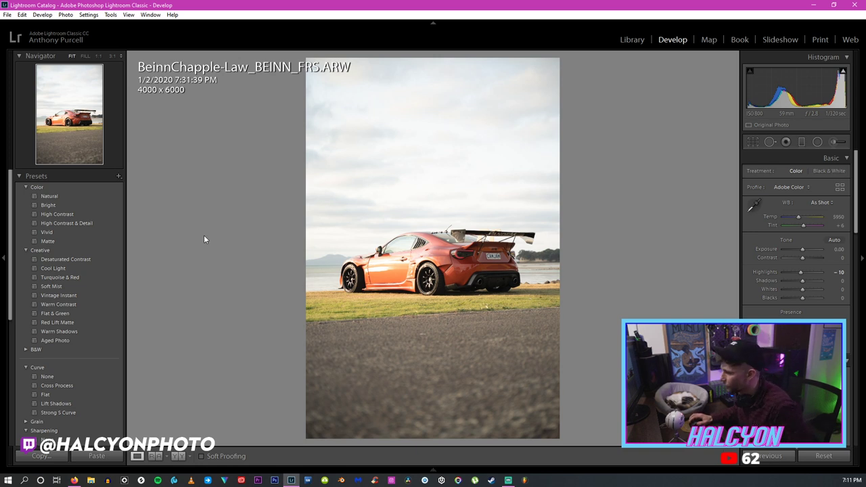
Inspect the door and wheel reflections up close, and bring the music browser forward.
{"action": "left_click_drag", "start_coordinate": [339, 265], "coordinate": [302, 236]}
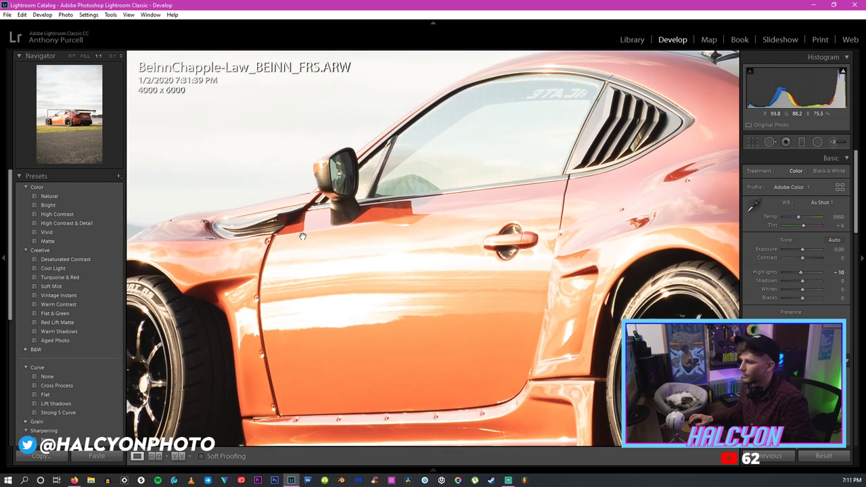
{"action": "left_click", "coordinate": [302, 236]}
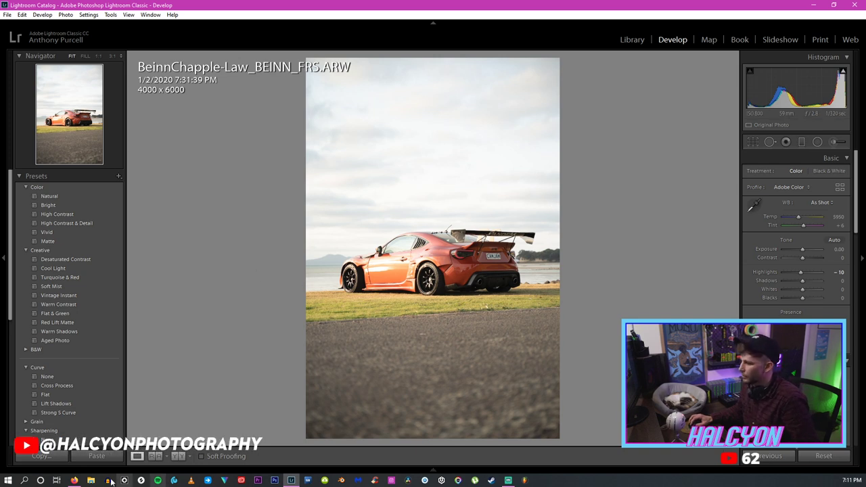
{"action": "left_click", "coordinate": [68, 432]}
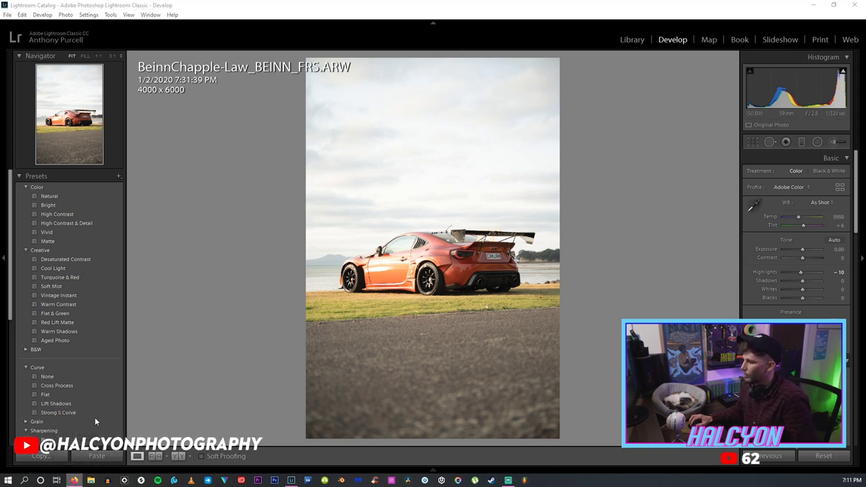
{"action": "right_click", "coordinate": [74, 480]}
{"action": "left_click", "coordinate": [95, 284]}
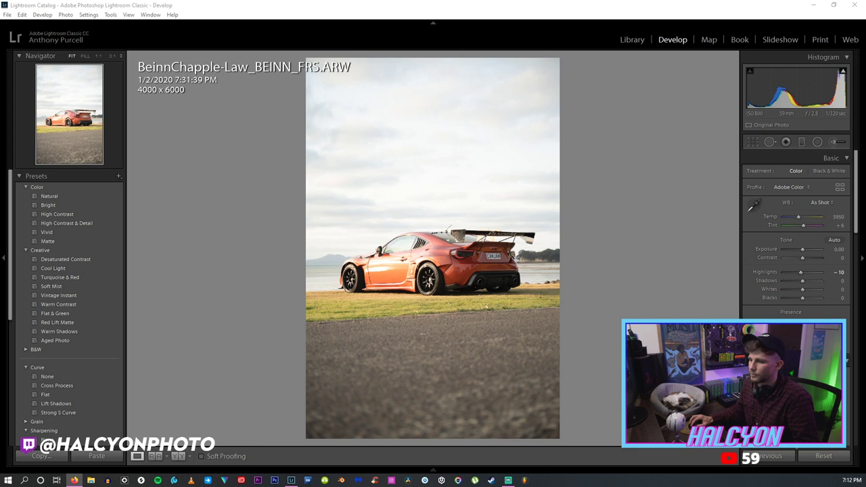
{"action": "key", "text": "alt+Tab"}
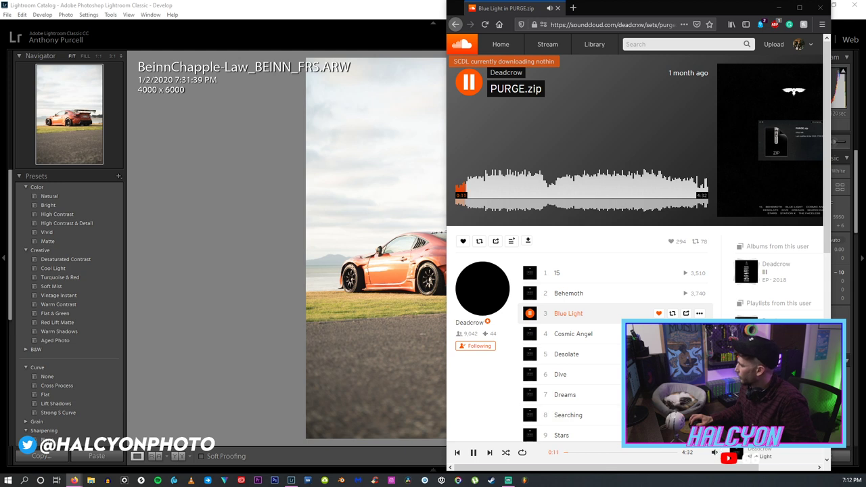
{"action": "left_click", "coordinate": [704, 452]}
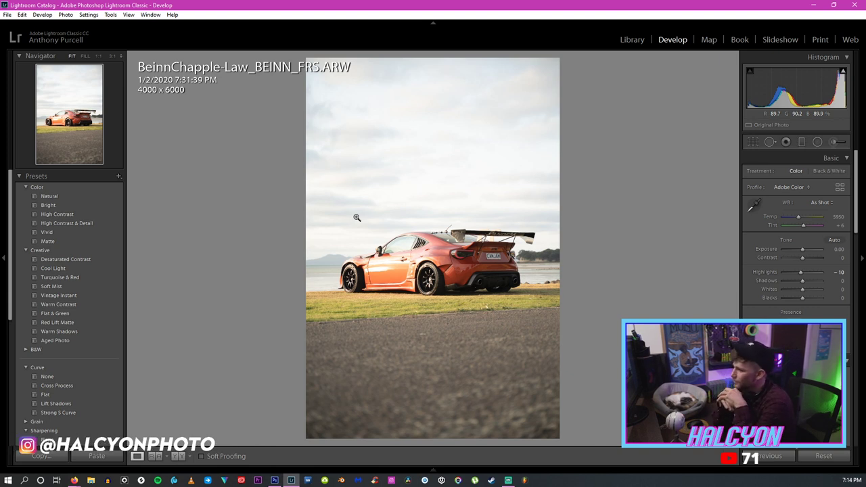
{"action": "left_click", "coordinate": [381, 264]}
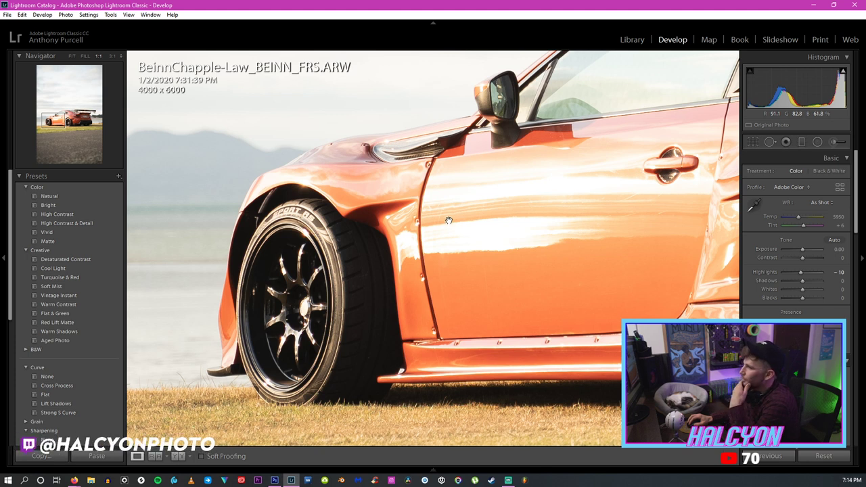
{"action": "left_click", "coordinate": [432, 230]}
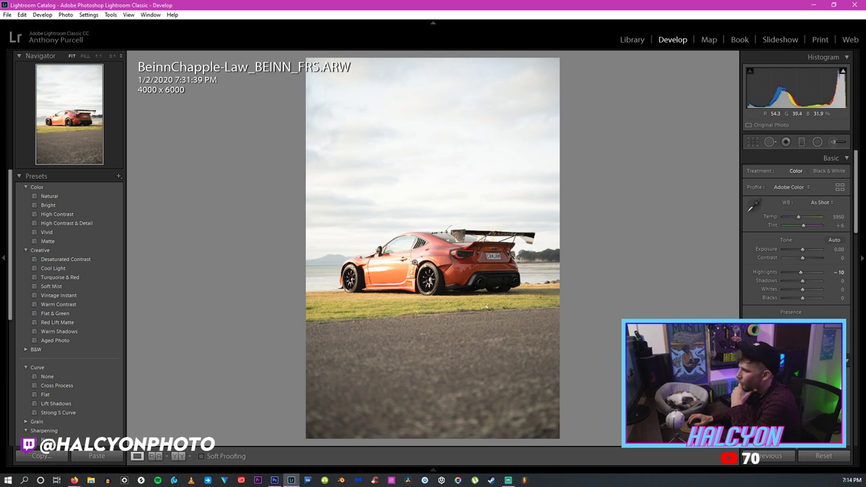
{"action": "left_click", "coordinate": [74, 480]}
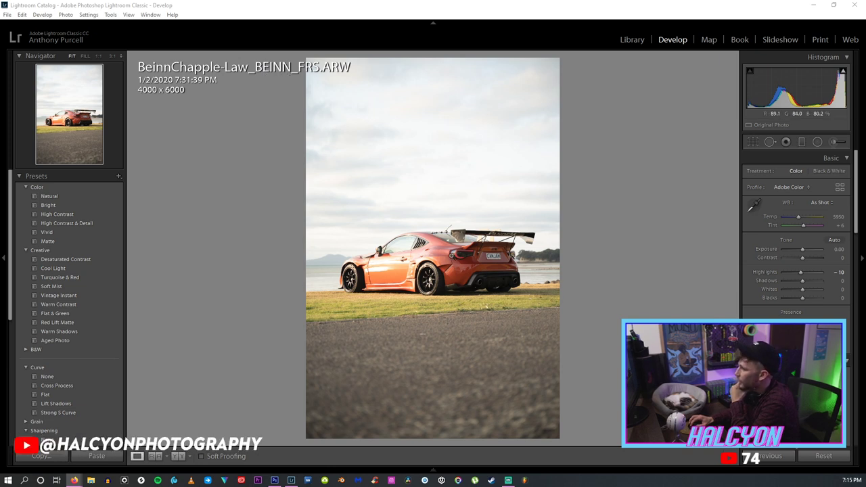
Zoom along the car to inspect the spoiler, plate, side and rear light.
{"action": "left_click_drag", "start_coordinate": [440, 261], "coordinate": [370, 297]}
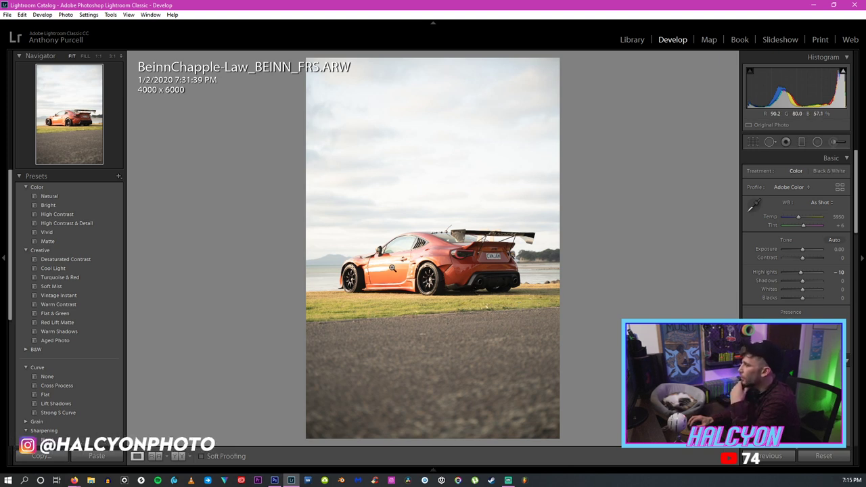
{"action": "left_click_drag", "start_coordinate": [361, 268], "coordinate": [441, 251]}
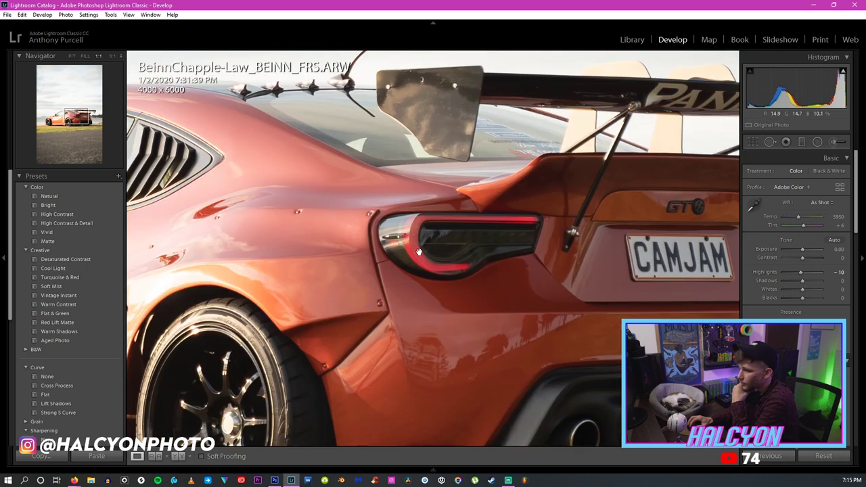
{"action": "left_click", "coordinate": [374, 241]}
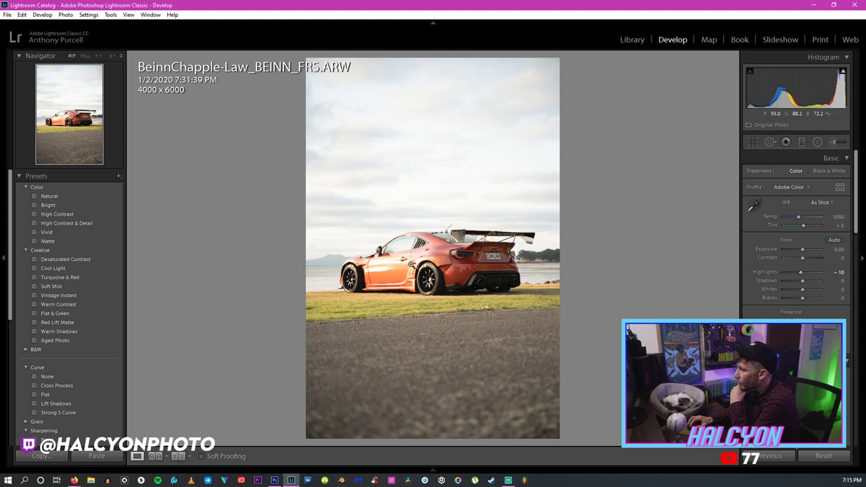
{"action": "left_click", "coordinate": [374, 270]}
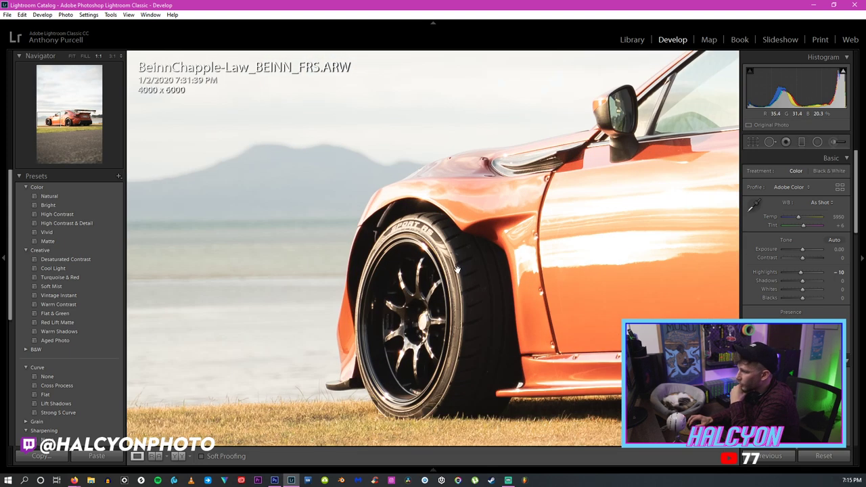
{"action": "left_click", "coordinate": [452, 270]}
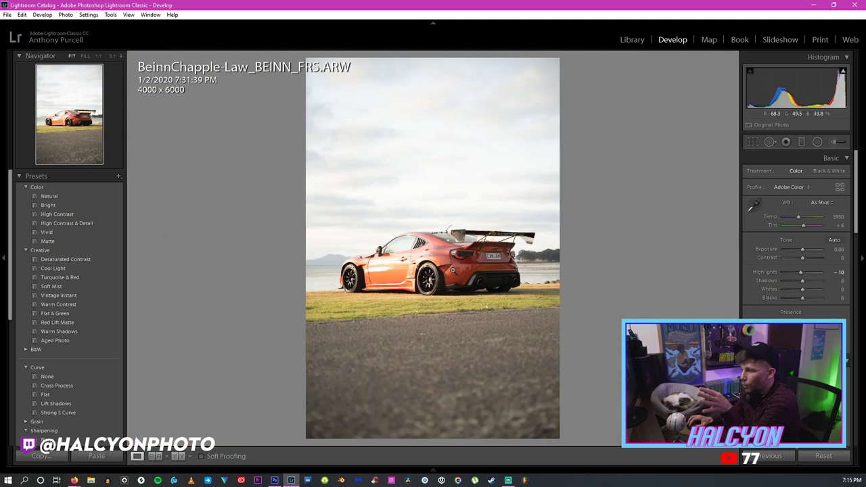
{"action": "left_click_drag", "start_coordinate": [386, 266], "coordinate": [324, 249]}
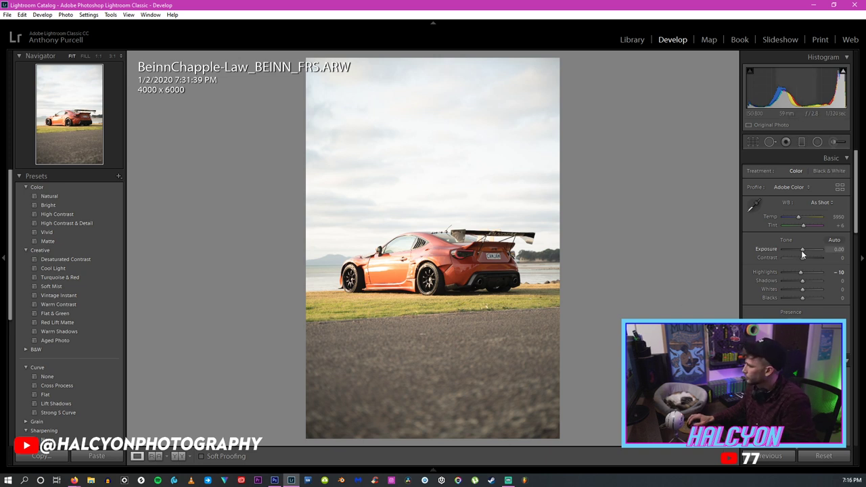
Try a darker exposure and test highlights, settling highlights back at -100.
{"action": "left_click_drag", "start_coordinate": [803, 251], "coordinate": [800, 251]}
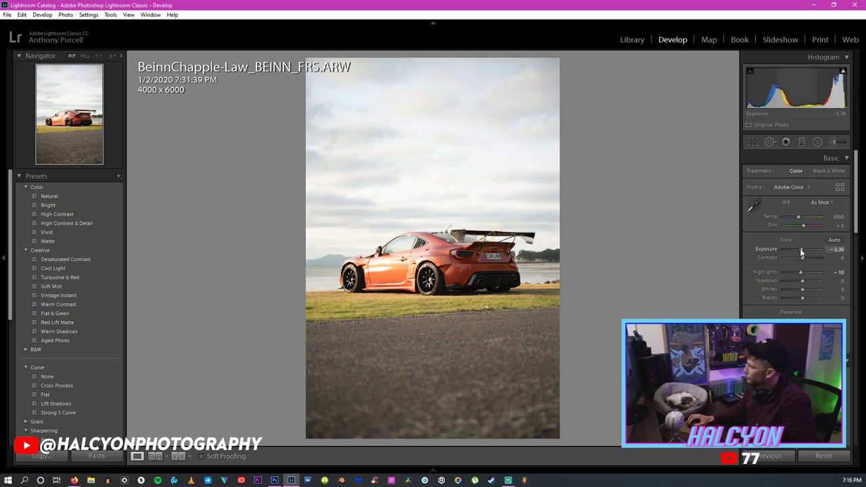
{"action": "left_click_drag", "start_coordinate": [800, 252], "coordinate": [723, 271]}
{"action": "left_click_drag", "start_coordinate": [794, 274], "coordinate": [785, 271]}
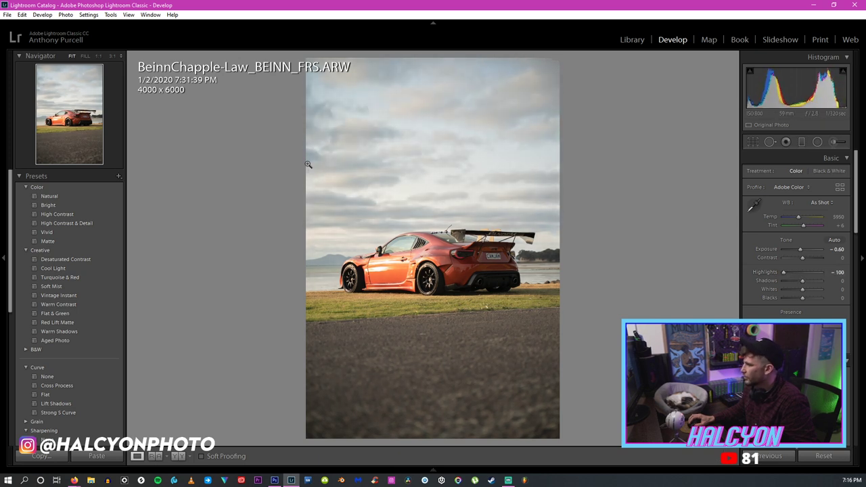
{"action": "left_click", "coordinate": [796, 272]}
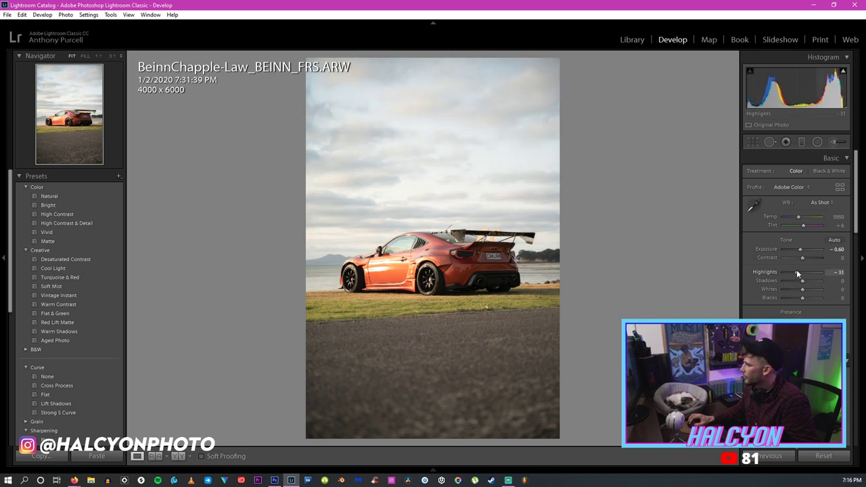
{"action": "left_click_drag", "start_coordinate": [797, 270], "coordinate": [783, 270]}
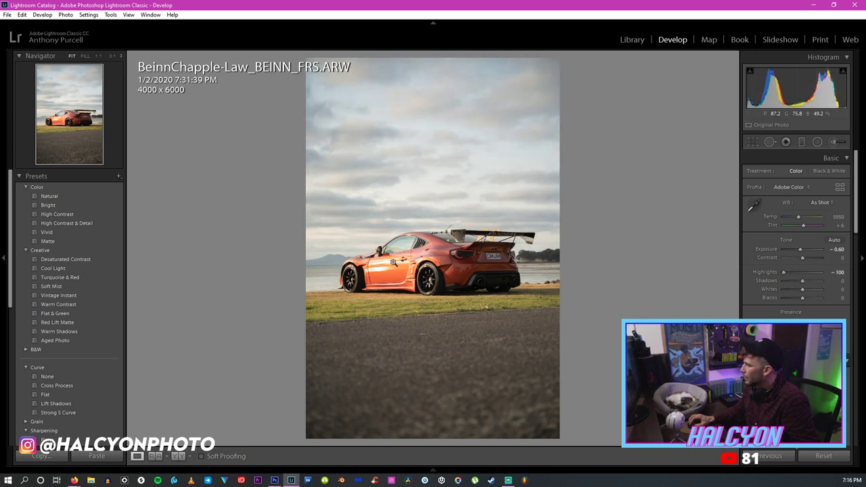
{"action": "left_click", "coordinate": [440, 274]}
{"action": "mouse_move", "coordinate": [786, 272]}
{"action": "left_mouse_down"}
{"action": "mouse_move", "coordinate": [800, 273]}
{"action": "mouse_move", "coordinate": [783, 272]}
{"action": "left_mouse_up"}
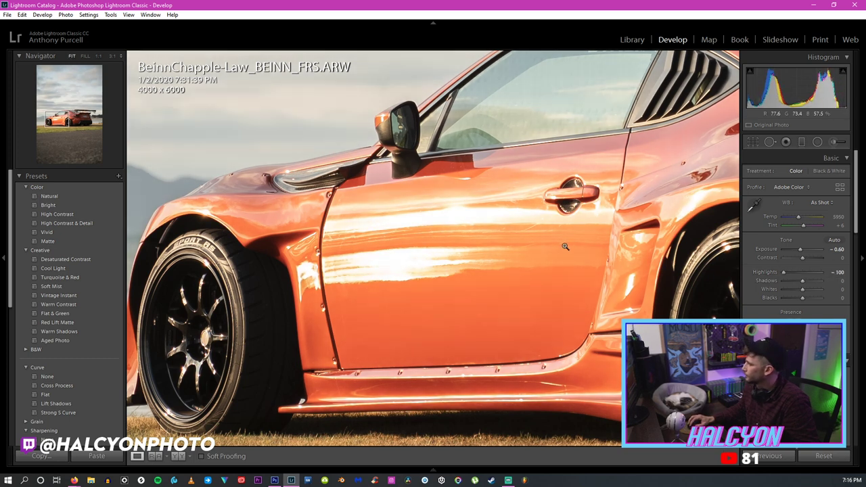
Settle exposure at -0.36 and lift shadows to +26, checking the rear and plate.
{"action": "left_click", "coordinate": [605, 254]}
{"action": "left_click", "coordinate": [492, 251]}
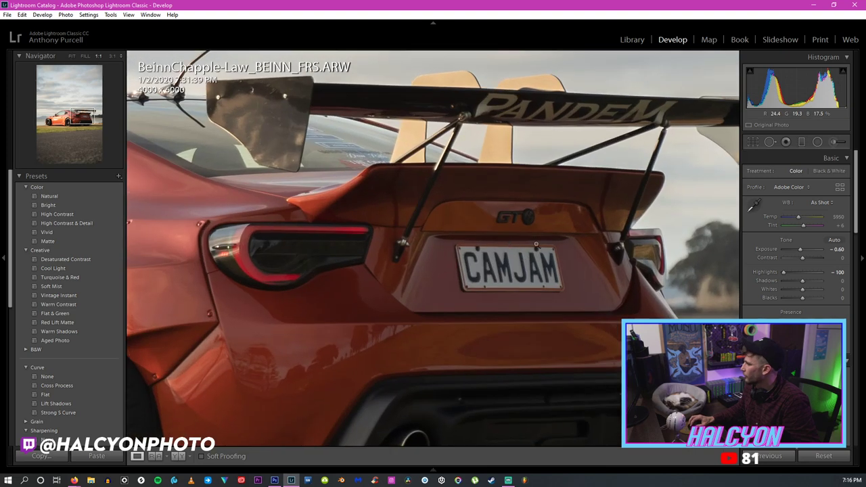
{"action": "left_click", "coordinate": [536, 244]}
{"action": "left_click_drag", "start_coordinate": [800, 249], "coordinate": [805, 249]}
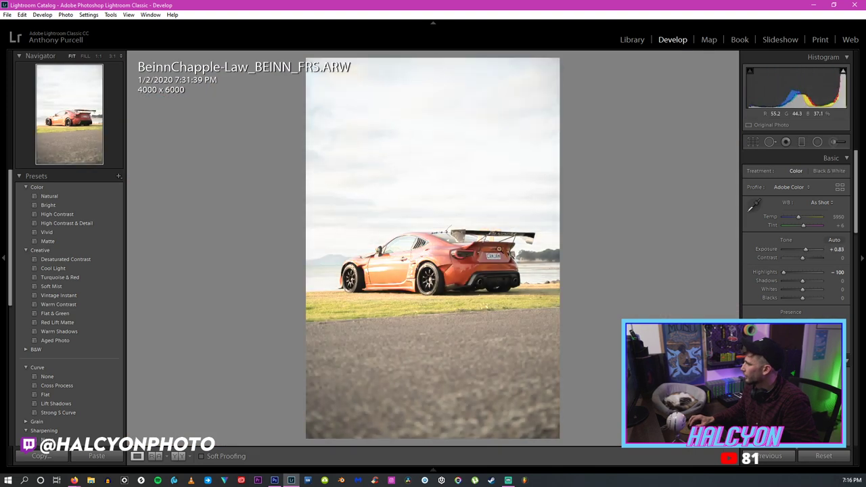
{"action": "left_click", "coordinate": [485, 255]}
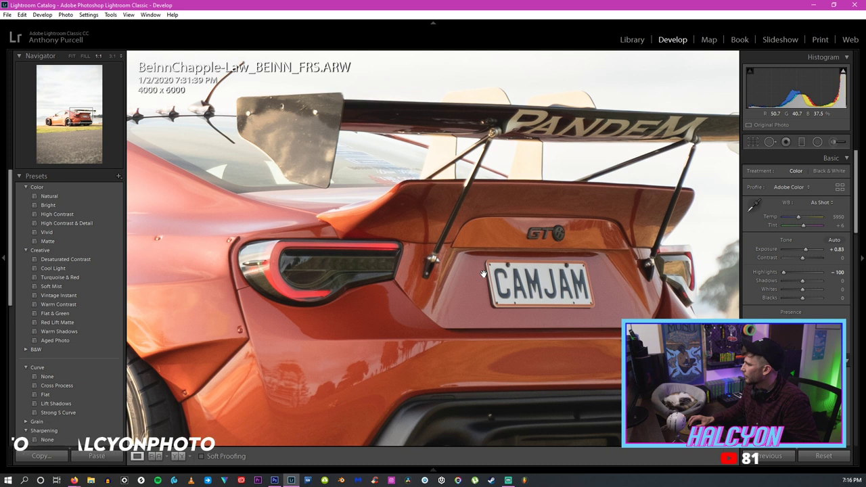
{"action": "left_click", "coordinate": [483, 274]}
{"action": "left_click_drag", "start_coordinate": [805, 250], "coordinate": [800, 249]}
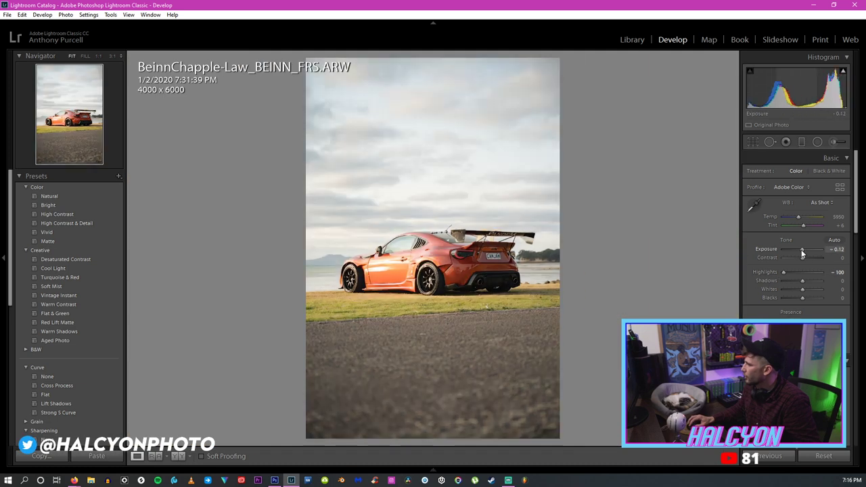
{"action": "left_click_drag", "start_coordinate": [803, 280], "coordinate": [806, 291]}
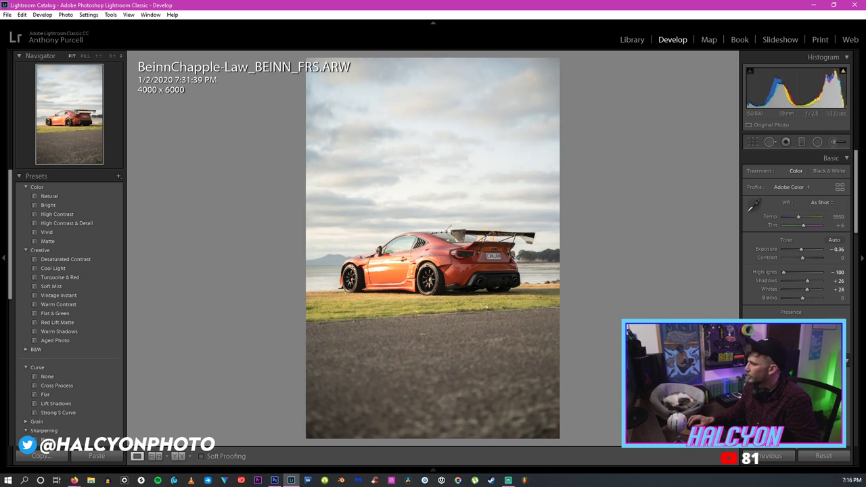
Bend the tone curve to deepen the shadows (Darks -17, Lights +5).
{"action": "scroll", "coordinate": [763, 303], "scroll_direction": "down", "scroll_amount": 4}
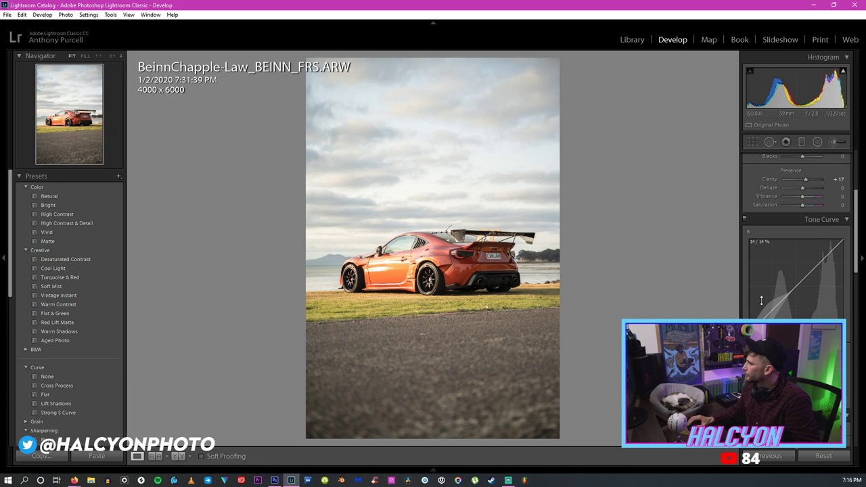
{"action": "scroll", "coordinate": [763, 303], "scroll_direction": "down", "scroll_amount": 2}
{"action": "scroll", "coordinate": [764, 308], "scroll_direction": "up", "scroll_amount": 2}
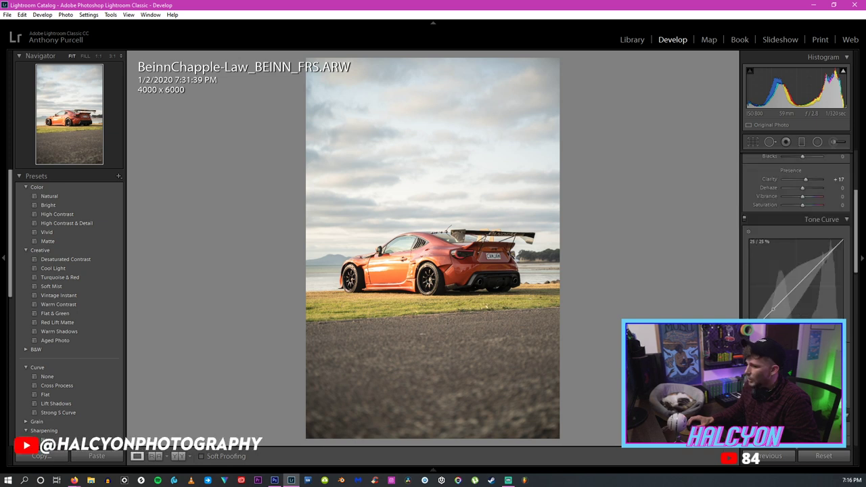
{"action": "left_click_drag", "start_coordinate": [769, 312], "coordinate": [767, 322]}
{"action": "scroll", "coordinate": [767, 318], "scroll_direction": "down", "scroll_amount": 3}
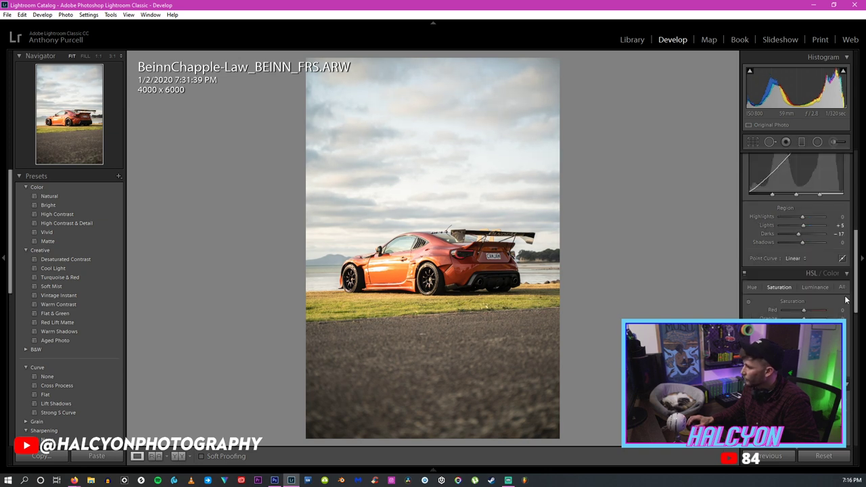
Shift the Yellow hue to +9 and Green hue to +13, checking the grass by the wheel.
{"action": "left_click", "coordinate": [752, 287]}
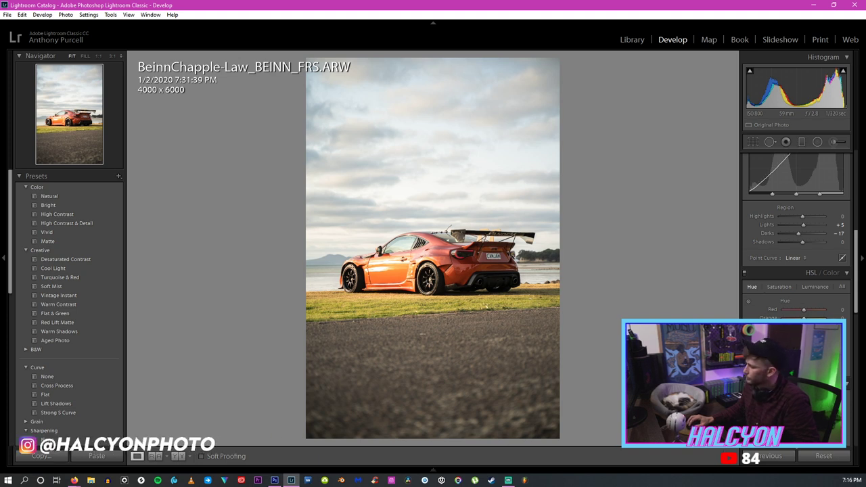
{"action": "left_click", "coordinate": [413, 308]}
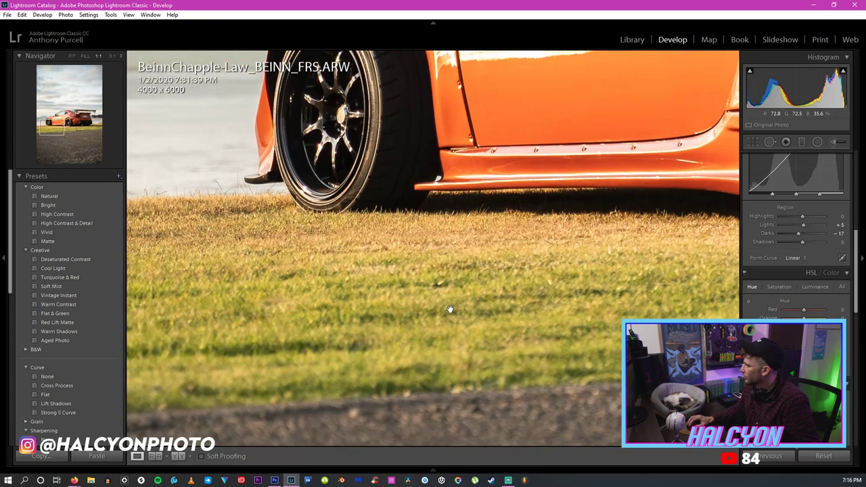
{"action": "left_click", "coordinate": [357, 281]}
{"action": "left_click", "coordinate": [367, 298]}
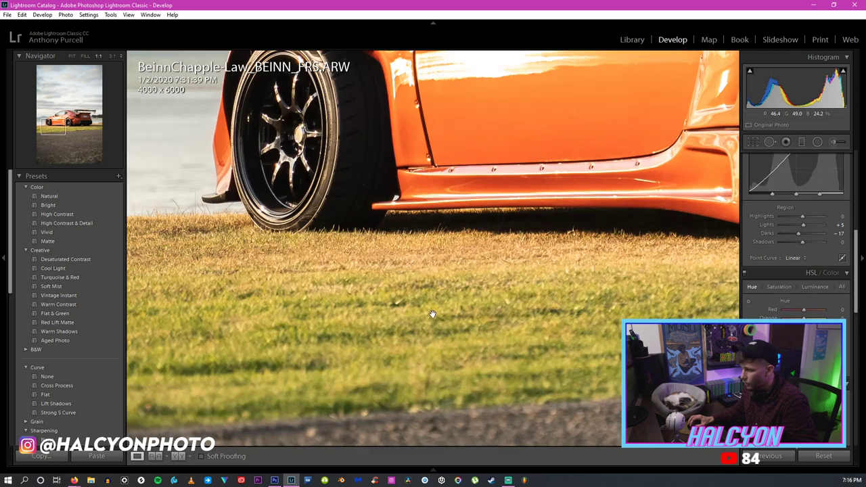
{"action": "left_click", "coordinate": [367, 298]}
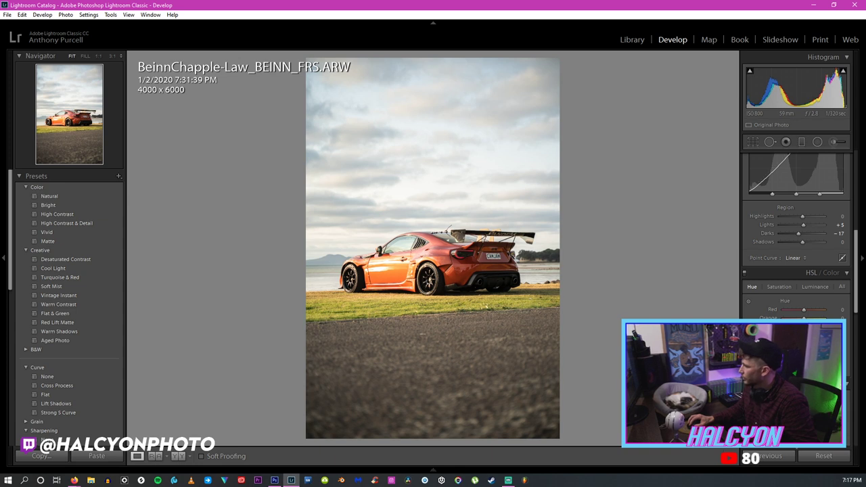
{"action": "scroll", "coordinate": [857, 298], "scroll_direction": "down", "scroll_amount": 1}
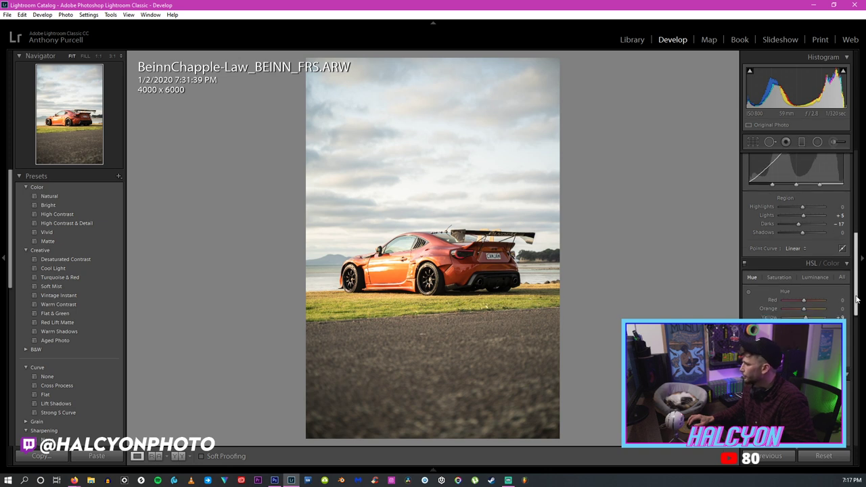
{"action": "scroll", "coordinate": [856, 298], "scroll_direction": "down", "scroll_amount": 4}
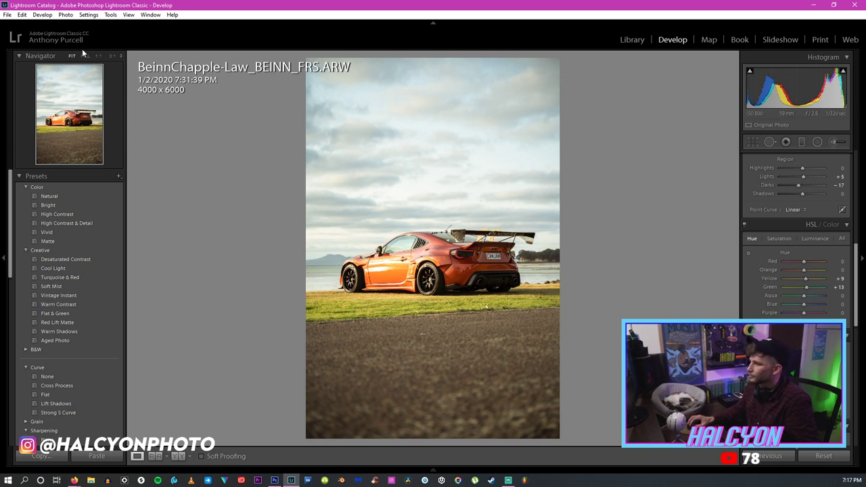
{"action": "left_click", "coordinate": [7, 15]}
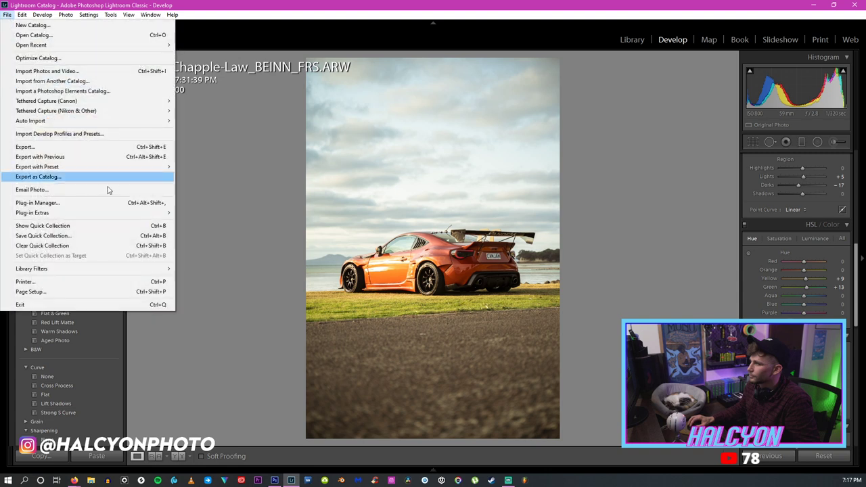
Export the car photo as a PSD file into the Edited folder.
{"action": "left_click", "coordinate": [117, 150]}
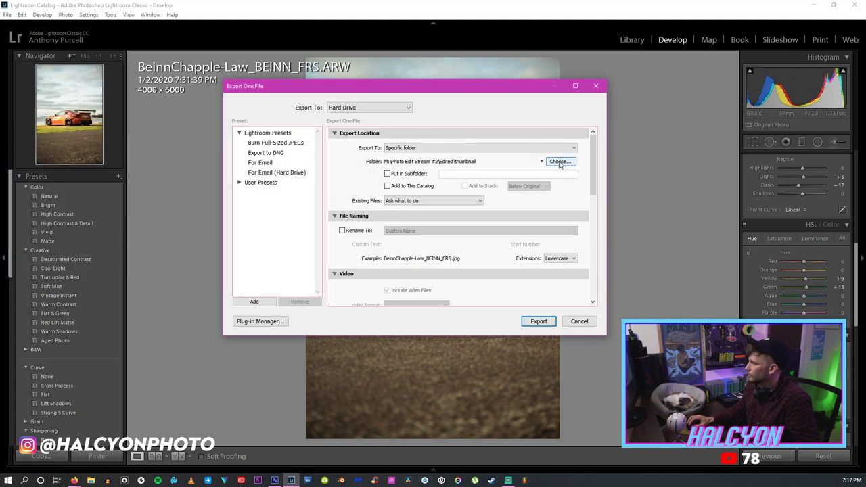
{"action": "left_click", "coordinate": [541, 161]}
{"action": "left_click", "coordinate": [559, 163]}
{"action": "left_click", "coordinate": [559, 161]}
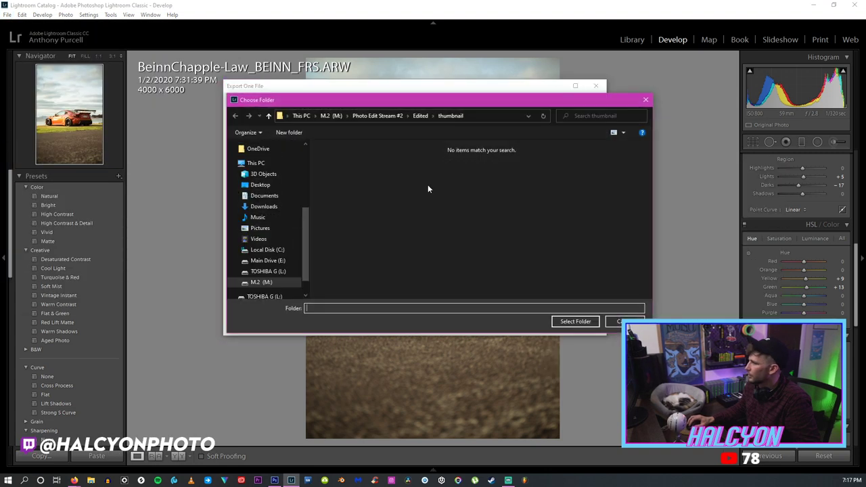
{"action": "left_click", "coordinate": [415, 116]}
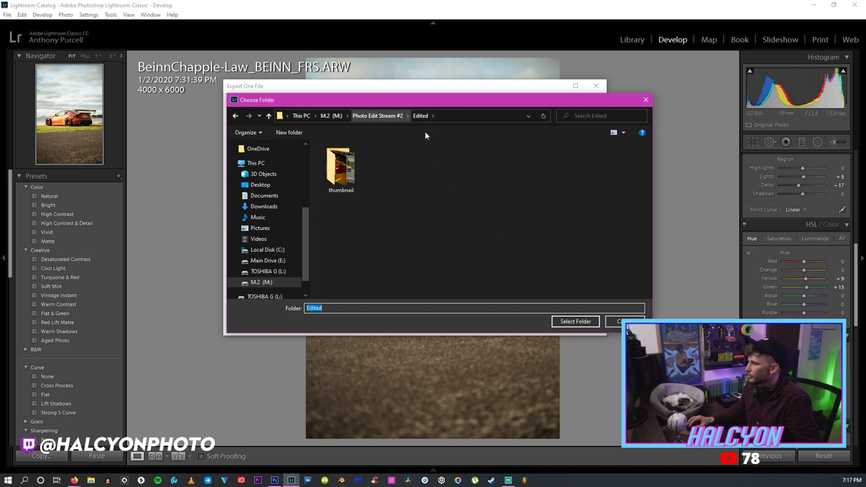
{"action": "left_click", "coordinate": [577, 326]}
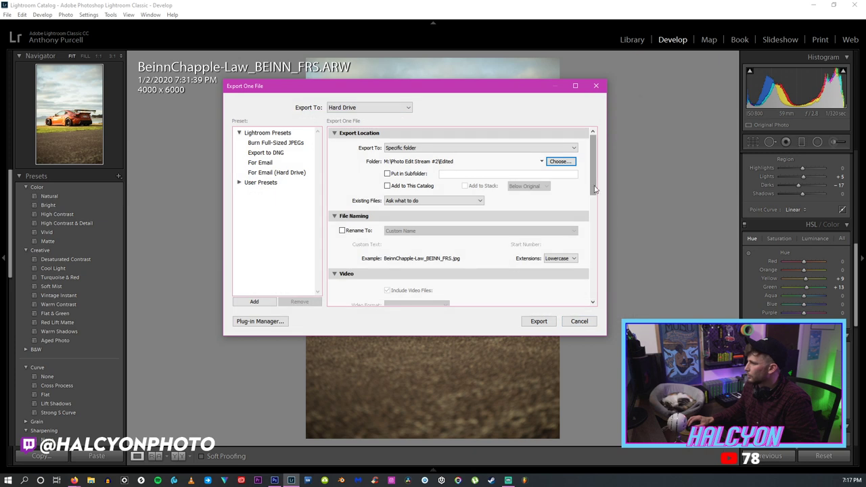
{"action": "scroll", "coordinate": [593, 194], "scroll_direction": "down", "scroll_amount": 3}
{"action": "left_click", "coordinate": [453, 270]}
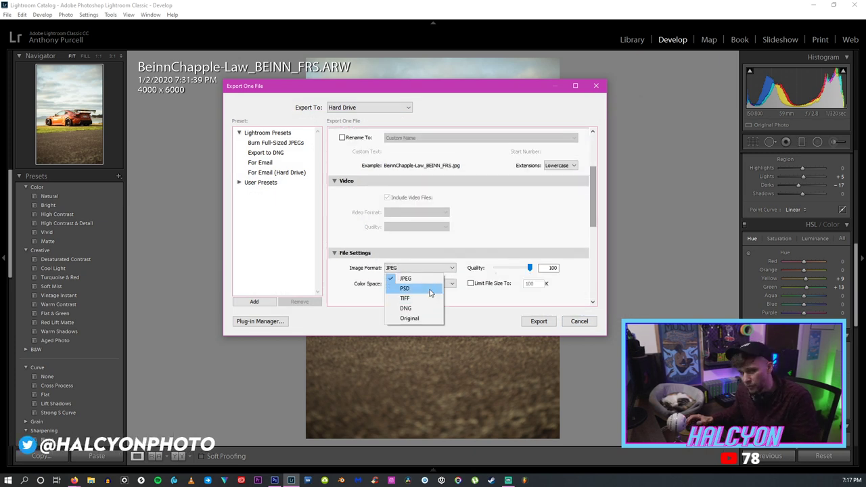
{"action": "left_click", "coordinate": [430, 289]}
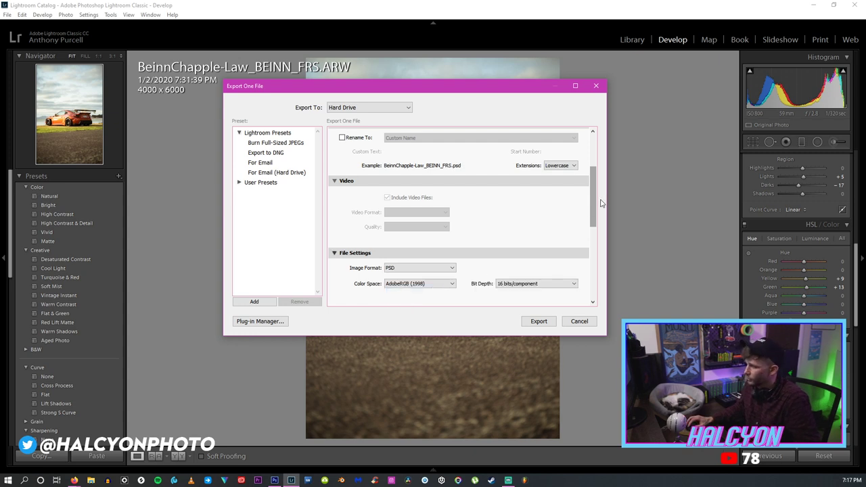
{"action": "left_click_drag", "start_coordinate": [592, 213], "coordinate": [590, 287]}
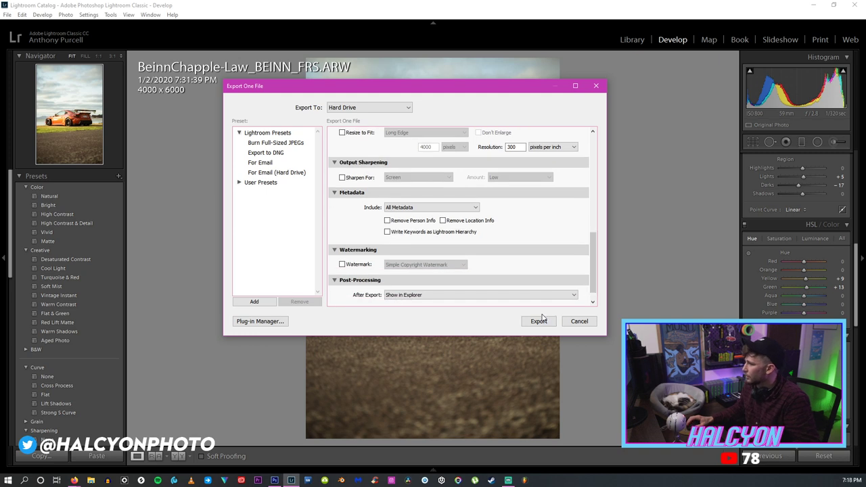
{"action": "left_click", "coordinate": [539, 321]}
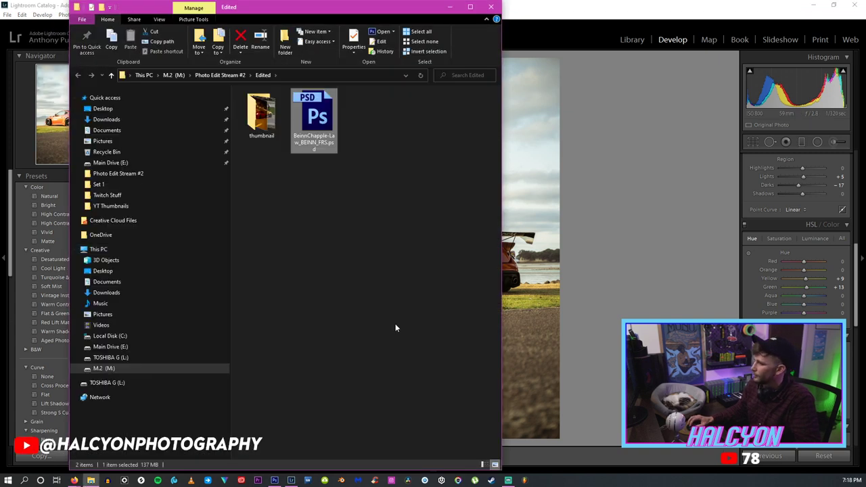
Close the exported folder window and switch over to Photoshop.
{"action": "left_click", "coordinate": [545, 5]}
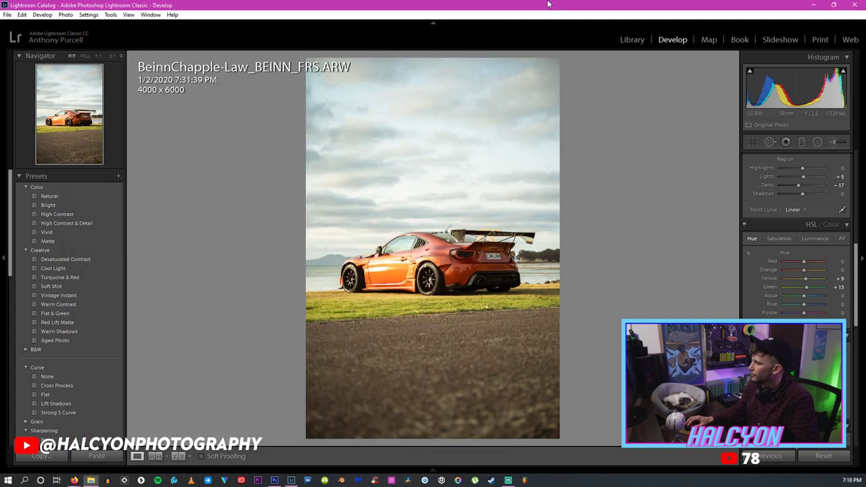
{"action": "left_click", "coordinate": [274, 481]}
{"action": "left_click", "coordinate": [25, 6]}
{"action": "left_click", "coordinate": [40, 23]}
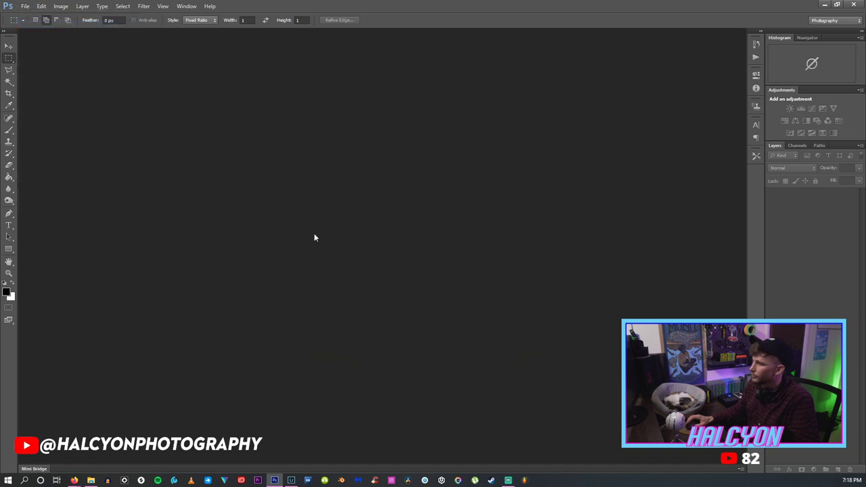
{"action": "left_click", "coordinate": [244, 98]}
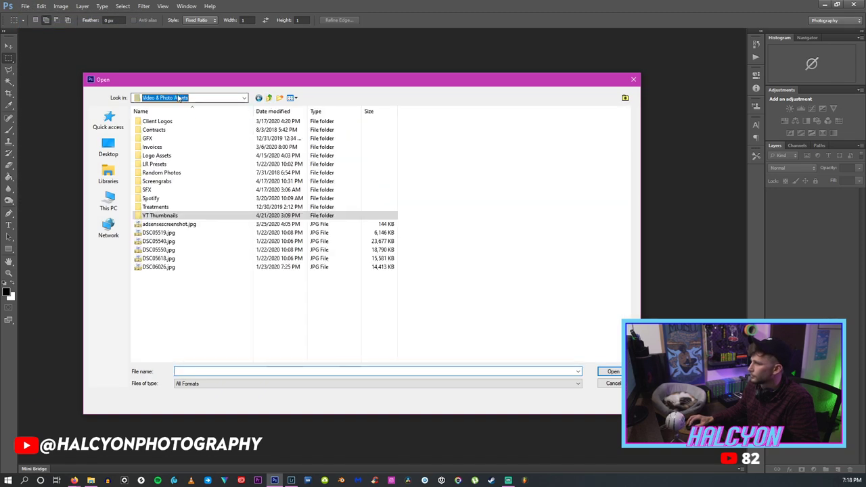
{"action": "left_click", "coordinate": [162, 265]}
{"action": "double_click", "coordinate": [156, 134]}
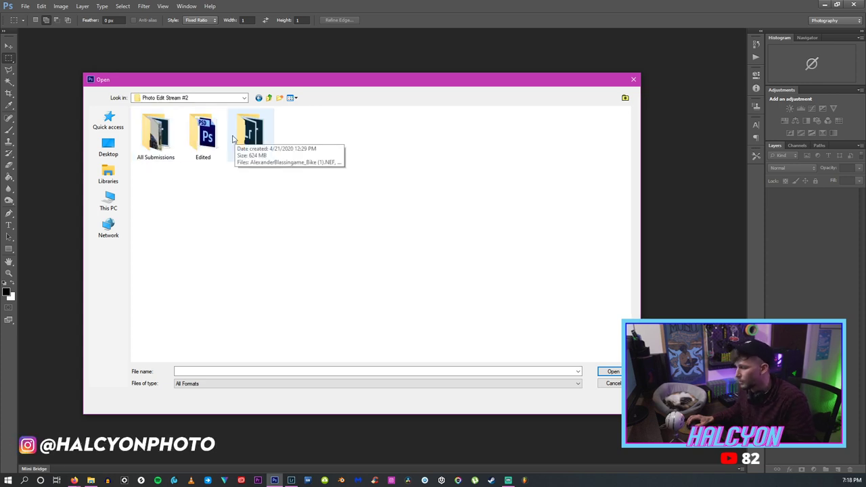
{"action": "double_click", "coordinate": [203, 136]}
{"action": "double_click", "coordinate": [215, 142]}
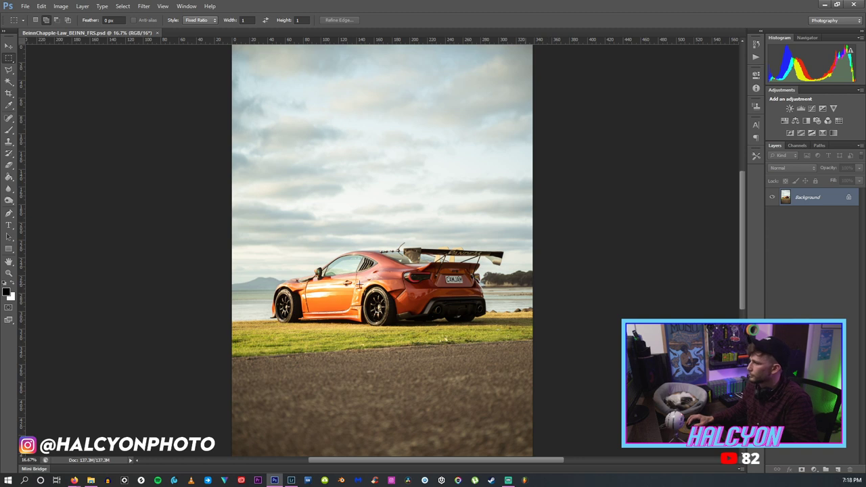
{"action": "key", "text": "z"}
{"action": "right_click", "coordinate": [318, 115]}
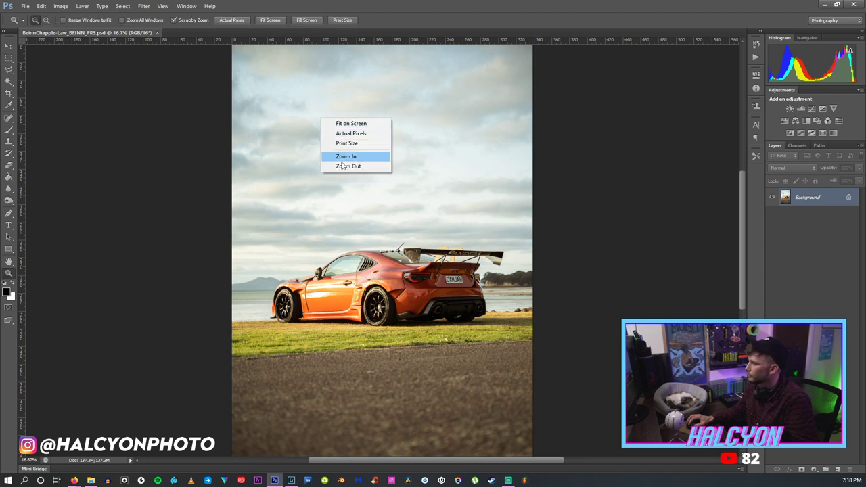
{"action": "left_click", "coordinate": [343, 170]}
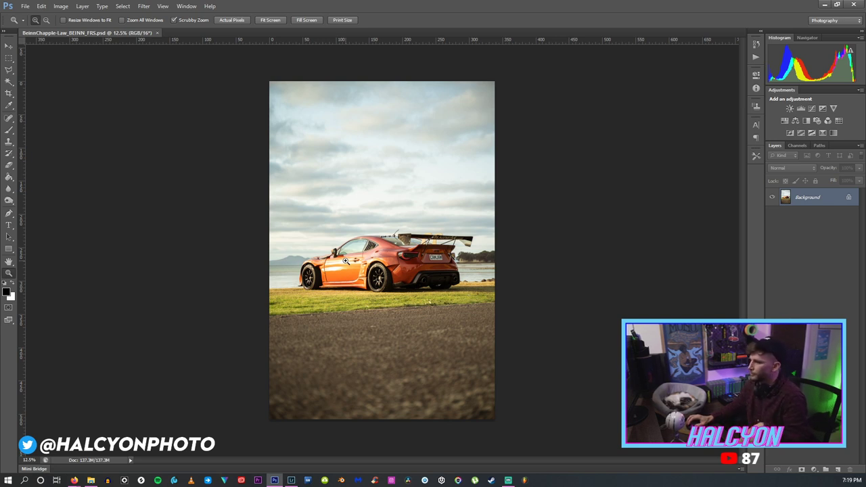
{"action": "left_click", "coordinate": [75, 480]}
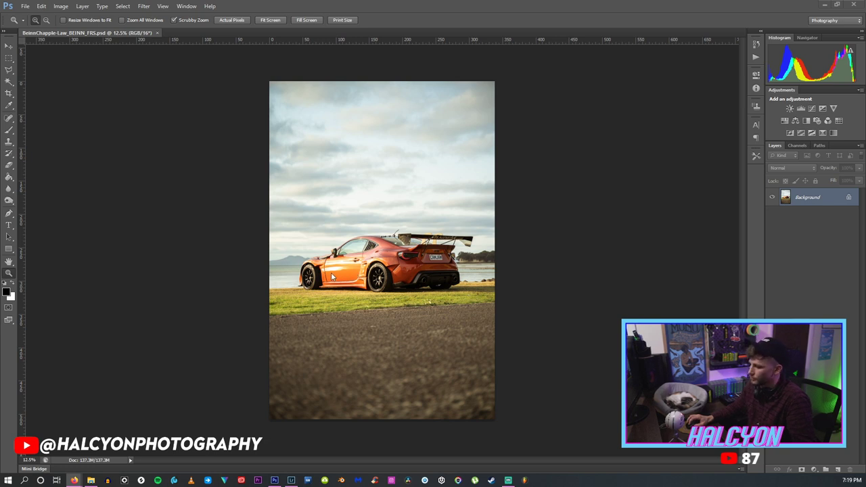
{"action": "left_click", "coordinate": [331, 274]}
{"action": "left_click", "coordinate": [331, 274]}
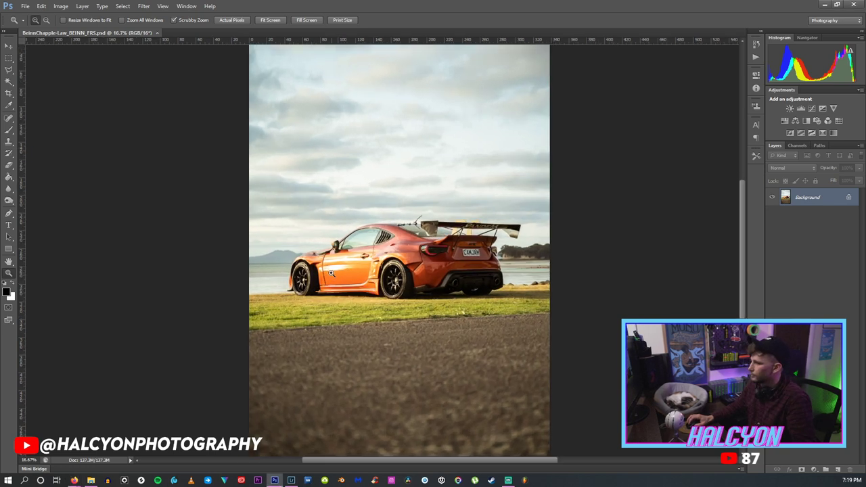
{"action": "left_click", "coordinate": [332, 273]}
{"action": "left_click", "coordinate": [363, 289]}
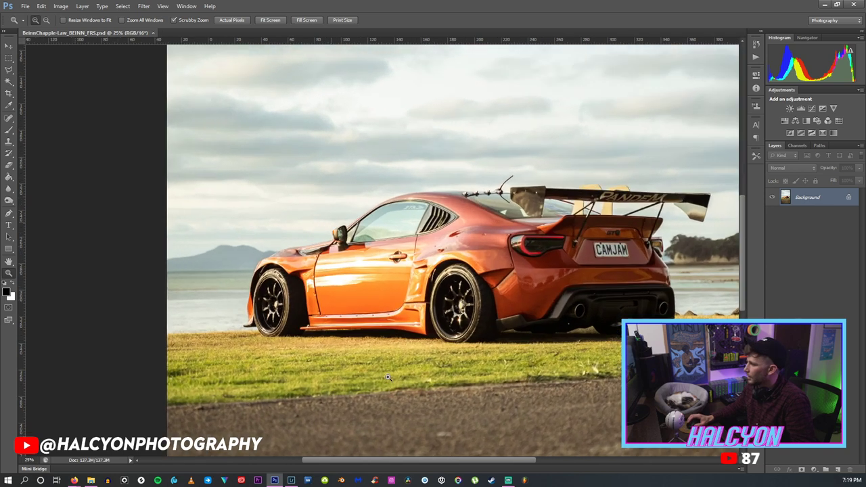
{"action": "left_click", "coordinate": [363, 289]}
{"action": "right_click", "coordinate": [332, 266]}
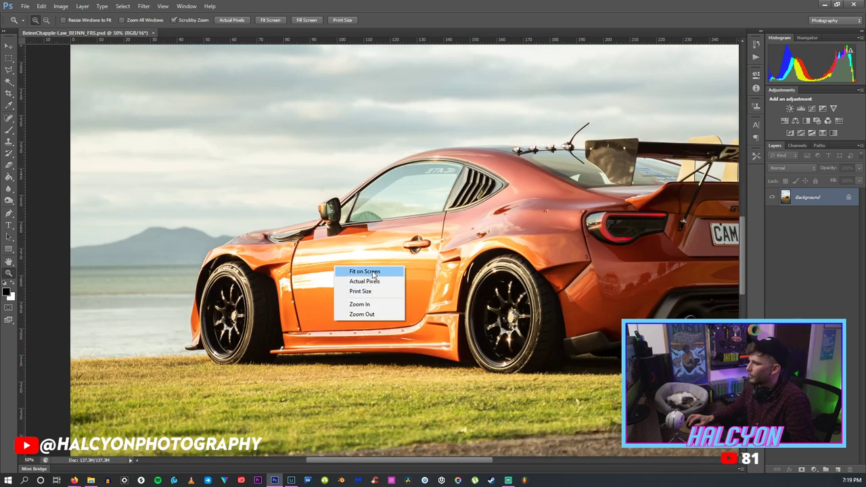
{"action": "left_click", "coordinate": [399, 272]}
{"action": "left_click", "coordinate": [399, 271]}
{"action": "left_click", "coordinate": [308, 272]}
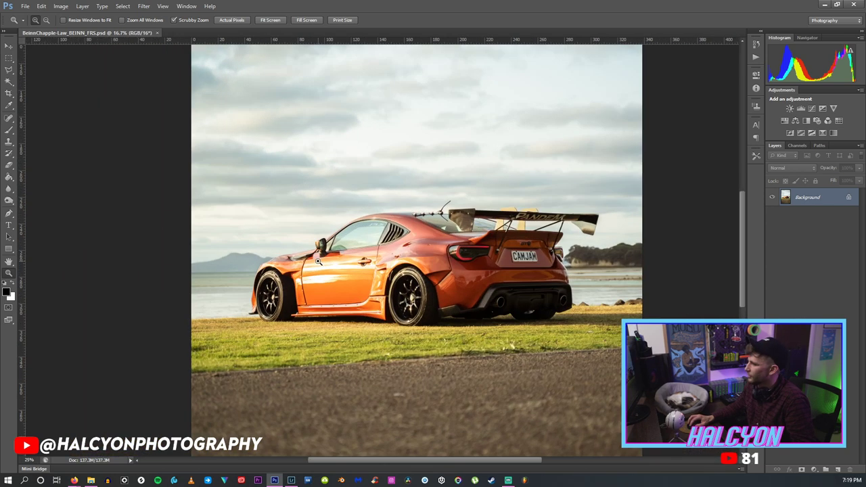
{"action": "left_click", "coordinate": [315, 273]}
{"action": "left_click", "coordinate": [241, 276]}
{"action": "right_click", "coordinate": [401, 277]}
{"action": "left_click", "coordinate": [414, 280]}
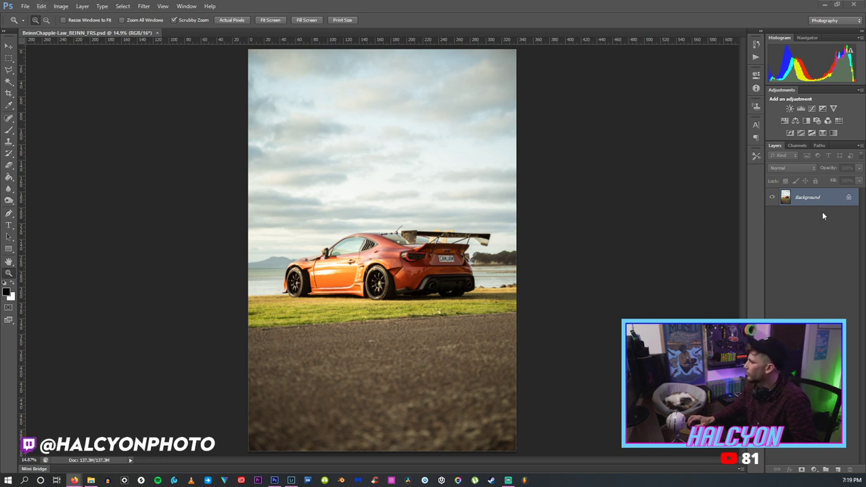
Add a new empty layer and try a sky-darkening gradient, then undo it.
{"action": "left_click", "coordinate": [837, 470]}
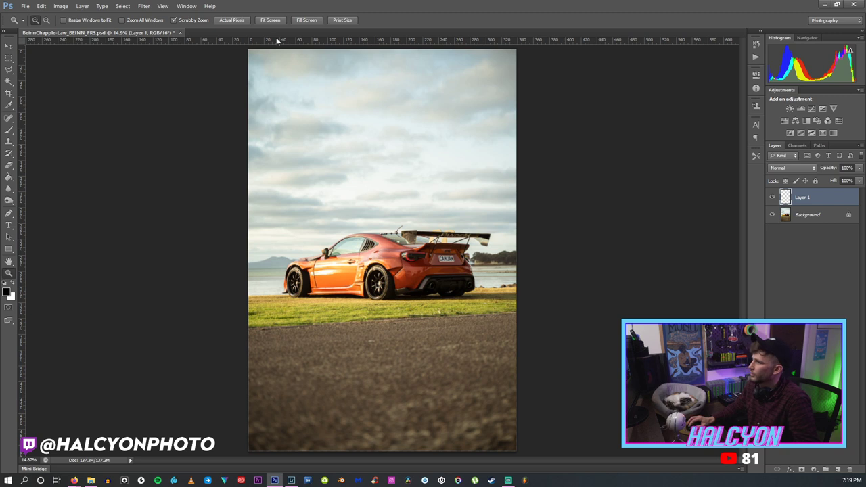
{"action": "left_click", "coordinate": [10, 166]}
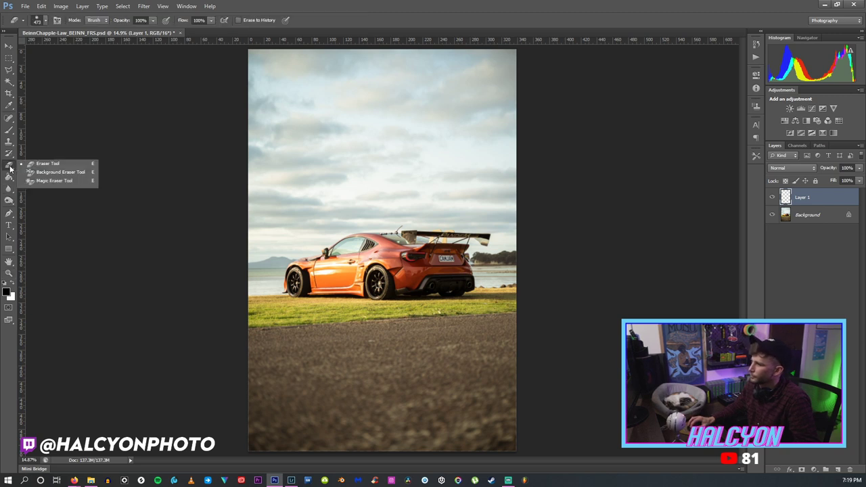
{"action": "left_click", "coordinate": [10, 177]}
{"action": "right_click", "coordinate": [9, 177]}
{"action": "left_click", "coordinate": [48, 176]}
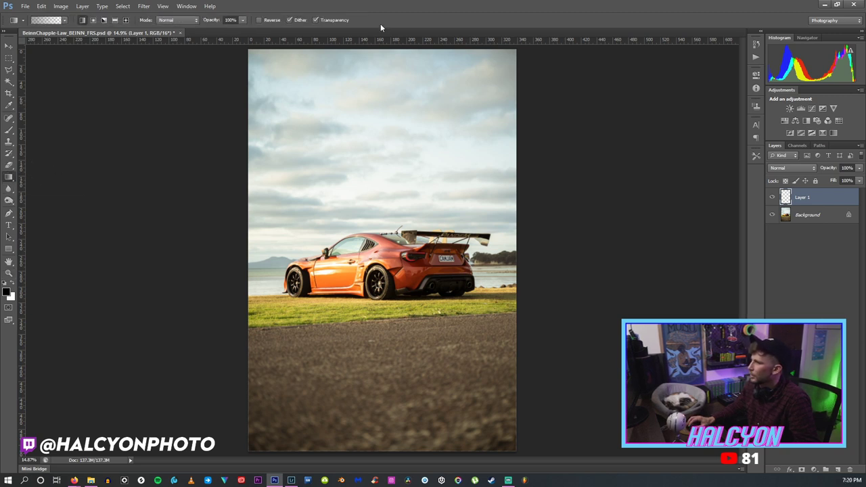
{"action": "left_click_drag", "start_coordinate": [370, 48], "coordinate": [370, 247]}
{"action": "key", "text": "ctrl+z"}
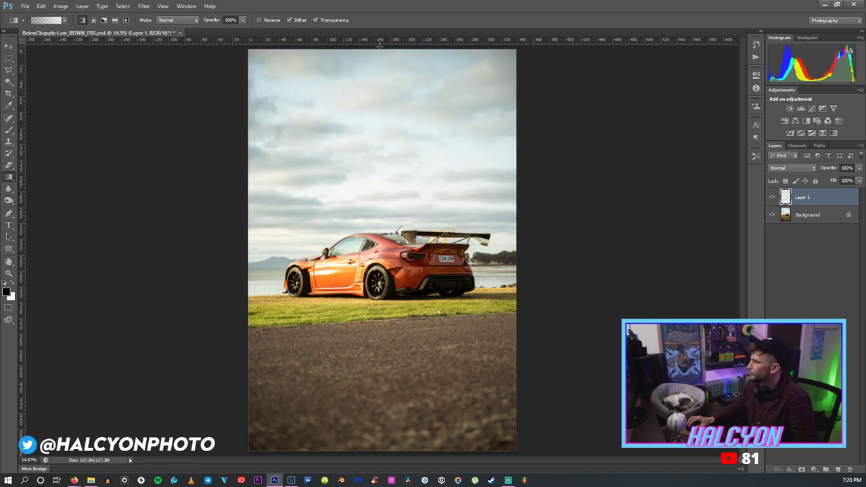
Sample a sky colour, redraw the gradient from sky top to roof, and lower Layer 1's opacity.
{"action": "key", "text": "i"}
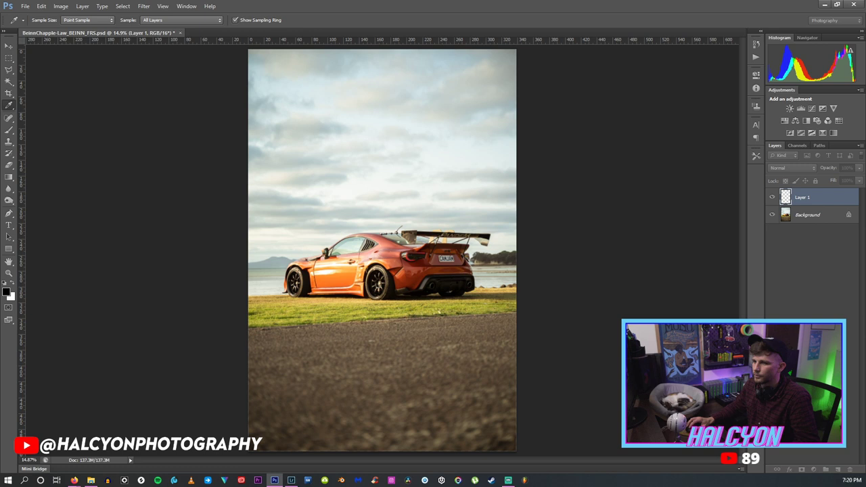
{"action": "key", "text": "g"}
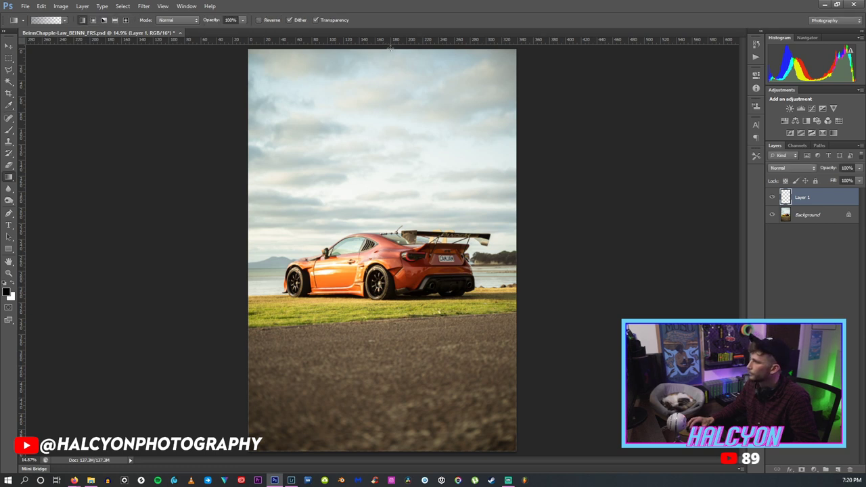
{"action": "left_click_drag", "start_coordinate": [379, 47], "coordinate": [376, 236]}
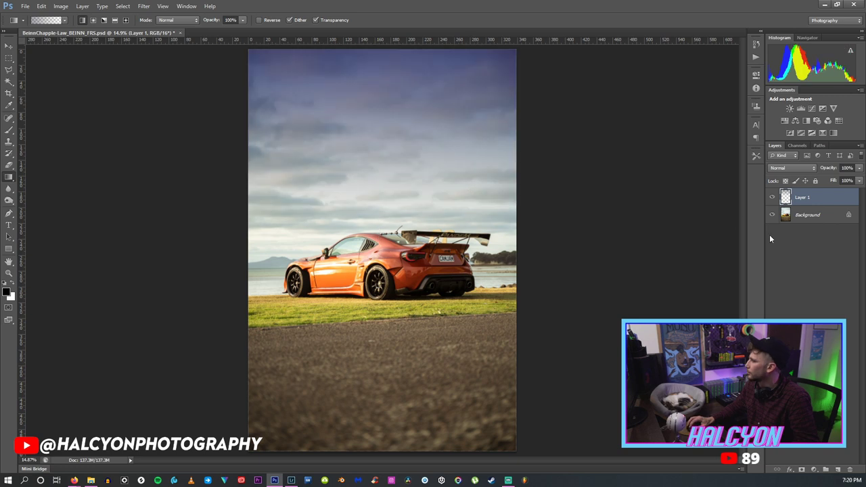
{"action": "left_click", "coordinate": [859, 168]}
{"action": "mouse_move", "coordinate": [849, 177]}
{"action": "left_mouse_down"}
{"action": "mouse_move", "coordinate": [815, 180]}
{"action": "mouse_move", "coordinate": [831, 180]}
{"action": "left_mouse_up"}
{"action": "key", "text": "Return"}
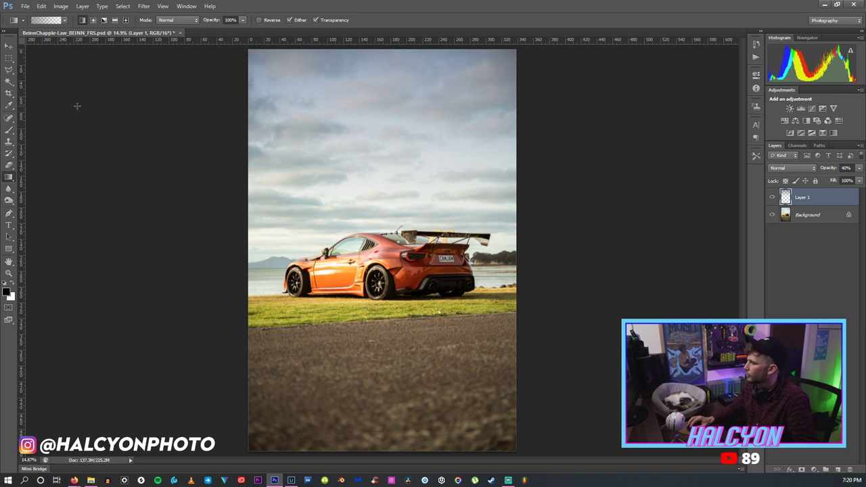
Zoom in to inspect the car's rear and door, then bring Lightroom forward.
{"action": "key", "text": "z"}
{"action": "left_click_drag", "start_coordinate": [388, 259], "coordinate": [443, 262]}
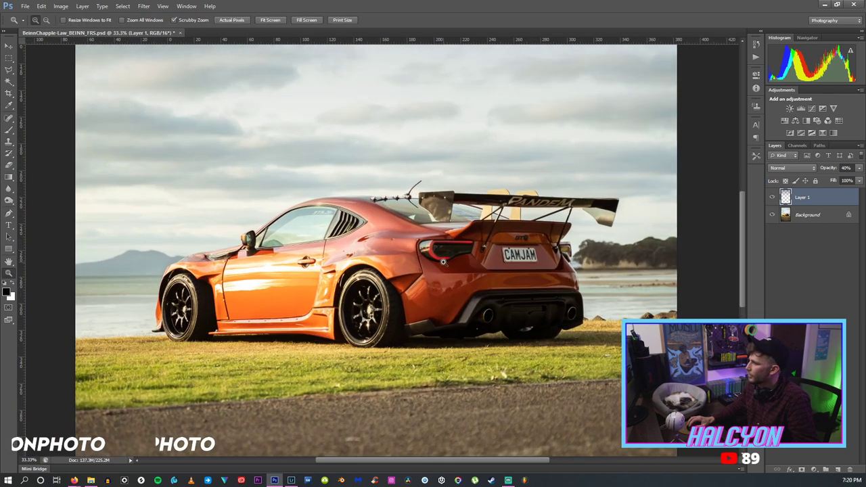
{"action": "left_click", "coordinate": [333, 271]}
{"action": "right_click", "coordinate": [276, 270]}
{"action": "left_click", "coordinate": [291, 276]}
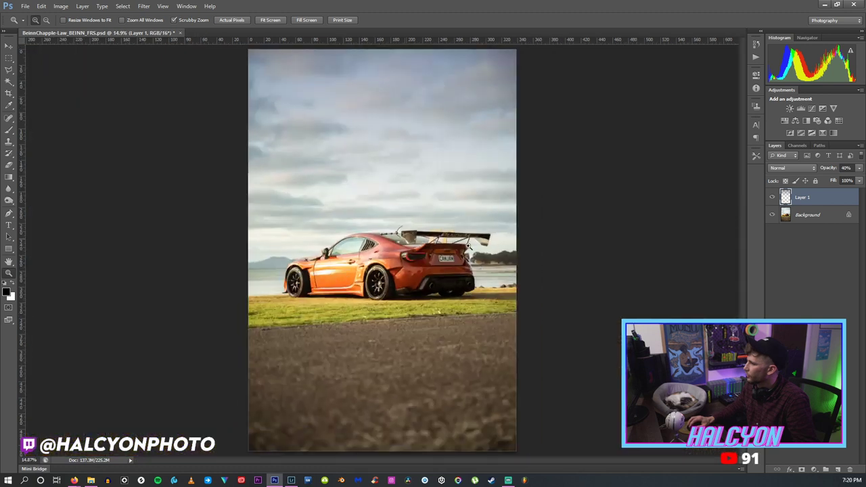
{"action": "left_click", "coordinate": [445, 249]}
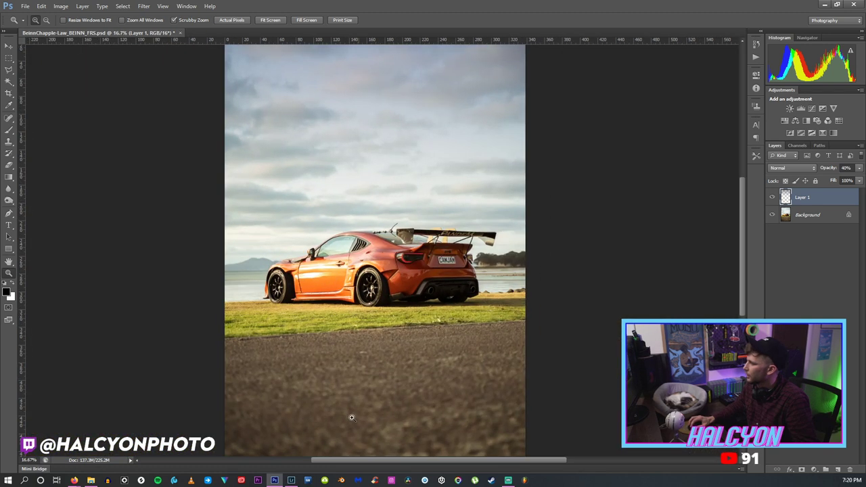
{"action": "left_click", "coordinate": [292, 480]}
{"action": "scroll", "coordinate": [858, 252], "scroll_direction": "down", "scroll_amount": 5}
{"action": "scroll", "coordinate": [858, 252], "scroll_direction": "up", "scroll_amount": 5}
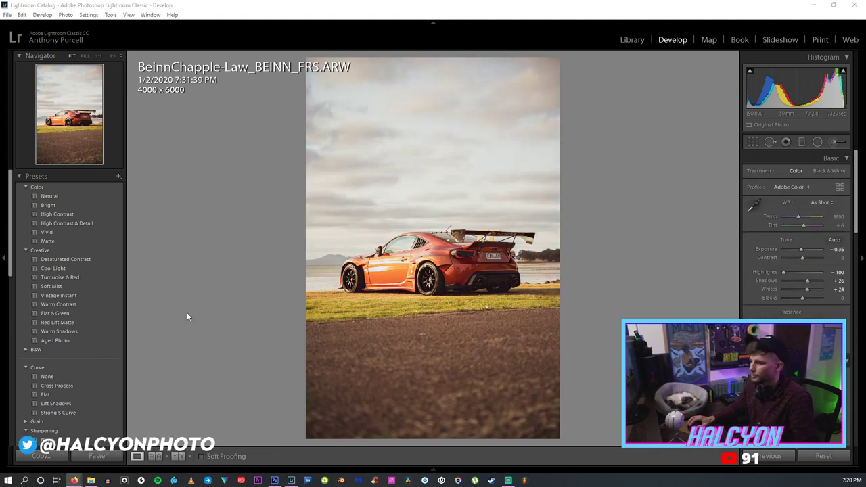
Raise the exposure to +0.60 and ease highlights from -100 to -60.
{"action": "left_click_drag", "start_coordinate": [802, 250], "coordinate": [805, 253]}
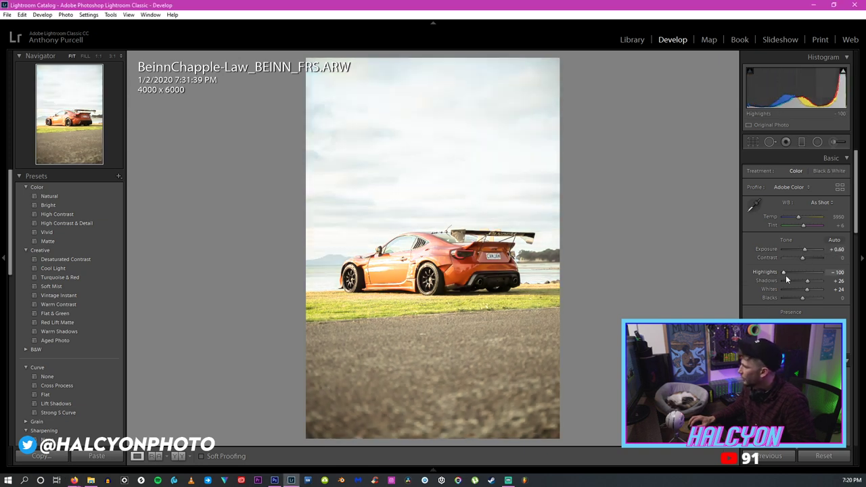
{"action": "left_click_drag", "start_coordinate": [785, 275], "coordinate": [793, 273]}
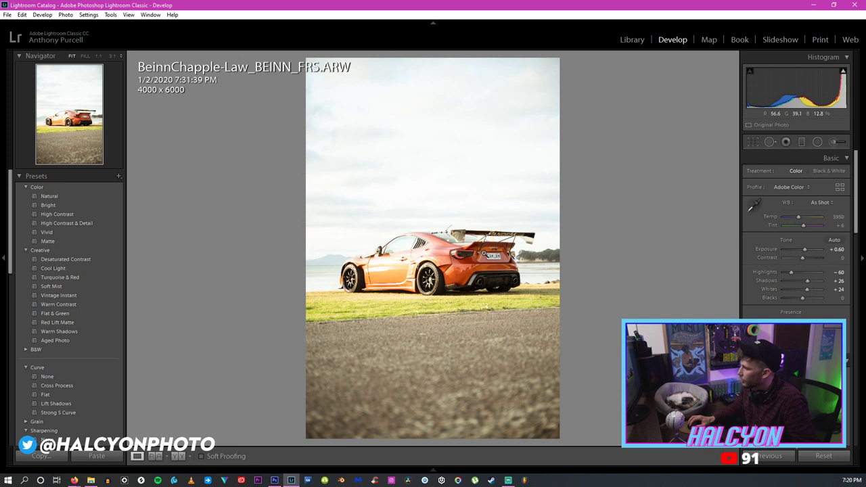
{"action": "left_click", "coordinate": [7, 14]}
{"action": "left_click", "coordinate": [21, 145]}
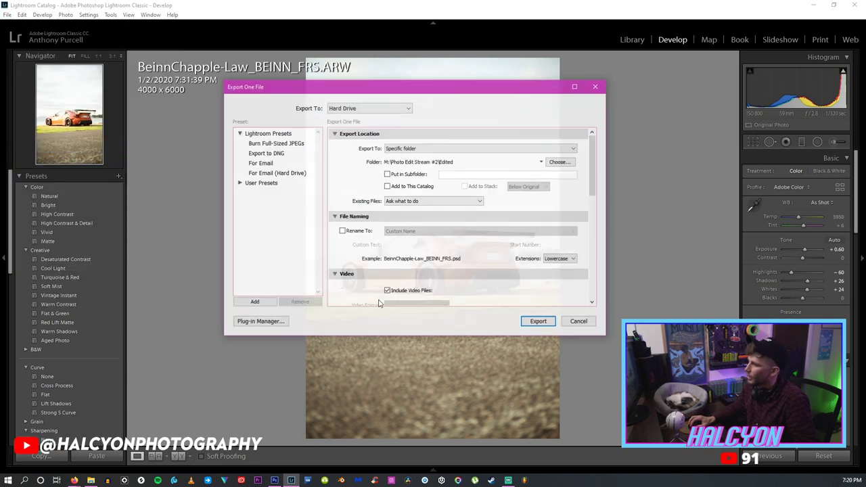
{"action": "left_click", "coordinate": [572, 319]}
{"action": "key", "text": "ctrl+e"}
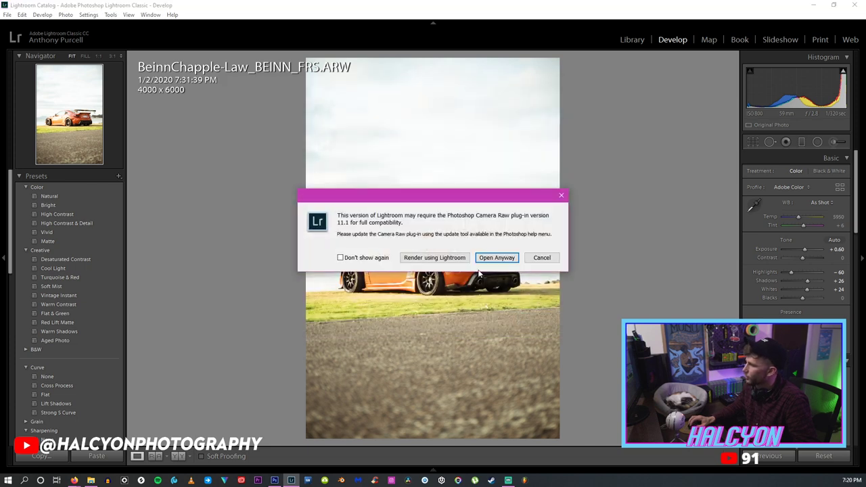
{"action": "left_click", "coordinate": [531, 258]}
Export the photo again under a unique name and return to Photoshop.
{"action": "left_click", "coordinate": [8, 15]}
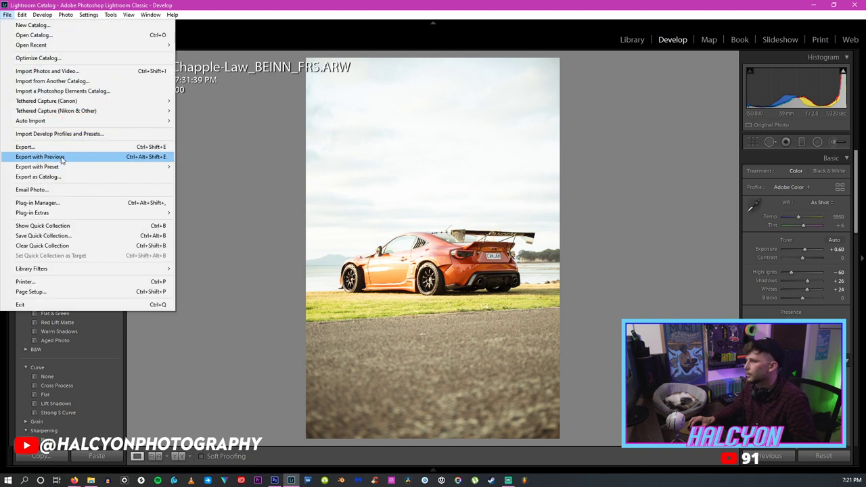
{"action": "left_click", "coordinate": [108, 150]}
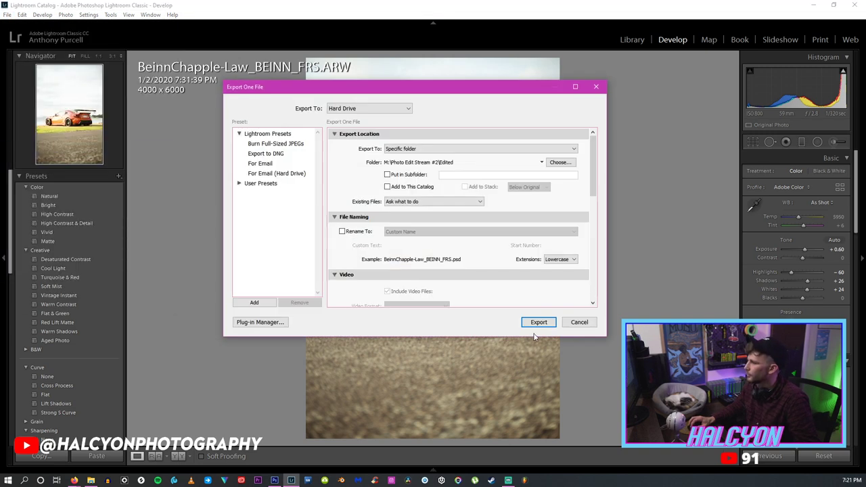
{"action": "left_click", "coordinate": [538, 323]}
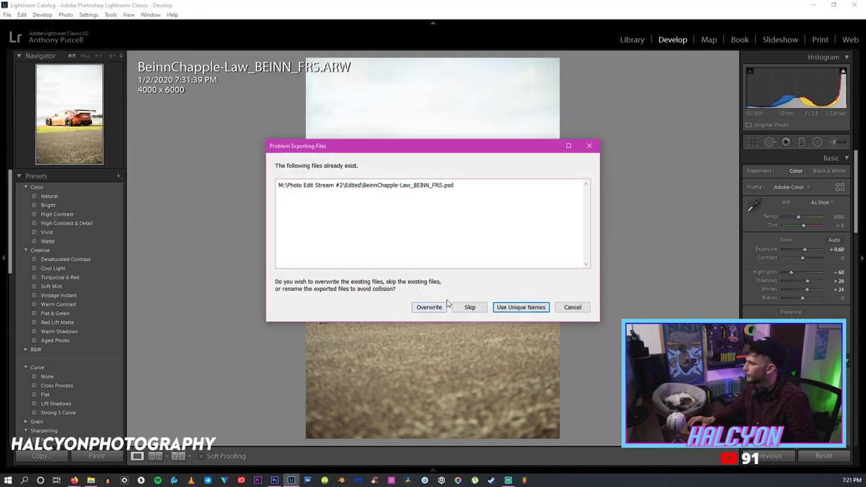
{"action": "left_click", "coordinate": [516, 308]}
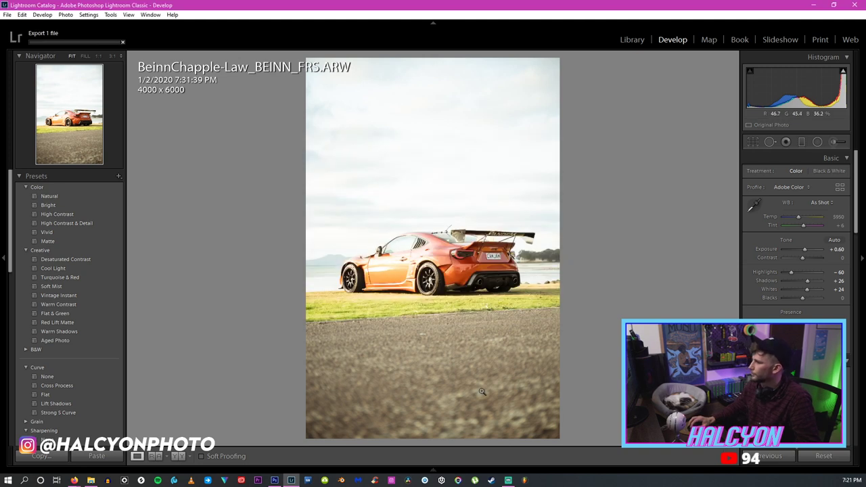
{"action": "left_click", "coordinate": [276, 481]}
{"action": "left_click", "coordinate": [25, 6]}
{"action": "left_click", "coordinate": [40, 27]}
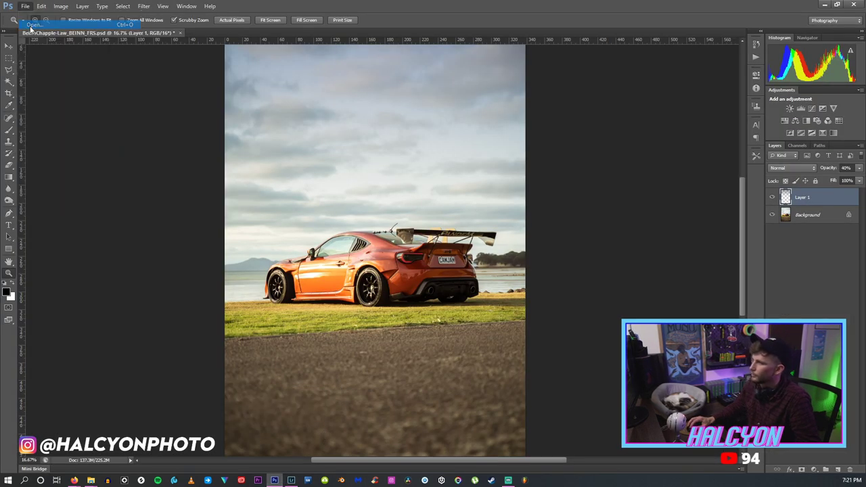
Open the brighter copy BeinnChapple-Law_BEINN_FRS-2.psd and zoom in on its car.
{"action": "double_click", "coordinate": [258, 155]}
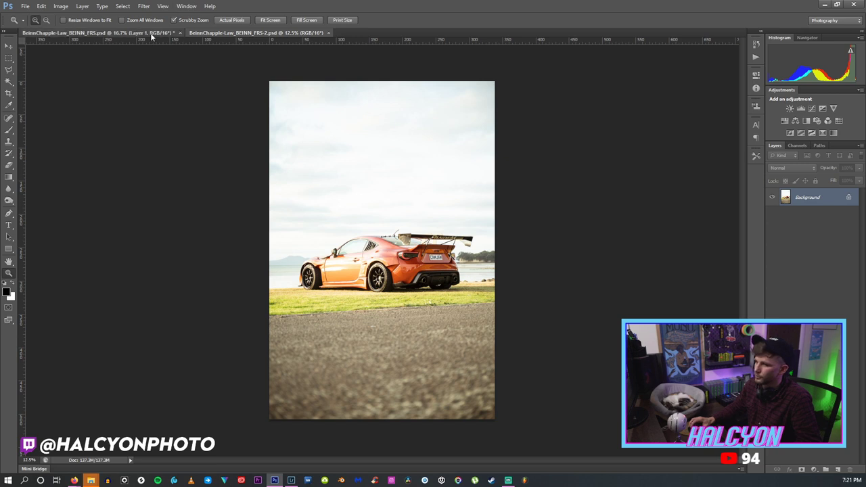
{"action": "left_click", "coordinate": [154, 34]}
{"action": "left_click", "coordinate": [294, 35]}
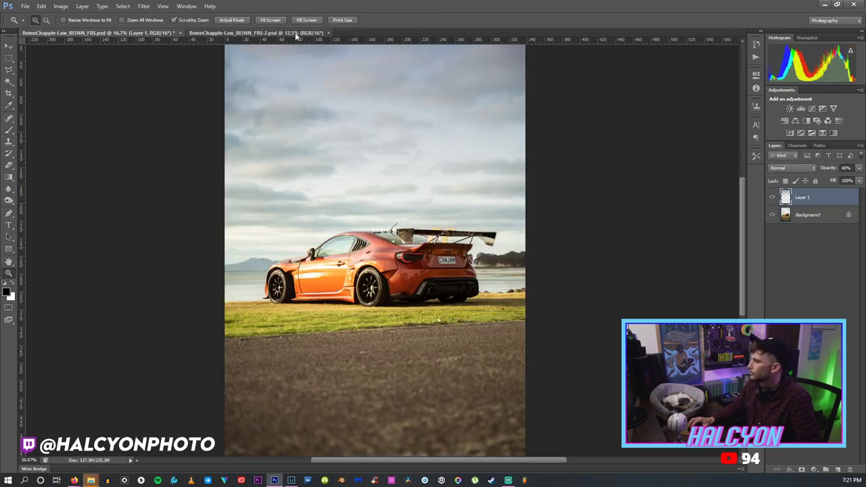
{"action": "left_click", "coordinate": [411, 284]}
{"action": "left_click", "coordinate": [412, 284]}
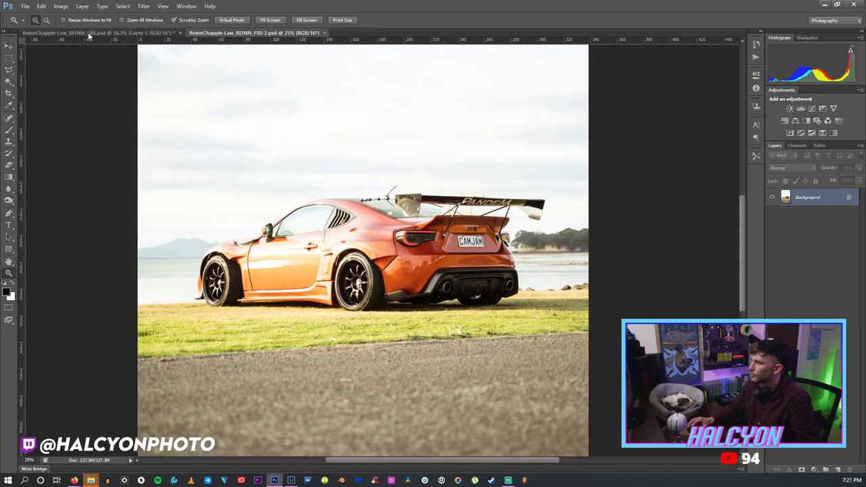
Compare the car's rear between the original and the brighter copy, zoomed in.
{"action": "left_click", "coordinate": [119, 35]}
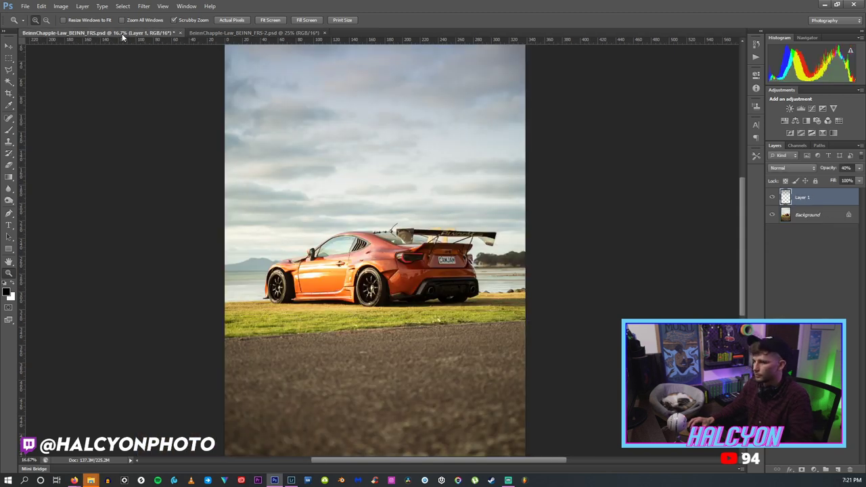
{"action": "left_click_drag", "start_coordinate": [408, 266], "coordinate": [414, 265]}
{"action": "right_click", "coordinate": [414, 264]}
{"action": "left_click", "coordinate": [434, 262]}
{"action": "key", "text": "ctrl+Tab"}
{"action": "left_click", "coordinate": [438, 251]}
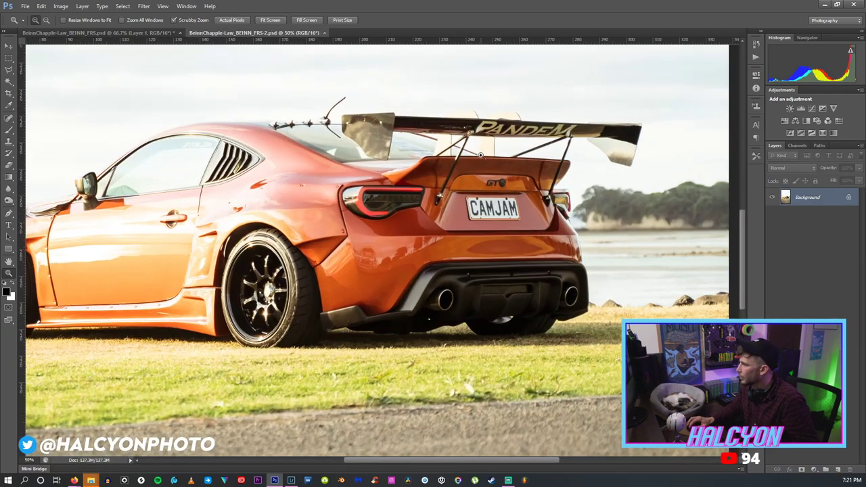
{"action": "key", "text": "ctrl+plus"}
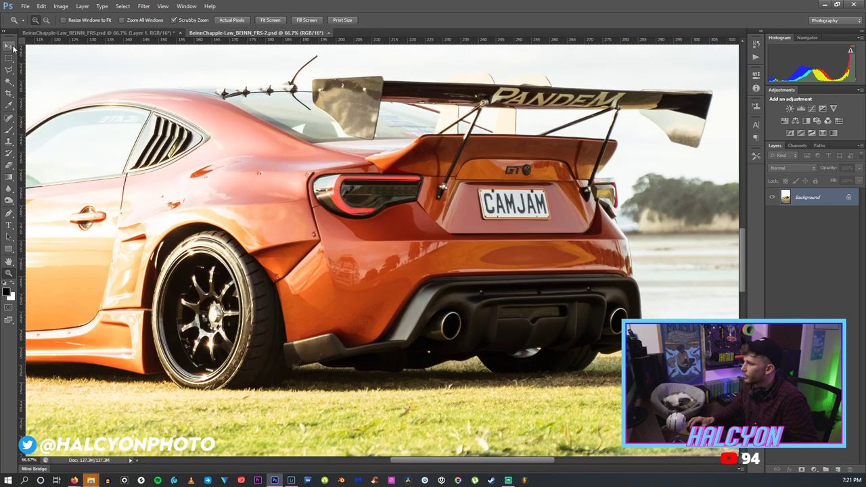
{"action": "left_click", "coordinate": [9, 69]}
Lasso the brighter copy's rear and spoiler and paste it into BEINN_FRS as Layer 2.
{"action": "left_click", "coordinate": [100, 181]}
{"action": "left_click", "coordinate": [222, 95]}
{"action": "left_click", "coordinate": [232, 87]}
{"action": "left_click", "coordinate": [285, 65]}
{"action": "left_click", "coordinate": [571, 53]}
{"action": "left_click", "coordinate": [719, 63]}
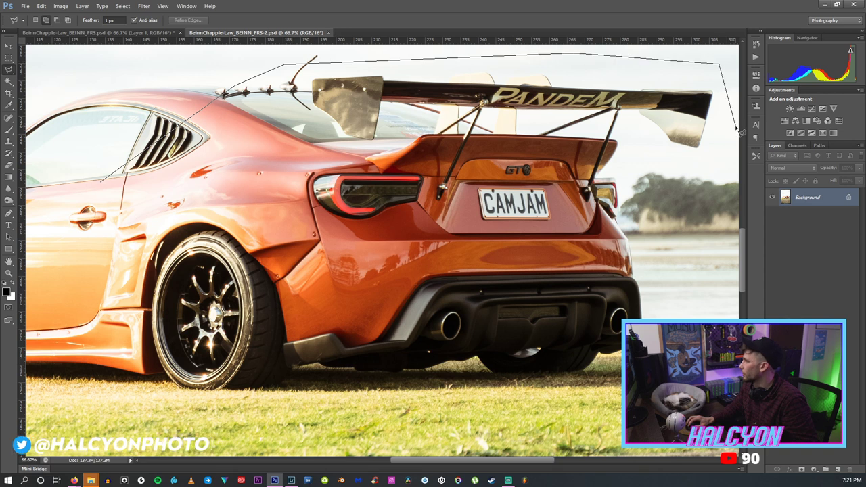
{"action": "left_click", "coordinate": [736, 121]}
{"action": "left_click", "coordinate": [728, 384]}
{"action": "left_click", "coordinate": [230, 417]}
{"action": "left_click", "coordinate": [64, 392]}
{"action": "double_click", "coordinate": [90, 203]}
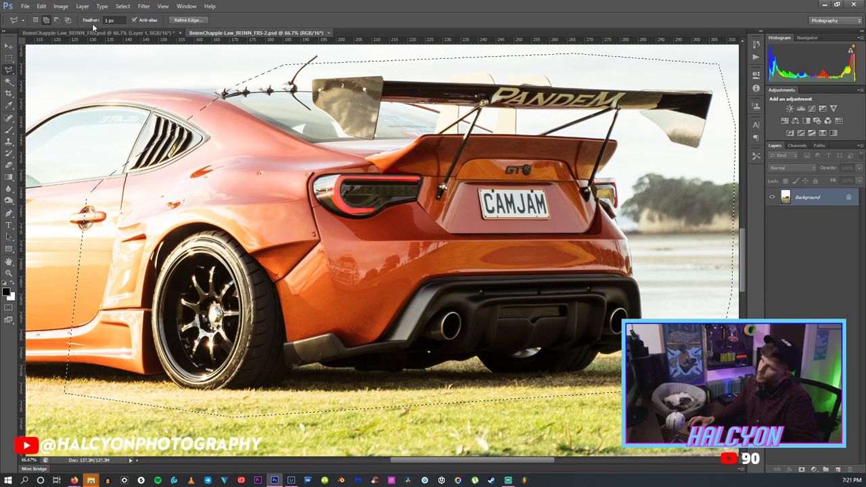
{"action": "left_click", "coordinate": [98, 33]}
{"action": "key", "text": "ctrl+v"}
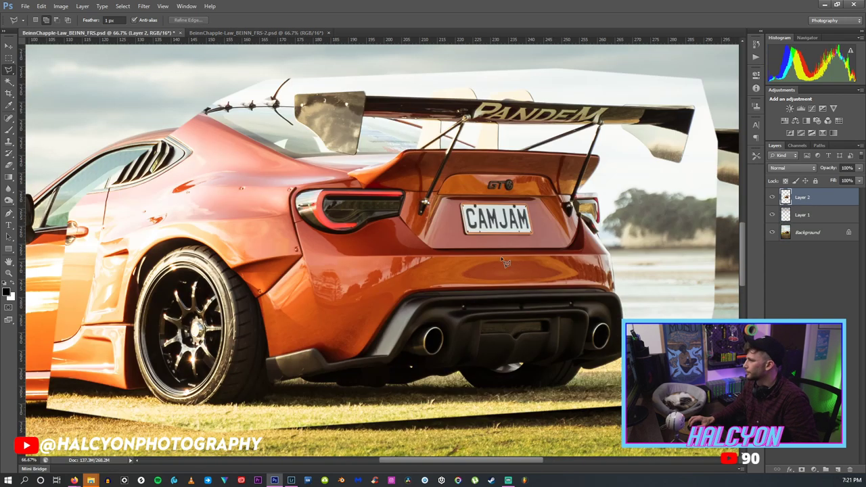
Drop Layer 2 to 46% opacity and line it up over the car using the number plate.
{"action": "left_click", "coordinate": [857, 178]}
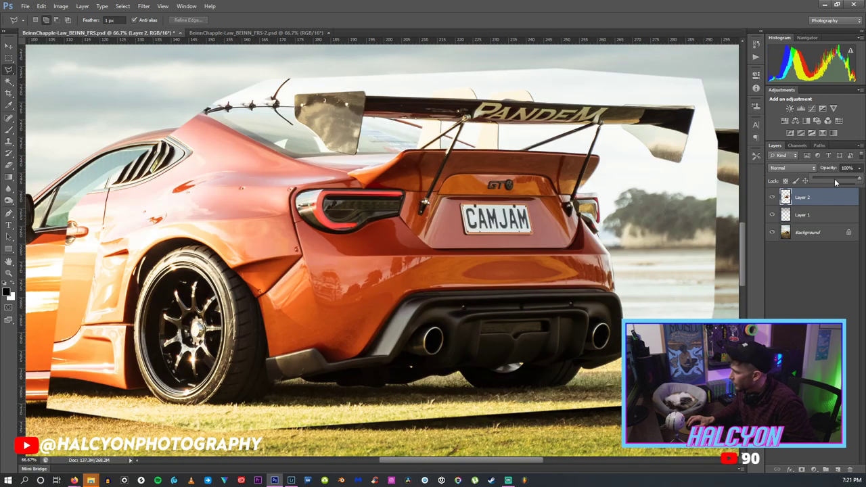
{"action": "left_click", "coordinate": [835, 181]}
{"action": "key", "text": "z"}
{"action": "left_click", "coordinate": [455, 191]}
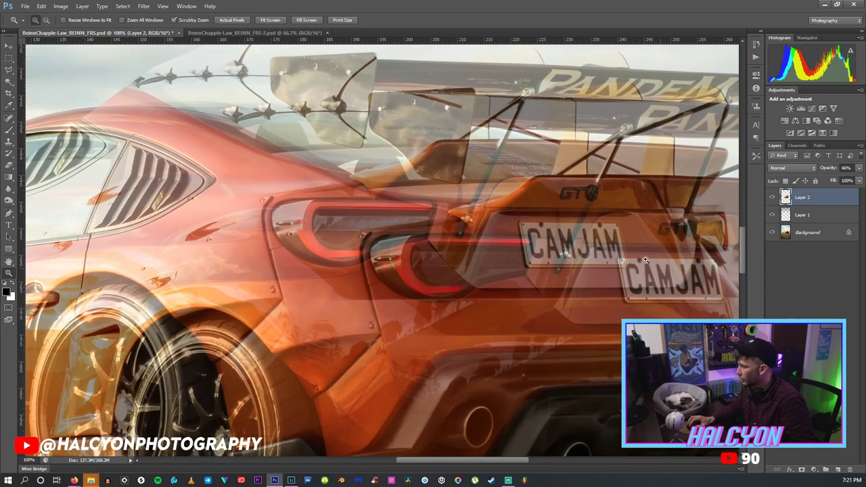
{"action": "key", "text": "v"}
{"action": "left_click_drag", "start_coordinate": [552, 266], "coordinate": [685, 327]}
{"action": "left_click_drag", "start_coordinate": [495, 460], "coordinate": [525, 460]}
{"action": "left_click_drag", "start_coordinate": [464, 341], "coordinate": [530, 351]}
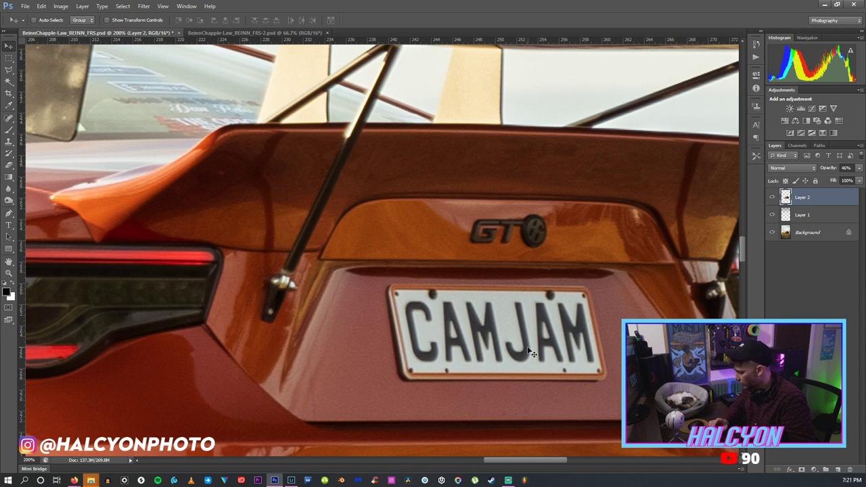
Fit the photo on screen and restore Layer 2 to 100% opacity.
{"action": "key", "text": "z"}
{"action": "key", "text": "ctrl+0"}
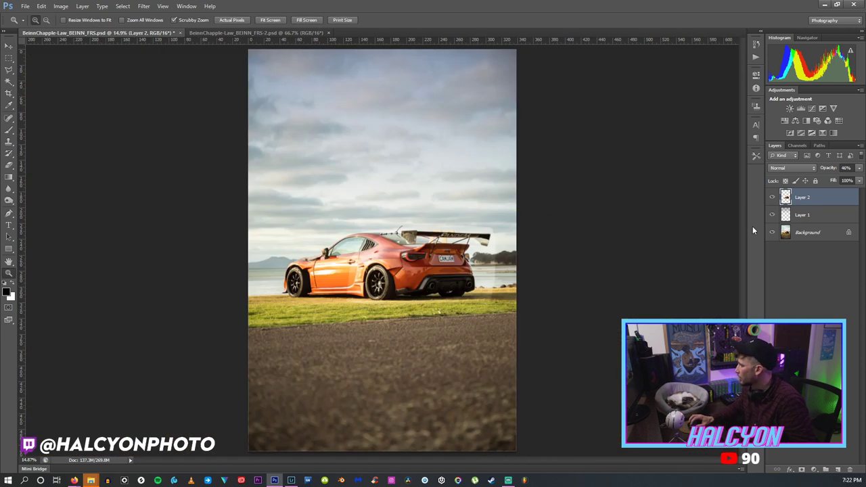
{"action": "left_click", "coordinate": [857, 168]}
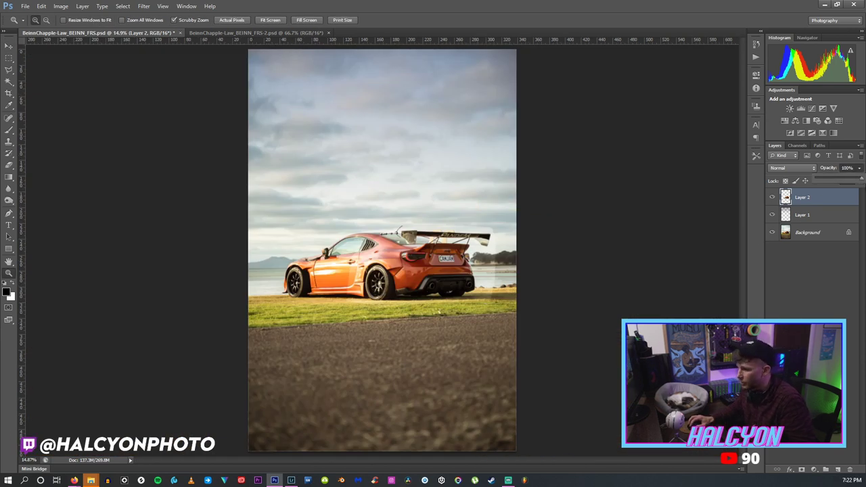
{"action": "left_click_drag", "start_coordinate": [403, 254], "coordinate": [431, 224]}
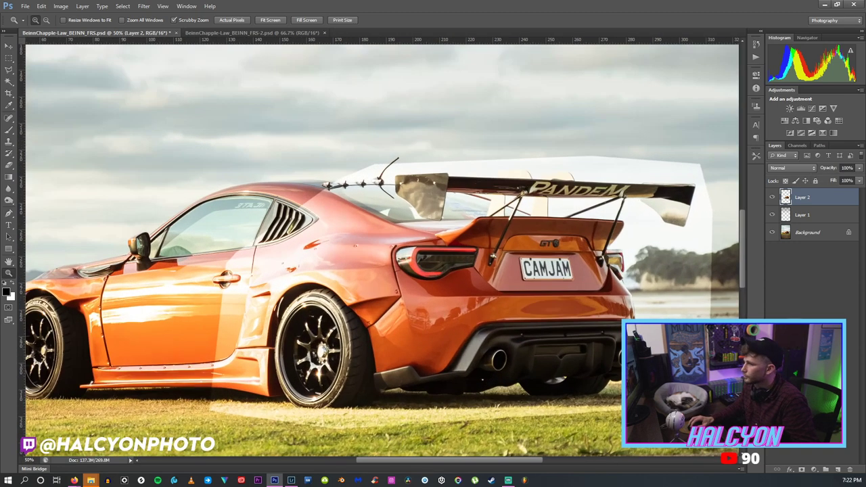
Switch to the Eraser, compare Layer 2 on and off, and shrink the brush from 2216 px to about 450 px.
{"action": "left_click", "coordinate": [8, 166]}
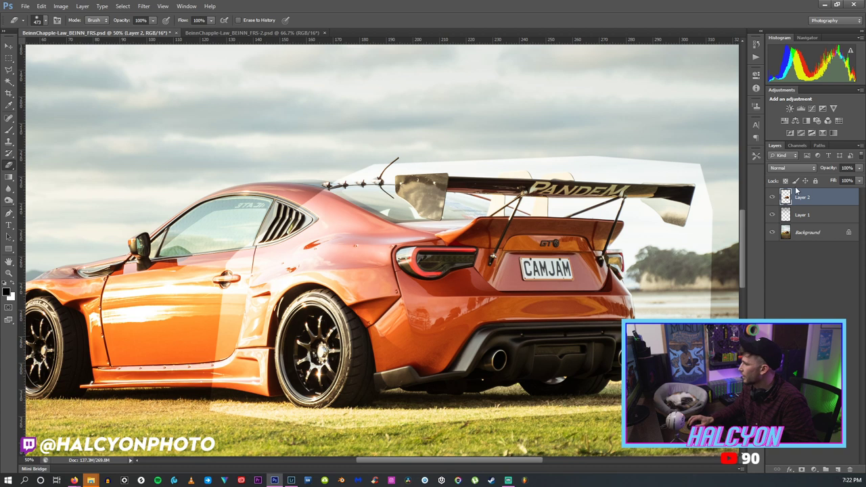
{"action": "left_click", "coordinate": [773, 197]}
{"action": "left_click", "coordinate": [773, 197]}
{"action": "left_click", "coordinate": [773, 197]}
{"action": "left_click", "coordinate": [773, 198]}
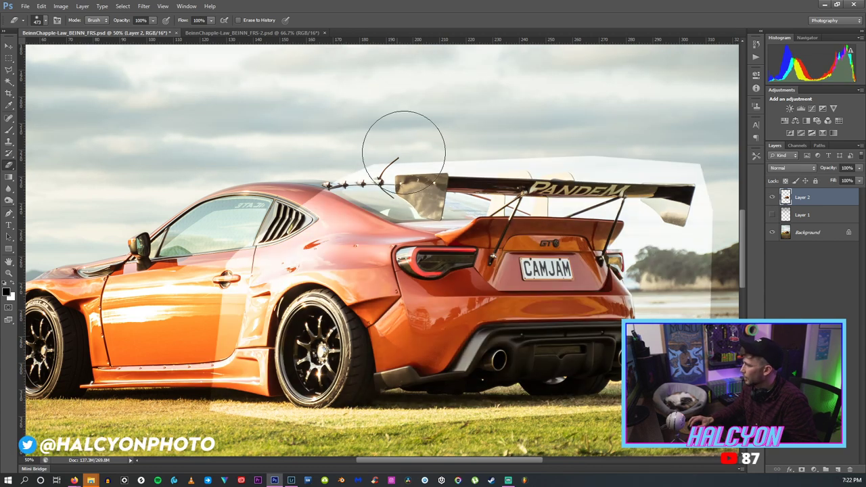
{"action": "left_click", "coordinate": [44, 19]}
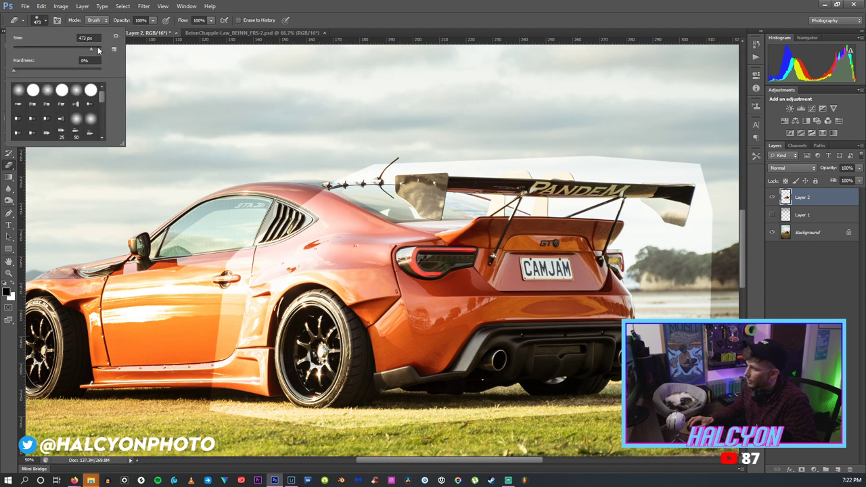
{"action": "key", "text": "Return"}
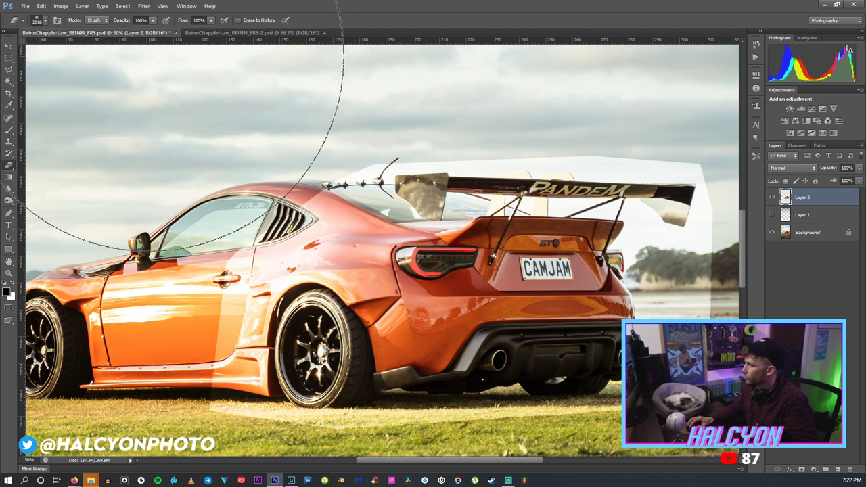
{"action": "left_click", "coordinate": [45, 21]}
{"action": "left_click", "coordinate": [91, 49]}
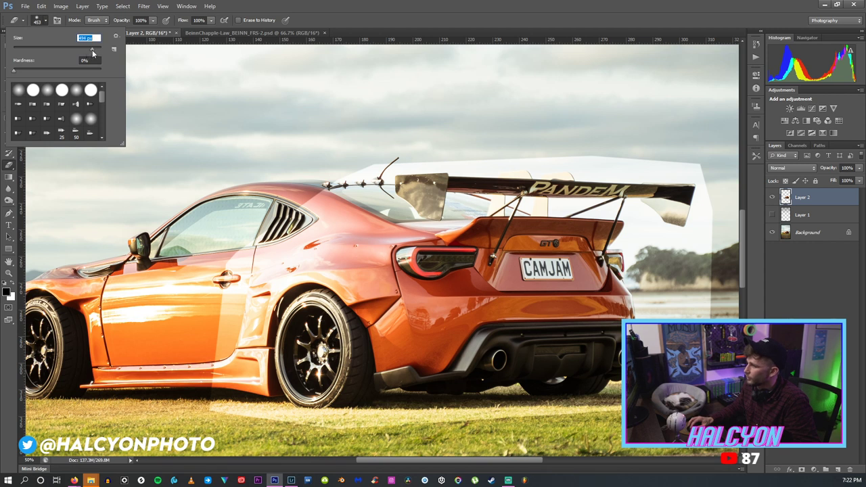
{"action": "key", "text": "Return"}
Erase Layer 2's pale band from the car's side and grass, the sky above the spoiler, and right of the spoiler.
{"action": "mouse_move", "coordinate": [258, 234]}
{"action": "left_mouse_down"}
{"action": "mouse_move", "coordinate": [243, 255]}
{"action": "mouse_move", "coordinate": [235, 391]}
{"action": "mouse_move", "coordinate": [234, 271]}
{"action": "mouse_move", "coordinate": [261, 430]}
{"action": "mouse_move", "coordinate": [241, 359]}
{"action": "mouse_move", "coordinate": [334, 420]}
{"action": "mouse_move", "coordinate": [291, 409]}
{"action": "mouse_move", "coordinate": [442, 438]}
{"action": "mouse_move", "coordinate": [330, 439]}
{"action": "mouse_move", "coordinate": [521, 443]}
{"action": "mouse_move", "coordinate": [392, 445]}
{"action": "mouse_move", "coordinate": [600, 433]}
{"action": "left_mouse_up"}
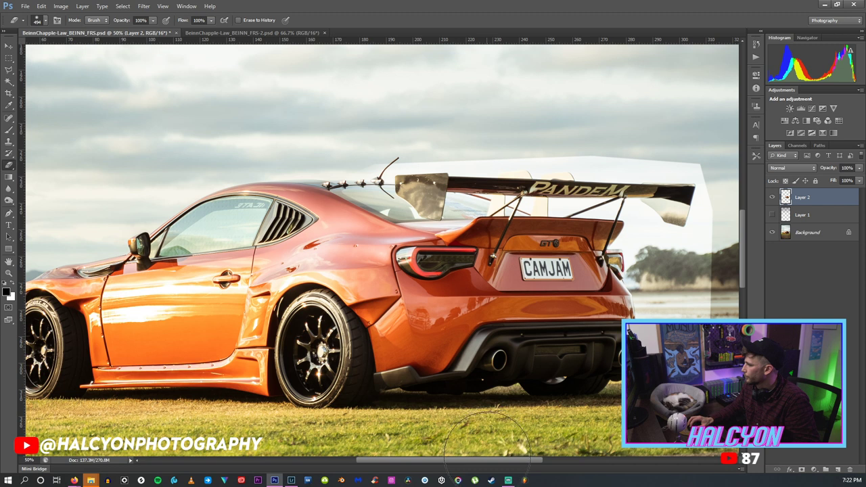
{"action": "scroll", "coordinate": [487, 437], "scroll_direction": "right", "scroll_amount": 2}
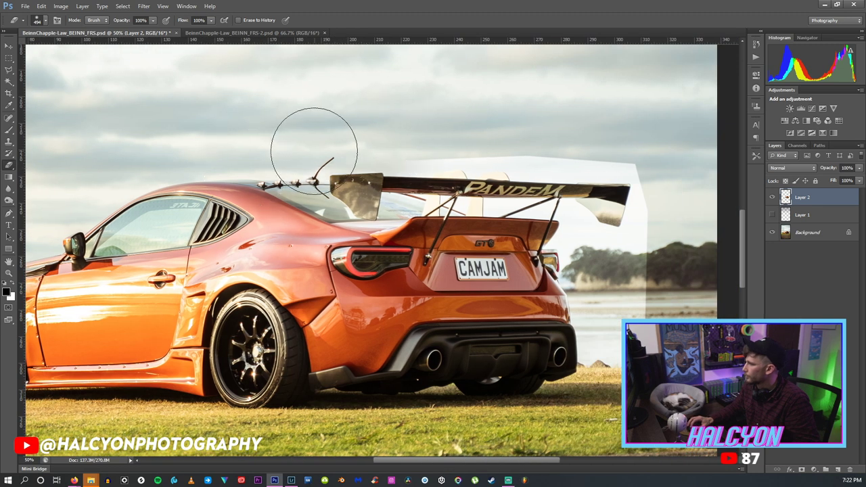
{"action": "left_click_drag", "start_coordinate": [338, 127], "coordinate": [573, 135]}
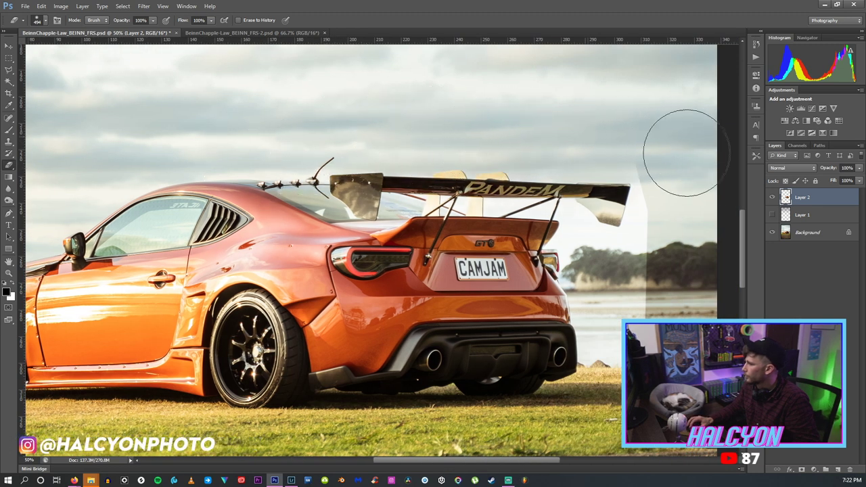
{"action": "mouse_move", "coordinate": [652, 149]}
{"action": "left_mouse_down"}
{"action": "mouse_move", "coordinate": [667, 223]}
{"action": "mouse_move", "coordinate": [629, 311]}
{"action": "left_mouse_up"}
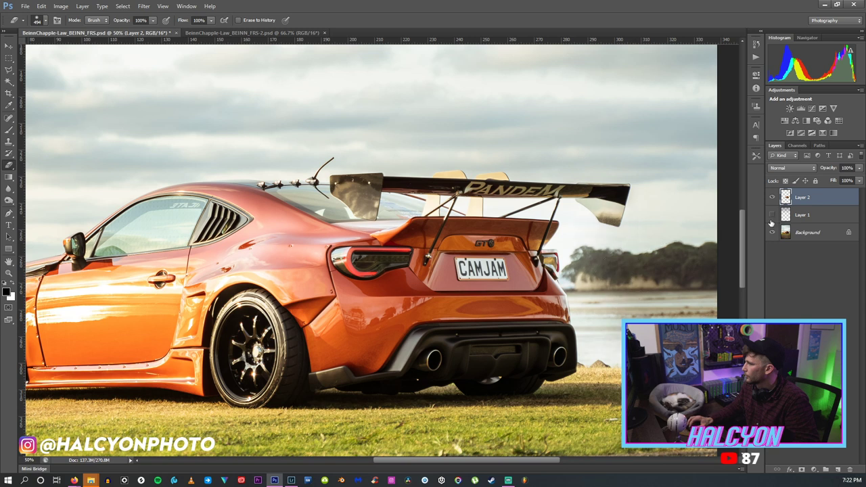
Compare with Layer 2 hidden, erase a small leftover patch spot, and fit the photo on screen.
{"action": "left_click", "coordinate": [772, 197]}
{"action": "left_click", "coordinate": [772, 197]}
{"action": "left_click", "coordinate": [772, 197]}
{"action": "left_click", "coordinate": [772, 197]}
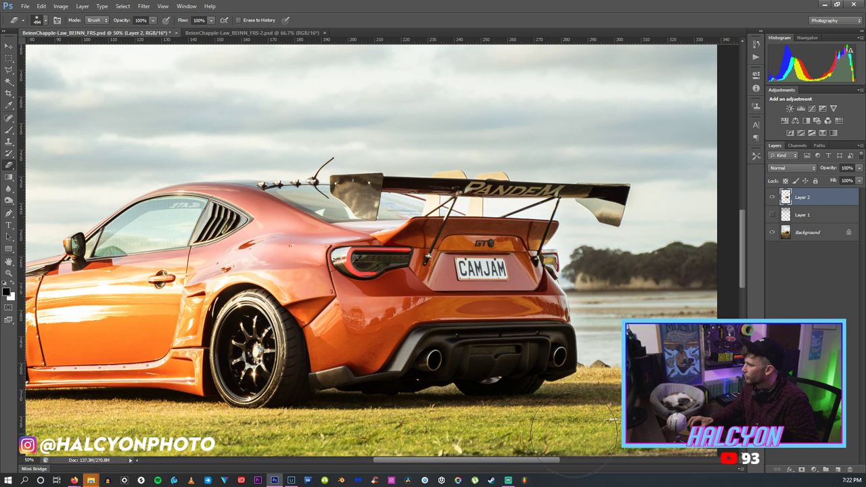
{"action": "left_click", "coordinate": [773, 197]}
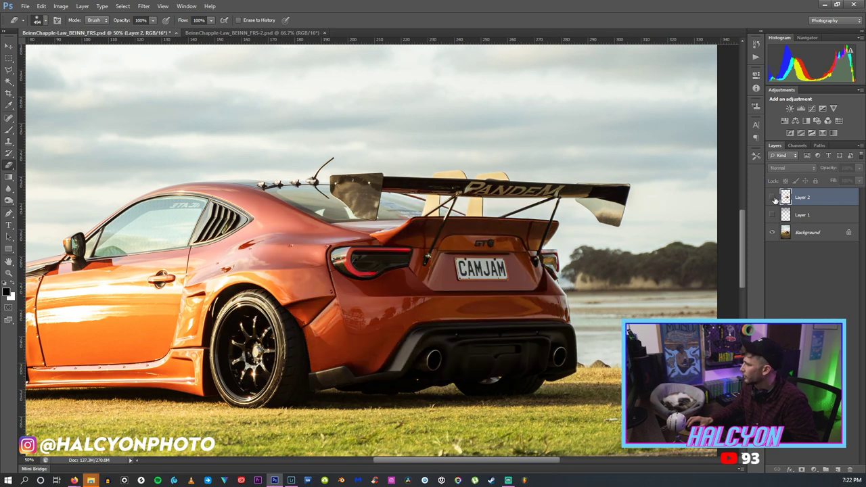
{"action": "left_click", "coordinate": [772, 197]}
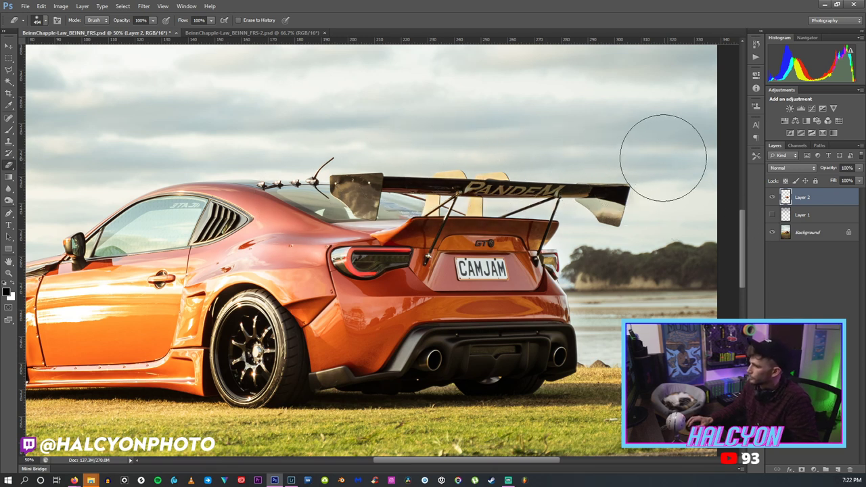
{"action": "left_click", "coordinate": [270, 251]}
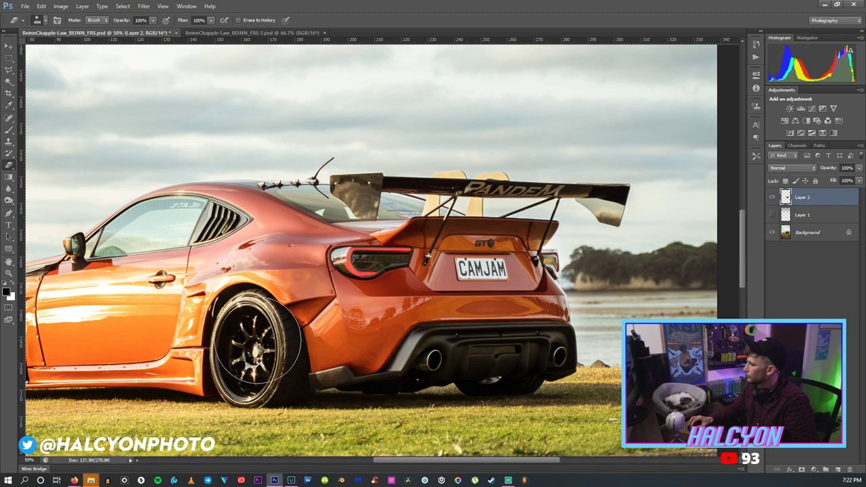
{"action": "left_click", "coordinate": [772, 196]}
{"action": "left_click", "coordinate": [772, 197]}
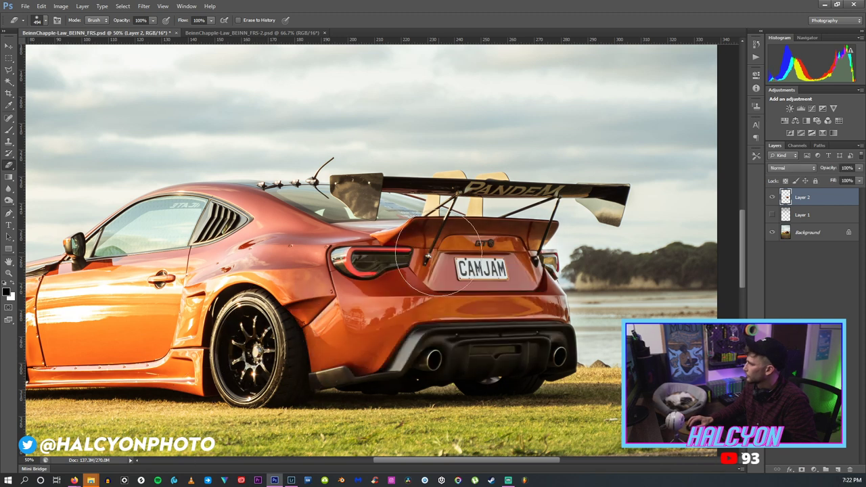
{"action": "key", "text": "z"}
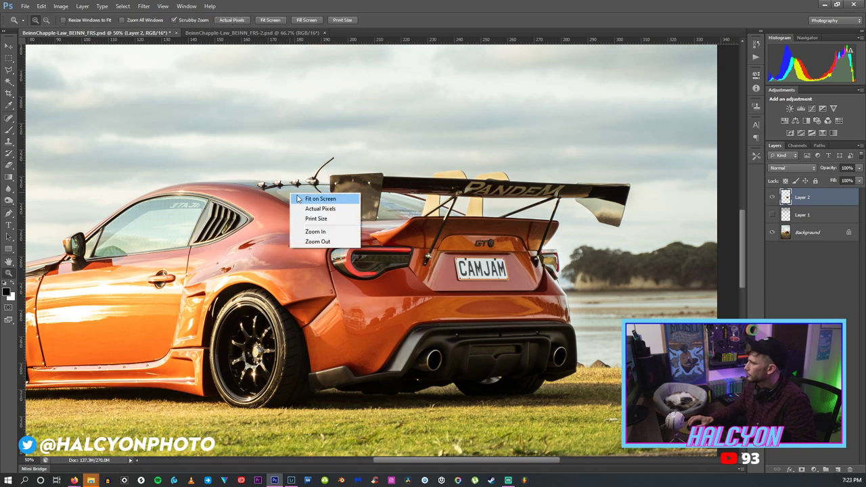
{"action": "key", "text": "ctrl+0"}
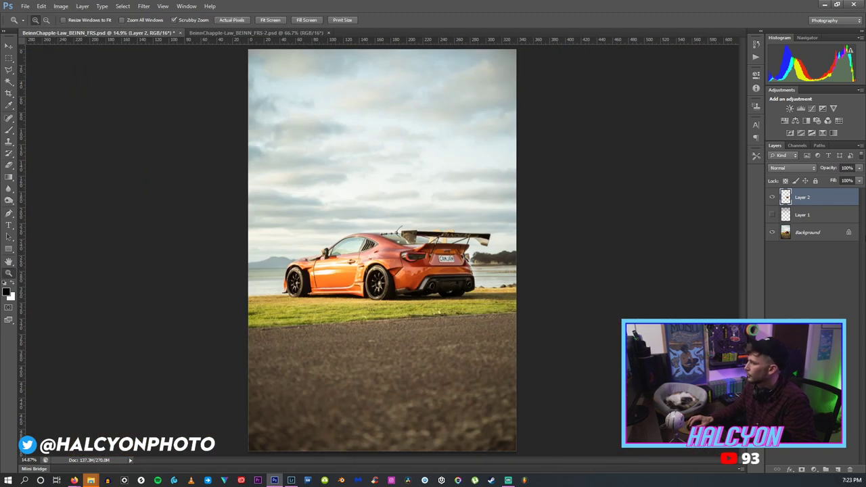
Compare the patch layer on and off, then zoom into the car's rear.
{"action": "left_click", "coordinate": [771, 197]}
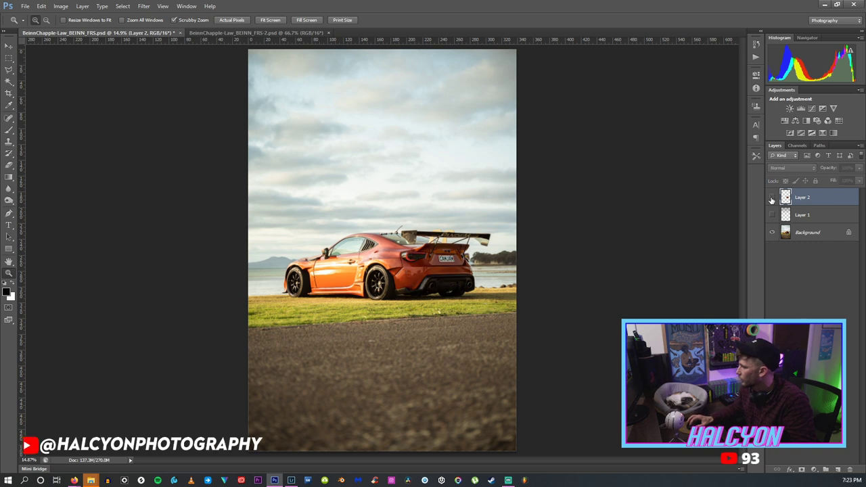
{"action": "left_click", "coordinate": [772, 197]}
{"action": "left_click", "coordinate": [772, 197]}
{"action": "left_click", "coordinate": [772, 196]}
{"action": "left_click_drag", "start_coordinate": [478, 270], "coordinate": [480, 246]}
Set the Eraser to a soft 298 px brush with slightly firmer hardness, about 5%.
{"action": "left_click", "coordinate": [9, 164]}
{"action": "left_click", "coordinate": [40, 21]}
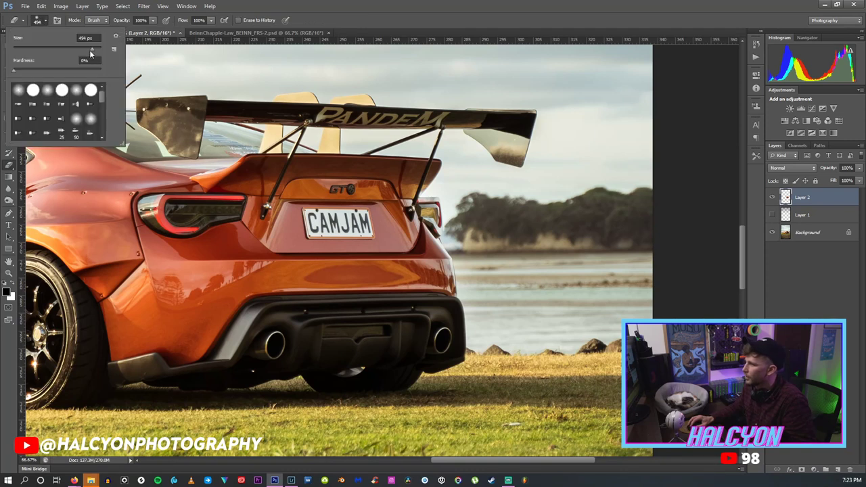
{"action": "left_click_drag", "start_coordinate": [89, 53], "coordinate": [88, 53]}
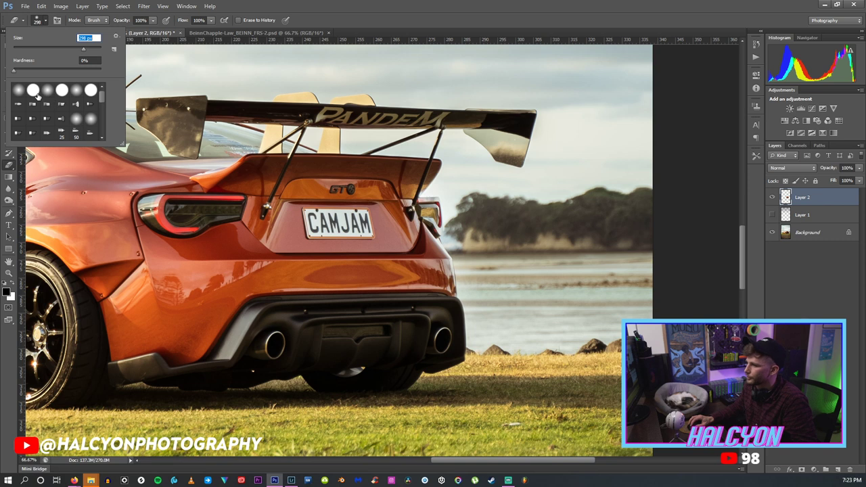
{"action": "left_click_drag", "start_coordinate": [14, 71], "coordinate": [18, 71]}
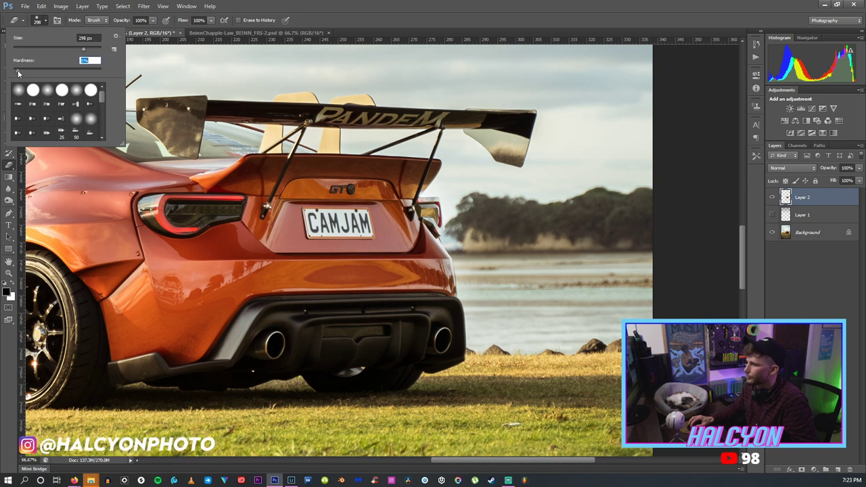
{"action": "left_click", "coordinate": [501, 237]}
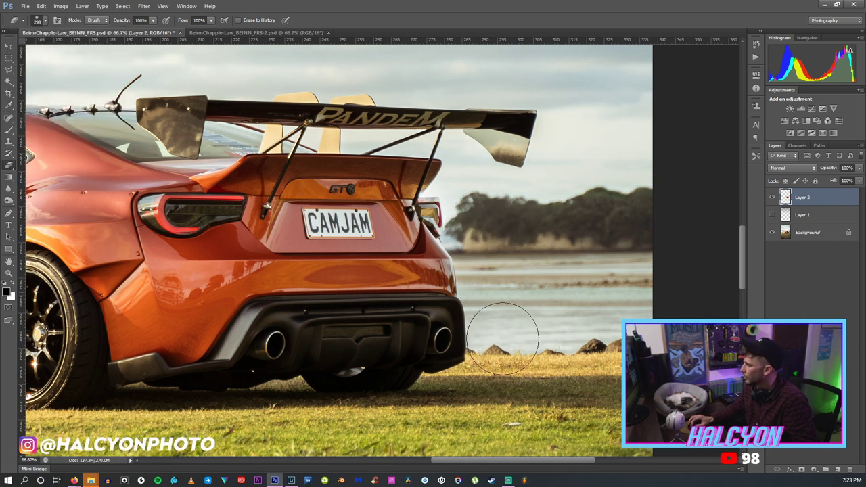
Check Layer 2 on and off again and zoom to 100% on the car's rear.
{"action": "left_click", "coordinate": [772, 199]}
{"action": "left_click", "coordinate": [772, 198]}
{"action": "left_click", "coordinate": [772, 198]}
{"action": "left_click", "coordinate": [771, 199]}
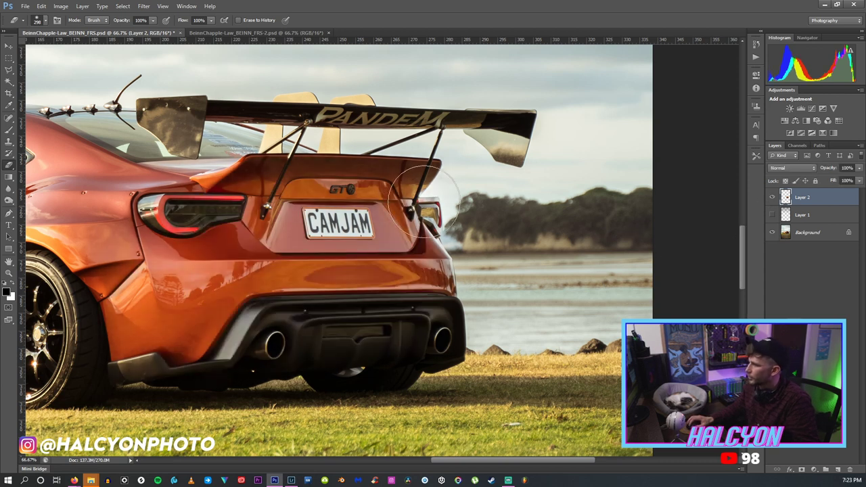
{"action": "key", "text": "z"}
{"action": "left_click", "coordinate": [172, 196]}
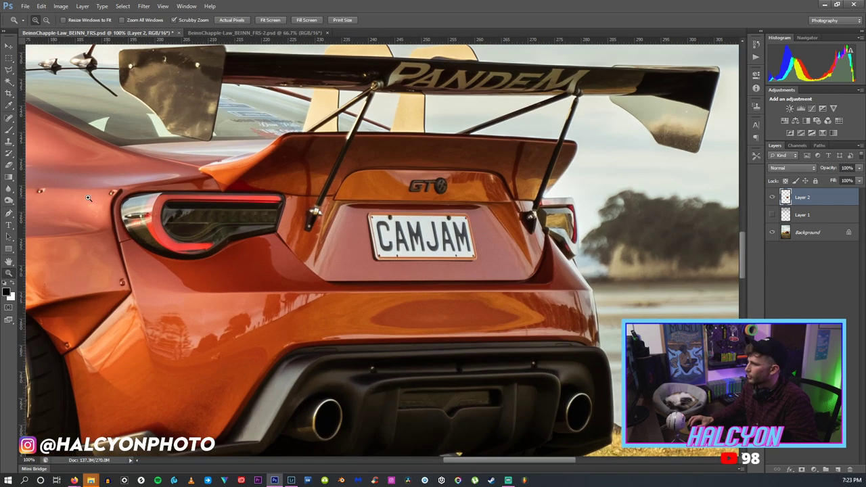
{"action": "key", "text": "l"}
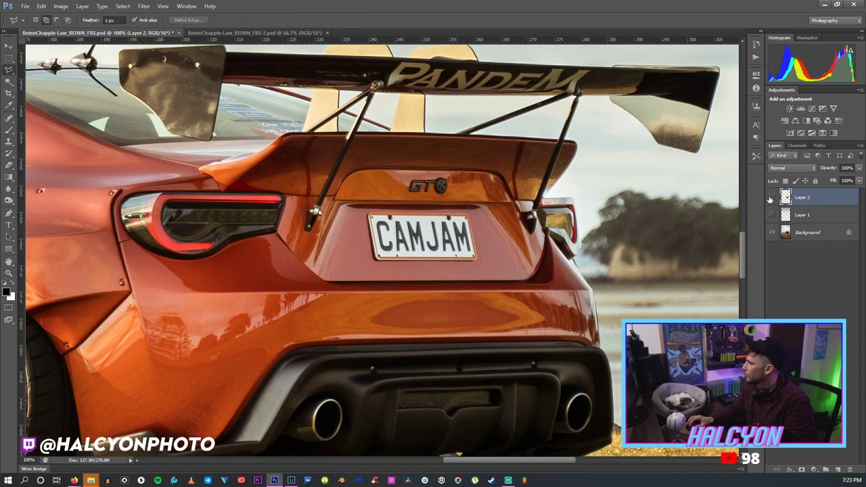
Trace the left taillight with the Polygonal Lasso, deselect it, and zoom back out.
{"action": "left_click", "coordinate": [770, 198]}
{"action": "left_click", "coordinate": [770, 197]}
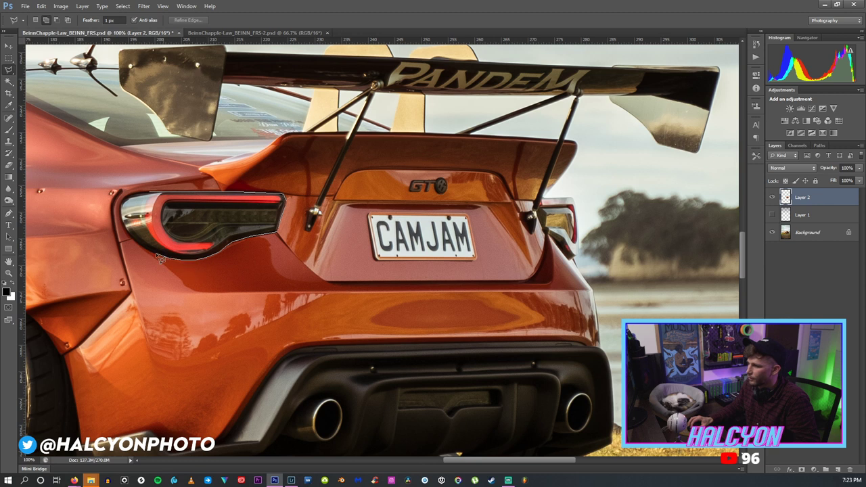
{"action": "left_click", "coordinate": [135, 199]}
{"action": "right_click", "coordinate": [269, 196]}
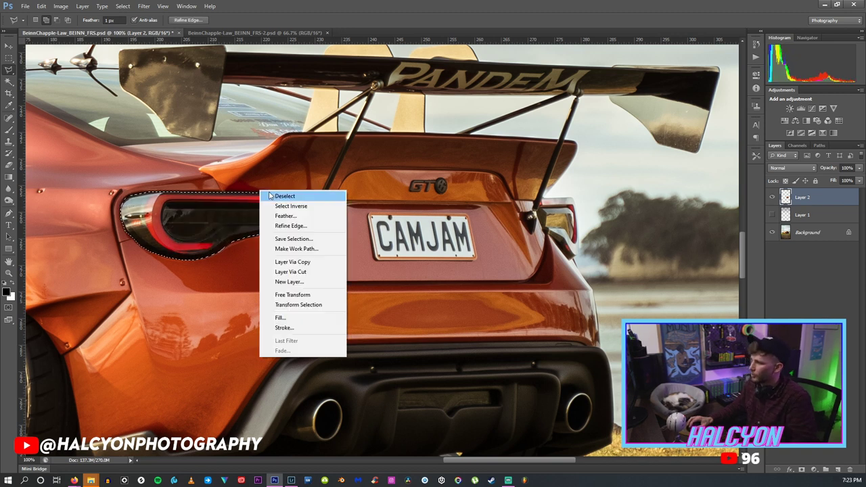
{"action": "left_click", "coordinate": [270, 196]}
{"action": "key", "text": "z"}
{"action": "scroll", "coordinate": [476, 261], "scroll_direction": "down", "scroll_amount": 8}
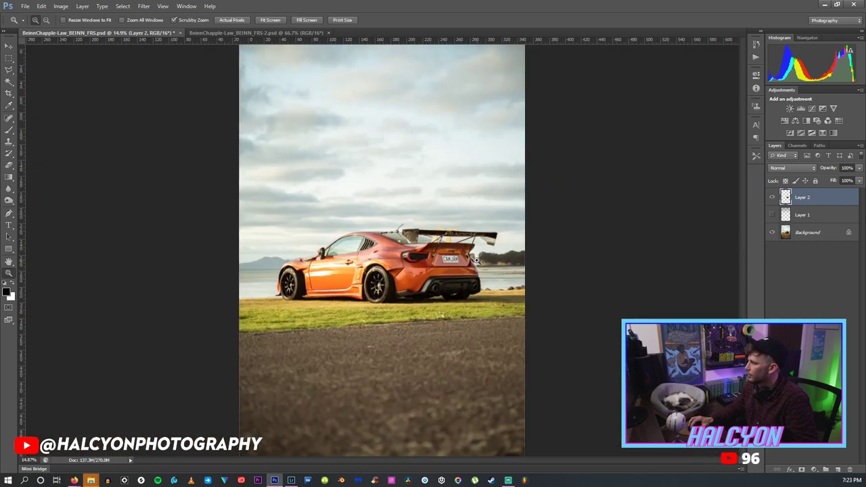
Zoom to 200% on the right taillight and compare the patch layer on and off.
{"action": "scroll", "coordinate": [476, 261], "scroll_direction": "up", "scroll_amount": 8}
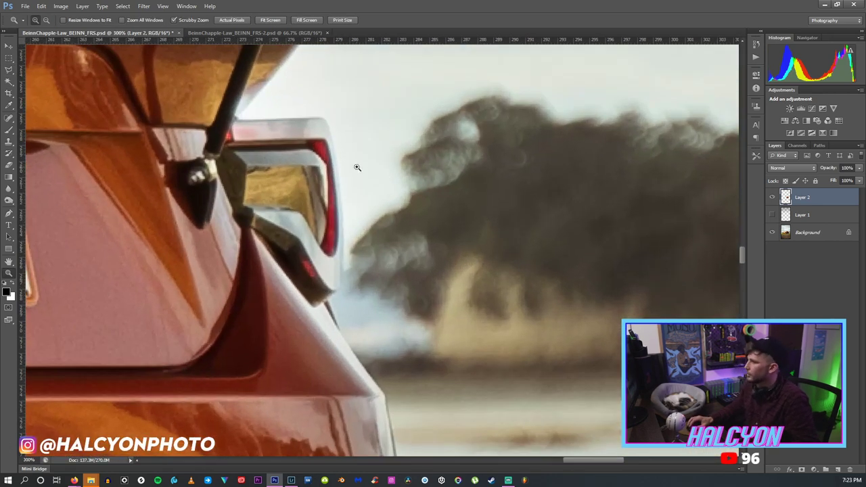
{"action": "right_click", "coordinate": [357, 167]}
{"action": "left_click", "coordinate": [396, 220]}
{"action": "left_click", "coordinate": [771, 198]}
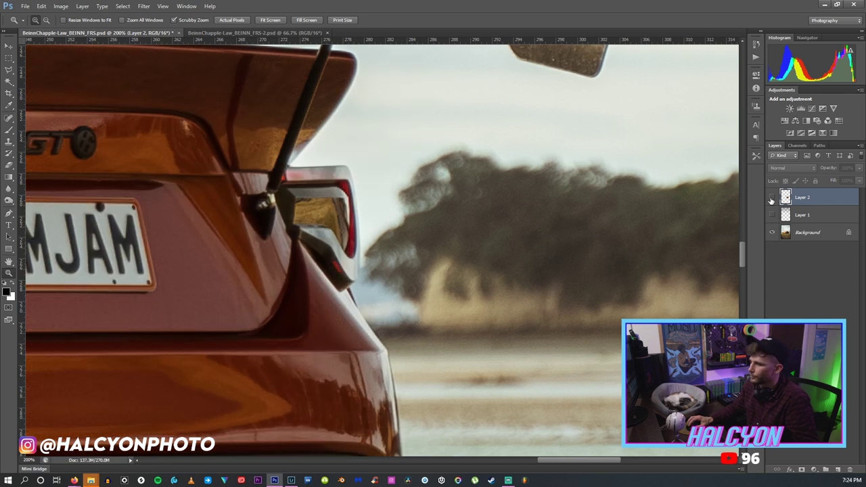
{"action": "left_click", "coordinate": [771, 197]}
Lasso along the right taillight's top and body edge, deselect, then view at 100% and fit on screen.
{"action": "left_click", "coordinate": [9, 70]}
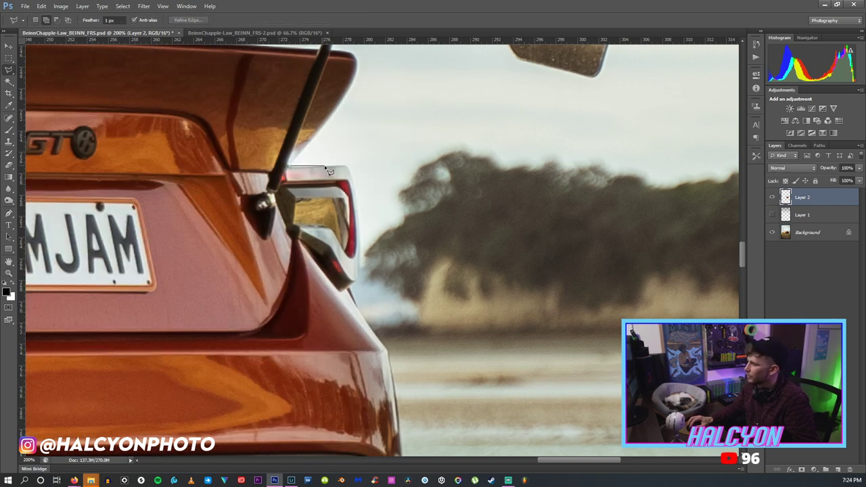
{"action": "left_click_drag", "start_coordinate": [345, 170], "coordinate": [341, 169]}
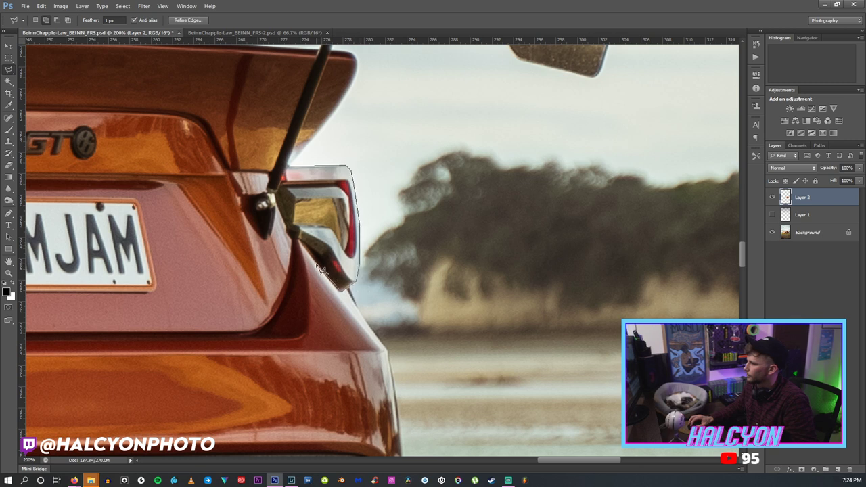
{"action": "mouse_move", "coordinate": [298, 240]}
{"action": "left_mouse_down"}
{"action": "mouse_move", "coordinate": [272, 196]}
{"action": "mouse_move", "coordinate": [286, 200]}
{"action": "mouse_move", "coordinate": [287, 170]}
{"action": "left_mouse_up"}
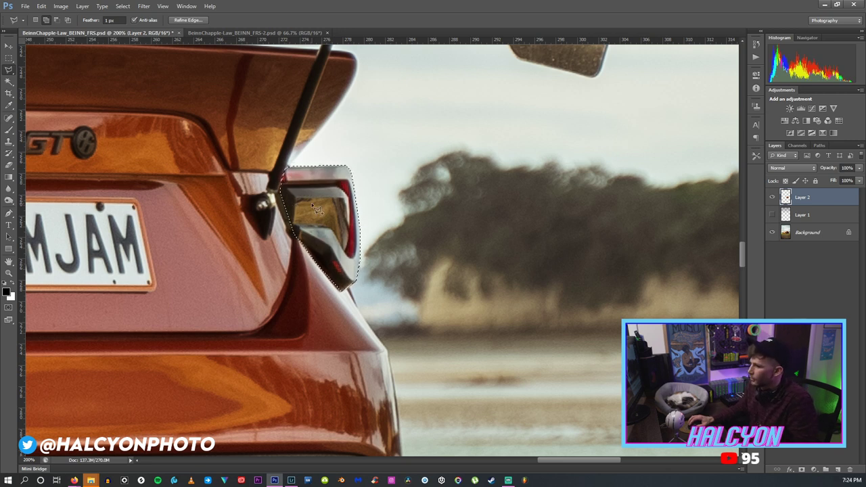
{"action": "right_click", "coordinate": [341, 223]}
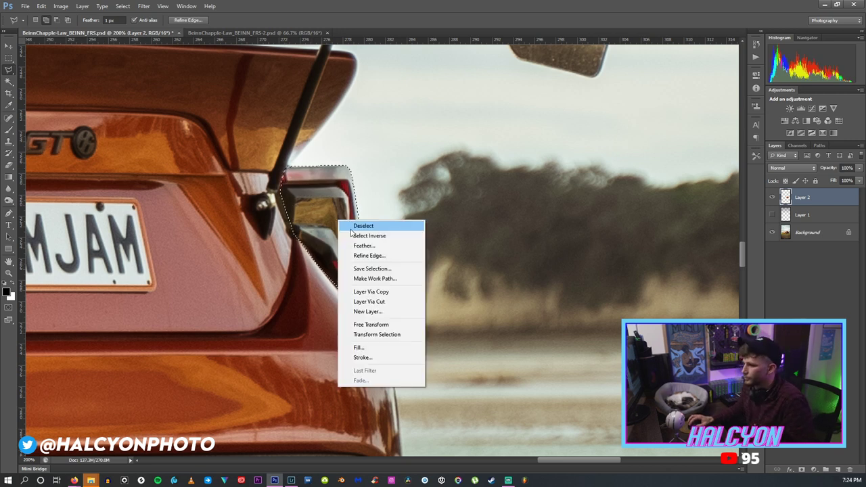
{"action": "left_click", "coordinate": [358, 226]}
{"action": "key", "text": "z"}
{"action": "right_click", "coordinate": [393, 214]}
{"action": "left_click", "coordinate": [423, 226]}
{"action": "right_click", "coordinate": [353, 259]}
{"action": "left_click", "coordinate": [371, 265]}
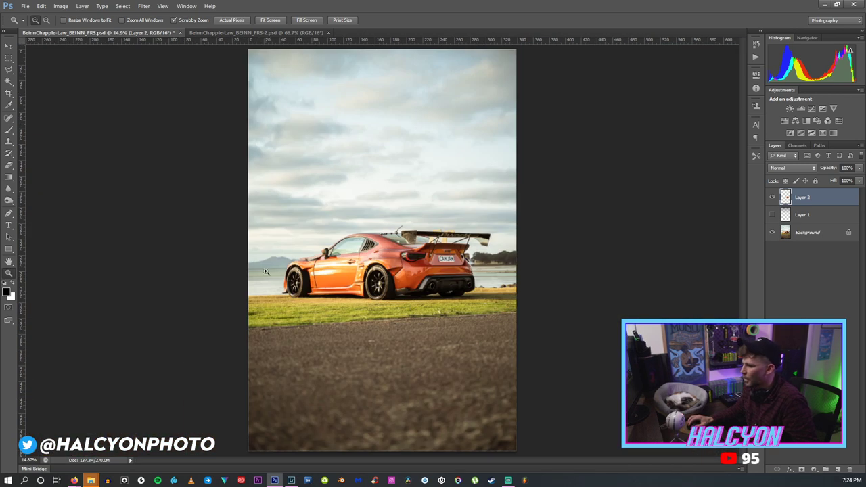
{"action": "left_click_drag", "start_coordinate": [371, 268], "coordinate": [340, 276]}
{"action": "left_click", "coordinate": [370, 267]}
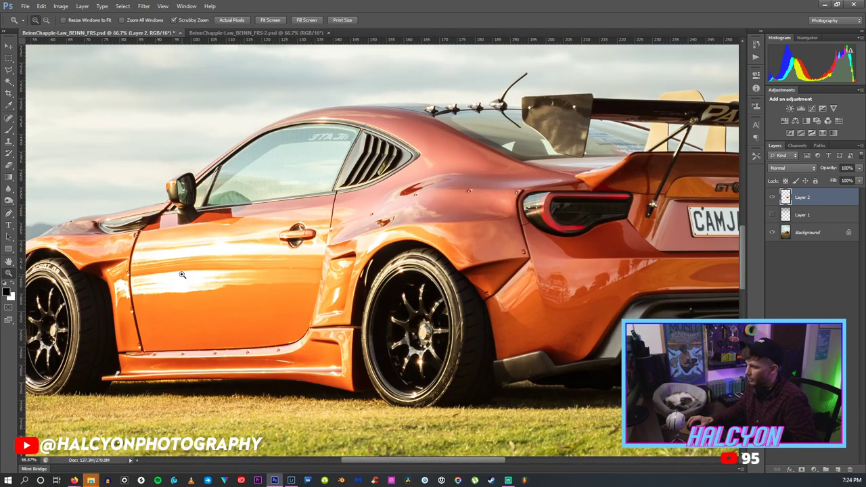
{"action": "left_click_drag", "start_coordinate": [240, 256], "coordinate": [257, 267]}
{"action": "right_click", "coordinate": [259, 272]}
{"action": "left_click", "coordinate": [311, 279]}
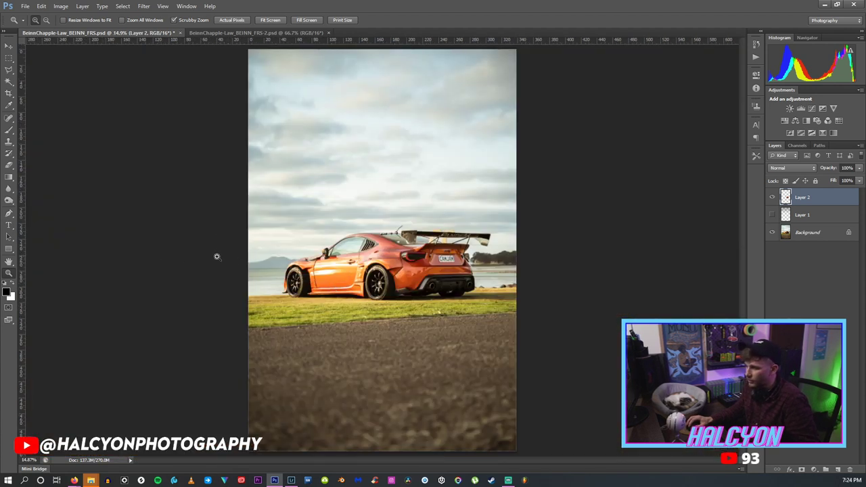
{"action": "left_click", "coordinate": [334, 263]}
{"action": "left_click", "coordinate": [267, 261]}
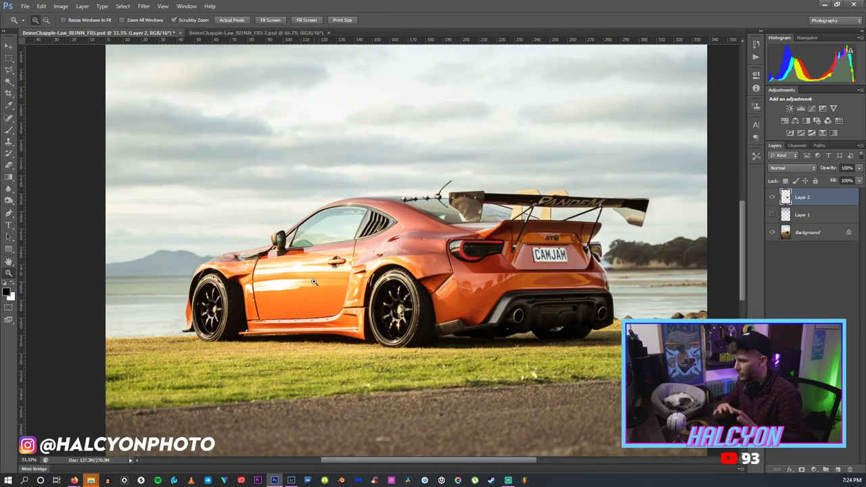
Zoom in on the car door and drag a horizontal guide across the door reflection.
{"action": "left_click", "coordinate": [287, 286]}
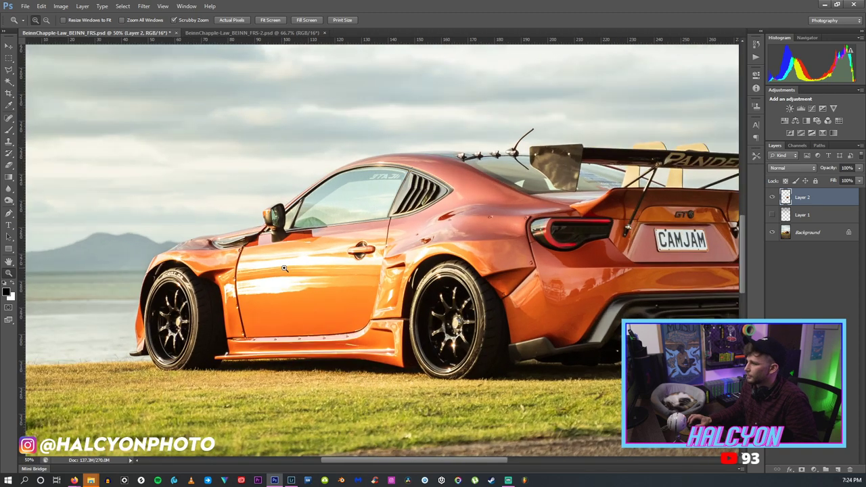
{"action": "left_click", "coordinate": [281, 291]}
{"action": "left_click", "coordinate": [285, 297]}
{"action": "left_click", "coordinate": [292, 303]}
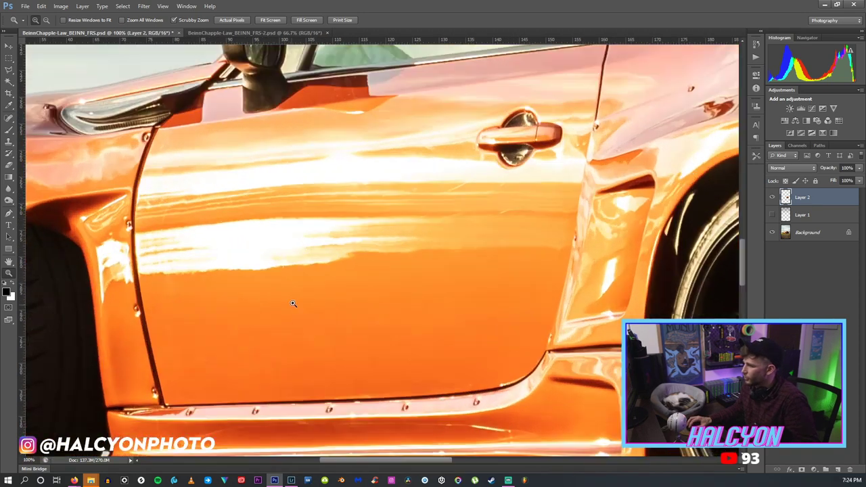
{"action": "left_click_drag", "start_coordinate": [342, 42], "coordinate": [362, 236]}
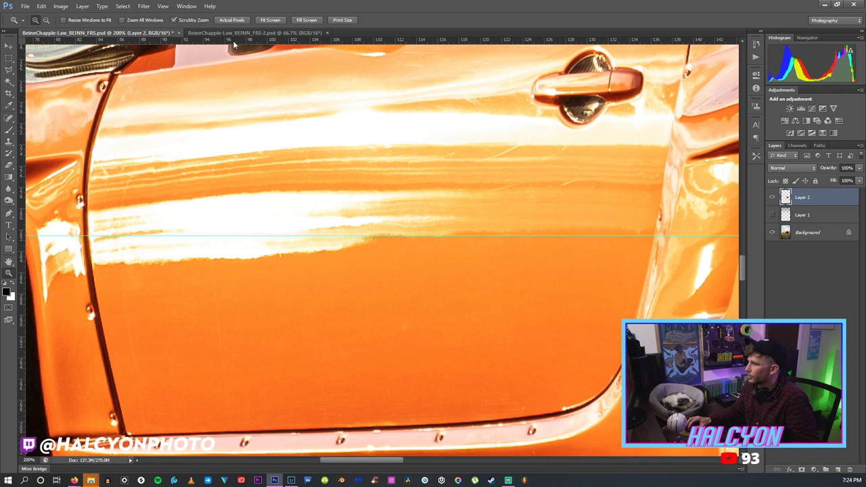
Outline clean door paint on the Background layer and copy it to a new layer via Layer Via Copy.
{"action": "left_click", "coordinate": [7, 69]}
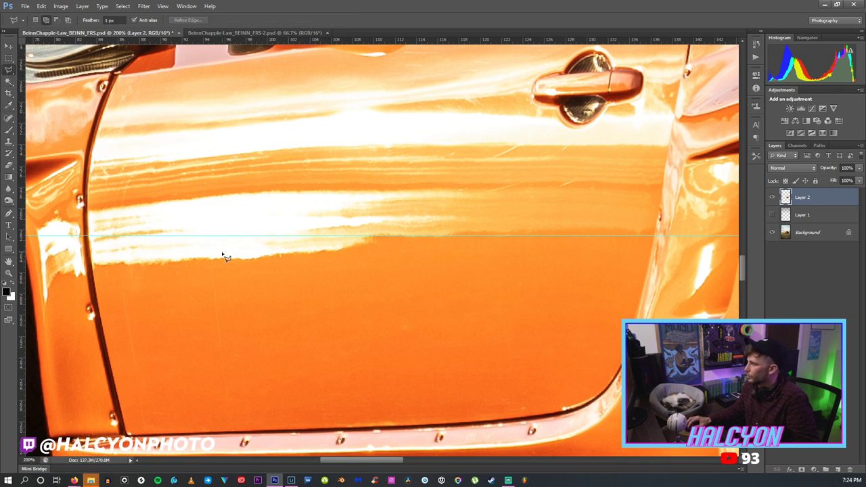
{"action": "left_click", "coordinate": [382, 237]}
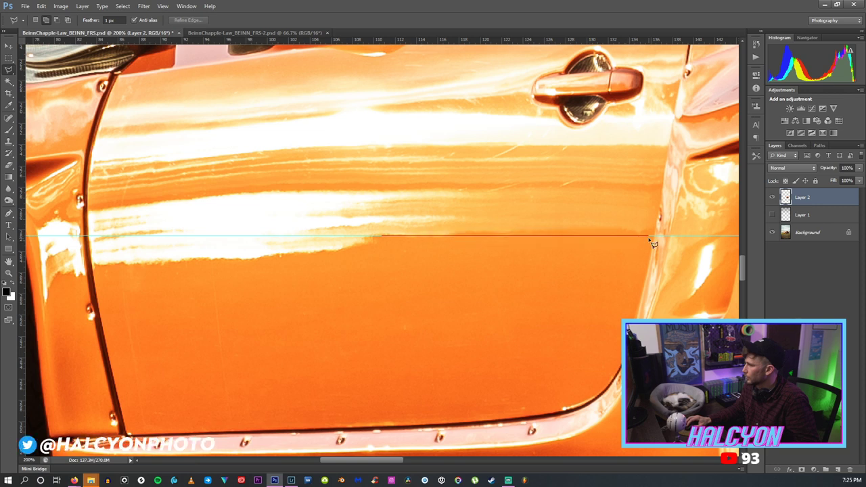
{"action": "key", "text": "Escape"}
{"action": "left_click", "coordinate": [811, 231]}
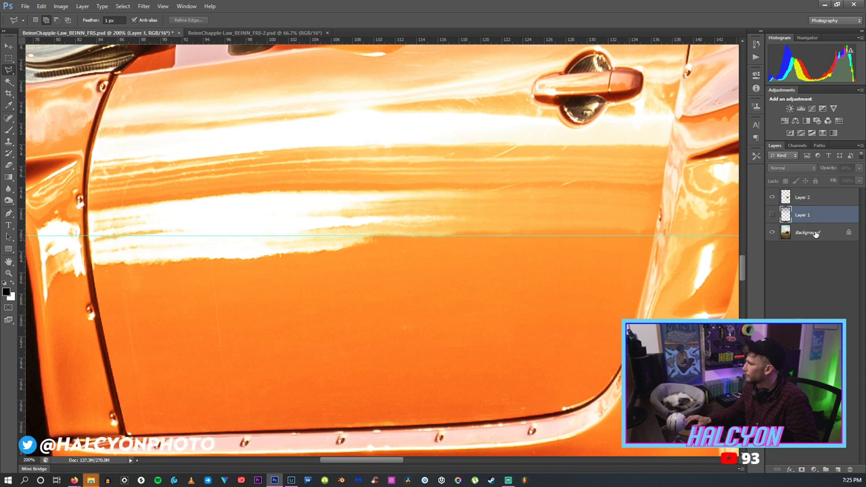
{"action": "left_click", "coordinate": [382, 241]}
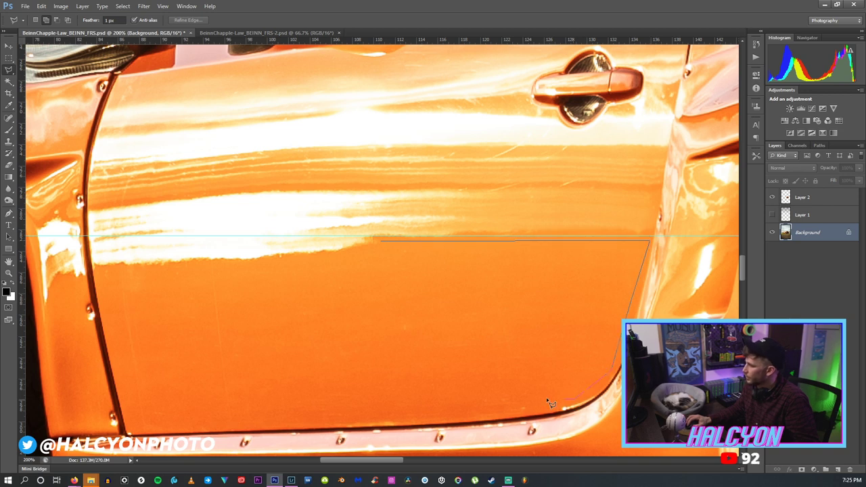
{"action": "left_click", "coordinate": [372, 263]}
{"action": "right_click", "coordinate": [467, 271]}
{"action": "left_click", "coordinate": [501, 339]}
Free Transform the copied patch left over the lower door reflection, commit it, and fit on screen.
{"action": "key", "text": "ctrl+t"}
{"action": "left_click_drag", "start_coordinate": [499, 272], "coordinate": [278, 263]}
{"action": "key", "text": "z"}
{"action": "key", "text": "Return"}
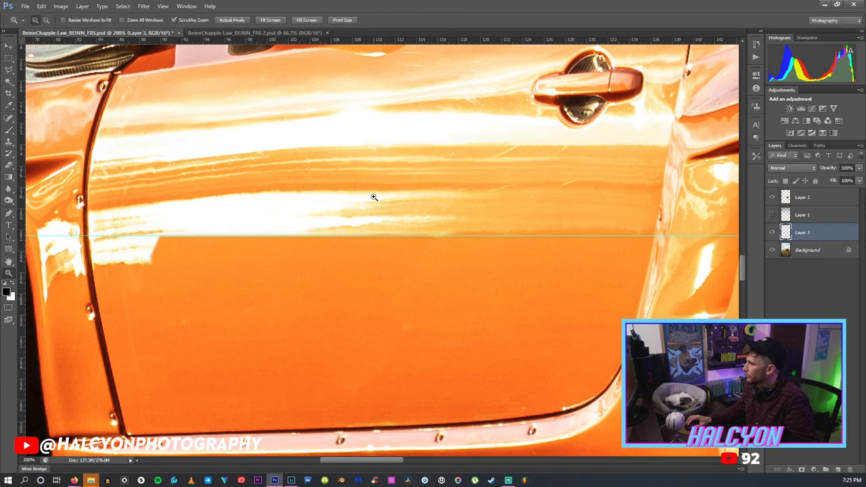
{"action": "key", "text": "ctrl+0"}
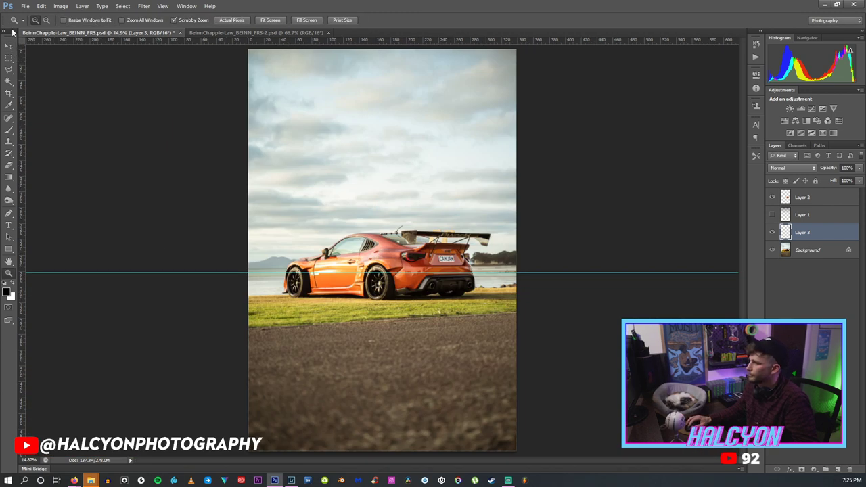
Clear the horizontal guide and zoom closely into the door patch.
{"action": "key", "text": "v"}
{"action": "key", "text": "ctrl+semicolon"}
{"action": "key", "text": "z"}
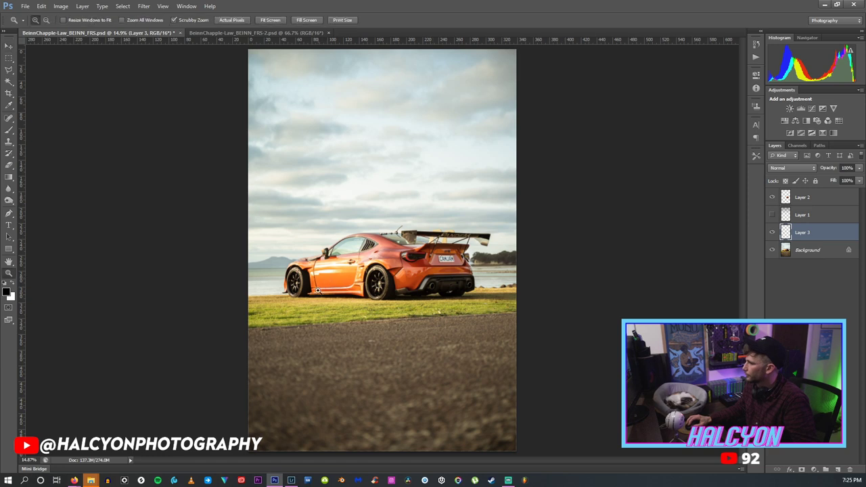
{"action": "left_click", "coordinate": [319, 279]}
{"action": "left_click", "coordinate": [319, 280]}
{"action": "left_click", "coordinate": [320, 280]}
{"action": "left_click", "coordinate": [320, 279]}
{"action": "left_click", "coordinate": [320, 279]}
{"action": "left_click", "coordinate": [340, 246]}
{"action": "left_click", "coordinate": [340, 246]}
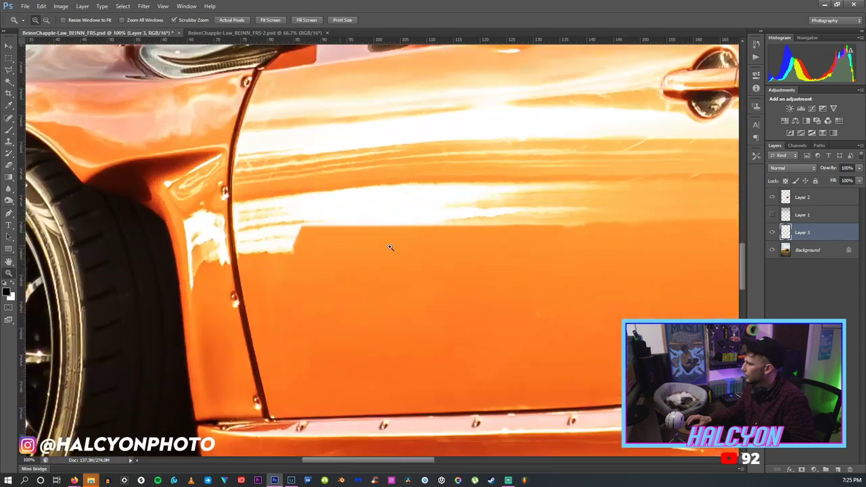
Erase Layer 3's top edge to reveal the reflection, undoing one stroke and comparing with the layer hidden.
{"action": "left_click", "coordinate": [9, 165]}
{"action": "left_click", "coordinate": [37, 20]}
{"action": "left_click_drag", "start_coordinate": [293, 232], "coordinate": [440, 232]}
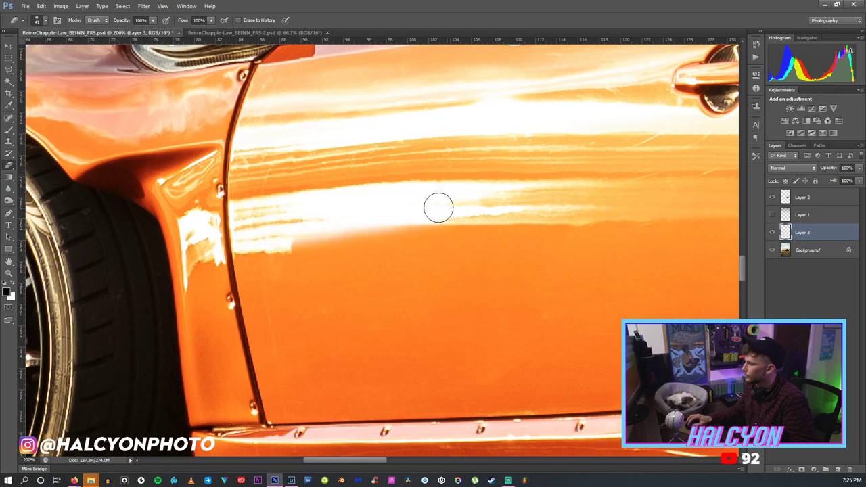
{"action": "left_click_drag", "start_coordinate": [261, 230], "coordinate": [433, 232]}
{"action": "key", "text": "ctrl+z"}
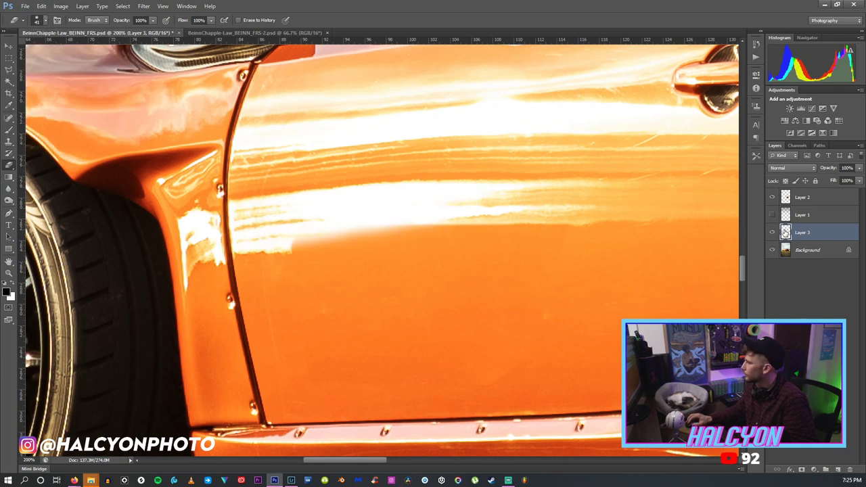
{"action": "left_click", "coordinate": [774, 232]}
{"action": "left_click", "coordinate": [774, 233]}
{"action": "left_click", "coordinate": [774, 233]}
{"action": "left_click", "coordinate": [774, 232]}
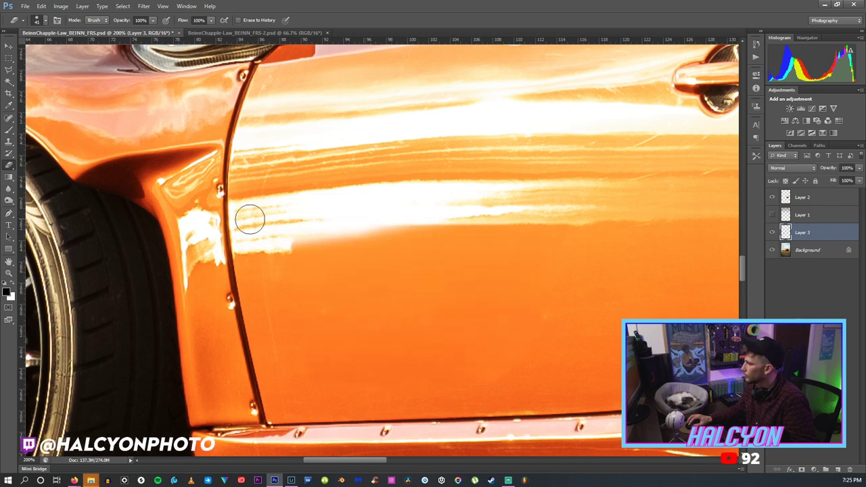
Widen the highlight streak by erasing more of the patch, enlarge the eraser to 112 px, and recheck the blend.
{"action": "left_click_drag", "start_coordinate": [424, 212], "coordinate": [490, 217]}
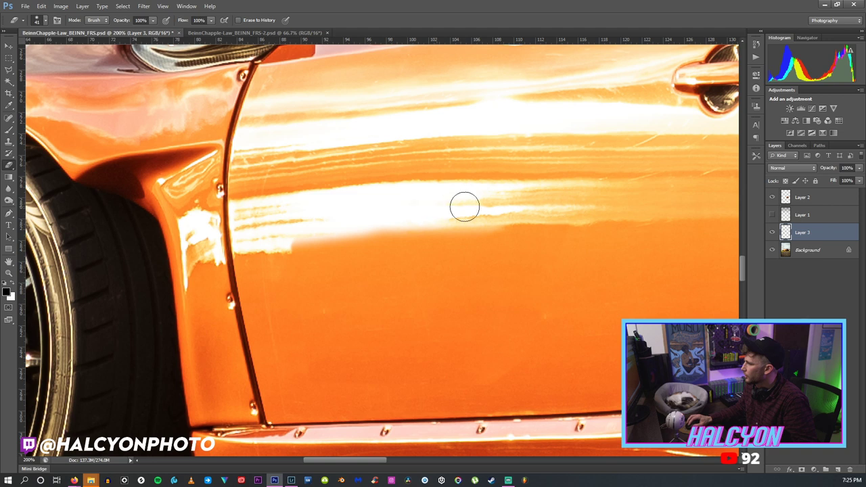
{"action": "left_click", "coordinate": [773, 233]}
{"action": "left_click", "coordinate": [774, 232]}
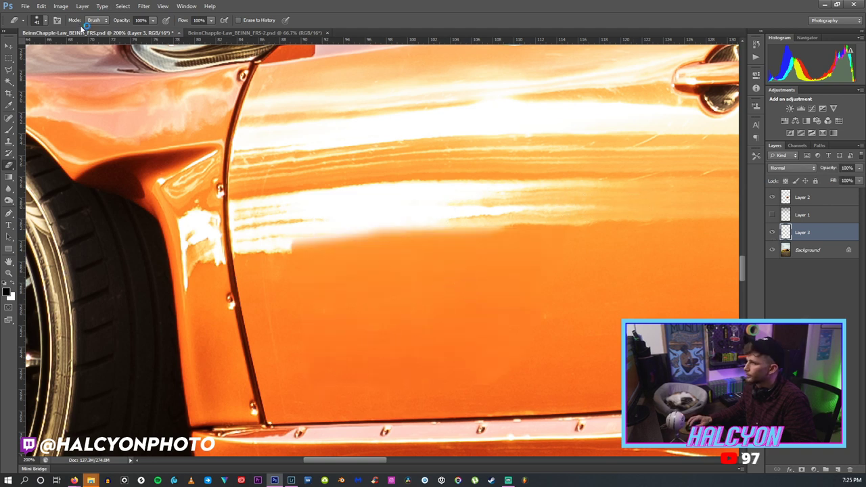
{"action": "left_click", "coordinate": [45, 21]}
{"action": "left_click_drag", "start_coordinate": [56, 49], "coordinate": [60, 49]}
{"action": "left_click", "coordinate": [392, 372]}
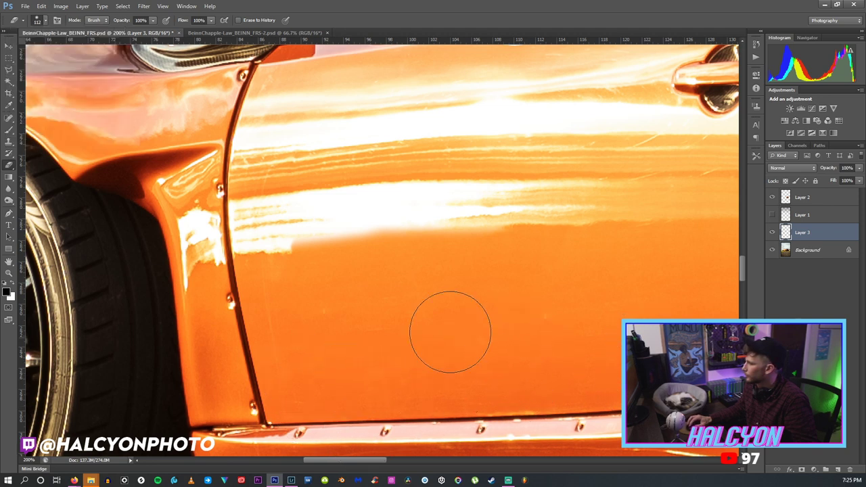
{"action": "left_click", "coordinate": [772, 233]}
{"action": "left_click", "coordinate": [773, 233]}
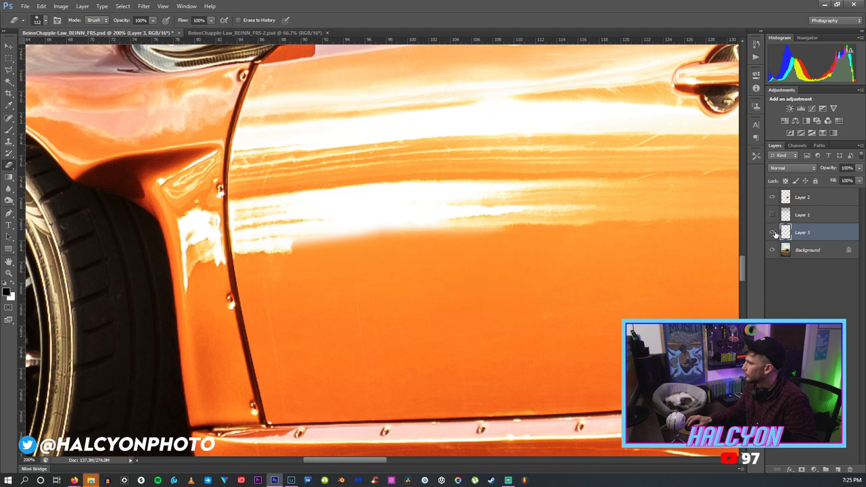
{"action": "left_click", "coordinate": [773, 233]}
{"action": "left_click", "coordinate": [773, 233]}
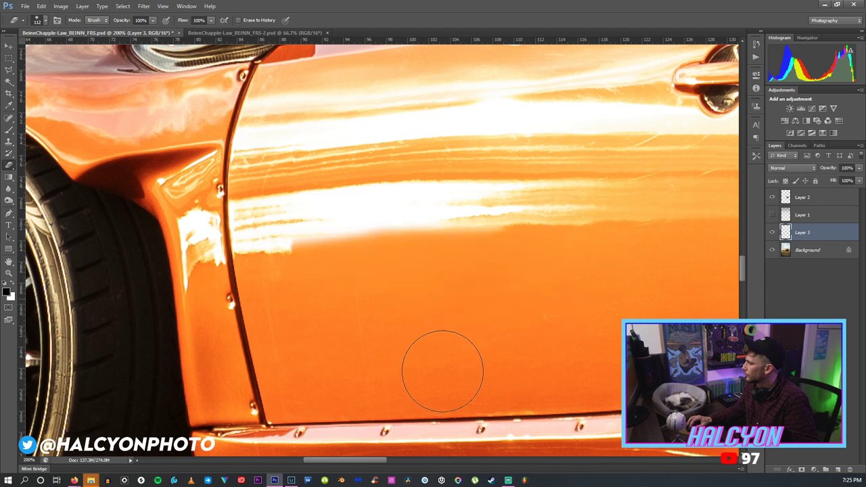
Open and dismiss the Zoom tool's options menu without changing the view.
{"action": "key", "text": "z"}
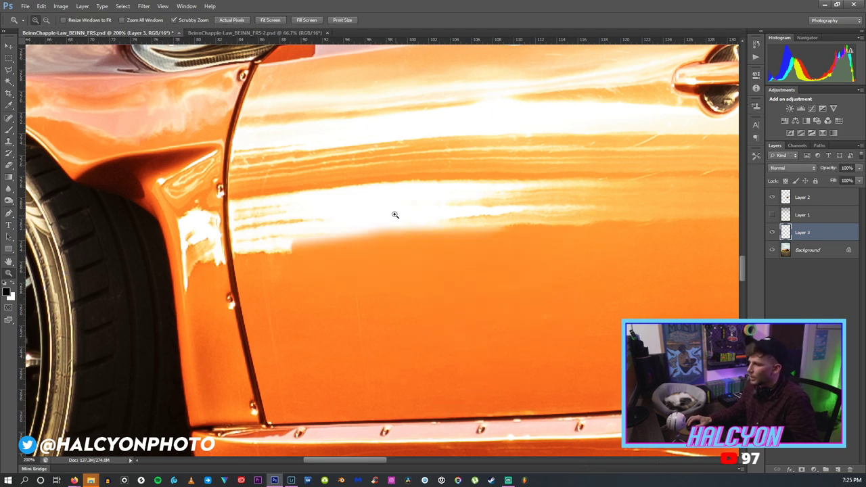
{"action": "right_click", "coordinate": [408, 239]}
{"action": "left_click", "coordinate": [450, 6]}
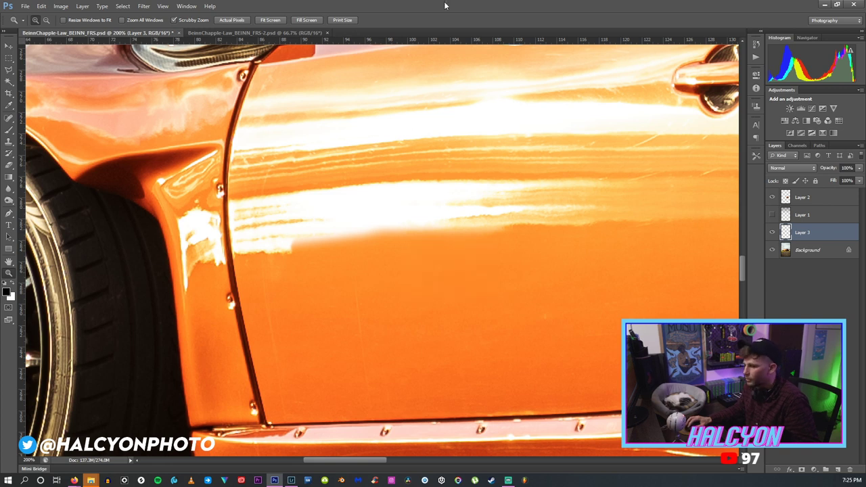
{"action": "right_click", "coordinate": [385, 310]}
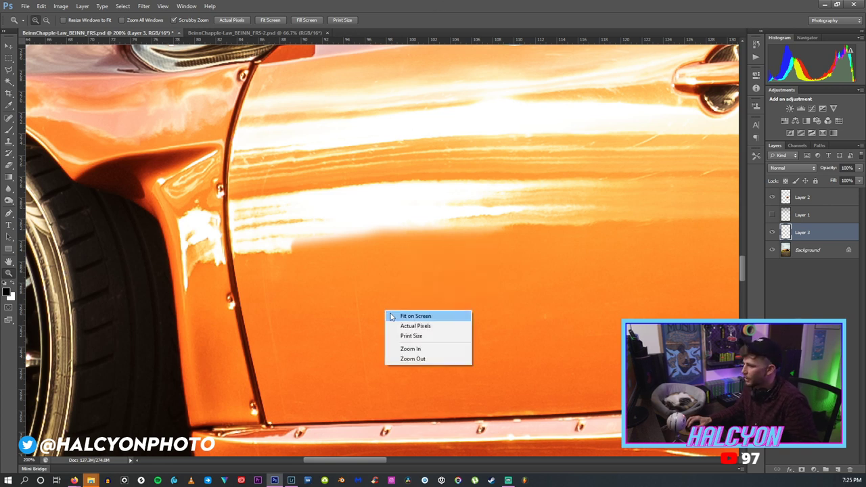
{"action": "left_click", "coordinate": [426, 177]}
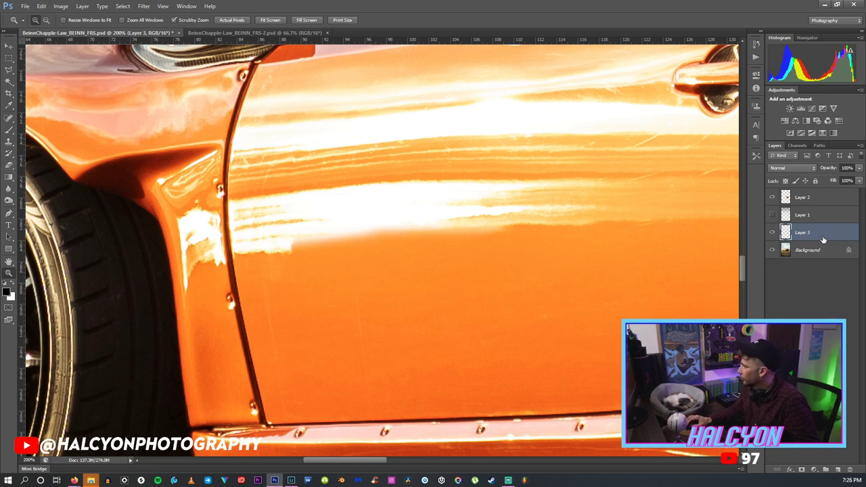
Delete the existing door patch layer, Layer 3.
{"action": "key", "text": "l"}
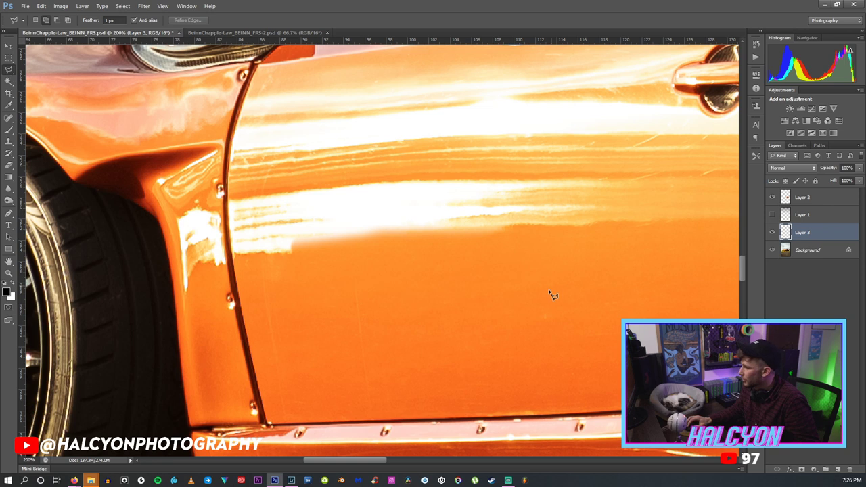
{"action": "left_click_drag", "start_coordinate": [362, 462], "coordinate": [378, 463]}
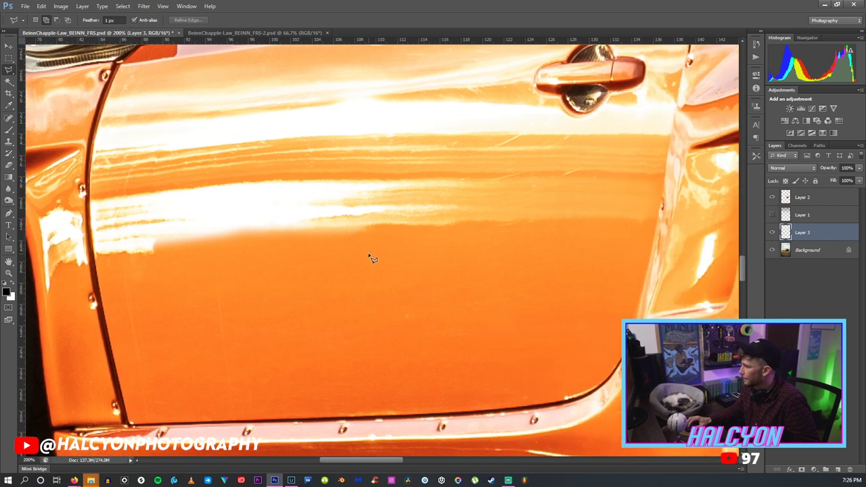
{"action": "right_click", "coordinate": [798, 232]}
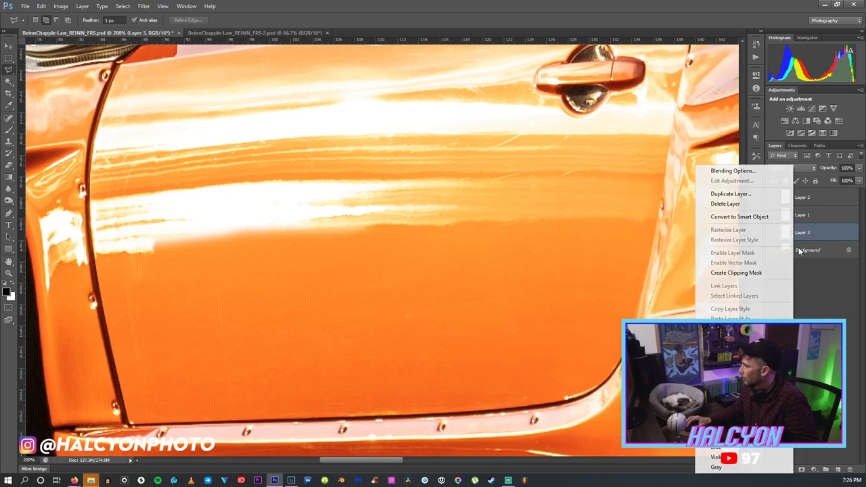
{"action": "left_click", "coordinate": [727, 203]}
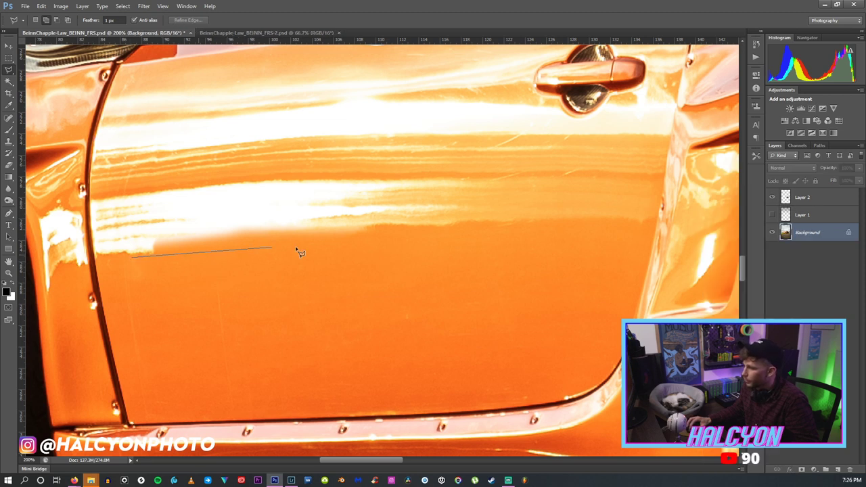
Copy a new patch of clean door paint to a layer and move it left and up over the reflection.
{"action": "left_click", "coordinate": [327, 245]}
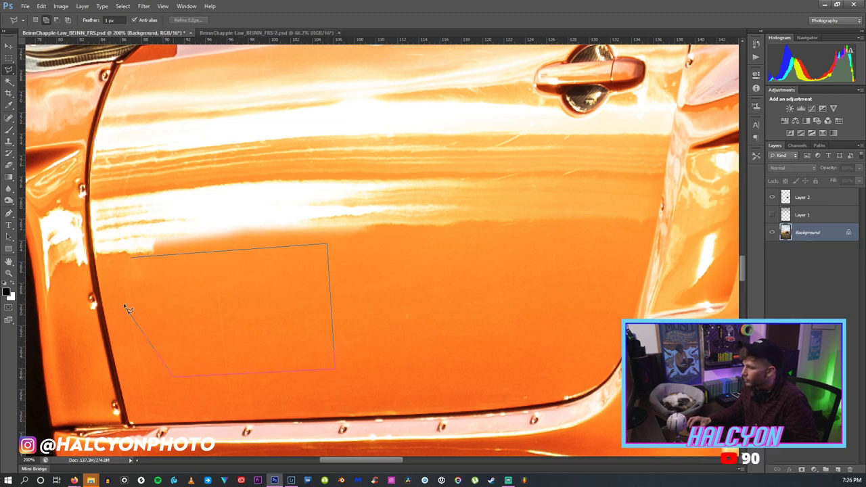
{"action": "double_click", "coordinate": [126, 271]}
{"action": "right_click", "coordinate": [176, 283]}
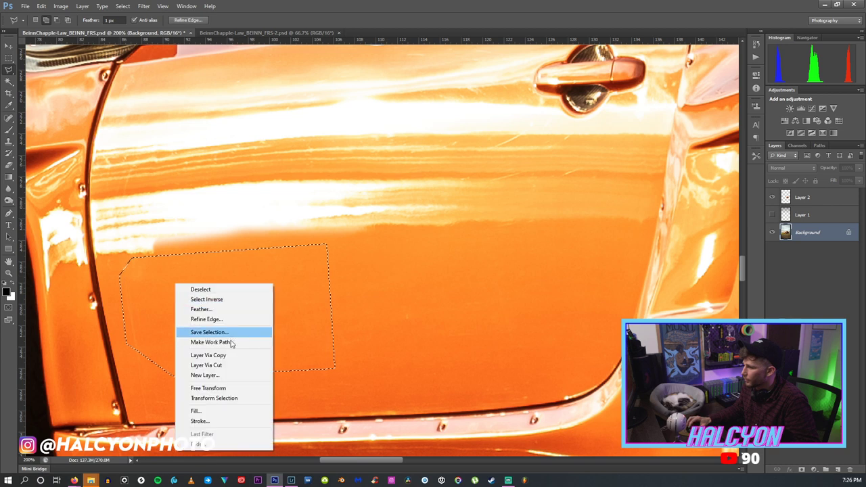
{"action": "left_click", "coordinate": [227, 355]}
{"action": "key", "text": "ctrl+t"}
{"action": "left_click_drag", "start_coordinate": [177, 284], "coordinate": [112, 271]}
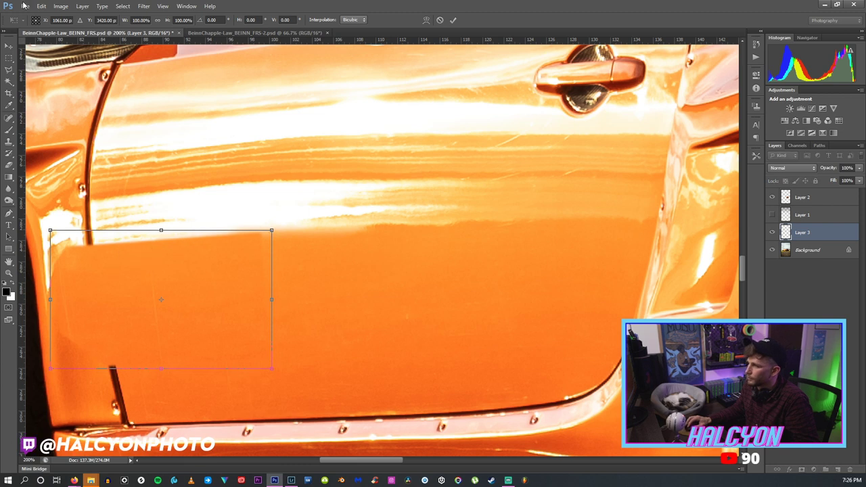
{"action": "key", "text": "Return"}
Hide the new door patch layer and zoom in on the front door edge.
{"action": "left_click_drag", "start_coordinate": [374, 461], "coordinate": [363, 463]}
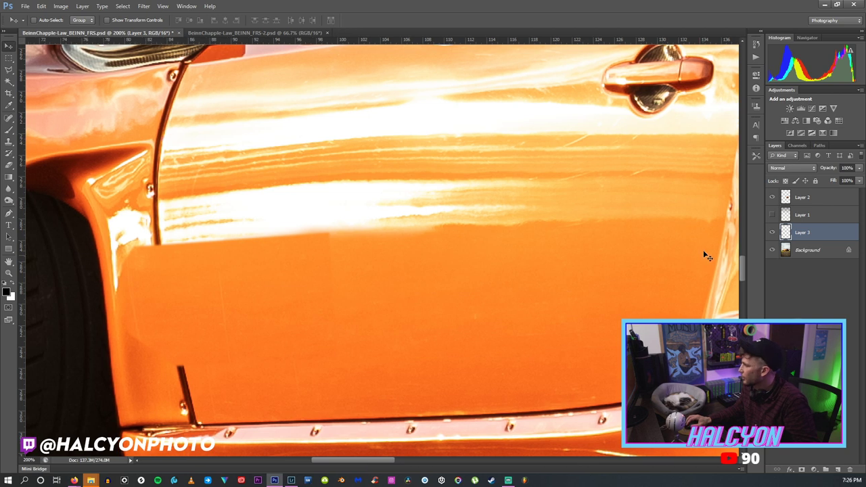
{"action": "left_click", "coordinate": [771, 232]}
{"action": "key", "text": "z"}
{"action": "left_click", "coordinate": [214, 273]}
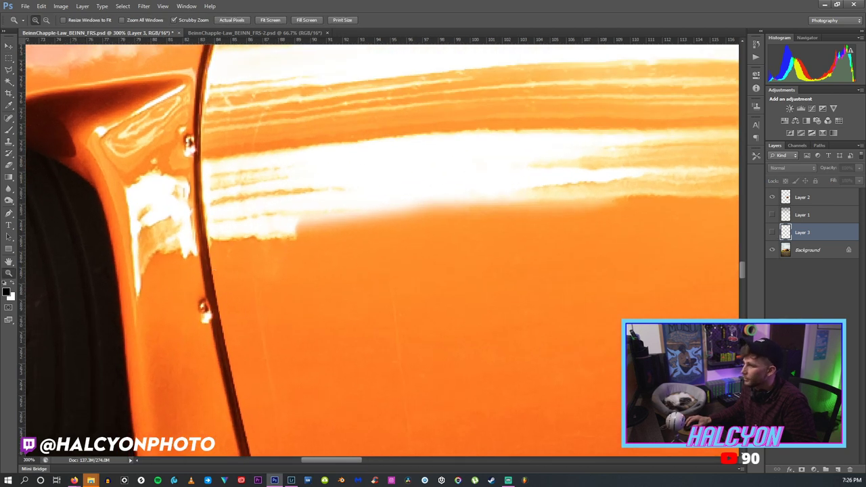
Lasso a freehand selection around the front fender area along the door's front edge.
{"action": "left_click", "coordinate": [9, 70]}
{"action": "mouse_move", "coordinate": [207, 225]}
{"action": "left_mouse_down"}
{"action": "mouse_move", "coordinate": [202, 303]}
{"action": "mouse_move", "coordinate": [217, 311]}
{"action": "mouse_move", "coordinate": [242, 380]}
{"action": "left_mouse_up"}
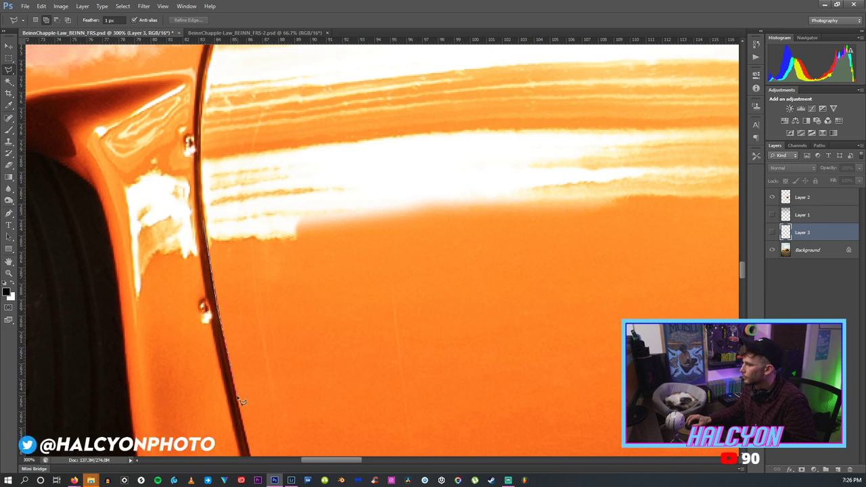
{"action": "left_click_drag", "start_coordinate": [277, 464], "coordinate": [268, 390]}
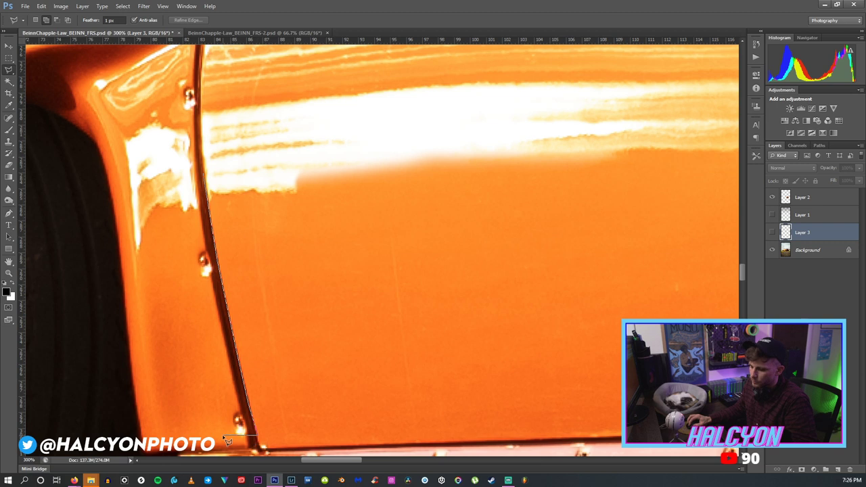
{"action": "mouse_move", "coordinate": [175, 232]}
{"action": "left_mouse_down"}
{"action": "mouse_move", "coordinate": [128, 192]}
{"action": "mouse_move", "coordinate": [66, 287]}
{"action": "mouse_move", "coordinate": [118, 380]}
{"action": "mouse_move", "coordinate": [129, 137]}
{"action": "left_mouse_up"}
Show Layer 3 again and remove its patch from the selected fender area.
{"action": "left_click", "coordinate": [772, 232]}
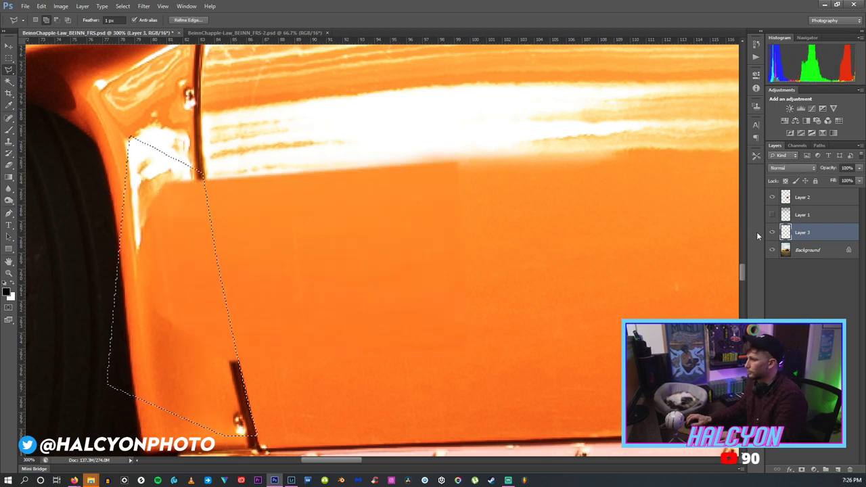
{"action": "scroll", "coordinate": [643, 238], "scroll_direction": "right", "scroll_amount": 10}
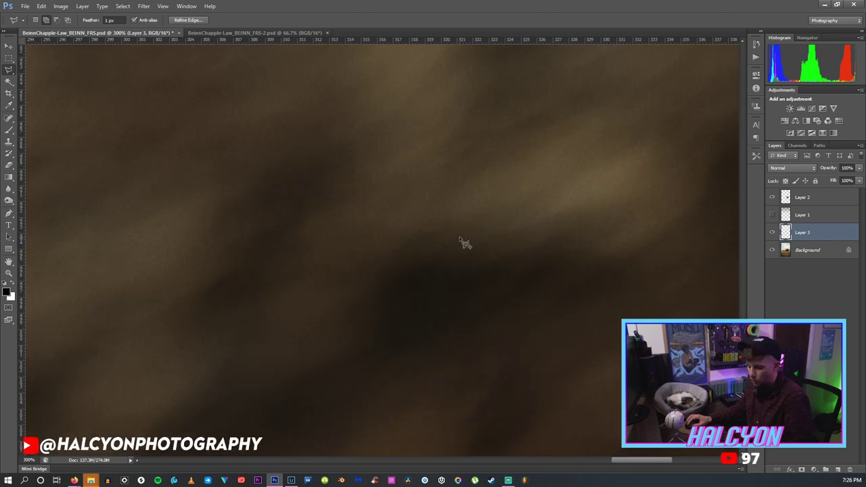
{"action": "key", "text": "z"}
{"action": "right_click", "coordinate": [323, 216]}
{"action": "left_click", "coordinate": [341, 221]}
{"action": "left_click_drag", "start_coordinate": [296, 262], "coordinate": [304, 283]}
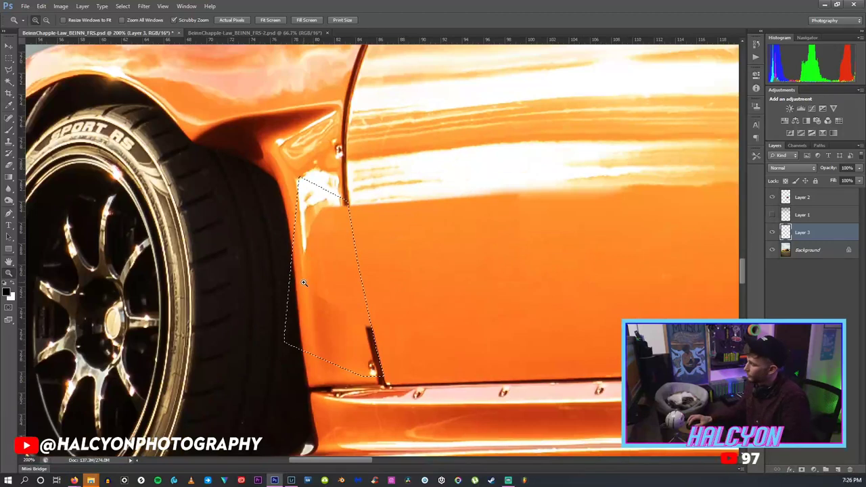
{"action": "key", "text": "ctrl+z"}
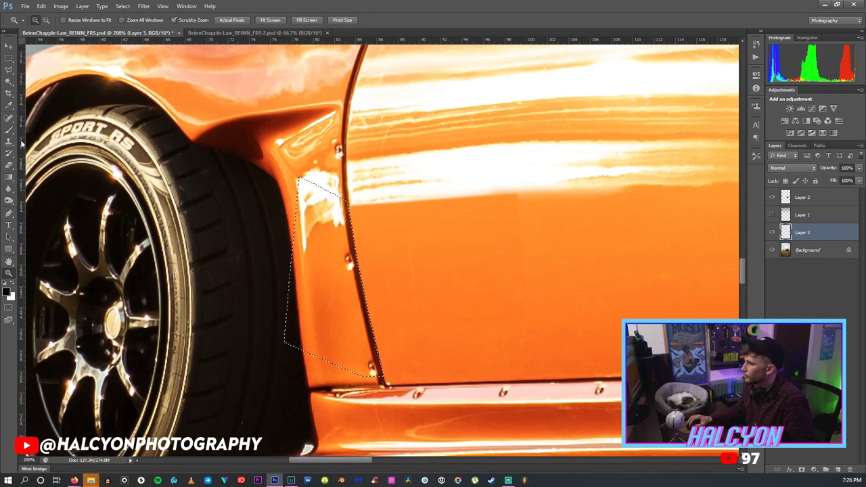
Clear the fender selection.
{"action": "key", "text": "e"}
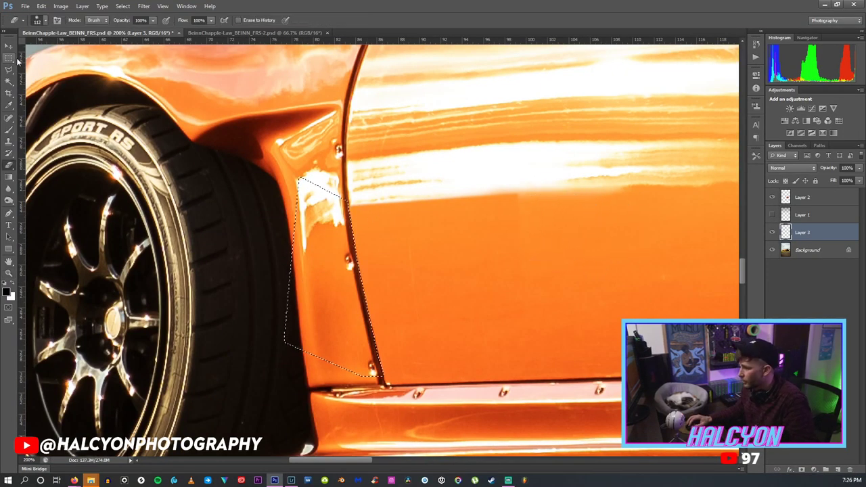
{"action": "key", "text": "l"}
{"action": "right_click", "coordinate": [473, 219]}
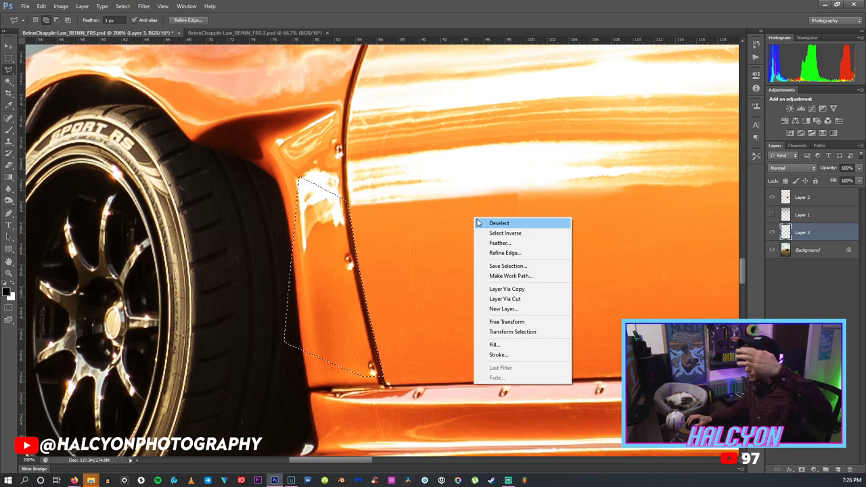
{"action": "left_click", "coordinate": [479, 223]}
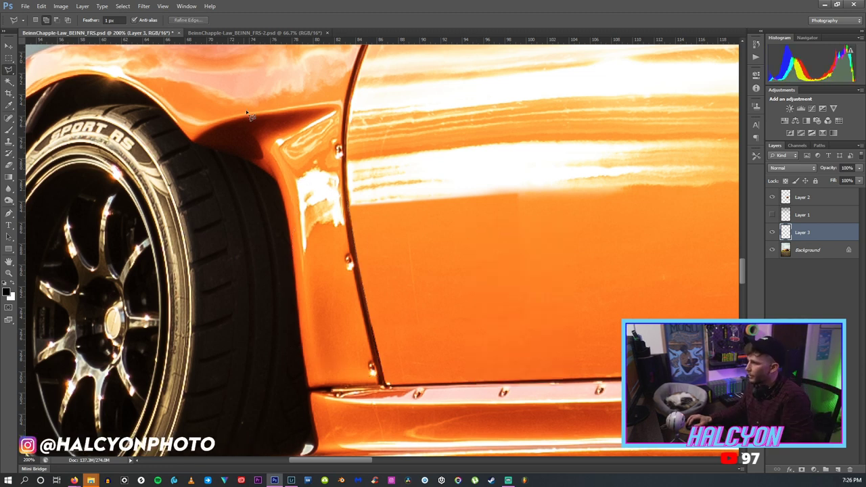
Soften the patch edge along the door highlight with a soft Eraser.
{"action": "left_click", "coordinate": [9, 165]}
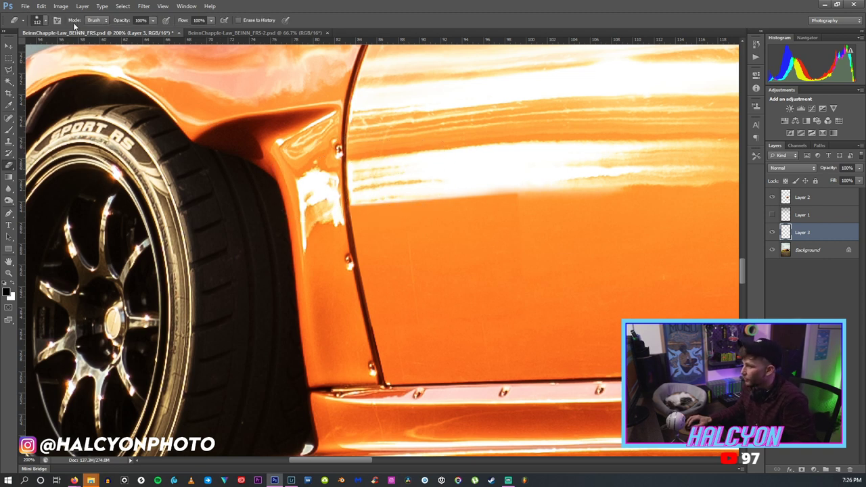
{"action": "left_click", "coordinate": [45, 20]}
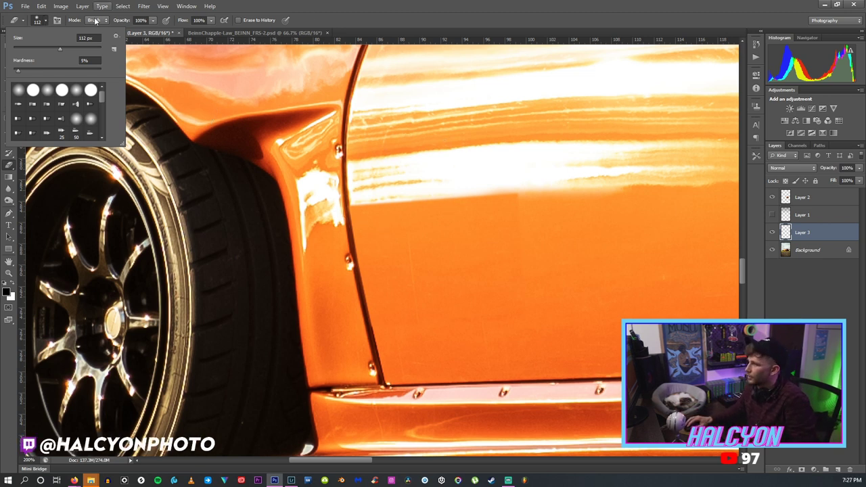
{"action": "key", "text": "Return"}
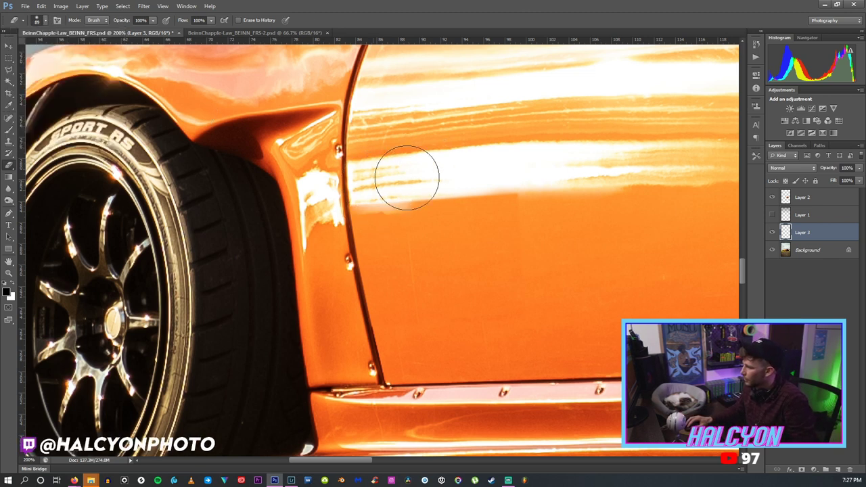
{"action": "mouse_move", "coordinate": [413, 168]}
{"action": "left_mouse_down"}
{"action": "mouse_move", "coordinate": [521, 170]}
{"action": "mouse_move", "coordinate": [541, 190]}
{"action": "left_mouse_up"}
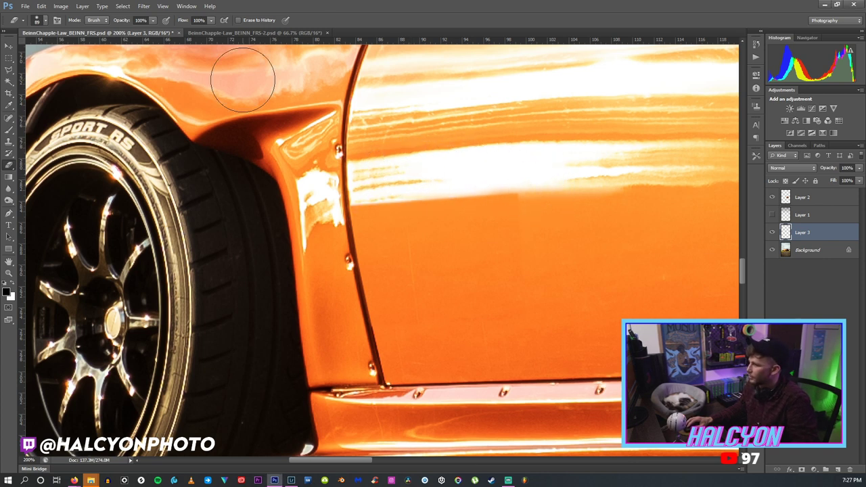
Zoom in on the door's front edge and revisit the eraser brush settings.
{"action": "key", "text": "z"}
{"action": "left_click", "coordinate": [551, 167]}
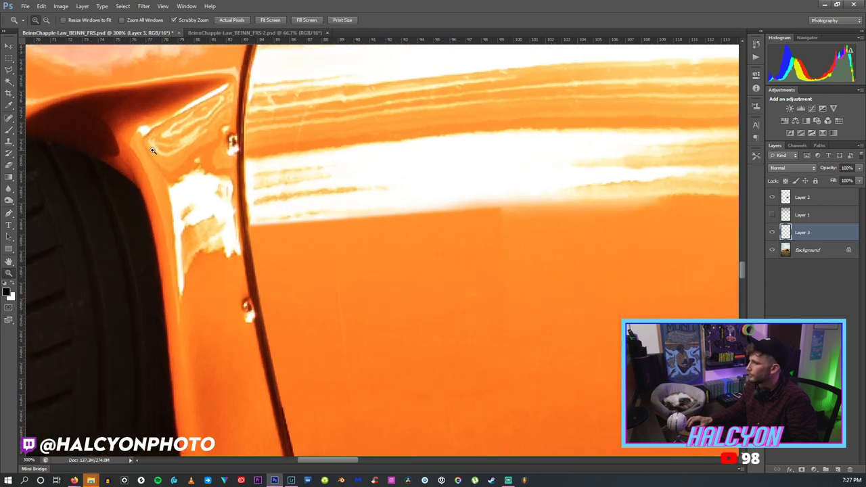
{"action": "left_click", "coordinate": [9, 165]}
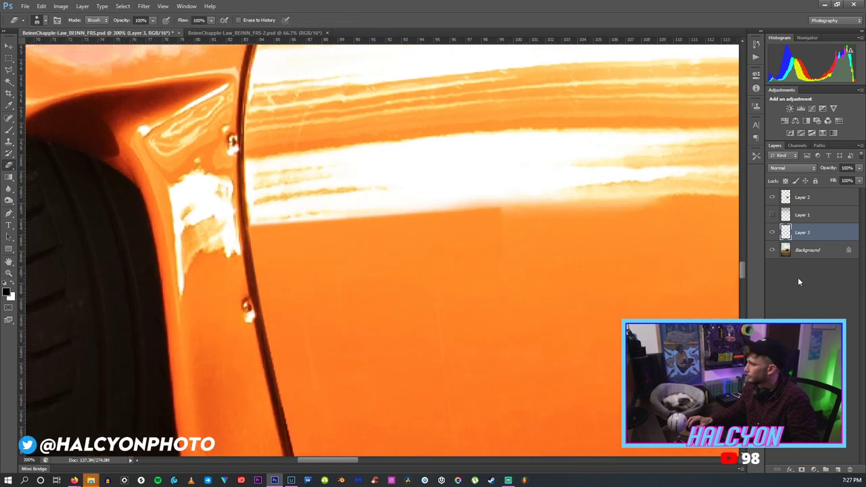
{"action": "right_click", "coordinate": [790, 234]}
{"action": "left_click", "coordinate": [545, 225]}
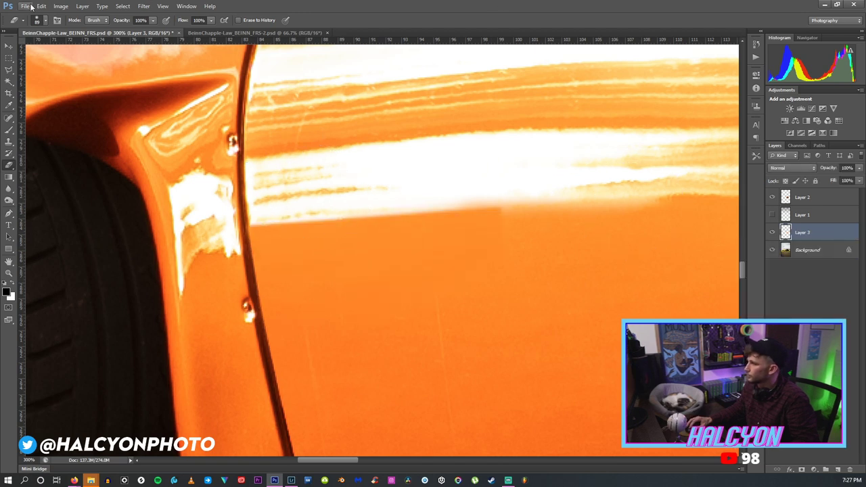
{"action": "left_click", "coordinate": [42, 21]}
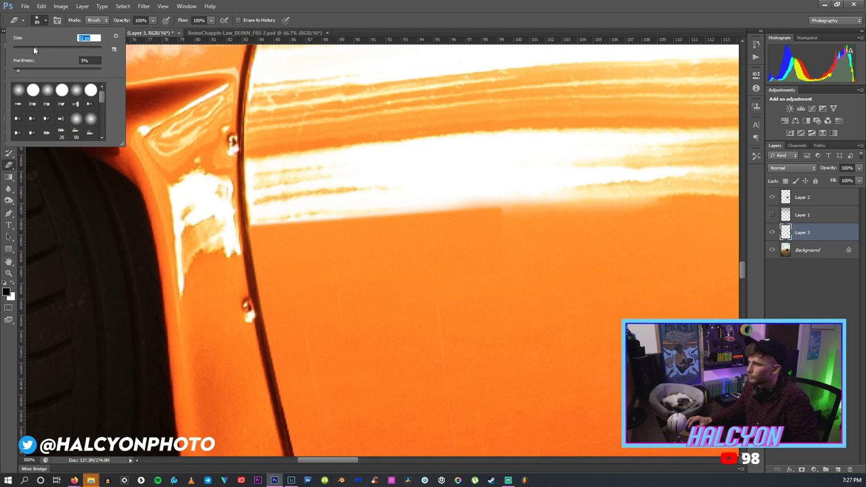
{"action": "left_click", "coordinate": [267, 207]}
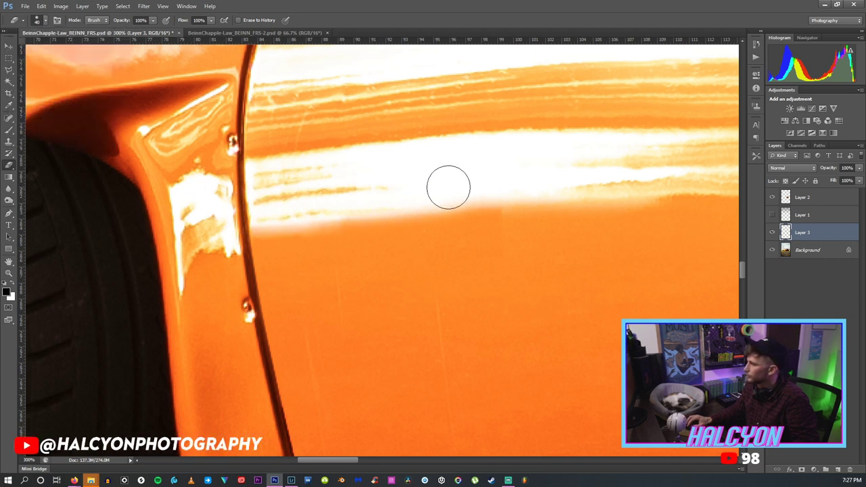
Fit the photo on screen, zoom close on the front fender and door, and check the eraser size.
{"action": "key", "text": "z"}
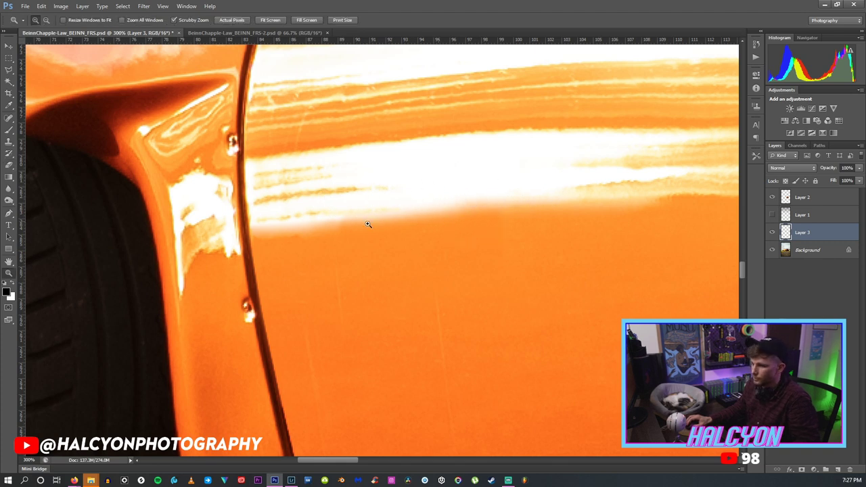
{"action": "right_click", "coordinate": [332, 240]}
{"action": "left_click", "coordinate": [441, 246]}
{"action": "left_click_drag", "start_coordinate": [305, 263], "coordinate": [767, 231]}
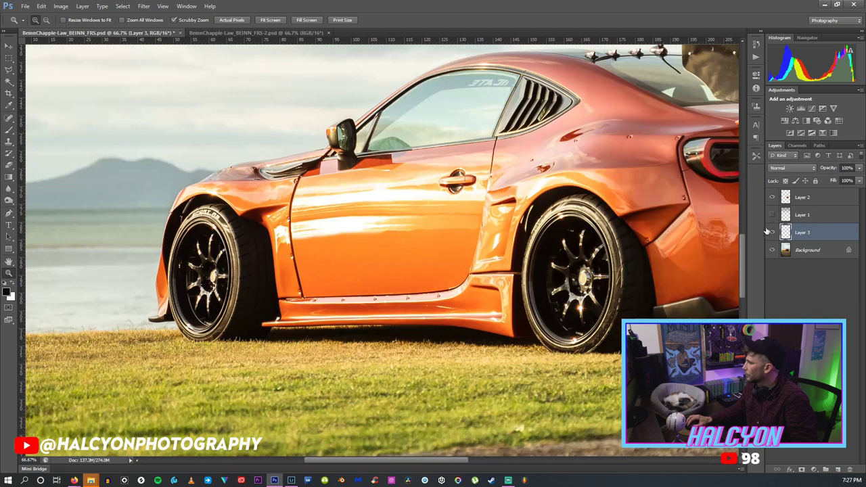
{"action": "left_click_drag", "start_coordinate": [312, 247], "coordinate": [649, 243]}
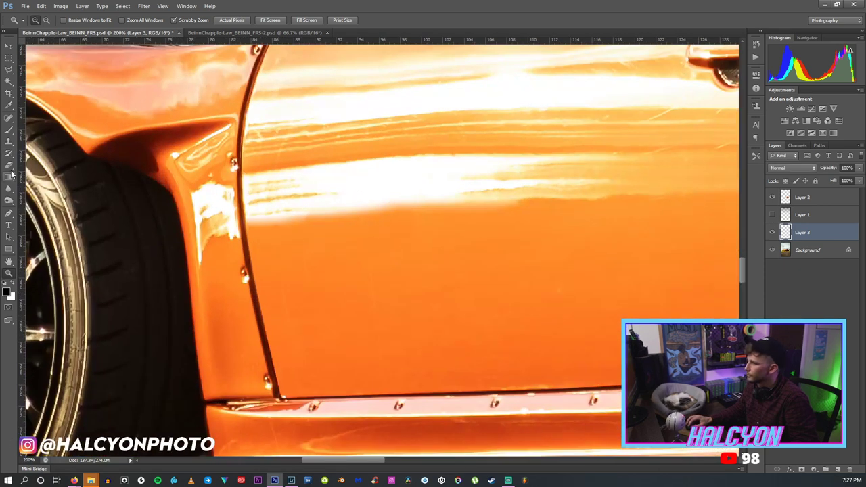
{"action": "key", "text": "e"}
{"action": "left_click", "coordinate": [45, 22]}
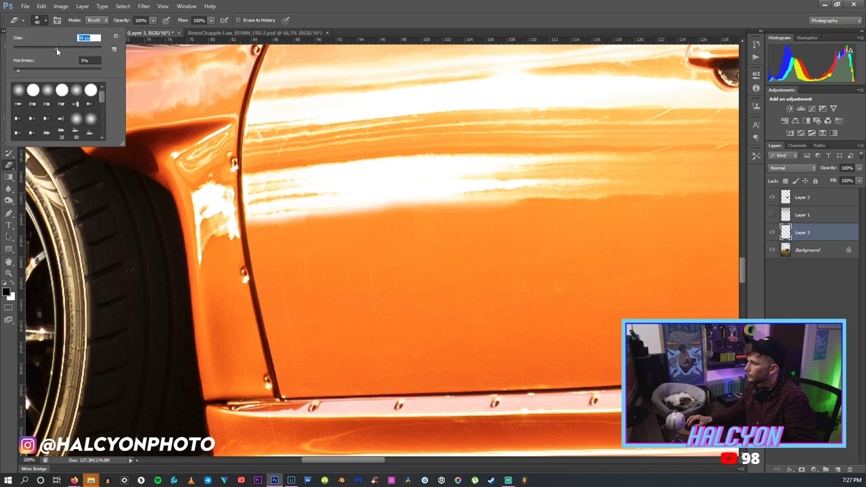
{"action": "key", "text": "Return"}
Fit the photo on screen and toggle Layer 3 off and on to compare.
{"action": "key", "text": "z"}
{"action": "right_click", "coordinate": [533, 287]}
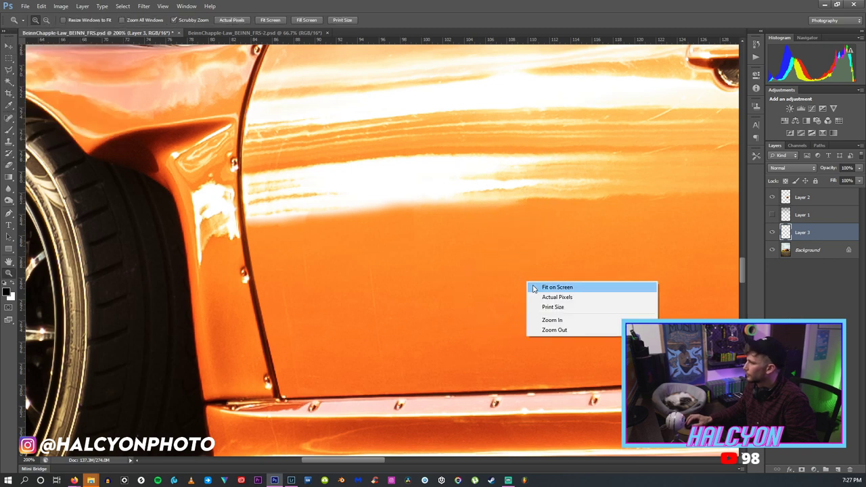
{"action": "left_click", "coordinate": [557, 287]}
{"action": "left_click", "coordinate": [772, 232]}
{"action": "left_click", "coordinate": [772, 232]}
{"action": "left_click", "coordinate": [772, 233]}
{"action": "left_click", "coordinate": [772, 232]}
Zoom in close on the car door.
{"action": "key", "text": "e"}
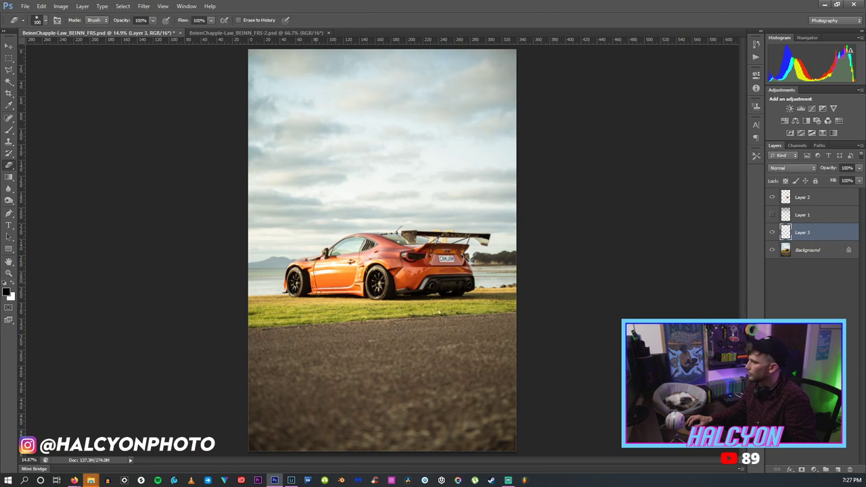
{"action": "key", "text": "z"}
{"action": "left_click", "coordinate": [317, 287]}
{"action": "left_click", "coordinate": [318, 286]}
{"action": "left_click", "coordinate": [317, 286]}
{"action": "left_click", "coordinate": [317, 286]}
{"action": "left_click", "coordinate": [316, 286]}
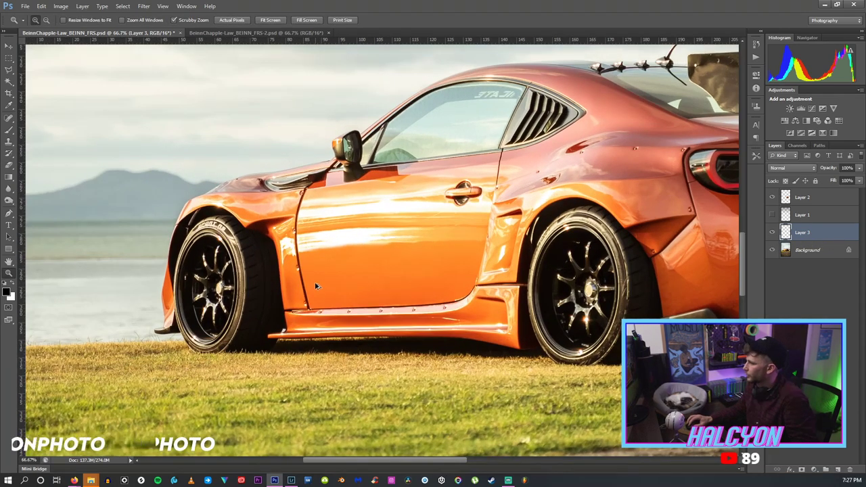
{"action": "left_click_drag", "start_coordinate": [343, 236], "coordinate": [668, 312]}
{"action": "left_click", "coordinate": [340, 278]}
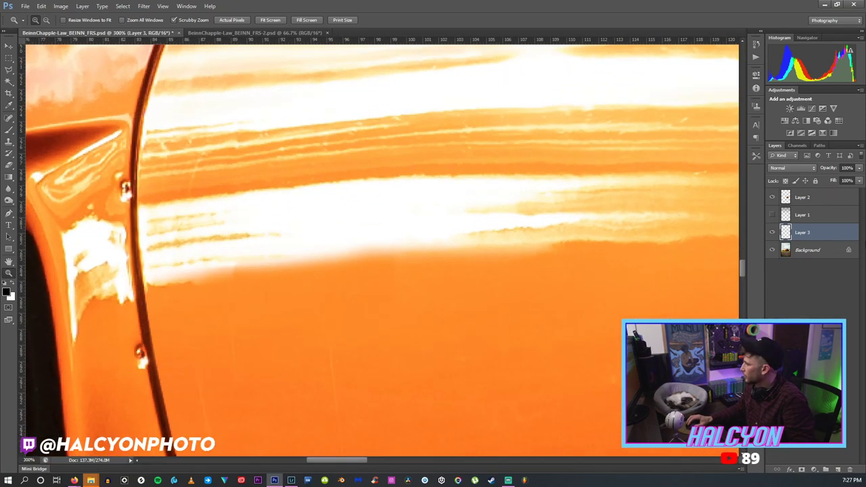
Delete the door patch layer and clone clean door paint across the door instead.
{"action": "right_click", "coordinate": [820, 230]}
{"action": "left_click", "coordinate": [718, 204]}
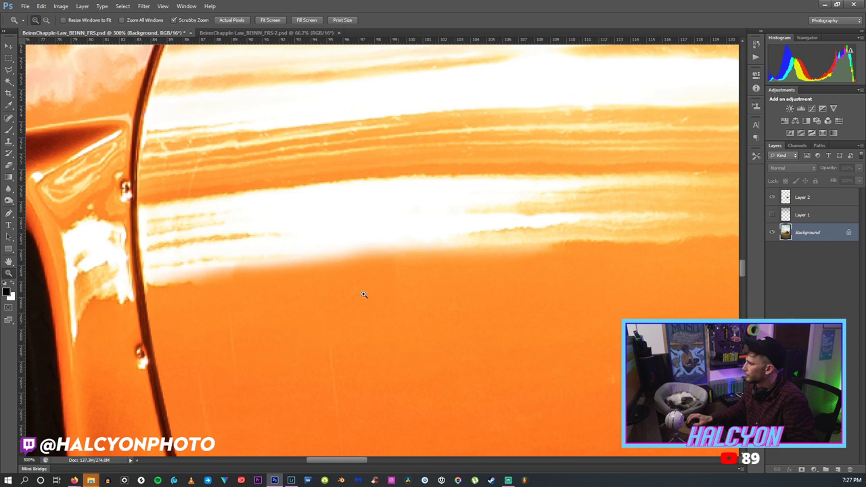
{"action": "left_click", "coordinate": [9, 142]}
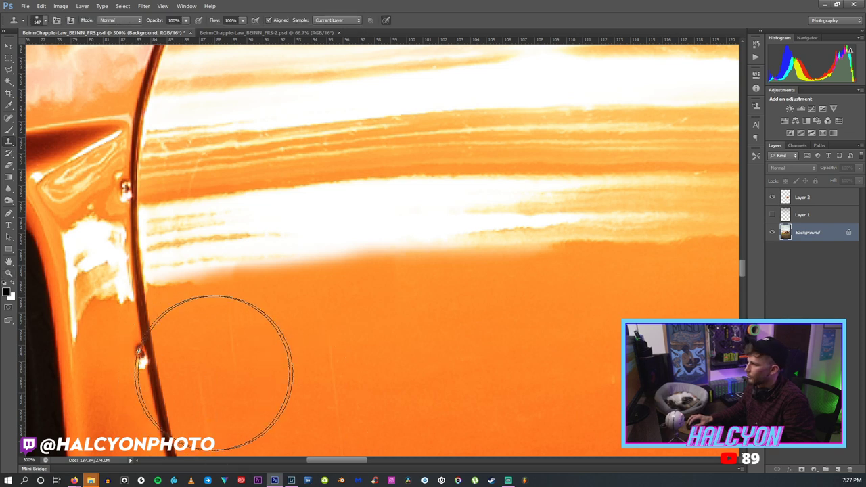
{"action": "left_click", "coordinate": [46, 20]}
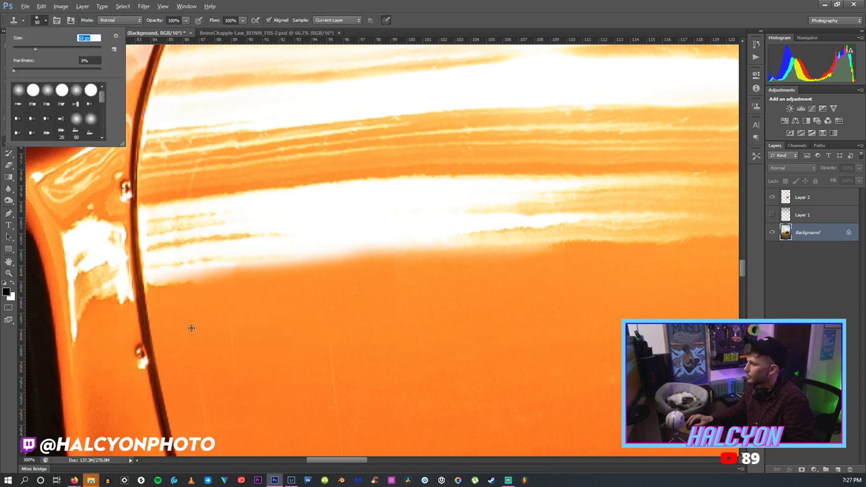
{"action": "key", "text": "Return"}
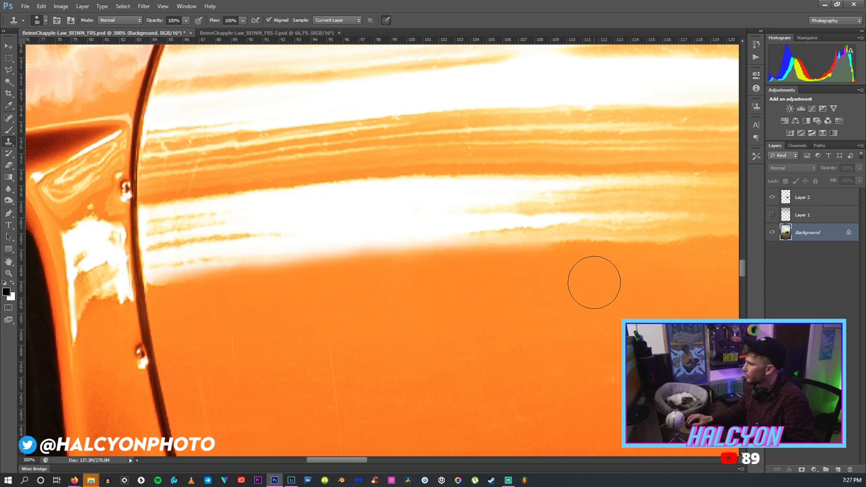
{"action": "left_click", "coordinate": [485, 286], "text": "alt"}
{"action": "mouse_move", "coordinate": [440, 284]}
{"action": "left_mouse_down"}
{"action": "mouse_move", "coordinate": [264, 304]}
{"action": "mouse_move", "coordinate": [207, 293]}
{"action": "mouse_move", "coordinate": [180, 303]}
{"action": "left_mouse_up"}
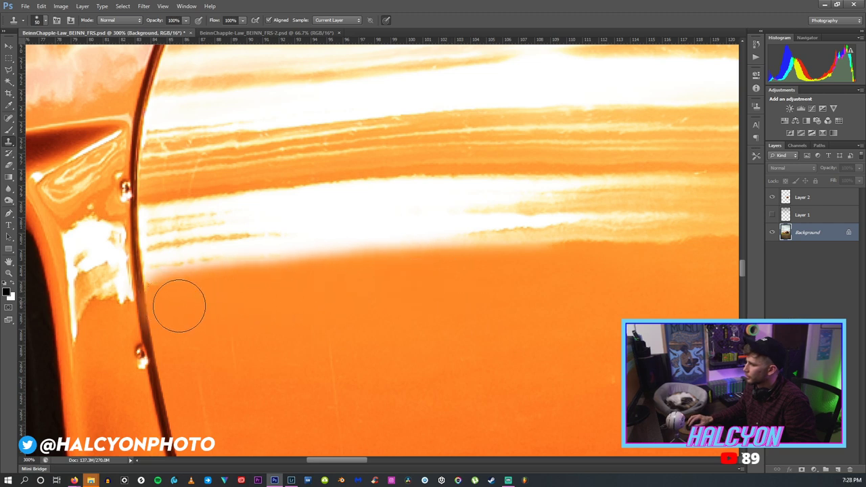
Set the clone brush to 15 px, then fit the image and zoom toward the car.
{"action": "left_click", "coordinate": [42, 20]}
{"action": "left_click_drag", "start_coordinate": [25, 46], "coordinate": [24, 46]}
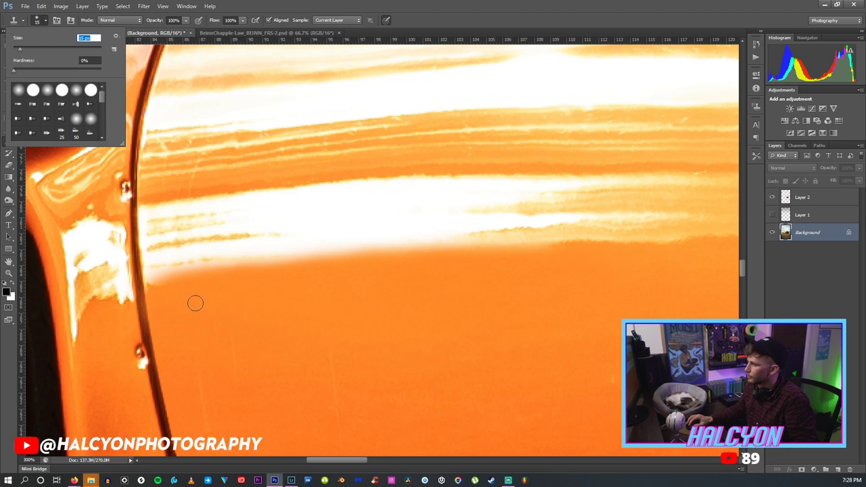
{"action": "left_click", "coordinate": [167, 303]}
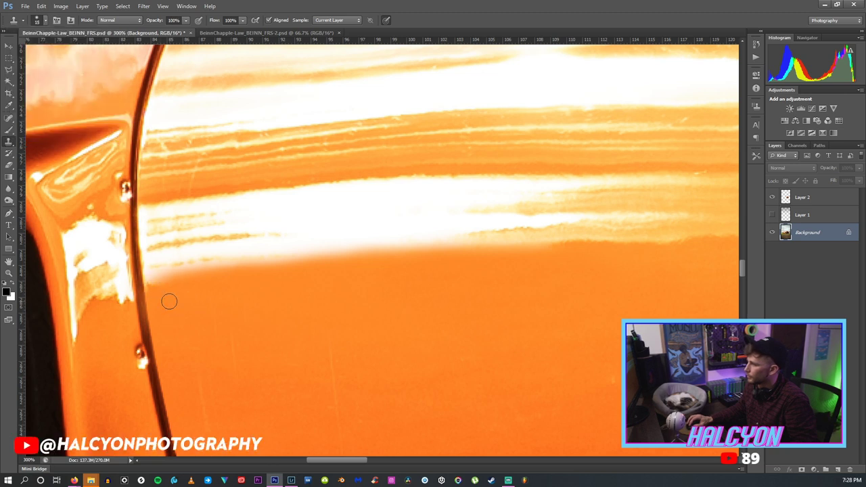
{"action": "key", "text": "z"}
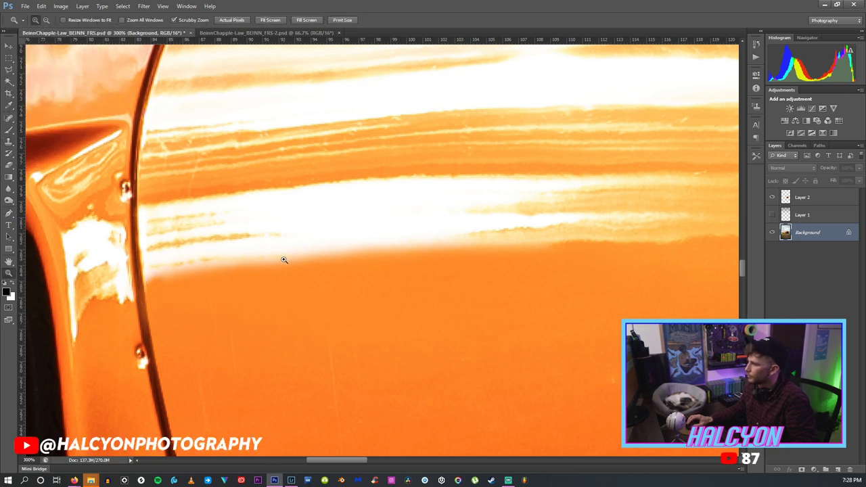
{"action": "key", "text": "ctrl+0"}
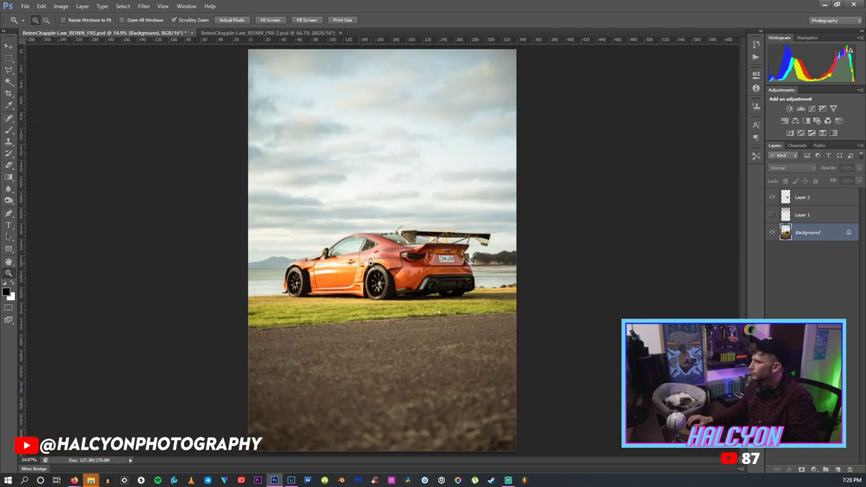
{"action": "left_click", "coordinate": [370, 263]}
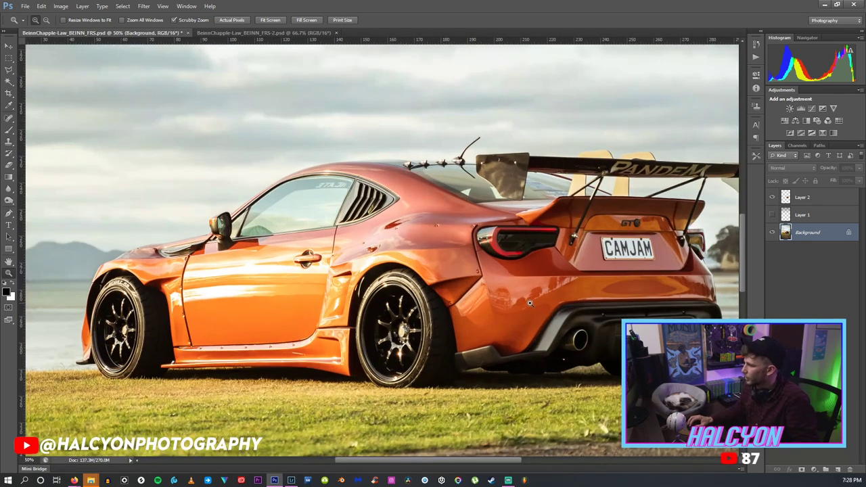
Zoom to 200% on the car's rear taillight area.
{"action": "left_click", "coordinate": [605, 308]}
{"action": "left_click", "coordinate": [604, 245]}
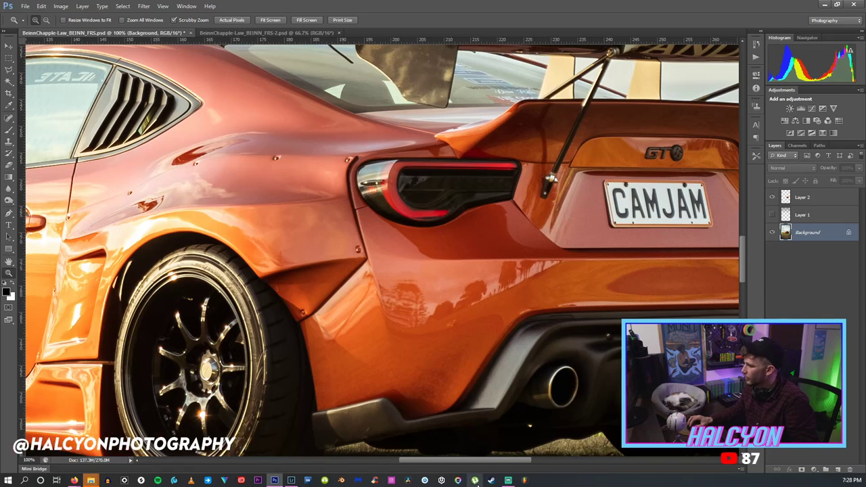
{"action": "left_click_drag", "start_coordinate": [473, 463], "coordinate": [508, 464]}
{"action": "left_click", "coordinate": [370, 271]}
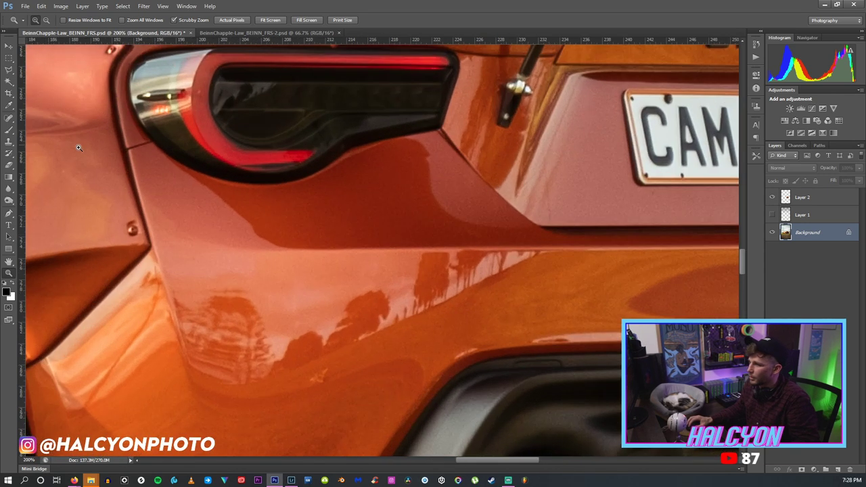
Set the Clone Stamp to 34 px and start cloning over the rear-quarter reflection.
{"action": "left_click", "coordinate": [9, 142]}
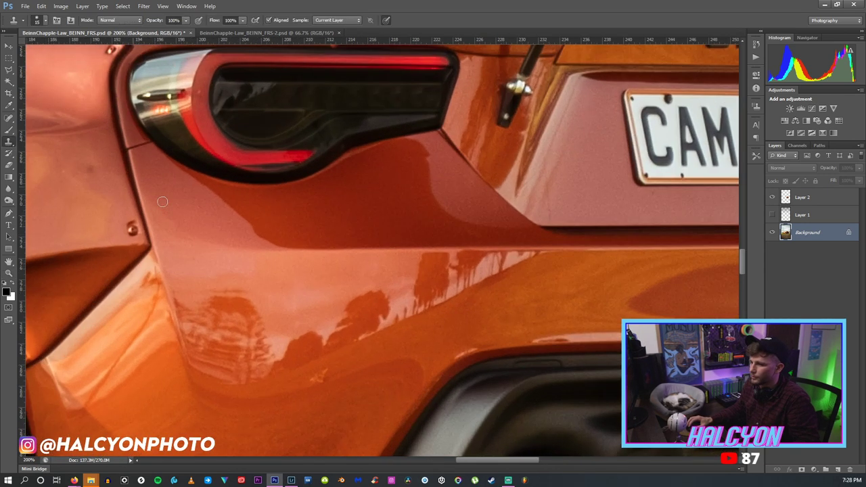
{"action": "left_click", "coordinate": [43, 20]}
{"action": "left_click", "coordinate": [29, 50]}
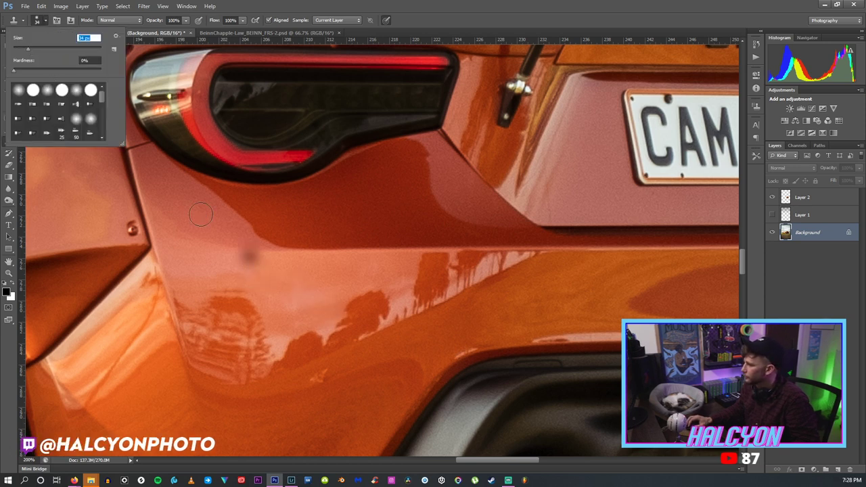
{"action": "left_click", "coordinate": [322, 309], "text": "alt"}
{"action": "left_click_drag", "start_coordinate": [352, 311], "coordinate": [353, 305]}
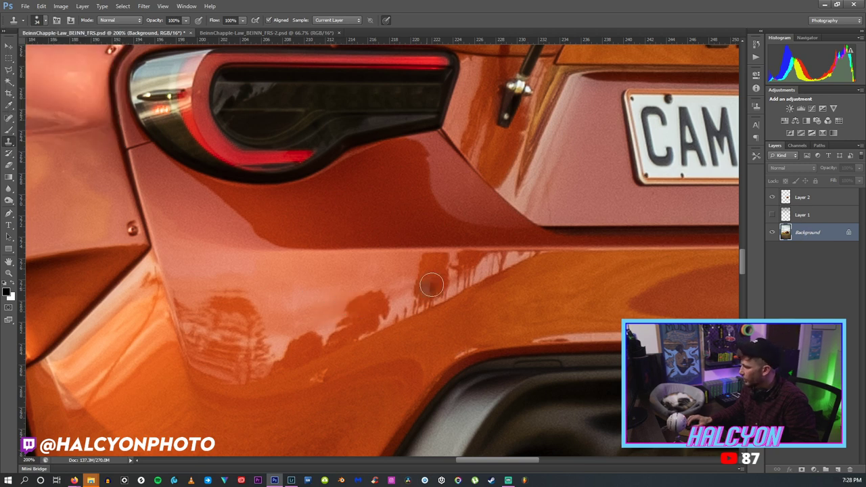
Switch to Layer 2 and keep cloning clean paint, resampling the source nearby.
{"action": "left_click", "coordinate": [819, 211]}
{"action": "left_click", "coordinate": [815, 196]}
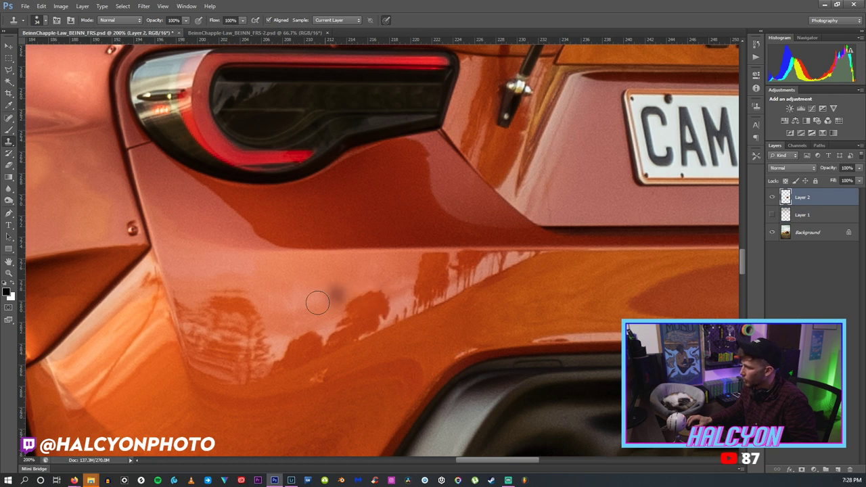
{"action": "left_click_drag", "start_coordinate": [346, 309], "coordinate": [358, 303]}
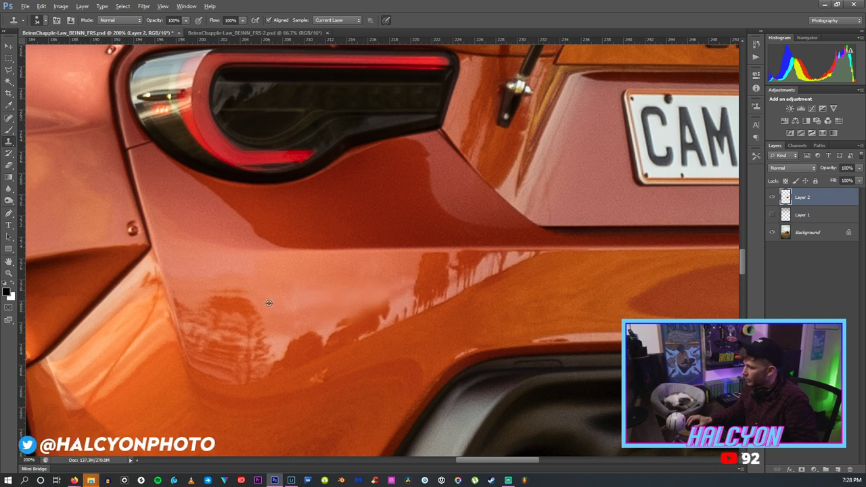
{"action": "left_click", "coordinate": [191, 289], "text": "alt"}
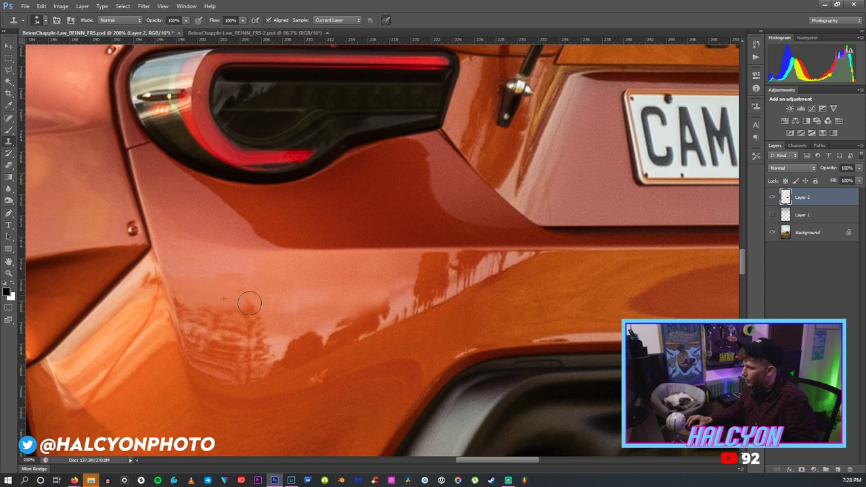
{"action": "left_click", "coordinate": [195, 298], "text": "alt"}
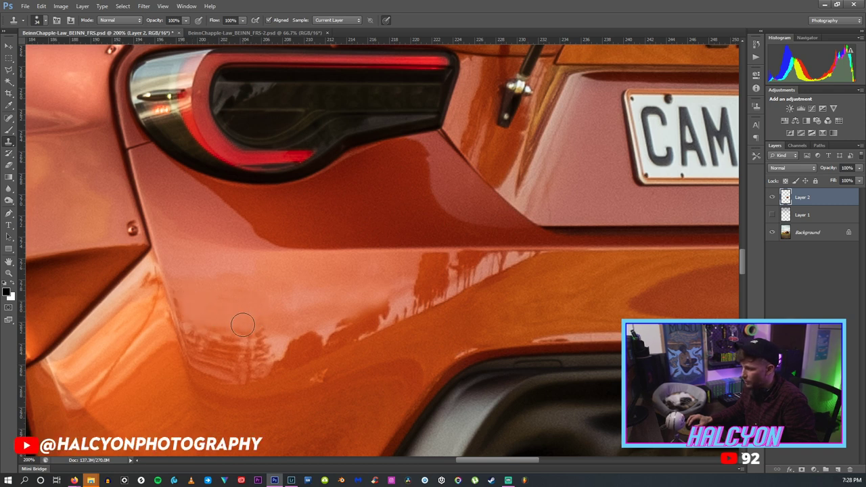
Fit the image on screen, then zoom back to 200% on the rear quarter.
{"action": "key", "text": "z"}
{"action": "right_click", "coordinate": [231, 317]}
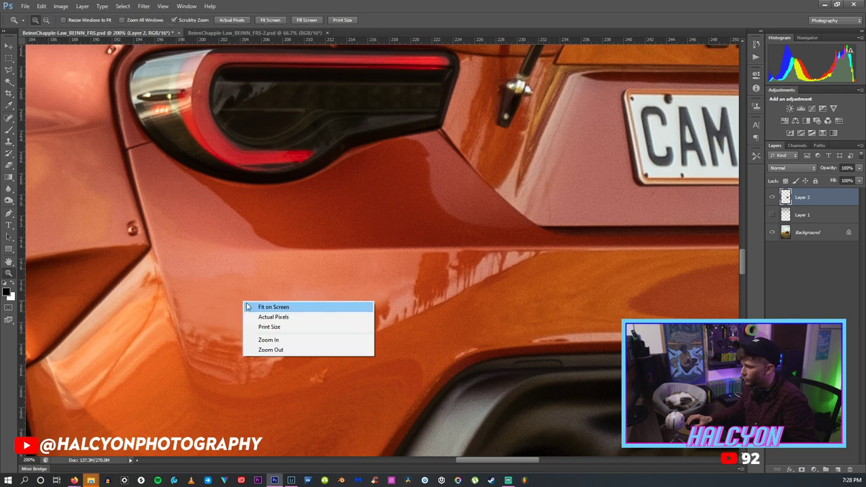
{"action": "left_click", "coordinate": [264, 306]}
{"action": "left_click", "coordinate": [429, 280]}
{"action": "left_click_drag", "start_coordinate": [429, 280], "coordinate": [412, 259]}
{"action": "left_click", "coordinate": [412, 260]}
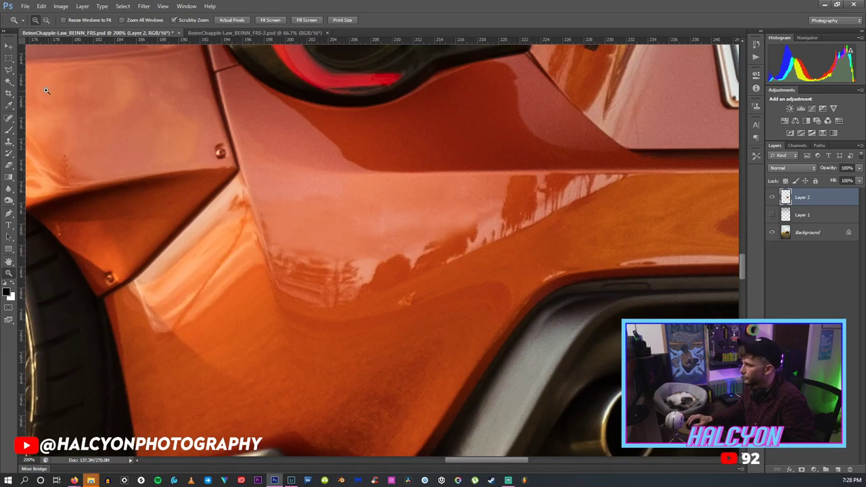
Select a patch of clean paint with the Polygonal Lasso and copy it to a new layer.
{"action": "key", "text": "l"}
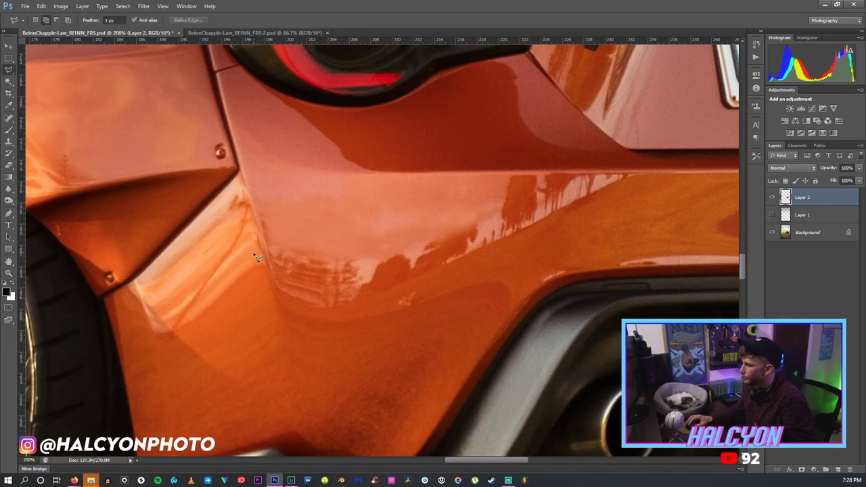
{"action": "left_click", "coordinate": [293, 351]}
{"action": "left_click", "coordinate": [210, 406]}
{"action": "left_click", "coordinate": [193, 324]}
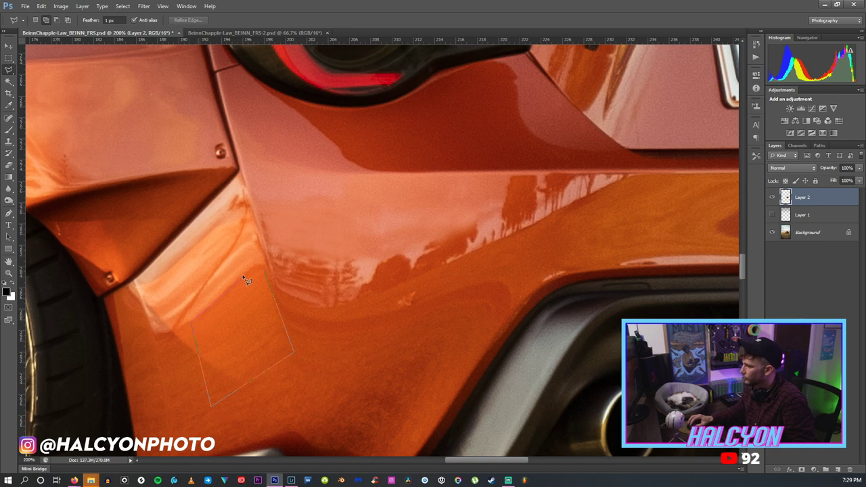
{"action": "left_click", "coordinate": [256, 278]}
{"action": "right_click", "coordinate": [257, 293]}
{"action": "left_click", "coordinate": [291, 365]}
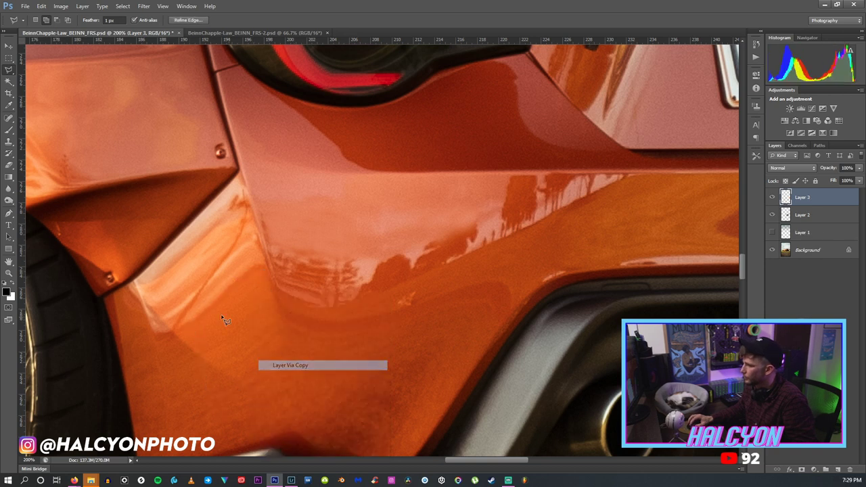
Flip the copied patch horizontally, move it over the reflection and rotate it to the panel.
{"action": "key", "text": "ctrl+t"}
{"action": "left_click_drag", "start_coordinate": [191, 346], "coordinate": [406, 278]}
{"action": "left_click_drag", "start_coordinate": [353, 299], "coordinate": [309, 240]}
{"action": "left_click_drag", "start_coordinate": [302, 179], "coordinate": [265, 188]}
{"action": "key", "text": "Return"}
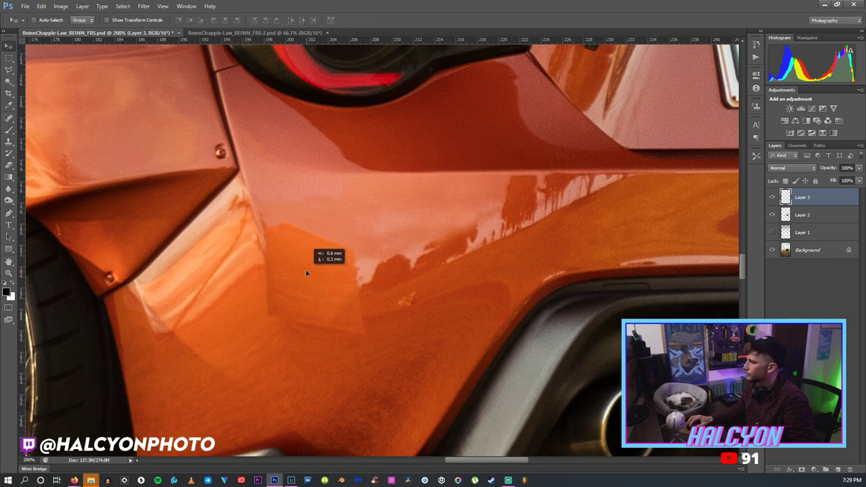
Darken the patch with Levels to match the surrounding paint, then compare with Layer 3 hidden.
{"action": "left_click", "coordinate": [60, 7]}
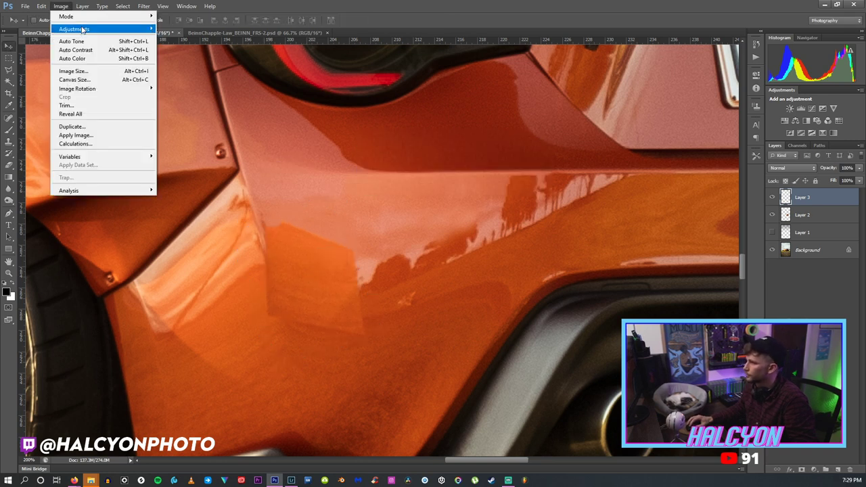
{"action": "mouse_move", "coordinate": [101, 29]}
{"action": "left_click", "coordinate": [172, 38]}
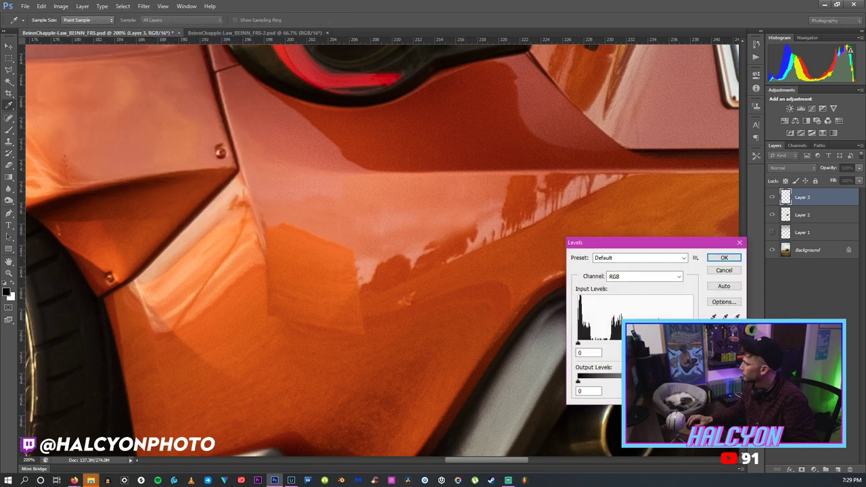
{"action": "left_click_drag", "start_coordinate": [633, 343], "coordinate": [646, 343]}
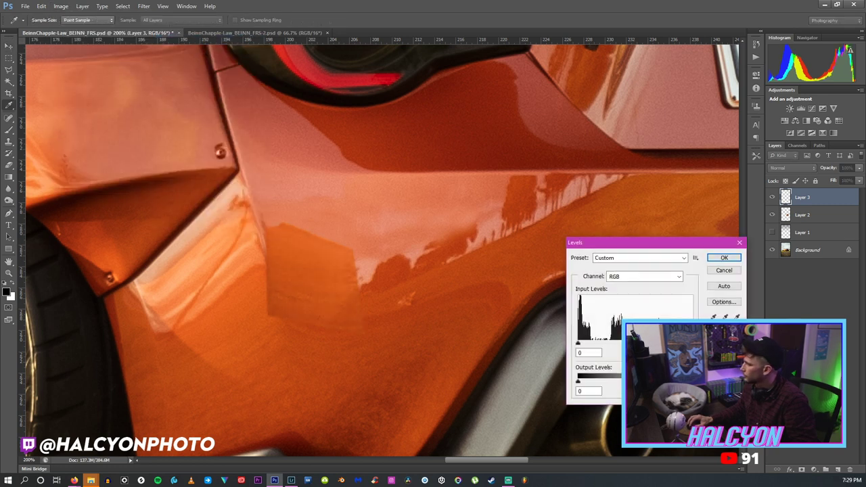
{"action": "left_click", "coordinate": [724, 258]}
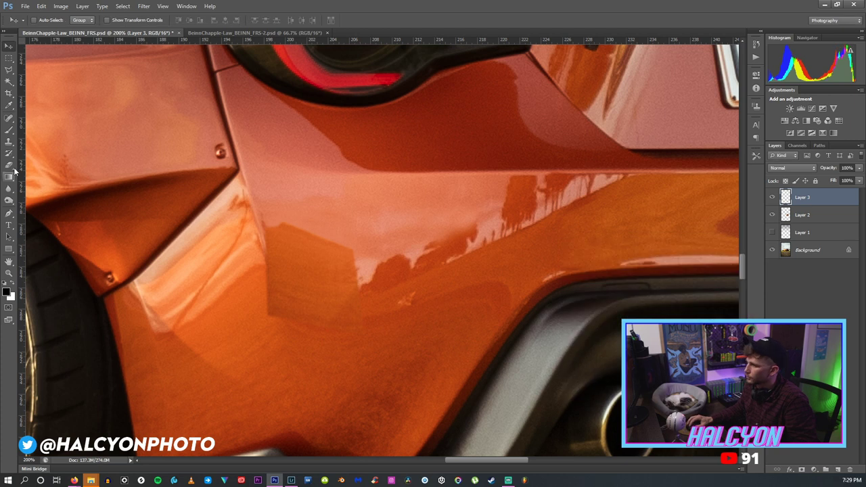
{"action": "left_click", "coordinate": [773, 200]}
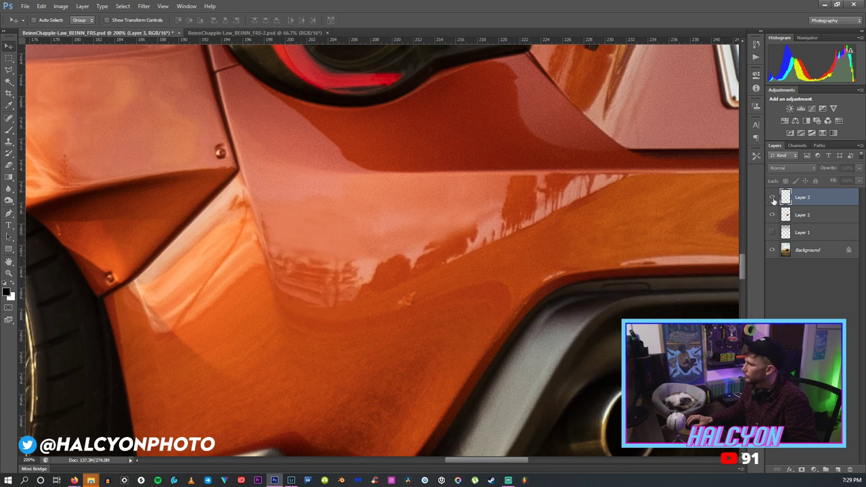
{"action": "left_click", "coordinate": [773, 200]}
Reduce the patch's saturation and set Lightness to +7 in Hue/Saturation.
{"action": "left_click", "coordinate": [61, 6]}
{"action": "mouse_move", "coordinate": [74, 29]}
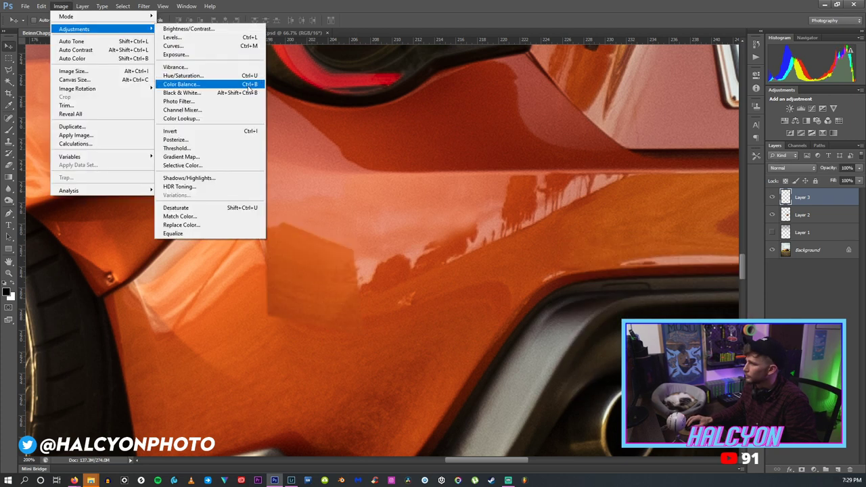
{"action": "left_click", "coordinate": [250, 76]}
{"action": "left_click_drag", "start_coordinate": [134, 372], "coordinate": [123, 374]}
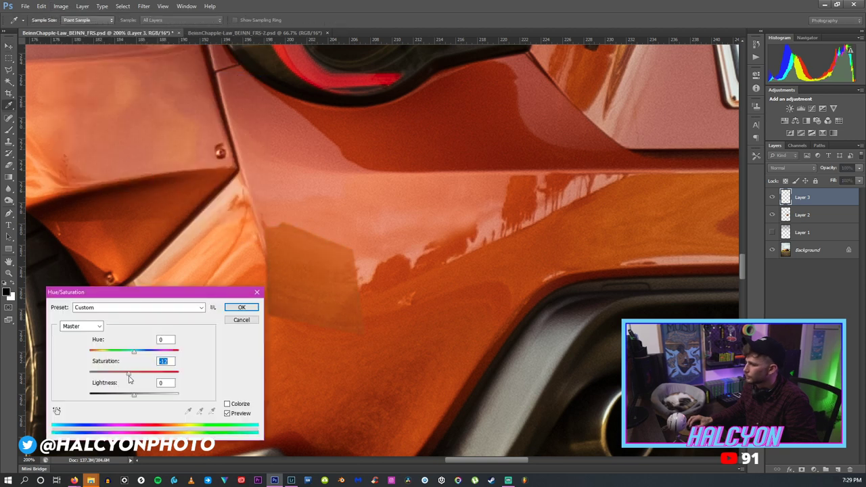
{"action": "left_click_drag", "start_coordinate": [133, 395], "coordinate": [138, 398]}
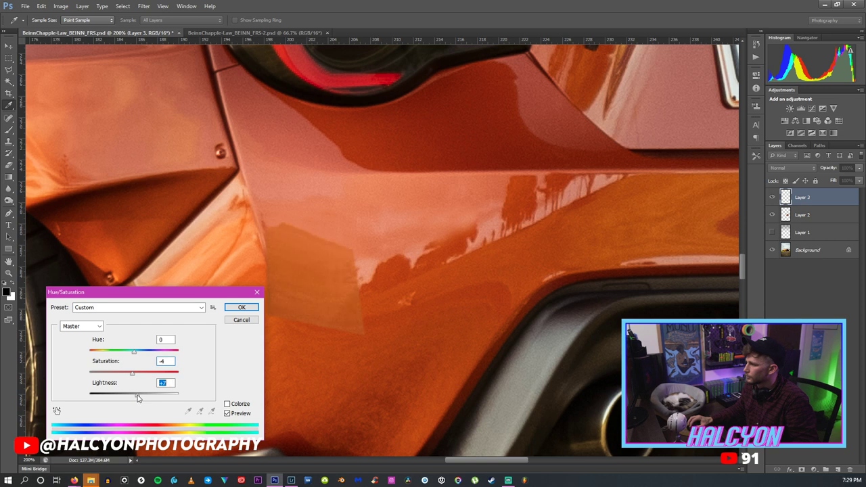
{"action": "left_click", "coordinate": [241, 307]}
Zoom to 300% and erase the lower part of the patch.
{"action": "key", "text": "z"}
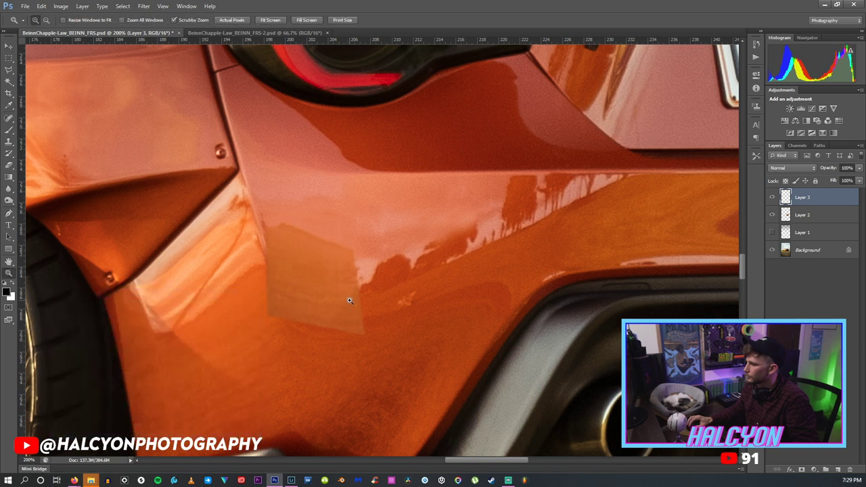
{"action": "left_click", "coordinate": [348, 303]}
{"action": "key", "text": "e"}
{"action": "left_click_drag", "start_coordinate": [329, 400], "coordinate": [203, 338]}
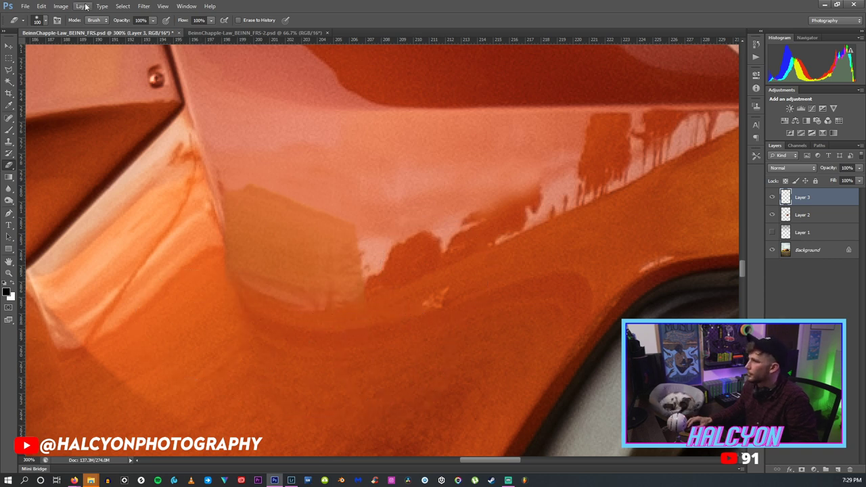
Raise the patch's Saturation to +17 and Hue to +1 in Hue/Saturation.
{"action": "left_click", "coordinate": [61, 6]}
{"action": "mouse_move", "coordinate": [71, 30]}
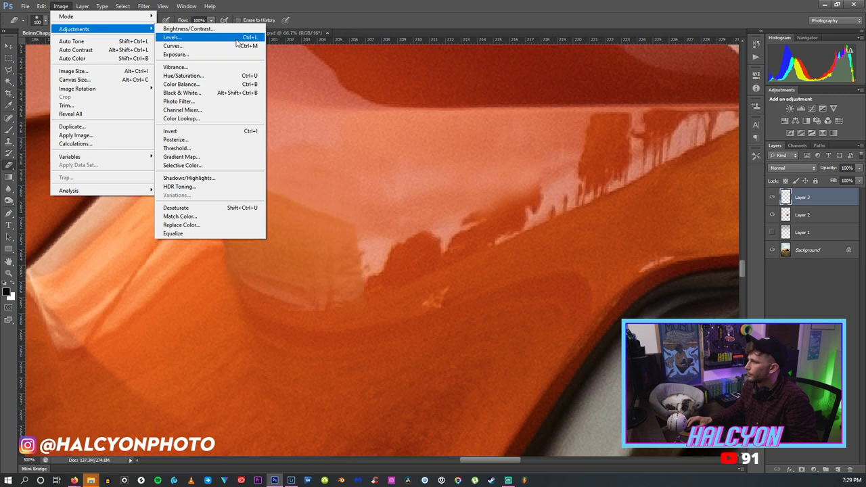
{"action": "left_click", "coordinate": [222, 71]}
{"action": "left_click_drag", "start_coordinate": [133, 378], "coordinate": [142, 382]}
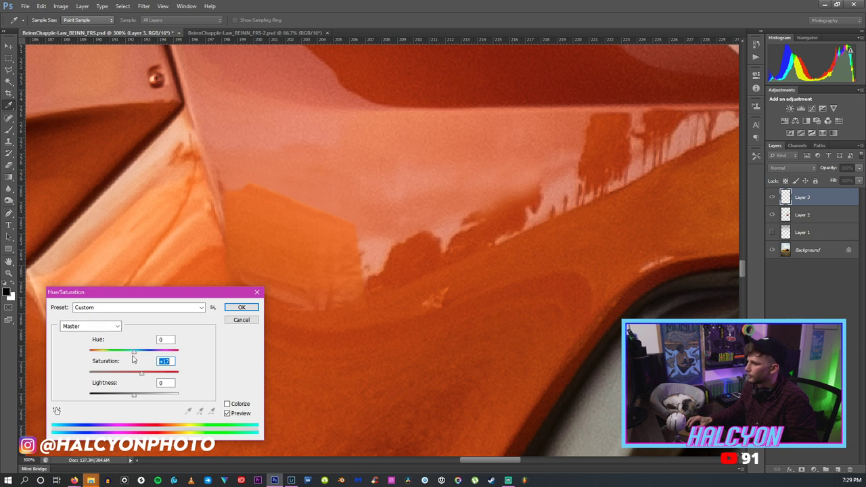
{"action": "left_click_drag", "start_coordinate": [133, 353], "coordinate": [136, 356]}
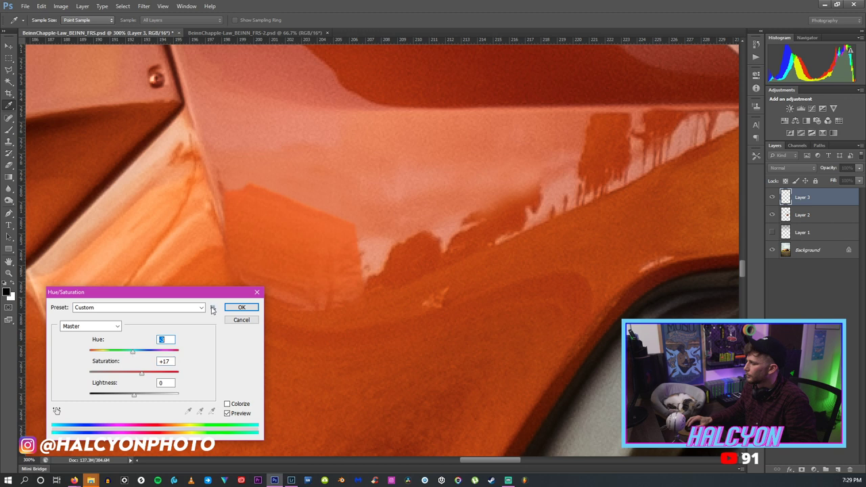
{"action": "left_click", "coordinate": [241, 307]}
Erase Layer 3's edge near the pink reflection with a 33 px eraser.
{"action": "key", "text": "e"}
{"action": "left_click", "coordinate": [41, 21]}
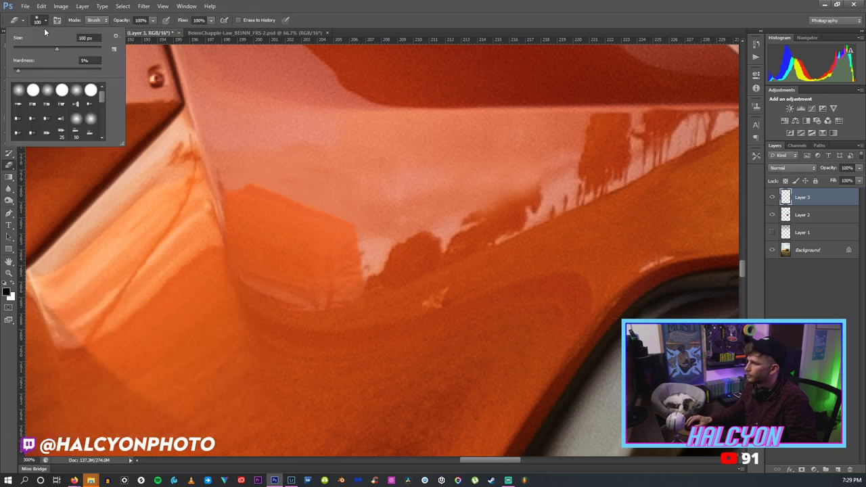
{"action": "left_click_drag", "start_coordinate": [28, 46], "coordinate": [28, 46]}
{"action": "left_click", "coordinate": [224, 157]}
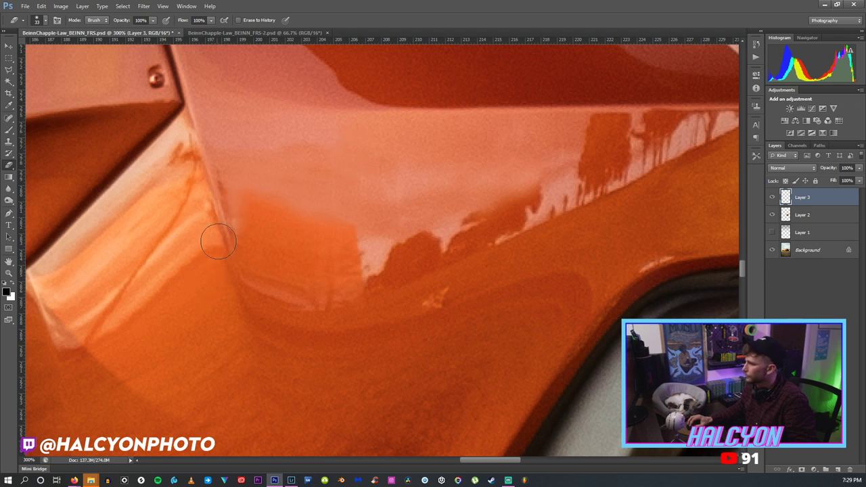
{"action": "right_click", "coordinate": [809, 197]}
{"action": "left_click", "coordinate": [469, 155]}
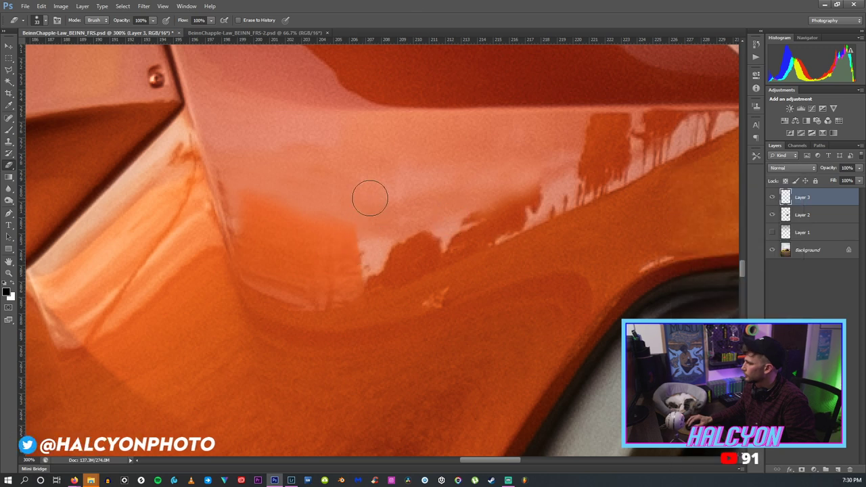
{"action": "mouse_move", "coordinate": [367, 209]}
{"action": "left_mouse_down"}
{"action": "mouse_move", "coordinate": [197, 177]}
{"action": "mouse_move", "coordinate": [242, 197]}
{"action": "mouse_move", "coordinate": [383, 224]}
{"action": "left_mouse_up"}
Toggle Layer 3 off and on twice to compare the blend.
{"action": "left_click", "coordinate": [772, 197]}
{"action": "left_click", "coordinate": [772, 197]}
{"action": "left_click", "coordinate": [772, 197]}
{"action": "left_click", "coordinate": [772, 197]}
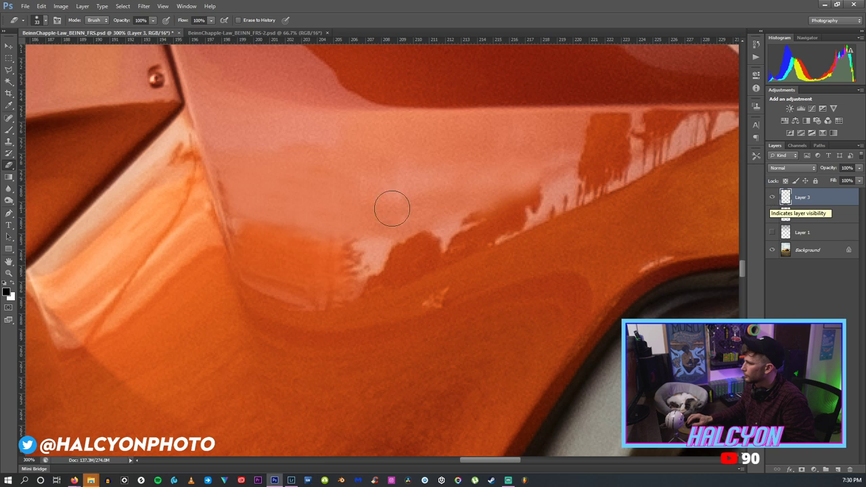
Delete Layer 3 and set the Clone Stamp brush to 25 px.
{"action": "right_click", "coordinate": [821, 197]}
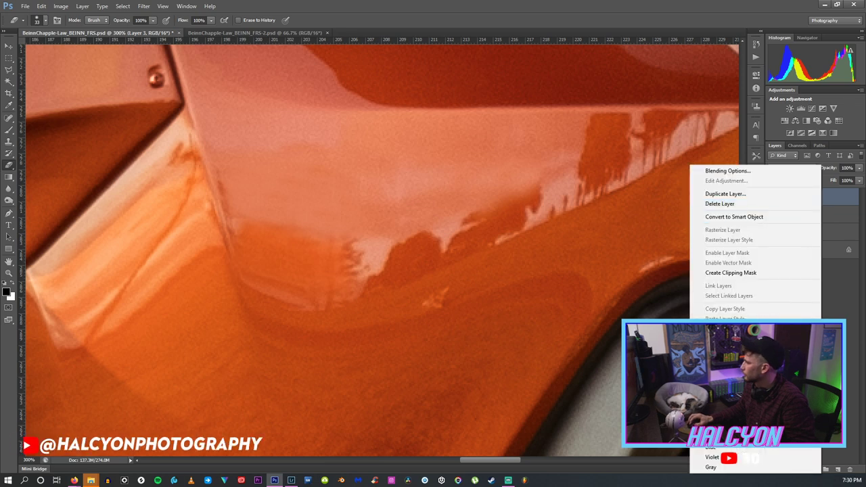
{"action": "left_click", "coordinate": [718, 203]}
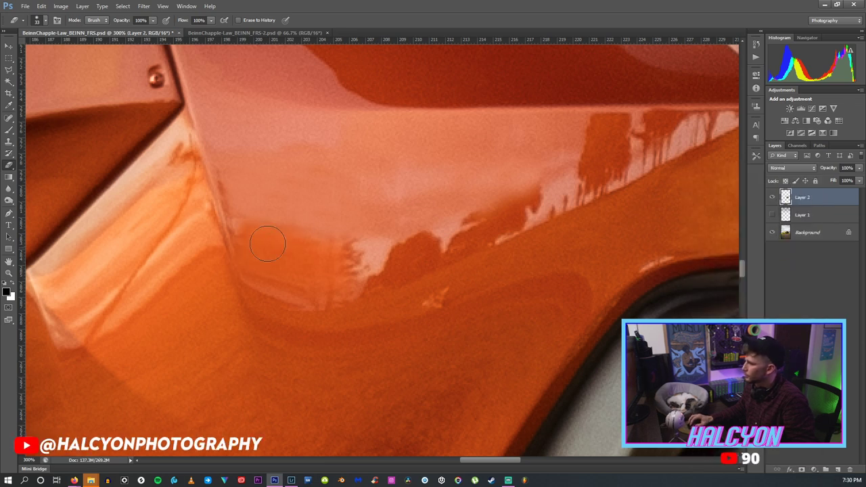
{"action": "left_click", "coordinate": [9, 142]}
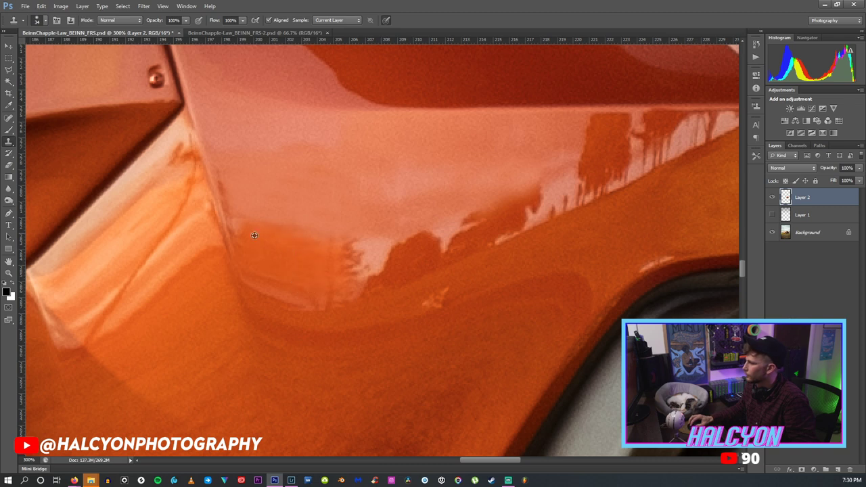
{"action": "left_click", "coordinate": [46, 21]}
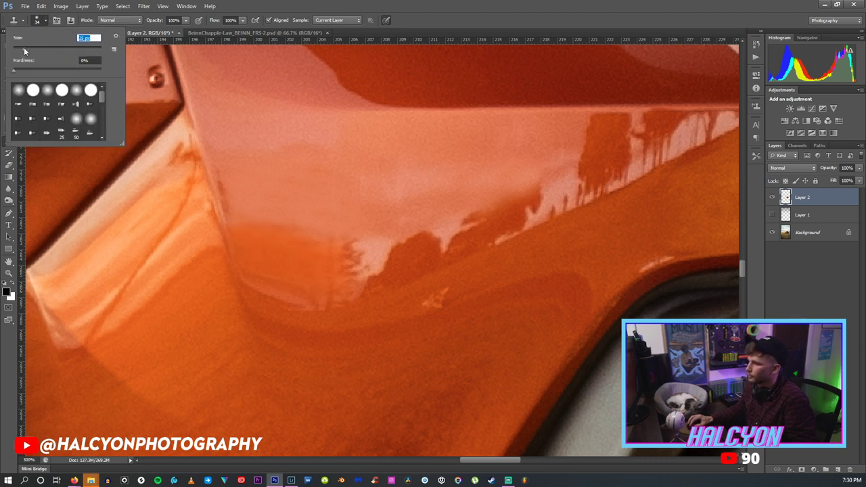
{"action": "key", "text": "Return"}
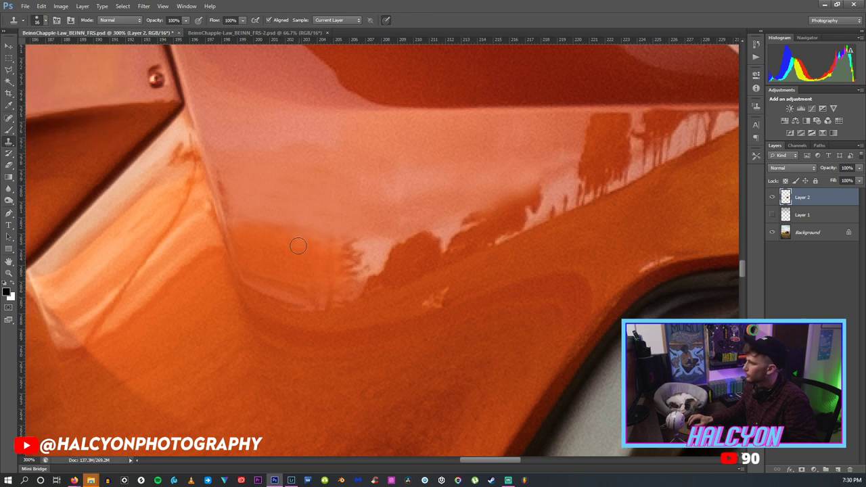
{"action": "left_click", "coordinate": [38, 23]}
{"action": "type", "text": "25"}
{"action": "key", "text": "Return"}
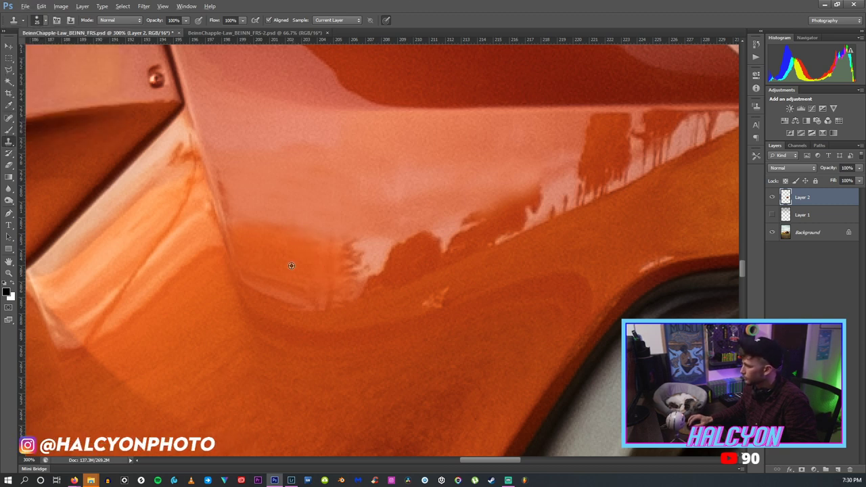
Clone smooth orange paint over the bright lower edge of the reflection.
{"action": "mouse_move", "coordinate": [336, 262]}
{"action": "left_mouse_down"}
{"action": "mouse_move", "coordinate": [379, 250]}
{"action": "mouse_move", "coordinate": [357, 262]}
{"action": "mouse_move", "coordinate": [270, 270]}
{"action": "mouse_move", "coordinate": [278, 289]}
{"action": "mouse_move", "coordinate": [268, 281]}
{"action": "mouse_move", "coordinate": [303, 294]}
{"action": "mouse_move", "coordinate": [326, 300]}
{"action": "left_mouse_up"}
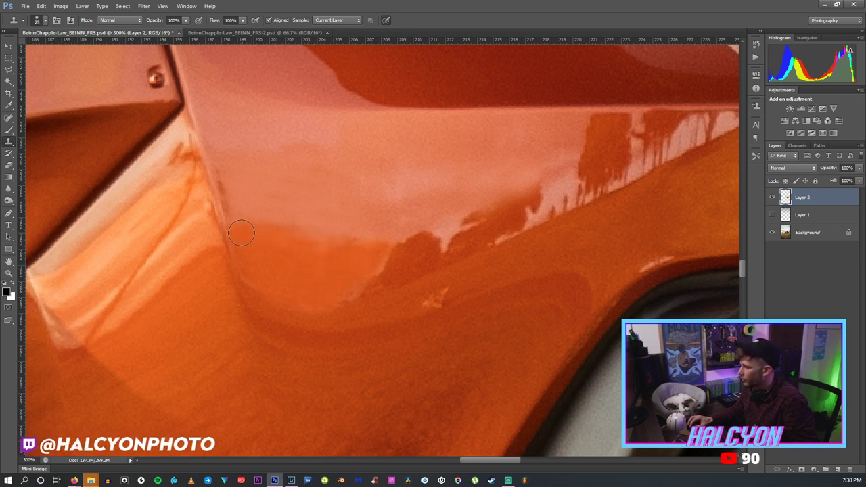
{"action": "mouse_move", "coordinate": [276, 238]}
{"action": "left_mouse_down"}
{"action": "mouse_move", "coordinate": [326, 252]}
{"action": "mouse_move", "coordinate": [284, 255]}
{"action": "mouse_move", "coordinate": [340, 261]}
{"action": "left_mouse_up"}
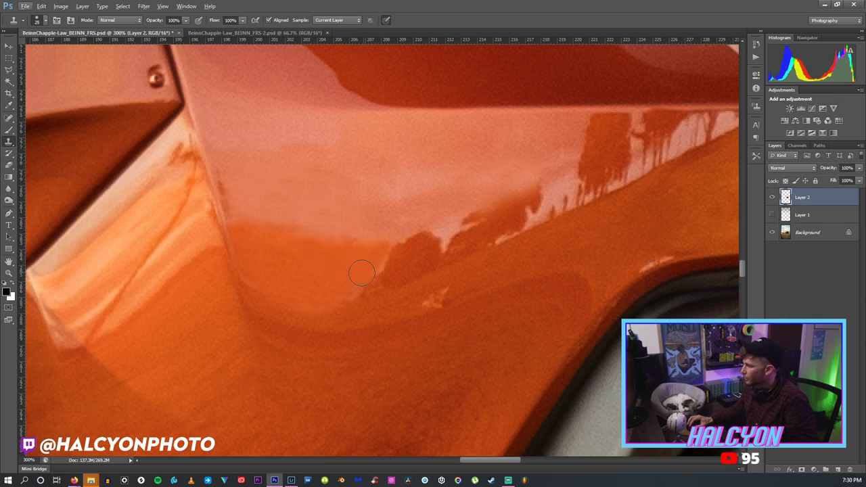
{"action": "left_click", "coordinate": [39, 21]}
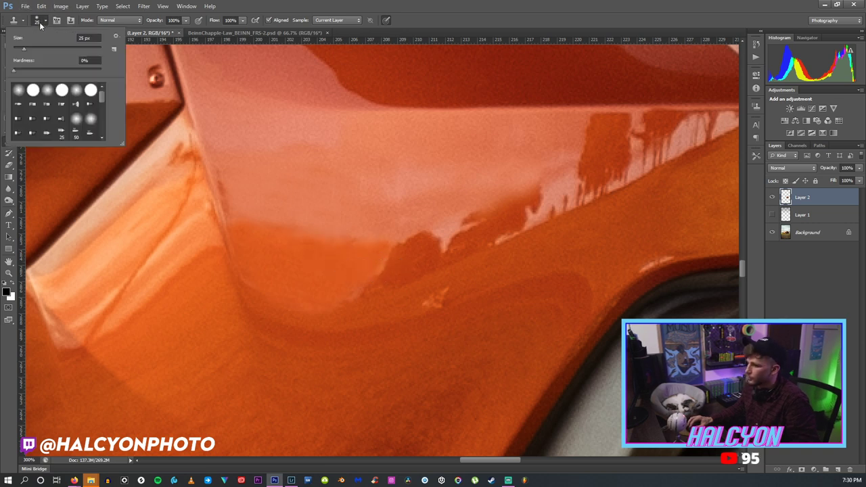
Fit the photo on screen, then zoom into the side of the car toward the front fender.
{"action": "key", "text": "z"}
{"action": "key", "text": "ctrl+0"}
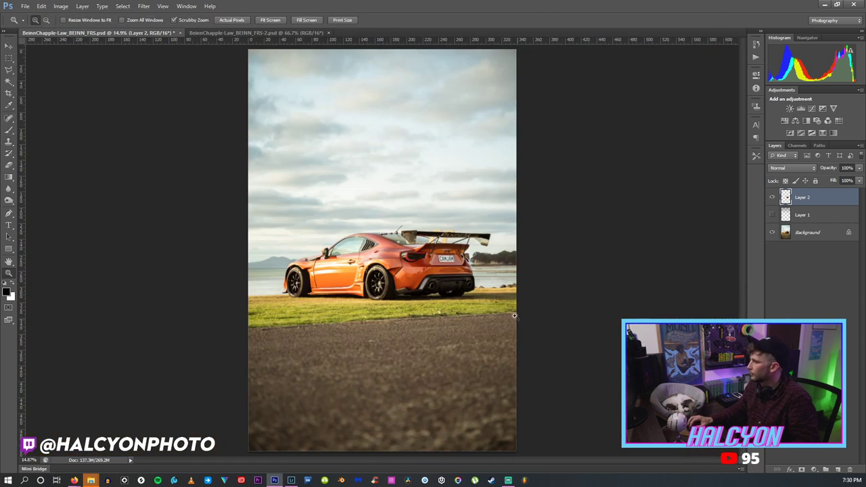
{"action": "left_click_drag", "start_coordinate": [217, 263], "coordinate": [224, 283]}
{"action": "left_click_drag", "start_coordinate": [161, 230], "coordinate": [194, 227]}
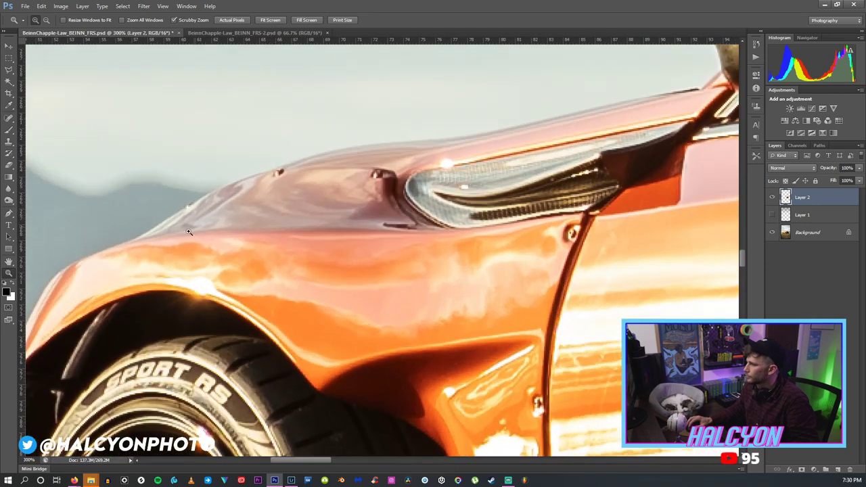
{"action": "left_click_drag", "start_coordinate": [308, 458], "coordinate": [374, 459]}
Adjust zoom and pan around the door until the front fender fills the view at 400%.
{"action": "right_click", "coordinate": [389, 319]}
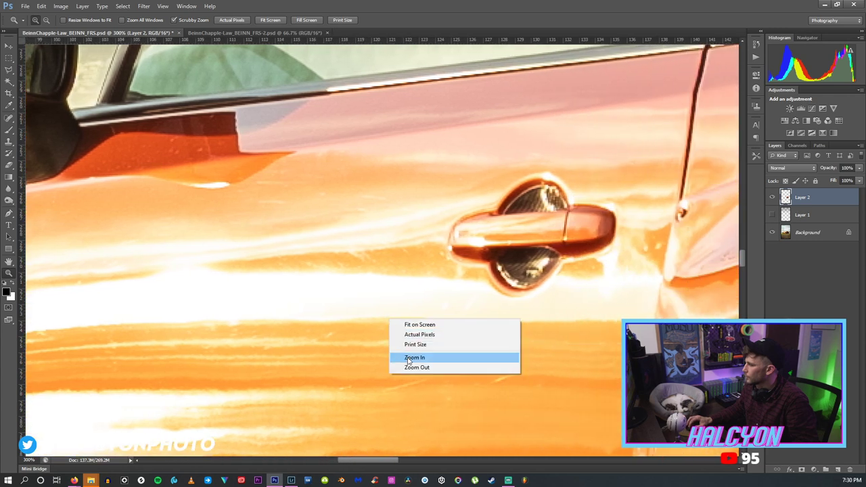
{"action": "left_click", "coordinate": [409, 358]}
{"action": "right_click", "coordinate": [409, 361]}
{"action": "left_click", "coordinate": [440, 410]}
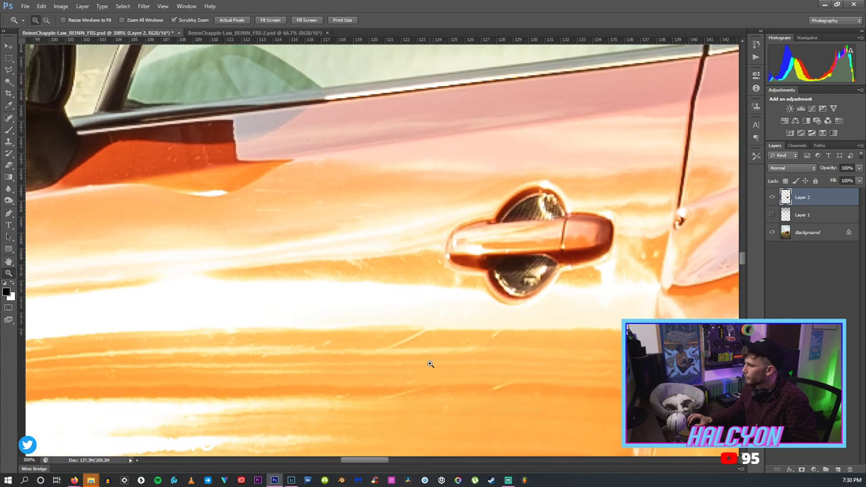
{"action": "left_click_drag", "start_coordinate": [372, 459], "coordinate": [351, 461]}
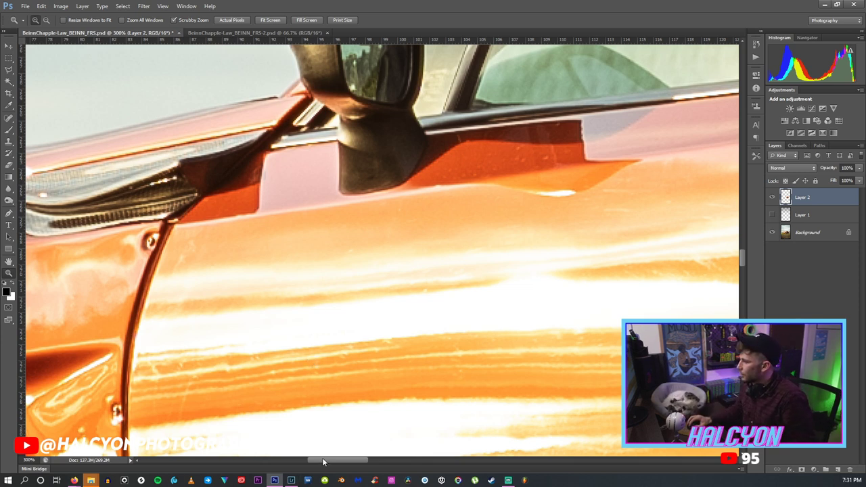
{"action": "left_click", "coordinate": [368, 425]}
{"action": "right_click", "coordinate": [348, 410]}
{"action": "left_click", "coordinate": [375, 458]}
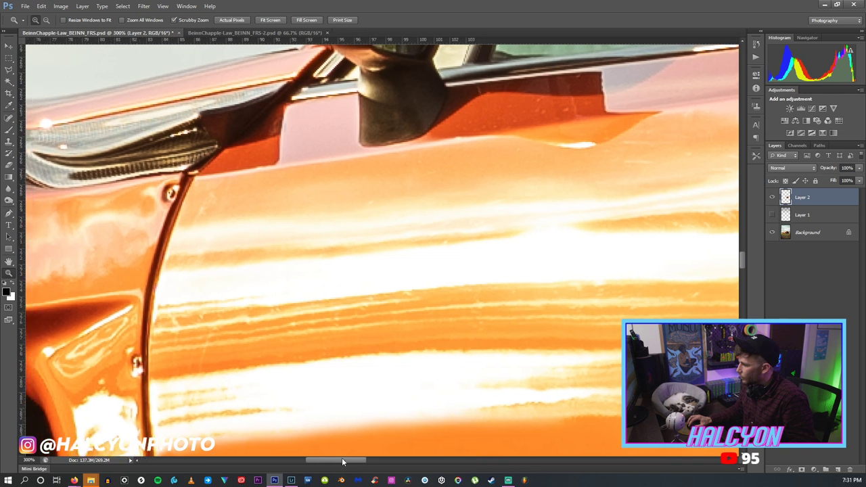
{"action": "left_click_drag", "start_coordinate": [344, 461], "coordinate": [317, 464]}
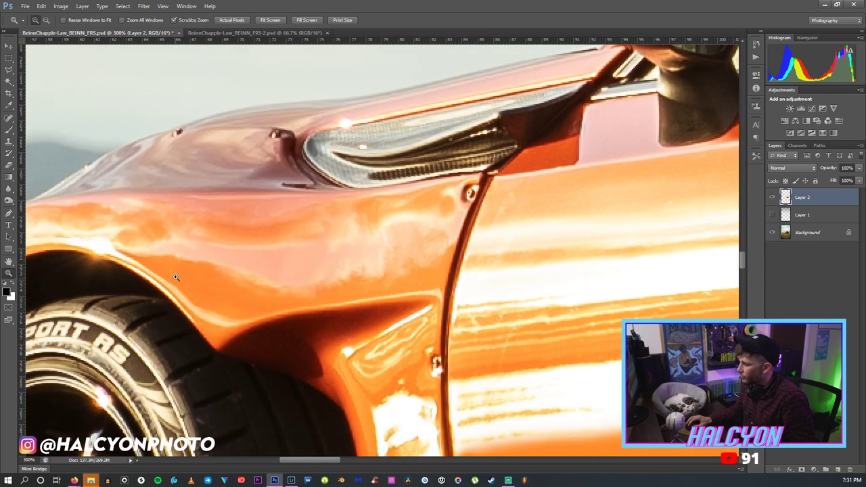
{"action": "left_click", "coordinate": [190, 255]}
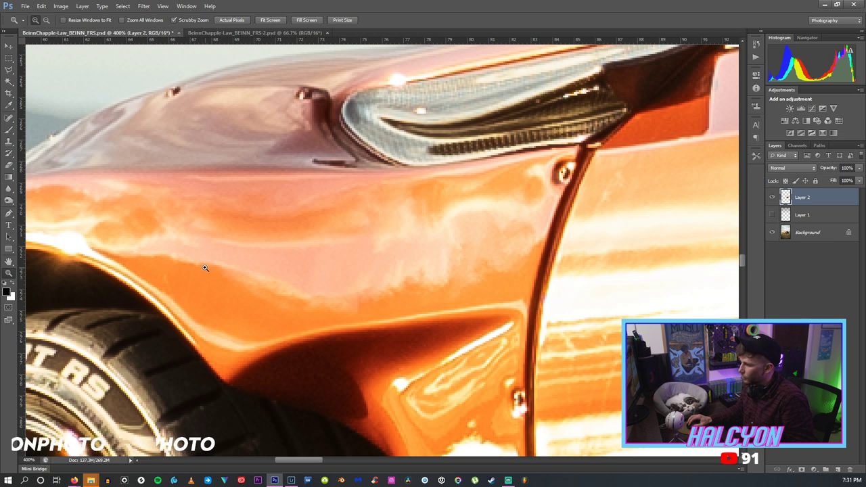
Set up the Clone Stamp with an 11 px brush, working on the Background layer.
{"action": "left_click", "coordinate": [9, 141]}
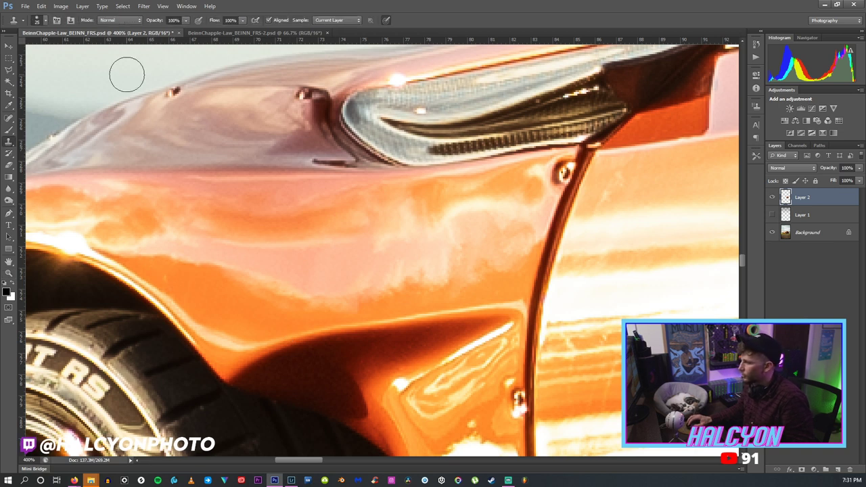
{"action": "left_click", "coordinate": [44, 20]}
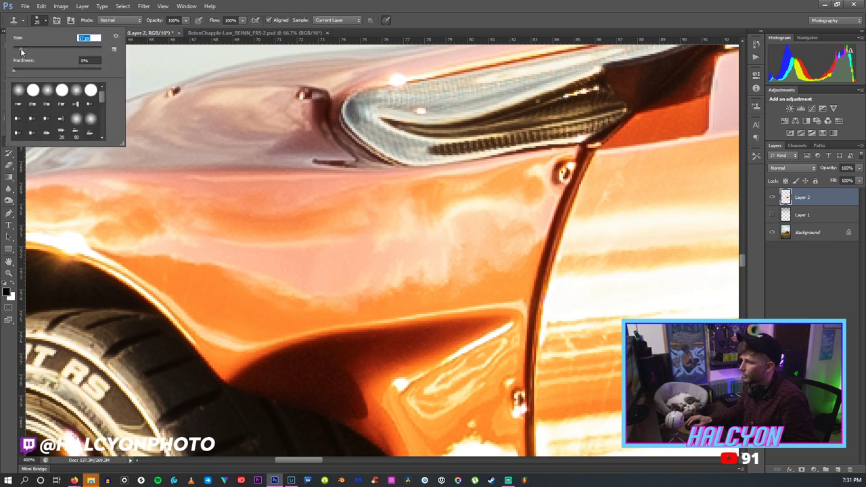
{"action": "left_click", "coordinate": [230, 284], "text": "alt"}
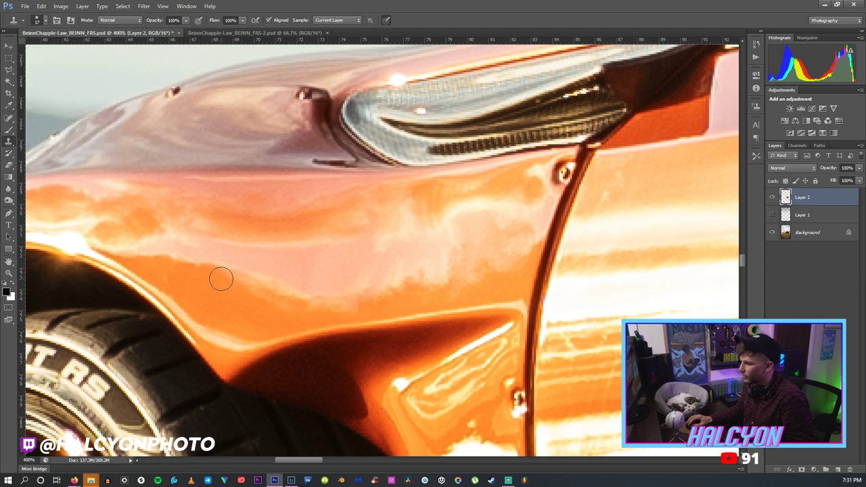
{"action": "key", "text": "alt+bracketleft"}
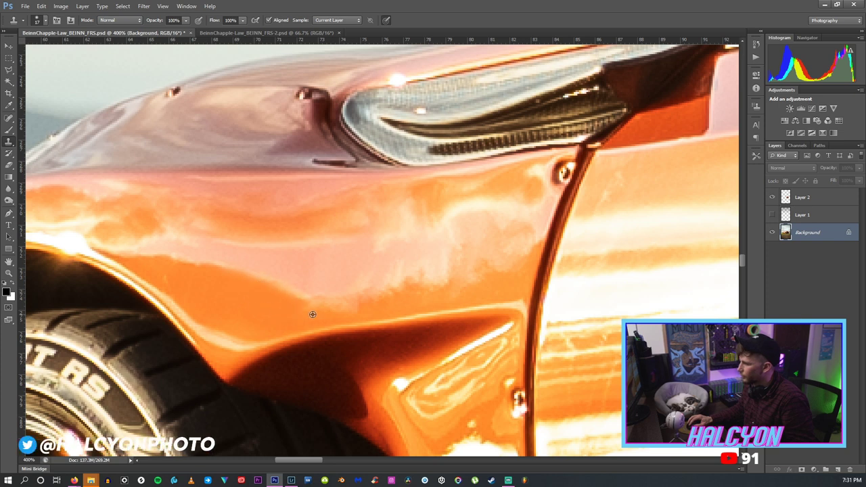
{"action": "left_click", "coordinate": [38, 21]}
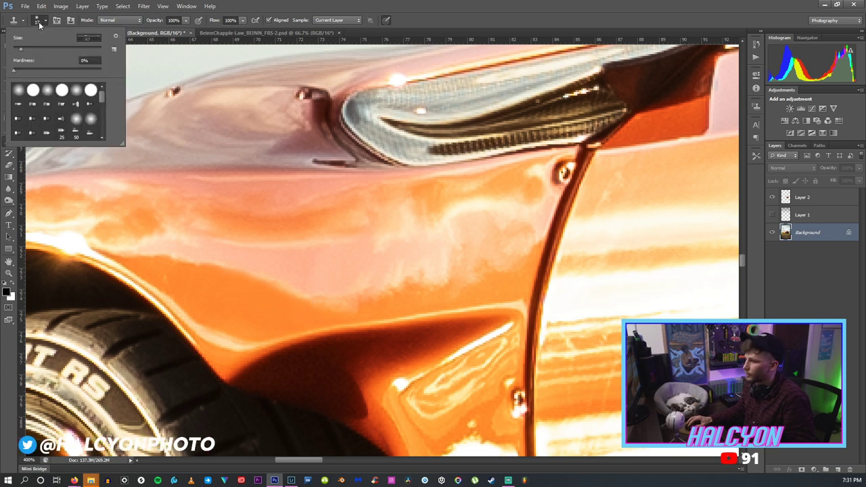
{"action": "left_click_drag", "start_coordinate": [21, 51], "coordinate": [18, 52]}
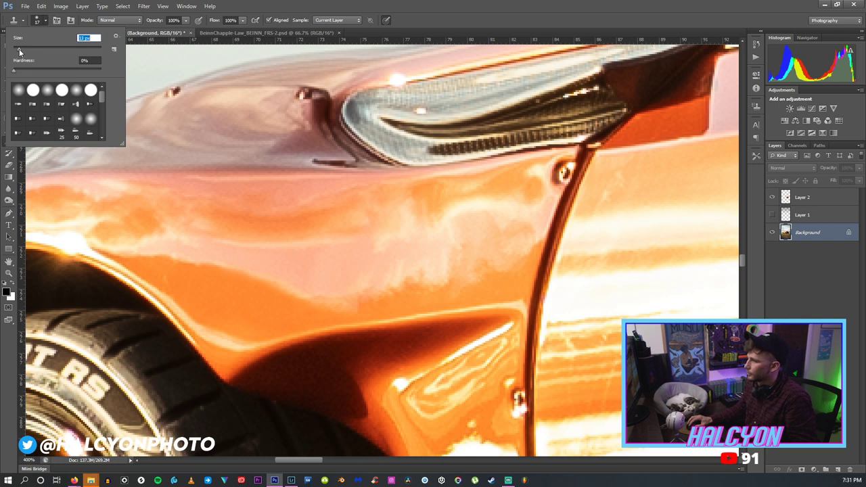
{"action": "left_click", "coordinate": [272, 317]}
Sample clean fender paint and clone it over the reflection above the wheel.
{"action": "left_click", "coordinate": [381, 304], "text": "alt"}
{"action": "left_click_drag", "start_coordinate": [344, 312], "coordinate": [311, 314]}
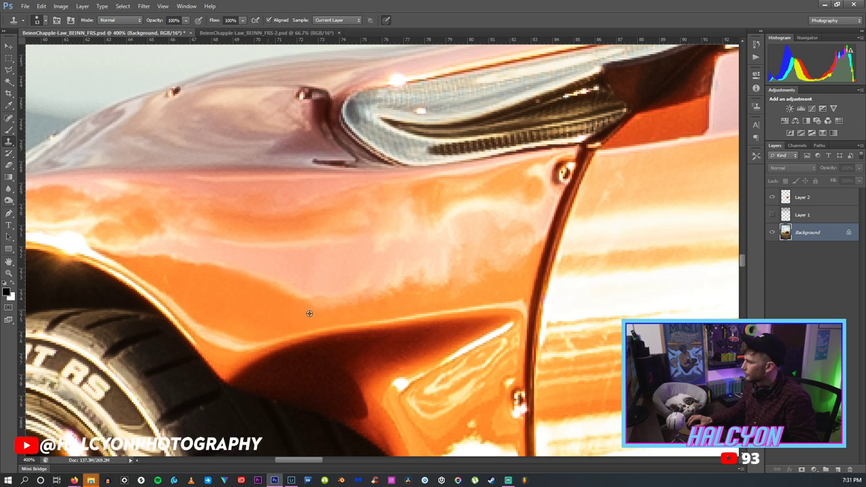
{"action": "scroll", "coordinate": [338, 387], "scroll_direction": "left", "scroll_amount": 4}
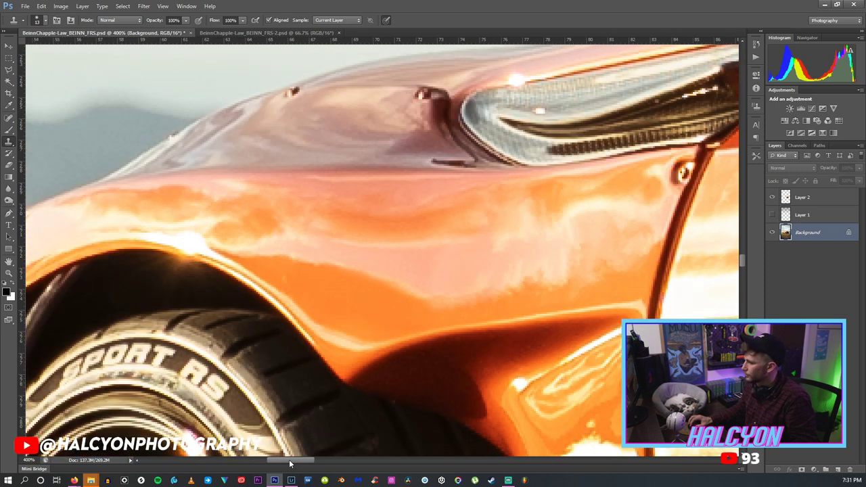
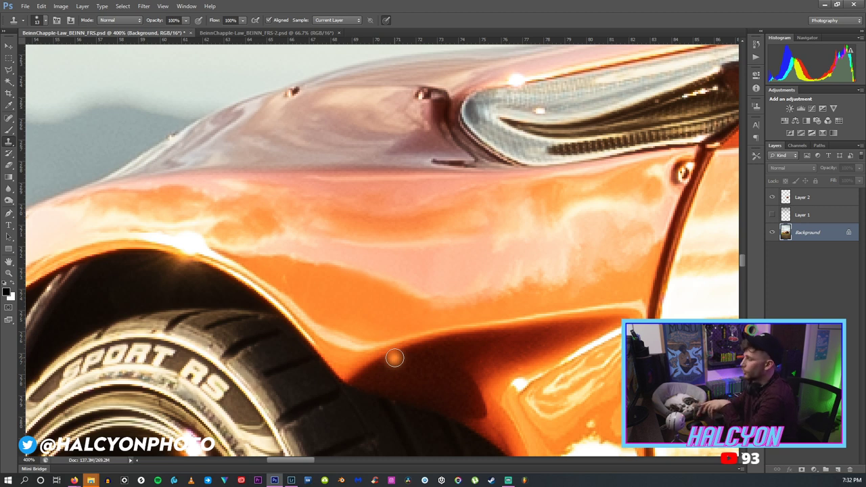
Sample clean fender paint and stamp it over the blemishes above the front wheel arch.
{"action": "left_click", "coordinate": [352, 218], "text": "alt"}
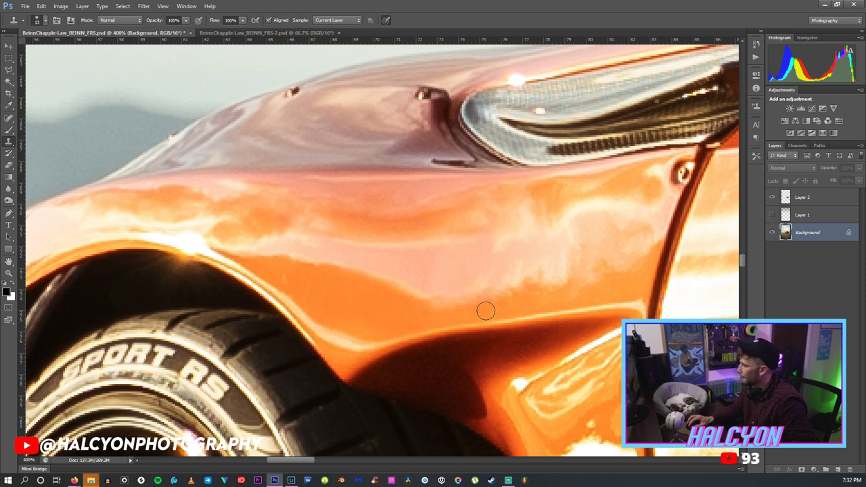
{"action": "left_click_drag", "start_coordinate": [599, 290], "coordinate": [539, 298]}
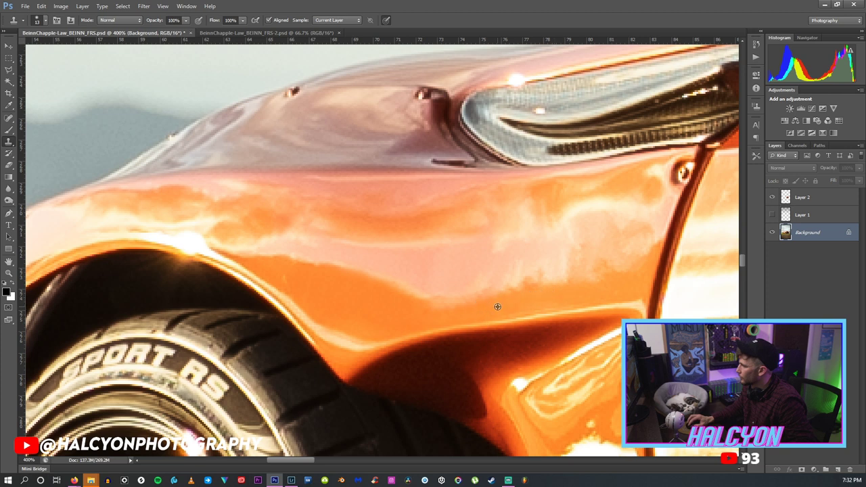
{"action": "mouse_move", "coordinate": [476, 307]}
{"action": "left_mouse_down"}
{"action": "mouse_move", "coordinate": [425, 309]}
{"action": "mouse_move", "coordinate": [437, 313]}
{"action": "left_mouse_up"}
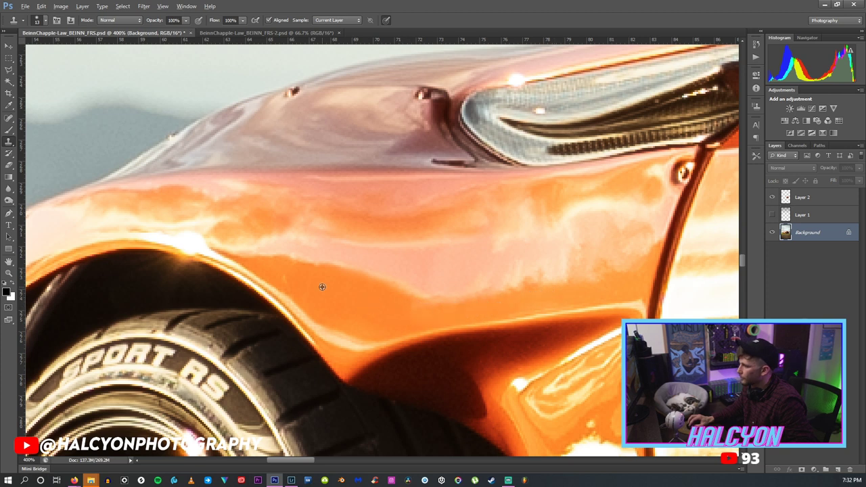
{"action": "key", "text": "z"}
{"action": "mouse_move", "coordinate": [281, 276]}
{"action": "left_mouse_down"}
{"action": "mouse_move", "coordinate": [278, 270]}
{"action": "mouse_move", "coordinate": [353, 254]}
{"action": "mouse_move", "coordinate": [361, 209]}
{"action": "left_mouse_up"}
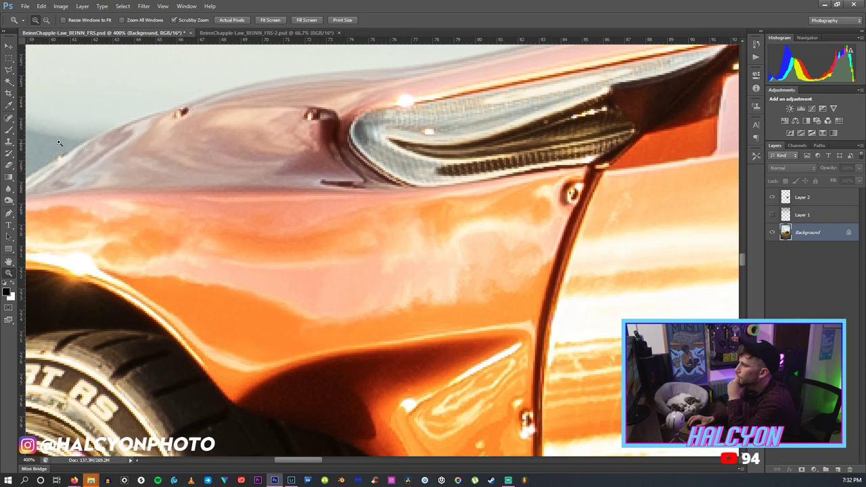
{"action": "left_click_drag", "start_coordinate": [311, 463], "coordinate": [315, 464]}
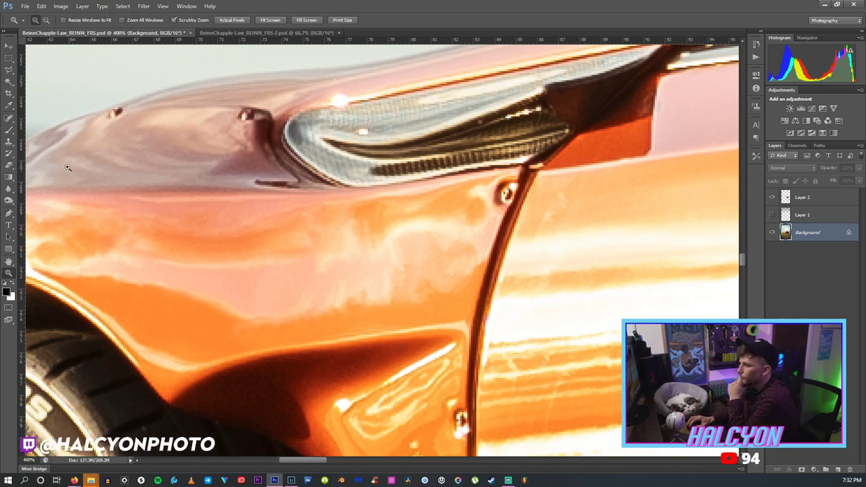
{"action": "left_click", "coordinate": [9, 142]}
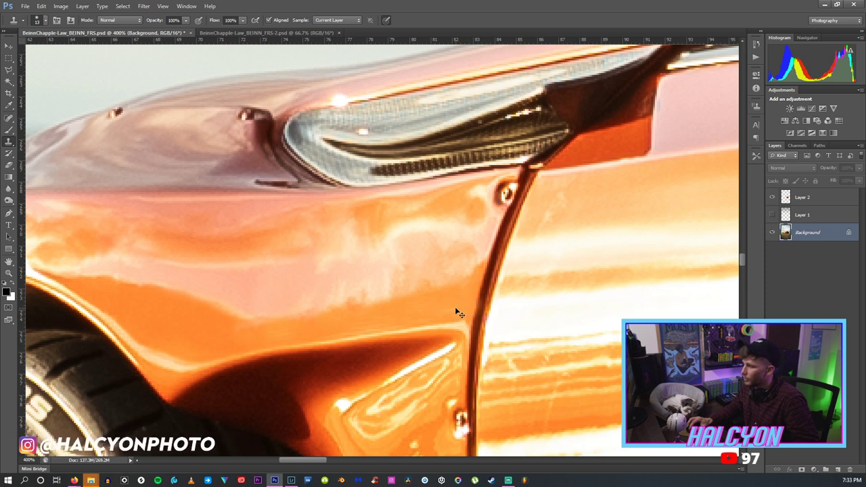
Zoom in on the front fender and set the Clone Stamp brush hardness to 0%.
{"action": "key", "text": "z"}
{"action": "right_click", "coordinate": [532, 302]}
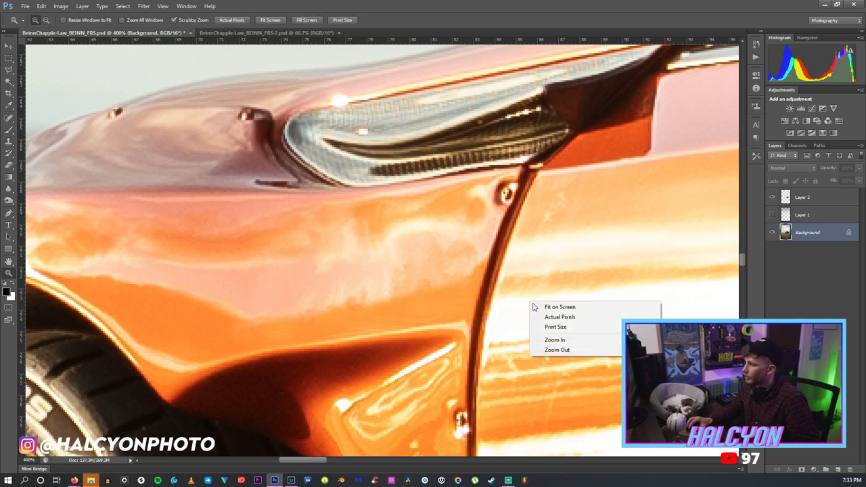
{"action": "left_click", "coordinate": [538, 305]}
{"action": "left_click_drag", "start_coordinate": [296, 266], "coordinate": [333, 270]}
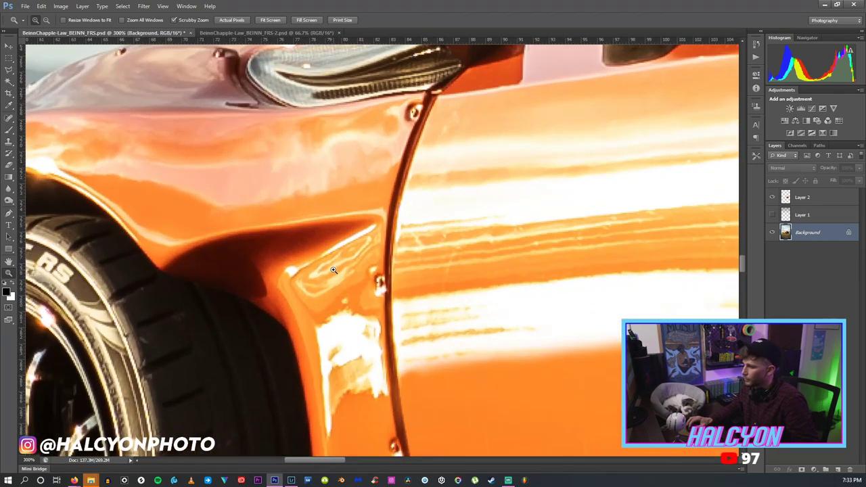
{"action": "left_click_drag", "start_coordinate": [351, 300], "coordinate": [358, 291]}
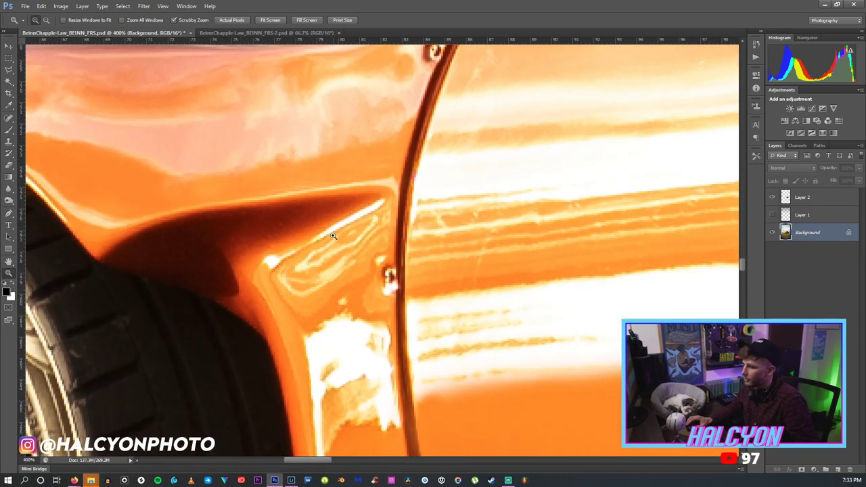
{"action": "scroll", "coordinate": [491, 307], "scroll_direction": "down", "scroll_amount": 3}
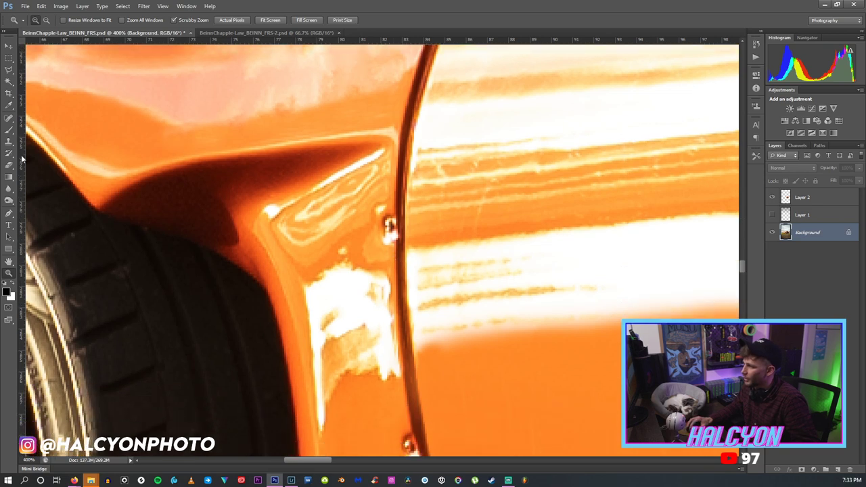
{"action": "key", "text": "s"}
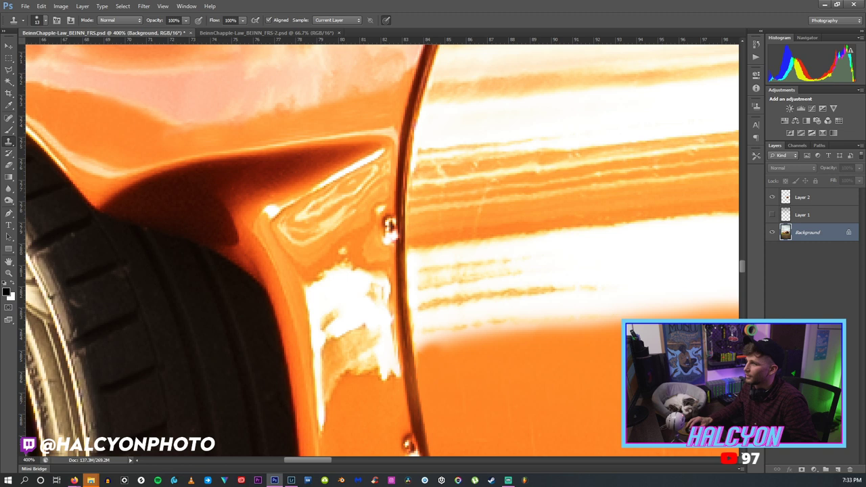
{"action": "left_click", "coordinate": [39, 21]}
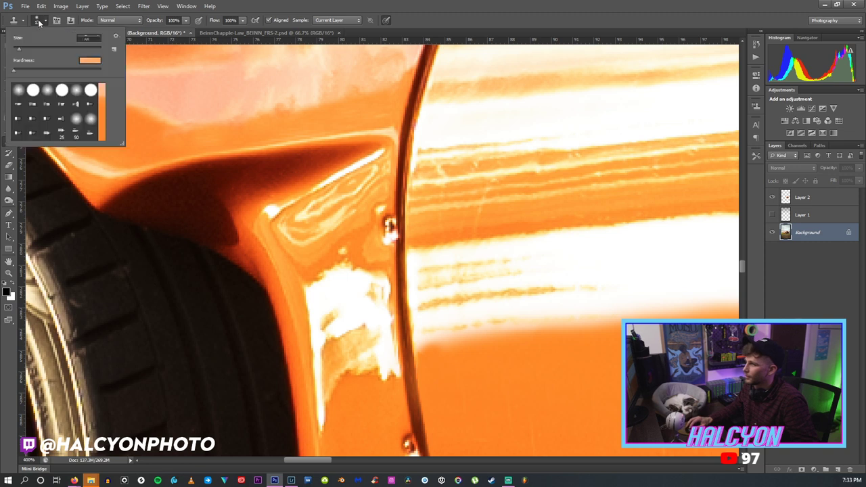
{"action": "left_click_drag", "start_coordinate": [19, 76], "coordinate": [102, 70]}
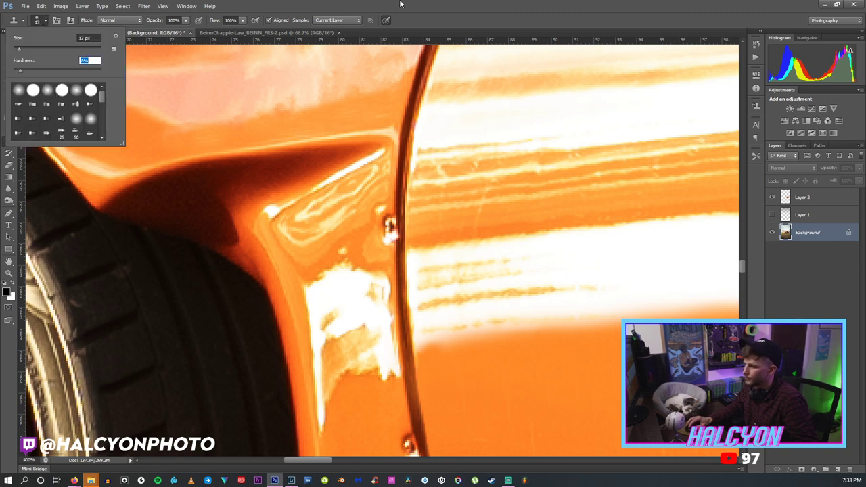
{"action": "key", "text": "Return"}
Clone orange paint over the white highlight at the fender edge by the door seam.
{"action": "mouse_move", "coordinate": [322, 391]}
{"action": "left_mouse_down"}
{"action": "mouse_move", "coordinate": [365, 381]}
{"action": "mouse_move", "coordinate": [352, 381]}
{"action": "mouse_move", "coordinate": [383, 389]}
{"action": "mouse_move", "coordinate": [340, 400]}
{"action": "mouse_move", "coordinate": [359, 384]}
{"action": "mouse_move", "coordinate": [378, 385]}
{"action": "mouse_move", "coordinate": [361, 379]}
{"action": "mouse_move", "coordinate": [385, 381]}
{"action": "mouse_move", "coordinate": [373, 373]}
{"action": "left_mouse_up"}
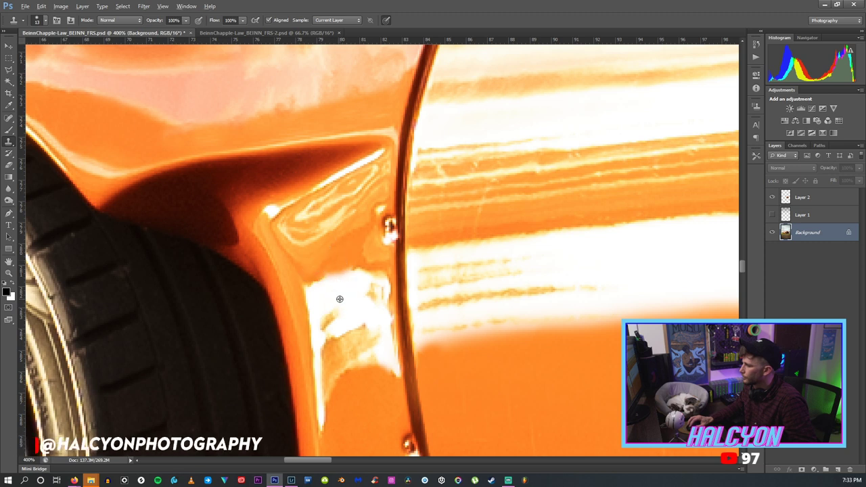
{"action": "mouse_move", "coordinate": [332, 304]}
{"action": "left_mouse_down"}
{"action": "mouse_move", "coordinate": [327, 318]}
{"action": "mouse_move", "coordinate": [339, 313]}
{"action": "mouse_move", "coordinate": [340, 294]}
{"action": "mouse_move", "coordinate": [326, 322]}
{"action": "mouse_move", "coordinate": [245, 340]}
{"action": "left_mouse_up"}
{"action": "key", "text": "z"}
{"action": "left_click_drag", "start_coordinate": [305, 278], "coordinate": [386, 256]}
{"action": "left_click", "coordinate": [309, 245]}
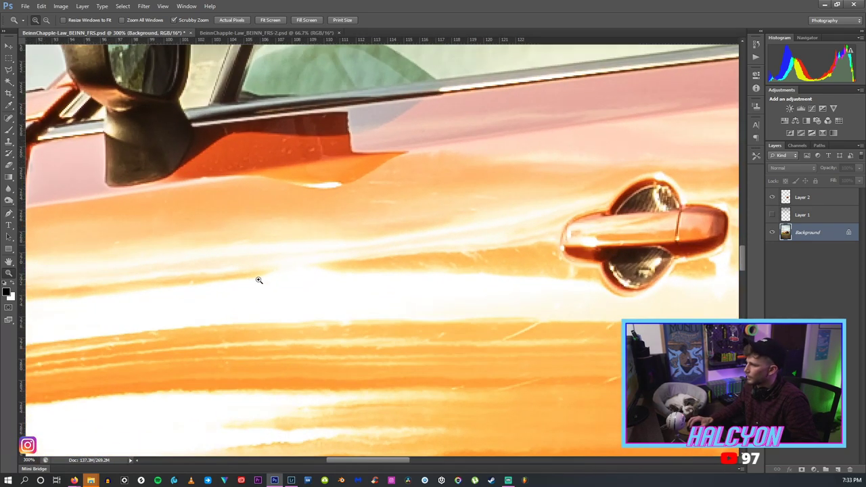
Enlarge the clone brush to 54 px and stamp over the white streak on the door.
{"action": "left_click", "coordinate": [9, 141]}
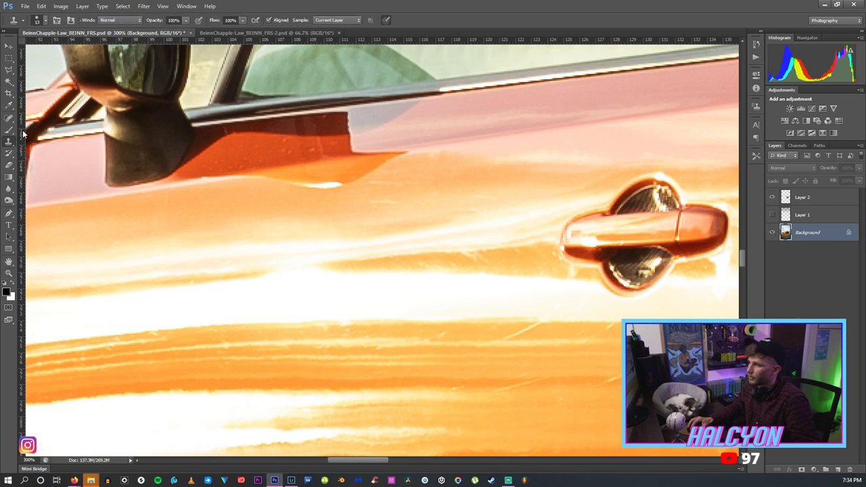
{"action": "left_click", "coordinate": [40, 21]}
{"action": "left_click_drag", "start_coordinate": [24, 51], "coordinate": [25, 51]}
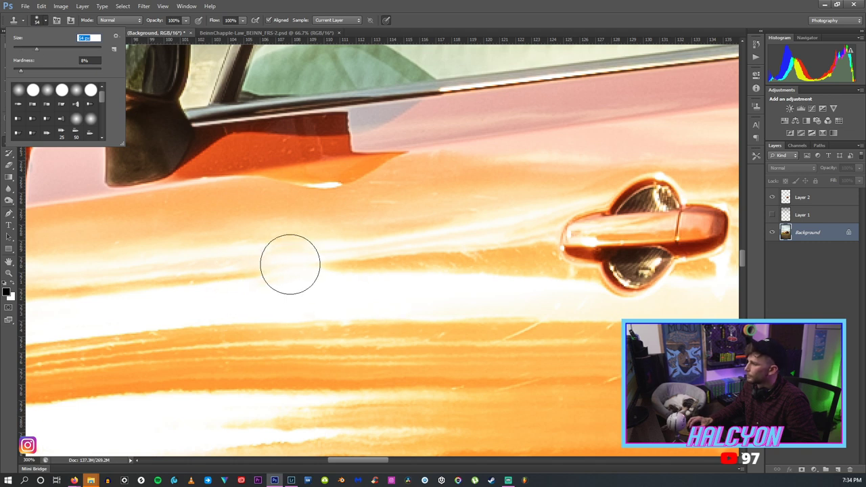
{"action": "key", "text": "Return"}
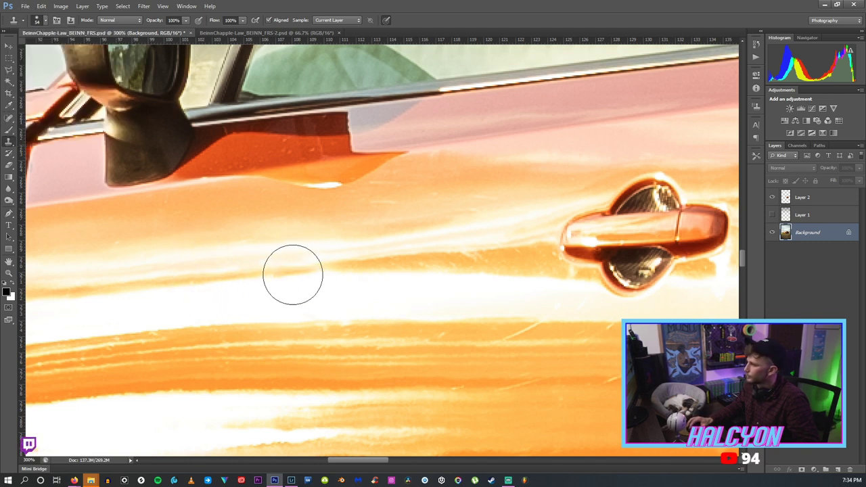
{"action": "left_click_drag", "start_coordinate": [302, 276], "coordinate": [415, 286]}
Shrink the clone brush to 27 px, clone over the door panel streaks, and fit the photo on screen.
{"action": "left_click", "coordinate": [45, 20]}
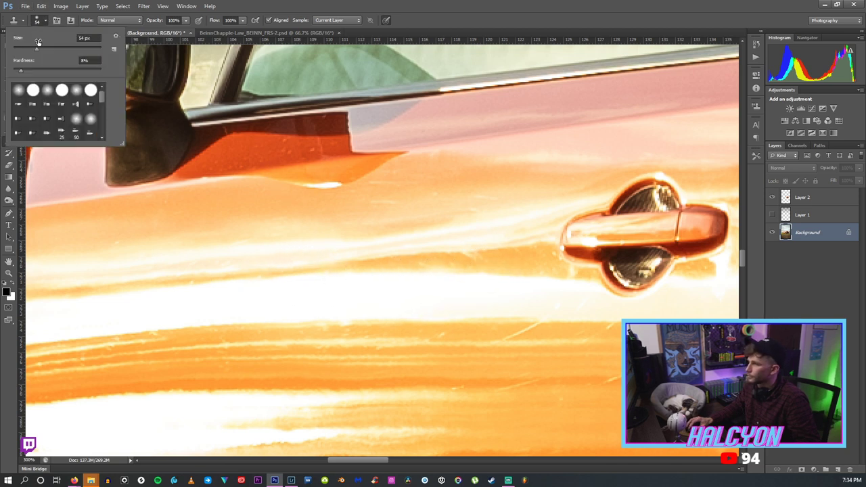
{"action": "left_click_drag", "start_coordinate": [28, 50], "coordinate": [17, 49]}
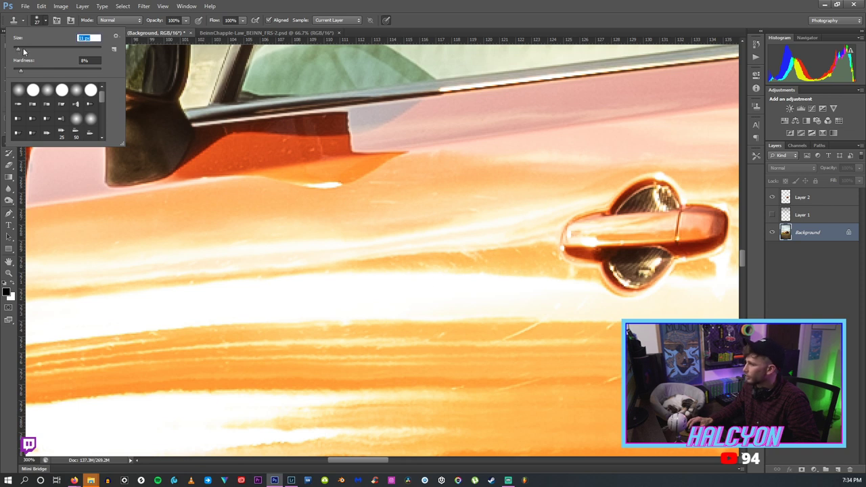
{"action": "left_click", "coordinate": [495, 257]}
{"action": "mouse_move", "coordinate": [465, 258]}
{"action": "left_mouse_down"}
{"action": "mouse_move", "coordinate": [474, 258]}
{"action": "mouse_move", "coordinate": [467, 264]}
{"action": "left_mouse_up"}
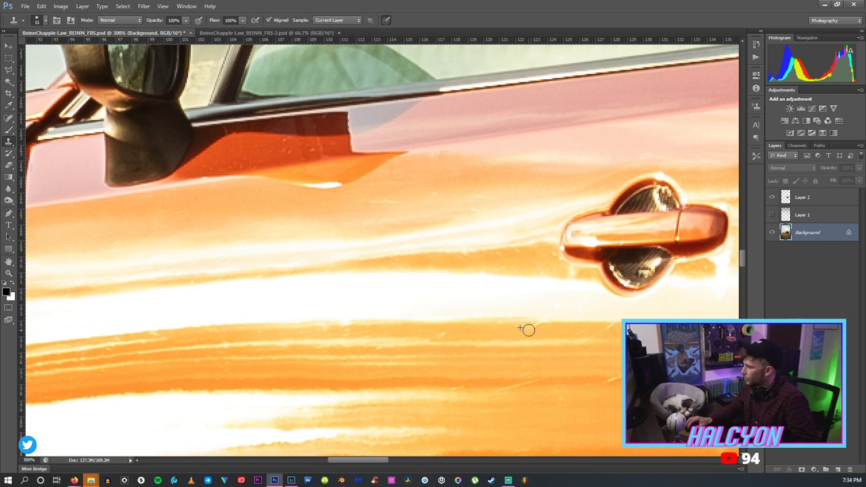
{"action": "key", "text": "z"}
{"action": "key", "text": "ctrl+0"}
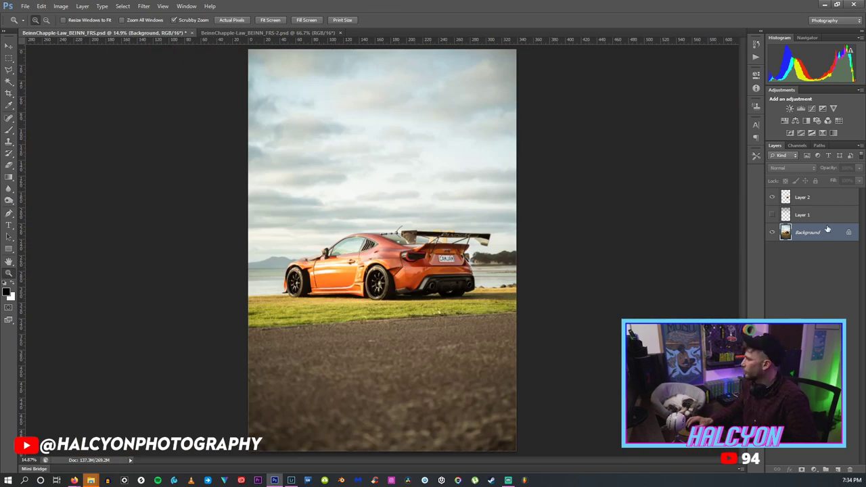
Draw a polygonal selection around a clean patch on the rear quarter panel.
{"action": "left_click_drag", "start_coordinate": [418, 277], "coordinate": [487, 250]}
{"action": "mouse_move", "coordinate": [510, 466]}
{"action": "left_mouse_down"}
{"action": "mouse_move", "coordinate": [565, 467]}
{"action": "mouse_move", "coordinate": [514, 467]}
{"action": "left_mouse_up"}
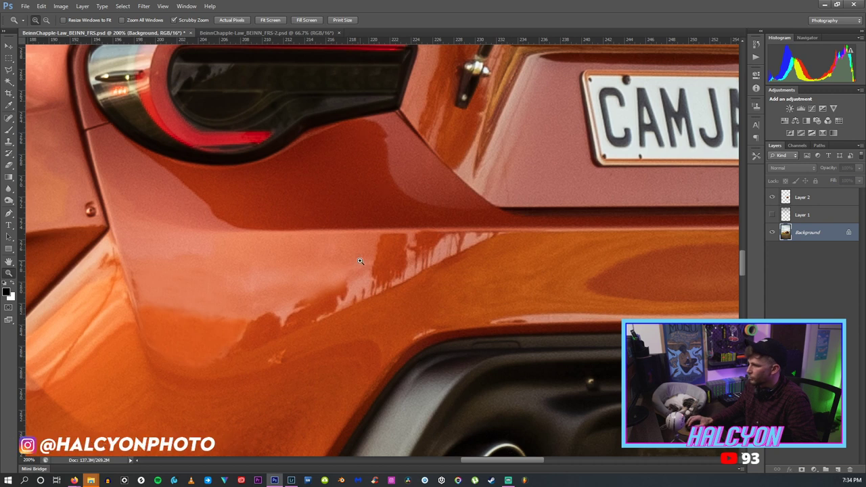
{"action": "left_click", "coordinate": [8, 72]}
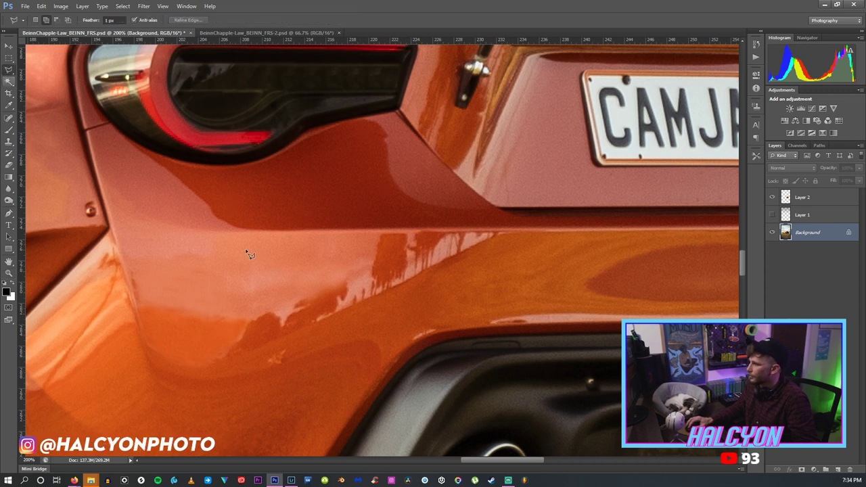
{"action": "left_click", "coordinate": [168, 231]}
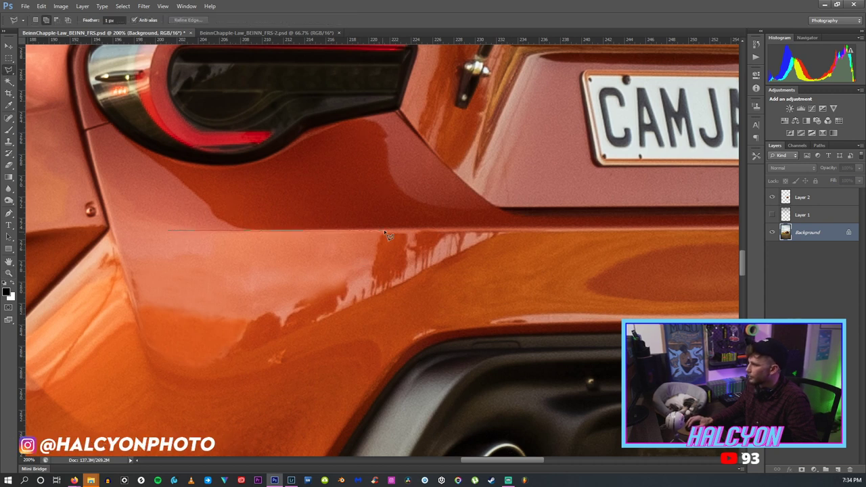
{"action": "left_click", "coordinate": [371, 276]}
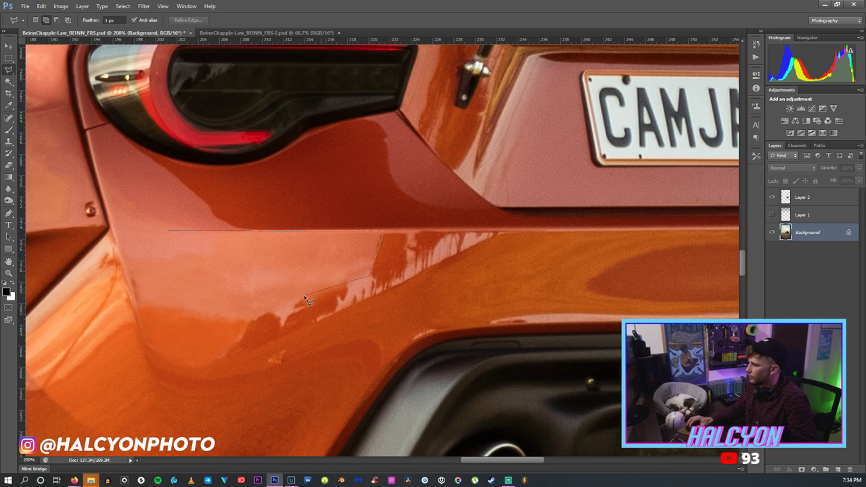
{"action": "left_click", "coordinate": [226, 313]}
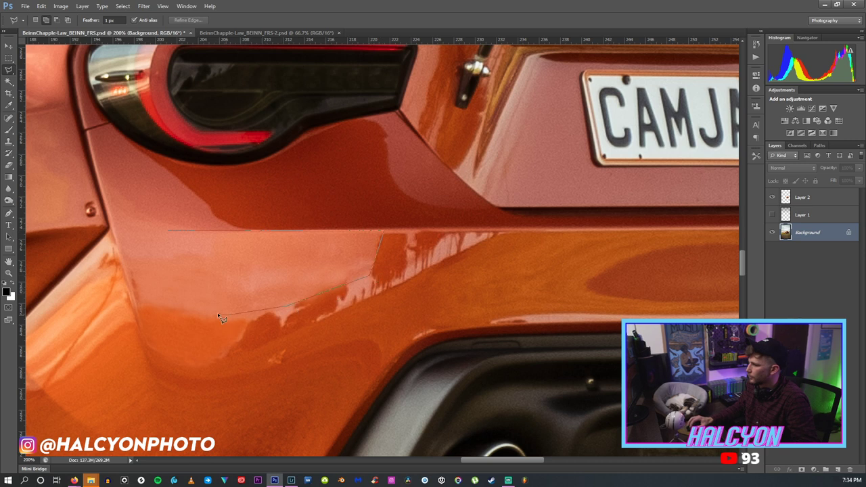
{"action": "double_click", "coordinate": [144, 251]}
Copy the selected patch from Layer 2 to a new layer and move it over the reflection.
{"action": "left_click", "coordinate": [802, 197]}
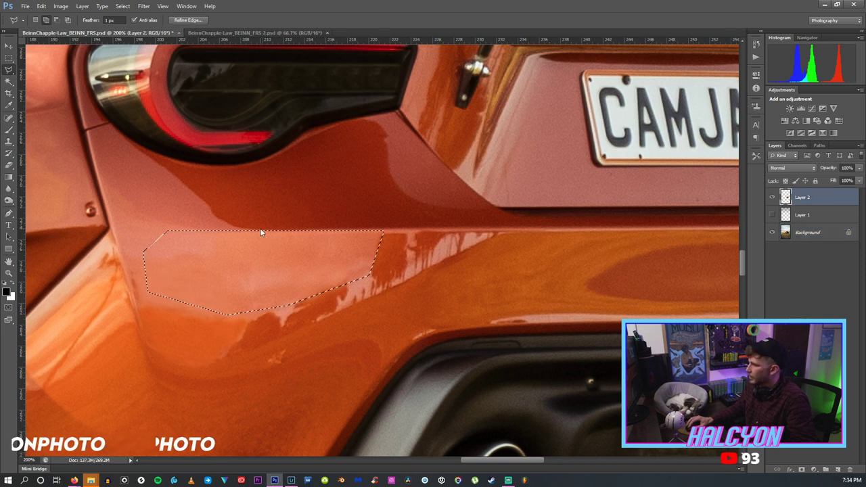
{"action": "right_click", "coordinate": [227, 229]}
{"action": "right_click", "coordinate": [230, 261]}
{"action": "key", "text": "s"}
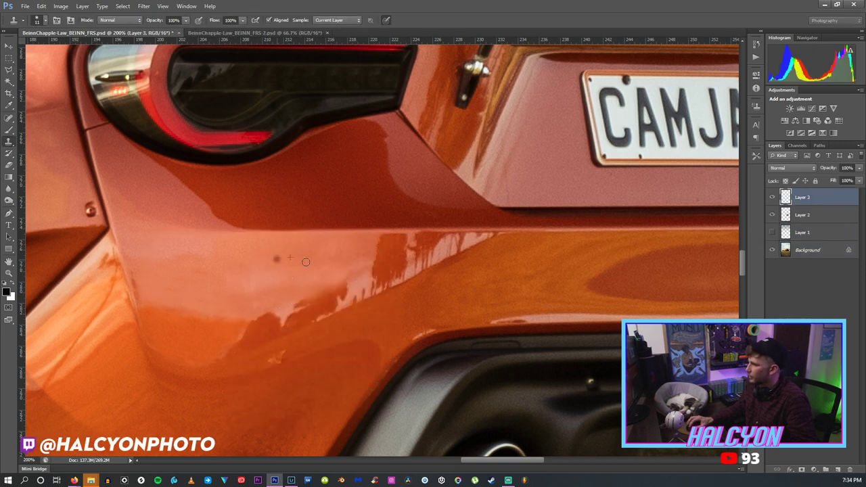
{"action": "key", "text": "ctrl+t"}
{"action": "left_click_drag", "start_coordinate": [305, 247], "coordinate": [408, 248]}
Apply the pending transform to the Layer 3 patch and hide Layer 3.
{"action": "left_click", "coordinate": [9, 45]}
{"action": "left_click", "coordinate": [402, 178]}
{"action": "left_click", "coordinate": [771, 197]}
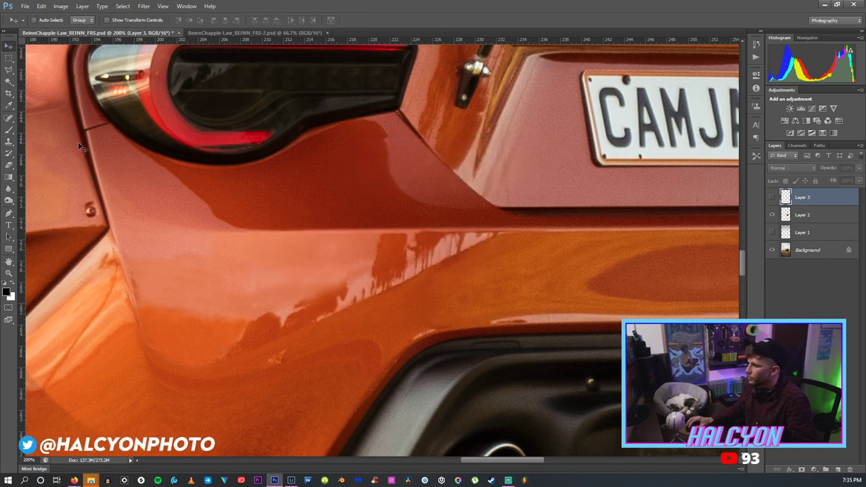
{"action": "left_click", "coordinate": [10, 70]}
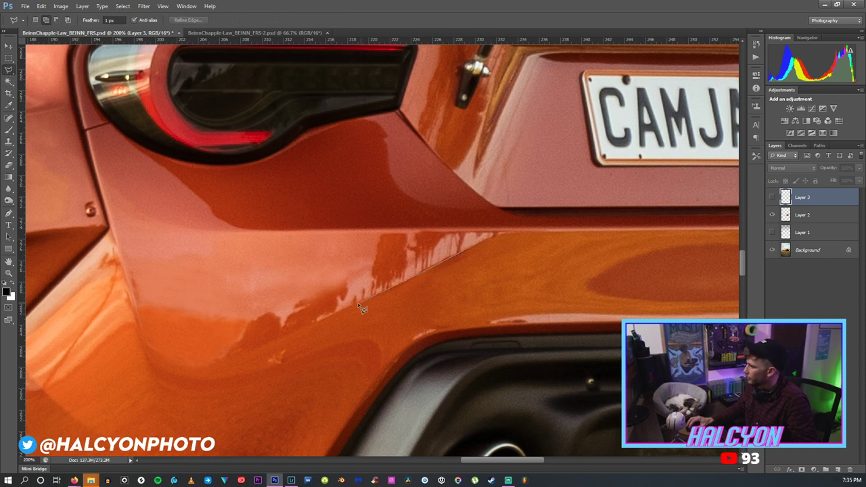
Finish outlining the blemished rear panel area and zoom to 200% to check it.
{"action": "left_click", "coordinate": [249, 400]}
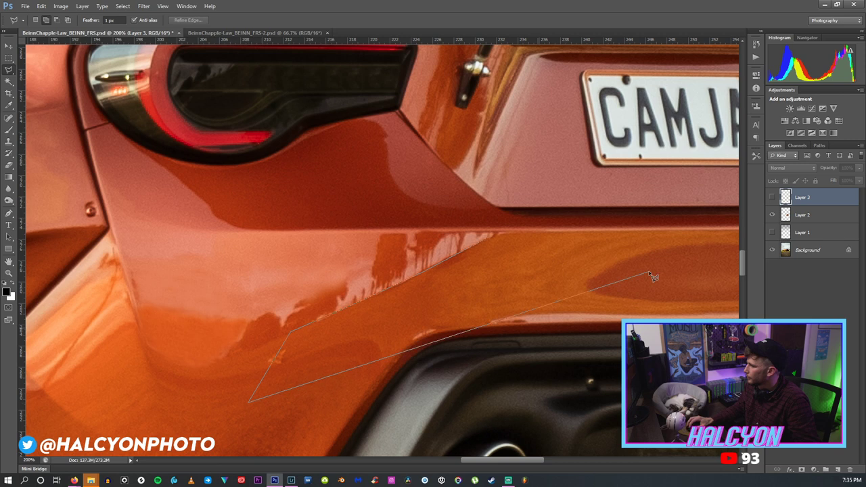
{"action": "left_click", "coordinate": [526, 233]}
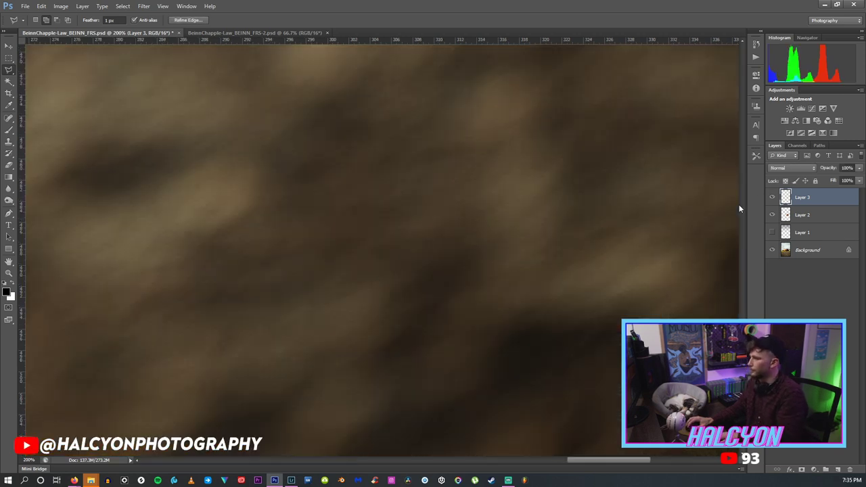
{"action": "key", "text": "z"}
{"action": "right_click", "coordinate": [397, 264]}
{"action": "left_click", "coordinate": [338, 244]}
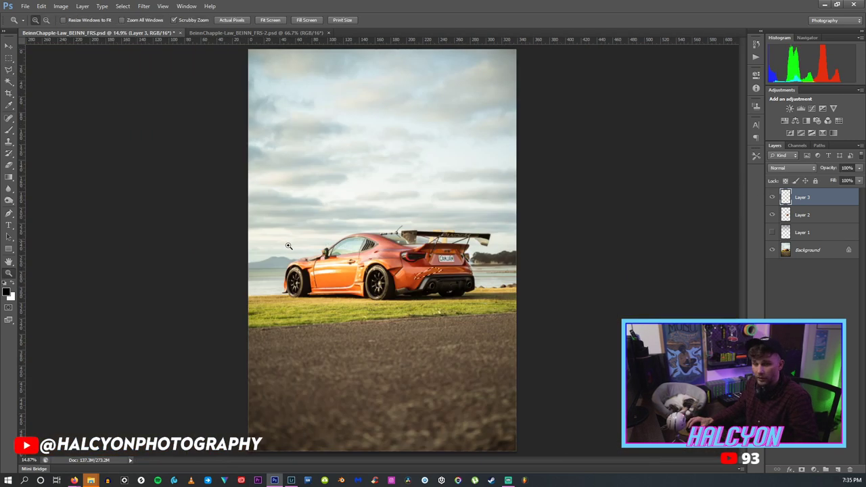
{"action": "left_click_drag", "start_coordinate": [410, 277], "coordinate": [436, 268]}
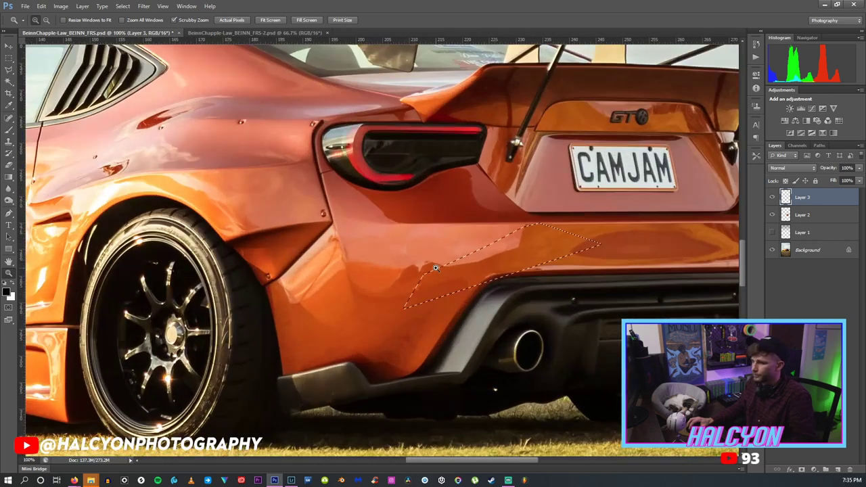
{"action": "left_click", "coordinate": [435, 268]}
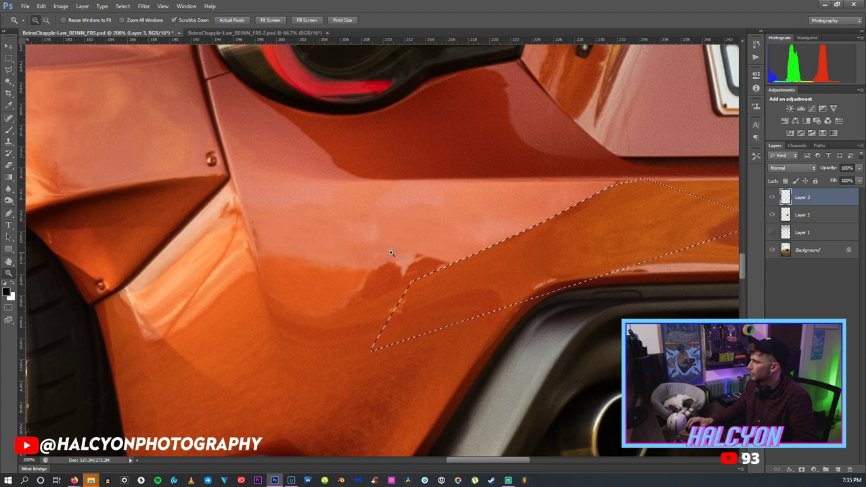
Deselect, then toggle Layer 3 off and on to compare the retouch.
{"action": "key", "text": "l"}
{"action": "right_click", "coordinate": [709, 153]}
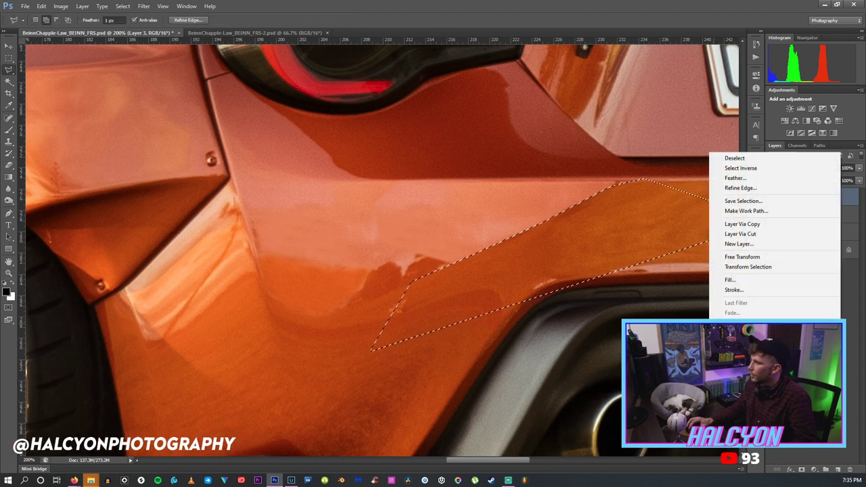
{"action": "left_click", "coordinate": [744, 158]}
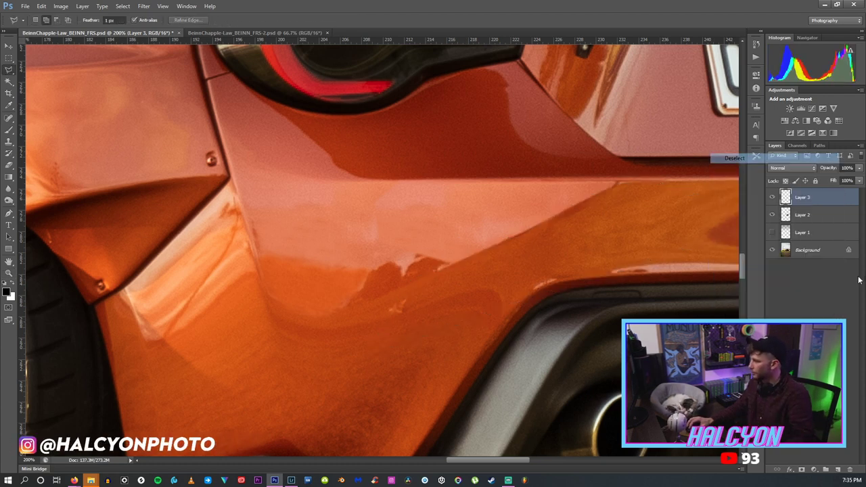
{"action": "left_click", "coordinate": [773, 197]}
{"action": "left_click", "coordinate": [773, 197]}
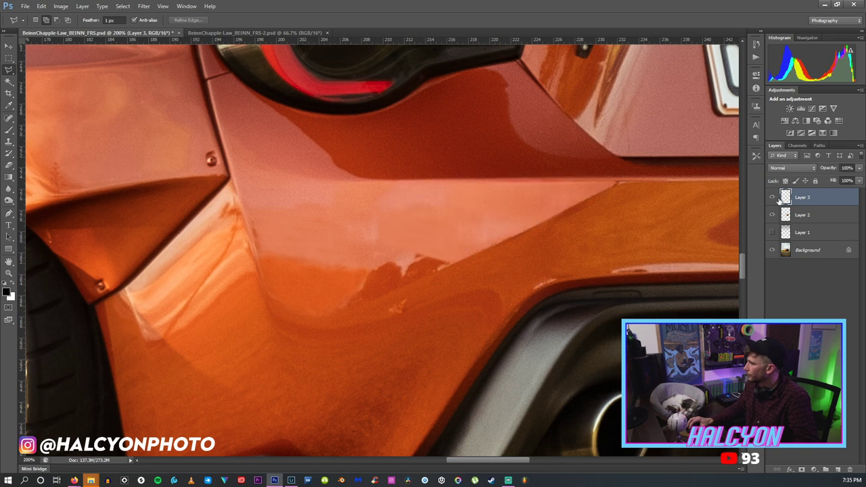
{"action": "left_click", "coordinate": [775, 197]}
{"action": "left_click", "coordinate": [775, 197]}
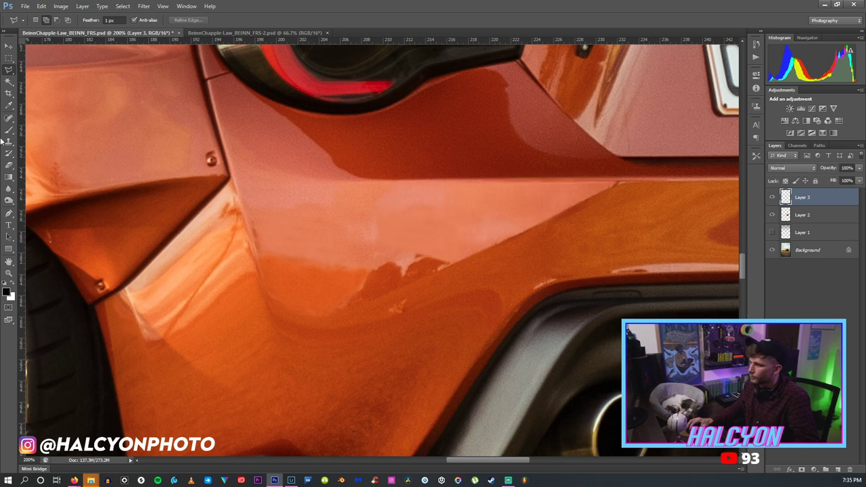
{"action": "left_click", "coordinate": [9, 165]}
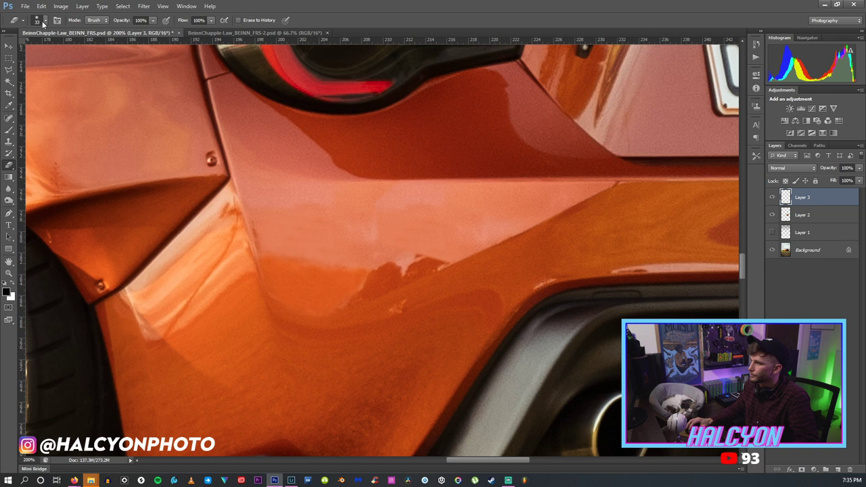
Set the Eraser brush size to 75 px.
{"action": "left_click", "coordinate": [42, 22]}
{"action": "left_click", "coordinate": [48, 48]}
{"action": "left_click", "coordinate": [372, 164]}
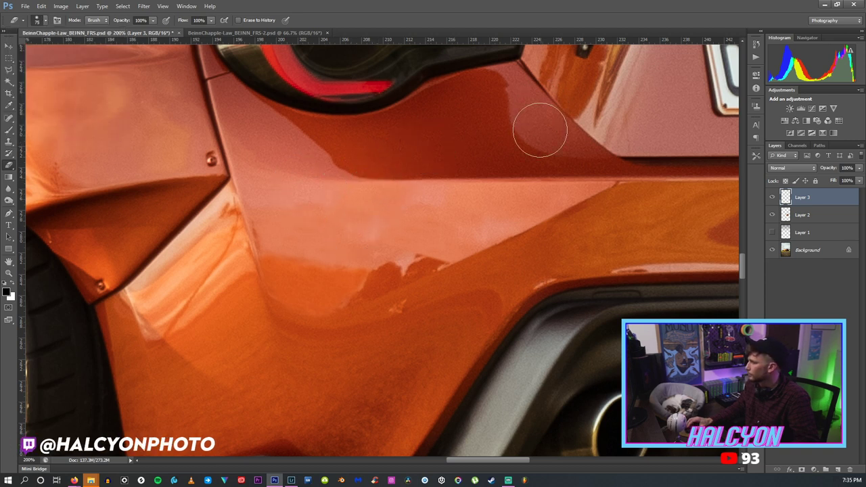
{"action": "left_click_drag", "start_coordinate": [500, 466], "coordinate": [503, 467]}
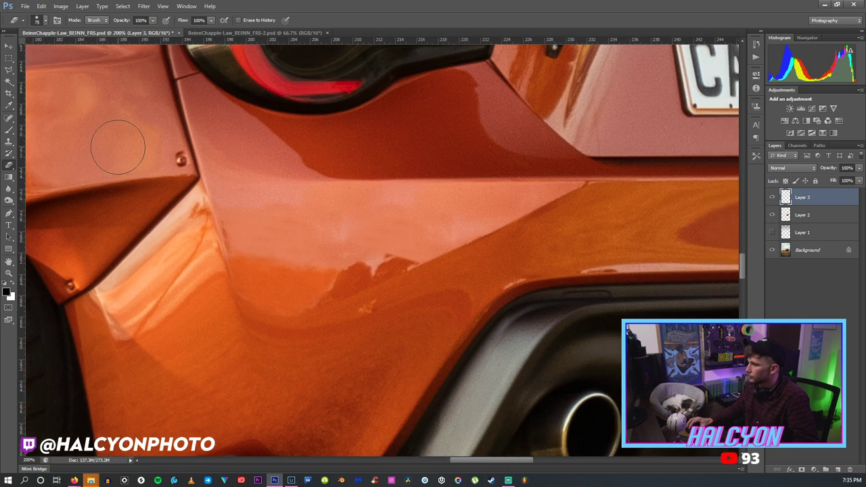
Switch to Clone Stamp at 56 px, sample the body panel, and undo the last stroke.
{"action": "left_click", "coordinate": [8, 141]}
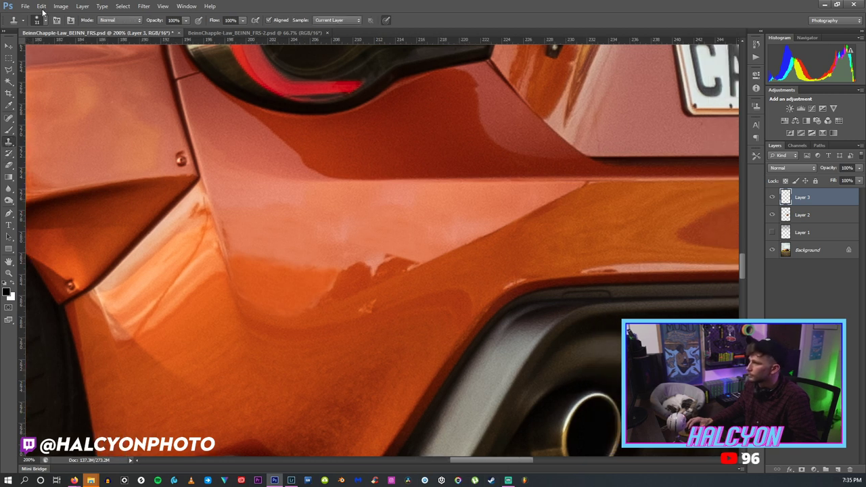
{"action": "left_click", "coordinate": [41, 6]}
{"action": "left_click", "coordinate": [37, 20]}
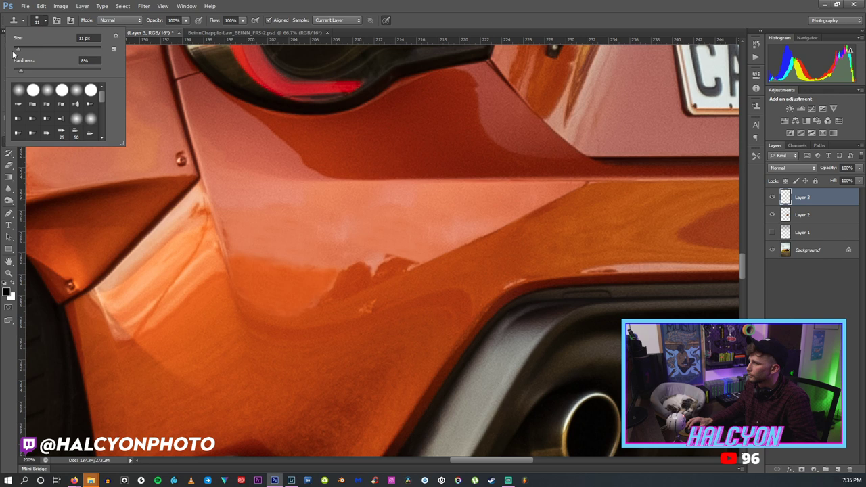
{"action": "left_click", "coordinate": [26, 50]}
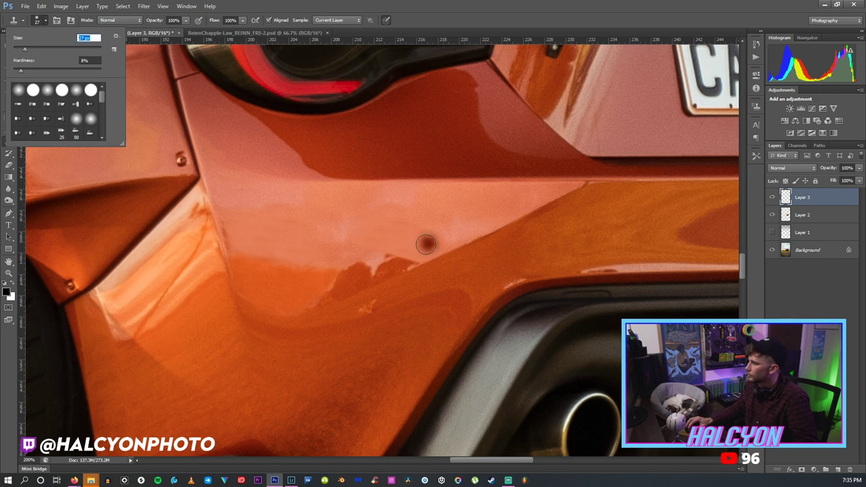
{"action": "left_click", "coordinate": [37, 47]}
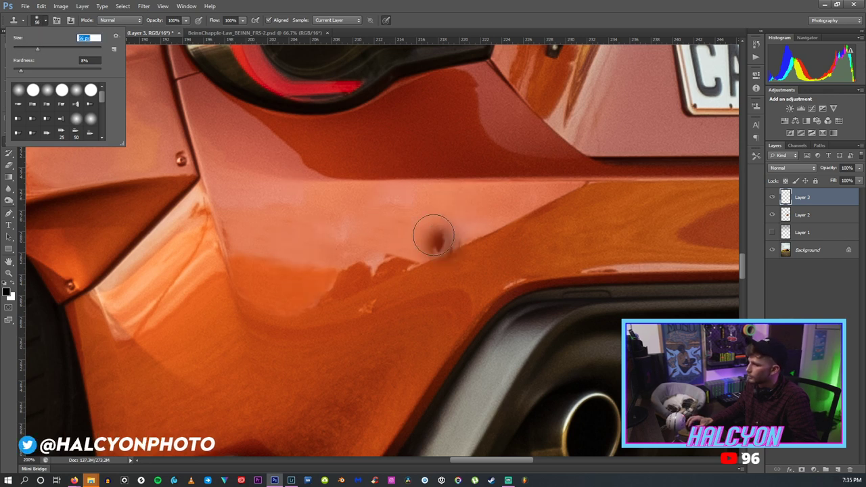
{"action": "left_click", "coordinate": [431, 244]}
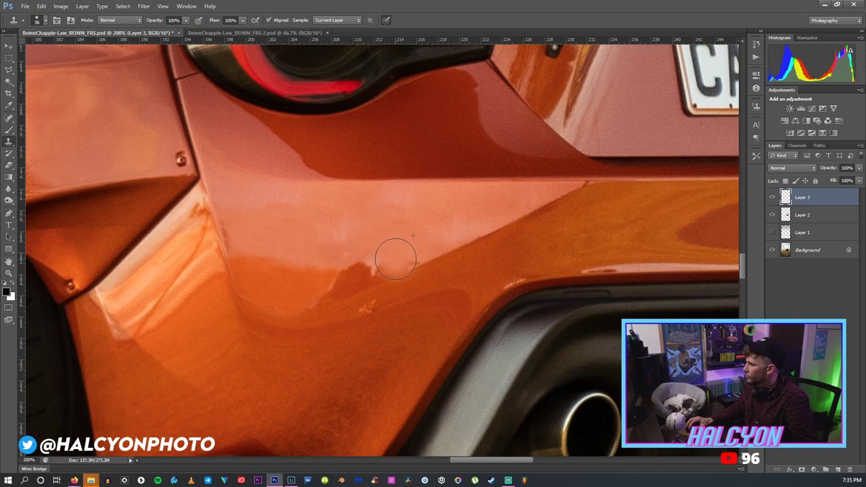
{"action": "left_click", "coordinate": [398, 241], "text": "alt"}
{"action": "key", "text": "ctrl+alt+z"}
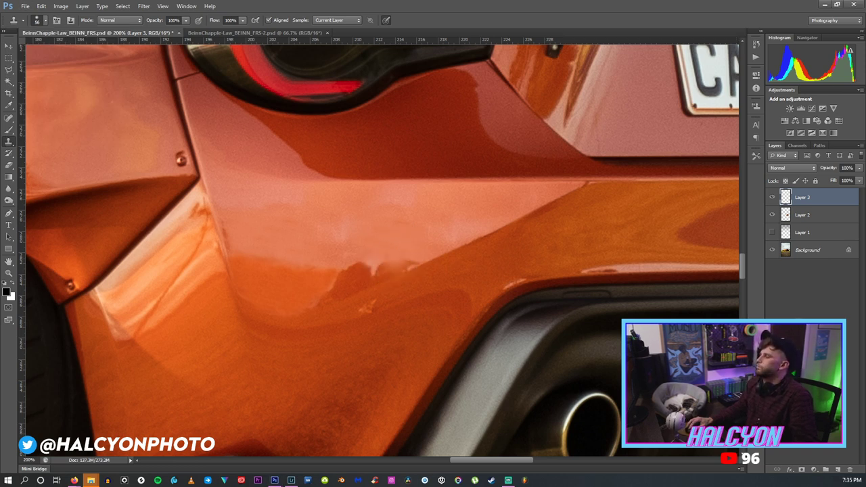
Zoom to 300% and stamp over the dark dent with a 37 px clone brush.
{"action": "key", "text": "z"}
{"action": "left_click", "coordinate": [379, 230]}
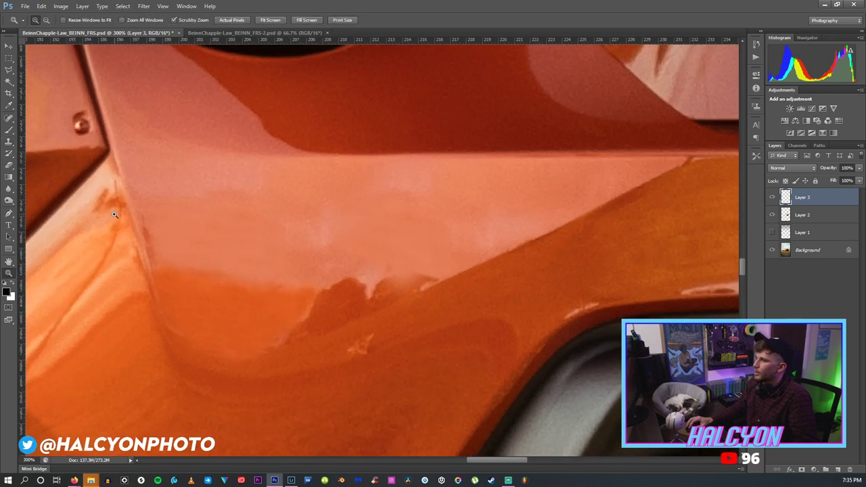
{"action": "left_click", "coordinate": [9, 140]}
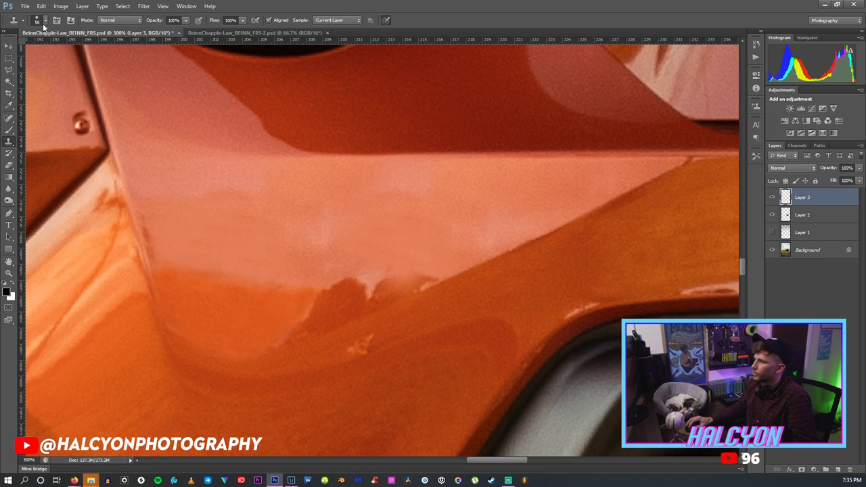
{"action": "left_click", "coordinate": [45, 21]}
{"action": "mouse_move", "coordinate": [37, 52]}
{"action": "left_mouse_down"}
{"action": "mouse_move", "coordinate": [43, 48]}
{"action": "mouse_move", "coordinate": [30, 50]}
{"action": "left_mouse_up"}
{"action": "left_click", "coordinate": [416, 245]}
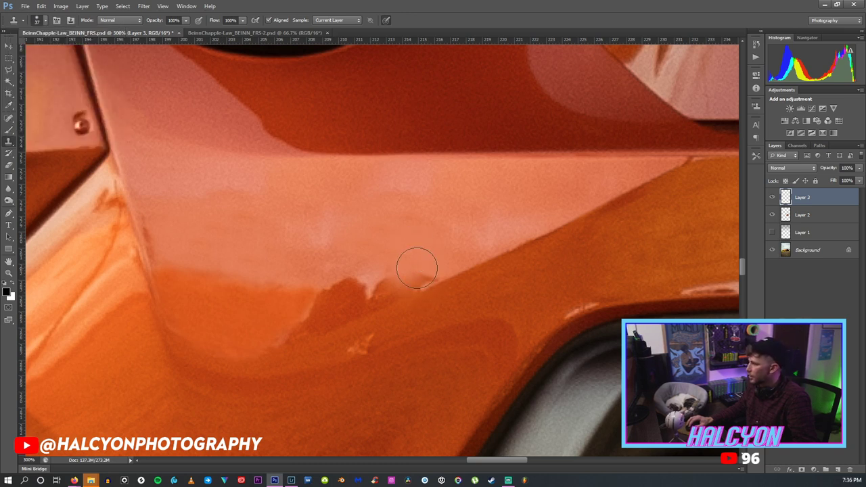
{"action": "mouse_move", "coordinate": [389, 275]}
{"action": "left_mouse_down"}
{"action": "mouse_move", "coordinate": [361, 286]}
{"action": "mouse_move", "coordinate": [367, 270]}
{"action": "left_mouse_up"}
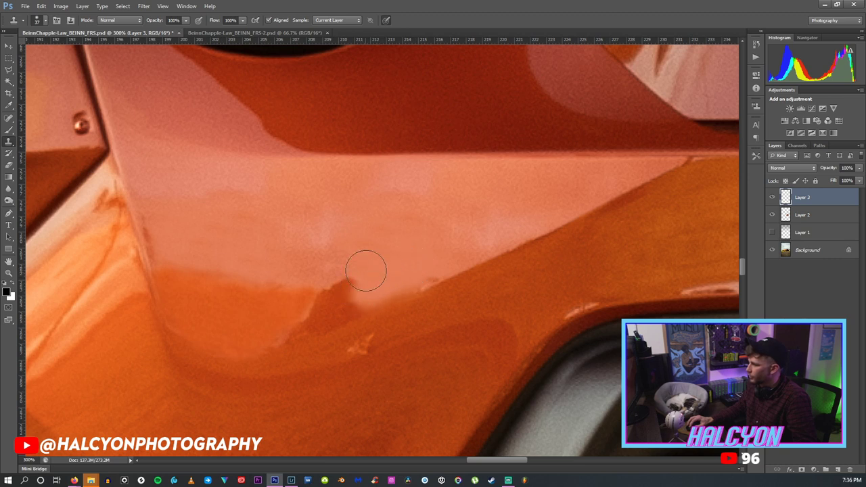
{"action": "left_click_drag", "start_coordinate": [295, 305], "coordinate": [325, 305]}
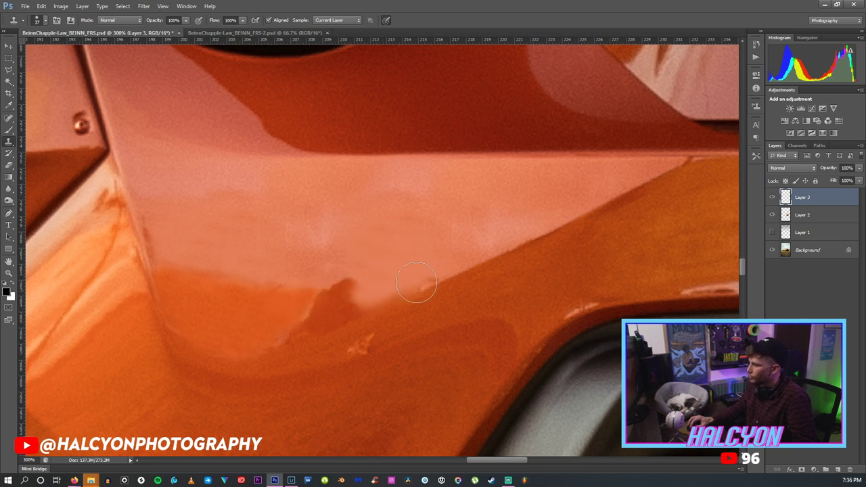
{"action": "right_click", "coordinate": [810, 198]}
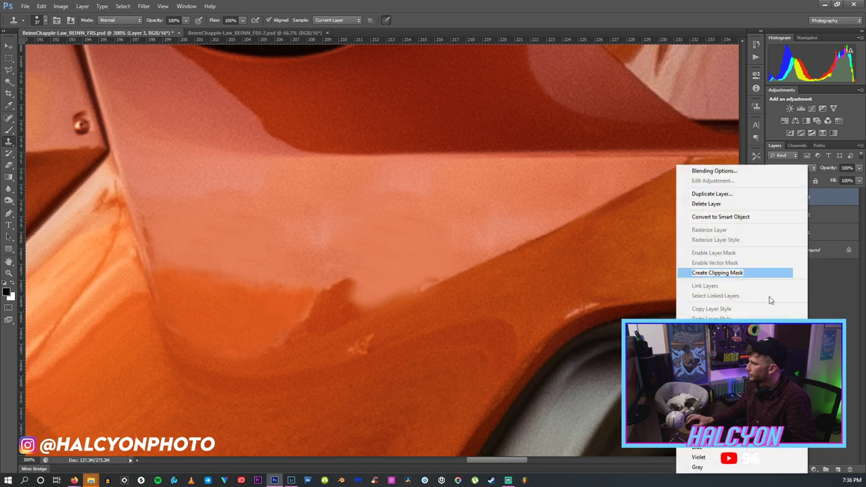
Delete Layer 3 and stamp sampled orange paint over the dark dent.
{"action": "left_click", "coordinate": [703, 205]}
{"action": "mouse_move", "coordinate": [369, 253]}
{"action": "left_mouse_down"}
{"action": "mouse_move", "coordinate": [338, 291]}
{"action": "mouse_move", "coordinate": [340, 282]}
{"action": "left_mouse_up"}
{"action": "left_click", "coordinate": [238, 327], "text": "alt"}
{"action": "left_click_drag", "start_coordinate": [352, 315], "coordinate": [340, 309]}
Set the clone brush to 29 px at 29% opacity and blend the dent's pale edge.
{"action": "left_click", "coordinate": [42, 22]}
{"action": "left_click", "coordinate": [28, 48]}
{"action": "left_click_drag", "start_coordinate": [185, 20], "coordinate": [153, 30]}
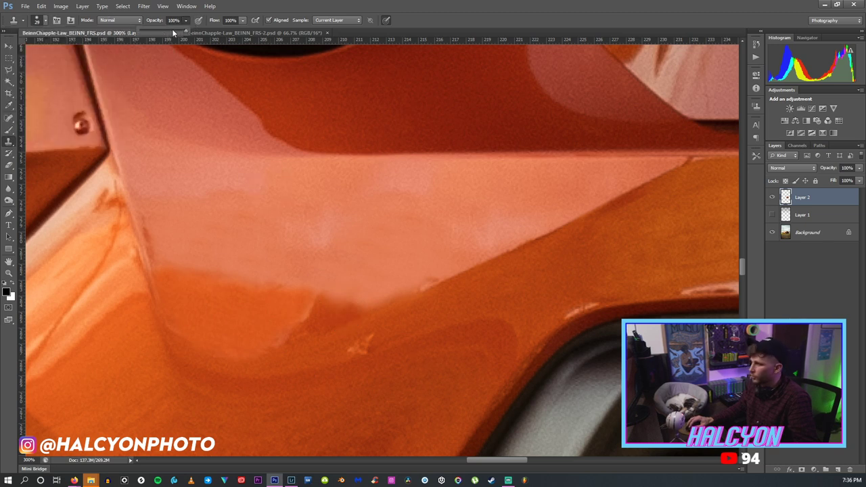
{"action": "mouse_move", "coordinate": [284, 308]}
{"action": "left_mouse_down"}
{"action": "mouse_move", "coordinate": [338, 299]}
{"action": "mouse_move", "coordinate": [330, 309]}
{"action": "left_mouse_up"}
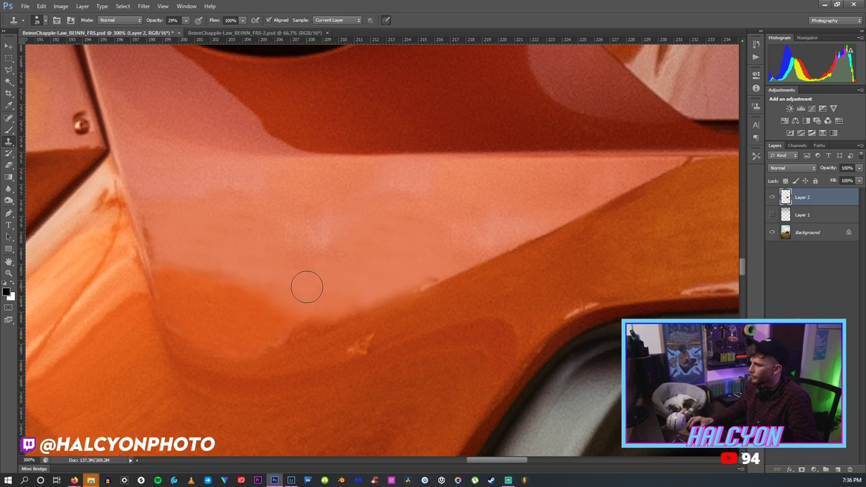
Fit the photo, zoom into the rear quarter panel, and review the clone brush settings.
{"action": "key", "text": "z"}
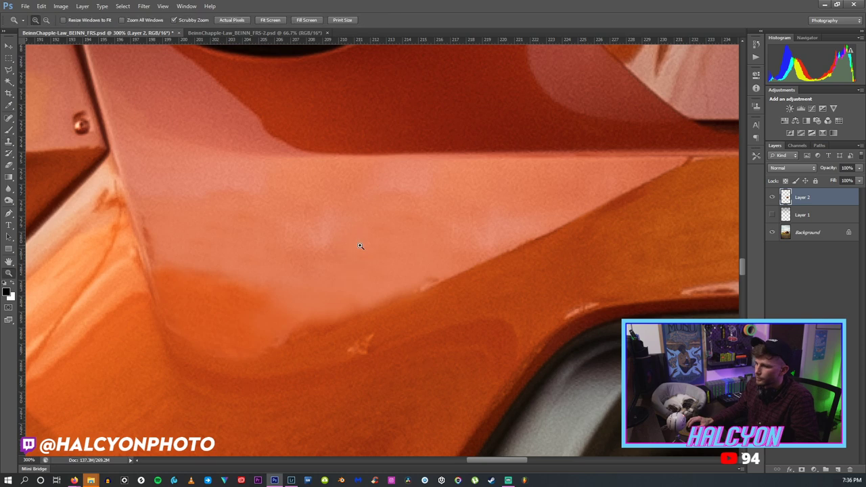
{"action": "key", "text": "ctrl+0"}
{"action": "left_click_drag", "start_coordinate": [421, 284], "coordinate": [455, 183]}
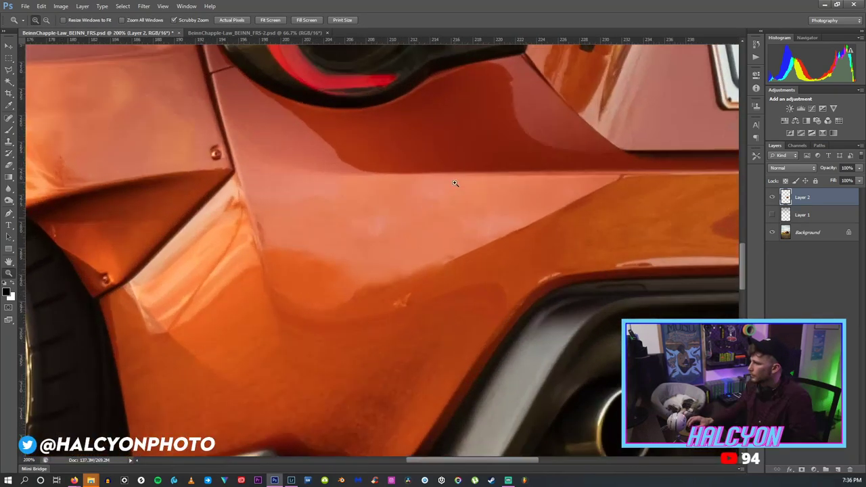
{"action": "key", "text": "s"}
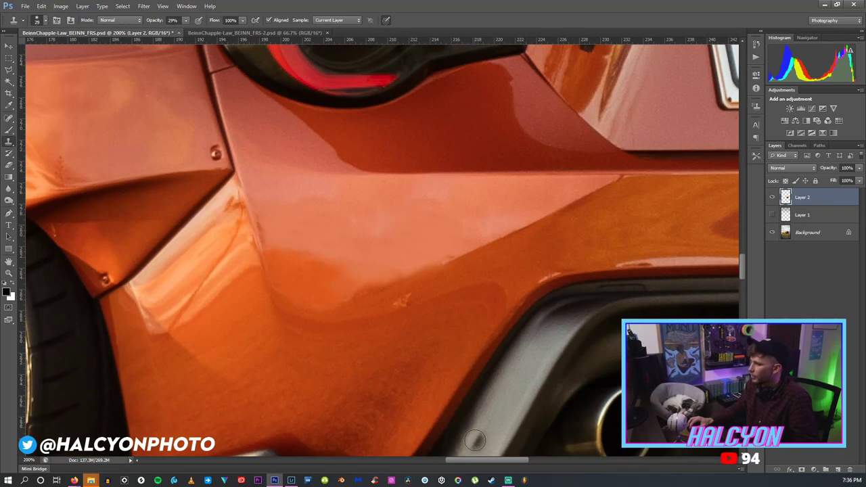
{"action": "left_click_drag", "start_coordinate": [479, 460], "coordinate": [448, 460]}
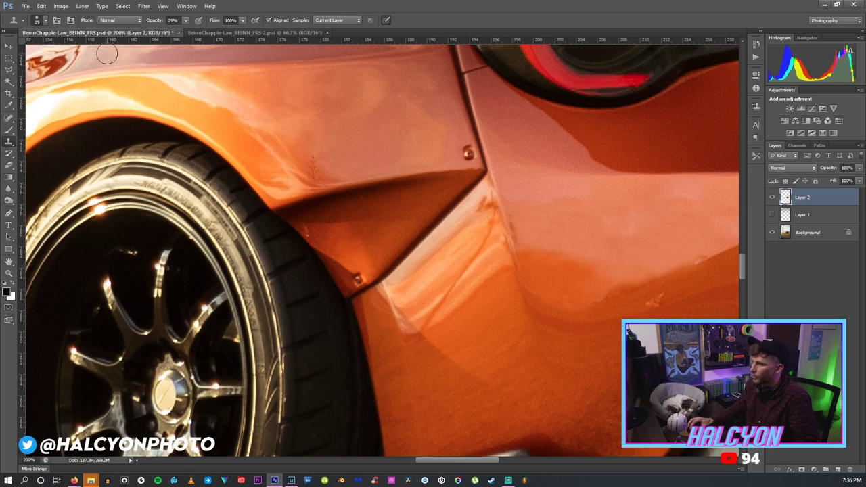
{"action": "left_click", "coordinate": [39, 19]}
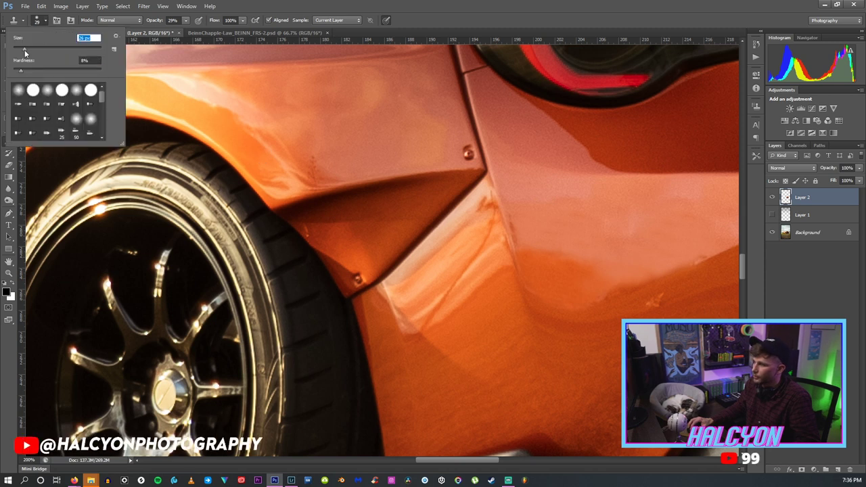
{"action": "left_click", "coordinate": [299, 147]}
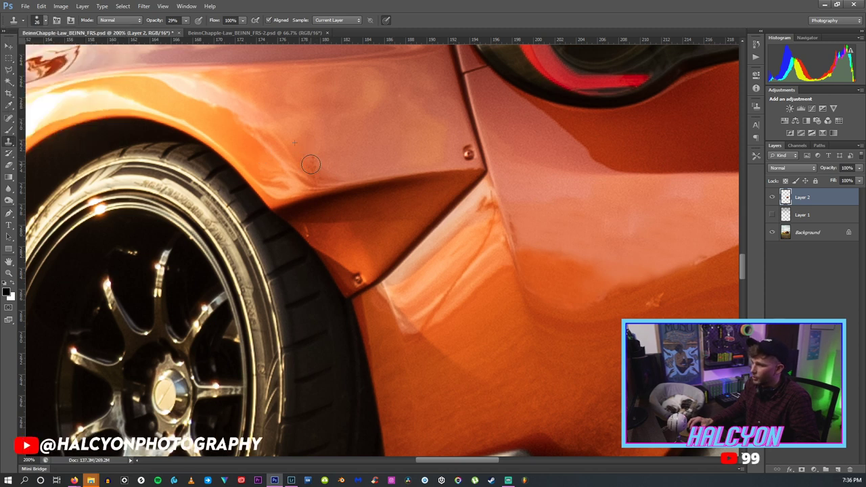
Make the Background layer active and zoom out to review the whole photo.
{"action": "left_click", "coordinate": [801, 233]}
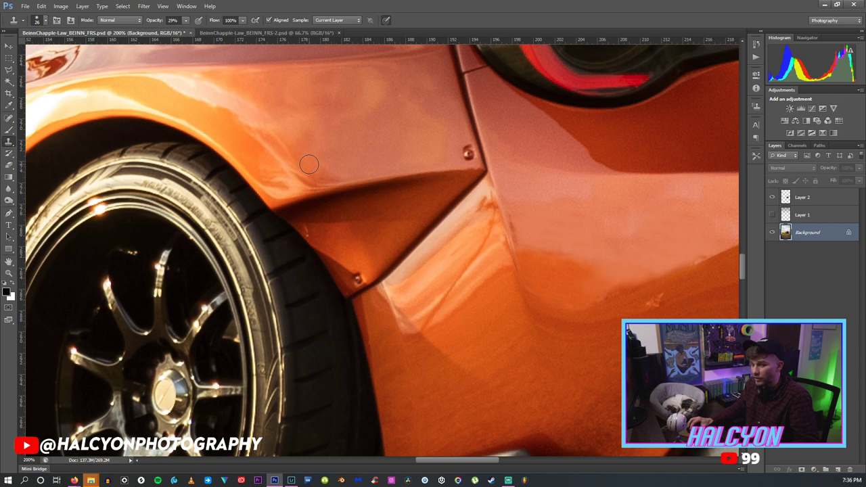
{"action": "key", "text": "z"}
{"action": "left_click", "coordinate": [377, 156], "text": "alt"}
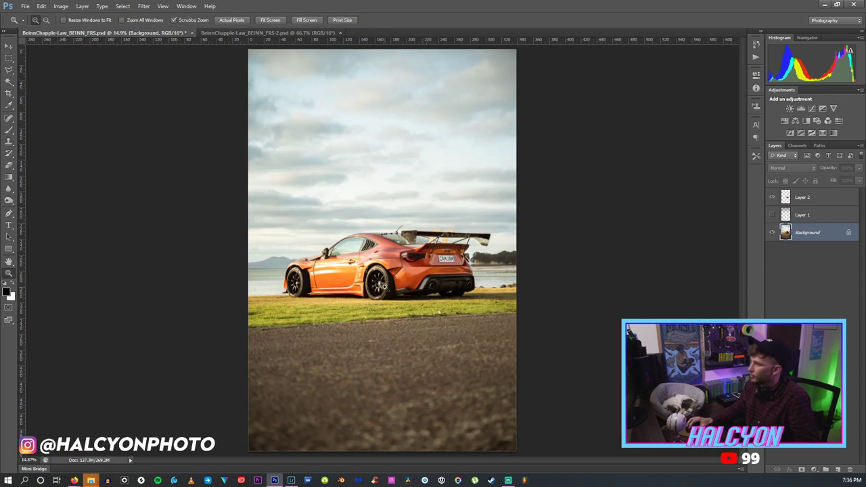
{"action": "left_click", "coordinate": [376, 265]}
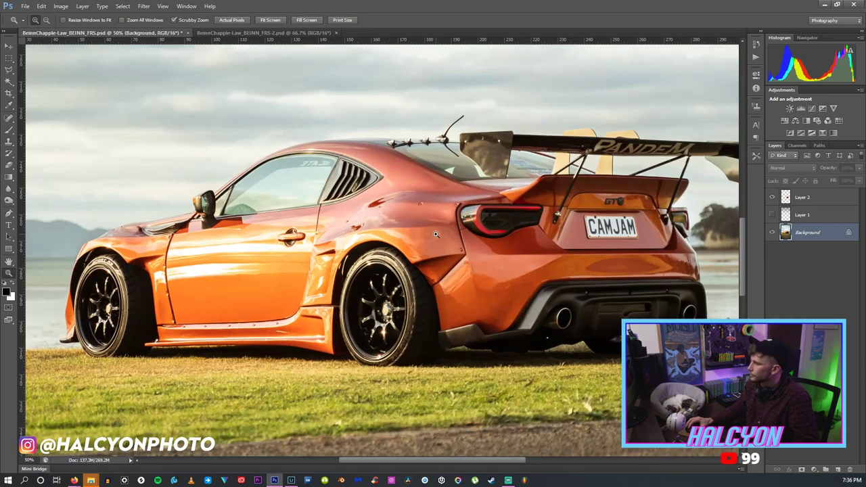
{"action": "left_click_drag", "start_coordinate": [444, 242], "coordinate": [434, 287]}
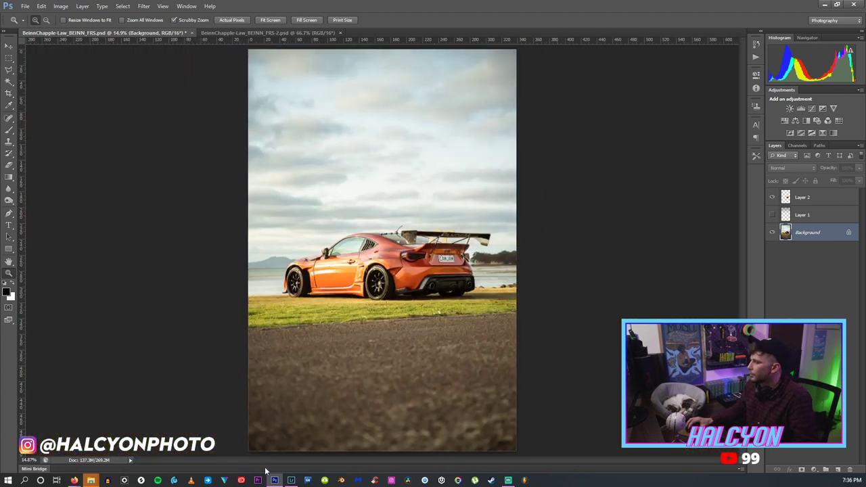
Reset the photo's exposure to 0.00 in Lightroom and return to Photoshop.
{"action": "left_click", "coordinate": [290, 480]}
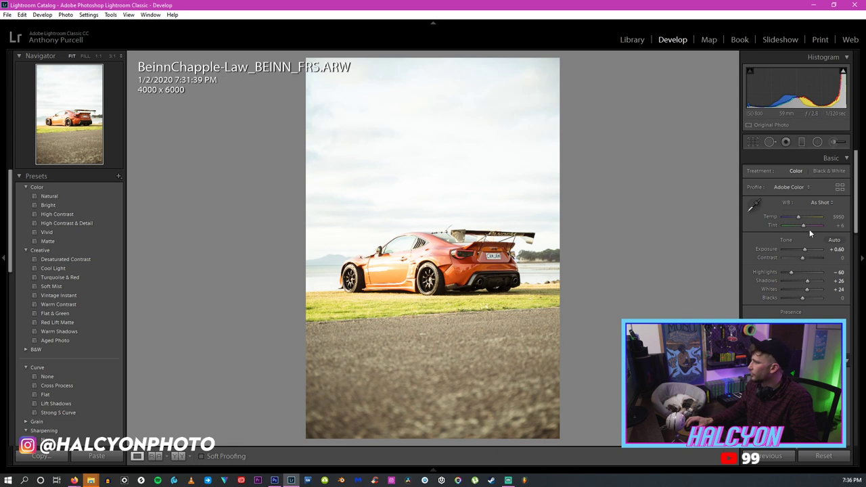
{"action": "double_click", "coordinate": [804, 249]}
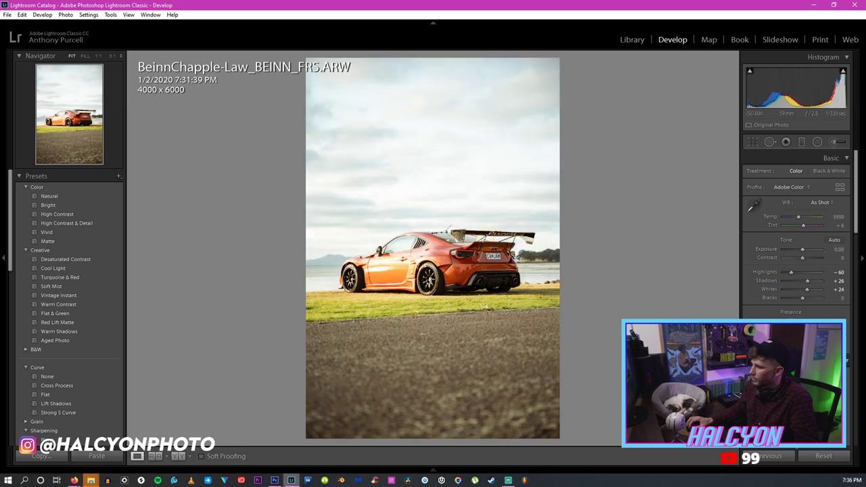
{"action": "left_click", "coordinate": [275, 480]}
{"action": "left_click", "coordinate": [60, 6]}
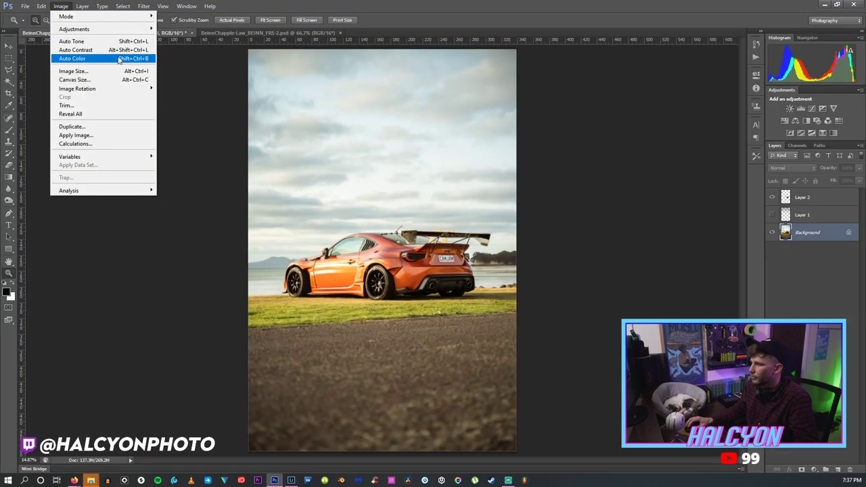
{"action": "left_click", "coordinate": [144, 6]}
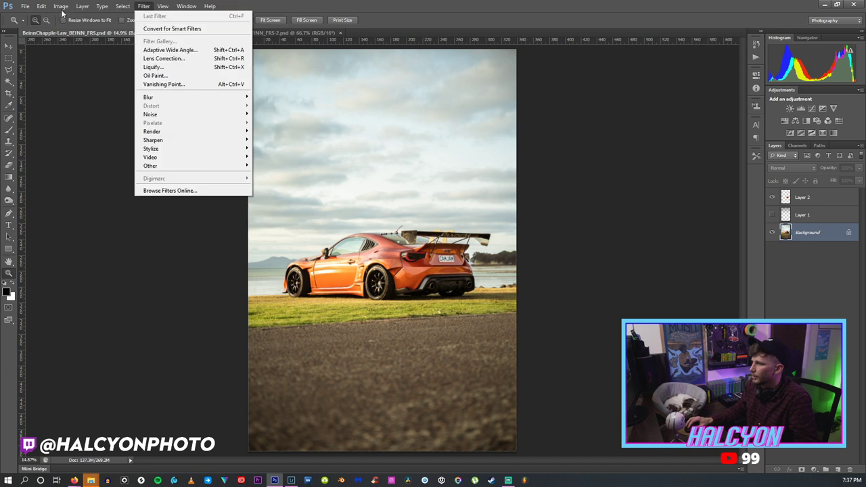
{"action": "mouse_move", "coordinate": [61, 6]}
{"action": "mouse_move", "coordinate": [95, 29]}
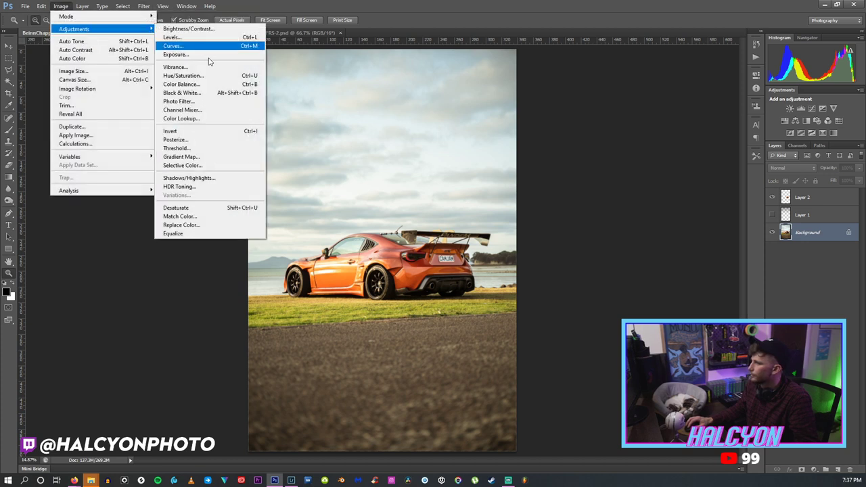
{"action": "left_click", "coordinate": [219, 84]}
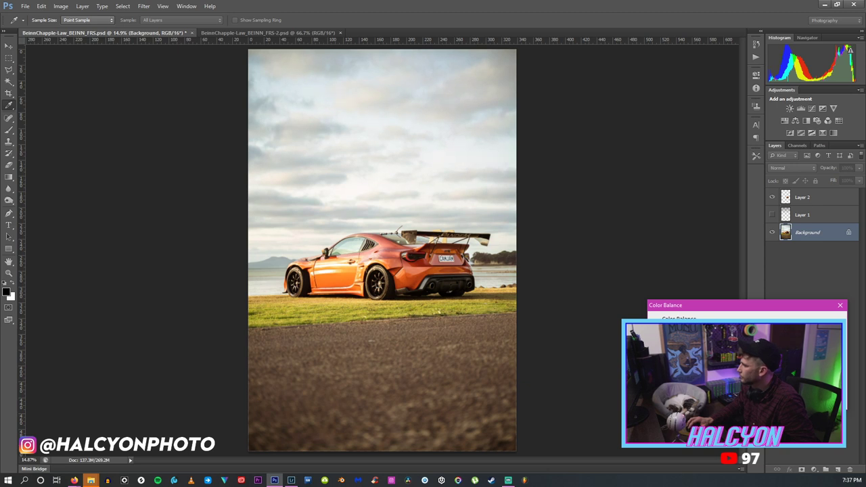
{"action": "key", "text": "Escape"}
{"action": "key", "text": "z"}
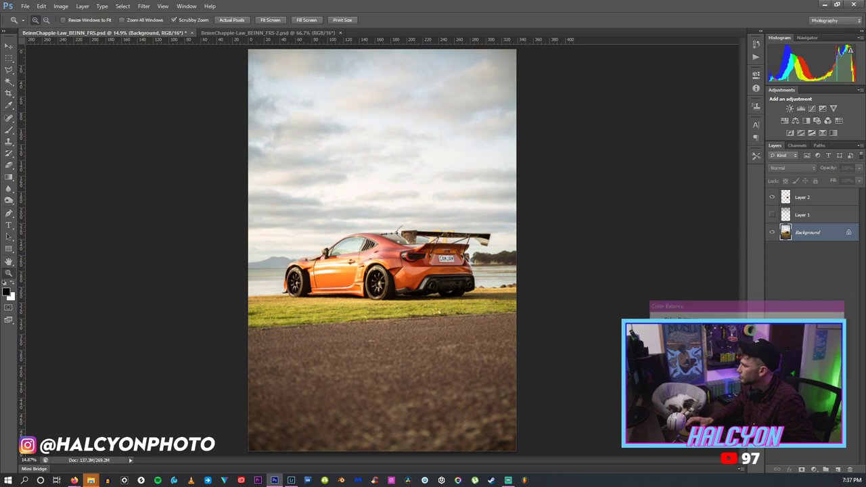
{"action": "left_click", "coordinate": [341, 310]}
{"action": "left_click", "coordinate": [342, 310]}
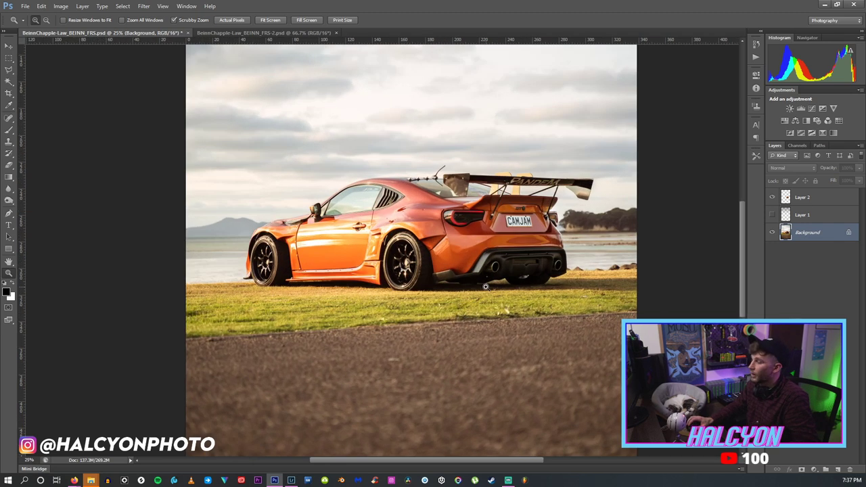
Set the Lasso feather to 2 px and trace around the grass strip beneath the car.
{"action": "left_click", "coordinate": [8, 70]}
{"action": "key", "text": "Return"}
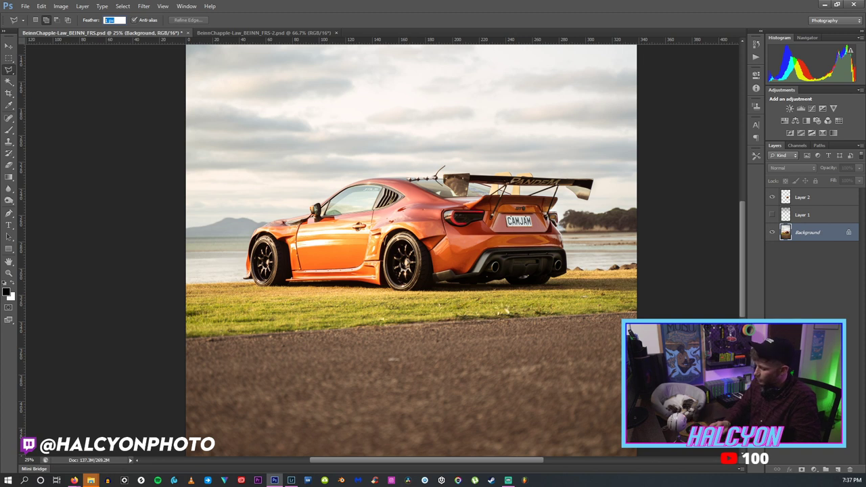
{"action": "type", "text": "2"}
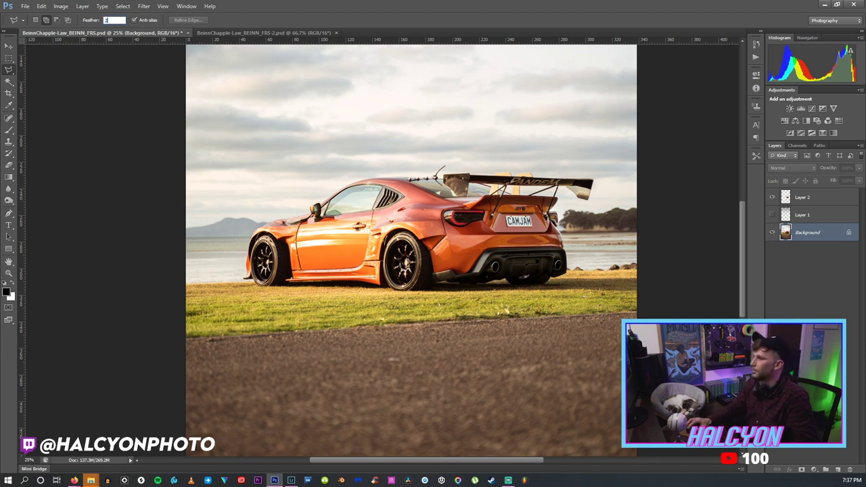
{"action": "left_click", "coordinate": [189, 290]}
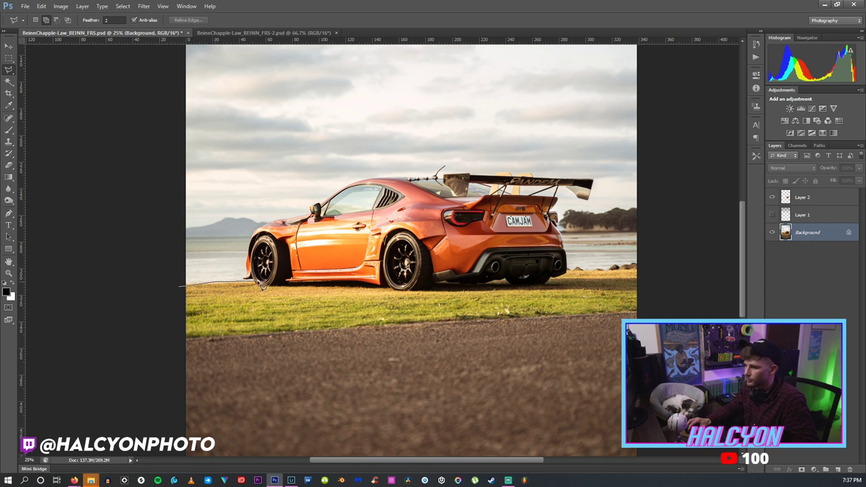
{"action": "mouse_move", "coordinate": [263, 287]}
{"action": "left_mouse_down"}
{"action": "mouse_move", "coordinate": [249, 287]}
{"action": "mouse_move", "coordinate": [362, 286]}
{"action": "left_mouse_up"}
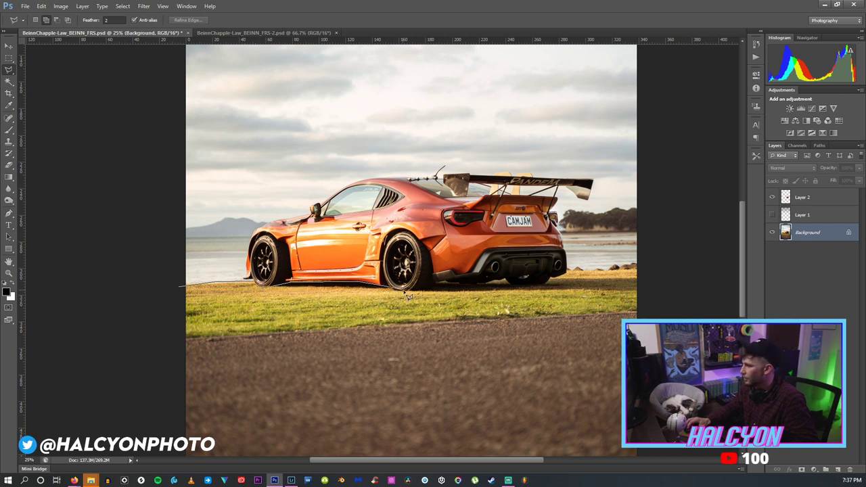
{"action": "mouse_move", "coordinate": [456, 289]}
{"action": "left_mouse_down"}
{"action": "mouse_move", "coordinate": [538, 286]}
{"action": "mouse_move", "coordinate": [573, 273]}
{"action": "mouse_move", "coordinate": [661, 275]}
{"action": "left_mouse_up"}
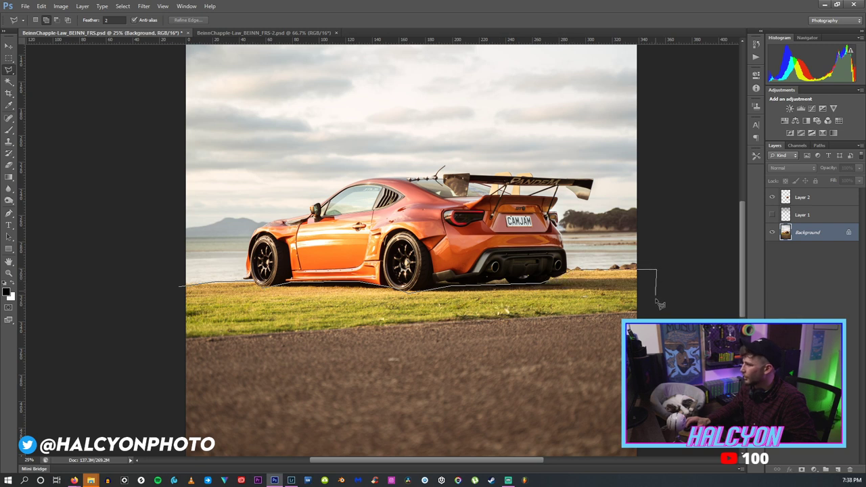
{"action": "mouse_move", "coordinate": [644, 315]}
{"action": "left_mouse_down"}
{"action": "mouse_move", "coordinate": [320, 355]}
{"action": "mouse_move", "coordinate": [45, 363]}
{"action": "mouse_move", "coordinate": [85, 343]}
{"action": "left_mouse_up"}
{"action": "left_click", "coordinate": [60, 6]}
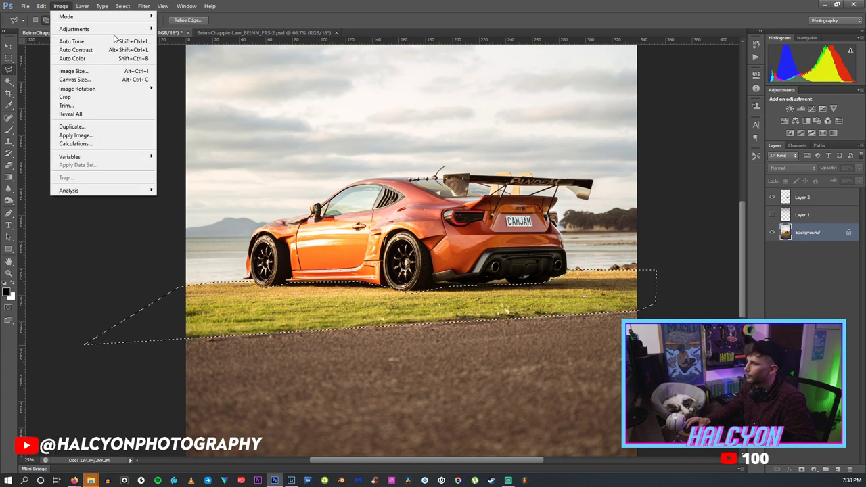
Apply Hue +1 to the grass strip via Hue/Saturation, then deselect and reselect the Lasso.
{"action": "mouse_move", "coordinate": [121, 29]}
{"action": "left_click", "coordinate": [182, 75]}
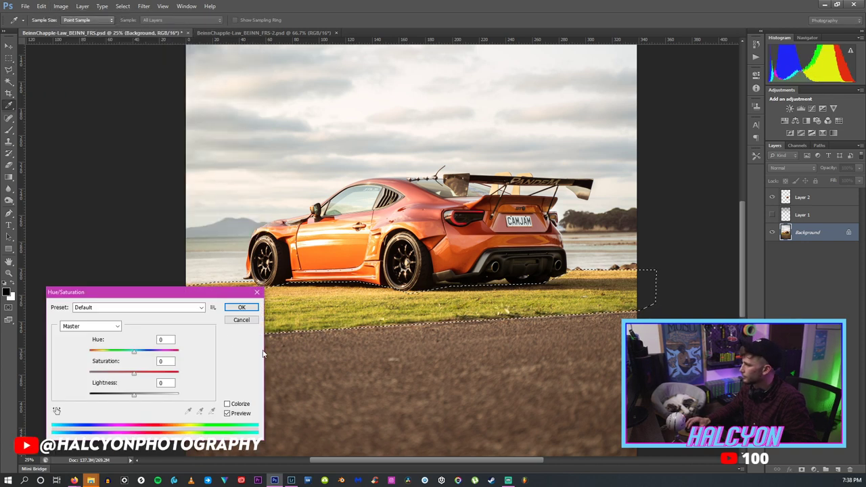
{"action": "left_click_drag", "start_coordinate": [175, 291], "coordinate": [102, 212]}
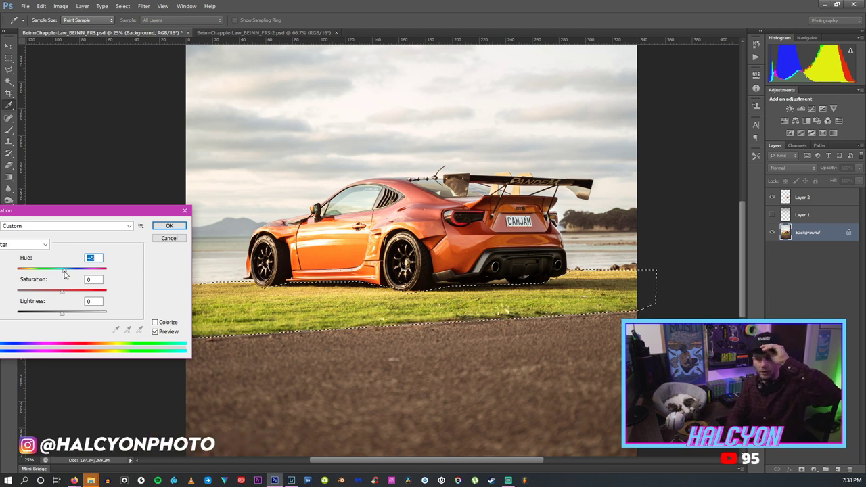
{"action": "type", "text": "1"}
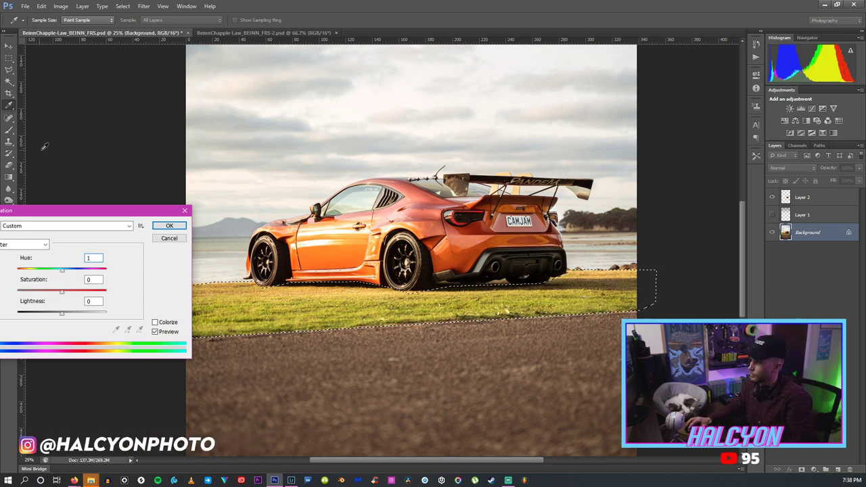
{"action": "key", "text": "Return"}
{"action": "key", "text": "l"}
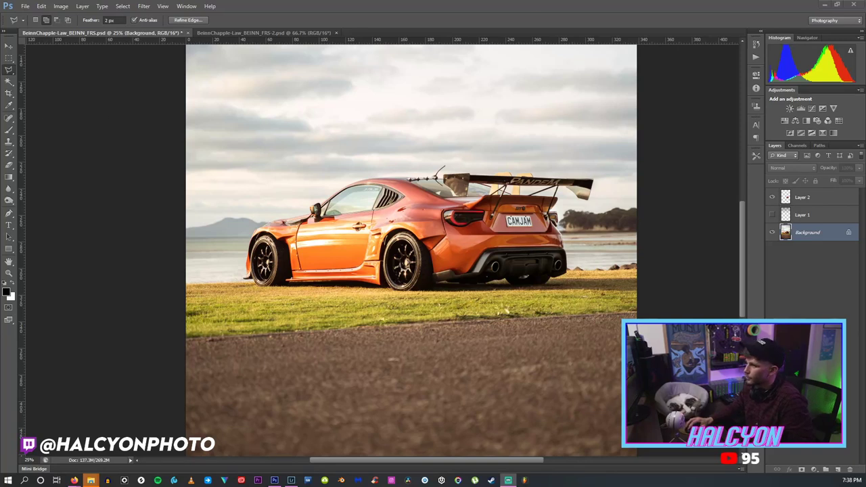
{"action": "left_click", "coordinate": [8, 70]}
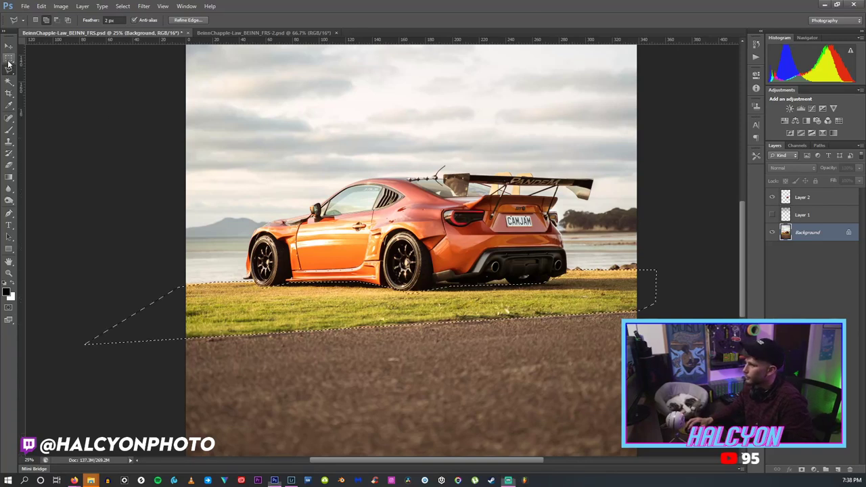
Reopen Hue/Saturation on the grass selection and shift the Yellows hue to +5.
{"action": "left_click", "coordinate": [60, 7]}
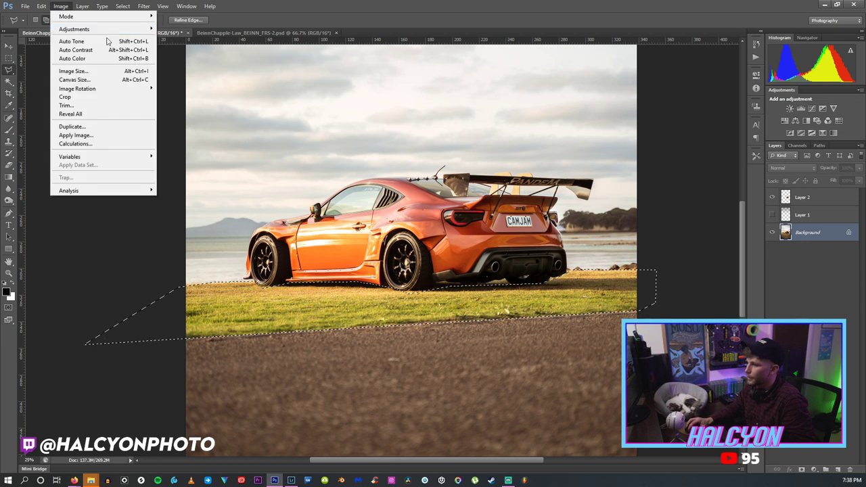
{"action": "mouse_move", "coordinate": [123, 30]}
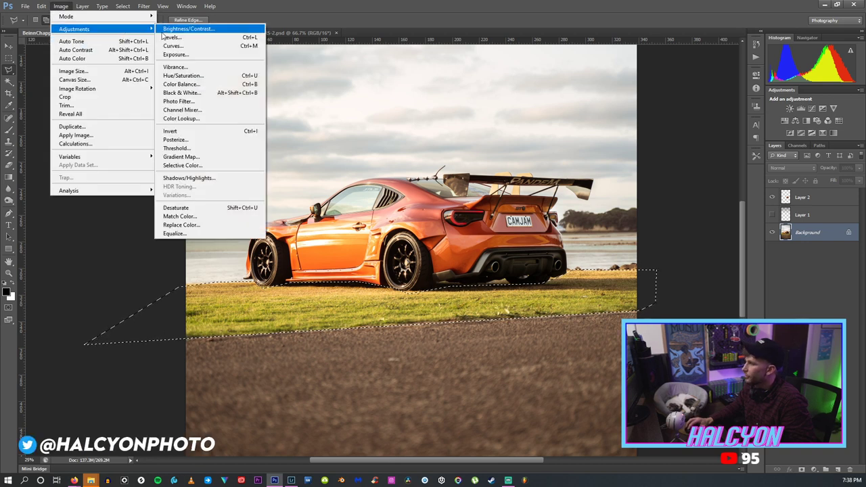
{"action": "left_click", "coordinate": [194, 76]}
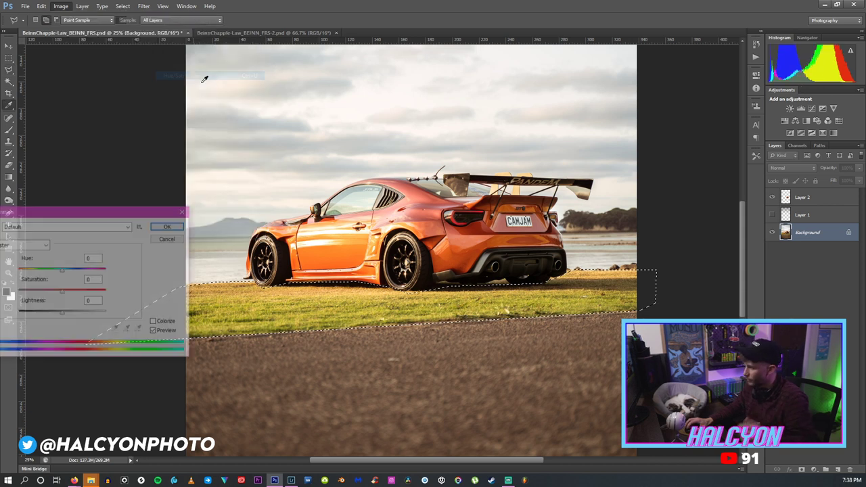
{"action": "left_click_drag", "start_coordinate": [131, 214], "coordinate": [204, 252]}
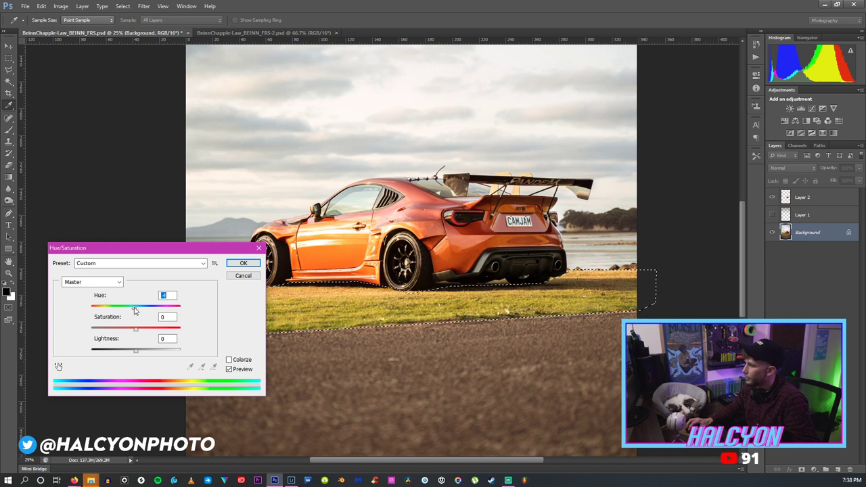
{"action": "left_click_drag", "start_coordinate": [136, 311], "coordinate": [134, 311]}
{"action": "left_click", "coordinate": [92, 282]}
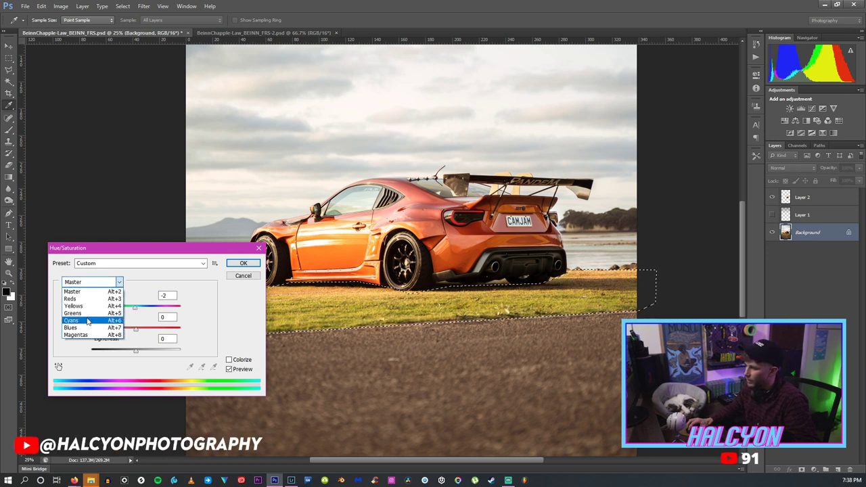
{"action": "left_click", "coordinate": [92, 307]}
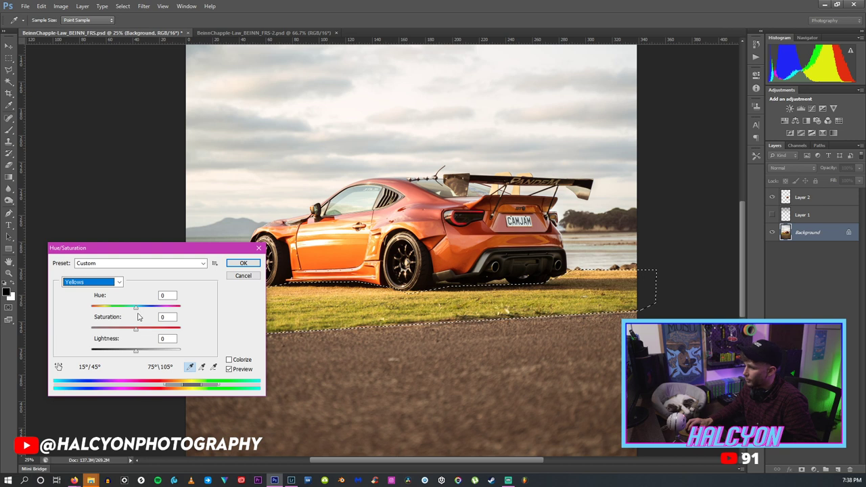
{"action": "left_click_drag", "start_coordinate": [138, 310], "coordinate": [139, 309]}
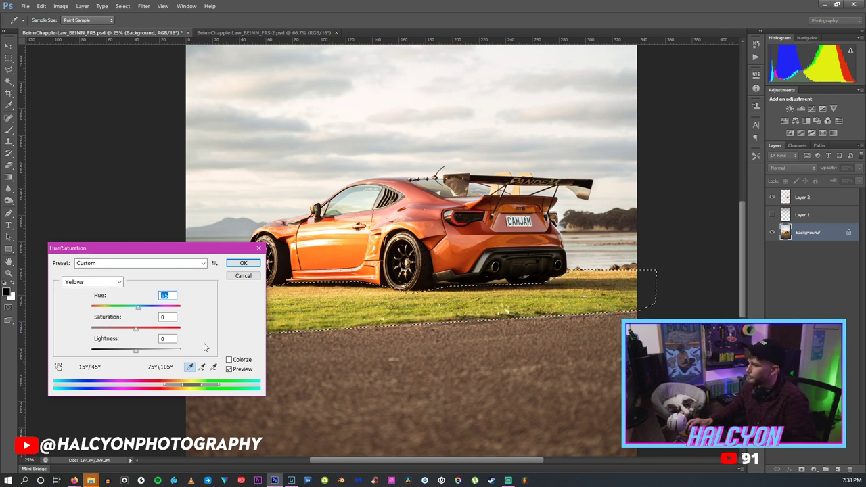
Move the dialog off the grass, settle the Yellows hue at +2 and apply.
{"action": "left_click_drag", "start_coordinate": [199, 249], "coordinate": [184, 244]}
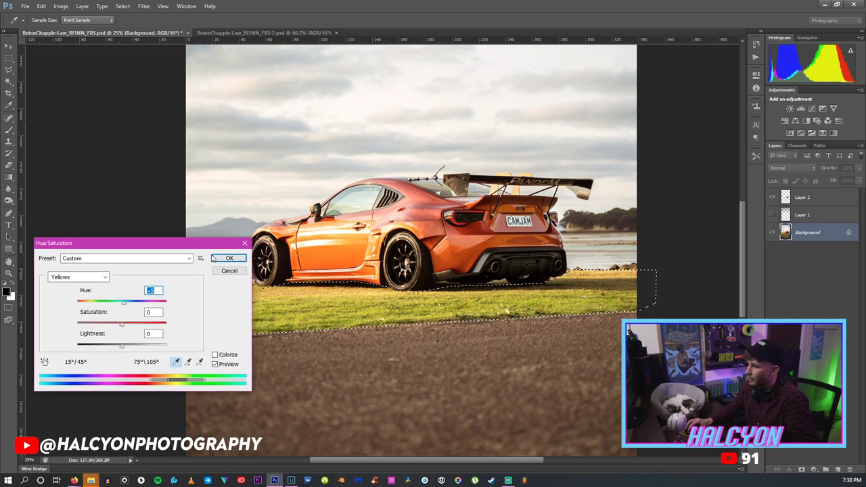
{"action": "left_click", "coordinate": [105, 277]}
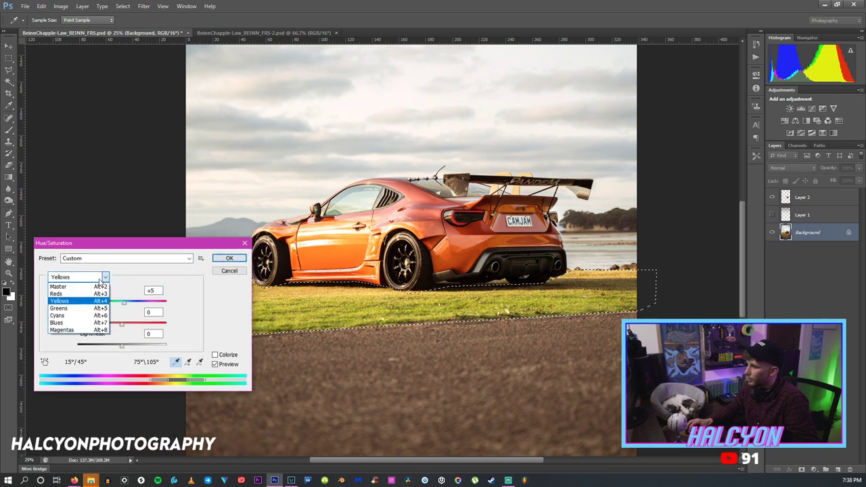
{"action": "left_click", "coordinate": [104, 277]}
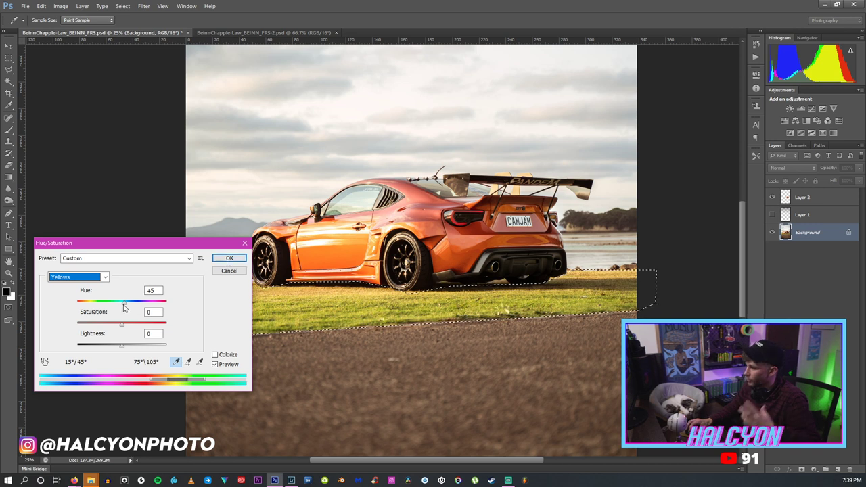
{"action": "left_click_drag", "start_coordinate": [148, 245], "coordinate": [129, 285]}
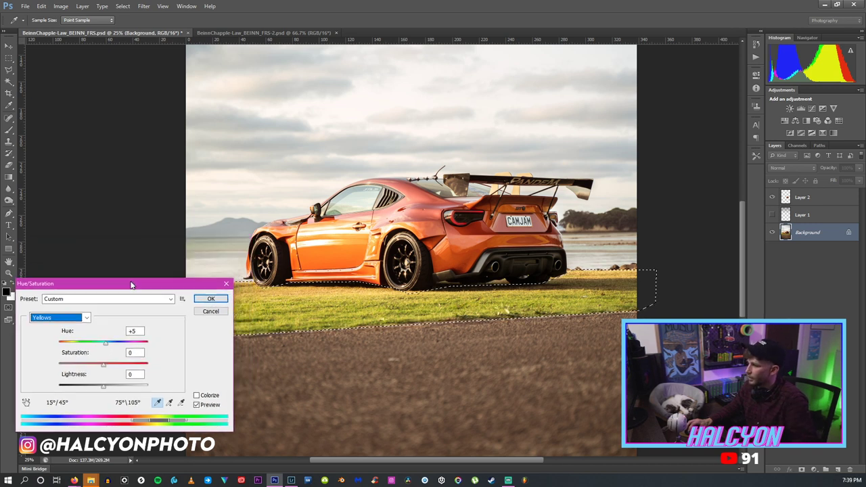
{"action": "left_click", "coordinate": [76, 318]}
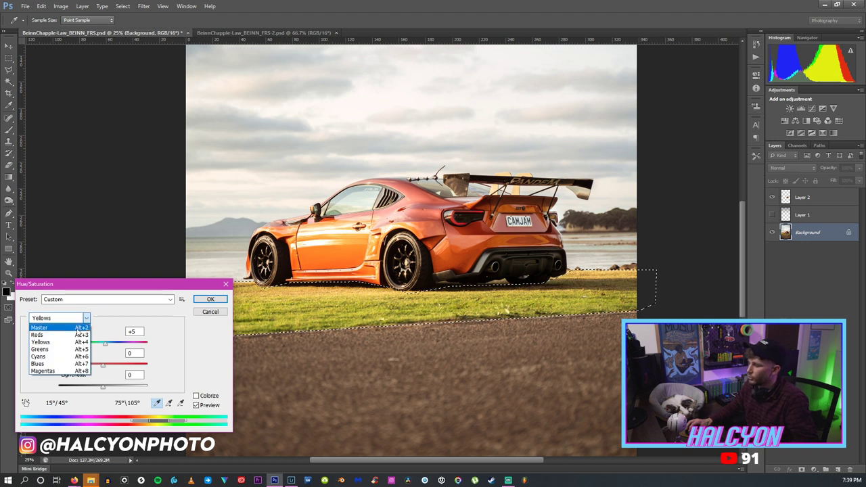
{"action": "left_click", "coordinate": [73, 335]}
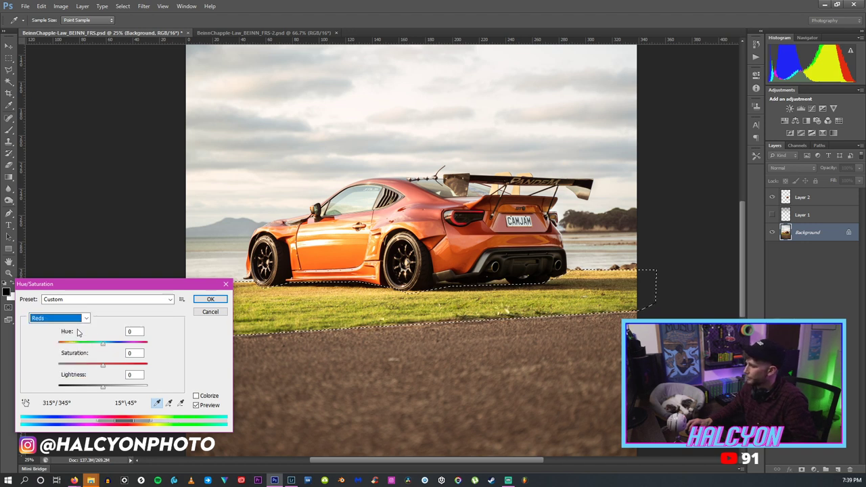
{"action": "left_click", "coordinate": [60, 318]}
{"action": "left_click", "coordinate": [81, 342]}
{"action": "left_click_drag", "start_coordinate": [104, 344], "coordinate": [106, 346]}
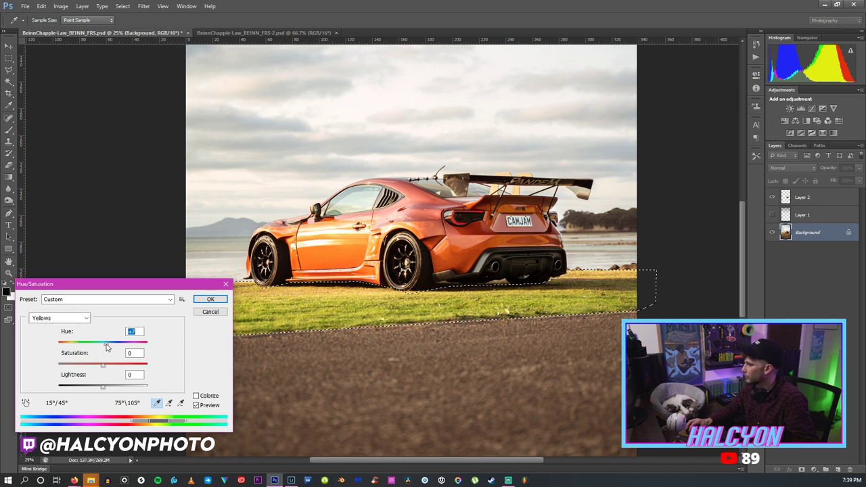
{"action": "left_click", "coordinate": [206, 300]}
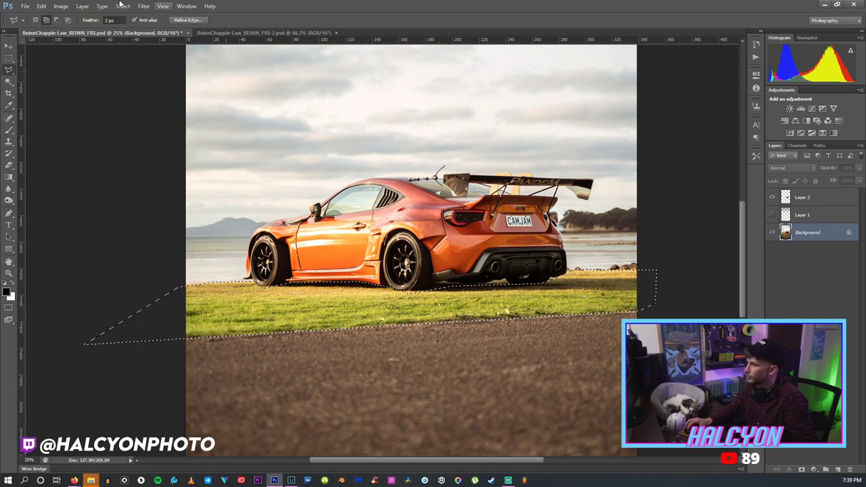
Adjust the saturation of the selected grass with a second Hue/Saturation pass.
{"action": "left_click", "coordinate": [61, 6]}
{"action": "mouse_move", "coordinate": [111, 32]}
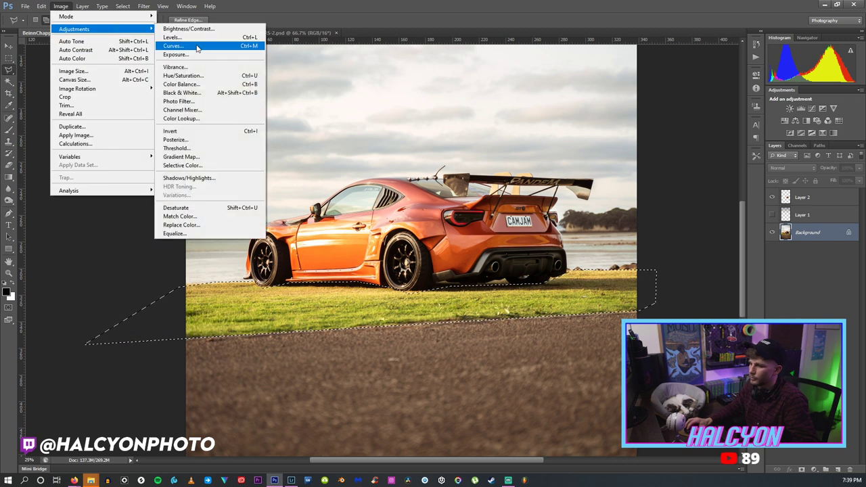
{"action": "left_click", "coordinate": [205, 77]}
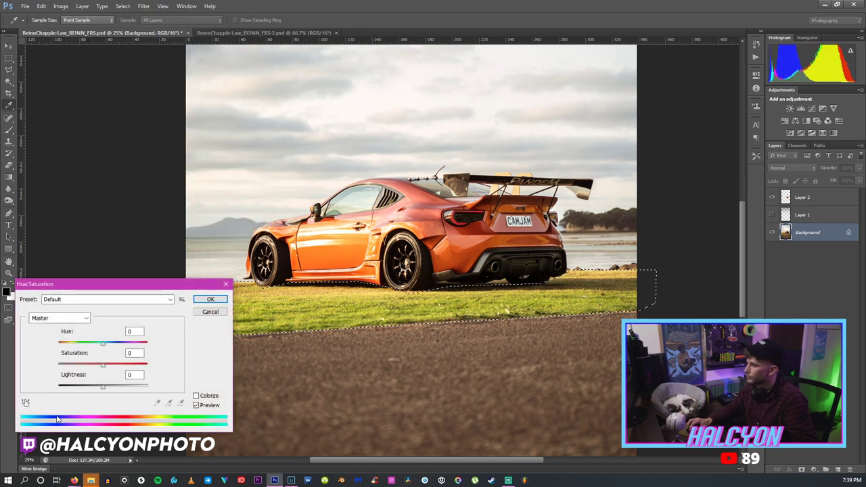
{"action": "left_click_drag", "start_coordinate": [93, 366], "coordinate": [100, 368]}
{"action": "key", "text": "Return"}
Deselect the grass and zoom out to view the whole photo.
{"action": "key", "text": "z"}
{"action": "key", "text": "m"}
{"action": "right_click", "coordinate": [436, 165]}
{"action": "left_click", "coordinate": [448, 174]}
{"action": "key", "text": "z"}
{"action": "left_click_drag", "start_coordinate": [448, 174], "coordinate": [165, 245]}
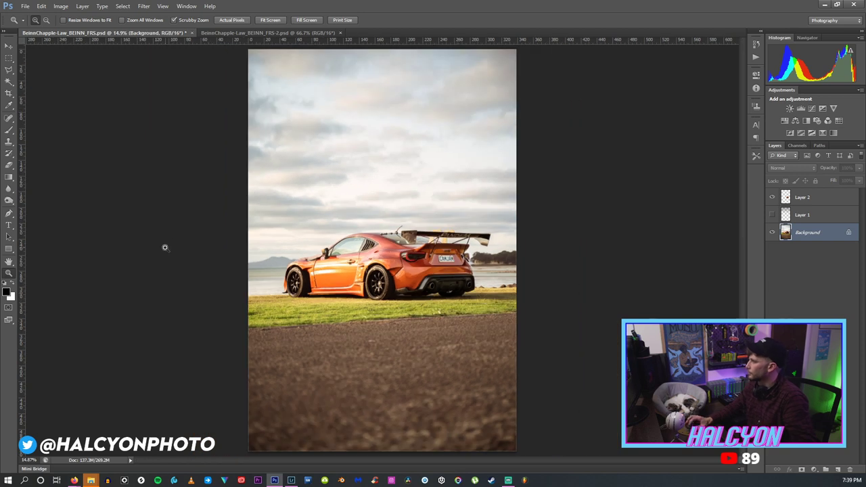
Add a new empty layer and set up a 2216 px, 0% hardness white brush.
{"action": "left_click", "coordinate": [839, 470]}
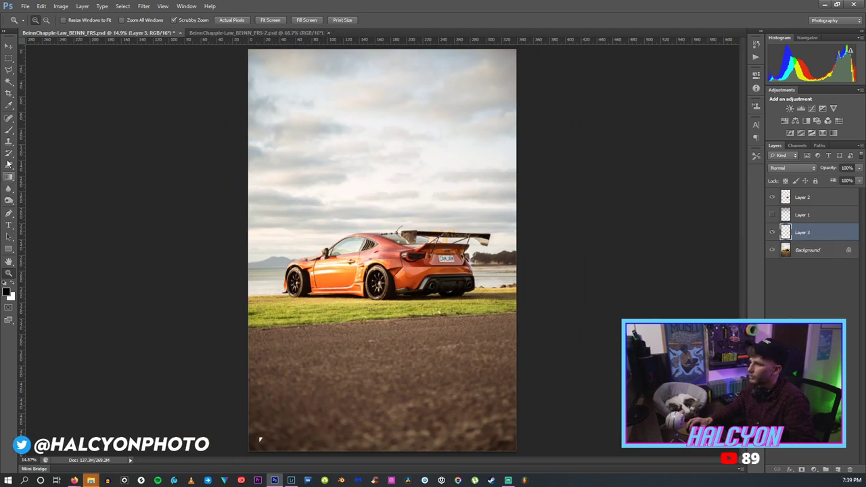
{"action": "left_click", "coordinate": [9, 129]}
{"action": "left_click", "coordinate": [41, 21]}
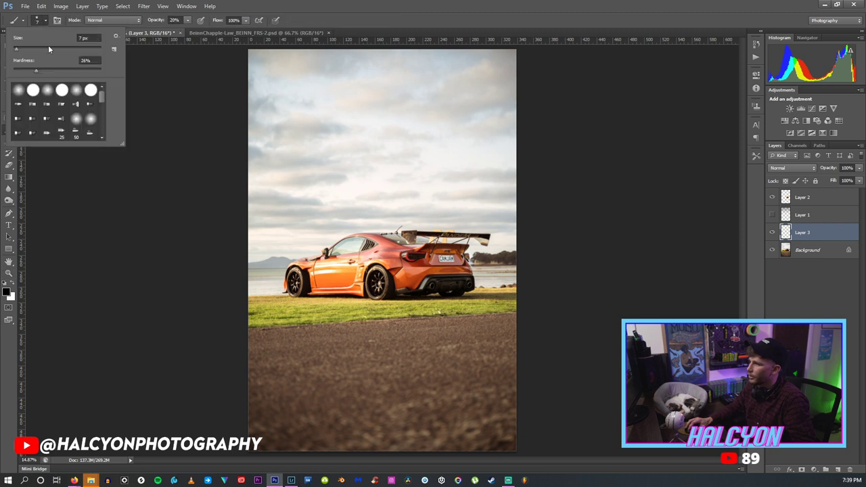
{"action": "left_click_drag", "start_coordinate": [39, 68], "coordinate": [14, 69]}
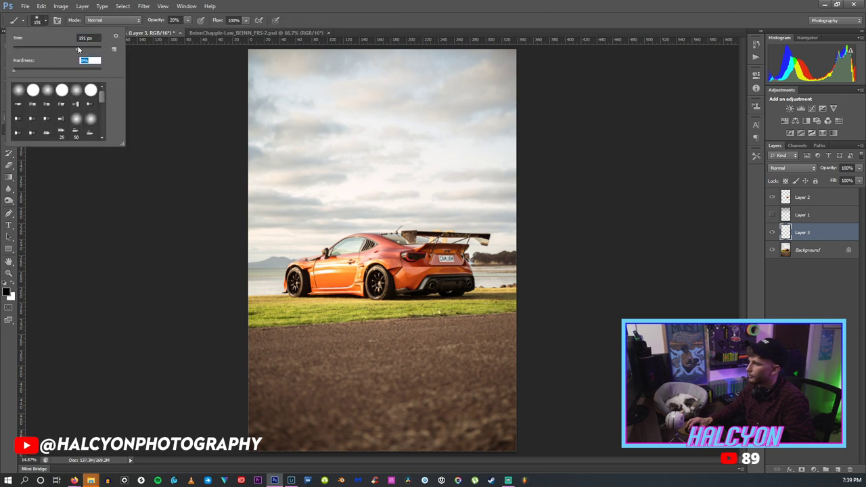
{"action": "left_click_drag", "start_coordinate": [77, 48], "coordinate": [95, 49]}
{"action": "key", "text": "i"}
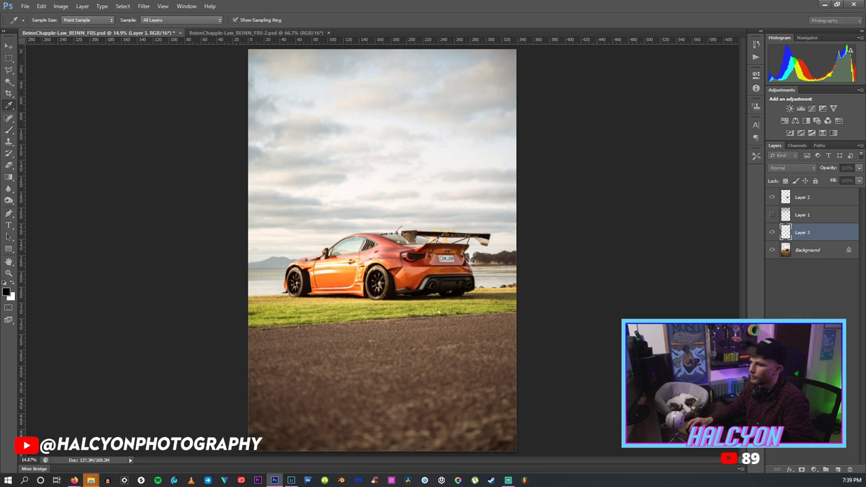
{"action": "key", "text": "b"}
{"action": "key", "text": "x"}
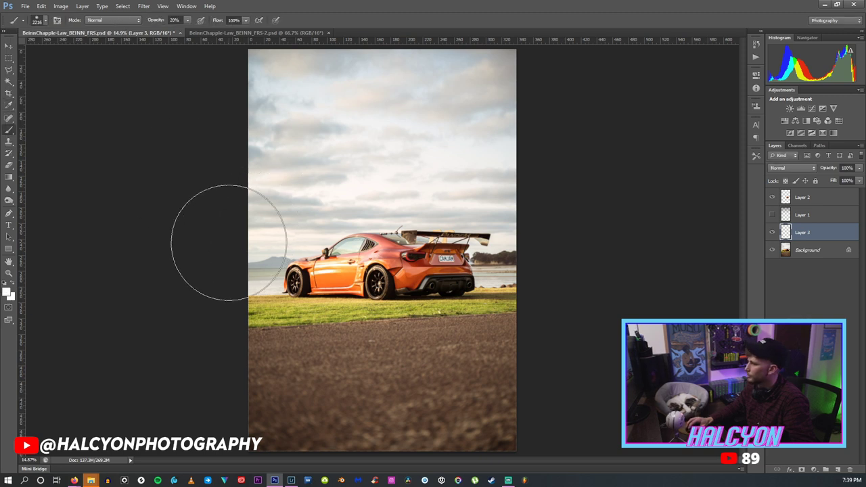
Paint white haze at 100% opacity up the left side of the sky.
{"action": "left_click", "coordinate": [189, 20]}
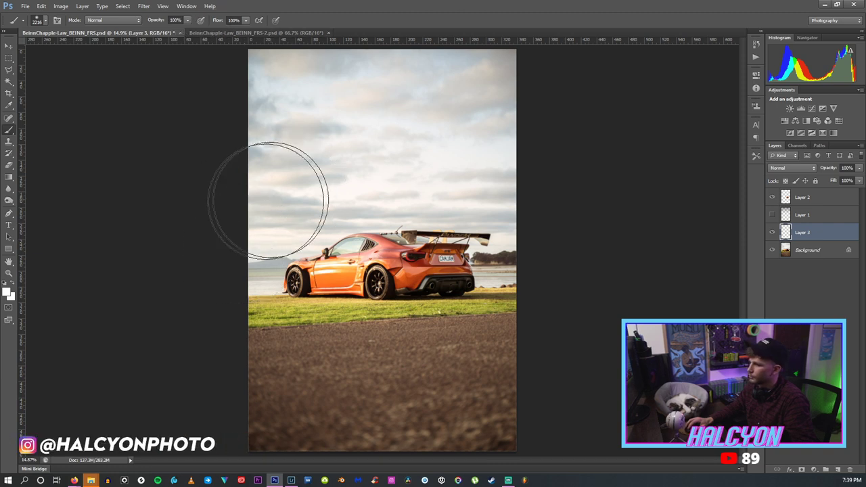
{"action": "left_click", "coordinate": [252, 246]}
{"action": "mouse_move", "coordinate": [252, 247]}
{"action": "left_mouse_down"}
{"action": "mouse_move", "coordinate": [251, 218]}
{"action": "mouse_move", "coordinate": [270, 207]}
{"action": "mouse_move", "coordinate": [253, 197]}
{"action": "mouse_move", "coordinate": [256, 182]}
{"action": "left_mouse_up"}
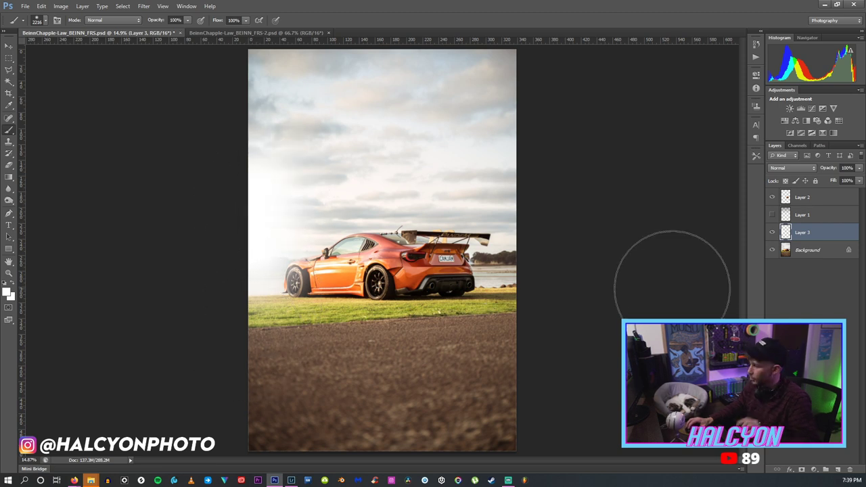
{"action": "left_click", "coordinate": [813, 469]}
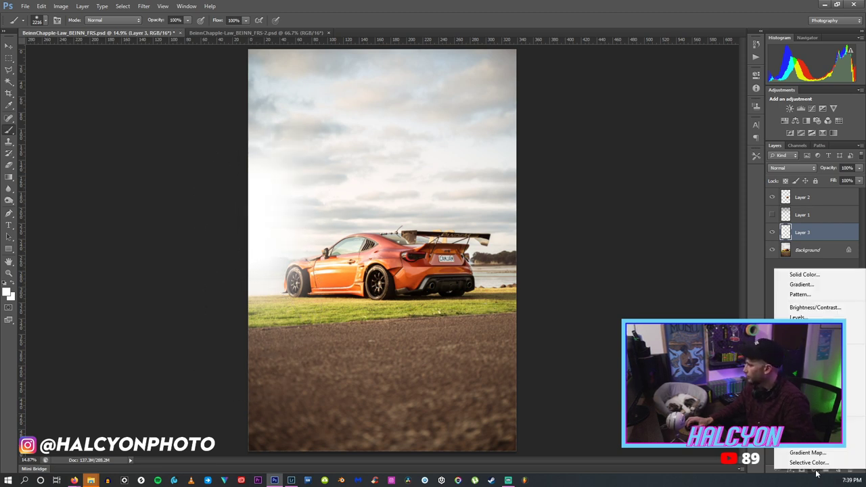
Add a Hue/Saturation adjustment layer clipped to Layer 3.
{"action": "left_click", "coordinate": [853, 363]}
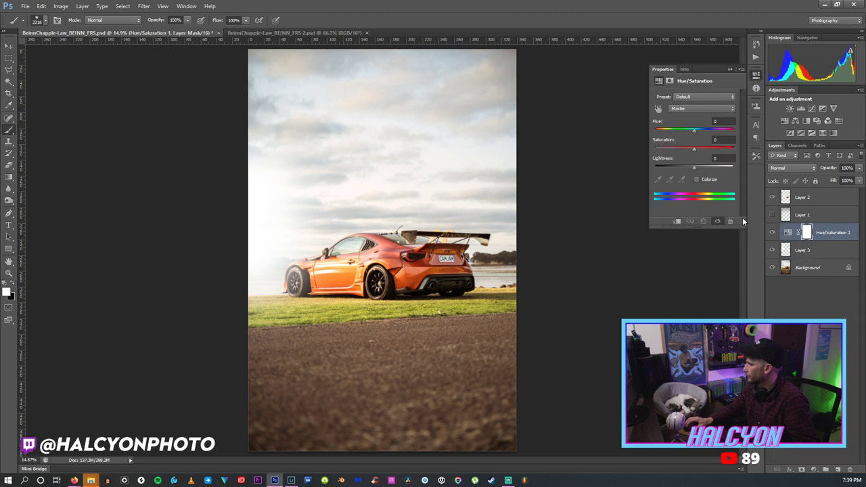
{"action": "left_click", "coordinate": [811, 240], "text": "alt"}
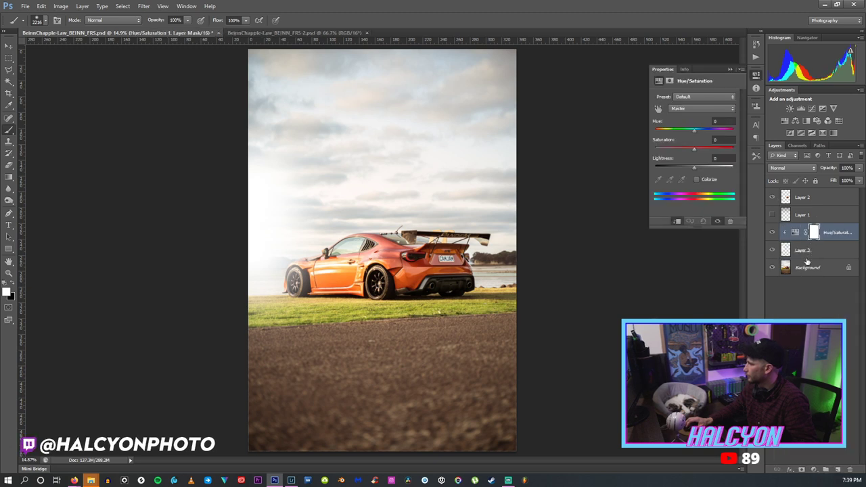
{"action": "left_click", "coordinate": [806, 266]}
{"action": "left_click", "coordinate": [805, 250]}
{"action": "left_click", "coordinate": [813, 232]}
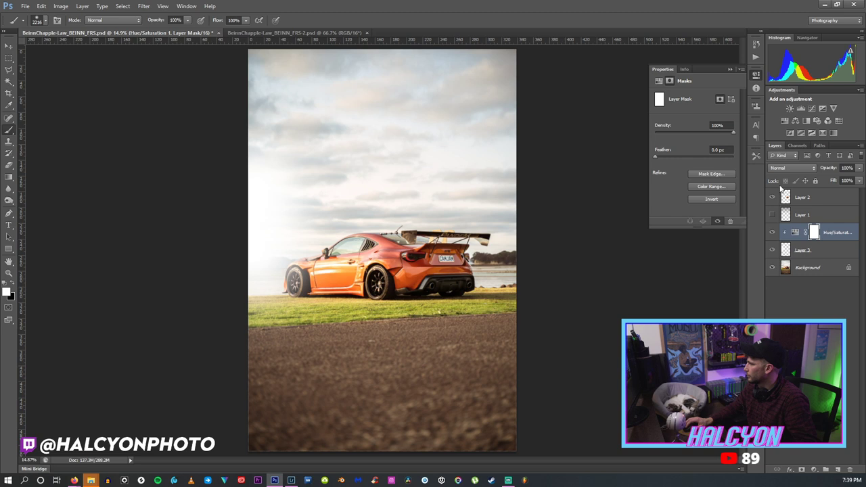
Colorize the haze with Hue 25, Saturation 66, Lightness -87 and close the Properties panel.
{"action": "left_click", "coordinate": [658, 81]}
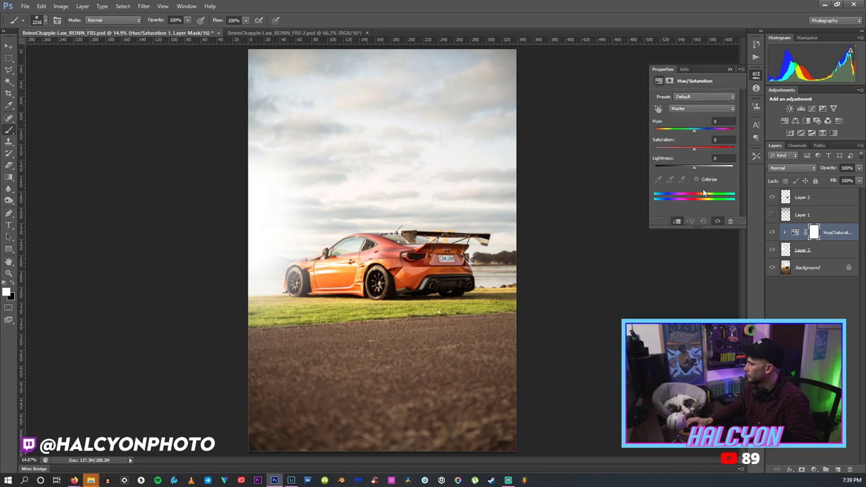
{"action": "left_click", "coordinate": [705, 181]}
{"action": "left_click_drag", "start_coordinate": [690, 169], "coordinate": [642, 164]}
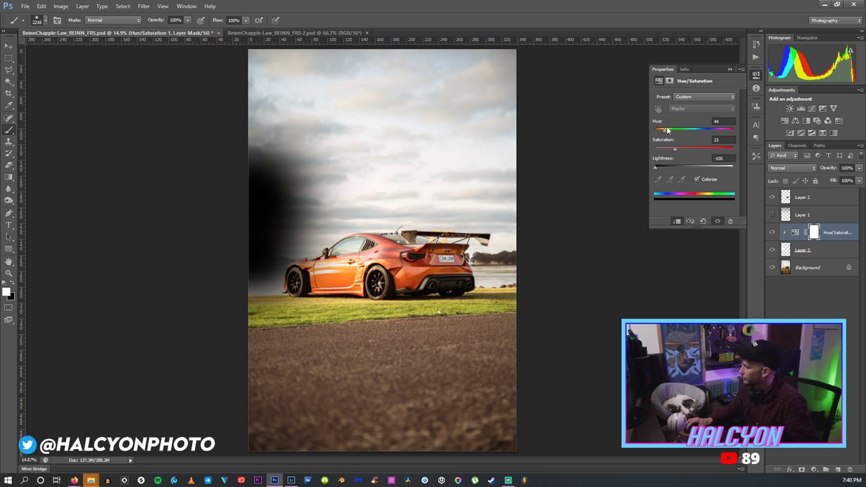
{"action": "left_click_drag", "start_coordinate": [666, 130], "coordinate": [655, 130]}
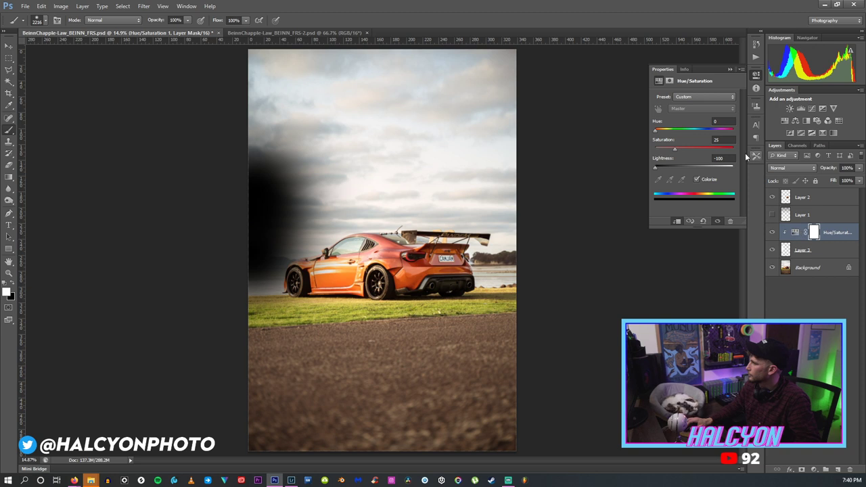
{"action": "left_click_drag", "start_coordinate": [675, 149], "coordinate": [706, 150]}
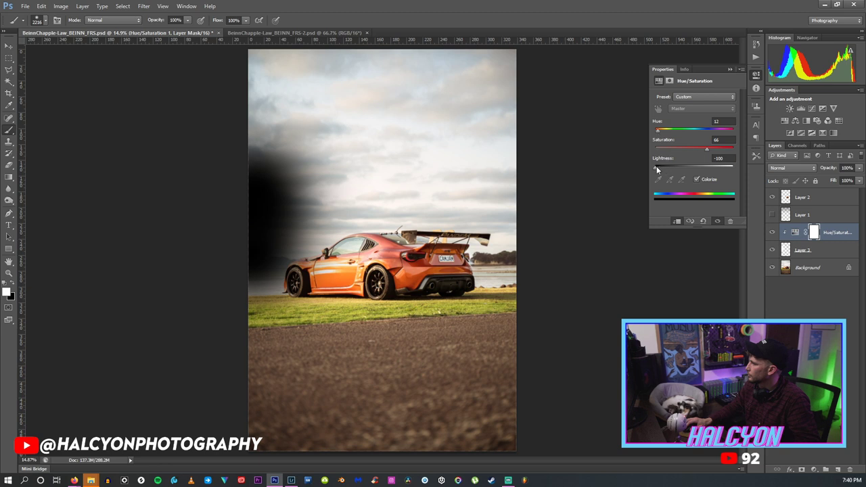
{"action": "left_click_drag", "start_coordinate": [656, 165], "coordinate": [660, 169]}
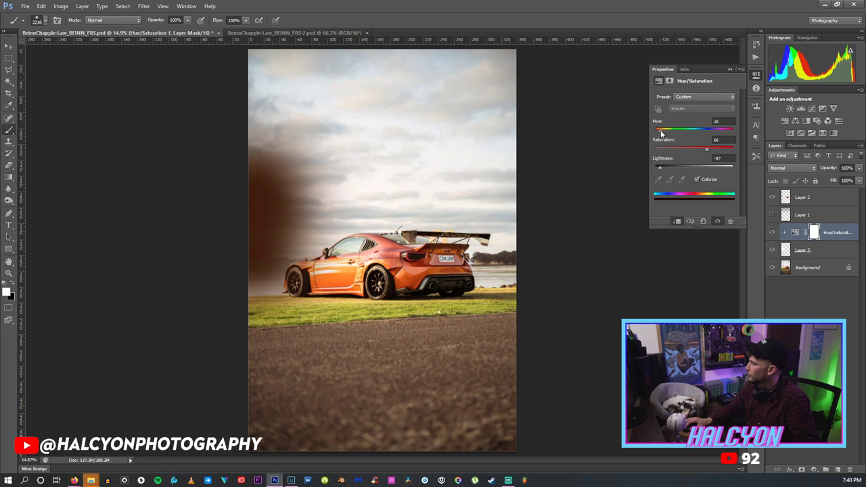
{"action": "left_click", "coordinate": [731, 70]}
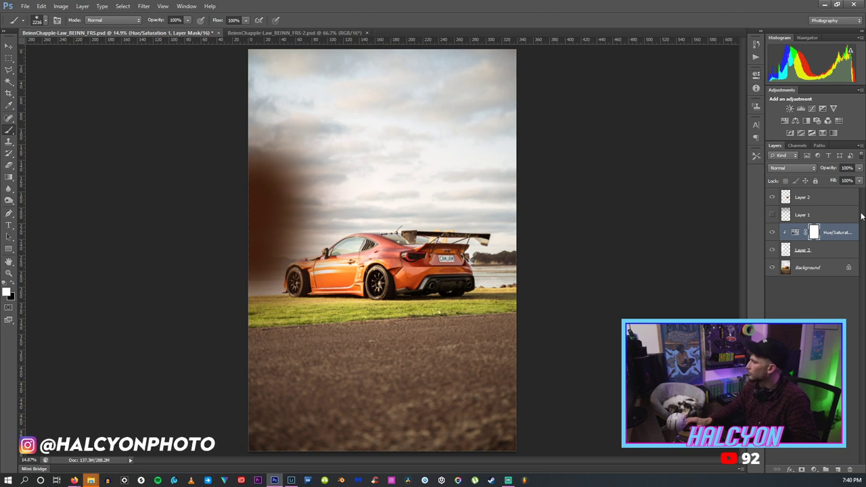
{"action": "left_click", "coordinate": [812, 250]}
Set Layer 3 to Linear Dodge (Add) blending at 20% opacity.
{"action": "left_click", "coordinate": [798, 168]}
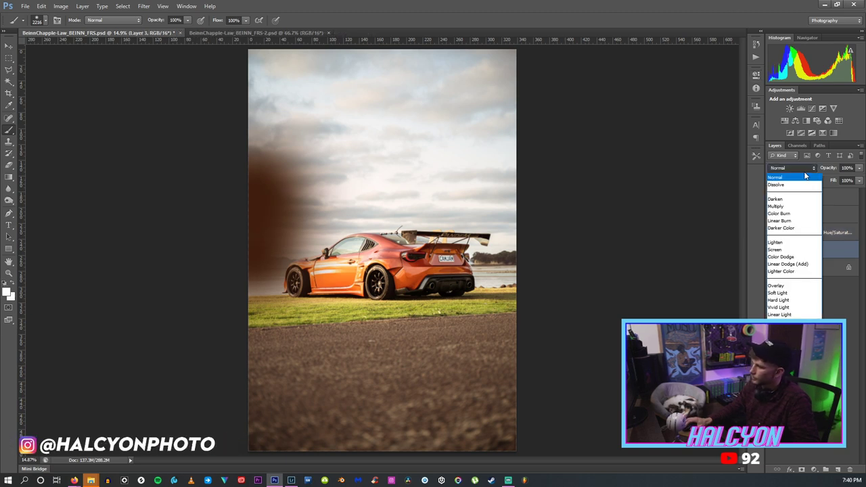
{"action": "left_click", "coordinate": [798, 264]}
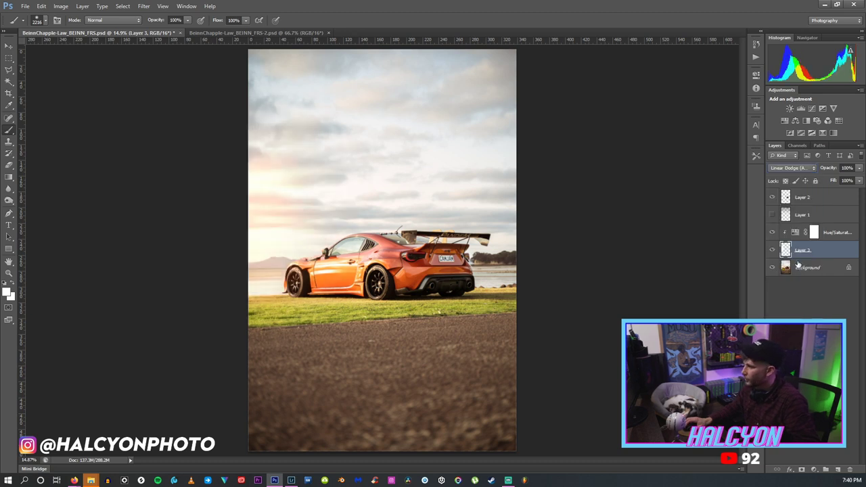
{"action": "left_click", "coordinate": [859, 168]}
{"action": "left_click_drag", "start_coordinate": [844, 181], "coordinate": [817, 178]}
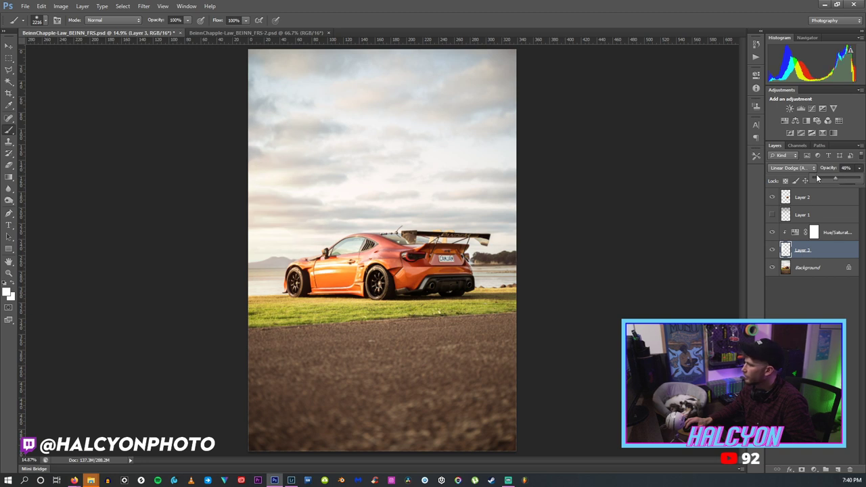
{"action": "left_click", "coordinate": [822, 178]}
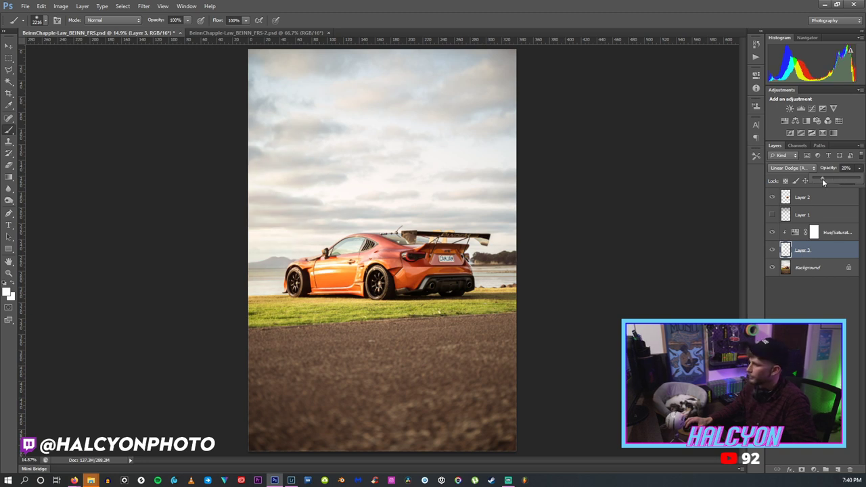
{"action": "left_click", "coordinate": [9, 45]}
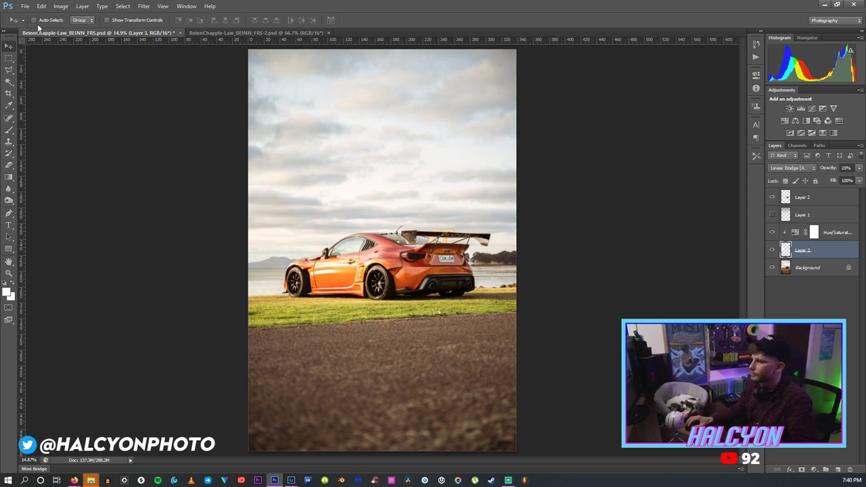
{"action": "left_click", "coordinate": [25, 6]}
Save the layered file as a PSD inside a newly created Edited 2 folder.
{"action": "left_click", "coordinate": [48, 111]}
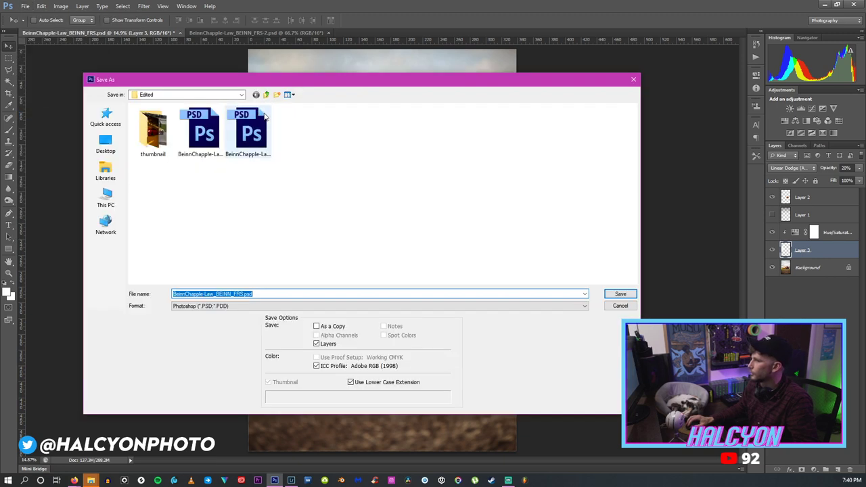
{"action": "left_click", "coordinate": [278, 95]}
{"action": "type", "text": "Labs"}
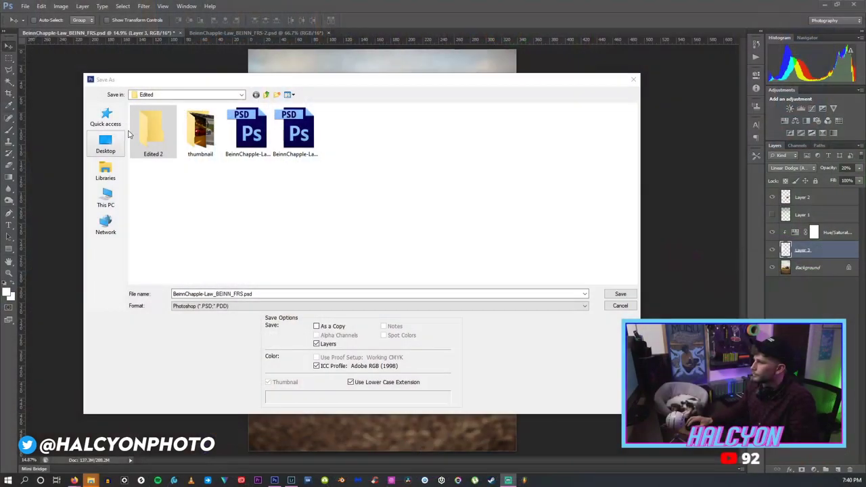
{"action": "double_click", "coordinate": [145, 133]}
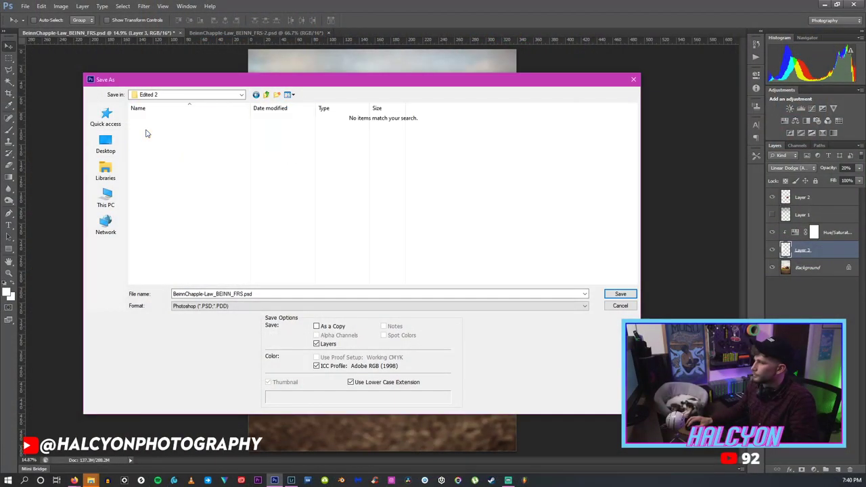
{"action": "left_click", "coordinate": [548, 294]}
{"action": "key", "text": "Return"}
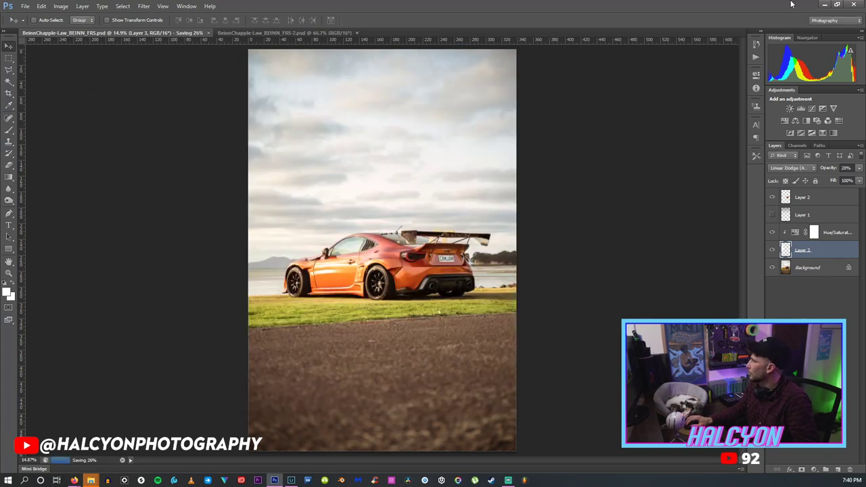
{"action": "left_click", "coordinate": [291, 480]}
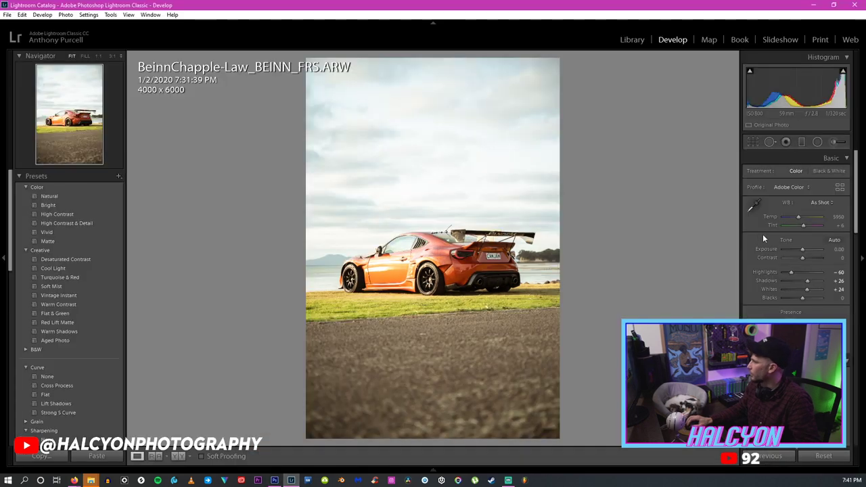
Compare the sedan edit before/after, then lower the vintage car photo's Exposure to -0.36.
{"action": "key", "text": "shift+y"}
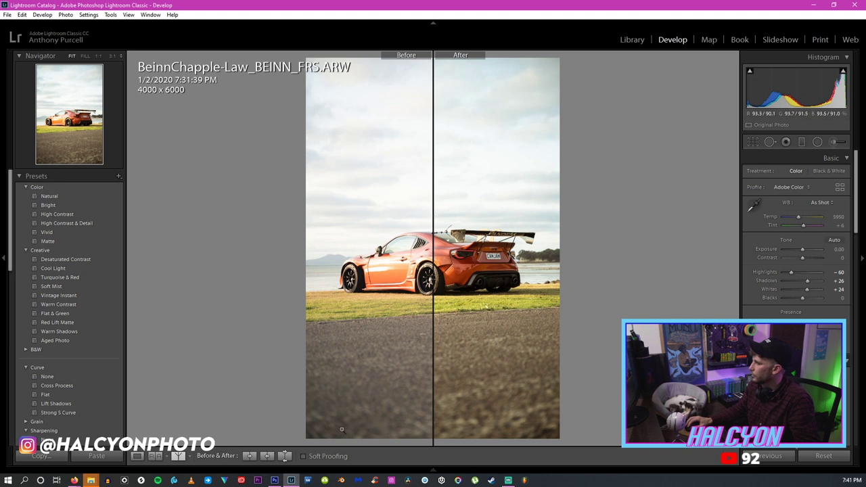
{"action": "left_click", "coordinate": [274, 481]}
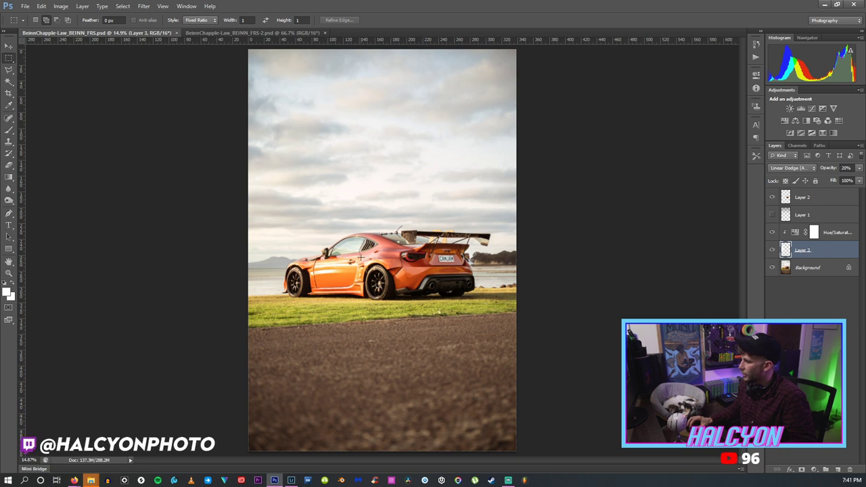
{"action": "left_click", "coordinate": [292, 481]}
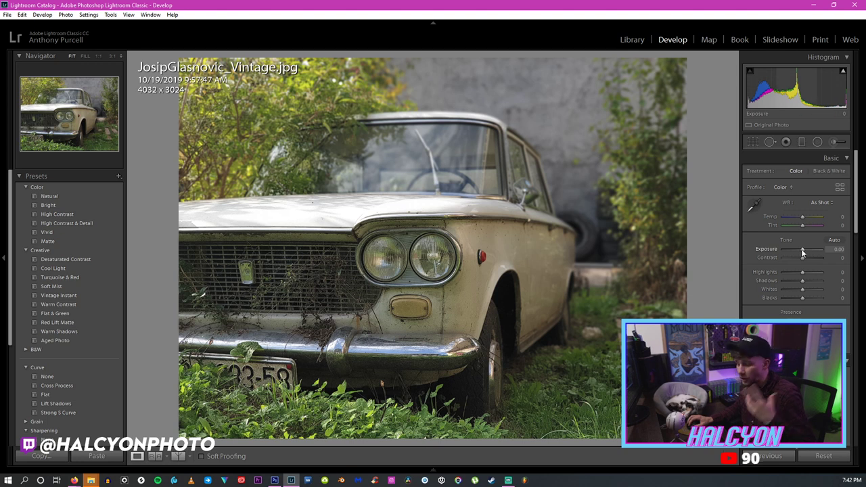
{"action": "left_click_drag", "start_coordinate": [802, 253], "coordinate": [805, 257]}
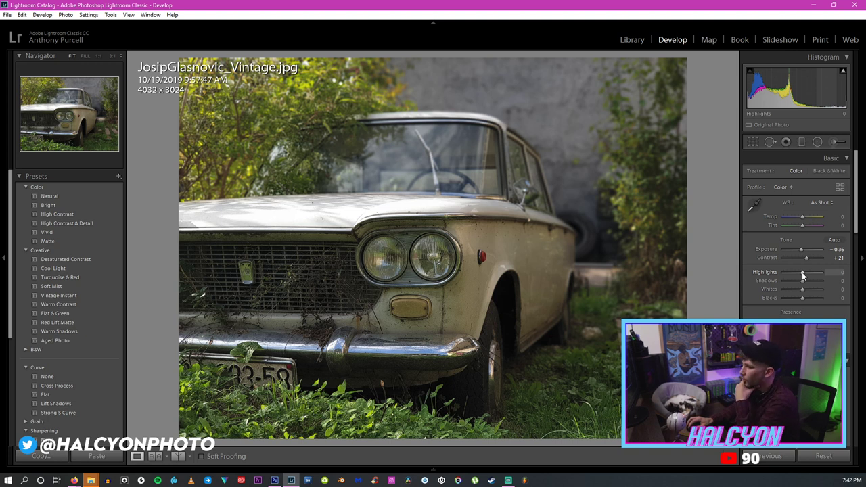
Pull Highlights down to -31 and give the vintage car photo a 1-star rating.
{"action": "left_click_drag", "start_coordinate": [802, 272], "coordinate": [798, 299]}
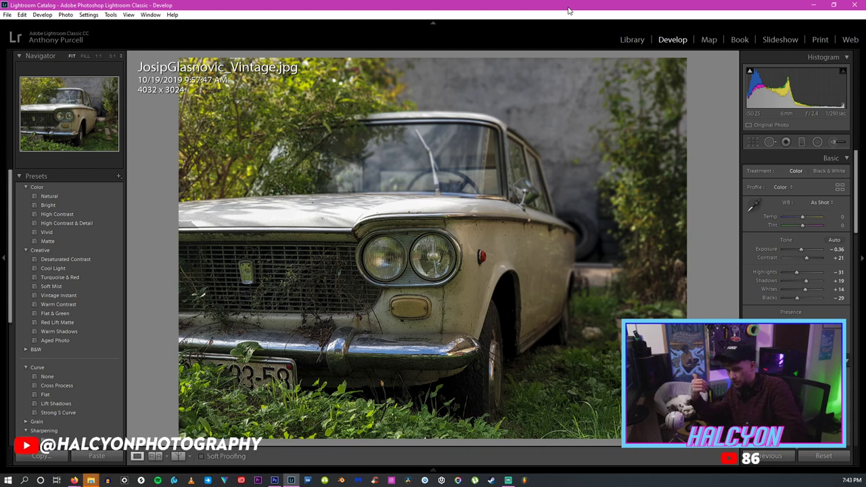
{"action": "key", "text": "1"}
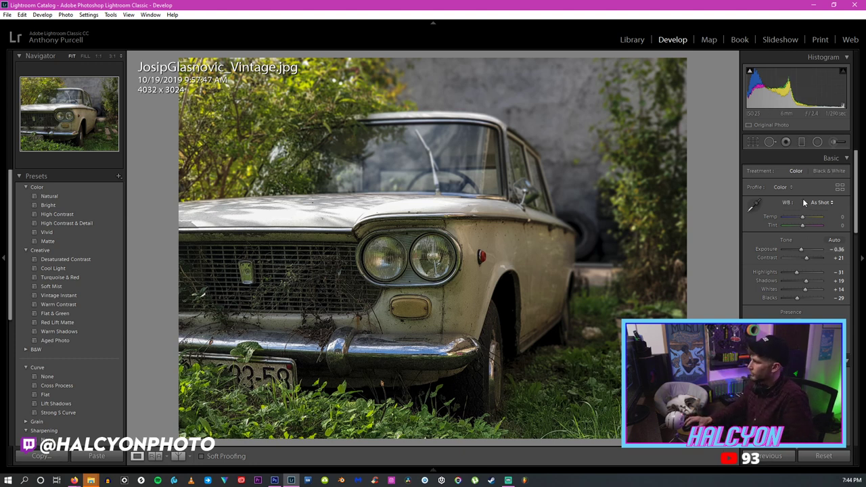
{"action": "left_click_drag", "start_coordinate": [804, 216], "coordinate": [802, 223]}
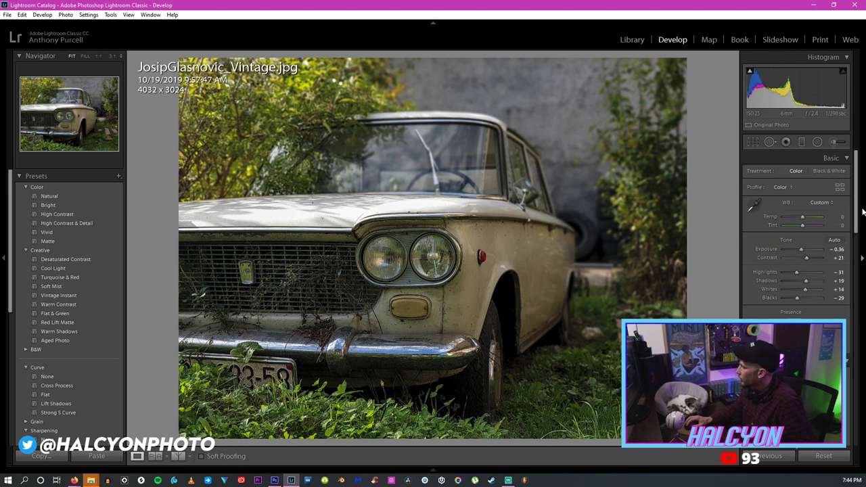
Cool the Temp slightly and set tone curve Highlights -24, Lights +20, Darks -1.
{"action": "left_click_drag", "start_coordinate": [857, 220], "coordinate": [856, 285]}
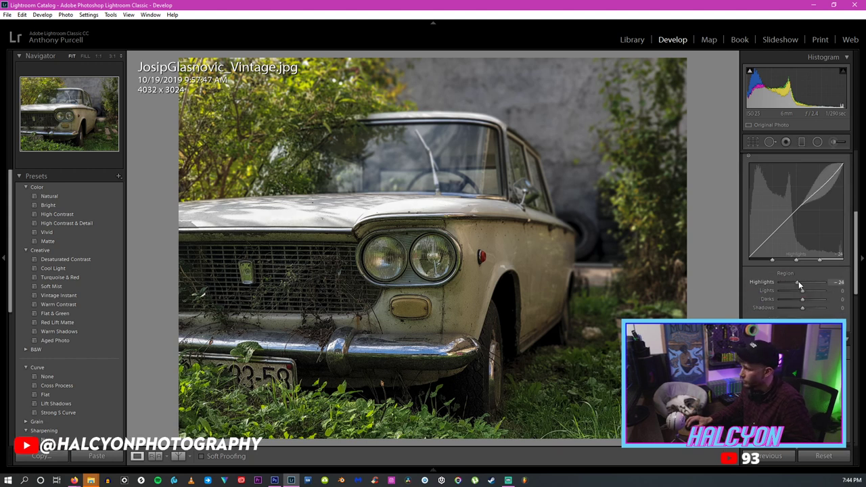
{"action": "left_click_drag", "start_coordinate": [798, 290], "coordinate": [804, 298]}
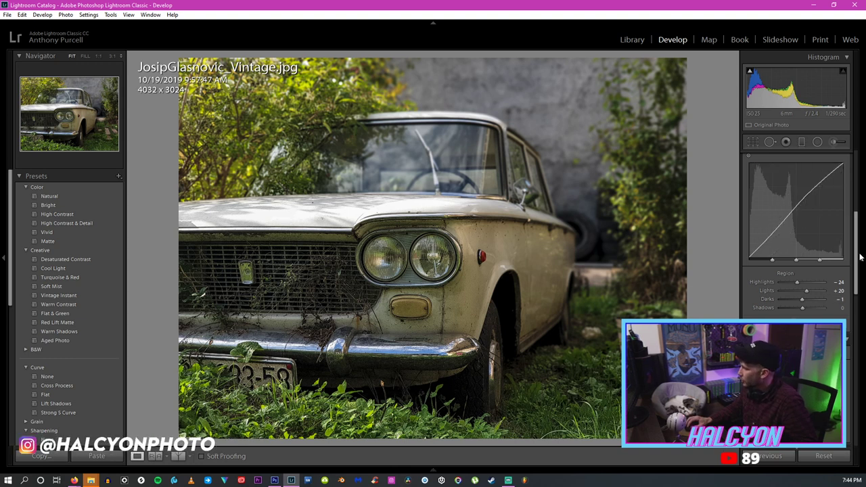
{"action": "left_click_drag", "start_coordinate": [858, 257], "coordinate": [857, 276]}
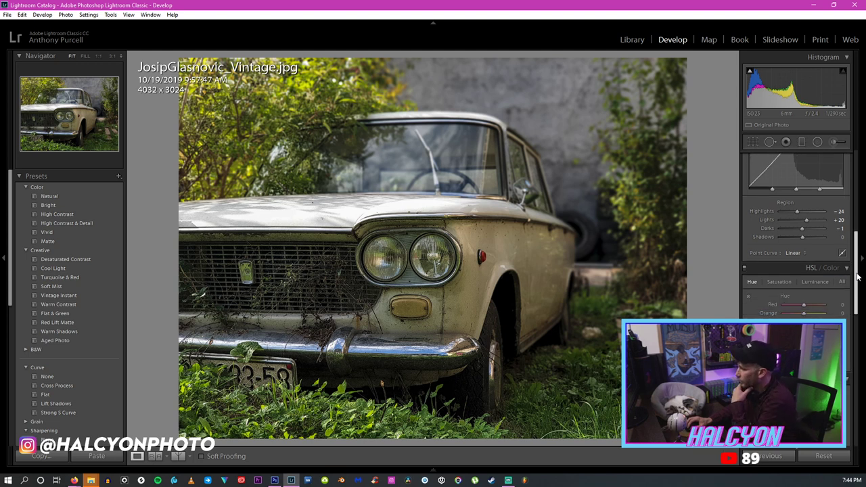
{"action": "left_click_drag", "start_coordinate": [857, 275], "coordinate": [857, 278]}
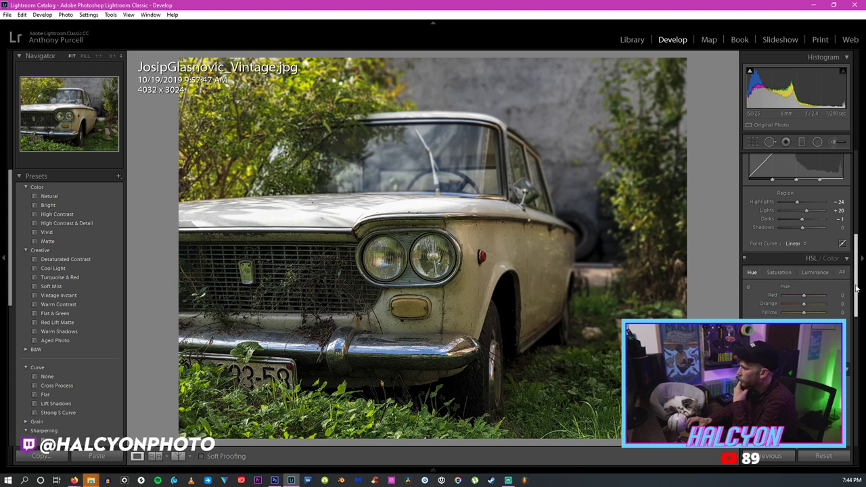
{"action": "scroll", "coordinate": [857, 292], "scroll_direction": "down", "scroll_amount": 1}
{"action": "scroll", "coordinate": [857, 292], "scroll_direction": "down", "scroll_amount": 1}
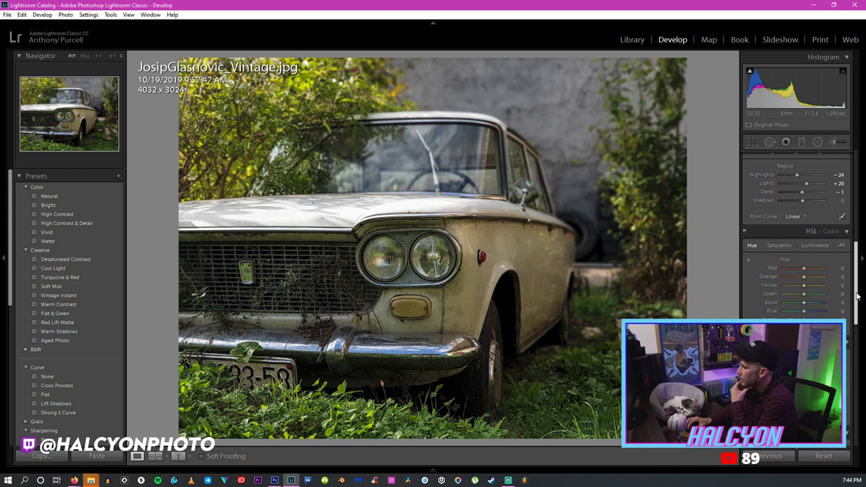
{"action": "left_click_drag", "start_coordinate": [857, 296], "coordinate": [854, 309]}
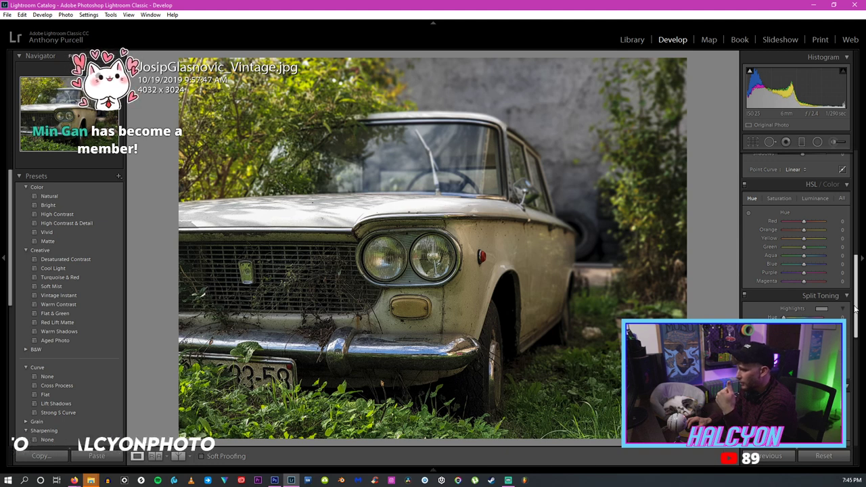
Tint the Split Toning highlights yellow-green at hue 62, toggling it off and on to compare.
{"action": "left_click", "coordinate": [860, 271]}
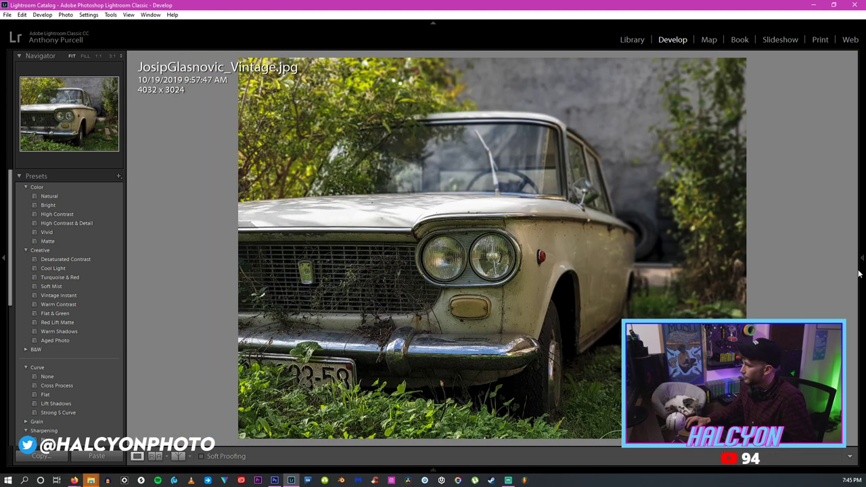
{"action": "mouse_move", "coordinate": [861, 279]}
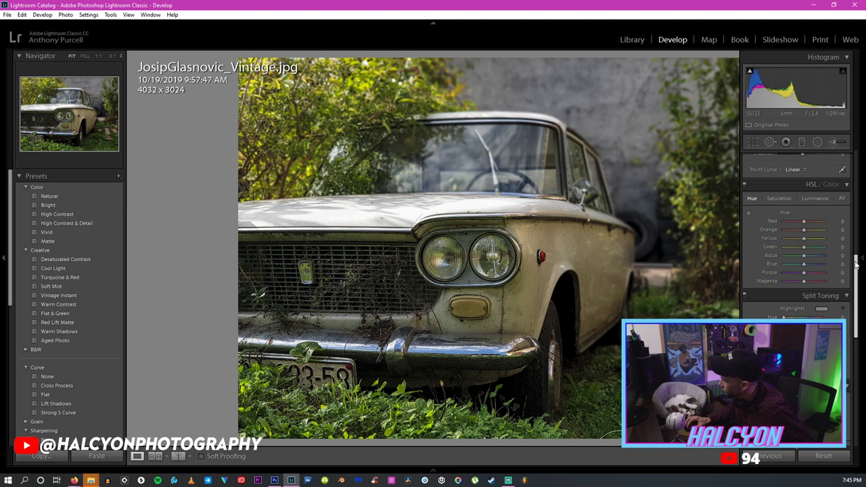
{"action": "scroll", "coordinate": [856, 262], "scroll_direction": "down", "scroll_amount": 1}
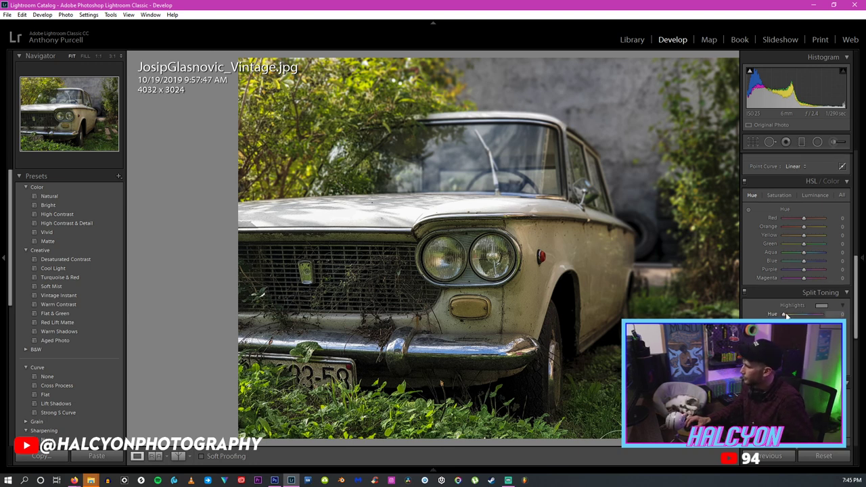
{"action": "left_click", "coordinate": [822, 305]}
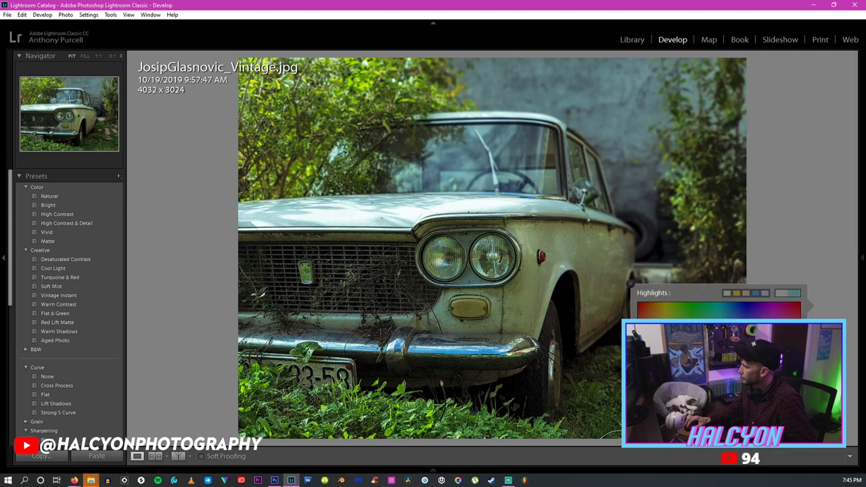
{"action": "left_click_drag", "start_coordinate": [737, 312], "coordinate": [683, 314]}
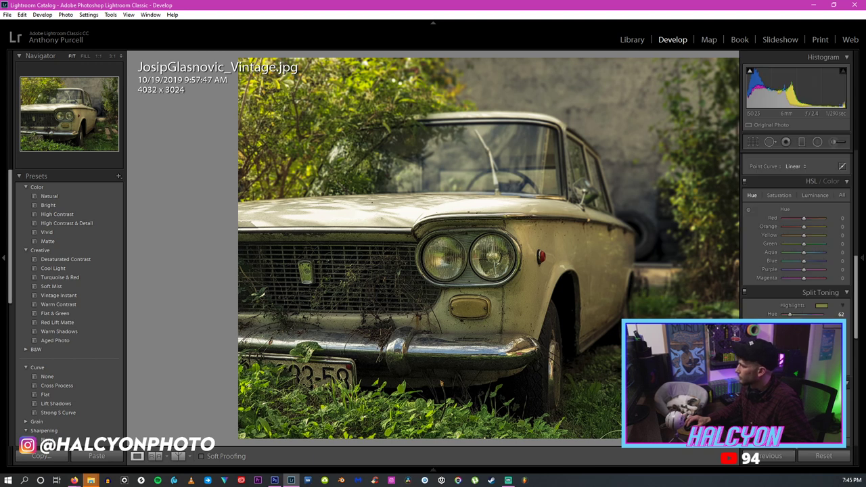
{"action": "key", "text": "ctrl+z"}
{"action": "key", "text": "ctrl+y"}
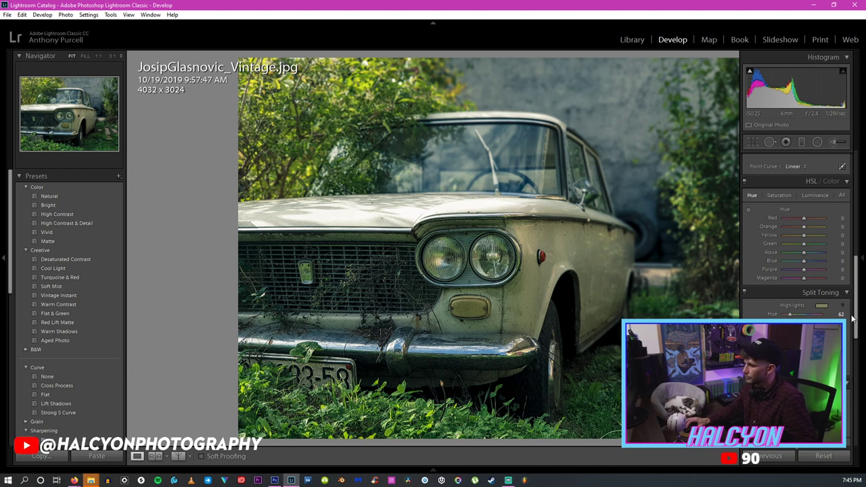
Lift the shadows point slightly on the vintage car photo's tone curve.
{"action": "left_click_drag", "start_coordinate": [852, 318], "coordinate": [856, 345]}
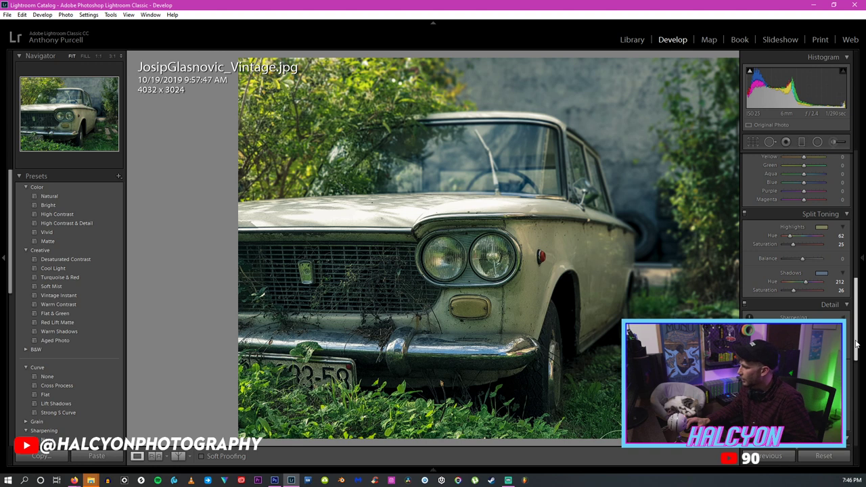
{"action": "left_click_drag", "start_coordinate": [855, 345], "coordinate": [856, 362]}
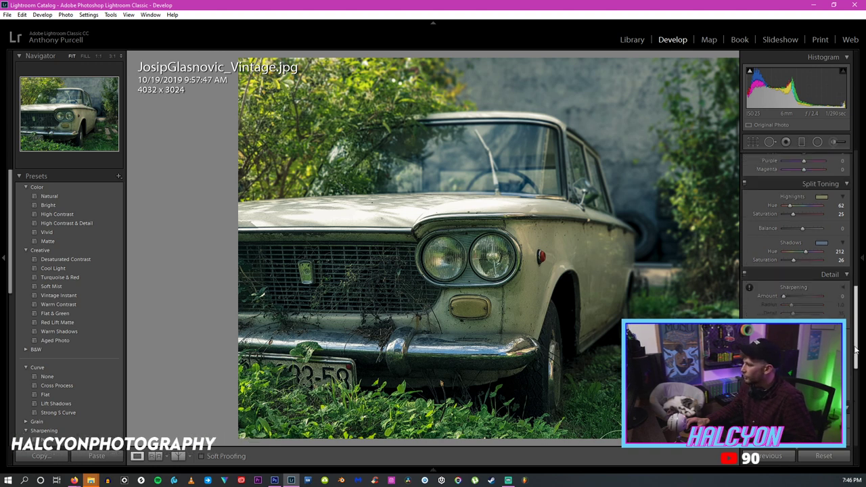
{"action": "left_click_drag", "start_coordinate": [856, 362], "coordinate": [856, 251]}
{"action": "left_click_drag", "start_coordinate": [778, 316], "coordinate": [778, 313]}
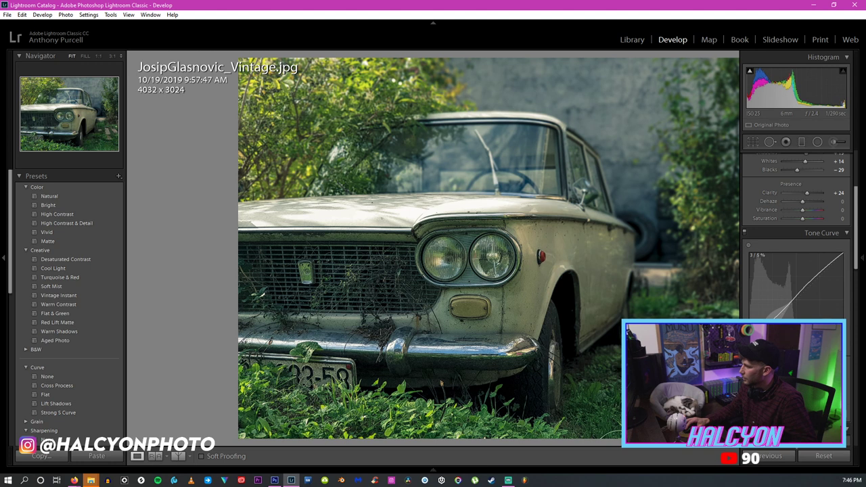
Return to Develop via Library and enter Crop & Straighten mode.
{"action": "left_click", "coordinate": [631, 39]}
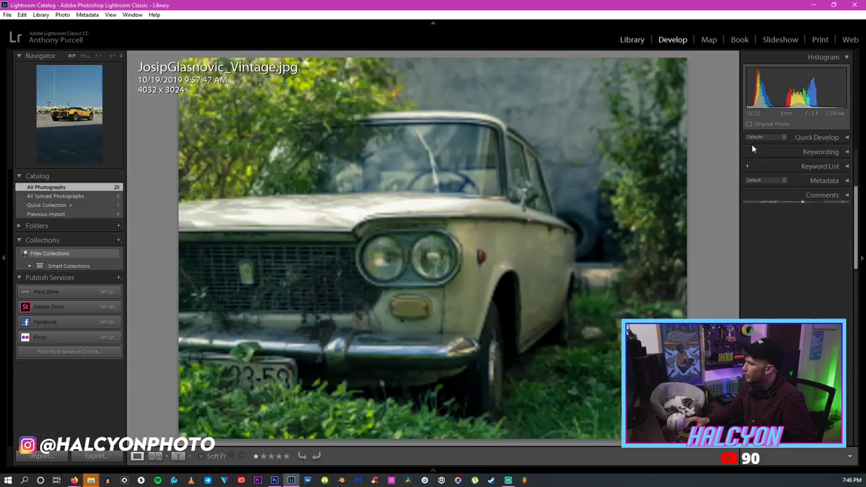
{"action": "left_click", "coordinate": [676, 39]}
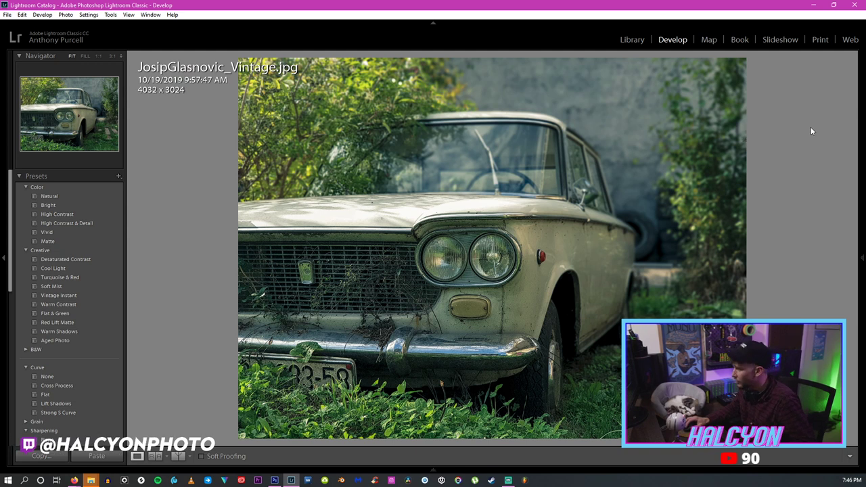
{"action": "mouse_move", "coordinate": [863, 230]}
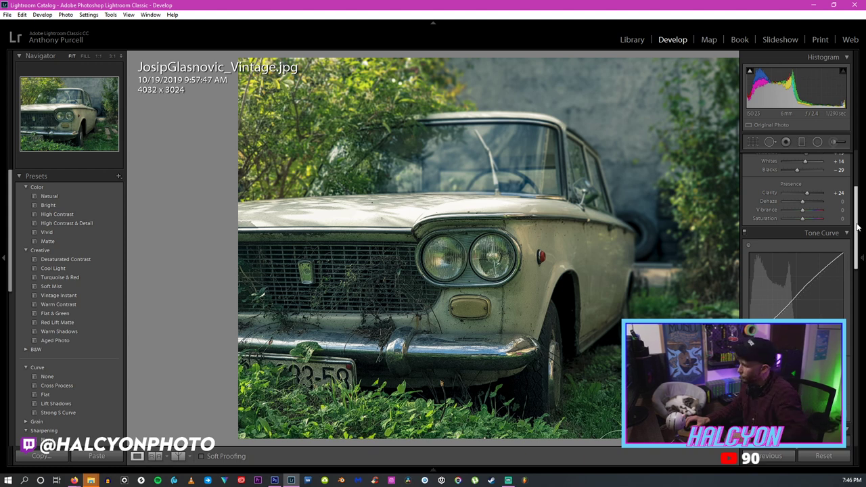
{"action": "left_click", "coordinate": [752, 142]}
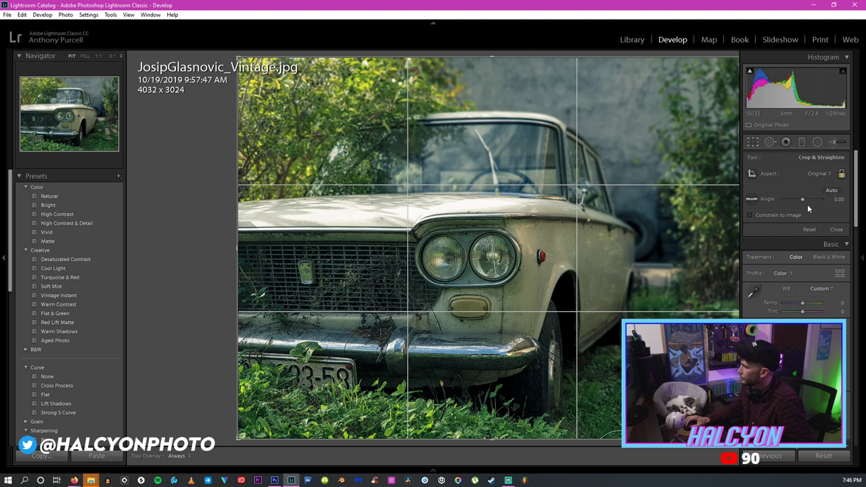
Try a 16 x 9 crop aspect ratio on the car photo and apply it.
{"action": "left_click", "coordinate": [828, 175]}
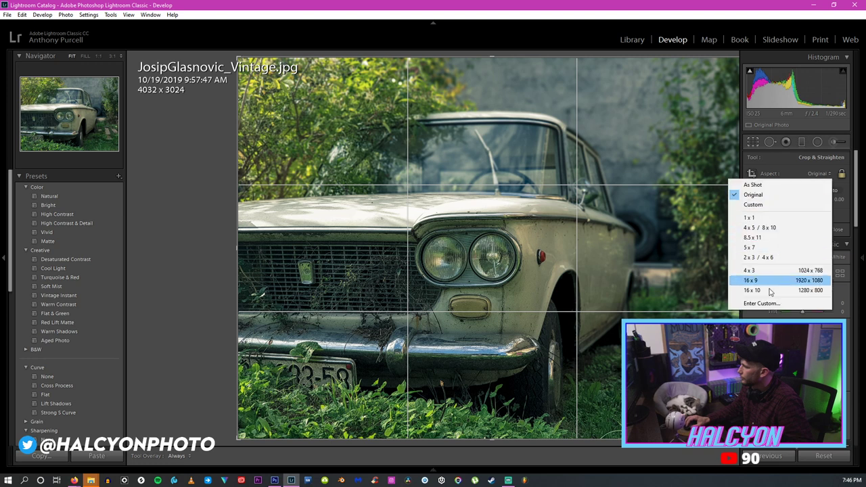
{"action": "left_click", "coordinate": [772, 281]}
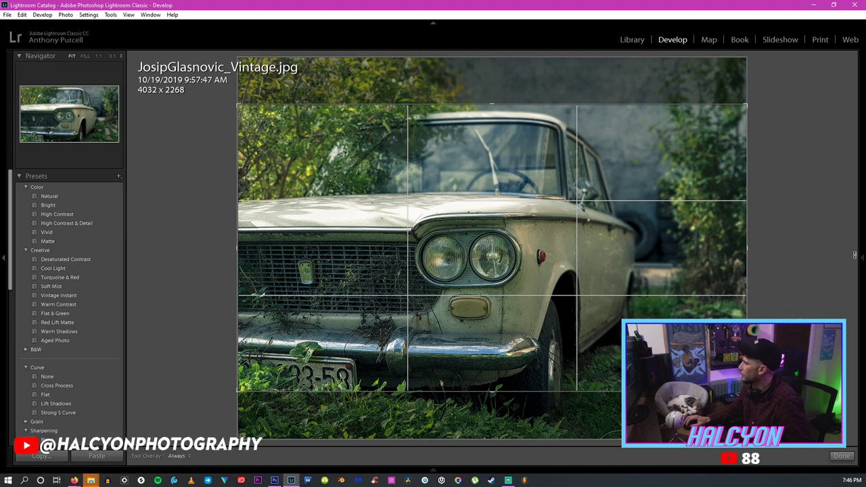
{"action": "mouse_move", "coordinate": [860, 197]}
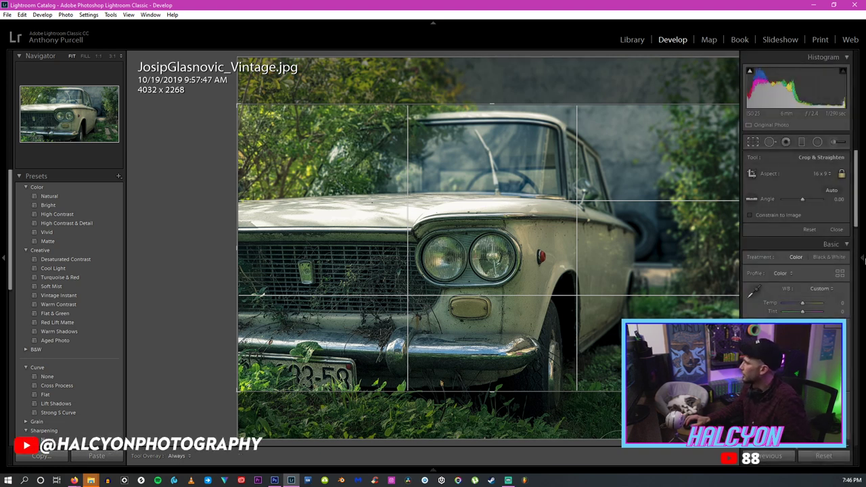
{"action": "left_click", "coordinate": [818, 174]}
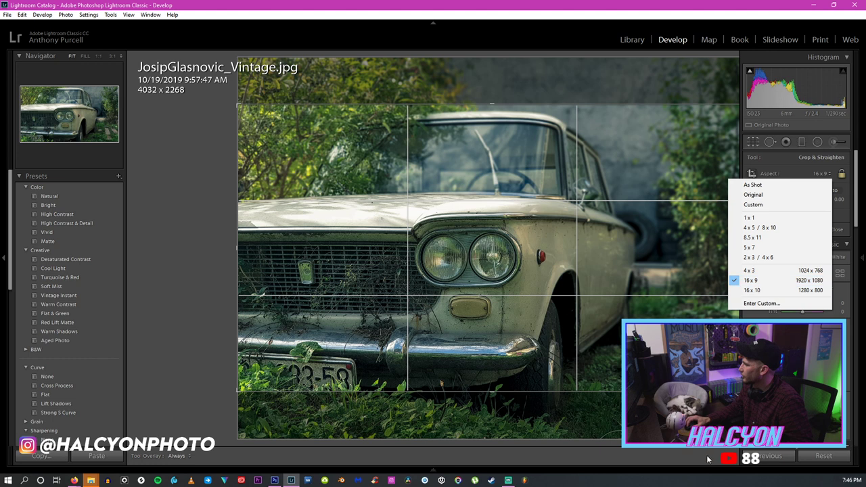
{"action": "left_click", "coordinate": [751, 281]}
{"action": "left_click", "coordinate": [830, 458]}
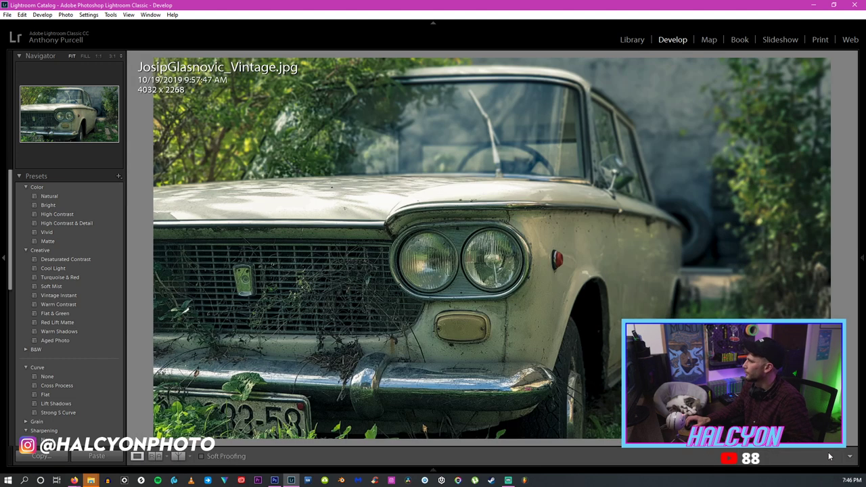
Recrop at 16 x 10 across the full width (4032 x 2520), then inspect the grille at 1:1.
{"action": "left_click", "coordinate": [862, 256]}
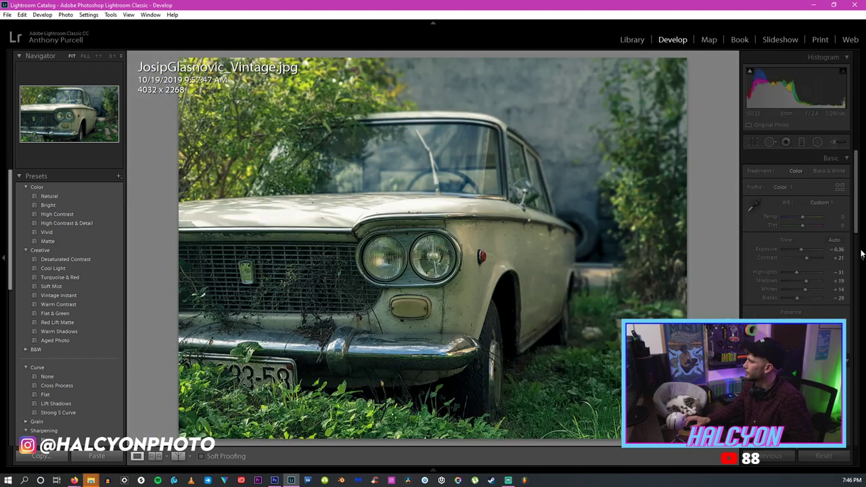
{"action": "left_click", "coordinate": [753, 143]}
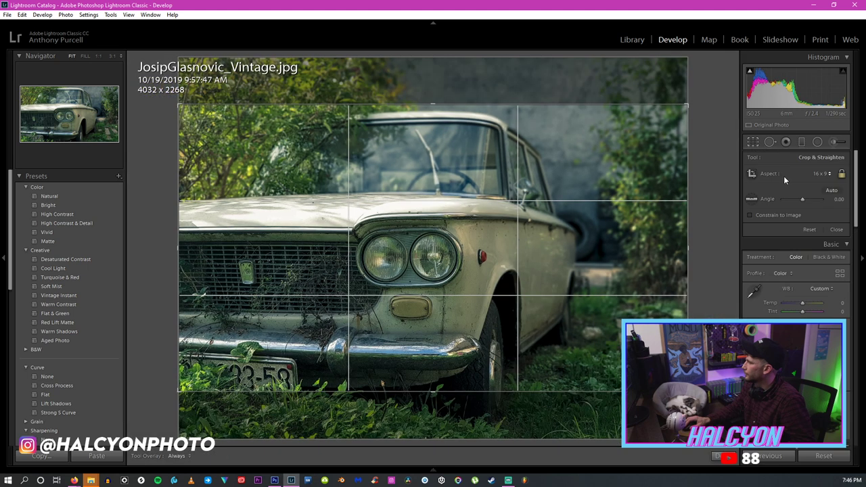
{"action": "left_click", "coordinate": [828, 176]}
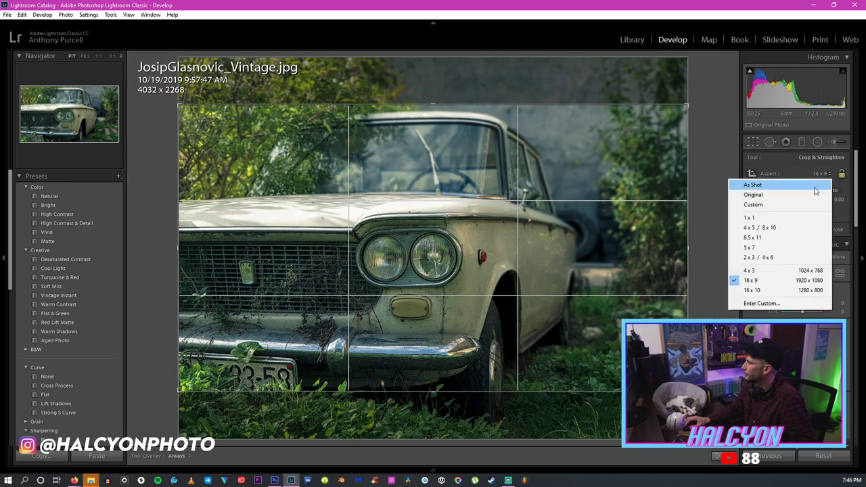
{"action": "left_click", "coordinate": [783, 291]}
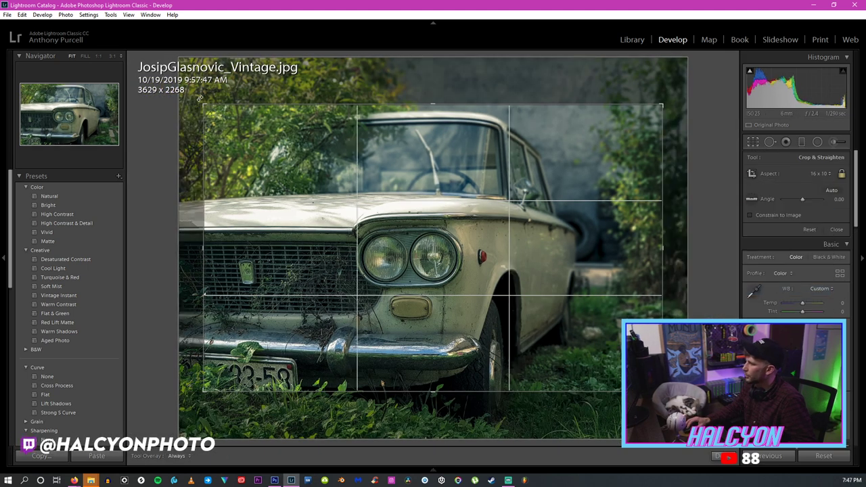
{"action": "left_click_drag", "start_coordinate": [200, 98], "coordinate": [191, 92]}
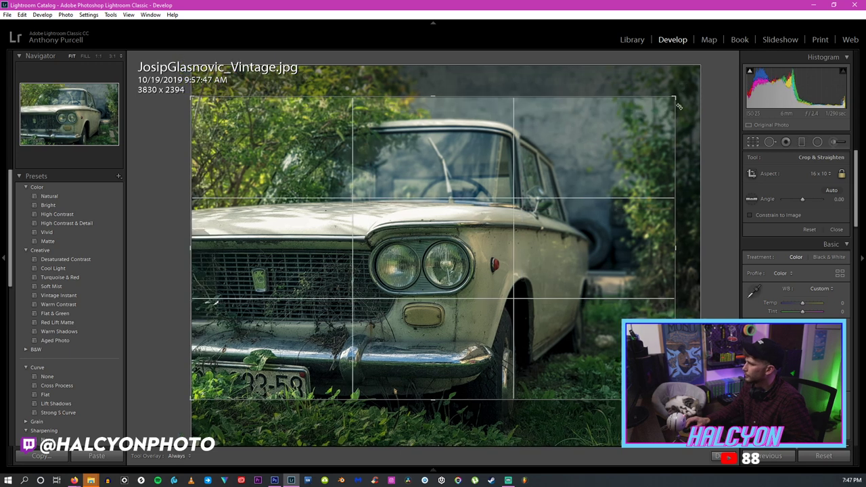
{"action": "left_click_drag", "start_coordinate": [678, 106], "coordinate": [700, 82]}
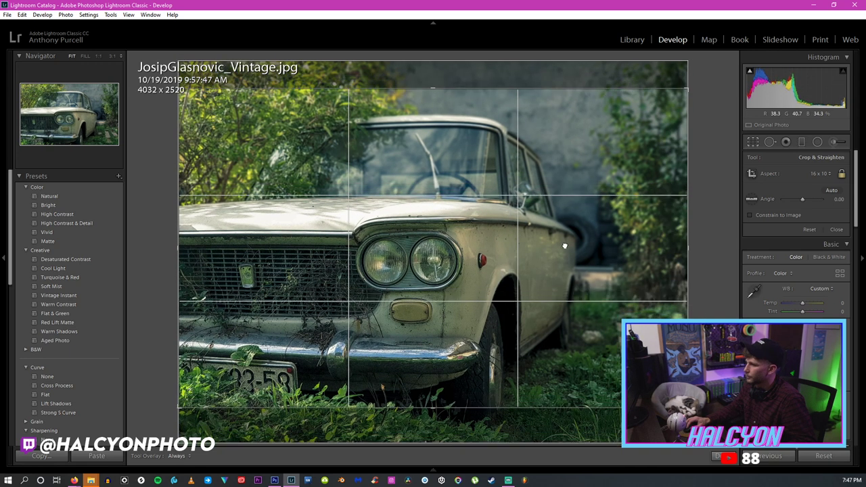
{"action": "key", "text": "Return"}
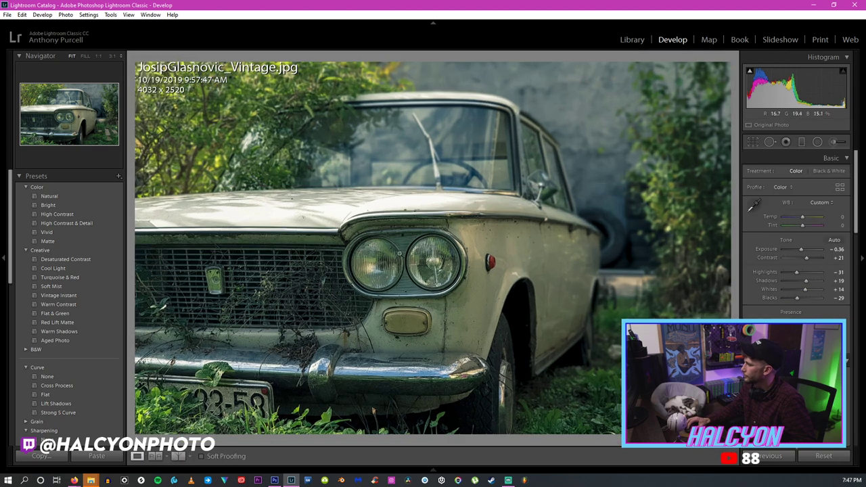
{"action": "left_click_drag", "start_coordinate": [423, 239], "coordinate": [447, 186]}
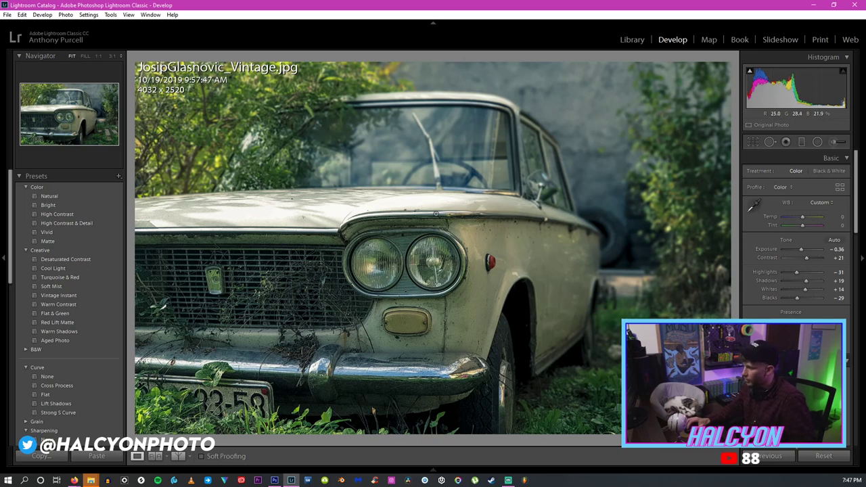
Add a graduated filter over the photo's top with Exposure -0.35 and Highlights -72.
{"action": "left_click", "coordinate": [474, 213]}
{"action": "left_click", "coordinate": [475, 213]}
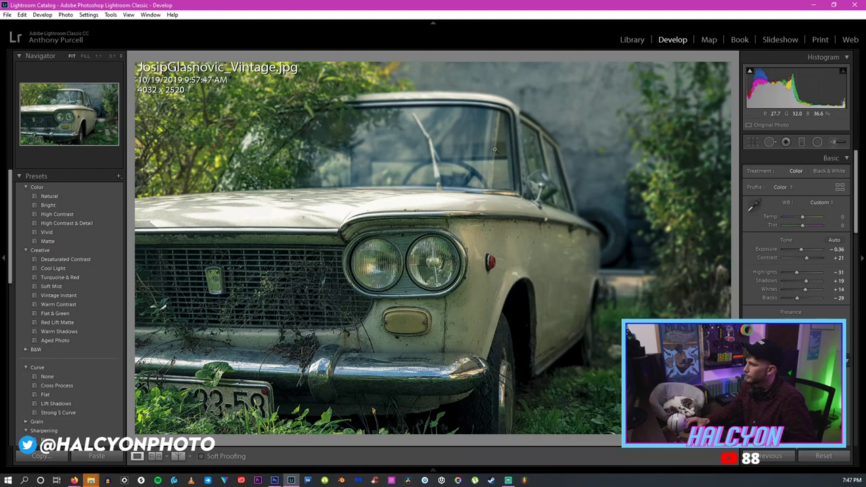
{"action": "key", "text": "m"}
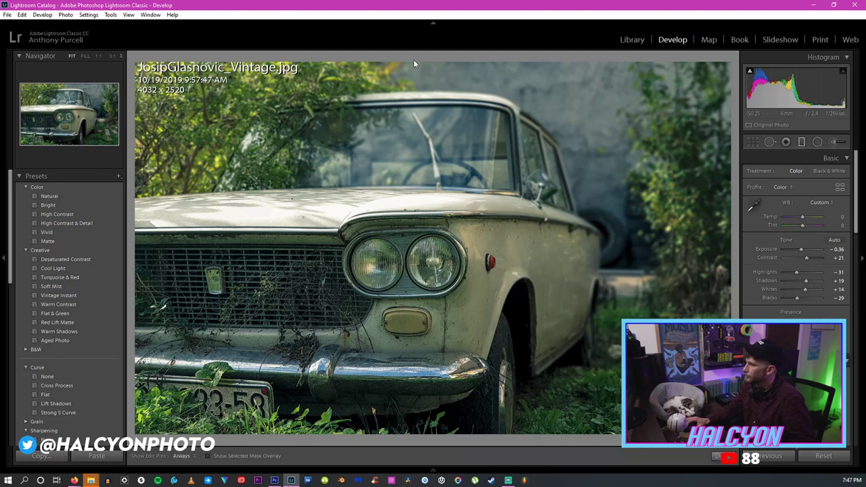
{"action": "left_click_drag", "start_coordinate": [431, 64], "coordinate": [429, 207]}
{"action": "left_click_drag", "start_coordinate": [430, 132], "coordinate": [431, 165]}
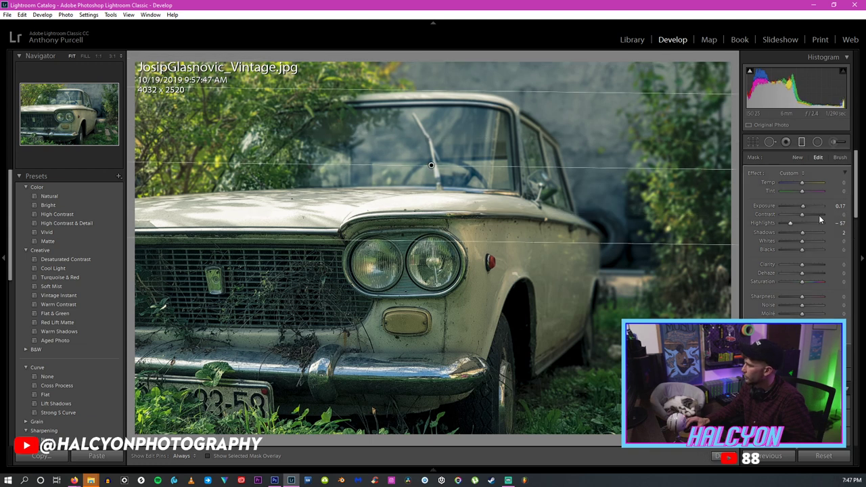
{"action": "left_click_drag", "start_coordinate": [790, 222], "coordinate": [801, 208]}
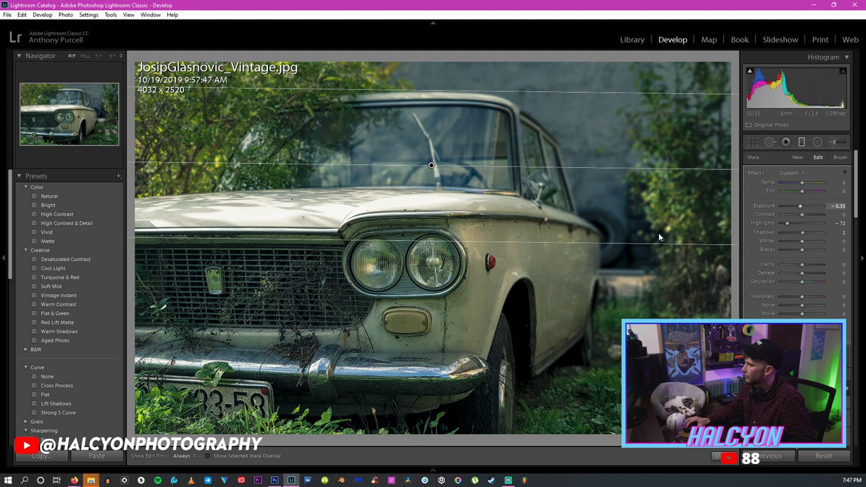
{"action": "left_click", "coordinate": [718, 455]}
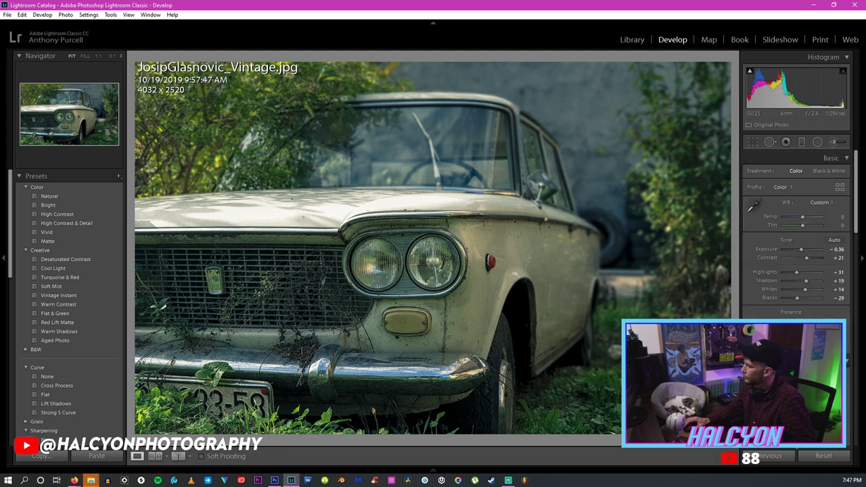
{"action": "left_click_drag", "start_coordinate": [857, 215], "coordinate": [859, 430]}
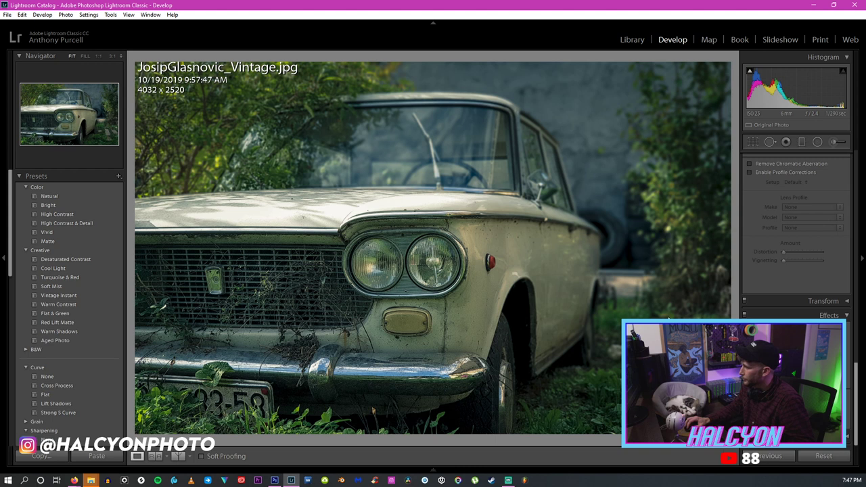
{"action": "left_click", "coordinate": [13, 15]}
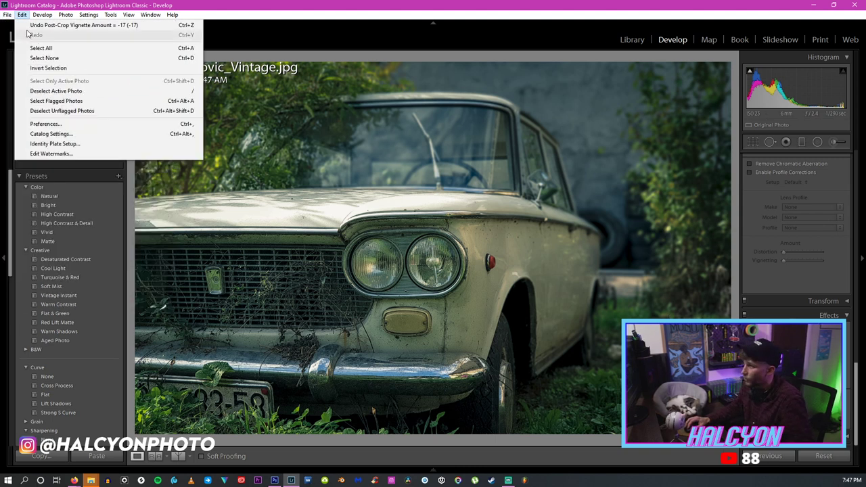
Export the car photo as JPEG instead of PSD into the Edited folder, then close File Explorer.
{"action": "left_click", "coordinate": [61, 146]}
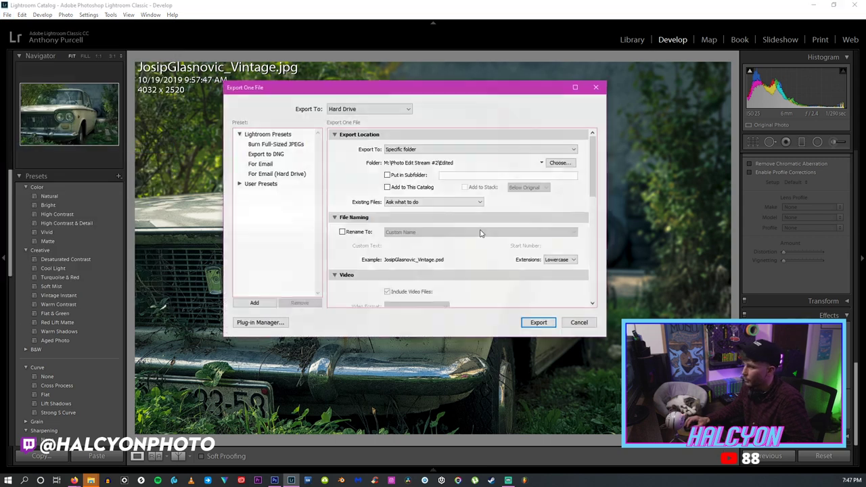
{"action": "left_click", "coordinate": [559, 164]}
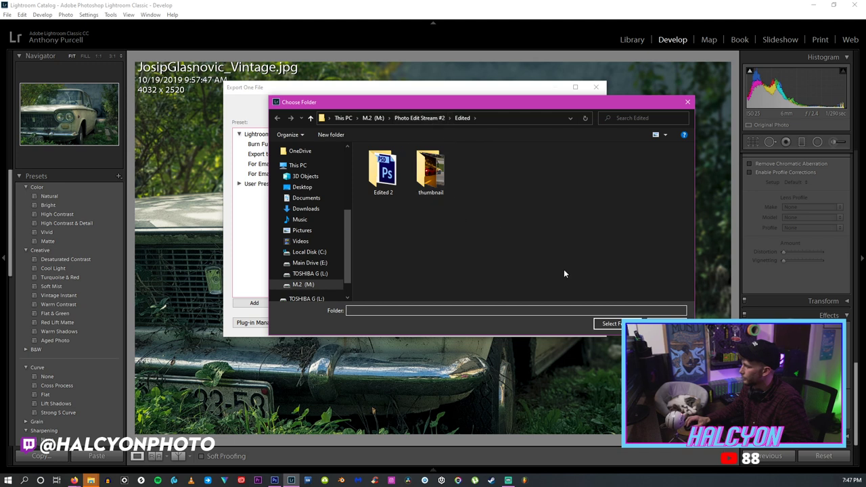
{"action": "left_click", "coordinate": [613, 324]}
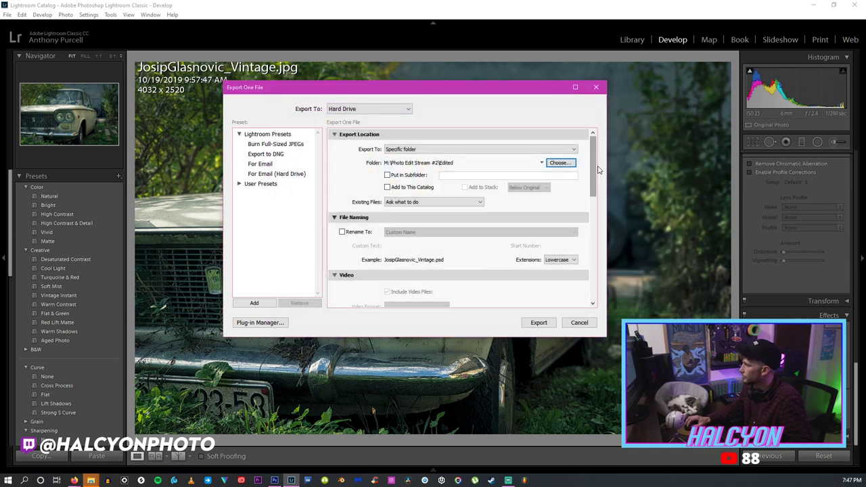
{"action": "scroll", "coordinate": [593, 170], "scroll_direction": "down", "scroll_amount": 5}
{"action": "left_click", "coordinate": [416, 197]}
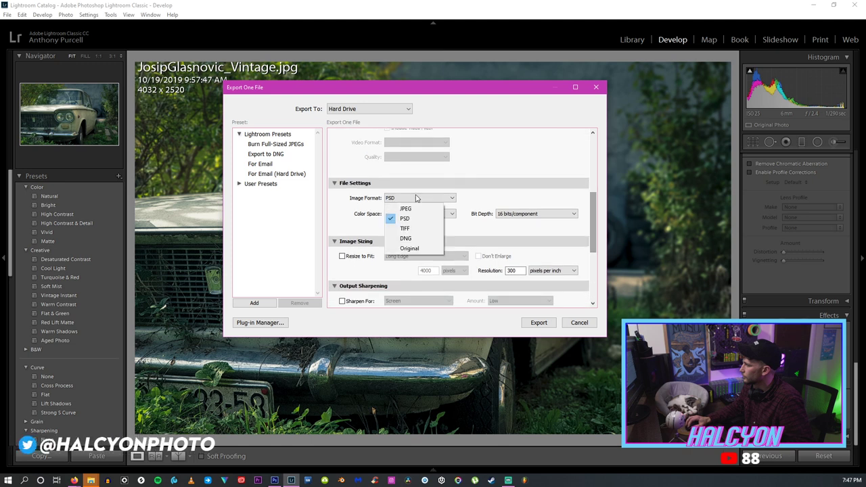
{"action": "left_click", "coordinate": [406, 208]}
{"action": "scroll", "coordinate": [566, 299], "scroll_direction": "down", "scroll_amount": 5}
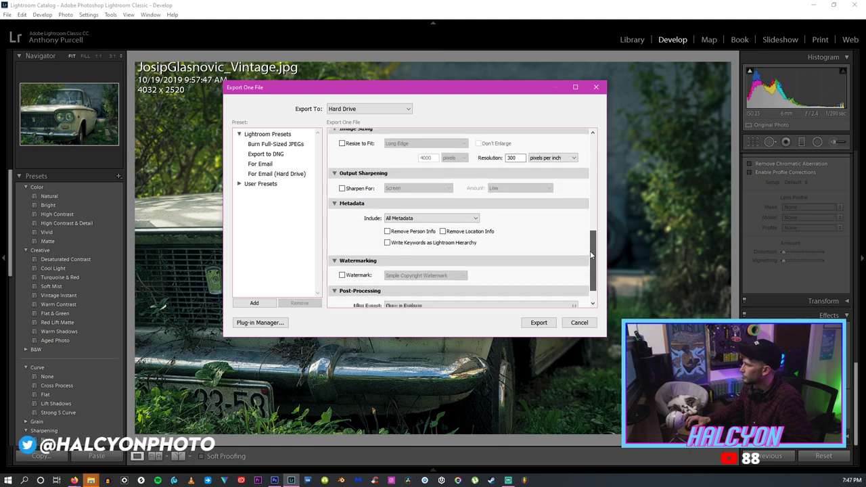
{"action": "left_click", "coordinate": [538, 323]}
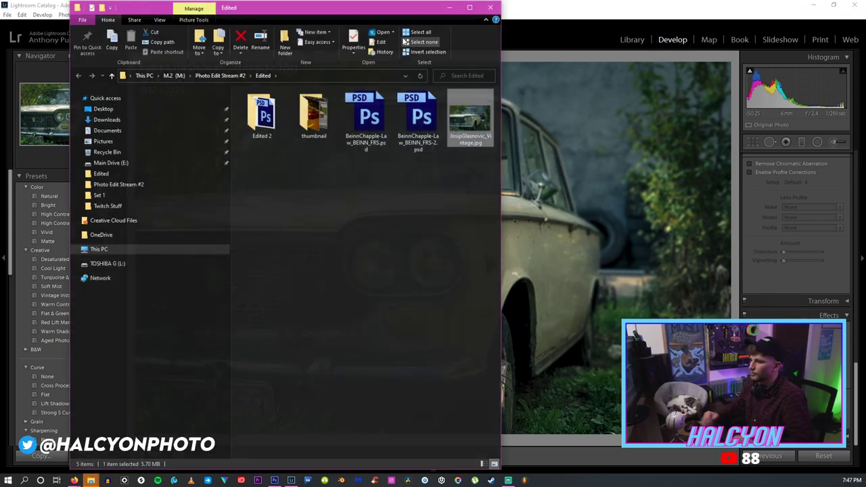
{"action": "left_click", "coordinate": [491, 7]}
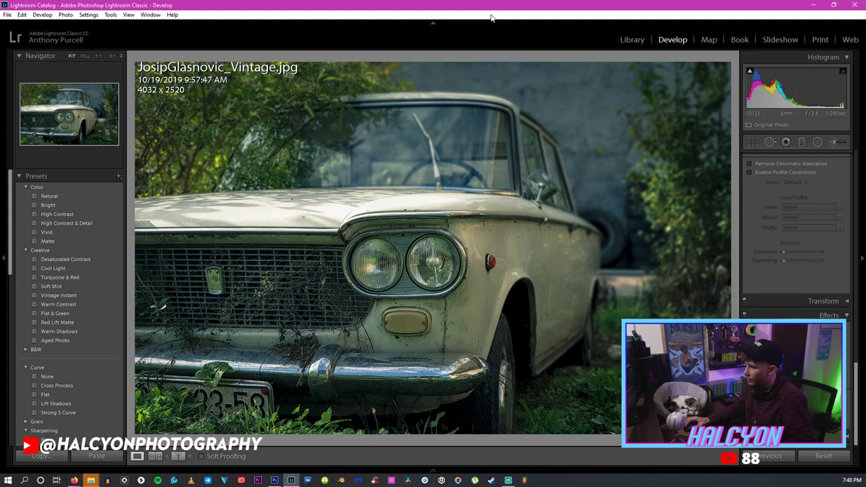
{"action": "key", "text": "shift+y"}
{"action": "key", "text": "shift+y"}
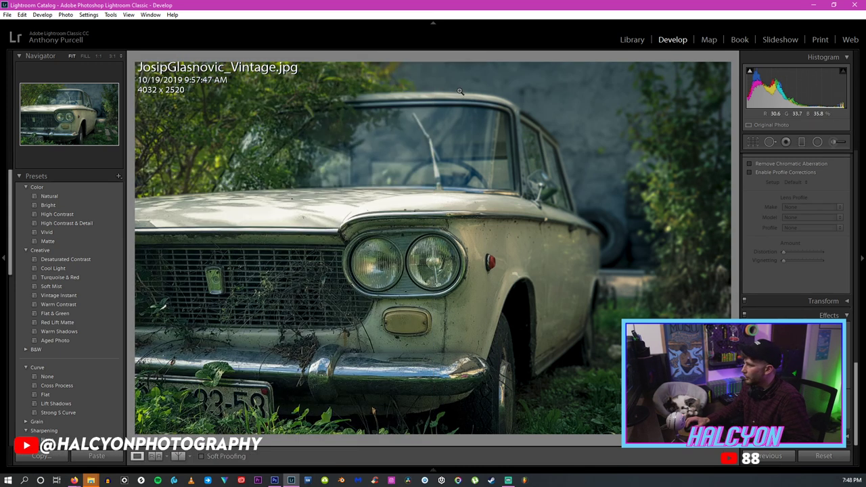
{"action": "key", "text": "shift+y"}
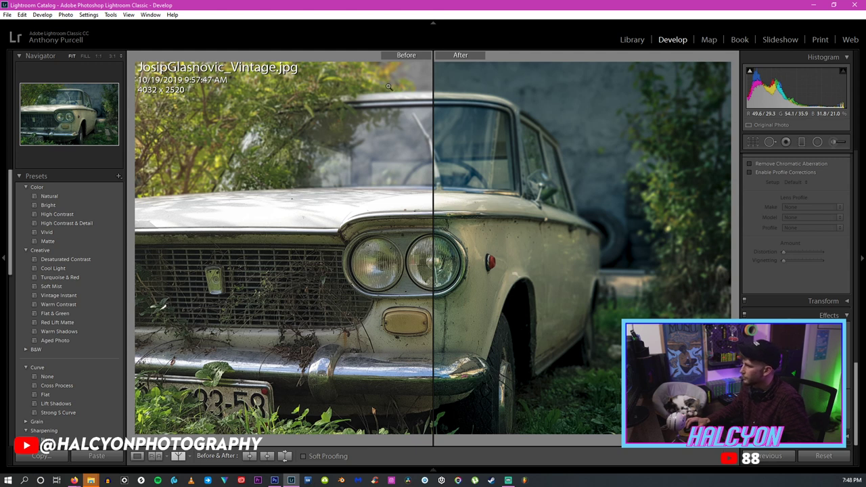
{"action": "key", "text": "shift+y"}
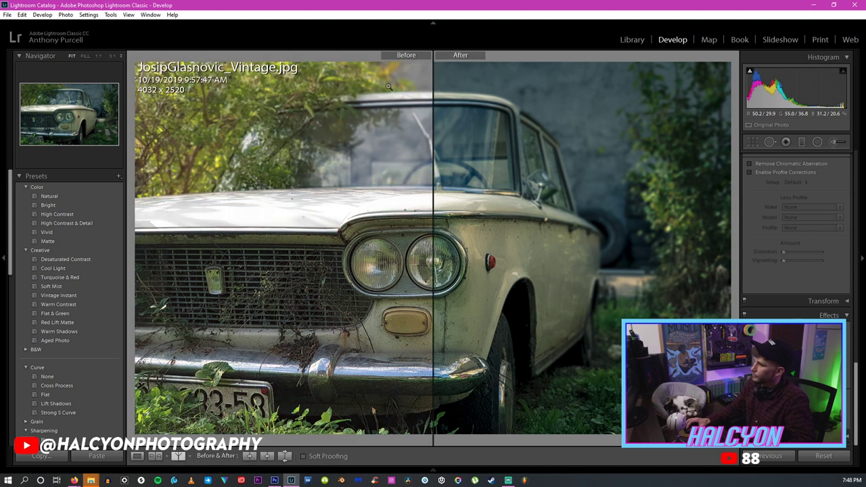
{"action": "key", "text": "y"}
{"action": "key", "text": "y"}
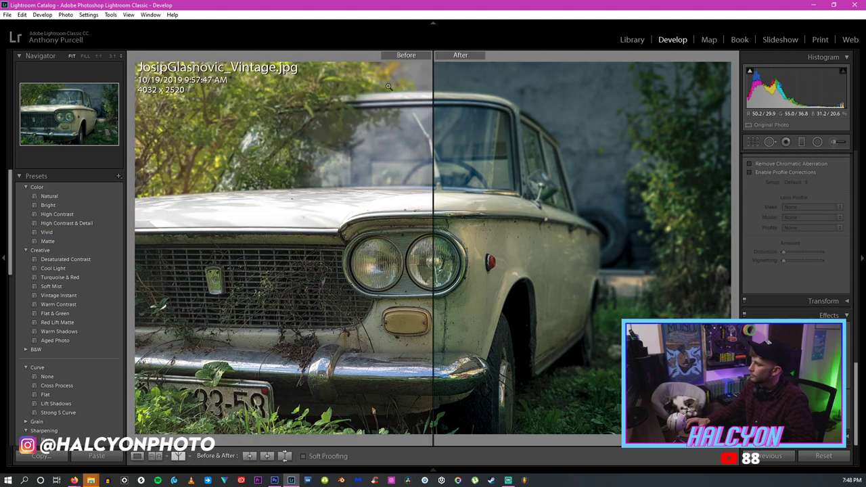
{"action": "key", "text": "y"}
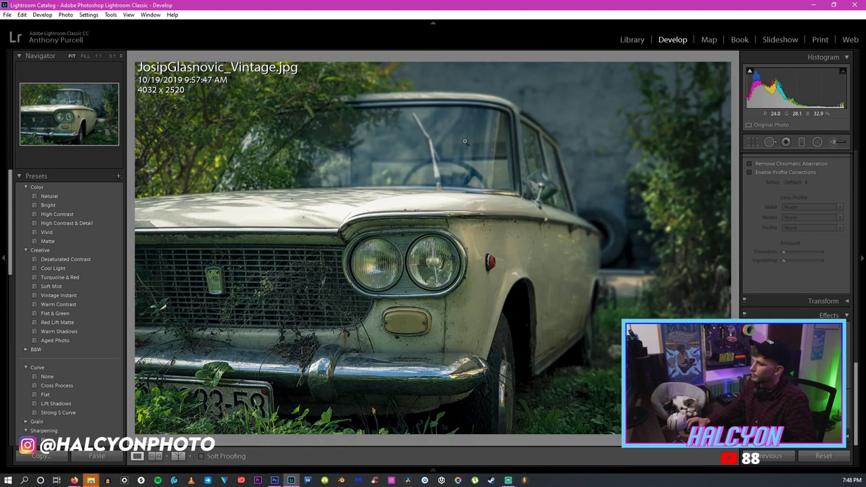
{"action": "key", "text": "y"}
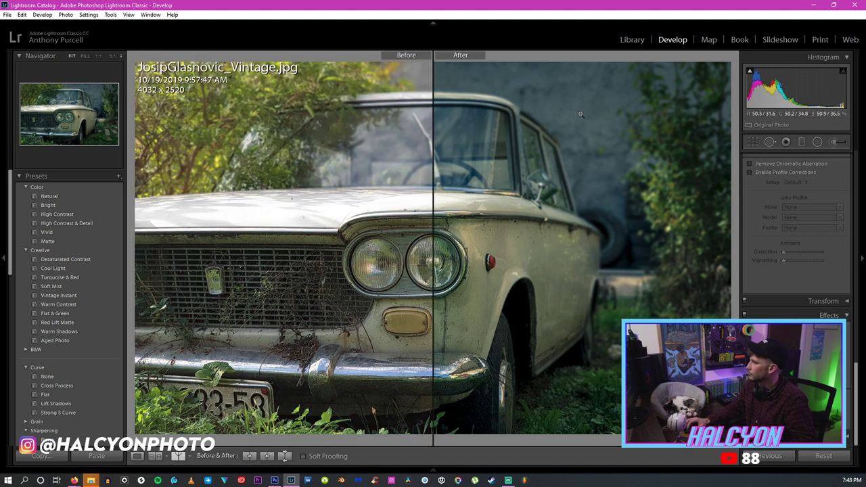
{"action": "key", "text": "y"}
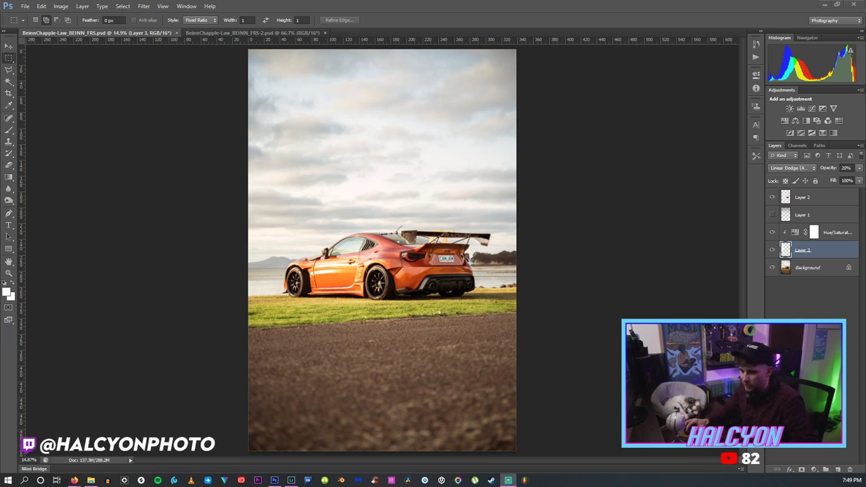
Switch from Photoshop to Lightroom Classic showing the gas-station ARW photo.
{"action": "key", "text": "alt+Tab"}
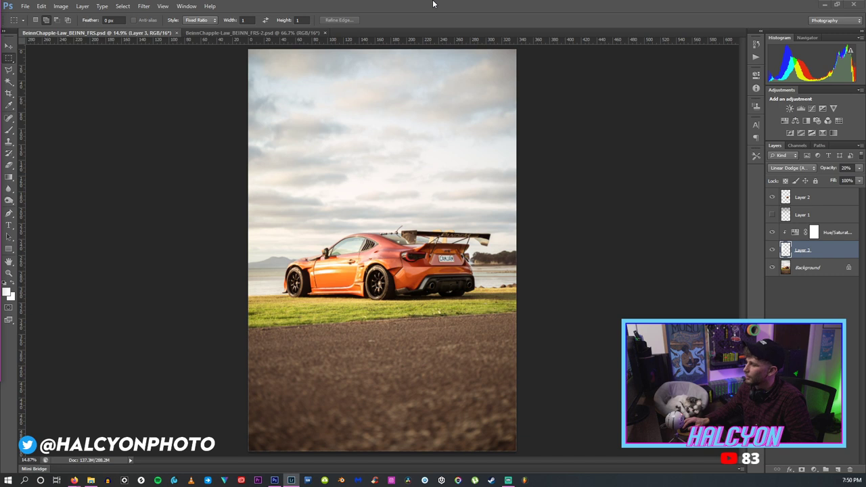
{"action": "key", "text": "alt+Tab"}
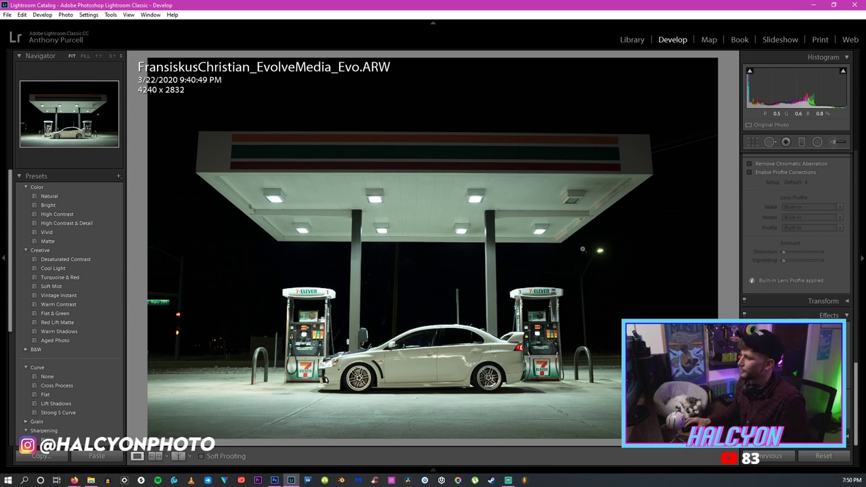
Focus Lightroom and scroll the Develop panel up to the Basic white balance Temp field.
{"action": "key", "text": "alt+Tab"}
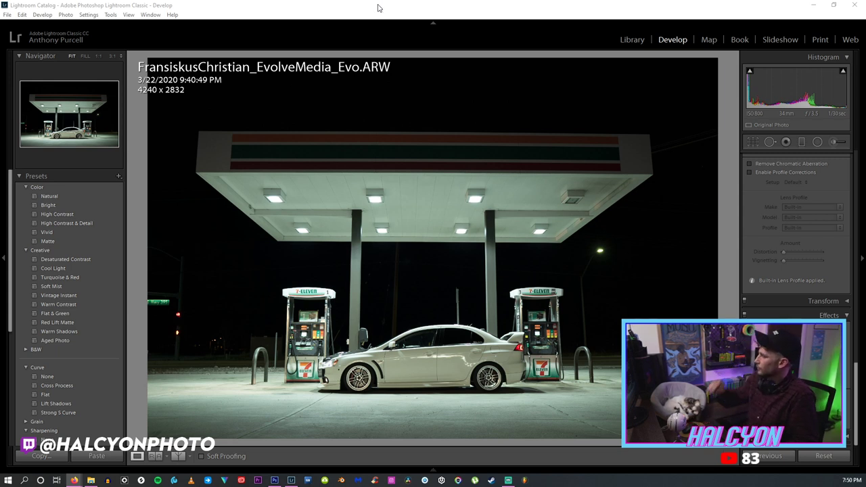
{"action": "left_click", "coordinate": [857, 409]}
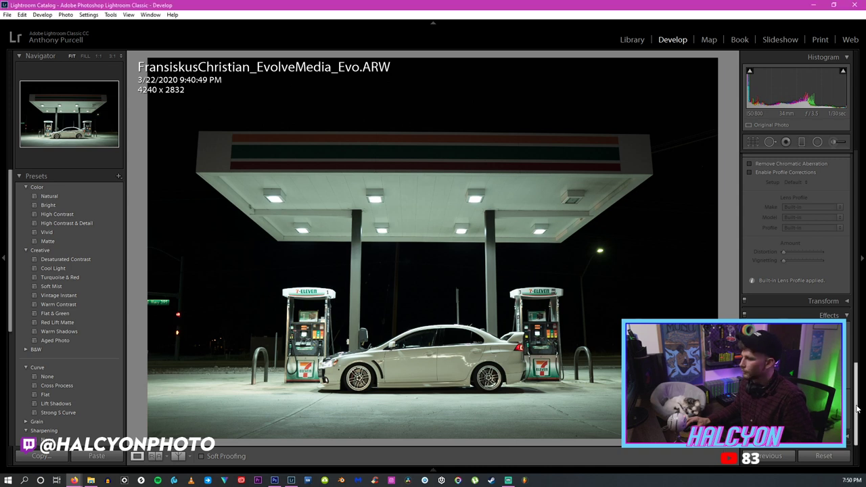
{"action": "scroll", "coordinate": [857, 409], "scroll_direction": "up", "scroll_amount": 10}
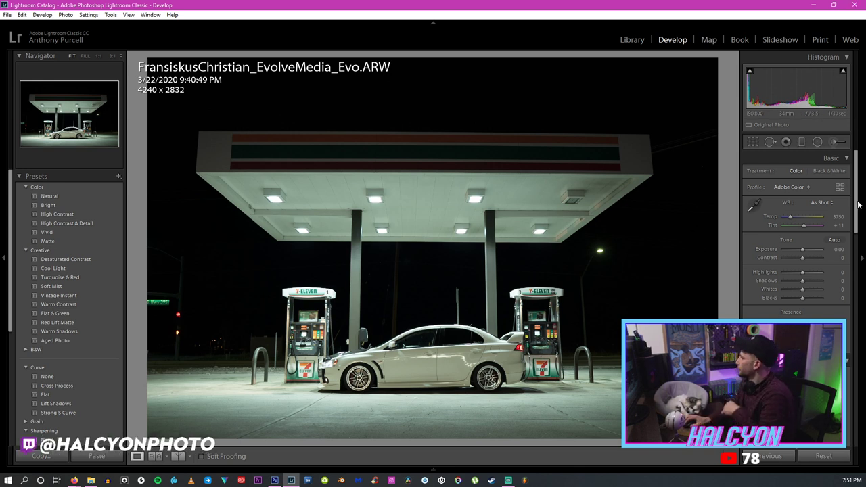
{"action": "left_click", "coordinate": [840, 217]}
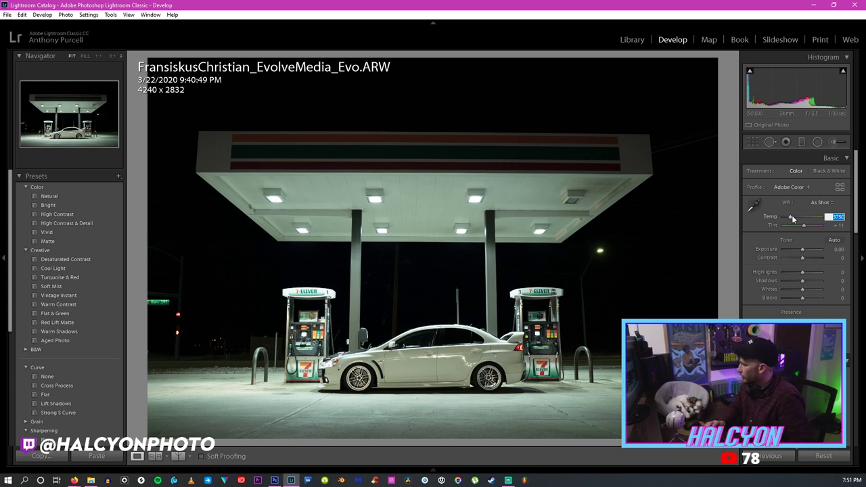
Set white balance temperature to 4000 and check the left pump at 1:1.
{"action": "type", "text": "4"}
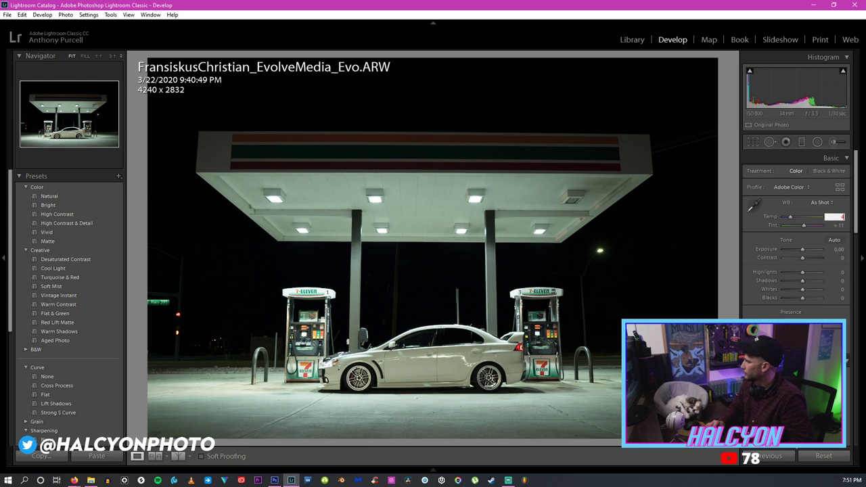
{"action": "type", "text": "000"}
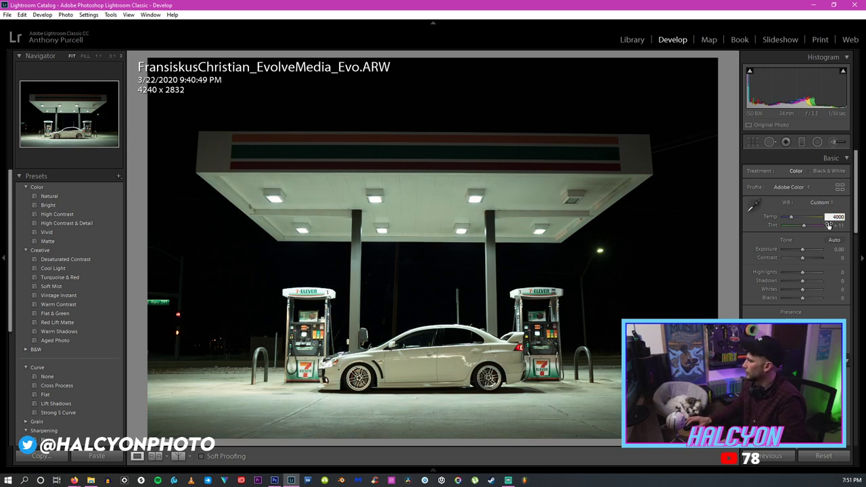
{"action": "key", "text": "Return"}
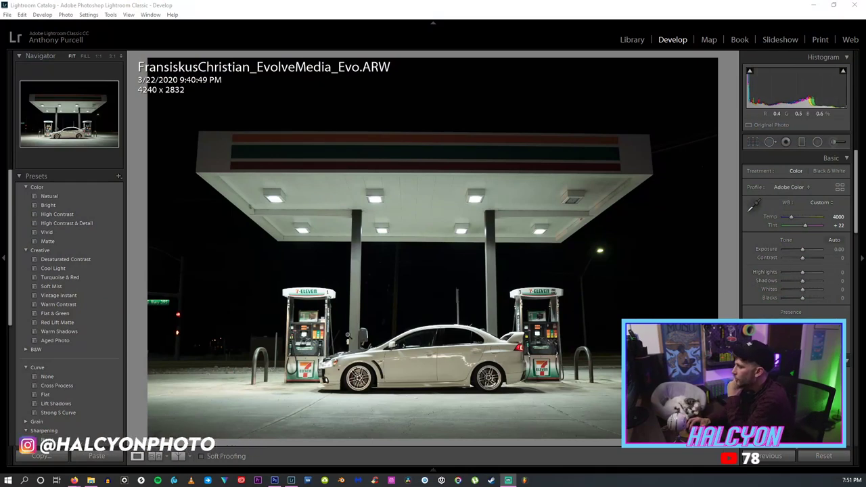
{"action": "left_click", "coordinate": [295, 285]}
{"action": "left_click_drag", "start_coordinate": [295, 286], "coordinate": [360, 130]}
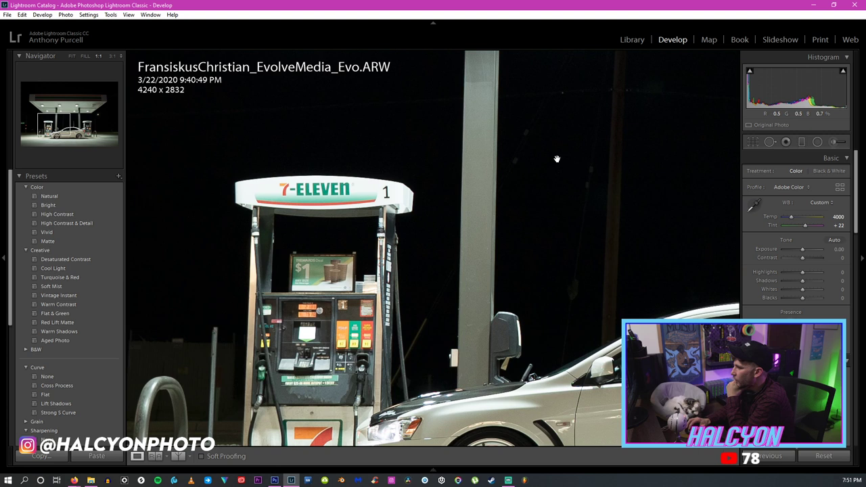
{"action": "left_click_drag", "start_coordinate": [556, 158], "coordinate": [459, 200]}
{"action": "left_click", "coordinate": [458, 200]}
Set Highlights -12, Shadows +76, Whites +19 and Blacks -21, checking the front wheel up close.
{"action": "left_click_drag", "start_coordinate": [802, 271], "coordinate": [817, 280]}
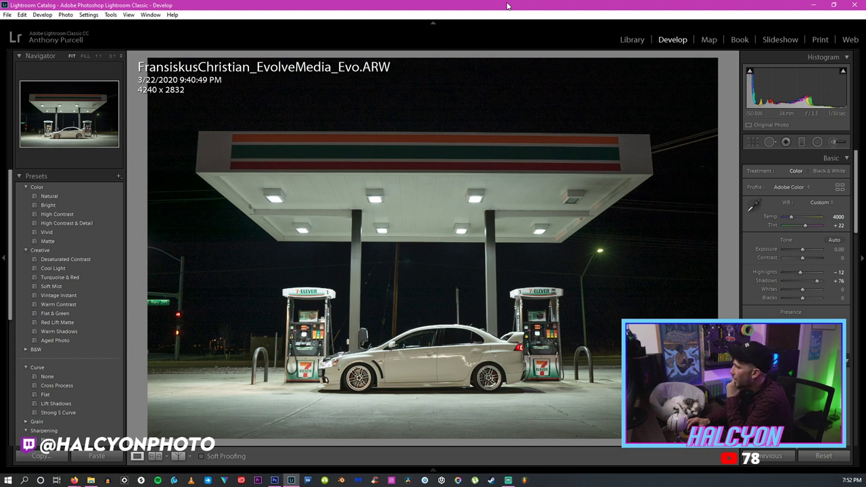
{"action": "left_click_drag", "start_coordinate": [366, 370], "coordinate": [461, 261]}
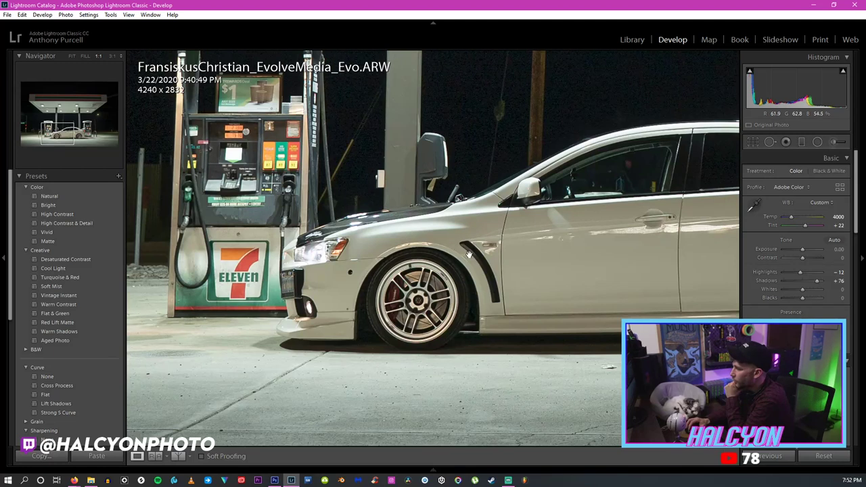
{"action": "left_click", "coordinate": [468, 255]}
{"action": "left_click_drag", "start_coordinate": [803, 292], "coordinate": [795, 300]}
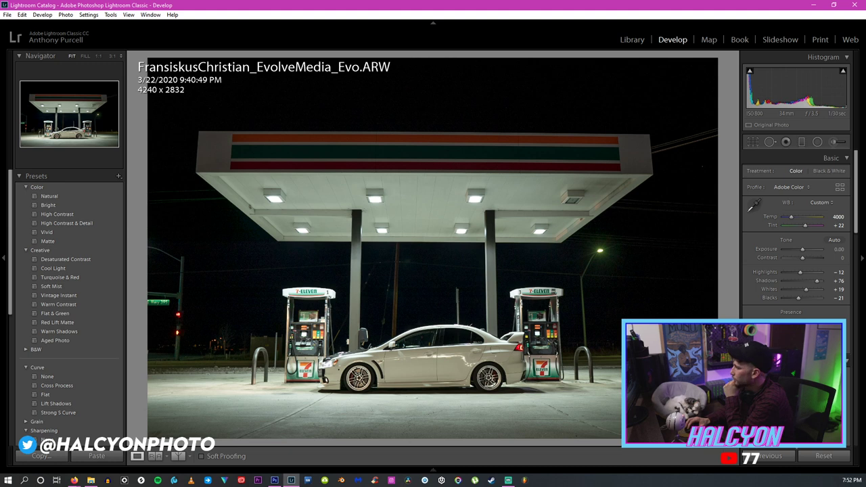
Set tone curve Lights +7 and Darks -18, and cut Green saturation to -100.
{"action": "scroll", "coordinate": [800, 241], "scroll_direction": "down", "scroll_amount": 3}
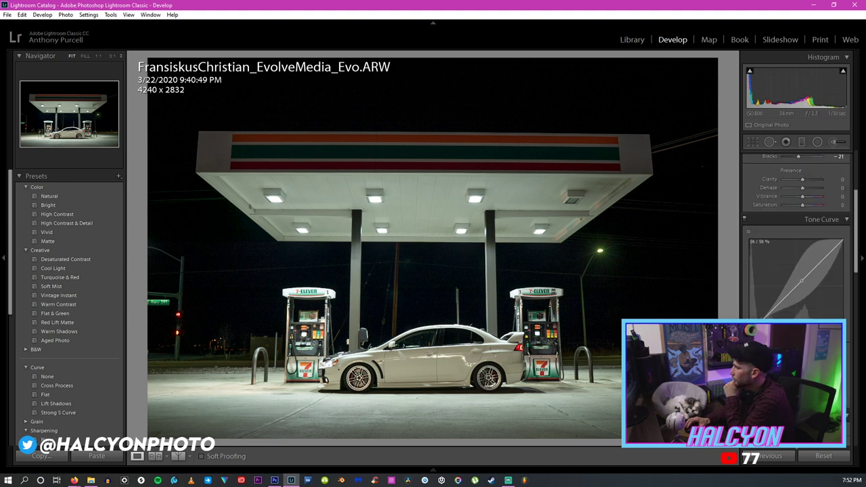
{"action": "left_click_drag", "start_coordinate": [778, 303], "coordinate": [809, 273]}
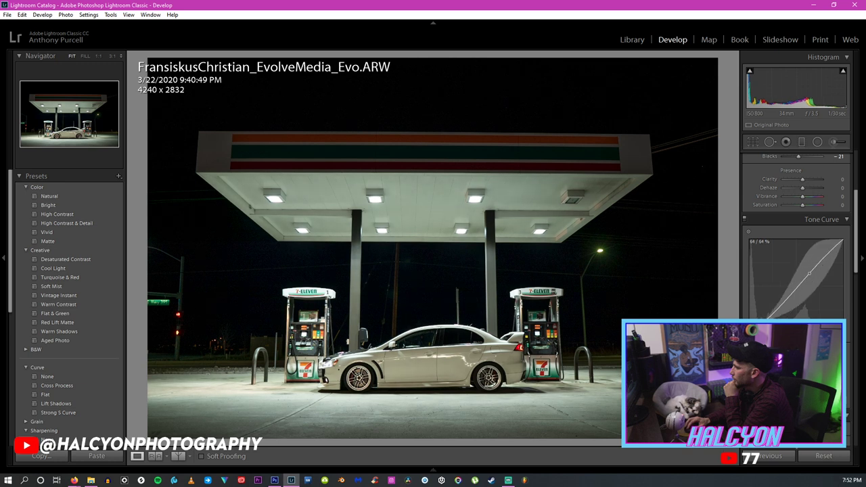
{"action": "left_click_drag", "start_coordinate": [858, 267], "coordinate": [858, 280]}
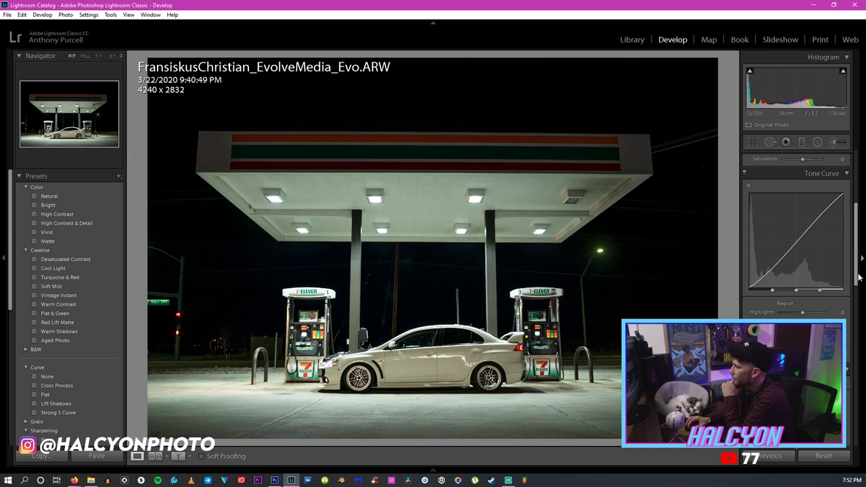
{"action": "scroll", "coordinate": [832, 271], "scroll_direction": "down", "scroll_amount": 5}
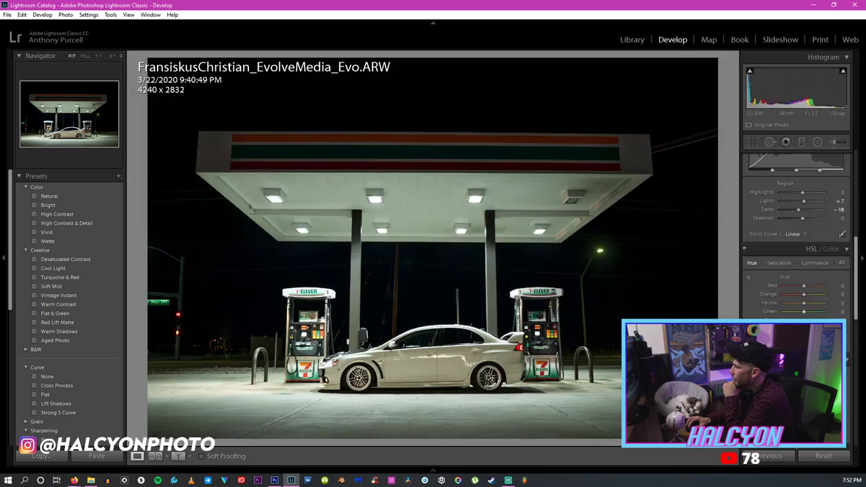
{"action": "left_click", "coordinate": [785, 265]}
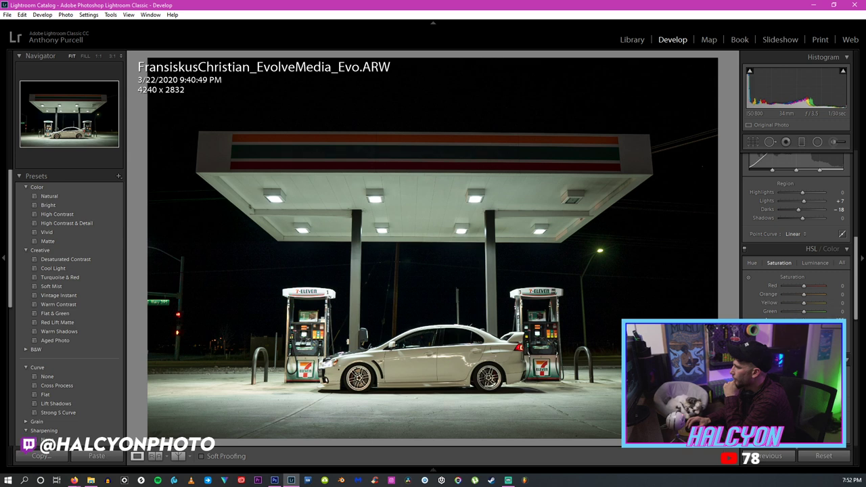
{"action": "left_click_drag", "start_coordinate": [805, 316], "coordinate": [770, 315]}
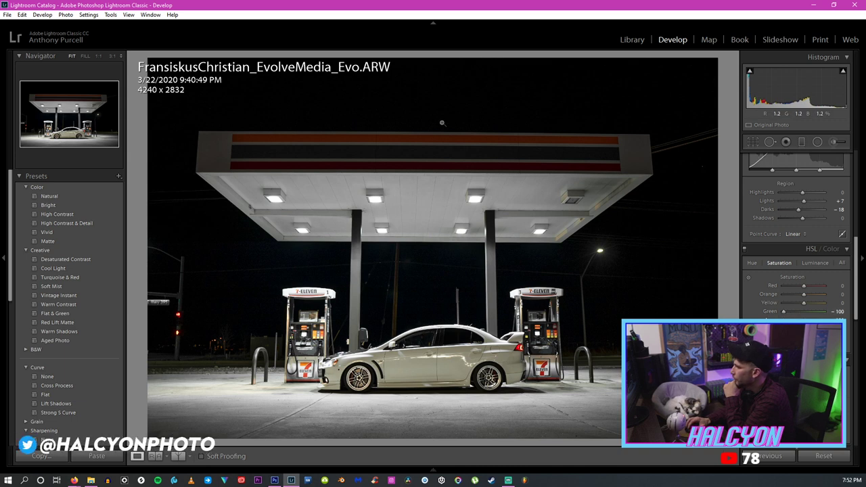
Export the gas-station photo to the Edited folder with the existing export settings.
{"action": "left_click", "coordinate": [8, 14]}
{"action": "left_click", "coordinate": [27, 145]}
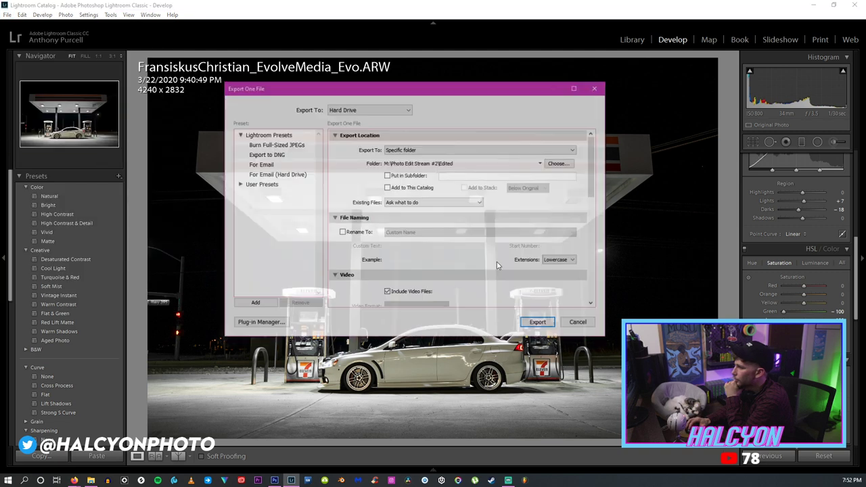
{"action": "left_click", "coordinate": [539, 324]}
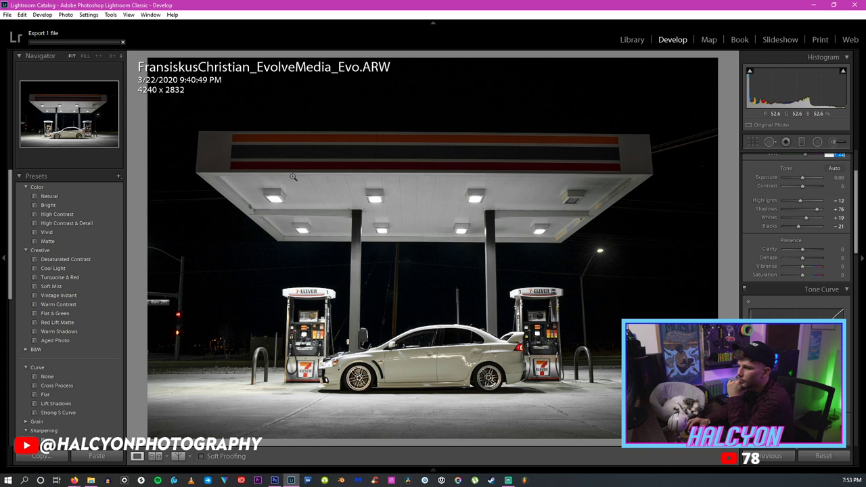
{"action": "left_click", "coordinate": [274, 479]}
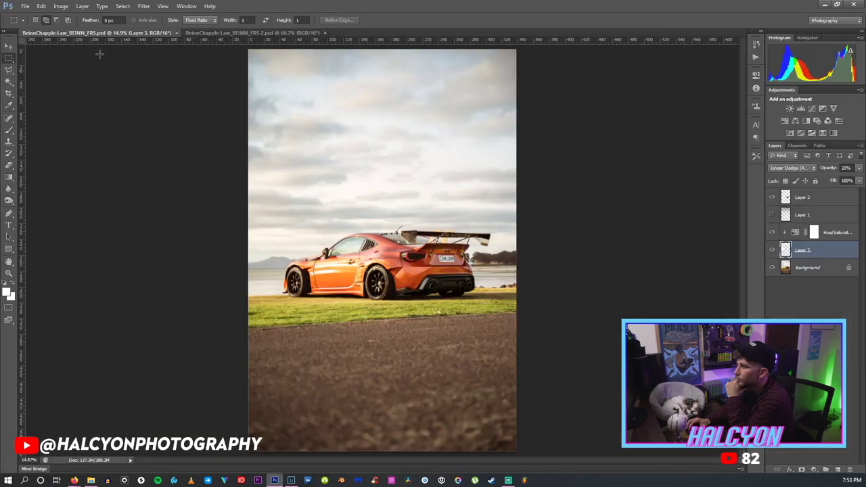
Close both open orange car documents in Photoshop.
{"action": "left_click", "coordinate": [26, 7]}
{"action": "left_click", "coordinate": [178, 33]}
{"action": "left_click", "coordinate": [177, 33]}
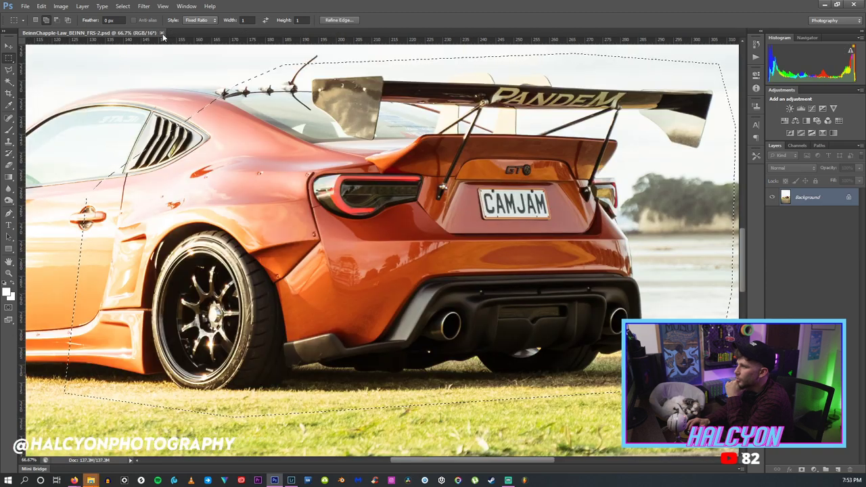
{"action": "left_click", "coordinate": [162, 33]}
Open the exported gas-station photo from Edited and drag a guide to the canopy top.
{"action": "left_click", "coordinate": [25, 6]}
{"action": "left_click", "coordinate": [27, 22]}
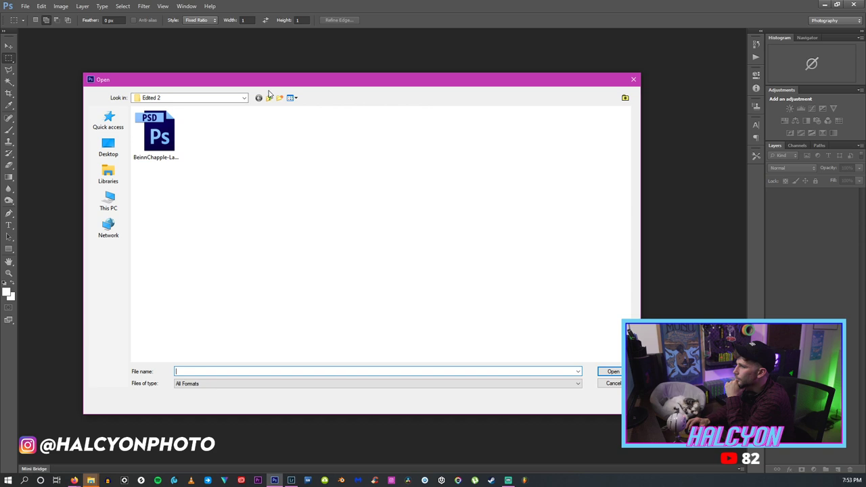
{"action": "left_click", "coordinate": [269, 97]}
{"action": "double_click", "coordinate": [343, 141]}
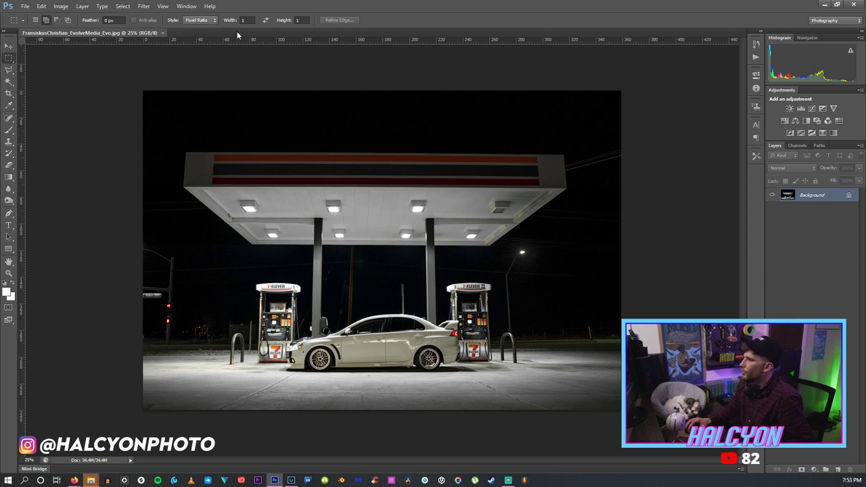
{"action": "left_click_drag", "start_coordinate": [235, 41], "coordinate": [265, 153]}
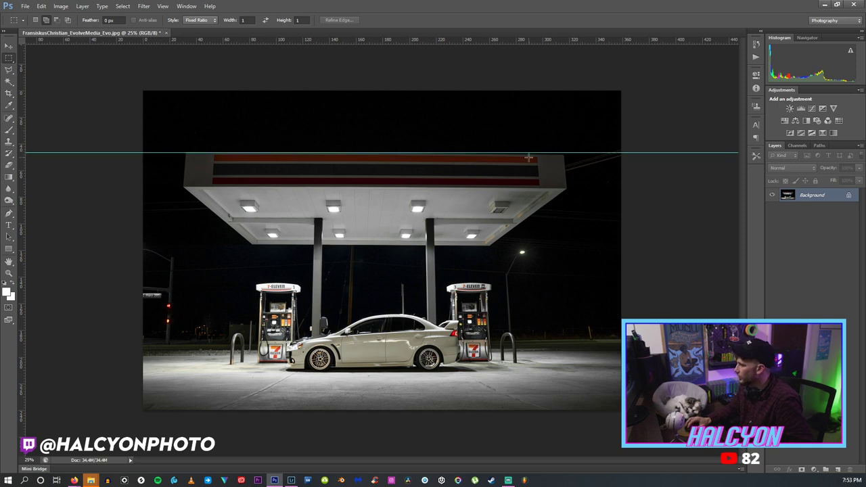
Inspect the canopy edge, then unlock the Background layer as Layer 0.
{"action": "key", "text": "z"}
{"action": "left_click", "coordinate": [553, 153]}
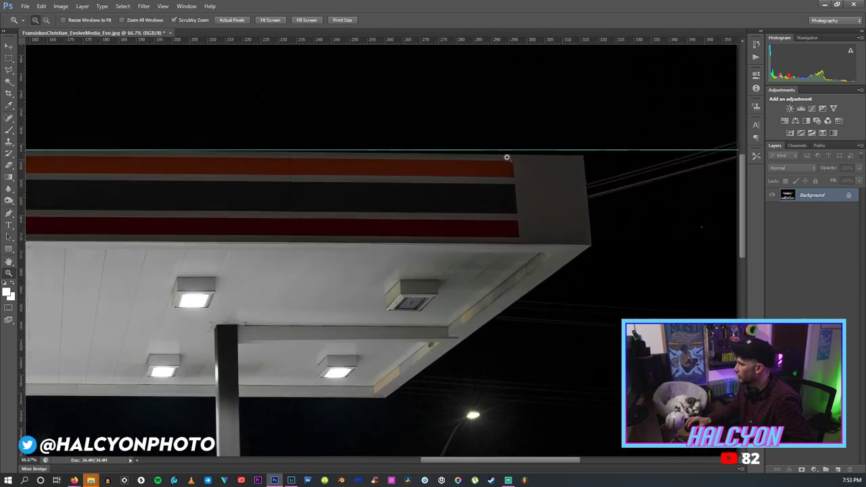
{"action": "key", "text": "ctrl+0"}
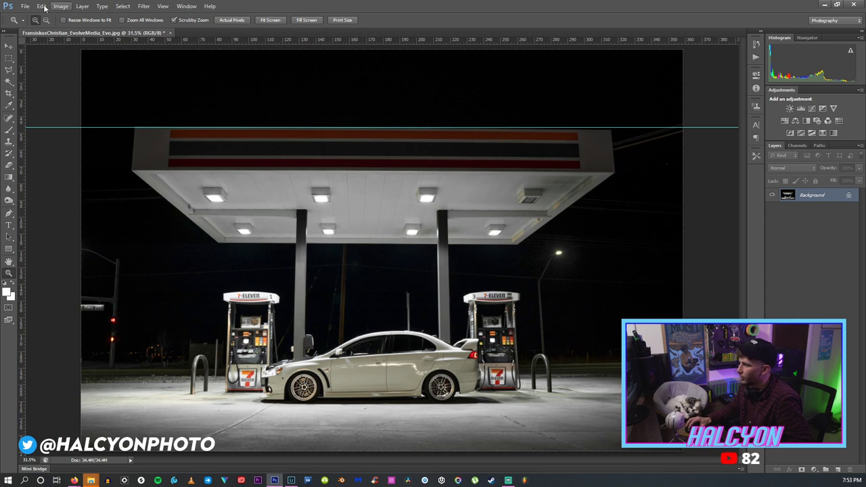
{"action": "right_click", "coordinate": [807, 199]}
{"action": "left_click", "coordinate": [805, 201]}
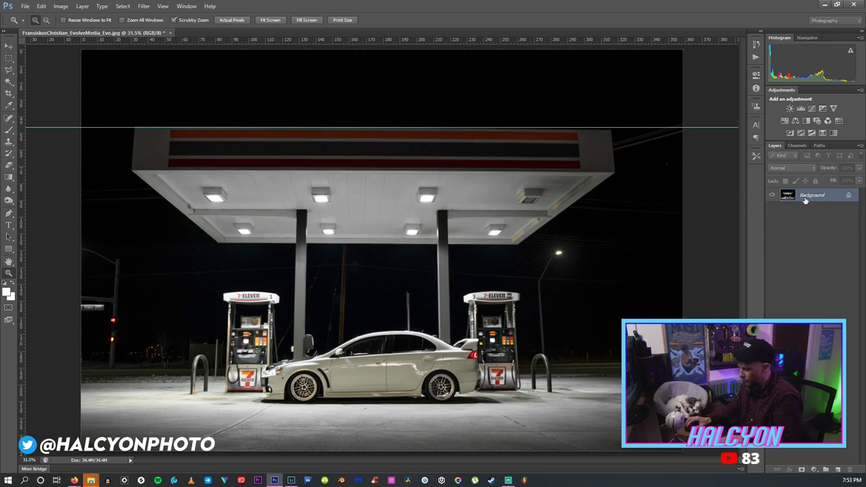
{"action": "double_click", "coordinate": [790, 195], "text": "alt"}
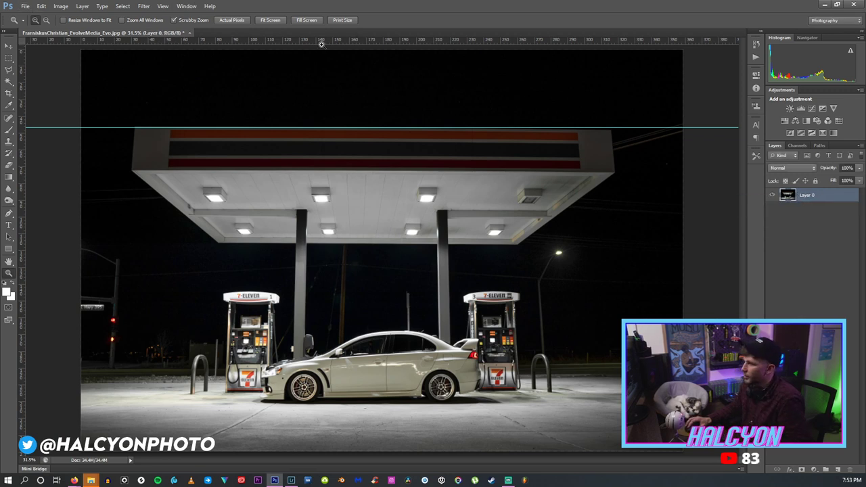
Skew the image, raising the right side so the canopy top is level.
{"action": "left_click", "coordinate": [41, 6]}
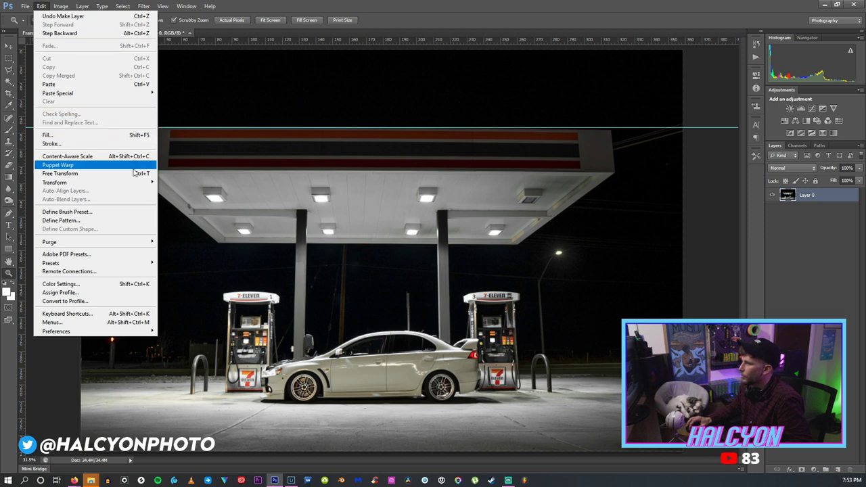
{"action": "mouse_move", "coordinate": [136, 182]}
{"action": "left_click", "coordinate": [179, 212]}
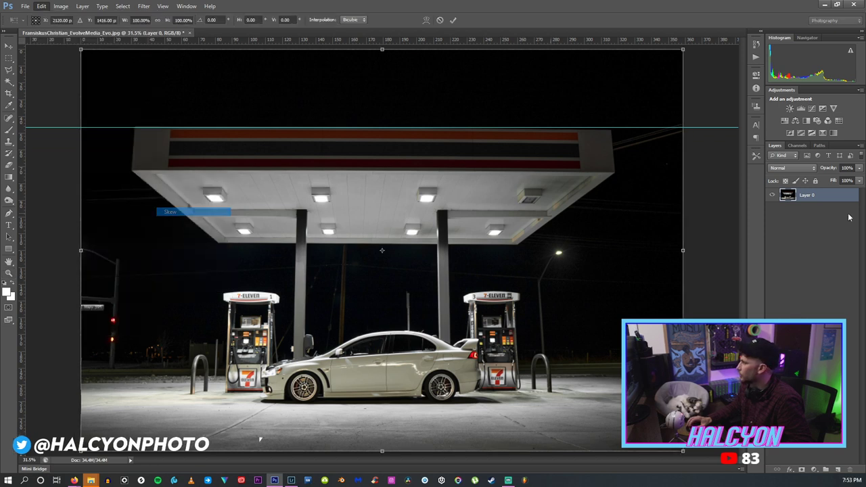
{"action": "left_click_drag", "start_coordinate": [683, 251], "coordinate": [684, 250]}
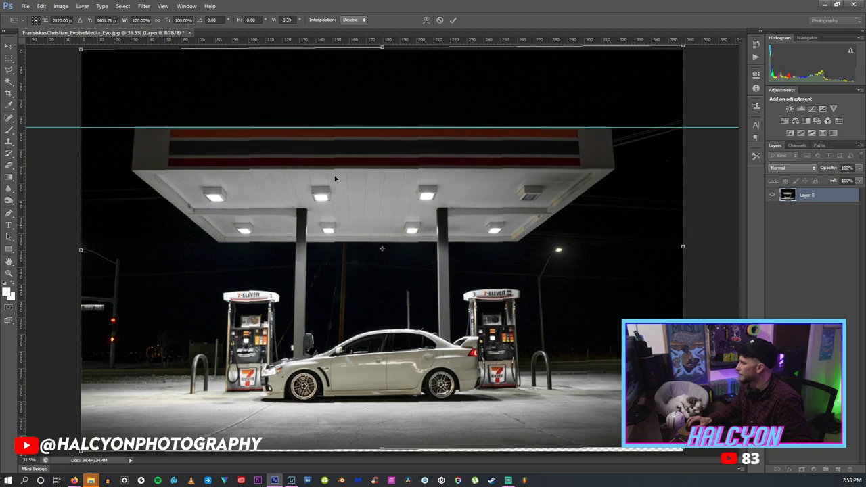
{"action": "left_click", "coordinate": [11, 47]}
{"action": "key", "text": "Return"}
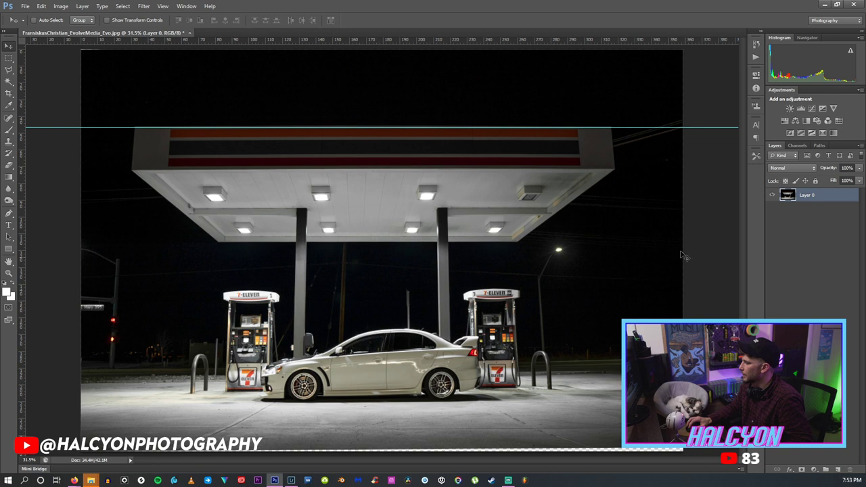
Drag the horizontal guide off the photo and check its pixel dimensions.
{"action": "key", "text": "m"}
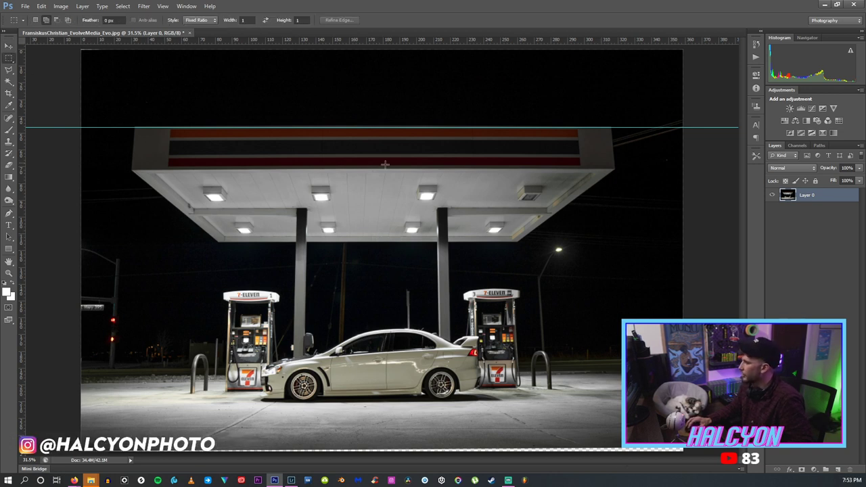
{"action": "left_click", "coordinate": [9, 45]}
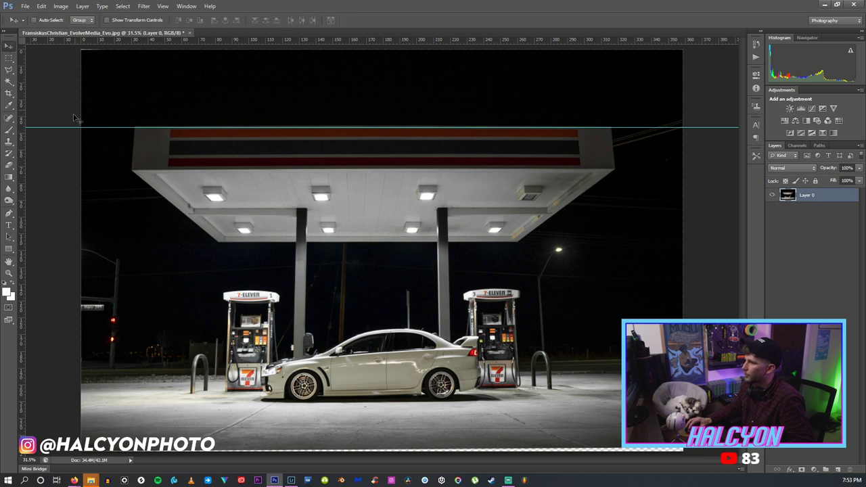
{"action": "left_click_drag", "start_coordinate": [63, 128], "coordinate": [81, 40]}
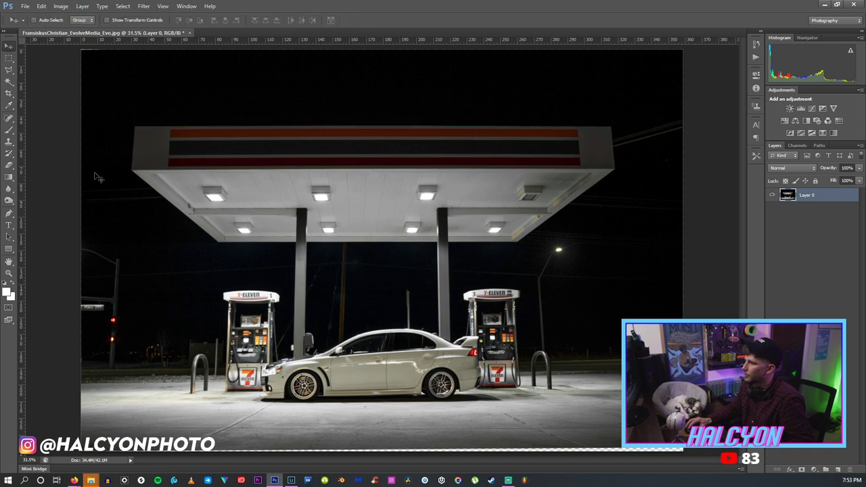
{"action": "left_click", "coordinate": [100, 462]}
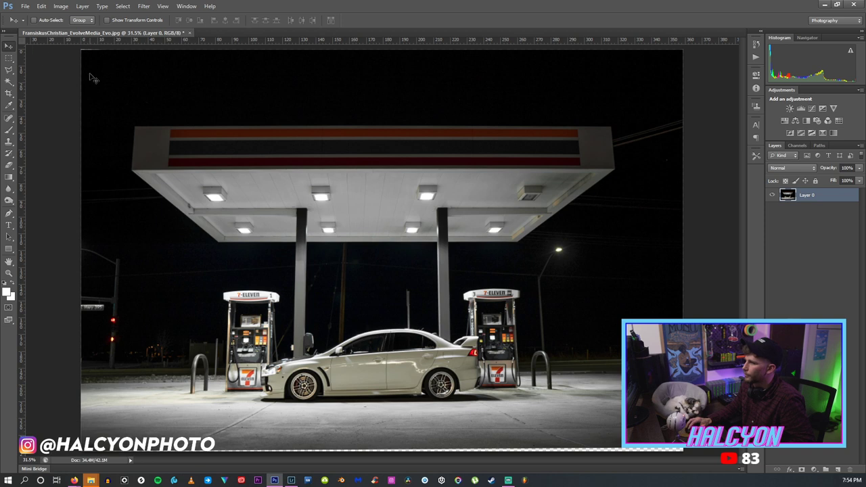
{"action": "key", "text": "m"}
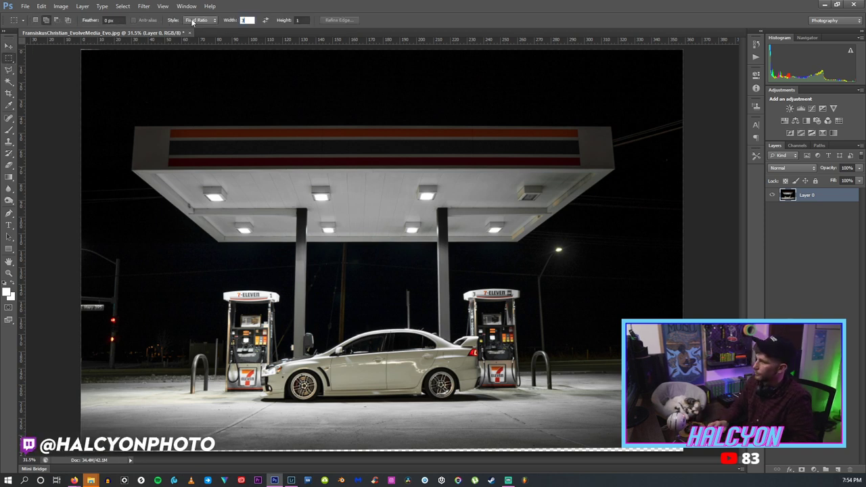
Draw a fixed 3:2 ratio marquee selection covering most of the gas-station photo.
{"action": "left_click", "coordinate": [302, 18]}
{"action": "type", "text": "2"}
{"action": "left_click_drag", "start_coordinate": [105, 77], "coordinate": [845, 421]}
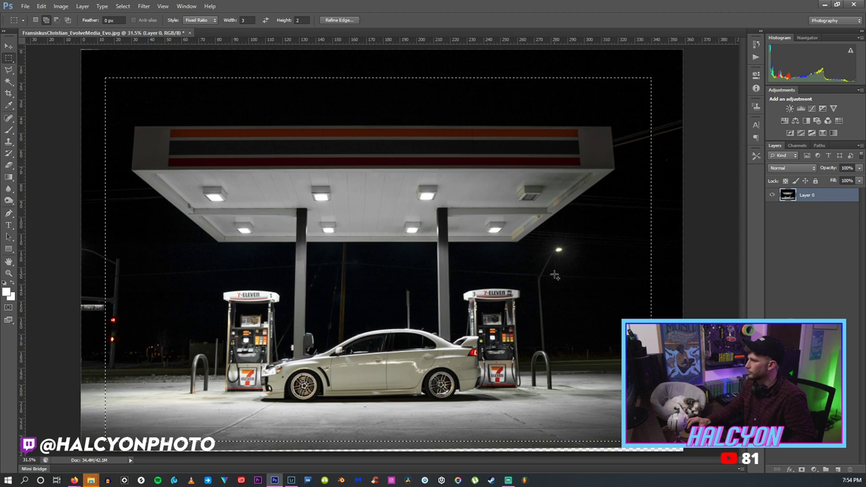
Paste the 3:2 selection into a new Untitled-1 document as Layer 1.
{"action": "right_click", "coordinate": [348, 33]}
{"action": "left_click", "coordinate": [394, 71]}
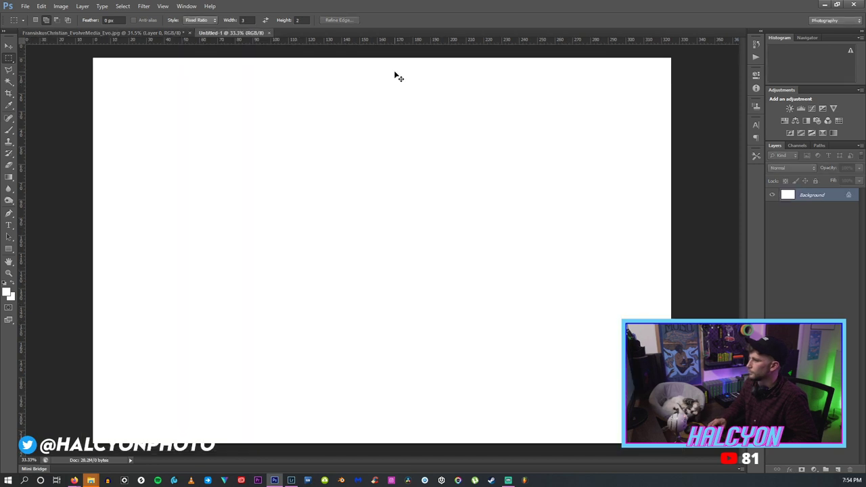
{"action": "key", "text": "ctrl+v"}
{"action": "key", "text": "v"}
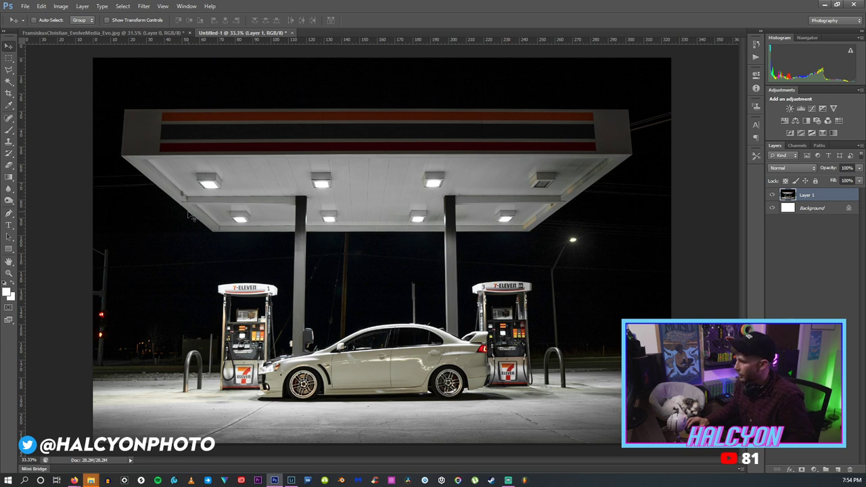
{"action": "left_click", "coordinate": [9, 200]}
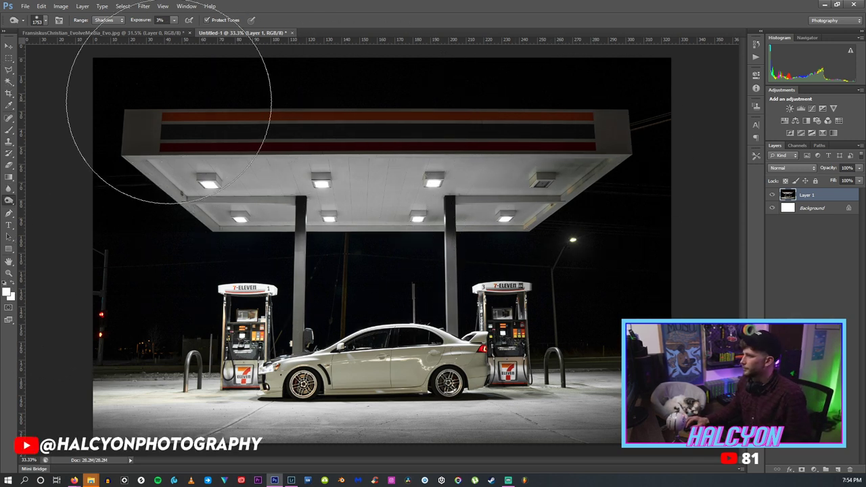
Zoom to 200% on the sedan's rear window, spoiler and fuel pump.
{"action": "key", "text": "z"}
{"action": "left_click", "coordinate": [330, 340]}
{"action": "left_click_drag", "start_coordinate": [330, 339], "coordinate": [392, 341]}
{"action": "scroll", "coordinate": [395, 249], "scroll_direction": "right", "scroll_amount": 6}
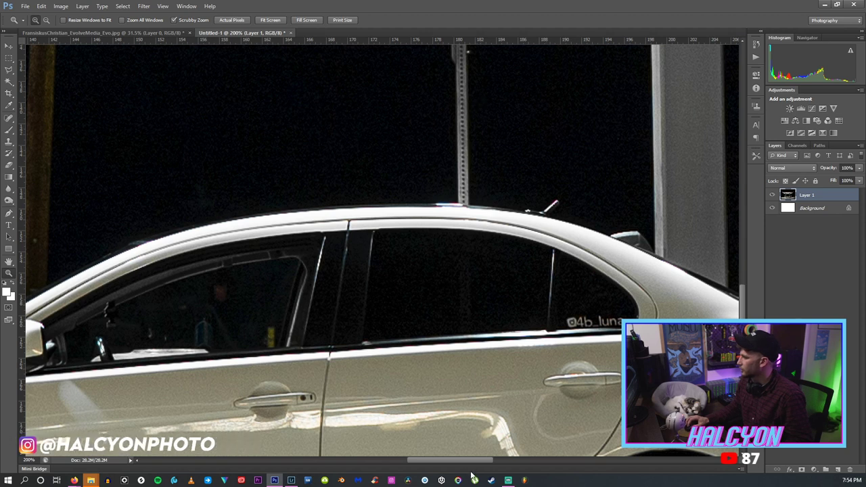
{"action": "scroll", "coordinate": [468, 195], "scroll_direction": "right", "scroll_amount": 3}
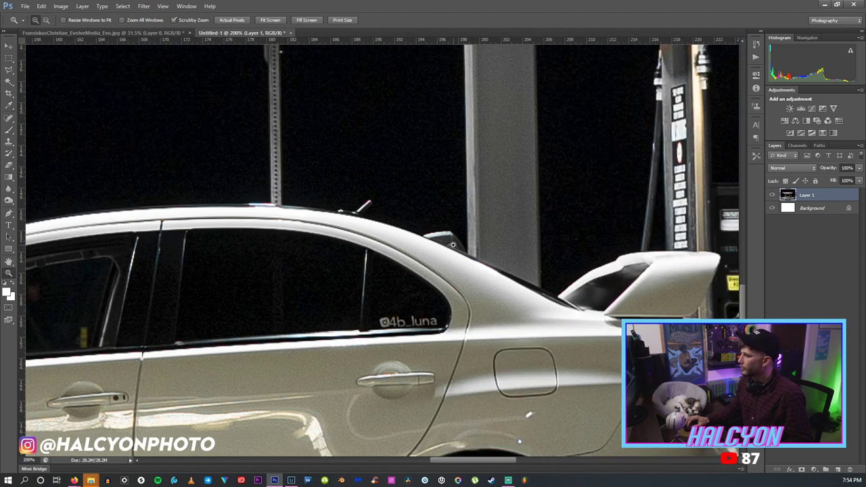
{"action": "left_click_drag", "start_coordinate": [460, 464], "coordinate": [485, 464]}
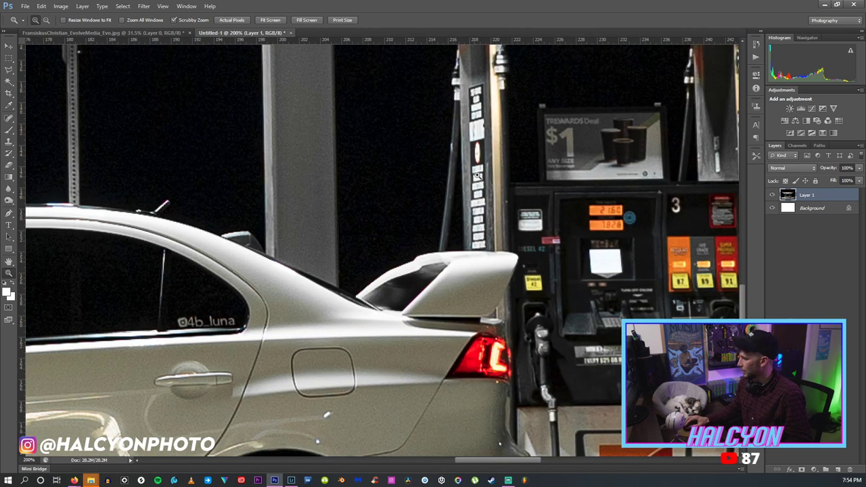
{"action": "scroll", "coordinate": [460, 223], "scroll_direction": "down", "scroll_amount": 3}
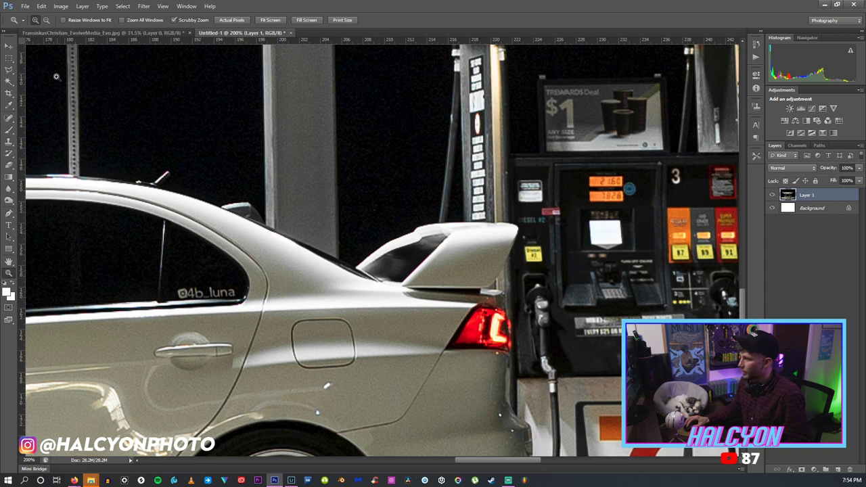
{"action": "key", "text": "l"}
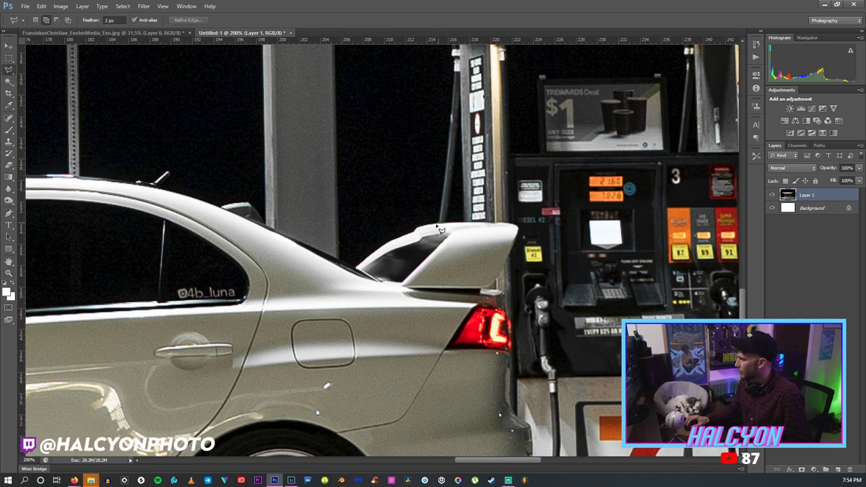
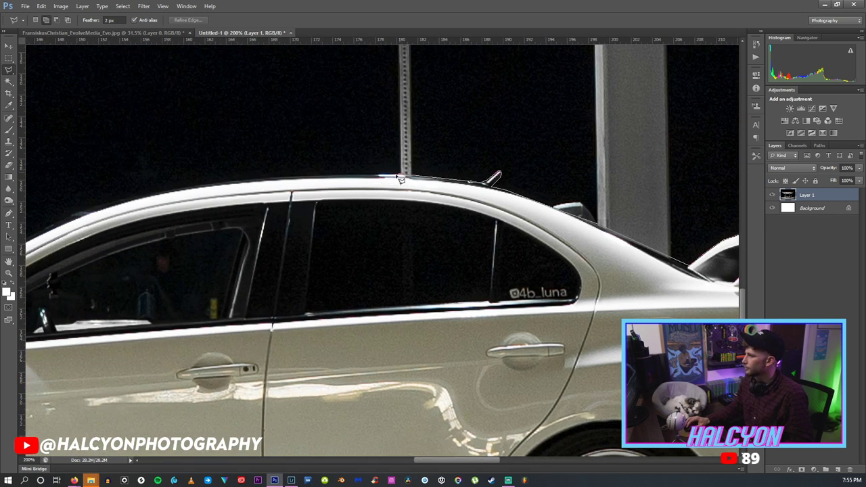
Trace the sedan's roof, windshield pillar, hood and rear with polygonal lasso points, then close the selection.
{"action": "left_click", "coordinate": [221, 184]}
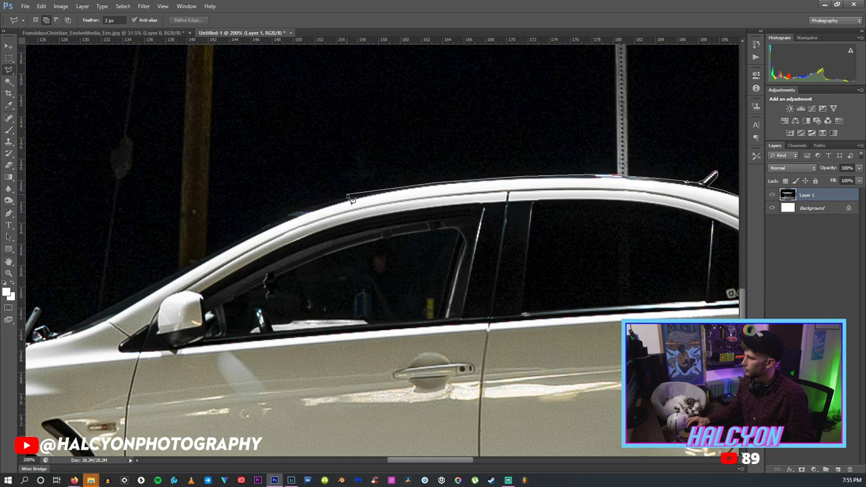
{"action": "left_click", "coordinate": [315, 205]}
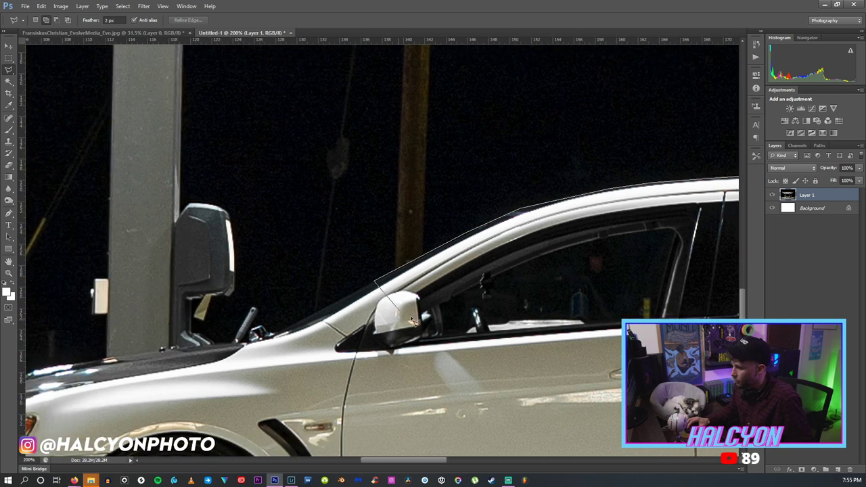
{"action": "left_click", "coordinate": [373, 280]}
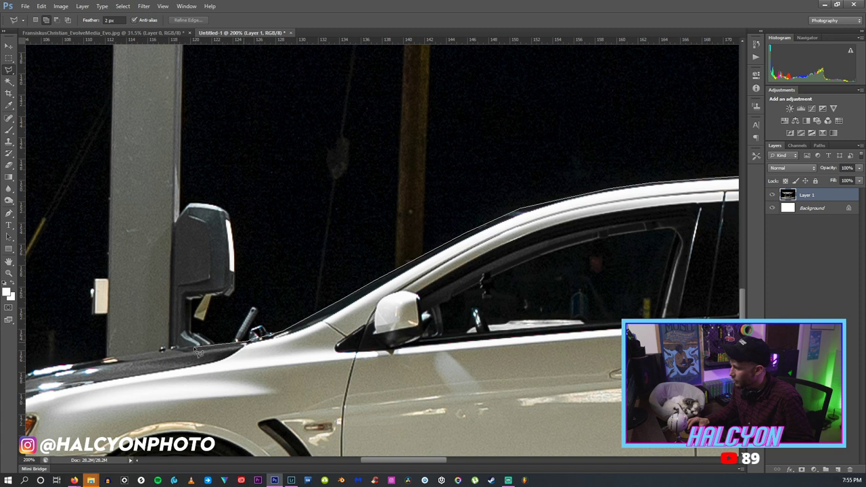
{"action": "left_click", "coordinate": [161, 349]}
{"action": "left_click", "coordinate": [109, 358]}
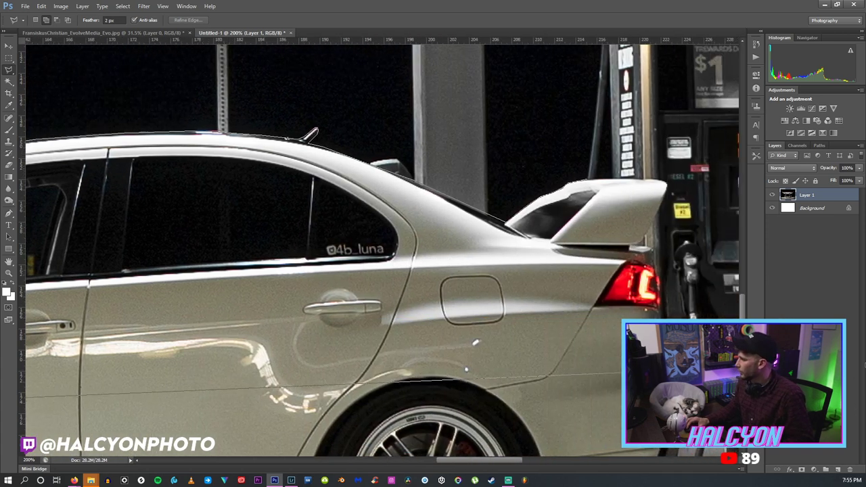
{"action": "left_click", "coordinate": [371, 369]}
{"action": "key", "text": "BackSpace"}
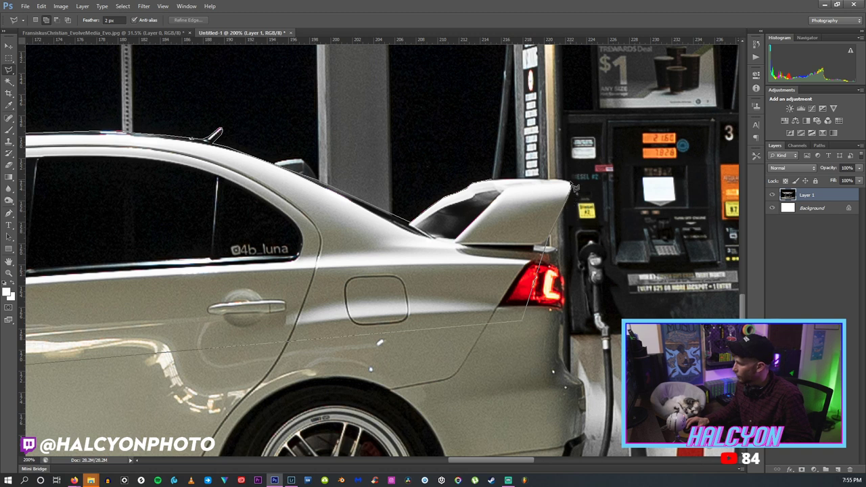
{"action": "left_click", "coordinate": [496, 184]}
{"action": "key", "text": "z"}
{"action": "key", "text": "ctrl+0"}
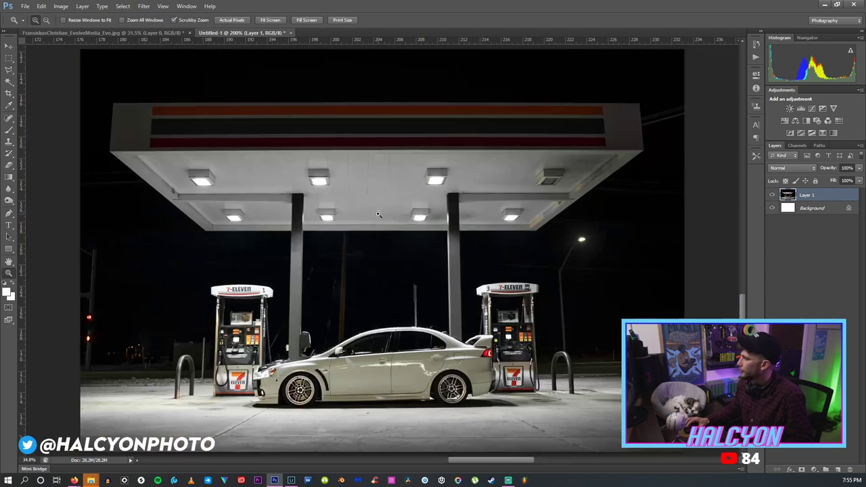
Copy the selected sedan onto a new Layer 2 with Layer Via Copy.
{"action": "left_click", "coordinate": [353, 362]}
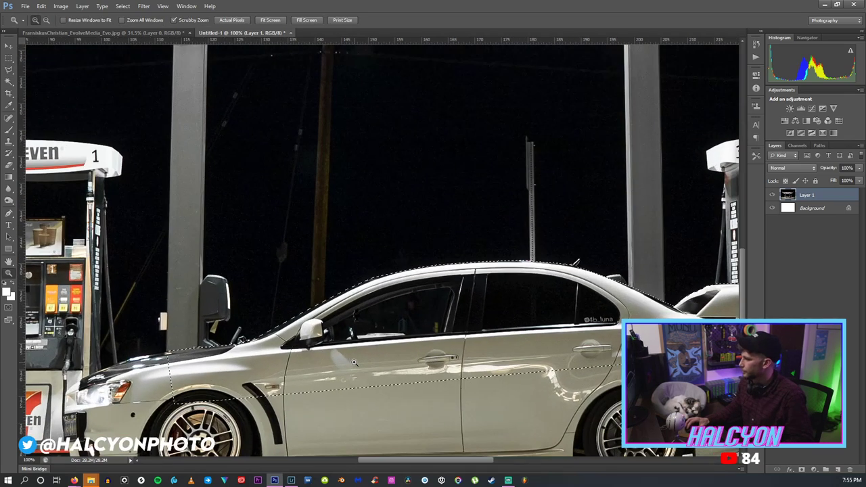
{"action": "left_click", "coordinate": [281, 355]}
{"action": "left_click", "coordinate": [280, 355]}
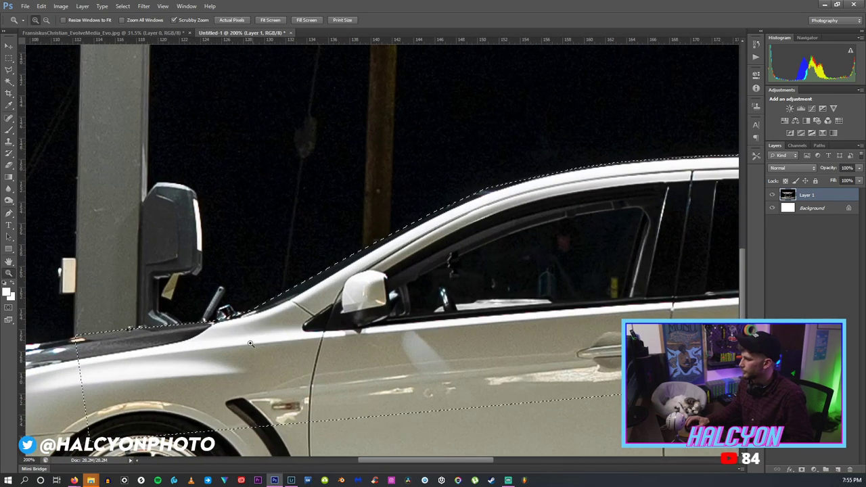
{"action": "left_click", "coordinate": [8, 69]}
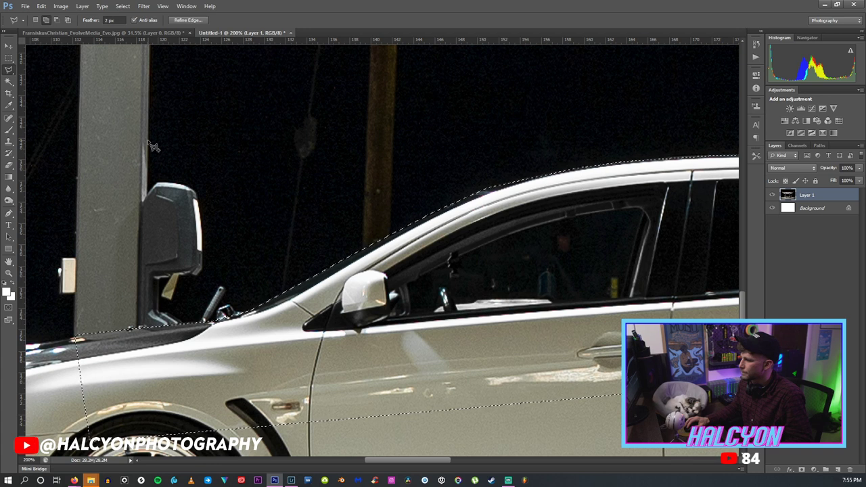
{"action": "right_click", "coordinate": [287, 190]}
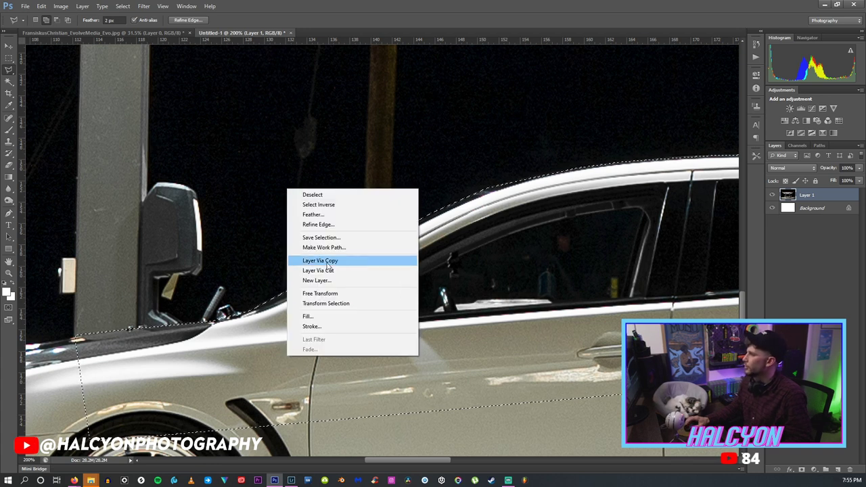
{"action": "left_click", "coordinate": [326, 263]}
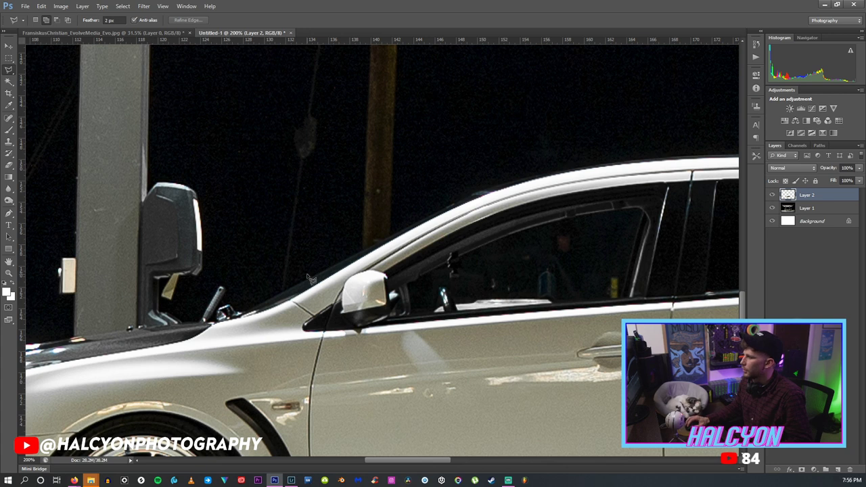
Hide and show Layer 1 to check the sedan cut-out on Layer 2.
{"action": "double_click", "coordinate": [832, 195]}
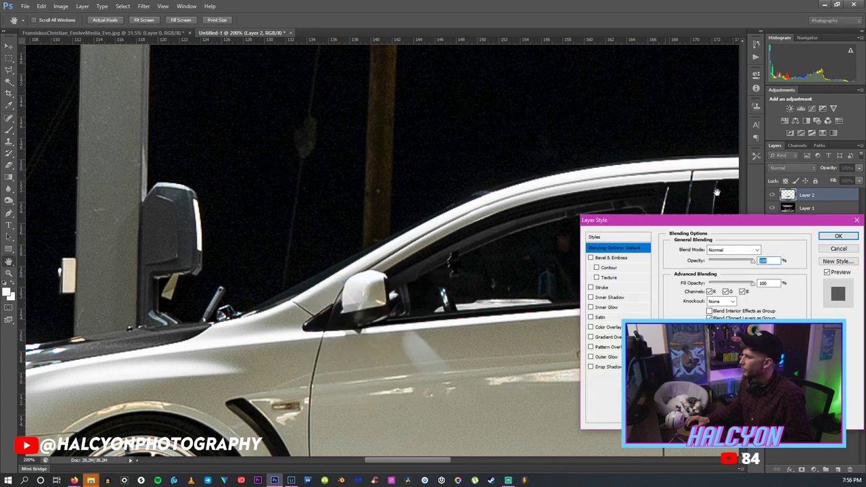
{"action": "left_click", "coordinate": [858, 220]}
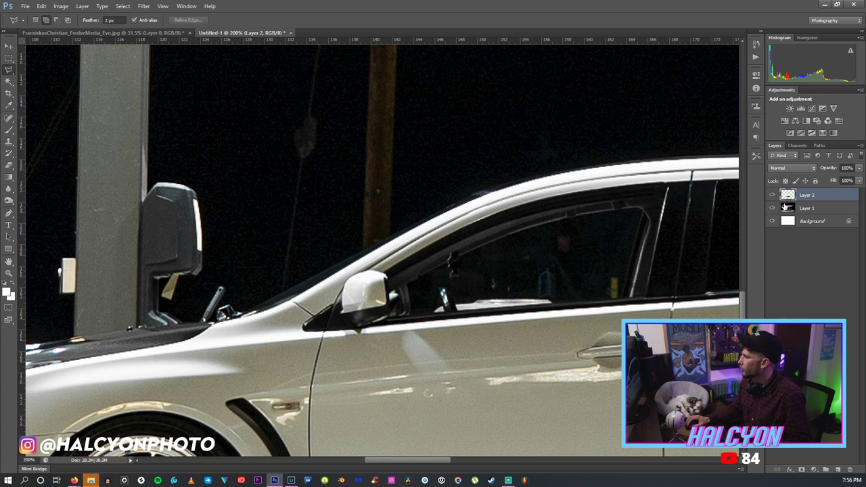
{"action": "left_click", "coordinate": [772, 208]}
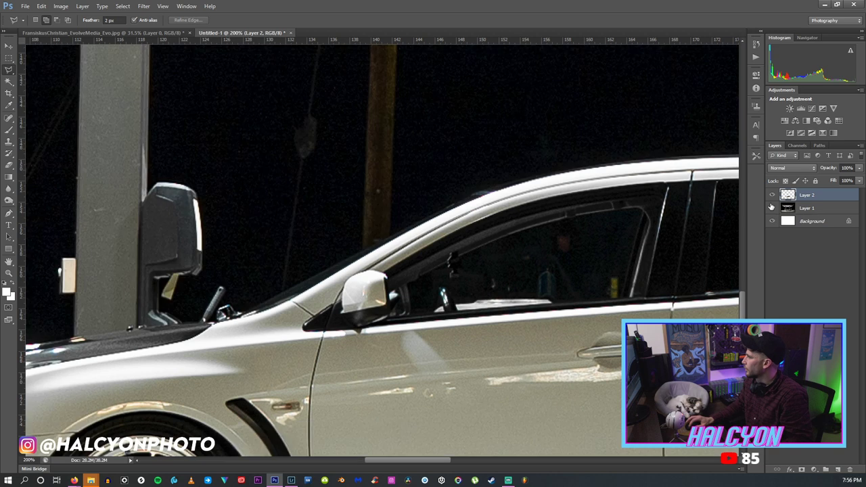
{"action": "left_click", "coordinate": [772, 208]}
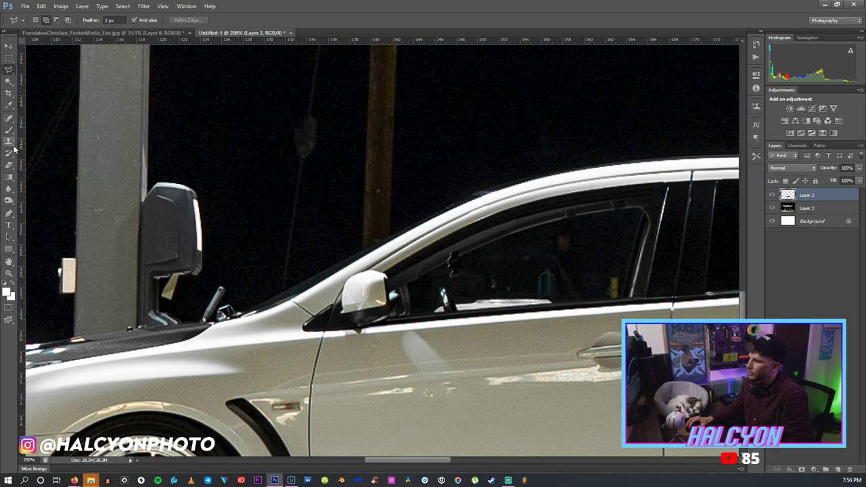
{"action": "key", "text": "ctrl+alt+b"}
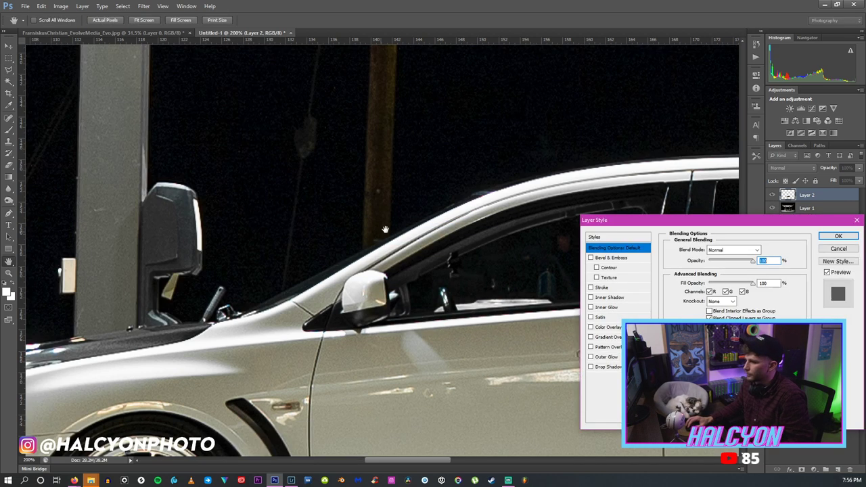
{"action": "left_click", "coordinate": [838, 235]}
Fit the photo on screen, then zoom in on the pole above the car's roof.
{"action": "right_click", "coordinate": [582, 204]}
{"action": "left_click", "coordinate": [596, 213]}
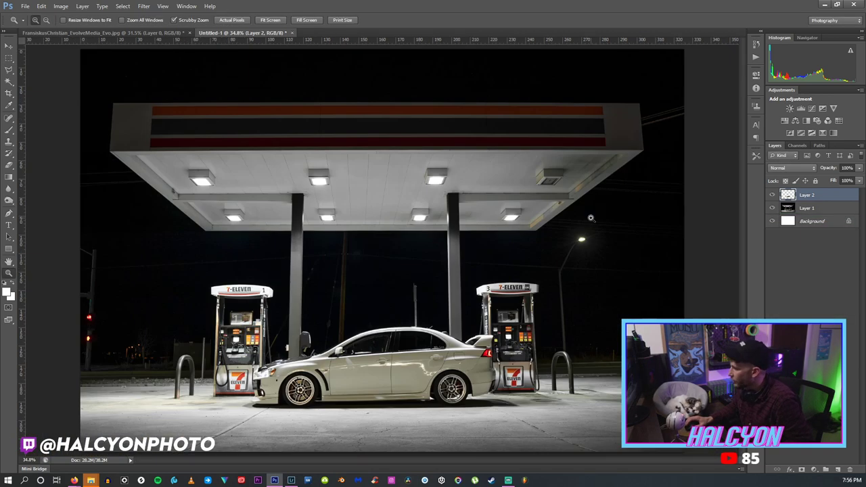
{"action": "left_click", "coordinate": [418, 312]}
{"action": "left_click_drag", "start_coordinate": [417, 312], "coordinate": [445, 210]}
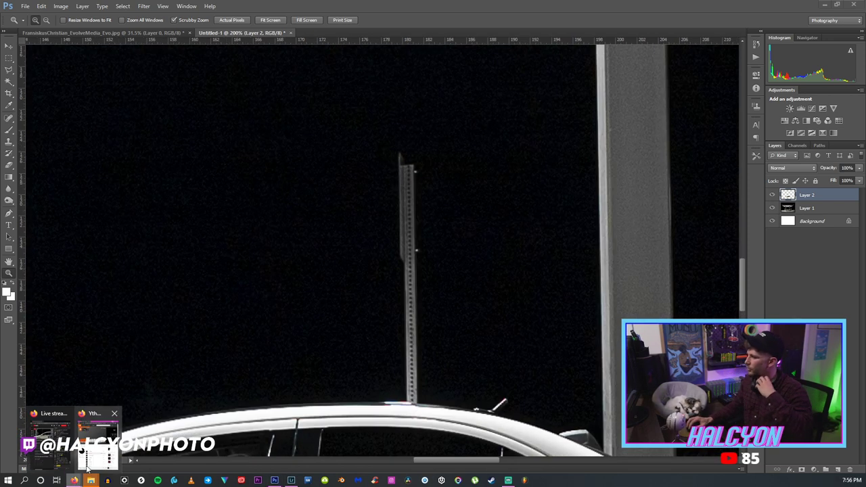
Play 'Drone' from the Transmission playlist in SoundCloud, then return to Photoshop.
{"action": "left_click", "coordinate": [88, 467]}
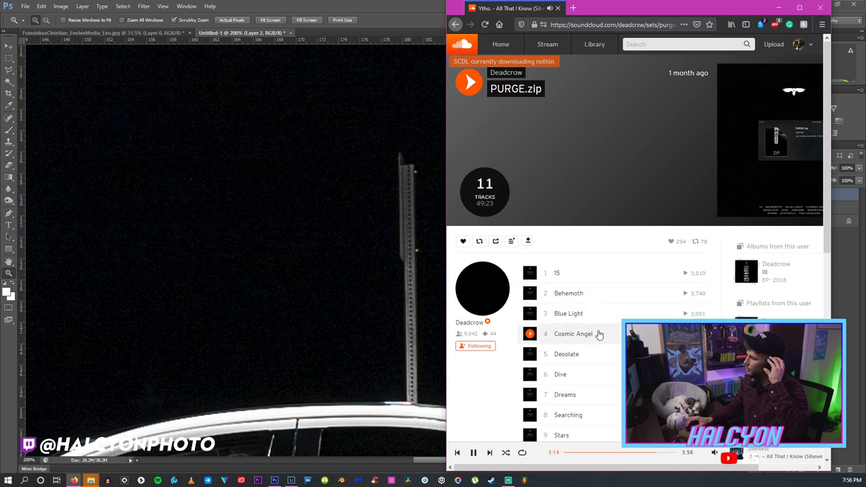
{"action": "scroll", "coordinate": [599, 328], "scroll_direction": "down", "scroll_amount": 2}
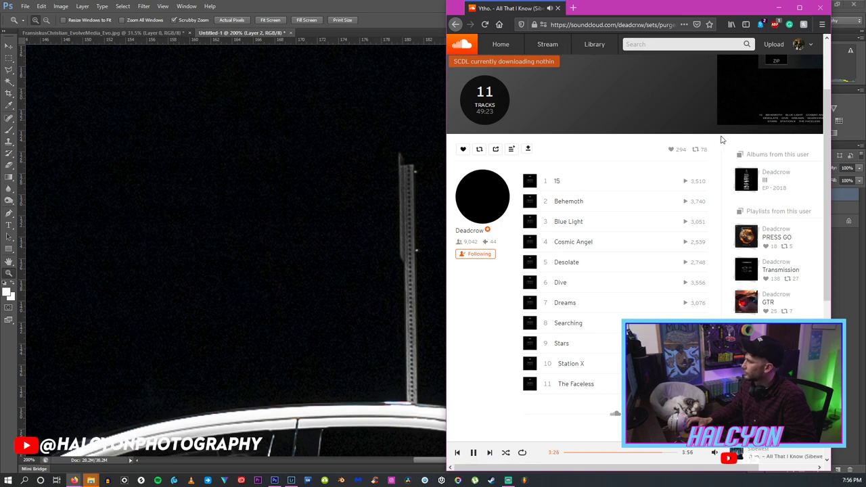
{"action": "left_click", "coordinate": [778, 273]}
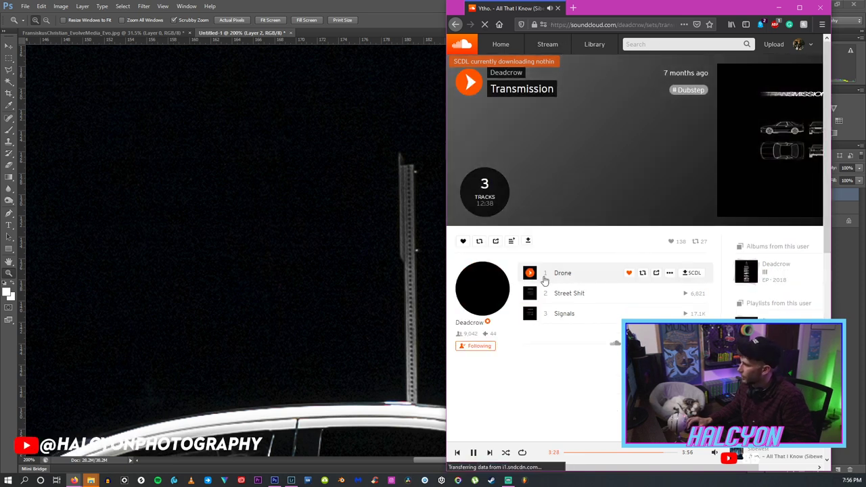
{"action": "left_click", "coordinate": [530, 273]}
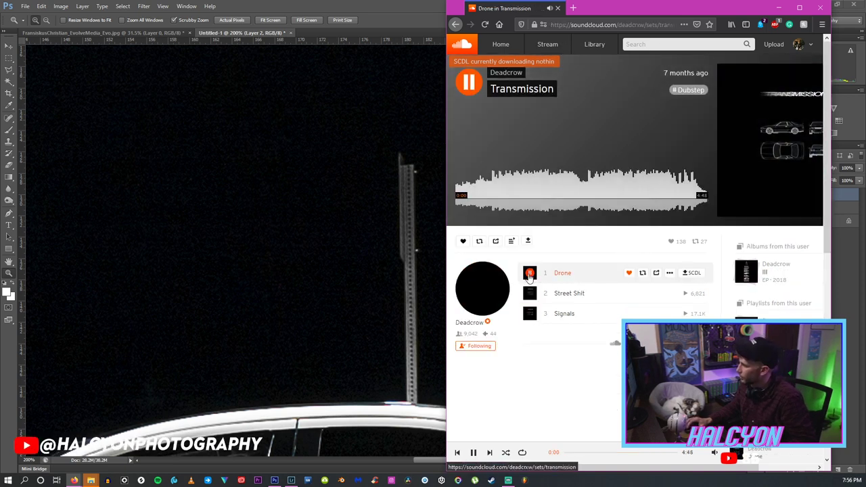
{"action": "left_click", "coordinate": [370, 5]}
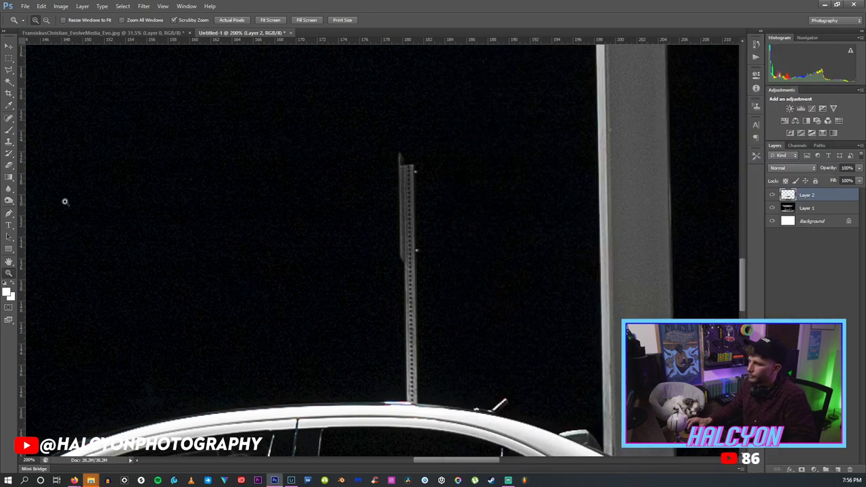
Set up the Clone Stamp with a soft 71 px brush.
{"action": "left_click", "coordinate": [10, 143]}
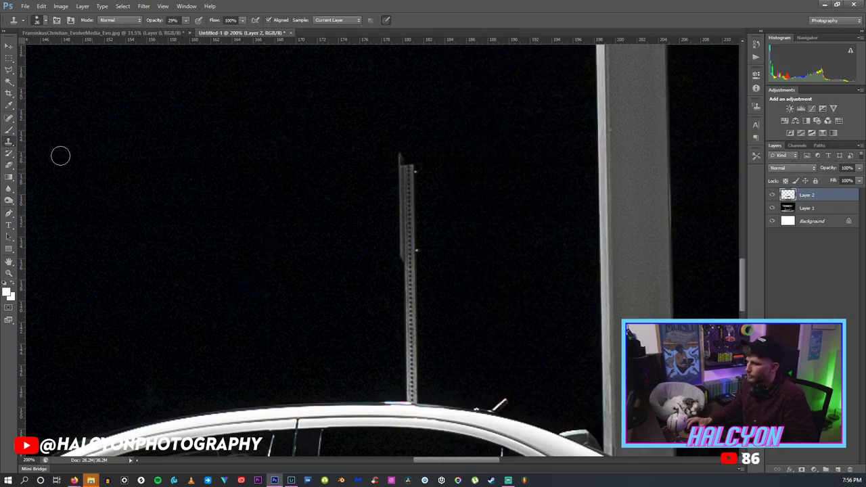
{"action": "left_click", "coordinate": [46, 20]}
{"action": "left_click_drag", "start_coordinate": [44, 48], "coordinate": [44, 46]}
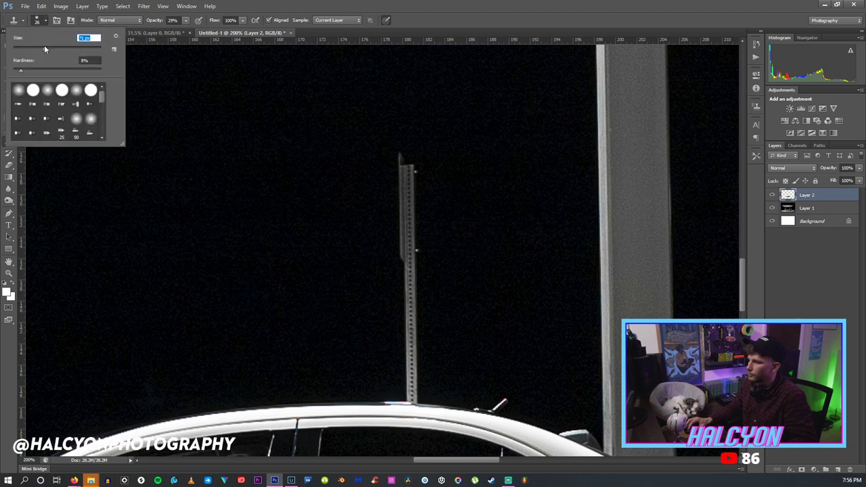
{"action": "left_click", "coordinate": [24, 70]}
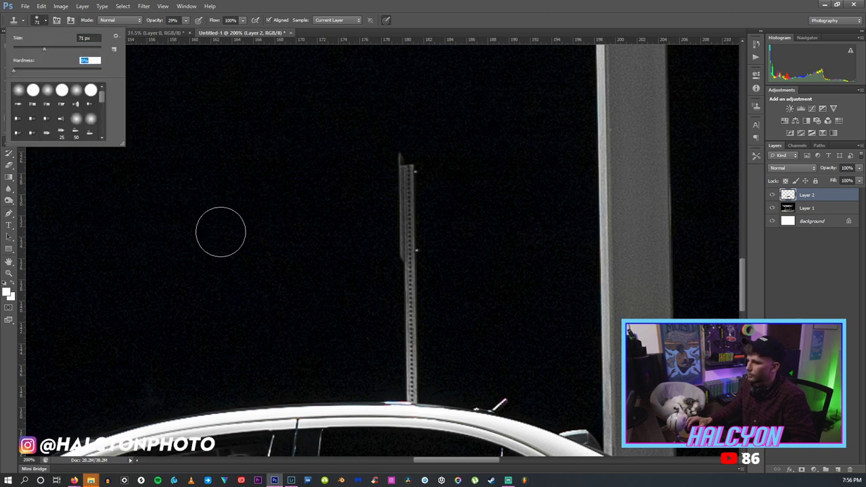
{"action": "left_click", "coordinate": [299, 203]}
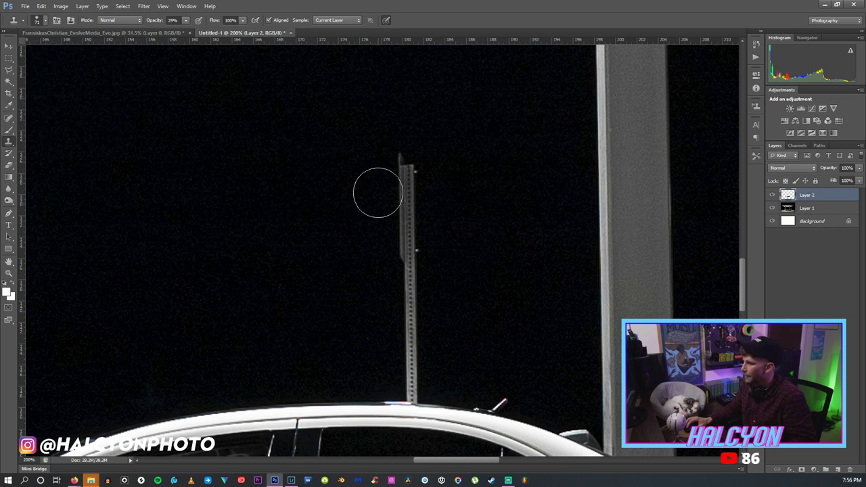
On Layer 1, sample dark sky and paint over the pole, undoing the last two strokes.
{"action": "left_click", "coordinate": [810, 207]}
{"action": "left_click", "coordinate": [340, 167], "text": "alt"}
{"action": "mouse_move", "coordinate": [401, 163]}
{"action": "left_mouse_down"}
{"action": "mouse_move", "coordinate": [400, 174]}
{"action": "mouse_move", "coordinate": [404, 166]}
{"action": "left_mouse_up"}
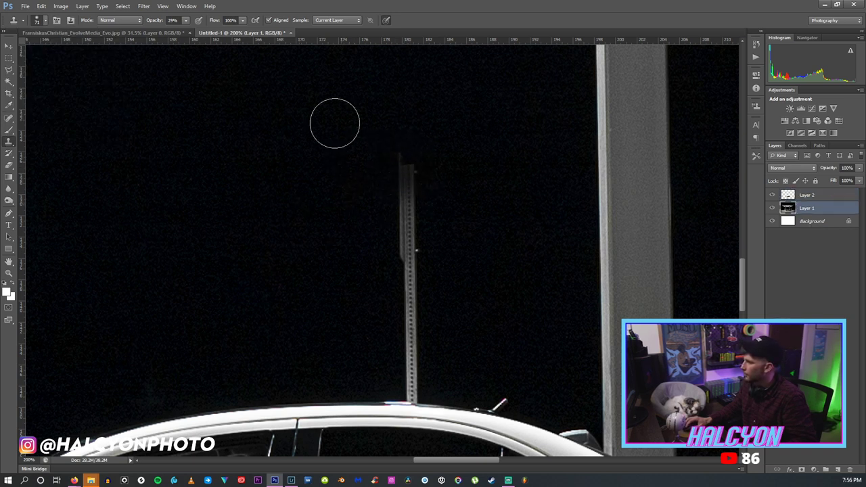
{"action": "left_click", "coordinate": [185, 21]}
{"action": "left_click", "coordinate": [327, 167], "text": "alt"}
{"action": "mouse_move", "coordinate": [400, 183]}
{"action": "left_mouse_down"}
{"action": "mouse_move", "coordinate": [405, 206]}
{"action": "mouse_move", "coordinate": [389, 217]}
{"action": "mouse_move", "coordinate": [400, 213]}
{"action": "mouse_move", "coordinate": [406, 228]}
{"action": "mouse_move", "coordinate": [400, 267]}
{"action": "mouse_move", "coordinate": [414, 295]}
{"action": "mouse_move", "coordinate": [409, 343]}
{"action": "mouse_move", "coordinate": [412, 379]}
{"action": "left_mouse_up"}
{"action": "left_click", "coordinate": [330, 217], "text": "alt"}
{"action": "key", "text": "ctrl+z"}
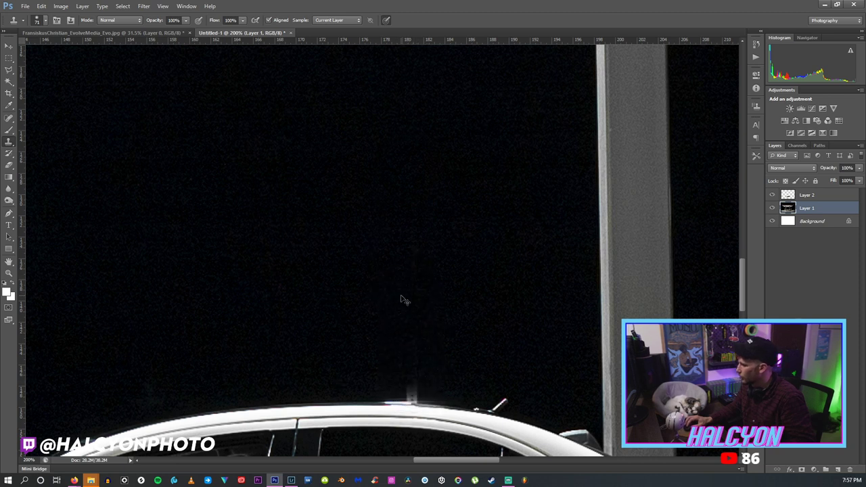
{"action": "key", "text": "ctrl+alt+z"}
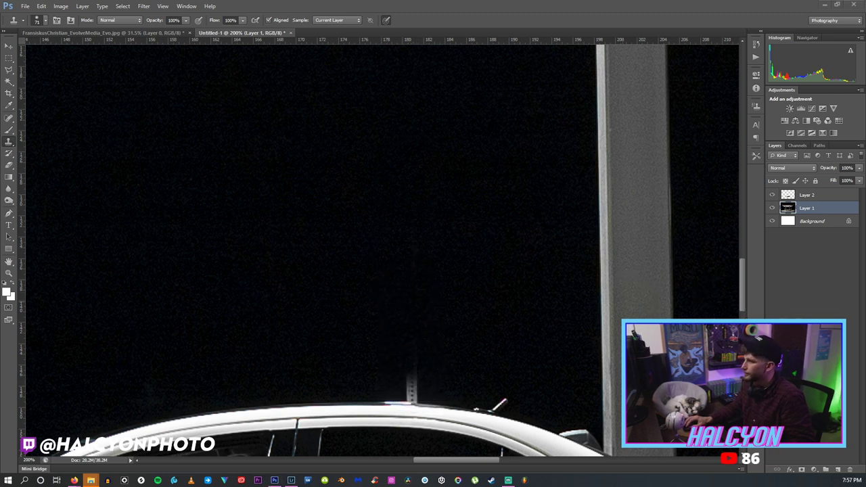
Zoom in on the roof and clone night sky over the remaining pole above it.
{"action": "key", "text": "z"}
{"action": "left_click", "coordinate": [376, 406]}
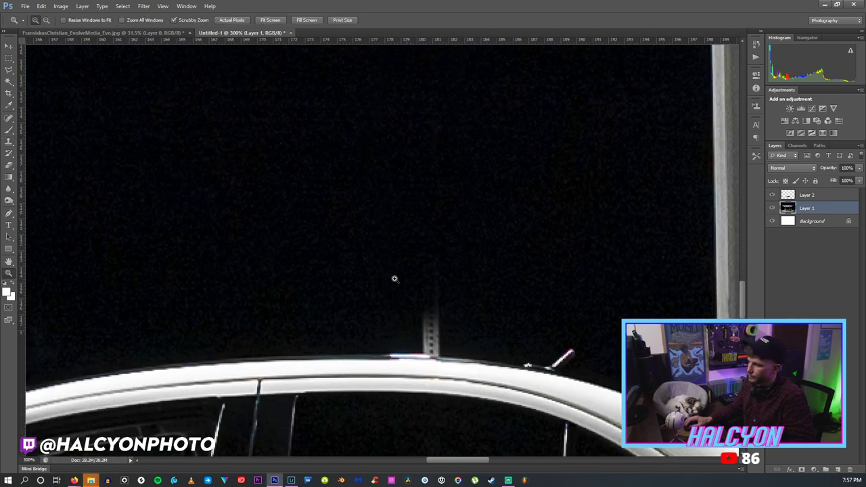
{"action": "key", "text": "s"}
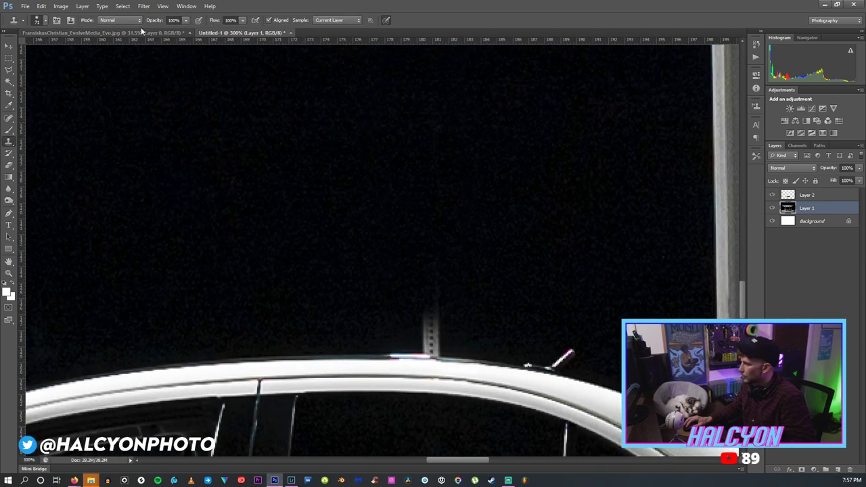
{"action": "left_click", "coordinate": [45, 20]}
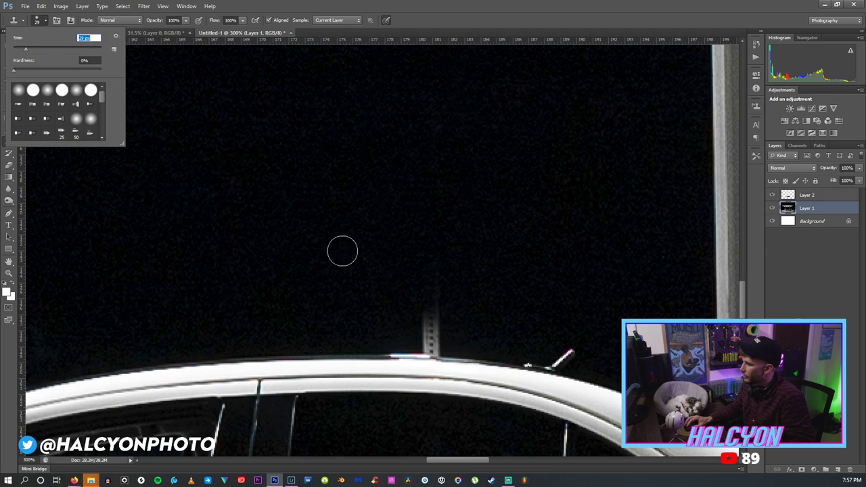
{"action": "left_click", "coordinate": [365, 290], "text": "alt"}
{"action": "mouse_move", "coordinate": [443, 298]}
{"action": "left_mouse_down"}
{"action": "mouse_move", "coordinate": [416, 318]}
{"action": "mouse_move", "coordinate": [434, 336]}
{"action": "left_mouse_up"}
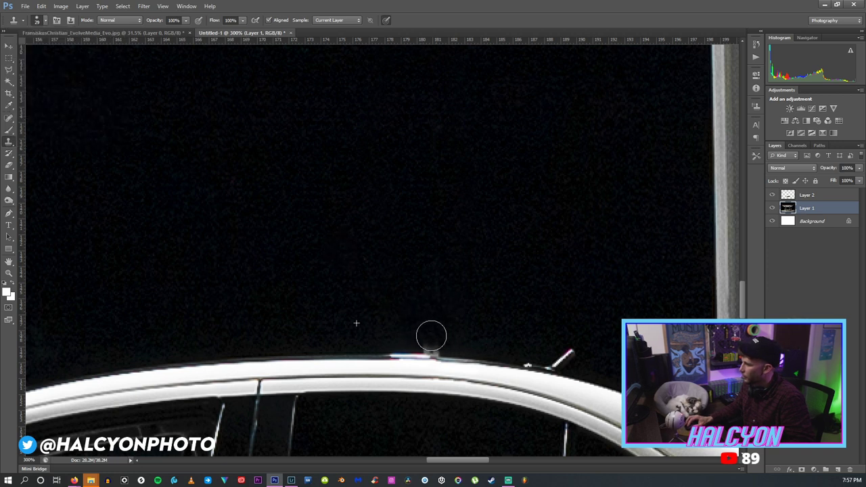
{"action": "key", "text": "z"}
{"action": "key", "text": "ctrl+0"}
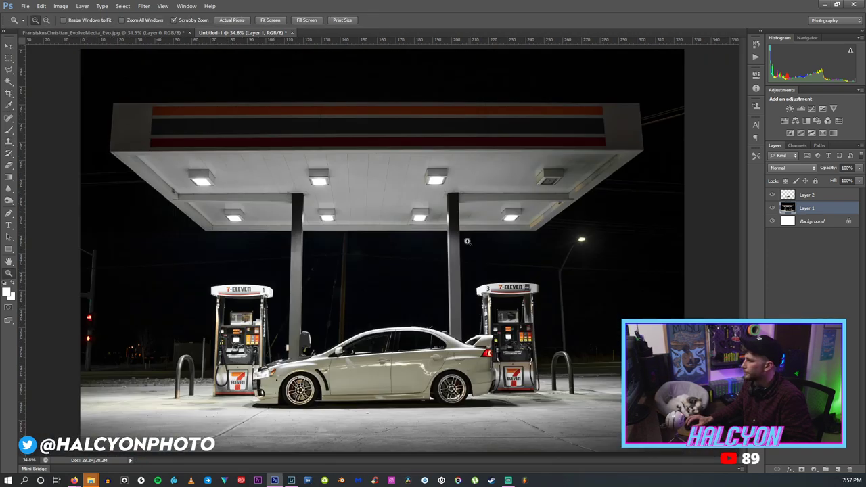
Zoom in on the right fuel pump and clone sky over the hose beside it.
{"action": "left_click", "coordinate": [353, 336]}
{"action": "left_click_drag", "start_coordinate": [528, 316], "coordinate": [494, 218]}
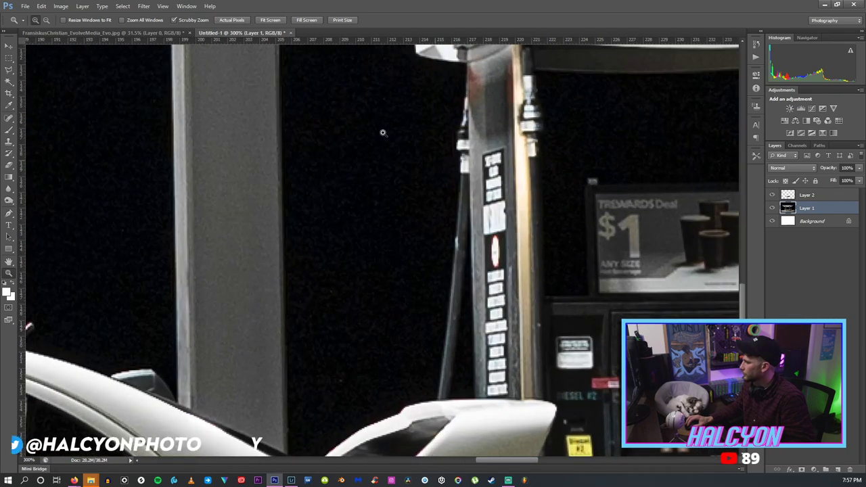
{"action": "left_click", "coordinate": [8, 139]}
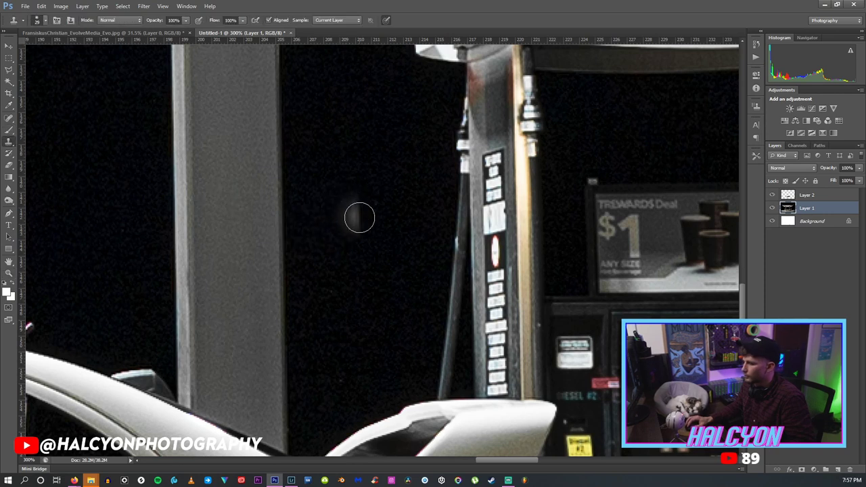
{"action": "mouse_move", "coordinate": [448, 255]}
{"action": "left_mouse_down"}
{"action": "mouse_move", "coordinate": [450, 364]}
{"action": "mouse_move", "coordinate": [439, 383]}
{"action": "left_mouse_up"}
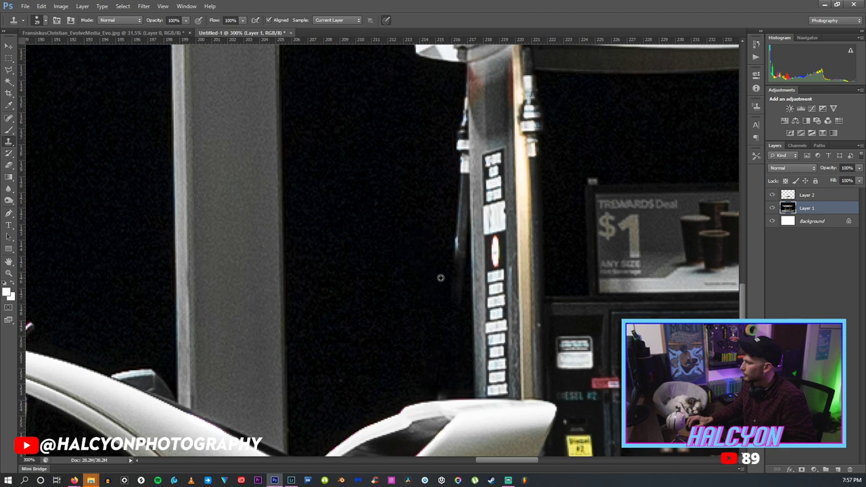
Reduce the clone brush to 12 px and fit the whole photo on screen.
{"action": "left_click", "coordinate": [39, 20]}
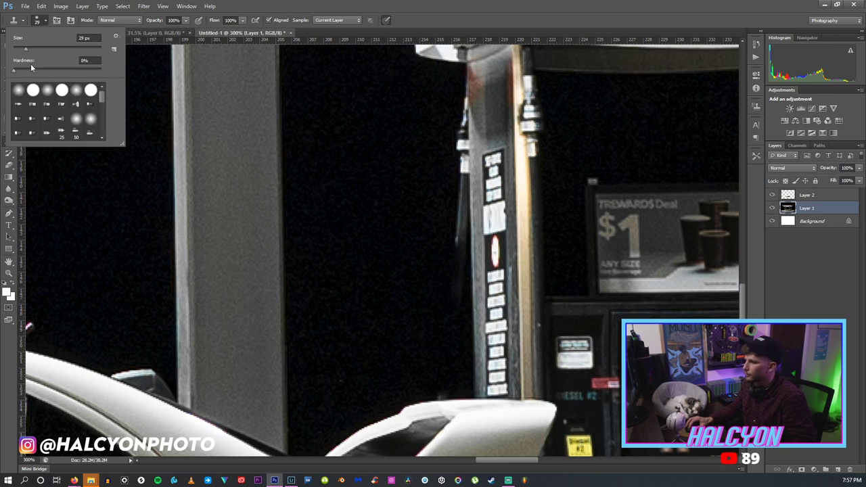
{"action": "left_click_drag", "start_coordinate": [27, 50], "coordinate": [24, 52]}
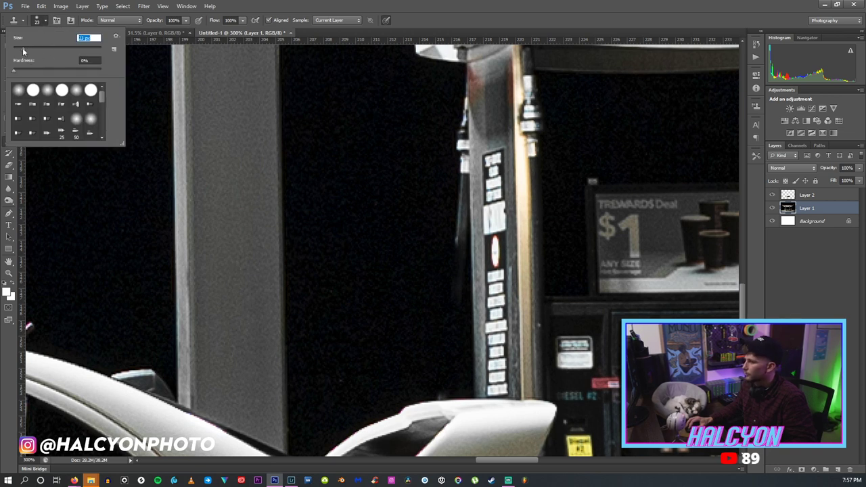
{"action": "left_click", "coordinate": [434, 224]}
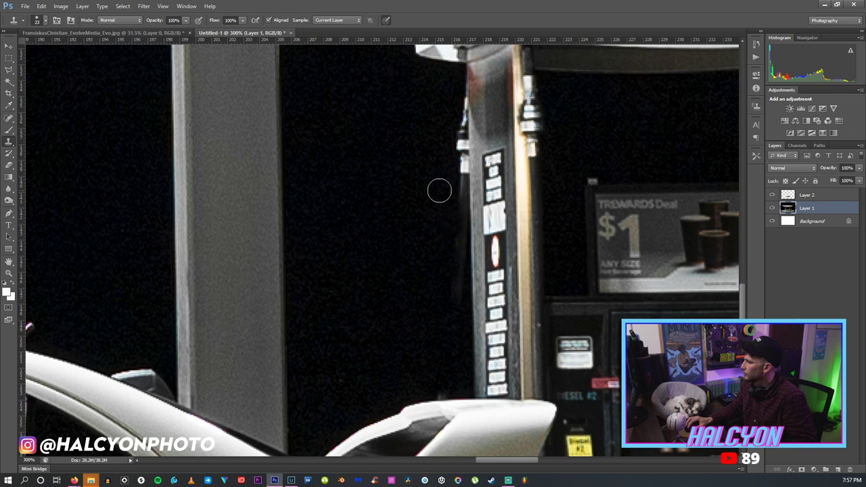
{"action": "left_click", "coordinate": [43, 21]}
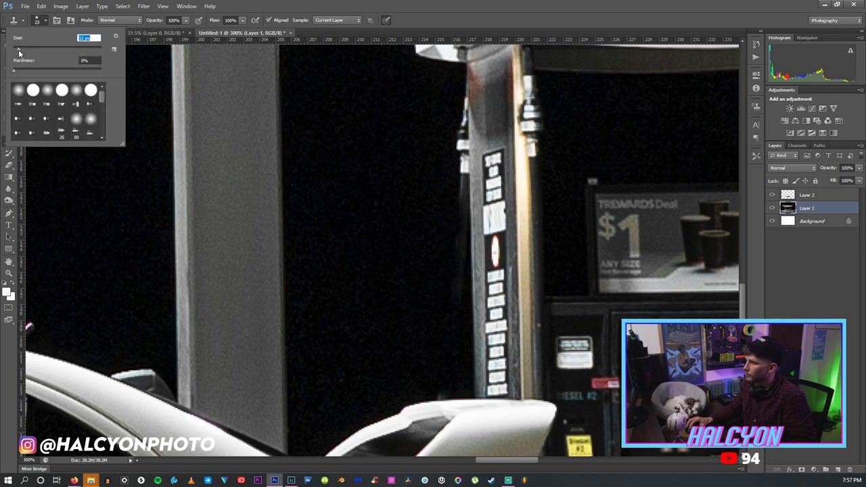
{"action": "key", "text": "Return"}
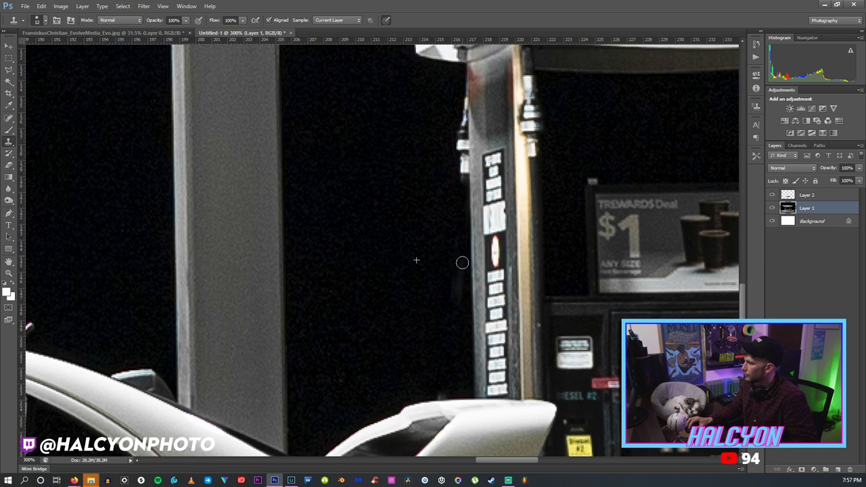
{"action": "right_click", "coordinate": [380, 229]}
{"action": "key", "text": "Return"}
{"action": "key", "text": "z"}
{"action": "right_click", "coordinate": [376, 153]}
{"action": "left_click", "coordinate": [376, 156]}
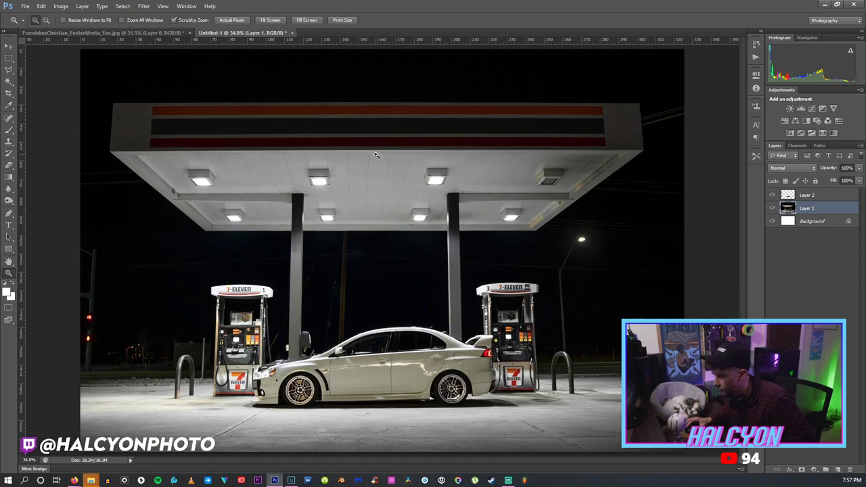
Lasso a patch of dark sky beside the pillar and copy it onto a new Layer 3.
{"action": "left_click_drag", "start_coordinate": [307, 330], "coordinate": [320, 373]}
{"action": "left_click", "coordinate": [190, 302]}
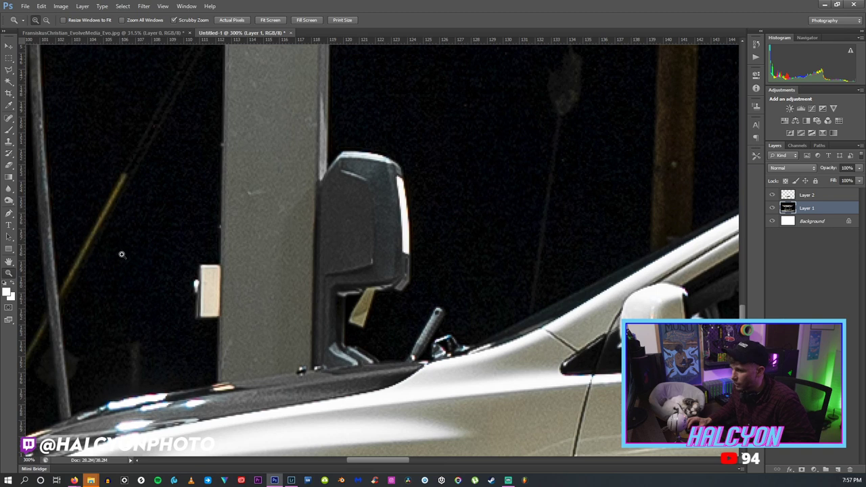
{"action": "left_click", "coordinate": [9, 69]}
{"action": "left_click", "coordinate": [169, 254]}
{"action": "left_click_drag", "start_coordinate": [254, 162], "coordinate": [247, 81]}
{"action": "left_click_drag", "start_coordinate": [195, 96], "coordinate": [177, 101]}
{"action": "right_click", "coordinate": [216, 247]}
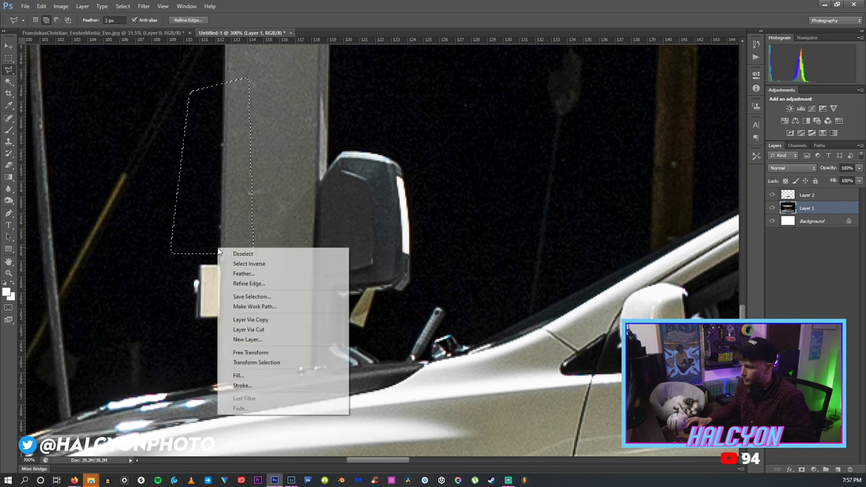
{"action": "left_click", "coordinate": [244, 319]}
Move the Layer 3 sky patch down over the light fixture and skew it 0.5°.
{"action": "key", "text": "ctrl+t"}
{"action": "left_click_drag", "start_coordinate": [230, 186], "coordinate": [229, 278]}
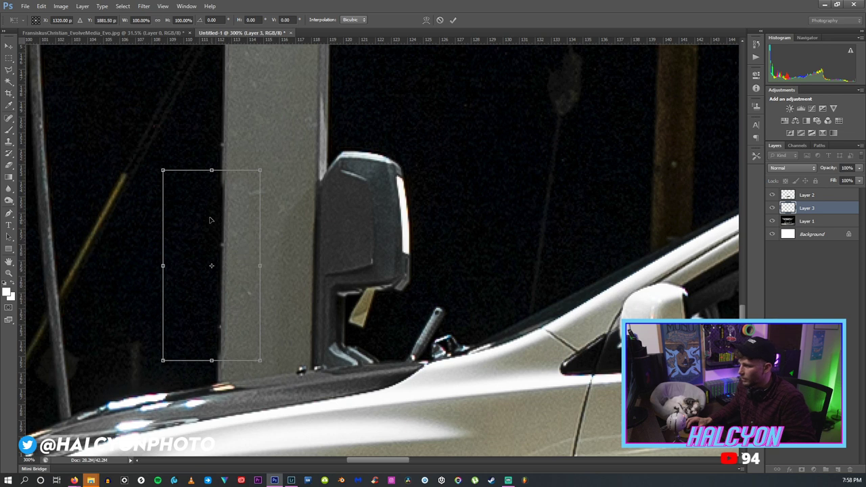
{"action": "left_click", "coordinate": [42, 6]}
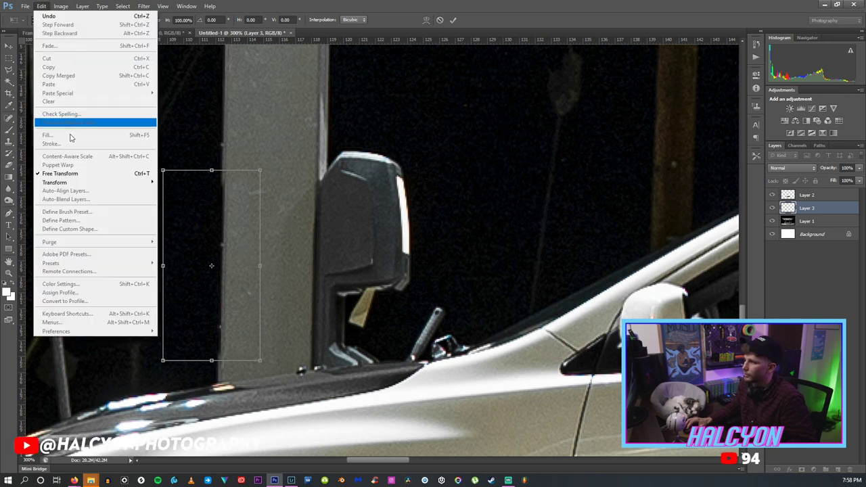
{"action": "mouse_move", "coordinate": [77, 184]}
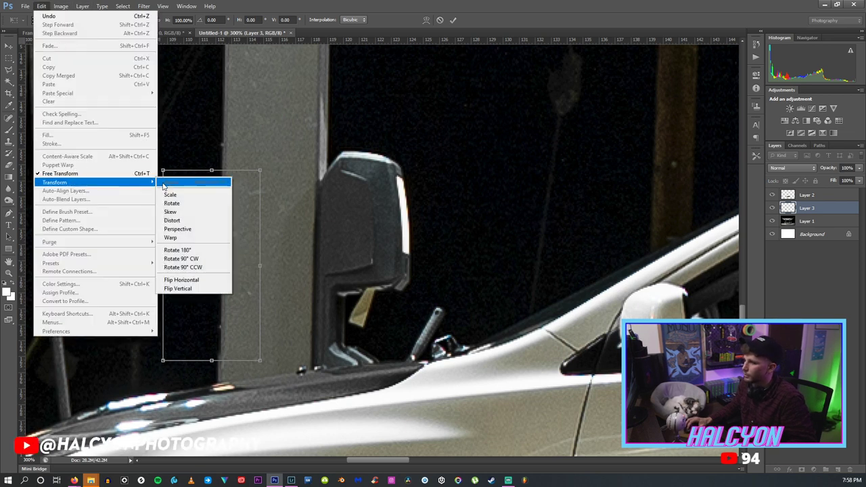
{"action": "left_click", "coordinate": [186, 212]}
{"action": "left_click_drag", "start_coordinate": [208, 170], "coordinate": [209, 171]}
{"action": "key", "text": "z"}
{"action": "key", "text": "Return"}
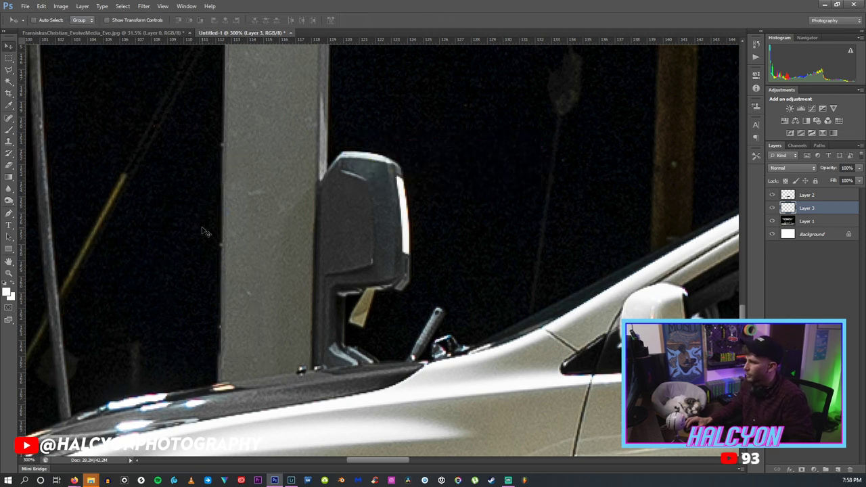
{"action": "right_click", "coordinate": [271, 203]}
{"action": "left_click", "coordinate": [297, 208]}
{"action": "left_click_drag", "start_coordinate": [324, 377], "coordinate": [325, 376]}
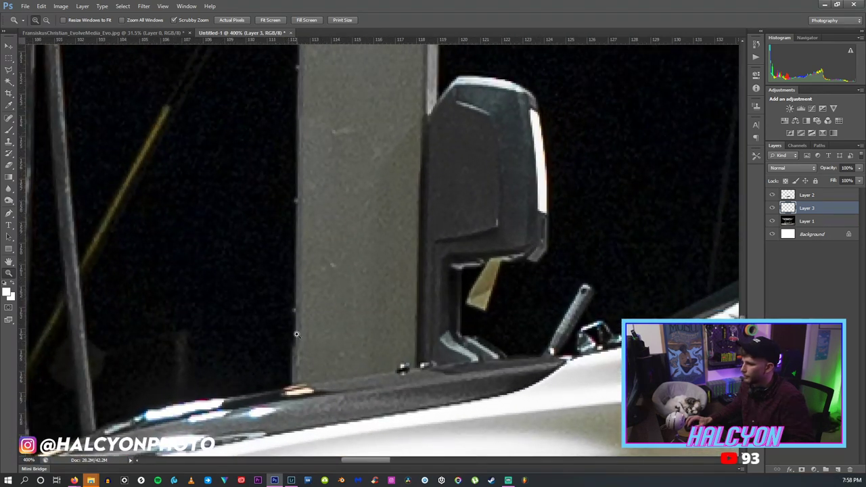
Look through the Edit, Image and Window menus without choosing a command.
{"action": "left_click", "coordinate": [41, 6]}
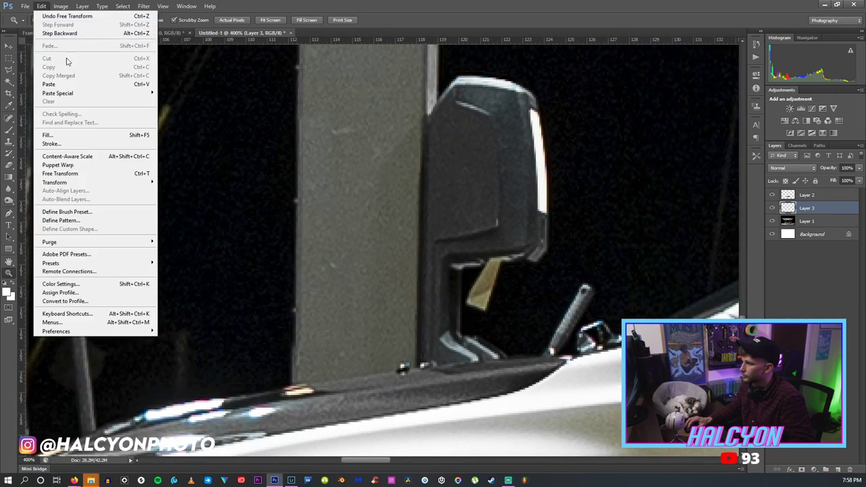
{"action": "left_click", "coordinate": [73, 5]}
{"action": "left_click", "coordinate": [67, 6]}
{"action": "mouse_move", "coordinate": [76, 29]}
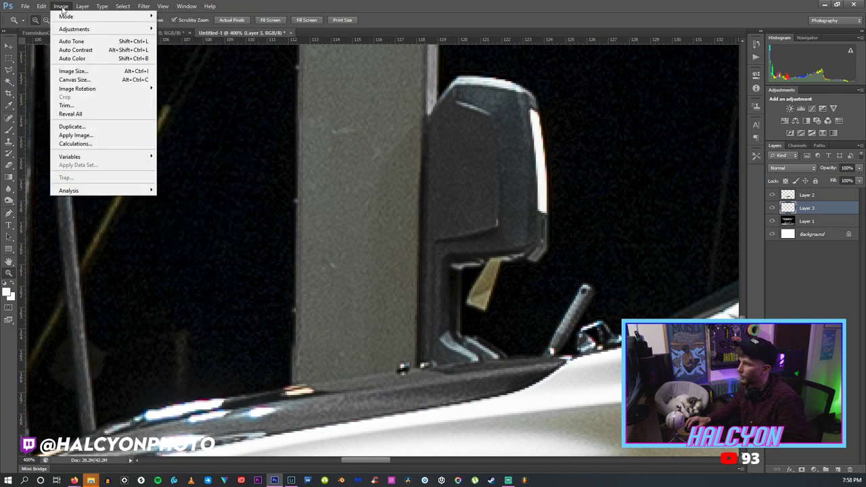
{"action": "mouse_move", "coordinate": [187, 6]}
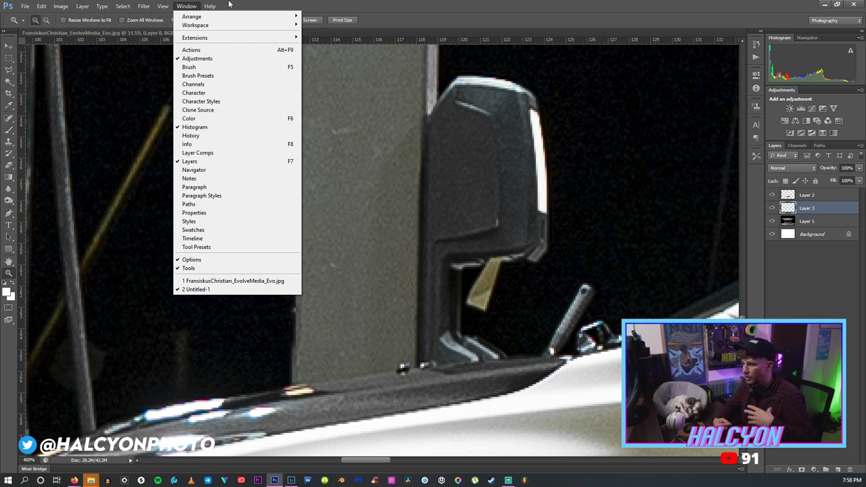
{"action": "left_click", "coordinate": [292, 4]}
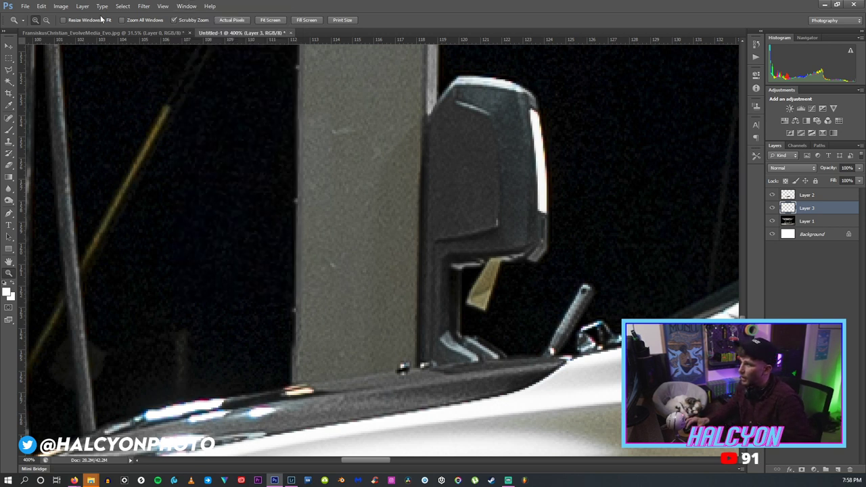
{"action": "left_click", "coordinate": [60, 6]}
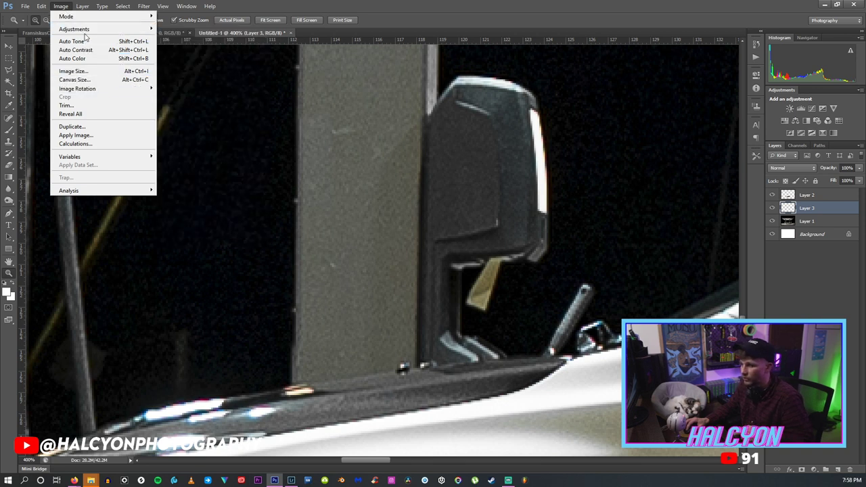
{"action": "mouse_move", "coordinate": [104, 90]}
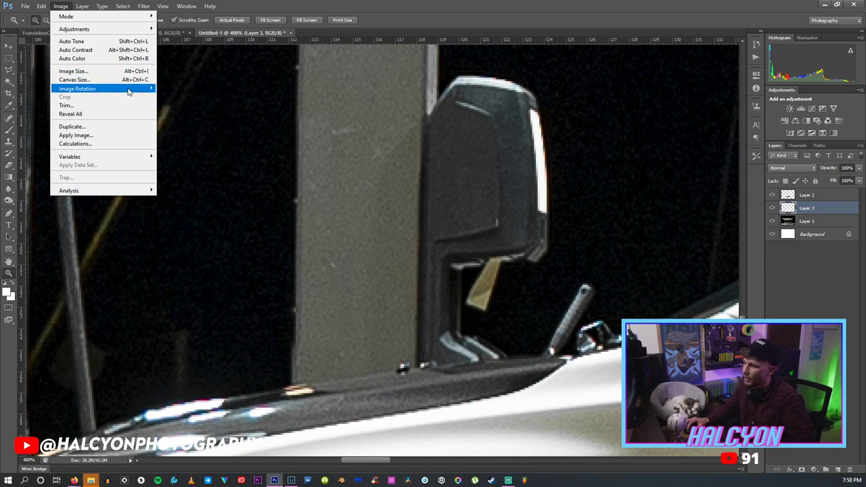
Skew the Layer 3 sky patch about -0.6° by nudging its bottom edge left, and apply it.
{"action": "left_click", "coordinate": [42, 7]}
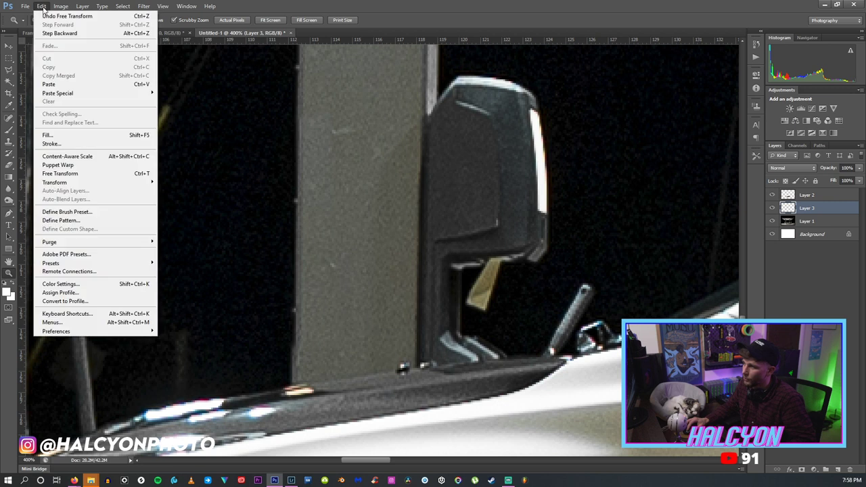
{"action": "mouse_move", "coordinate": [116, 182]}
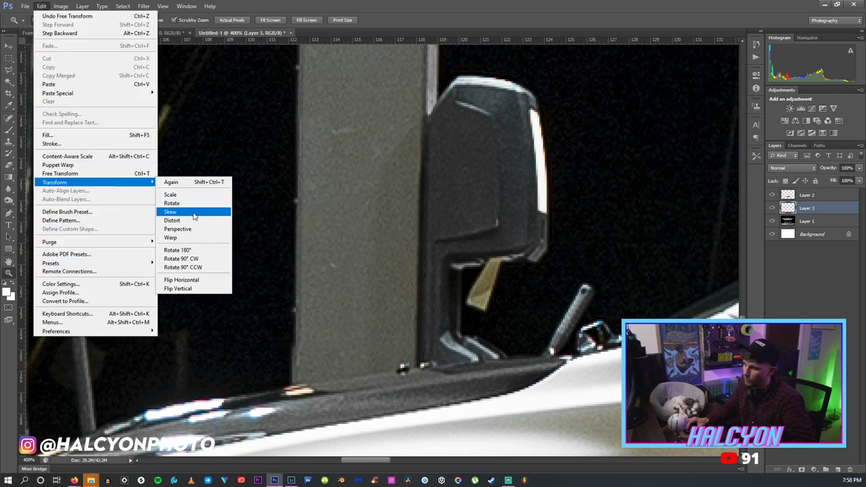
{"action": "left_click", "coordinate": [193, 216]}
{"action": "left_click_drag", "start_coordinate": [285, 359], "coordinate": [283, 358]}
{"action": "left_click", "coordinate": [4, 45]}
{"action": "key", "text": "Return"}
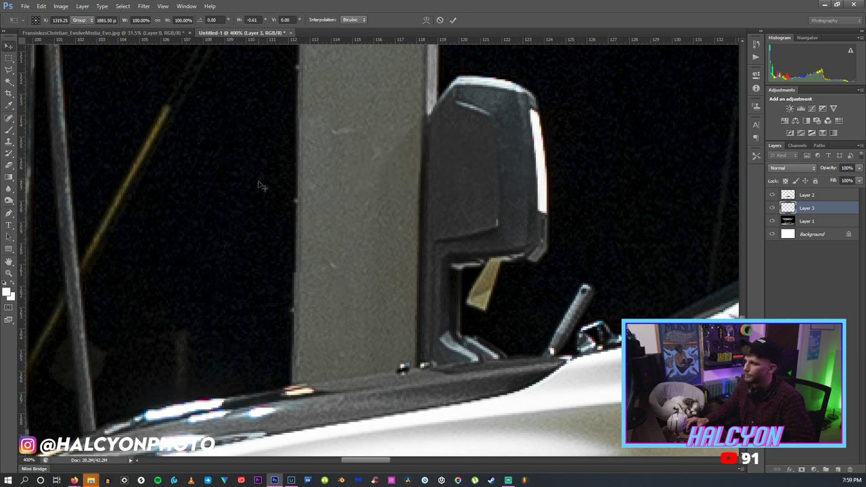
{"action": "key", "text": "z"}
{"action": "right_click", "coordinate": [257, 183]}
{"action": "left_click", "coordinate": [263, 188]}
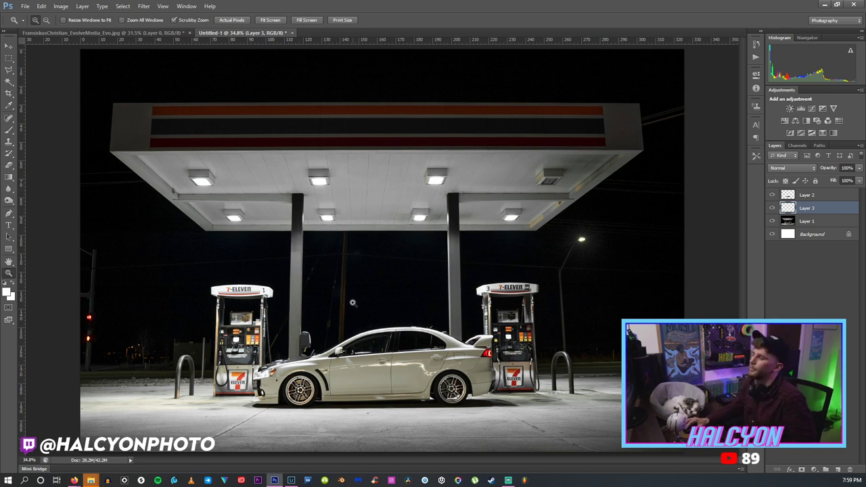
Zoom in closely on the sedan's side mirror.
{"action": "key", "text": "v"}
{"action": "key", "text": "z"}
{"action": "left_click_drag", "start_coordinate": [317, 359], "coordinate": [312, 352]}
{"action": "left_click", "coordinate": [307, 353]}
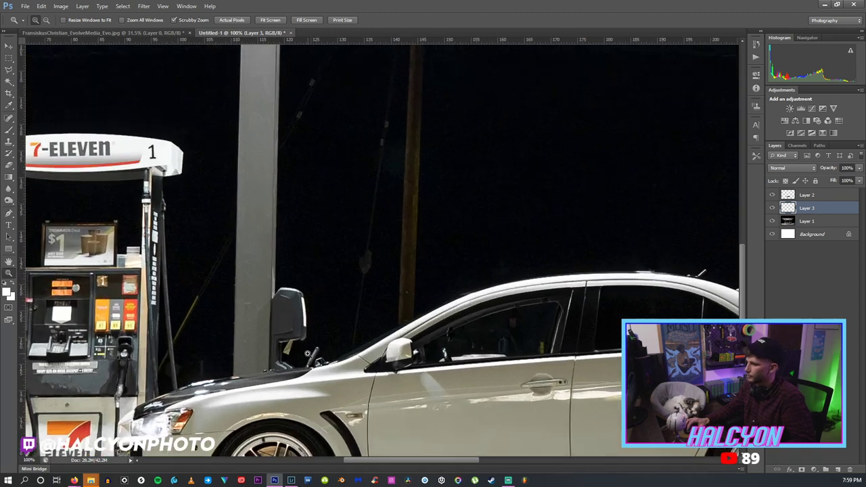
{"action": "scroll", "coordinate": [302, 318], "scroll_direction": "down", "scroll_amount": 1}
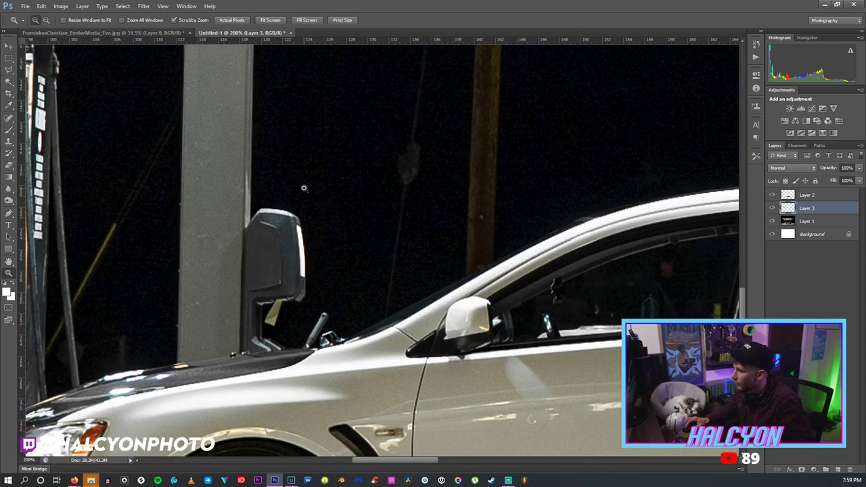
{"action": "left_click", "coordinate": [248, 235]}
Draw a test rectangular marquee selection and deselect it.
{"action": "left_click", "coordinate": [9, 61]}
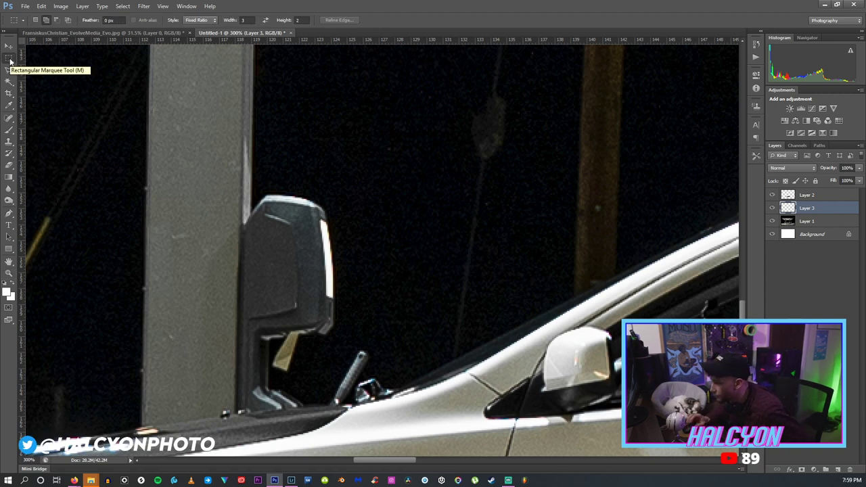
{"action": "scroll", "coordinate": [228, 91], "scroll_direction": "up", "scroll_amount": 1}
{"action": "left_click_drag", "start_coordinate": [226, 65], "coordinate": [267, 108]}
{"action": "right_click", "coordinate": [265, 107]}
{"action": "left_click", "coordinate": [311, 116]}
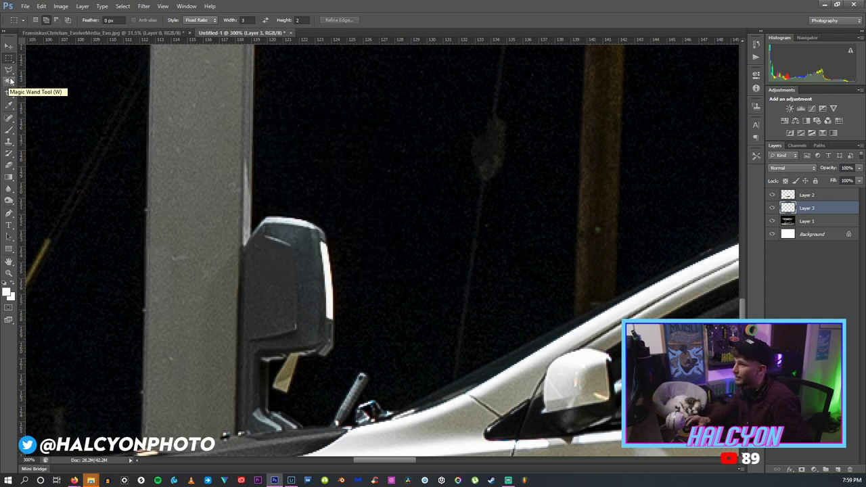
Set the marquee Style to Normal and select a strip along the pillar's right edge.
{"action": "left_click", "coordinate": [215, 23]}
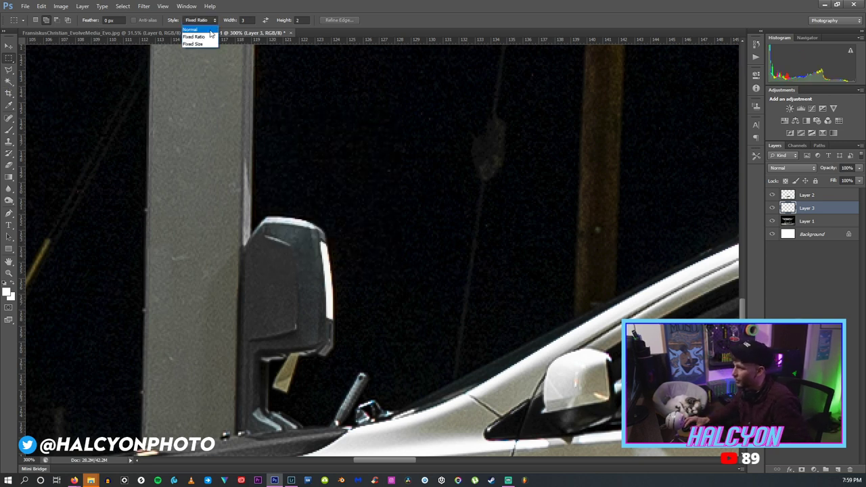
{"action": "left_click", "coordinate": [201, 29]}
{"action": "scroll", "coordinate": [744, 304], "scroll_direction": "down", "scroll_amount": 2}
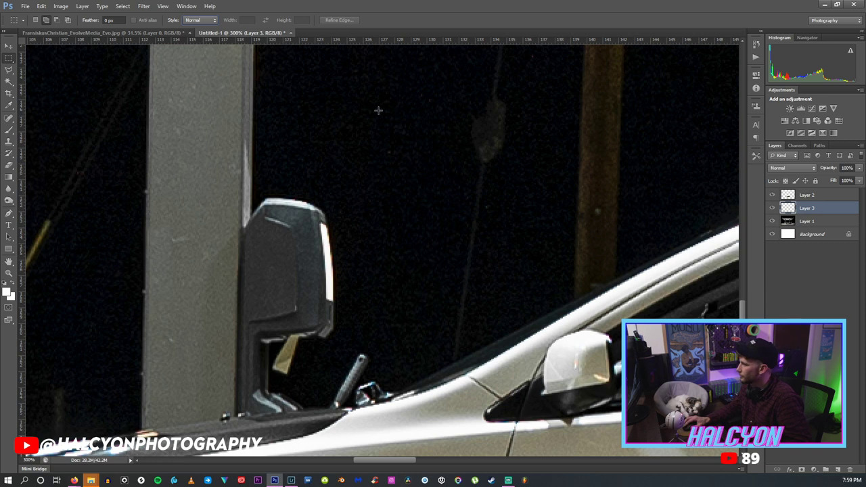
{"action": "scroll", "coordinate": [352, 172], "scroll_direction": "up", "scroll_amount": 5}
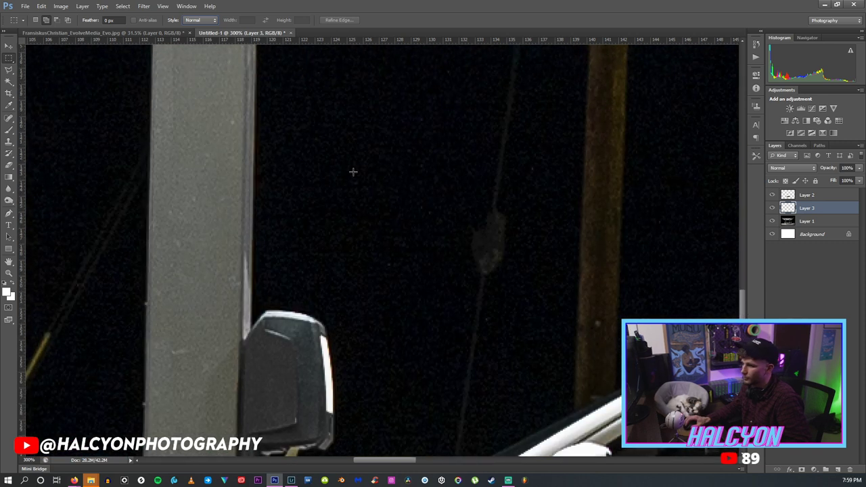
{"action": "left_click_drag", "start_coordinate": [220, 77], "coordinate": [289, 292]}
Make Layer 1 active and copy the pillar-edge strip onto a new Layer 4.
{"action": "right_click", "coordinate": [255, 217]}
{"action": "left_click", "coordinate": [286, 298]}
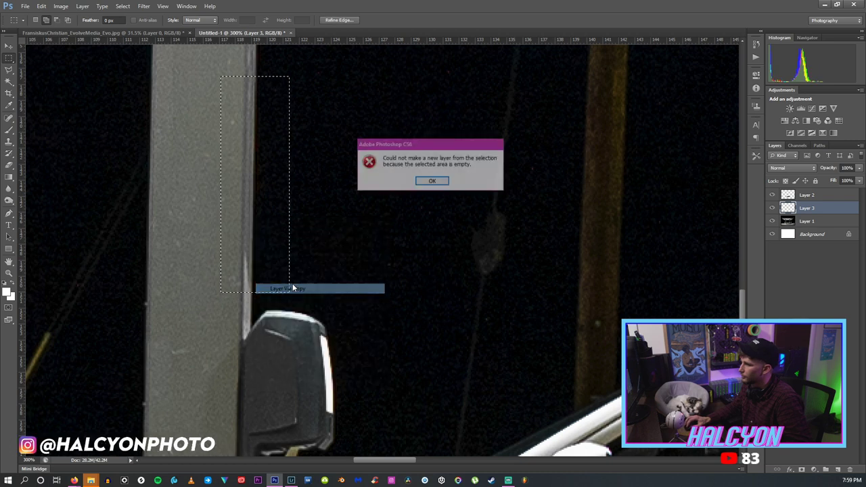
{"action": "left_click", "coordinate": [433, 181]}
{"action": "left_click", "coordinate": [811, 225]}
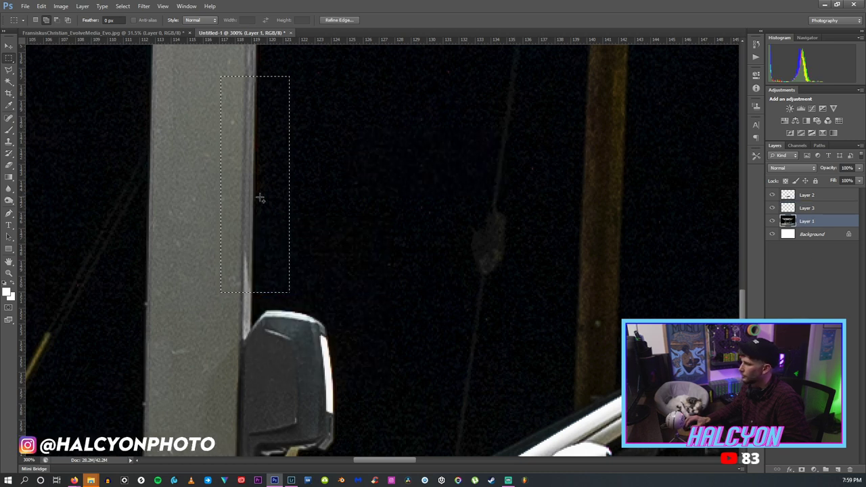
{"action": "right_click", "coordinate": [261, 196]}
{"action": "left_click", "coordinate": [300, 267]}
Move the Layer 4 strip down over the mirror's left side and apply the transform.
{"action": "key", "text": "ctrl+t"}
{"action": "left_click_drag", "start_coordinate": [274, 184], "coordinate": [245, 328]}
{"action": "scroll", "coordinate": [683, 307], "scroll_direction": "down", "scroll_amount": 3}
{"action": "left_click_drag", "start_coordinate": [250, 249], "coordinate": [256, 255]}
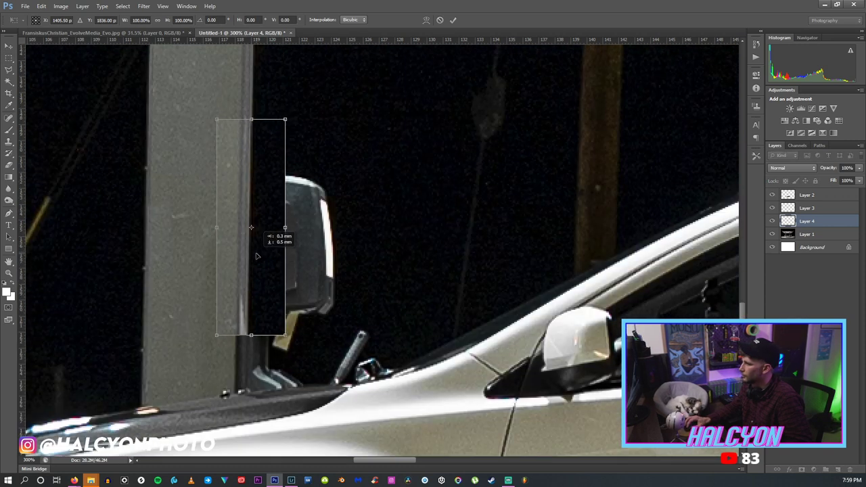
{"action": "left_click", "coordinate": [9, 44]}
{"action": "key", "text": "Return"}
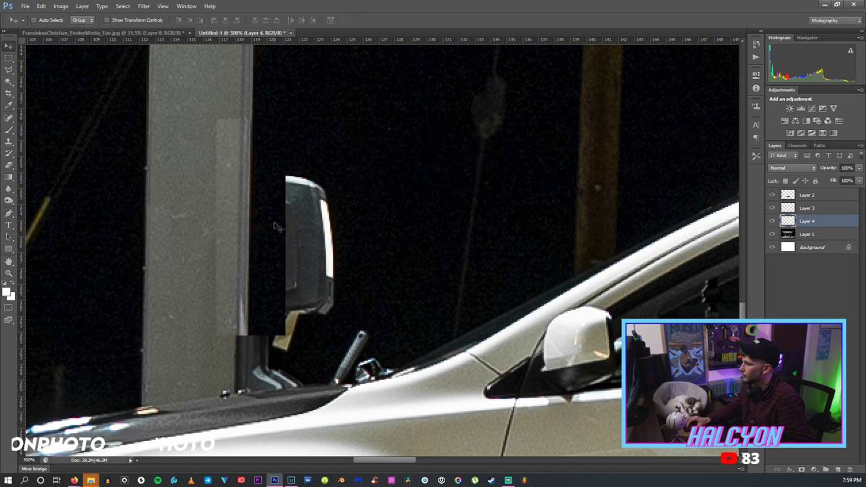
{"action": "left_click", "coordinate": [8, 164]}
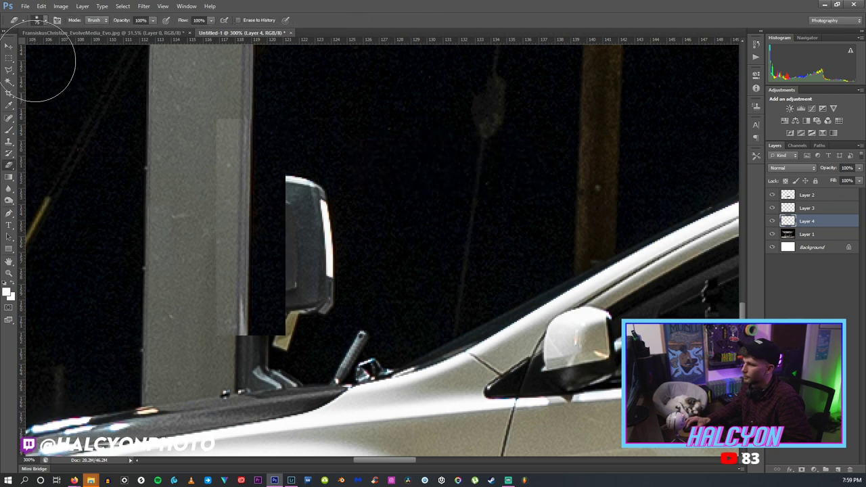
Set the eraser to 44 px and erase the copied patch off the mirror.
{"action": "left_click", "coordinate": [42, 21]}
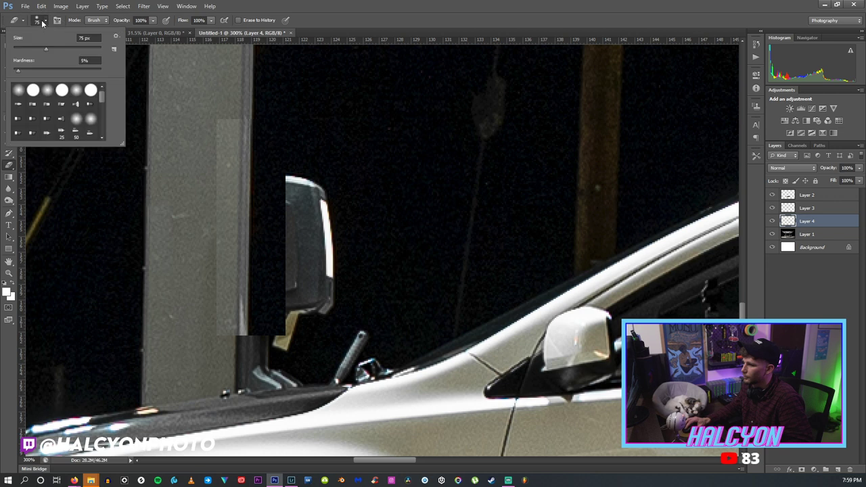
{"action": "left_click_drag", "start_coordinate": [38, 48], "coordinate": [32, 47]}
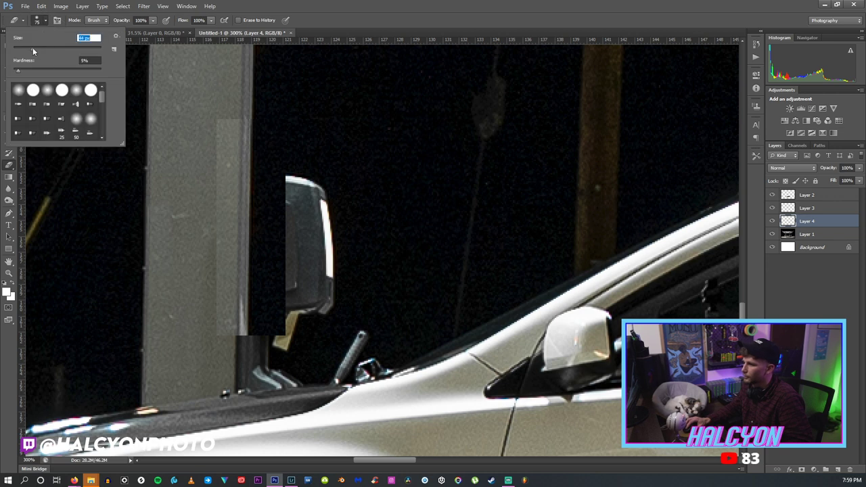
{"action": "left_click", "coordinate": [207, 108]}
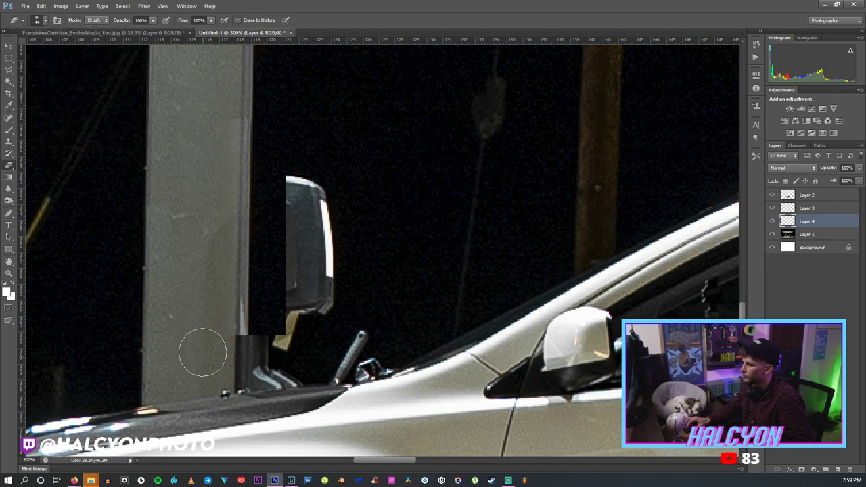
{"action": "mouse_move", "coordinate": [313, 325]}
{"action": "left_mouse_down"}
{"action": "mouse_move", "coordinate": [291, 264]}
{"action": "mouse_move", "coordinate": [289, 274]}
{"action": "mouse_move", "coordinate": [297, 139]}
{"action": "mouse_move", "coordinate": [274, 274]}
{"action": "mouse_move", "coordinate": [275, 207]}
{"action": "mouse_move", "coordinate": [272, 333]}
{"action": "mouse_move", "coordinate": [269, 314]}
{"action": "mouse_move", "coordinate": [247, 396]}
{"action": "left_mouse_up"}
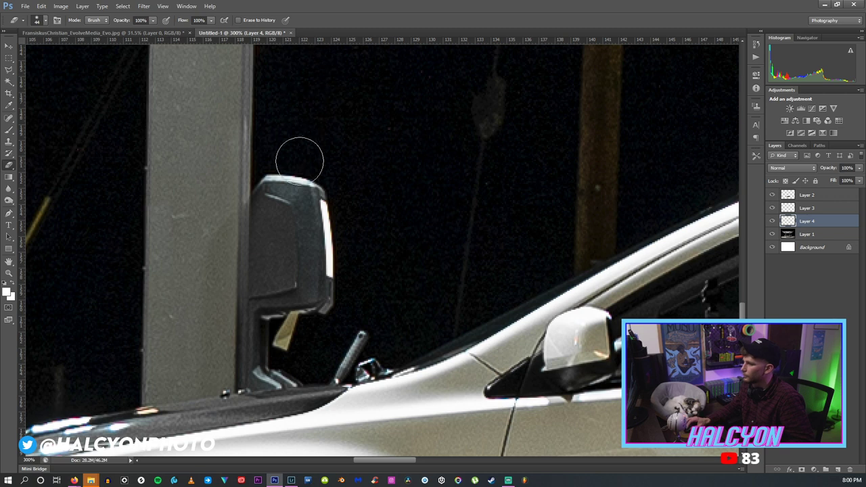
Hide and show Layer 4 to compare, then exit a transform without changes.
{"action": "left_click", "coordinate": [772, 222]}
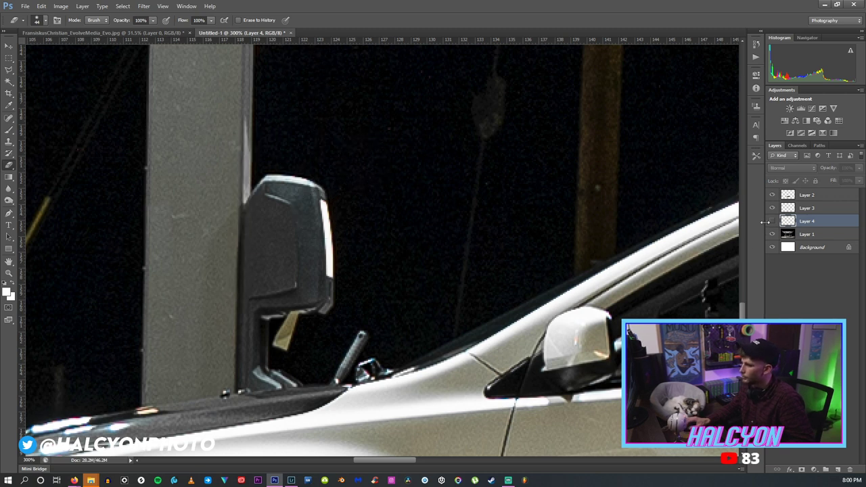
{"action": "left_click", "coordinate": [772, 221]}
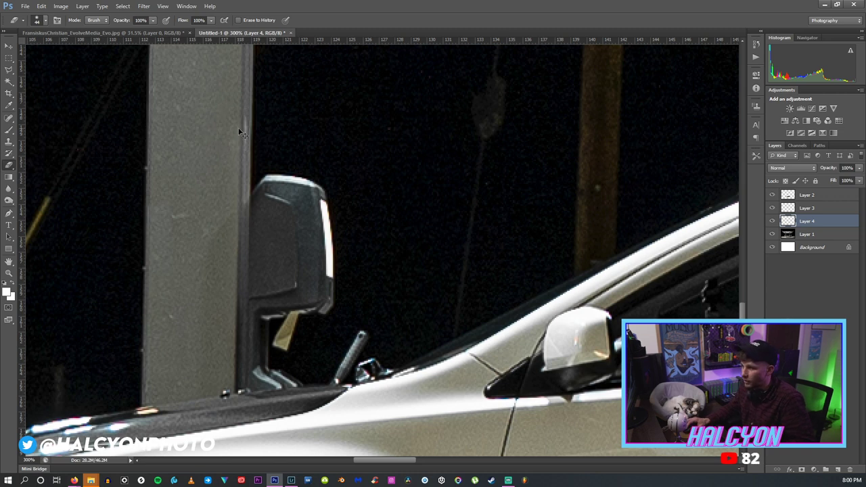
{"action": "key", "text": "ctrl+t"}
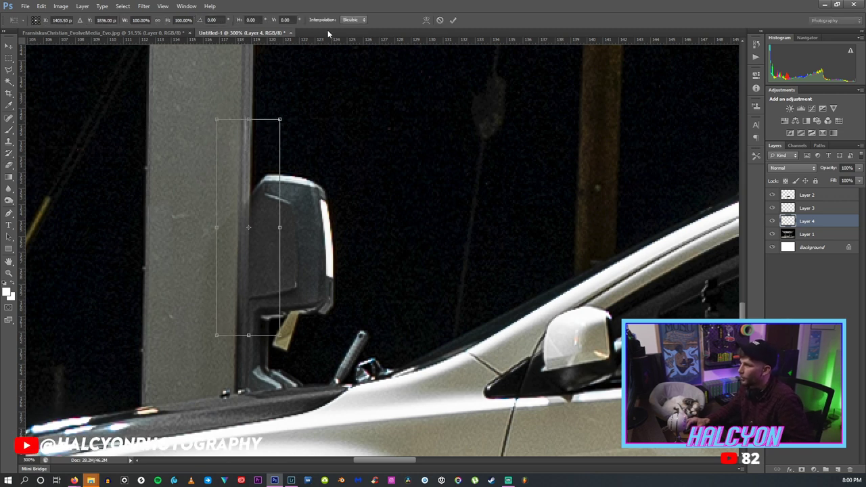
{"action": "key", "text": "Return"}
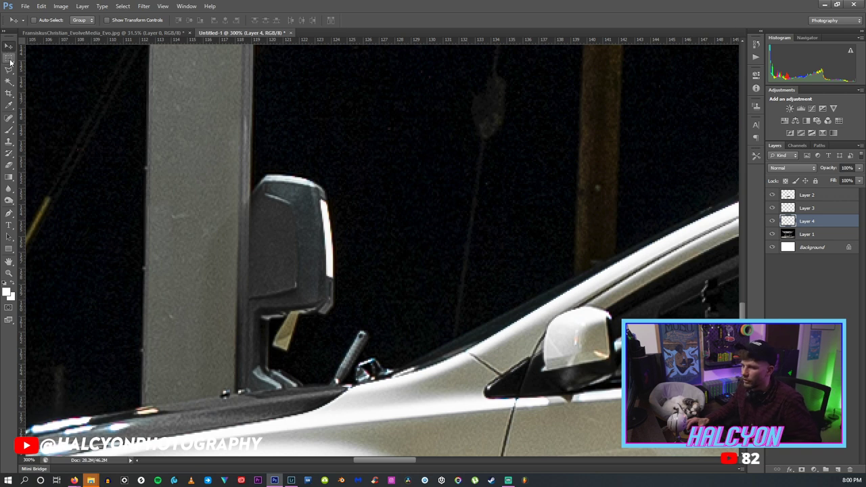
{"action": "left_click", "coordinate": [9, 142]}
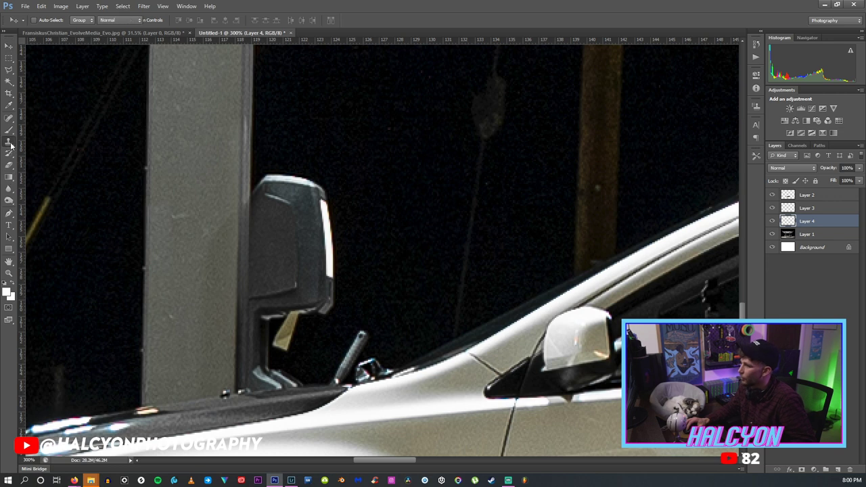
On Layer 1, clone dark background over the mirror's bright edge with a 75 px Clone Stamp.
{"action": "left_click", "coordinate": [41, 21]}
{"action": "left_click", "coordinate": [42, 48]}
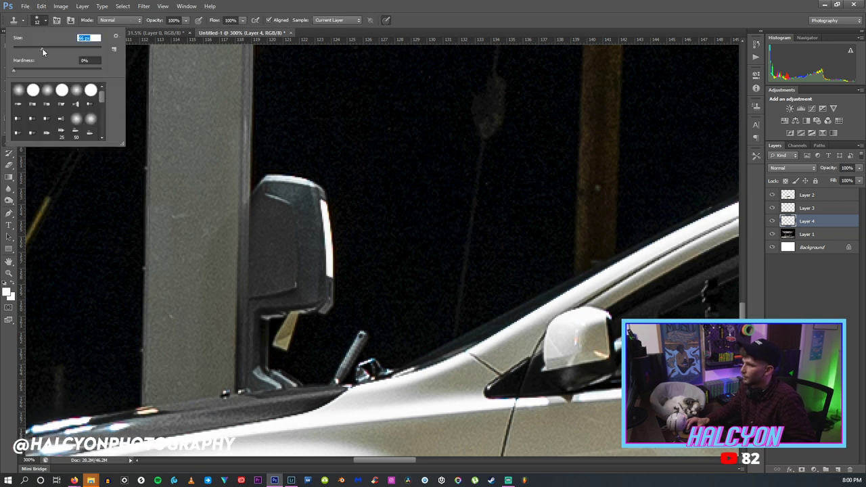
{"action": "left_click", "coordinate": [304, 187]}
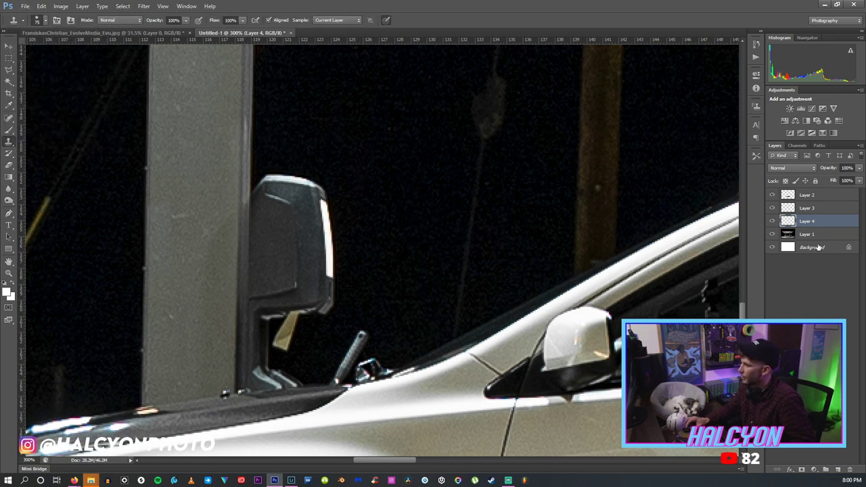
{"action": "key", "text": "alt+bracketleft"}
{"action": "left_click", "coordinate": [304, 158], "text": "alt"}
{"action": "mouse_move", "coordinate": [301, 189]}
{"action": "left_mouse_down"}
{"action": "mouse_move", "coordinate": [305, 180]}
{"action": "mouse_move", "coordinate": [329, 203]}
{"action": "mouse_move", "coordinate": [318, 276]}
{"action": "left_mouse_up"}
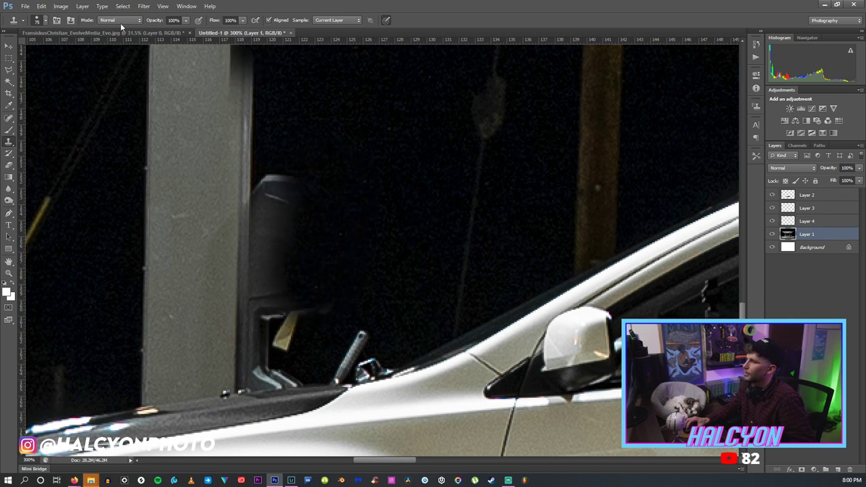
With a 31 px brush, clone dark sky over the mirror's top edge and remaining glint.
{"action": "left_click", "coordinate": [45, 20]}
{"action": "left_click_drag", "start_coordinate": [52, 46], "coordinate": [26, 51]}
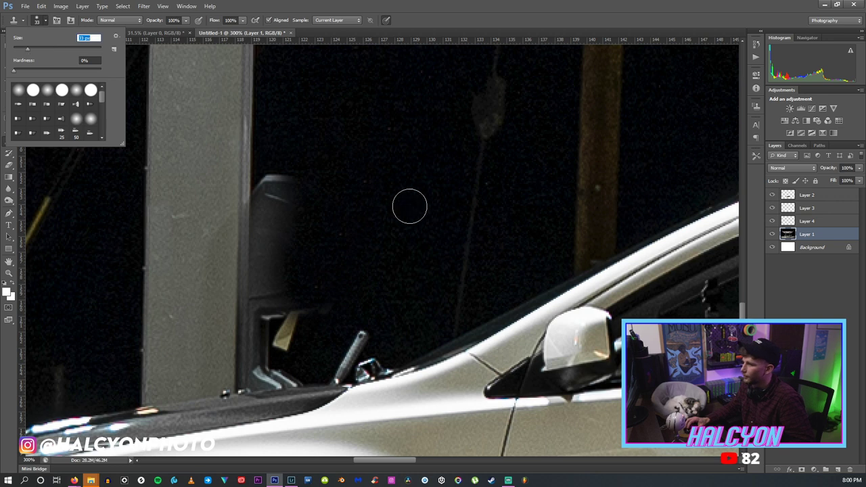
{"action": "left_click", "coordinate": [317, 141], "text": "alt"}
{"action": "left_click_drag", "start_coordinate": [278, 173], "coordinate": [288, 223]}
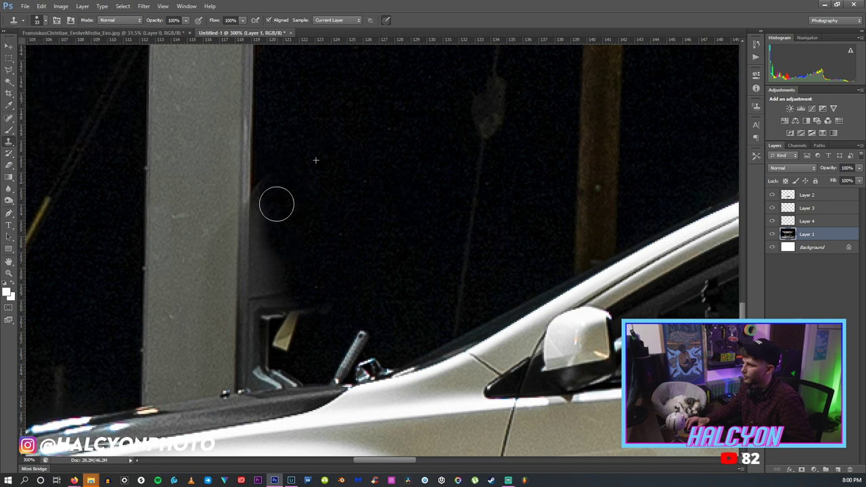
{"action": "left_click", "coordinate": [300, 223], "text": "alt"}
{"action": "left_click_drag", "start_coordinate": [277, 280], "coordinate": [283, 282]}
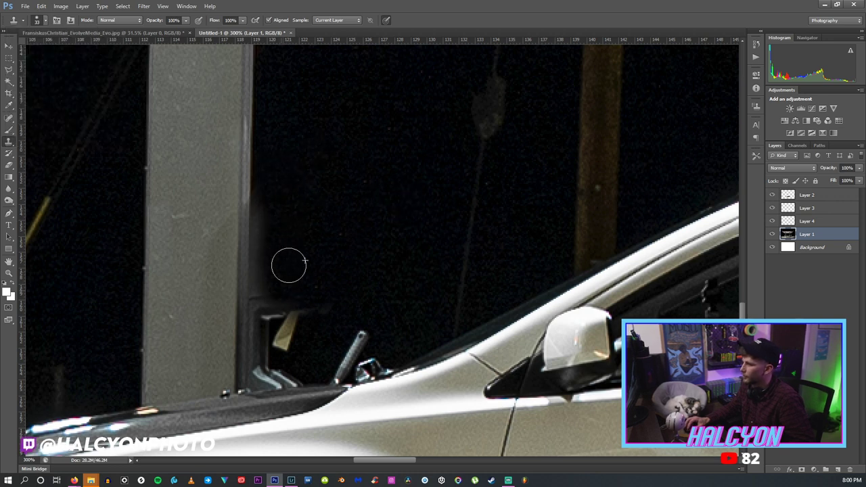
{"action": "left_click", "coordinate": [315, 290], "text": "alt"}
{"action": "mouse_move", "coordinate": [295, 334]}
{"action": "left_mouse_down"}
{"action": "mouse_move", "coordinate": [284, 342]}
{"action": "mouse_move", "coordinate": [290, 308]}
{"action": "mouse_move", "coordinate": [268, 246]}
{"action": "mouse_move", "coordinate": [269, 325]}
{"action": "mouse_move", "coordinate": [268, 313]}
{"action": "left_mouse_up"}
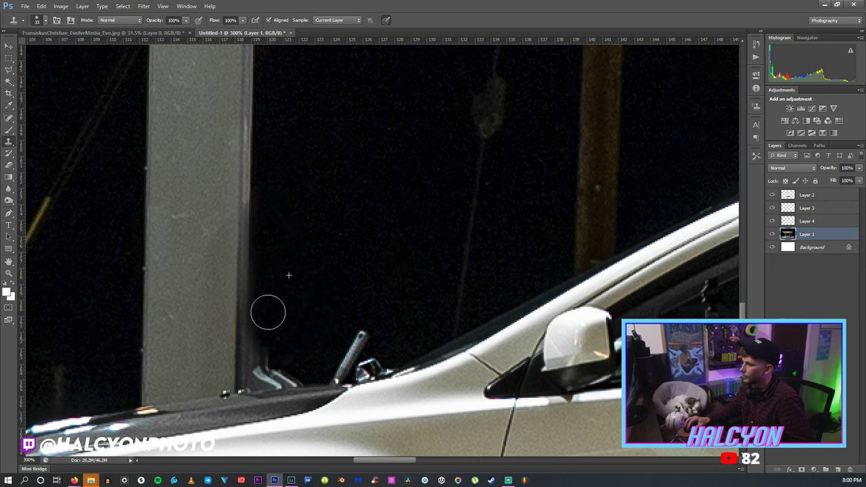
{"action": "mouse_move", "coordinate": [286, 348]}
{"action": "left_mouse_down"}
{"action": "mouse_move", "coordinate": [272, 370]}
{"action": "mouse_move", "coordinate": [291, 361]}
{"action": "left_mouse_up"}
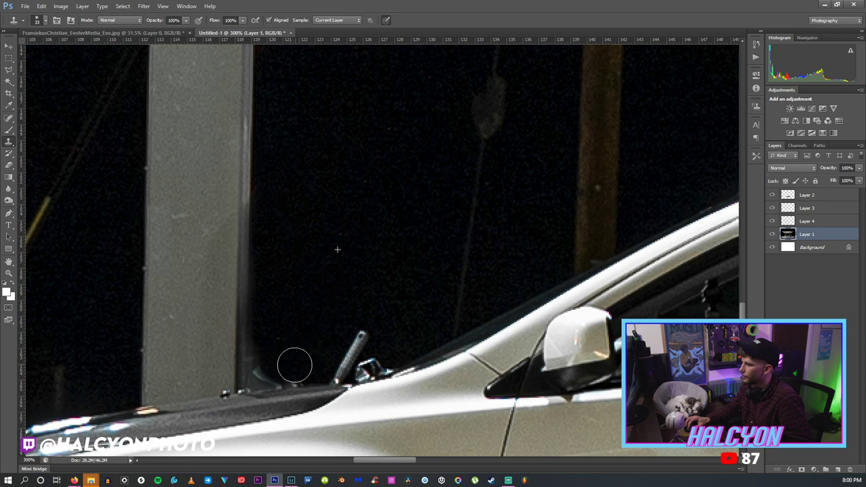
Toggle Layers 3 and 4 on and off to compare, then select Layer 4.
{"action": "left_click", "coordinate": [772, 209]}
{"action": "left_click", "coordinate": [771, 209]}
{"action": "left_click", "coordinate": [771, 222]}
{"action": "left_click", "coordinate": [771, 222]}
{"action": "left_click", "coordinate": [774, 223]}
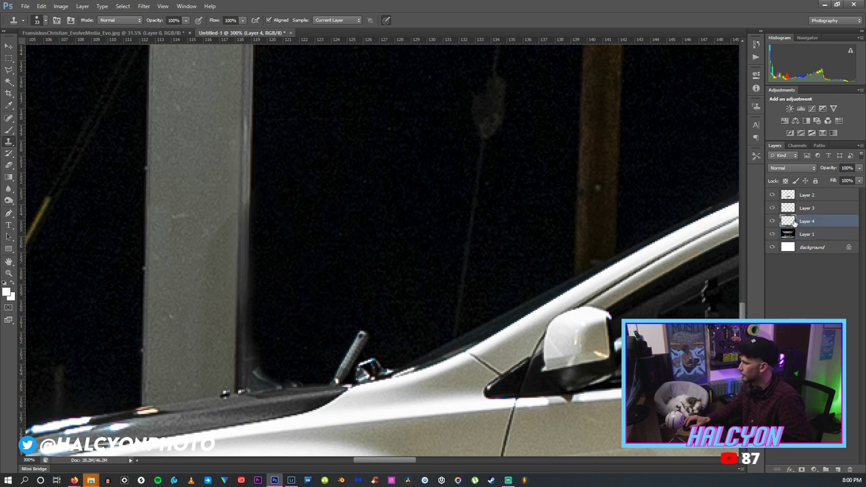
Delete Layer 4, fit the image on screen and zoom into the rear window sill.
{"action": "key", "text": "Delete"}
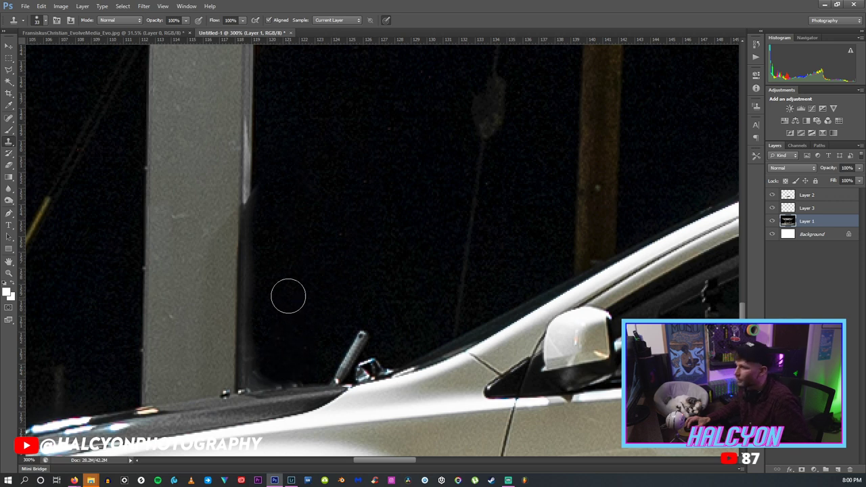
{"action": "key", "text": "z"}
{"action": "right_click", "coordinate": [309, 231]}
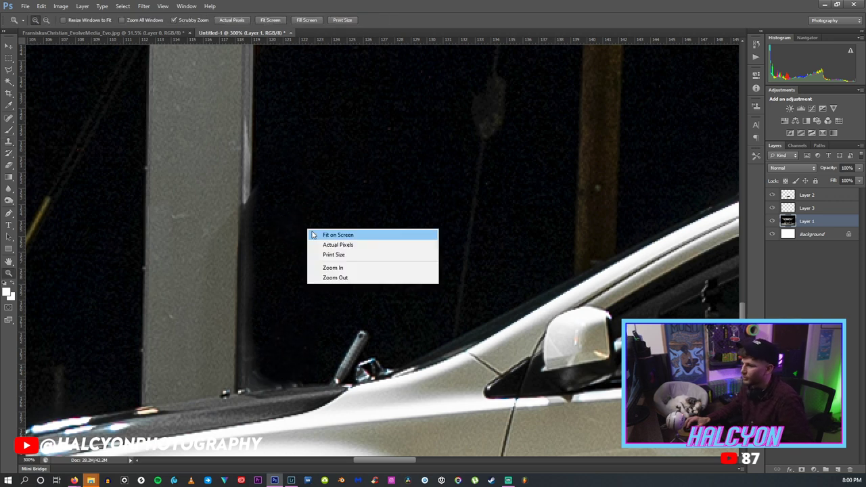
{"action": "left_click", "coordinate": [337, 234]}
{"action": "left_click_drag", "start_coordinate": [382, 349], "coordinate": [441, 339]}
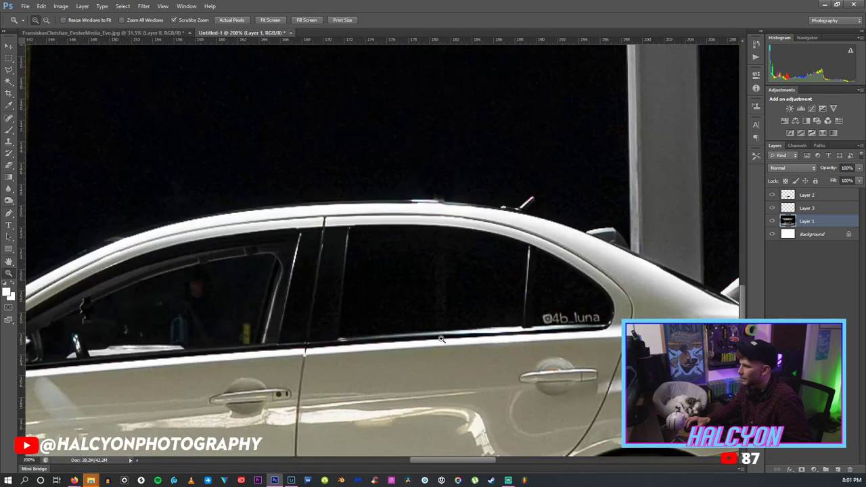
{"action": "left_click", "coordinate": [440, 300]}
{"action": "left_click_drag", "start_coordinate": [440, 465], "coordinate": [462, 467]}
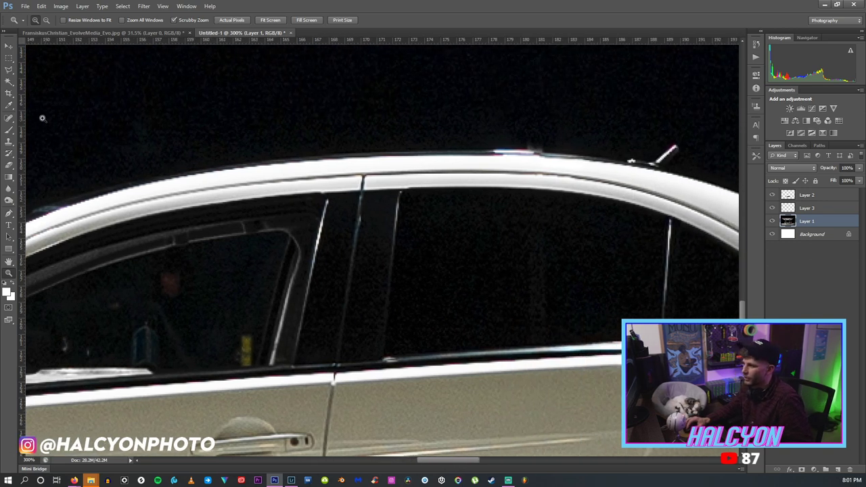
Clone sampled dark window tone over the rear window flaws, comparing with Layer 1 hidden.
{"action": "left_click", "coordinate": [9, 142]}
{"action": "mouse_move", "coordinate": [538, 288]}
{"action": "left_mouse_down"}
{"action": "mouse_move", "coordinate": [558, 307]}
{"action": "mouse_move", "coordinate": [540, 317]}
{"action": "left_mouse_up"}
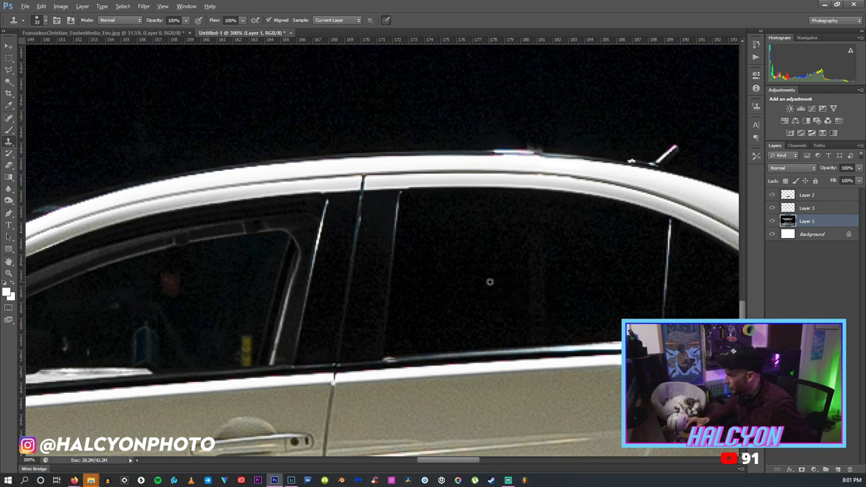
{"action": "left_click", "coordinate": [536, 274]}
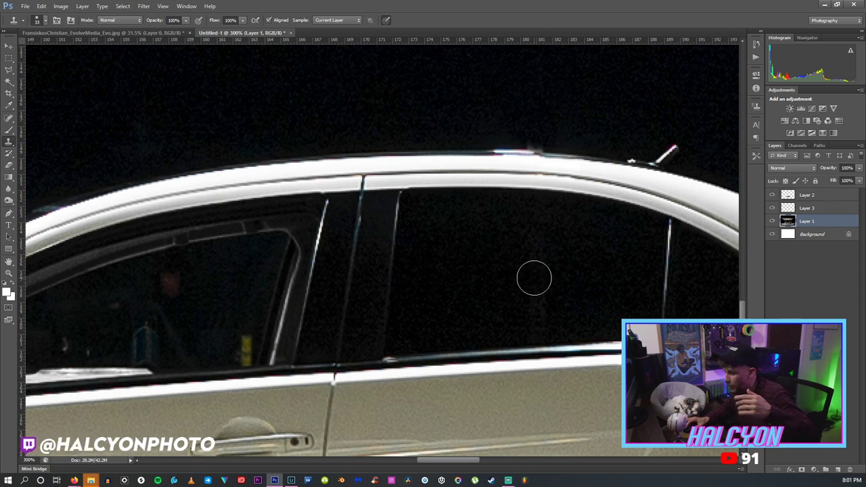
{"action": "left_click", "coordinate": [484, 279], "text": "alt"}
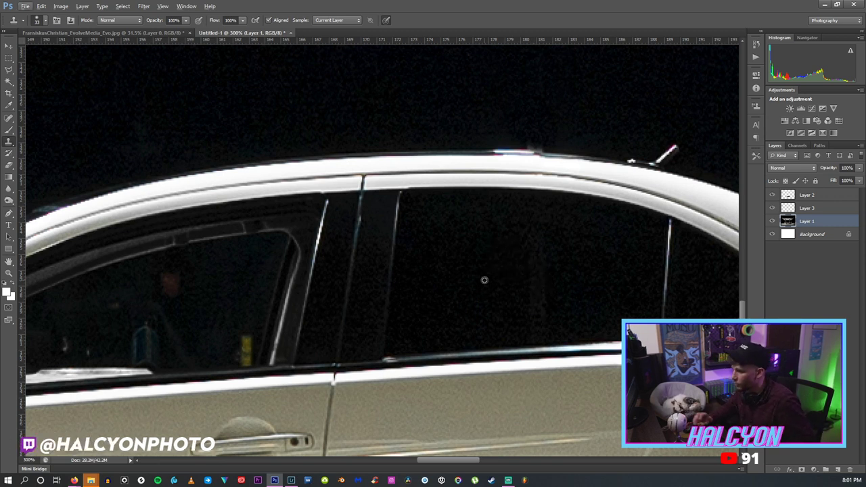
{"action": "left_click_drag", "start_coordinate": [541, 281], "coordinate": [535, 270]}
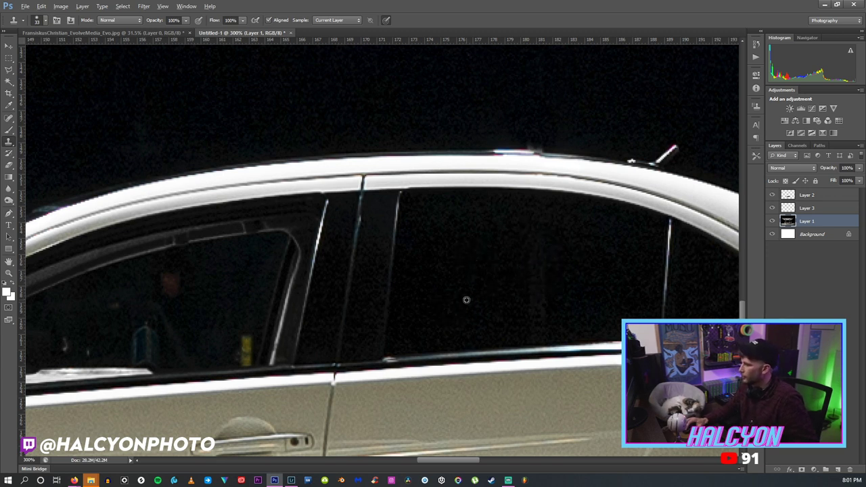
{"action": "left_click", "coordinate": [772, 220]}
{"action": "left_click", "coordinate": [772, 220]}
Compare the image with Layer 2 shown and hidden, then delete Layer 2.
{"action": "left_click", "coordinate": [795, 198]}
{"action": "left_click", "coordinate": [772, 195]}
{"action": "left_click", "coordinate": [772, 195]}
{"action": "left_click", "coordinate": [772, 195]}
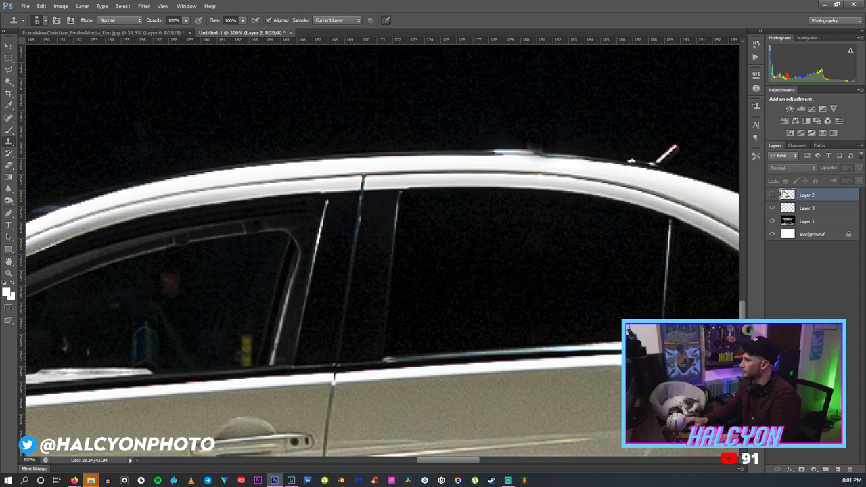
{"action": "left_click", "coordinate": [771, 194]}
{"action": "key", "text": "Delete"}
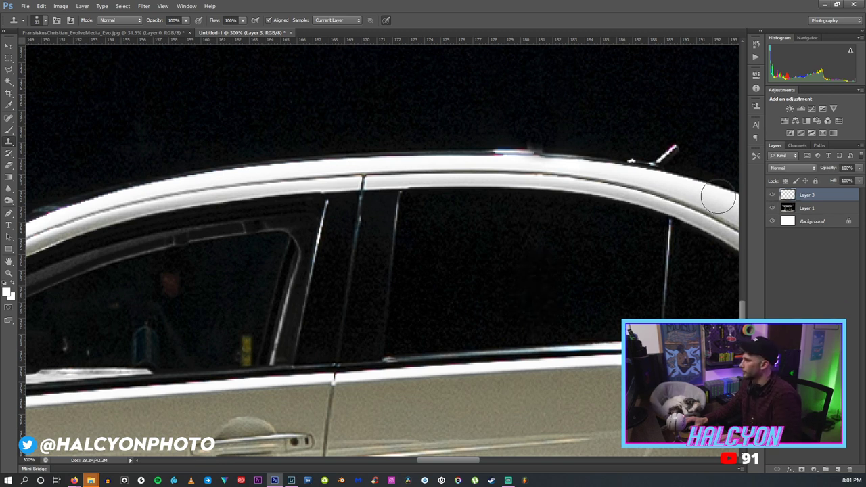
Clone over the bright roof-edge highlight and compare the edit against Layer 1.
{"action": "scroll", "coordinate": [582, 159], "scroll_direction": "up", "scroll_amount": 3}
{"action": "scroll", "coordinate": [492, 156], "scroll_direction": "down", "scroll_amount": 1}
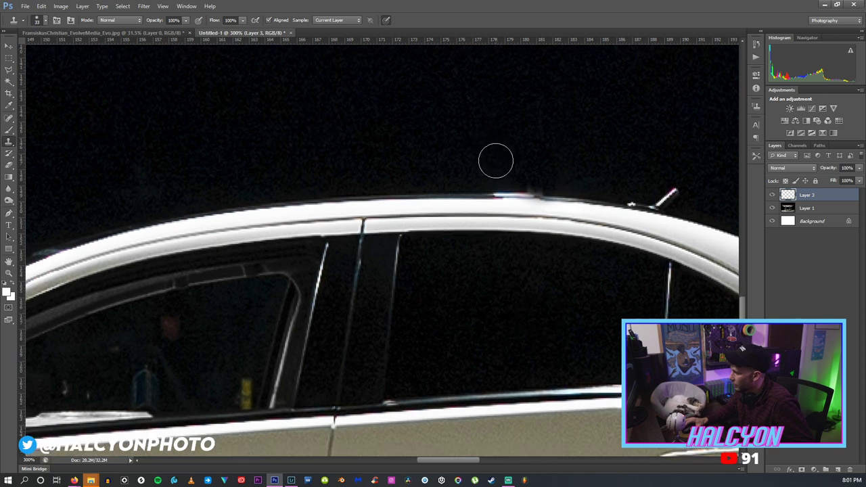
{"action": "scroll", "coordinate": [497, 160], "scroll_direction": "up", "scroll_amount": 2}
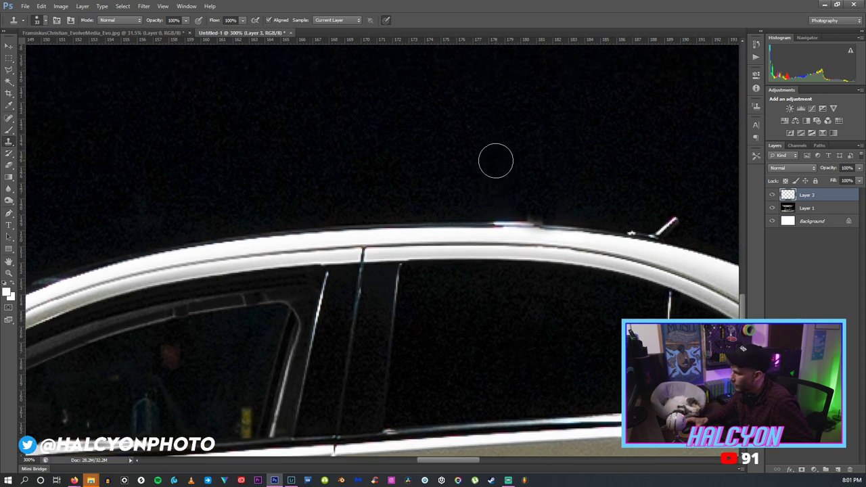
{"action": "left_click", "coordinate": [43, 20]}
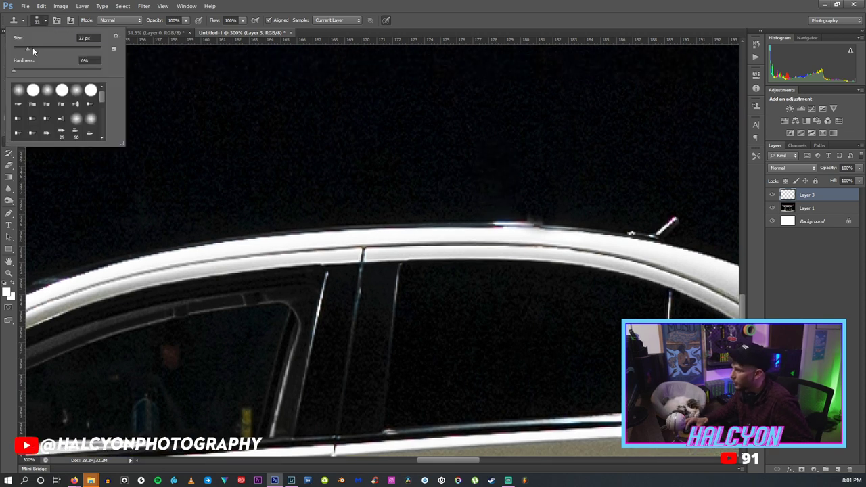
{"action": "left_click", "coordinate": [518, 209]}
{"action": "left_click_drag", "start_coordinate": [531, 211], "coordinate": [554, 217]}
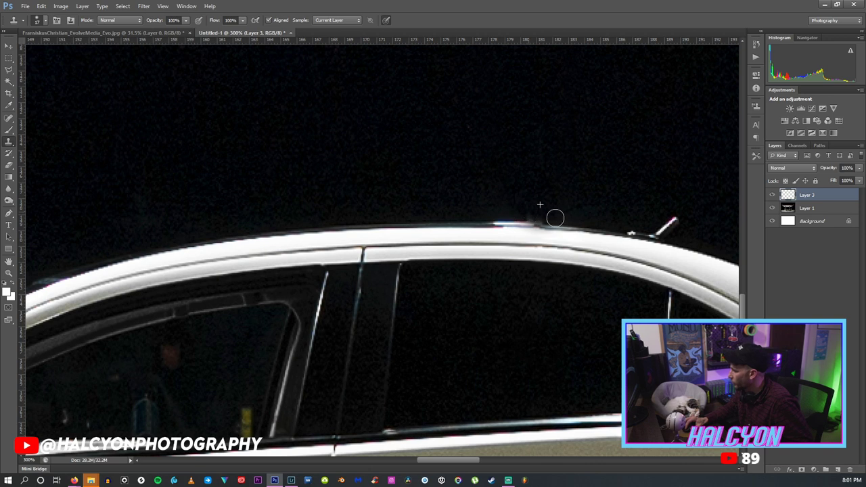
{"action": "left_click", "coordinate": [772, 194]}
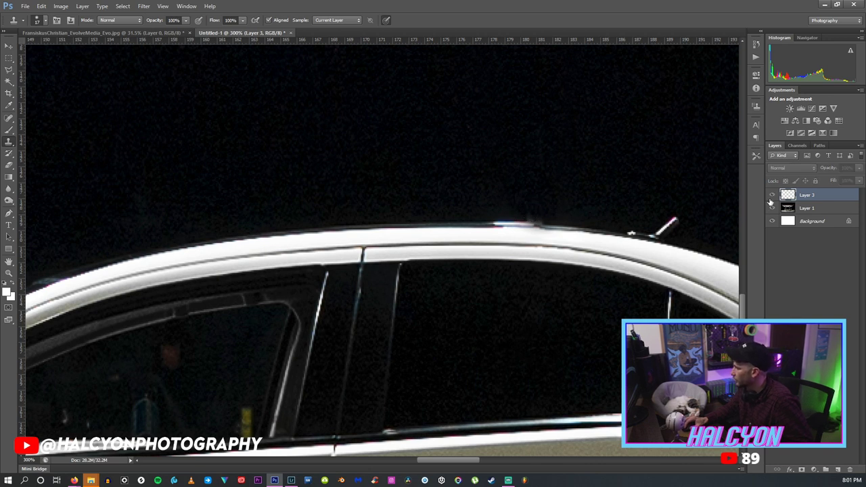
{"action": "left_click", "coordinate": [772, 207]}
{"action": "left_click", "coordinate": [772, 207]}
Check the photo at actual pixels, then fit the whole photo on screen.
{"action": "key", "text": "z"}
{"action": "right_click", "coordinate": [538, 207]}
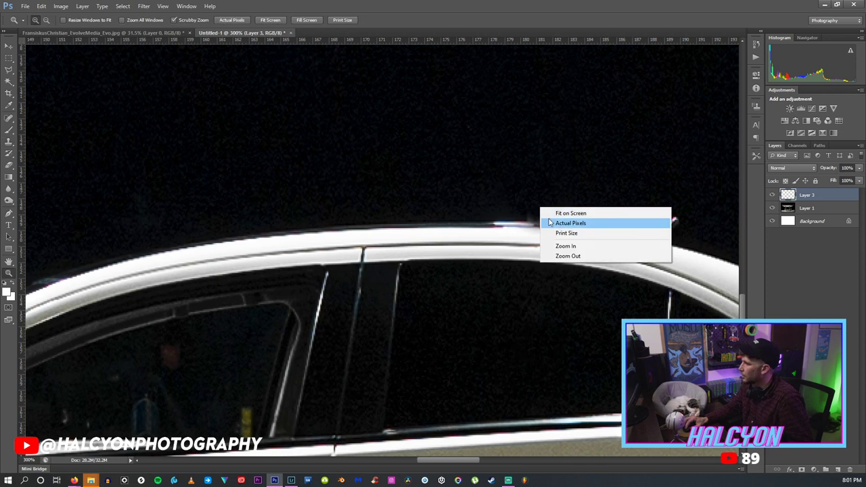
{"action": "left_click", "coordinate": [575, 223]}
{"action": "left_click_drag", "start_coordinate": [457, 244], "coordinate": [410, 362]}
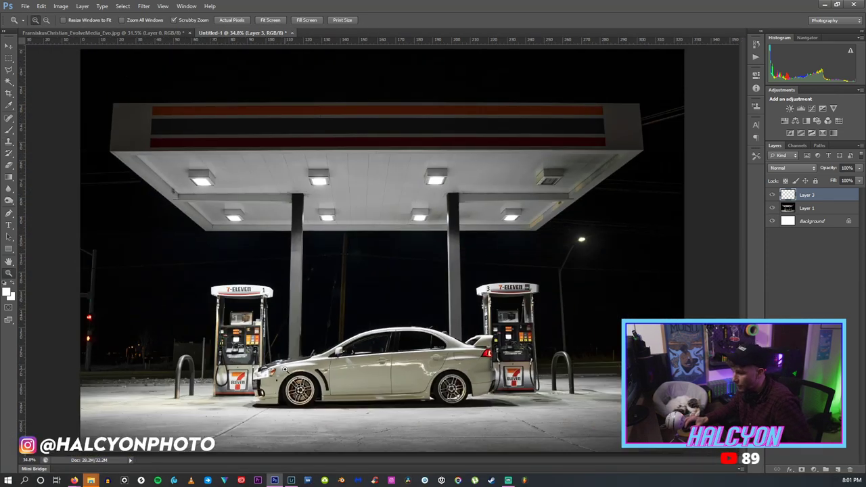
{"action": "left_click_drag", "start_coordinate": [299, 366], "coordinate": [286, 373]}
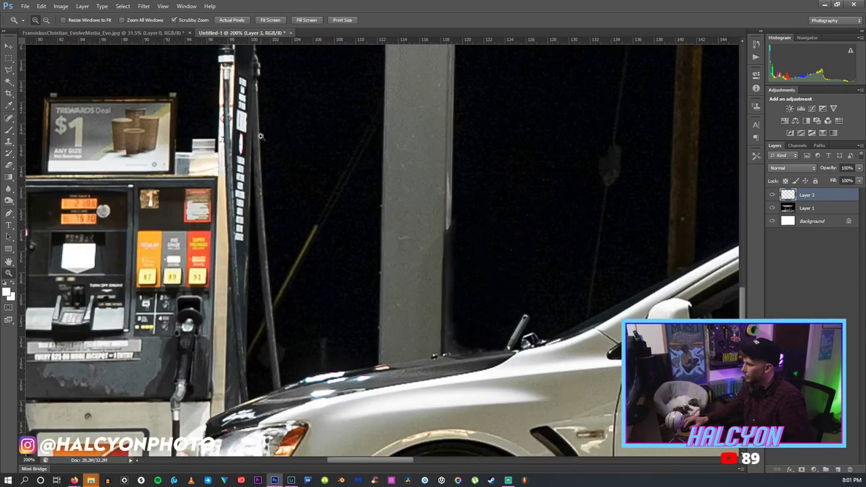
{"action": "right_click", "coordinate": [344, 327]}
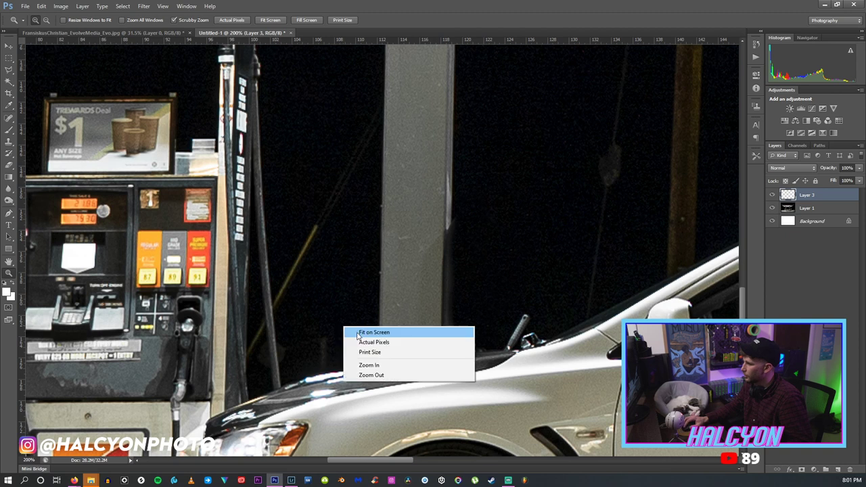
{"action": "left_click", "coordinate": [365, 332]}
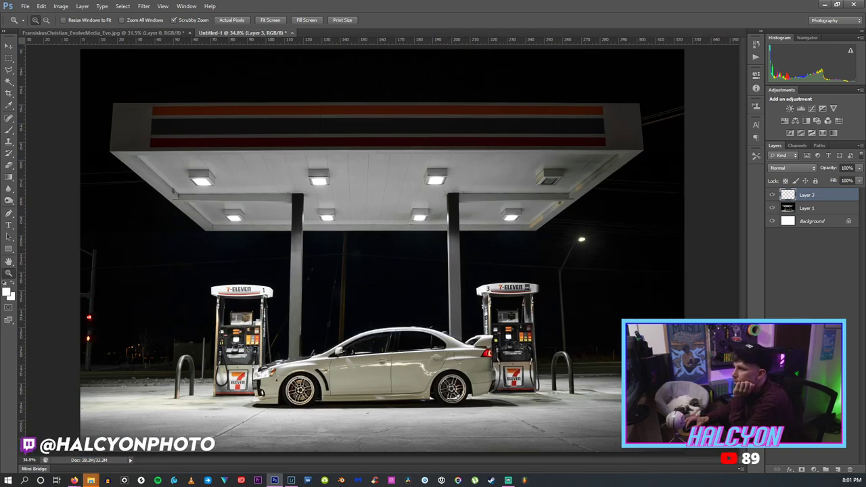
{"action": "left_click", "coordinate": [8, 70]}
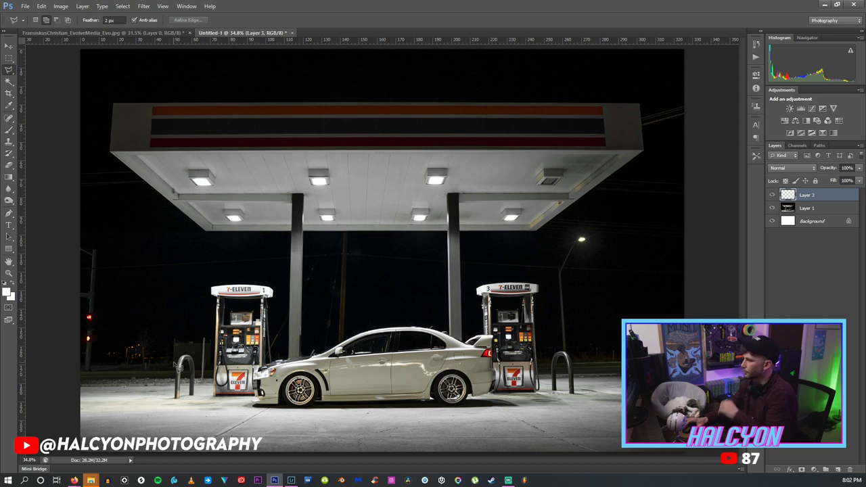
Delete Layer 3 from the Layers panel, then switch to Clone Stamp and dismiss the source error.
{"action": "right_click", "coordinate": [813, 195]}
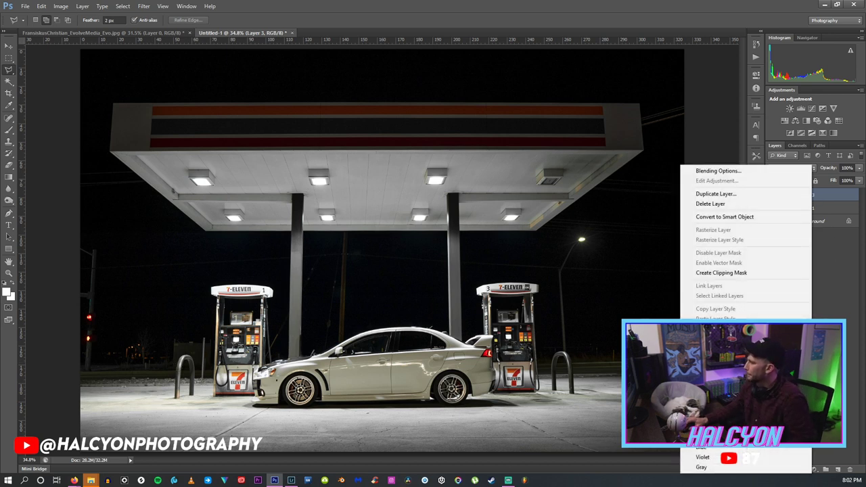
{"action": "left_click", "coordinate": [710, 204]}
{"action": "key", "text": "s"}
{"action": "left_click", "coordinate": [366, 378]}
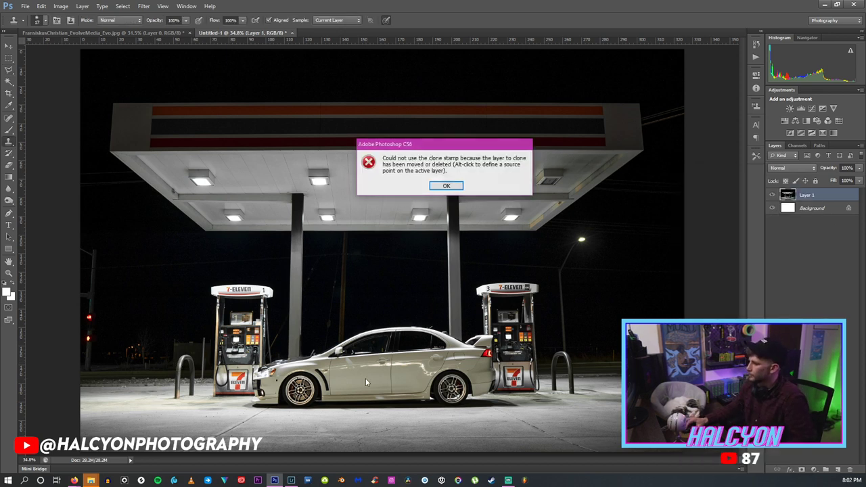
{"action": "left_click", "coordinate": [445, 187]}
Zoom to 400% on the front door's bright specks and select the Clone Stamp.
{"action": "key", "text": "z"}
{"action": "left_click_drag", "start_coordinate": [352, 369], "coordinate": [429, 368]}
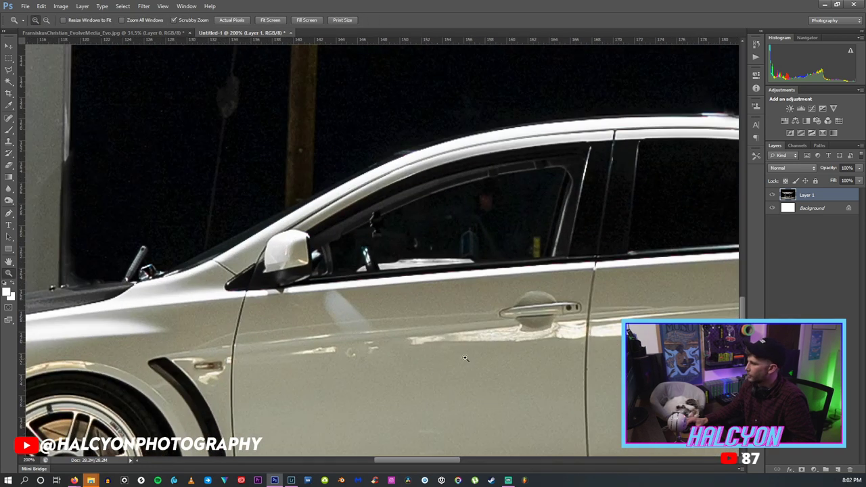
{"action": "left_click_drag", "start_coordinate": [418, 464], "coordinate": [442, 462]}
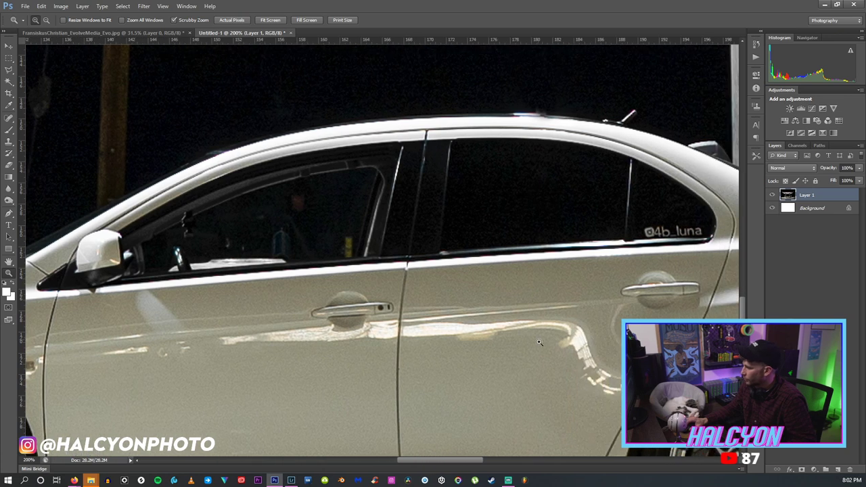
{"action": "right_click", "coordinate": [488, 408]}
{"action": "left_click", "coordinate": [499, 356]}
{"action": "left_click_drag", "start_coordinate": [368, 379], "coordinate": [307, 394]}
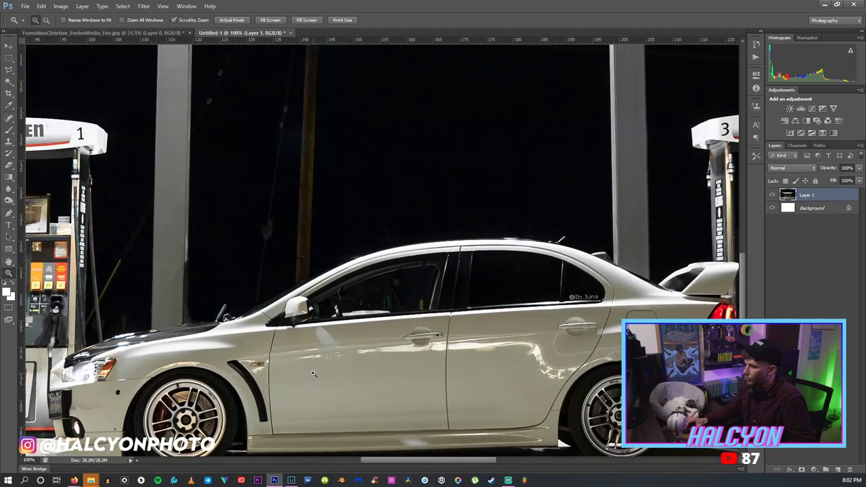
{"action": "left_click", "coordinate": [313, 373]}
{"action": "left_click", "coordinate": [314, 373]}
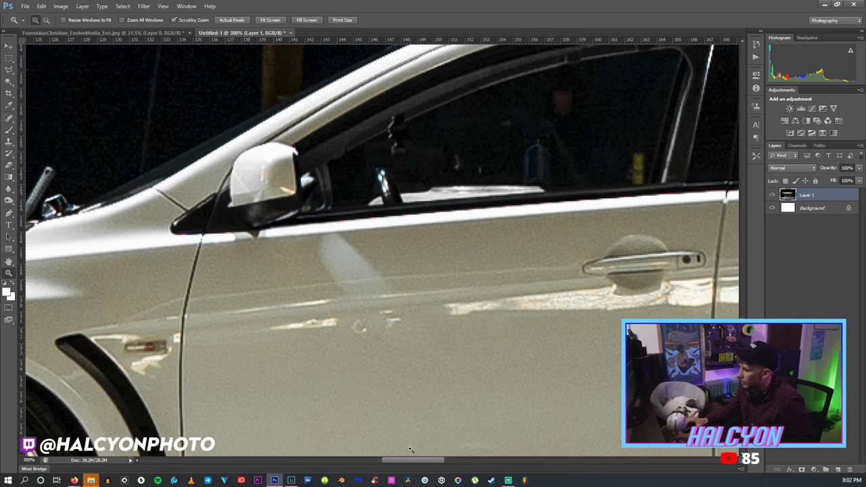
{"action": "scroll", "coordinate": [412, 446], "scroll_direction": "right", "scroll_amount": 3}
{"action": "left_click", "coordinate": [405, 271]}
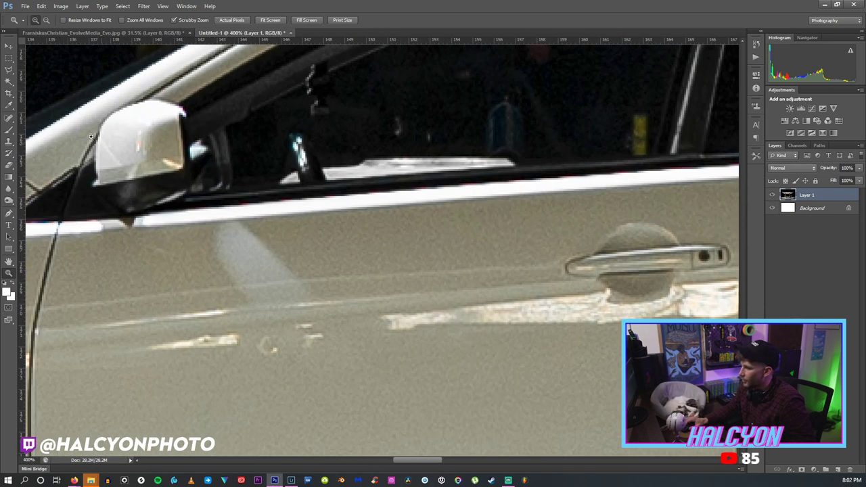
{"action": "left_click", "coordinate": [12, 142]}
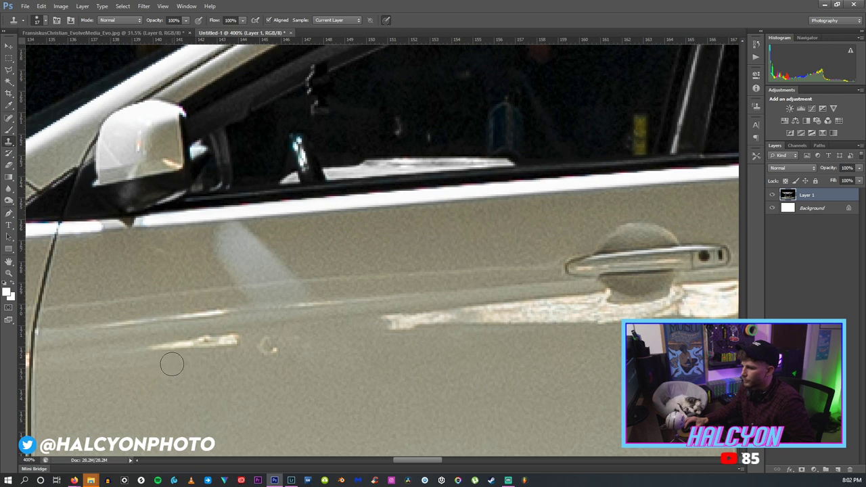
Clone out the bright specks along the front door's lower streak.
{"action": "left_click_drag", "start_coordinate": [170, 362], "coordinate": [122, 348]}
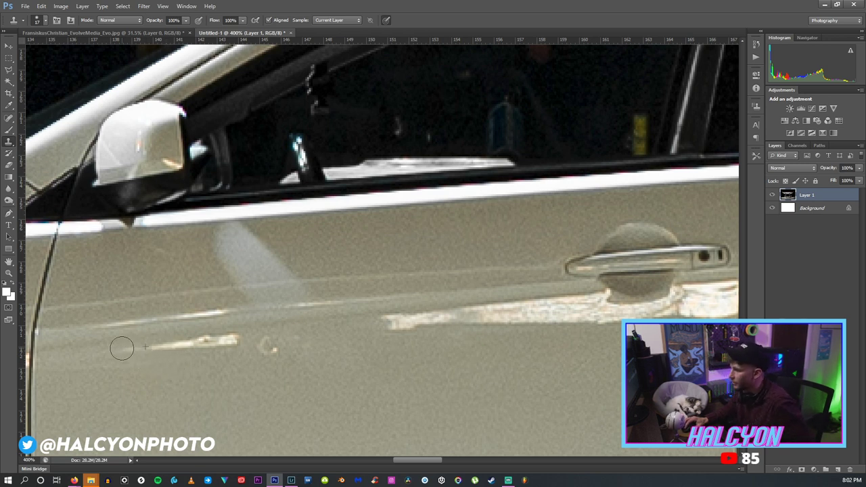
{"action": "mouse_move", "coordinate": [102, 344]}
{"action": "left_mouse_down"}
{"action": "mouse_move", "coordinate": [109, 353]}
{"action": "mouse_move", "coordinate": [241, 344]}
{"action": "mouse_move", "coordinate": [114, 357]}
{"action": "left_mouse_up"}
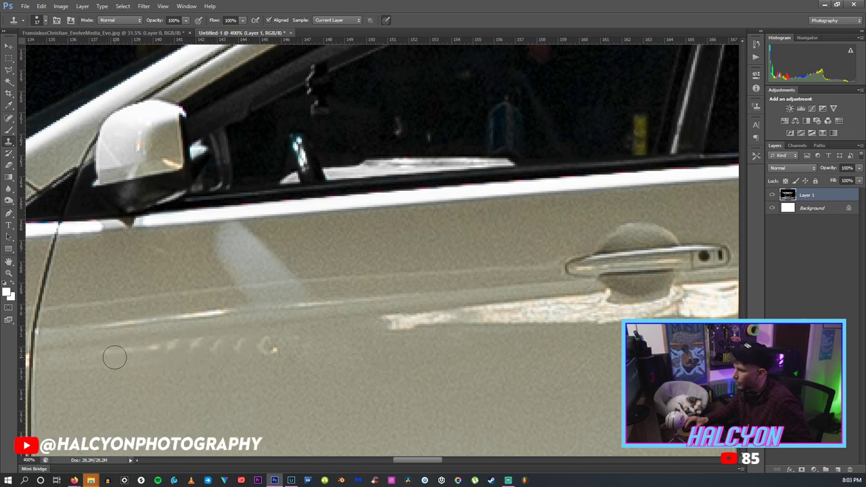
{"action": "mouse_move", "coordinate": [236, 348]}
{"action": "left_mouse_down"}
{"action": "mouse_move", "coordinate": [275, 343]}
{"action": "mouse_move", "coordinate": [242, 343]}
{"action": "left_mouse_up"}
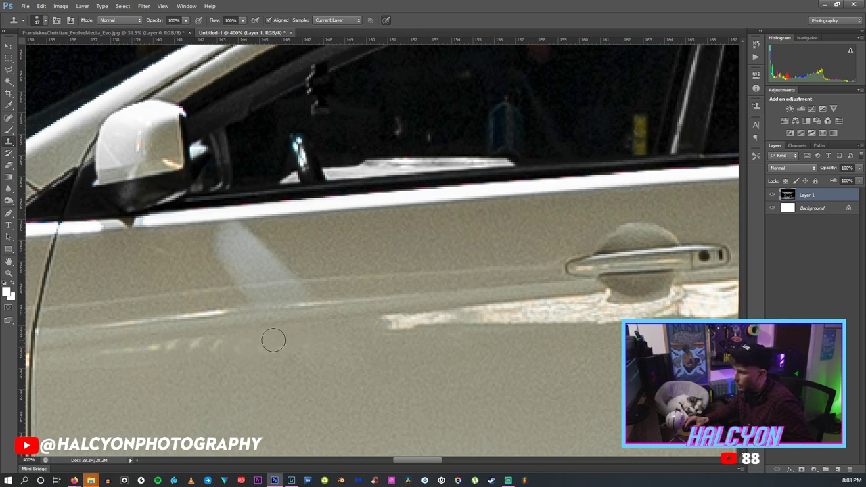
{"action": "left_click_drag", "start_coordinate": [277, 339], "coordinate": [202, 346]}
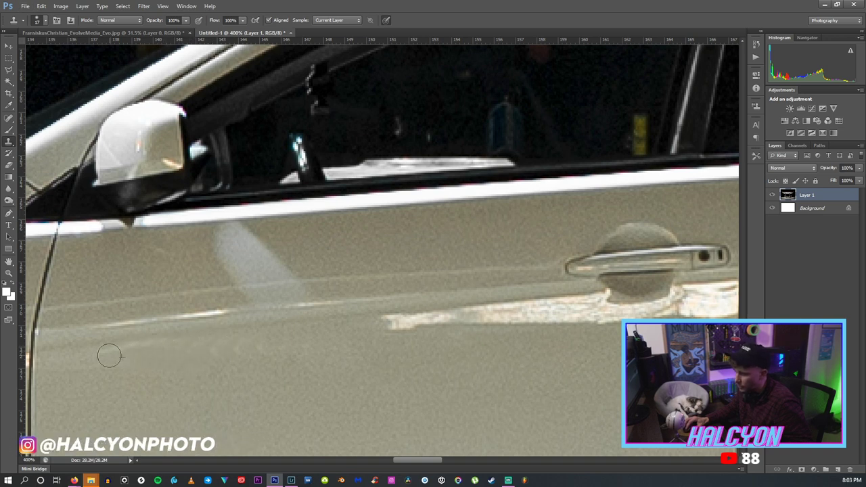
{"action": "key", "text": "alt"}
{"action": "key", "text": "alt"}
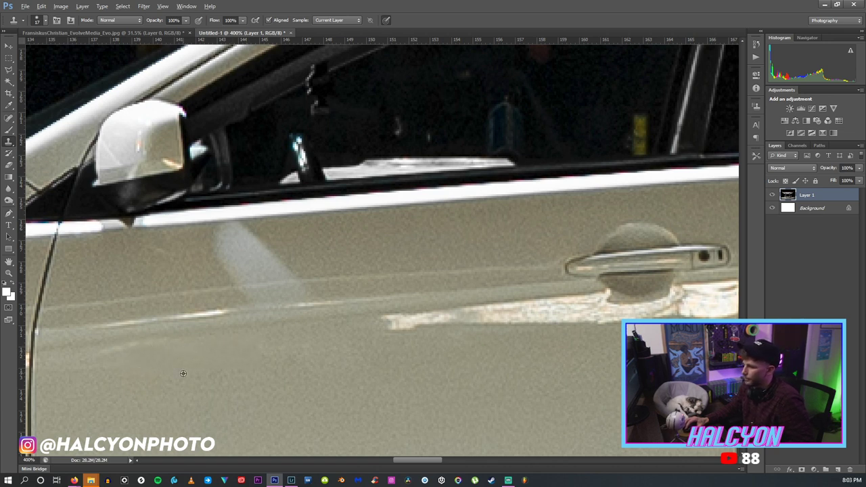
{"action": "key", "text": "alt"}
{"action": "key", "text": "alt"}
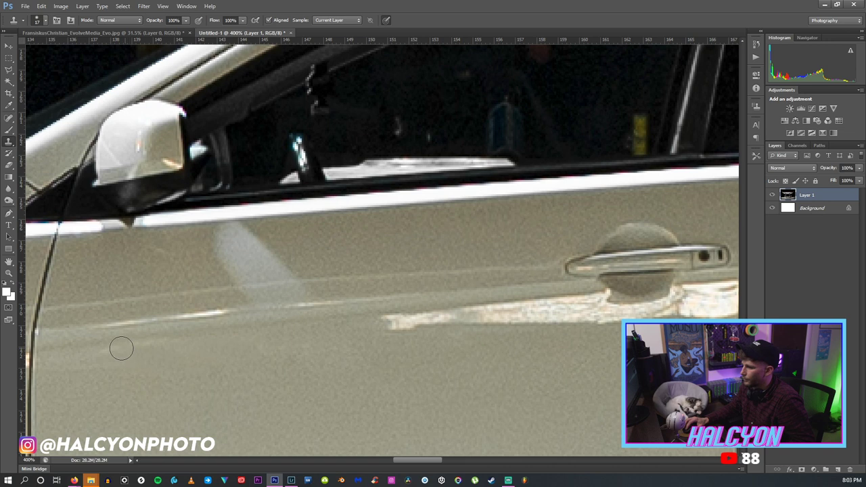
Return to Photoshop, fit the photo on screen and zoom in close on the front door.
{"action": "left_click", "coordinate": [117, 446]}
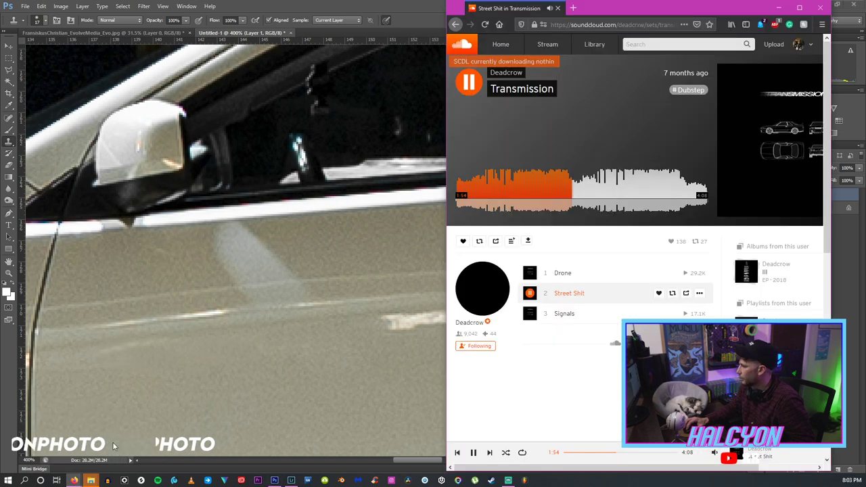
{"action": "left_click", "coordinate": [413, 5]}
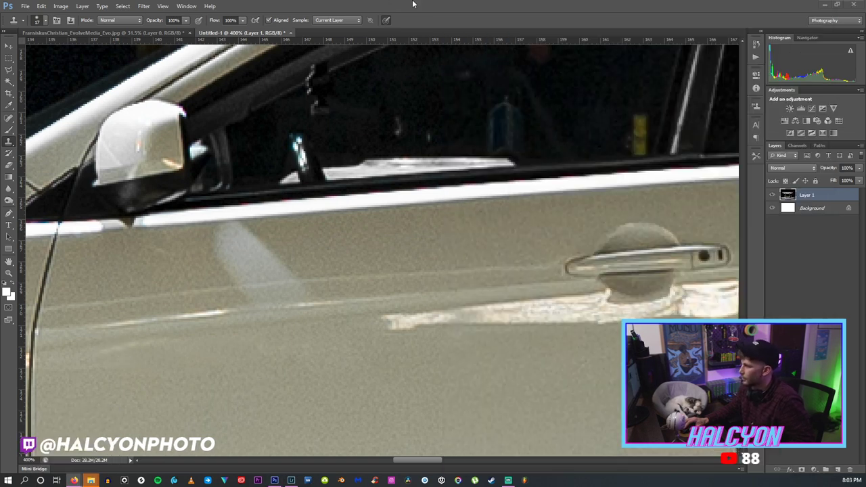
{"action": "key", "text": "z"}
{"action": "right_click", "coordinate": [353, 284]}
{"action": "left_click", "coordinate": [379, 296]}
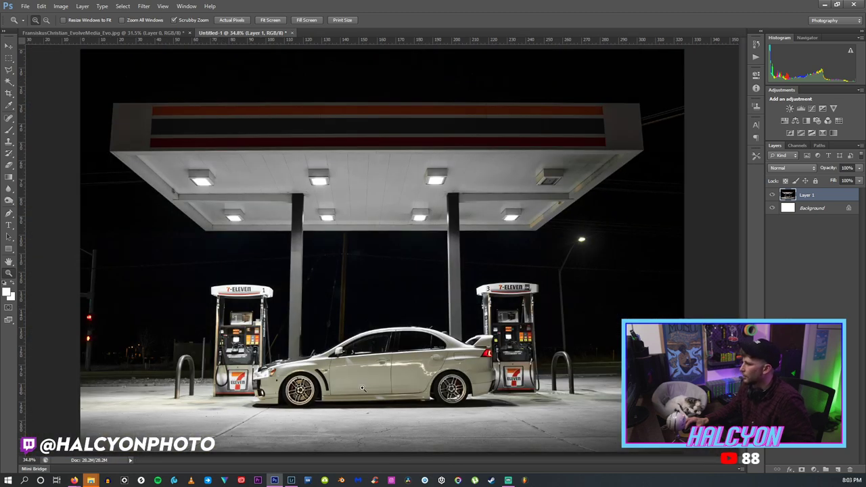
{"action": "left_click_drag", "start_coordinate": [360, 377], "coordinate": [298, 361]}
{"action": "left_click_drag", "start_coordinate": [265, 38], "coordinate": [401, 4]}
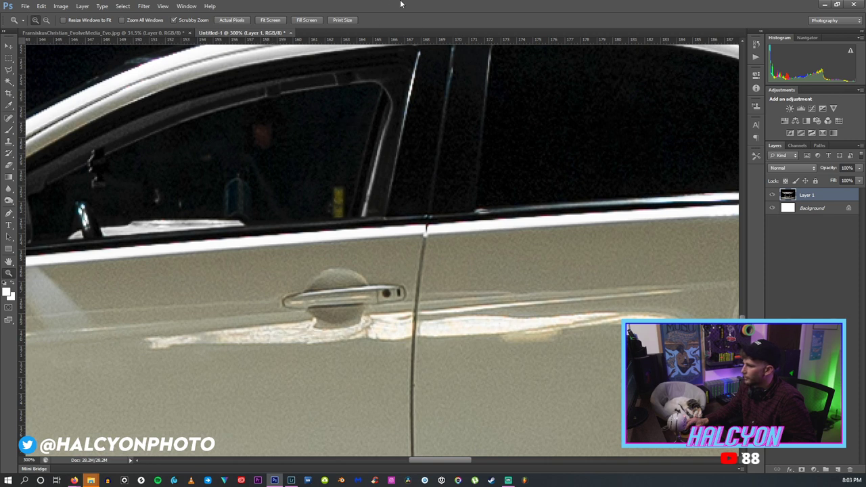
Shrink the Clone Stamp brush and sample clean door paint as the source.
{"action": "left_click", "coordinate": [9, 141]}
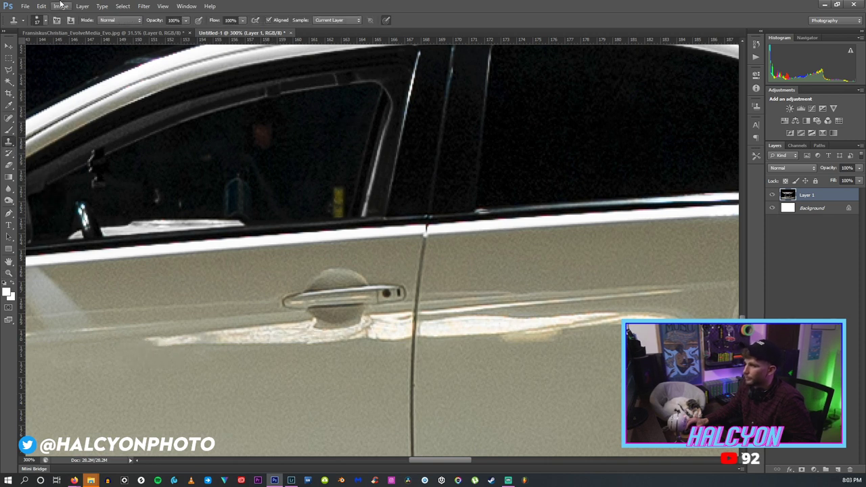
{"action": "left_click", "coordinate": [41, 20]}
{"action": "left_click_drag", "start_coordinate": [22, 51], "coordinate": [18, 52]}
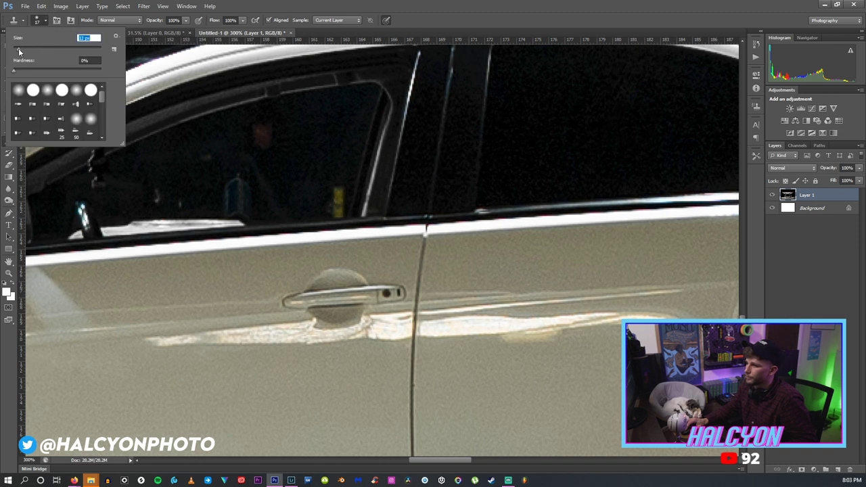
{"action": "left_click", "coordinate": [140, 333]}
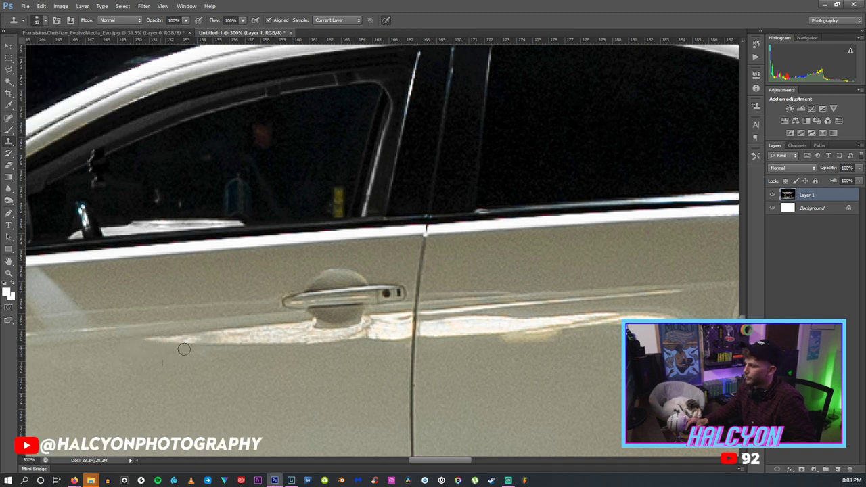
{"action": "right_click", "coordinate": [284, 283]}
{"action": "left_click", "coordinate": [318, 210]}
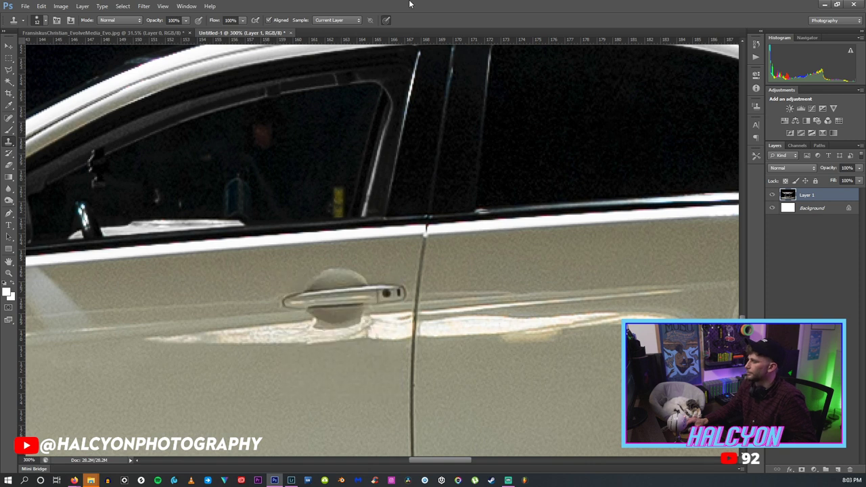
With a 17 px brush, clone clean paint over the rear door reflection and below its handle.
{"action": "scroll", "coordinate": [339, 264], "scroll_direction": "right", "scroll_amount": 5}
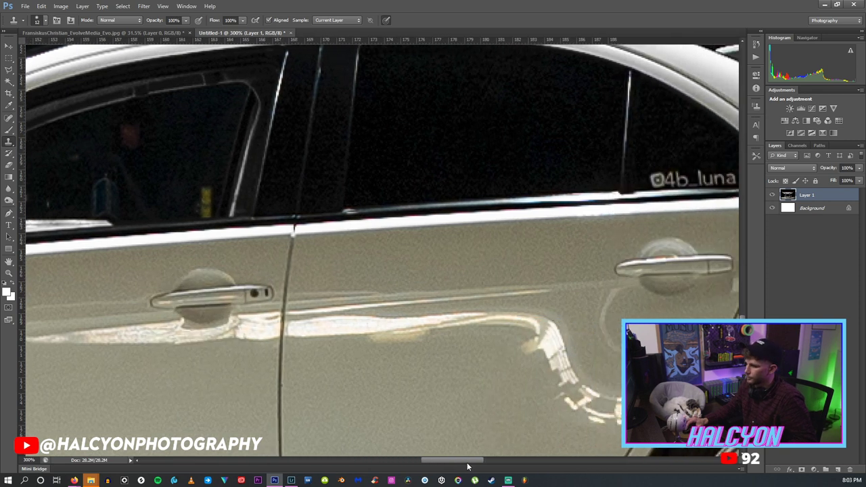
{"action": "left_click", "coordinate": [45, 20]}
{"action": "left_click_drag", "start_coordinate": [20, 53], "coordinate": [22, 52]}
{"action": "left_click", "coordinate": [321, 122]}
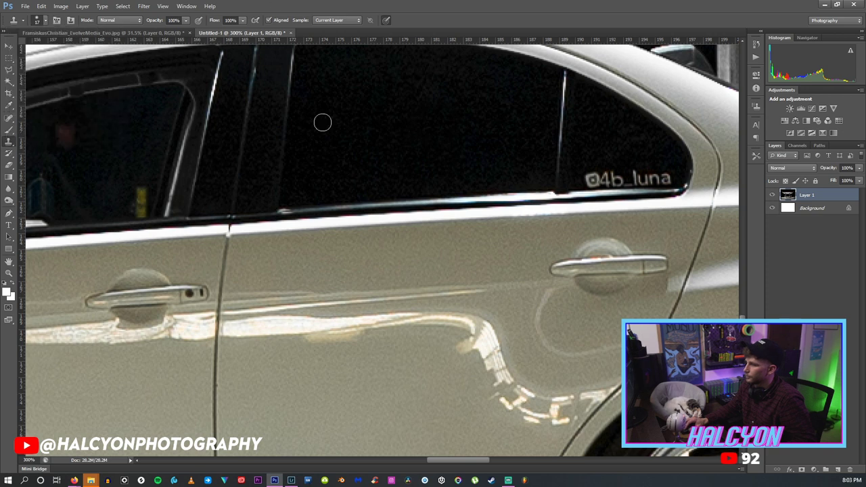
{"action": "mouse_move", "coordinate": [348, 346]}
{"action": "left_mouse_down"}
{"action": "mouse_move", "coordinate": [289, 354]}
{"action": "mouse_move", "coordinate": [348, 349]}
{"action": "mouse_move", "coordinate": [303, 347]}
{"action": "mouse_move", "coordinate": [320, 348]}
{"action": "left_mouse_up"}
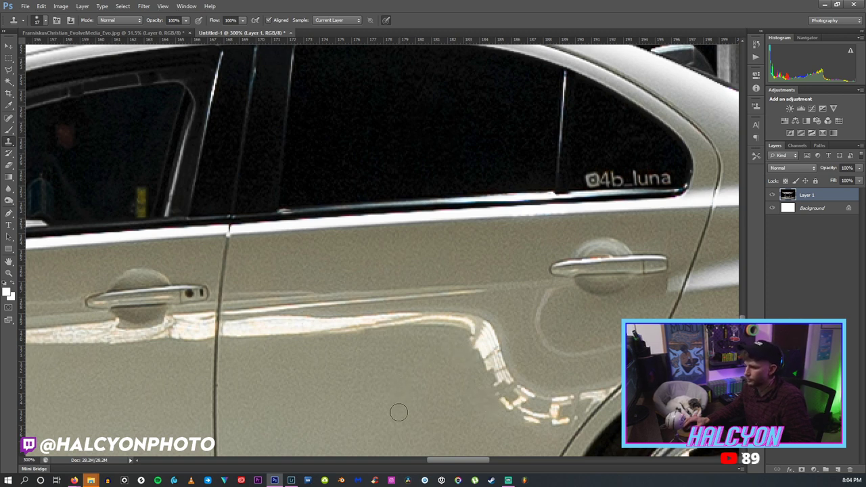
{"action": "scroll", "coordinate": [404, 336], "scroll_direction": "down", "scroll_amount": 3}
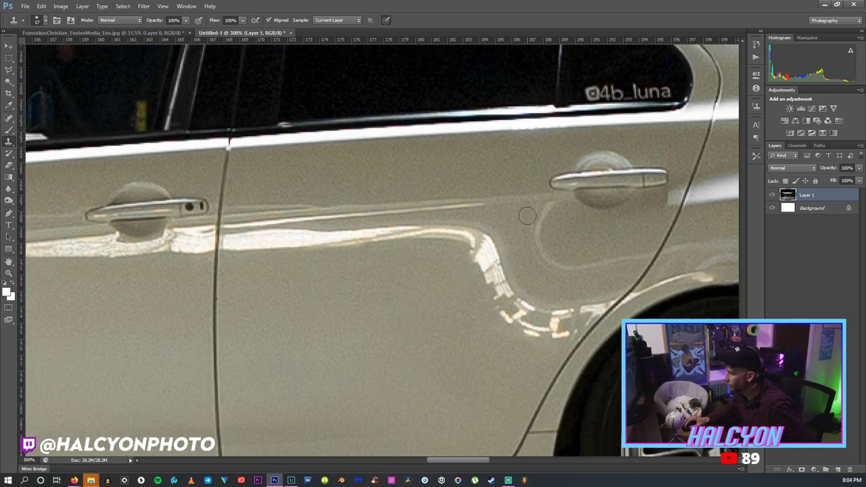
{"action": "left_click", "coordinate": [552, 262], "text": "alt"}
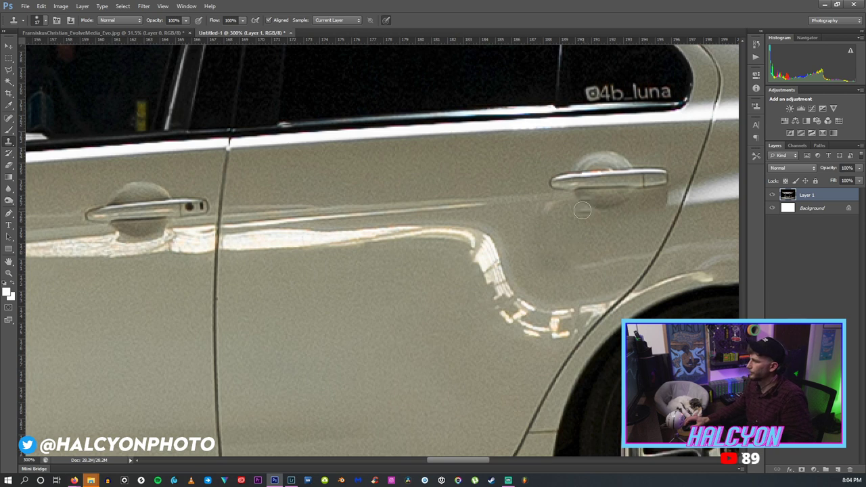
Fit the whole photo on screen and zoom back in on the car.
{"action": "key", "text": "z"}
{"action": "right_click", "coordinate": [529, 251]}
{"action": "left_click", "coordinate": [535, 261]}
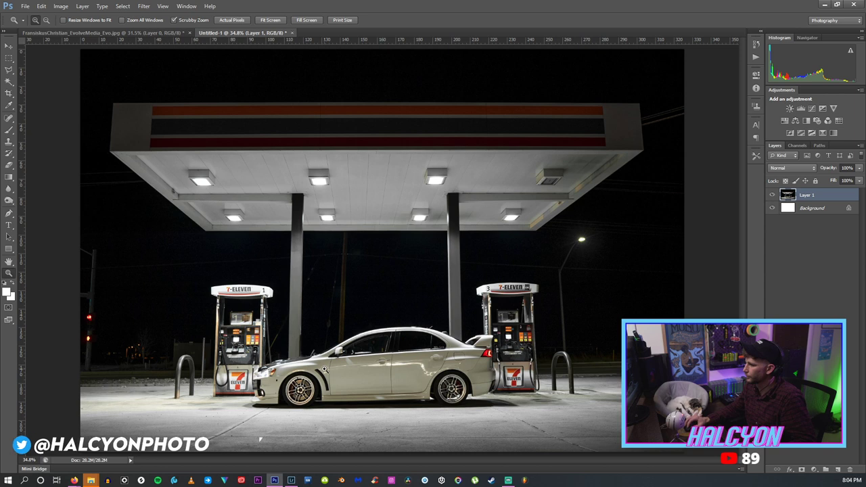
{"action": "left_click", "coordinate": [312, 348]}
Apply a Color Balance adjustment to cool the photo's beige tones on the sedan and canopy.
{"action": "right_click", "coordinate": [312, 345]}
{"action": "left_click", "coordinate": [325, 354]}
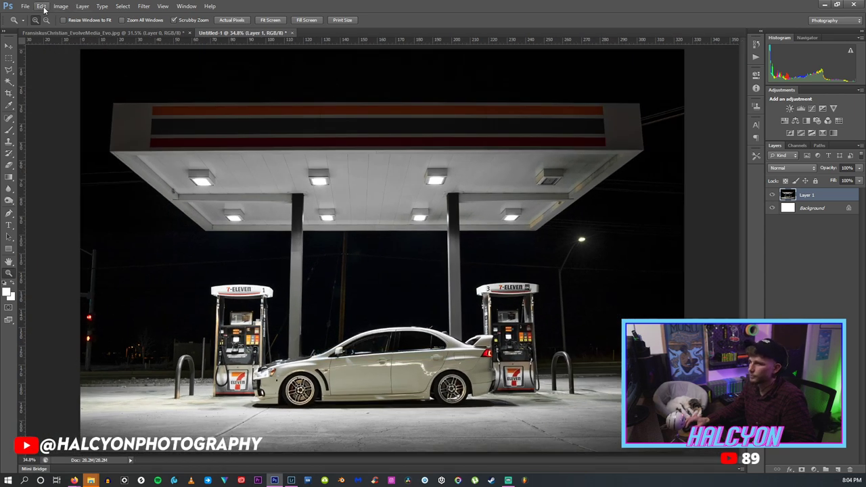
{"action": "left_click", "coordinate": [61, 5]}
{"action": "mouse_move", "coordinate": [77, 29]}
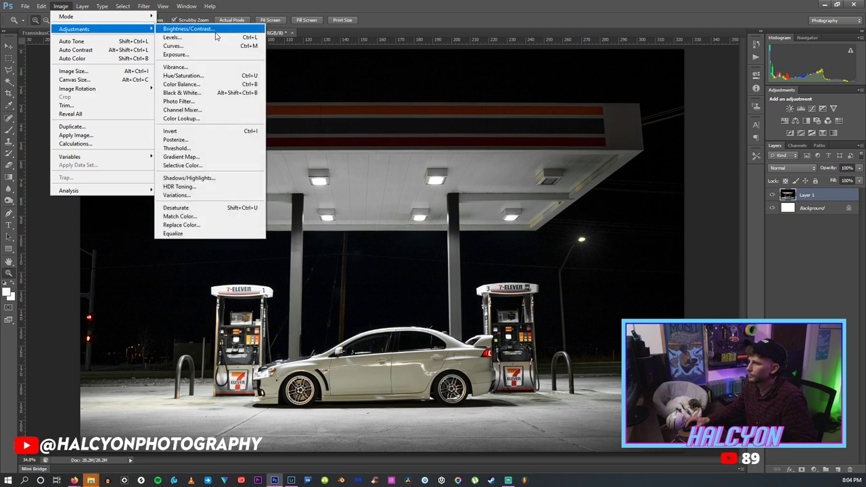
{"action": "left_click", "coordinate": [212, 83]}
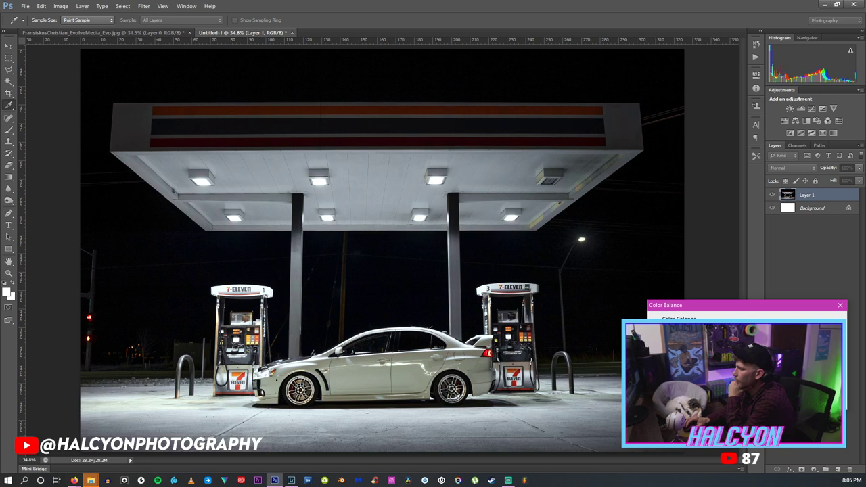
{"action": "key", "text": "z"}
{"action": "left_click", "coordinate": [60, 6]}
{"action": "mouse_move", "coordinate": [74, 28]}
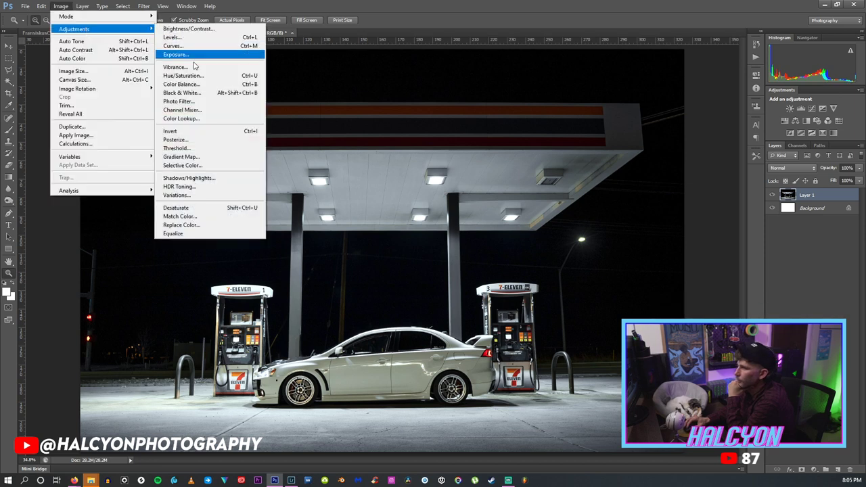
{"action": "key", "text": "Escape"}
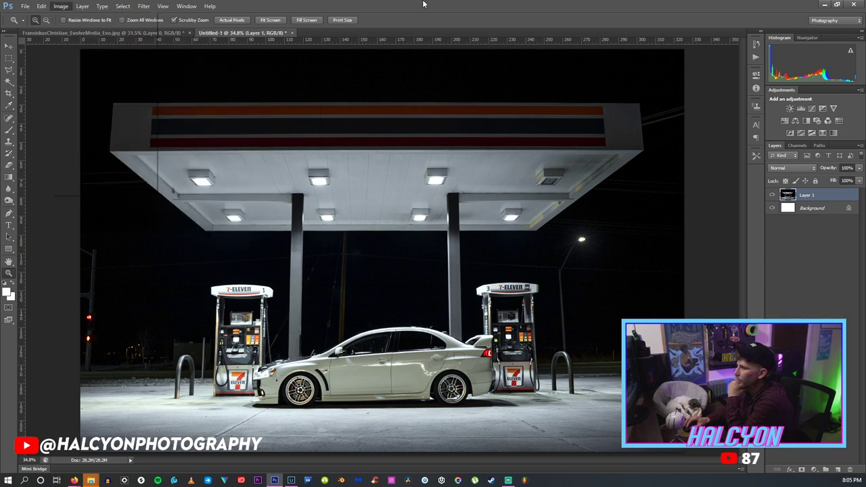
{"action": "left_click", "coordinate": [14, 70]}
{"action": "left_click", "coordinate": [119, 21]}
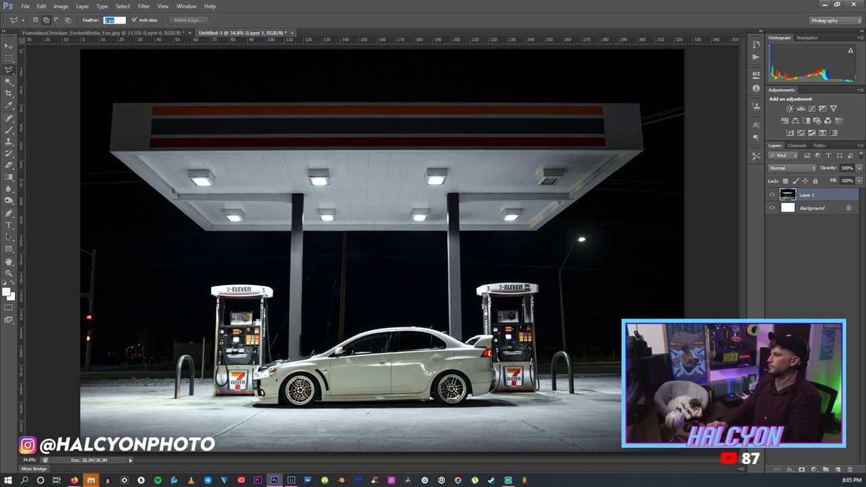
{"action": "type", "text": "25"}
{"action": "key", "text": "Return"}
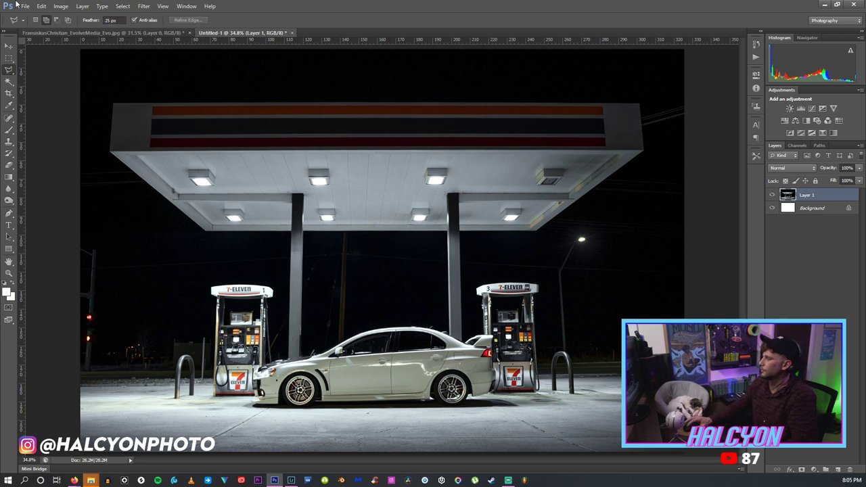
{"action": "mouse_move", "coordinate": [290, 360]}
{"action": "left_mouse_down"}
{"action": "mouse_move", "coordinate": [432, 344]}
{"action": "mouse_move", "coordinate": [441, 334]}
{"action": "mouse_move", "coordinate": [486, 353]}
{"action": "mouse_move", "coordinate": [493, 410]}
{"action": "mouse_move", "coordinate": [288, 428]}
{"action": "mouse_move", "coordinate": [270, 419]}
{"action": "mouse_move", "coordinate": [289, 361]}
{"action": "left_mouse_up"}
{"action": "left_click", "coordinate": [61, 6]}
{"action": "mouse_move", "coordinate": [74, 29]}
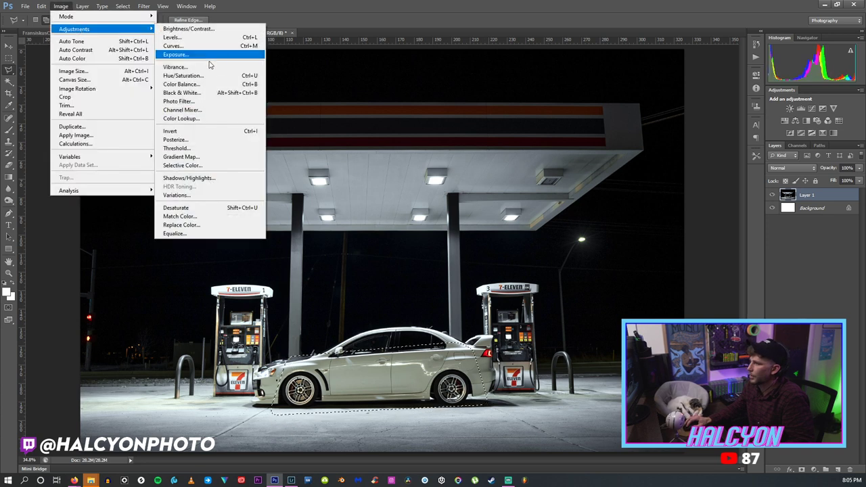
{"action": "left_click", "coordinate": [203, 74]}
{"action": "left_click", "coordinate": [59, 317]}
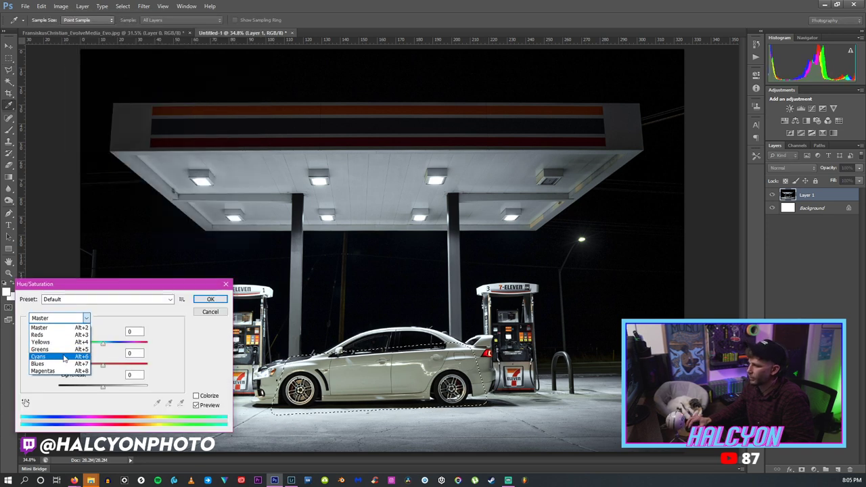
{"action": "left_click", "coordinate": [54, 336]}
{"action": "left_click_drag", "start_coordinate": [99, 367], "coordinate": [58, 376]}
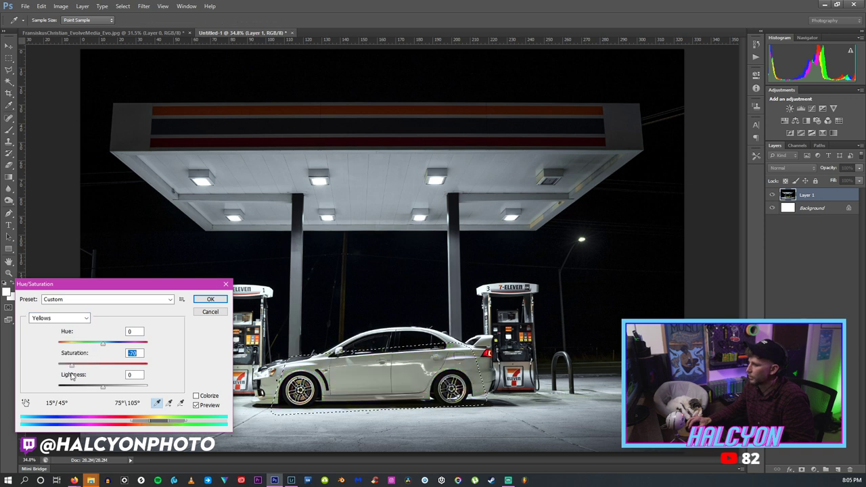
{"action": "left_click", "coordinate": [76, 322]}
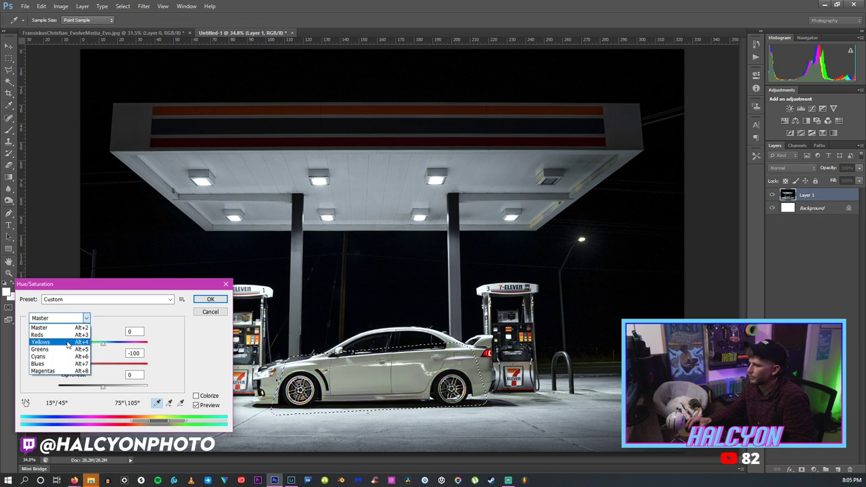
{"action": "left_click", "coordinate": [212, 311]}
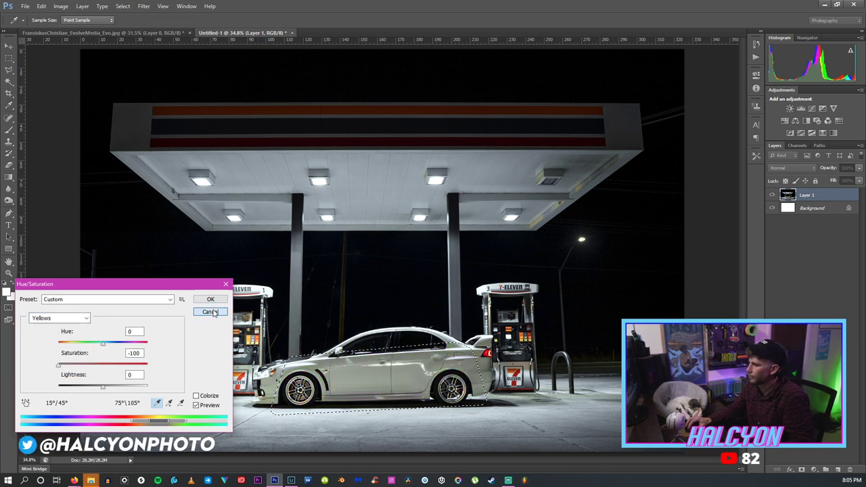
{"action": "left_click", "coordinate": [211, 312]}
{"action": "right_click", "coordinate": [346, 302]}
{"action": "left_click", "coordinate": [375, 305]}
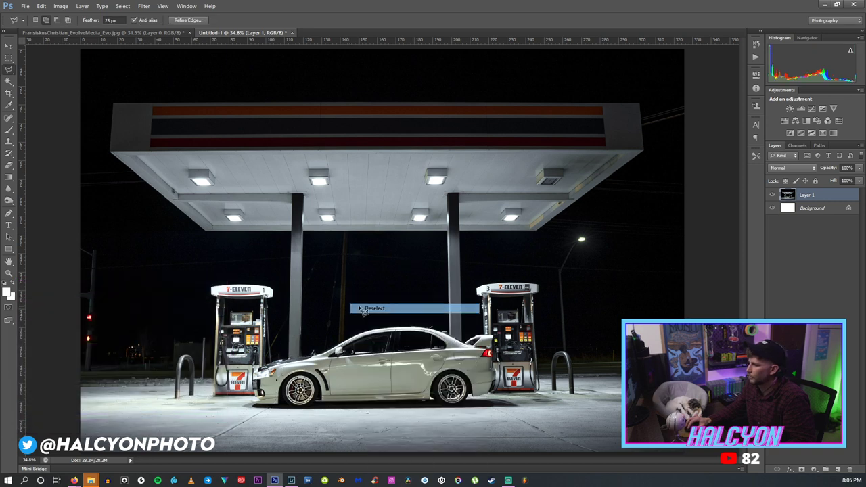
{"action": "key", "text": "z"}
{"action": "left_click", "coordinate": [386, 391]}
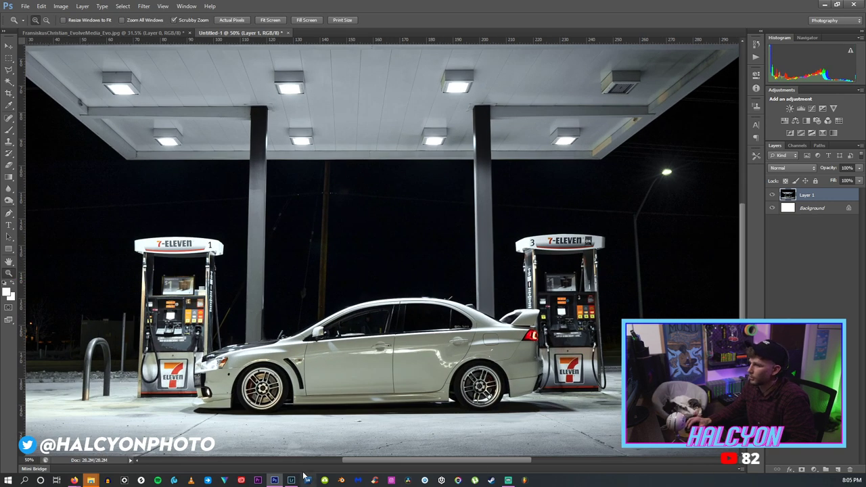
Zoom in on the front wheel and set up the Lasso with a 1 px feather.
{"action": "left_click", "coordinate": [438, 402]}
{"action": "left_click", "coordinate": [440, 359]}
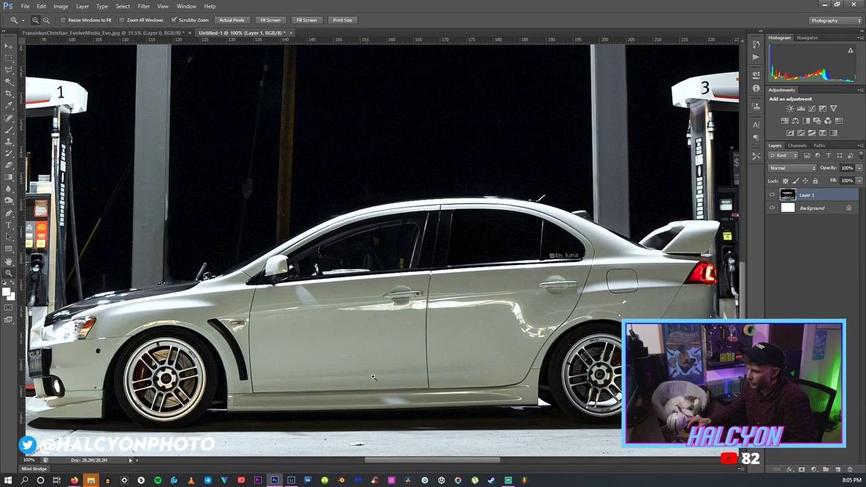
{"action": "scroll", "coordinate": [369, 414], "scroll_direction": "left", "scroll_amount": 3}
{"action": "left_click", "coordinate": [210, 353]}
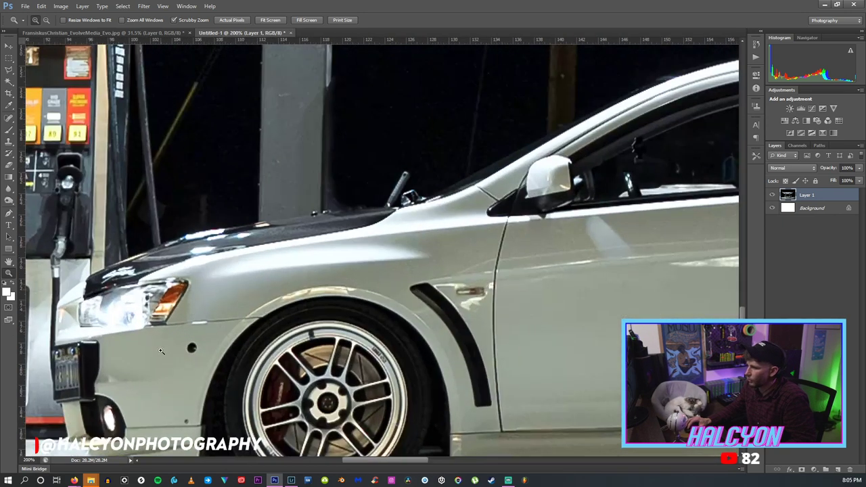
{"action": "left_click", "coordinate": [8, 70]}
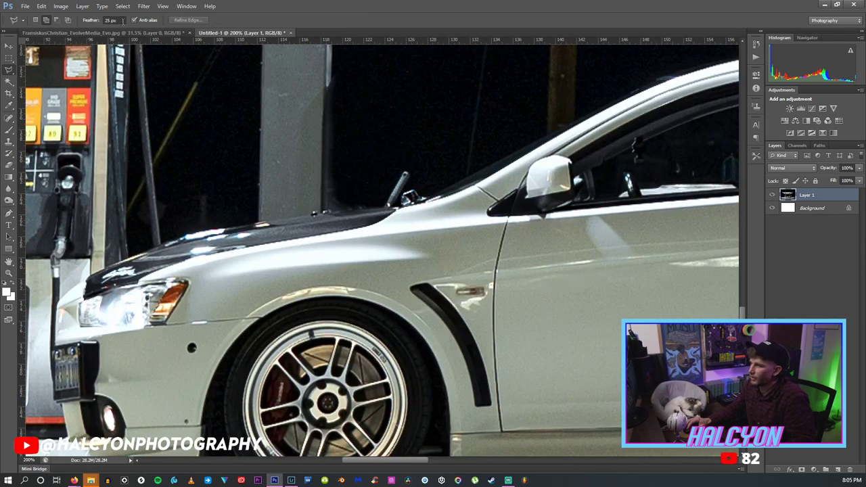
{"action": "key", "text": "1"}
{"action": "key", "text": "1"}
{"action": "key", "text": "0"}
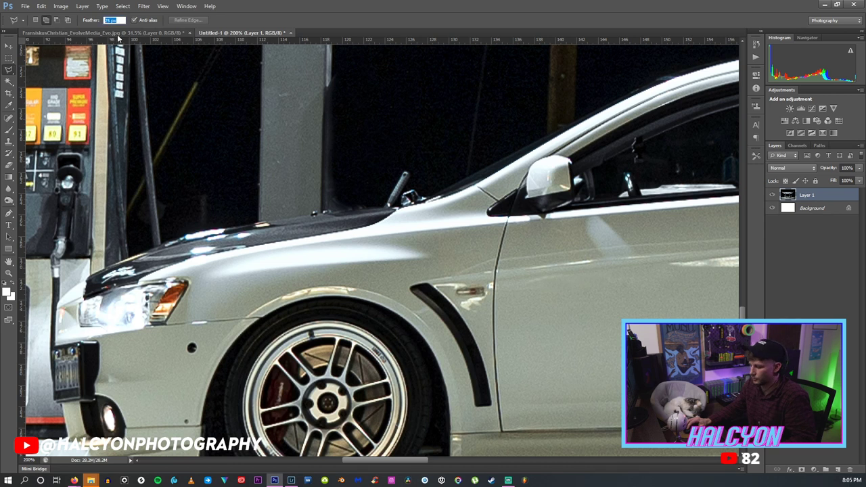
{"action": "type", "text": "1"}
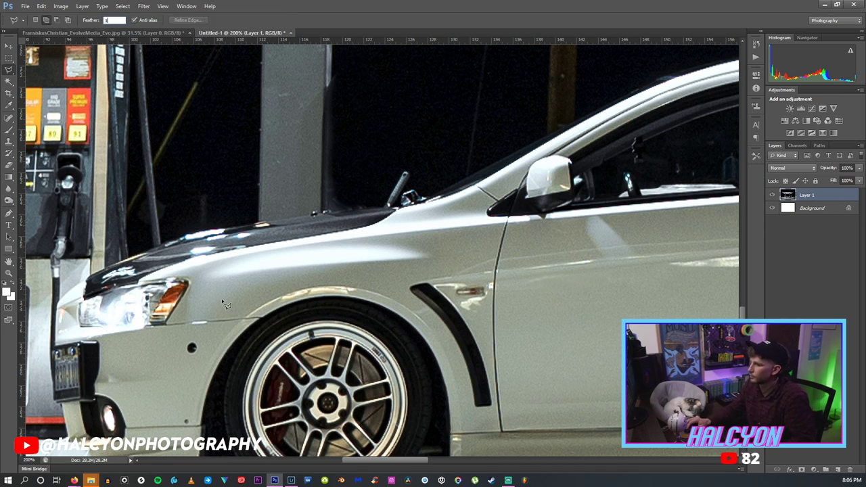
{"action": "left_click", "coordinate": [191, 293]}
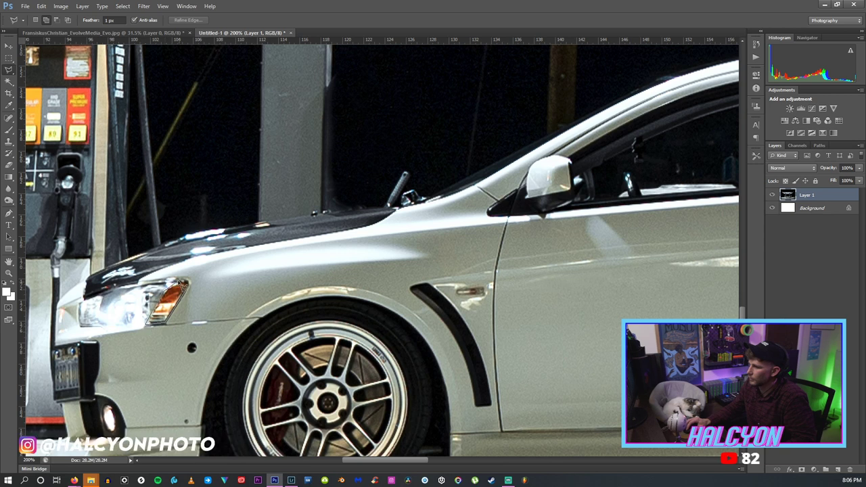
Copy the headlight onto new Layer 2 with Layer via Copy, then lasso the brake caliper.
{"action": "right_click", "coordinate": [180, 299]}
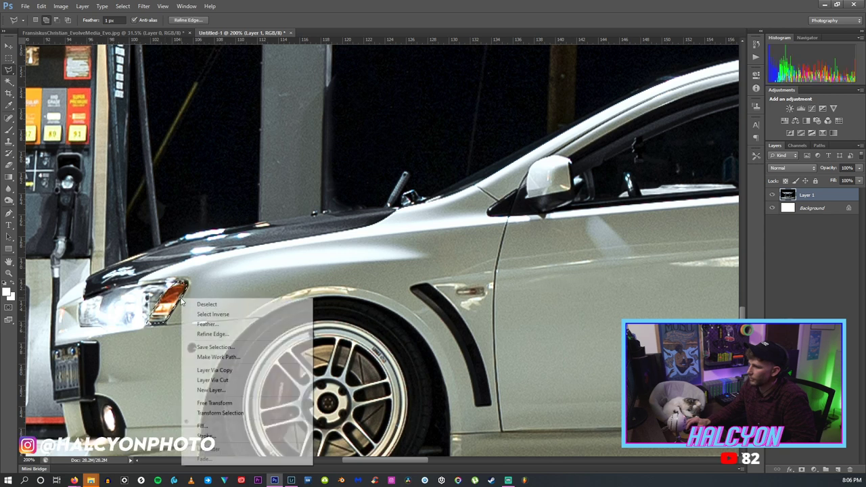
{"action": "left_click", "coordinate": [230, 354]}
{"action": "left_click_drag", "start_coordinate": [304, 364], "coordinate": [295, 410]}
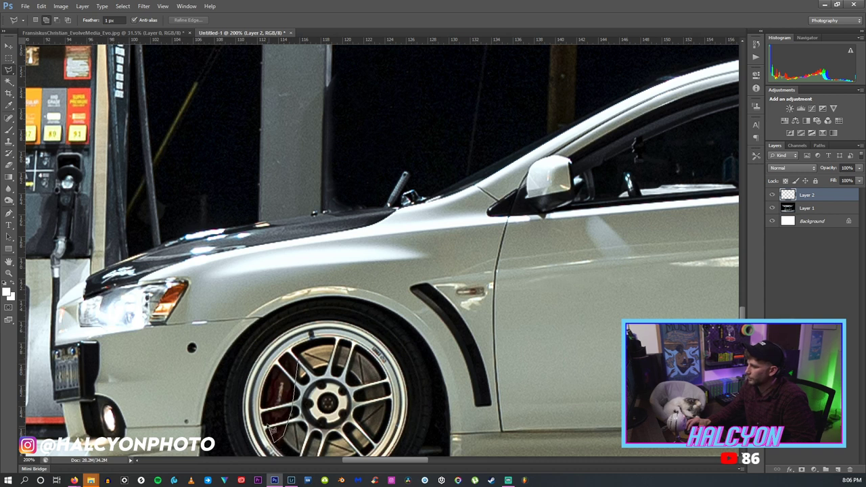
{"action": "left_click_drag", "start_coordinate": [293, 353], "coordinate": [297, 358]}
{"action": "right_click", "coordinate": [291, 217]}
{"action": "left_click", "coordinate": [332, 289]}
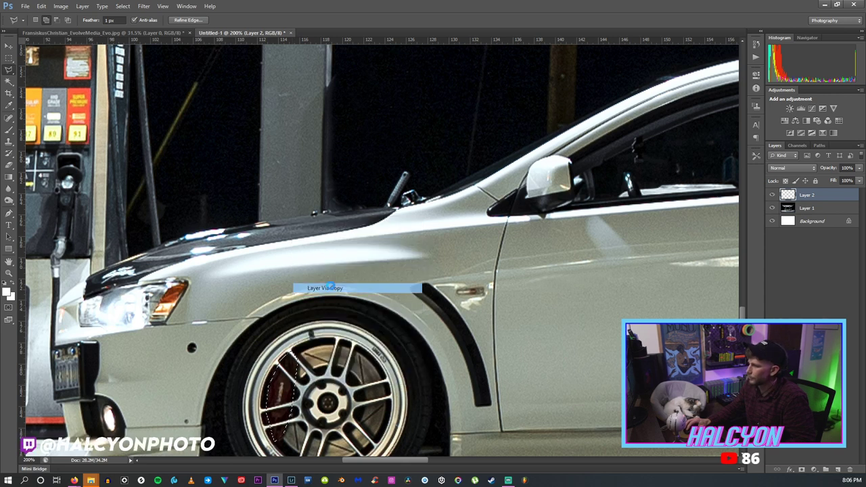
{"action": "left_click", "coordinate": [433, 184]}
Select Layer 1, copy the caliper onto new Layer 3, and fit the photo on screen.
{"action": "right_click", "coordinate": [279, 395]}
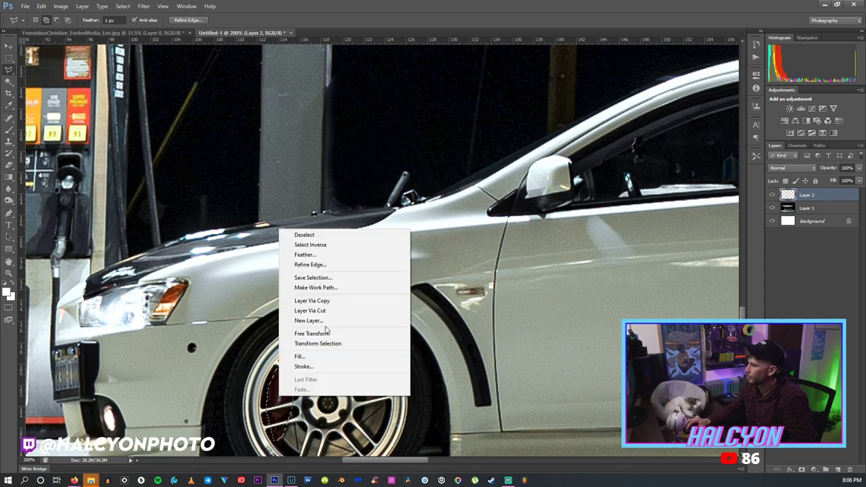
{"action": "key", "text": "Escape"}
{"action": "key", "text": "alt+bracketleft"}
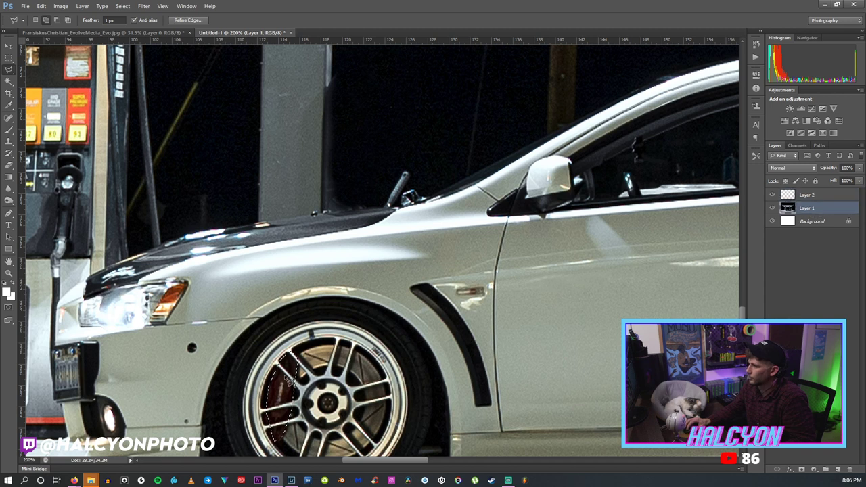
{"action": "right_click", "coordinate": [283, 378]}
{"action": "left_click", "coordinate": [328, 280]}
{"action": "key", "text": "z"}
{"action": "right_click", "coordinate": [360, 233]}
{"action": "left_click", "coordinate": [372, 260]}
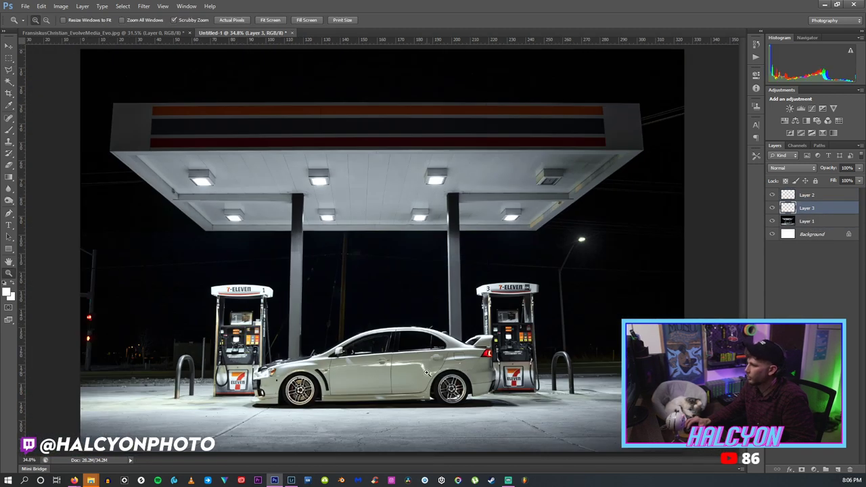
Zoom in on the rear tail light and outline it with the Lasso tool.
{"action": "left_click", "coordinate": [439, 389]}
{"action": "left_click", "coordinate": [439, 389]}
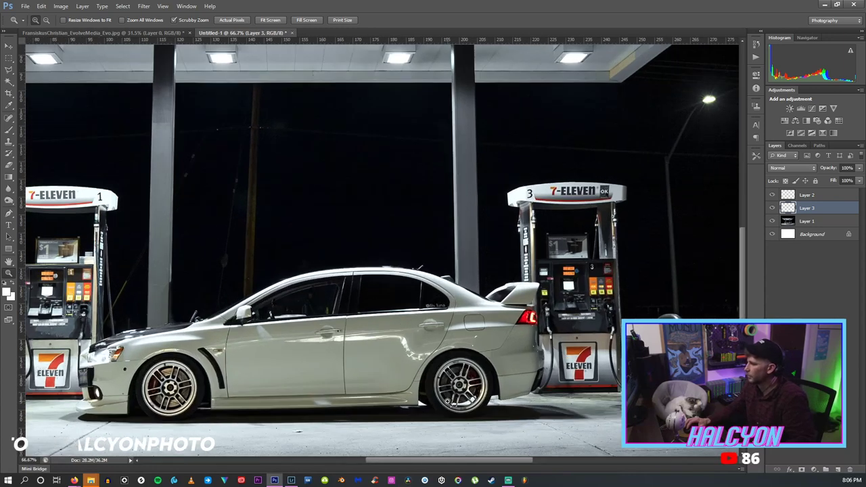
{"action": "left_click", "coordinate": [537, 322]}
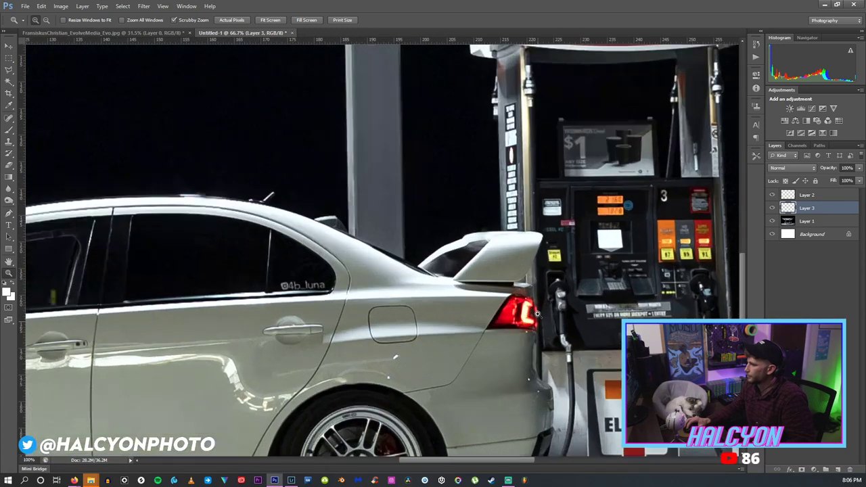
{"action": "left_click", "coordinate": [537, 322]}
{"action": "left_click", "coordinate": [536, 322]}
{"action": "key", "text": "l"}
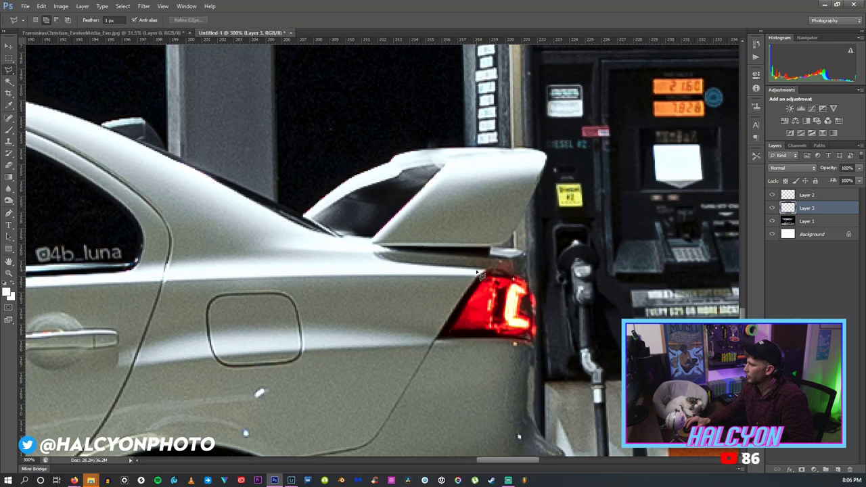
{"action": "left_click_drag", "start_coordinate": [481, 279], "coordinate": [446, 333]}
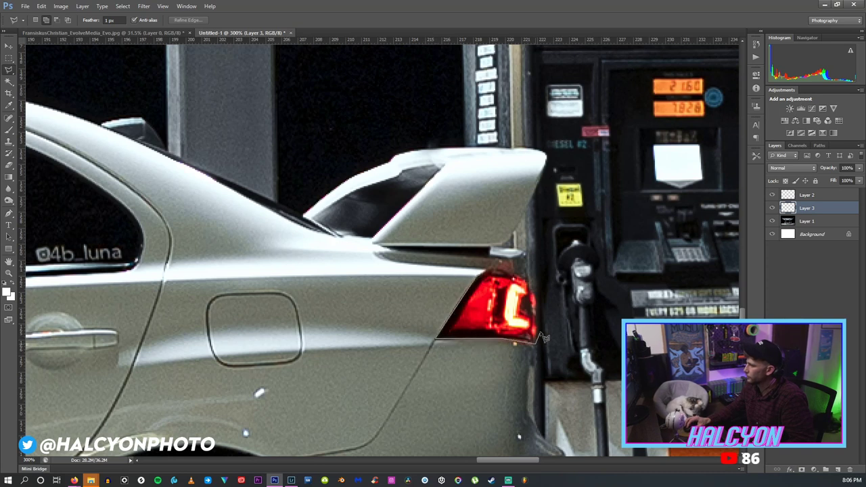
{"action": "mouse_move", "coordinate": [527, 282]}
{"action": "left_mouse_down"}
{"action": "mouse_move", "coordinate": [502, 272]}
{"action": "mouse_move", "coordinate": [484, 281]}
{"action": "mouse_move", "coordinate": [811, 223]}
{"action": "mouse_move", "coordinate": [570, 242]}
{"action": "mouse_move", "coordinate": [769, 233]}
{"action": "left_mouse_up"}
Copy the tail-light selection from Layer 1 onto a new Layer 4 with Layer via Copy.
{"action": "left_click", "coordinate": [805, 220]}
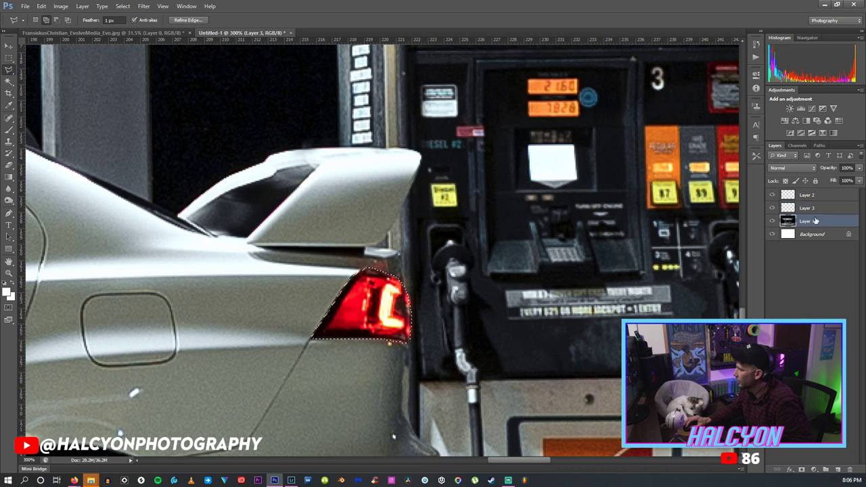
{"action": "right_click", "coordinate": [400, 141]}
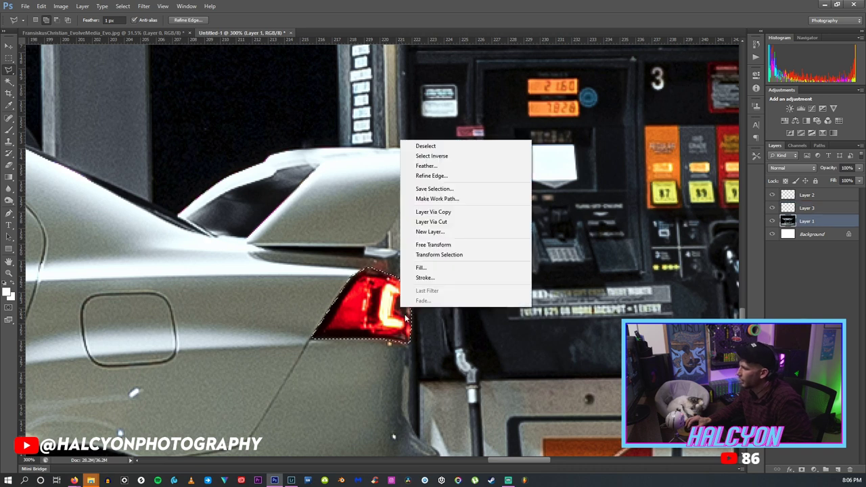
{"action": "left_click", "coordinate": [433, 212]}
{"action": "key", "text": "z"}
{"action": "key", "text": "ctrl+0"}
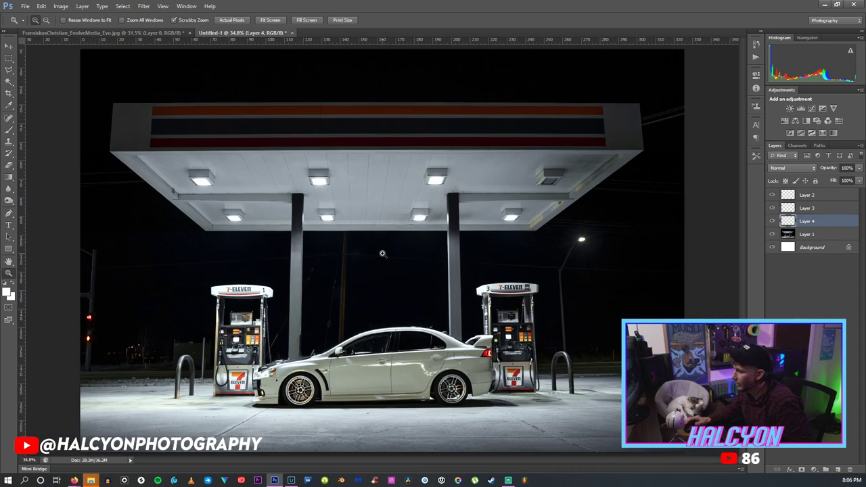
{"action": "left_click", "coordinate": [380, 254]}
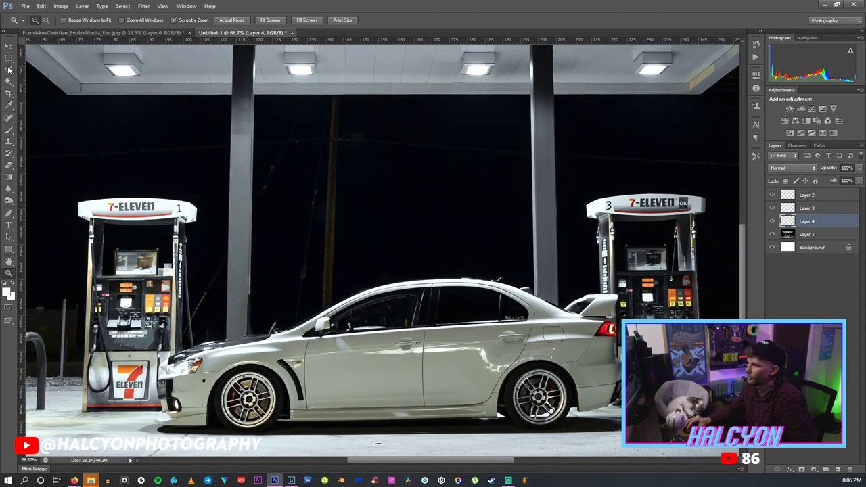
Draw a 2 px feathered Polygonal Lasso selection around the hood, roof, rear and underside of the sedan.
{"action": "left_click", "coordinate": [7, 67]}
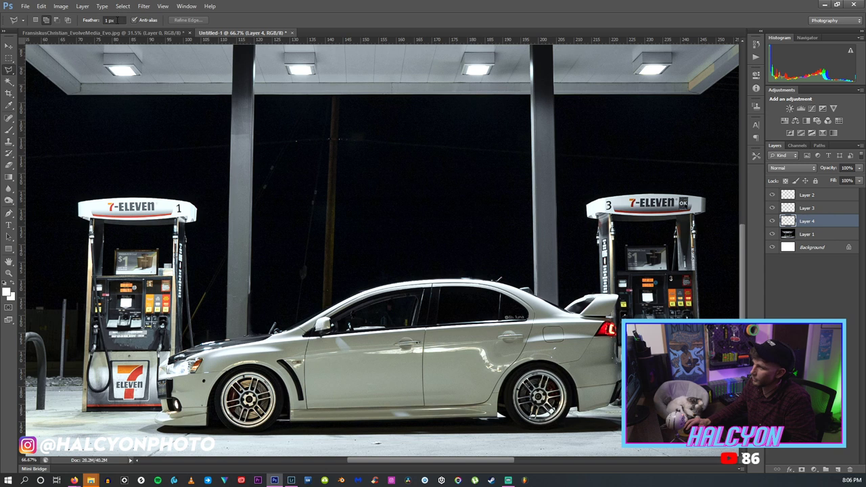
{"action": "type", "text": "2"}
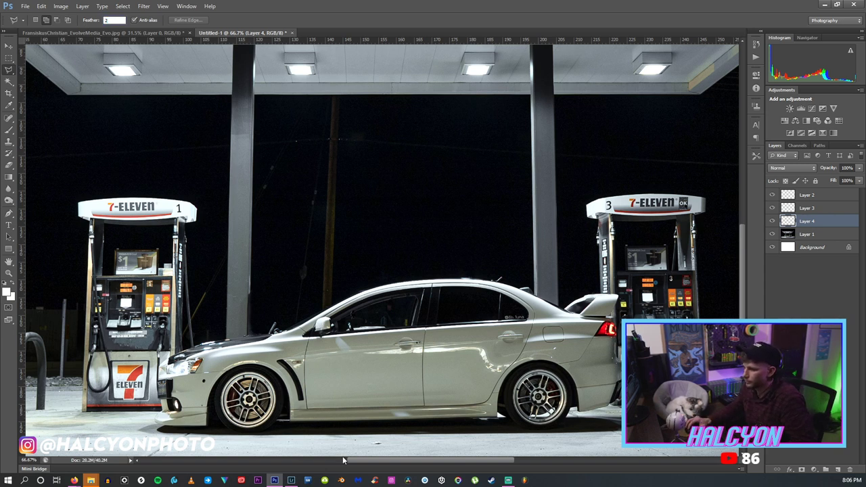
{"action": "left_click_drag", "start_coordinate": [397, 465], "coordinate": [410, 465]}
{"action": "left_click", "coordinate": [224, 333]}
{"action": "left_click", "coordinate": [350, 279]}
{"action": "left_click", "coordinate": [447, 278]}
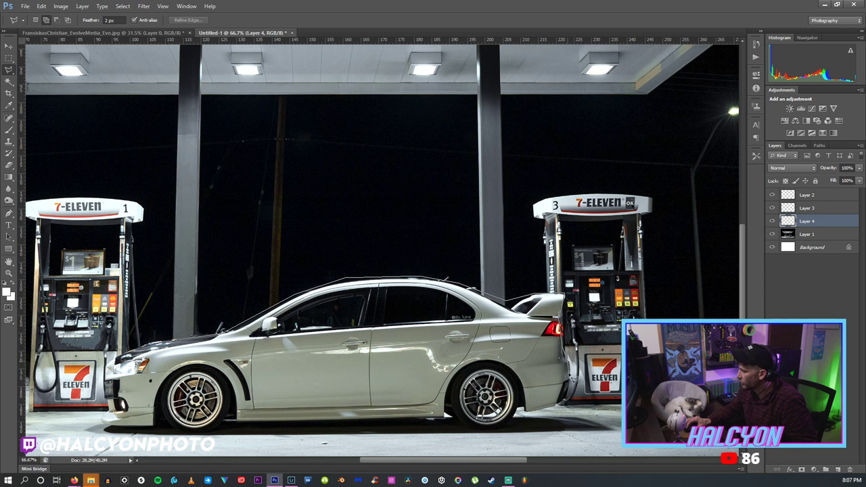
{"action": "left_click", "coordinate": [519, 424]}
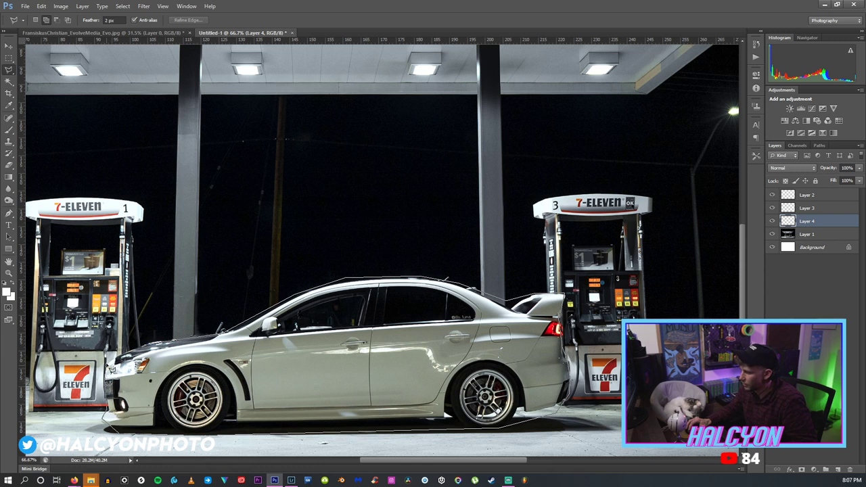
{"action": "left_click", "coordinate": [105, 426]}
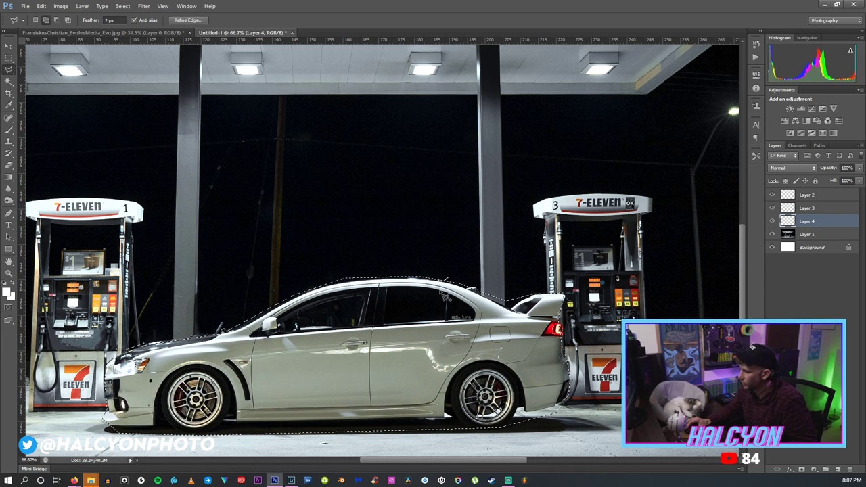
{"action": "key", "text": "z"}
{"action": "key", "text": "ctrl+0"}
{"action": "left_click", "coordinate": [61, 6]}
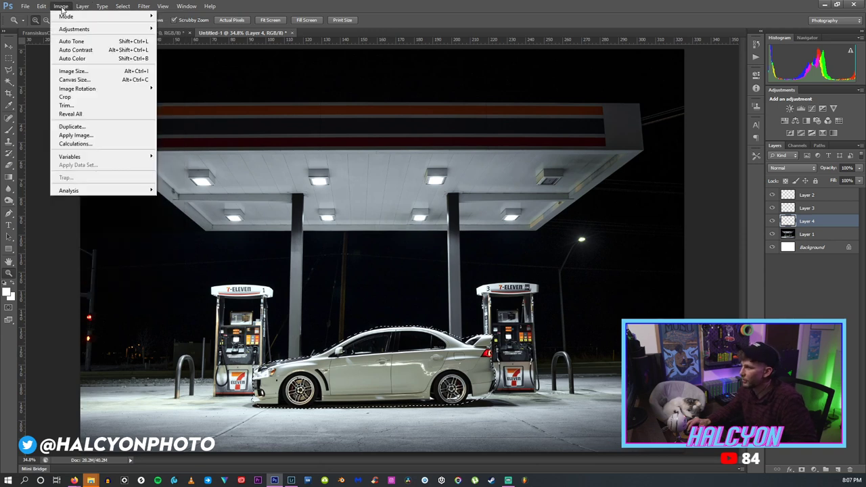
Try a Hue/Saturation adjustment with Yellows saturation at +10, then dismiss it.
{"action": "mouse_move", "coordinate": [101, 29]}
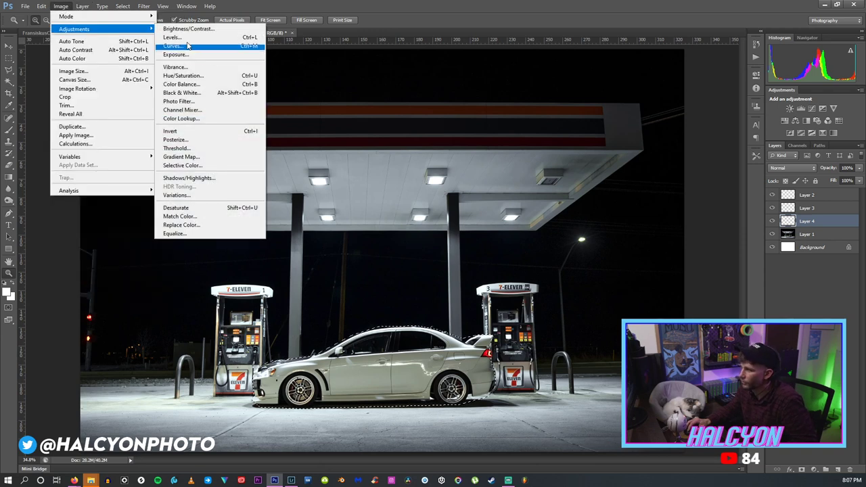
{"action": "left_click", "coordinate": [199, 76]}
{"action": "left_click", "coordinate": [61, 318]}
{"action": "left_click", "coordinate": [40, 342]}
{"action": "left_click_drag", "start_coordinate": [103, 365], "coordinate": [107, 365]}
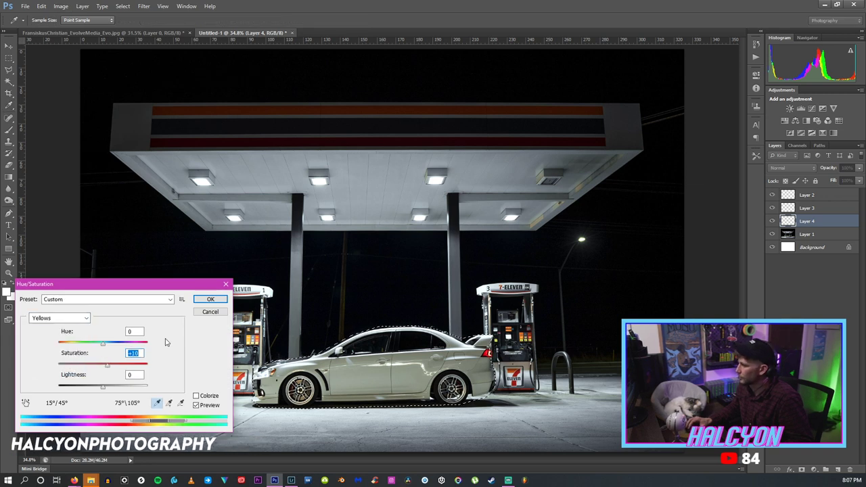
{"action": "left_click", "coordinate": [210, 311]}
On Layer 1, start a Hue/Saturation adjustment and drop Yellows saturation to -94.
{"action": "left_click", "coordinate": [821, 234]}
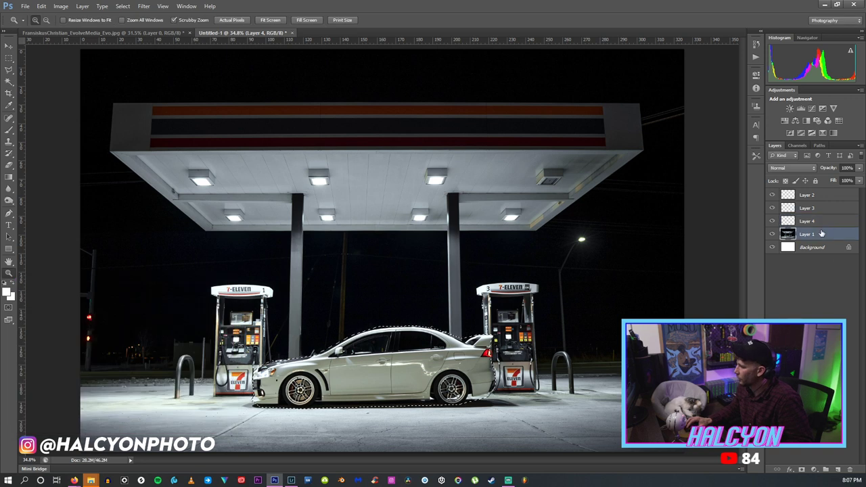
{"action": "left_click", "coordinate": [60, 6]}
{"action": "mouse_move", "coordinate": [74, 28]}
{"action": "left_click", "coordinate": [217, 76]}
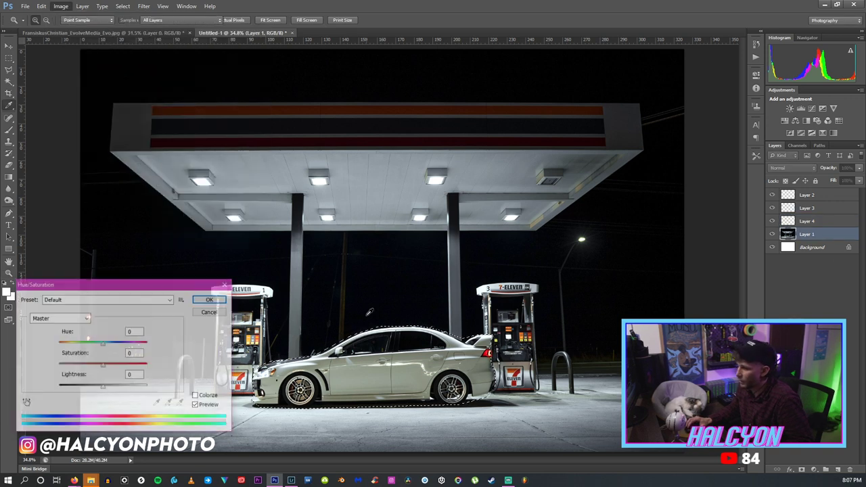
{"action": "left_click", "coordinate": [59, 318]}
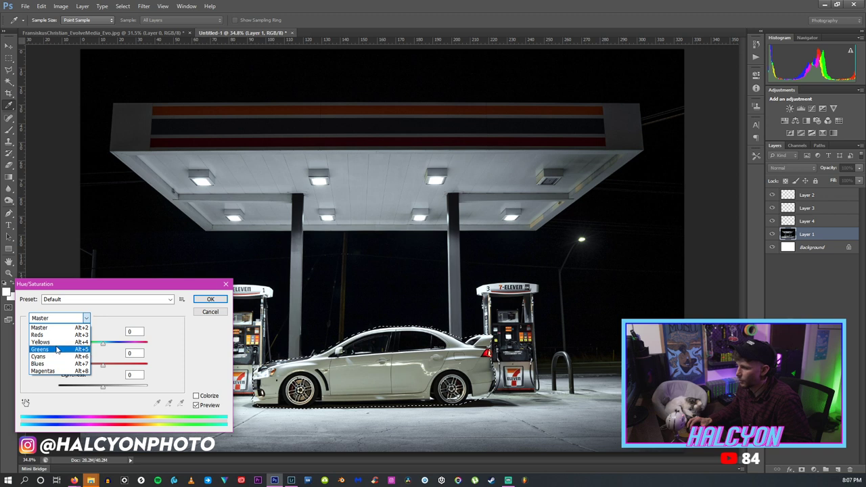
{"action": "left_click", "coordinate": [48, 342]}
{"action": "left_click_drag", "start_coordinate": [80, 365], "coordinate": [61, 366]}
Lower Reds saturation to -59 and Cyans saturation to -100, then apply the adjustment.
{"action": "left_click", "coordinate": [59, 318]}
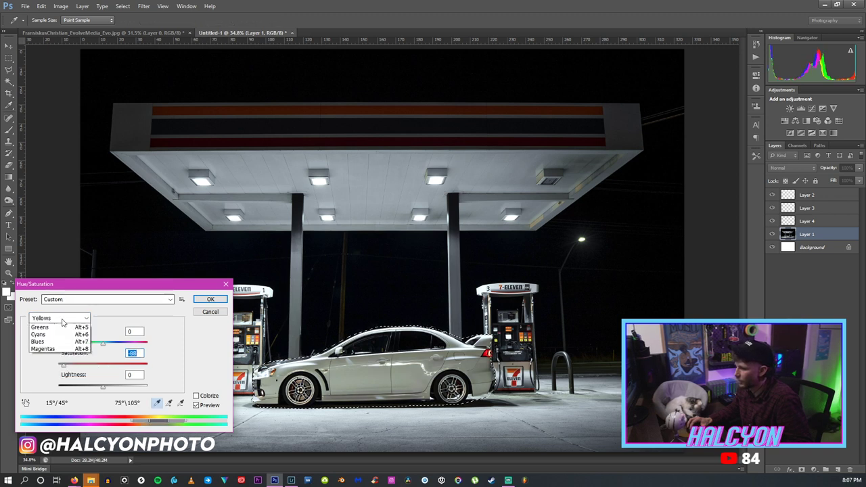
{"action": "left_click", "coordinate": [62, 358]}
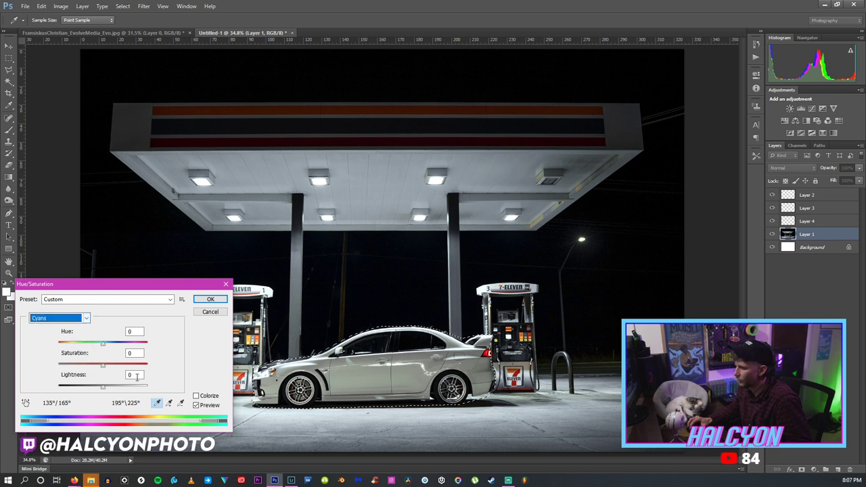
{"action": "left_click", "coordinate": [60, 318]}
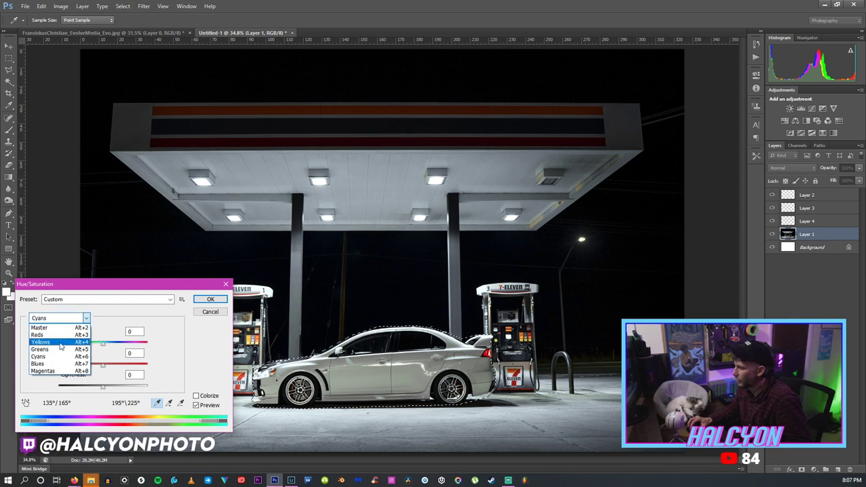
{"action": "left_click", "coordinate": [65, 334]}
{"action": "left_click", "coordinate": [76, 365]}
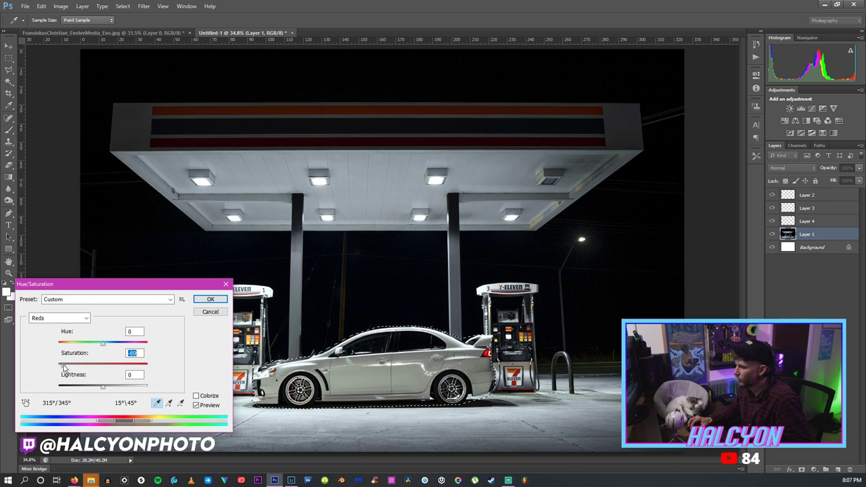
{"action": "left_click", "coordinate": [85, 319]}
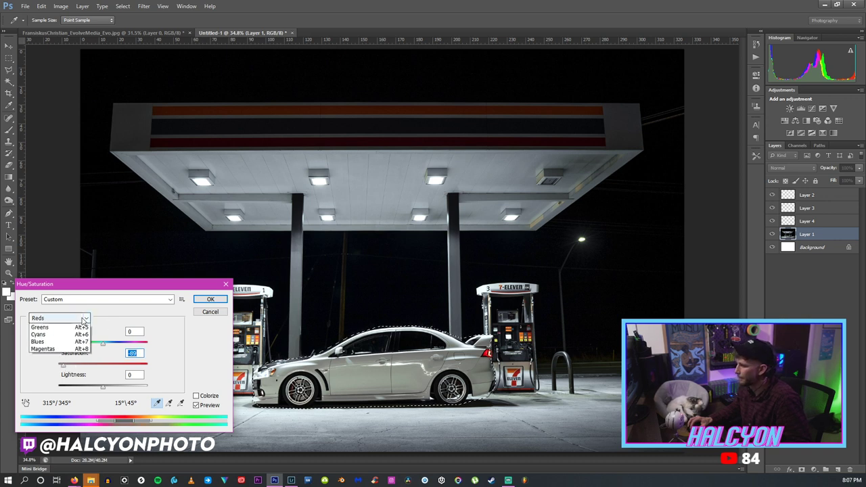
{"action": "left_click", "coordinate": [68, 343]}
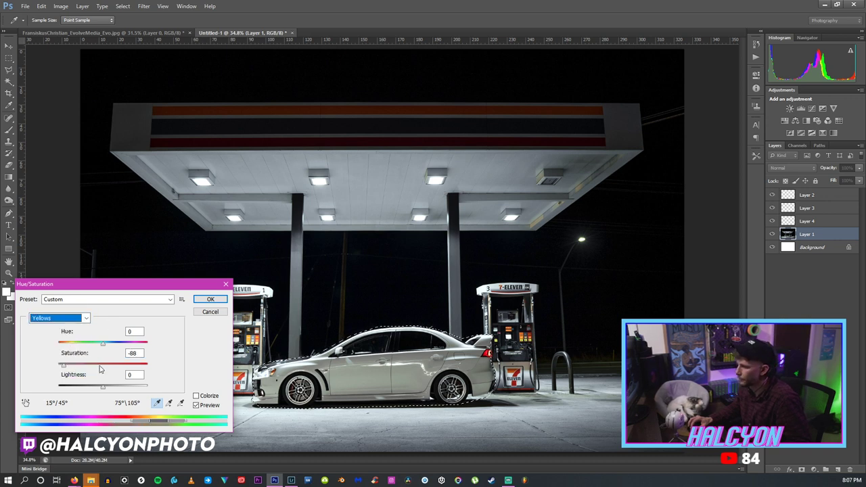
{"action": "left_click", "coordinate": [74, 318]}
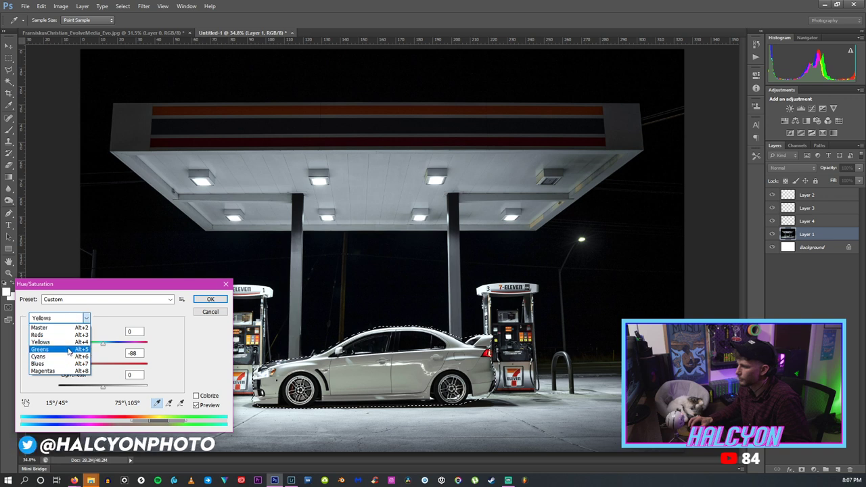
{"action": "left_click", "coordinate": [67, 357]}
{"action": "left_click_drag", "start_coordinate": [103, 365], "coordinate": [32, 366]}
{"action": "left_click", "coordinate": [210, 298]}
Deselect the selection around the car.
{"action": "key", "text": "z"}
{"action": "right_click", "coordinate": [296, 299]}
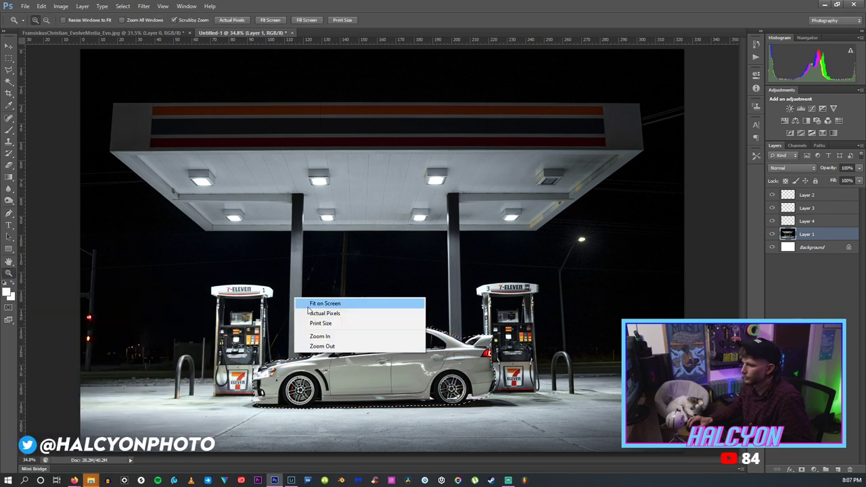
{"action": "left_click", "coordinate": [309, 305]}
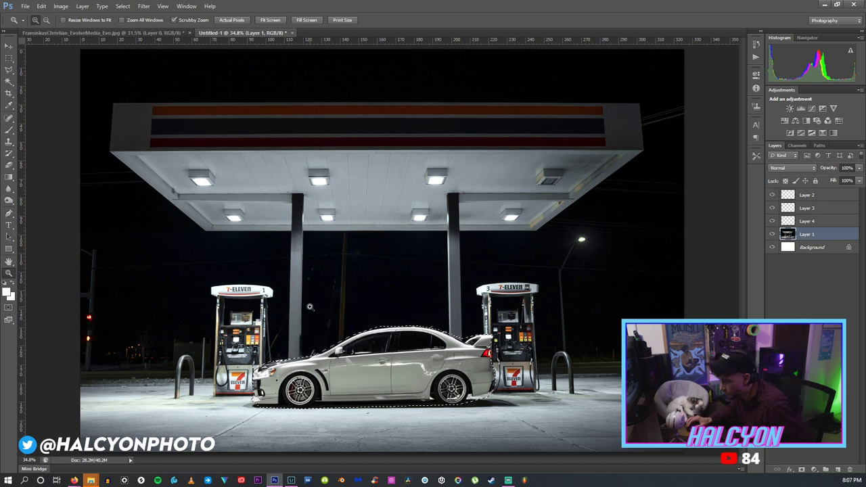
{"action": "key", "text": "l"}
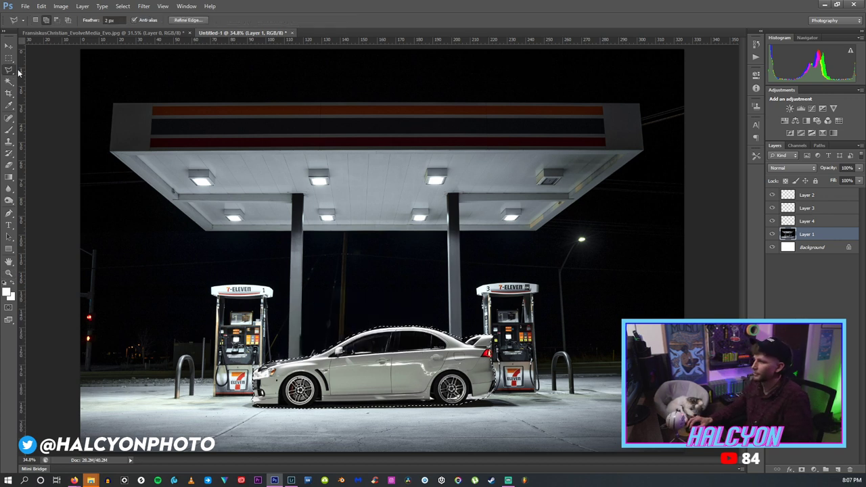
{"action": "right_click", "coordinate": [382, 343]}
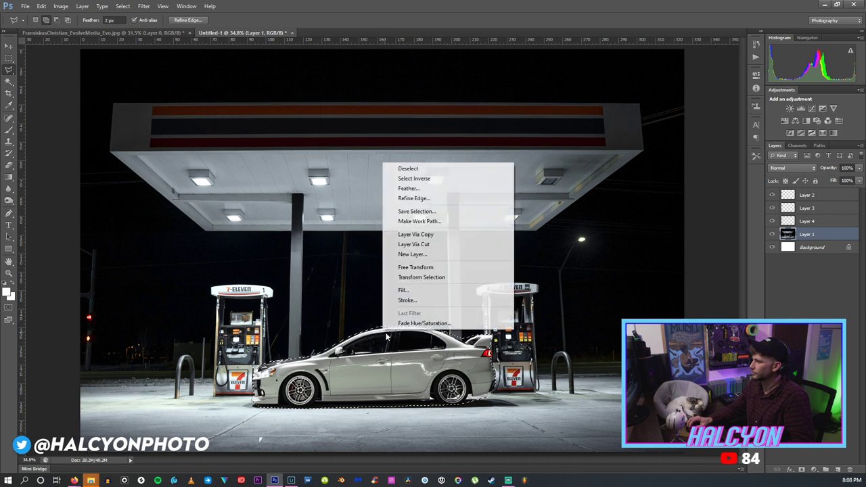
{"action": "left_click", "coordinate": [408, 169]}
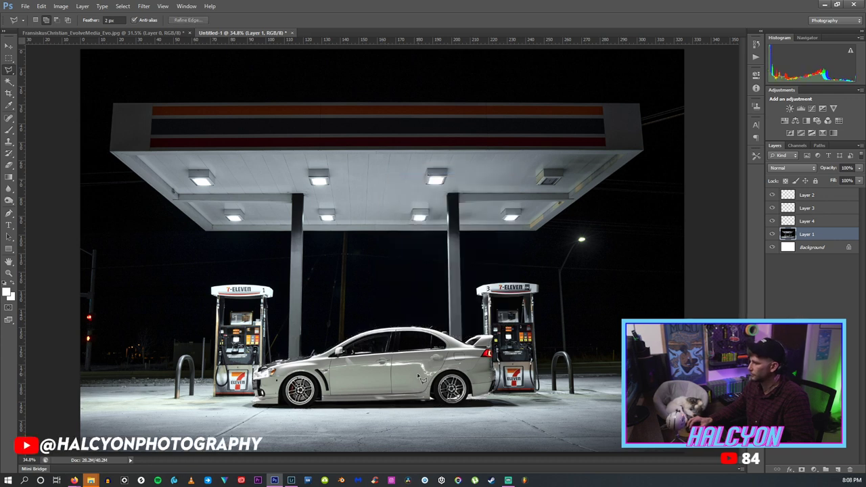
Set up the Dodge tool with Midtones range, 3% exposure and a 464 px brush.
{"action": "key", "text": "z"}
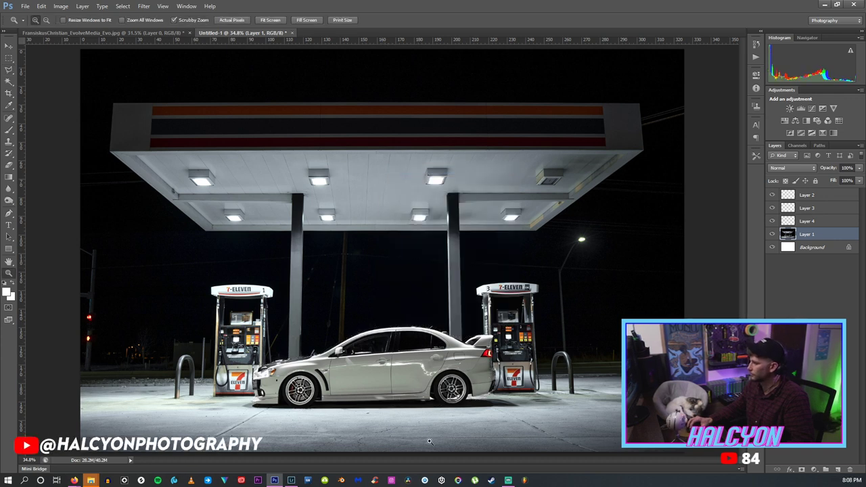
{"action": "left_click", "coordinate": [8, 202]}
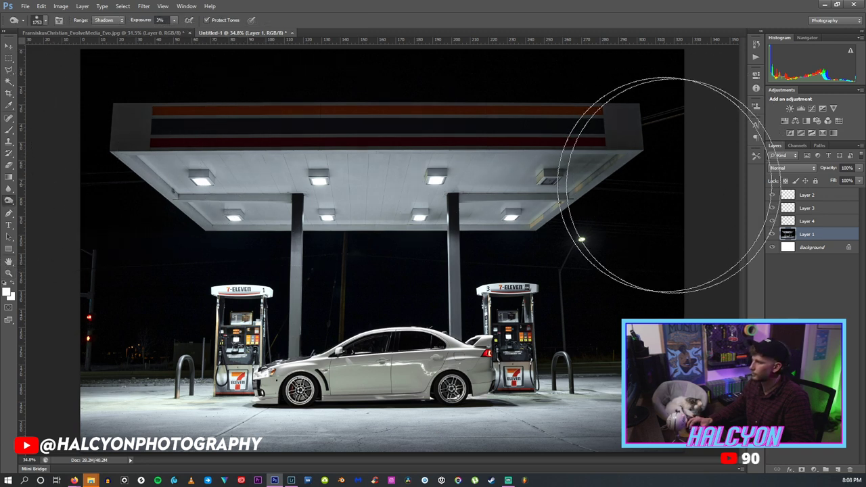
{"action": "left_click", "coordinate": [109, 21]}
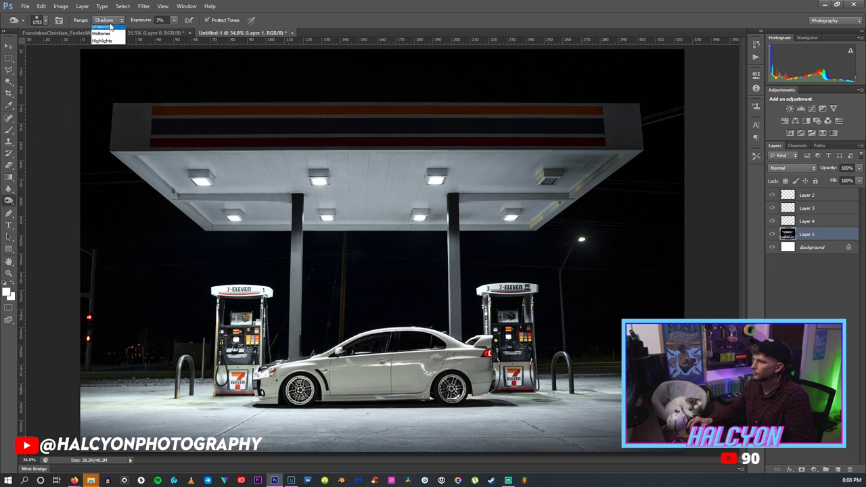
{"action": "left_click", "coordinate": [39, 25]}
{"action": "key", "text": "Return"}
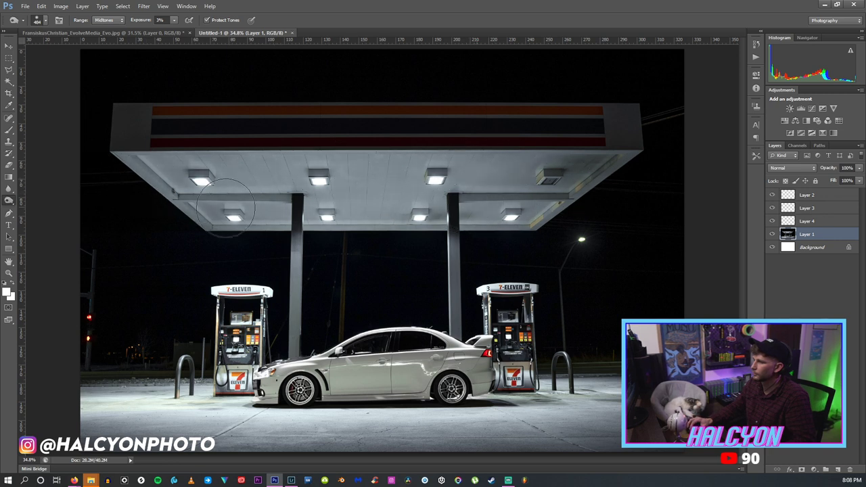
{"action": "left_click_drag", "start_coordinate": [327, 41], "coordinate": [317, 4]}
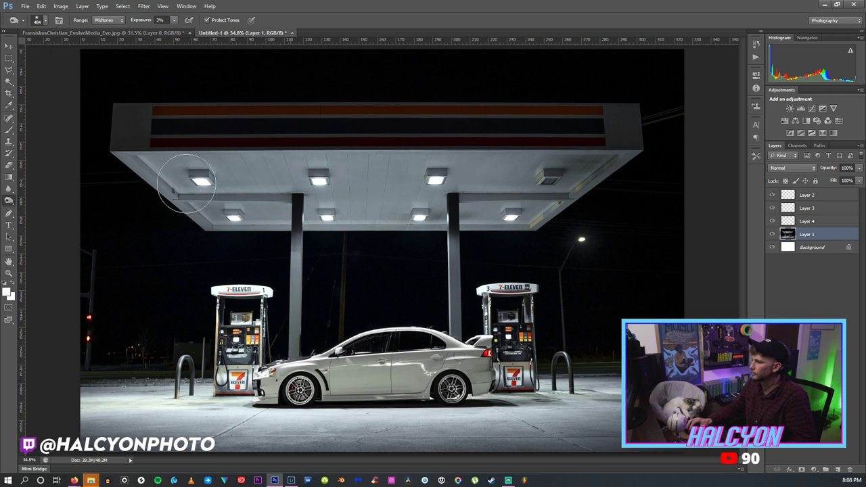
Inspect the canopy ceiling up close, then fit the photo and return to the Dodge tool.
{"action": "key", "text": "z"}
{"action": "left_click", "coordinate": [363, 265]}
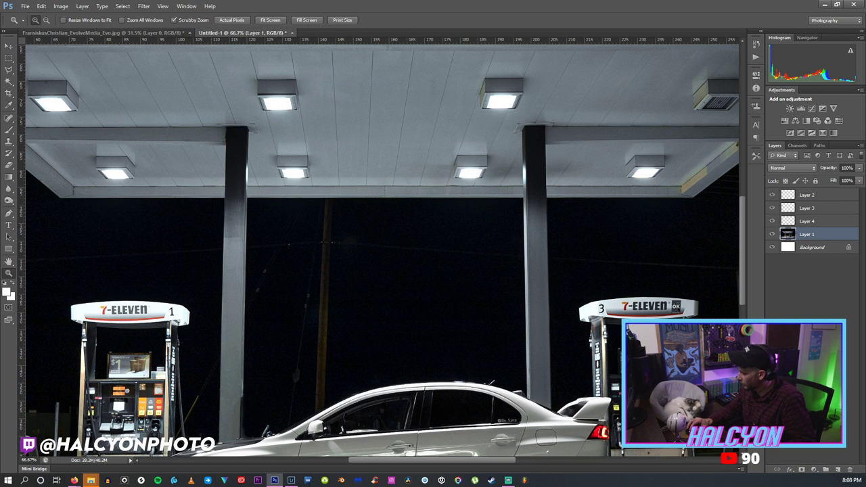
{"action": "scroll", "coordinate": [322, 302], "scroll_direction": "down", "scroll_amount": 2}
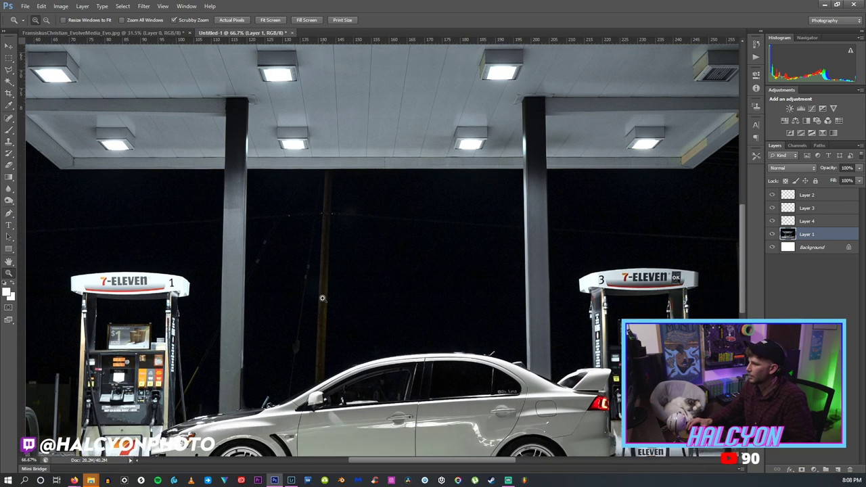
{"action": "key", "text": "ctrl+0"}
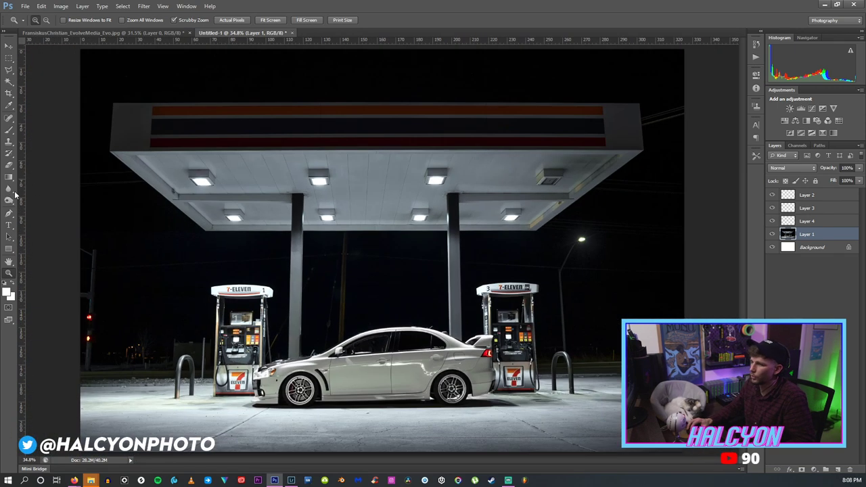
{"action": "left_click", "coordinate": [9, 199]}
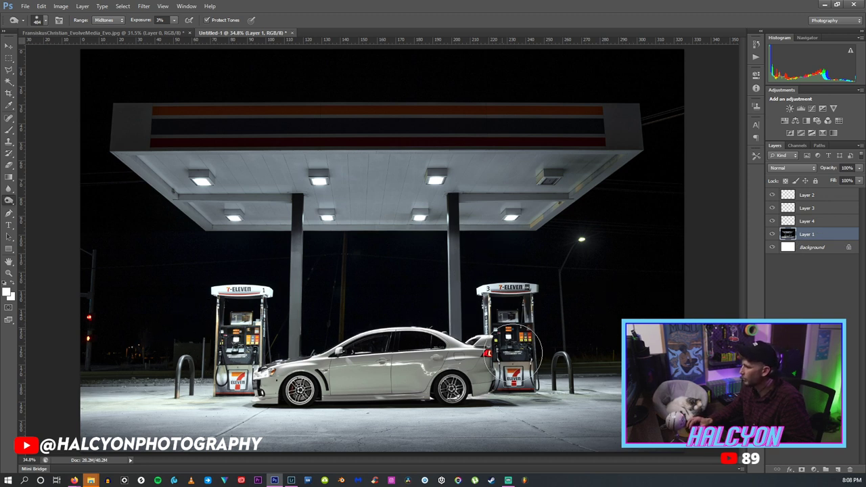
Zoom into the sky below the canopy and spot-heal away the faint pole.
{"action": "key", "text": "z"}
{"action": "left_click_drag", "start_coordinate": [310, 289], "coordinate": [403, 269]}
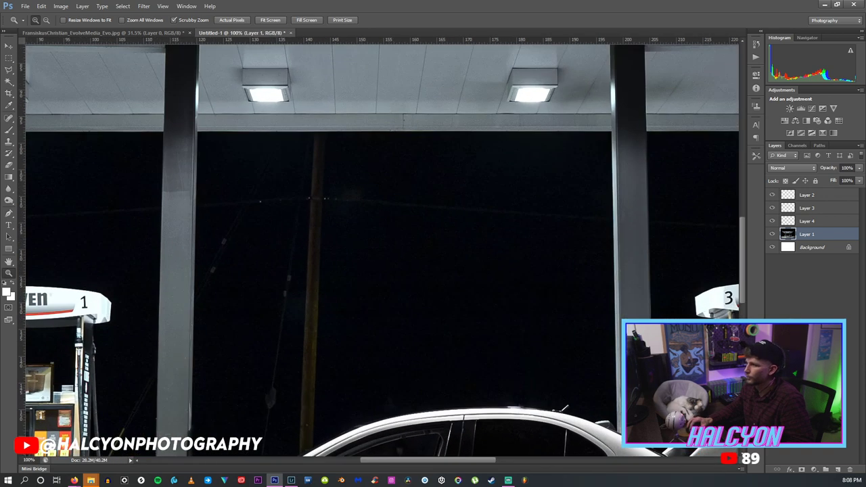
{"action": "left_click", "coordinate": [406, 151]}
{"action": "key", "text": "s"}
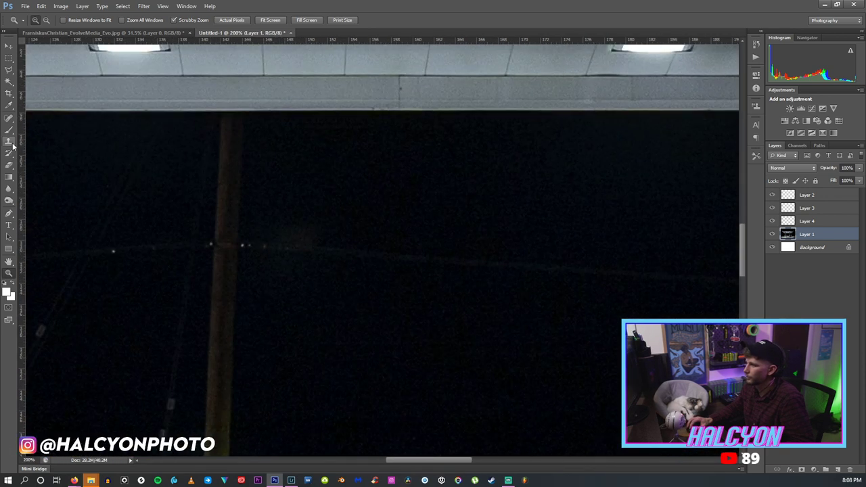
{"action": "left_click", "coordinate": [36, 22]}
{"action": "key", "text": "Escape"}
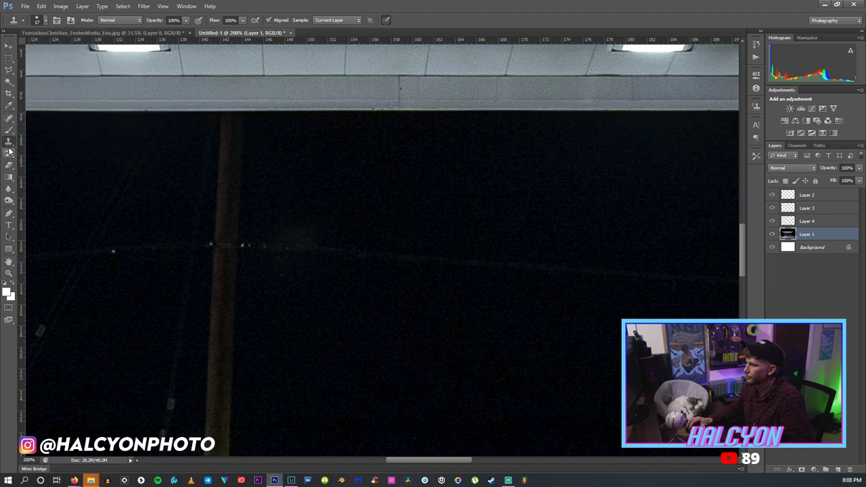
{"action": "left_click", "coordinate": [9, 119]}
{"action": "left_click_drag", "start_coordinate": [221, 138], "coordinate": [226, 426]}
{"action": "scroll", "coordinate": [589, 319], "scroll_direction": "down", "scroll_amount": 5}
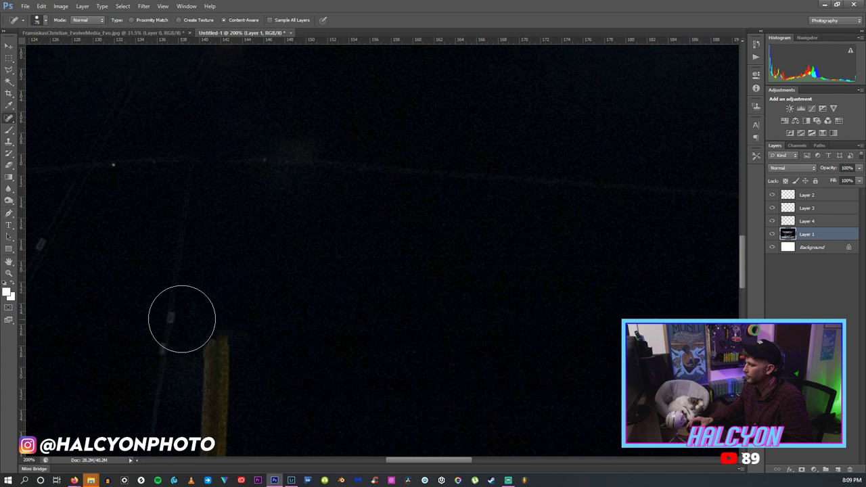
{"action": "mouse_move", "coordinate": [196, 311]}
{"action": "left_mouse_down"}
{"action": "mouse_move", "coordinate": [212, 347]}
{"action": "mouse_move", "coordinate": [214, 406]}
{"action": "left_mouse_up"}
{"action": "scroll", "coordinate": [324, 305], "scroll_direction": "down", "scroll_amount": 5}
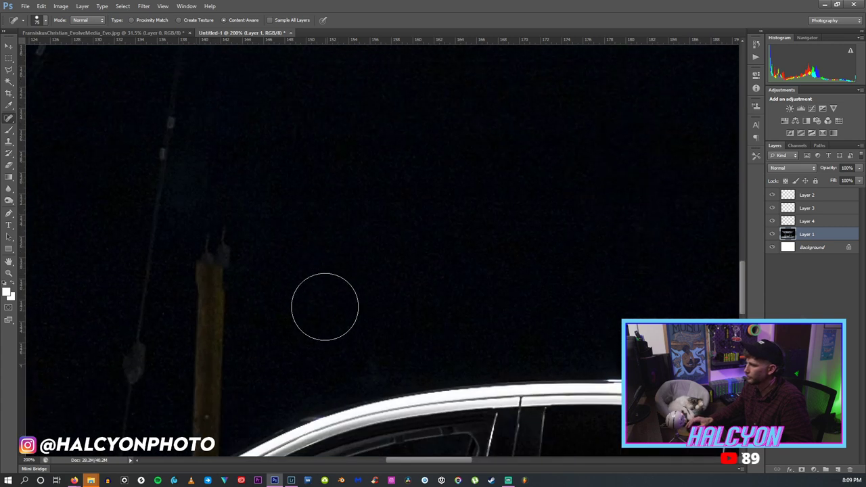
{"action": "mouse_move", "coordinate": [235, 210]}
{"action": "left_mouse_down"}
{"action": "mouse_move", "coordinate": [205, 295]}
{"action": "mouse_move", "coordinate": [207, 368]}
{"action": "left_mouse_up"}
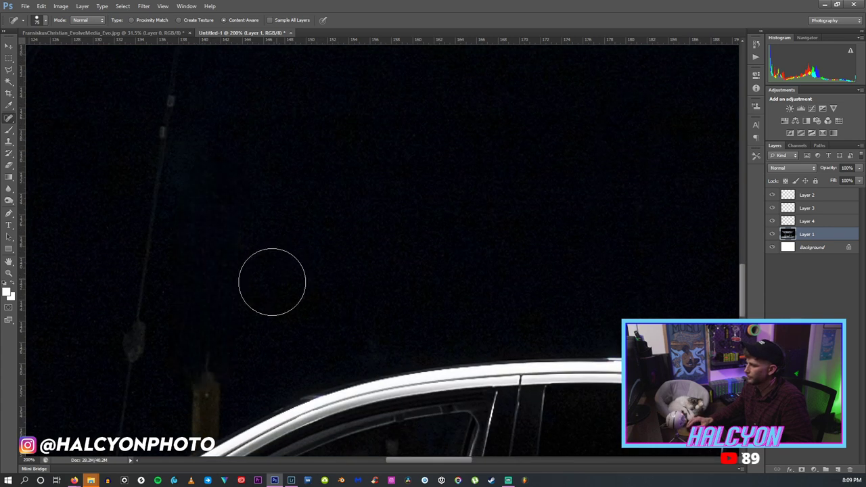
{"action": "scroll", "coordinate": [243, 280], "scroll_direction": "down", "scroll_amount": 2}
{"action": "scroll", "coordinate": [243, 280], "scroll_direction": "down", "scroll_amount": 2}
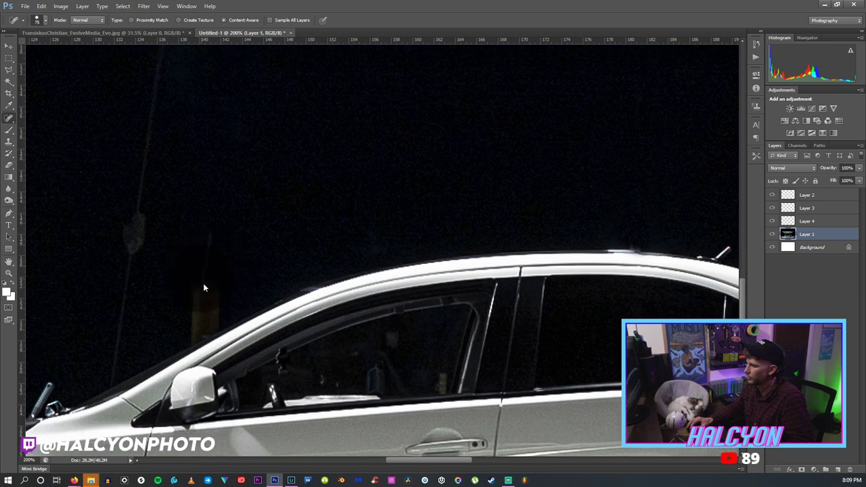
Set the Clone Stamp brush to about 38 px and clone sky over the yellow post.
{"action": "left_click", "coordinate": [8, 142]}
{"action": "left_click", "coordinate": [40, 20]}
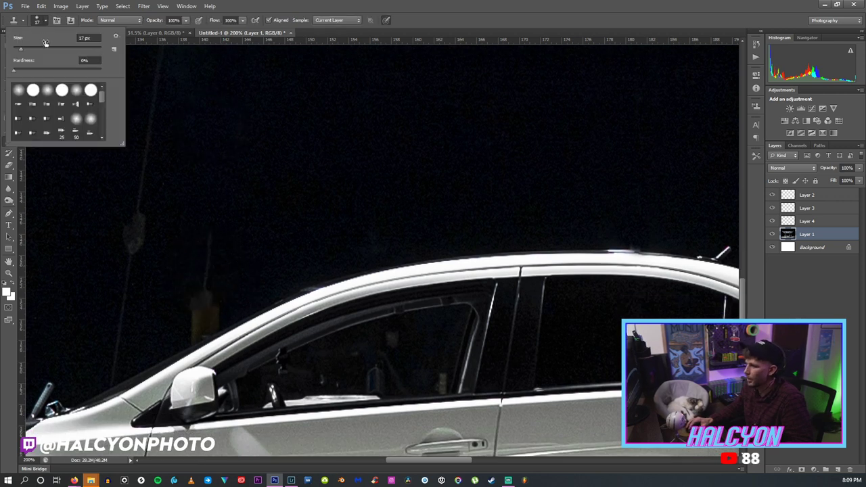
{"action": "left_click_drag", "start_coordinate": [21, 48], "coordinate": [30, 48]}
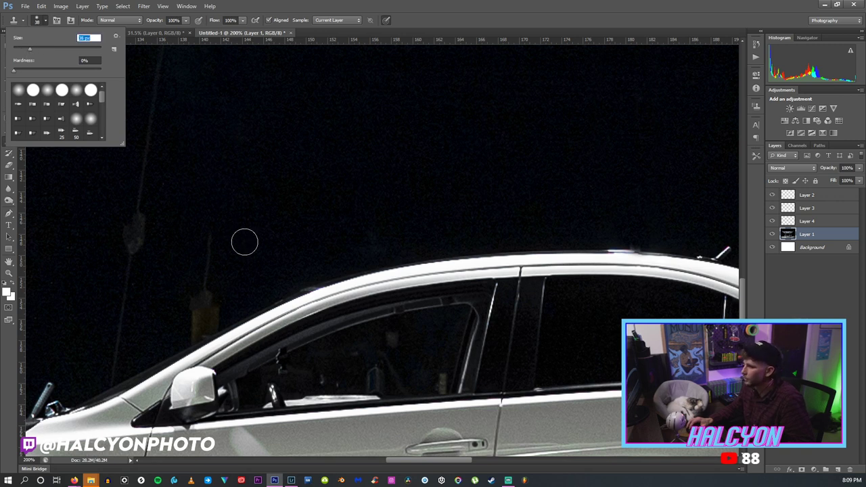
{"action": "left_click", "coordinate": [205, 236], "text": "alt"}
{"action": "mouse_move", "coordinate": [196, 297]}
{"action": "left_mouse_down"}
{"action": "mouse_move", "coordinate": [224, 248]}
{"action": "mouse_move", "coordinate": [203, 307]}
{"action": "mouse_move", "coordinate": [179, 311]}
{"action": "mouse_move", "coordinate": [211, 302]}
{"action": "mouse_move", "coordinate": [167, 331]}
{"action": "mouse_move", "coordinate": [211, 313]}
{"action": "mouse_move", "coordinate": [237, 284]}
{"action": "mouse_move", "coordinate": [199, 325]}
{"action": "mouse_move", "coordinate": [227, 310]}
{"action": "left_mouse_up"}
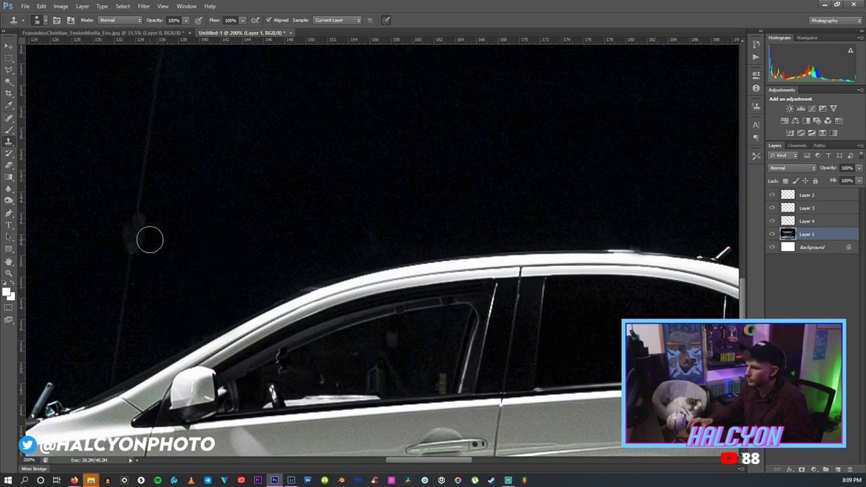
{"action": "left_click_drag", "start_coordinate": [137, 251], "coordinate": [111, 303]}
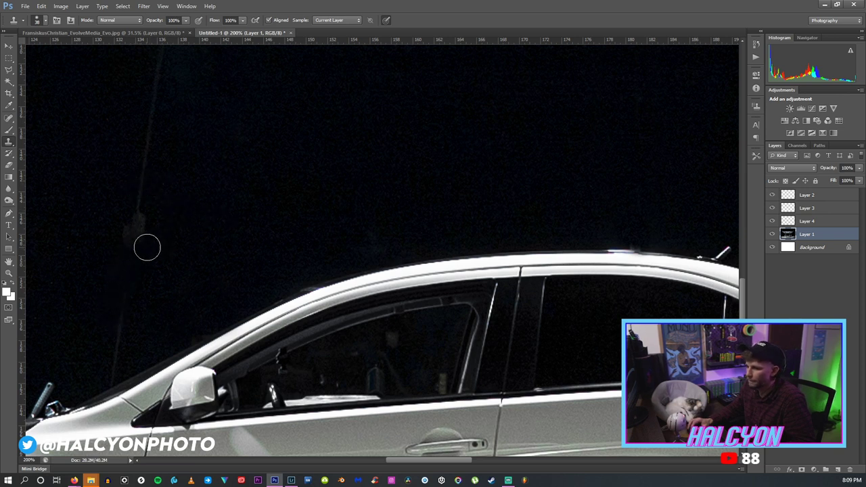
Clone sky over the faint pole and the remaining streaks higher in the sky.
{"action": "left_click_drag", "start_coordinate": [129, 230], "coordinate": [129, 203]}
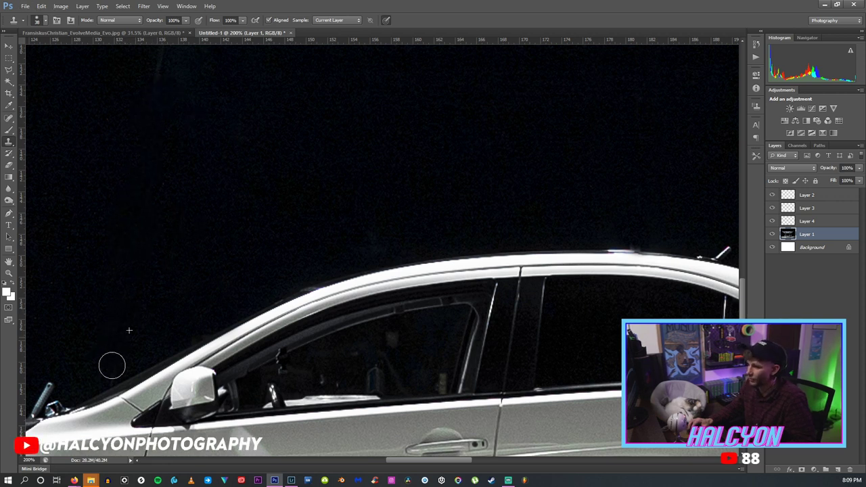
{"action": "scroll", "coordinate": [134, 300], "scroll_direction": "up", "scroll_amount": 5}
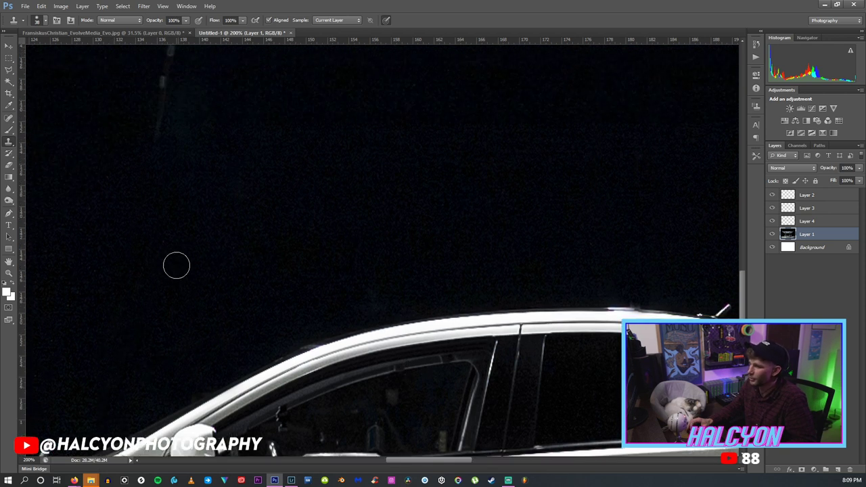
{"action": "left_click_drag", "start_coordinate": [169, 207], "coordinate": [176, 108]}
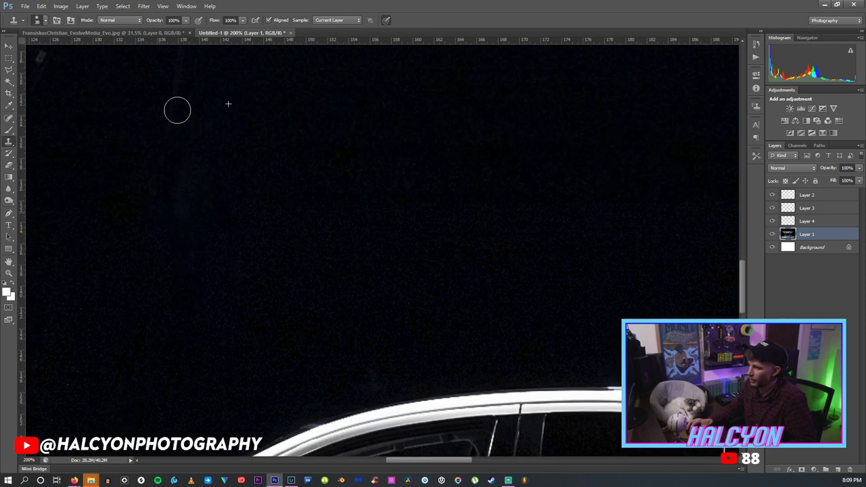
{"action": "scroll", "coordinate": [185, 179], "scroll_direction": "up", "scroll_amount": 4}
{"action": "scroll", "coordinate": [201, 208], "scroll_direction": "up", "scroll_amount": 1}
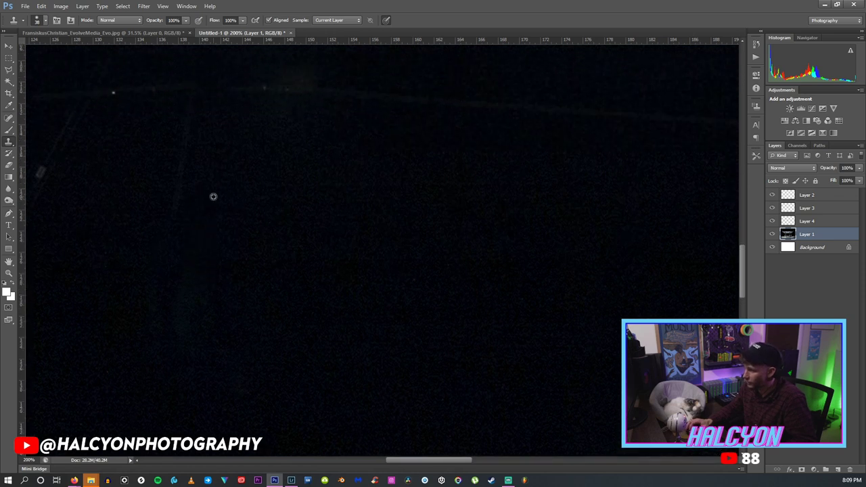
{"action": "key", "text": "z"}
{"action": "right_click", "coordinate": [265, 172]}
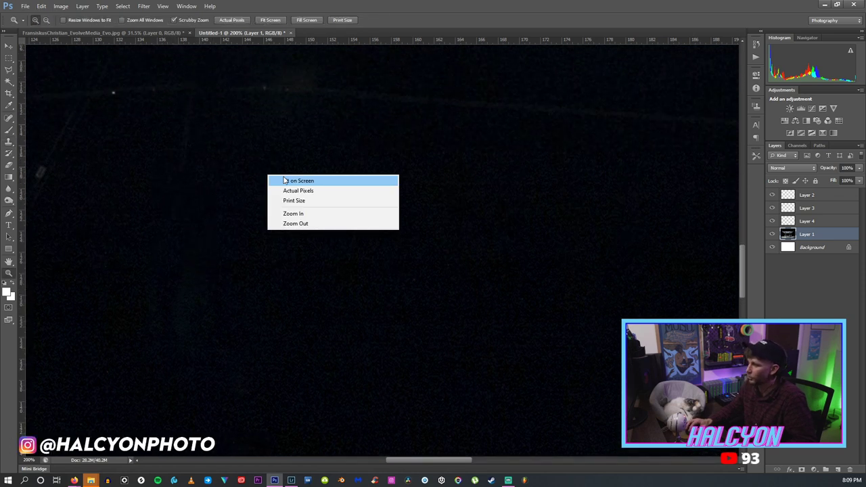
Inspect the speck in the sky at 200%, then fit the photo on screen.
{"action": "left_click", "coordinate": [329, 181]}
{"action": "left_click", "coordinate": [368, 244]}
{"action": "left_click", "coordinate": [368, 244]}
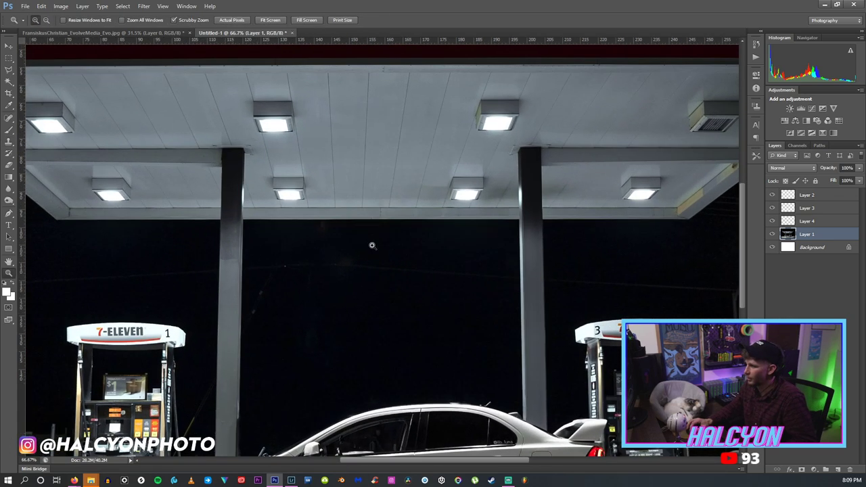
{"action": "left_click", "coordinate": [368, 244]}
{"action": "left_click", "coordinate": [244, 284]}
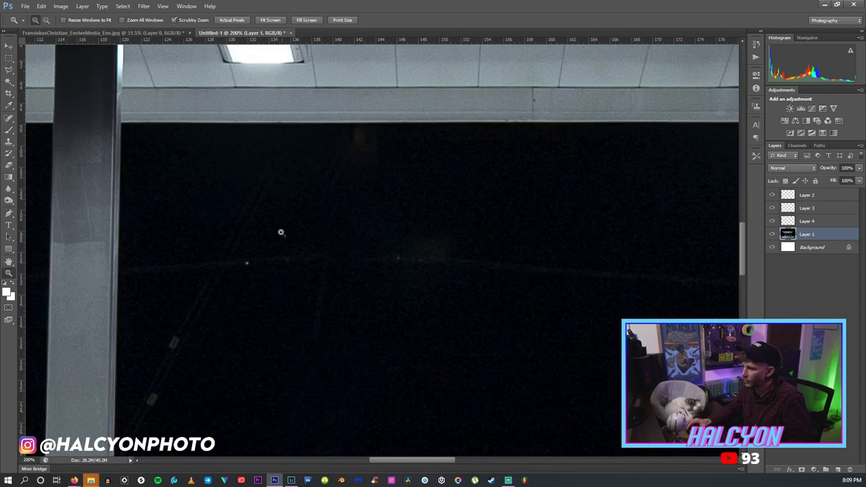
{"action": "right_click", "coordinate": [337, 251]}
{"action": "left_click", "coordinate": [342, 256]}
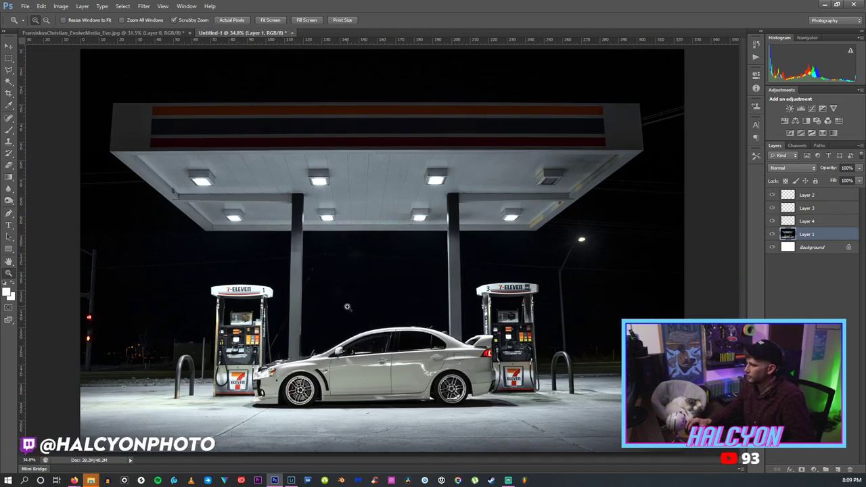
Switch to the Clone Stamp at 10% opacity and zoom into the sedan's rear door.
{"action": "left_click", "coordinate": [9, 200]}
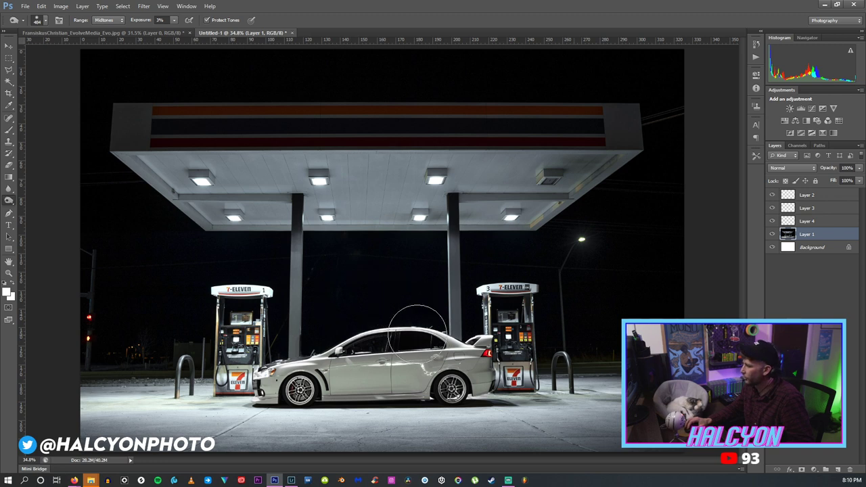
{"action": "key", "text": "s"}
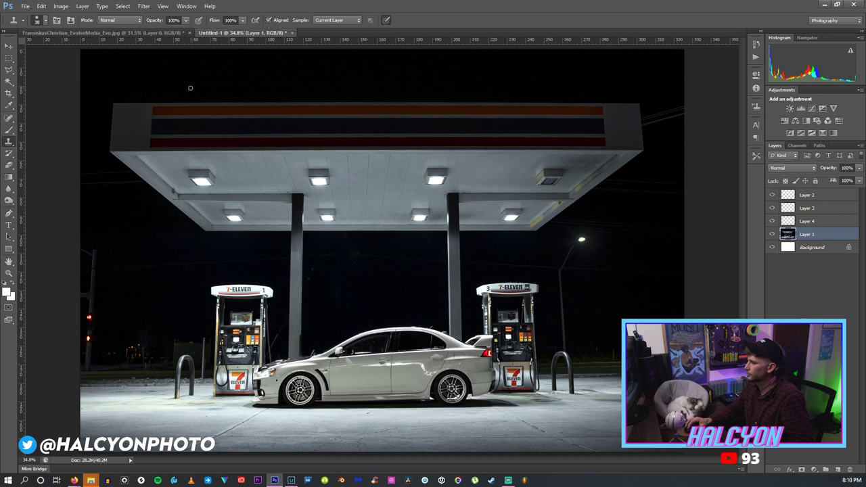
{"action": "left_click", "coordinate": [61, 6]}
{"action": "left_click", "coordinate": [68, 12]}
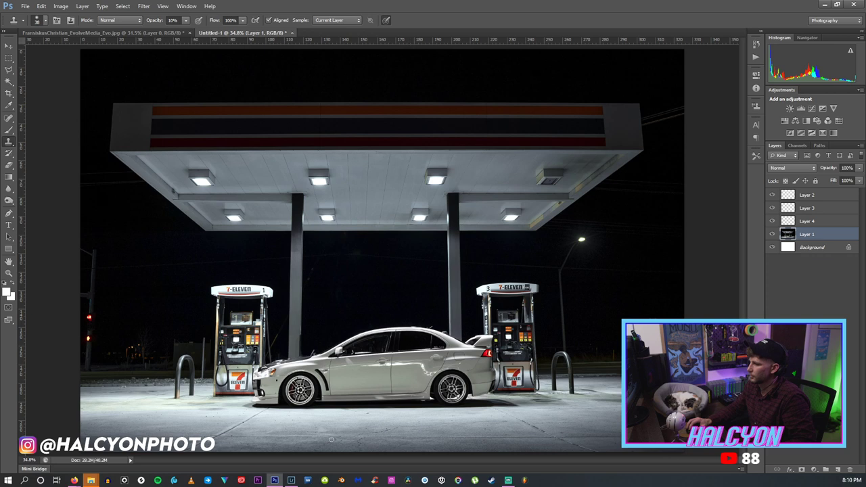
{"action": "key", "text": "z"}
{"action": "left_click", "coordinate": [404, 366]}
{"action": "left_click", "coordinate": [456, 368]}
{"action": "left_click", "coordinate": [413, 374]}
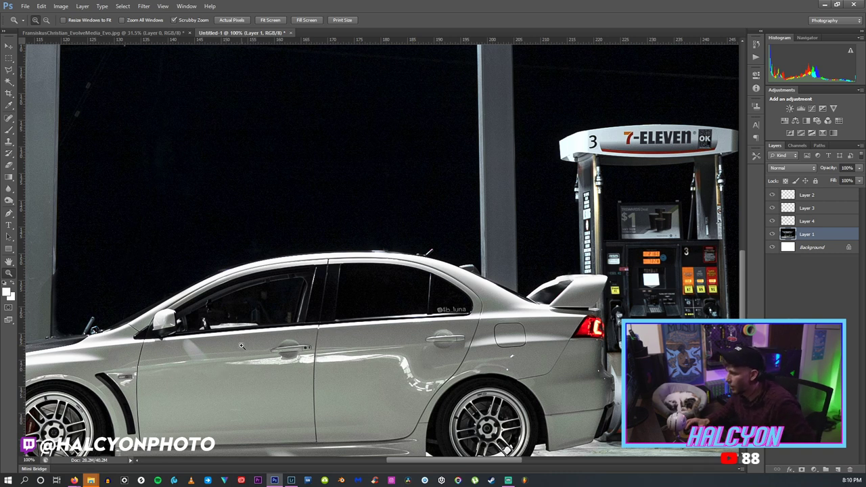
At 300% zoom, Alt-sample a clean door patch and clone it over the rear-door spot.
{"action": "left_click", "coordinate": [208, 372]}
{"action": "scroll", "coordinate": [491, 436], "scroll_direction": "right", "scroll_amount": 5}
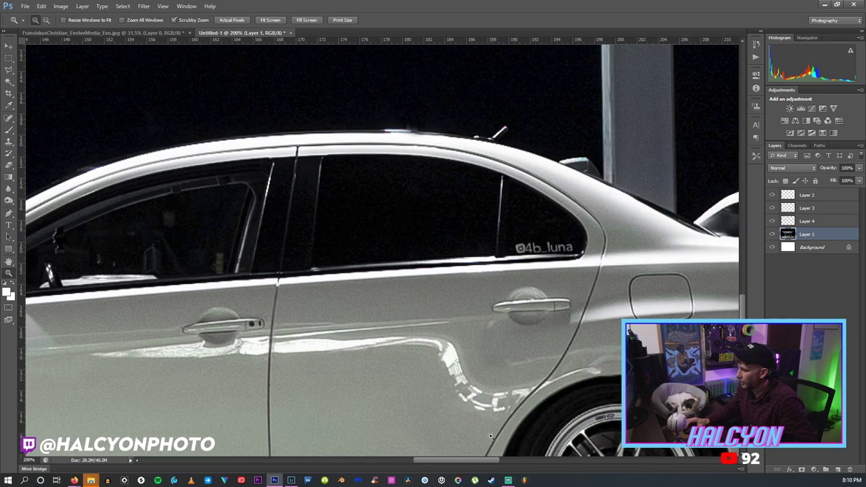
{"action": "left_click", "coordinate": [506, 404]}
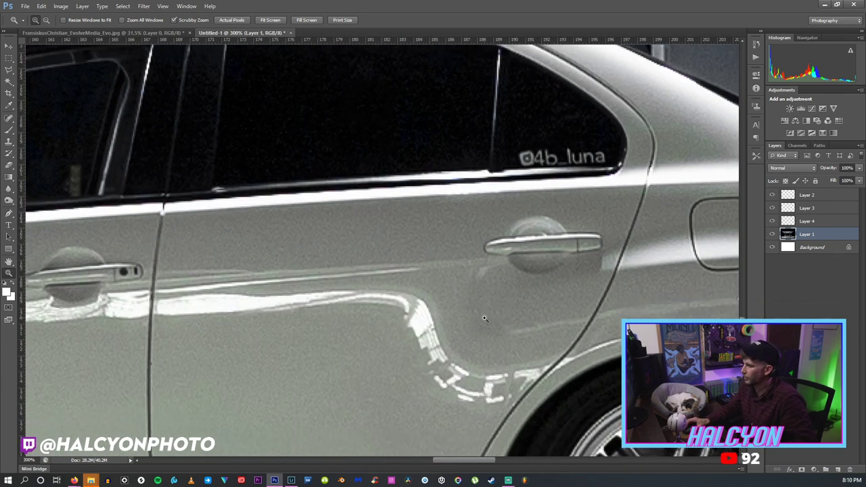
{"action": "left_click", "coordinate": [9, 140]}
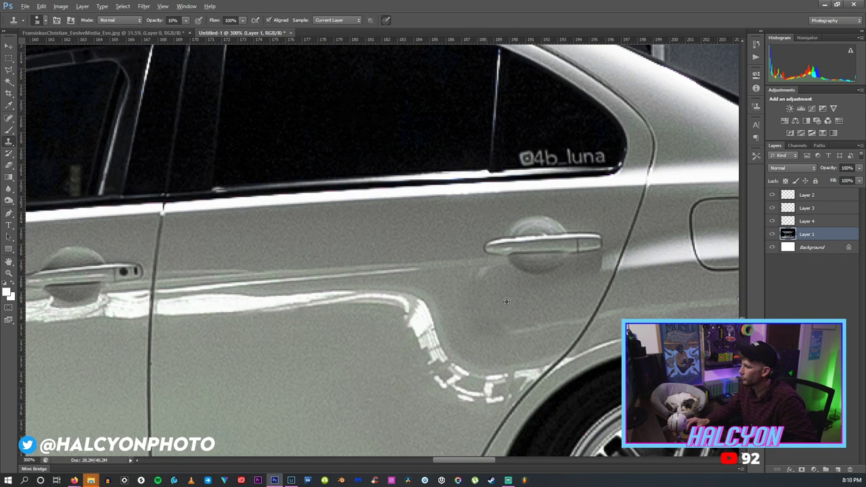
{"action": "key", "text": "alt"}
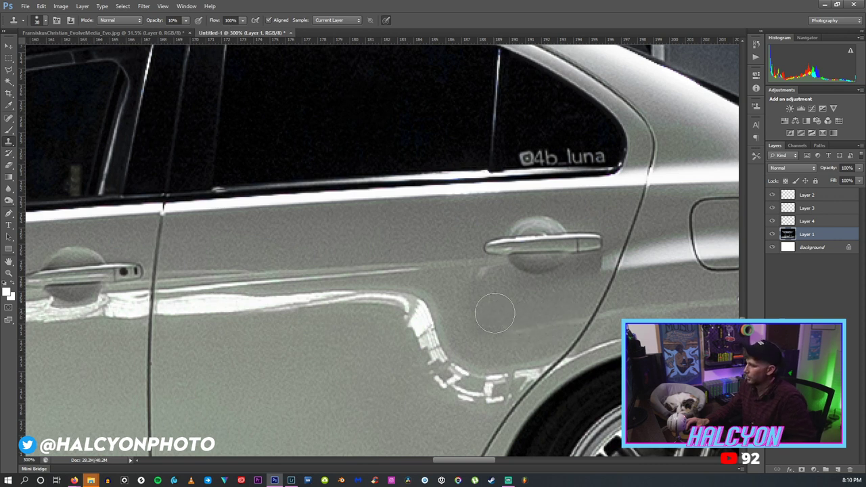
{"action": "key", "text": "z"}
{"action": "key", "text": "ctrl+0"}
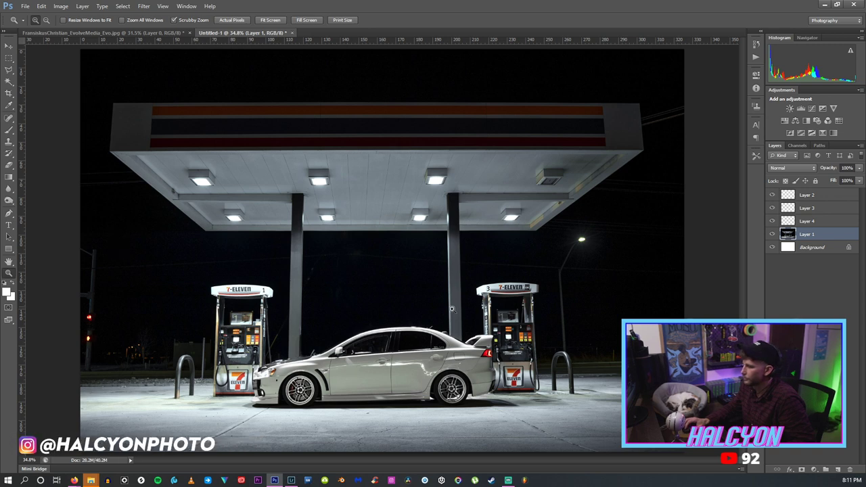
Clone dark background over the yellow pole right of the pump, comparing with Layer 1 toggled.
{"action": "left_click_drag", "start_coordinate": [581, 351], "coordinate": [656, 352]}
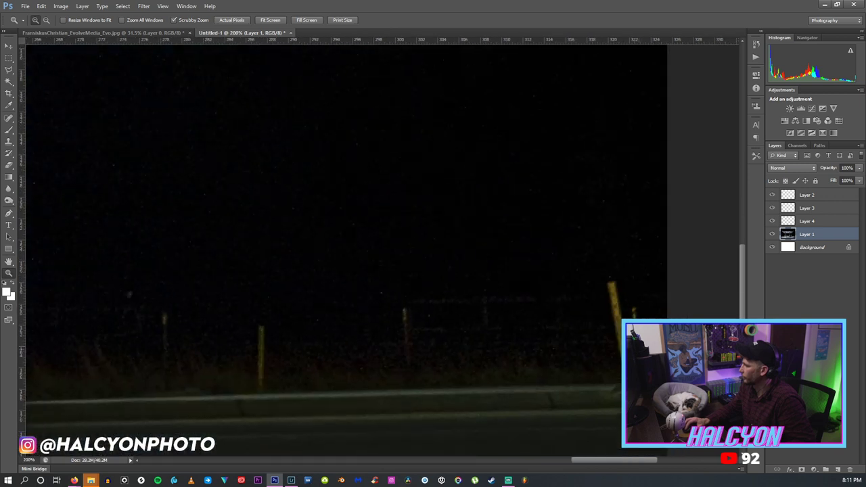
{"action": "left_click", "coordinate": [9, 143]}
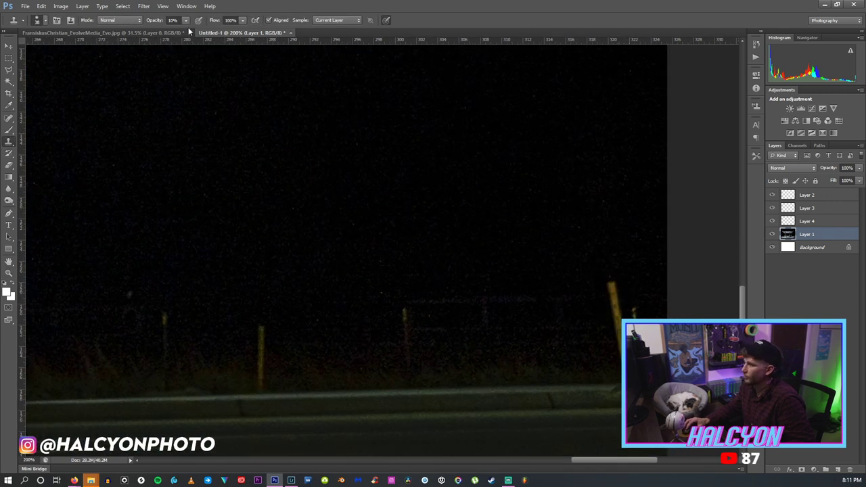
{"action": "left_click", "coordinate": [771, 234]}
{"action": "left_click", "coordinate": [772, 234]}
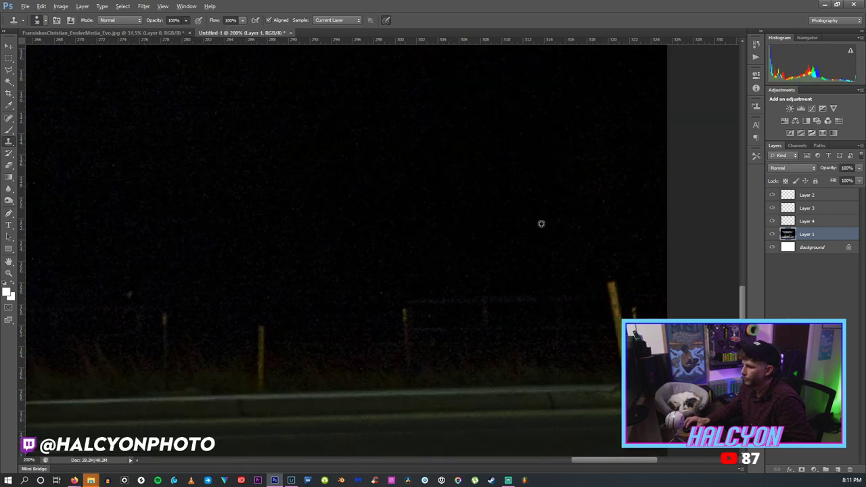
{"action": "mouse_move", "coordinate": [598, 275]}
{"action": "left_mouse_down"}
{"action": "mouse_move", "coordinate": [617, 321]}
{"action": "mouse_move", "coordinate": [619, 291]}
{"action": "left_mouse_up"}
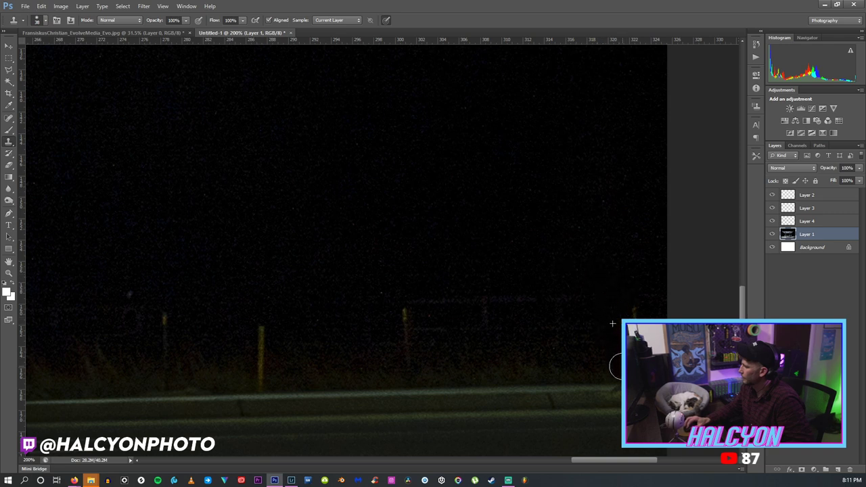
{"action": "key", "text": "z"}
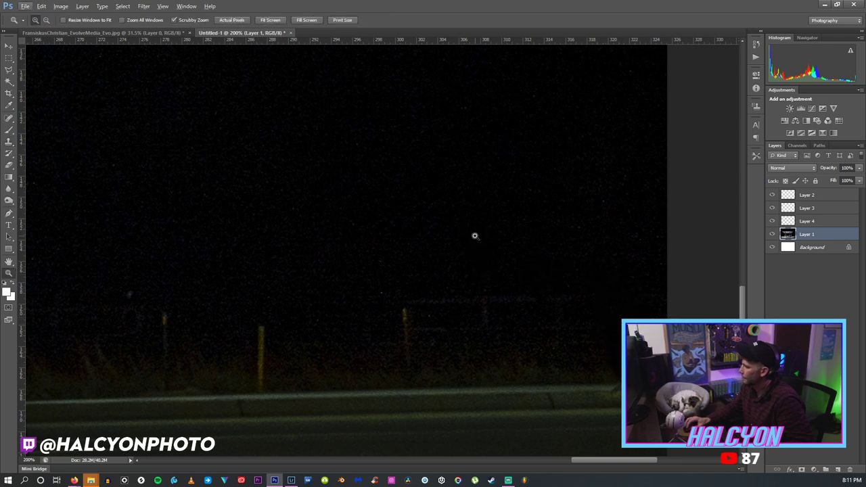
{"action": "right_click", "coordinate": [475, 236]}
{"action": "left_click", "coordinate": [519, 243]}
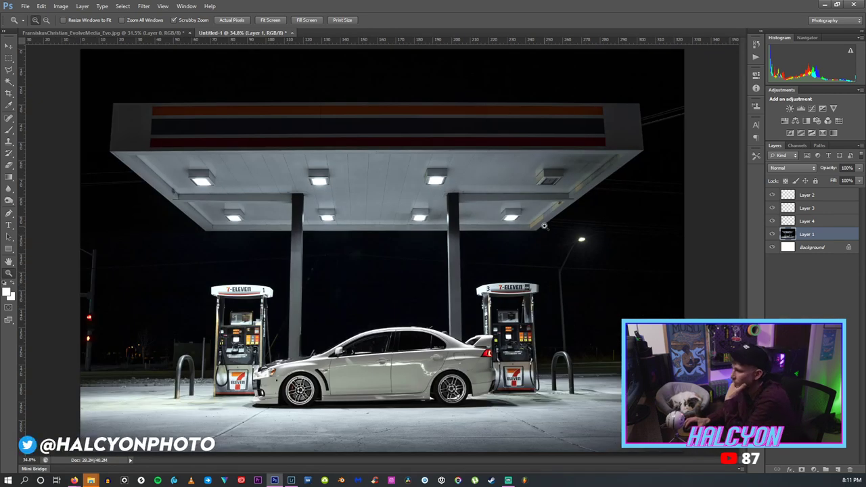
Save As a layered PSD in the Edited 2 folder under the original name plus an '_Edit' suffix.
{"action": "left_click", "coordinate": [25, 6]}
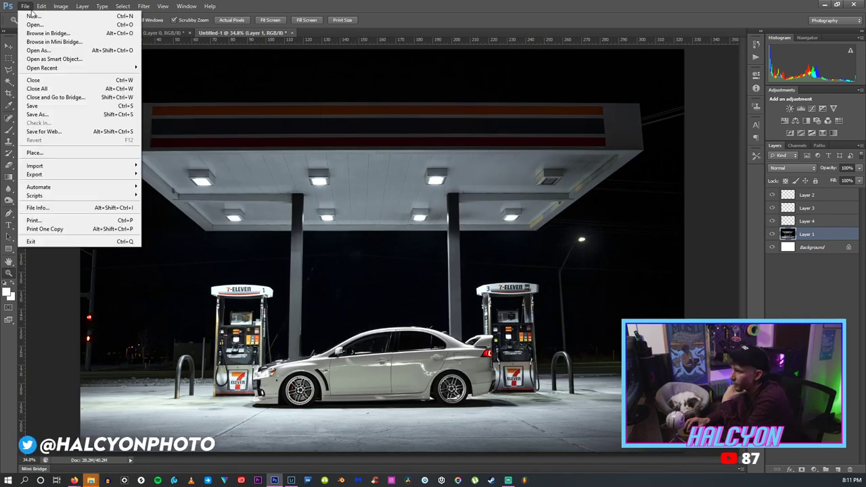
{"action": "left_click", "coordinate": [44, 106]}
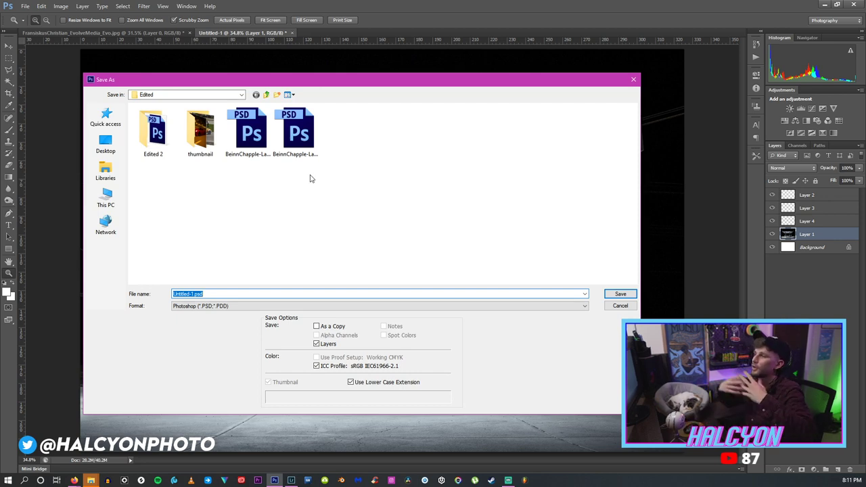
{"action": "double_click", "coordinate": [147, 131]}
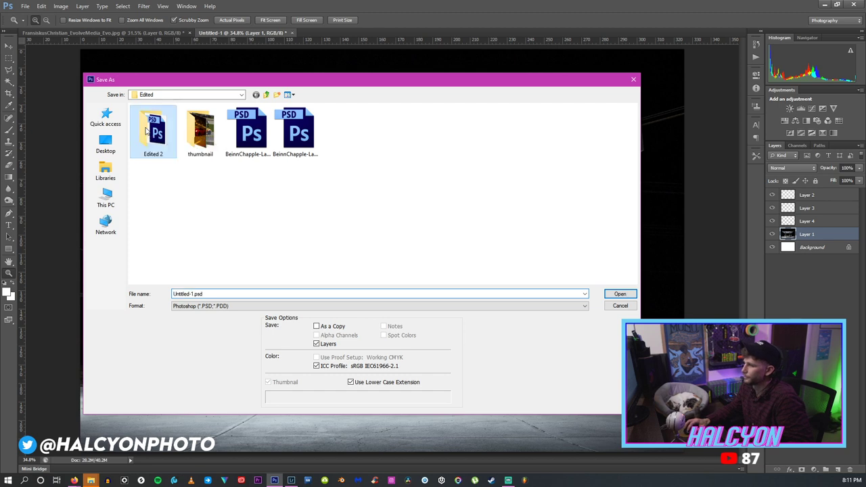
{"action": "double_click", "coordinate": [221, 293]}
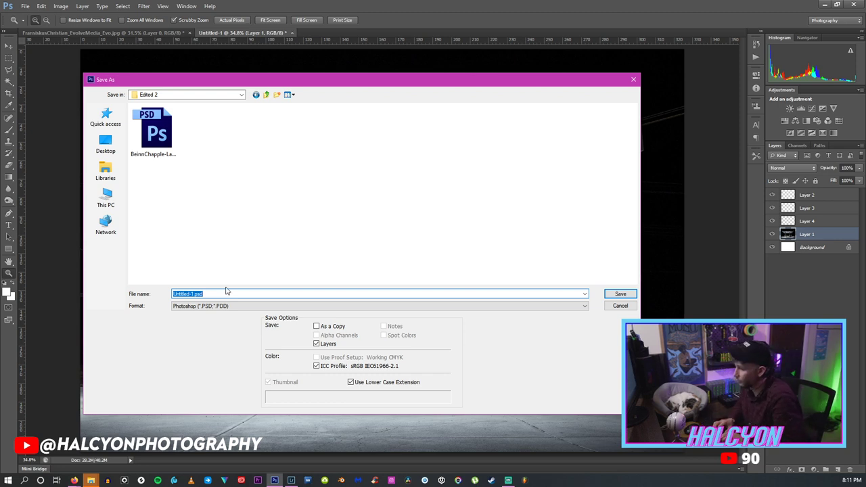
{"action": "type", "text": "Fr"}
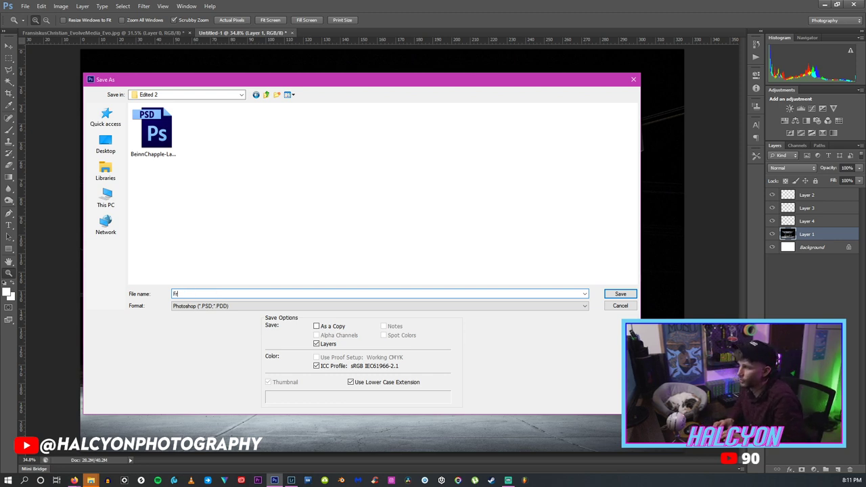
{"action": "type", "text": "ansiskusC"}
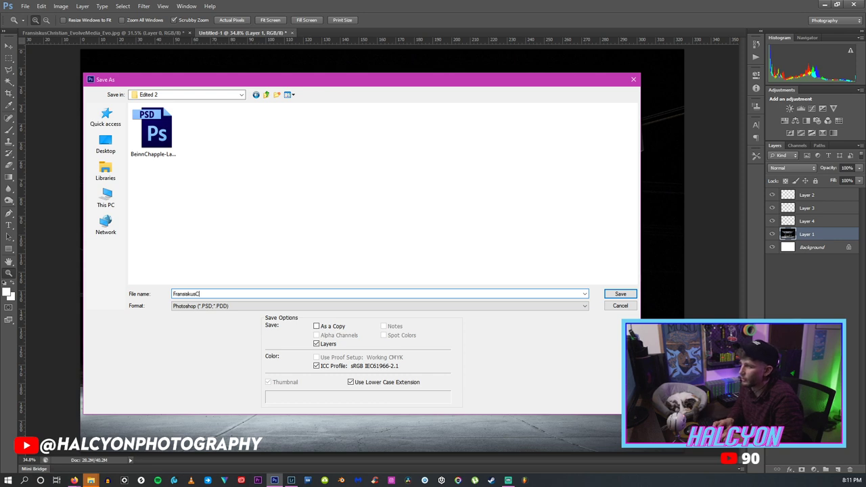
{"action": "type", "text": "hristian_EvolveMedia_Evo_Edit"}
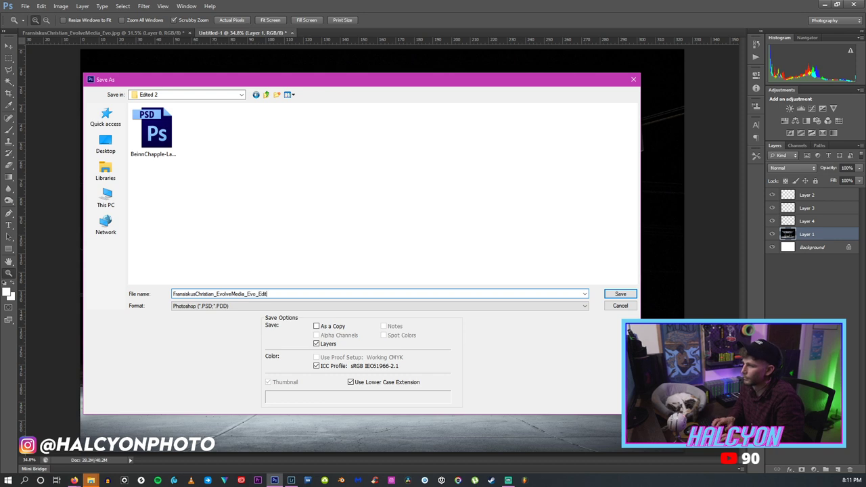
{"action": "key", "text": "Return"}
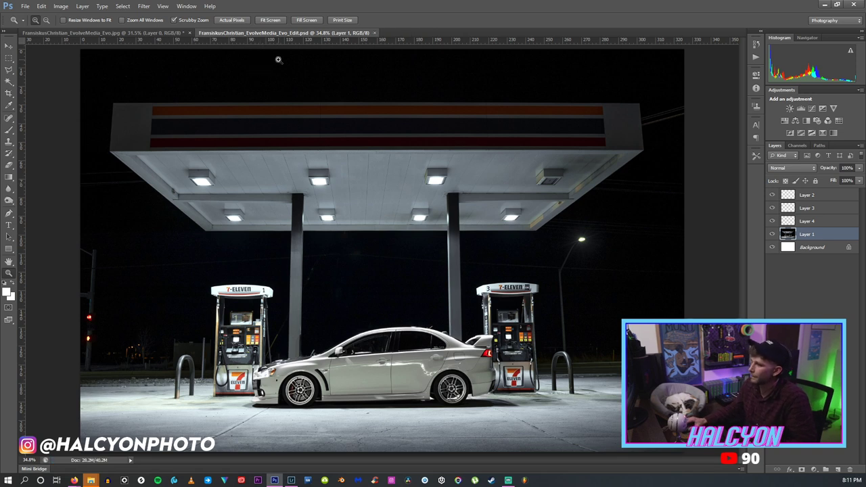
Close the PSD and the JPEG without saving the JPEG, then come back from Lightroom to Photoshop.
{"action": "left_click", "coordinate": [374, 32]}
{"action": "left_click", "coordinate": [190, 32]}
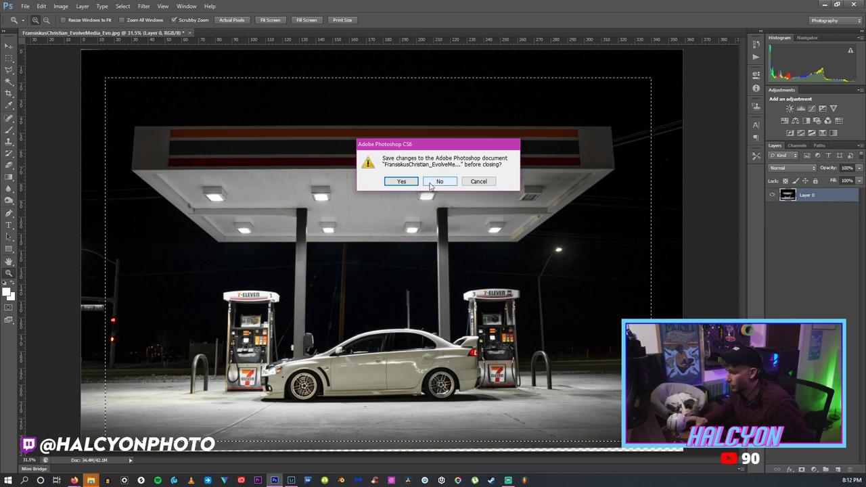
{"action": "left_click", "coordinate": [430, 184]}
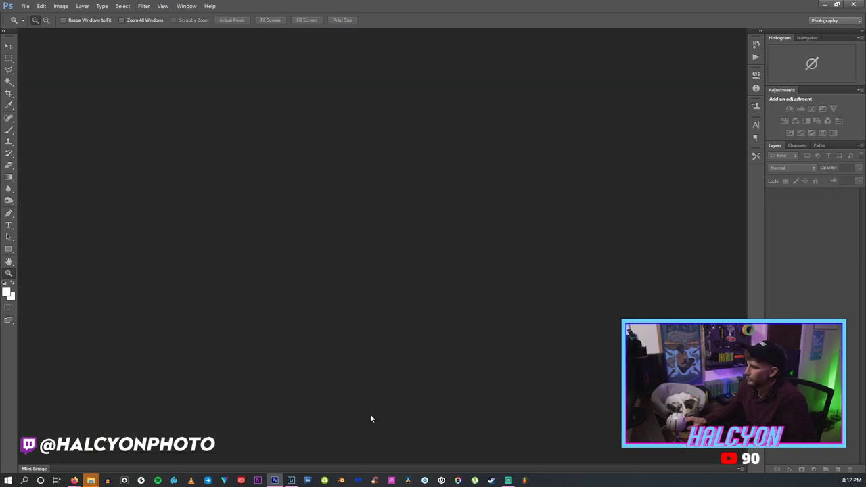
{"action": "left_click", "coordinate": [291, 480]}
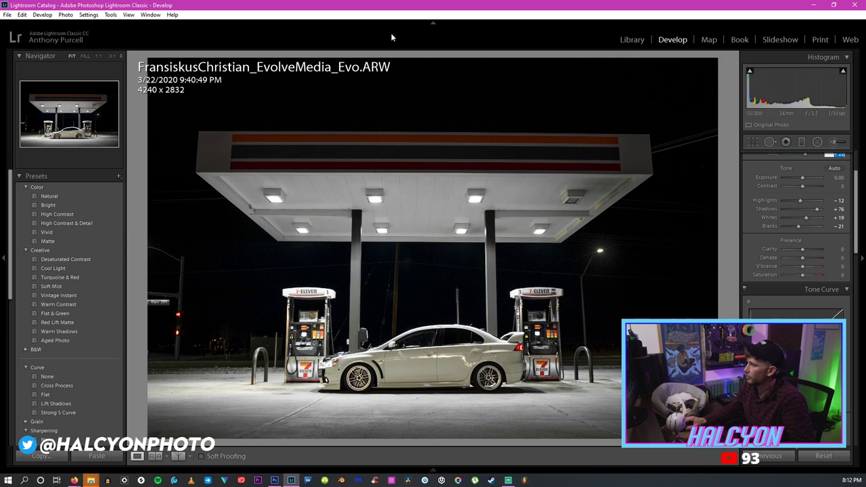
{"action": "key", "text": "ctrl+e"}
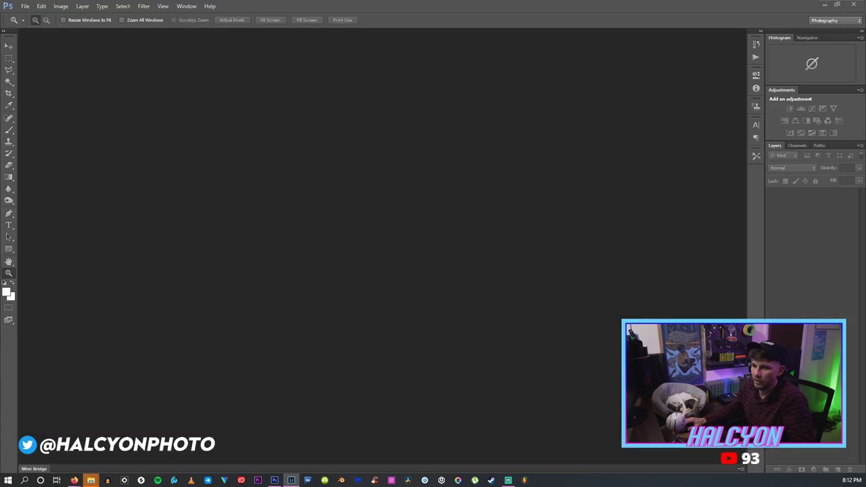
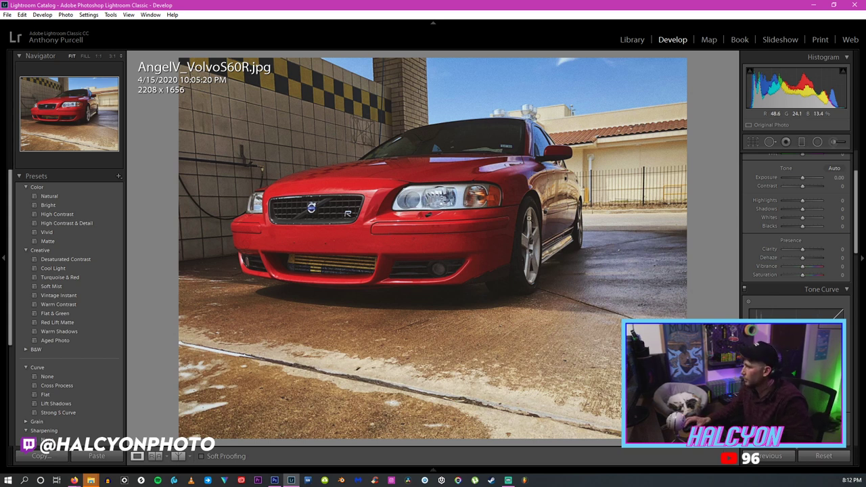
Set highlights −55, shadows +33, whites +10, blacks −7 and clarity −29, and lift tone-curve shadows.
{"action": "scroll", "coordinate": [856, 194], "scroll_direction": "up", "scroll_amount": 2}
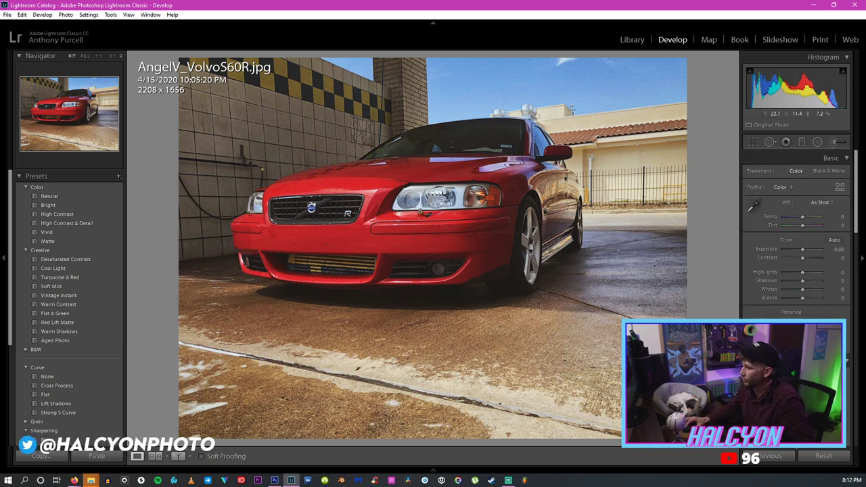
{"action": "left_click", "coordinate": [321, 197]}
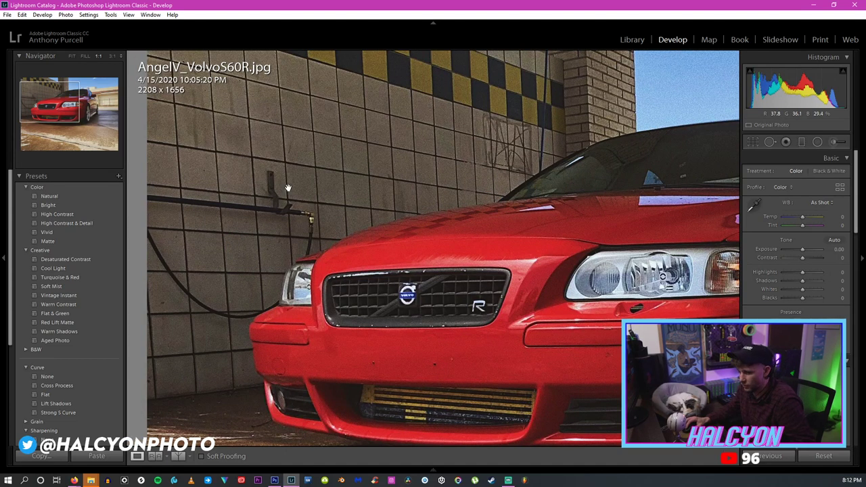
{"action": "left_click", "coordinate": [155, 93]}
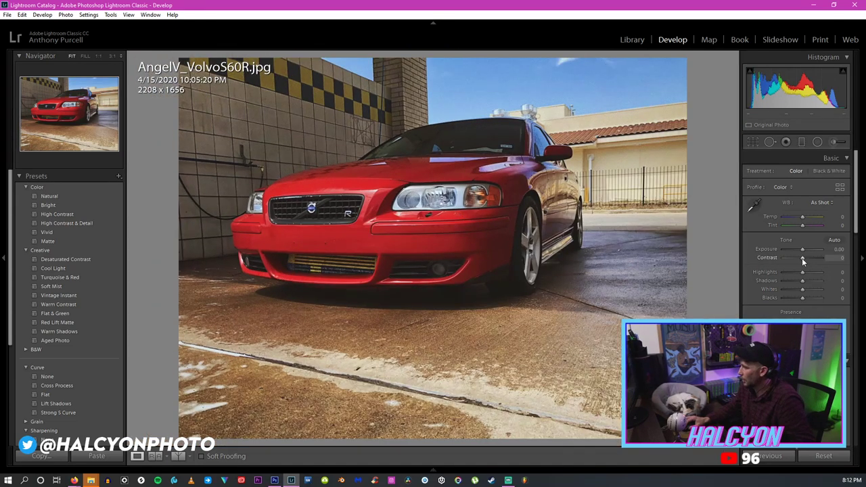
{"action": "left_click_drag", "start_coordinate": [802, 261], "coordinate": [807, 284]}
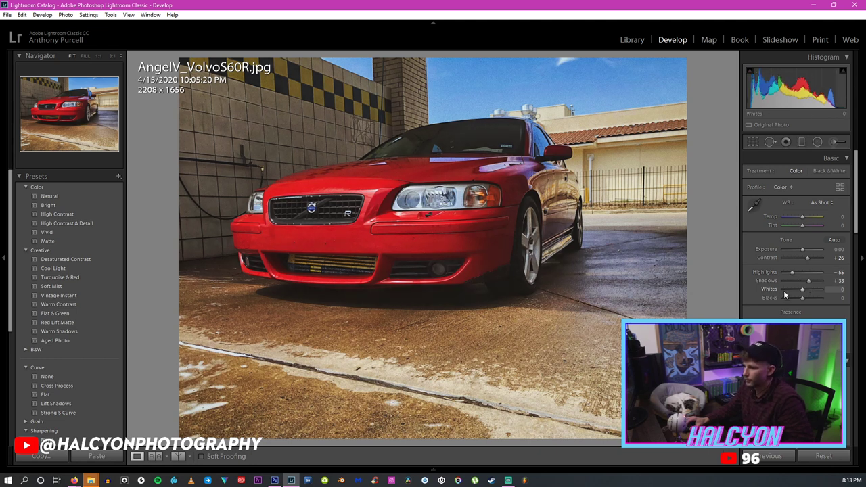
{"action": "left_click_drag", "start_coordinate": [802, 289], "coordinate": [799, 297]}
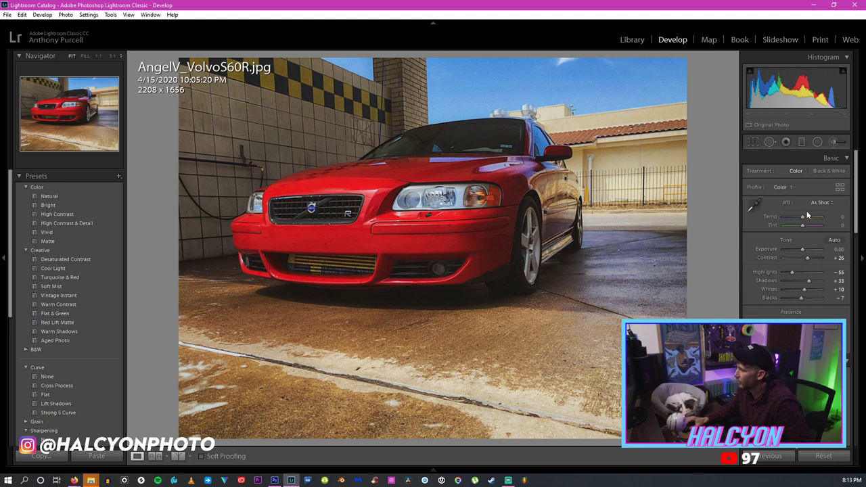
{"action": "left_click_drag", "start_coordinate": [804, 217], "coordinate": [800, 217]}
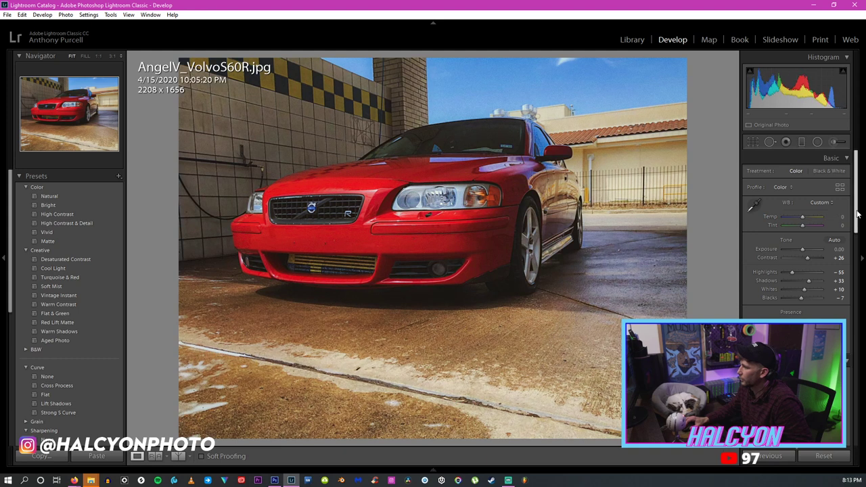
{"action": "left_click_drag", "start_coordinate": [858, 216], "coordinate": [859, 244]}
{"action": "scroll", "coordinate": [838, 240], "scroll_direction": "down", "scroll_amount": 1}
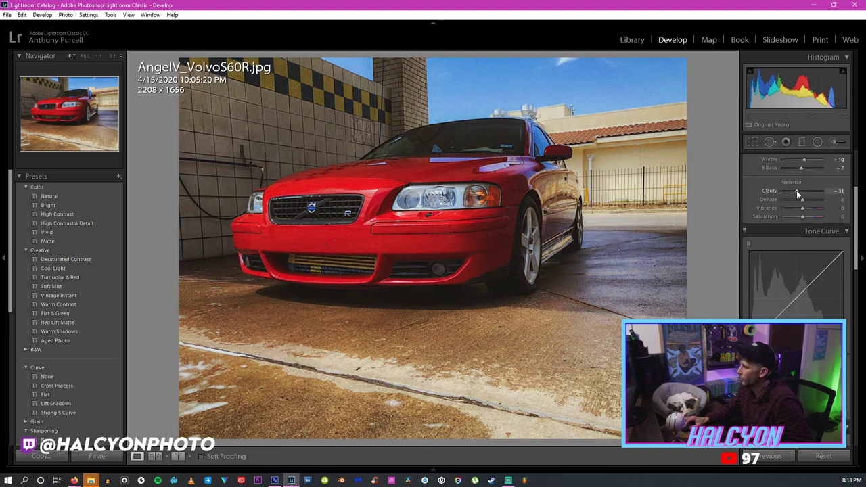
{"action": "left_click_drag", "start_coordinate": [796, 190], "coordinate": [798, 194]}
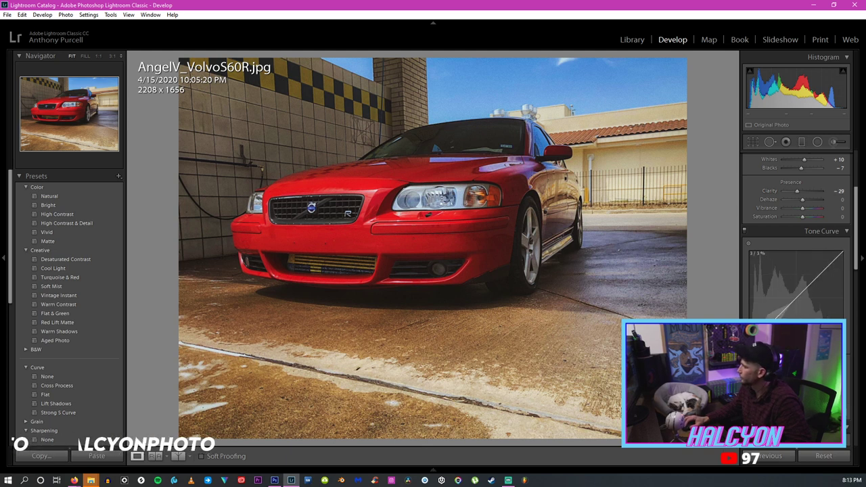
{"action": "left_click_drag", "start_coordinate": [751, 340], "coordinate": [751, 340]}
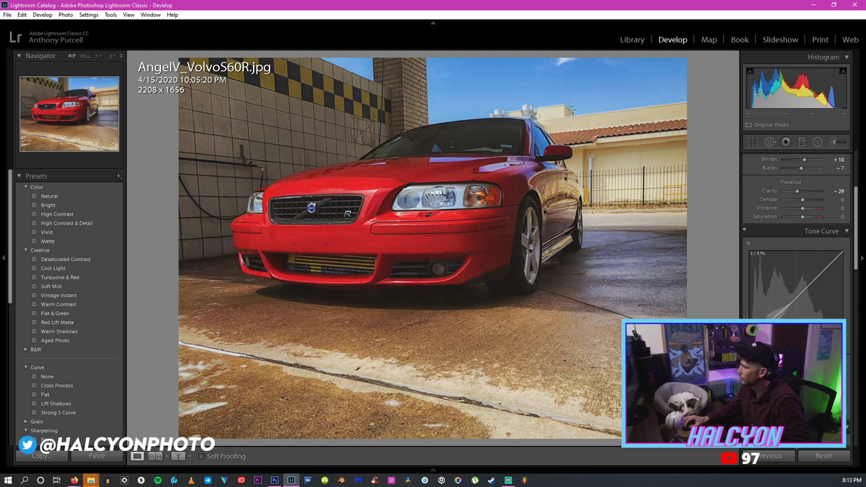
{"action": "left_click_drag", "start_coordinate": [856, 259], "coordinate": [856, 298]}
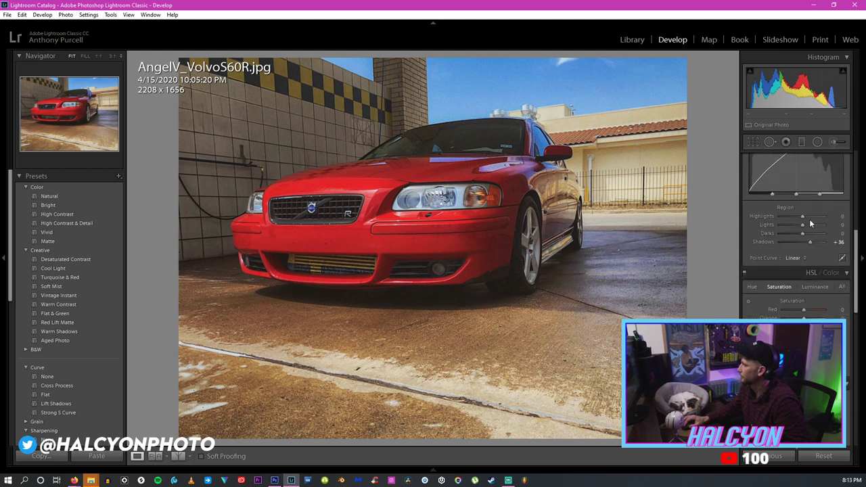
Straighten the photo 1.40° with Crop & Straighten and raise contrast to +29.
{"action": "left_click", "coordinate": [751, 141]}
{"action": "left_click_drag", "start_coordinate": [705, 112], "coordinate": [703, 120]}
{"action": "key", "text": "Return"}
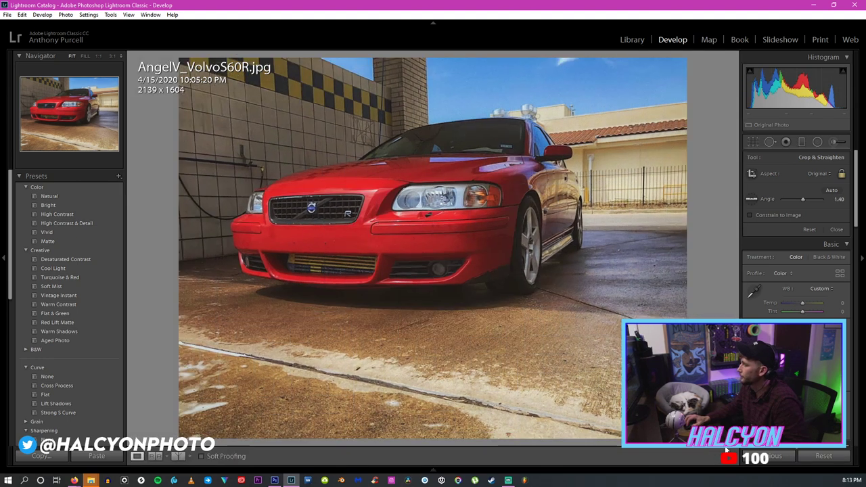
{"action": "left_click", "coordinate": [750, 141]}
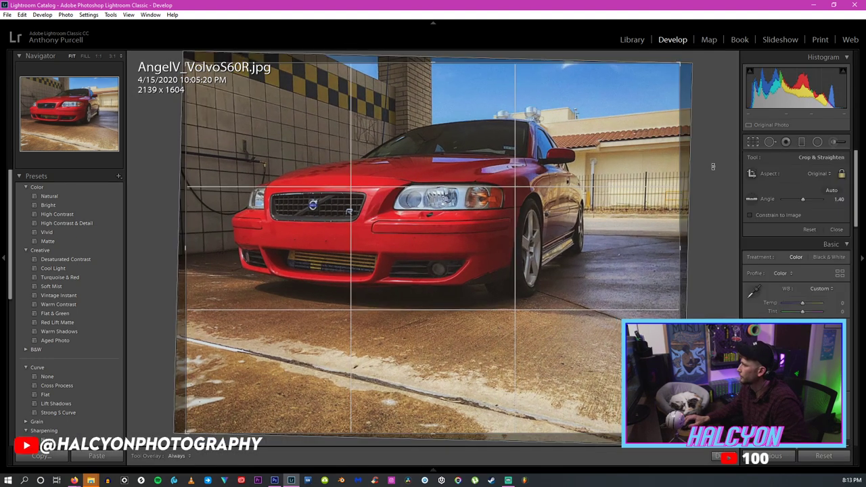
{"action": "key", "text": "F6"}
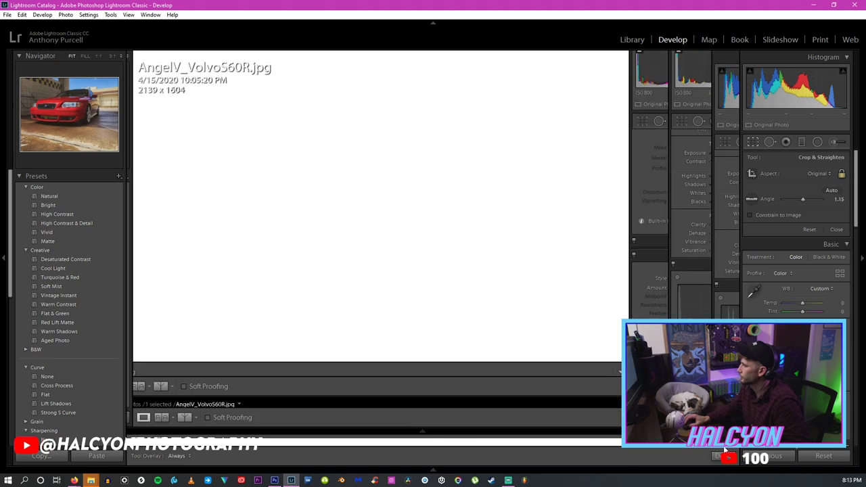
{"action": "key", "text": "r"}
{"action": "key", "text": "F6"}
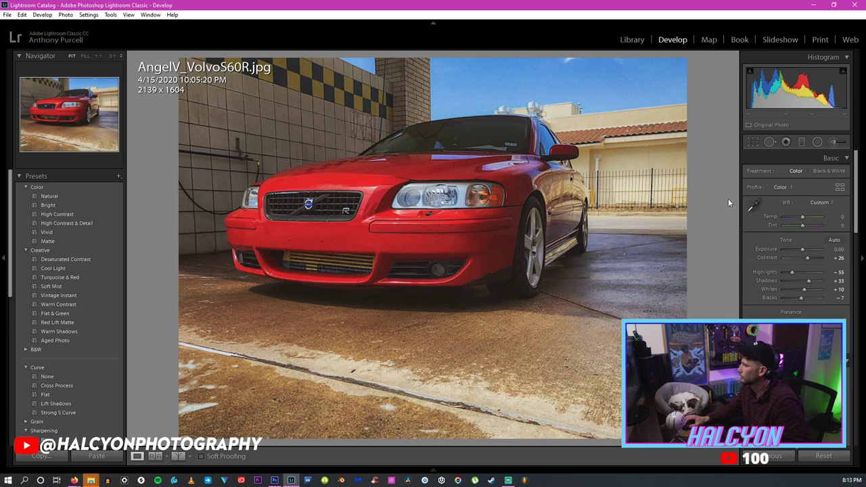
{"action": "left_click_drag", "start_coordinate": [808, 258], "coordinate": [809, 259]}
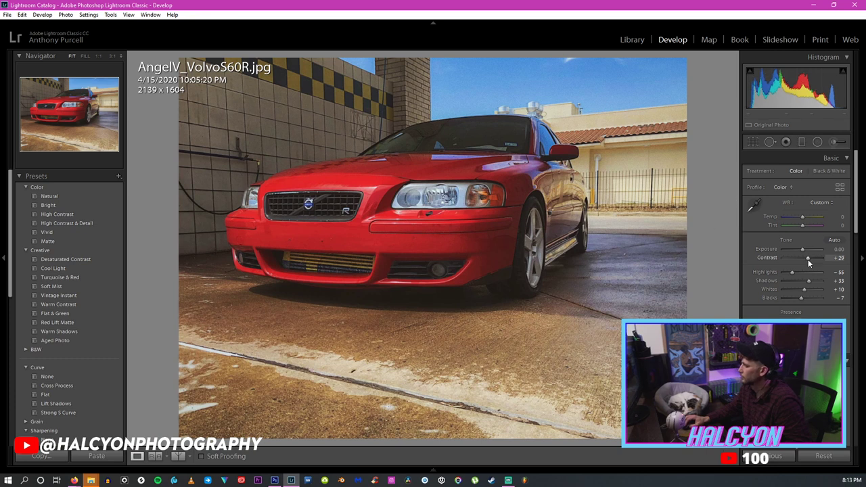
{"action": "left_click", "coordinate": [8, 15]}
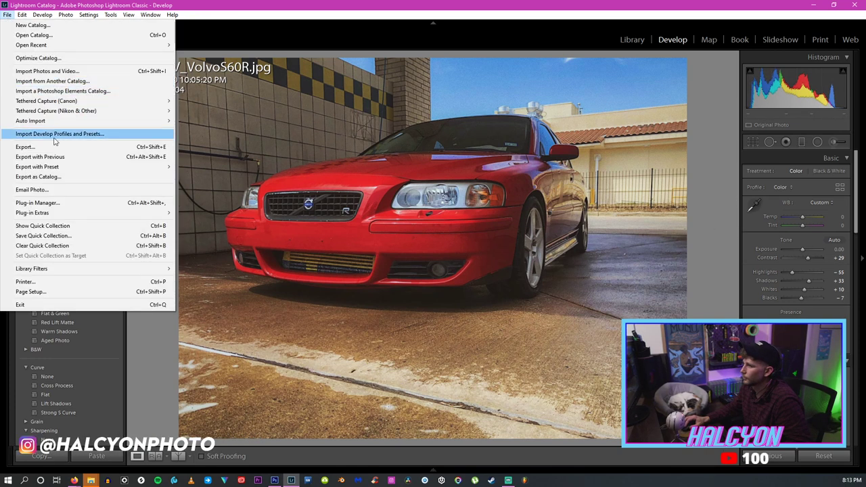
Export the Volvo photo as a quality-100 sRGB JPEG into the Edited folder.
{"action": "left_click", "coordinate": [27, 146]}
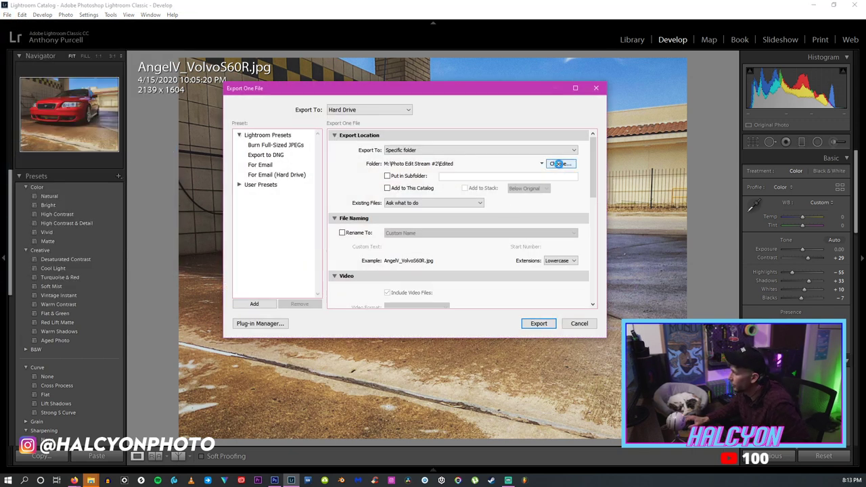
{"action": "left_click", "coordinate": [559, 165]}
{"action": "left_click", "coordinate": [583, 324]}
{"action": "left_click_drag", "start_coordinate": [588, 164], "coordinate": [588, 230]}
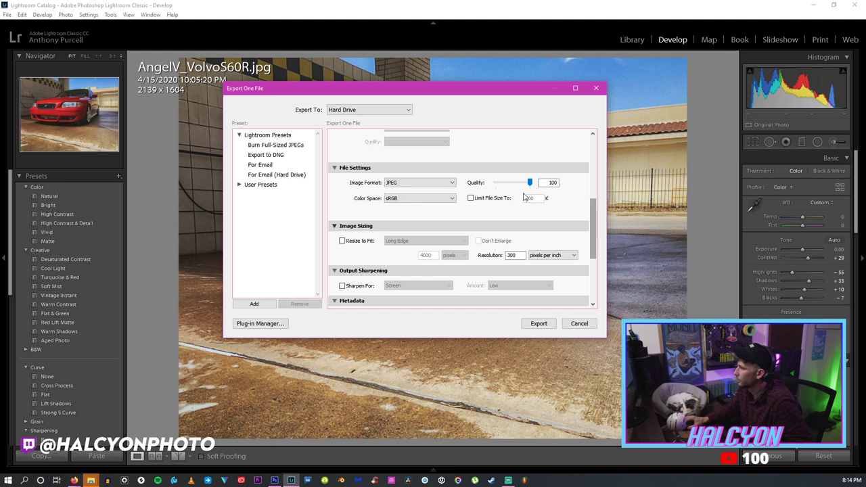
{"action": "scroll", "coordinate": [523, 197], "scroll_direction": "up", "scroll_amount": 5}
{"action": "scroll", "coordinate": [541, 196], "scroll_direction": "down", "scroll_amount": 10}
{"action": "left_click", "coordinate": [539, 323]}
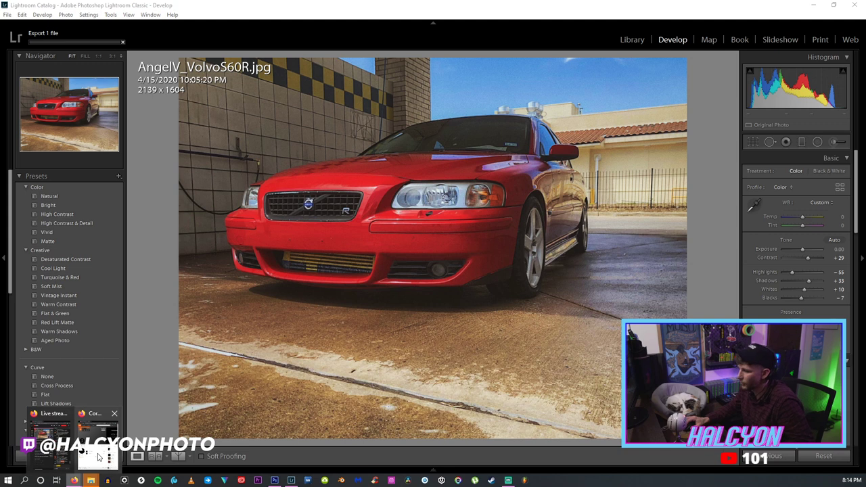
{"action": "left_click", "coordinate": [74, 433]}
Remove the reposts of three tracks, including Endless and Falling To Pieces, from the profile.
{"action": "left_click", "coordinate": [752, 458]}
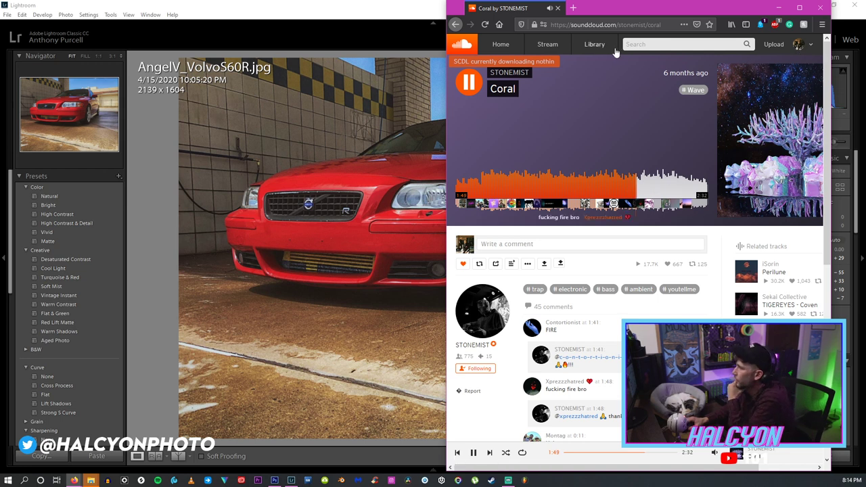
{"action": "left_click", "coordinate": [804, 49]}
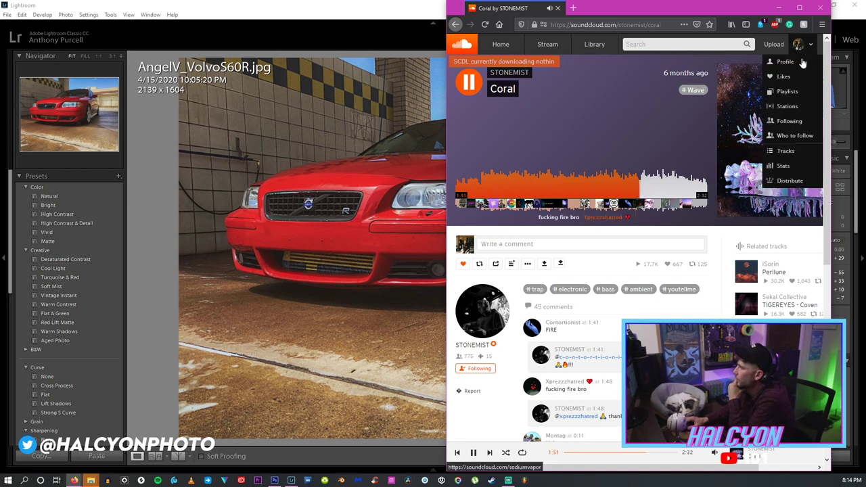
{"action": "left_click", "coordinate": [781, 62]}
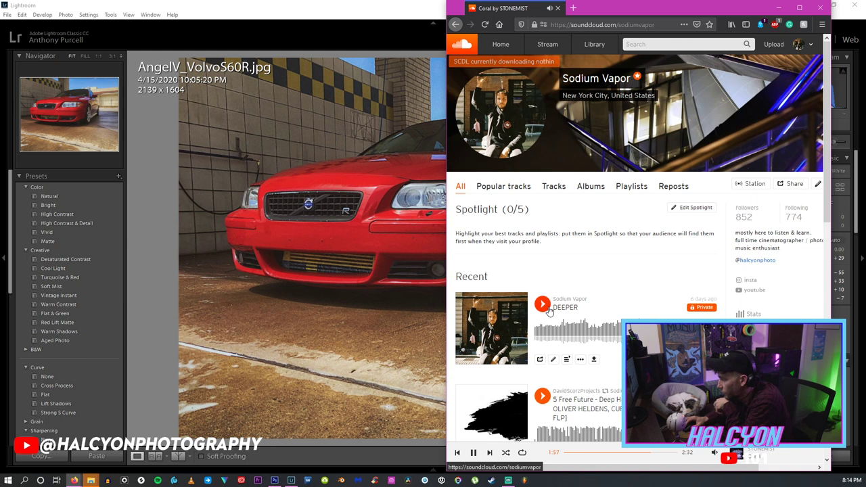
{"action": "scroll", "coordinate": [583, 348], "scroll_direction": "down", "scroll_amount": 2}
{"action": "left_click", "coordinate": [552, 328]}
{"action": "left_click", "coordinate": [553, 405]}
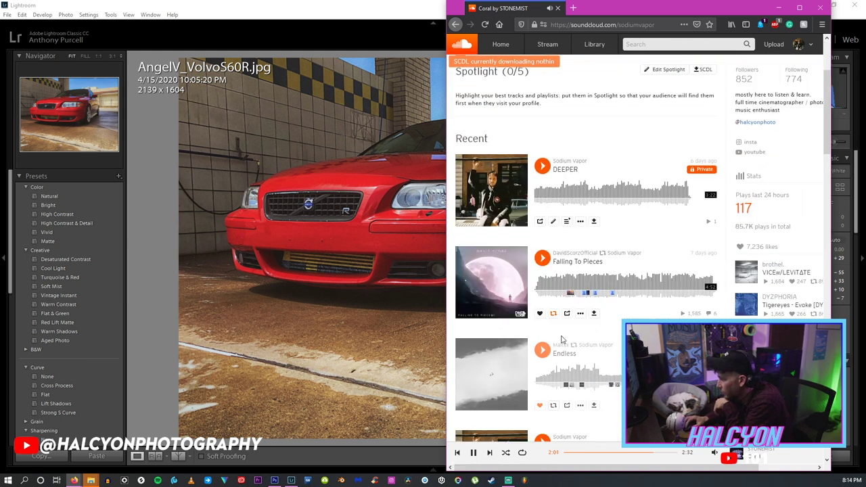
{"action": "left_click", "coordinate": [553, 313]}
{"action": "scroll", "coordinate": [558, 292], "scroll_direction": "up", "scroll_amount": 1}
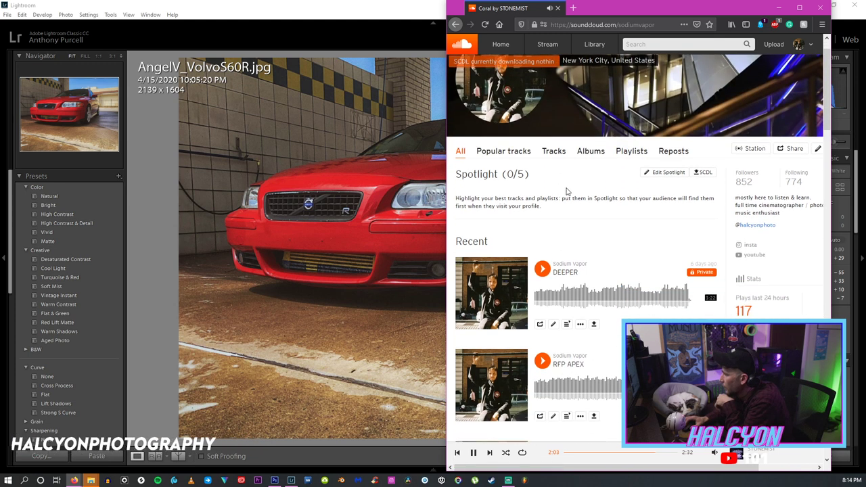
Play VICEw/LEViTATE from the liked tracks and minimise the browser.
{"action": "left_click", "coordinate": [553, 142]}
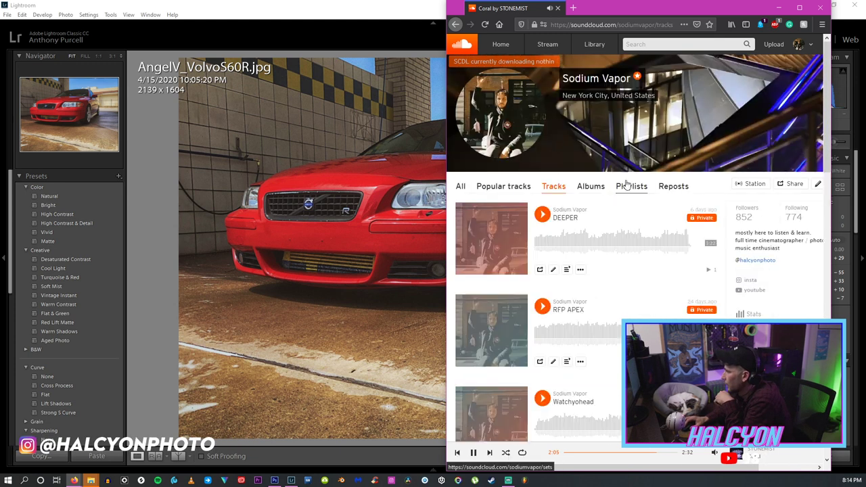
{"action": "left_click", "coordinate": [800, 44]}
{"action": "left_click", "coordinate": [802, 77]}
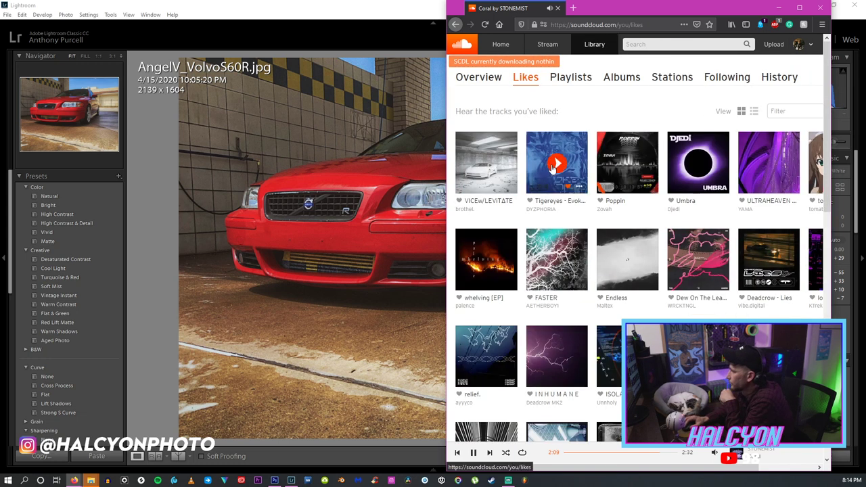
{"action": "left_click", "coordinate": [486, 163]}
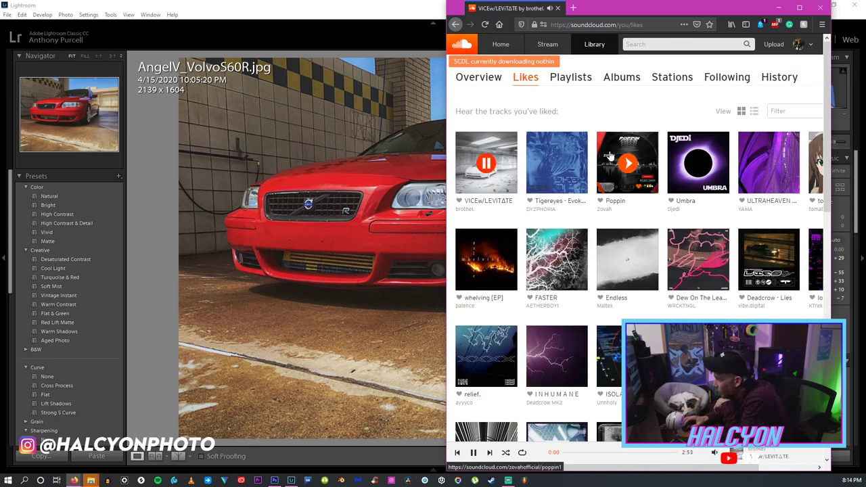
{"action": "left_click", "coordinate": [778, 8]}
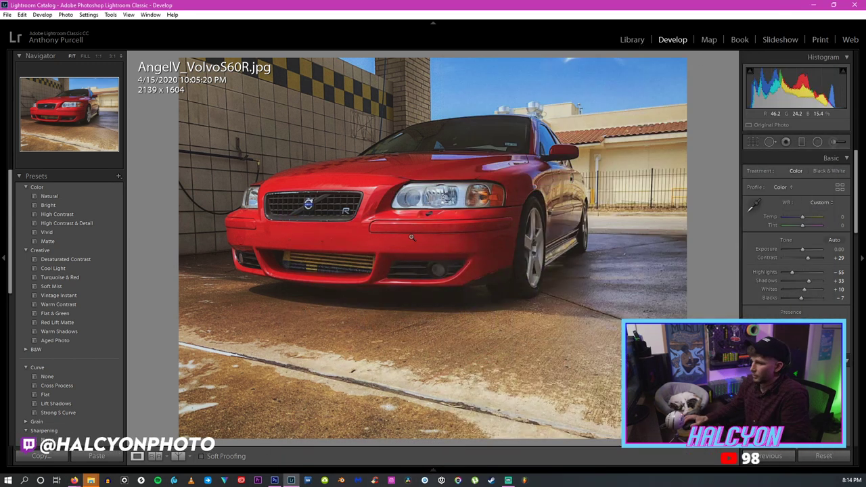
{"action": "left_click", "coordinate": [274, 480]}
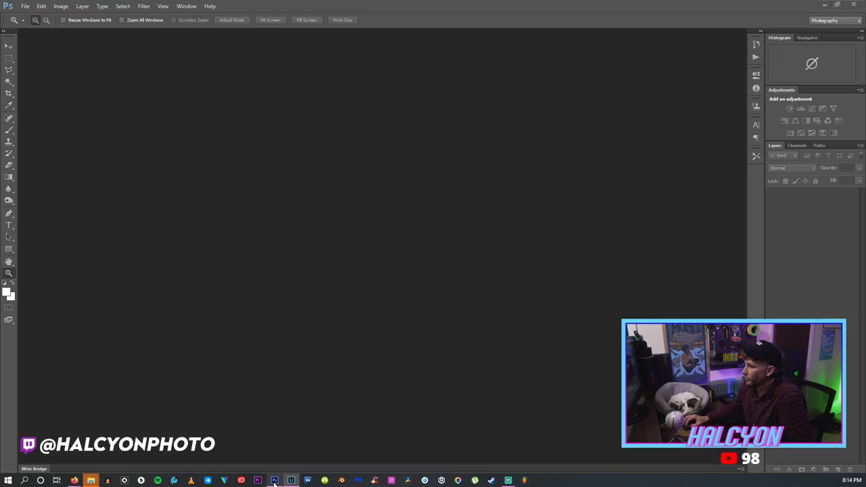
{"action": "left_click", "coordinate": [24, 7]}
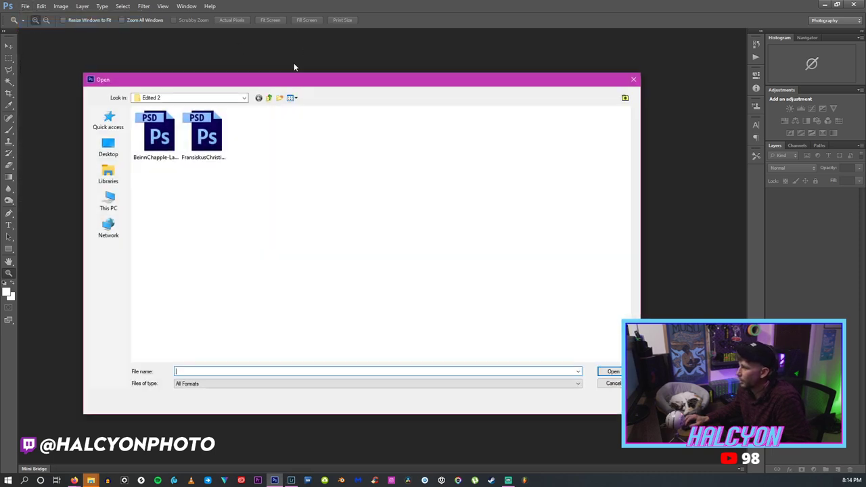
{"action": "left_click", "coordinate": [271, 97]}
{"action": "double_click", "coordinate": [263, 135]}
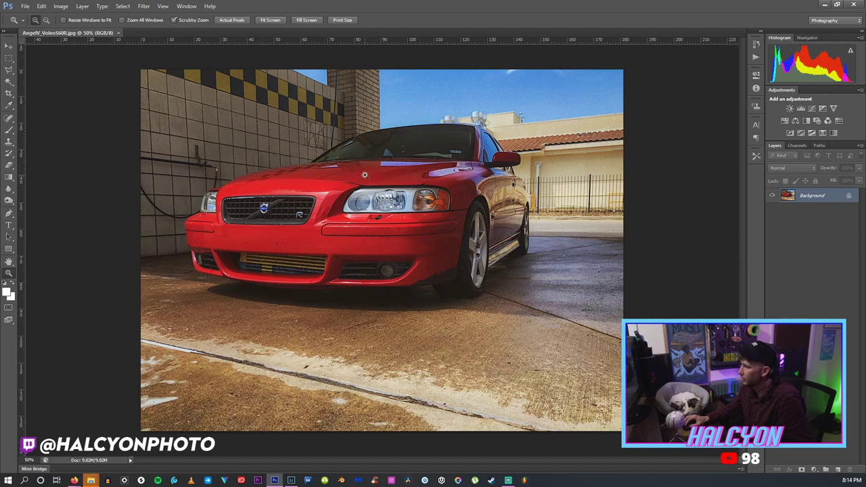
{"action": "left_click", "coordinate": [238, 261]}
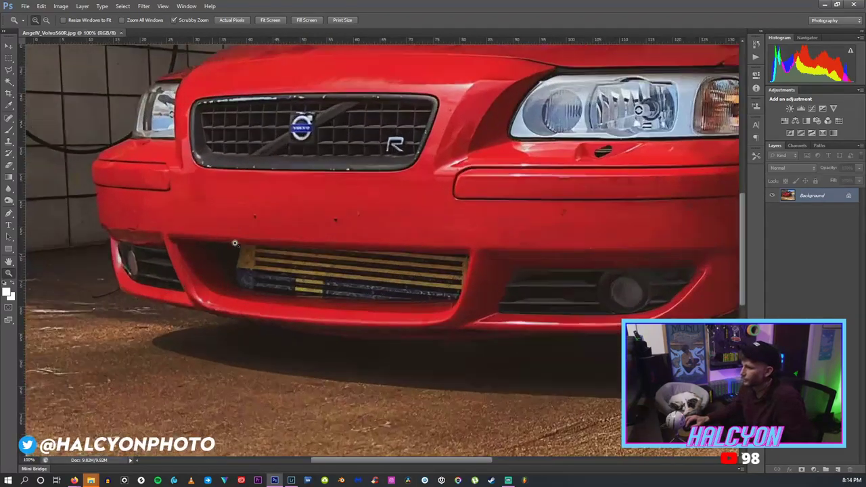
{"action": "left_click", "coordinate": [234, 243]}
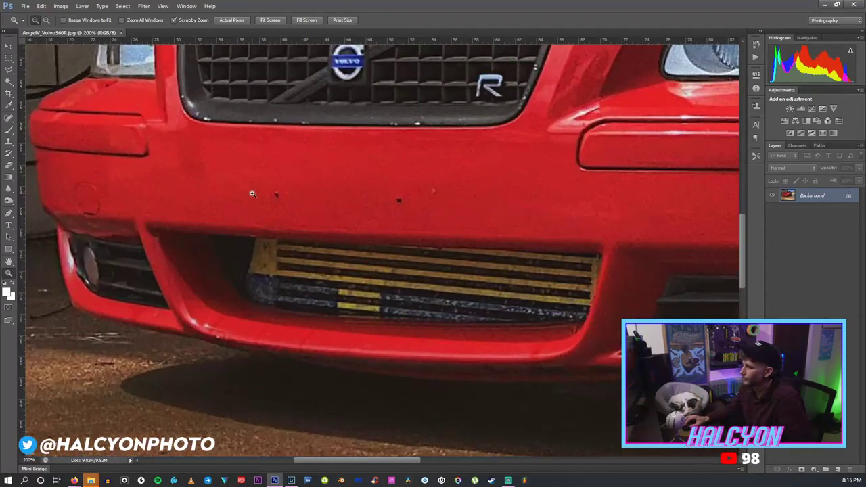
Draw a Polygonal Lasso selection around the grille and surrounding bumper surface.
{"action": "left_click", "coordinate": [8, 70]}
{"action": "left_click", "coordinate": [211, 237]}
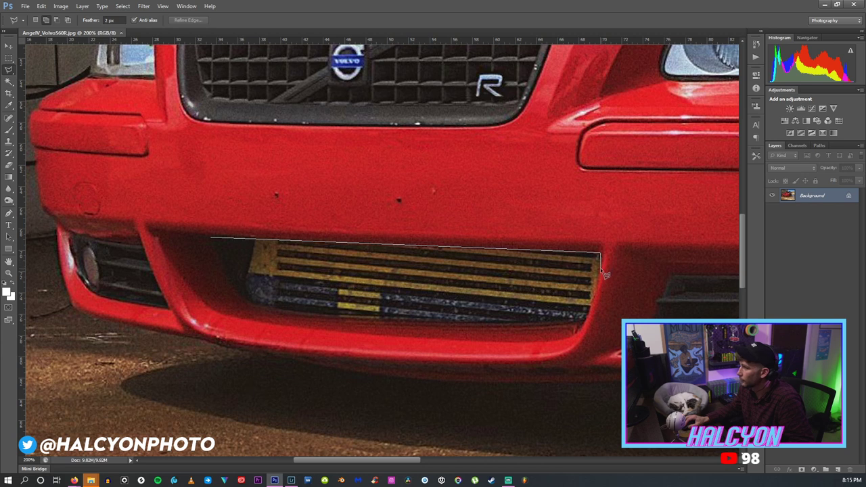
{"action": "left_click", "coordinate": [584, 319]}
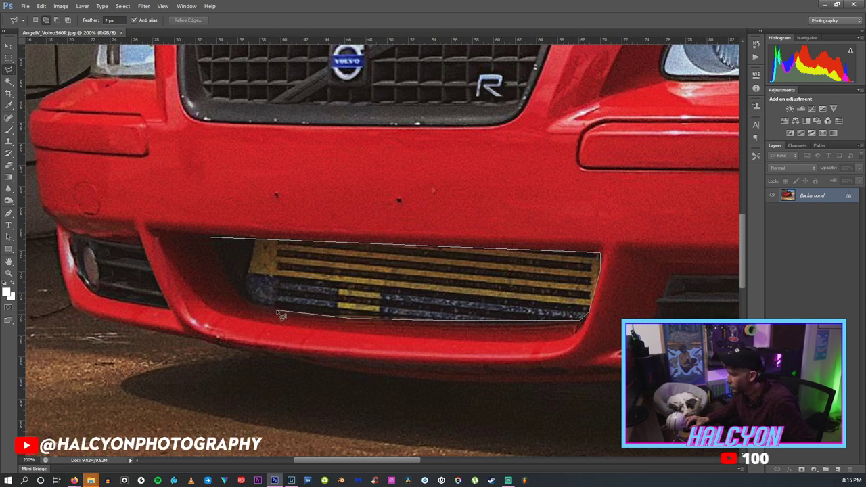
{"action": "left_click", "coordinate": [210, 239]}
{"action": "left_click", "coordinate": [170, 341]}
{"action": "left_click", "coordinate": [434, 369]}
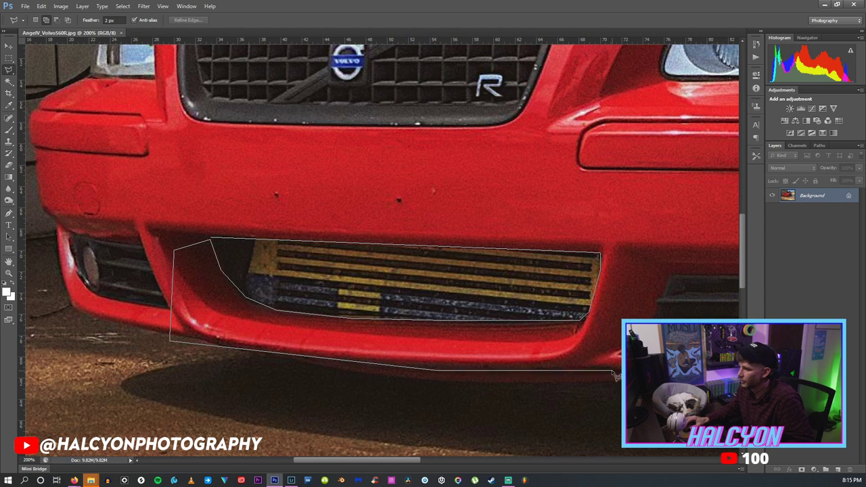
{"action": "left_click", "coordinate": [669, 298]}
{"action": "left_click", "coordinate": [501, 173]}
{"action": "double_click", "coordinate": [203, 192]}
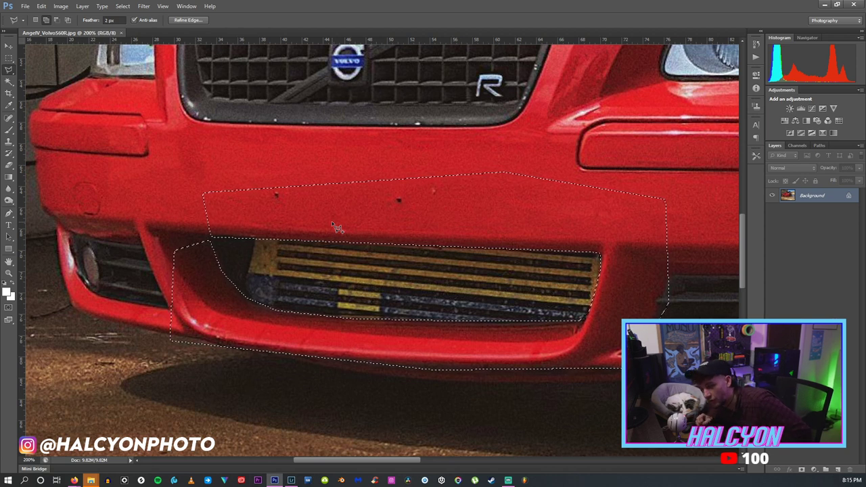
Copy the selected bumper area onto a new layer and make Background active again.
{"action": "right_click", "coordinate": [341, 203]}
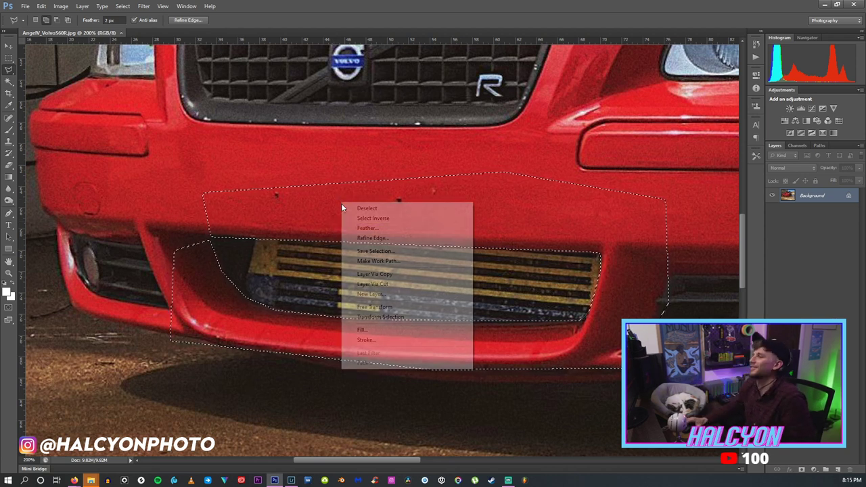
{"action": "left_click", "coordinate": [394, 274]}
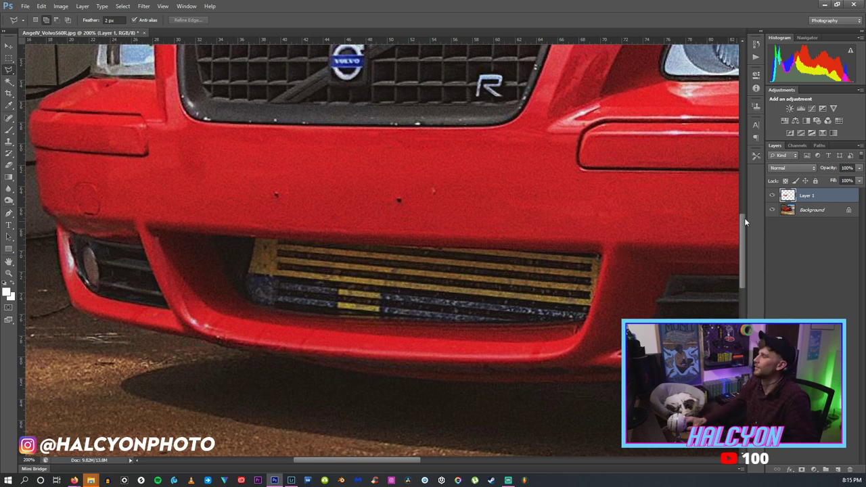
{"action": "left_click", "coordinate": [803, 210]}
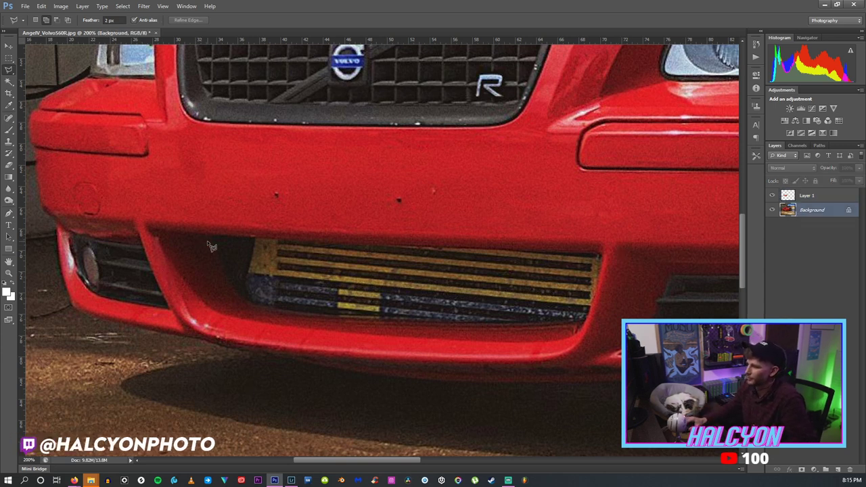
Select the lower grille on the Background and copy it onto Layer 2.
{"action": "left_click", "coordinate": [226, 234]}
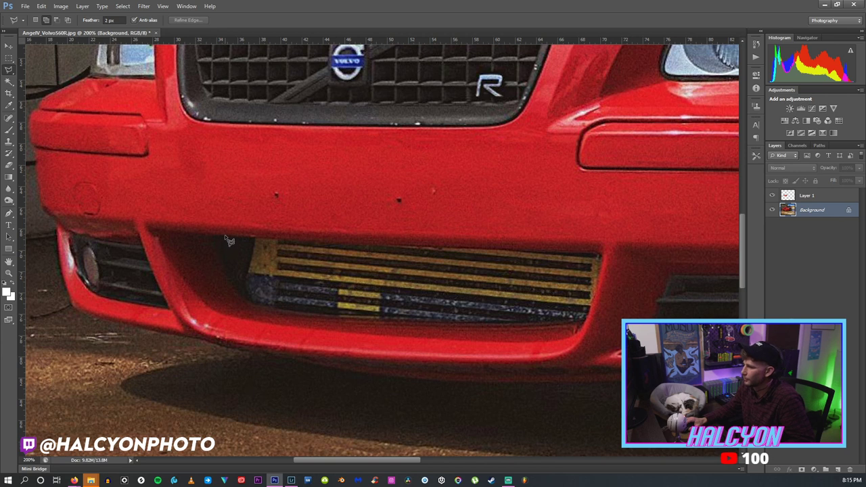
{"action": "left_click", "coordinate": [477, 247]}
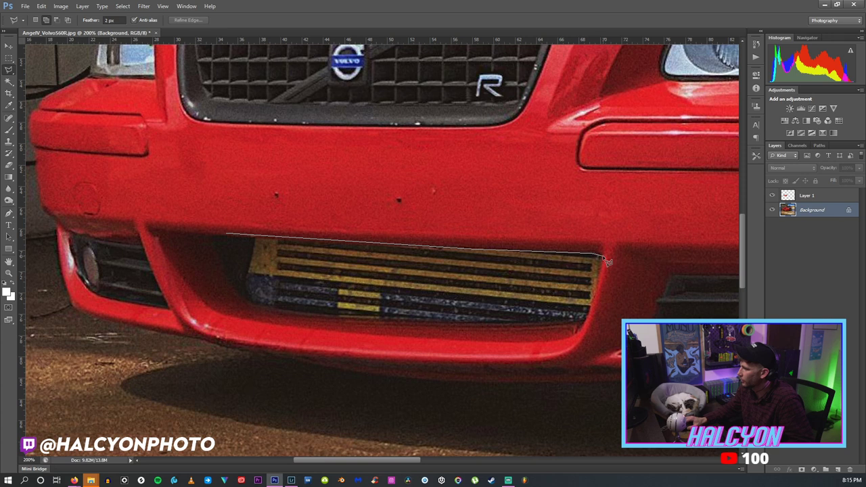
{"action": "left_click", "coordinate": [602, 256]}
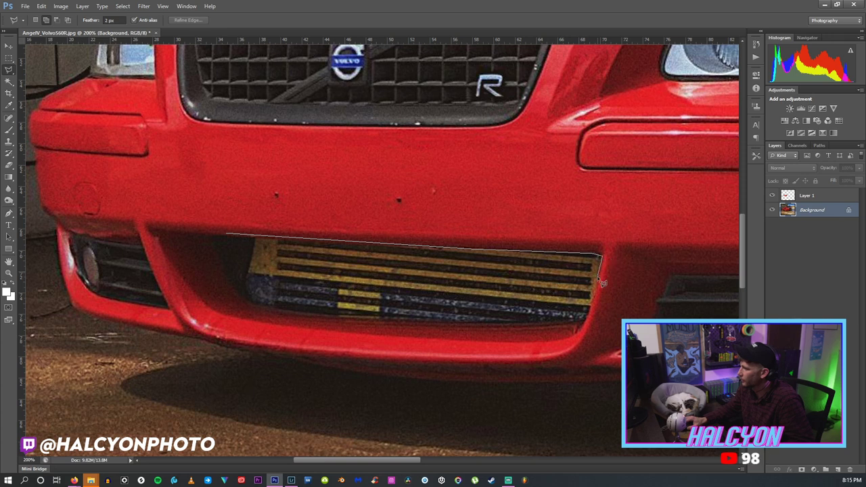
{"action": "left_click", "coordinate": [580, 321]}
{"action": "left_click", "coordinate": [332, 318]}
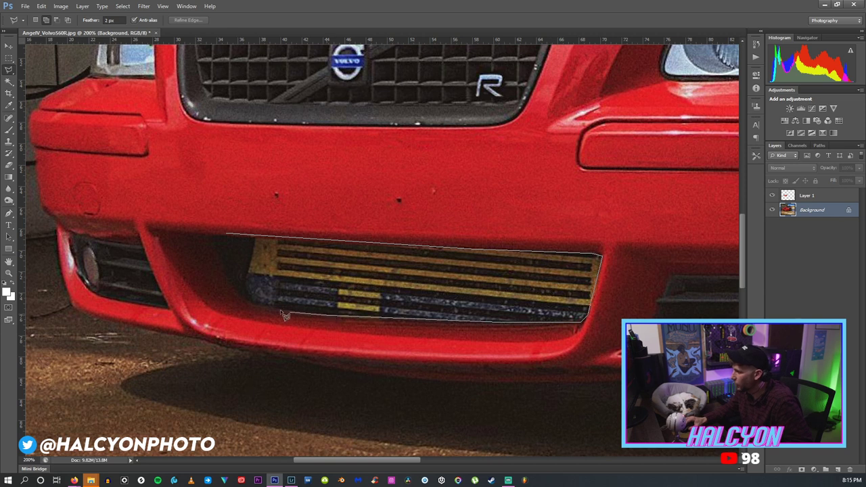
{"action": "left_click", "coordinate": [215, 242]}
{"action": "right_click", "coordinate": [270, 270]}
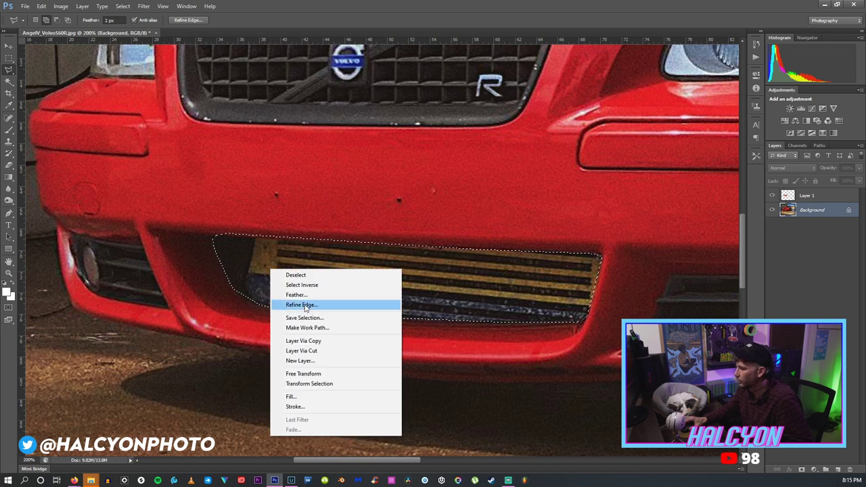
{"action": "left_click", "coordinate": [310, 342]}
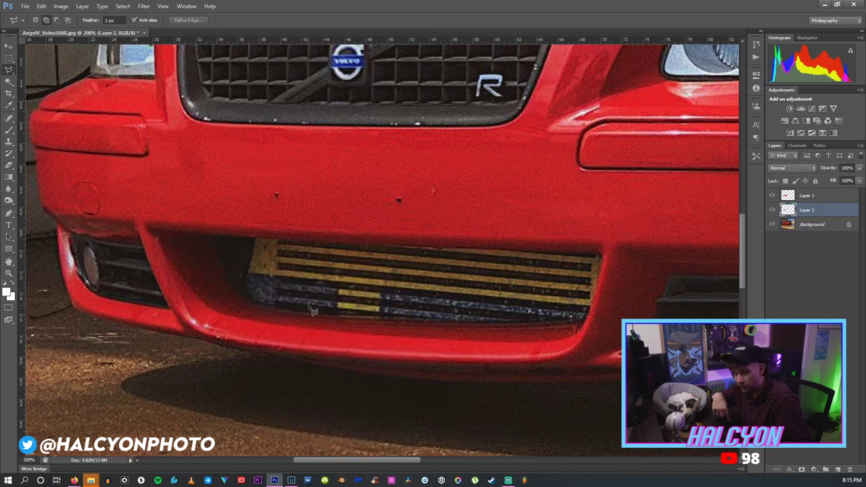
Rotate Layer 2's grille copy by about −2.2°, apply it, and hide Layer 2.
{"action": "key", "text": "ctrl+t"}
{"action": "left_click_drag", "start_coordinate": [384, 223], "coordinate": [388, 176]}
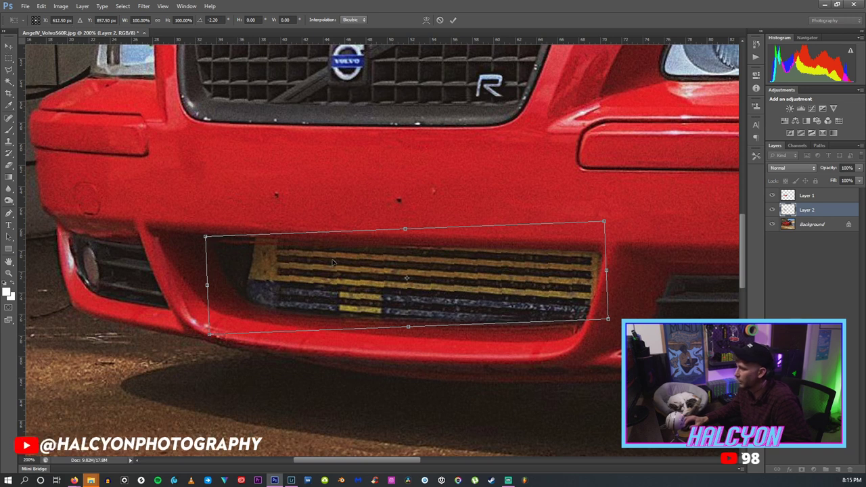
{"action": "left_click", "coordinate": [11, 58]}
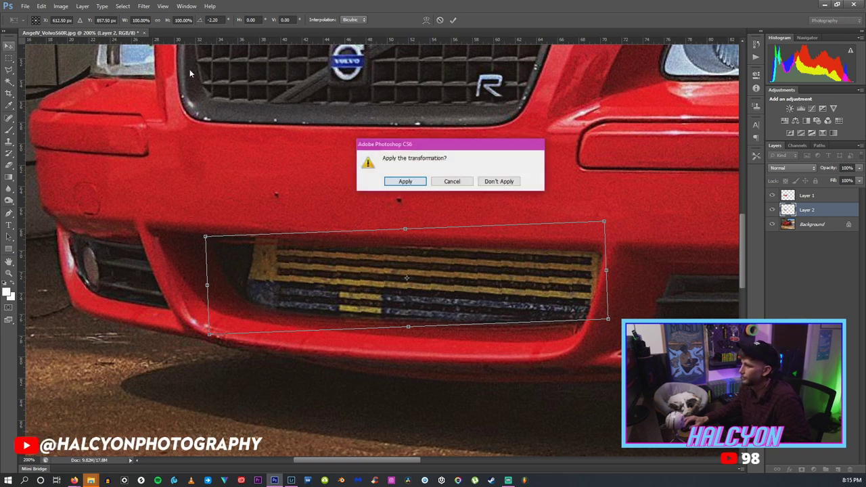
{"action": "key", "text": "Return"}
{"action": "left_click", "coordinate": [773, 210]}
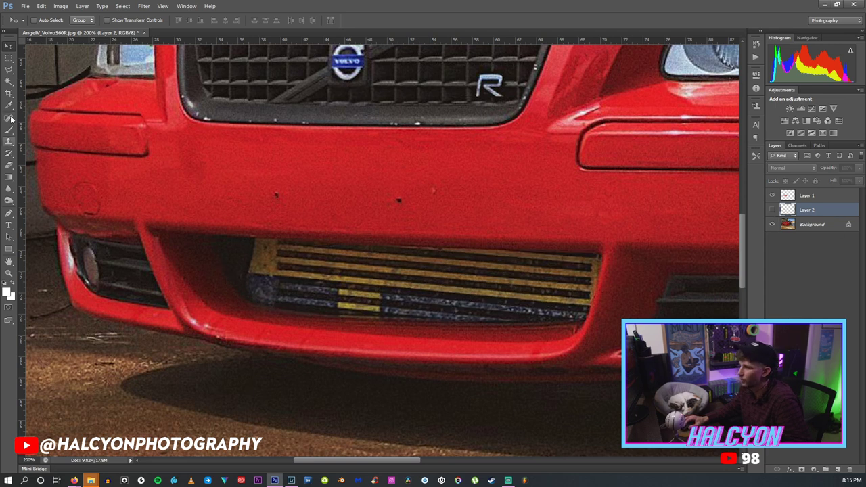
{"action": "left_click", "coordinate": [8, 71]}
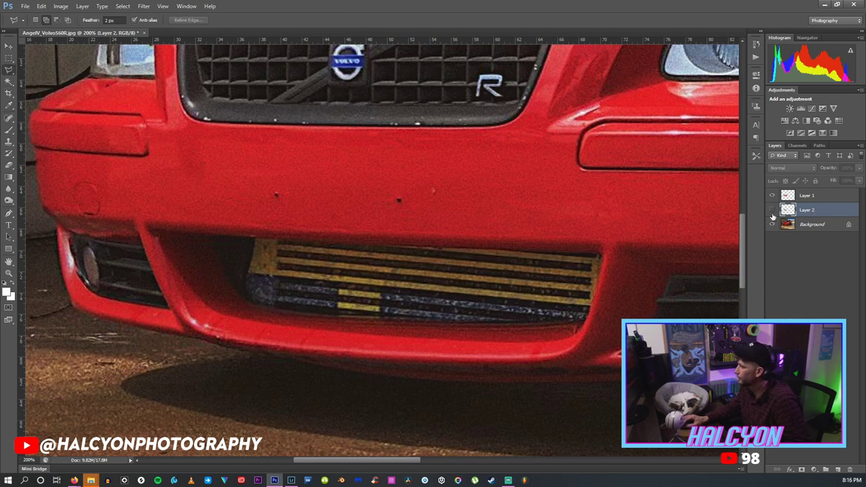
Select the grille opening with a Polygonal Lasso outline.
{"action": "left_click", "coordinate": [234, 239]}
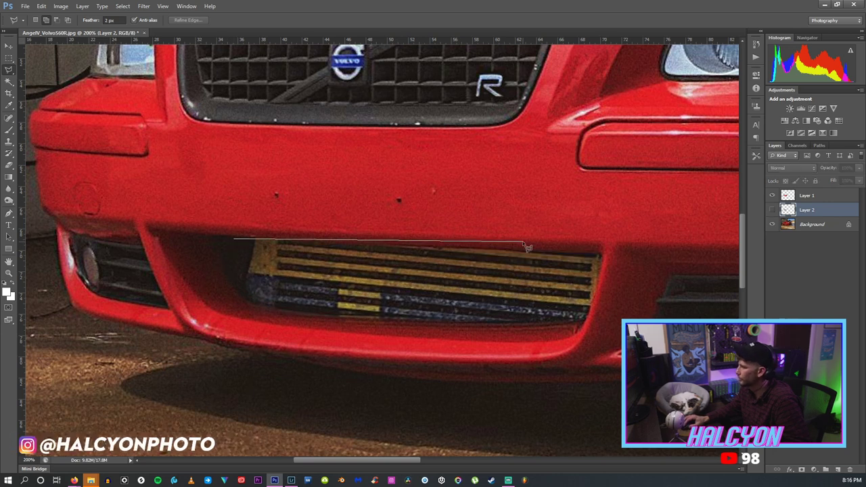
{"action": "left_click", "coordinate": [599, 261]}
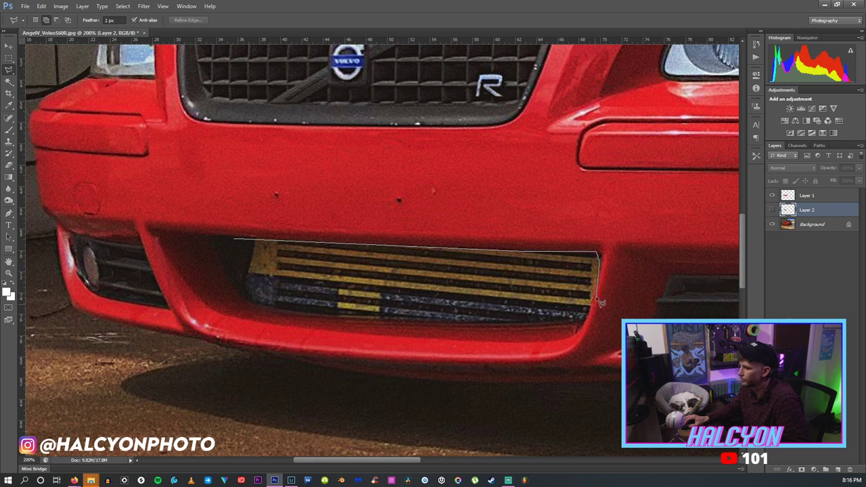
{"action": "left_click", "coordinate": [587, 320]}
{"action": "left_click", "coordinate": [540, 320]}
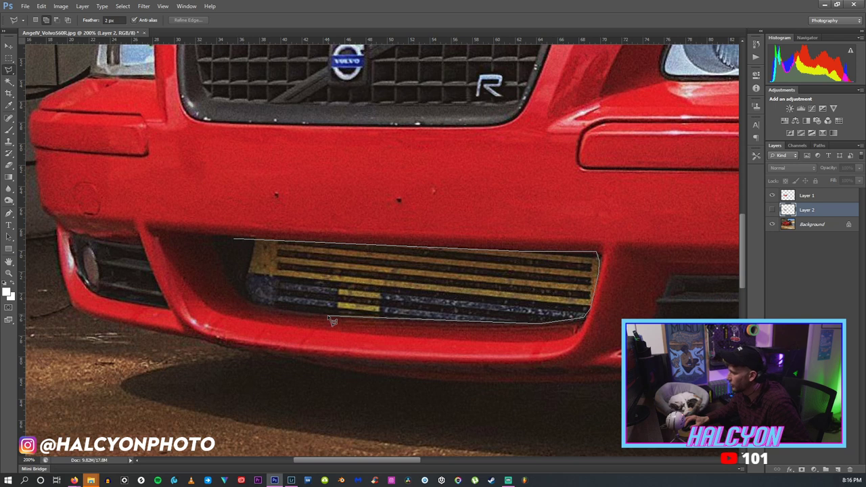
{"action": "left_click", "coordinate": [259, 306]}
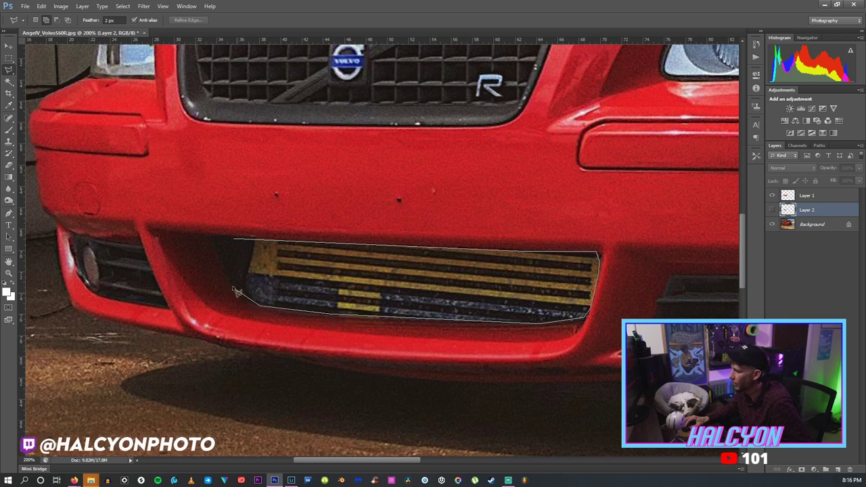
{"action": "left_click", "coordinate": [215, 242]}
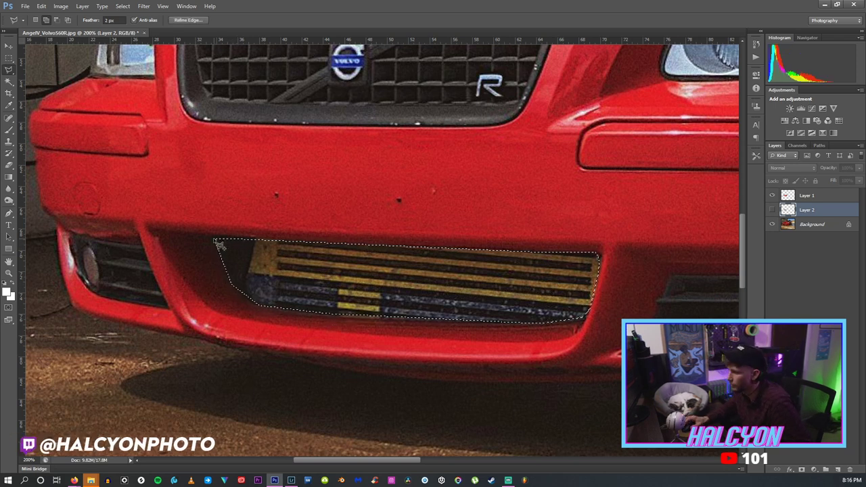
Set up a size-41 brush on the Background layer, undoing a stray white stroke.
{"action": "key", "text": "b"}
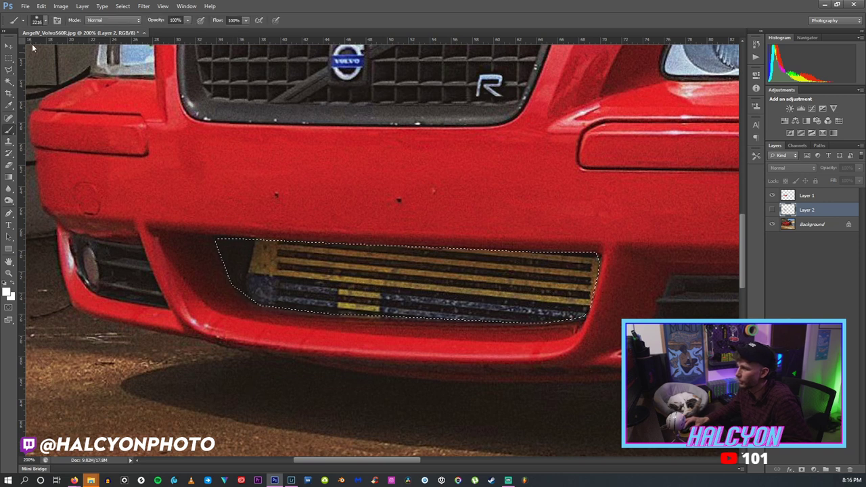
{"action": "left_click", "coordinate": [41, 20]}
{"action": "left_click", "coordinate": [37, 52]}
{"action": "left_click", "coordinate": [257, 78]}
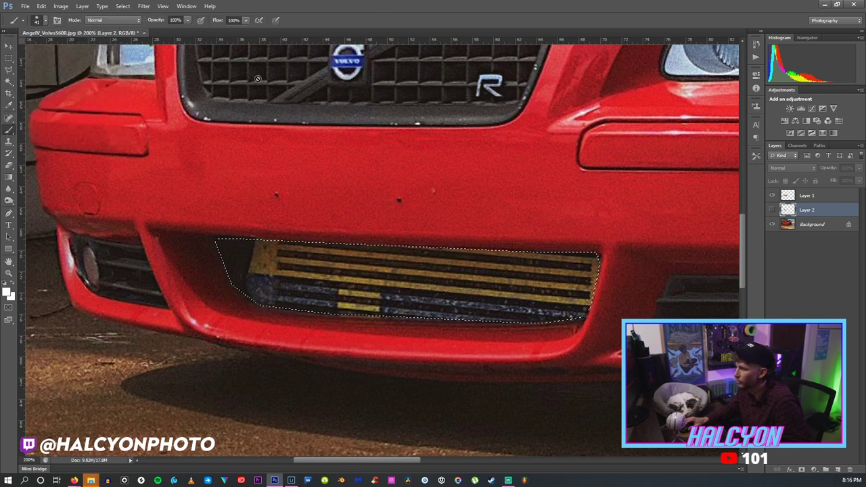
{"action": "key", "text": "alt+bracketleft"}
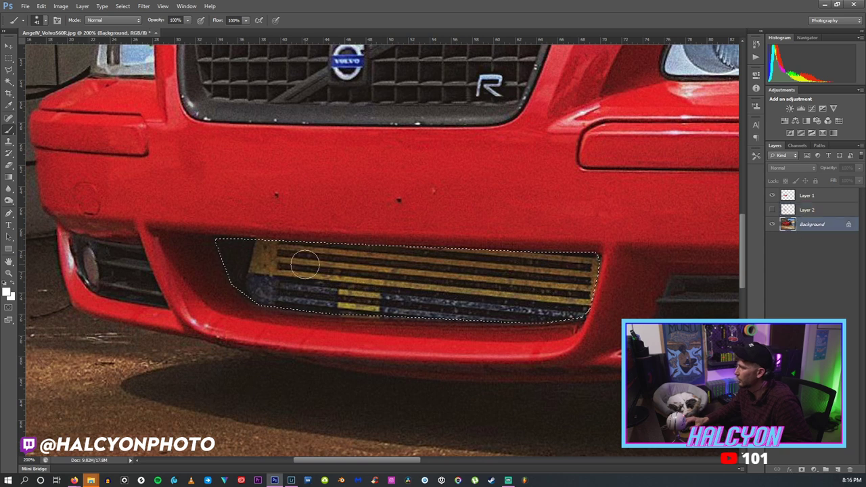
{"action": "left_click_drag", "start_coordinate": [261, 256], "coordinate": [522, 261]}
{"action": "key", "text": "ctrl+z"}
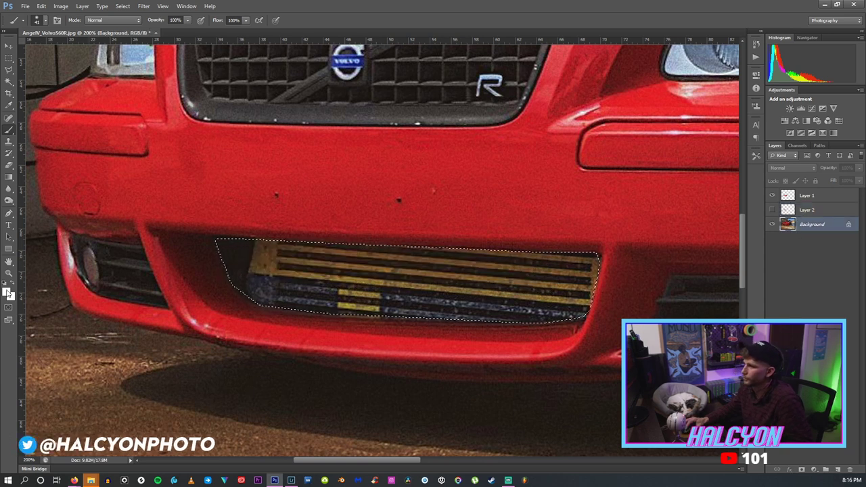
Paint the selected grille opening solid black.
{"action": "key", "text": "i"}
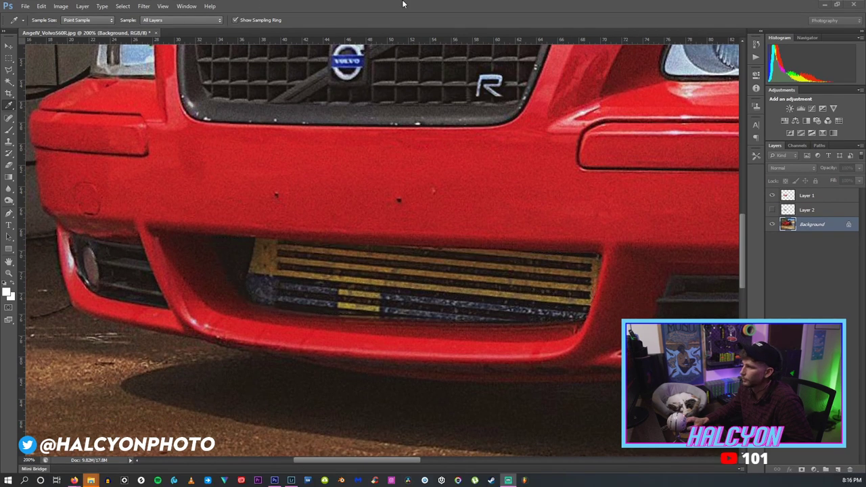
{"action": "left_click", "coordinate": [403, 4]}
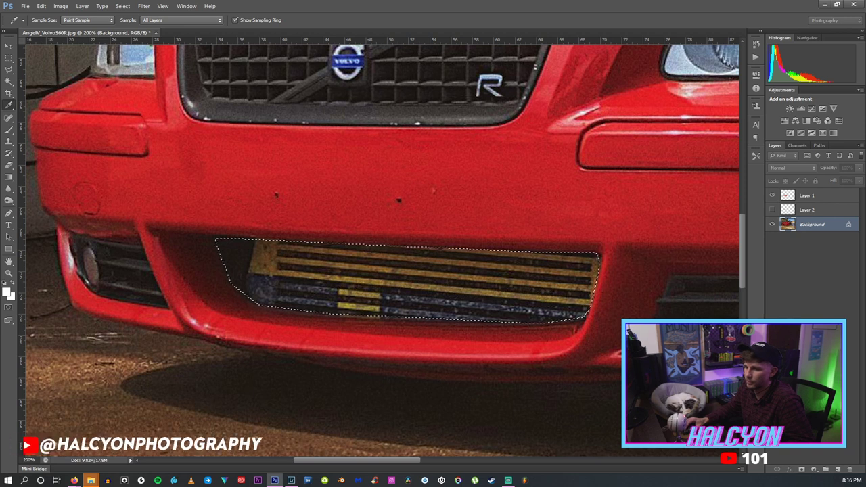
{"action": "key", "text": "b"}
{"action": "key", "text": "x"}
{"action": "mouse_move", "coordinate": [269, 268]}
{"action": "left_mouse_down"}
{"action": "mouse_move", "coordinate": [236, 274]}
{"action": "mouse_move", "coordinate": [289, 251]}
{"action": "mouse_move", "coordinate": [419, 259]}
{"action": "mouse_move", "coordinate": [237, 253]}
{"action": "left_mouse_up"}
{"action": "key", "text": "ctrl+z"}
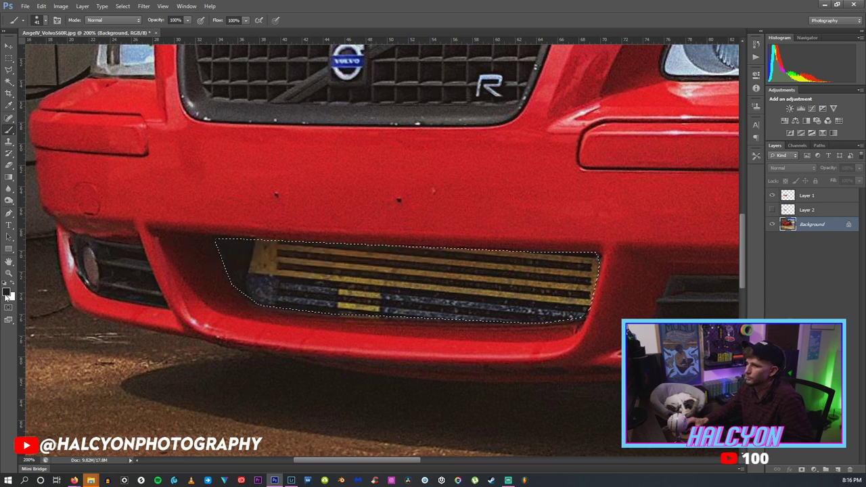
{"action": "key", "text": "i"}
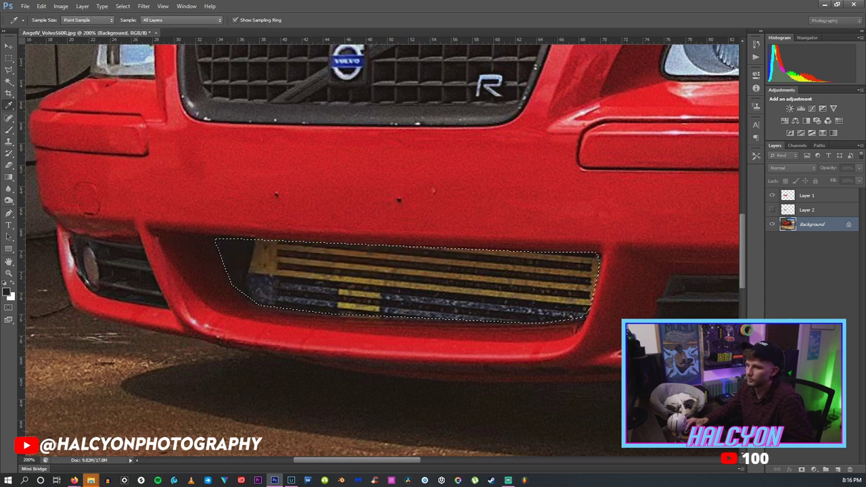
{"action": "key", "text": "b"}
{"action": "mouse_move", "coordinate": [230, 262]}
{"action": "left_mouse_down"}
{"action": "mouse_move", "coordinate": [434, 271]}
{"action": "mouse_move", "coordinate": [278, 298]}
{"action": "mouse_move", "coordinate": [539, 228]}
{"action": "mouse_move", "coordinate": [406, 241]}
{"action": "mouse_move", "coordinate": [500, 282]}
{"action": "mouse_move", "coordinate": [538, 315]}
{"action": "mouse_move", "coordinate": [415, 309]}
{"action": "mouse_move", "coordinate": [422, 312]}
{"action": "left_mouse_up"}
Deselect, fit the photo on screen, and toggle Layer 2 to compare with the original grille.
{"action": "left_click", "coordinate": [9, 70]}
{"action": "right_click", "coordinate": [329, 233]}
{"action": "left_click", "coordinate": [399, 237]}
{"action": "key", "text": "z"}
{"action": "right_click", "coordinate": [414, 235]}
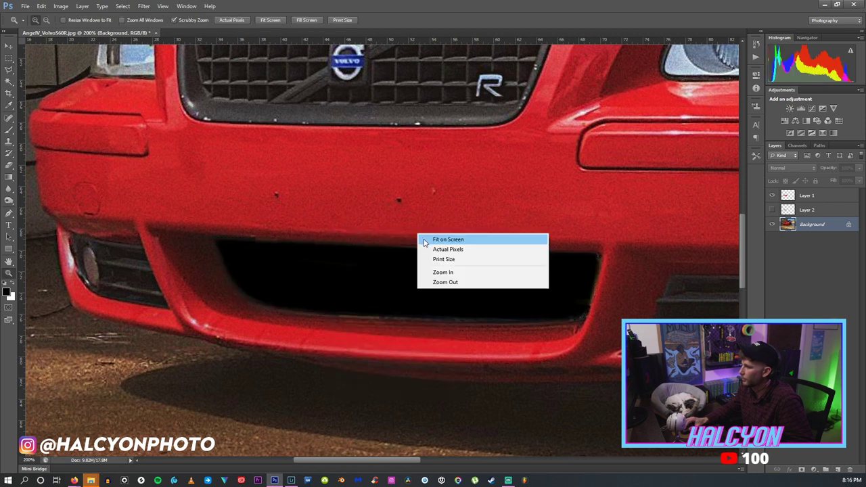
{"action": "left_click", "coordinate": [545, 236]}
{"action": "left_click", "coordinate": [773, 212]}
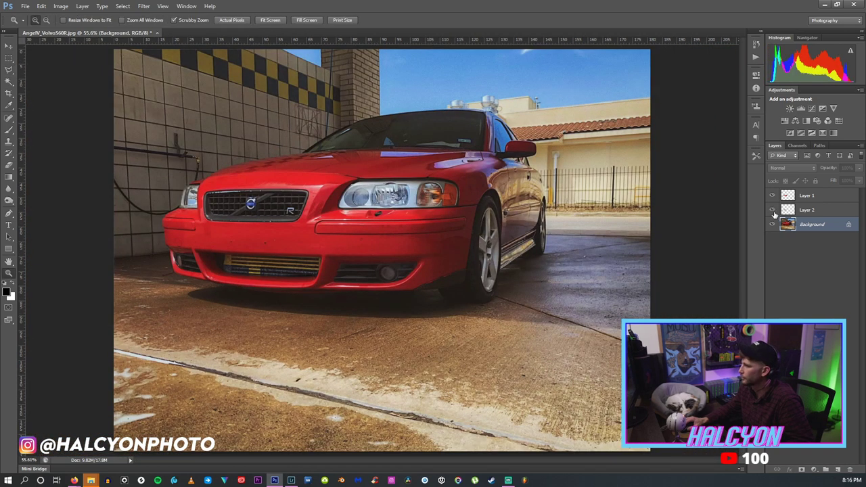
Clear the stray lasso selection and zoom in close on the grille area.
{"action": "key", "text": "l"}
{"action": "left_click_drag", "start_coordinate": [252, 276], "coordinate": [253, 277]}
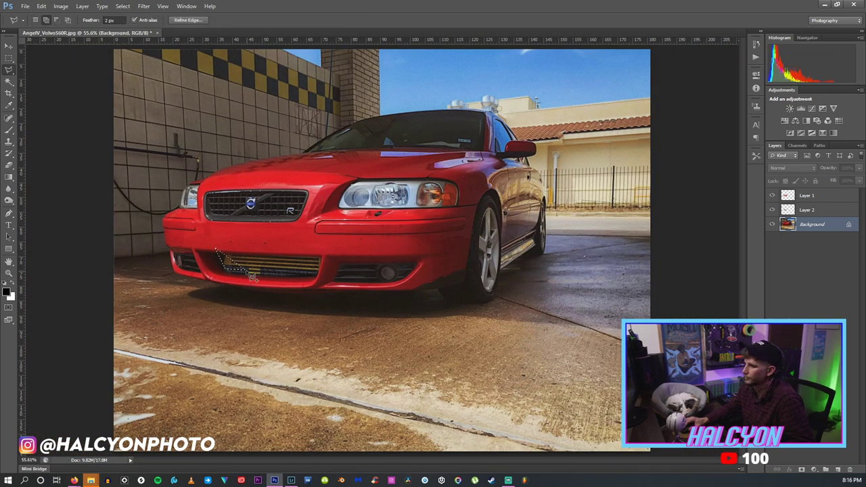
{"action": "right_click", "coordinate": [259, 260]}
{"action": "left_click", "coordinate": [271, 262]}
{"action": "key", "text": "z"}
{"action": "left_click", "coordinate": [250, 257]}
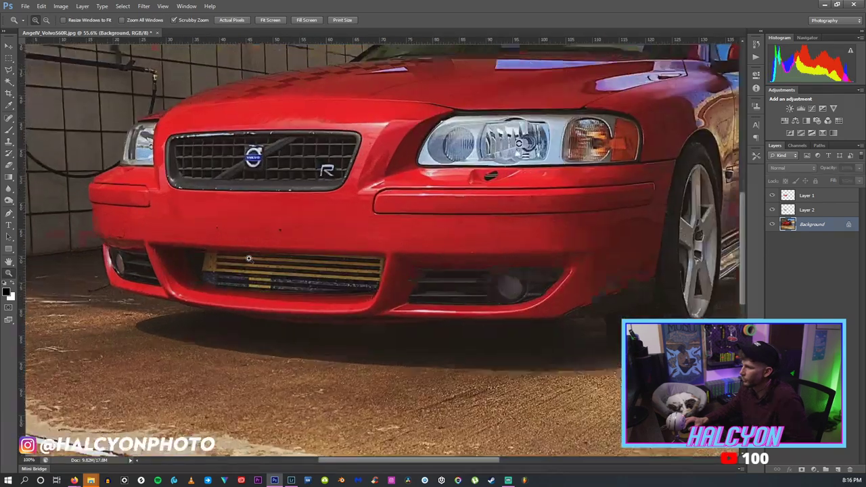
{"action": "right_click", "coordinate": [249, 257]}
{"action": "left_click", "coordinate": [290, 308]}
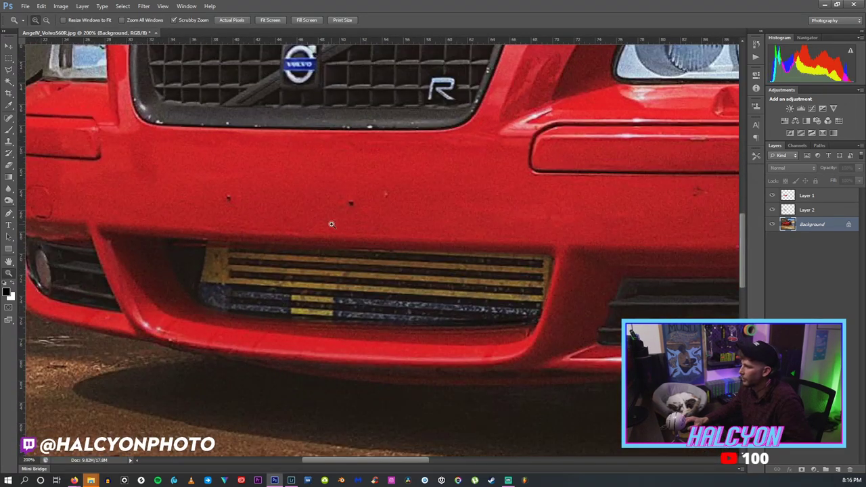
Rotate Layer 2's grille patch −1.23° and stretch it to about 110% wide, 121% tall.
{"action": "left_click", "coordinate": [8, 47]}
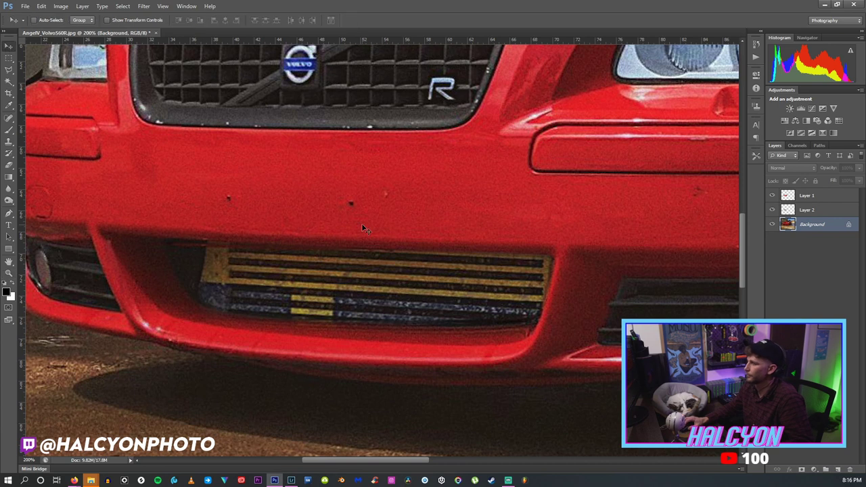
{"action": "left_click", "coordinate": [795, 210]}
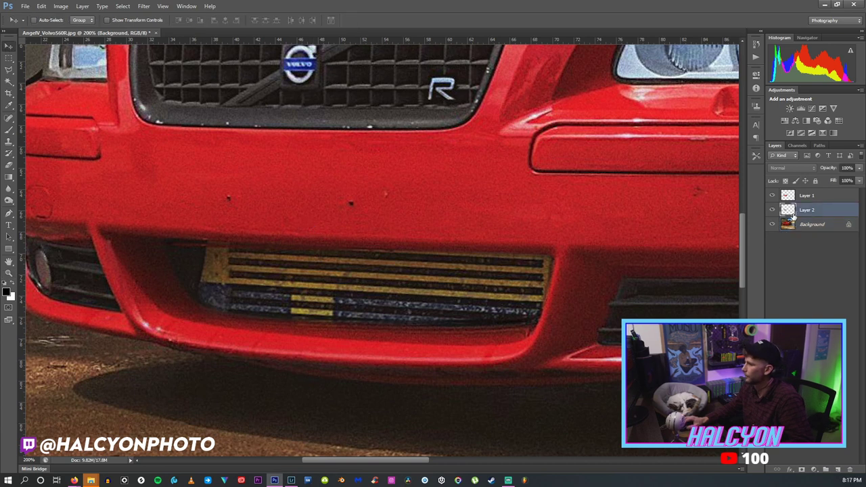
{"action": "left_click", "coordinate": [772, 210]}
{"action": "left_click", "coordinate": [772, 210]}
{"action": "key", "text": "ctrl+t"}
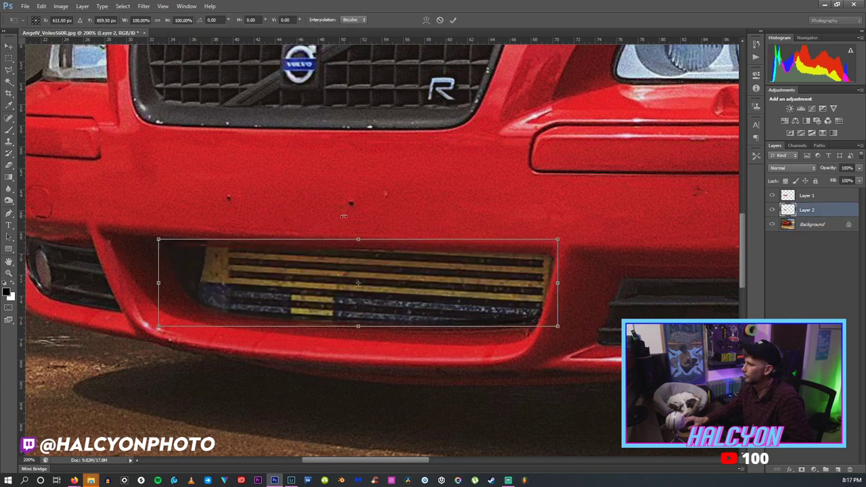
{"action": "left_click_drag", "start_coordinate": [341, 212], "coordinate": [340, 211]}
{"action": "left_click", "coordinate": [12, 55]}
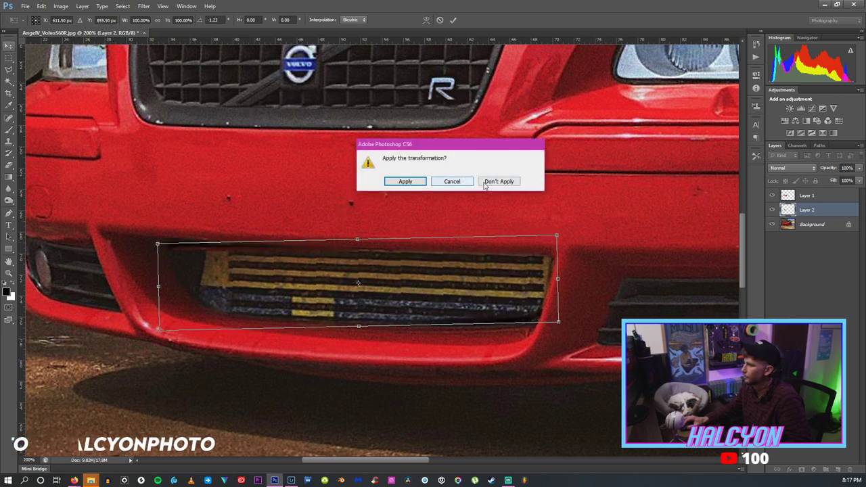
{"action": "left_click", "coordinate": [452, 184]}
{"action": "left_click_drag", "start_coordinate": [163, 213], "coordinate": [122, 207]}
{"action": "left_click_drag", "start_coordinate": [555, 320], "coordinate": [561, 329]}
{"action": "key", "text": "Return"}
Fit the photo on screen and toggle Layers 1 and 2 to compare the patched grille.
{"action": "key", "text": "z"}
{"action": "right_click", "coordinate": [333, 222]}
{"action": "left_click", "coordinate": [460, 230]}
{"action": "left_click", "coordinate": [773, 210]}
{"action": "left_click", "coordinate": [773, 209]}
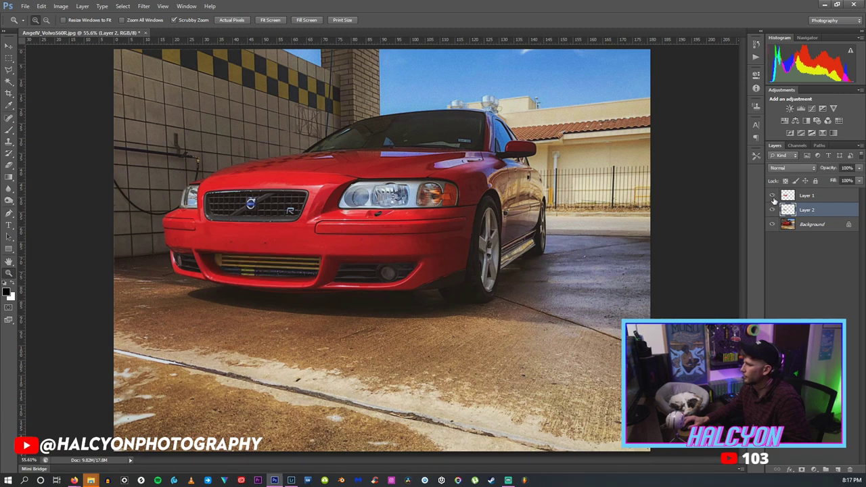
{"action": "left_click", "coordinate": [773, 197]}
{"action": "left_click", "coordinate": [773, 196]}
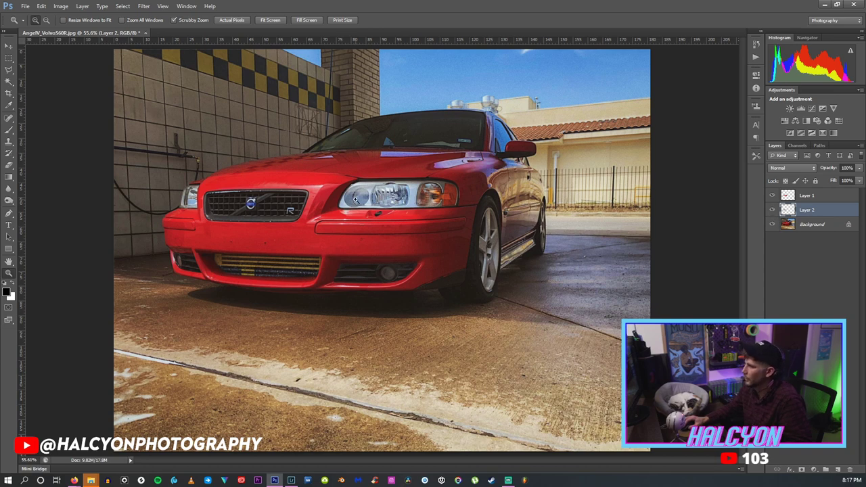
{"action": "left_click_drag", "start_coordinate": [336, 158], "coordinate": [224, 222]}
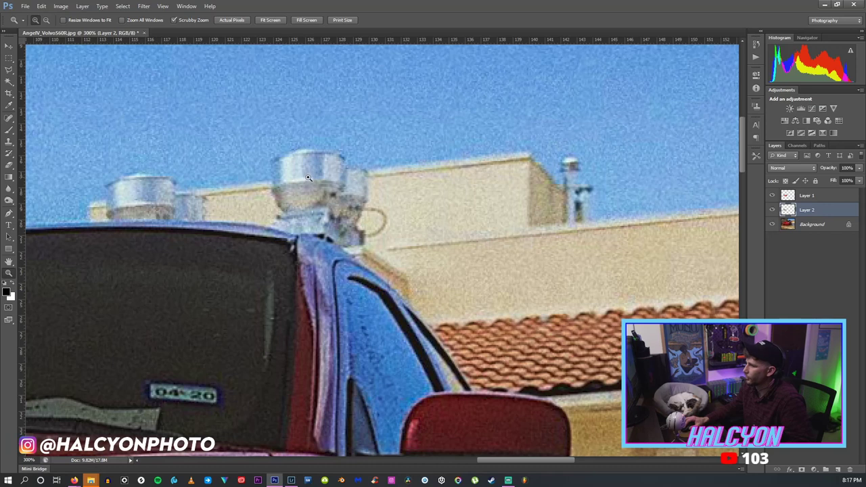
Lasso the car roof and window and copy them from the Background onto a new layer.
{"action": "left_click", "coordinate": [10, 69]}
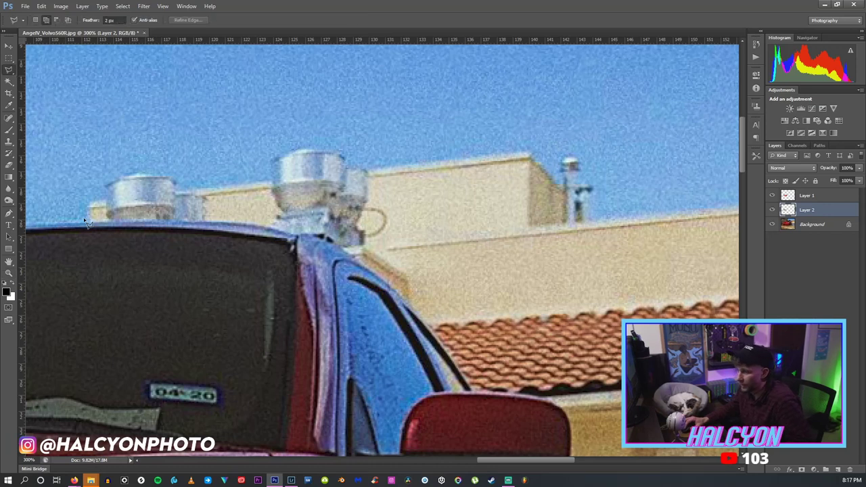
{"action": "left_click_drag", "start_coordinate": [87, 226], "coordinate": [249, 223]}
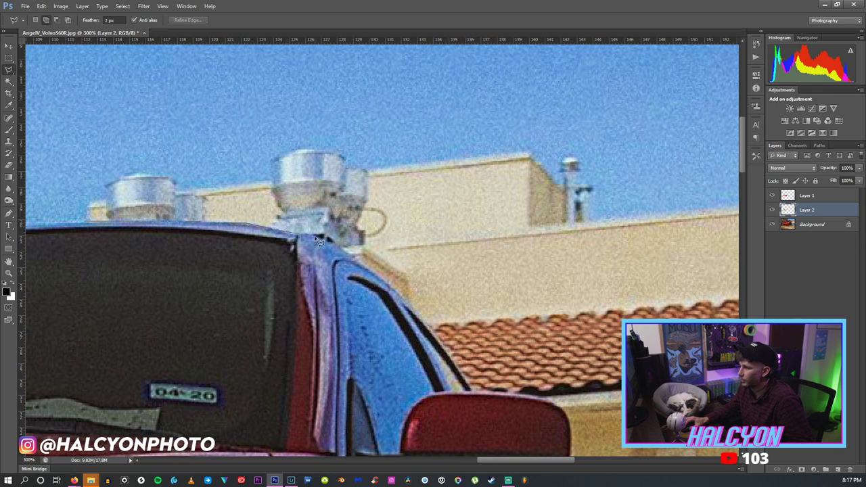
{"action": "mouse_move", "coordinate": [338, 244]}
{"action": "left_mouse_down"}
{"action": "mouse_move", "coordinate": [421, 282]}
{"action": "mouse_move", "coordinate": [375, 274]}
{"action": "mouse_move", "coordinate": [418, 308]}
{"action": "left_mouse_up"}
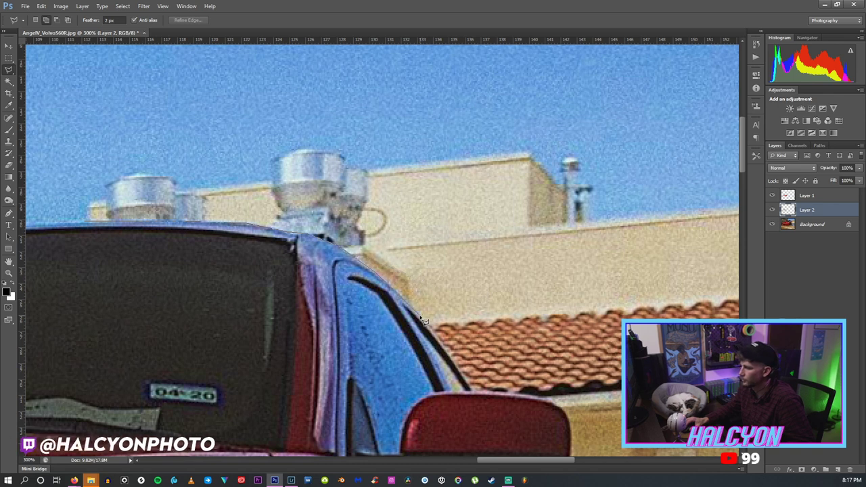
{"action": "mouse_move", "coordinate": [393, 348]}
{"action": "left_mouse_down"}
{"action": "mouse_move", "coordinate": [236, 357]}
{"action": "mouse_move", "coordinate": [75, 245]}
{"action": "left_mouse_up"}
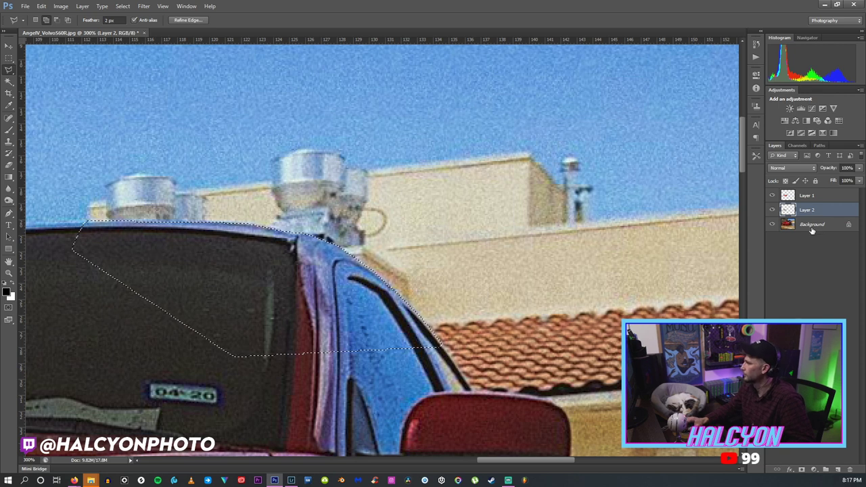
{"action": "key", "text": "alt+bracketleft"}
{"action": "right_click", "coordinate": [258, 260]}
{"action": "left_click", "coordinate": [291, 329]}
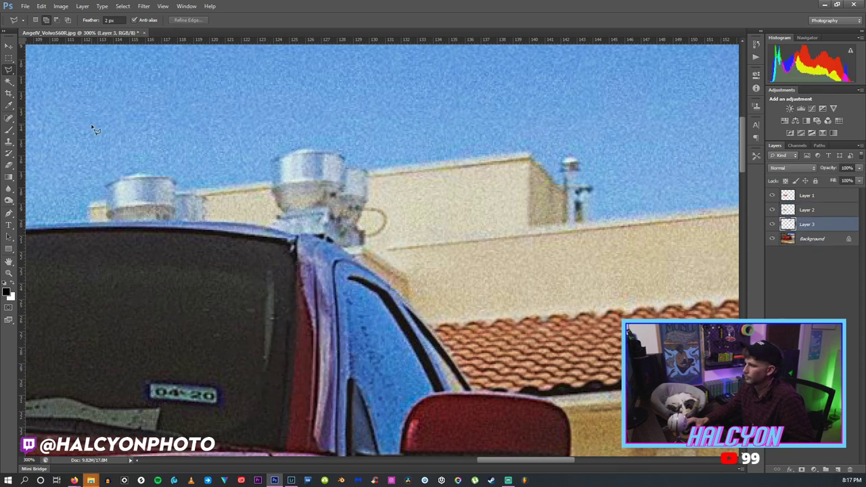
Outline a patch of sky and building wall and copy it from the Background to a new layer.
{"action": "left_click", "coordinate": [379, 197]}
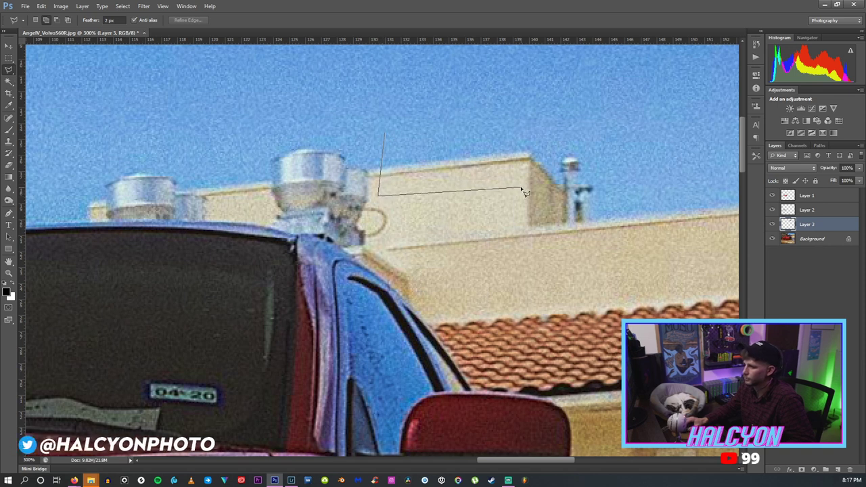
{"action": "double_click", "coordinate": [525, 135]}
{"action": "right_click", "coordinate": [504, 159]}
{"action": "key", "text": "Escape"}
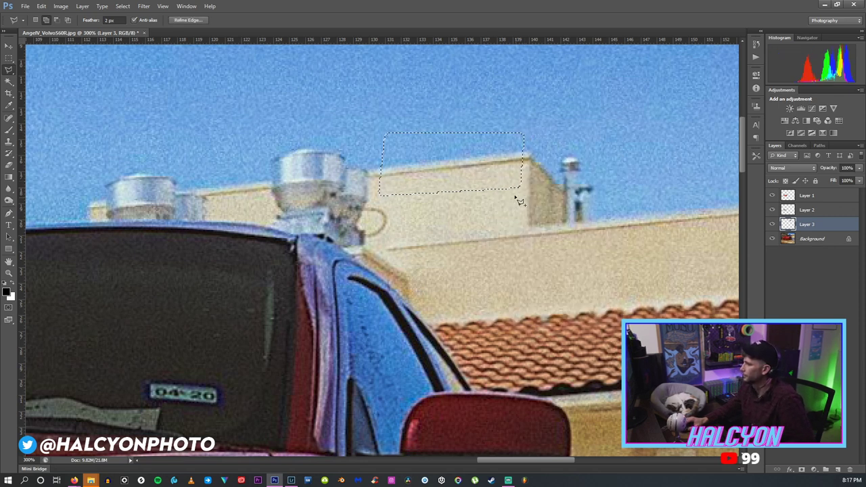
{"action": "right_click", "coordinate": [494, 173]}
{"action": "left_click", "coordinate": [512, 243]}
{"action": "key", "text": "Return"}
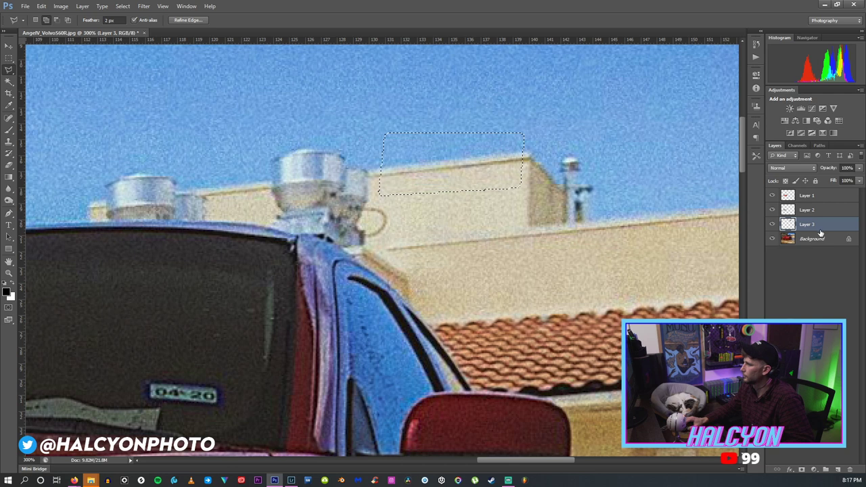
{"action": "left_click", "coordinate": [820, 232], "text": "ctrl"}
{"action": "left_click", "coordinate": [812, 238]}
{"action": "right_click", "coordinate": [464, 174]}
{"action": "left_click", "coordinate": [498, 245]}
Free-transform the wall patch left over the rooftop vent and apply it.
{"action": "key", "text": "ctrl+t"}
{"action": "left_click_drag", "start_coordinate": [452, 154], "coordinate": [332, 172]}
{"action": "left_click", "coordinate": [9, 48]}
{"action": "key", "text": "Return"}
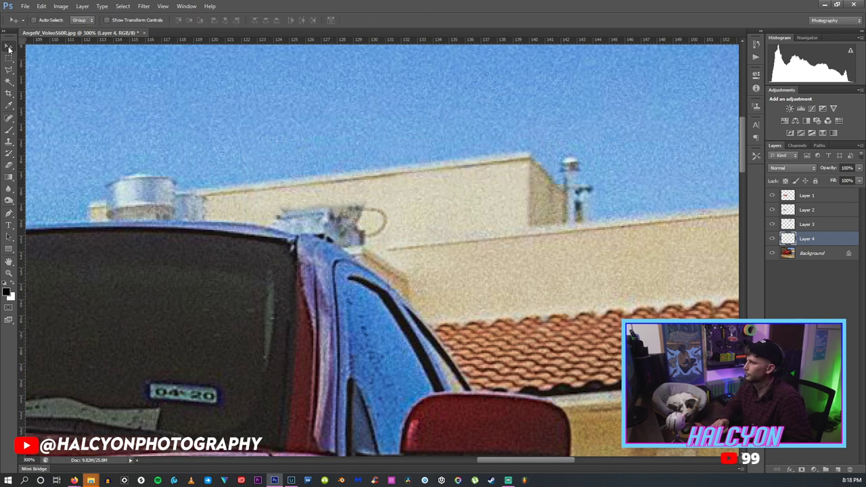
Tweak Layer 4's Yellows saturation in Hue/Saturation, then select the Clone Stamp tool.
{"action": "left_click", "coordinate": [61, 7]}
{"action": "mouse_move", "coordinate": [75, 29]}
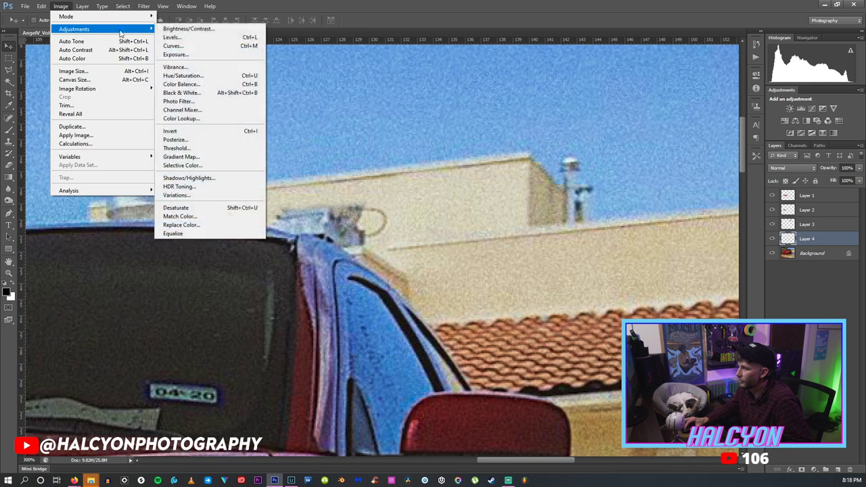
{"action": "left_click", "coordinate": [211, 77]}
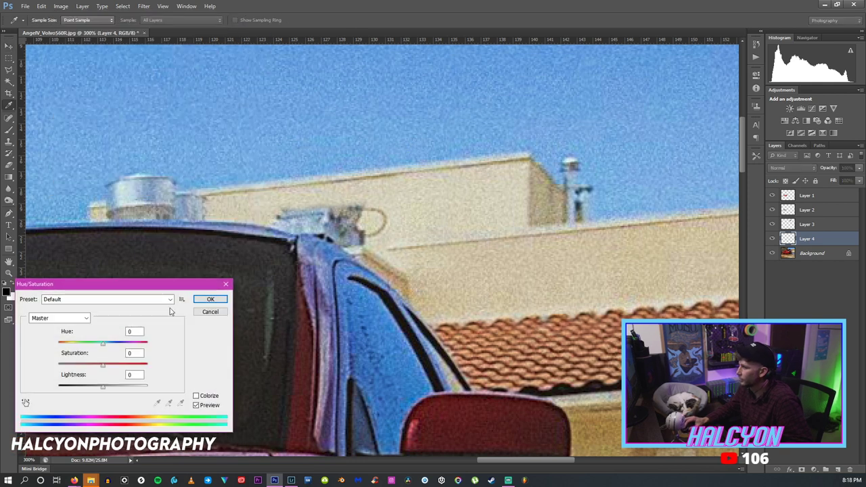
{"action": "left_click", "coordinate": [72, 318]}
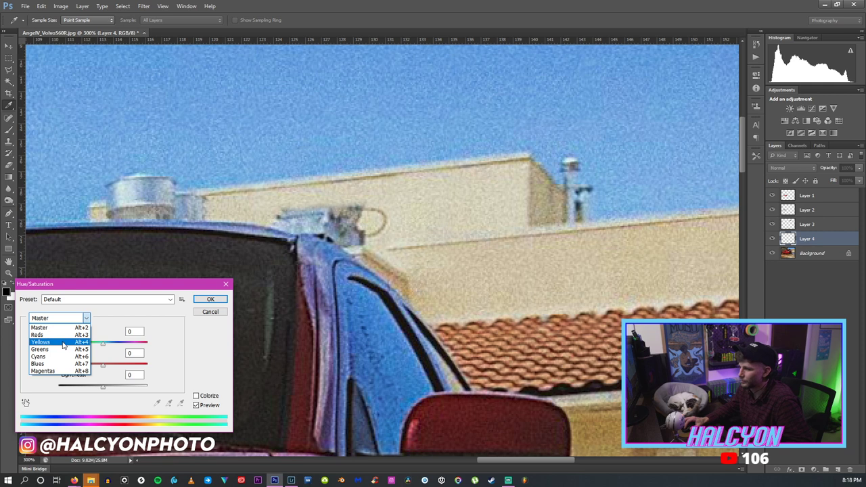
{"action": "left_click", "coordinate": [63, 342]}
{"action": "left_click", "coordinate": [104, 366]}
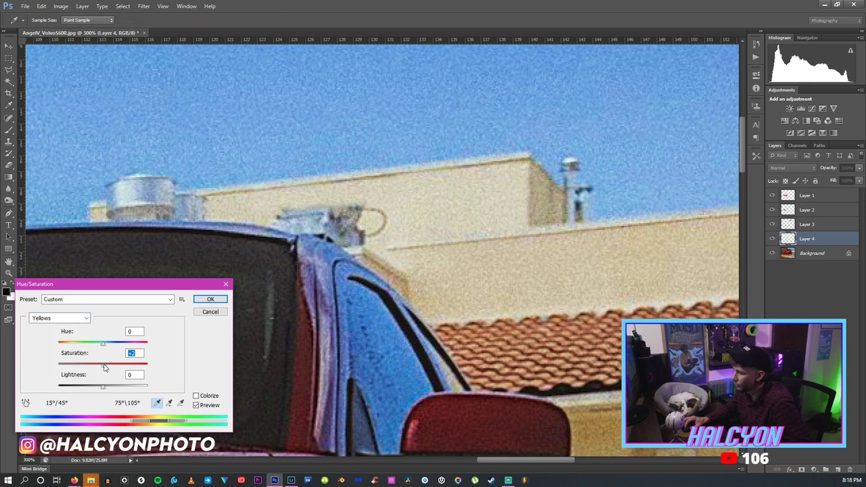
{"action": "left_click_drag", "start_coordinate": [112, 367], "coordinate": [92, 365]}
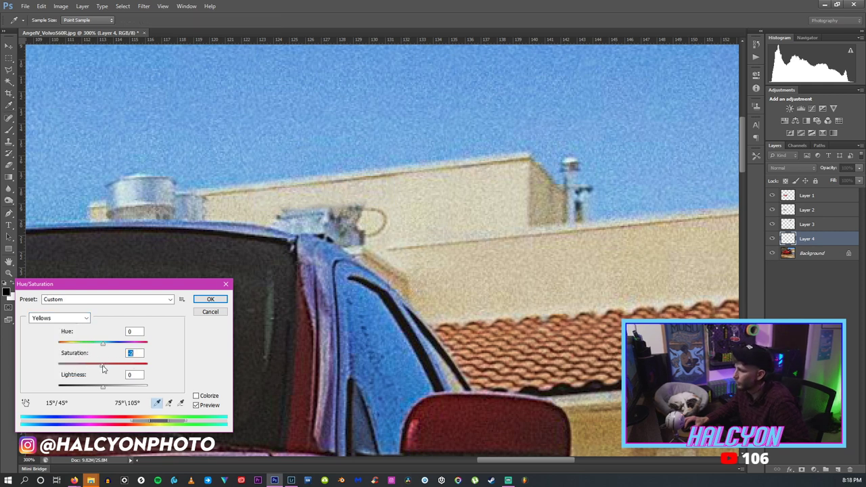
{"action": "left_click", "coordinate": [210, 299]}
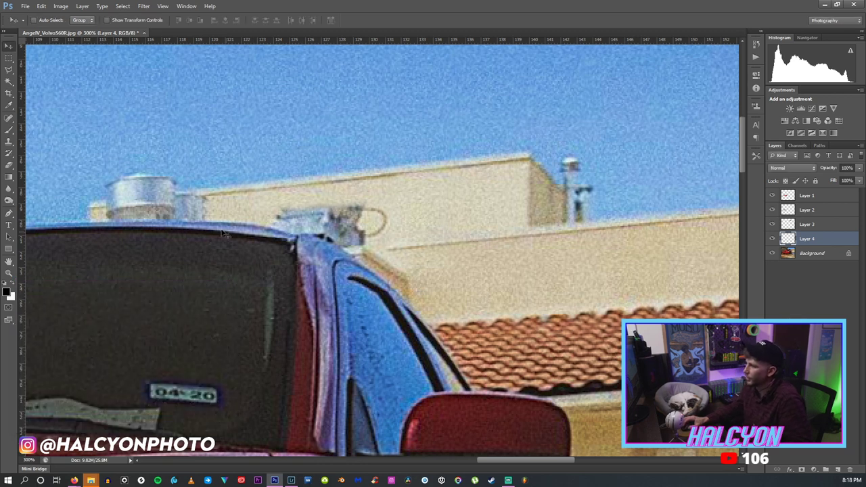
{"action": "left_click", "coordinate": [6, 133]}
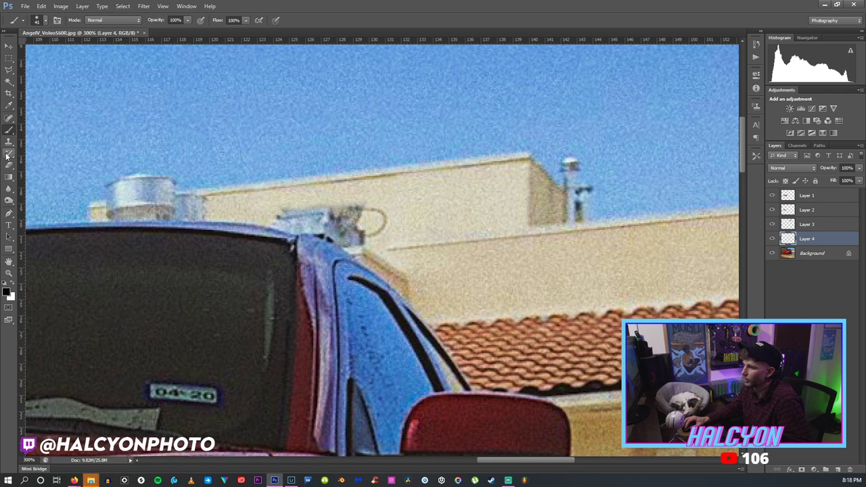
{"action": "left_click", "coordinate": [8, 141]}
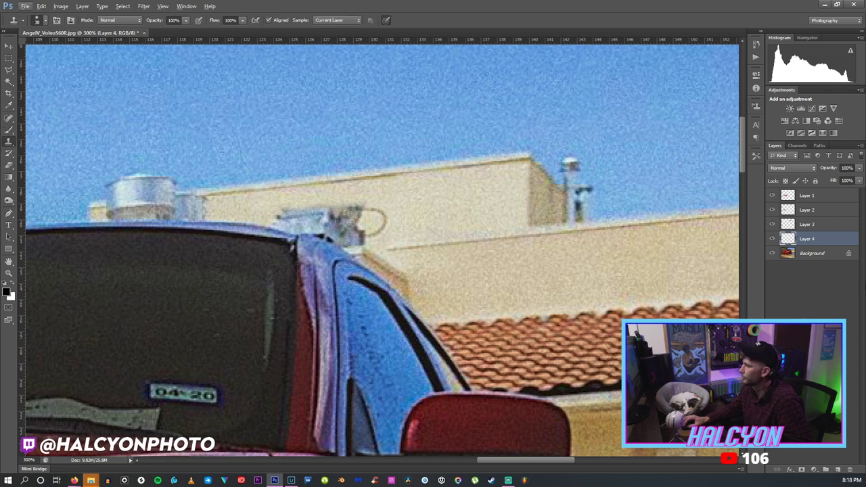
Flatten the image and clone sky and roof-edge texture over the left roof vent.
{"action": "right_click", "coordinate": [810, 248]}
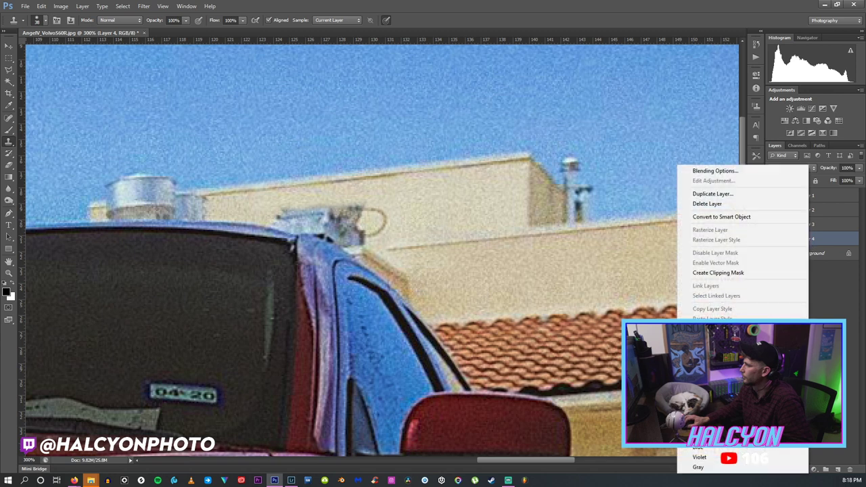
{"action": "left_click", "coordinate": [717, 383]}
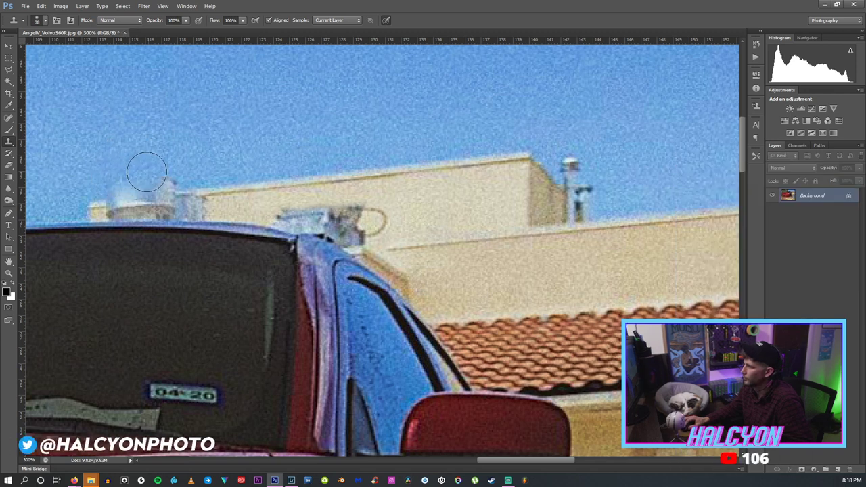
{"action": "mouse_move", "coordinate": [121, 166]}
{"action": "left_mouse_down"}
{"action": "mouse_move", "coordinate": [172, 160]}
{"action": "mouse_move", "coordinate": [148, 164]}
{"action": "left_mouse_up"}
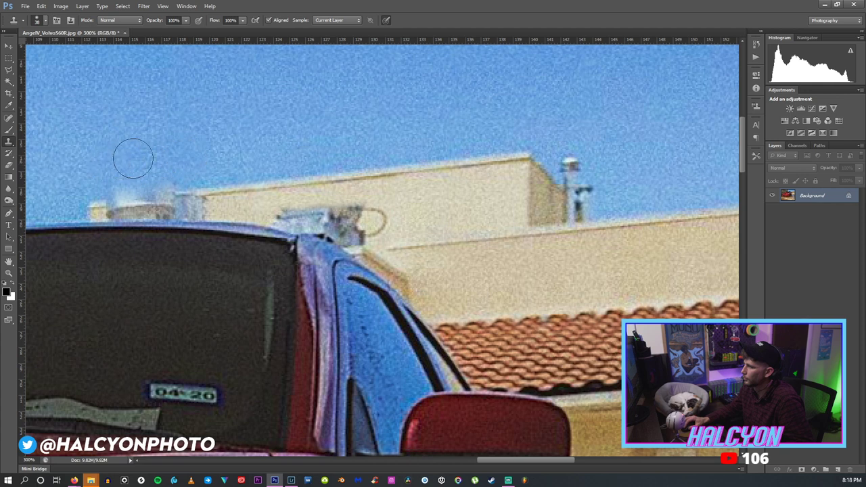
{"action": "left_click_drag", "start_coordinate": [192, 197], "coordinate": [152, 201]}
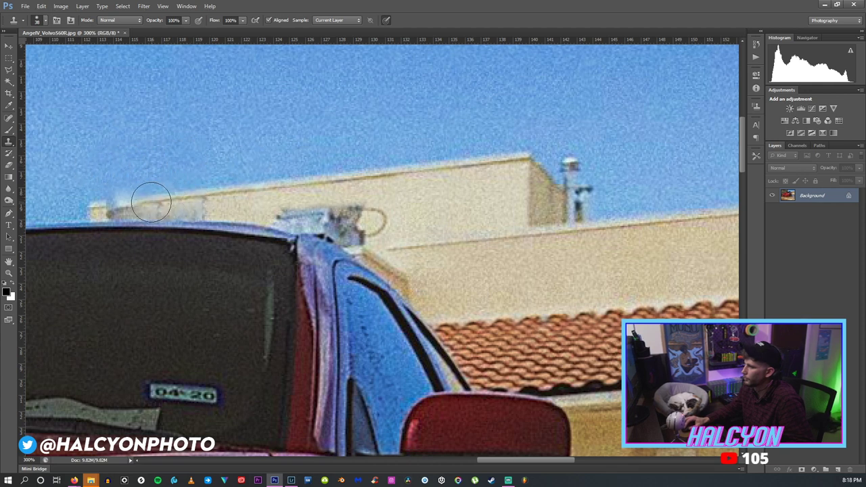
Shrink the clone brush to 17 px and set a new clone source on the roof edge.
{"action": "left_click", "coordinate": [45, 22]}
{"action": "left_click_drag", "start_coordinate": [33, 52], "coordinate": [22, 52]}
{"action": "left_click", "coordinate": [170, 197]}
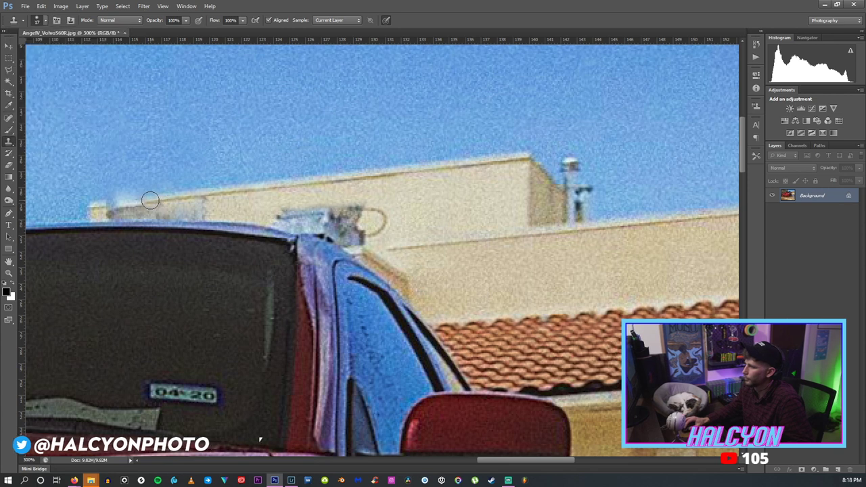
{"action": "left_click", "coordinate": [150, 200], "text": "alt"}
{"action": "left_click", "coordinate": [9, 69]}
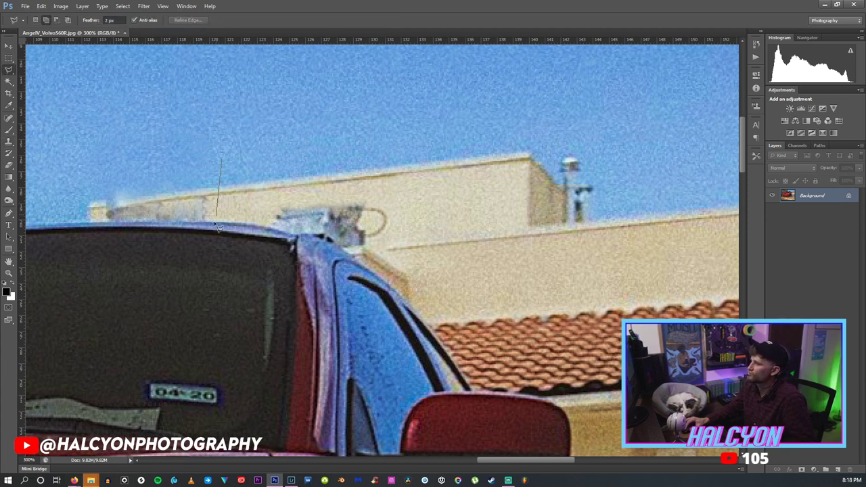
Copy a clean roofline strip to a new layer and move it left over the vent.
{"action": "mouse_move", "coordinate": [221, 213]}
{"action": "left_mouse_down"}
{"action": "mouse_move", "coordinate": [415, 182]}
{"action": "mouse_move", "coordinate": [443, 187]}
{"action": "mouse_move", "coordinate": [436, 144]}
{"action": "left_mouse_up"}
{"action": "right_click", "coordinate": [419, 173]}
{"action": "left_click", "coordinate": [440, 246]}
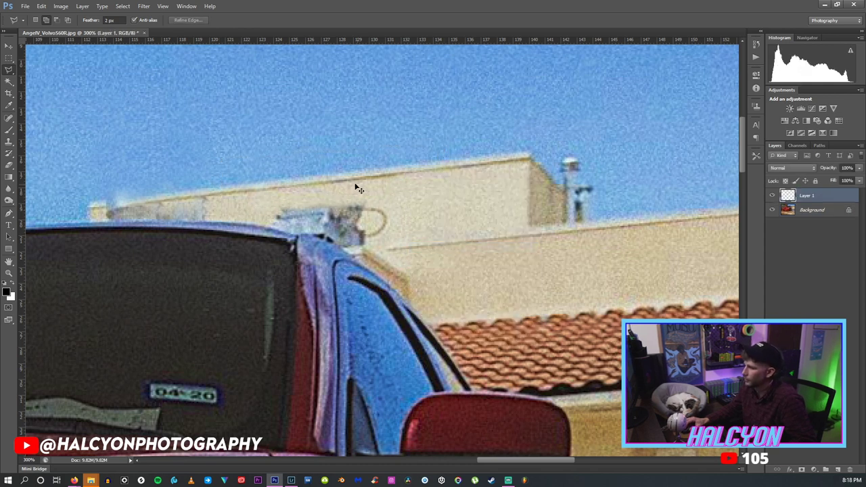
{"action": "key", "text": "ctrl+t"}
{"action": "left_click_drag", "start_coordinate": [328, 156], "coordinate": [201, 169]}
{"action": "left_click", "coordinate": [8, 47]}
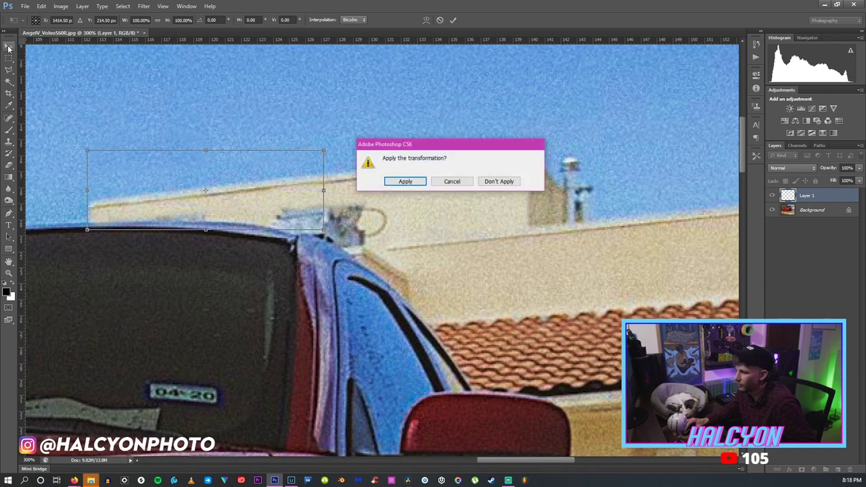
{"action": "key", "text": "Return"}
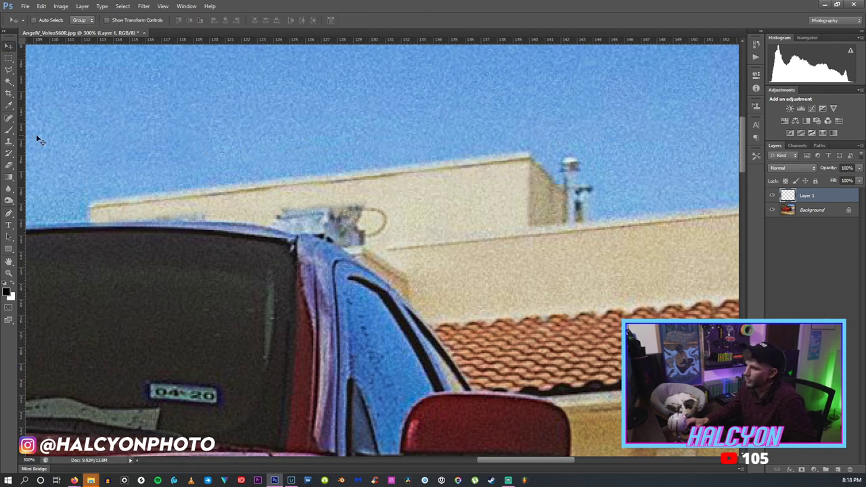
On the Background layer, clone wall texture over the object on the roofline.
{"action": "left_click", "coordinate": [9, 164]}
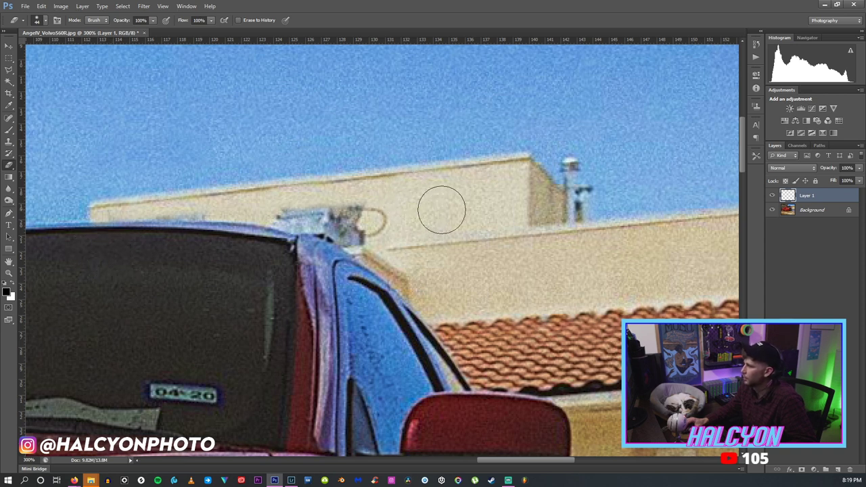
{"action": "left_click", "coordinate": [795, 211]}
{"action": "left_click_drag", "start_coordinate": [372, 209], "coordinate": [394, 211]}
{"action": "key", "text": "ctrl+z"}
{"action": "key", "text": "bracketleft"}
{"action": "key", "text": "bracketleft"}
{"action": "left_click", "coordinate": [9, 143]}
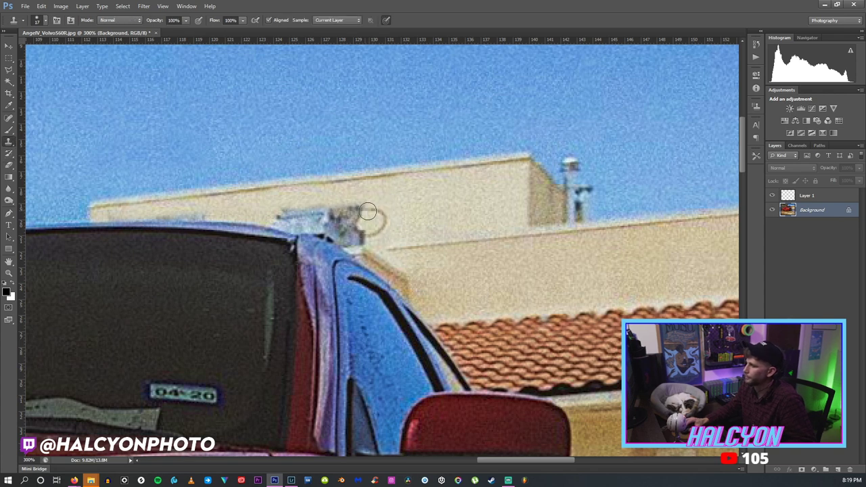
{"action": "left_click", "coordinate": [38, 21]}
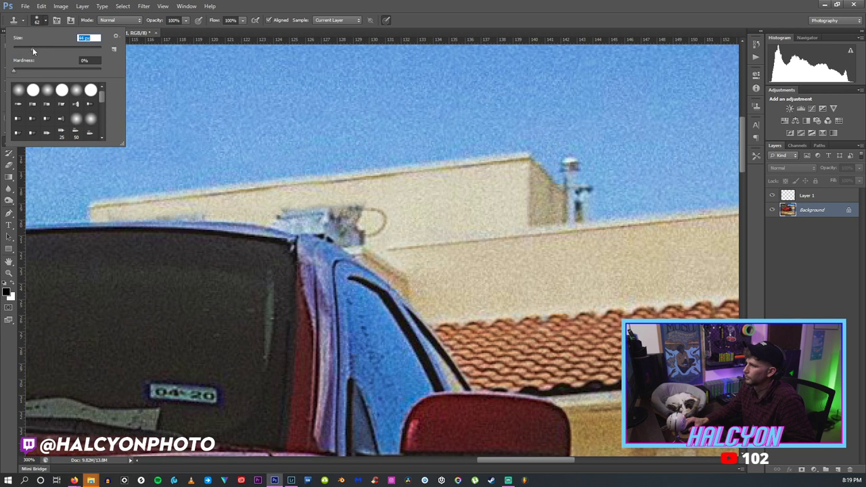
{"action": "left_click", "coordinate": [409, 207], "text": "alt"}
{"action": "mouse_move", "coordinate": [346, 211]}
{"action": "left_mouse_down"}
{"action": "mouse_move", "coordinate": [373, 213]}
{"action": "mouse_move", "coordinate": [336, 210]}
{"action": "mouse_move", "coordinate": [385, 212]}
{"action": "mouse_move", "coordinate": [287, 215]}
{"action": "mouse_move", "coordinate": [357, 225]}
{"action": "mouse_move", "coordinate": [380, 218]}
{"action": "left_mouse_up"}
Zoom in on the windshield and roofline and set the clone brush to 10 px.
{"action": "key", "text": "z"}
{"action": "key", "text": "ctrl+0"}
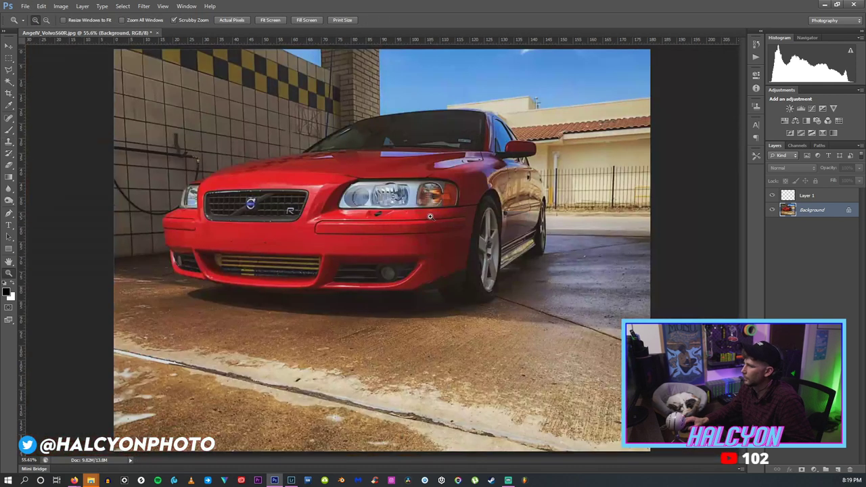
{"action": "left_click_drag", "start_coordinate": [487, 102], "coordinate": [473, 132]}
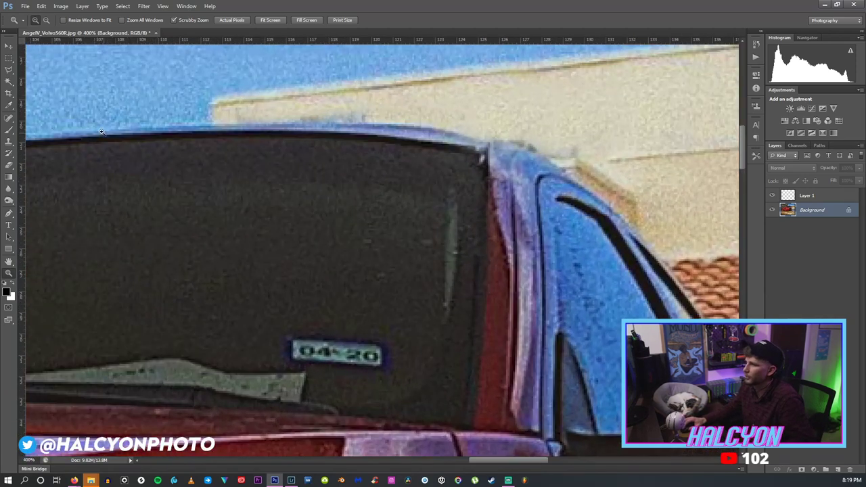
{"action": "left_click", "coordinate": [9, 141]}
{"action": "left_click", "coordinate": [45, 20]}
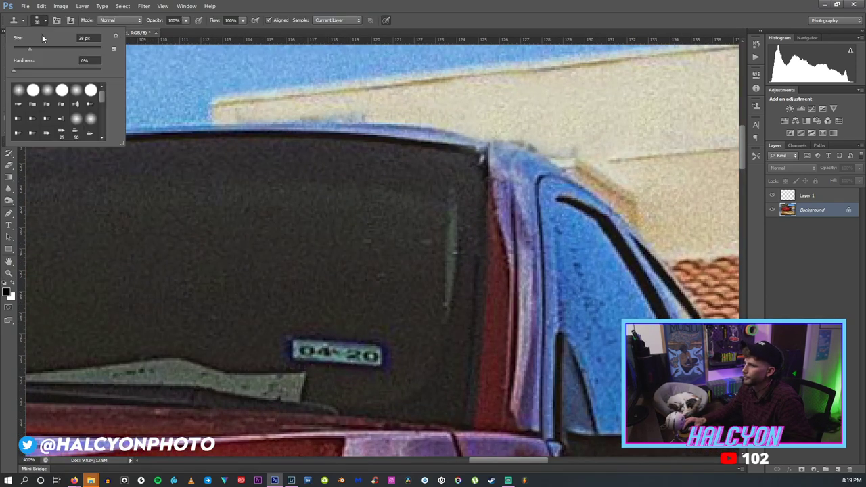
{"action": "left_click_drag", "start_coordinate": [27, 51], "coordinate": [18, 50]}
{"action": "left_click", "coordinate": [327, 111]}
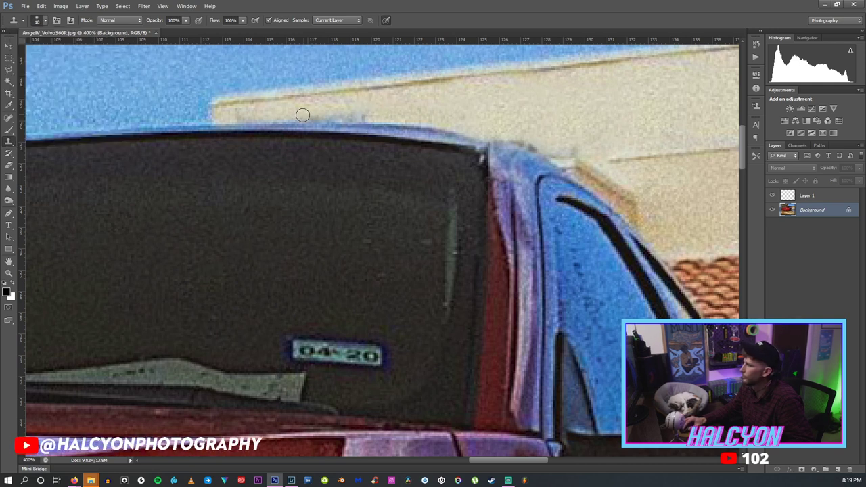
Fit the whole photo on screen.
{"action": "right_click", "coordinate": [566, 149]}
{"action": "key", "text": "Escape"}
{"action": "key", "text": "z"}
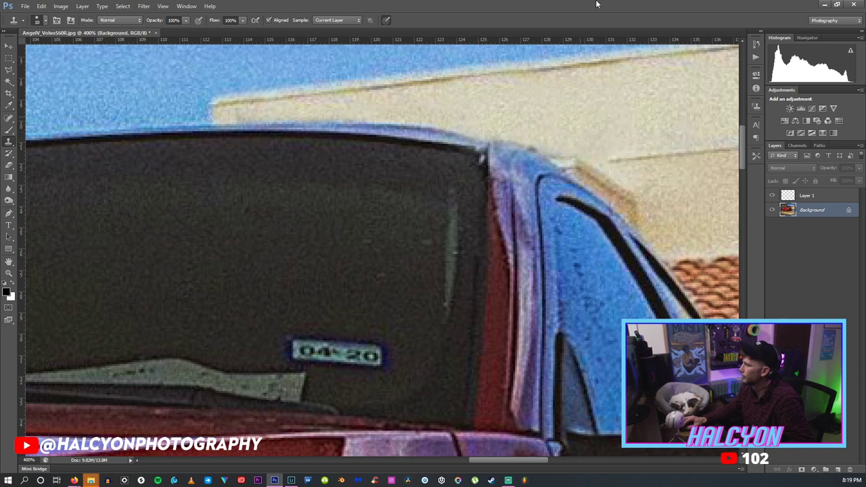
{"action": "right_click", "coordinate": [513, 143]}
{"action": "left_click", "coordinate": [514, 145]}
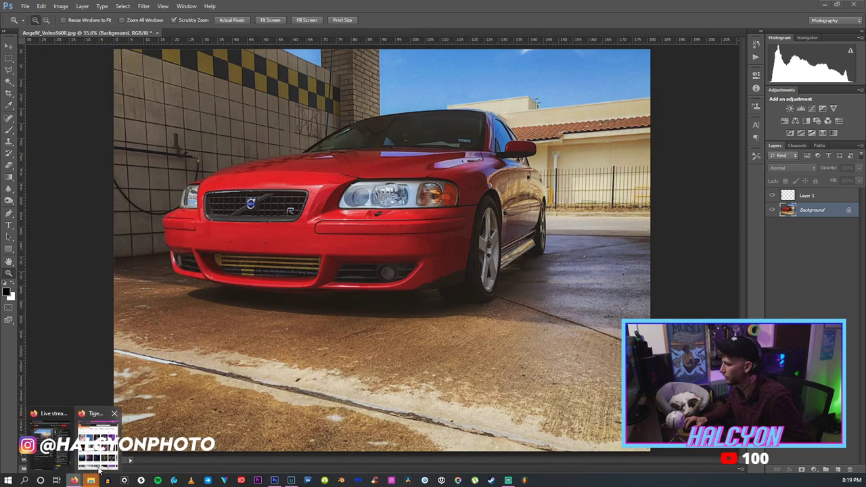
Search SoundCloud for 'aesthal half light', play the track half light, and return to Photoshop.
{"action": "left_click", "coordinate": [98, 420]}
{"action": "left_click", "coordinate": [639, 44]}
{"action": "type", "text": "ae"}
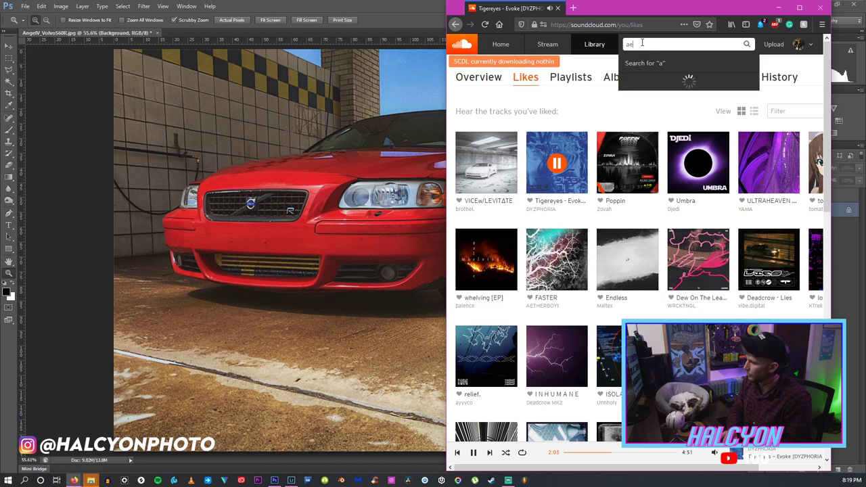
{"action": "type", "text": "sthal half light"}
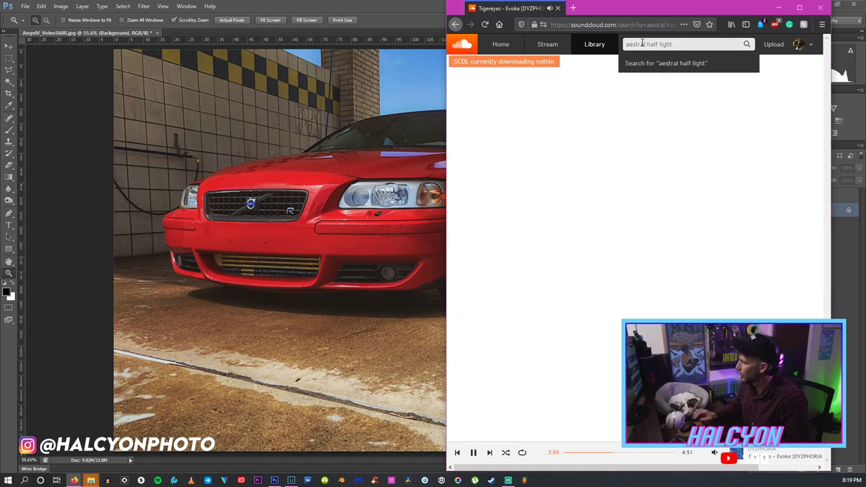
{"action": "key", "text": "Return"}
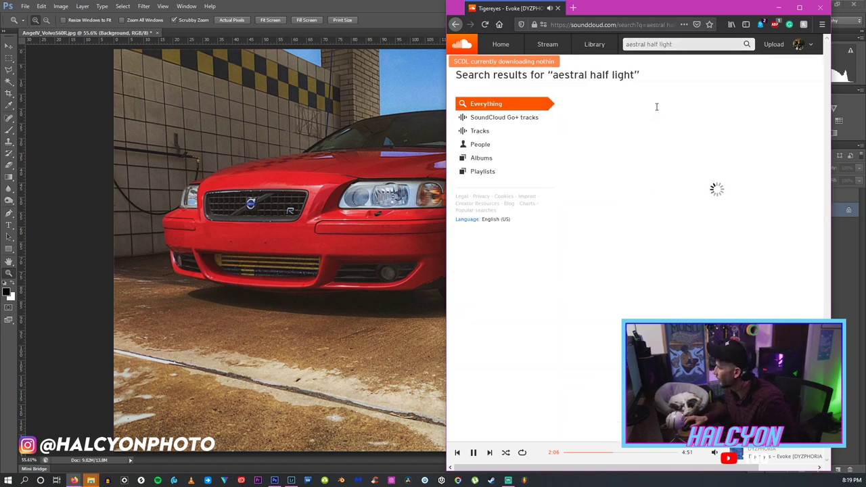
{"action": "left_click", "coordinate": [650, 127]}
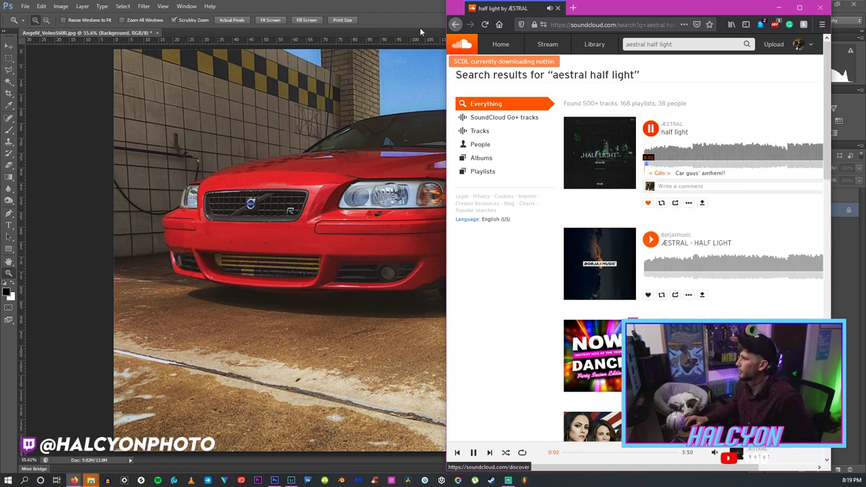
{"action": "left_click", "coordinate": [390, 16]}
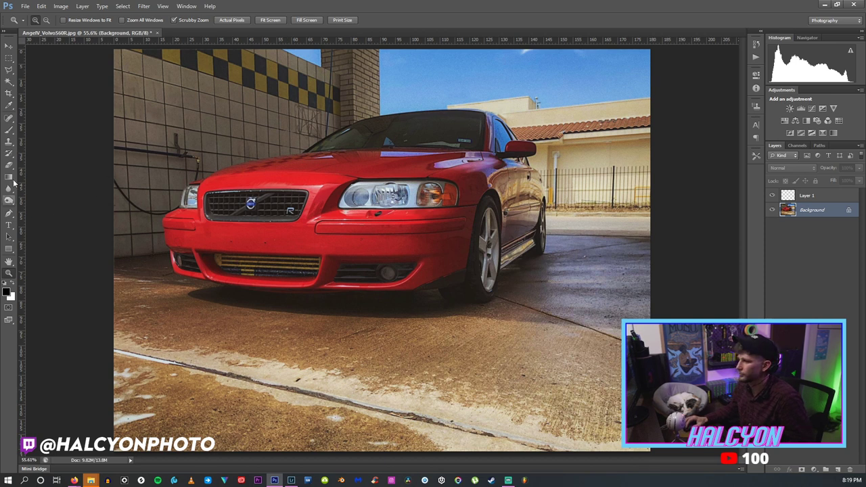
{"action": "left_click", "coordinate": [60, 6]}
Desaturate the Yellows to -82 with Hue/Saturation.
{"action": "mouse_move", "coordinate": [74, 27]}
{"action": "left_click", "coordinate": [190, 77]}
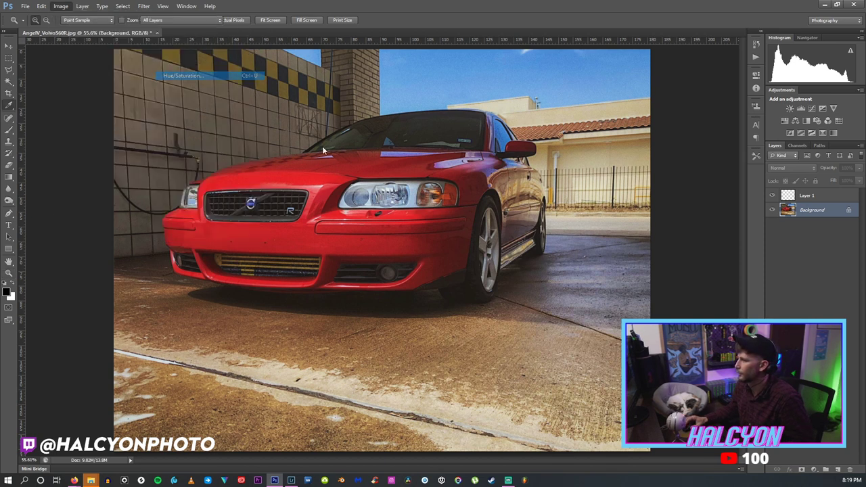
{"action": "left_click", "coordinate": [60, 318]}
{"action": "left_click", "coordinate": [54, 344]}
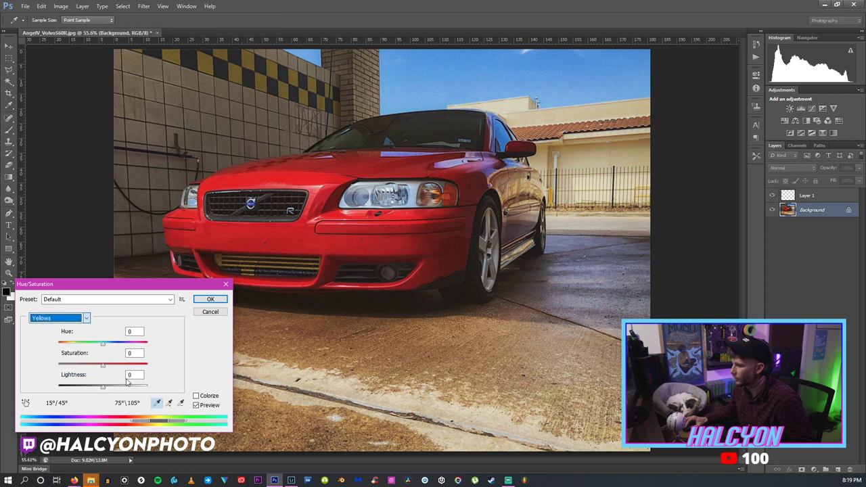
{"action": "left_click_drag", "start_coordinate": [80, 367], "coordinate": [110, 367]}
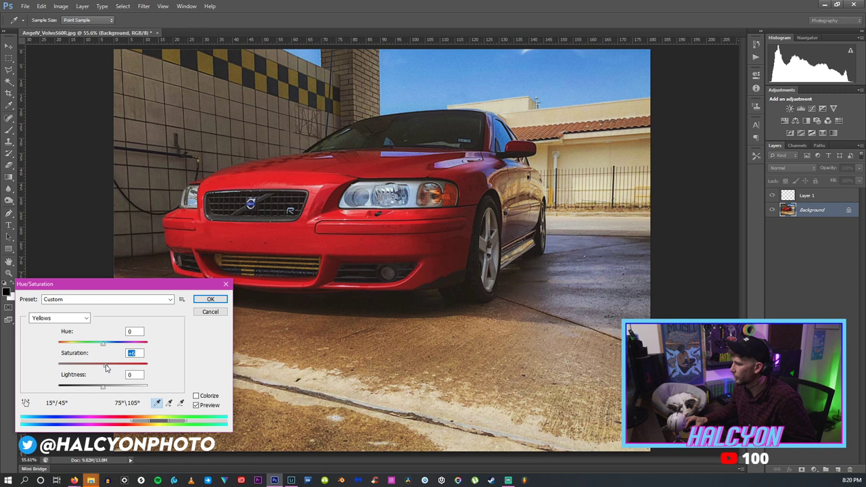
{"action": "left_click_drag", "start_coordinate": [105, 367], "coordinate": [66, 366]}
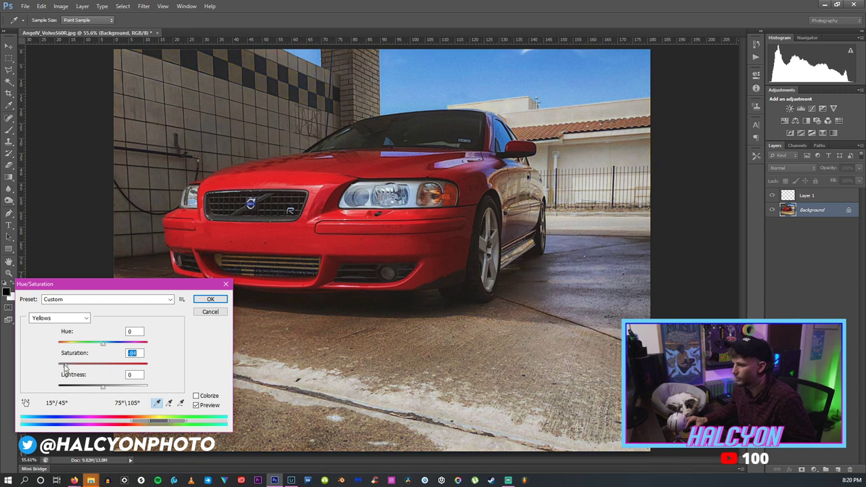
{"action": "left_click", "coordinate": [211, 299]}
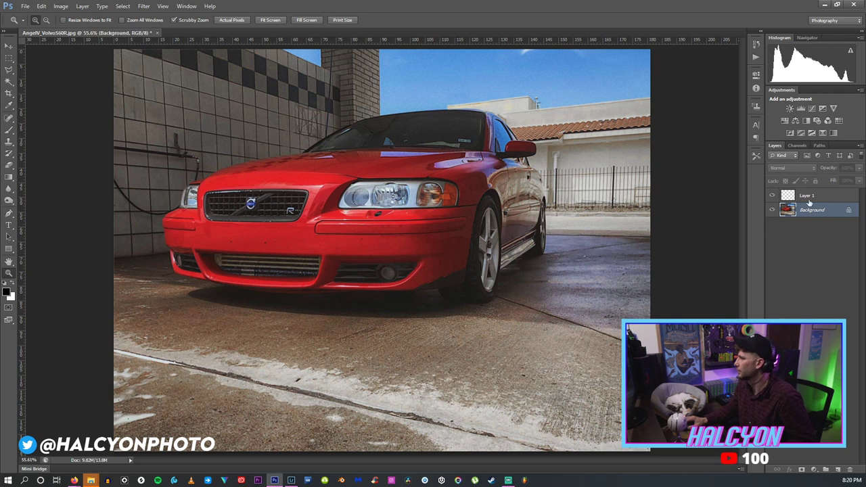
Apply a -78 Hue/Saturation desaturation to Layer 1.
{"action": "right_click", "coordinate": [808, 200]}
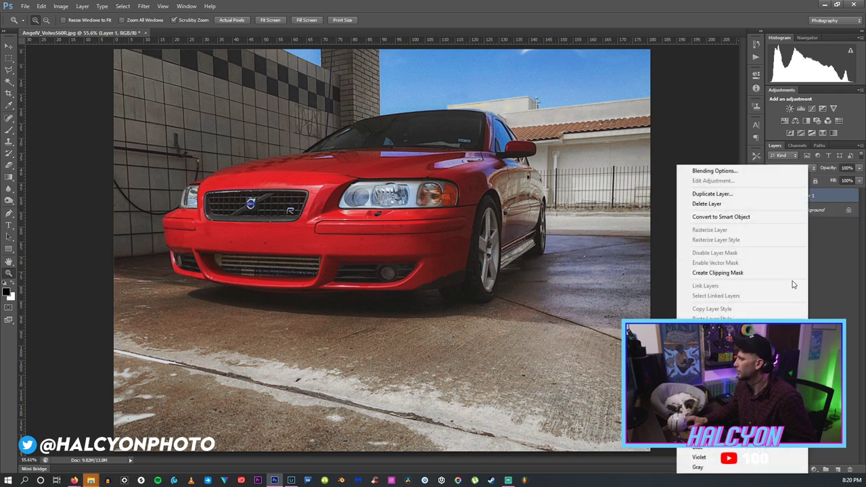
{"action": "left_click", "coordinate": [829, 195]}
{"action": "left_click", "coordinate": [61, 6]}
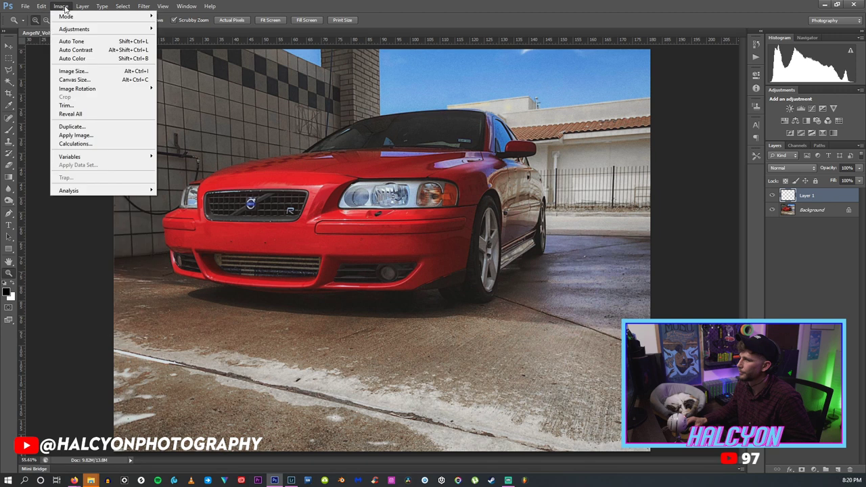
{"action": "mouse_move", "coordinate": [92, 31]}
{"action": "left_click", "coordinate": [216, 75]}
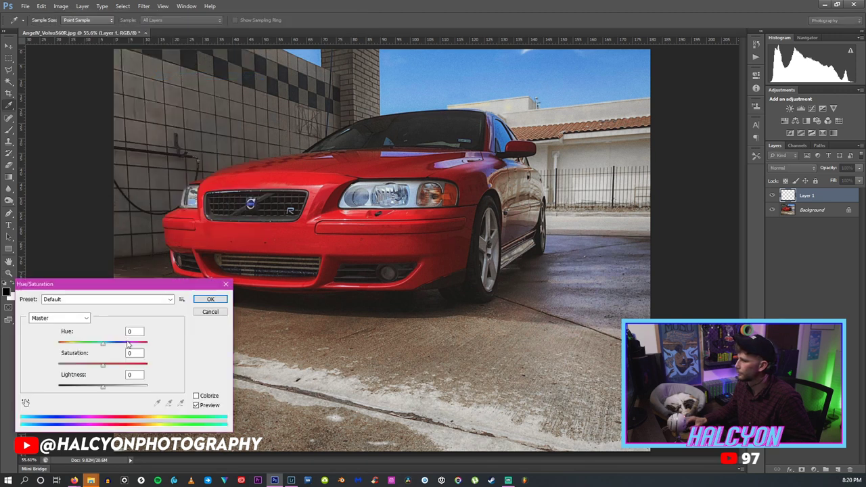
{"action": "left_click_drag", "start_coordinate": [102, 364], "coordinate": [67, 365]}
{"action": "left_click", "coordinate": [211, 300]}
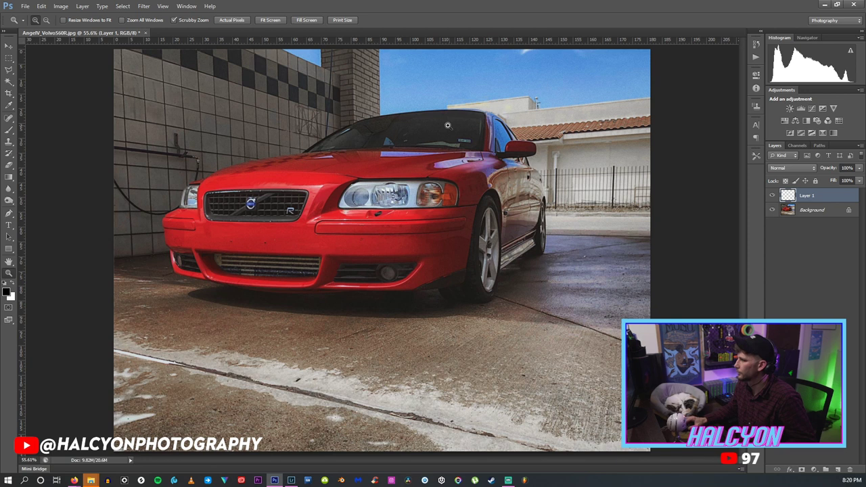
Merge the patch layer into the Background, then set Yellows saturation to -38.
{"action": "right_click", "coordinate": [815, 201]}
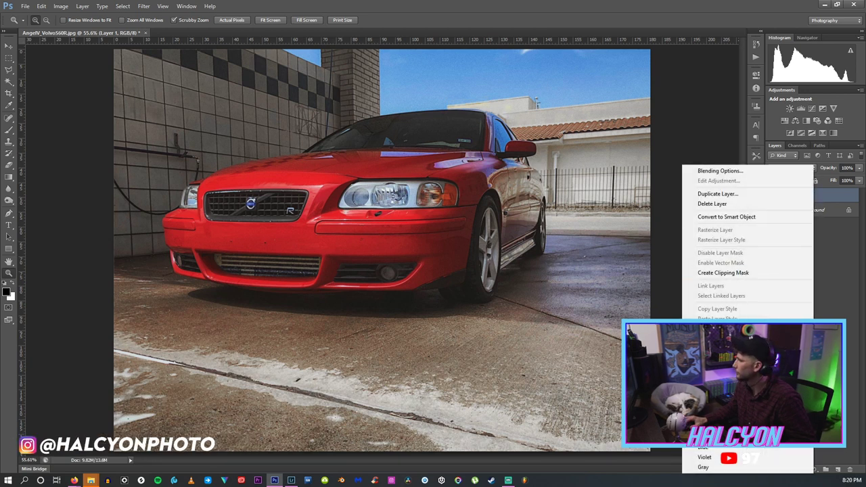
{"action": "left_click", "coordinate": [717, 385]}
{"action": "left_click", "coordinate": [68, 7]}
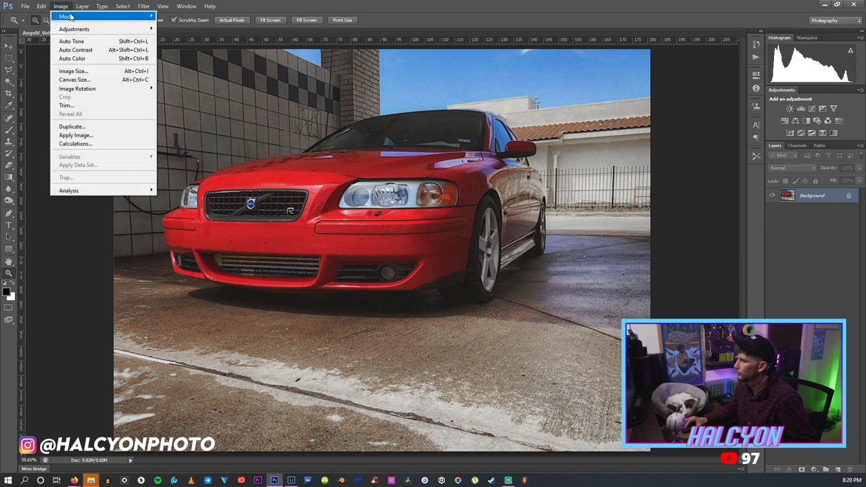
{"action": "mouse_move", "coordinate": [81, 29]}
{"action": "left_click", "coordinate": [189, 76]}
{"action": "left_click", "coordinate": [60, 318]}
{"action": "left_click", "coordinate": [48, 337]}
{"action": "left_click_drag", "start_coordinate": [103, 365], "coordinate": [86, 366]}
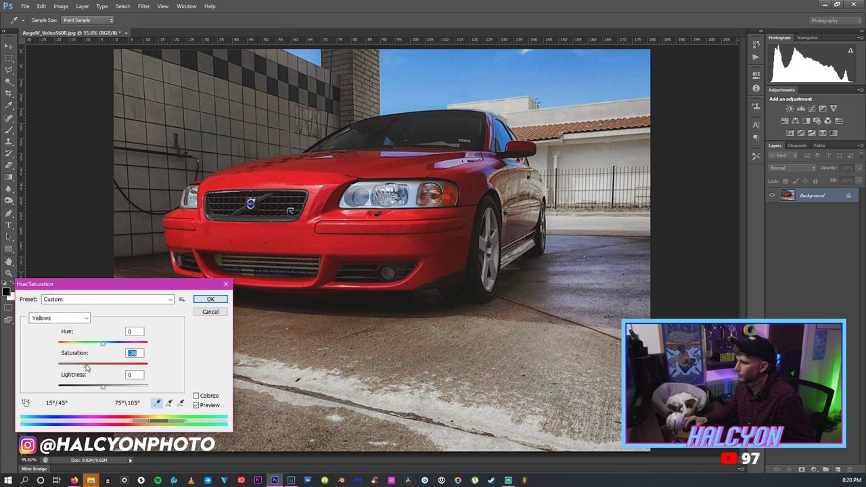
{"action": "left_click", "coordinate": [210, 299]}
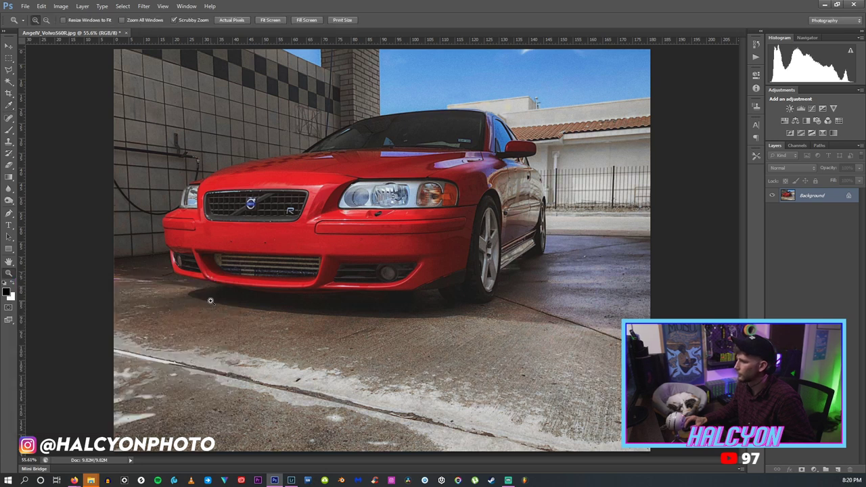
{"action": "left_click_drag", "start_coordinate": [223, 206], "coordinate": [470, 200]}
{"action": "left_click", "coordinate": [470, 200]}
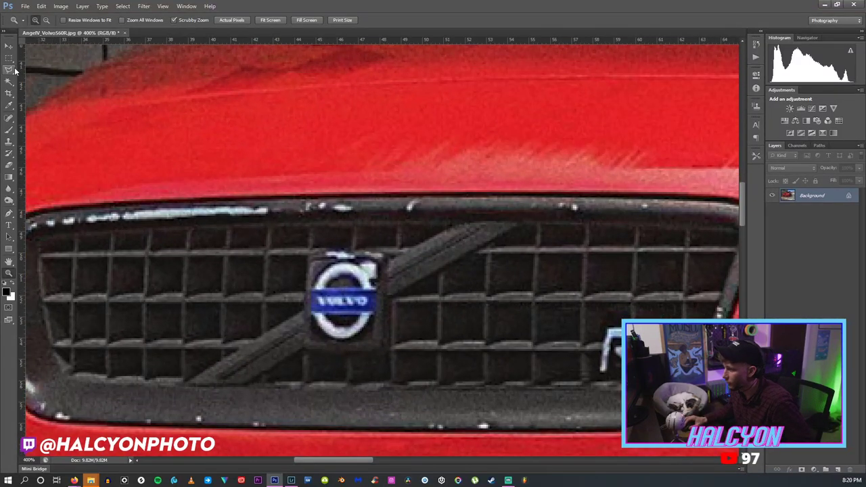
{"action": "left_click", "coordinate": [8, 140]}
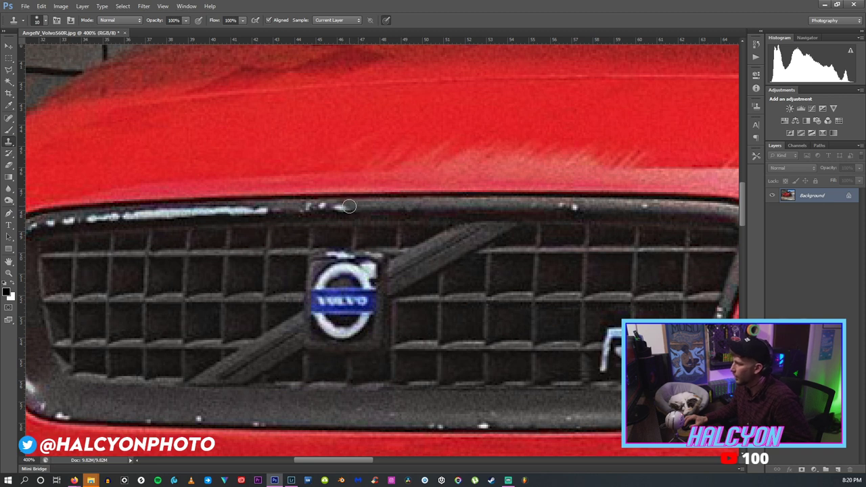
{"action": "right_click", "coordinate": [11, 142]}
{"action": "left_click", "coordinate": [51, 140]}
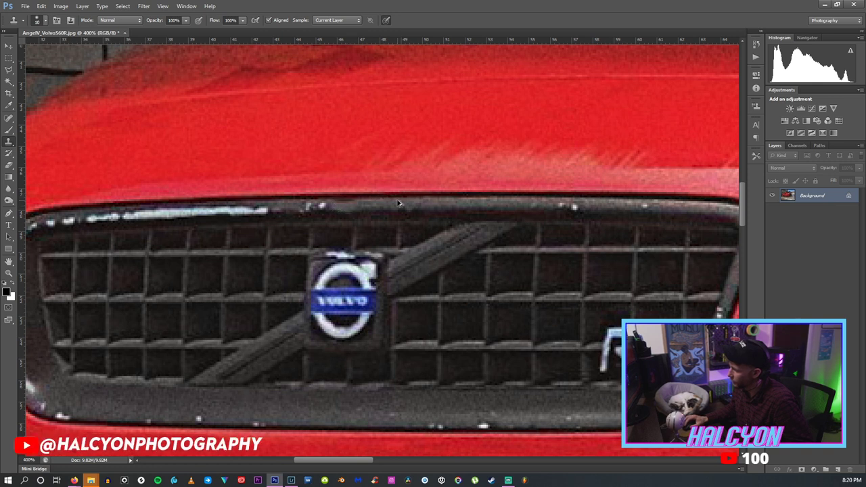
{"action": "key", "text": "alt+Tab"}
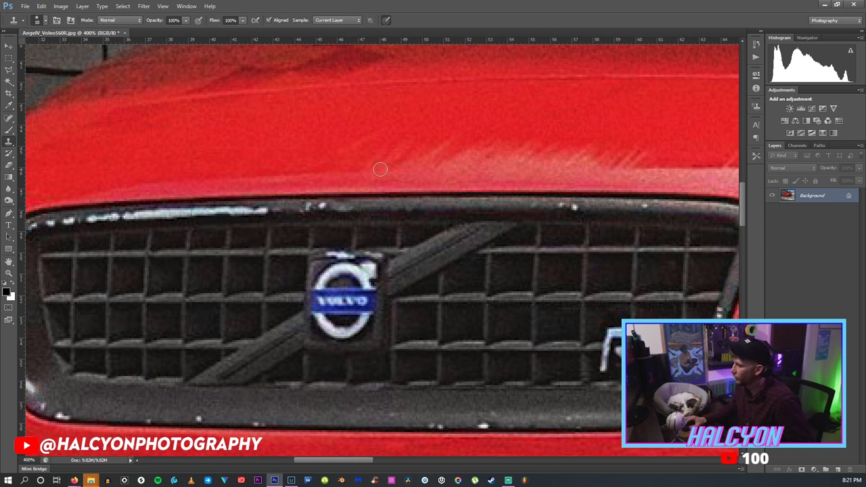
{"action": "left_click", "coordinate": [9, 70]}
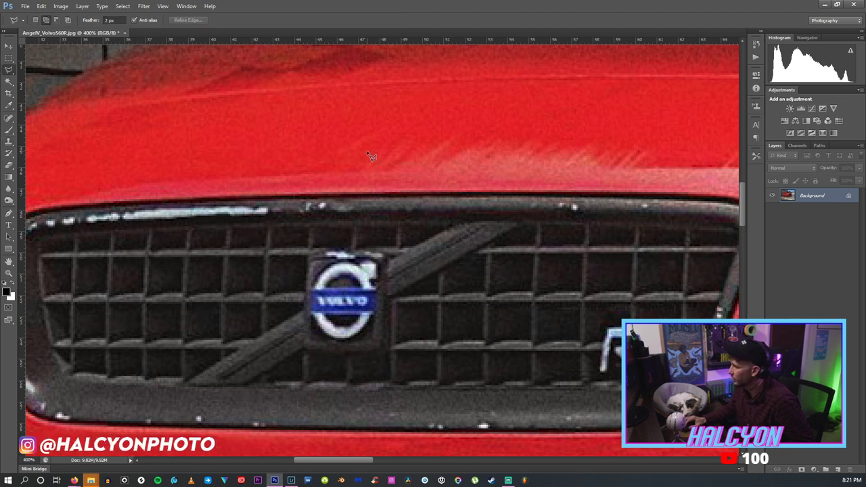
Copy a hood-and-grille section to a new layer, move it left and rotate it about -2.6°.
{"action": "mouse_move", "coordinate": [370, 148]}
{"action": "left_mouse_down"}
{"action": "mouse_move", "coordinate": [357, 250]}
{"action": "mouse_move", "coordinate": [564, 251]}
{"action": "mouse_move", "coordinate": [554, 257]}
{"action": "mouse_move", "coordinate": [556, 157]}
{"action": "left_mouse_up"}
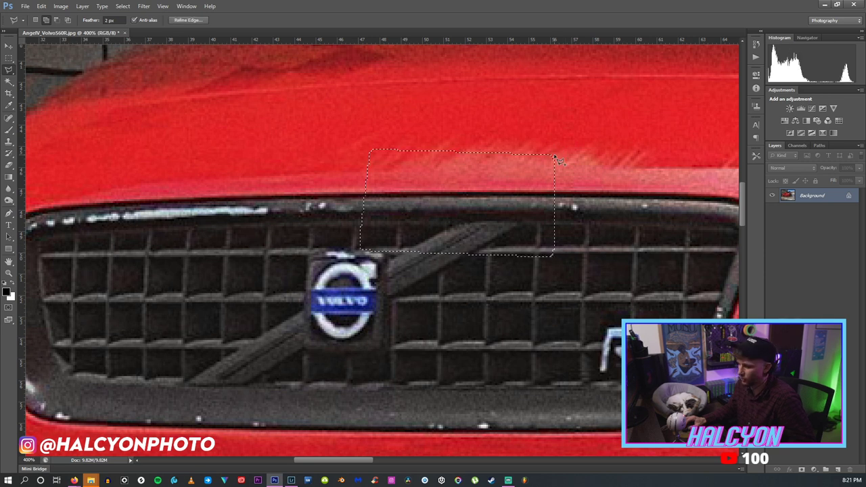
{"action": "right_click", "coordinate": [479, 178]}
{"action": "left_click", "coordinate": [530, 253]}
{"action": "key", "text": "ctrl+r"}
{"action": "key", "text": "ctrl+t"}
{"action": "left_click_drag", "start_coordinate": [474, 175], "coordinate": [228, 167]}
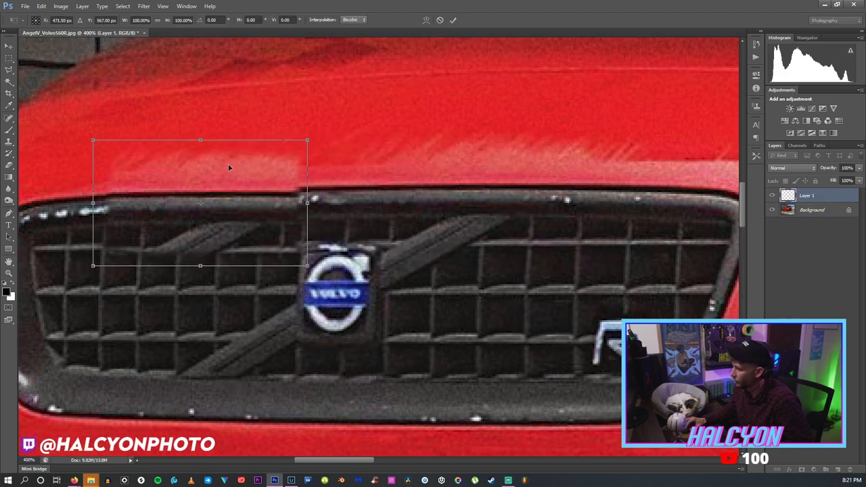
{"action": "left_click_drag", "start_coordinate": [228, 106], "coordinate": [222, 91]}
{"action": "left_click_drag", "start_coordinate": [197, 179], "coordinate": [191, 174]}
{"action": "key", "text": "Return"}
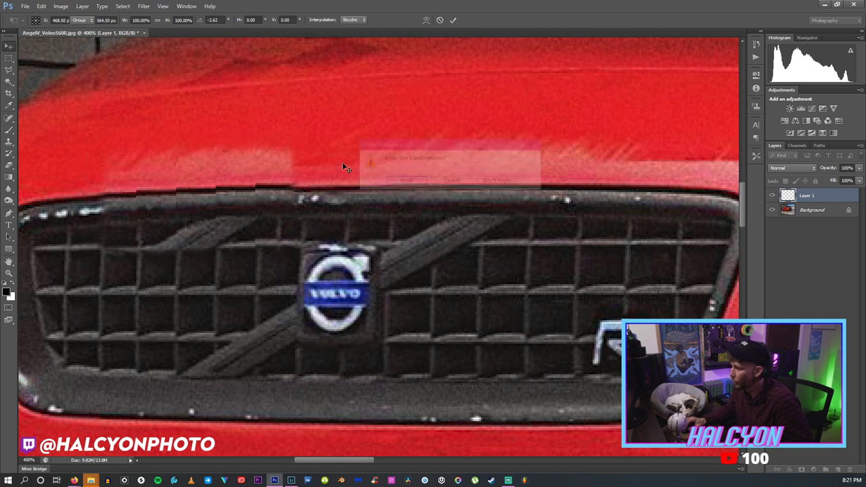
{"action": "left_click_drag", "start_coordinate": [232, 191], "coordinate": [214, 194]}
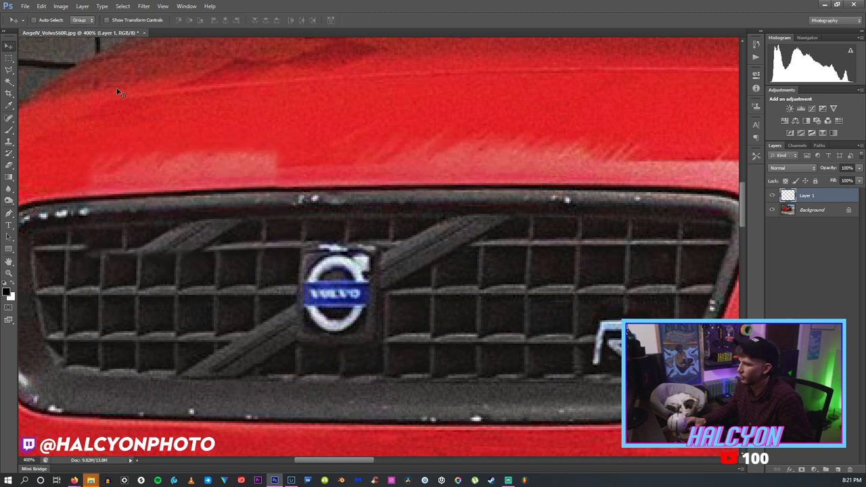
Skew the grille patch slightly so it follows the grille.
{"action": "left_click", "coordinate": [42, 7]}
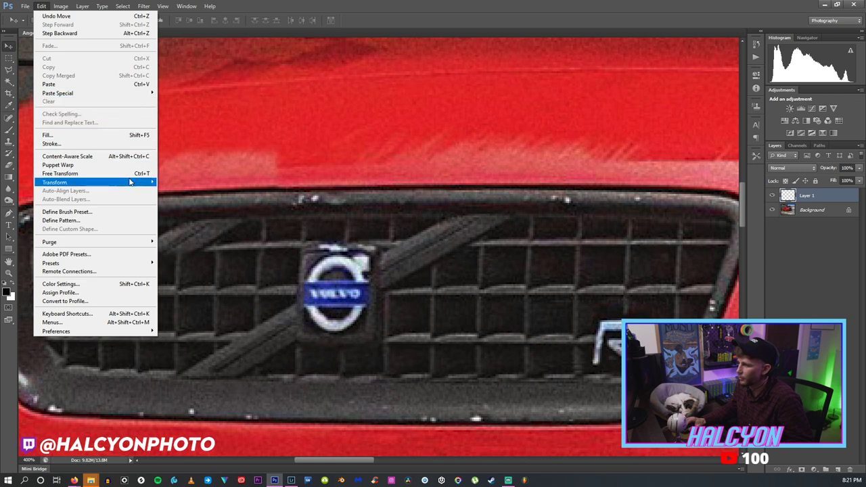
{"action": "mouse_move", "coordinate": [132, 183]}
{"action": "left_click", "coordinate": [171, 211]}
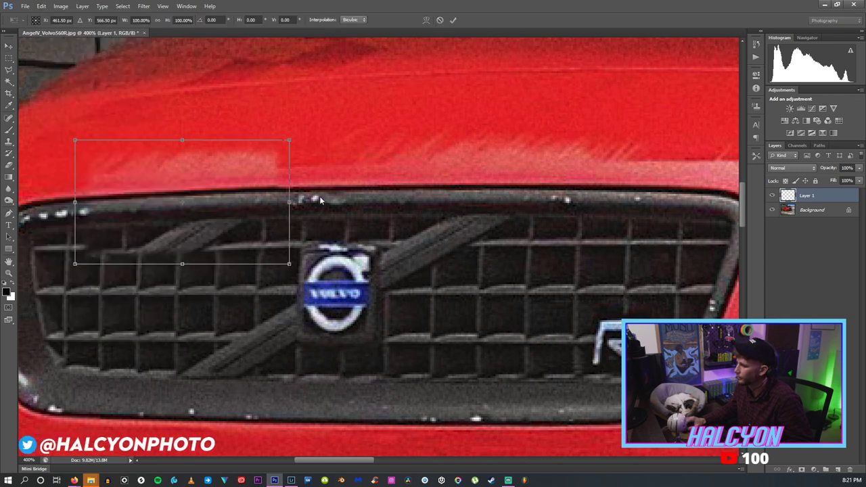
{"action": "left_click_drag", "start_coordinate": [290, 203], "coordinate": [299, 204]}
{"action": "left_click", "coordinate": [7, 45]}
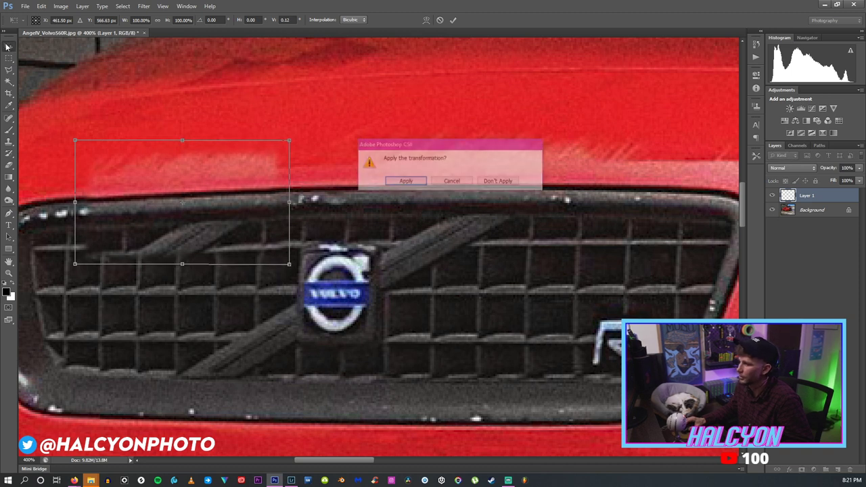
{"action": "key", "text": "Return"}
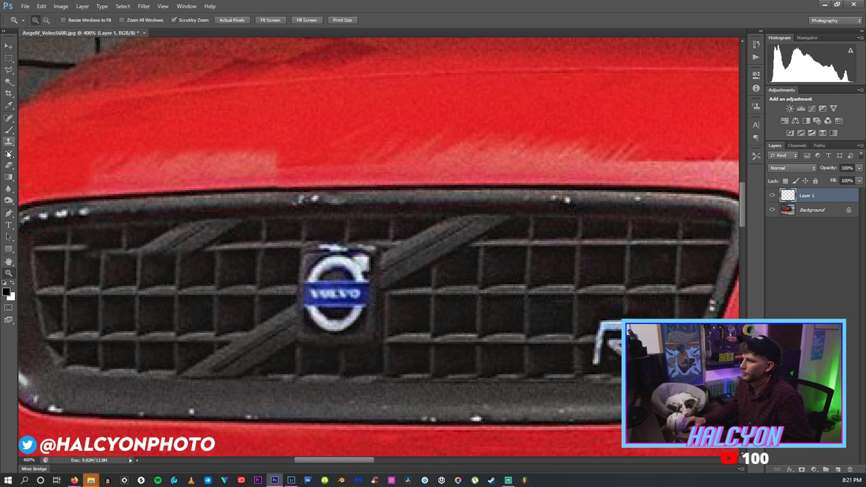
Erase the patch over the diagonal stripe with a 27 px eraser and merge it down.
{"action": "left_click", "coordinate": [9, 165]}
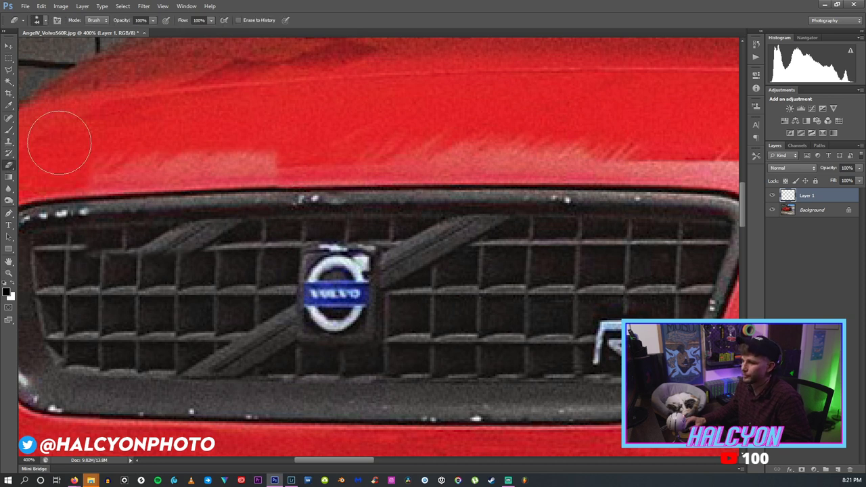
{"action": "left_click", "coordinate": [40, 20]}
{"action": "type", "text": "27"}
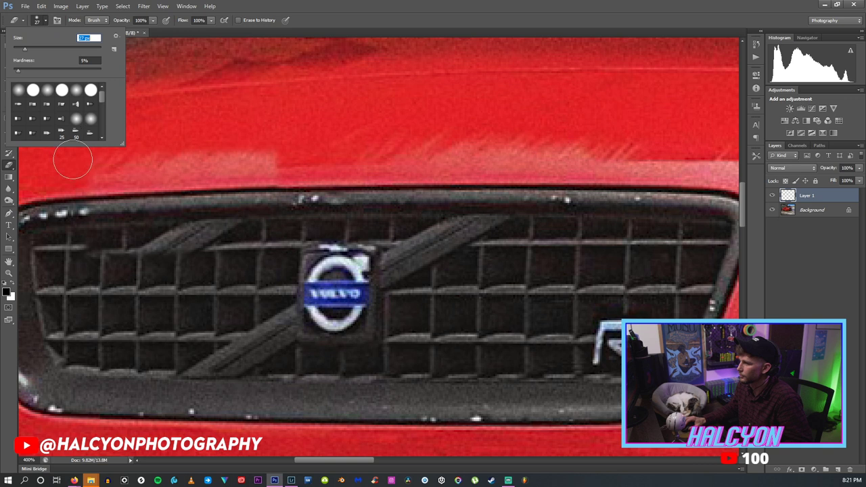
{"action": "key", "text": "Return"}
{"action": "mouse_move", "coordinate": [264, 253]}
{"action": "left_mouse_down"}
{"action": "mouse_move", "coordinate": [104, 249]}
{"action": "mouse_move", "coordinate": [236, 254]}
{"action": "mouse_move", "coordinate": [371, 241]}
{"action": "mouse_move", "coordinate": [315, 242]}
{"action": "left_mouse_up"}
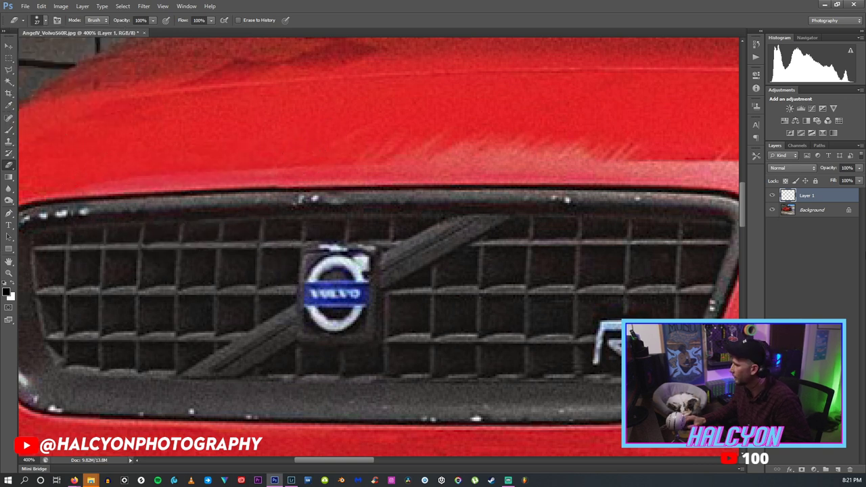
{"action": "right_click", "coordinate": [825, 202]}
{"action": "left_click", "coordinate": [778, 347]}
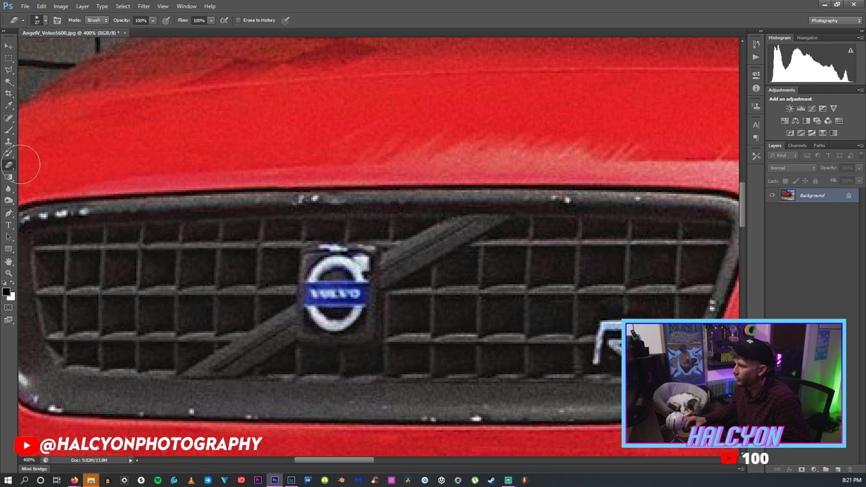
{"action": "left_click", "coordinate": [9, 141]}
Clone out the white specks on the grille's top and bottom edges and fit the car on screen.
{"action": "left_click", "coordinate": [45, 22]}
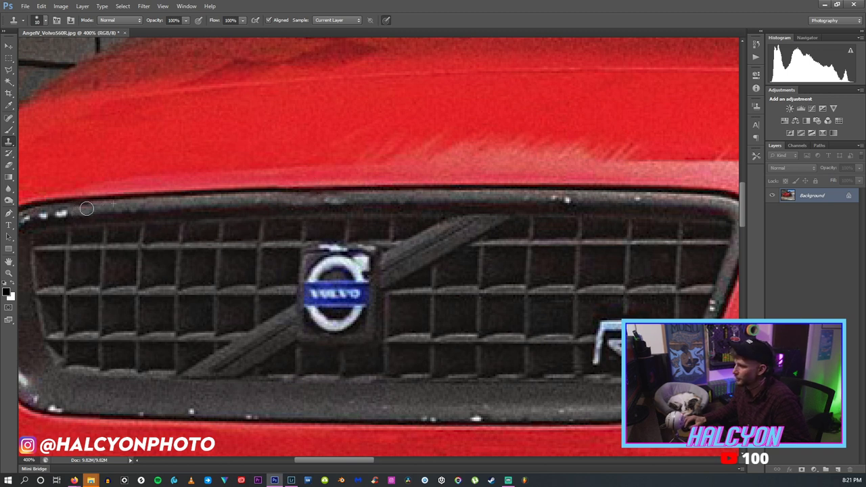
{"action": "left_click", "coordinate": [61, 213]}
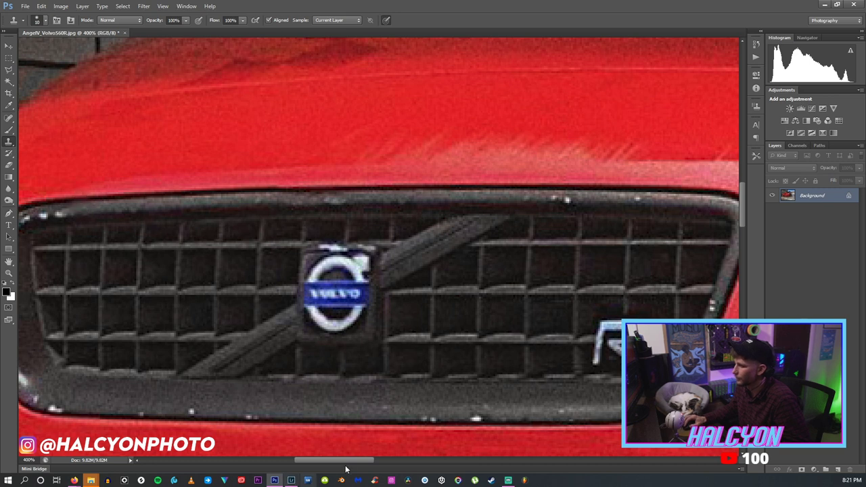
{"action": "scroll", "coordinate": [349, 461], "scroll_direction": "left", "scroll_amount": 1}
{"action": "left_click", "coordinate": [462, 417], "text": "alt"}
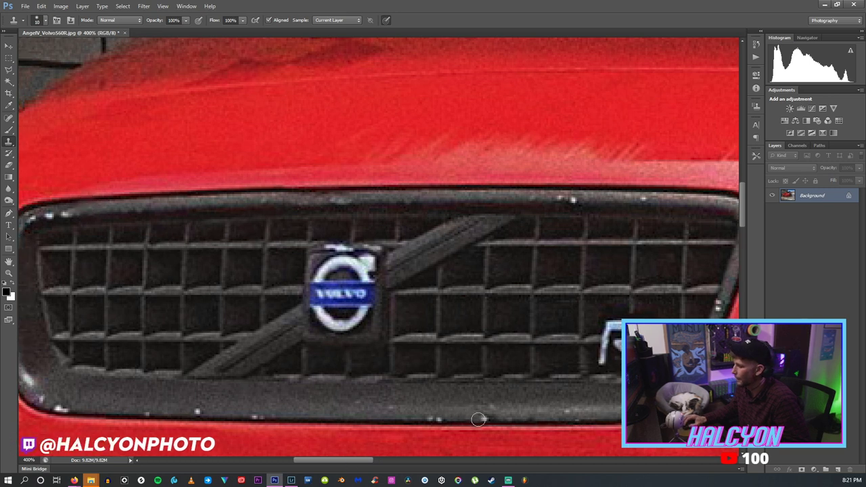
{"action": "left_click", "coordinate": [483, 418]}
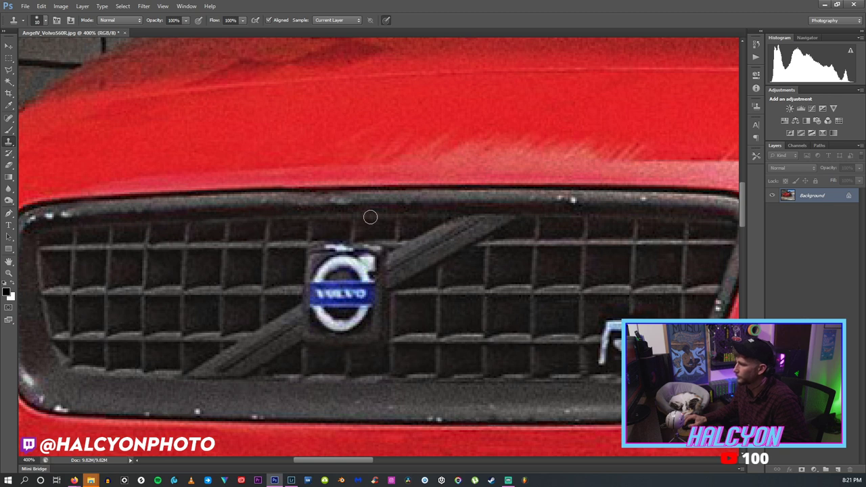
{"action": "left_click", "coordinate": [48, 213]}
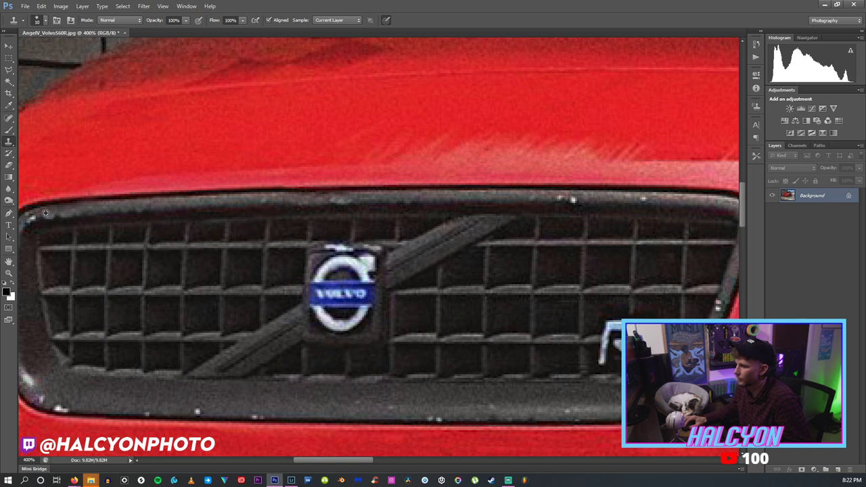
{"action": "key", "text": "z"}
{"action": "key", "text": "ctrl+0"}
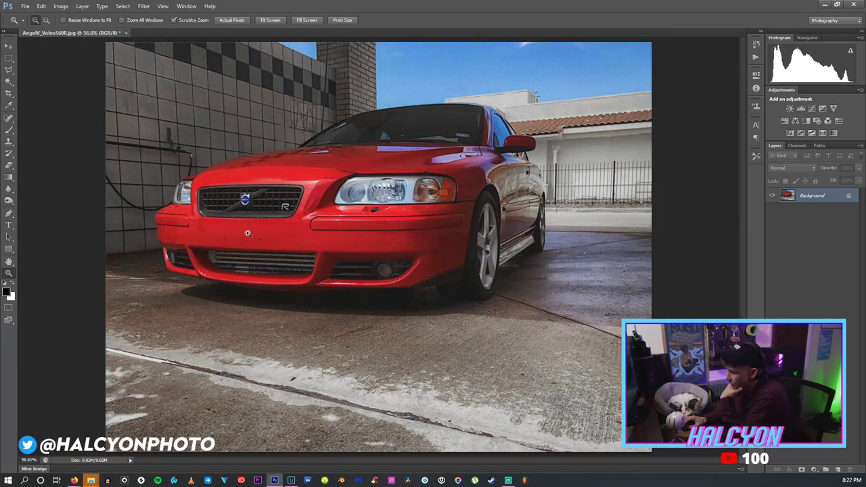
Lasso the grille's top edge with a 0 px feather and copy it to a new layer.
{"action": "left_click_drag", "start_coordinate": [244, 196], "coordinate": [267, 182]}
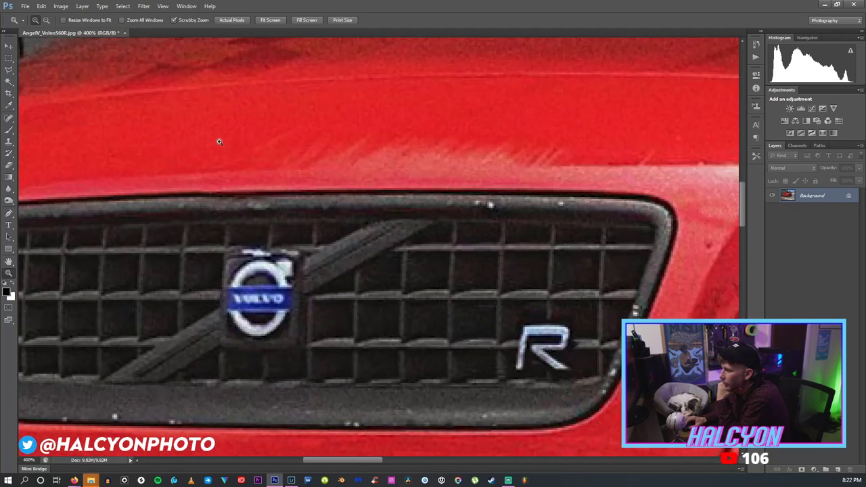
{"action": "left_click", "coordinate": [9, 70]}
{"action": "left_click", "coordinate": [122, 20]}
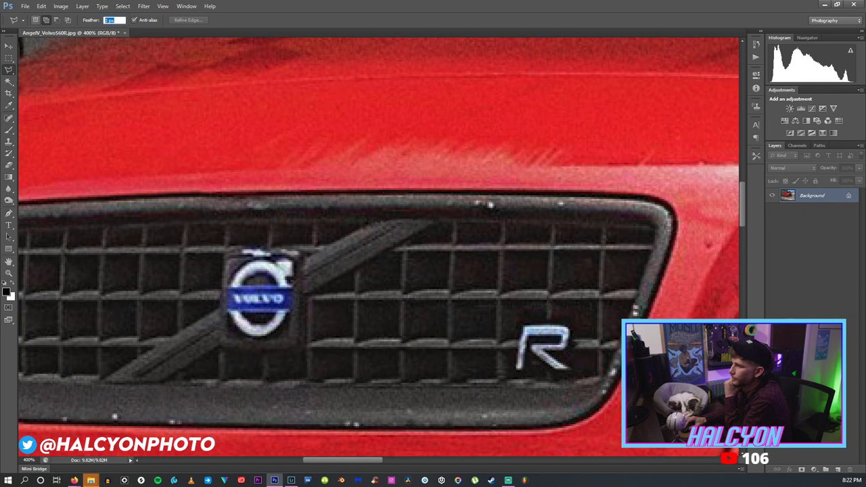
{"action": "key", "text": "Return"}
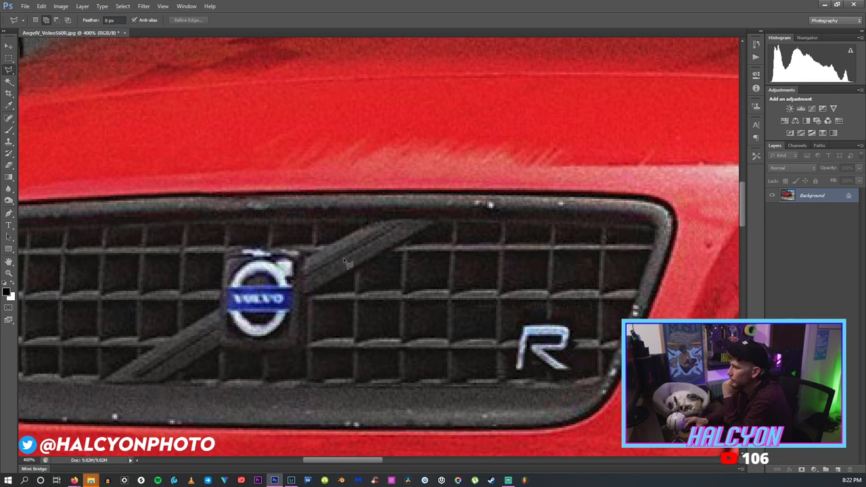
{"action": "mouse_move", "coordinate": [290, 195]}
{"action": "left_mouse_down"}
{"action": "mouse_move", "coordinate": [469, 193]}
{"action": "mouse_move", "coordinate": [467, 215]}
{"action": "mouse_move", "coordinate": [227, 217]}
{"action": "mouse_move", "coordinate": [304, 217]}
{"action": "mouse_move", "coordinate": [288, 196]}
{"action": "left_mouse_up"}
{"action": "right_click", "coordinate": [322, 203]}
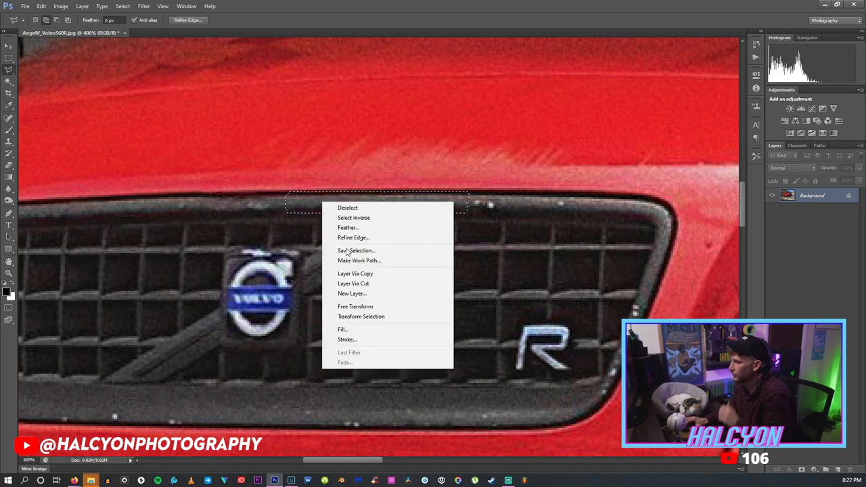
{"action": "left_click", "coordinate": [355, 273]}
Slide the copied strip along the grille's top edge, nudge it right, then fit the photo on screen.
{"action": "key", "text": "ctrl+t"}
{"action": "left_click_drag", "start_coordinate": [342, 203], "coordinate": [232, 195]}
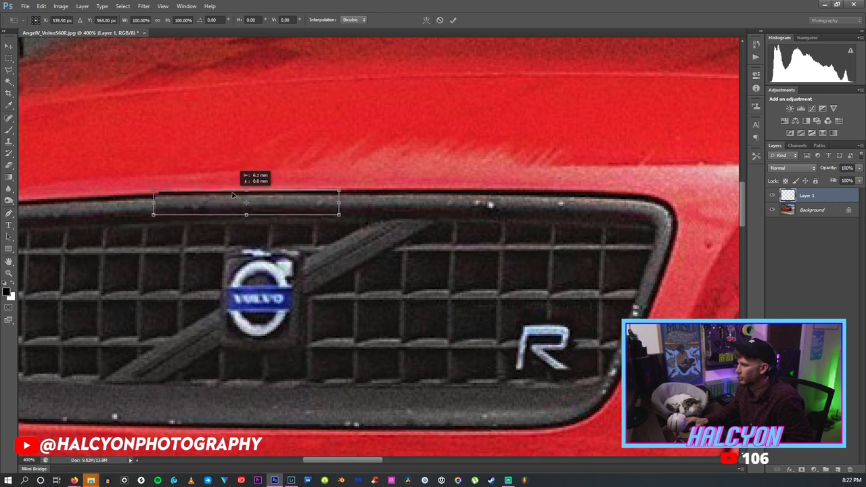
{"action": "key", "text": "v"}
{"action": "key", "text": "Return"}
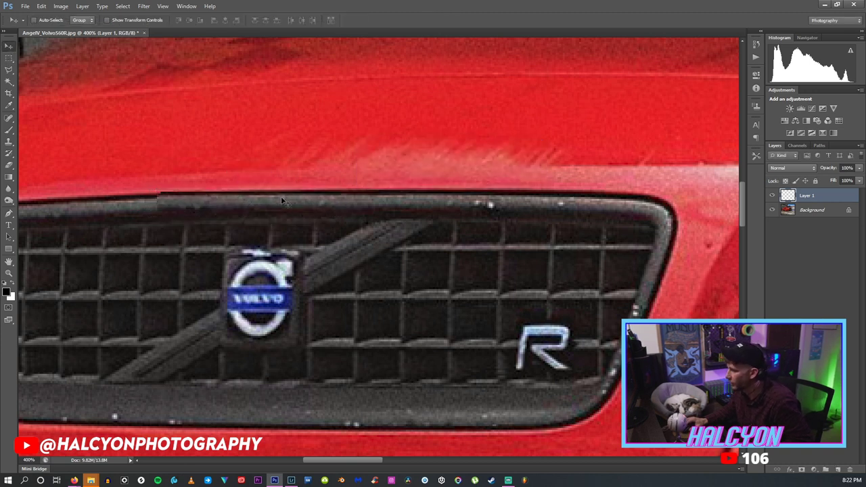
{"action": "key", "text": "Right"}
{"action": "key", "text": "Right"}
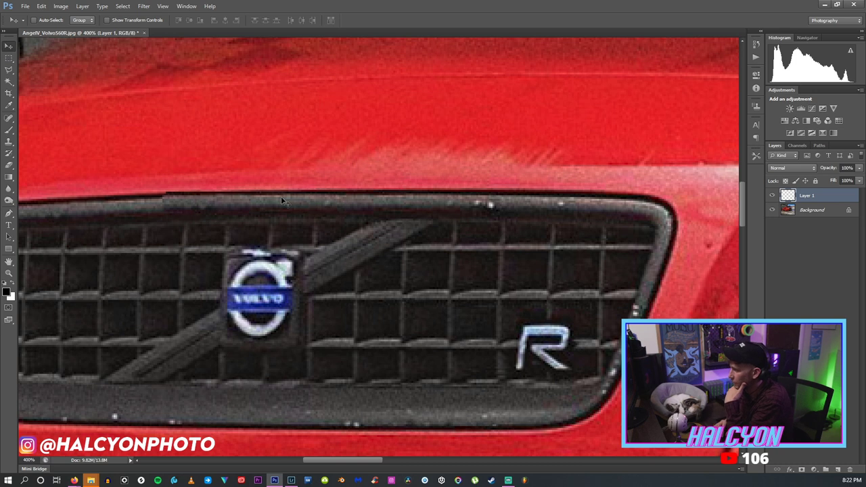
{"action": "left_click", "coordinate": [9, 164]}
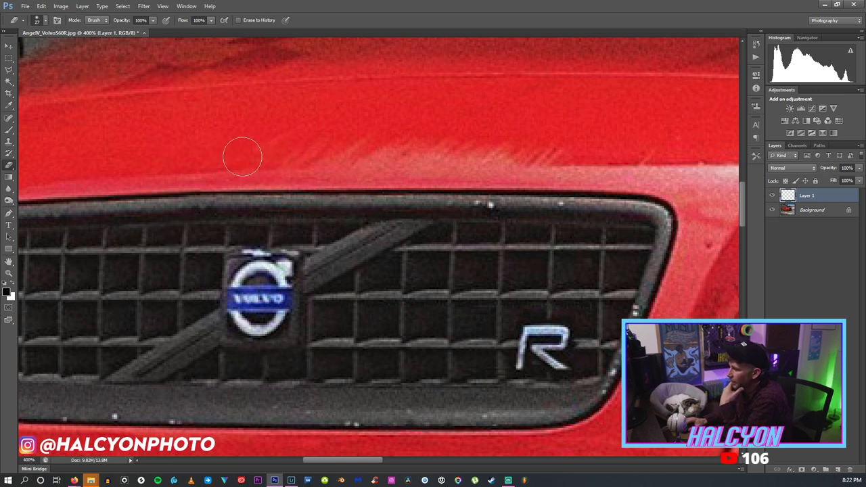
{"action": "left_click", "coordinate": [9, 272]}
{"action": "right_click", "coordinate": [209, 264]}
{"action": "left_click", "coordinate": [211, 264]}
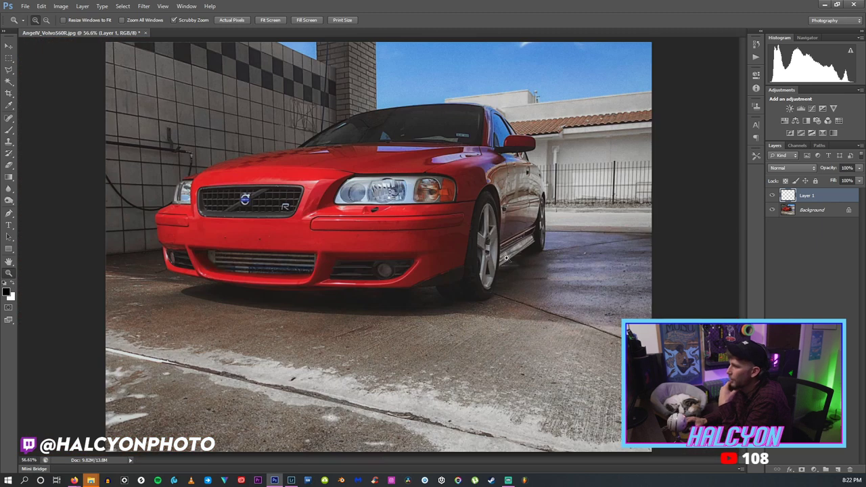
Save the layered edit as AngelV_VolvoS60R.psd in the Edited 2 folder and close the document.
{"action": "left_click", "coordinate": [849, 200]}
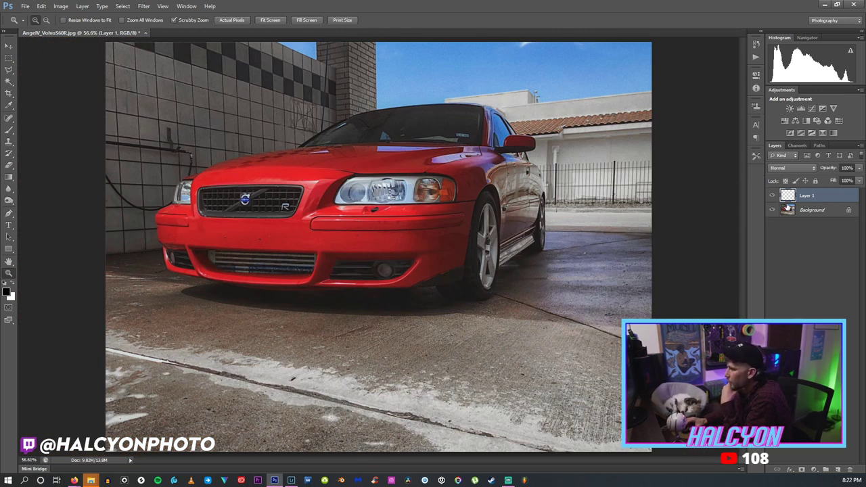
{"action": "left_click", "coordinate": [25, 6]}
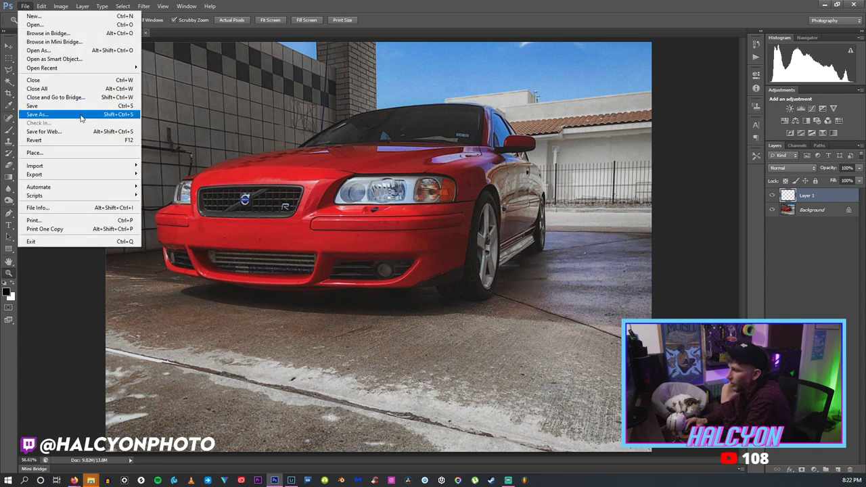
{"action": "left_click", "coordinate": [81, 116]}
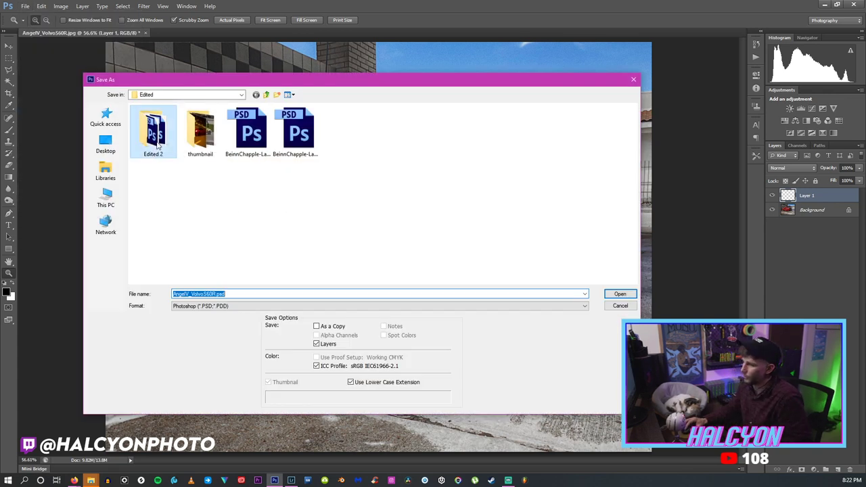
{"action": "double_click", "coordinate": [153, 130]}
{"action": "left_click", "coordinate": [621, 294]}
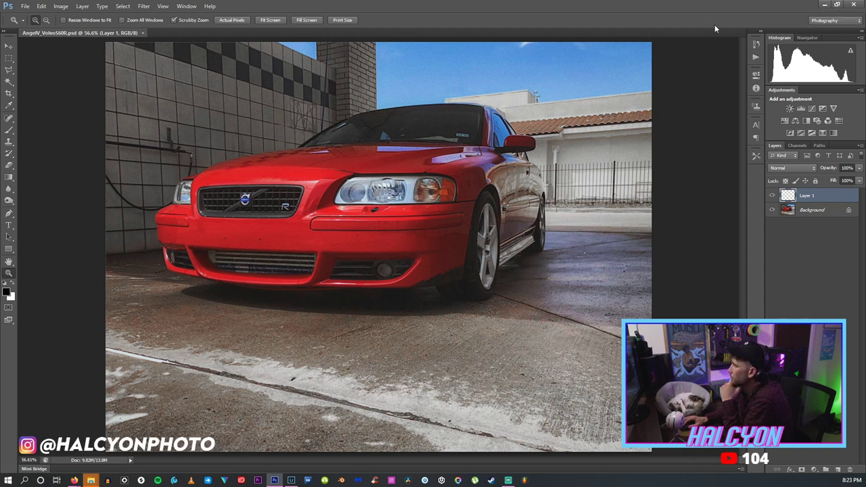
{"action": "left_click", "coordinate": [143, 32]}
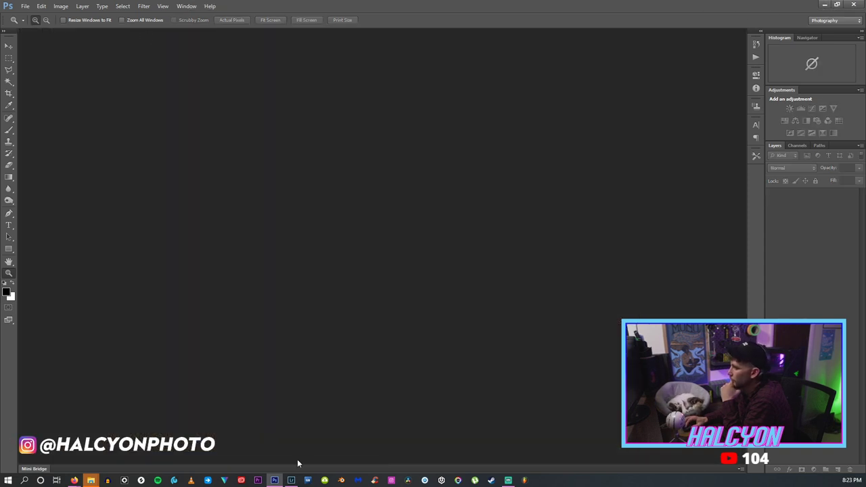
Switch from Photoshop to Lightroom Classic's Develop module showing the white GT-R raw photo.
{"action": "left_click", "coordinate": [291, 480]}
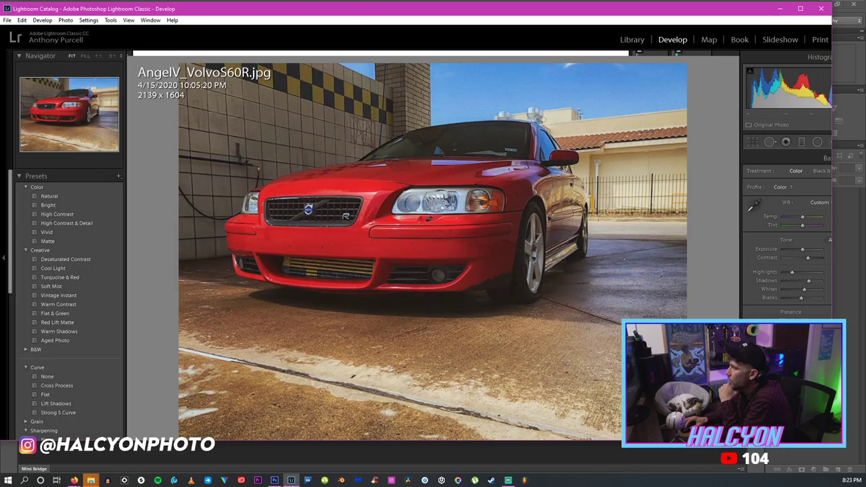
{"action": "key", "text": "alt+Tab"}
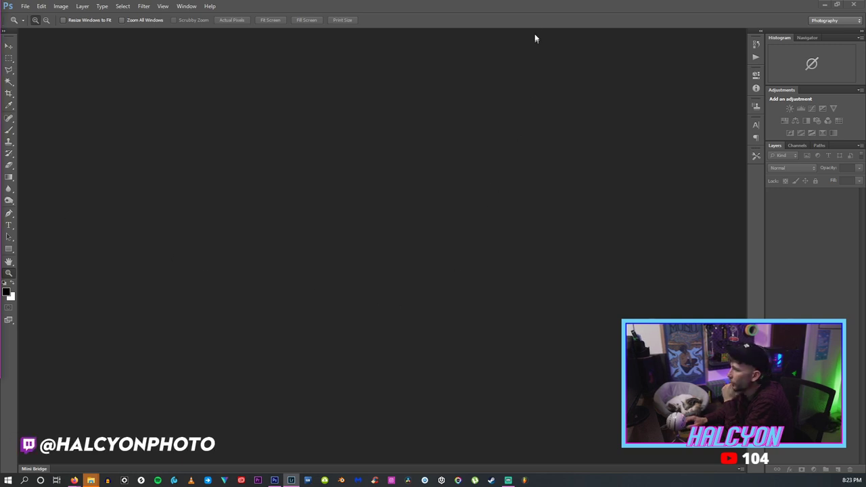
{"action": "key", "text": "alt+Tab"}
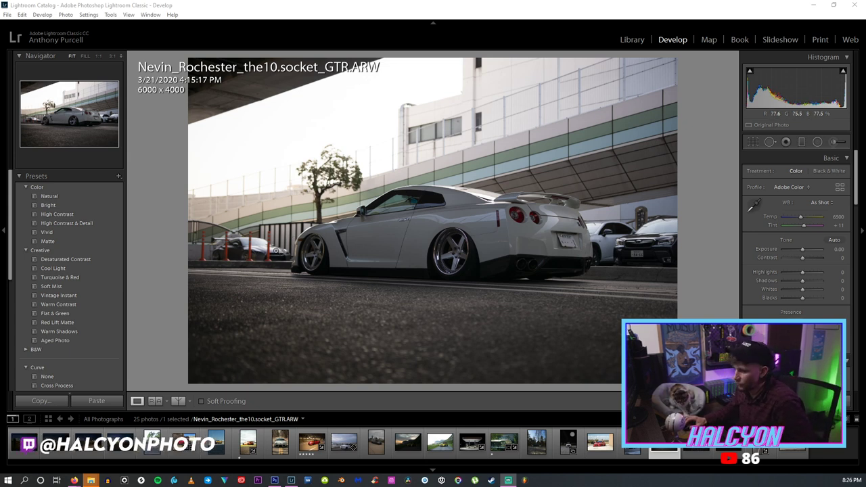
Inspect the poles and dark car at 1:1, then return to the full photo view.
{"action": "left_click", "coordinate": [278, 251]}
{"action": "left_click_drag", "start_coordinate": [353, 280], "coordinate": [356, 279]}
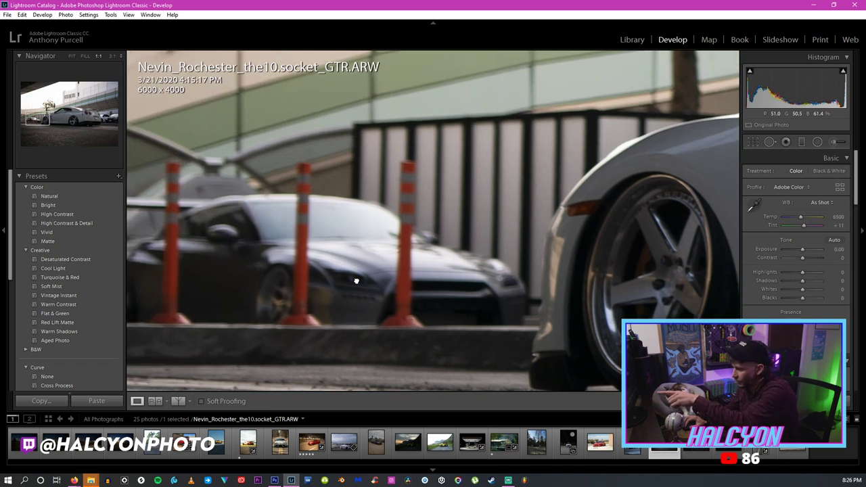
{"action": "left_click", "coordinate": [312, 272]}
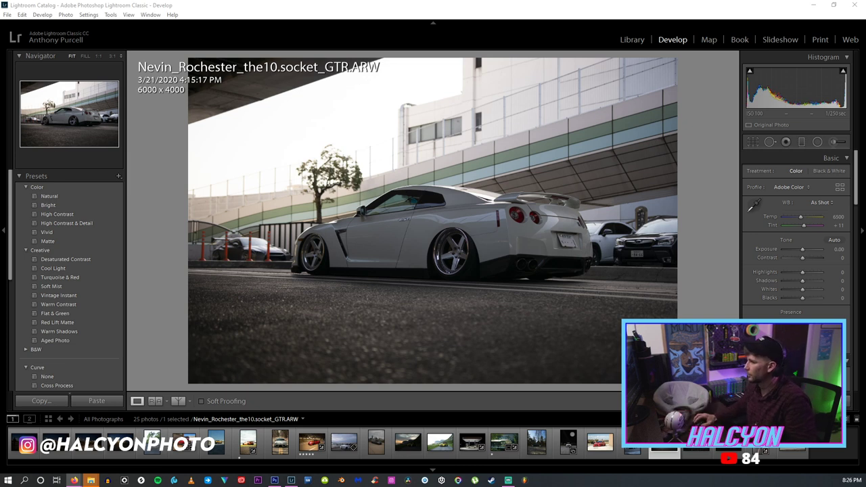
{"action": "left_click", "coordinate": [179, 279]}
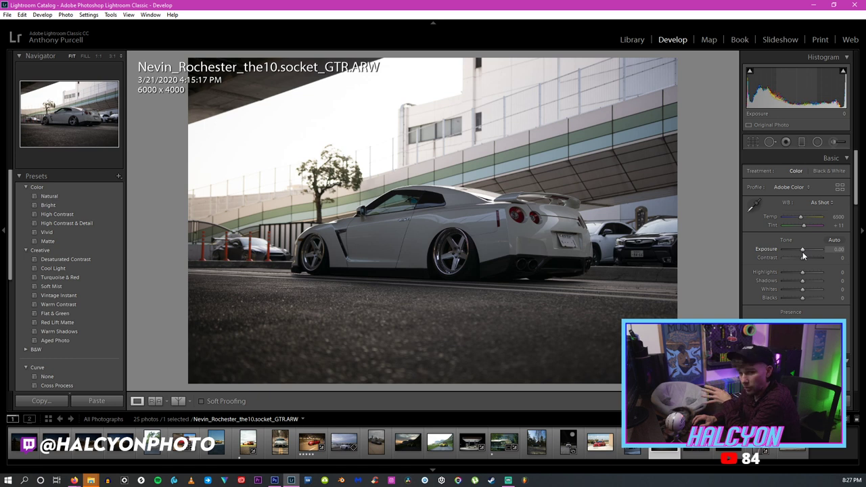
Raise exposure to +0.83, lower highlights, lift shadows and whites, and set contrast to +21.
{"action": "left_click_drag", "start_coordinate": [802, 255], "coordinate": [806, 255]}
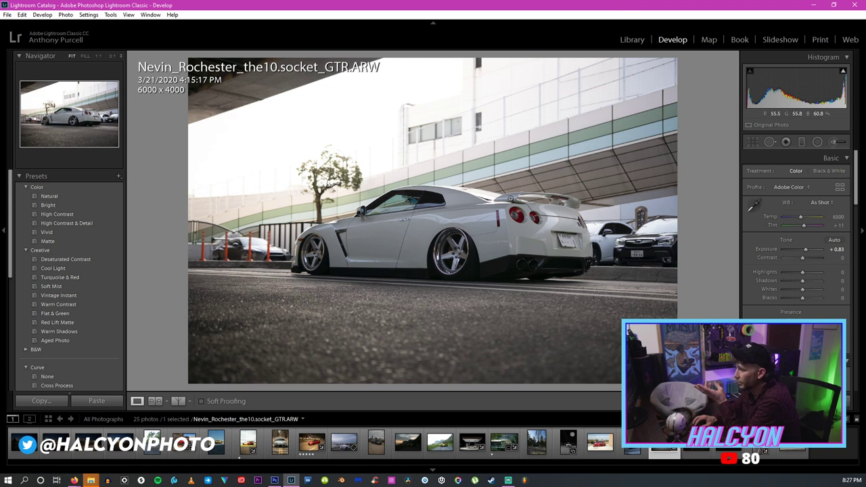
{"action": "left_click_drag", "start_coordinate": [499, 217], "coordinate": [298, 222]}
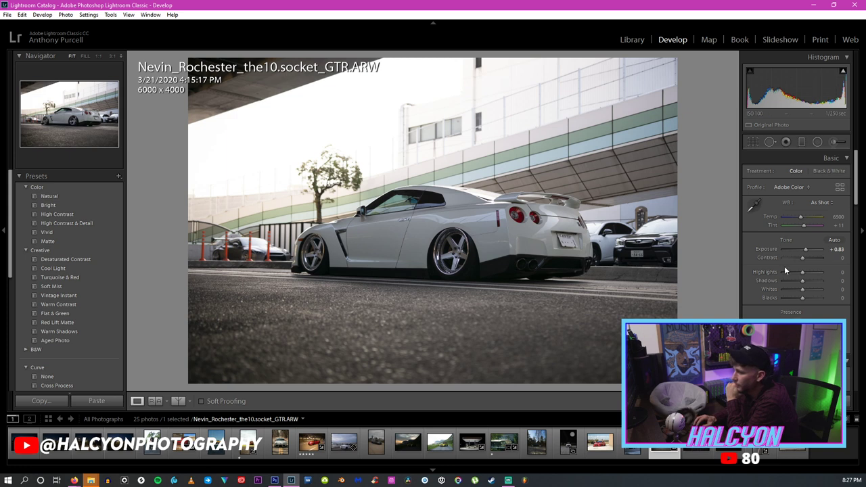
{"action": "left_click_drag", "start_coordinate": [802, 274], "coordinate": [795, 272]}
{"action": "left_click_drag", "start_coordinate": [802, 280], "coordinate": [797, 298]}
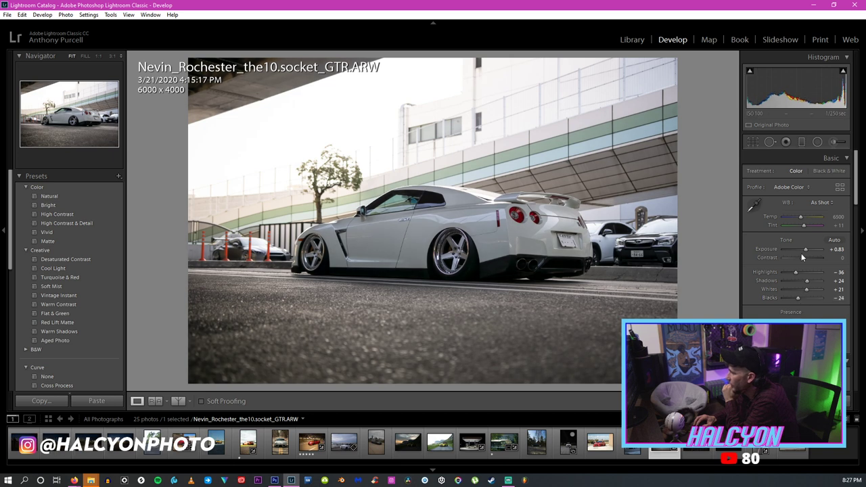
{"action": "left_click_drag", "start_coordinate": [802, 258], "coordinate": [805, 259]}
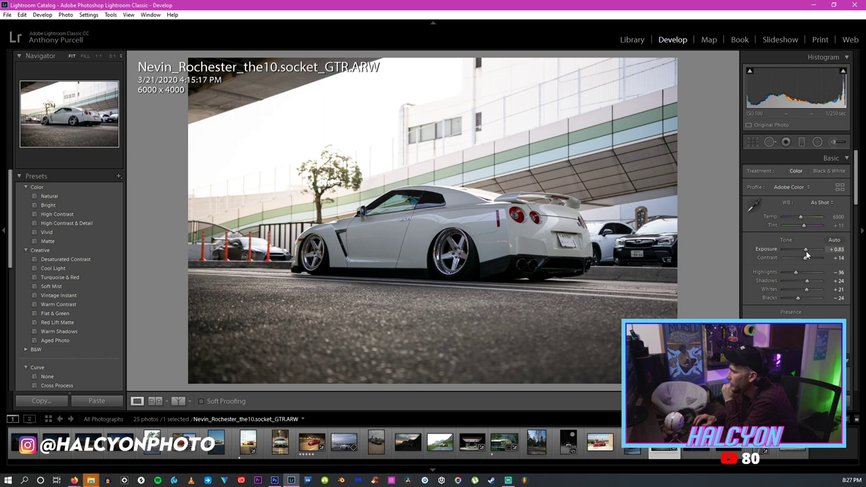
{"action": "left_click_drag", "start_coordinate": [806, 263], "coordinate": [807, 262]}
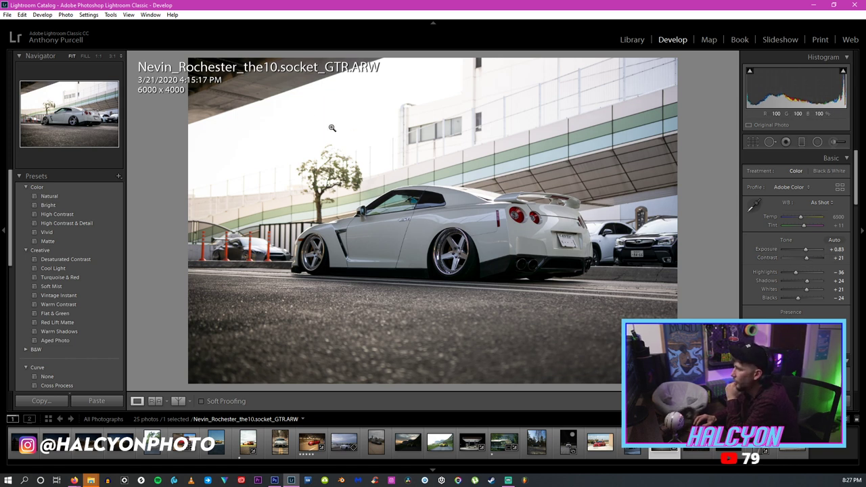
Refine exposure to +1.31 and highlights to -57, checking the car's side at 1:1.
{"action": "left_click_drag", "start_coordinate": [389, 118], "coordinate": [415, 146]}
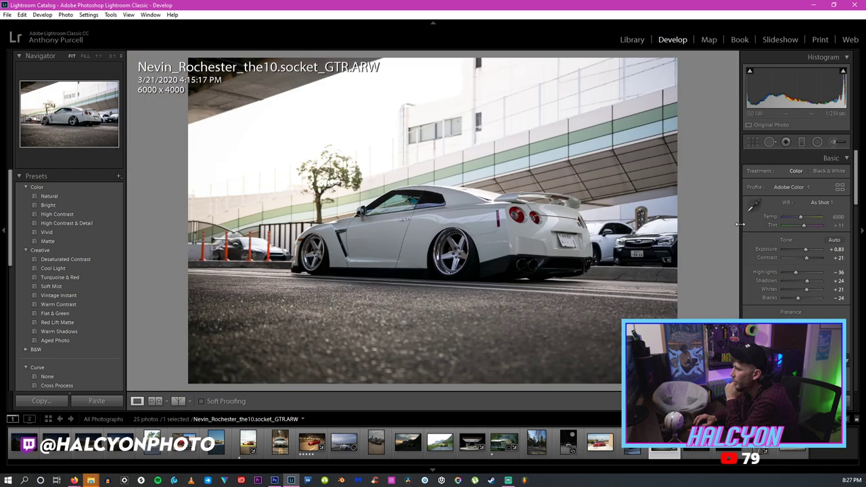
{"action": "mouse_move", "coordinate": [805, 249]}
{"action": "left_mouse_down"}
{"action": "mouse_move", "coordinate": [793, 252]}
{"action": "mouse_move", "coordinate": [807, 253]}
{"action": "left_mouse_up"}
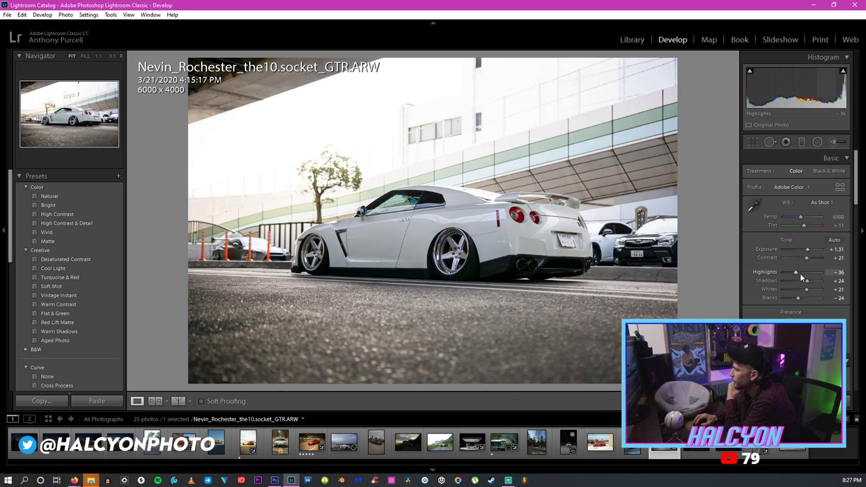
{"action": "left_click_drag", "start_coordinate": [796, 272], "coordinate": [793, 275]}
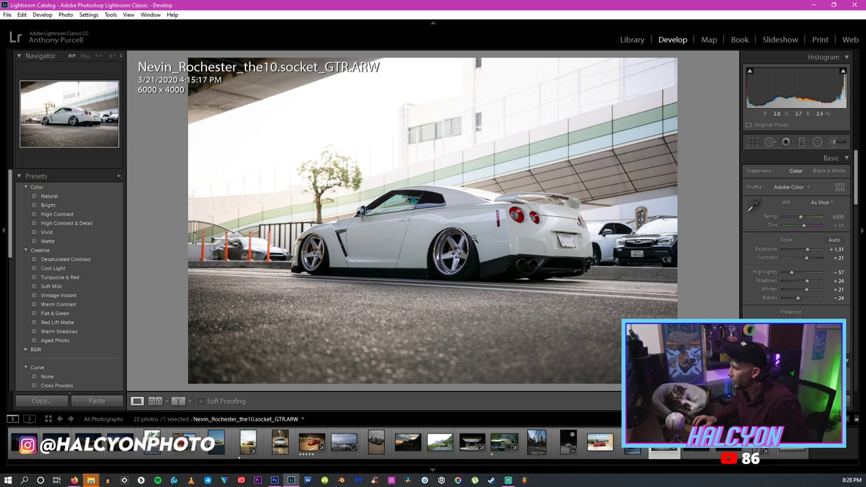
{"action": "left_click", "coordinate": [353, 249]}
{"action": "left_click_drag", "start_coordinate": [354, 248], "coordinate": [237, 233]}
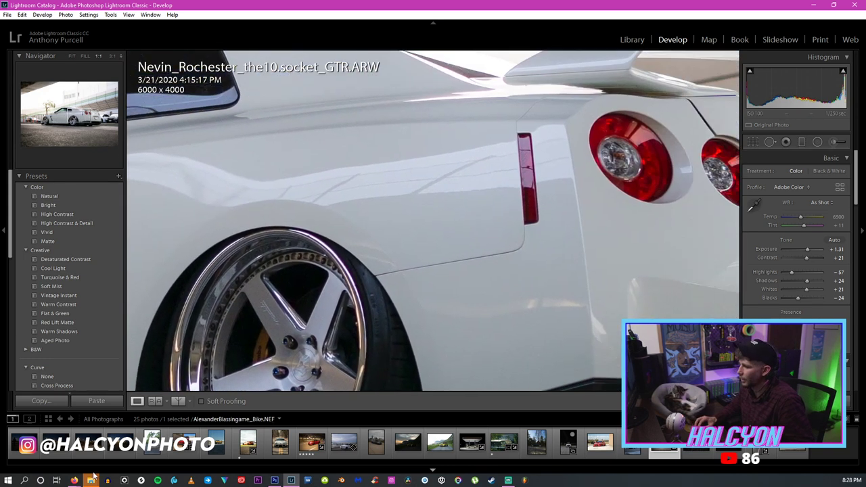
{"action": "left_click", "coordinate": [78, 447]}
Pause the music and browse SoundCloud's profile and likes through to the saved playlists.
{"action": "key", "text": "space"}
{"action": "scroll", "coordinate": [688, 203], "scroll_direction": "up", "scroll_amount": 3}
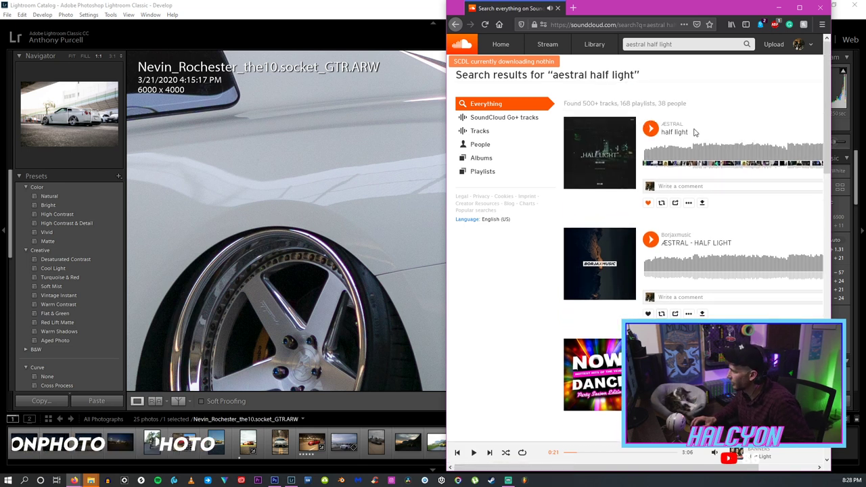
{"action": "scroll", "coordinate": [672, 270], "scroll_direction": "down", "scroll_amount": 2}
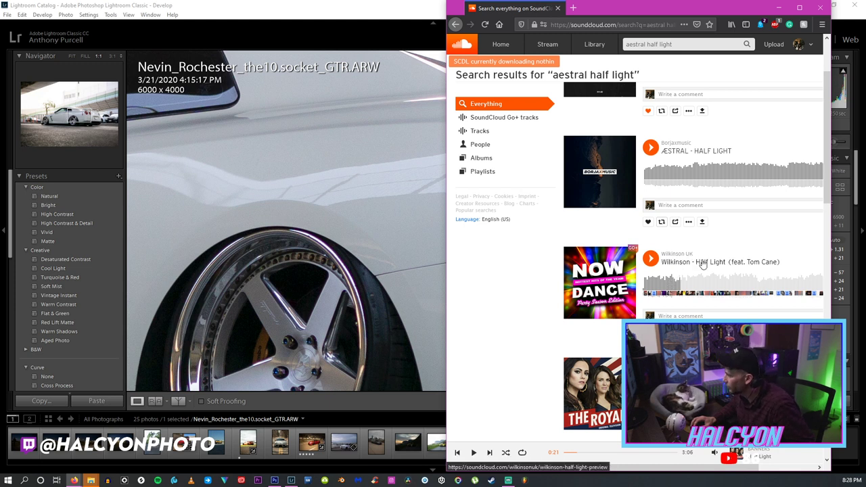
{"action": "scroll", "coordinate": [702, 264], "scroll_direction": "up", "scroll_amount": 2}
{"action": "left_click", "coordinate": [800, 44]}
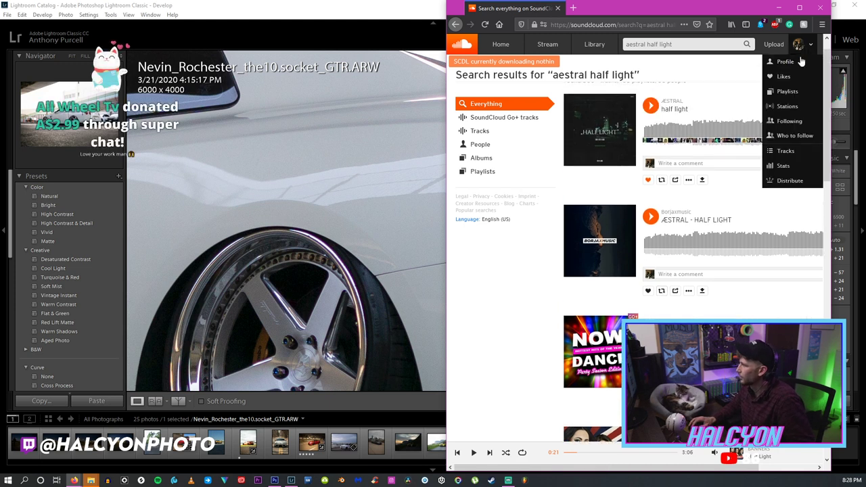
{"action": "left_click", "coordinate": [785, 61]}
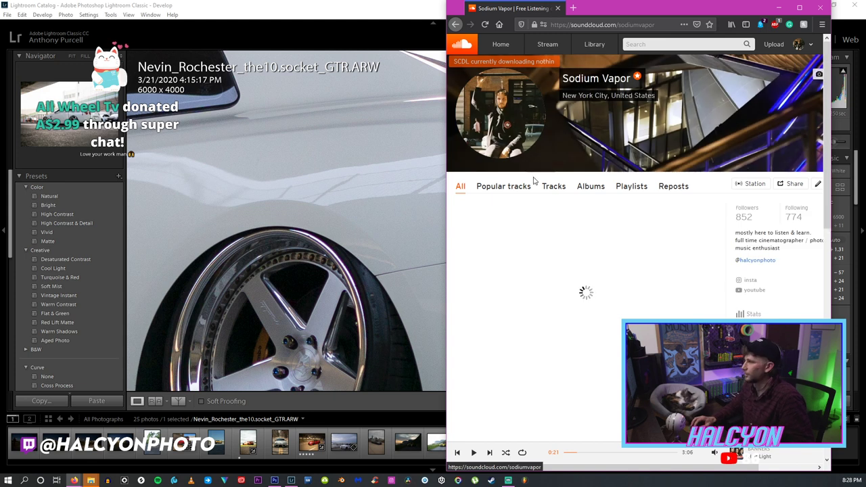
{"action": "left_click", "coordinate": [553, 186]}
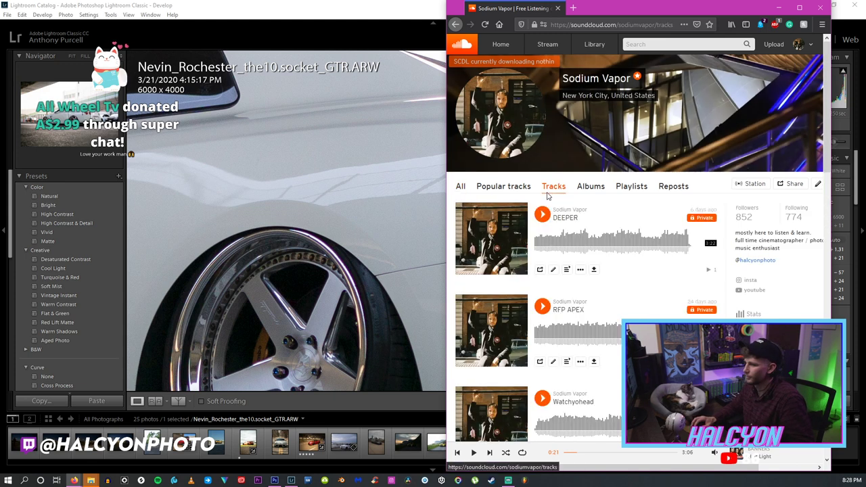
{"action": "left_click", "coordinate": [796, 47]}
{"action": "left_click", "coordinate": [784, 76]}
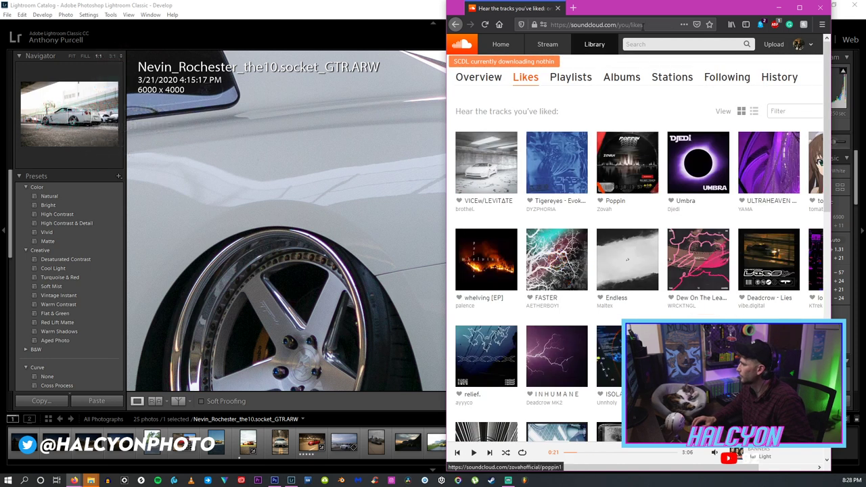
{"action": "left_click", "coordinate": [578, 78]}
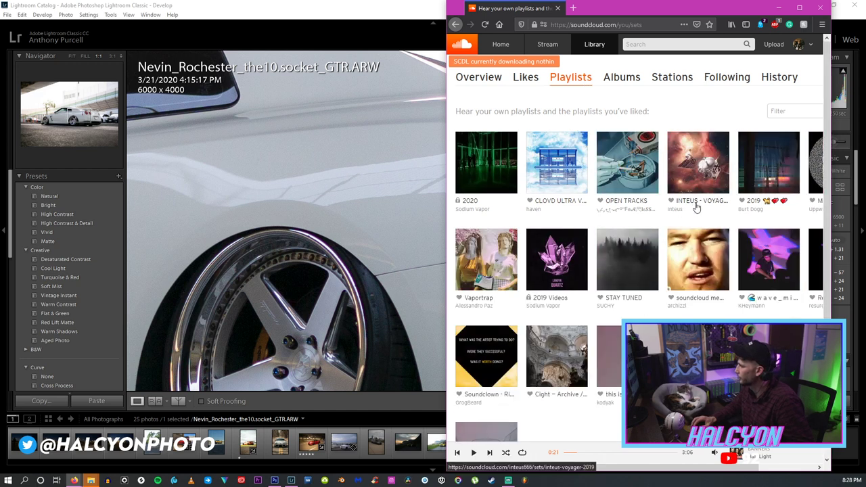
Play the Vaportrap playlist's first track and return to the fitted Lightroom GT-R photo.
{"action": "mouse_move", "coordinate": [556, 291]}
{"action": "left_click", "coordinate": [489, 298]}
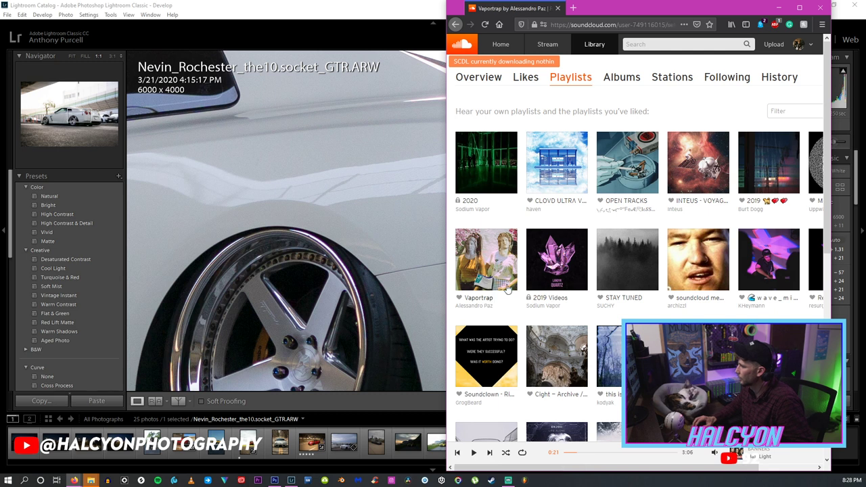
{"action": "left_click", "coordinate": [529, 274]}
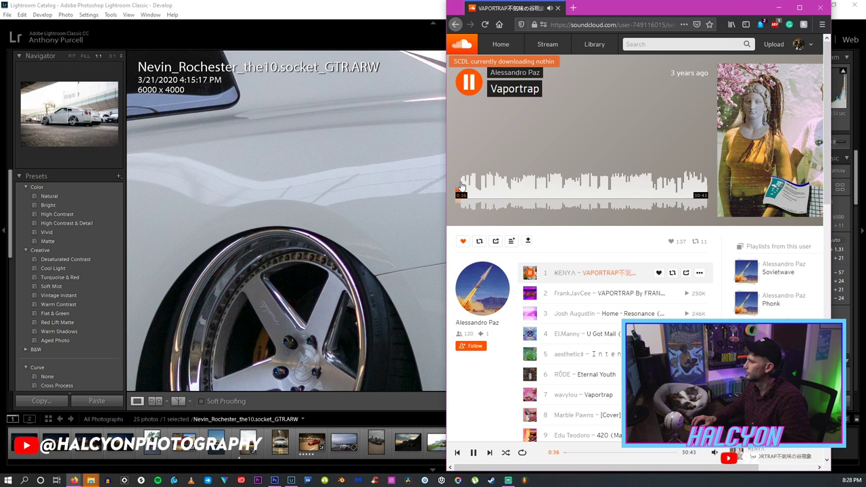
{"action": "left_click", "coordinate": [342, 4]}
{"action": "left_click", "coordinate": [395, 211]}
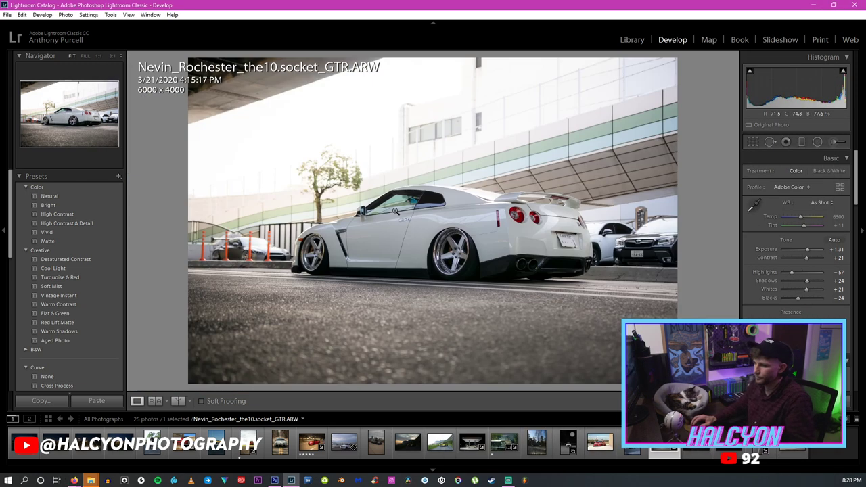
Cool the Temp slightly and cut Yellow and Green saturation to -51, checking the orange poles at 1:1.
{"action": "left_click_drag", "start_coordinate": [801, 217], "coordinate": [800, 221]}
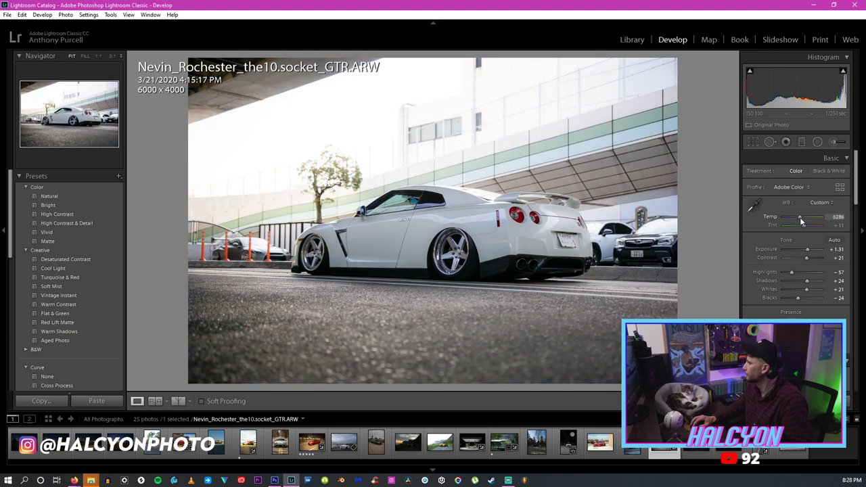
{"action": "left_click_drag", "start_coordinate": [856, 194], "coordinate": [855, 226]}
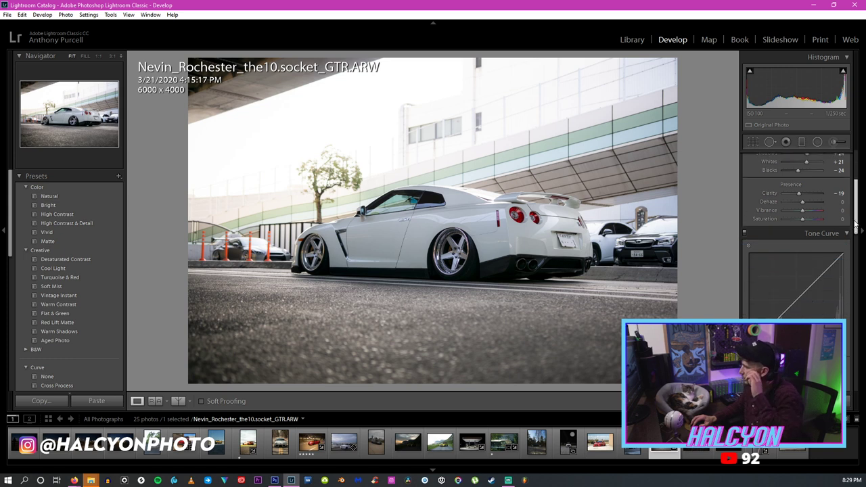
{"action": "scroll", "coordinate": [805, 279], "scroll_direction": "down", "scroll_amount": 5}
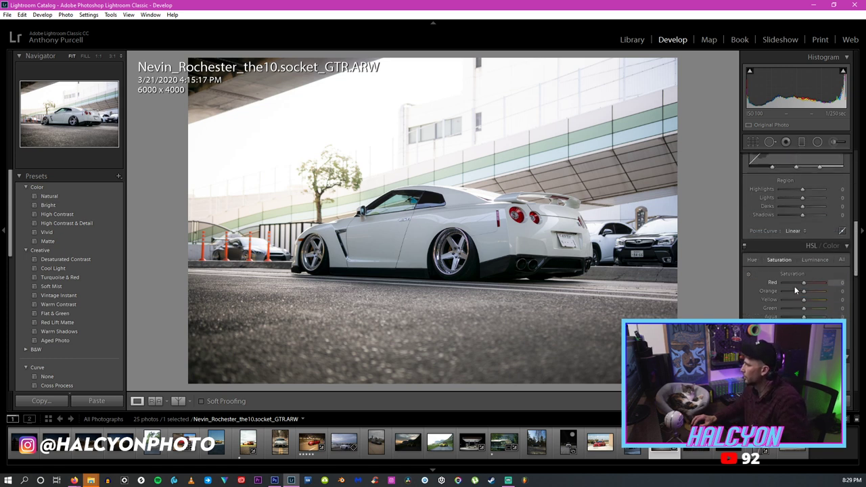
{"action": "left_click_drag", "start_coordinate": [796, 298], "coordinate": [794, 307]}
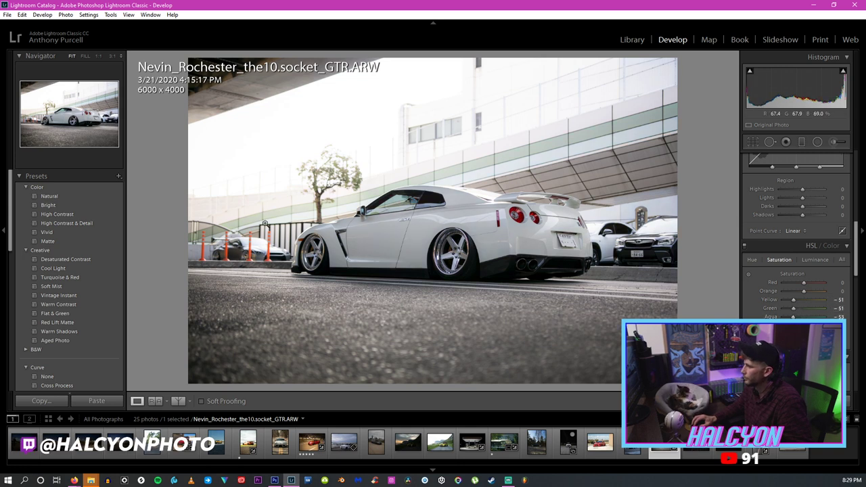
{"action": "left_click", "coordinate": [259, 245]}
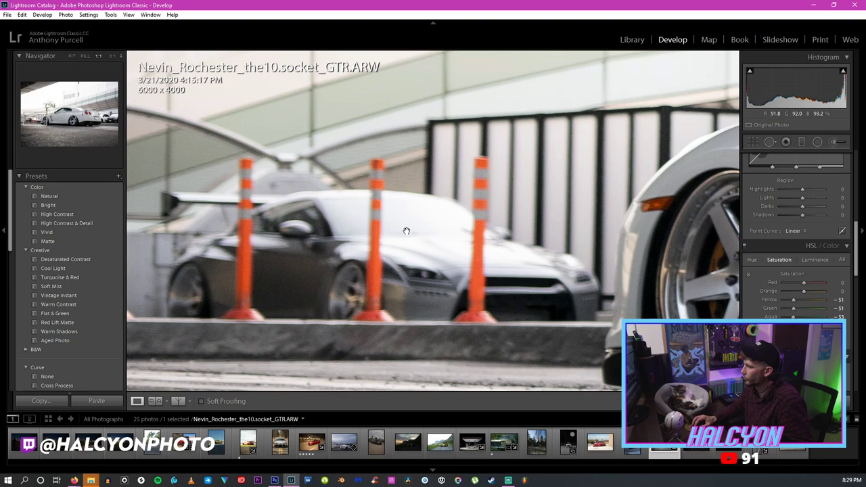
{"action": "left_click", "coordinate": [524, 237]}
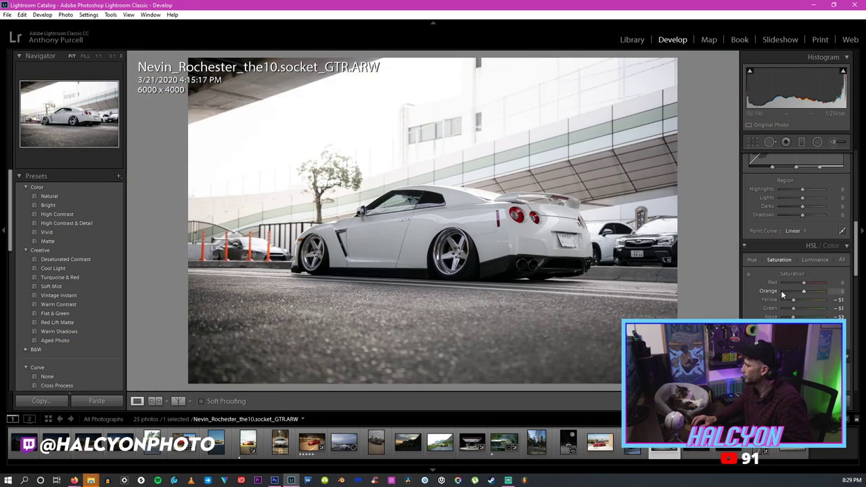
{"action": "scroll", "coordinate": [852, 272], "scroll_direction": "down", "scroll_amount": 2}
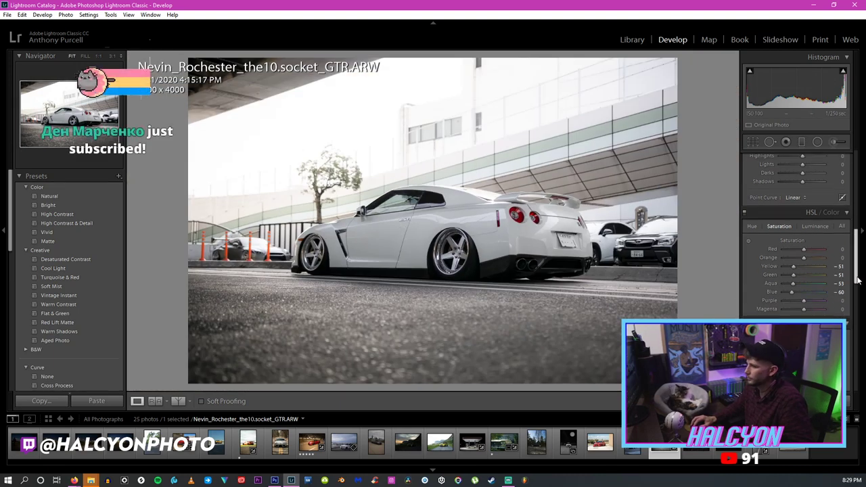
{"action": "scroll", "coordinate": [857, 280], "scroll_direction": "down", "scroll_amount": 1}
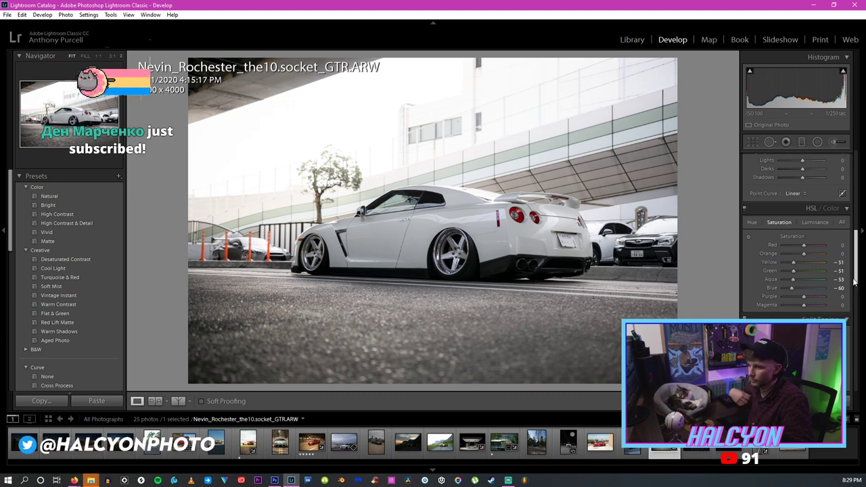
{"action": "scroll", "coordinate": [846, 284], "scroll_direction": "down", "scroll_amount": 2}
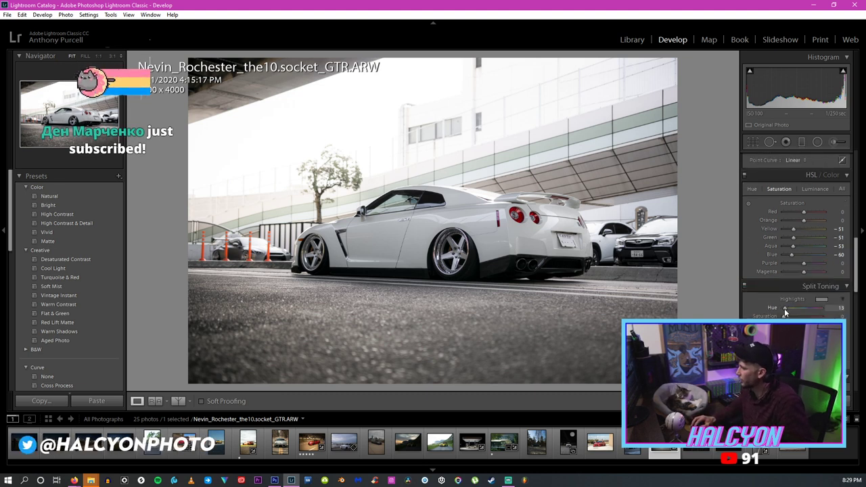
Set the split-toning highlight tint to hue 65 and saturation 11 in the colour picker.
{"action": "left_click", "coordinate": [819, 298]}
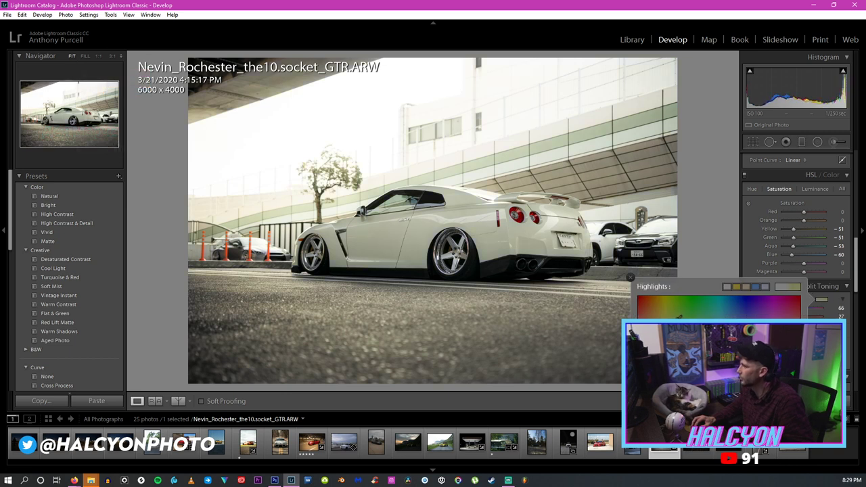
{"action": "left_click", "coordinate": [530, 4]}
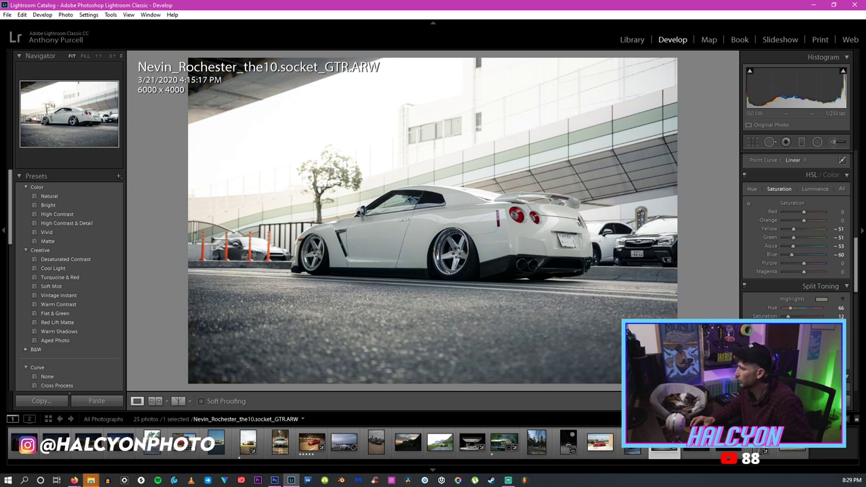
{"action": "left_click", "coordinate": [820, 300]}
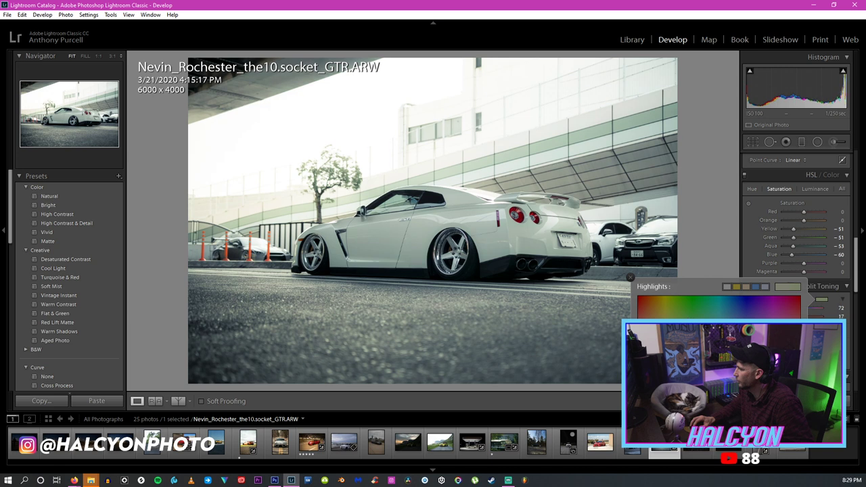
{"action": "key", "text": "Escape"}
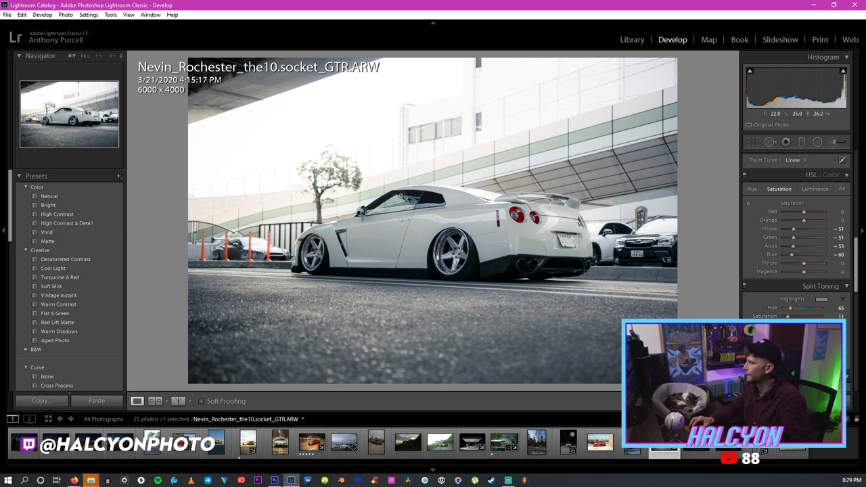
Lift Shadows to +69, Exposure to +0.95 and Contrast to +26 in the Basic panel.
{"action": "left_click_drag", "start_coordinate": [851, 272], "coordinate": [853, 210]}
{"action": "left_click_drag", "start_coordinate": [807, 173], "coordinate": [804, 203]}
{"action": "scroll", "coordinate": [786, 179], "scroll_direction": "up", "scroll_amount": 2}
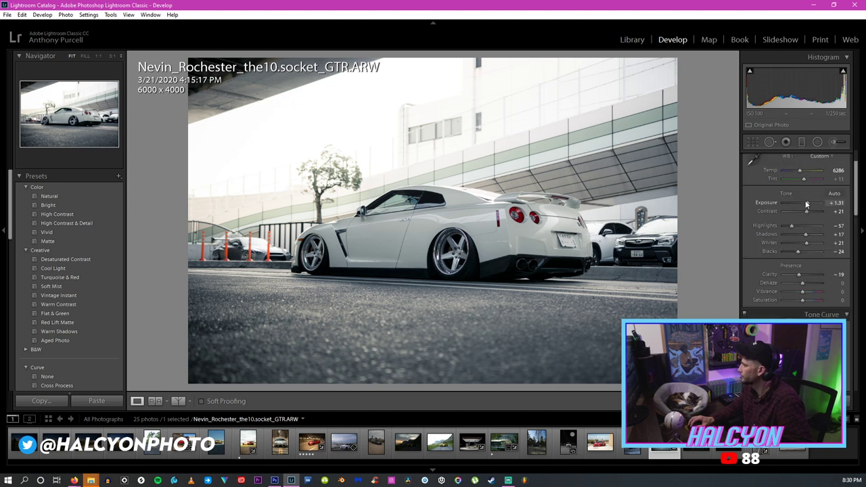
{"action": "left_click_drag", "start_coordinate": [805, 233], "coordinate": [818, 243]}
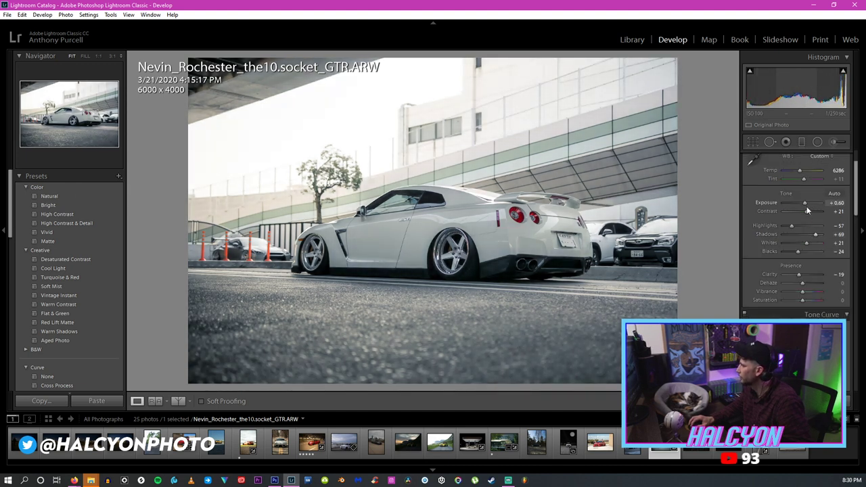
{"action": "left_click_drag", "start_coordinate": [805, 204], "coordinate": [807, 211]}
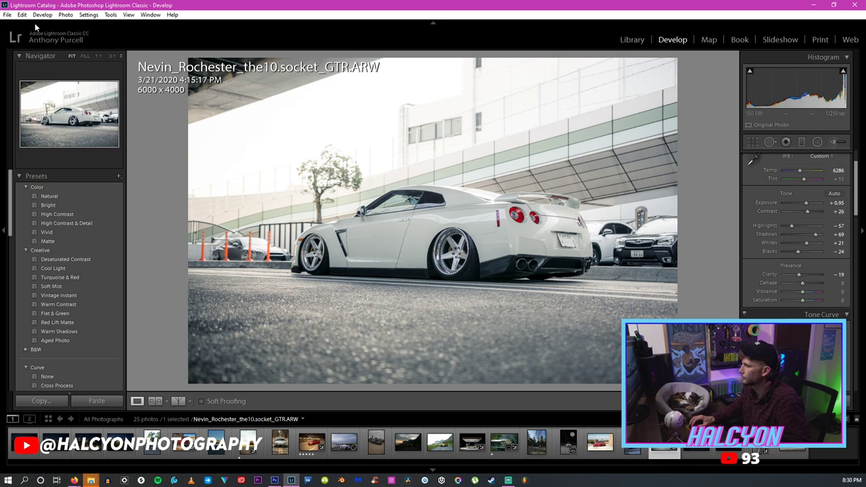
{"action": "left_click", "coordinate": [7, 14]}
Export the GT-R photo to the Edited folder with the current export settings.
{"action": "left_click", "coordinate": [136, 147]}
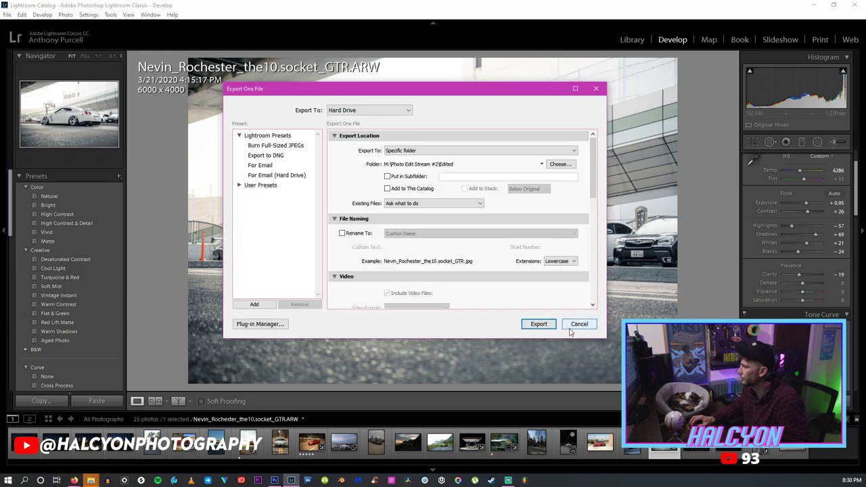
{"action": "left_click", "coordinate": [538, 324]}
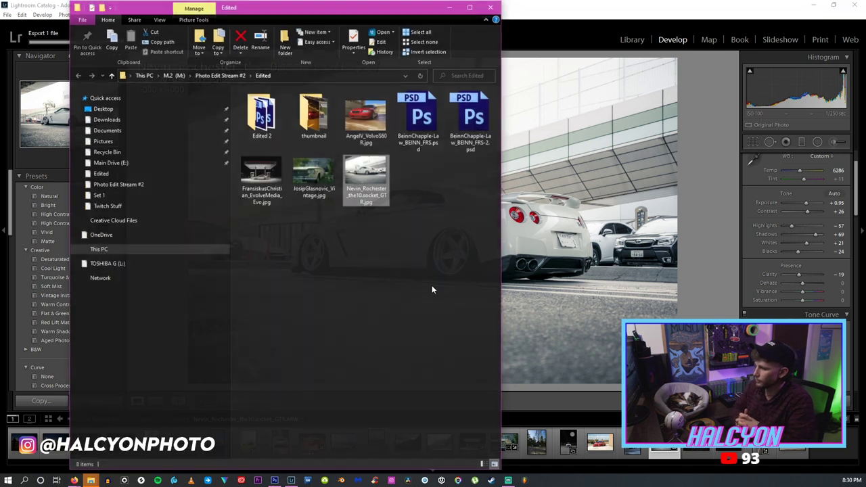
{"action": "left_click", "coordinate": [497, 5]}
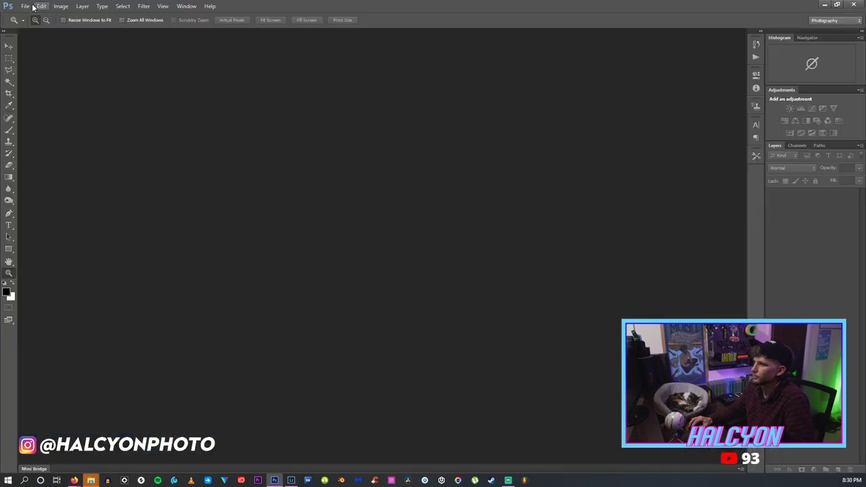
{"action": "left_click", "coordinate": [25, 7]}
{"action": "left_click", "coordinate": [39, 23]}
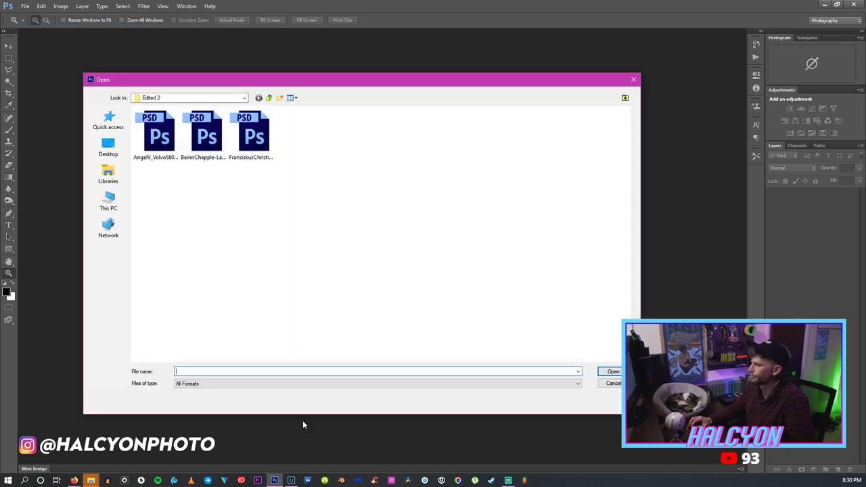
Export the GT-R photo again with PSD chosen as the image format.
{"action": "left_click", "coordinate": [291, 481]}
{"action": "left_click", "coordinate": [5, 15]}
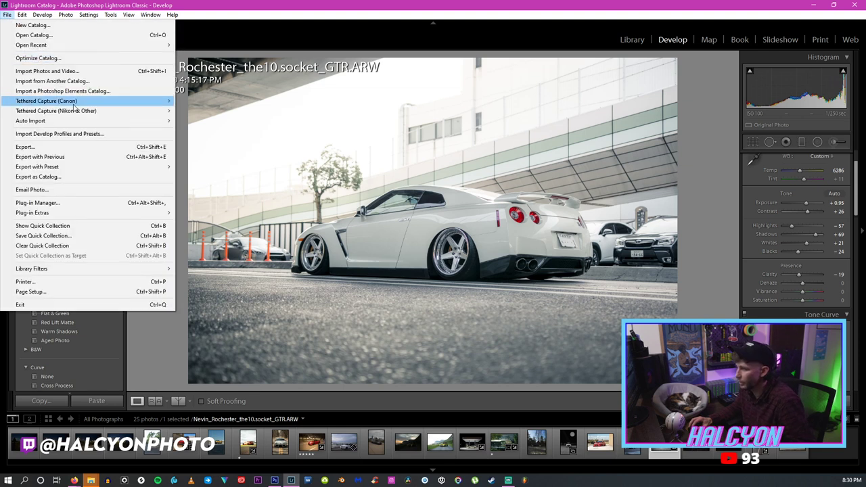
{"action": "left_click", "coordinate": [30, 147]}
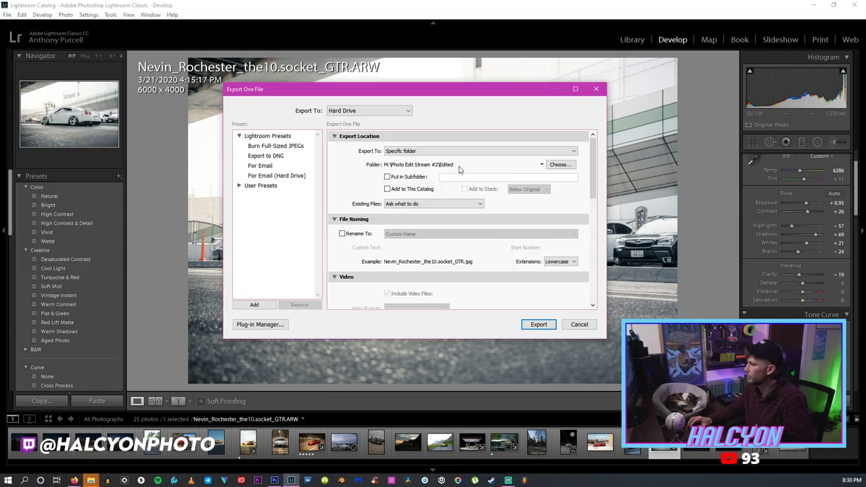
{"action": "left_click_drag", "start_coordinate": [593, 196], "coordinate": [593, 242]}
{"action": "left_click", "coordinate": [433, 230]}
{"action": "left_click", "coordinate": [406, 250]}
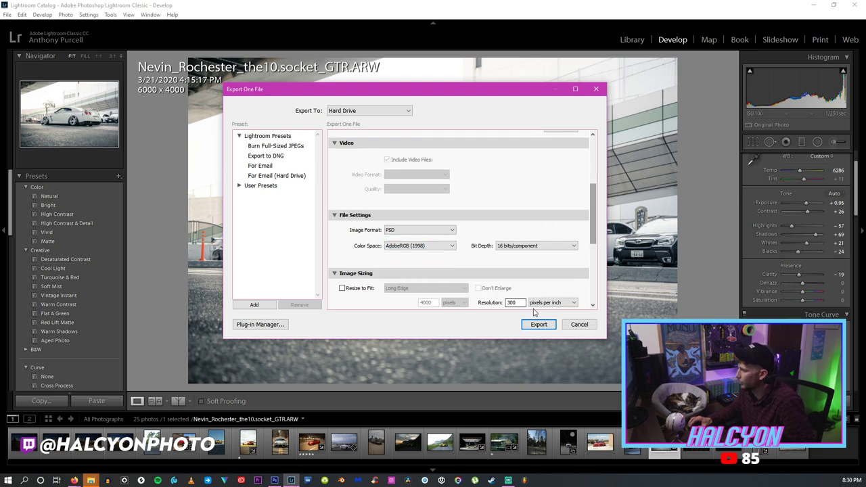
{"action": "left_click", "coordinate": [538, 324]}
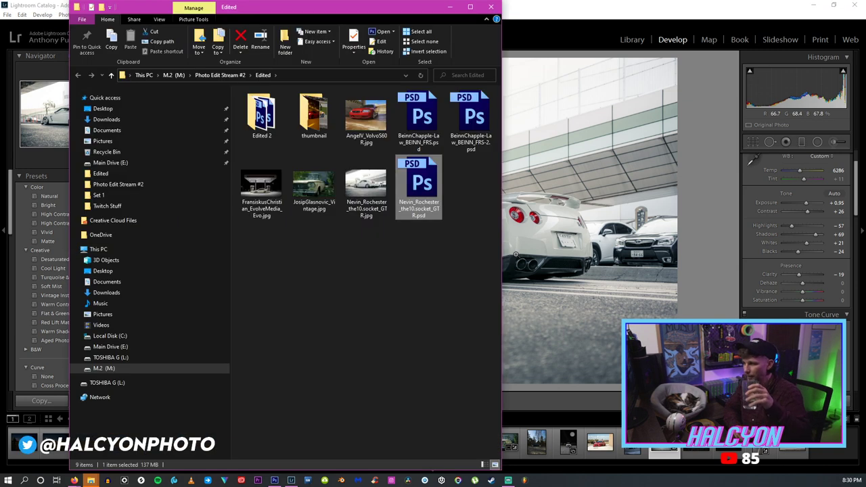
{"action": "left_click", "coordinate": [491, 7]}
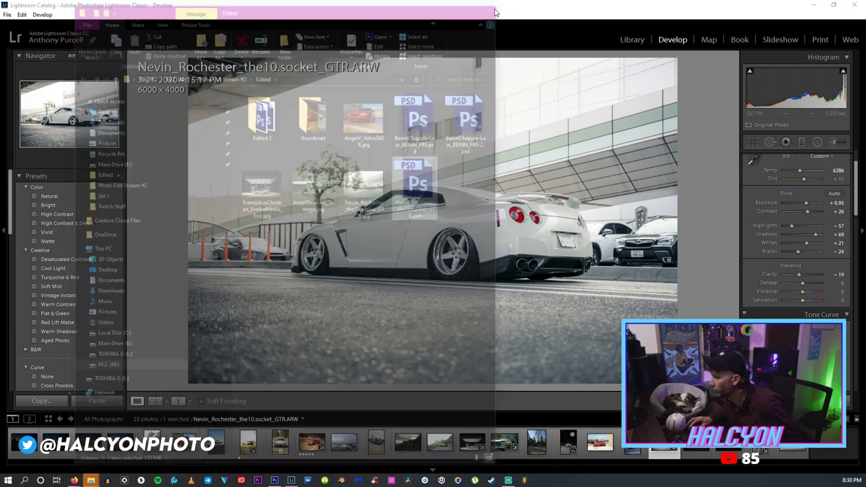
{"action": "left_click", "coordinate": [274, 480]}
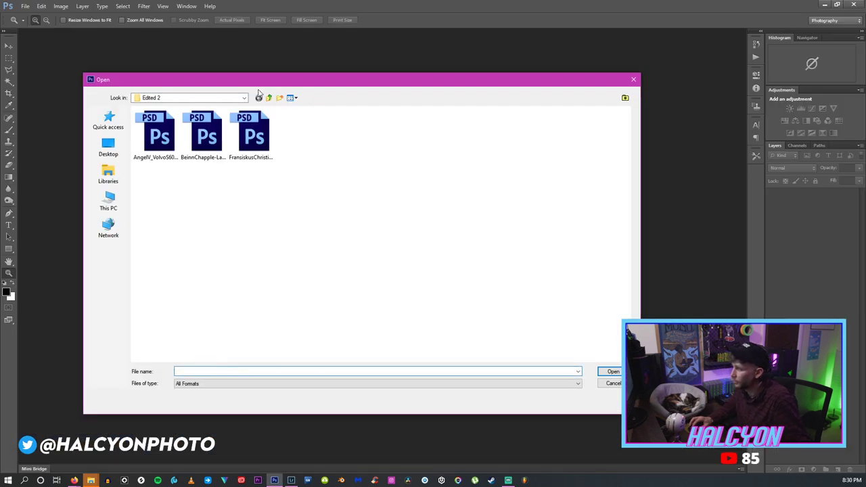
Open the white GT-R photo from the Edited folder in Photoshop.
{"action": "left_click", "coordinate": [269, 98]}
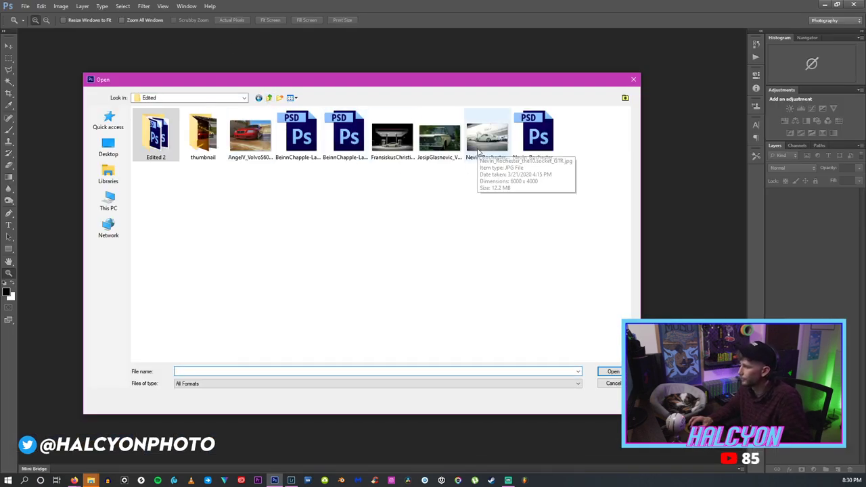
{"action": "left_click", "coordinate": [504, 144]}
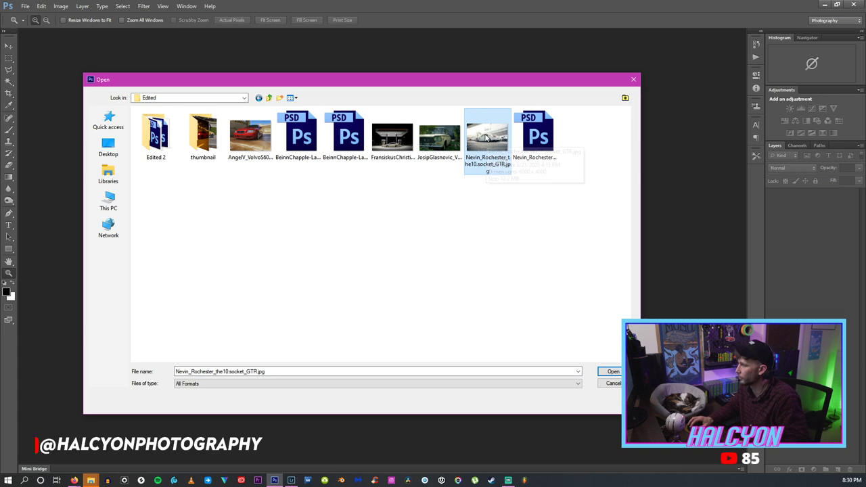
{"action": "double_click", "coordinate": [504, 143]}
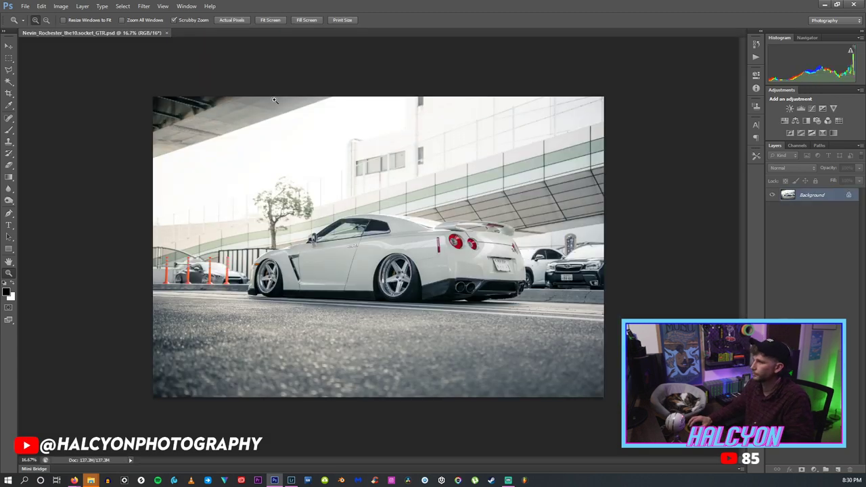
Zoom to 100% on the orange cones and grey car and pan left toward them.
{"action": "left_click", "coordinate": [260, 271]}
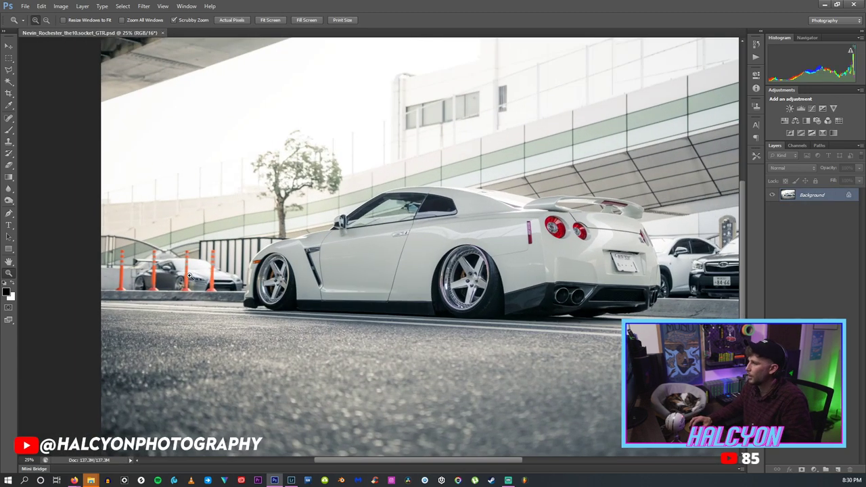
{"action": "left_click", "coordinate": [177, 273]}
{"action": "left_click", "coordinate": [177, 273]}
{"action": "left_click", "coordinate": [163, 276]}
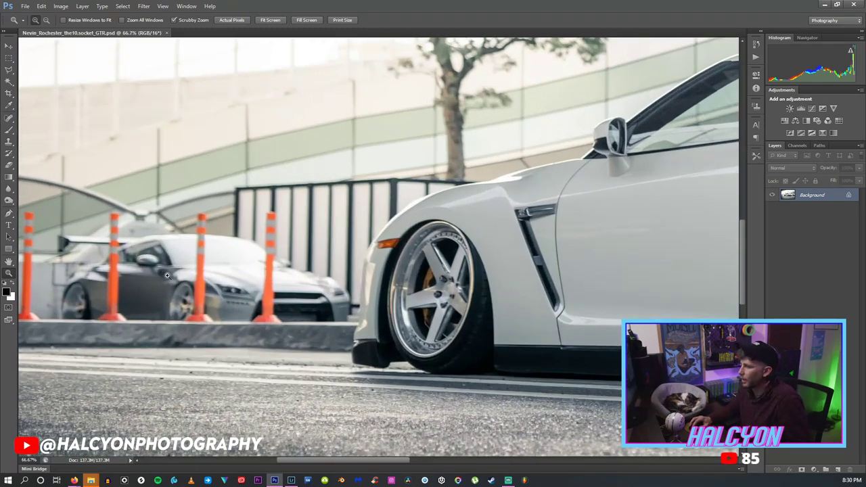
{"action": "left_click", "coordinate": [170, 276]}
{"action": "left_click_drag", "start_coordinate": [325, 462], "coordinate": [318, 463]}
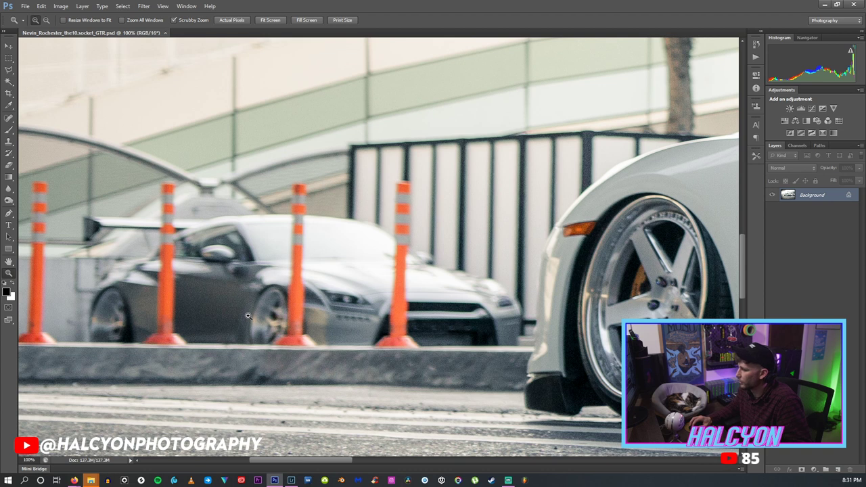
{"action": "left_click_drag", "start_coordinate": [290, 460], "coordinate": [279, 463]}
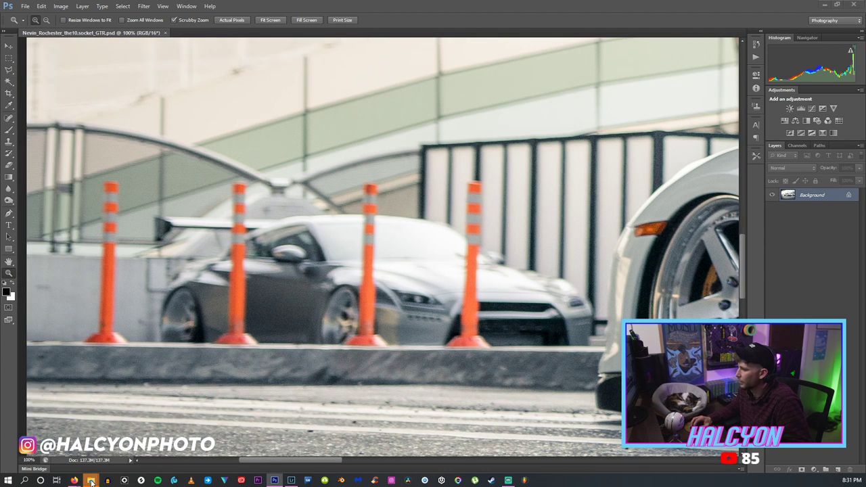
{"action": "right_click", "coordinate": [91, 481]}
{"action": "left_click", "coordinate": [99, 462]}
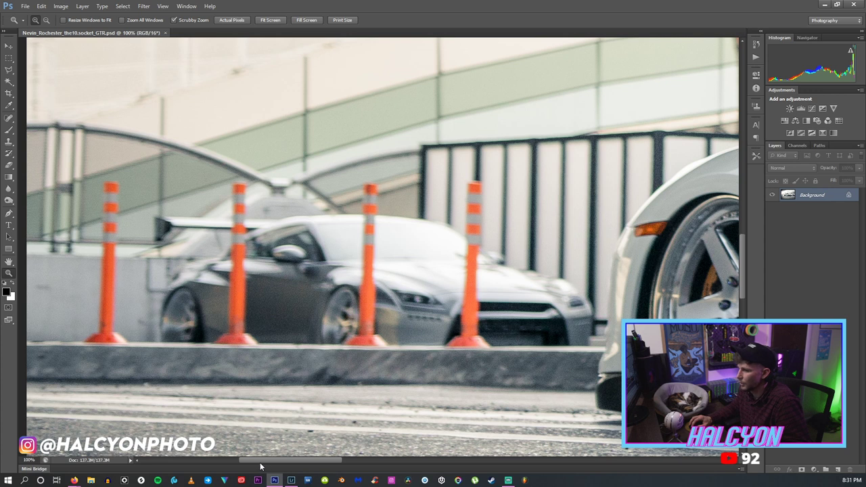
{"action": "left_click_drag", "start_coordinate": [272, 464], "coordinate": [262, 464]}
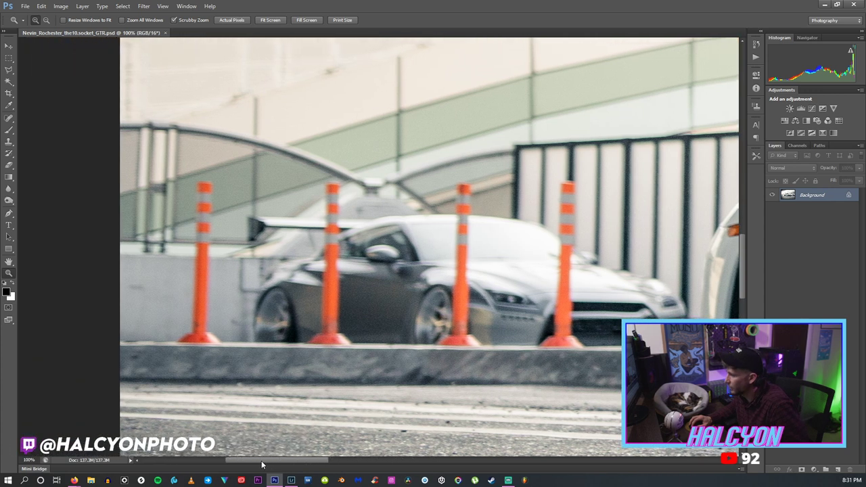
{"action": "left_click", "coordinate": [9, 58]}
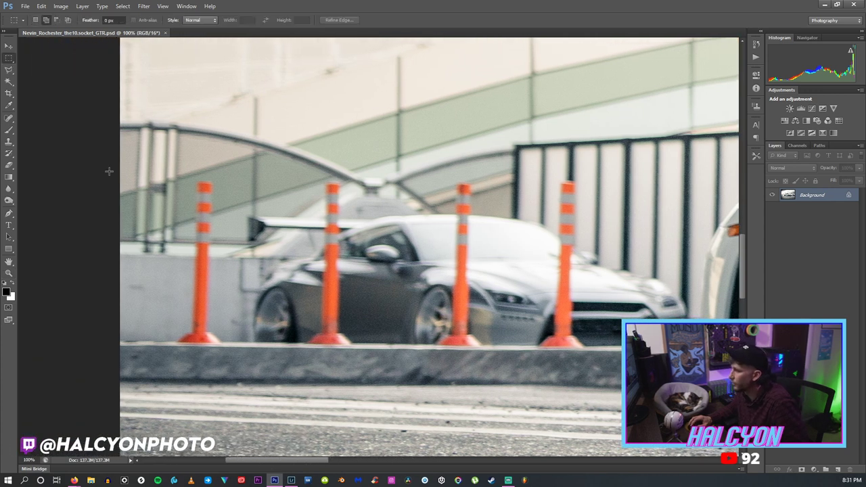
{"action": "left_click", "coordinate": [9, 69]}
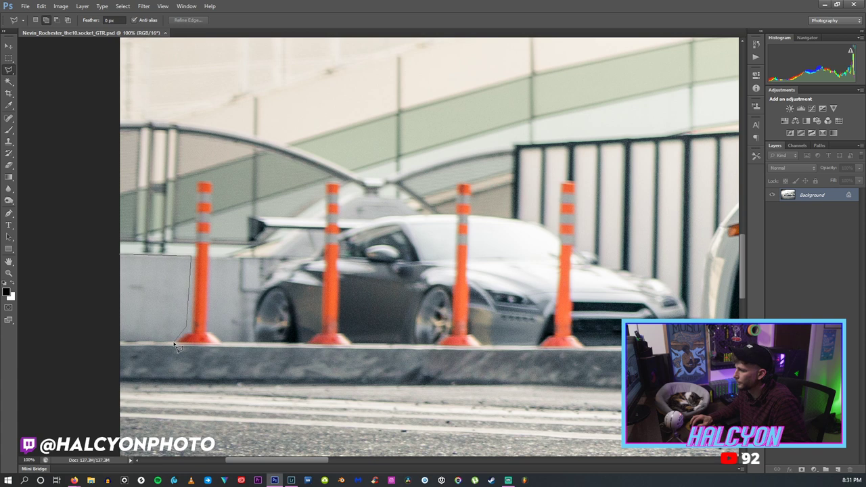
{"action": "mouse_move", "coordinate": [125, 345]}
{"action": "left_mouse_down"}
{"action": "mouse_move", "coordinate": [116, 341]}
{"action": "mouse_move", "coordinate": [112, 259]}
{"action": "mouse_move", "coordinate": [121, 256]}
{"action": "left_mouse_up"}
{"action": "right_click", "coordinate": [144, 276]}
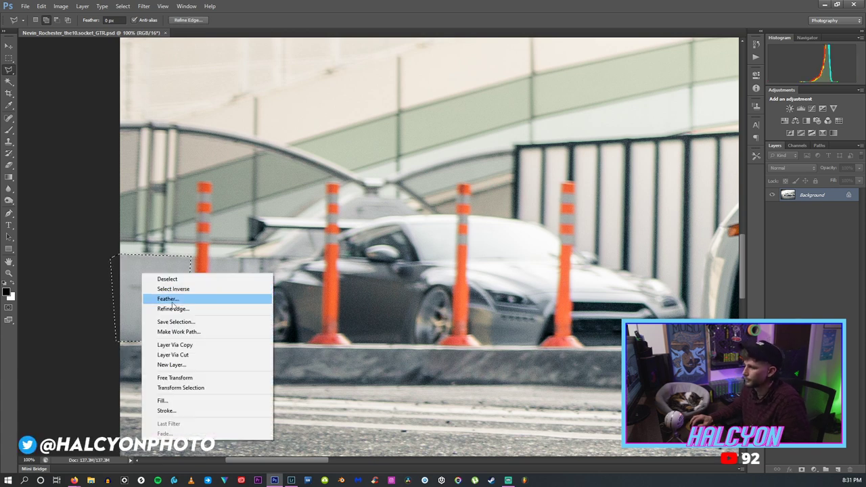
{"action": "left_click", "coordinate": [169, 355]}
{"action": "key", "text": "ctrl+t"}
{"action": "left_click_drag", "start_coordinate": [169, 280], "coordinate": [220, 276]}
{"action": "left_click", "coordinate": [9, 45]}
{"action": "key", "text": "Return"}
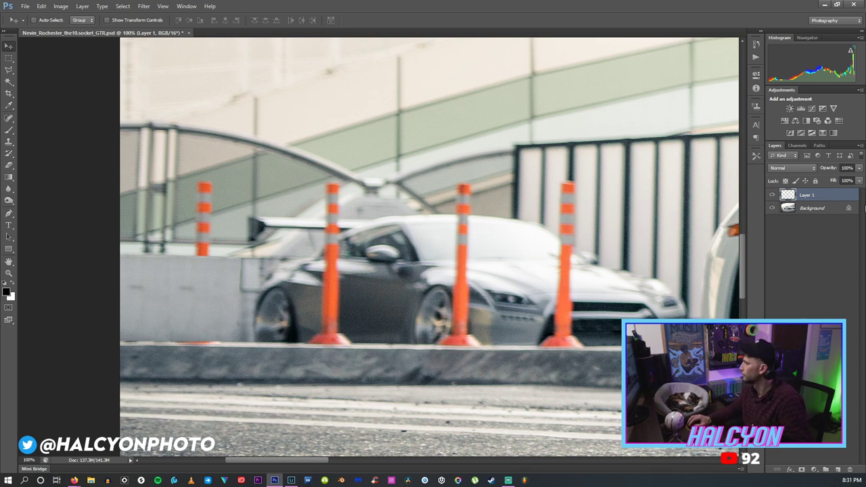
{"action": "key", "text": "e"}
{"action": "left_click", "coordinate": [36, 20]}
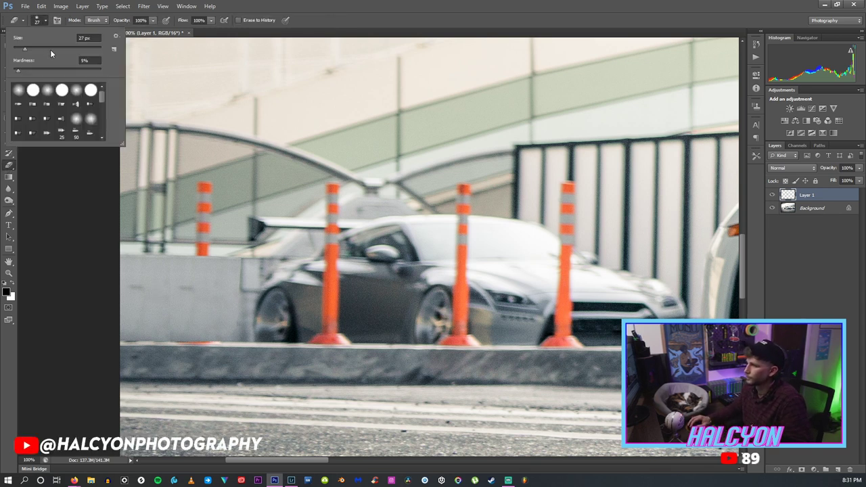
{"action": "left_click", "coordinate": [31, 48]}
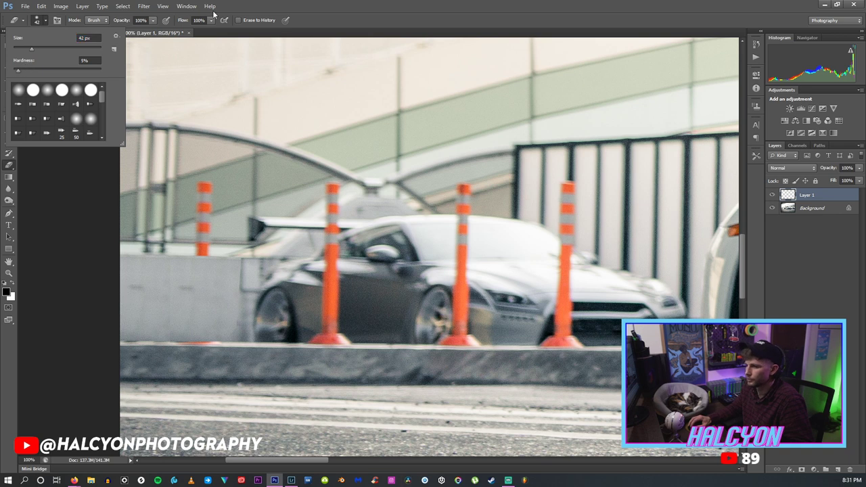
{"action": "key", "text": "Return"}
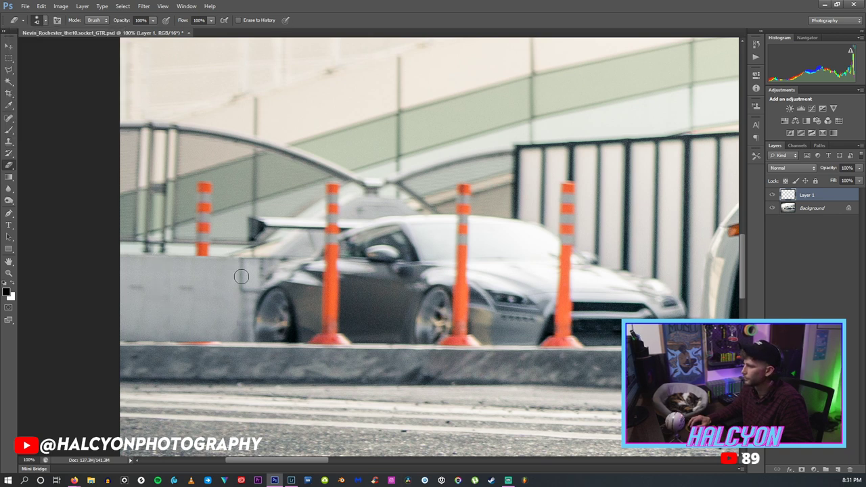
{"action": "right_click", "coordinate": [822, 195]}
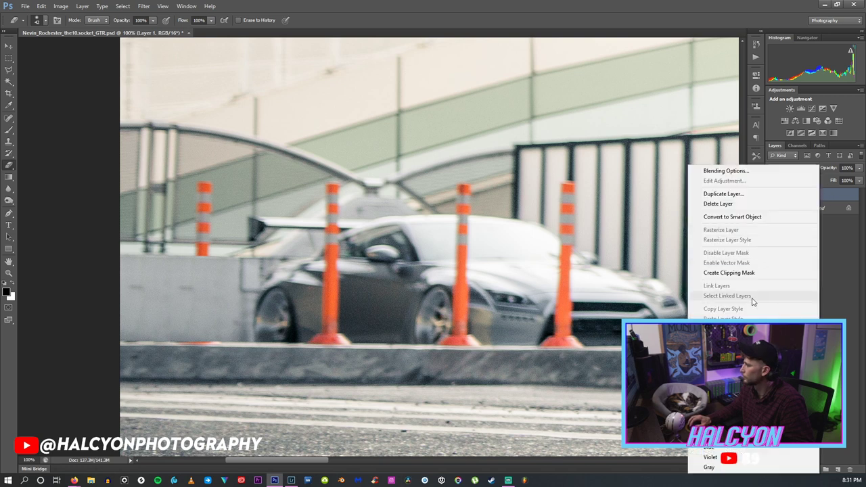
{"action": "left_click", "coordinate": [766, 371]}
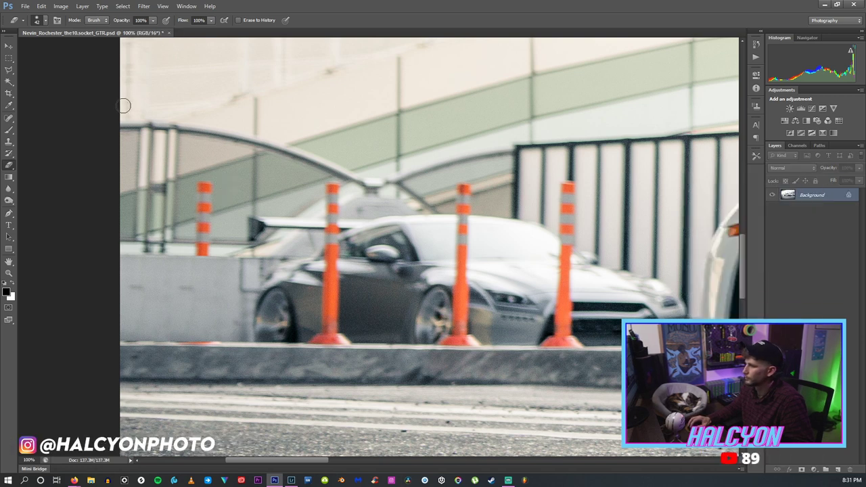
Outline a fence patch above the first cone with the Polygonal Lasso and copy it to a new layer.
{"action": "left_click", "coordinate": [9, 69]}
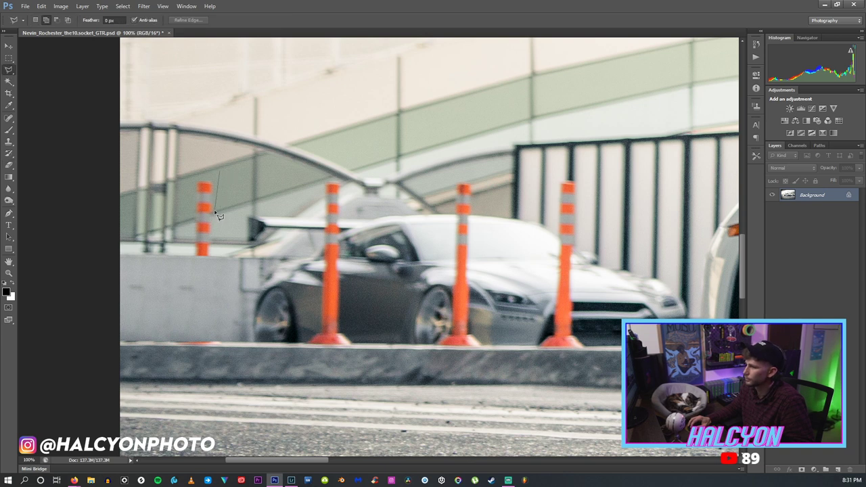
{"action": "left_click", "coordinate": [249, 161]}
{"action": "left_click", "coordinate": [219, 169]}
{"action": "right_click", "coordinate": [226, 169]}
{"action": "left_click", "coordinate": [254, 249]}
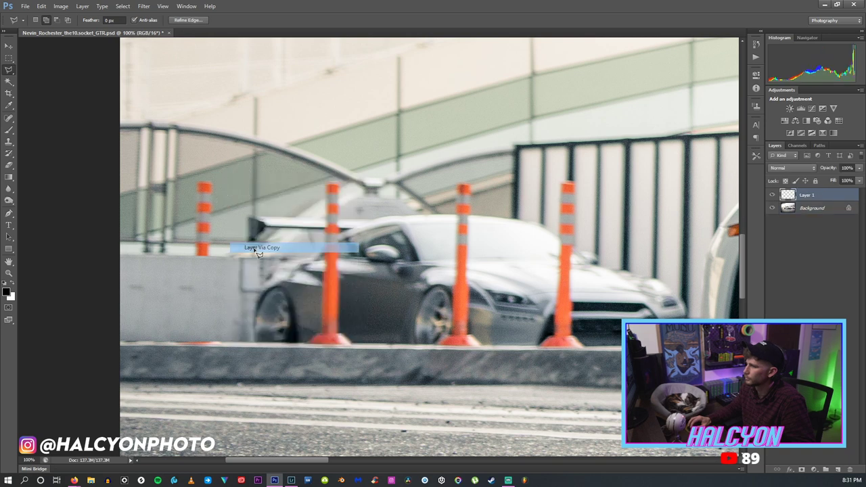
Move the fence patch over the leftmost cone's top, widen it slightly, and apply the transform.
{"action": "key", "text": "v"}
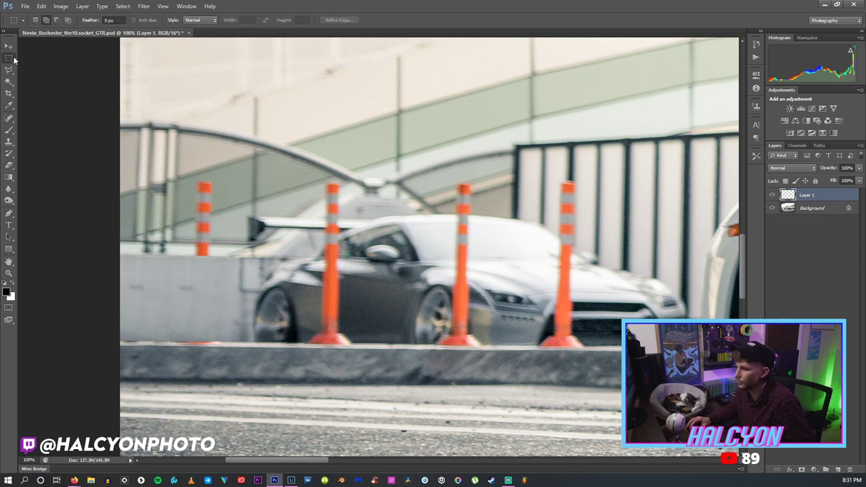
{"action": "key", "text": "ctrl+t"}
{"action": "left_click_drag", "start_coordinate": [239, 169], "coordinate": [212, 178]}
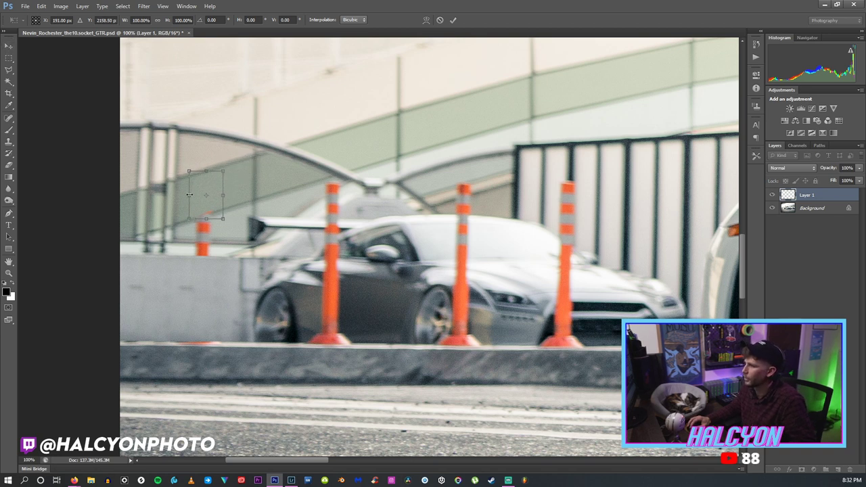
{"action": "left_click_drag", "start_coordinate": [190, 196], "coordinate": [186, 196]}
{"action": "left_click", "coordinate": [9, 46]}
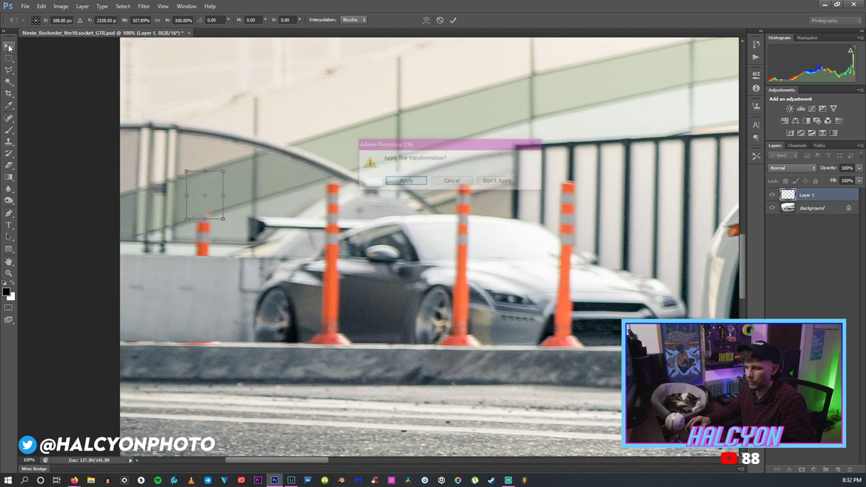
{"action": "key", "text": "Return"}
{"action": "left_click", "coordinate": [9, 164]}
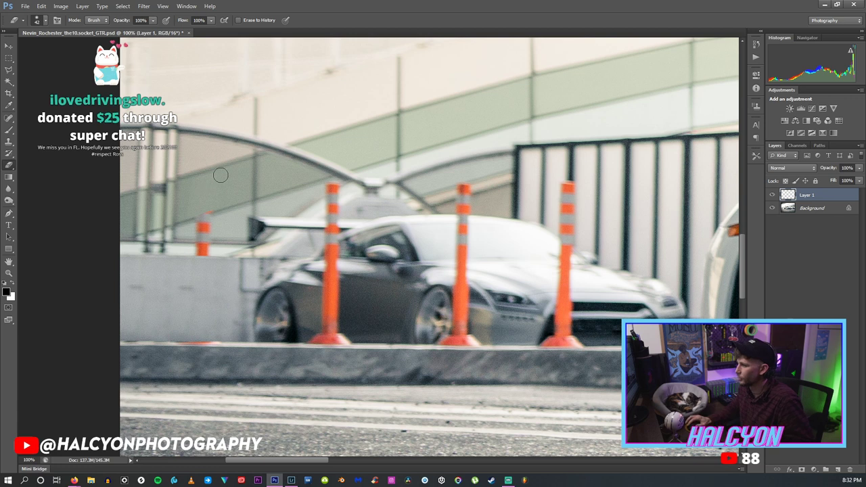
Zoom to 200% on the leftmost cone and check Hue/Saturation twice, cancelling without changes.
{"action": "key", "text": "z"}
{"action": "left_click", "coordinate": [199, 189]}
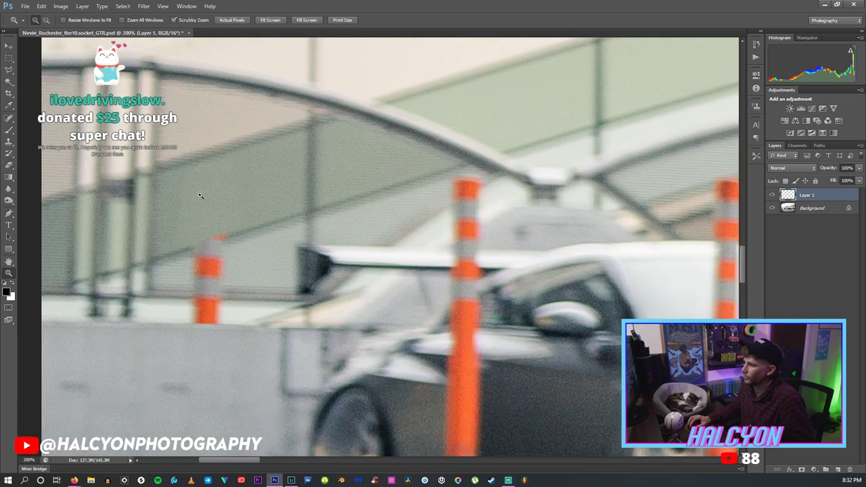
{"action": "left_click", "coordinate": [66, 5]}
{"action": "mouse_move", "coordinate": [108, 29]}
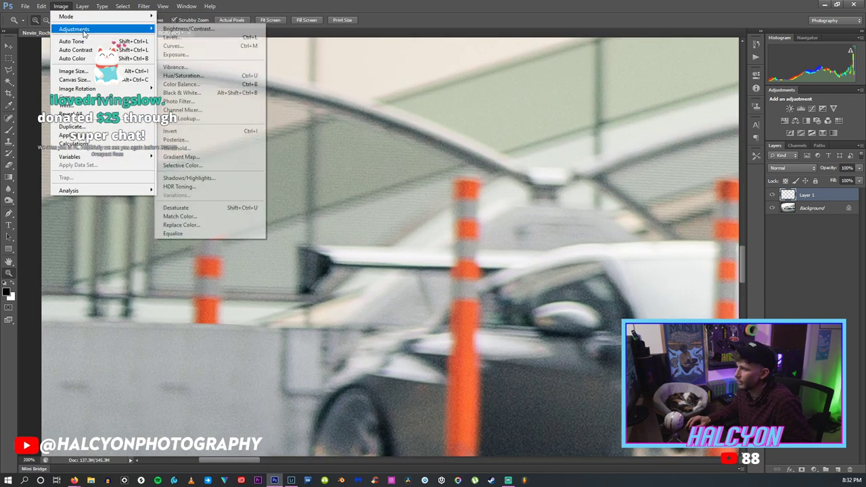
{"action": "left_click", "coordinate": [183, 75]}
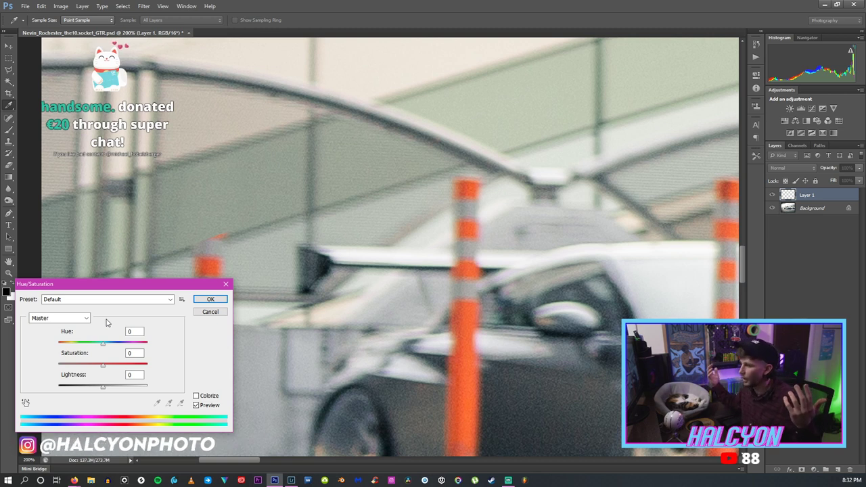
{"action": "left_click", "coordinate": [229, 284]}
{"action": "key", "text": "z"}
{"action": "left_click", "coordinate": [60, 6]}
{"action": "mouse_move", "coordinate": [98, 30]}
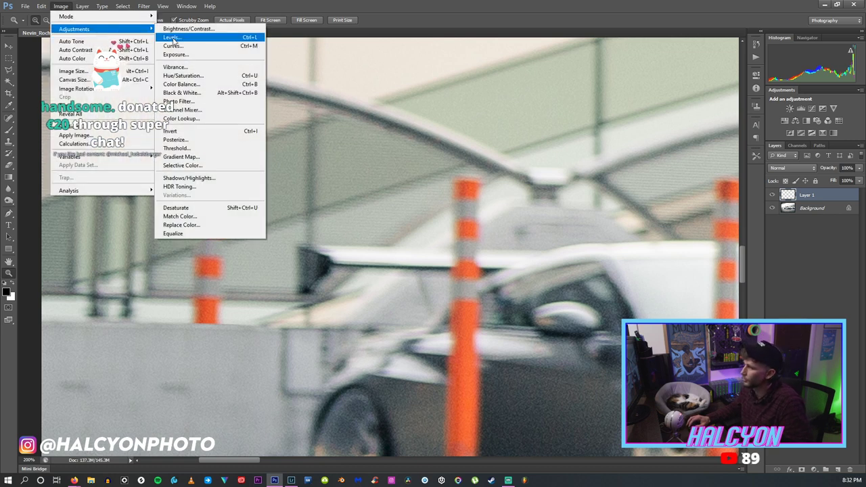
{"action": "left_click", "coordinate": [187, 76]}
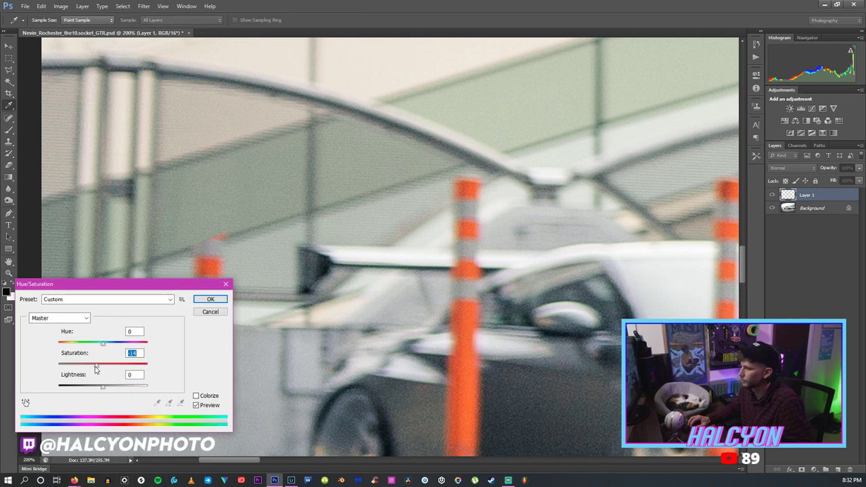
{"action": "left_click", "coordinate": [209, 310]}
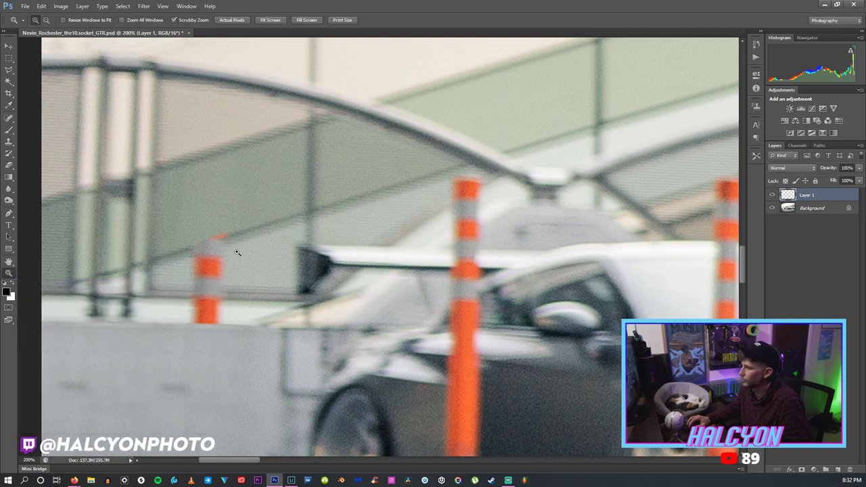
On the Background layer, outline a clean barrier area and copy it to its own layer.
{"action": "left_click", "coordinate": [9, 70]}
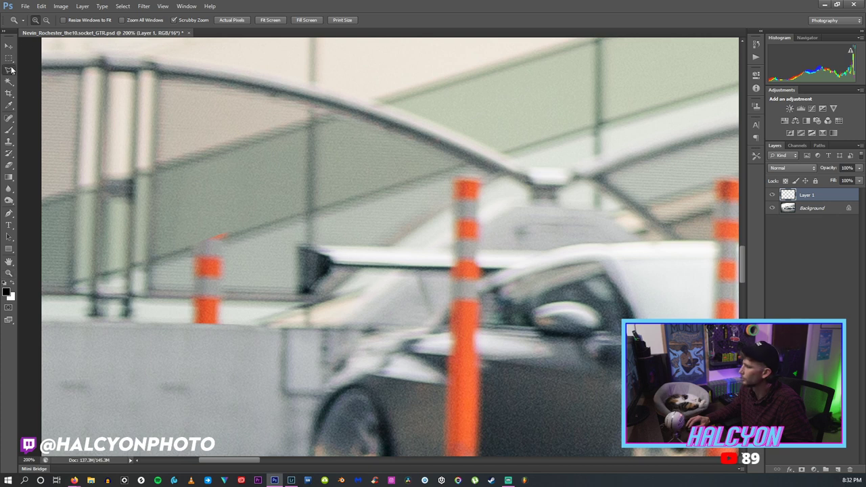
{"action": "key", "text": "alt+bracketleft"}
{"action": "left_click", "coordinate": [237, 212]}
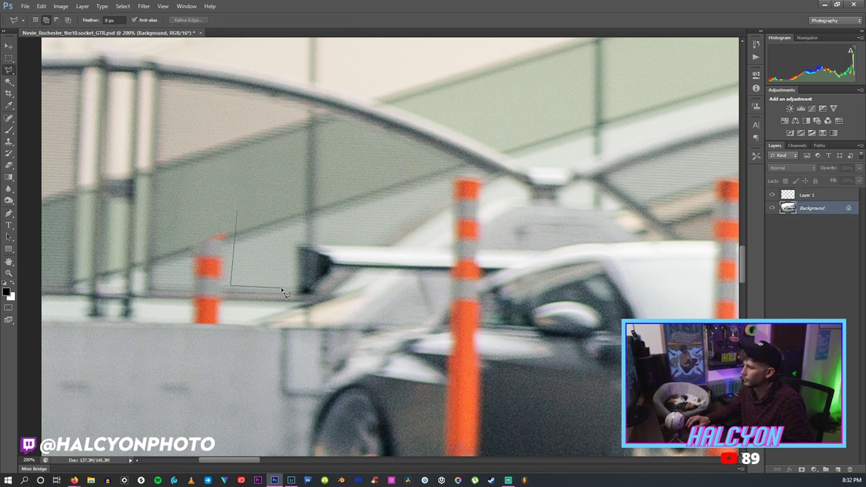
{"action": "double_click", "coordinate": [295, 203]}
{"action": "right_click", "coordinate": [271, 249]}
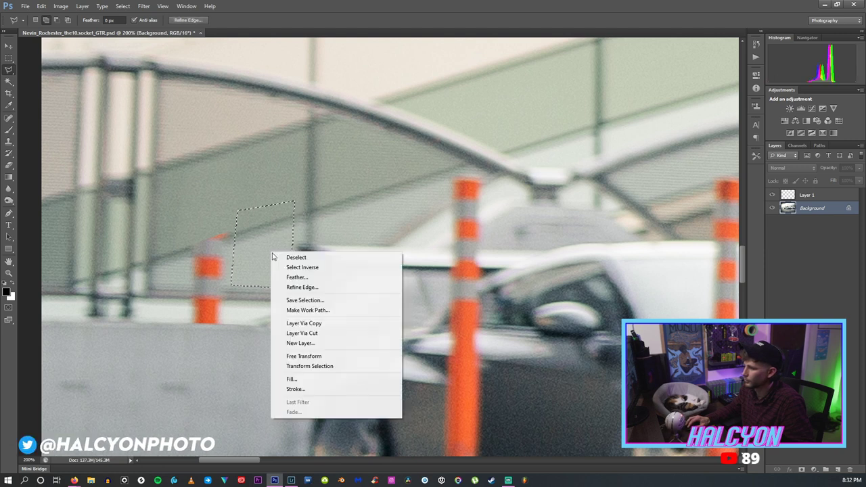
{"action": "left_click", "coordinate": [329, 322]}
Move the copied patch left over the bollard top, nudge it down one pixel, then erase it.
{"action": "key", "text": "ctrl+t"}
{"action": "left_click_drag", "start_coordinate": [275, 248], "coordinate": [225, 263]}
{"action": "key", "text": "Down"}
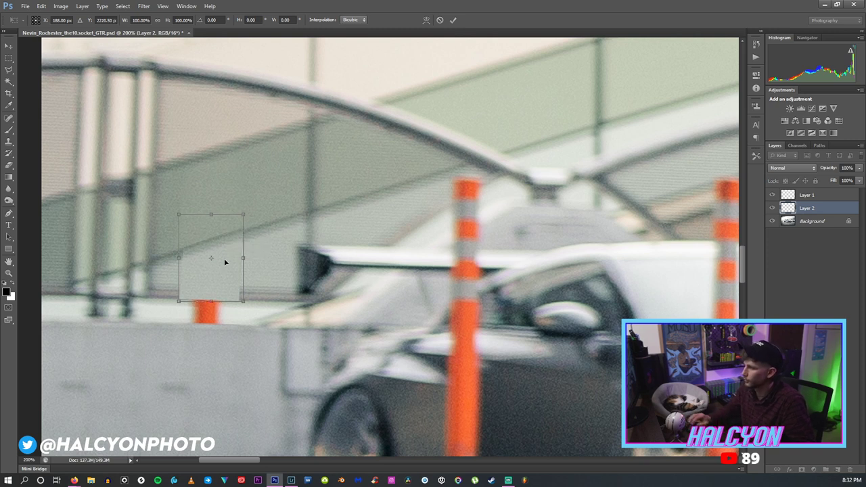
{"action": "left_click", "coordinate": [10, 44]}
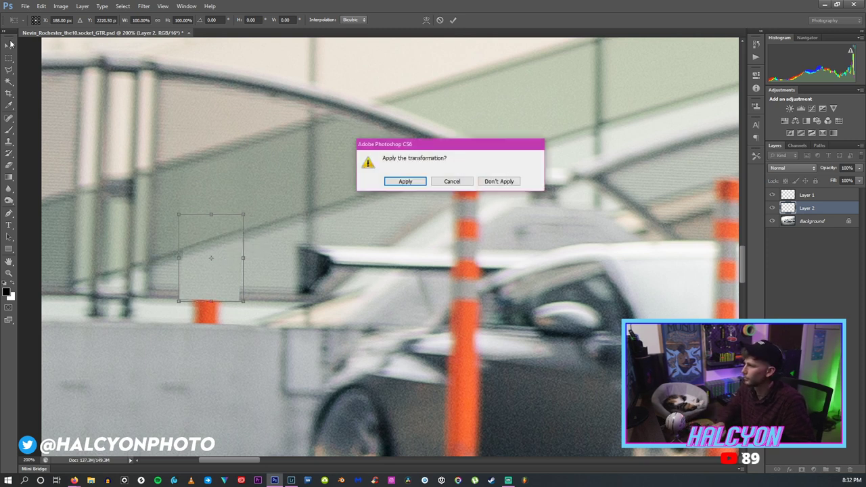
{"action": "key", "text": "Return"}
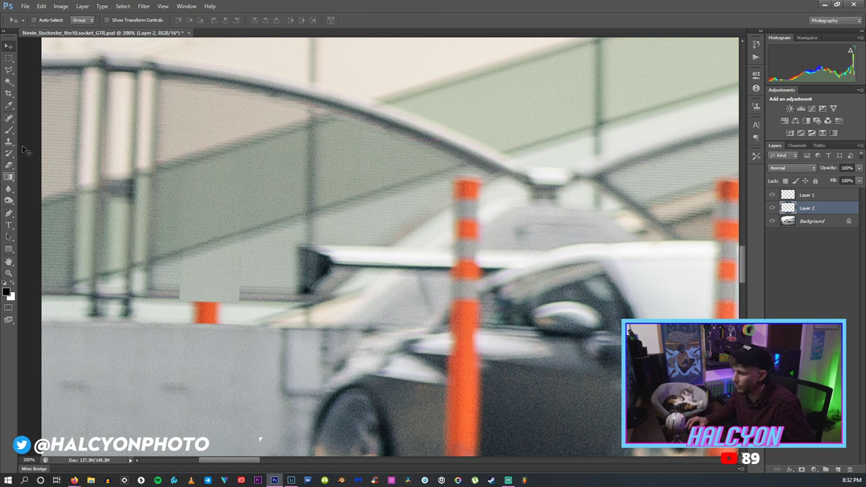
{"action": "left_click", "coordinate": [8, 164]}
{"action": "left_click_drag", "start_coordinate": [183, 320], "coordinate": [237, 294]}
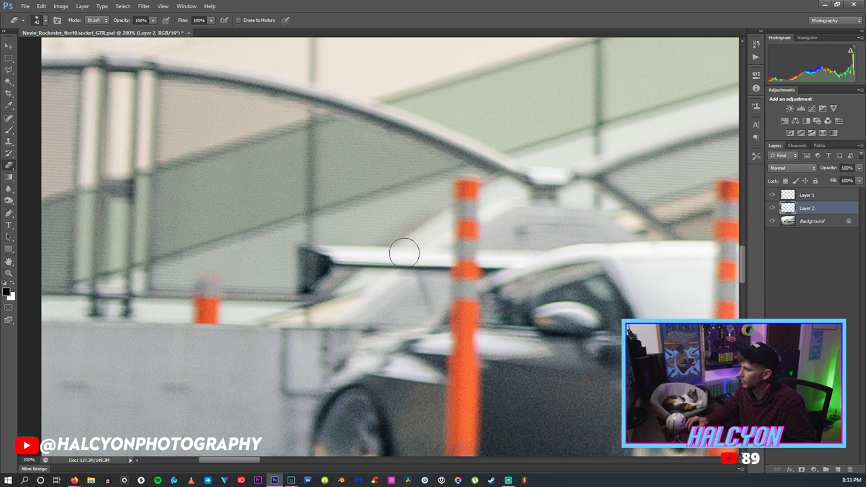
Delete Layer 2 and Layer 1, leaving only the Background.
{"action": "right_click", "coordinate": [793, 214]}
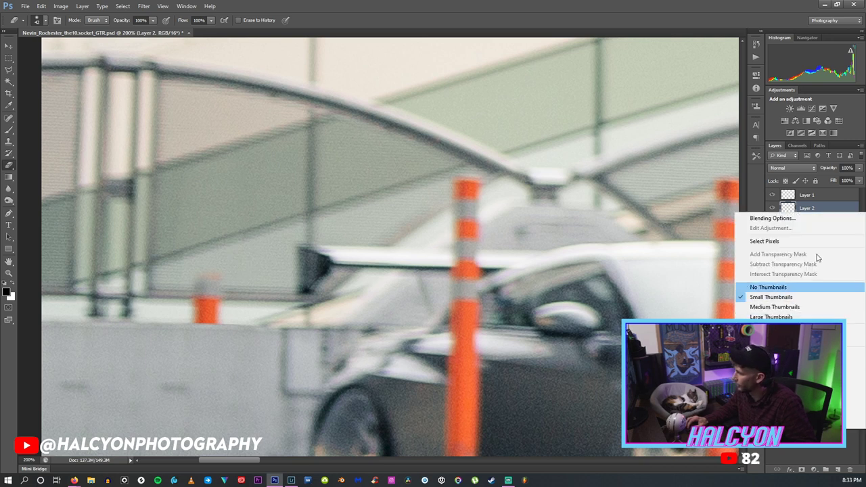
{"action": "left_click", "coordinate": [814, 207]}
{"action": "right_click", "coordinate": [814, 208]}
{"action": "left_click", "coordinate": [710, 204]}
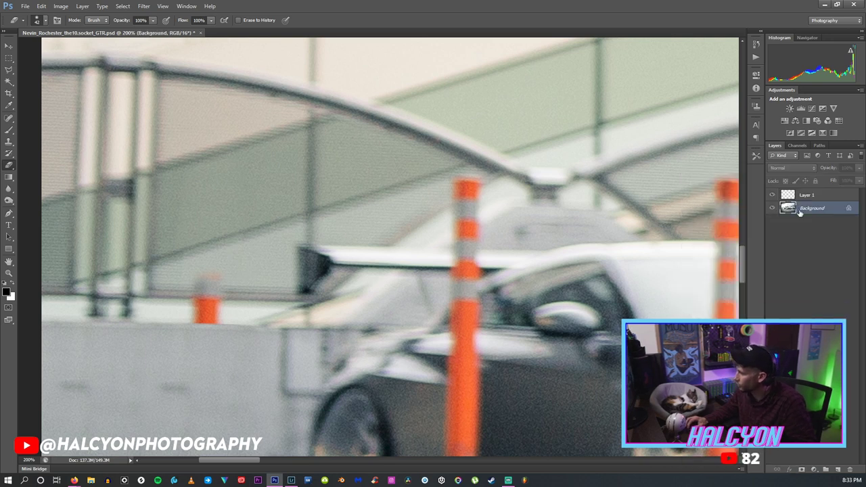
{"action": "left_click", "coordinate": [805, 196]}
{"action": "right_click", "coordinate": [805, 196]}
{"action": "left_click", "coordinate": [709, 202]}
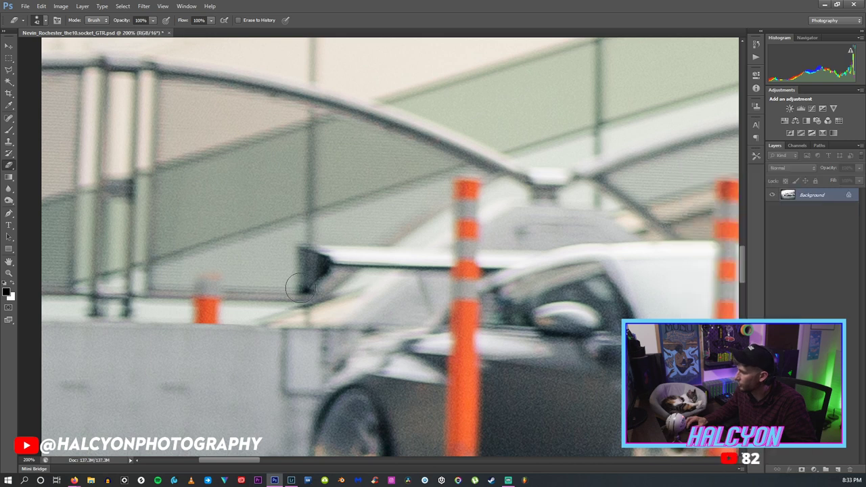
Select the Clone Stamp, undo the stray erased spot, and keep a 23 px brush.
{"action": "left_click", "coordinate": [241, 268]}
{"action": "left_click", "coordinate": [9, 142]}
{"action": "key", "text": "ctrl+z"}
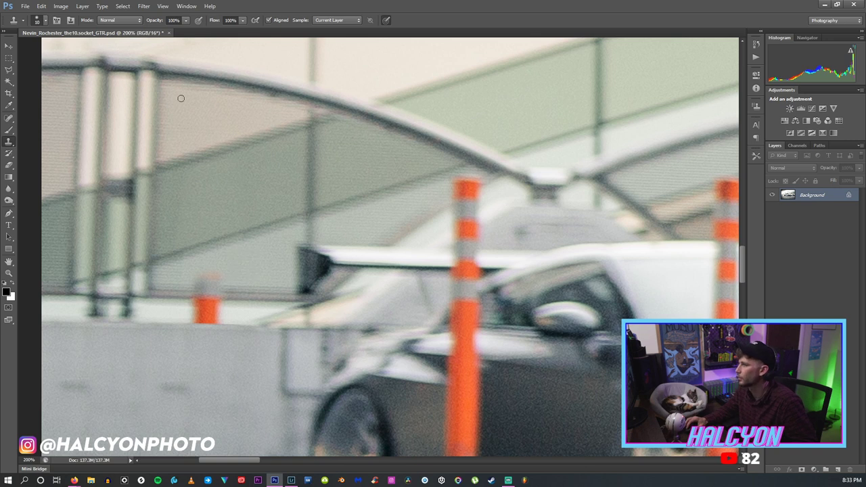
{"action": "left_click", "coordinate": [37, 22]}
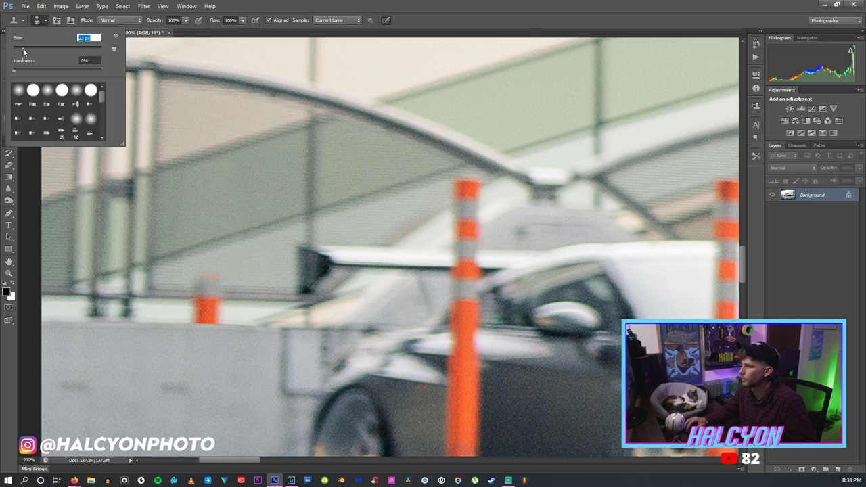
{"action": "key", "text": "Return"}
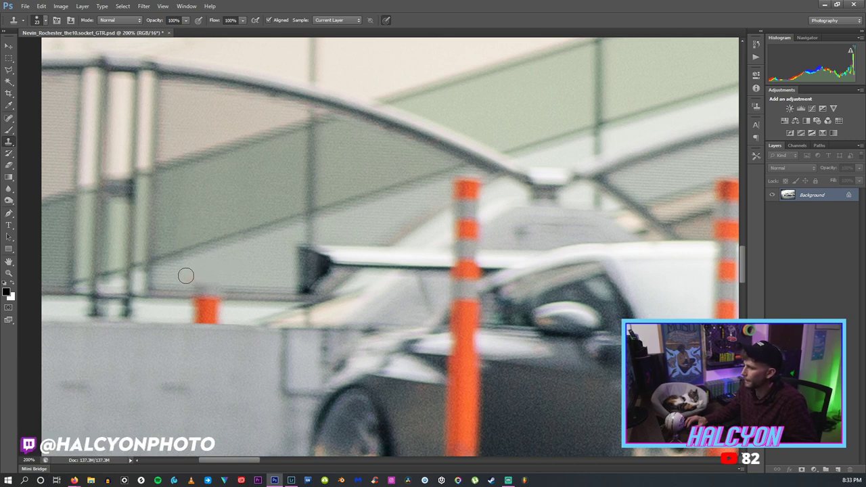
Zoom to 100% on the cones and clone over the orange smudge on the curb edge.
{"action": "key", "text": "z"}
{"action": "right_click", "coordinate": [223, 271]}
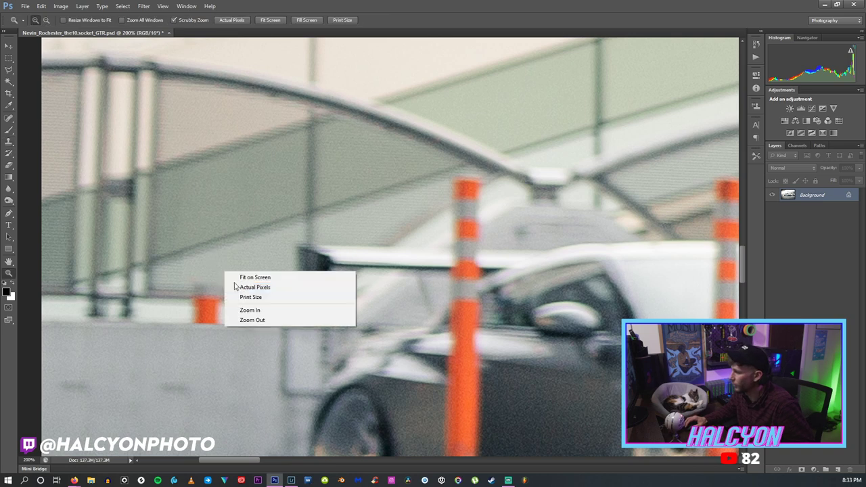
{"action": "left_click", "coordinate": [248, 279]}
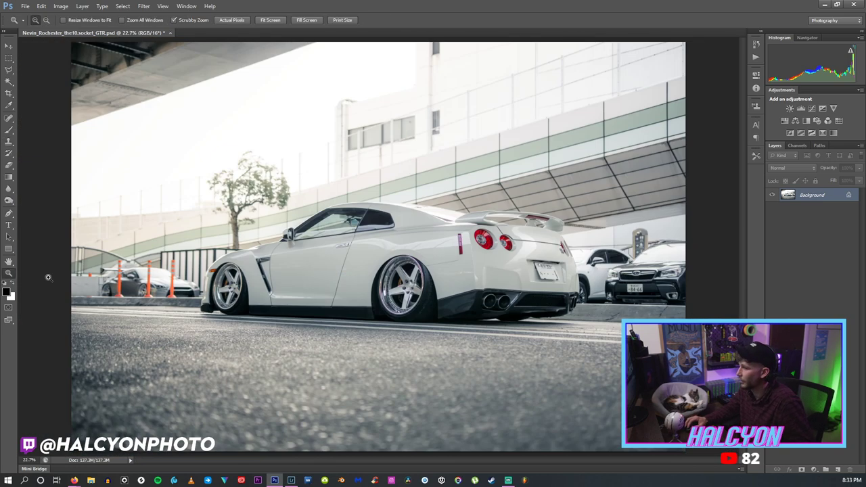
{"action": "mouse_move", "coordinate": [74, 275]}
{"action": "left_mouse_down"}
{"action": "mouse_move", "coordinate": [77, 291]}
{"action": "mouse_move", "coordinate": [85, 274]}
{"action": "left_mouse_up"}
{"action": "left_click", "coordinate": [10, 142]}
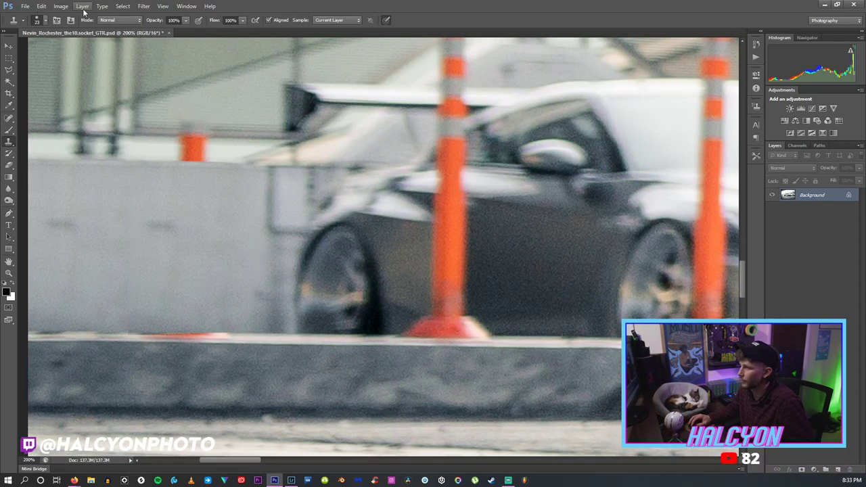
{"action": "left_click", "coordinate": [37, 20]}
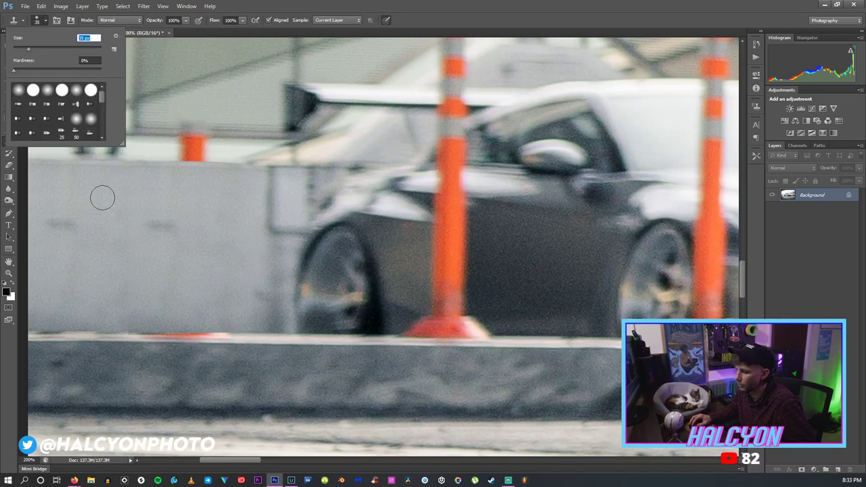
{"action": "left_click", "coordinate": [136, 323]}
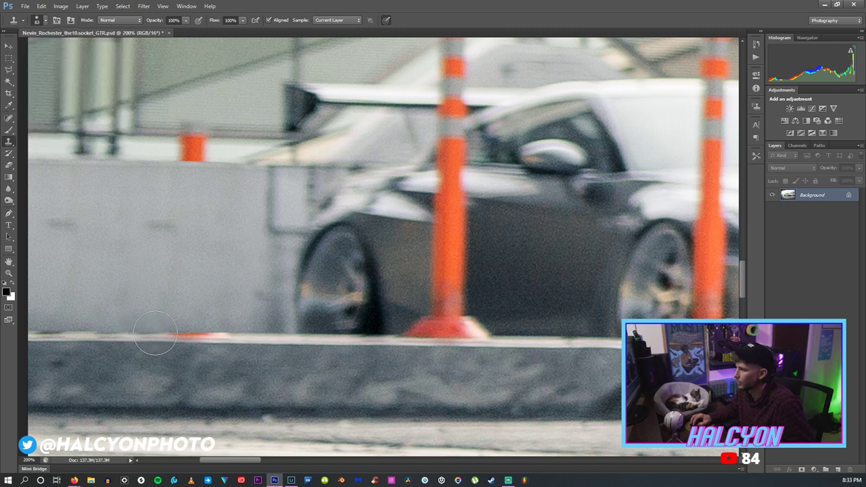
{"action": "mouse_move", "coordinate": [155, 334]}
{"action": "left_mouse_down"}
{"action": "mouse_move", "coordinate": [199, 327]}
{"action": "mouse_move", "coordinate": [208, 336]}
{"action": "left_mouse_up"}
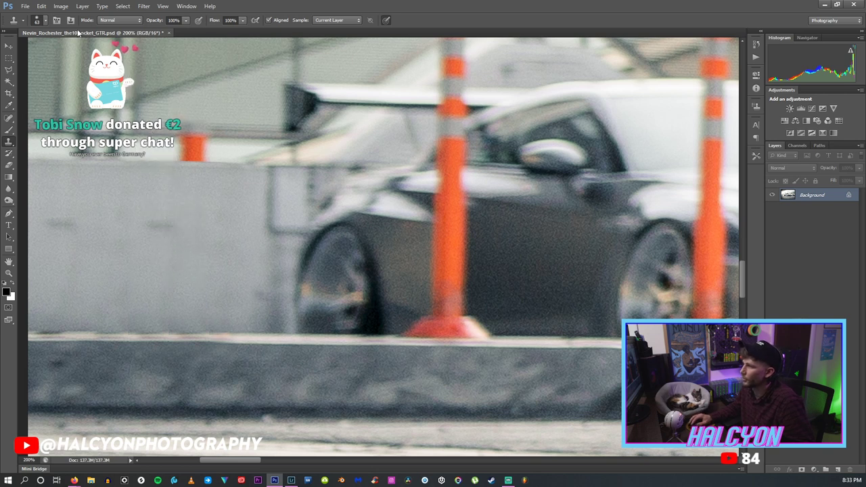
Enlarge the clone brush to 68 px and paint out the small orange cone.
{"action": "left_click", "coordinate": [39, 20]}
{"action": "left_click_drag", "start_coordinate": [30, 49], "coordinate": [42, 49]}
{"action": "left_click", "coordinate": [233, 132], "text": "alt"}
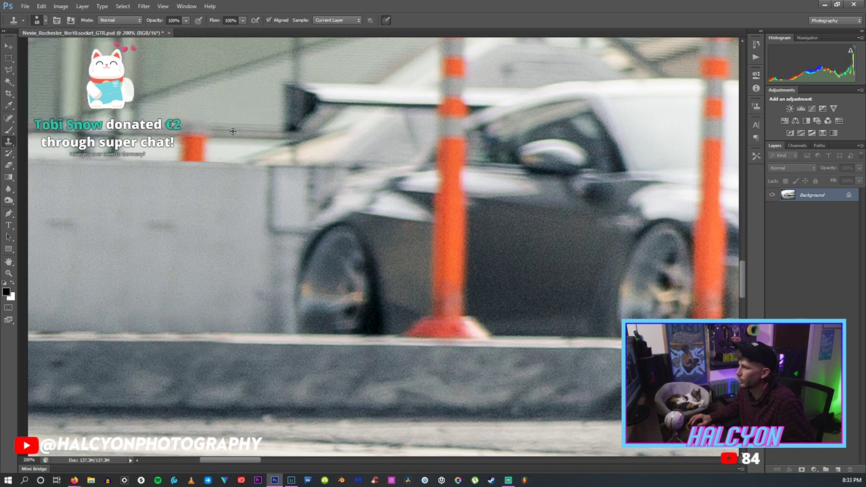
{"action": "left_click", "coordinate": [193, 131]}
{"action": "left_click", "coordinate": [193, 130]}
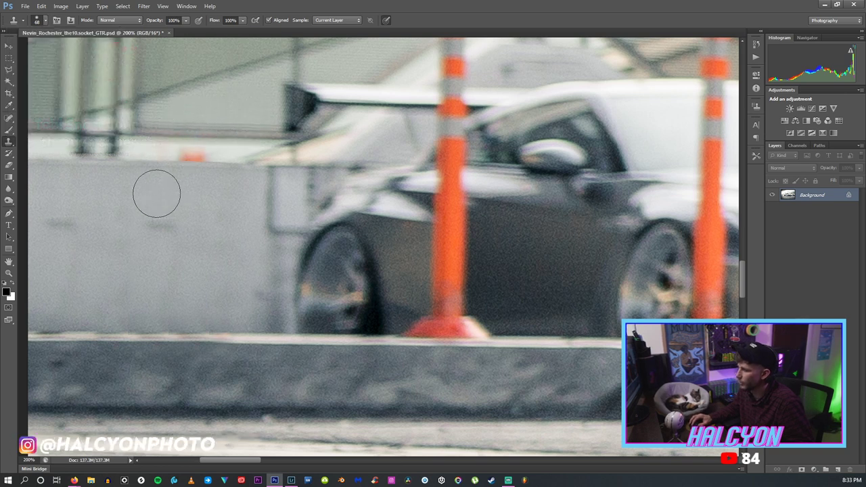
Shrink the clone brush to about 38 px and zoom back in to 100% on the cones.
{"action": "left_click", "coordinate": [37, 20]}
{"action": "left_click_drag", "start_coordinate": [31, 50], "coordinate": [30, 50]}
{"action": "left_click", "coordinate": [155, 149]}
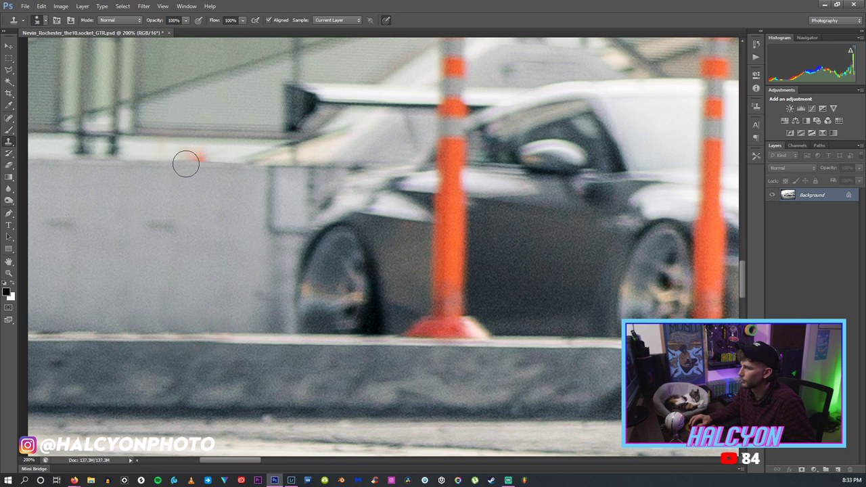
{"action": "key", "text": "z"}
{"action": "left_click_drag", "start_coordinate": [198, 164], "coordinate": [130, 348]}
{"action": "left_click", "coordinate": [170, 277]}
{"action": "left_click_drag", "start_coordinate": [143, 299], "coordinate": [144, 129]}
{"action": "scroll", "coordinate": [155, 192], "scroll_direction": "up", "scroll_amount": 1}
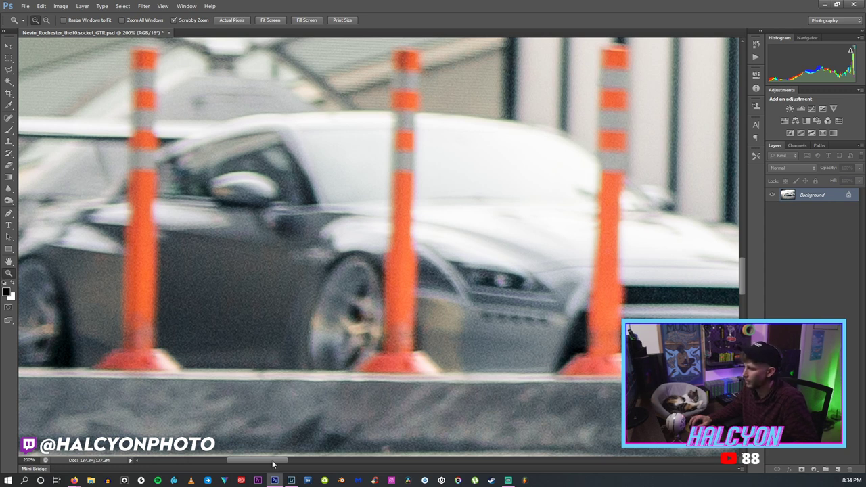
Clone Stamp dark car-body texture over the left orange pole's right edge, sampling the grey body.
{"action": "left_click_drag", "start_coordinate": [274, 464], "coordinate": [270, 464]}
{"action": "left_click", "coordinate": [10, 143]}
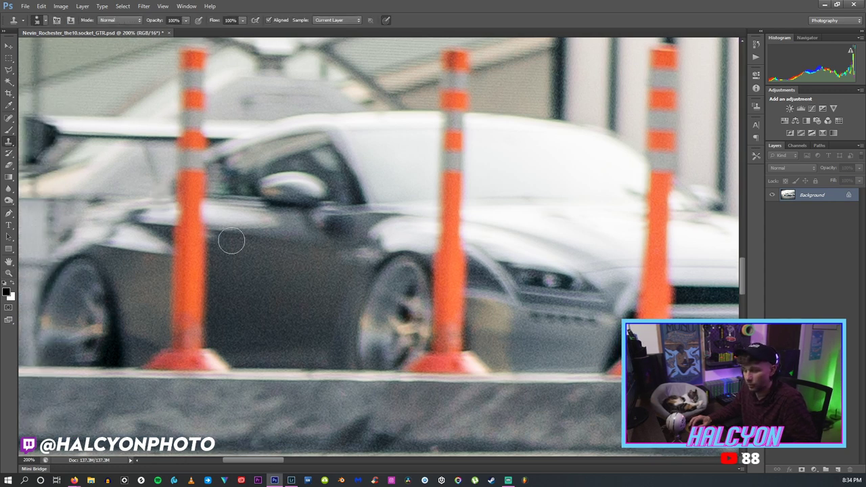
{"action": "left_click", "coordinate": [39, 20]}
{"action": "left_click", "coordinate": [210, 190]}
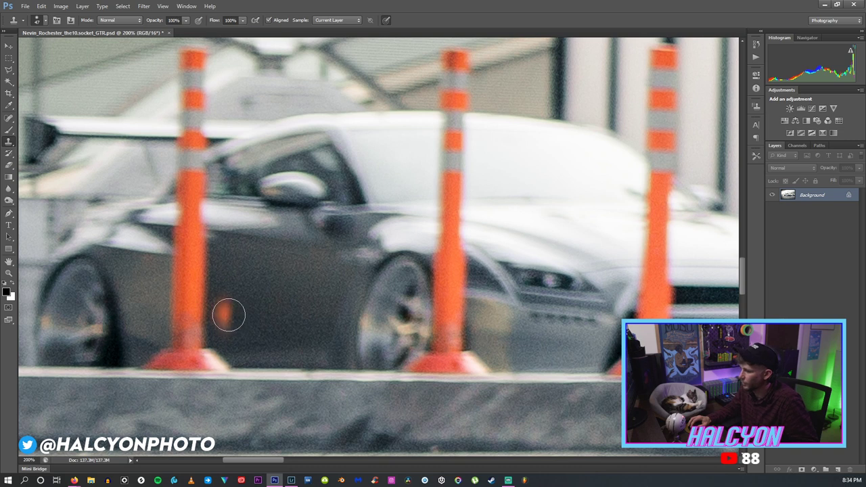
{"action": "mouse_move", "coordinate": [211, 306]}
{"action": "left_mouse_down"}
{"action": "mouse_move", "coordinate": [217, 241]}
{"action": "mouse_move", "coordinate": [212, 248]}
{"action": "left_mouse_up"}
{"action": "left_click", "coordinate": [220, 233], "text": "alt"}
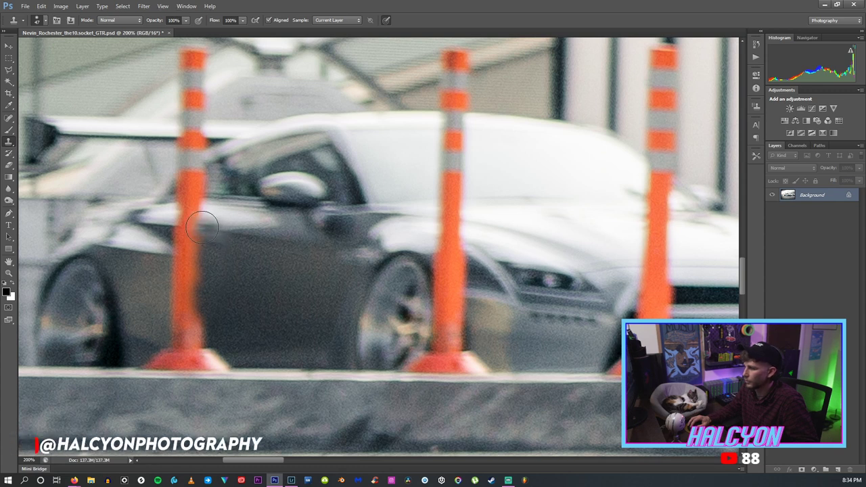
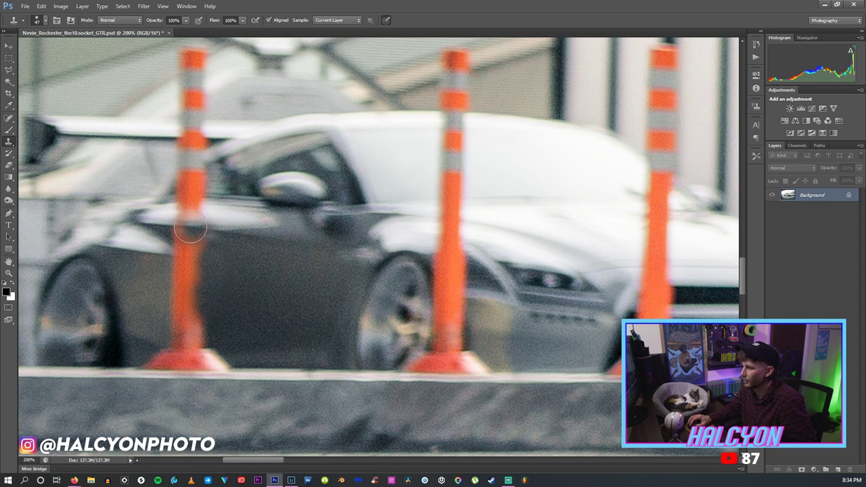
Fit the photo, zoom in on the cones by the dark car, and select the Clone Stamp.
{"action": "key", "text": "z"}
{"action": "right_click", "coordinate": [234, 257]}
{"action": "left_click", "coordinate": [247, 263]}
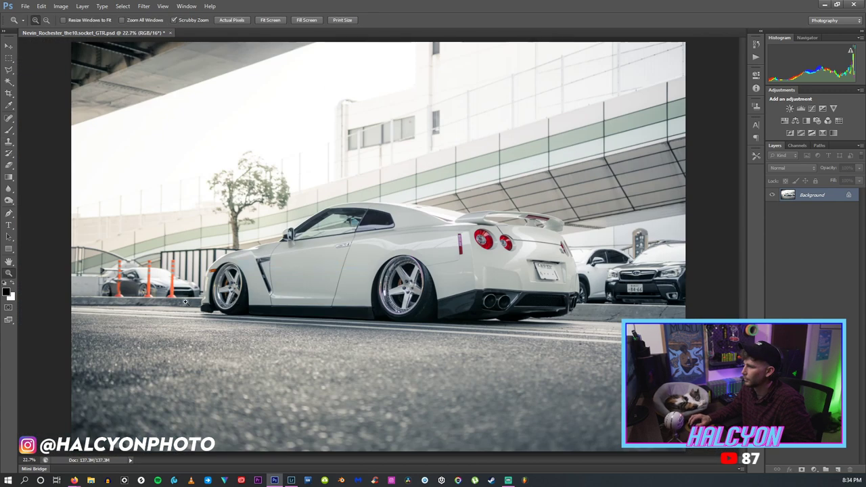
{"action": "left_click_drag", "start_coordinate": [120, 292], "coordinate": [101, 274]}
{"action": "key", "text": "s"}
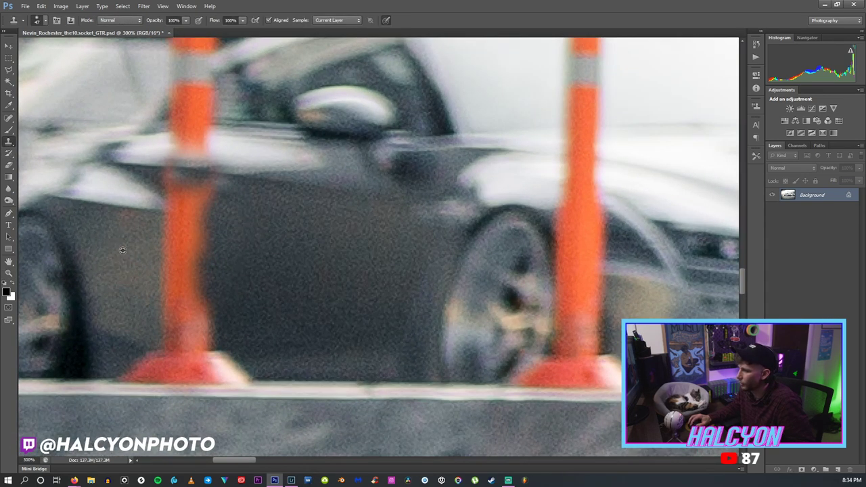
{"action": "left_click", "coordinate": [208, 248], "text": "alt"}
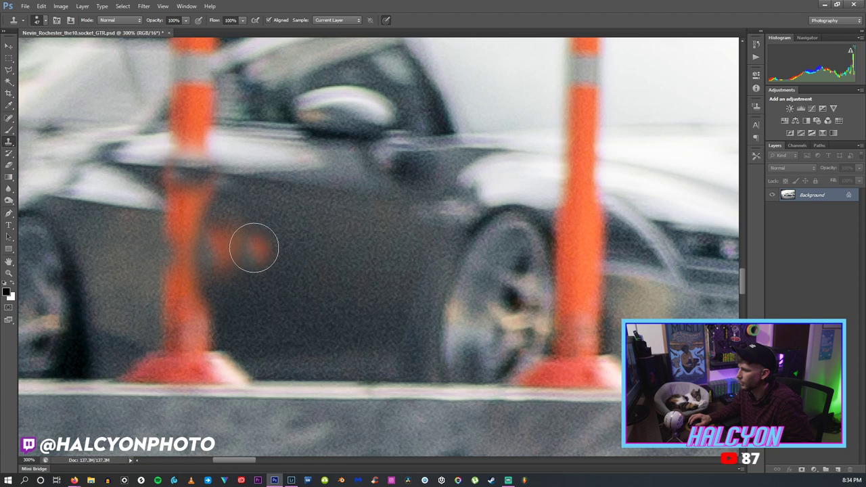
Refit the photo and zoom to 300% on the car door for cloning.
{"action": "key", "text": "z"}
{"action": "right_click", "coordinate": [261, 229]}
{"action": "left_click", "coordinate": [284, 234]}
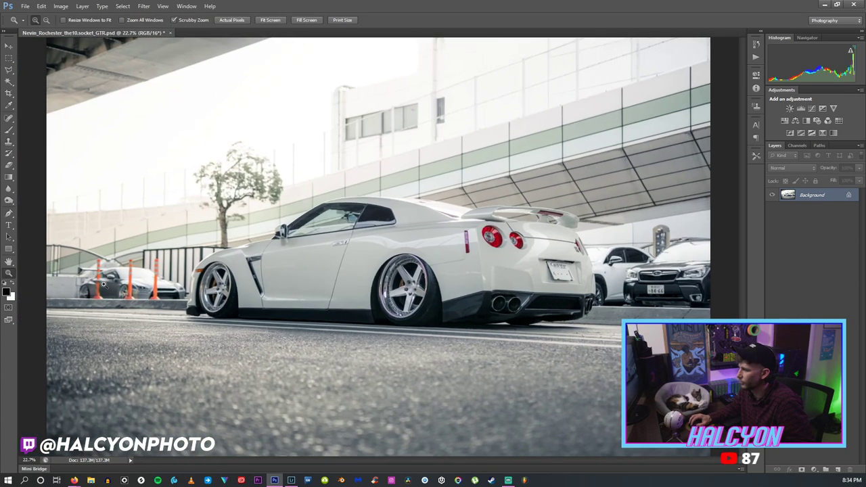
{"action": "left_click", "coordinate": [102, 284]}
{"action": "left_click_drag", "start_coordinate": [130, 296], "coordinate": [145, 300]}
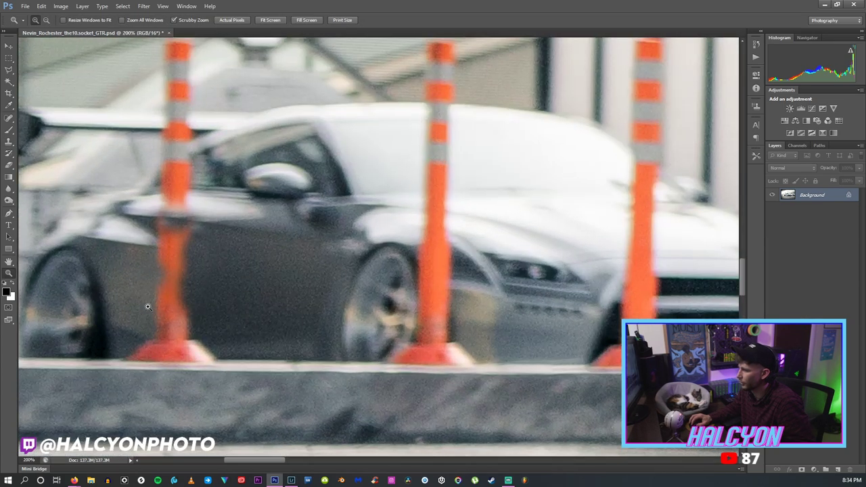
{"action": "left_click", "coordinate": [124, 266]}
{"action": "left_click", "coordinate": [124, 266]}
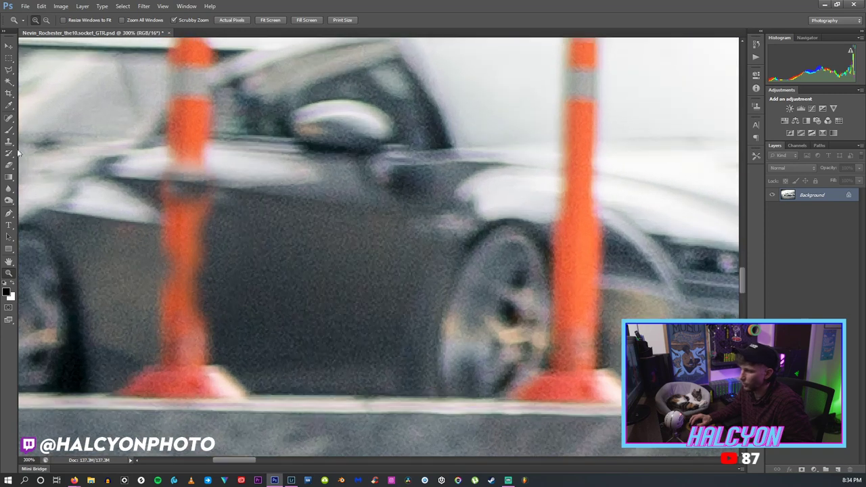
{"action": "key", "text": "s"}
Clone car-body texture over the pole's right side and base, undoing one bad patch.
{"action": "left_click_drag", "start_coordinate": [200, 283], "coordinate": [206, 213]}
{"action": "mouse_move", "coordinate": [232, 325]}
{"action": "left_mouse_down"}
{"action": "mouse_move", "coordinate": [218, 313]}
{"action": "mouse_move", "coordinate": [213, 329]}
{"action": "mouse_move", "coordinate": [238, 339]}
{"action": "left_mouse_up"}
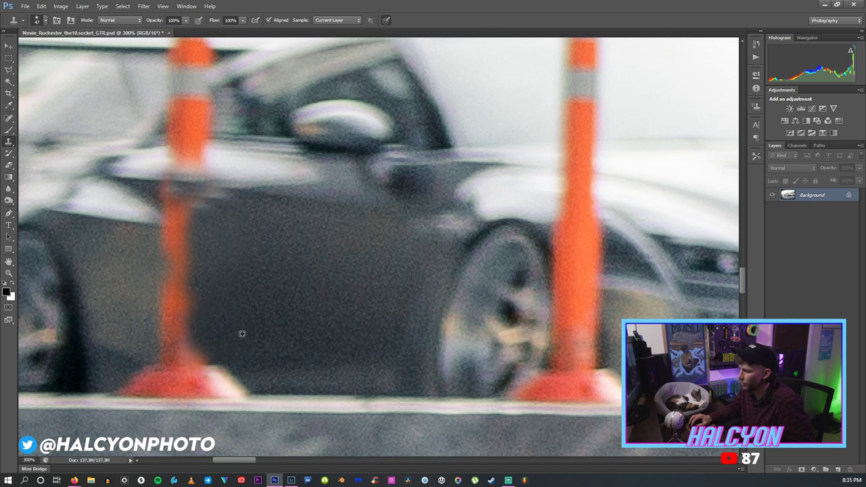
{"action": "left_click", "coordinate": [278, 387], "text": "alt"}
{"action": "left_click_drag", "start_coordinate": [228, 396], "coordinate": [194, 389]}
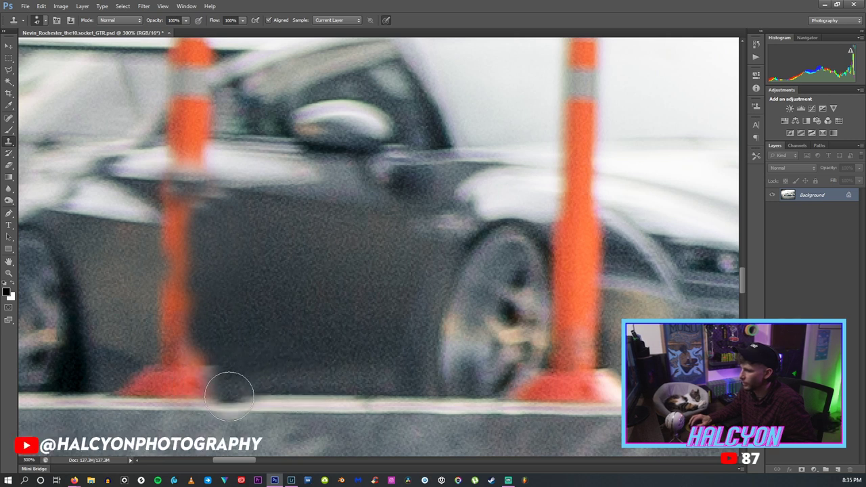
{"action": "left_click_drag", "start_coordinate": [230, 392], "coordinate": [200, 398]}
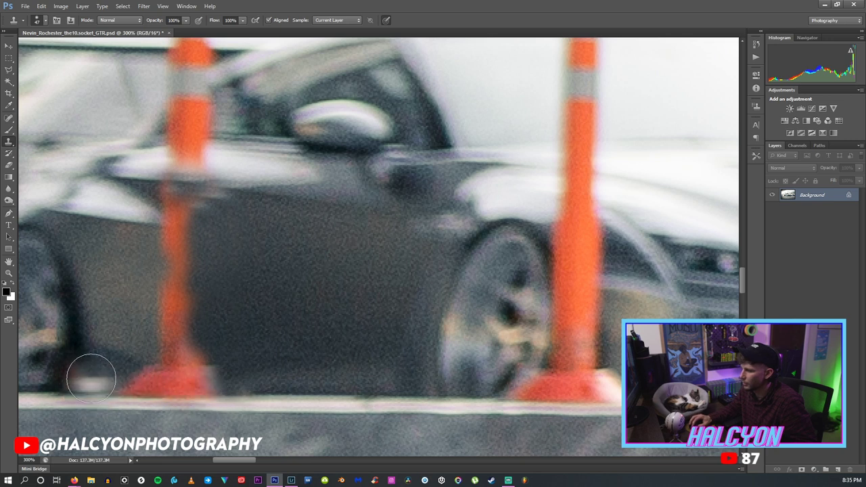
{"action": "key", "text": "ctrl+z"}
{"action": "mouse_move", "coordinate": [226, 385]}
{"action": "left_mouse_down"}
{"action": "mouse_move", "coordinate": [199, 351]}
{"action": "mouse_move", "coordinate": [198, 326]}
{"action": "left_mouse_up"}
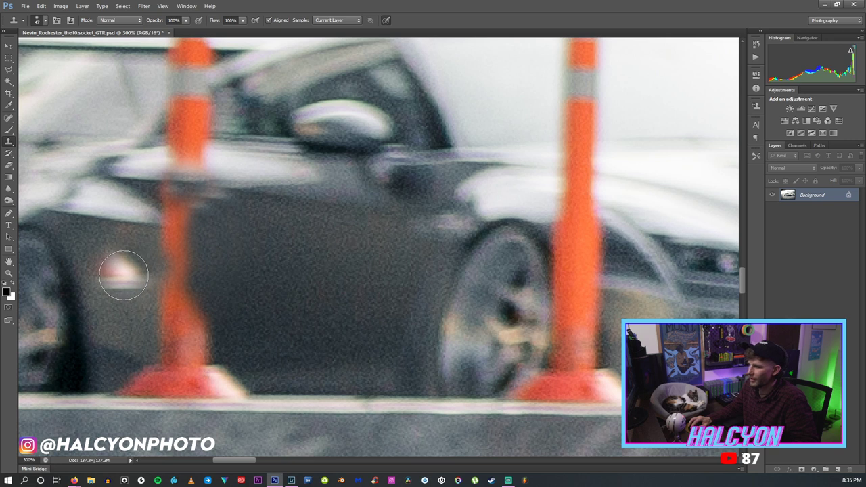
Sample a new door source and paint it, then undo the pinkish strokes.
{"action": "left_click", "coordinate": [105, 287], "text": "alt"}
{"action": "left_click_drag", "start_coordinate": [106, 286], "coordinate": [116, 290]}
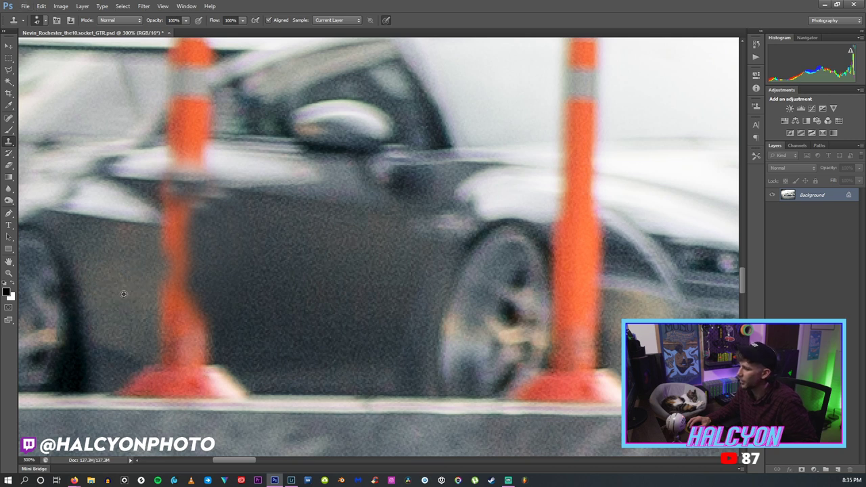
{"action": "key", "text": "ctrl+z"}
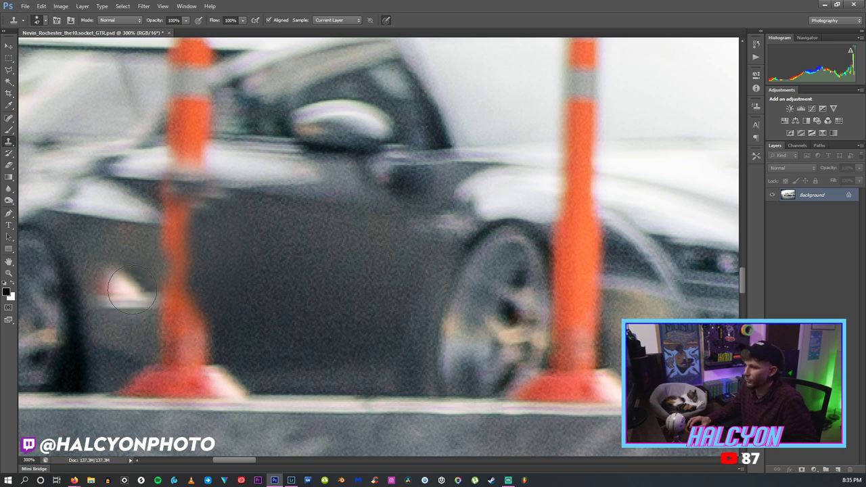
{"action": "key", "text": "z"}
{"action": "key", "text": "ctrl+alt+z"}
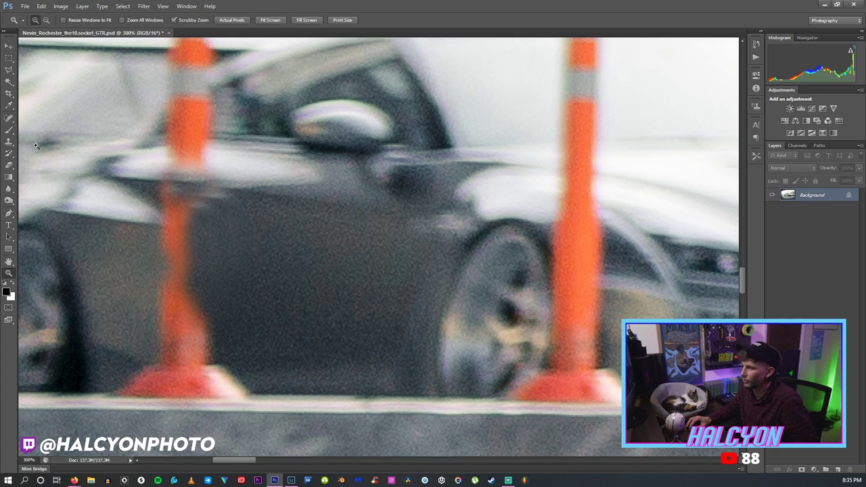
Paint grey door texture over the pole, undoing the stroke that greyed the cone base.
{"action": "left_click", "coordinate": [8, 142]}
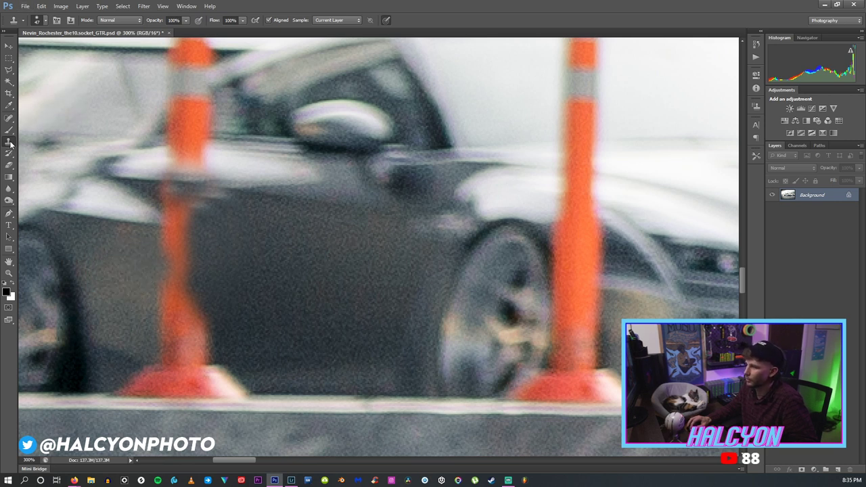
{"action": "left_click", "coordinate": [116, 273], "text": "alt"}
{"action": "mouse_move", "coordinate": [155, 270]}
{"action": "left_mouse_down"}
{"action": "mouse_move", "coordinate": [164, 255]}
{"action": "mouse_move", "coordinate": [160, 337]}
{"action": "left_mouse_up"}
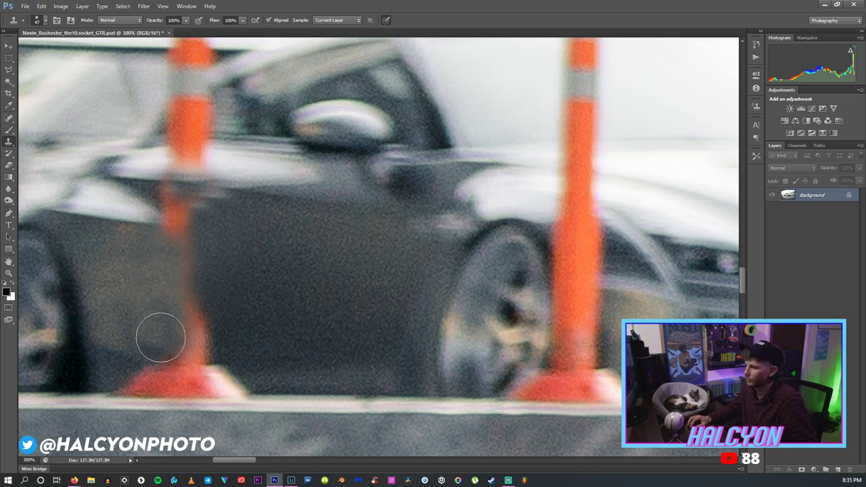
{"action": "mouse_move", "coordinate": [209, 326]}
{"action": "left_mouse_down"}
{"action": "mouse_move", "coordinate": [184, 235]}
{"action": "mouse_move", "coordinate": [231, 305]}
{"action": "mouse_move", "coordinate": [230, 297]}
{"action": "mouse_move", "coordinate": [189, 295]}
{"action": "mouse_move", "coordinate": [198, 305]}
{"action": "mouse_move", "coordinate": [195, 344]}
{"action": "mouse_move", "coordinate": [228, 277]}
{"action": "mouse_move", "coordinate": [224, 265]}
{"action": "mouse_move", "coordinate": [170, 287]}
{"action": "mouse_move", "coordinate": [231, 287]}
{"action": "left_mouse_up"}
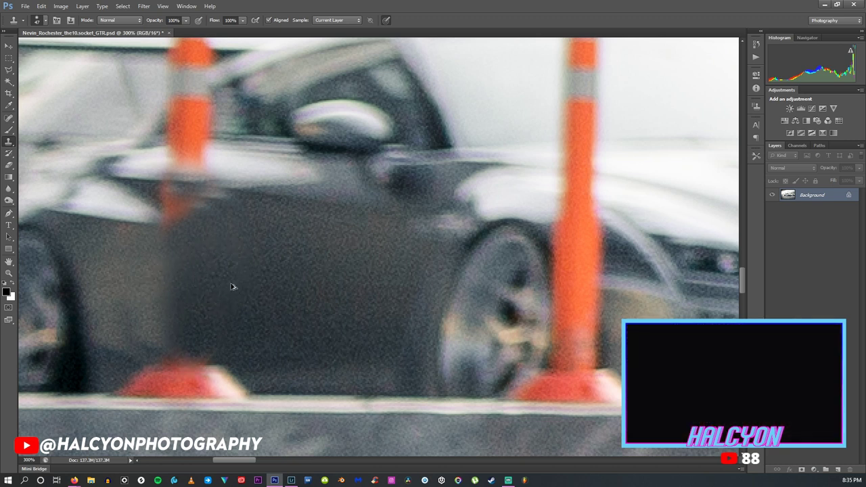
{"action": "key", "text": "ctrl+z"}
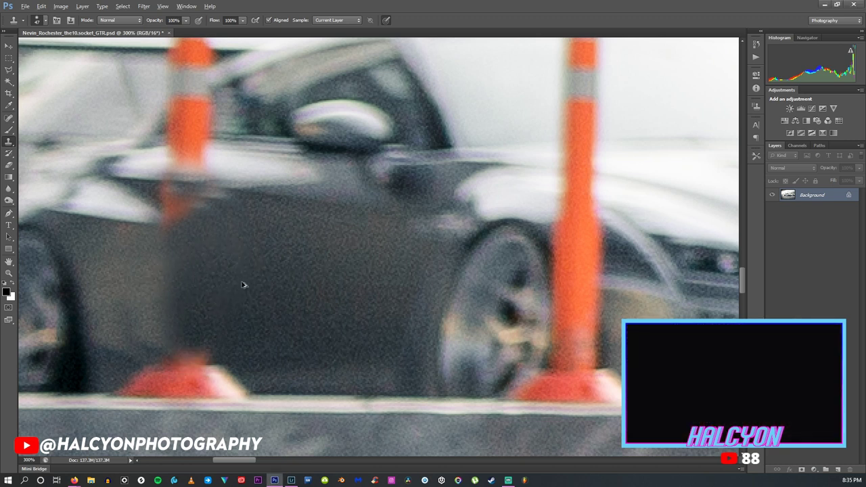
Lasso a clean section of the door and copy it to a new layer.
{"action": "left_click", "coordinate": [8, 69]}
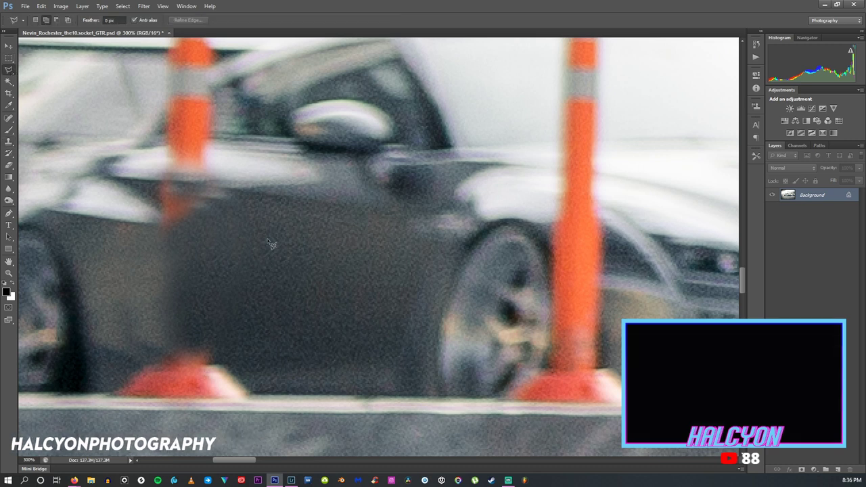
{"action": "left_click_drag", "start_coordinate": [238, 201], "coordinate": [225, 366]}
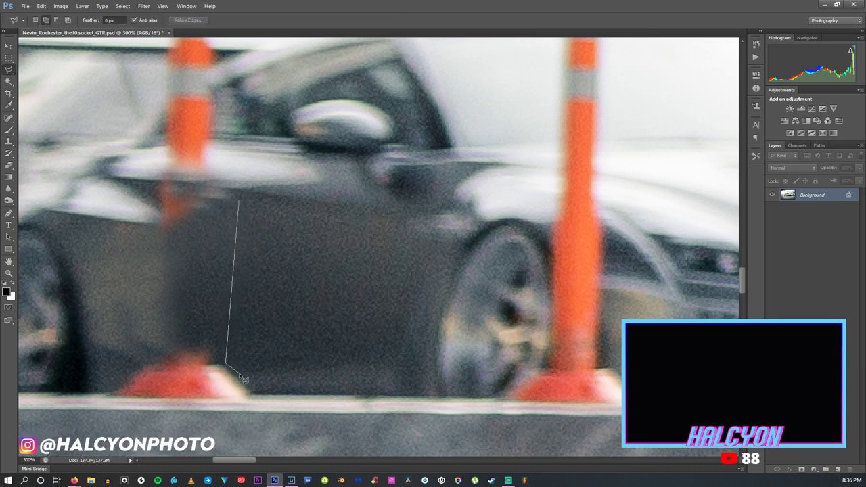
{"action": "mouse_move", "coordinate": [248, 392]}
{"action": "left_mouse_down"}
{"action": "mouse_move", "coordinate": [431, 395]}
{"action": "mouse_move", "coordinate": [429, 230]}
{"action": "mouse_move", "coordinate": [426, 213]}
{"action": "mouse_move", "coordinate": [239, 199]}
{"action": "left_mouse_up"}
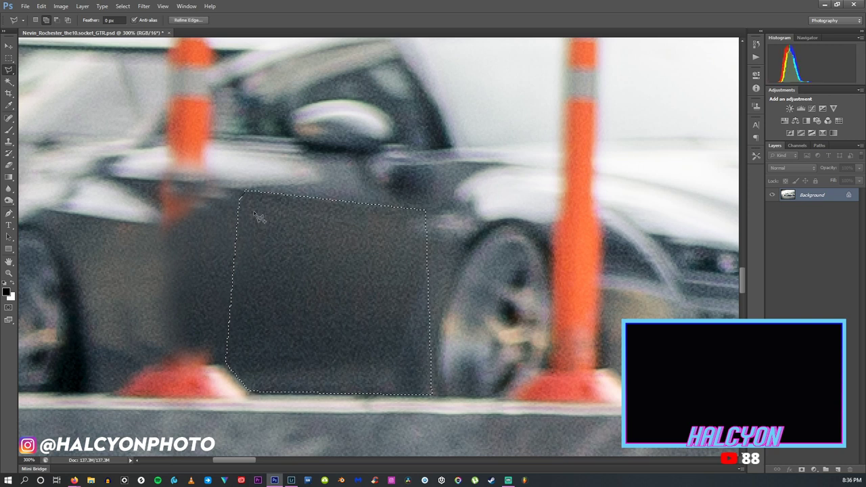
{"action": "right_click", "coordinate": [298, 299]}
{"action": "left_click", "coordinate": [330, 370]}
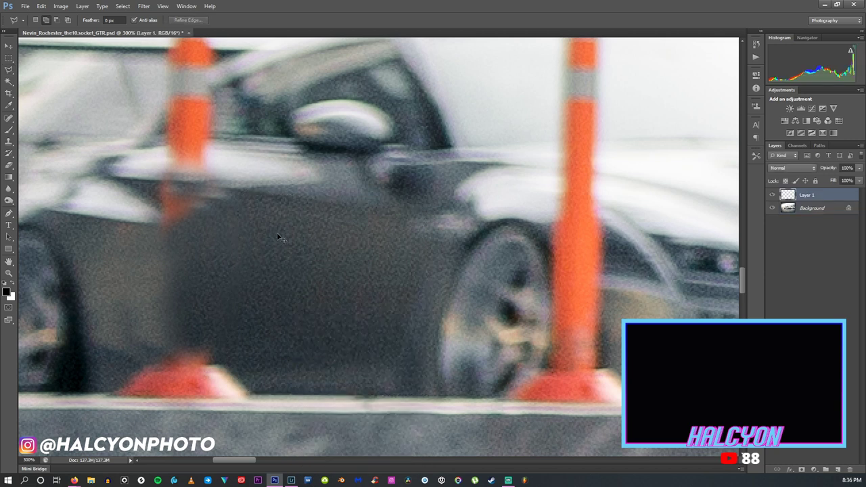
Free Transform the copied door patch and move it left over the pole.
{"action": "key", "text": "ctrl+t"}
{"action": "left_click_drag", "start_coordinate": [273, 225], "coordinate": [144, 223]}
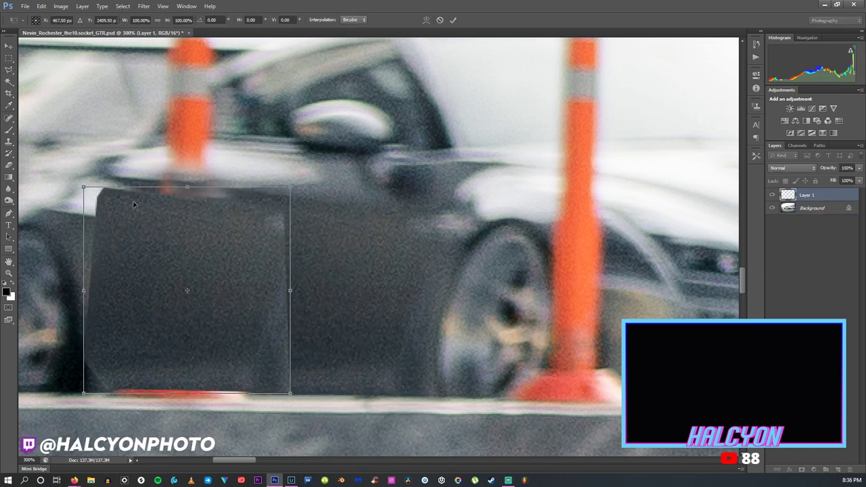
{"action": "left_click", "coordinate": [10, 46]}
{"action": "key", "text": "Return"}
{"action": "left_click", "coordinate": [68, 6]}
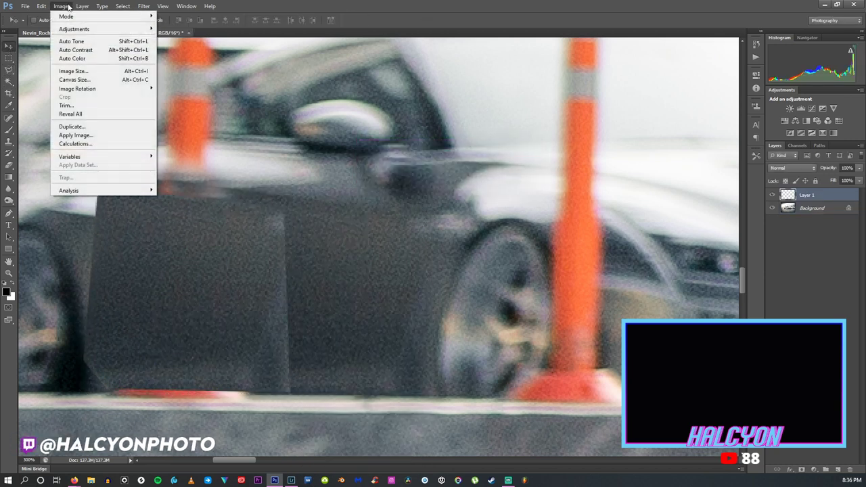
{"action": "left_click", "coordinate": [101, 369]}
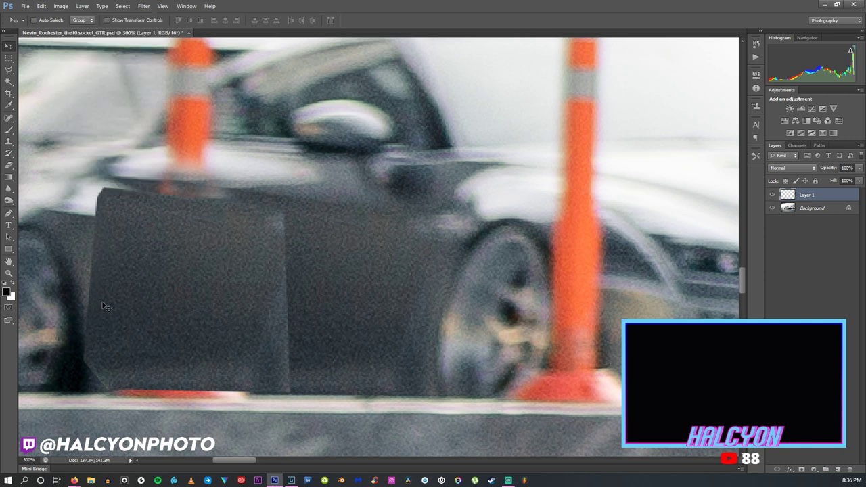
{"action": "left_click_drag", "start_coordinate": [124, 305], "coordinate": [184, 305]}
{"action": "left_click_drag", "start_coordinate": [255, 285], "coordinate": [204, 279]}
Brighten the door patch with Levels to match the car and erase its hard left edge.
{"action": "left_click", "coordinate": [61, 6]}
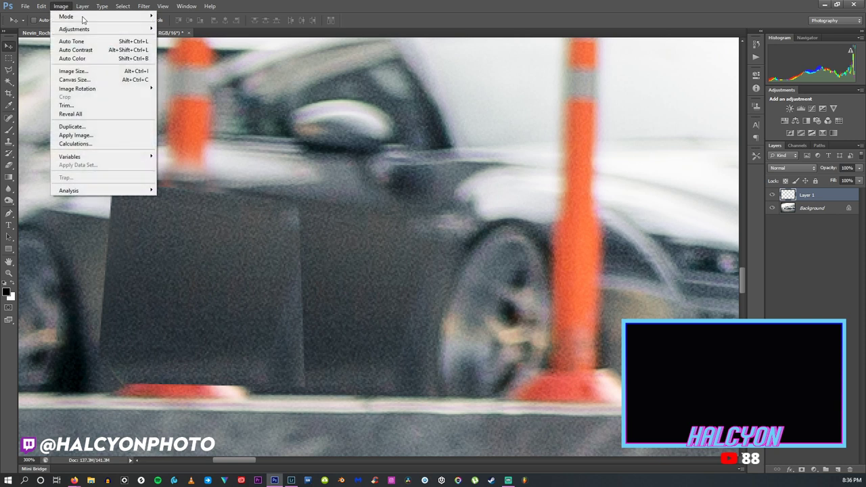
{"action": "mouse_move", "coordinate": [74, 29]}
{"action": "left_click", "coordinate": [177, 35]}
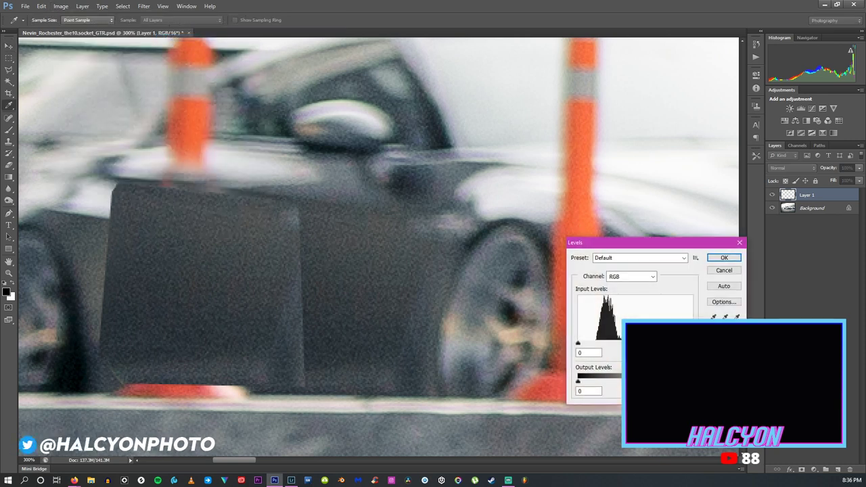
{"action": "left_click_drag", "start_coordinate": [691, 343], "coordinate": [676, 343]}
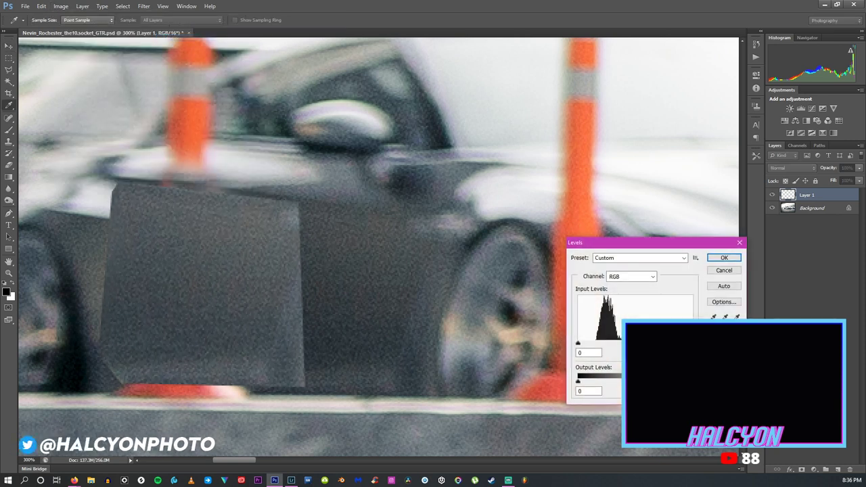
{"action": "left_click", "coordinate": [722, 258]}
{"action": "left_click", "coordinate": [8, 165]}
{"action": "mouse_move", "coordinate": [91, 318]}
{"action": "left_mouse_down"}
{"action": "mouse_move", "coordinate": [111, 203]}
{"action": "mouse_move", "coordinate": [86, 399]}
{"action": "left_mouse_up"}
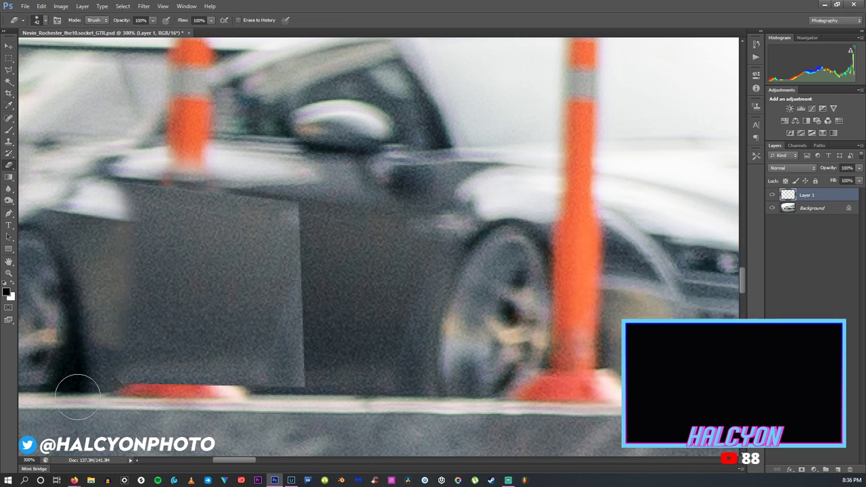
Undo the last erase and set the eraser brush to 41 px.
{"action": "key", "text": "ctrl+z"}
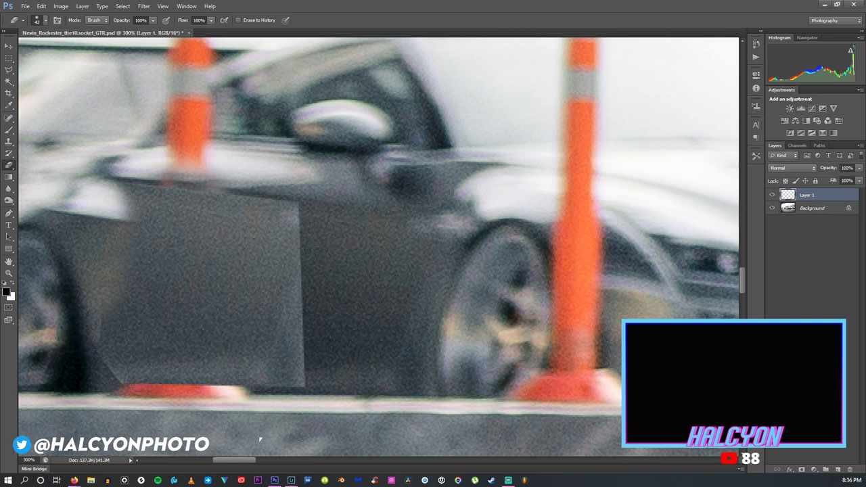
{"action": "left_click", "coordinate": [42, 21]}
{"action": "mouse_move", "coordinate": [46, 51]}
{"action": "left_mouse_down"}
{"action": "mouse_move", "coordinate": [28, 50]}
{"action": "mouse_move", "coordinate": [17, 69]}
{"action": "left_mouse_up"}
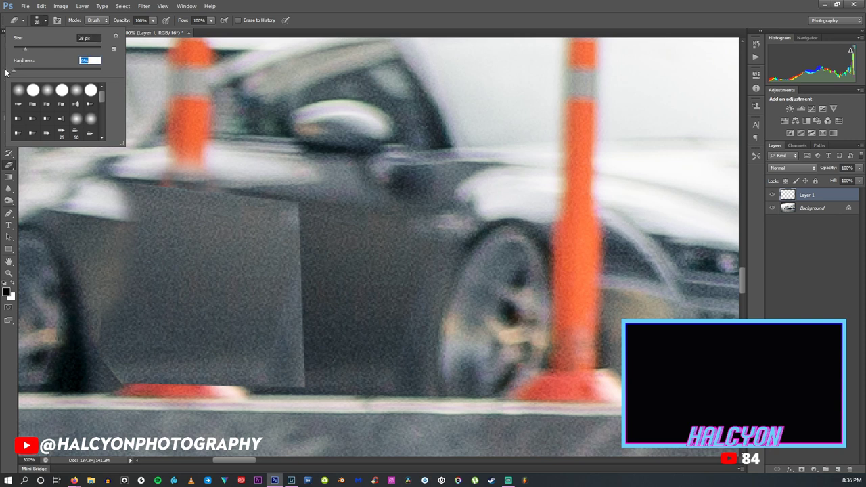
{"action": "key", "text": "Return"}
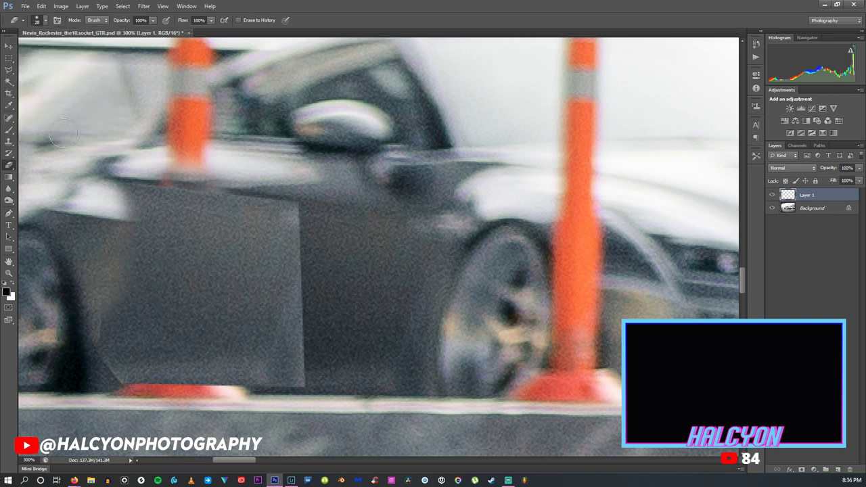
{"action": "left_click", "coordinate": [43, 22]}
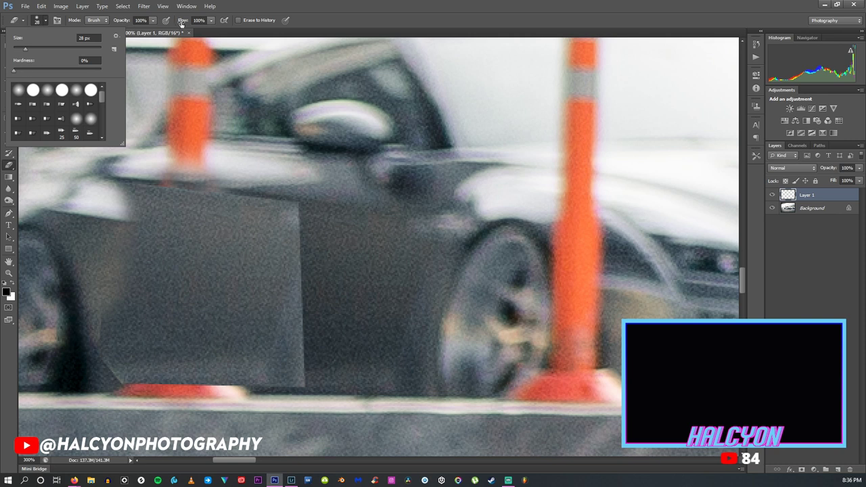
{"action": "left_click", "coordinate": [148, 32]}
{"action": "left_click", "coordinate": [143, 6]}
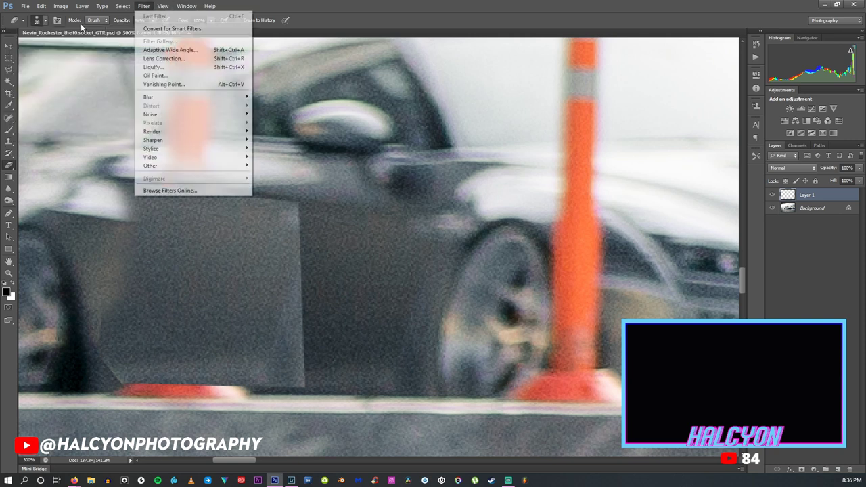
{"action": "left_click", "coordinate": [42, 21]}
{"action": "left_click", "coordinate": [31, 48]}
{"action": "key", "text": "Return"}
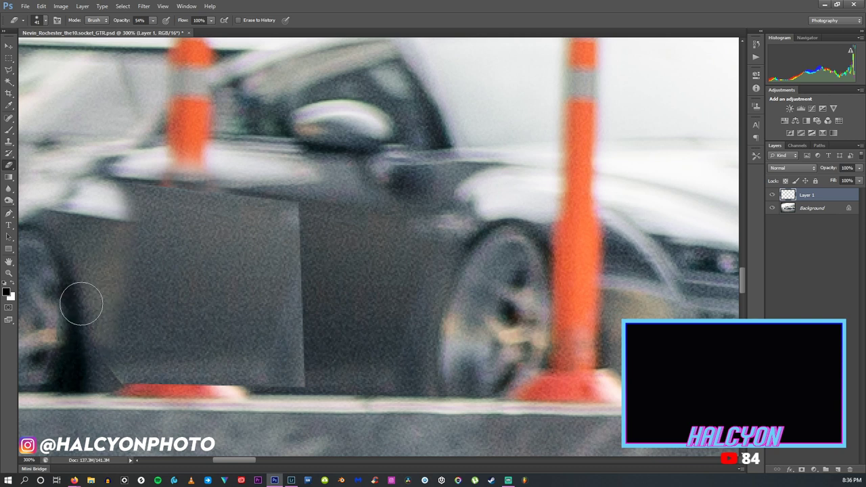
Erase the patch's top edge and smooth away its light right edge.
{"action": "left_click", "coordinate": [101, 203], "text": "shift"}
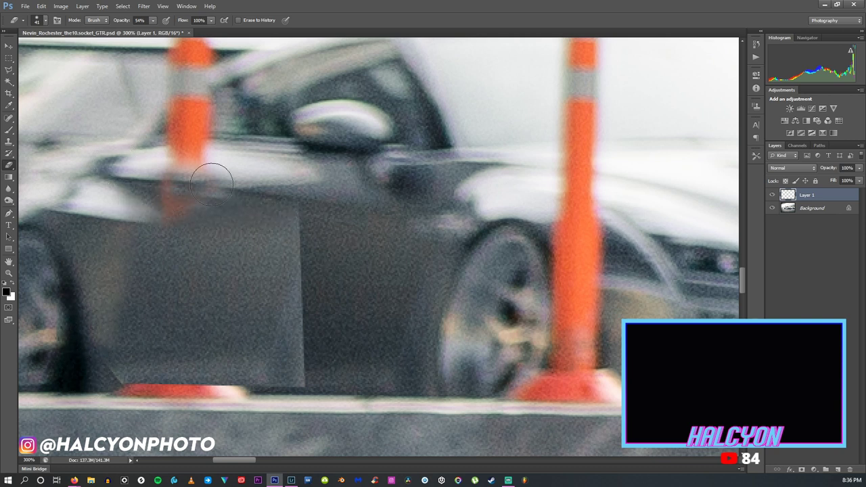
{"action": "left_click", "coordinate": [291, 383], "text": "shift"}
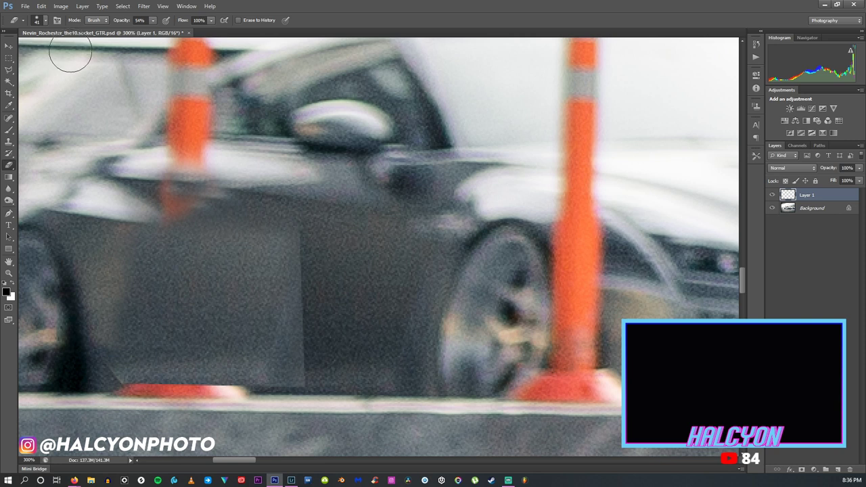
{"action": "left_click", "coordinate": [40, 22]}
{"action": "left_click", "coordinate": [294, 313]}
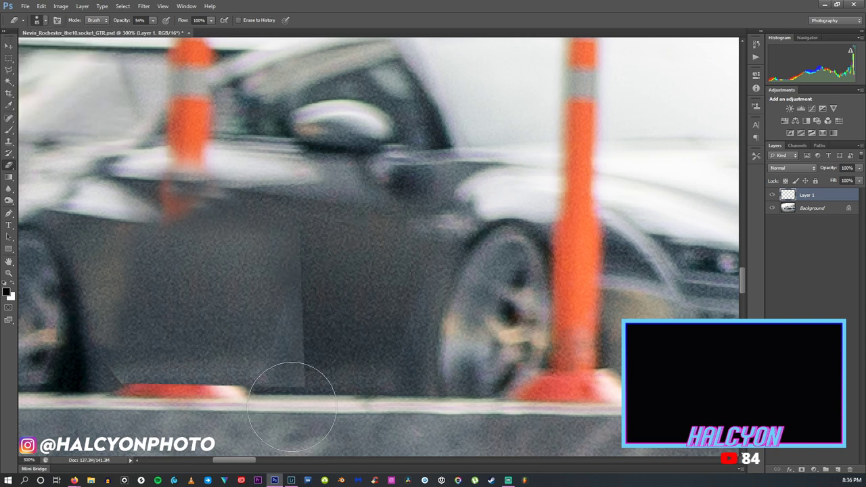
{"action": "left_click_drag", "start_coordinate": [293, 313], "coordinate": [280, 376]}
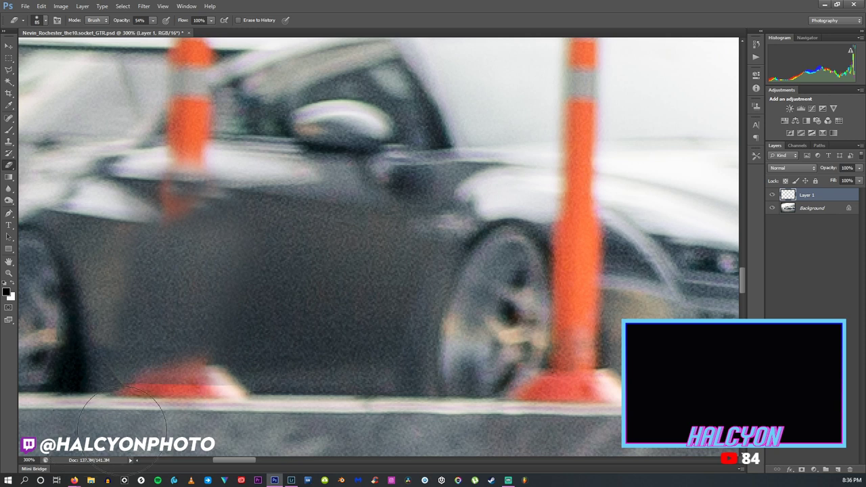
Open Levels on the patch and close it again without changes.
{"action": "left_click", "coordinate": [60, 6]}
{"action": "mouse_move", "coordinate": [81, 28]}
{"action": "left_click", "coordinate": [183, 39]}
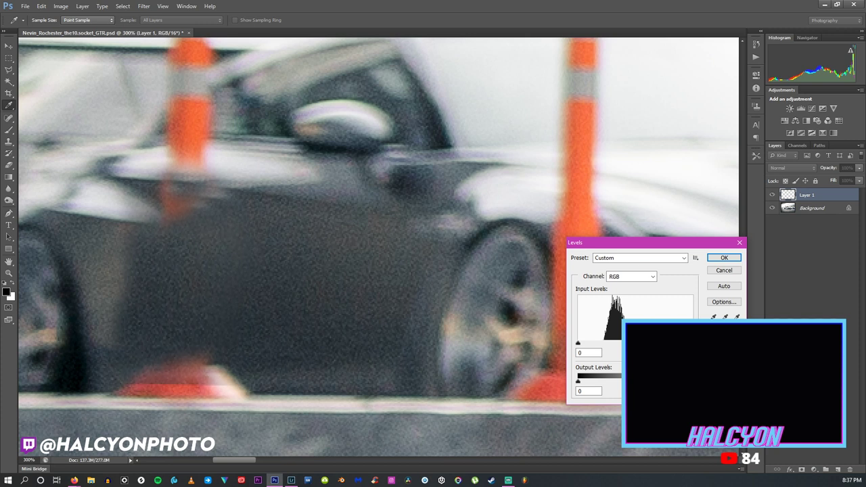
{"action": "left_click", "coordinate": [724, 257]}
Zoom to 300% on the door and toggle the patch layer to compare.
{"action": "key", "text": "z"}
{"action": "right_click", "coordinate": [395, 253]}
{"action": "left_click", "coordinate": [399, 257]}
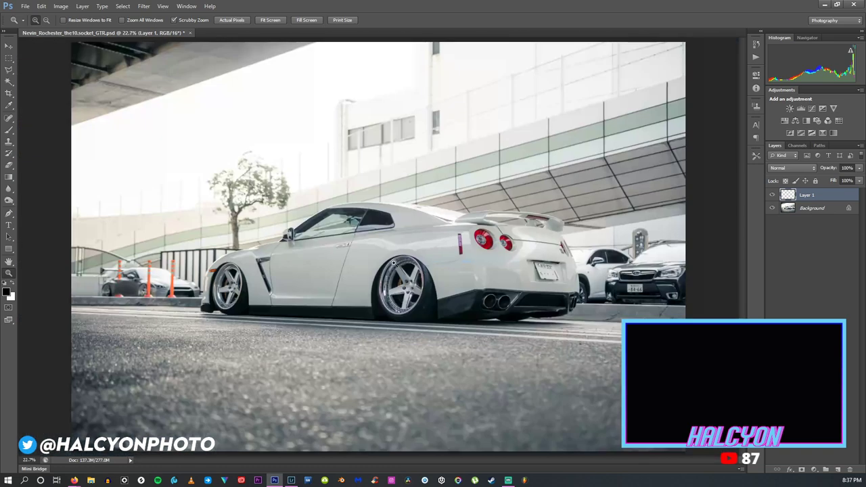
{"action": "left_click_drag", "start_coordinate": [113, 282], "coordinate": [136, 312]}
{"action": "left_click", "coordinate": [136, 312]}
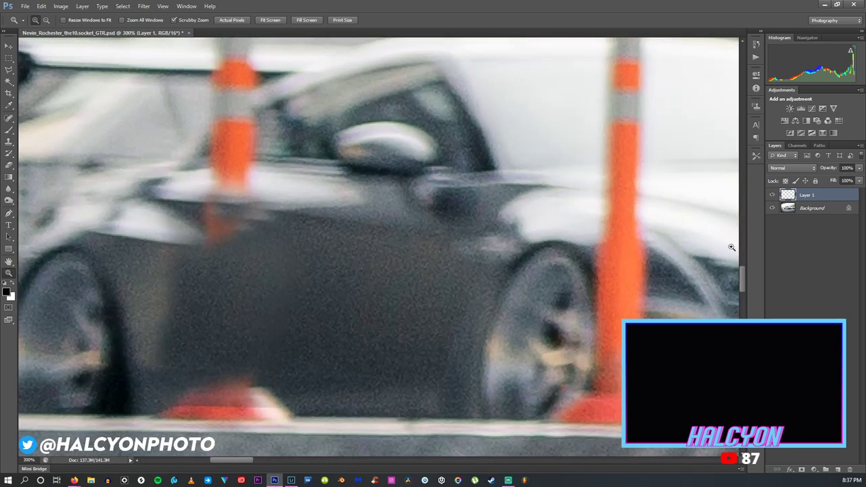
{"action": "left_click", "coordinate": [772, 196]}
{"action": "left_click", "coordinate": [771, 195]}
Erase a vertical strip of the patch with a 23 px eraser.
{"action": "left_click", "coordinate": [10, 165]}
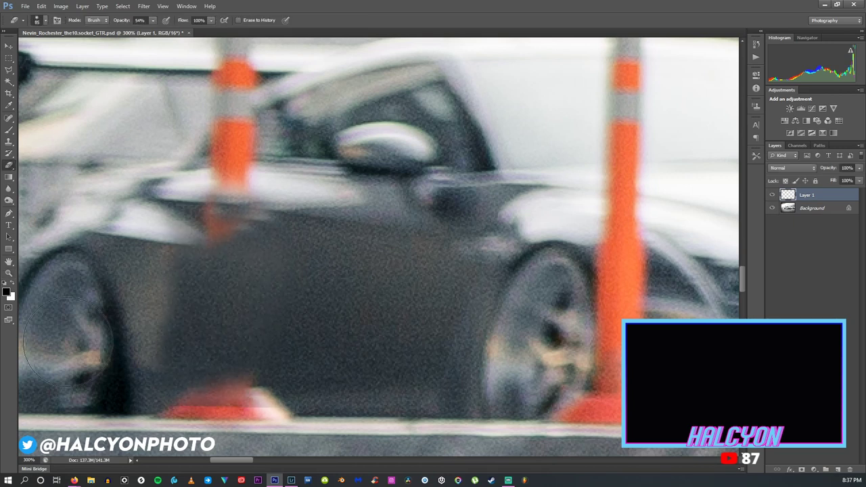
{"action": "left_click", "coordinate": [37, 20]}
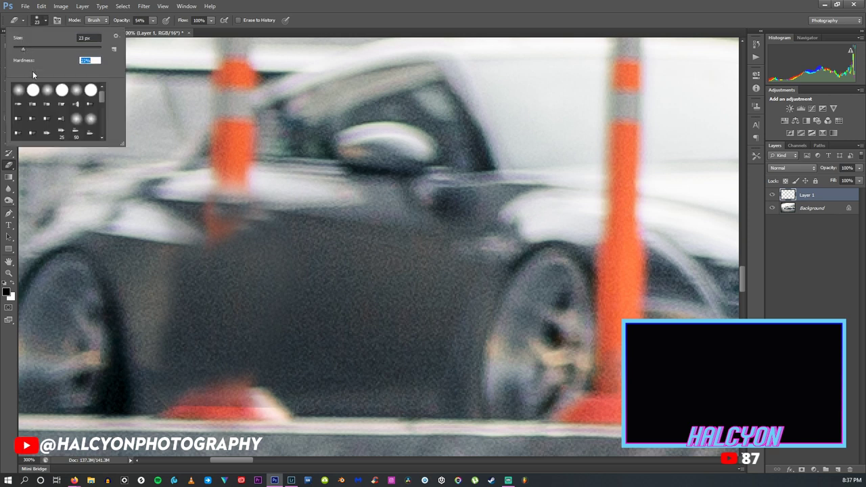
{"action": "left_click", "coordinate": [308, 4]}
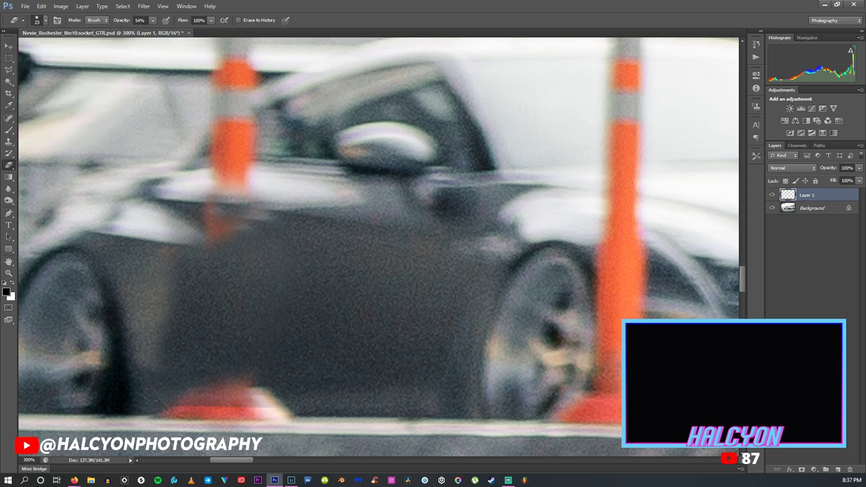
{"action": "left_click_drag", "start_coordinate": [180, 228], "coordinate": [169, 364]}
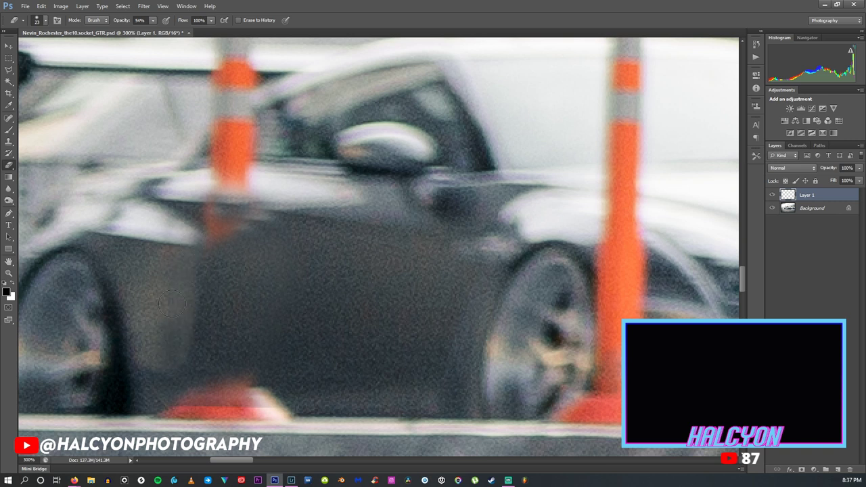
Adjust the eraser to 24 px, then merge Layer 1 into the Background.
{"action": "left_click", "coordinate": [46, 21]}
{"action": "left_click", "coordinate": [26, 68]}
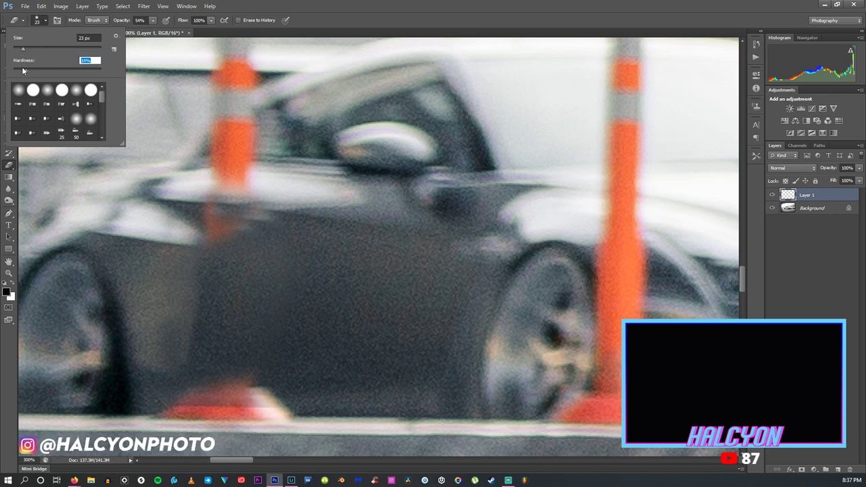
{"action": "left_click_drag", "start_coordinate": [23, 50], "coordinate": [25, 51]}
{"action": "left_click", "coordinate": [207, 178]}
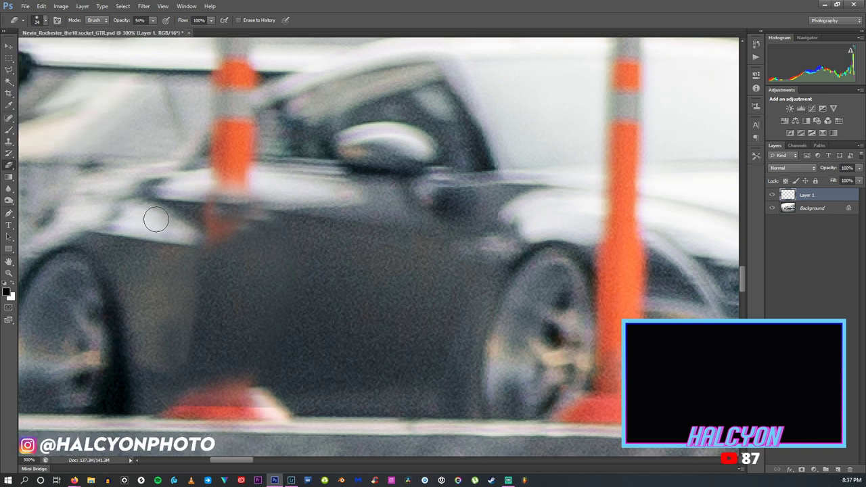
{"action": "left_click", "coordinate": [44, 22]}
{"action": "left_click_drag", "start_coordinate": [30, 50], "coordinate": [34, 50]}
{"action": "left_click", "coordinate": [220, 4]}
{"action": "right_click", "coordinate": [807, 198]}
{"action": "left_click", "coordinate": [709, 387]}
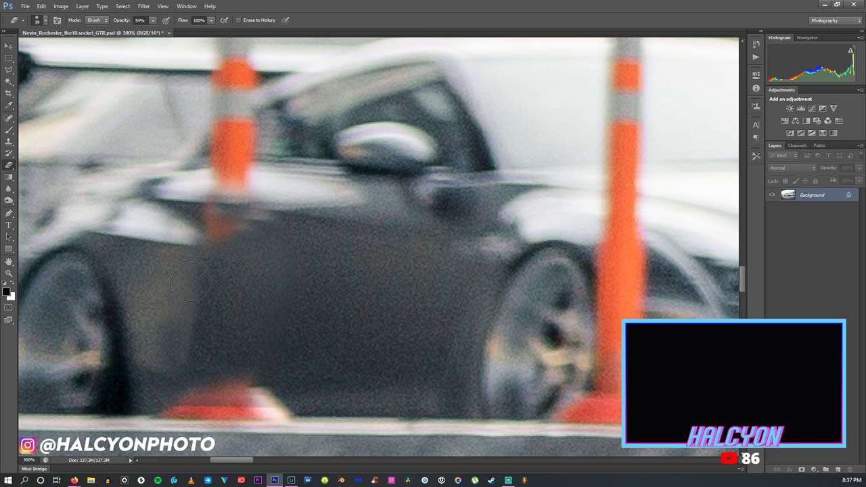
Clone softly over the door seam at 34% opacity, then fit the photo on screen.
{"action": "left_click", "coordinate": [4, 138]}
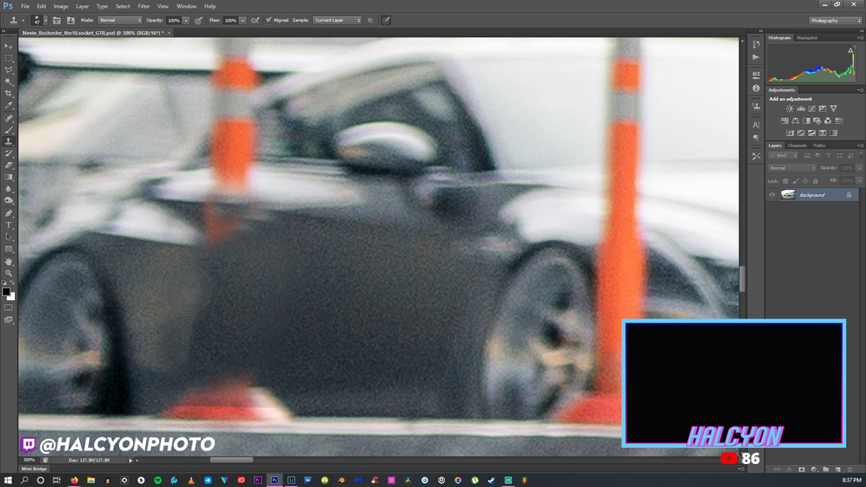
{"action": "left_click", "coordinate": [185, 20]}
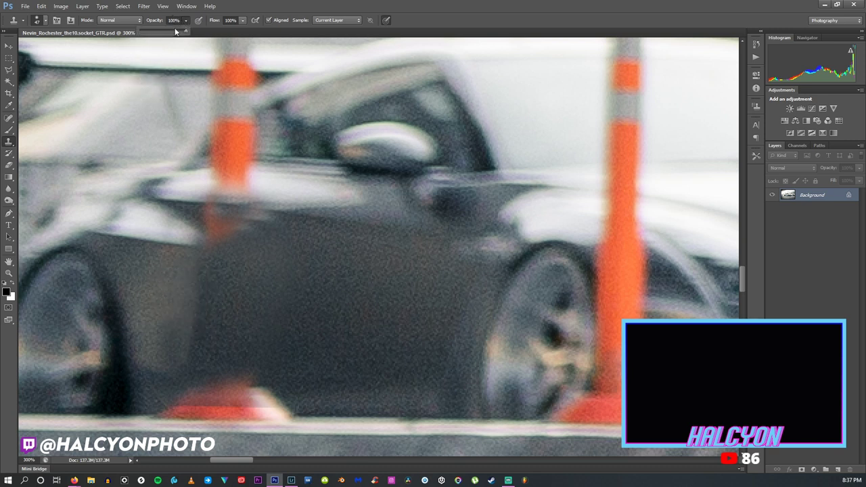
{"action": "left_click", "coordinate": [156, 31]}
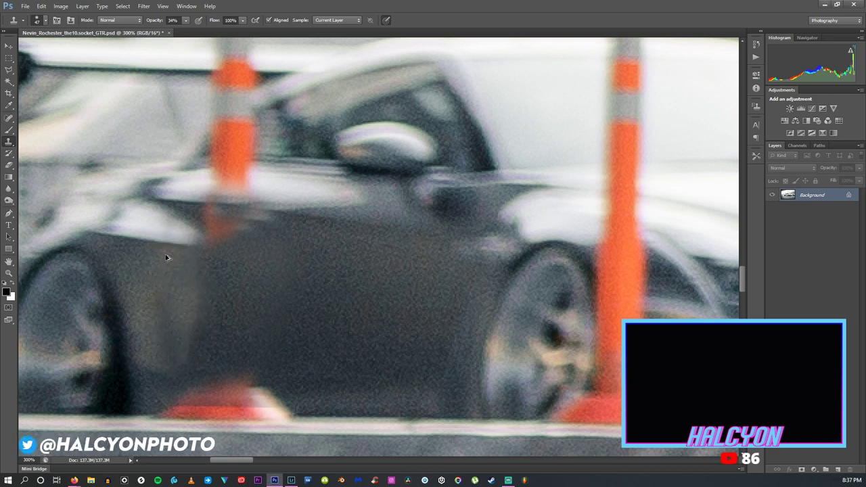
{"action": "left_click_drag", "start_coordinate": [187, 298], "coordinate": [182, 341]}
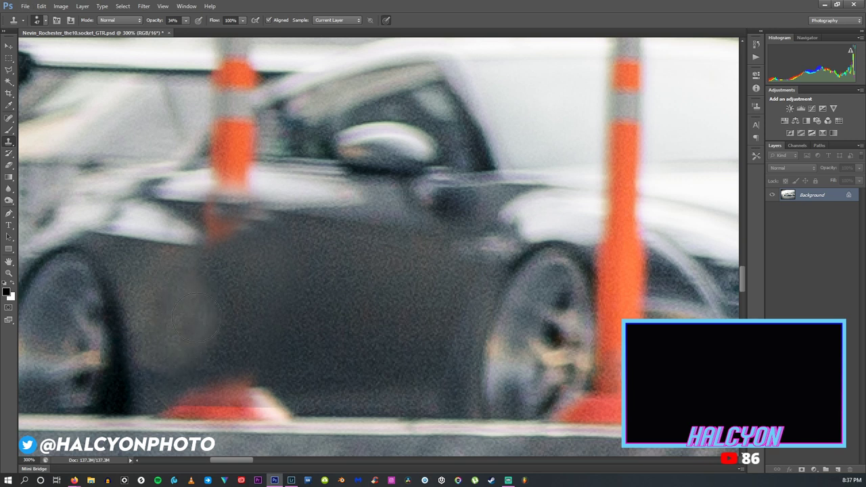
{"action": "key", "text": "z"}
{"action": "right_click", "coordinate": [296, 298]}
{"action": "left_click", "coordinate": [318, 299]}
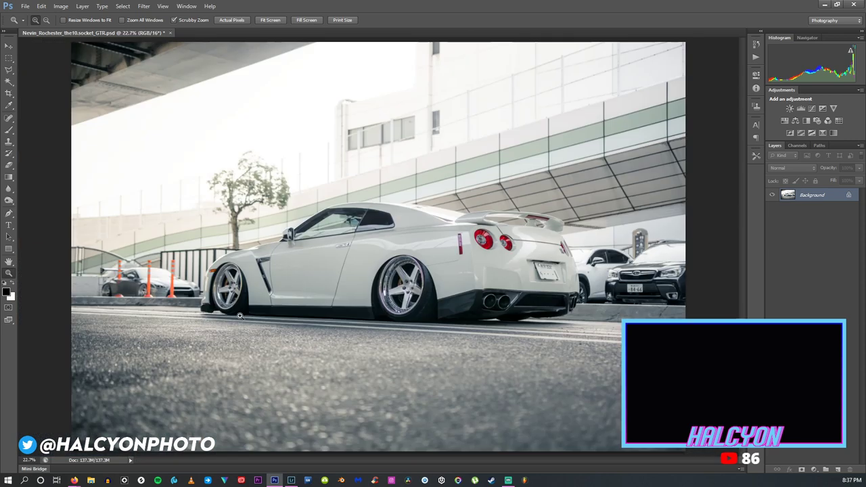
Zoom to 200% and copy a polygonal selection of background beside the left pole to a new layer.
{"action": "left_click_drag", "start_coordinate": [112, 291], "coordinate": [138, 249]}
{"action": "scroll", "coordinate": [150, 234], "scroll_direction": "up", "scroll_amount": 1}
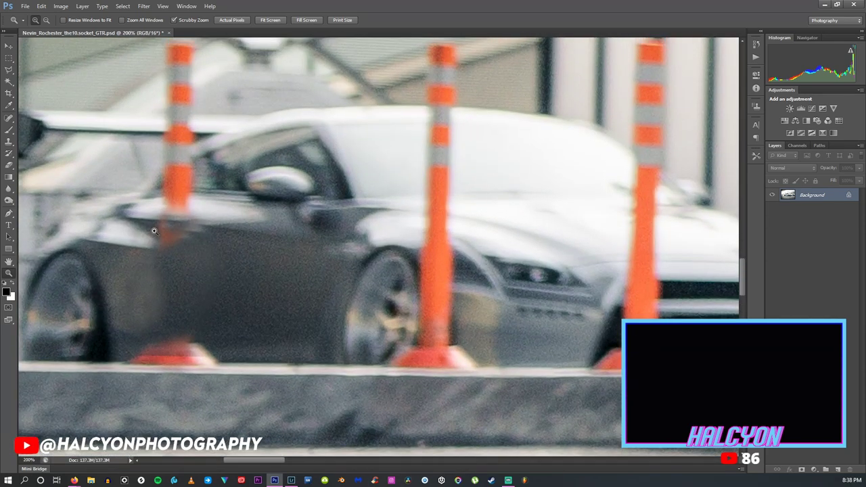
{"action": "scroll", "coordinate": [153, 232], "scroll_direction": "up", "scroll_amount": 2}
{"action": "scroll", "coordinate": [154, 231], "scroll_direction": "up", "scroll_amount": 2}
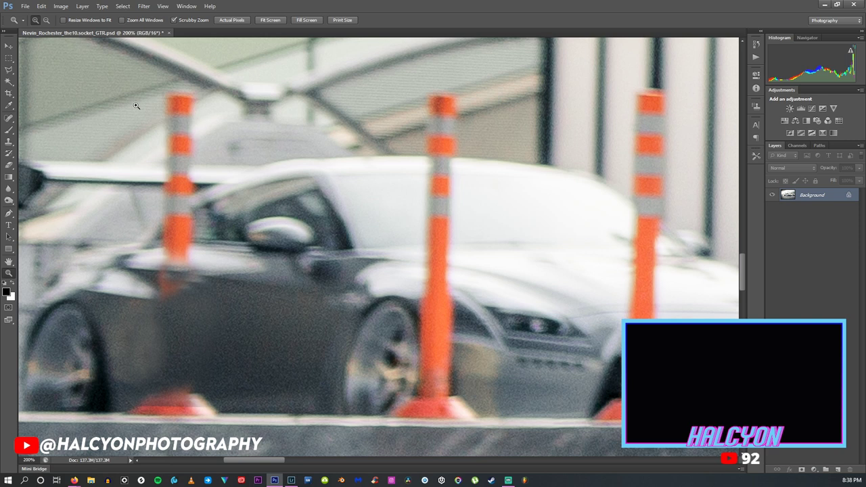
{"action": "scroll", "coordinate": [136, 102], "scroll_direction": "up", "scroll_amount": 2}
{"action": "left_click", "coordinate": [10, 70]}
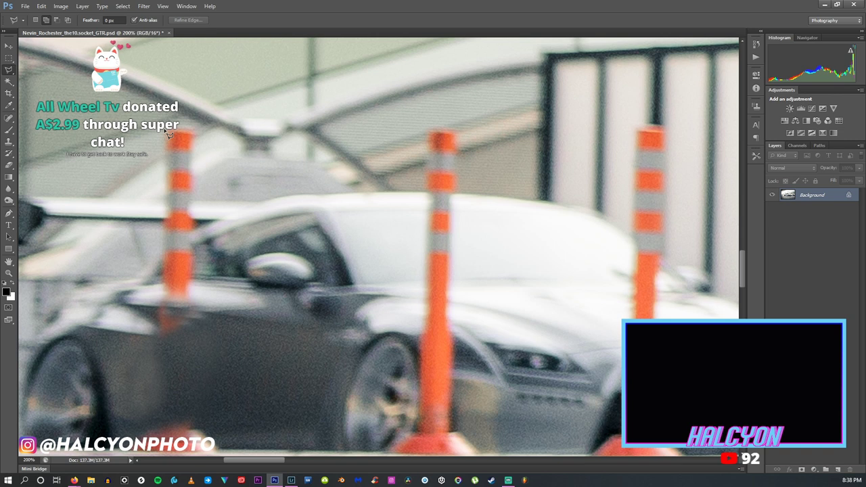
{"action": "left_click", "coordinate": [163, 130]}
{"action": "left_click", "coordinate": [164, 197]}
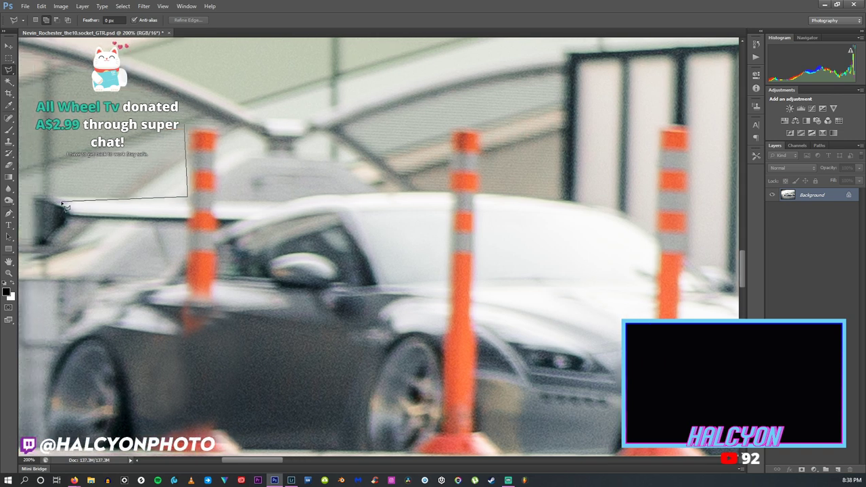
{"action": "left_click", "coordinate": [85, 197]}
{"action": "double_click", "coordinate": [128, 149]}
{"action": "right_click", "coordinate": [143, 154]}
{"action": "left_click", "coordinate": [175, 225]}
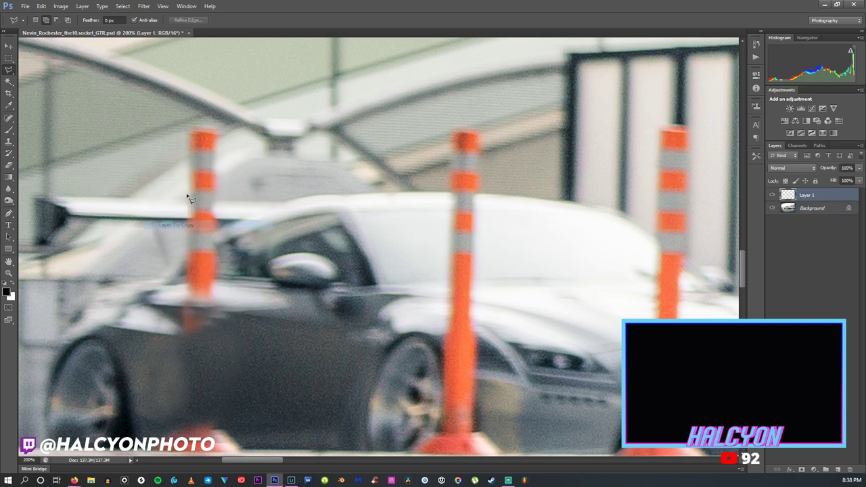
Move the copied canopy patch up over the pole and rotate it about 5.7°.
{"action": "key", "text": "ctrl+t"}
{"action": "left_click_drag", "start_coordinate": [177, 152], "coordinate": [212, 133]}
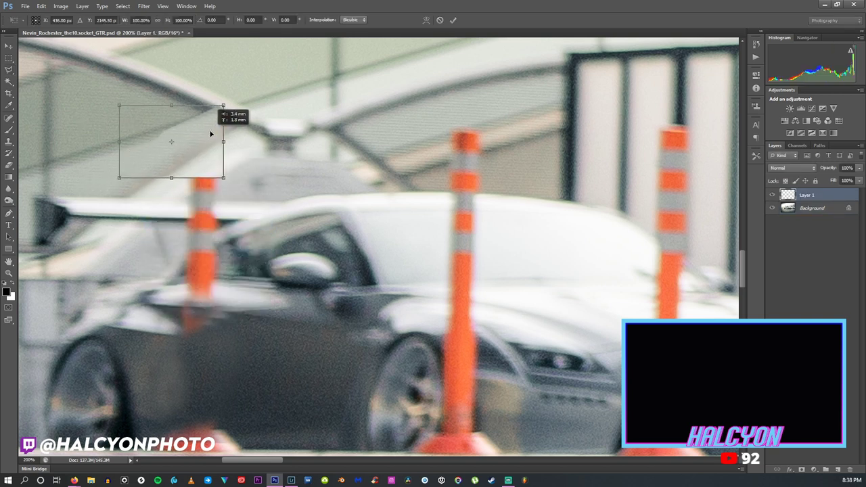
{"action": "left_click_drag", "start_coordinate": [203, 90], "coordinate": [211, 93]}
{"action": "left_click_drag", "start_coordinate": [197, 136], "coordinate": [196, 133]}
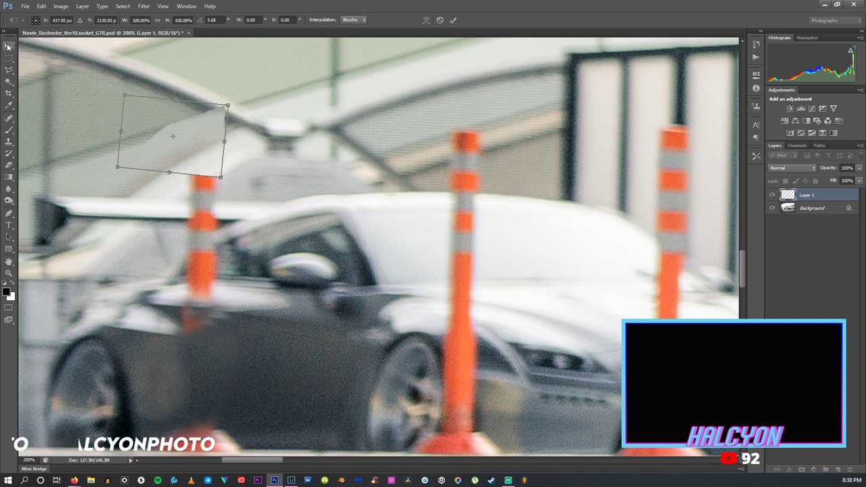
{"action": "key", "text": "Return"}
{"action": "left_click", "coordinate": [9, 164]}
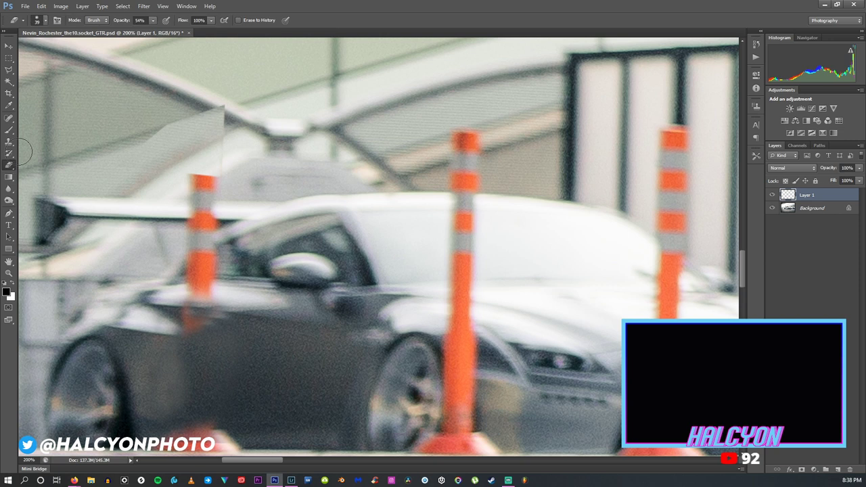
Delete Layer 1, leaving only the Background, and pick the Clone Stamp tool.
{"action": "left_click", "coordinate": [45, 20]}
{"action": "key", "text": "Return"}
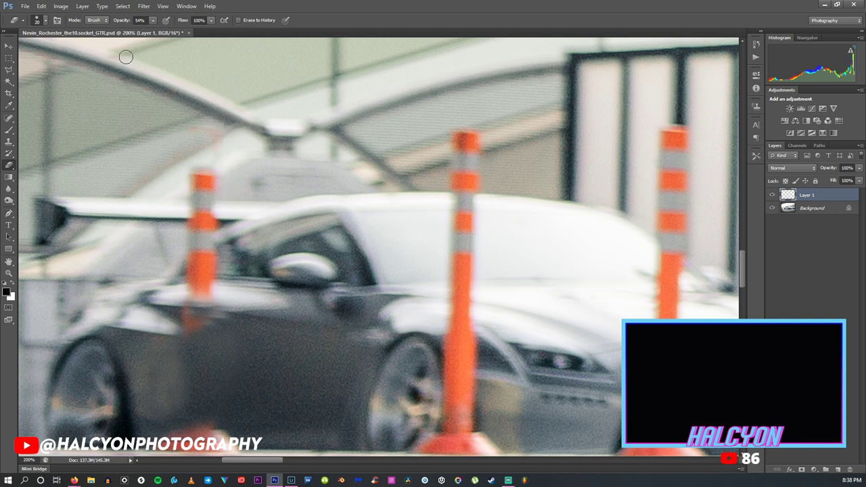
{"action": "right_click", "coordinate": [811, 200]}
{"action": "left_click", "coordinate": [709, 203]}
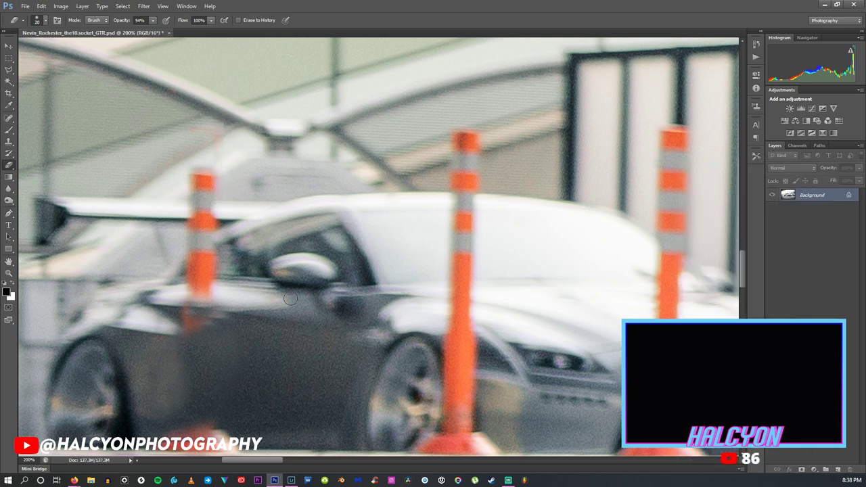
{"action": "left_click", "coordinate": [9, 141]}
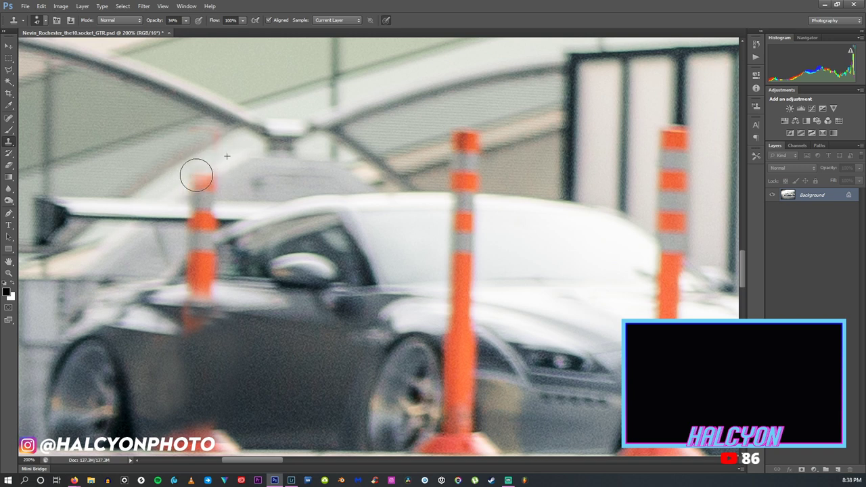
At 100% clone opacity, paint out the cone top behind the spoiler, undoing the final stroke.
{"action": "left_click", "coordinate": [188, 20]}
{"action": "left_click_drag", "start_coordinate": [186, 33], "coordinate": [265, 32]}
{"action": "mouse_move", "coordinate": [201, 175]}
{"action": "left_mouse_down"}
{"action": "mouse_move", "coordinate": [173, 154]}
{"action": "mouse_move", "coordinate": [152, 172]}
{"action": "mouse_move", "coordinate": [203, 146]}
{"action": "mouse_move", "coordinate": [202, 161]}
{"action": "mouse_move", "coordinate": [181, 178]}
{"action": "mouse_move", "coordinate": [234, 146]}
{"action": "left_mouse_up"}
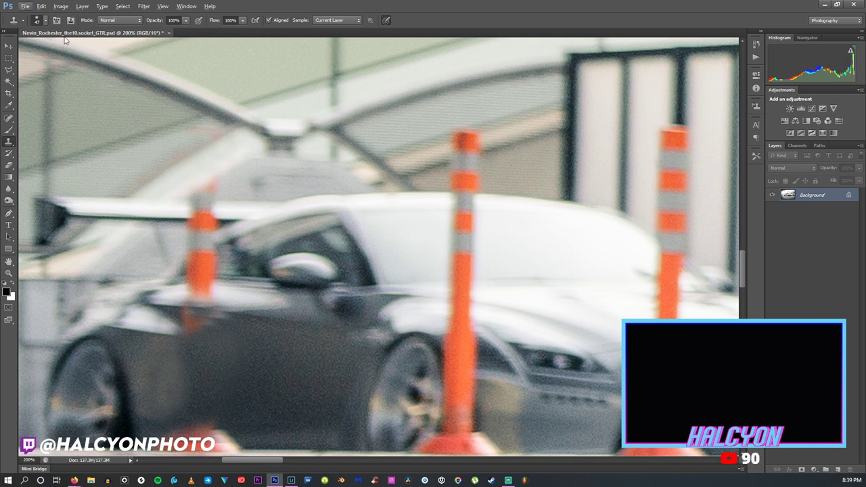
{"action": "left_click", "coordinate": [164, 217], "text": "alt"}
{"action": "mouse_move", "coordinate": [203, 215]}
{"action": "left_mouse_down"}
{"action": "mouse_move", "coordinate": [207, 207]}
{"action": "mouse_move", "coordinate": [194, 214]}
{"action": "mouse_move", "coordinate": [207, 220]}
{"action": "left_mouse_up"}
{"action": "key", "text": "ctrl+z"}
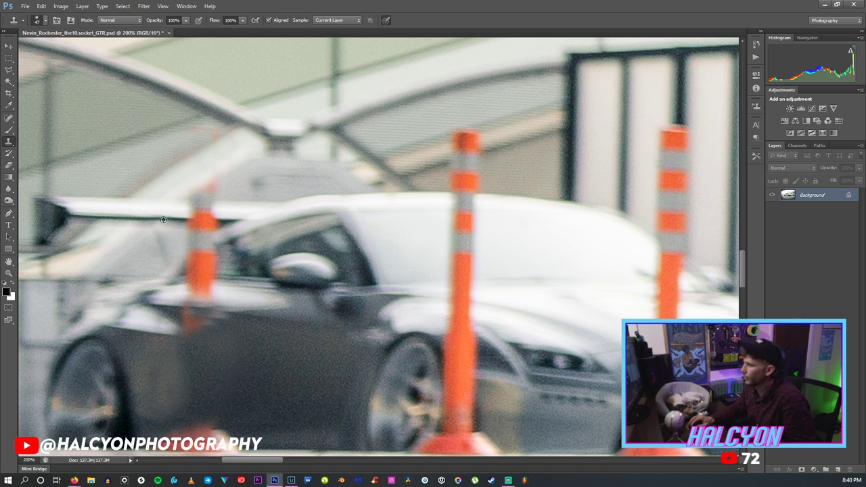
Clone out the cone across the spoiler, shrinking the Clone Stamp brush to about 36 px.
{"action": "mouse_move", "coordinate": [183, 218]}
{"action": "left_mouse_down"}
{"action": "mouse_move", "coordinate": [196, 209]}
{"action": "mouse_move", "coordinate": [203, 217]}
{"action": "left_mouse_up"}
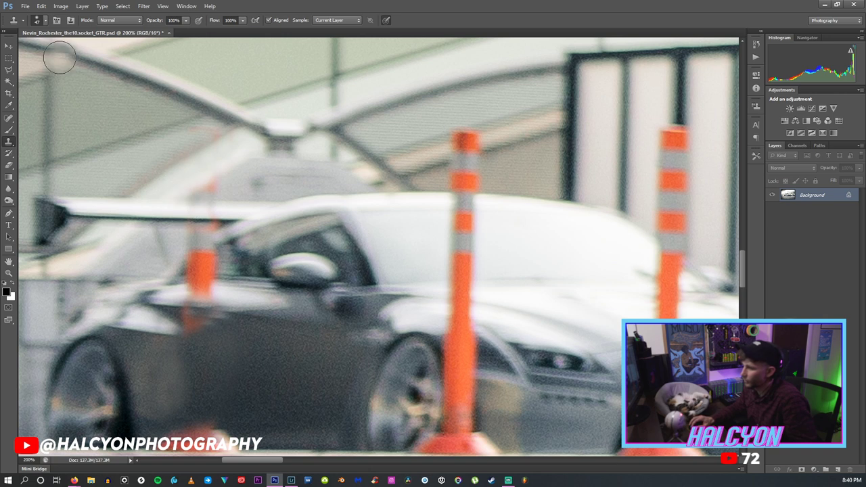
{"action": "left_click", "coordinate": [42, 6]}
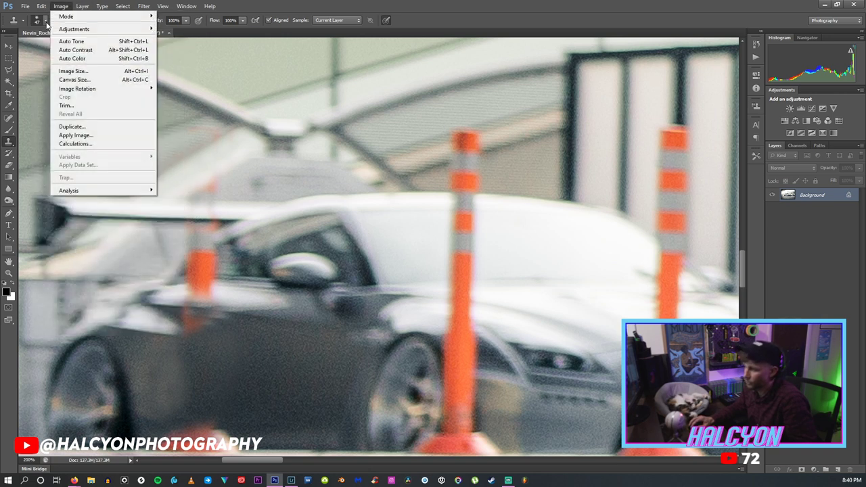
{"action": "left_click", "coordinate": [43, 20]}
{"action": "left_click_drag", "start_coordinate": [34, 49], "coordinate": [29, 49]}
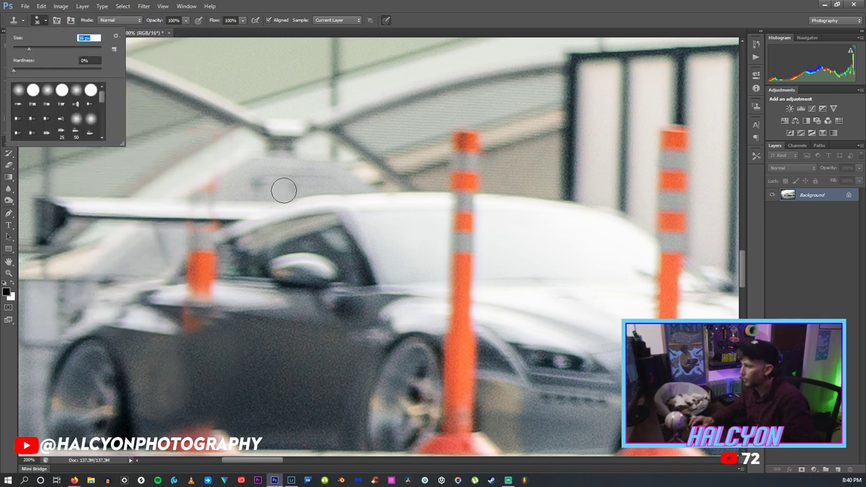
{"action": "key", "text": "Return"}
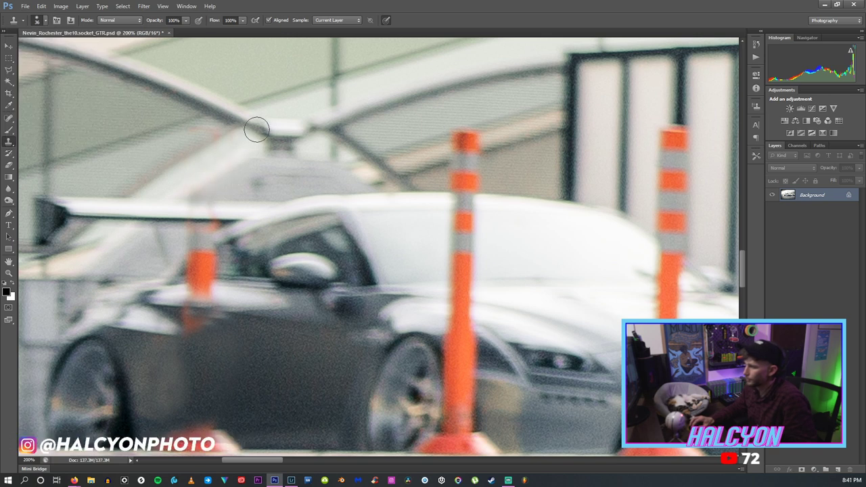
{"action": "left_click", "coordinate": [177, 225], "text": "alt"}
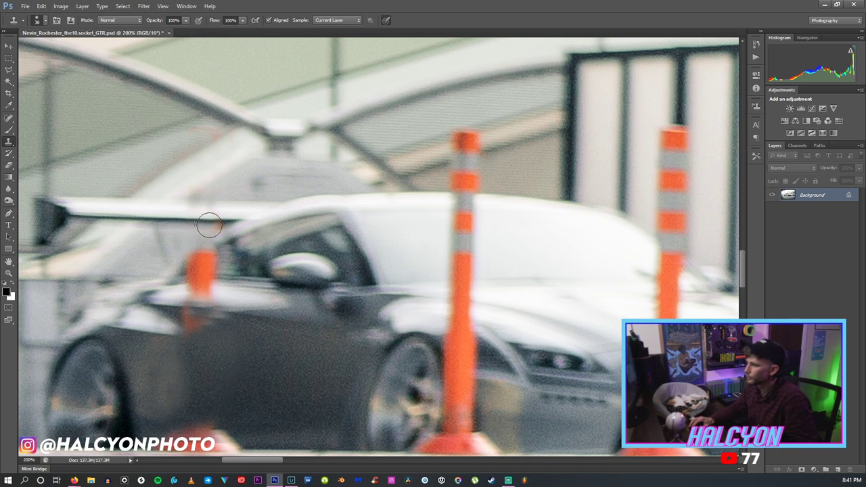
Fit the photo on screen, then zoom to 300% on the cone.
{"action": "key", "text": "z"}
{"action": "right_click", "coordinate": [234, 232]}
{"action": "left_click", "coordinate": [256, 235]}
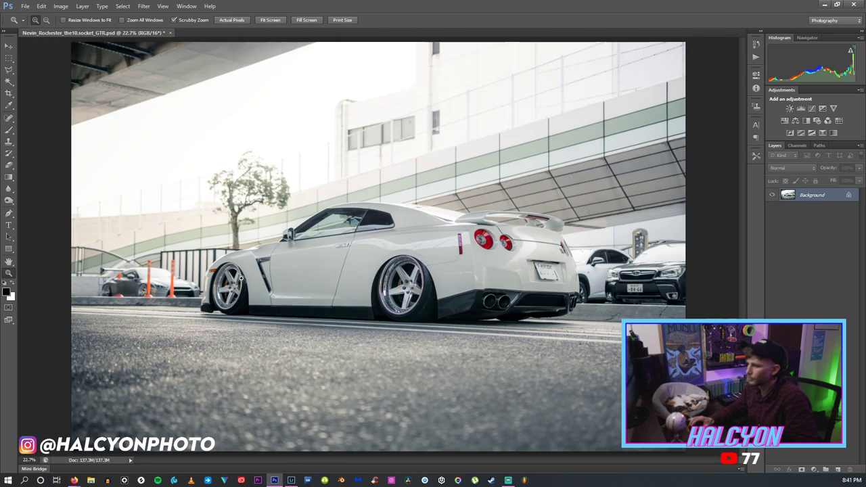
{"action": "left_click_drag", "start_coordinate": [96, 296], "coordinate": [158, 282]}
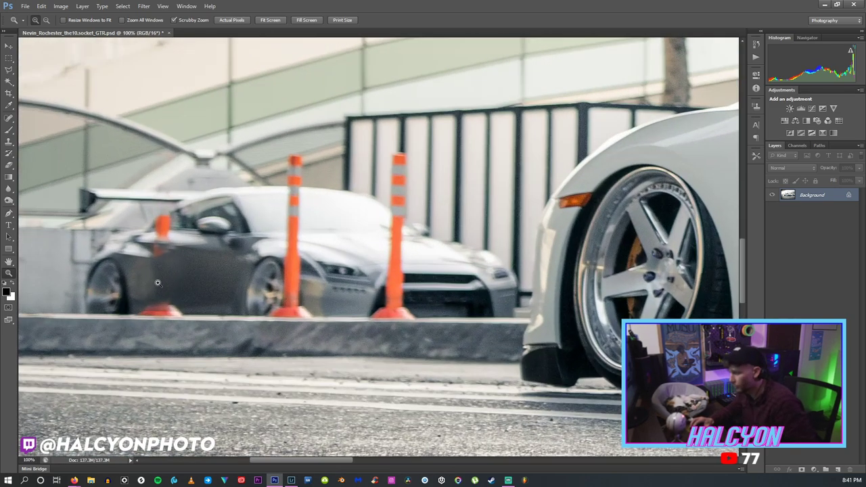
{"action": "left_click", "coordinate": [157, 283]}
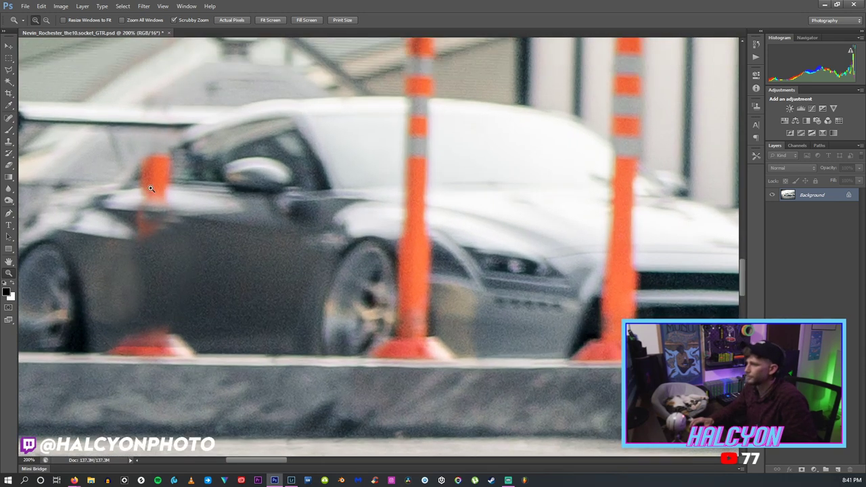
{"action": "left_click", "coordinate": [150, 188]}
Sample the car door and clone out the cone's lower part along the door.
{"action": "left_click", "coordinate": [8, 141]}
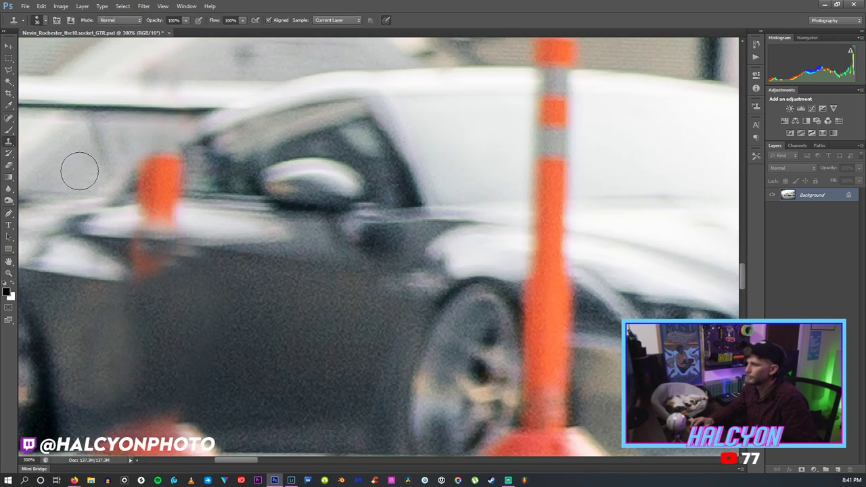
{"action": "left_click", "coordinate": [203, 223], "text": "alt"}
{"action": "left_click_drag", "start_coordinate": [177, 216], "coordinate": [165, 216]}
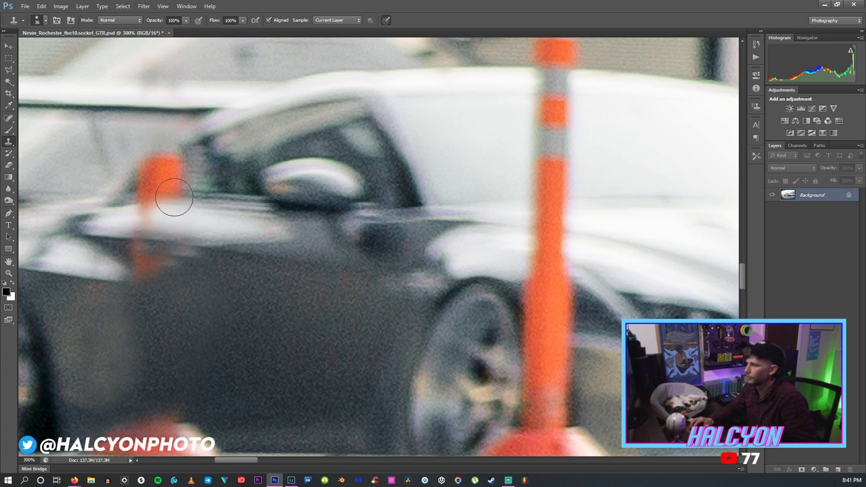
Shrink the clone brush to 19 px and clone along the car edge from a new source.
{"action": "left_click", "coordinate": [37, 20]}
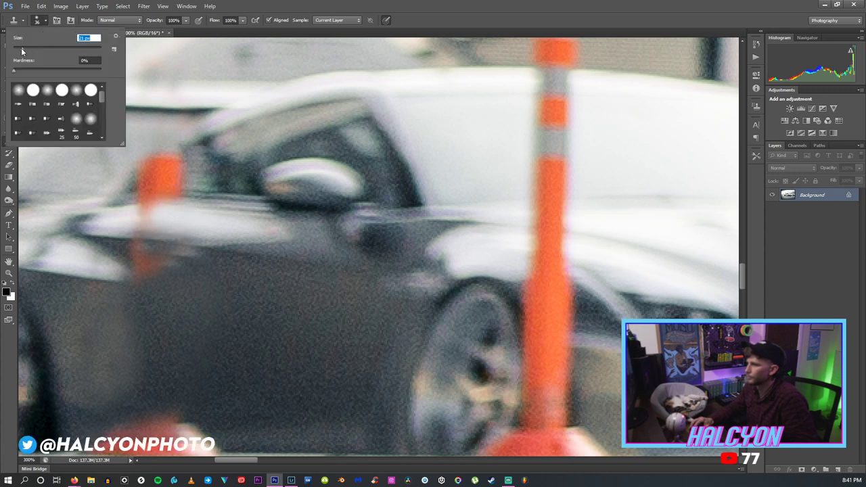
{"action": "left_click_drag", "start_coordinate": [21, 51], "coordinate": [19, 51]}
{"action": "key", "text": "Return"}
{"action": "left_click", "coordinate": [159, 219], "text": "alt"}
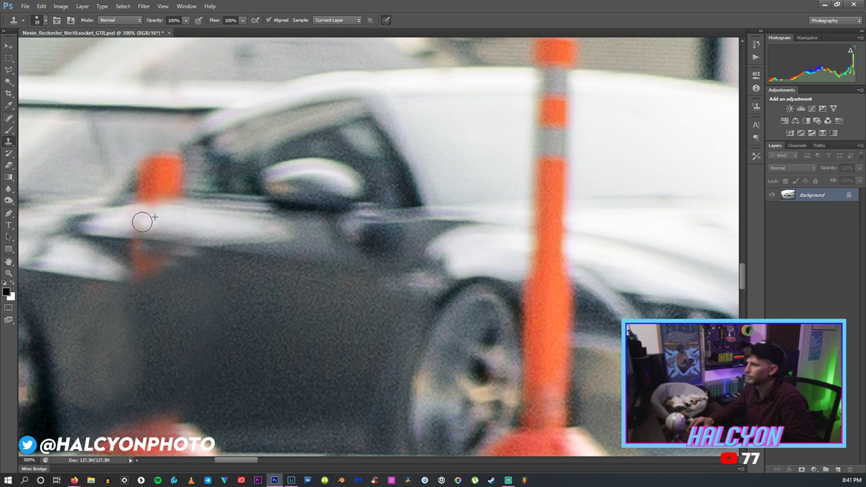
{"action": "left_click", "coordinate": [142, 223]}
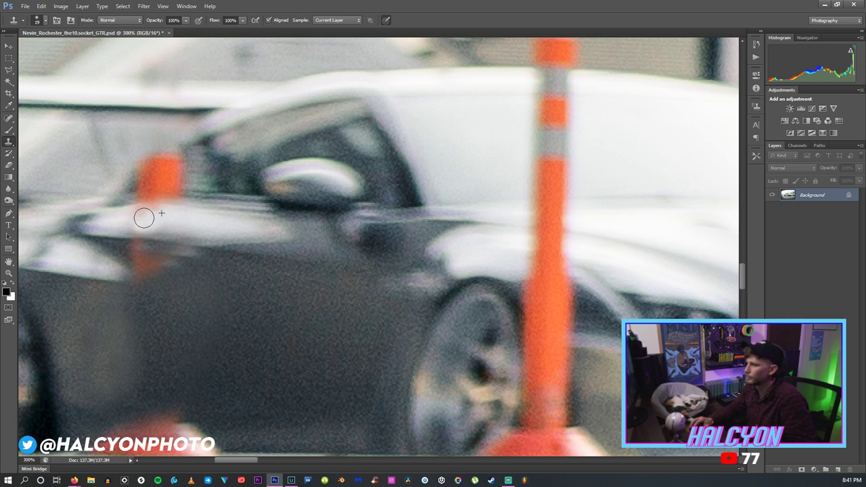
{"action": "left_click_drag", "start_coordinate": [147, 215], "coordinate": [180, 216]}
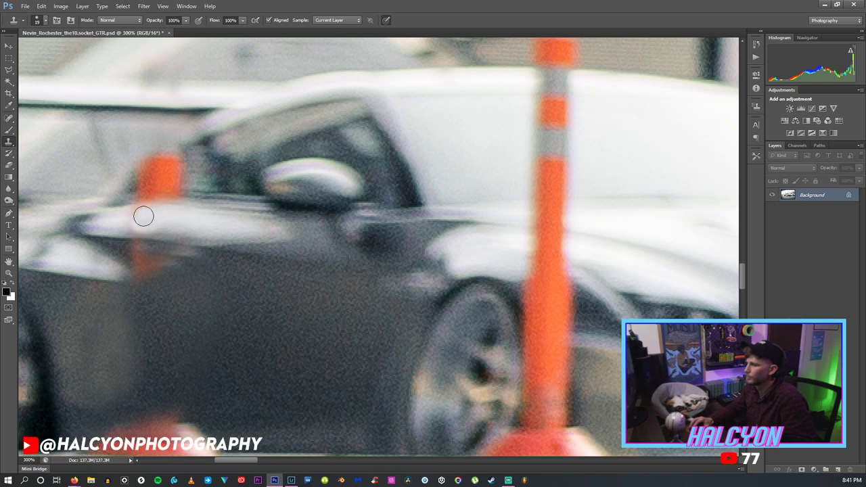
Fit the whole photo on screen.
{"action": "key", "text": "z"}
{"action": "right_click", "coordinate": [212, 212]}
{"action": "left_click", "coordinate": [243, 219]}
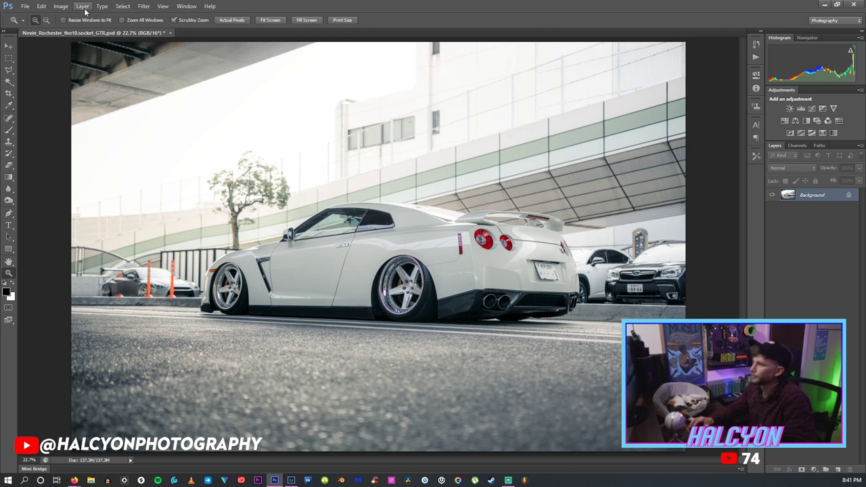
Set up a soft Brush tool of about 1753 px and dab black near the tree.
{"action": "left_click", "coordinate": [61, 6]}
{"action": "mouse_move", "coordinate": [101, 29]}
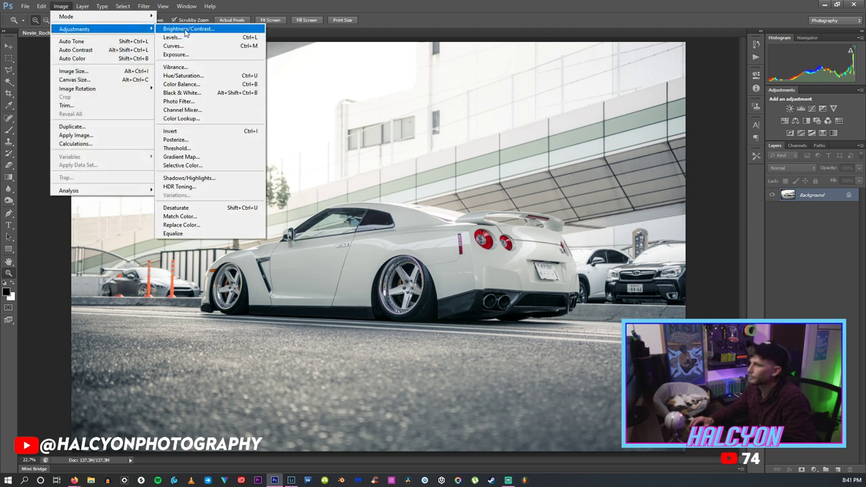
{"action": "key", "text": "Escape"}
{"action": "left_click", "coordinate": [9, 129]}
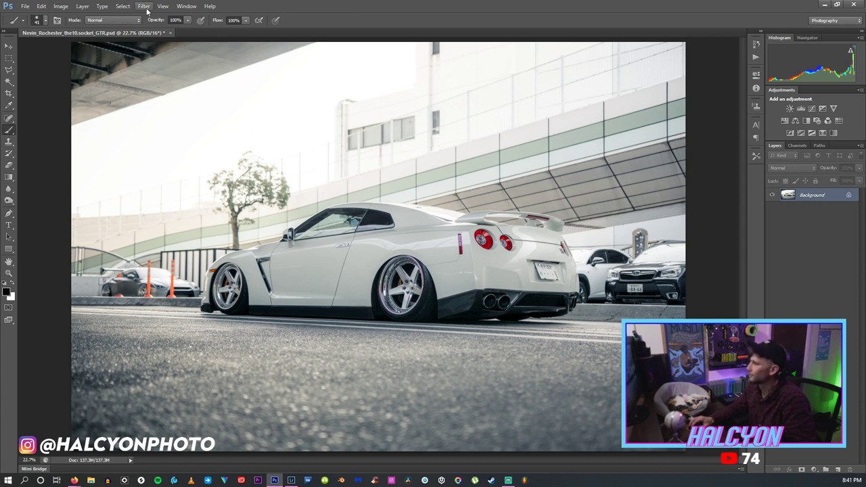
{"action": "left_click", "coordinate": [39, 20]}
{"action": "left_click_drag", "start_coordinate": [94, 53], "coordinate": [98, 50]}
{"action": "key", "text": "Return"}
{"action": "left_click", "coordinate": [233, 105]}
Undo the black dab, make white the foreground colour, and add a new layer.
{"action": "key", "text": "ctrl+z"}
{"action": "key", "text": "i"}
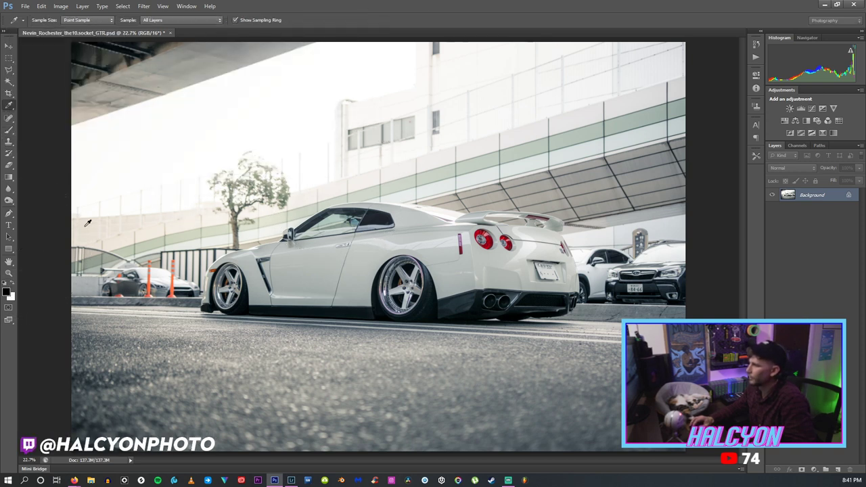
{"action": "left_click", "coordinate": [5, 140]}
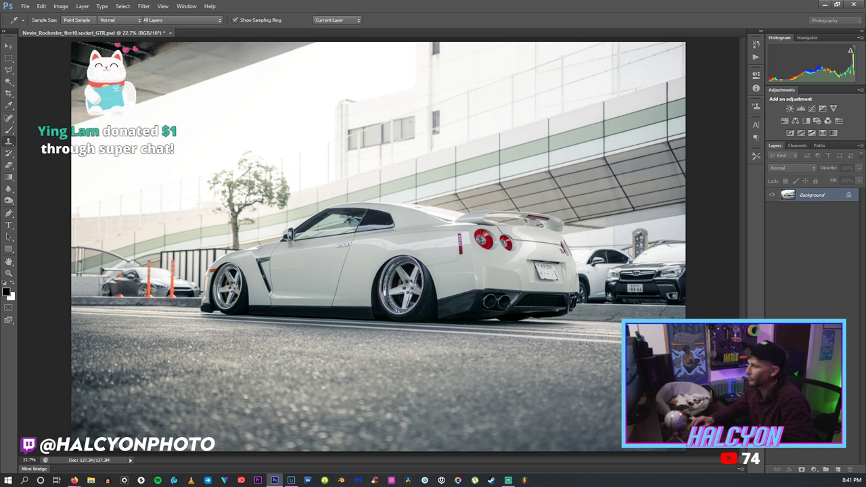
{"action": "left_click", "coordinate": [10, 130]}
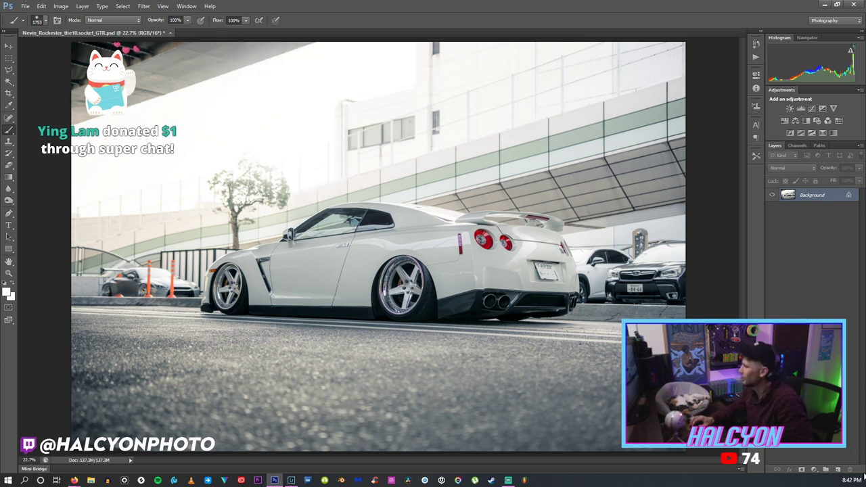
{"action": "left_click", "coordinate": [838, 469]}
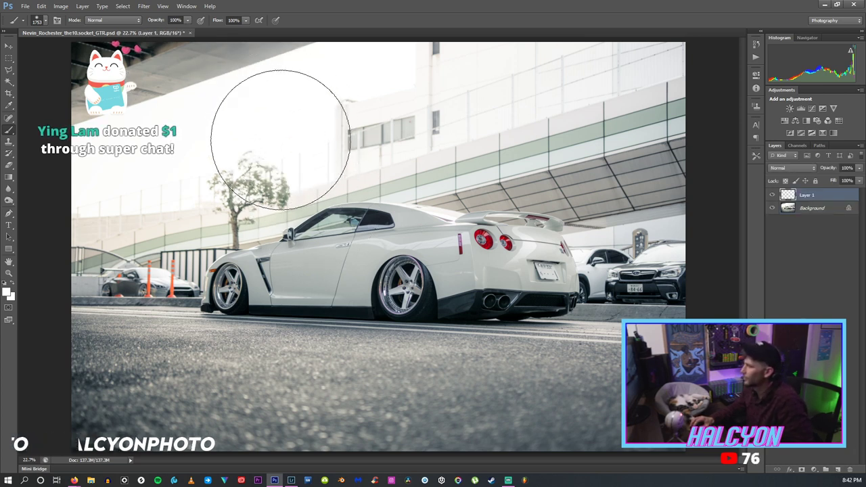
Scale the white glow to about 126%, shift it right and apply the transform.
{"action": "key", "text": "ctrl+t"}
{"action": "left_click_drag", "start_coordinate": [131, 282], "coordinate": [54, 346]}
{"action": "left_click_drag", "start_coordinate": [343, 208], "coordinate": [382, 188]}
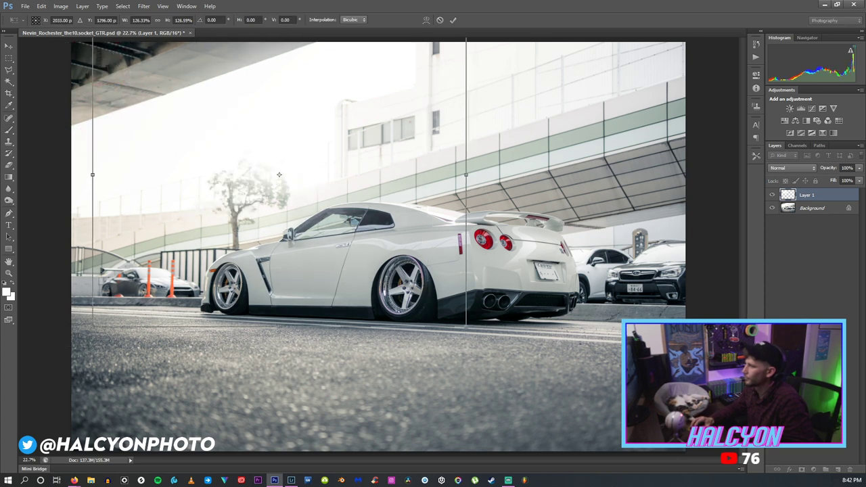
{"action": "left_click", "coordinate": [6, 50]}
{"action": "key", "text": "Return"}
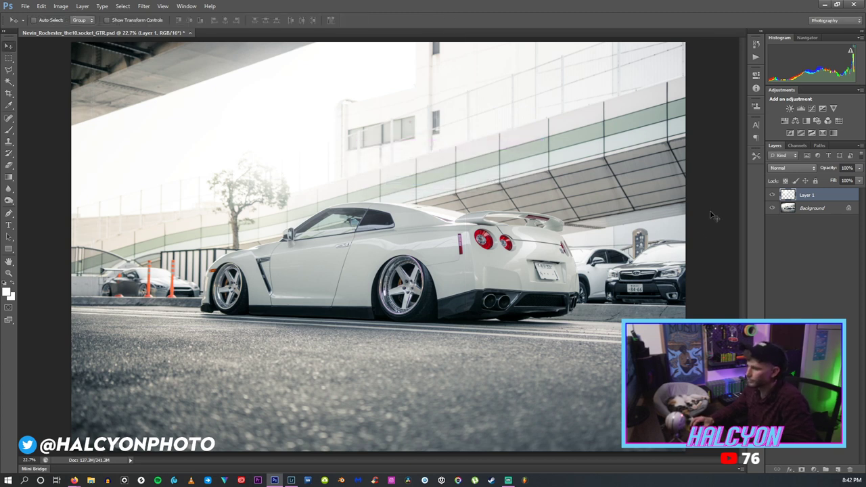
{"action": "left_click", "coordinate": [9, 164]}
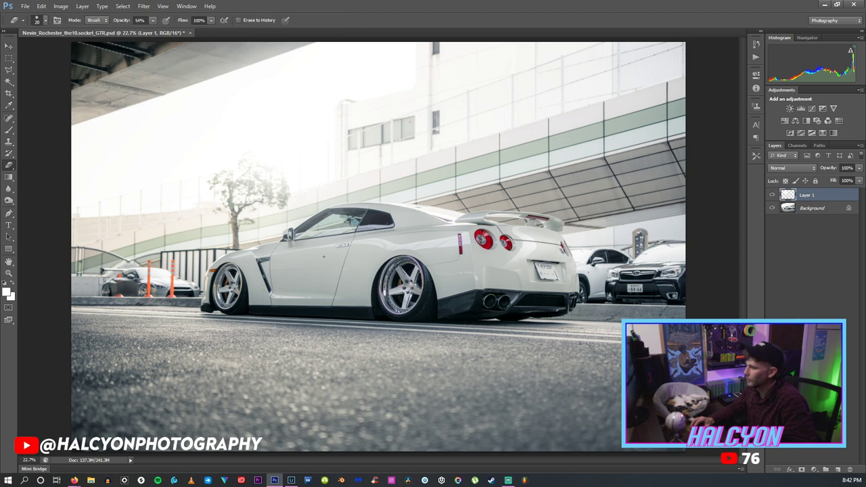
Set the eraser size to 267 px, then to 432 px.
{"action": "left_click", "coordinate": [37, 21]}
{"action": "left_click_drag", "start_coordinate": [47, 49], "coordinate": [51, 50]}
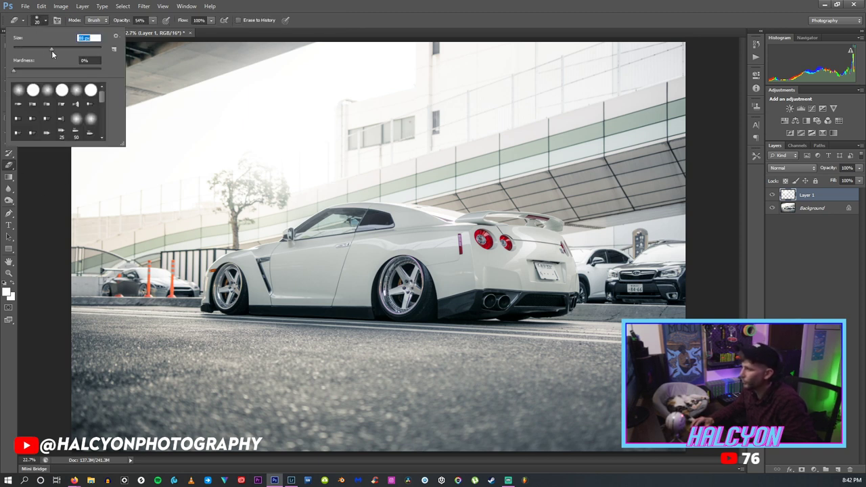
{"action": "type", "text": "267"}
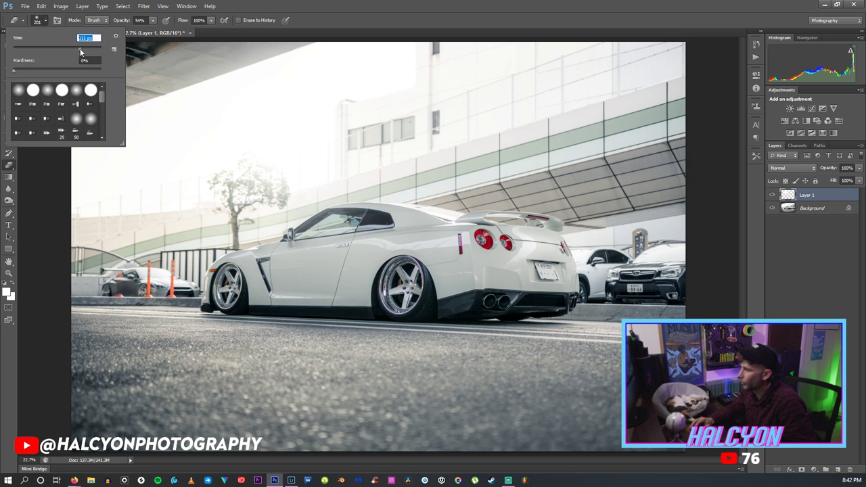
{"action": "key", "text": "Return"}
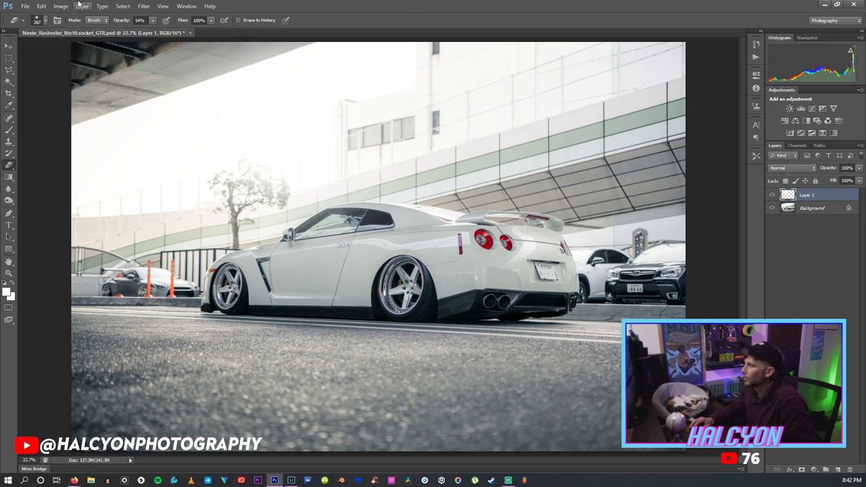
{"action": "left_click", "coordinate": [38, 21]}
{"action": "double_click", "coordinate": [88, 35]}
{"action": "type", "text": "432"}
{"action": "key", "text": "Return"}
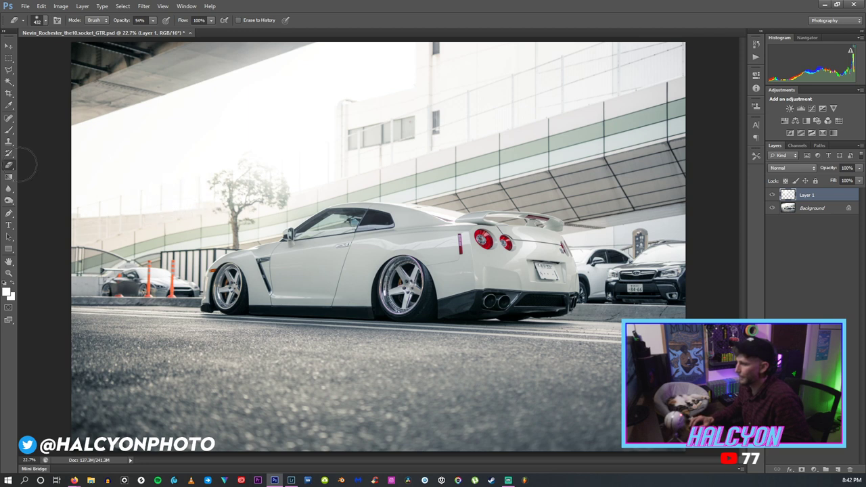
Switch through Clone Stamp and Zoom to the Lasso tool.
{"action": "left_click", "coordinate": [9, 140]}
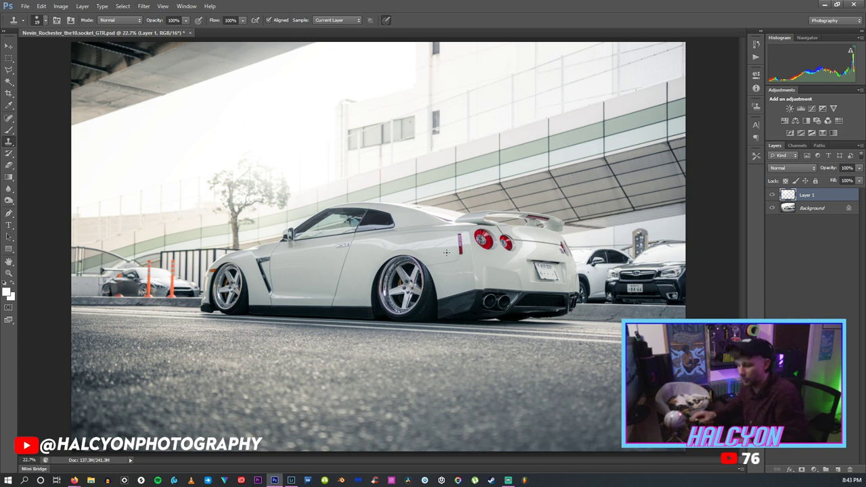
{"action": "key", "text": "z"}
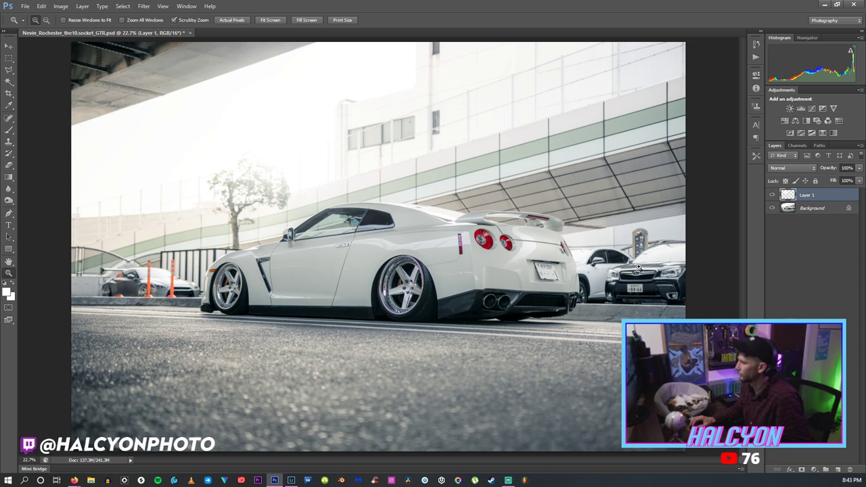
{"action": "left_click", "coordinate": [9, 69]}
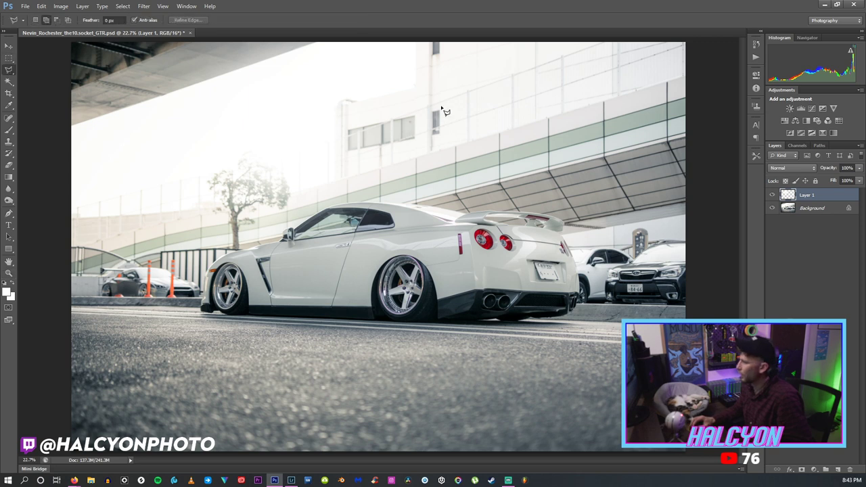
{"action": "key", "text": "alt+bracketleft"}
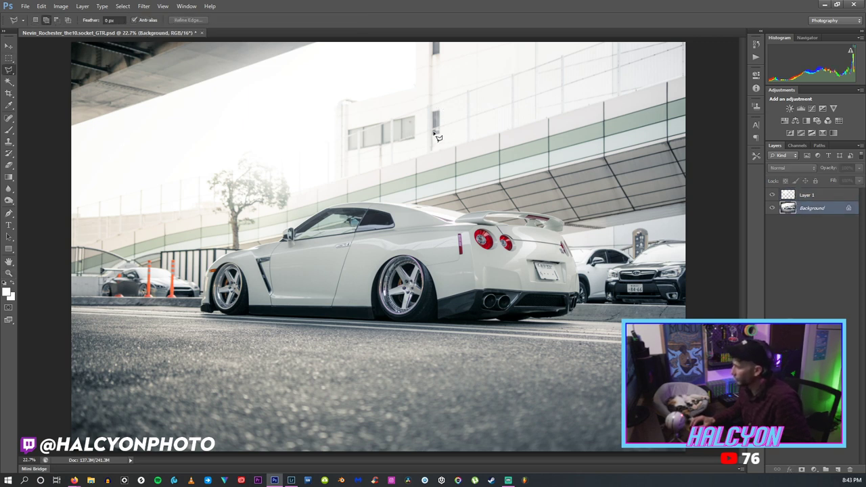
{"action": "mouse_move", "coordinate": [419, 139]}
{"action": "left_mouse_down"}
{"action": "mouse_move", "coordinate": [413, 222]}
{"action": "mouse_move", "coordinate": [416, 211]}
{"action": "mouse_move", "coordinate": [609, 170]}
{"action": "mouse_move", "coordinate": [693, 141]}
{"action": "left_mouse_up"}
{"action": "mouse_move", "coordinate": [688, 80]}
{"action": "left_mouse_down"}
{"action": "mouse_move", "coordinate": [527, 105]}
{"action": "mouse_move", "coordinate": [420, 144]}
{"action": "left_mouse_up"}
{"action": "right_click", "coordinate": [499, 165]}
{"action": "left_click", "coordinate": [521, 236]}
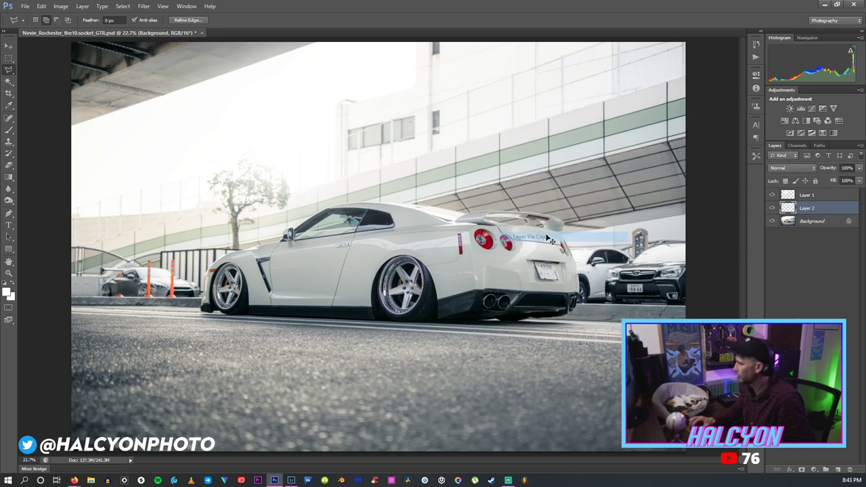
{"action": "key", "text": "ctrl+t"}
{"action": "left_click_drag", "start_coordinate": [535, 161], "coordinate": [450, 197]}
{"action": "left_click_drag", "start_coordinate": [470, 110], "coordinate": [486, 95]}
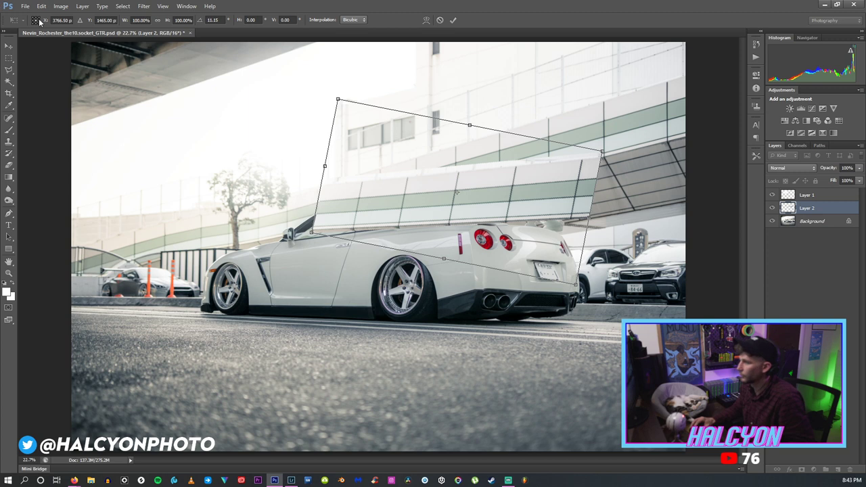
{"action": "left_click", "coordinate": [9, 48]}
{"action": "left_click", "coordinate": [498, 180]}
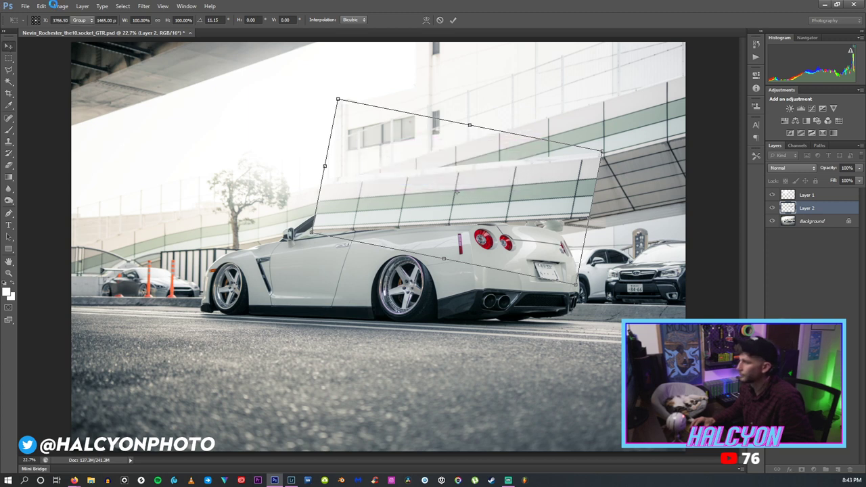
{"action": "left_click", "coordinate": [60, 6]}
{"action": "mouse_move", "coordinate": [41, 6]}
{"action": "mouse_move", "coordinate": [75, 182]}
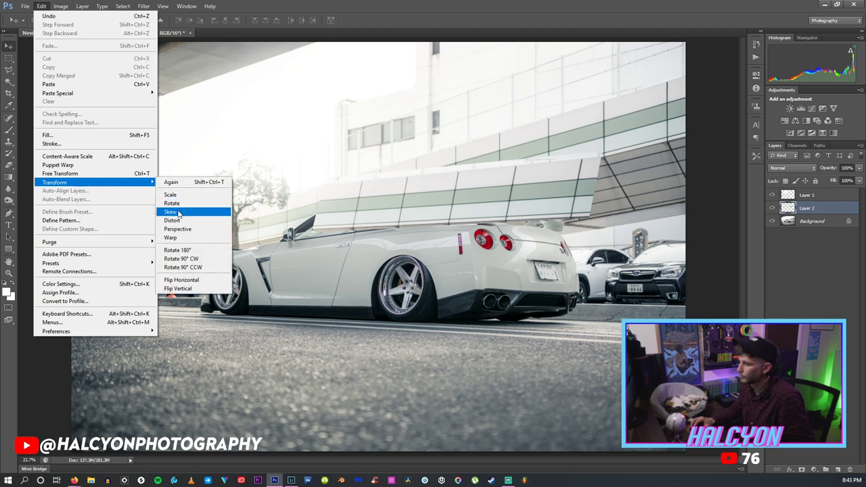
{"action": "left_click", "coordinate": [177, 214]}
{"action": "left_click_drag", "start_coordinate": [457, 155], "coordinate": [443, 155]}
{"action": "left_click", "coordinate": [9, 57]}
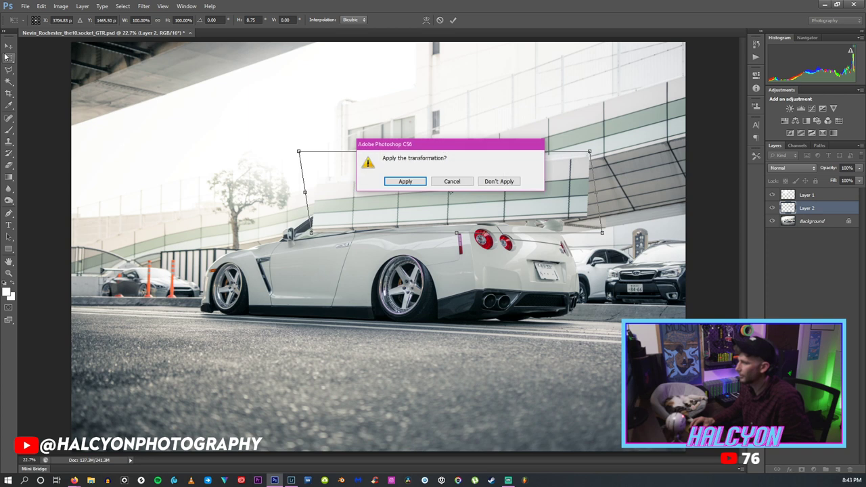
{"action": "left_click", "coordinate": [406, 224]}
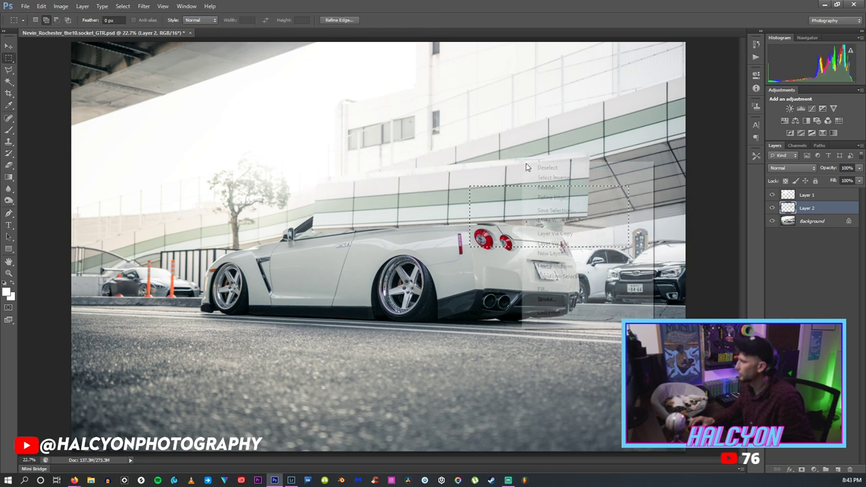
{"action": "right_click", "coordinate": [522, 164]}
{"action": "left_click", "coordinate": [541, 167]}
{"action": "key", "text": "ctrl+t"}
{"action": "left_click_drag", "start_coordinate": [401, 165], "coordinate": [626, 251]}
{"action": "left_click_drag", "start_coordinate": [603, 215], "coordinate": [608, 213]}
{"action": "left_click_drag", "start_coordinate": [619, 262], "coordinate": [621, 266]}
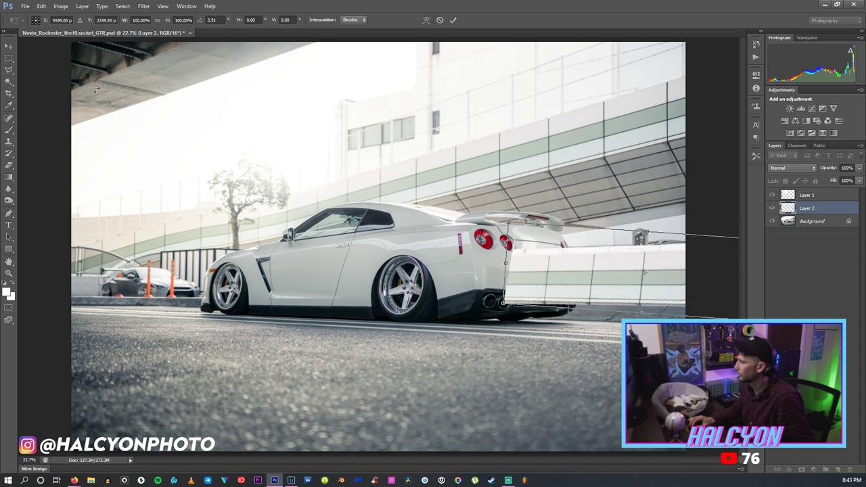
{"action": "left_click", "coordinate": [41, 6]}
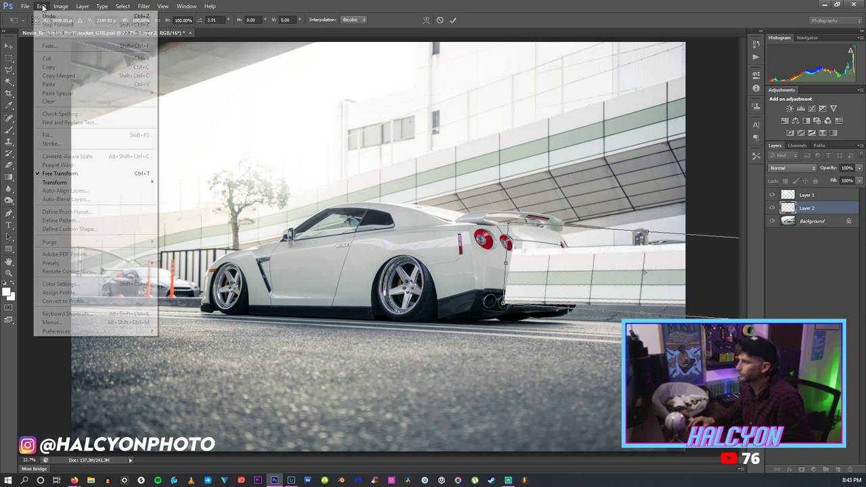
{"action": "mouse_move", "coordinate": [115, 183]}
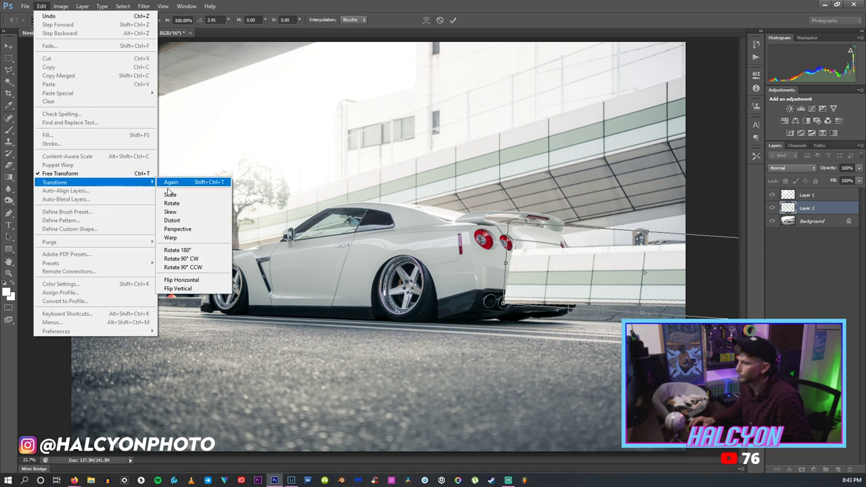
{"action": "left_click", "coordinate": [181, 211]}
{"action": "left_click_drag", "start_coordinate": [650, 236], "coordinate": [640, 236]}
{"action": "key", "text": "Return"}
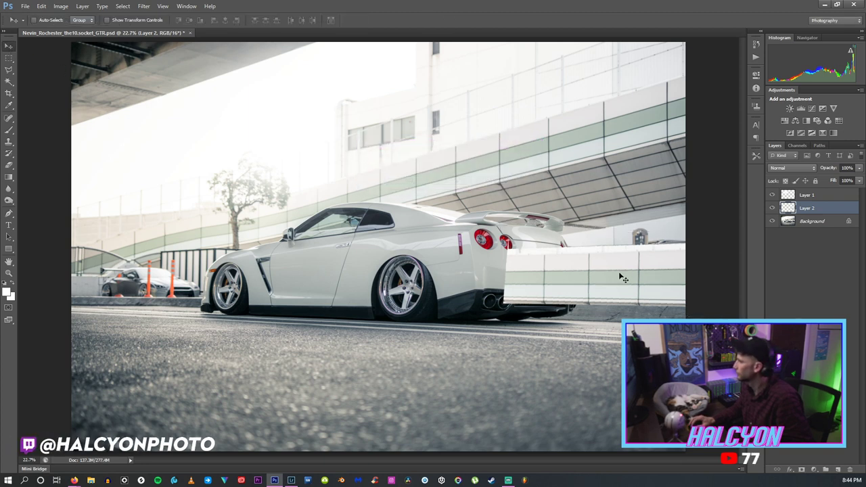
{"action": "left_click_drag", "start_coordinate": [623, 277], "coordinate": [693, 278]}
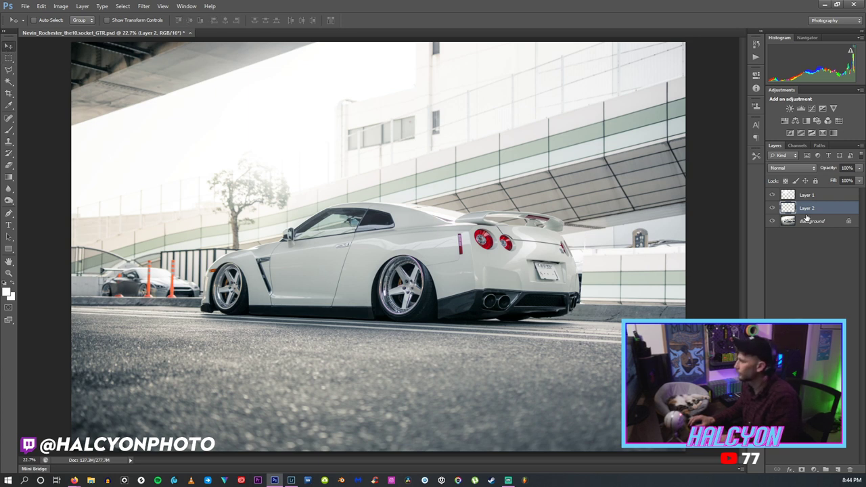
{"action": "key", "text": "Delete"}
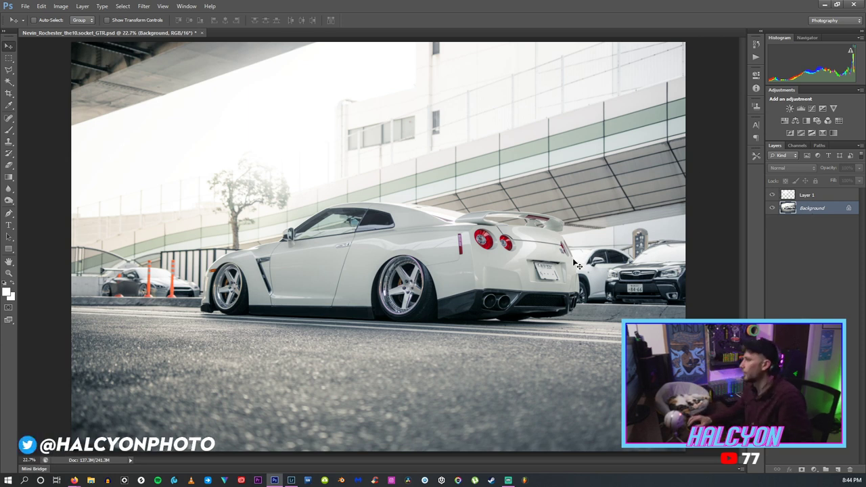
{"action": "key", "text": "z"}
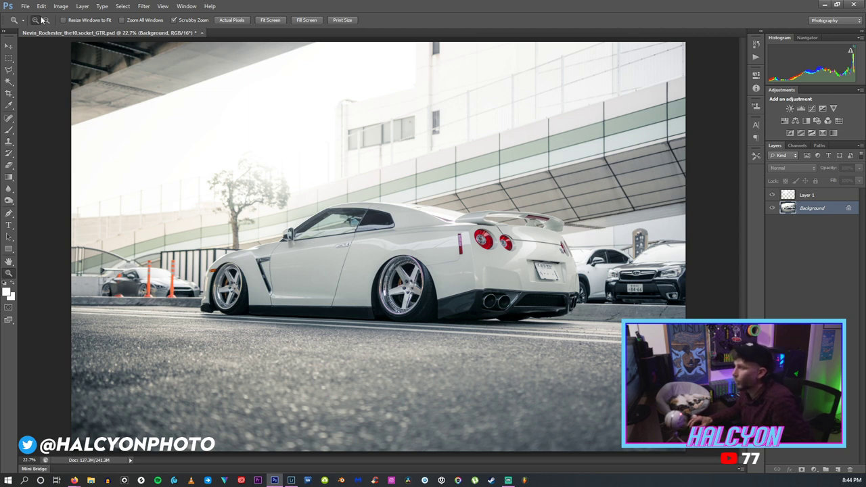
{"action": "left_click", "coordinate": [291, 480]}
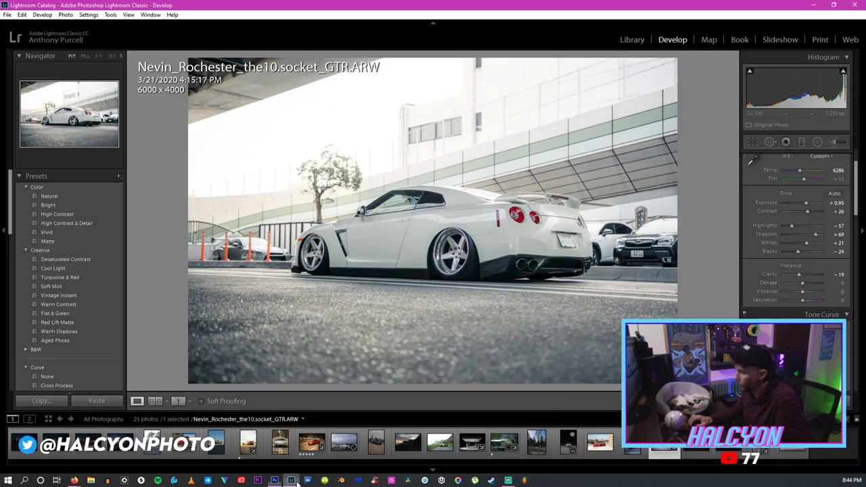
{"action": "key", "text": "y"}
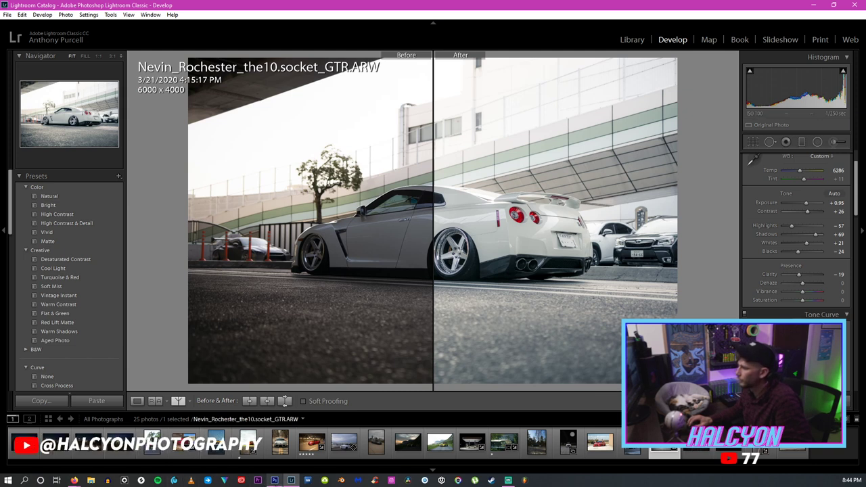
{"action": "left_click", "coordinate": [274, 480]}
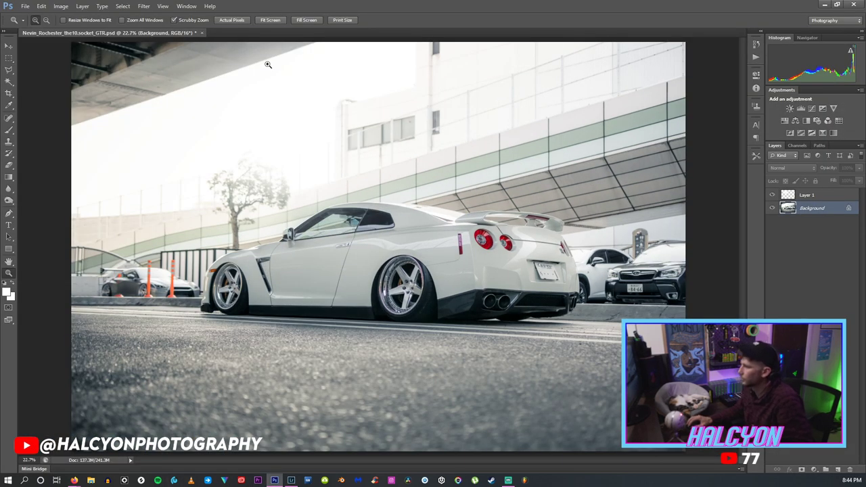
Zoom to 200% on the rear wheel rim, refit, zoom again and show Image > Adjustments.
{"action": "left_click_drag", "start_coordinate": [414, 284], "coordinate": [416, 238]}
{"action": "left_click", "coordinate": [415, 238]}
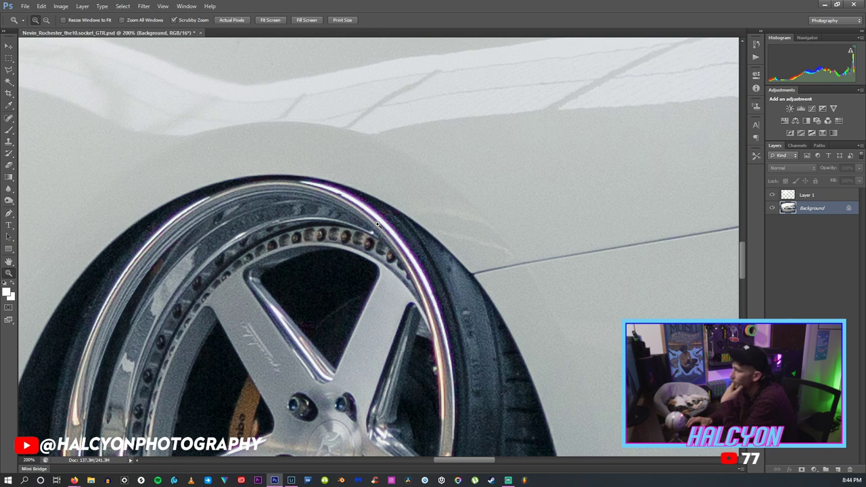
{"action": "right_click", "coordinate": [377, 225]}
{"action": "left_click", "coordinate": [405, 230]}
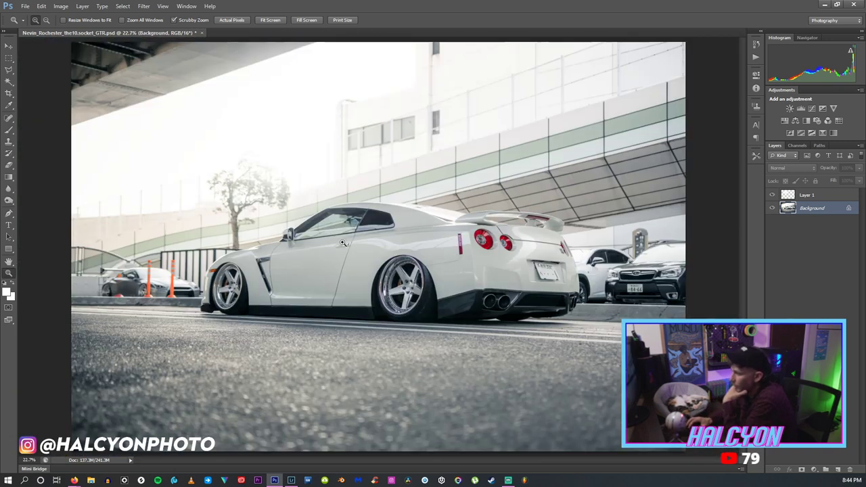
{"action": "left_click_drag", "start_coordinate": [430, 306], "coordinate": [389, 211]}
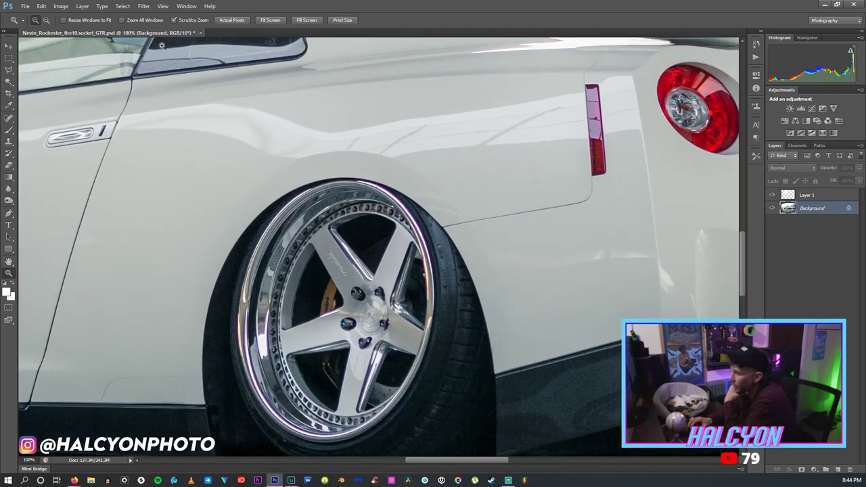
{"action": "left_click", "coordinate": [61, 6]}
{"action": "mouse_move", "coordinate": [81, 29]}
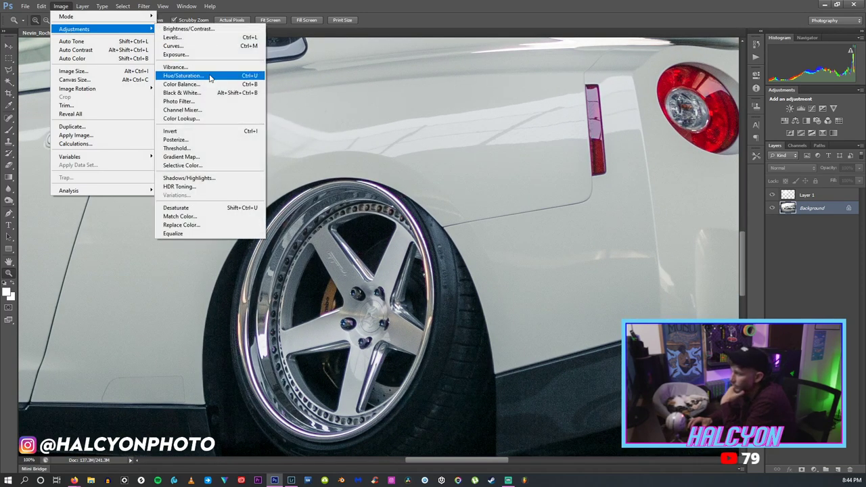
Set Magentas saturation to -100 in Hue/Saturation.
{"action": "left_click", "coordinate": [244, 77]}
{"action": "left_click", "coordinate": [59, 318]}
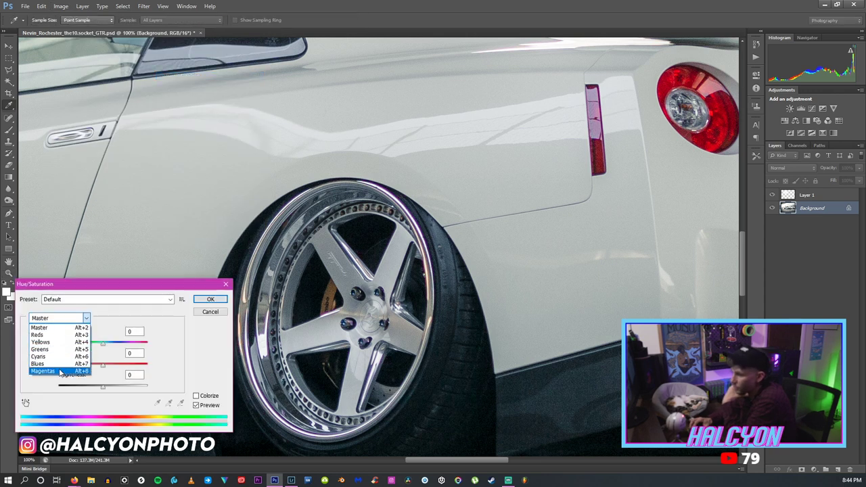
{"action": "left_click", "coordinate": [59, 371]}
{"action": "mouse_move", "coordinate": [103, 368]}
{"action": "left_mouse_down"}
{"action": "mouse_move", "coordinate": [156, 365]}
{"action": "mouse_move", "coordinate": [5, 365]}
{"action": "left_mouse_up"}
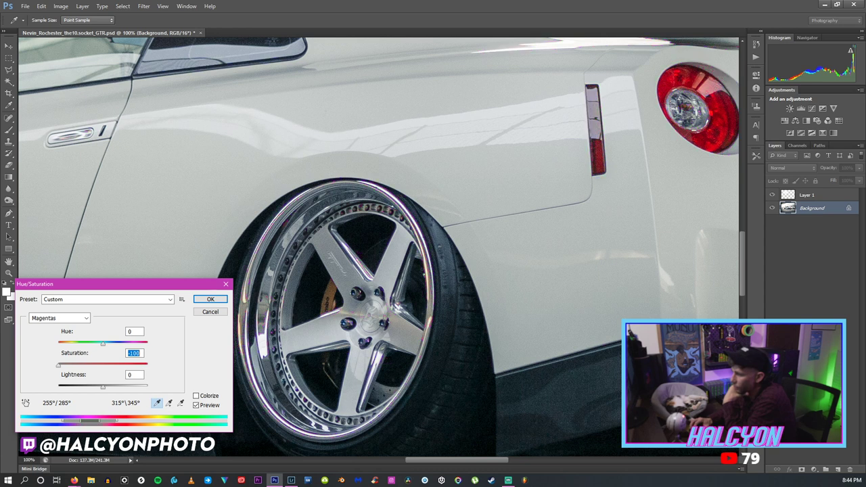
{"action": "left_click", "coordinate": [210, 299]}
Fit the photo on screen, check the parked silver car up close, and refit.
{"action": "key", "text": "z"}
{"action": "right_click", "coordinate": [127, 230]}
{"action": "left_click", "coordinate": [169, 237]}
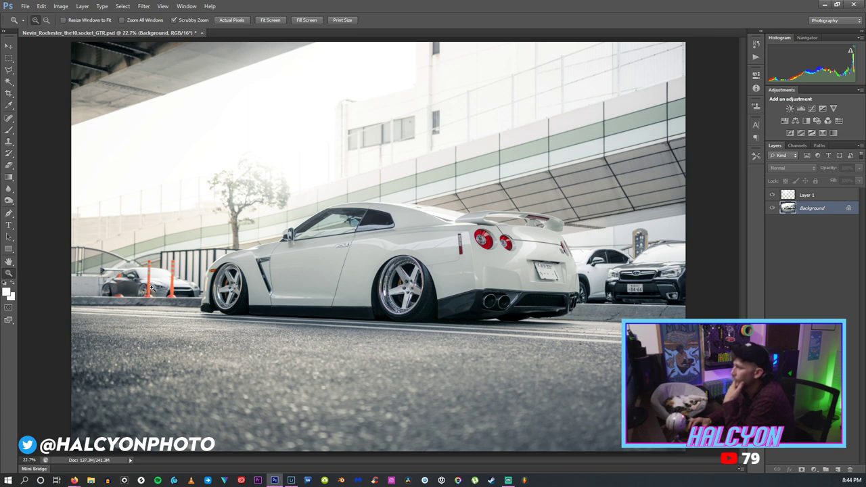
{"action": "left_click_drag", "start_coordinate": [152, 287], "coordinate": [156, 272]}
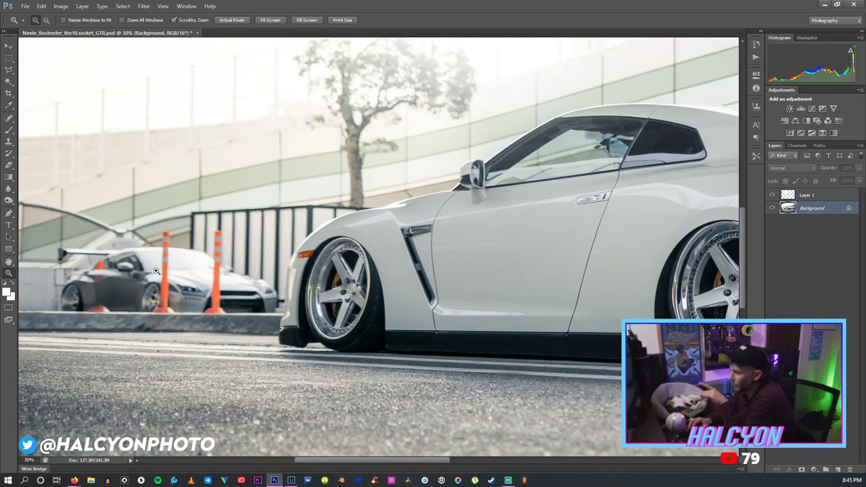
{"action": "right_click", "coordinate": [332, 224]}
{"action": "left_click", "coordinate": [340, 231]}
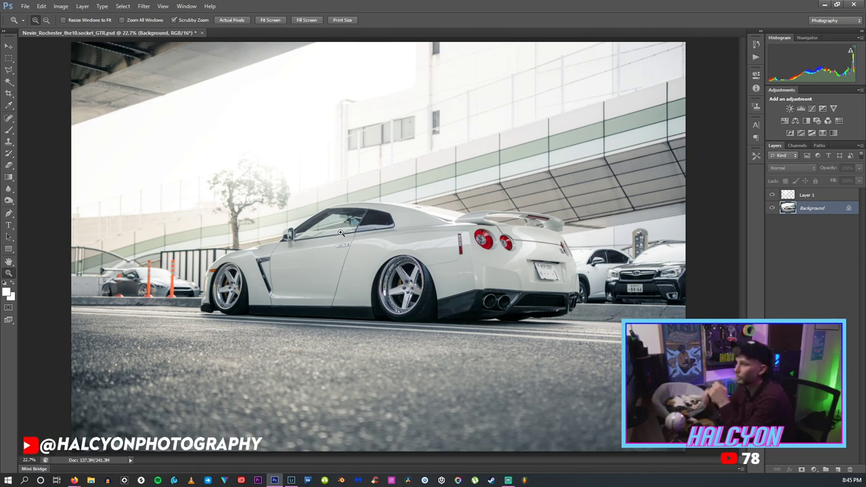
Save the photo as a PSD in the Edited 2 folder.
{"action": "left_click", "coordinate": [25, 6]}
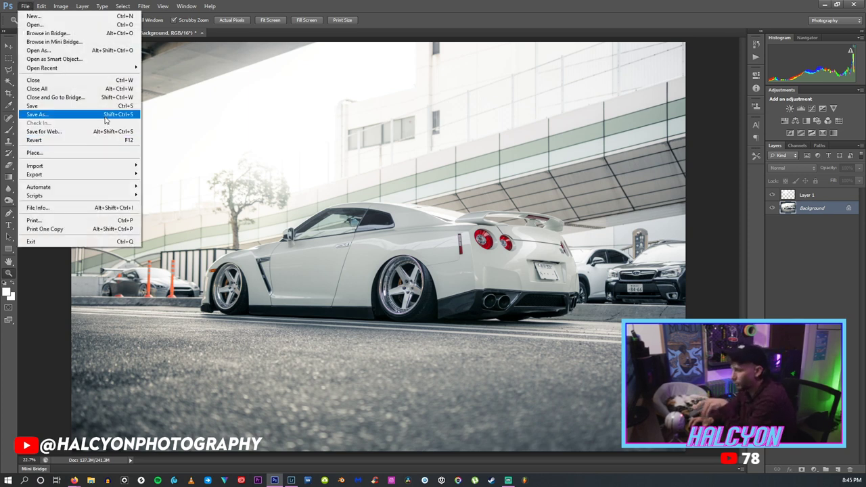
{"action": "left_click", "coordinate": [105, 119]}
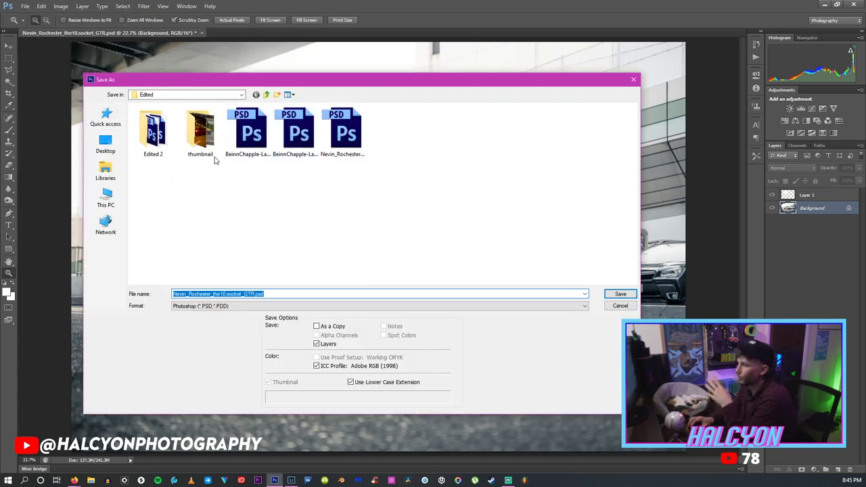
{"action": "double_click", "coordinate": [166, 148]}
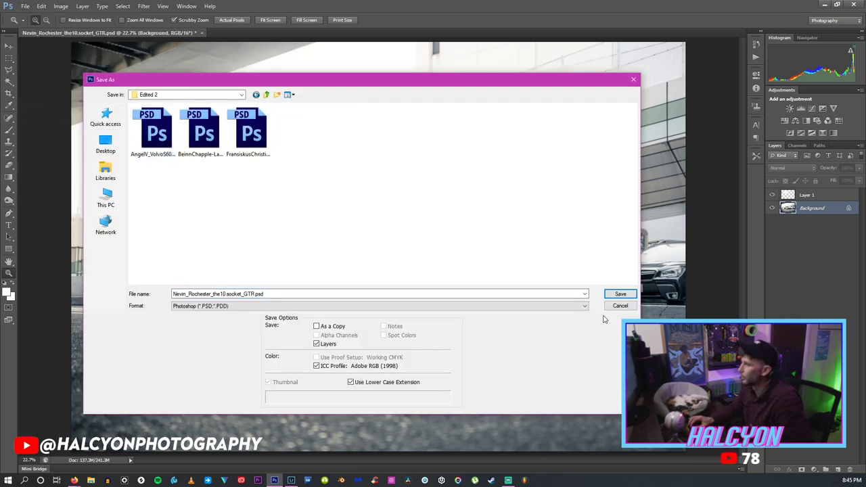
{"action": "left_click", "coordinate": [619, 295]}
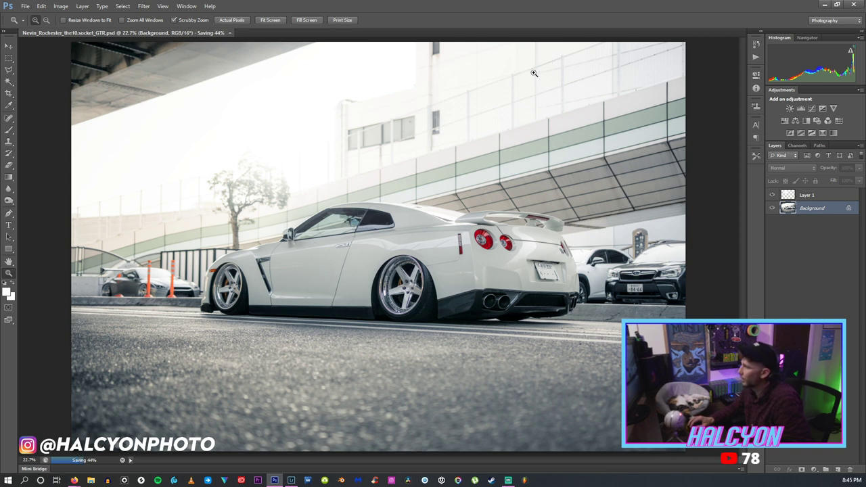
Zoom in on the building detail and the car's rear, then fit the image on screen.
{"action": "left_click", "coordinate": [564, 61]}
{"action": "left_click", "coordinate": [564, 61]}
{"action": "left_click", "coordinate": [564, 68]}
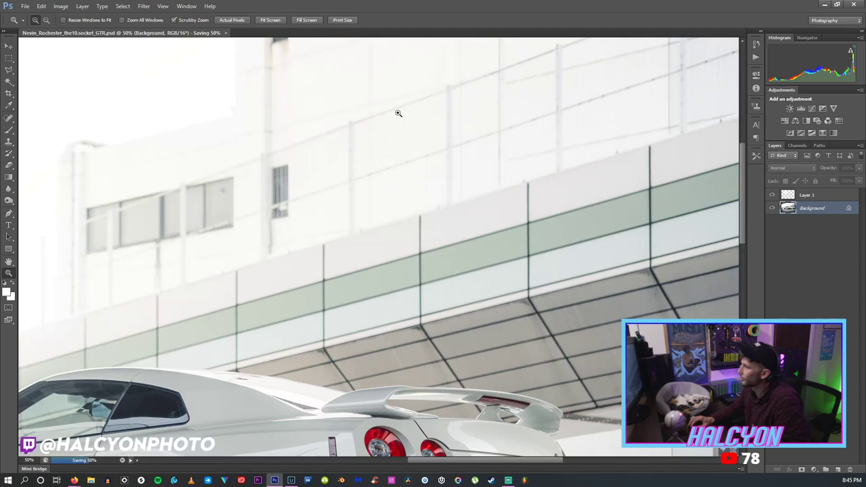
{"action": "key", "text": "ctrl+0"}
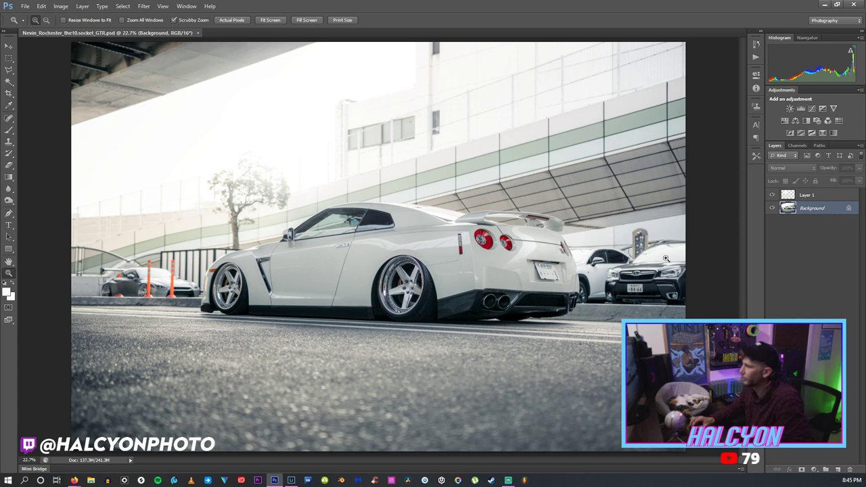
{"action": "left_click", "coordinate": [674, 228]}
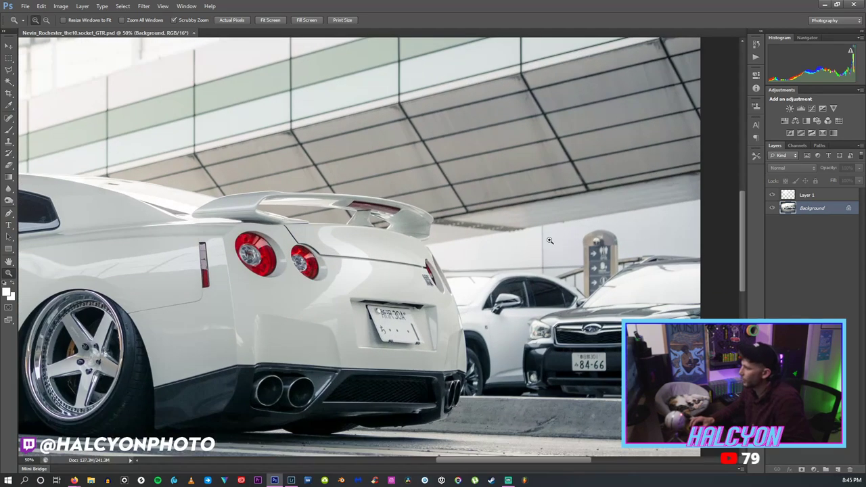
{"action": "right_click", "coordinate": [635, 224]}
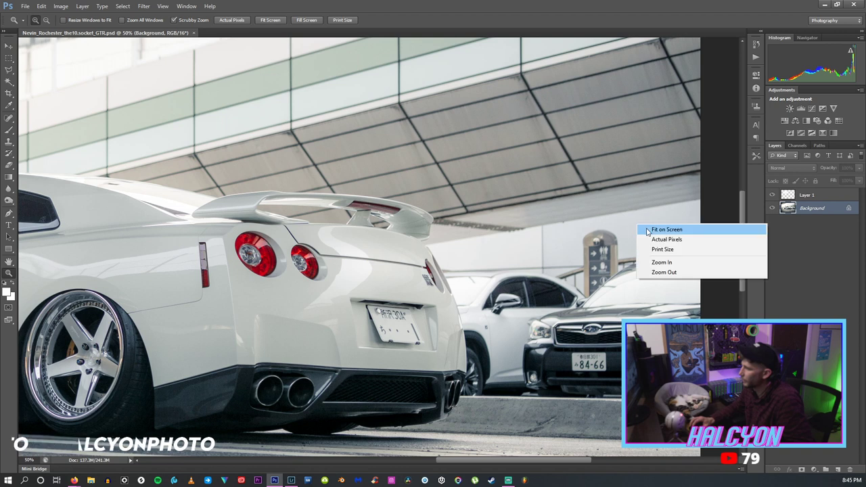
{"action": "left_click", "coordinate": [649, 230]}
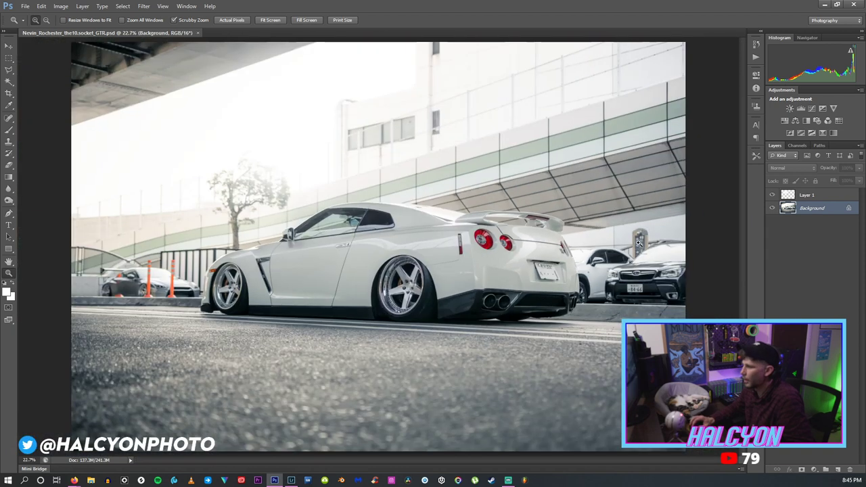
Switch between Lightroom and Photoshop, ending with Lightroom maximised in front.
{"action": "left_click", "coordinate": [290, 481]}
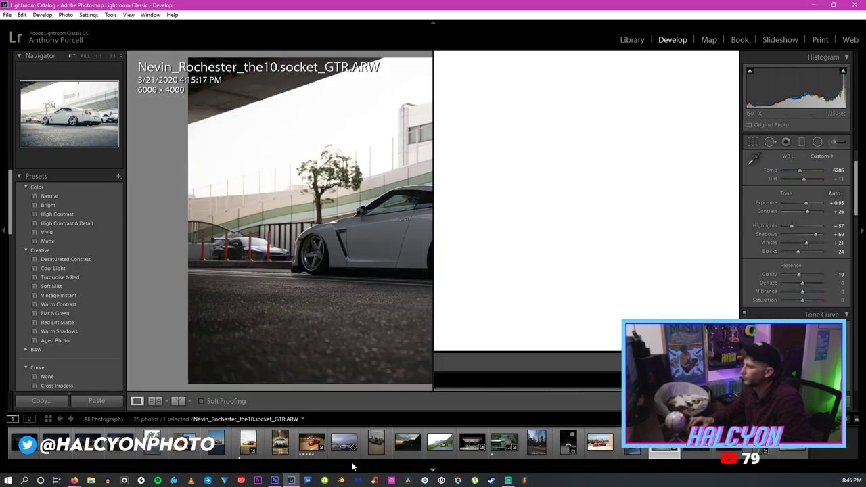
{"action": "key", "text": "alt+Tab"}
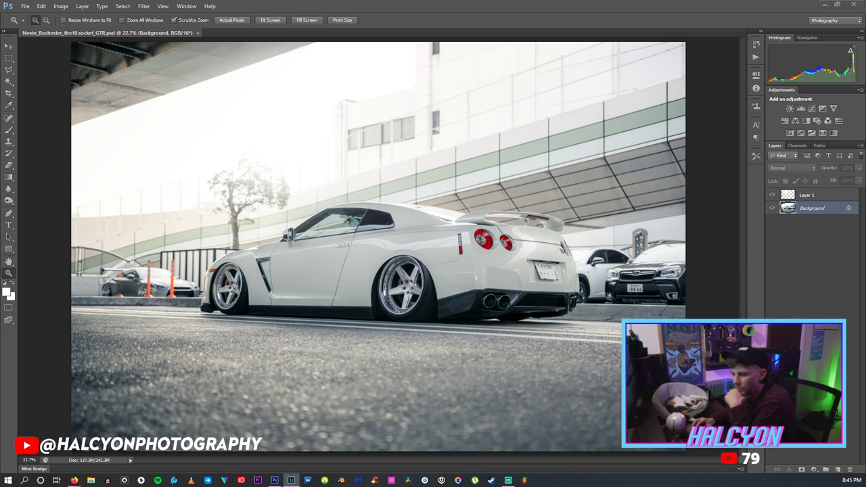
{"action": "key", "text": "alt+Tab"}
{"action": "double_click", "coordinate": [534, 4]}
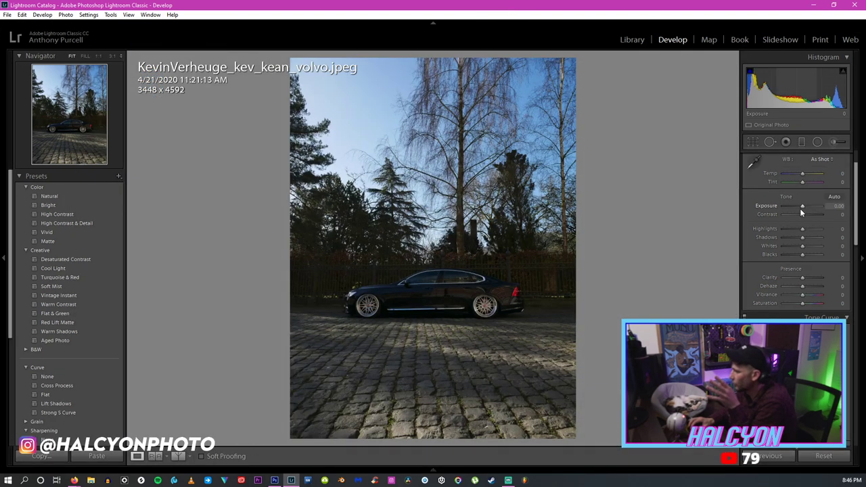
Raise the Volvo photo's exposure to +1.67 and inspect the door and wheel at 1:1.
{"action": "left_click_drag", "start_coordinate": [804, 208], "coordinate": [809, 208]}
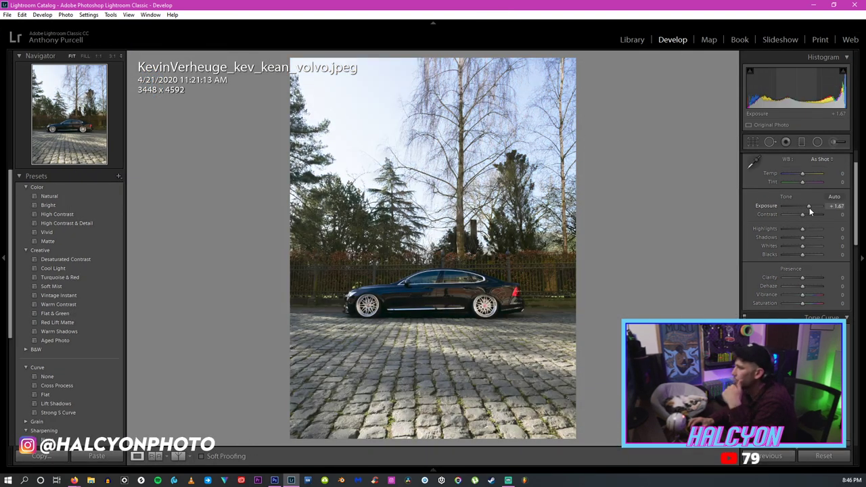
{"action": "left_click", "coordinate": [430, 295]}
{"action": "left_click_drag", "start_coordinate": [430, 295], "coordinate": [485, 256]}
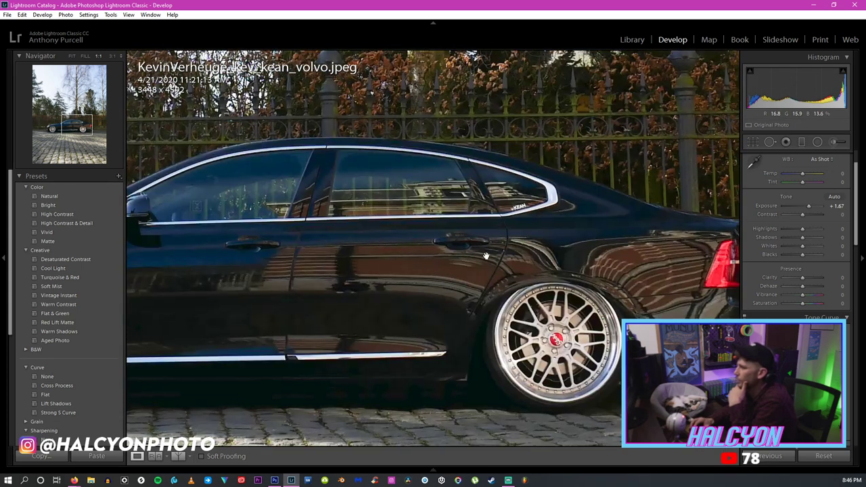
{"action": "left_click", "coordinate": [485, 255]}
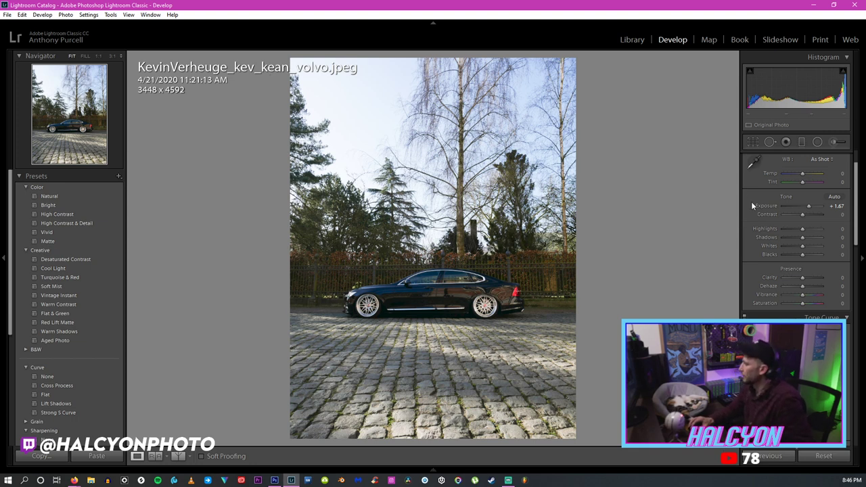
Try exposure at +0.83 and +0.36, then settle on +2.02.
{"action": "left_click_drag", "start_coordinate": [808, 206], "coordinate": [806, 208]}
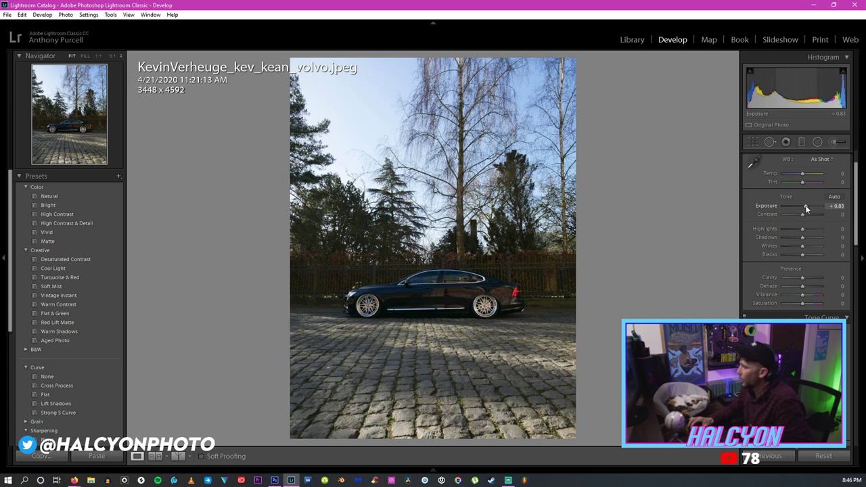
{"action": "left_click_drag", "start_coordinate": [805, 205], "coordinate": [803, 205]}
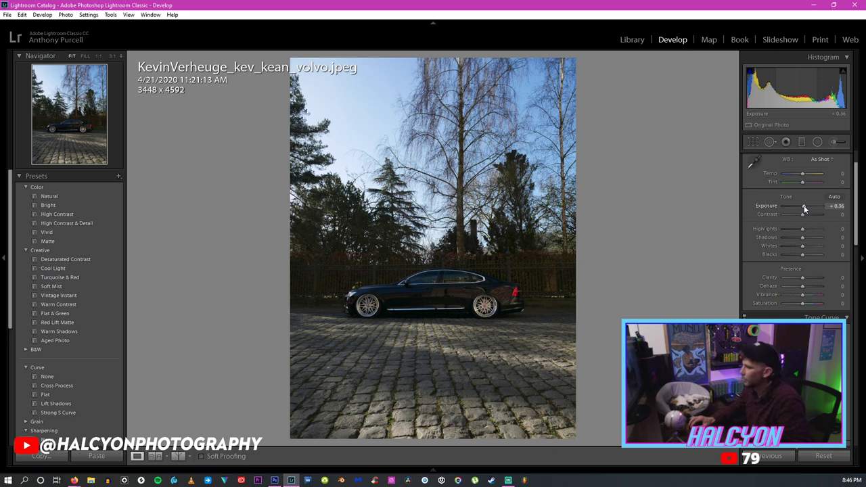
{"action": "left_click_drag", "start_coordinate": [804, 208], "coordinate": [810, 211]}
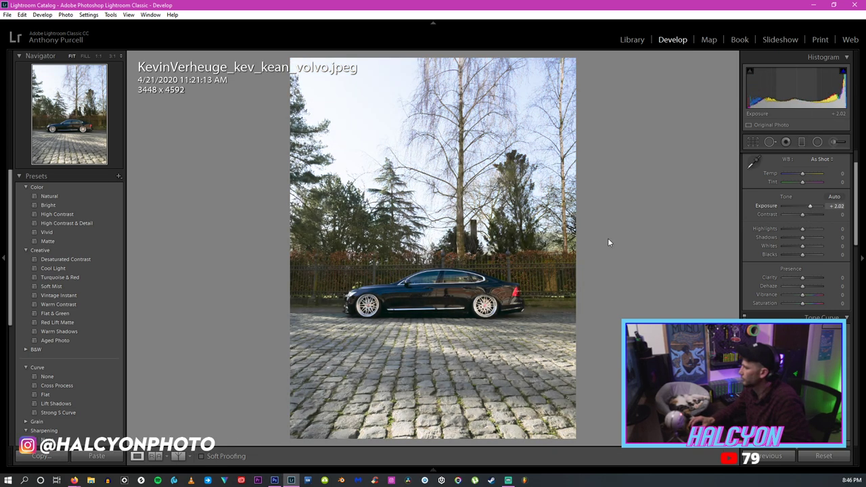
{"action": "left_click", "coordinate": [752, 141]}
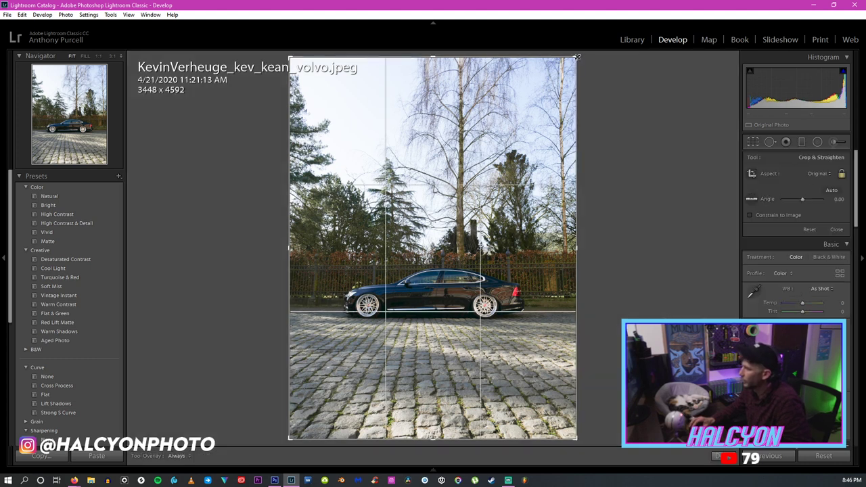
Crop in from the top-right corner to 2882 x 3839 and reposition the car.
{"action": "left_click_drag", "start_coordinate": [576, 57], "coordinate": [529, 119]}
{"action": "left_click_drag", "start_coordinate": [446, 244], "coordinate": [438, 261]}
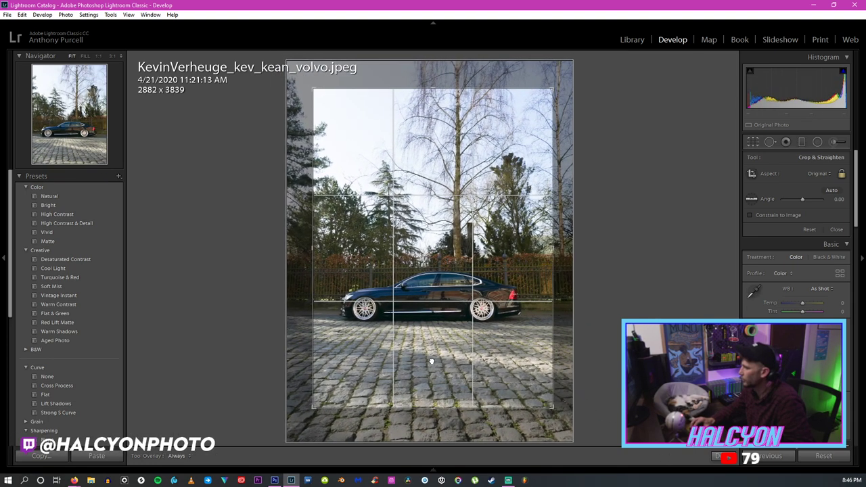
{"action": "left_click", "coordinate": [717, 456]}
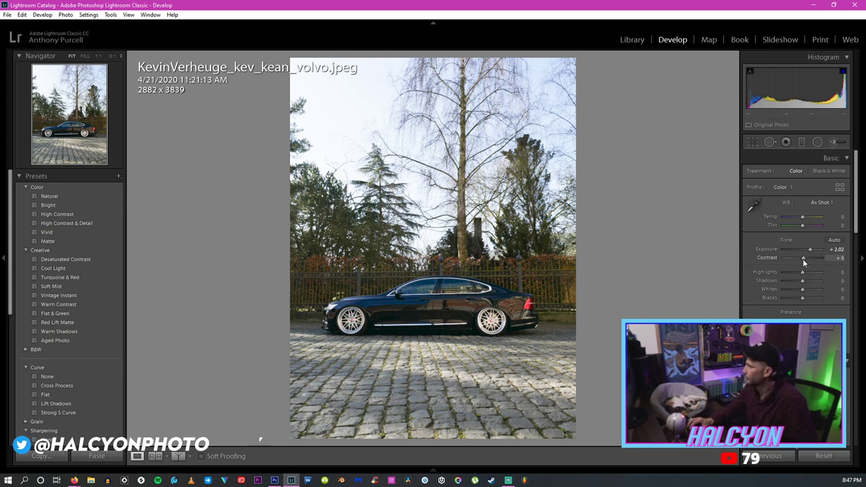
Add a little contrast to the Volvo photo and warm the white balance slightly to +7.
{"action": "scroll", "coordinate": [803, 259], "scroll_direction": "up", "scroll_amount": 1}
{"action": "left_click_drag", "start_coordinate": [803, 271], "coordinate": [795, 302]}
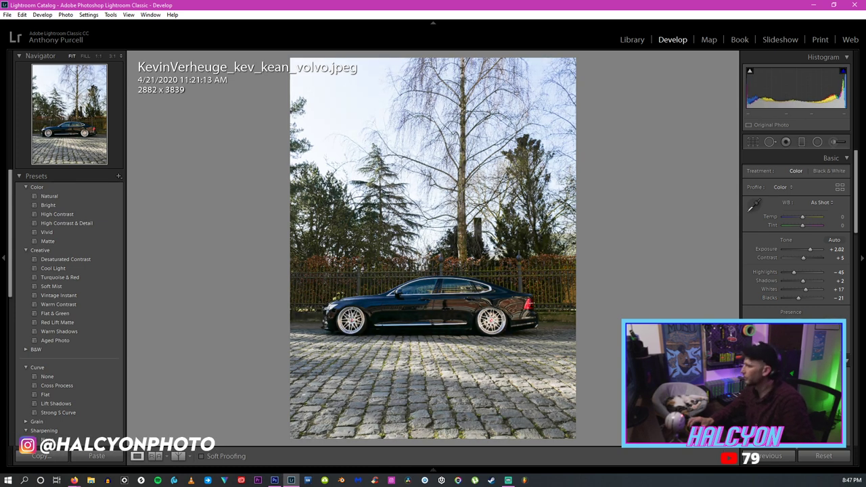
{"action": "scroll", "coordinate": [855, 241], "scroll_direction": "down", "scroll_amount": 2}
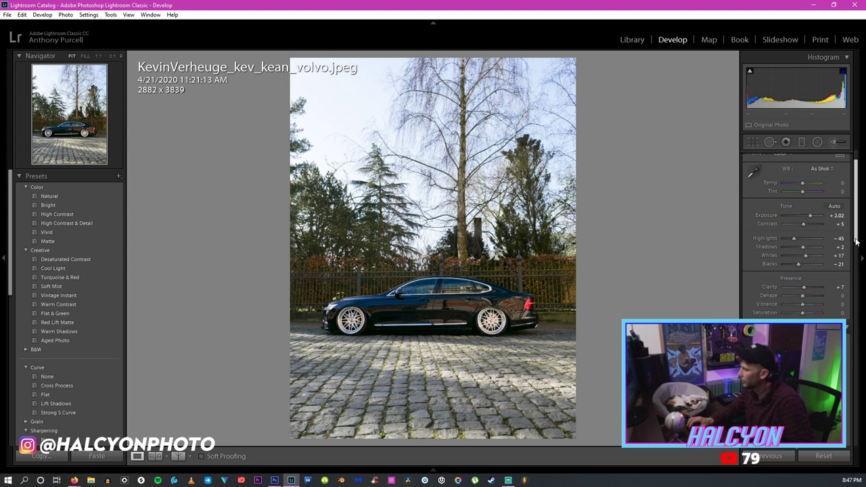
{"action": "left_click_drag", "start_coordinate": [802, 184], "coordinate": [804, 184]}
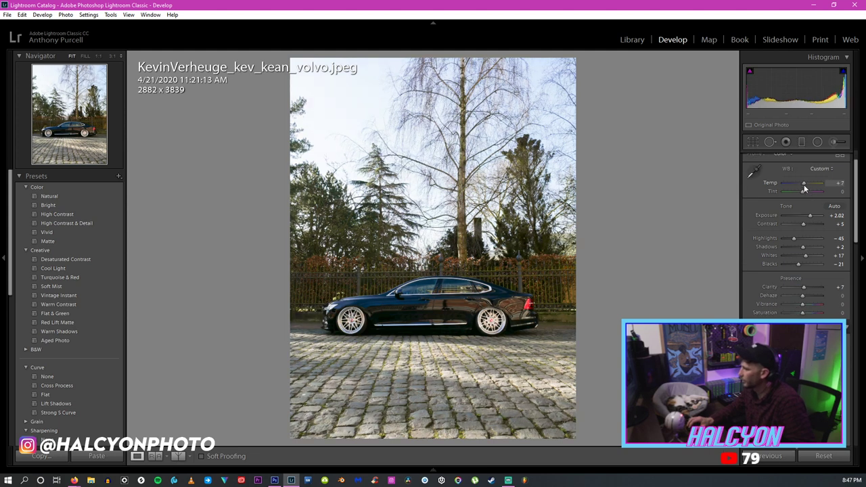
{"action": "scroll", "coordinate": [856, 235], "scroll_direction": "down", "scroll_amount": 1}
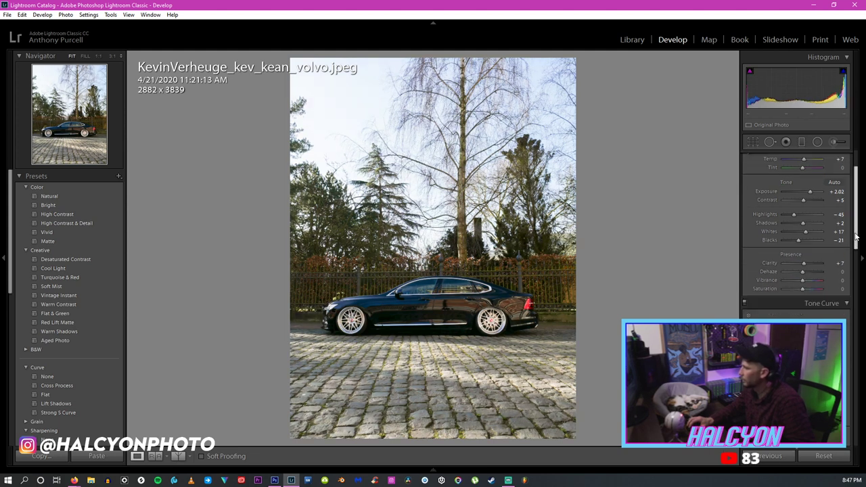
{"action": "scroll", "coordinate": [855, 235], "scroll_direction": "down", "scroll_amount": 1}
{"action": "left_click_drag", "start_coordinate": [794, 202], "coordinate": [785, 203]}
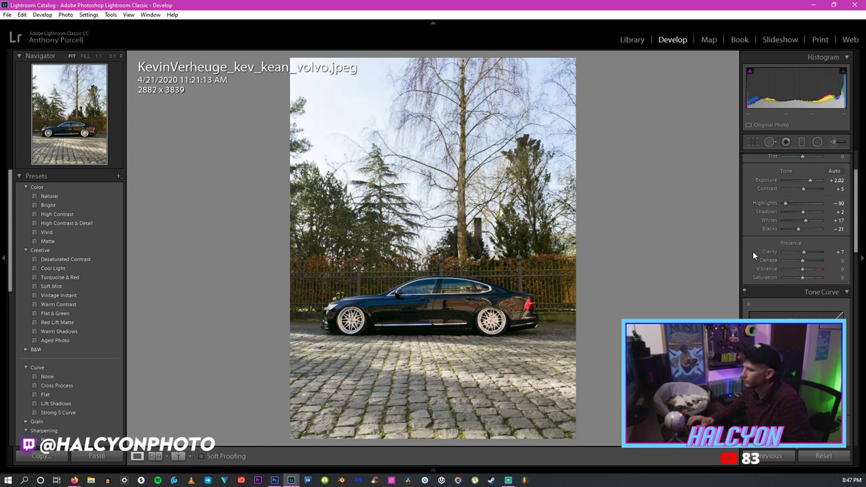
{"action": "scroll", "coordinate": [753, 255], "scroll_direction": "down", "scroll_amount": 3}
{"action": "scroll", "coordinate": [752, 255], "scroll_direction": "up", "scroll_amount": 6}
Inspect the car at 1:1 from front door to rear wheel, then return to Fit view.
{"action": "left_click", "coordinate": [432, 307]}
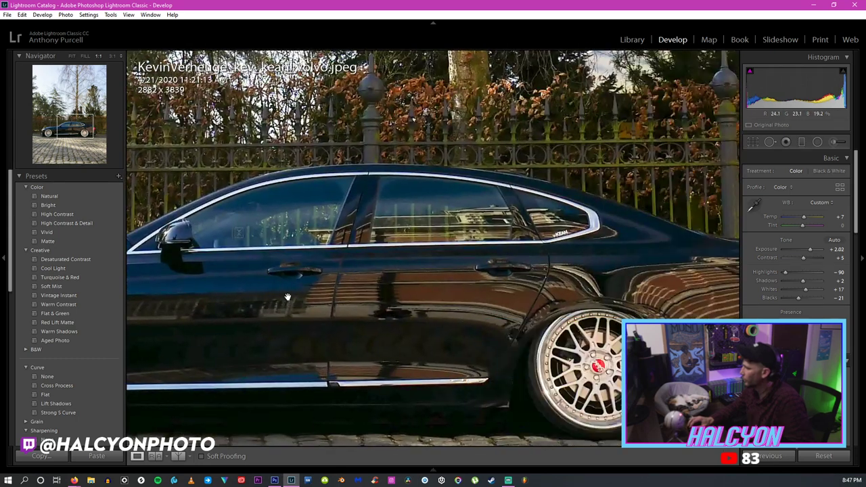
{"action": "left_click_drag", "start_coordinate": [287, 297], "coordinate": [480, 266]}
{"action": "left_click_drag", "start_coordinate": [542, 266], "coordinate": [466, 267]}
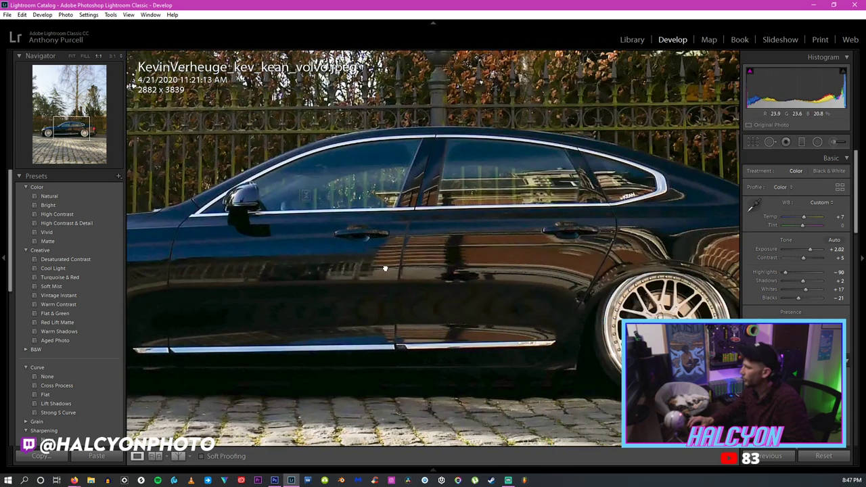
{"action": "left_click_drag", "start_coordinate": [384, 268], "coordinate": [421, 267]}
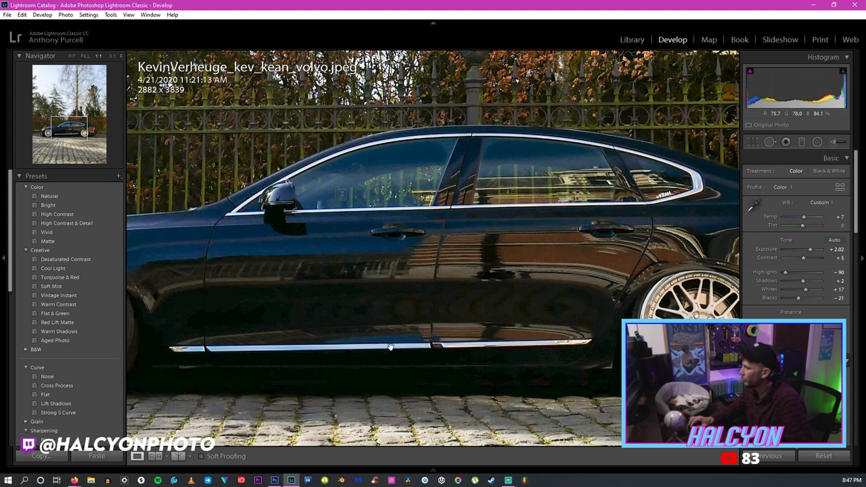
{"action": "left_click_drag", "start_coordinate": [505, 239], "coordinate": [306, 239]}
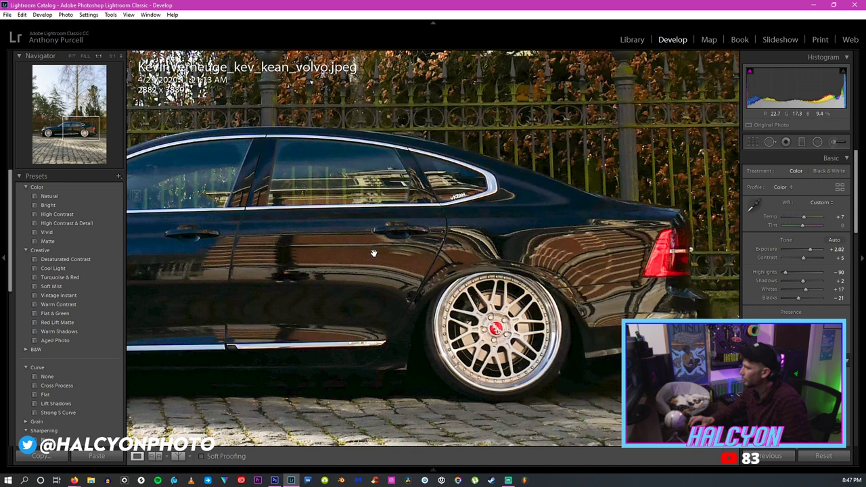
{"action": "left_click_drag", "start_coordinate": [134, 221], "coordinate": [298, 217]}
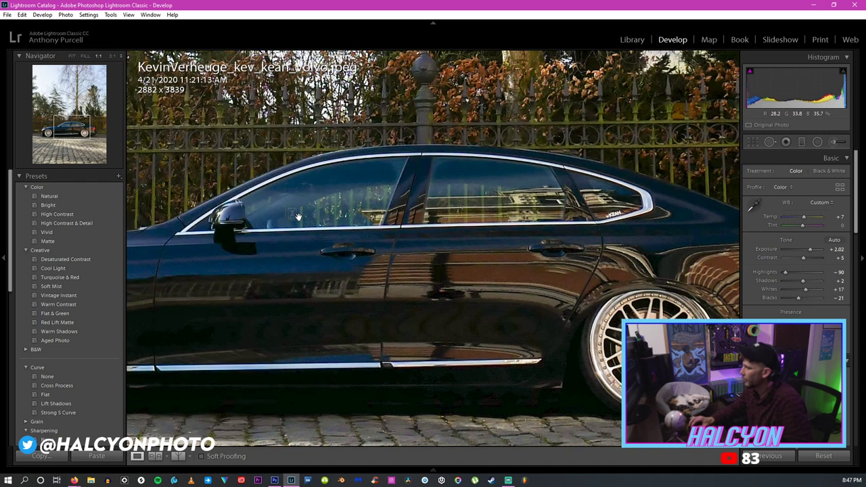
{"action": "key", "text": "z"}
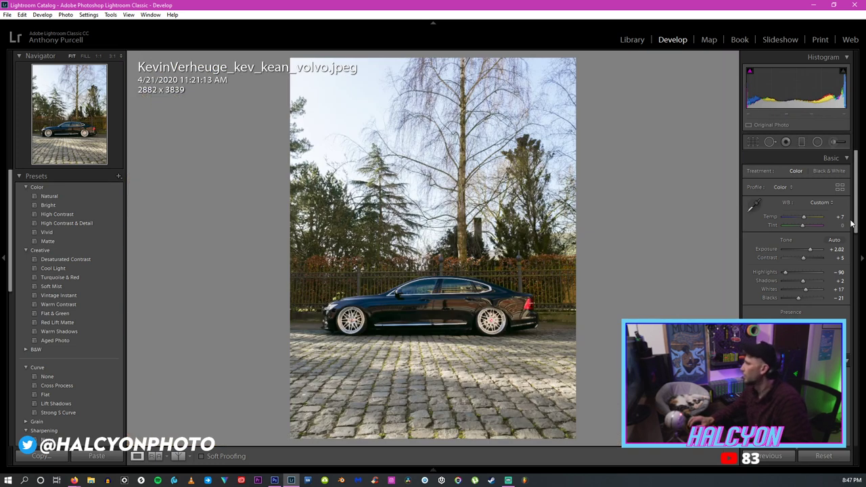
{"action": "scroll", "coordinate": [850, 223], "scroll_direction": "down", "scroll_amount": 5}
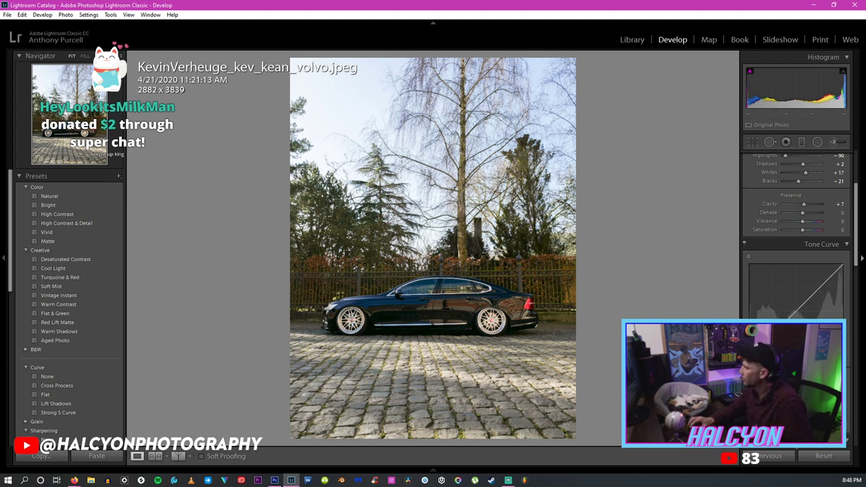
Add midtone and shadow curve points, pull the Shadows region down and move its split point left.
{"action": "scroll", "coordinate": [857, 230], "scroll_direction": "down", "scroll_amount": 2}
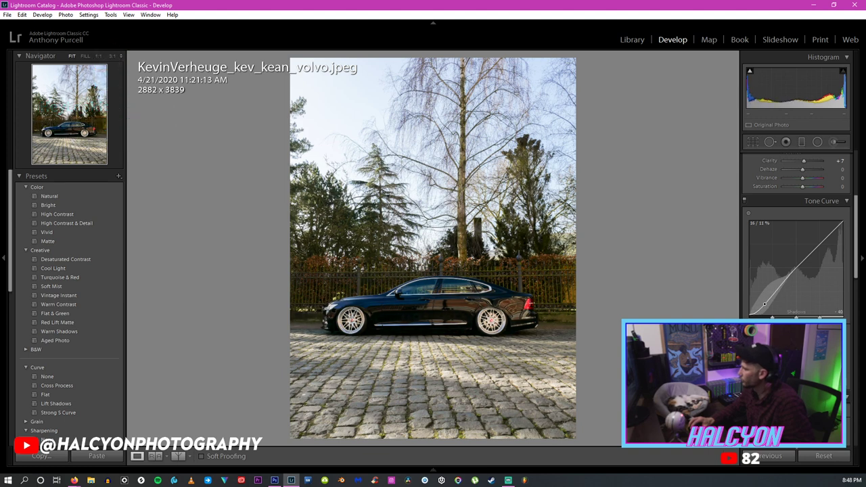
{"action": "left_click_drag", "start_coordinate": [805, 259], "coordinate": [806, 256]}
{"action": "left_click_drag", "start_coordinate": [763, 301], "coordinate": [763, 305]}
{"action": "left_click_drag", "start_coordinate": [757, 297], "coordinate": [757, 318]}
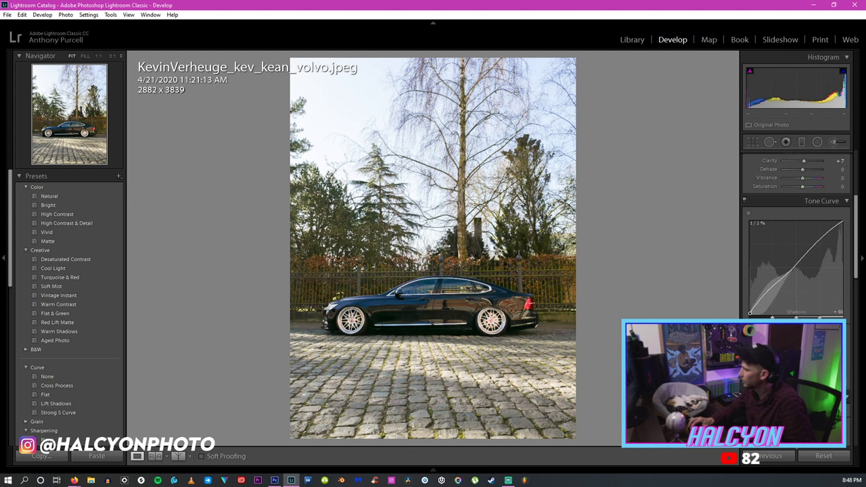
{"action": "left_click_drag", "start_coordinate": [771, 317], "coordinate": [751, 311]}
{"action": "scroll", "coordinate": [792, 271], "scroll_direction": "down", "scroll_amount": 1}
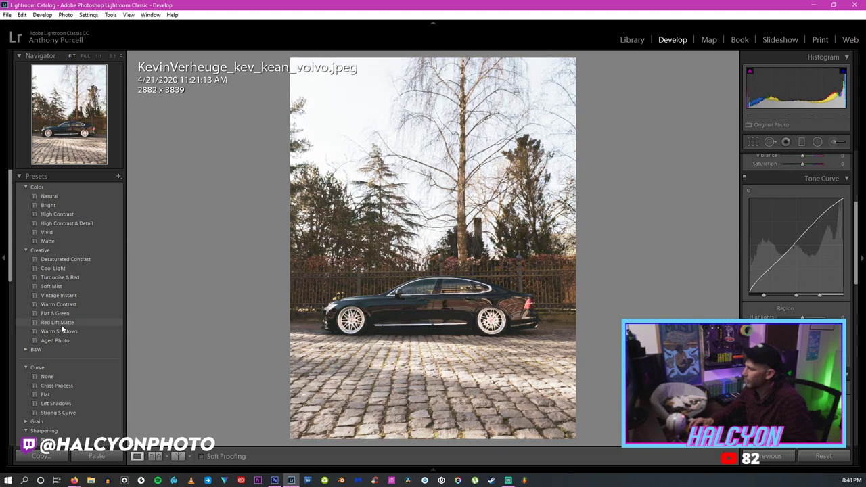
Lower HSL saturation for Red, Orange, Yellow, Green, Blue and Purple, checking the car's rear.
{"action": "left_click_drag", "start_coordinate": [854, 228], "coordinate": [859, 278]}
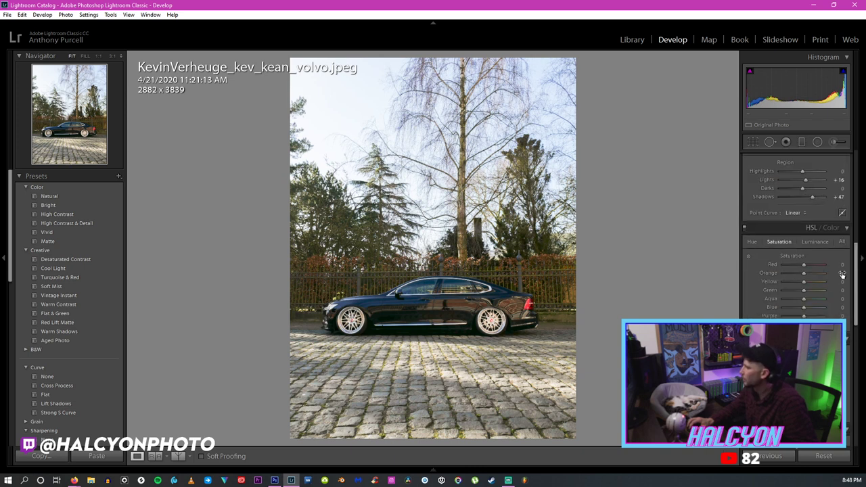
{"action": "left_click", "coordinate": [796, 264]}
{"action": "left_click", "coordinate": [797, 273]}
{"action": "left_click", "coordinate": [796, 281]}
{"action": "left_click", "coordinate": [797, 290]}
{"action": "left_click", "coordinate": [796, 307]}
{"action": "left_click", "coordinate": [797, 316]}
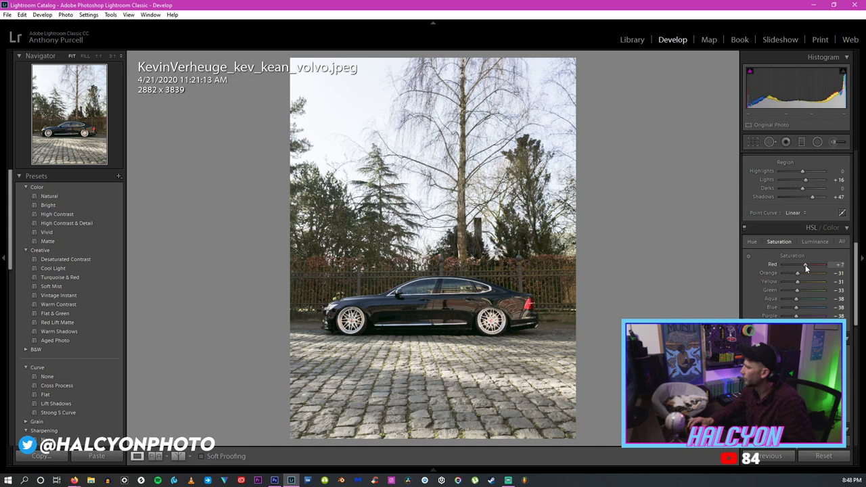
{"action": "left_click", "coordinate": [510, 325]}
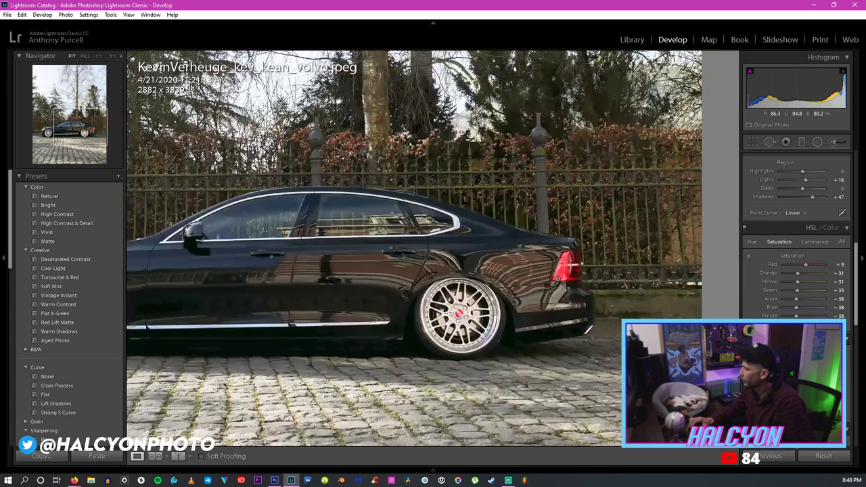
{"action": "left_click", "coordinate": [613, 260]}
Shift the Yellow hue to +31, then bring the SoundCloud browser forward.
{"action": "left_click", "coordinate": [752, 241]}
{"action": "left_click_drag", "start_coordinate": [802, 282], "coordinate": [821, 281]}
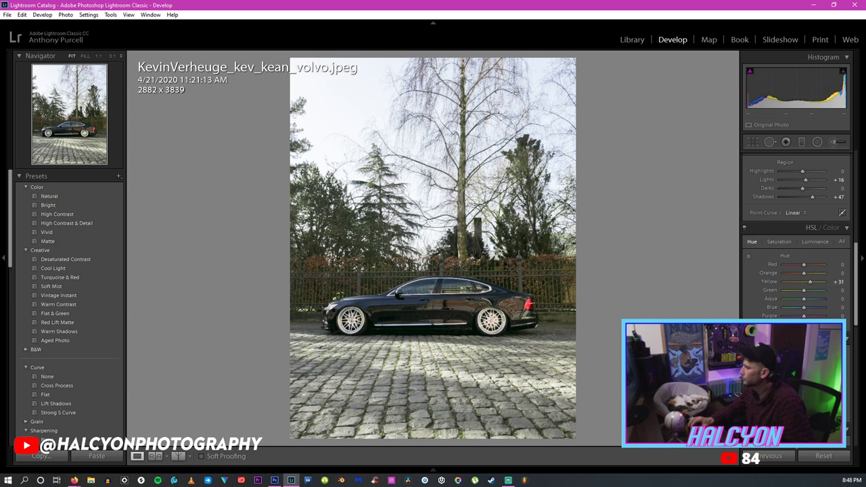
{"action": "scroll", "coordinate": [820, 314], "scroll_direction": "down", "scroll_amount": 2}
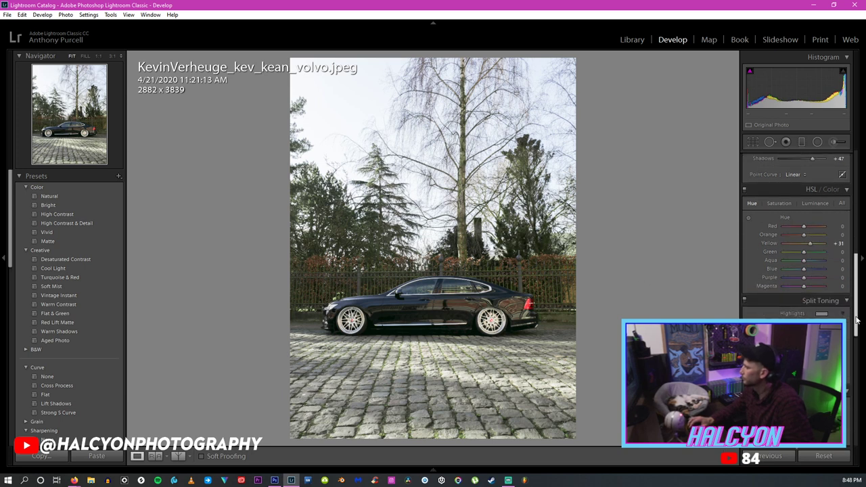
{"action": "left_click", "coordinate": [820, 314]}
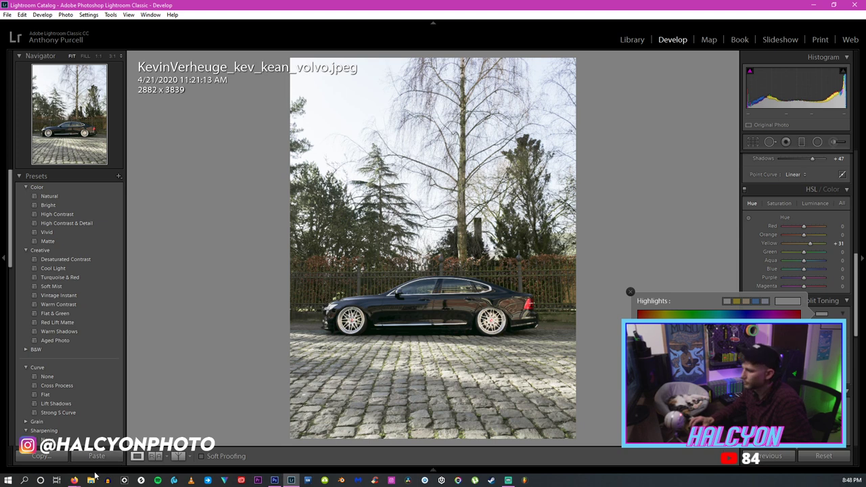
{"action": "mouse_move", "coordinate": [75, 479]}
{"action": "left_click", "coordinate": [98, 425]}
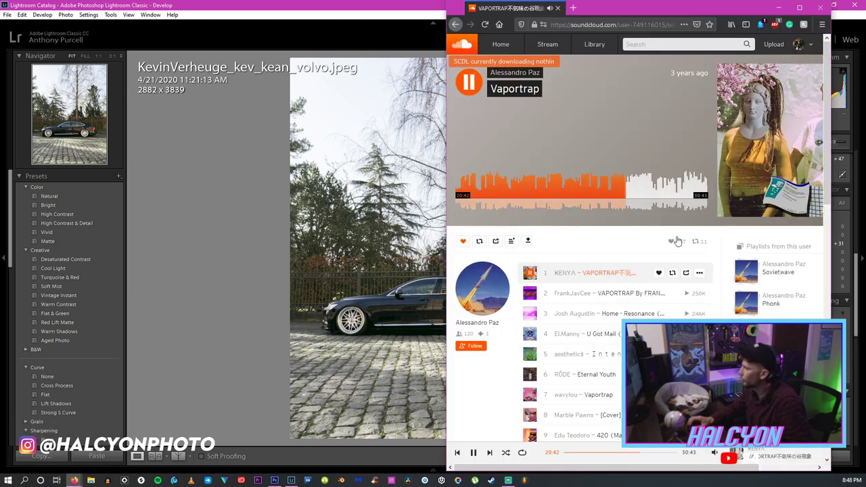
Find 'the cosmic vvave 5' among saved playlists, start it playing, and return to Lightroom.
{"action": "left_click", "coordinate": [453, 25]}
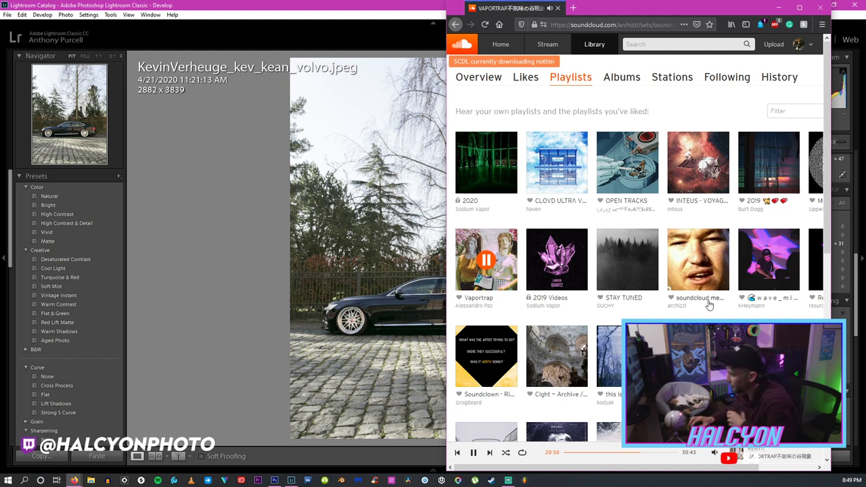
{"action": "left_click", "coordinate": [710, 297]}
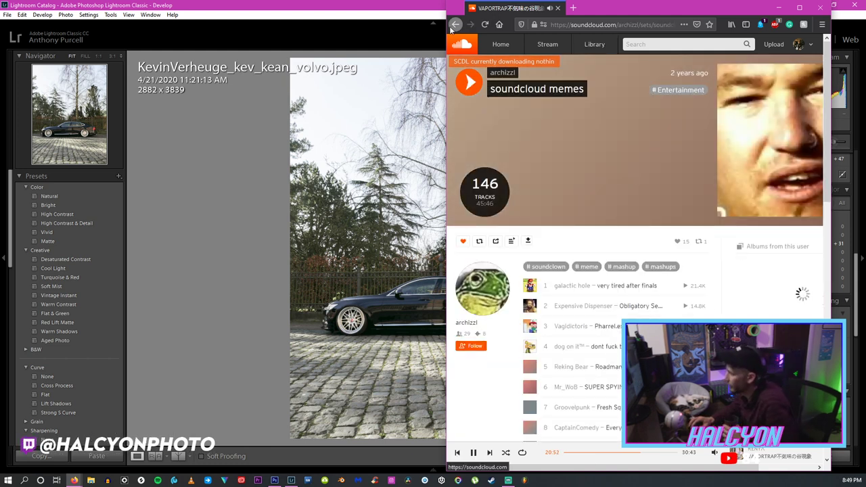
{"action": "key", "text": "alt+Left"}
{"action": "scroll", "coordinate": [620, 406], "scroll_direction": "down", "scroll_amount": 3}
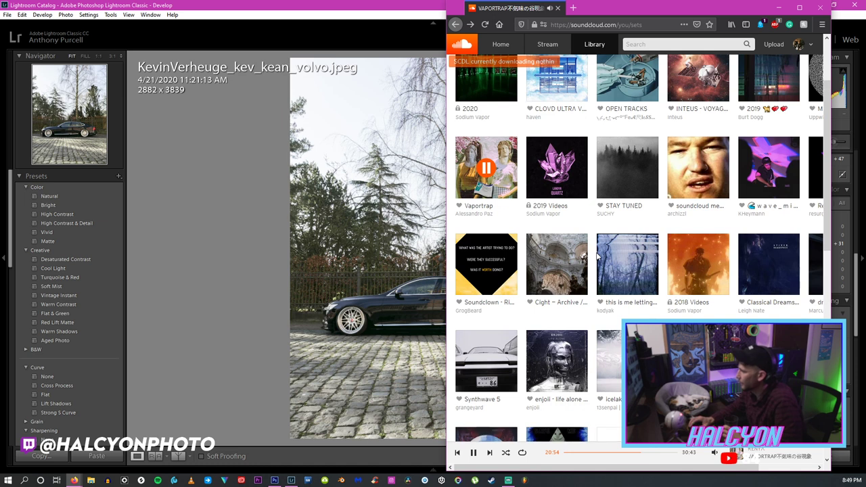
{"action": "scroll", "coordinate": [620, 406], "scroll_direction": "down", "scroll_amount": 1}
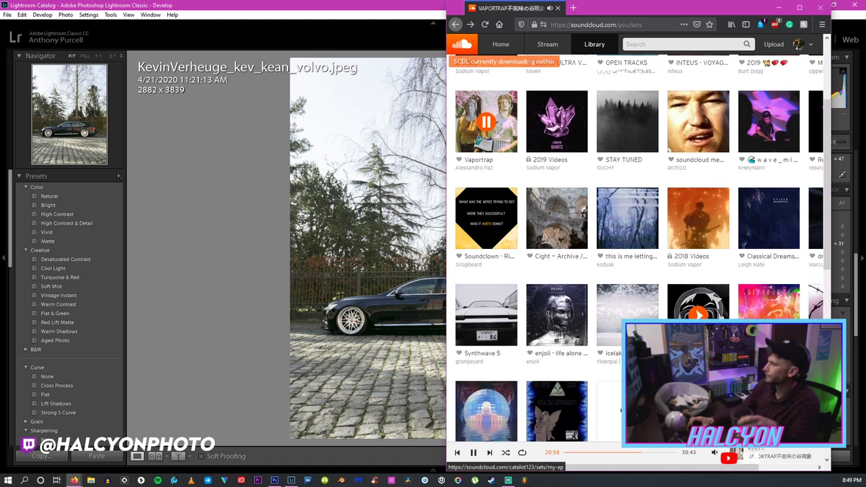
{"action": "scroll", "coordinate": [701, 278], "scroll_direction": "up", "scroll_amount": 3}
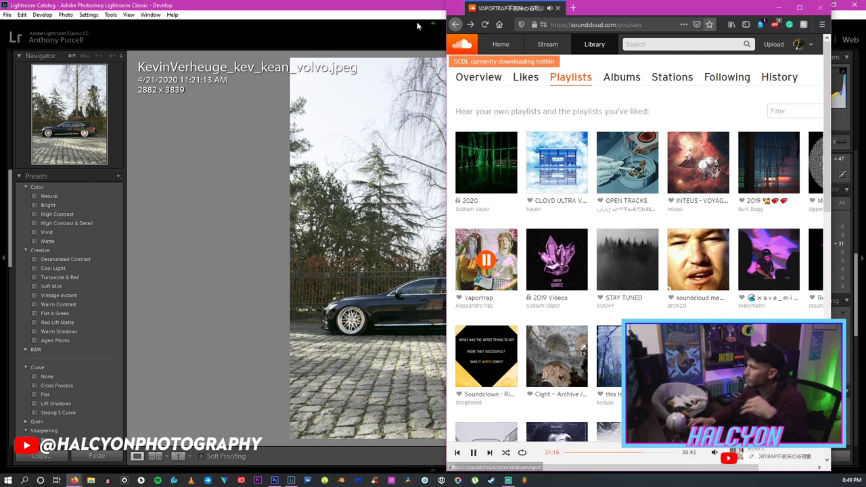
{"action": "left_click_drag", "start_coordinate": [827, 144], "coordinate": [837, 236]}
{"action": "left_click", "coordinate": [697, 301]}
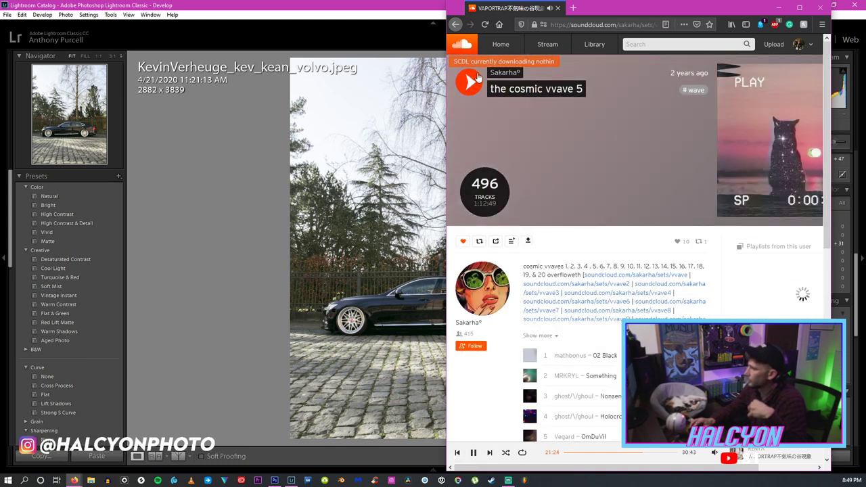
{"action": "left_click", "coordinate": [469, 82]}
{"action": "left_click", "coordinate": [302, 4]}
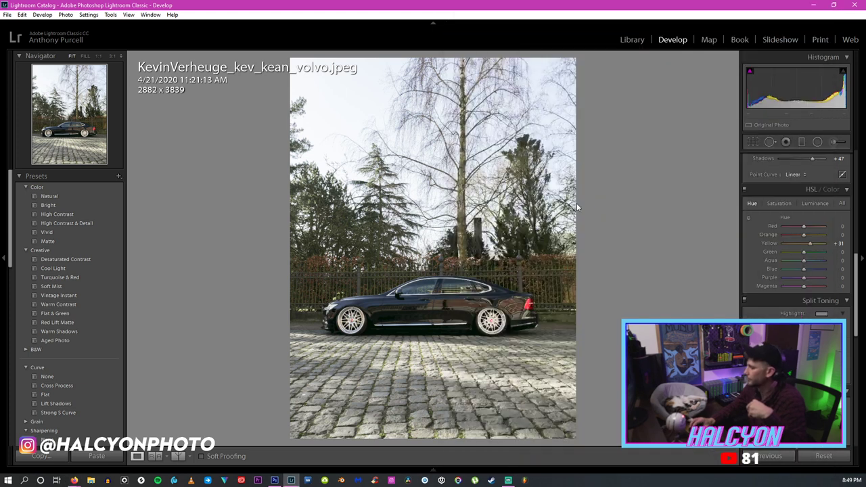
Check the SoundCloud window, then try a pink tint in the Split Toning Highlights picker.
{"action": "left_click", "coordinate": [74, 480]}
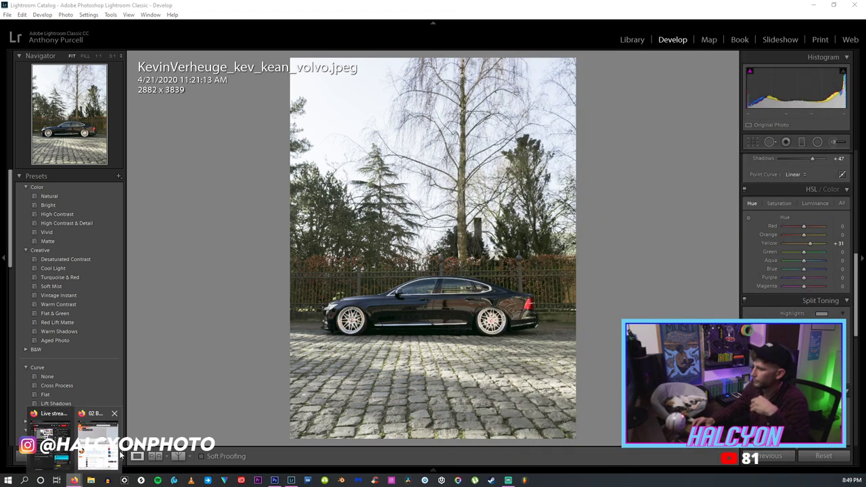
{"action": "left_click", "coordinate": [108, 446]}
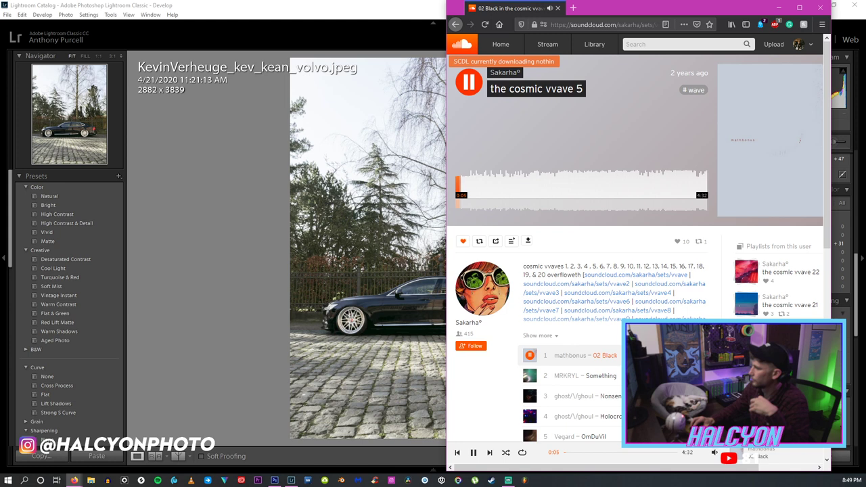
{"action": "key", "text": "alt+Tab"}
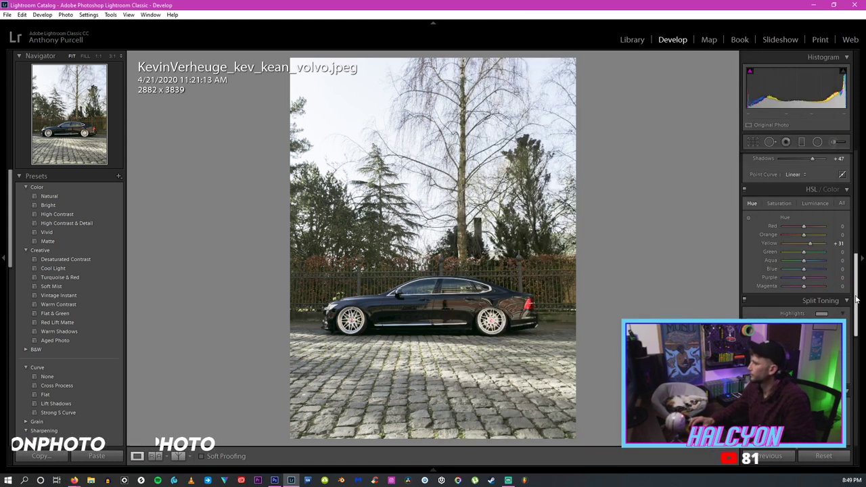
{"action": "left_click", "coordinate": [821, 314]}
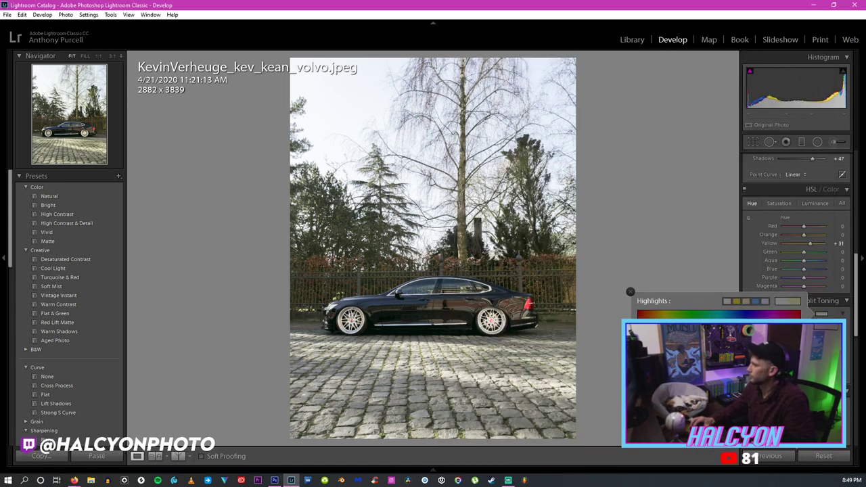
{"action": "left_click_drag", "start_coordinate": [791, 332], "coordinate": [791, 352]}
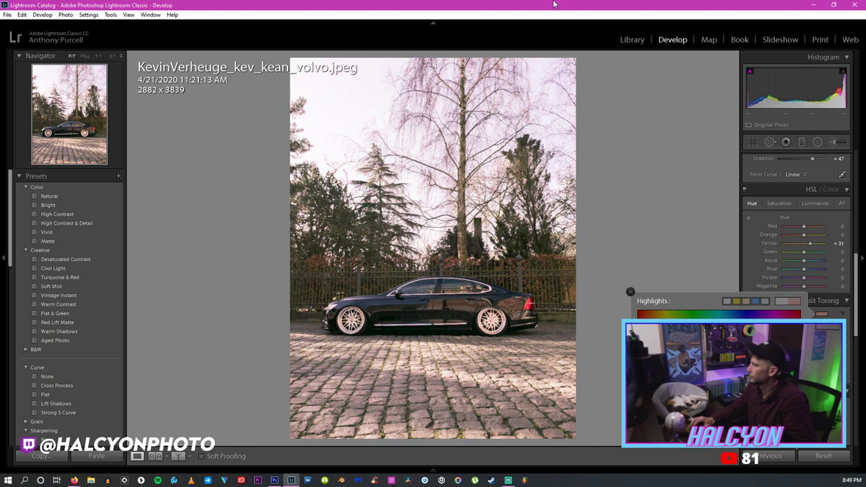
{"action": "left_click", "coordinate": [580, 51]}
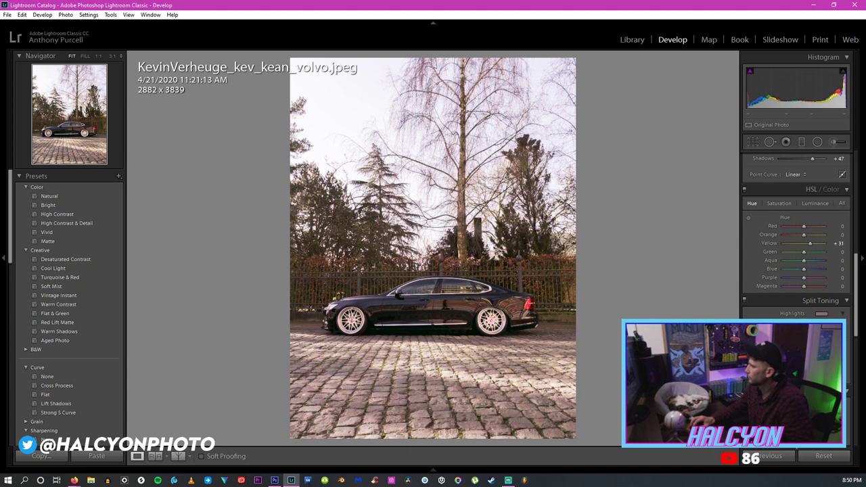
Undo the yellow tint and set Split Toning Highlights to hue 57, saturation 19.
{"action": "left_click", "coordinate": [821, 314]}
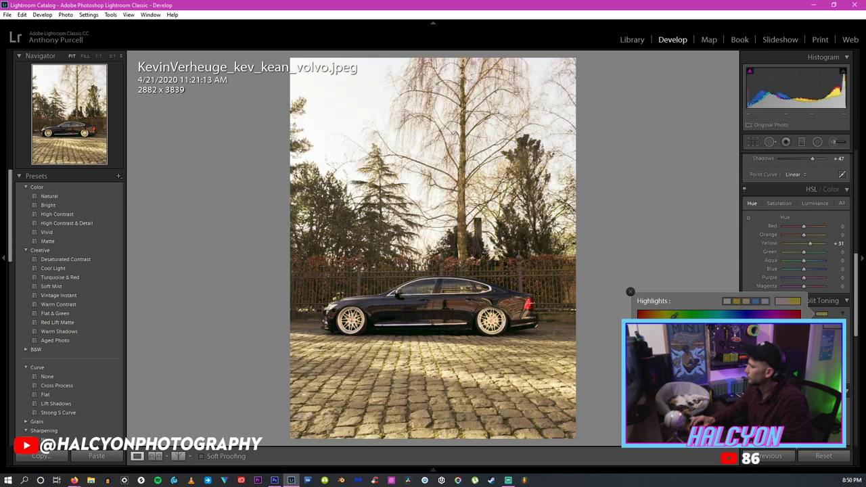
{"action": "key", "text": "Return"}
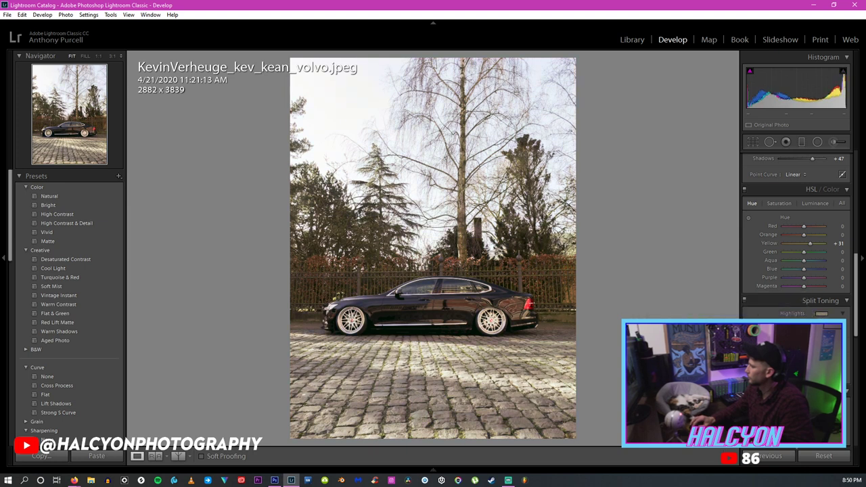
{"action": "key", "text": "ctrl+z"}
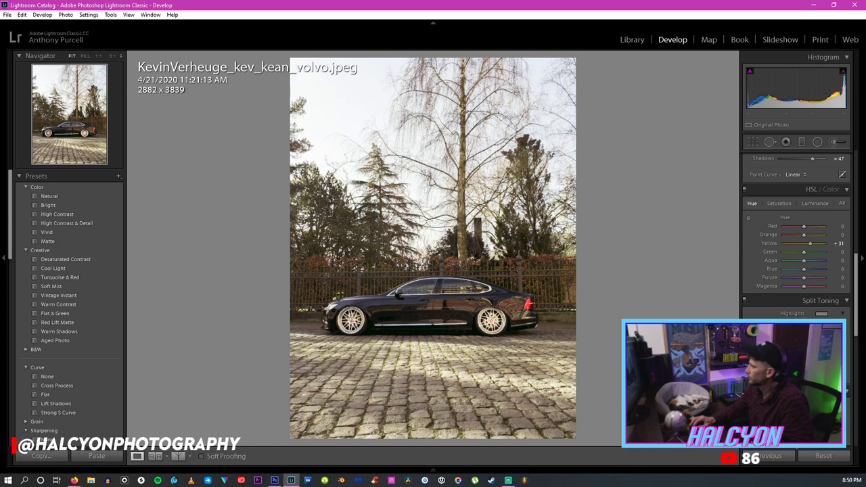
{"action": "left_click_drag", "start_coordinate": [856, 313], "coordinate": [856, 332]}
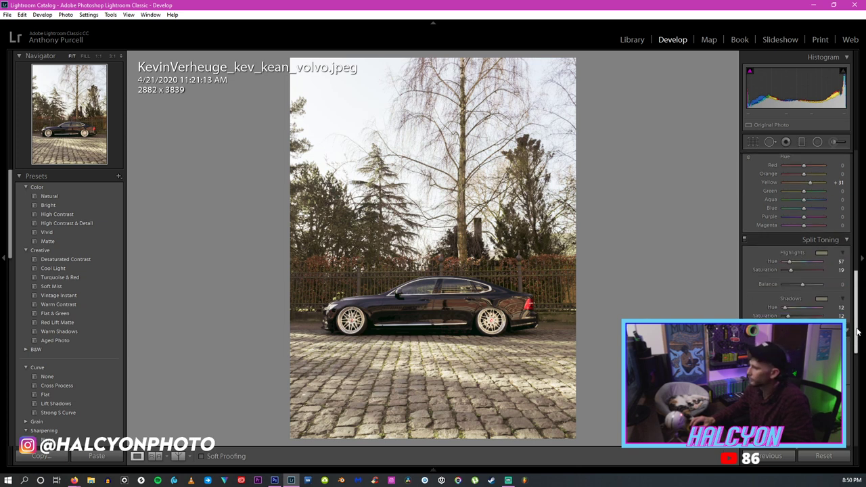
{"action": "left_click_drag", "start_coordinate": [857, 331], "coordinate": [855, 390]}
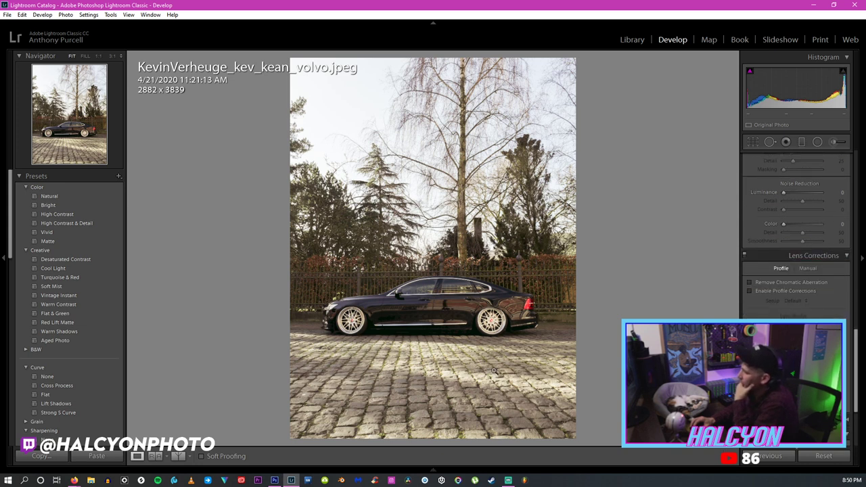
{"action": "left_click", "coordinate": [74, 480]}
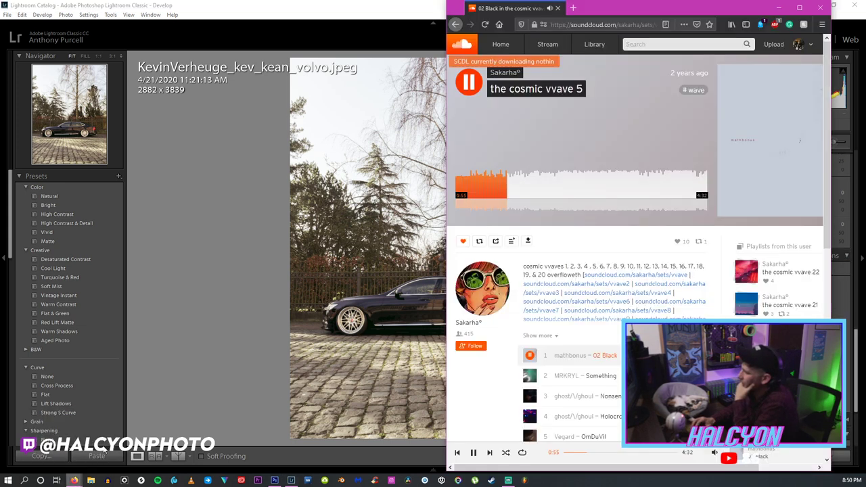
Go back to SoundCloud's saved playlists page and minimize the browser.
{"action": "left_click", "coordinate": [456, 25]}
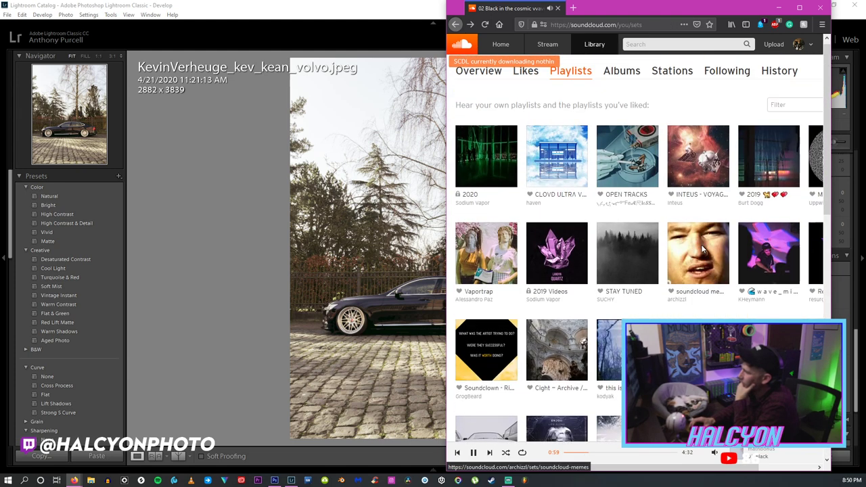
{"action": "left_click", "coordinate": [778, 7]}
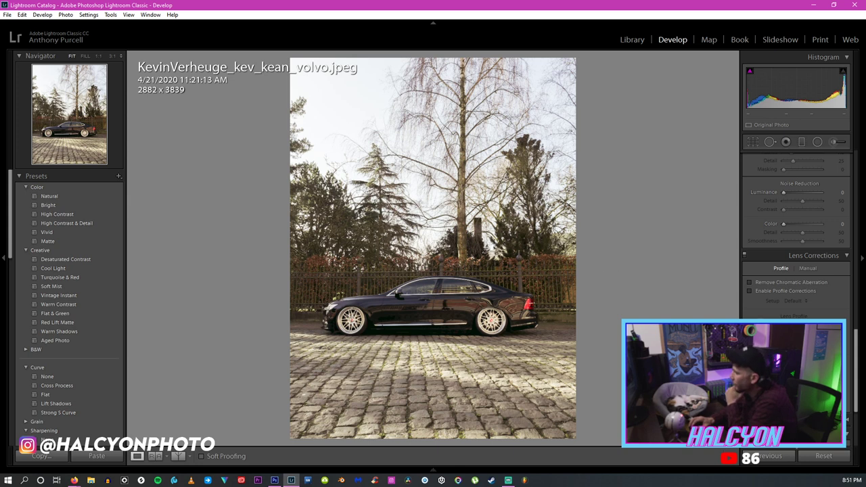
Raise the tone curve's Shadows region from +47 to +61 and keep the point curve Linear.
{"action": "left_click_drag", "start_coordinate": [857, 350], "coordinate": [860, 249]}
{"action": "scroll", "coordinate": [856, 248], "scroll_direction": "up", "scroll_amount": 1}
{"action": "left_click_drag", "start_coordinate": [799, 291], "coordinate": [795, 296]}
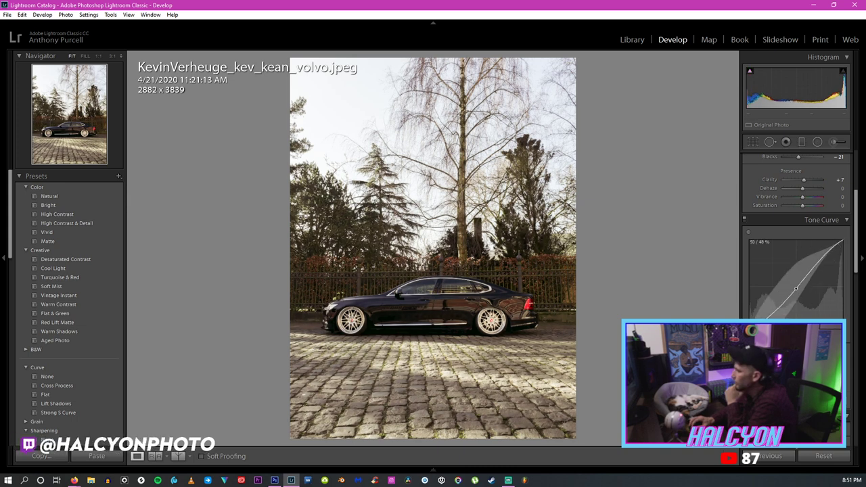
{"action": "scroll", "coordinate": [855, 296], "scroll_direction": "down", "scroll_amount": 3}
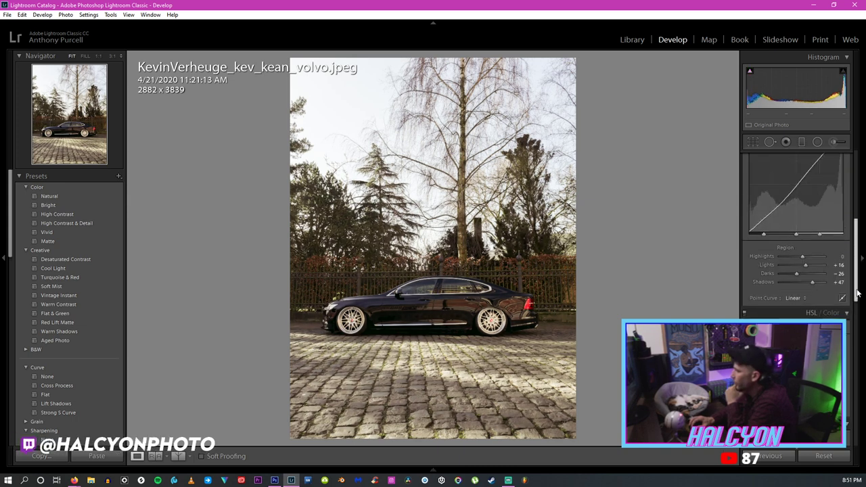
{"action": "scroll", "coordinate": [856, 296], "scroll_direction": "up", "scroll_amount": 1}
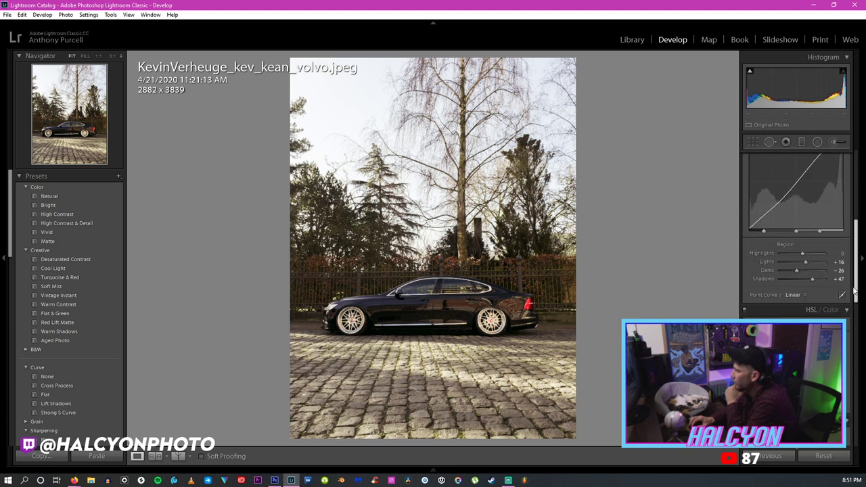
{"action": "left_click_drag", "start_coordinate": [805, 279], "coordinate": [813, 279]}
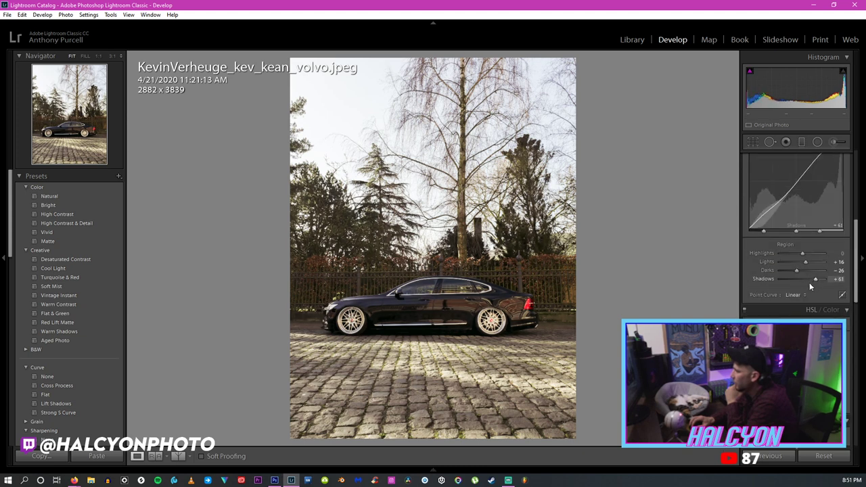
{"action": "left_click", "coordinate": [795, 295]}
{"action": "left_click", "coordinate": [831, 306]}
Reset Basic Clarity to 0 and confirm the crop in Crop & Straighten.
{"action": "left_click_drag", "start_coordinate": [857, 278], "coordinate": [858, 226]}
{"action": "left_click_drag", "start_coordinate": [804, 275], "coordinate": [801, 275]}
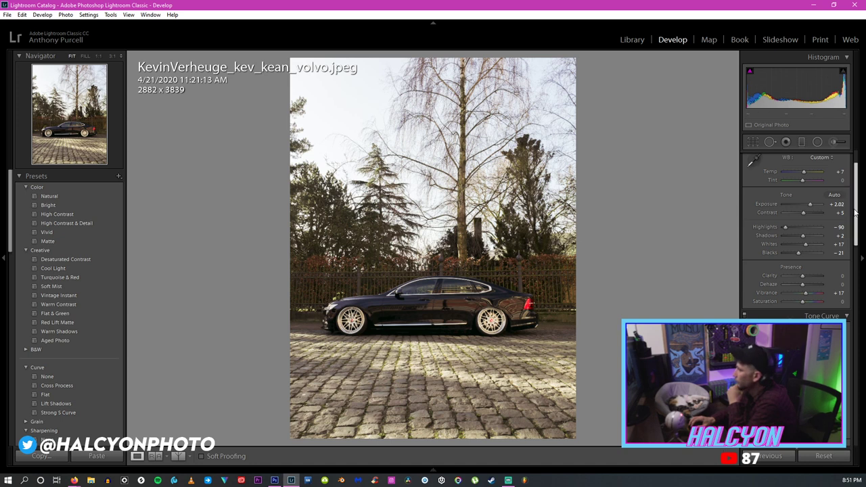
{"action": "left_click_drag", "start_coordinate": [854, 212], "coordinate": [853, 260]}
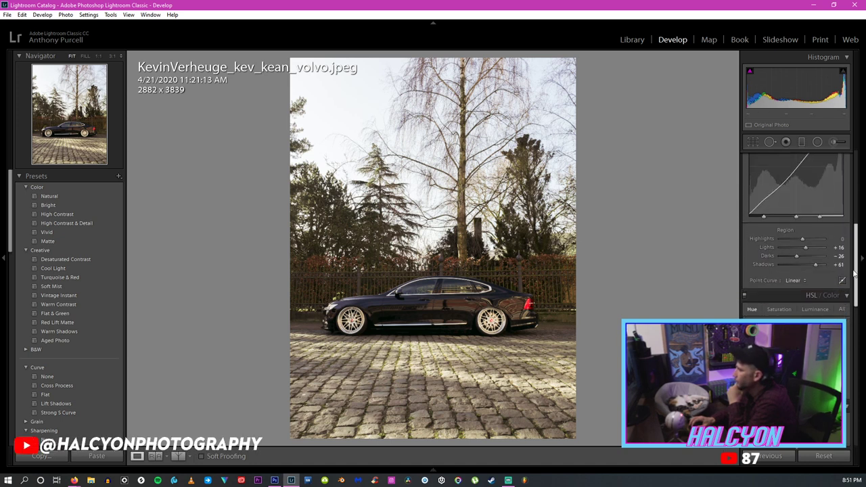
{"action": "left_click", "coordinate": [752, 142]}
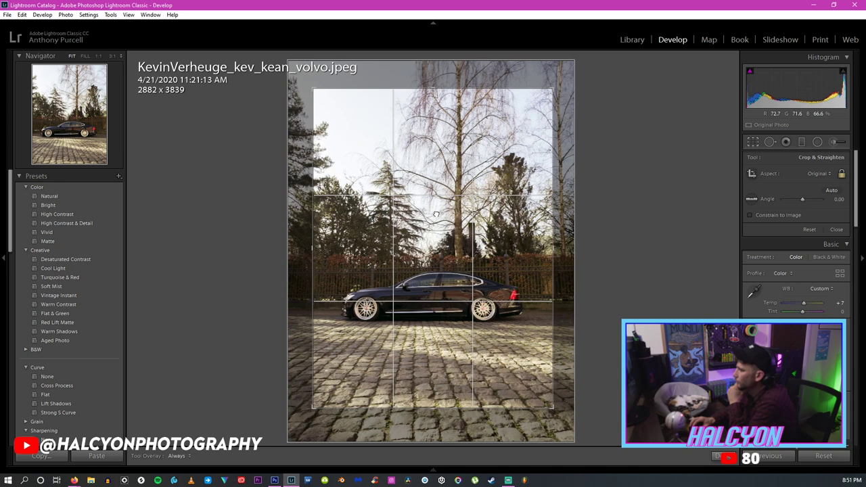
{"action": "left_click", "coordinate": [718, 456]}
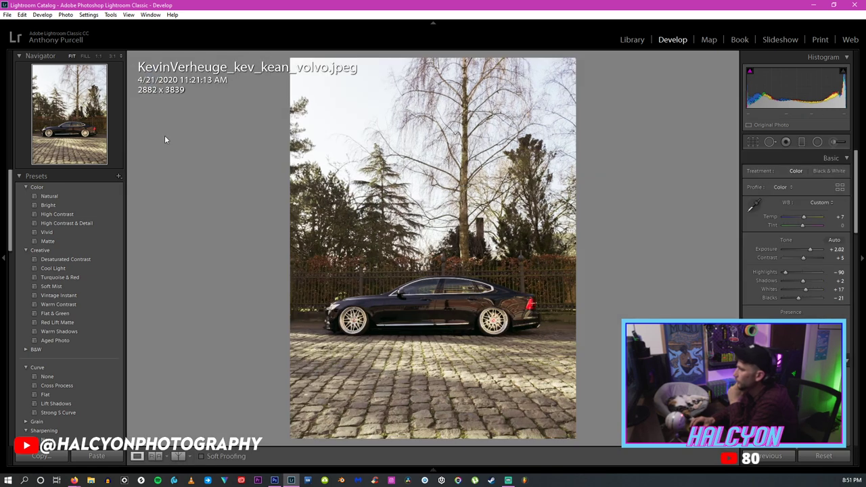
{"action": "left_click", "coordinate": [7, 14]}
Export the Volvo photo as a PSD to the Photo Edit Stream #2\Edited folder, then switch to Photoshop.
{"action": "left_click", "coordinate": [27, 147]}
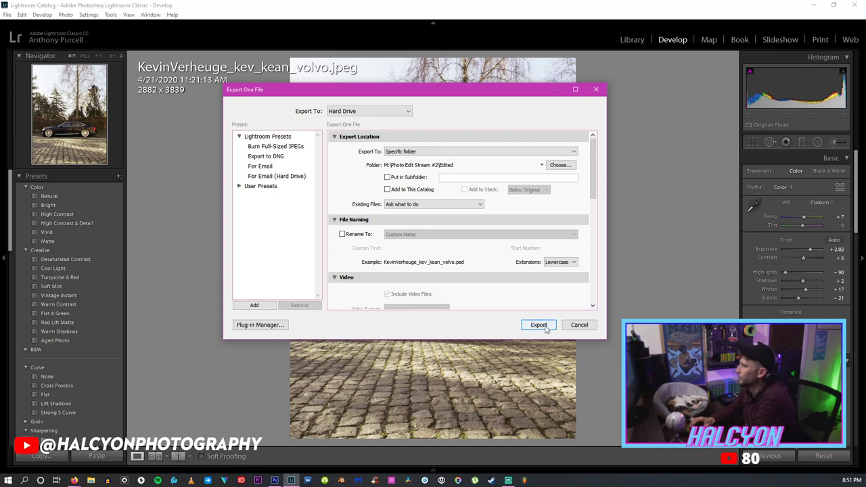
{"action": "left_click", "coordinate": [538, 325]}
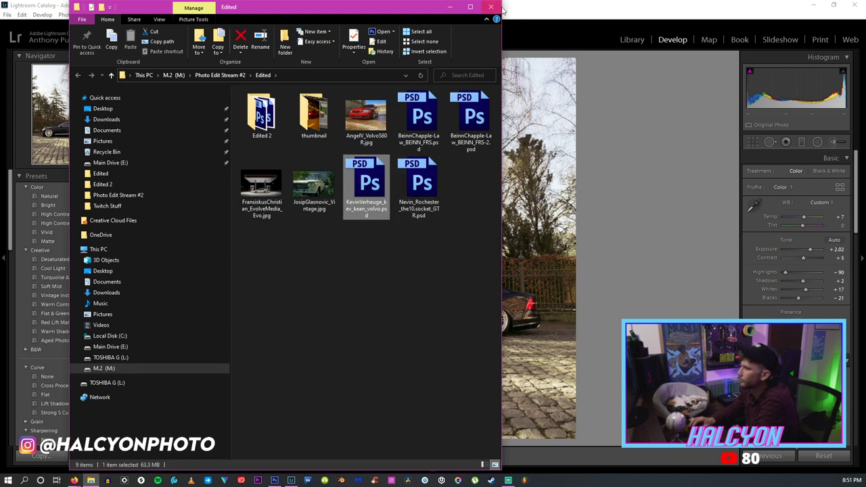
{"action": "left_click", "coordinate": [488, 8]}
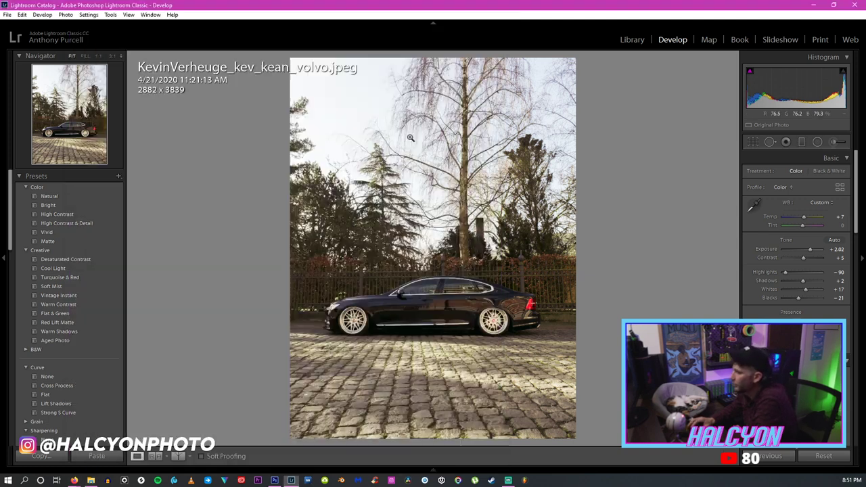
{"action": "left_click", "coordinate": [274, 480]}
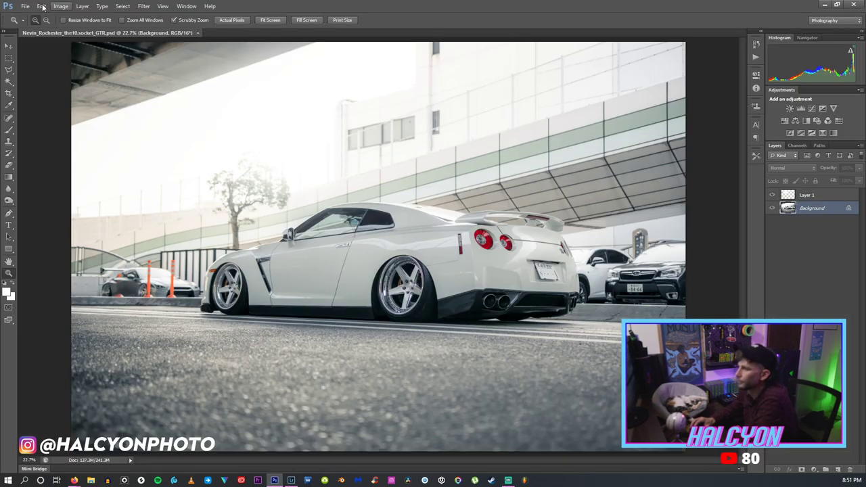
Close the GT-R image, open the Volvo PSD from the Edited folder and fit it on screen.
{"action": "left_click", "coordinate": [197, 33]}
{"action": "left_click", "coordinate": [25, 6]}
{"action": "left_click", "coordinate": [31, 23]}
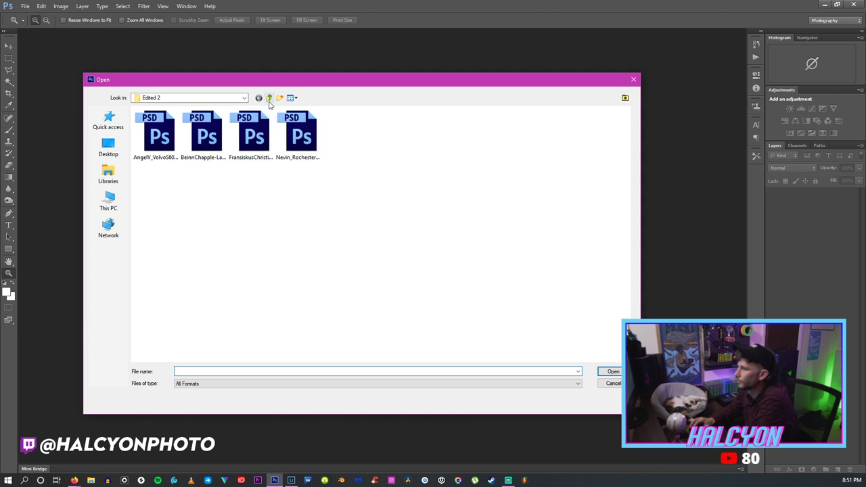
{"action": "left_click", "coordinate": [269, 99]}
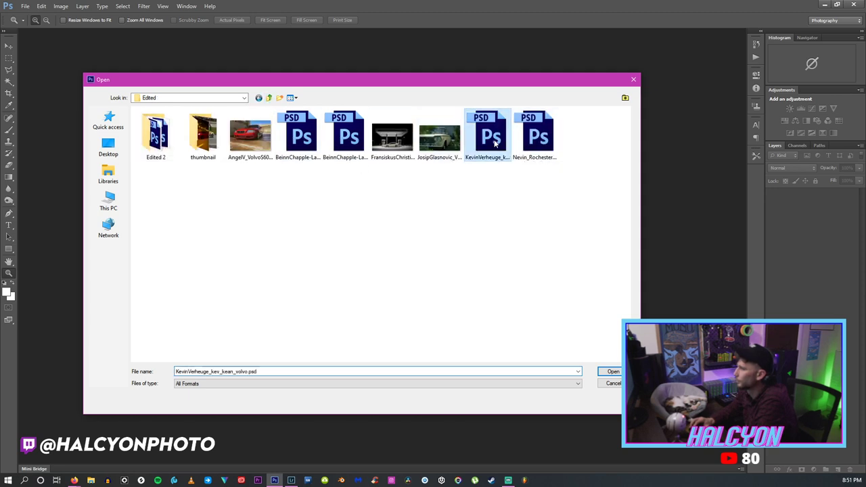
{"action": "double_click", "coordinate": [494, 140]}
{"action": "right_click", "coordinate": [365, 261]}
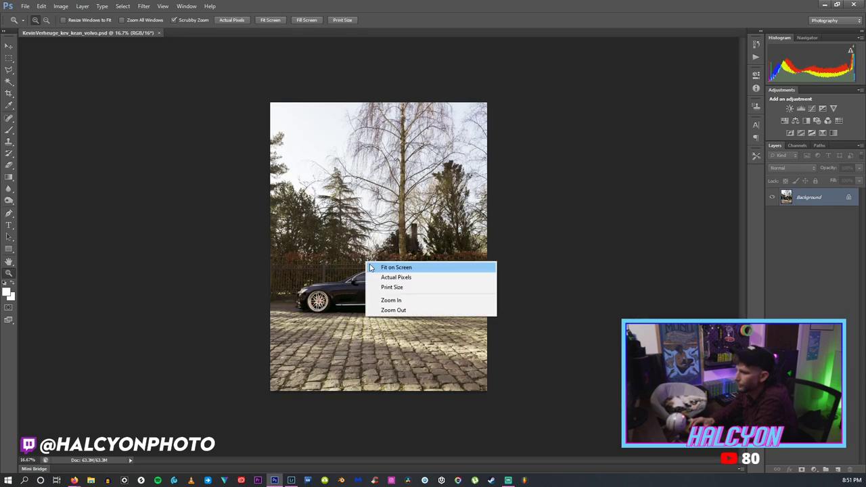
{"action": "left_click", "coordinate": [369, 264]}
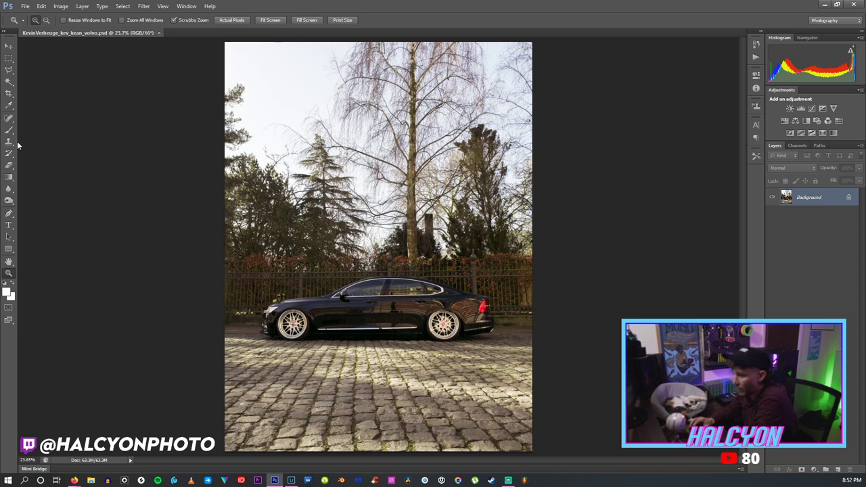
Set up the Burn tool with a 1289 px brush and Range set to Shadows.
{"action": "left_click", "coordinate": [9, 201]}
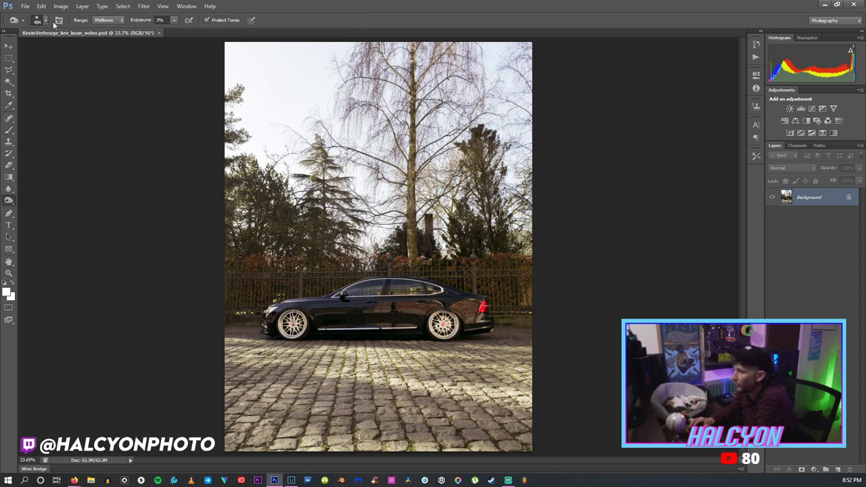
{"action": "left_click", "coordinate": [46, 21]}
{"action": "left_click_drag", "start_coordinate": [93, 49], "coordinate": [93, 48]}
{"action": "key", "text": "Return"}
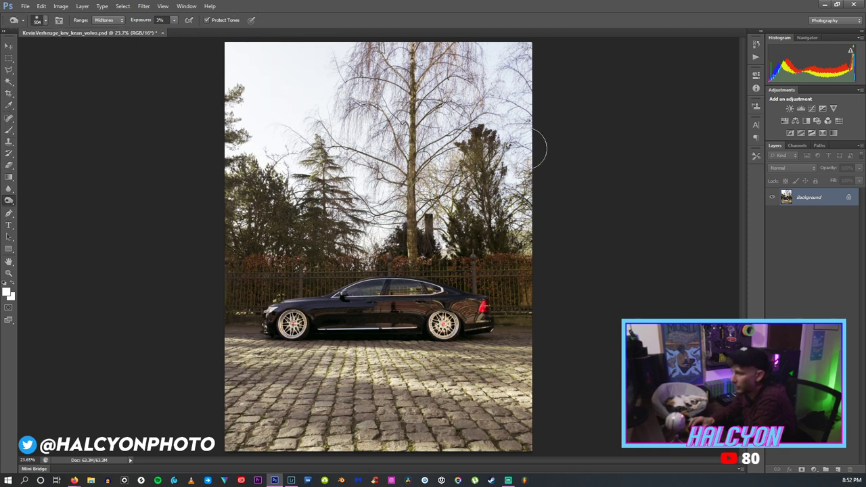
{"action": "left_click", "coordinate": [42, 21]}
{"action": "left_click_drag", "start_coordinate": [98, 51], "coordinate": [99, 49]}
{"action": "key", "text": "Return"}
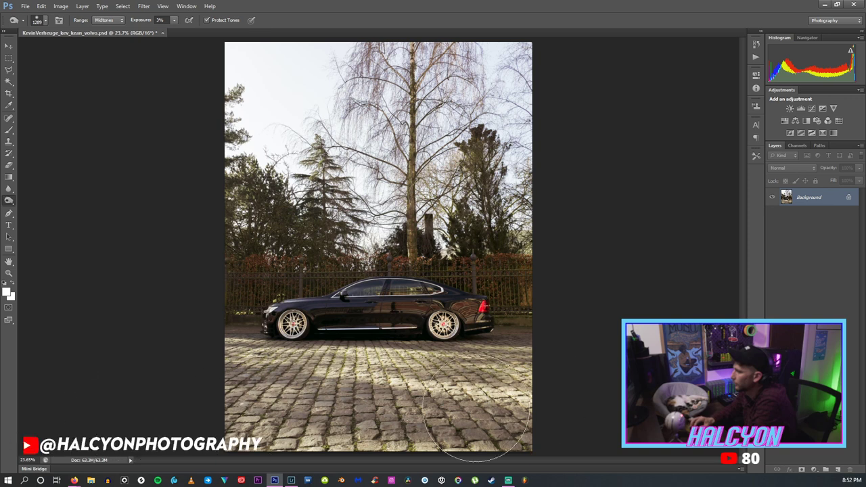
{"action": "left_click", "coordinate": [109, 20]}
{"action": "left_click", "coordinate": [105, 30]}
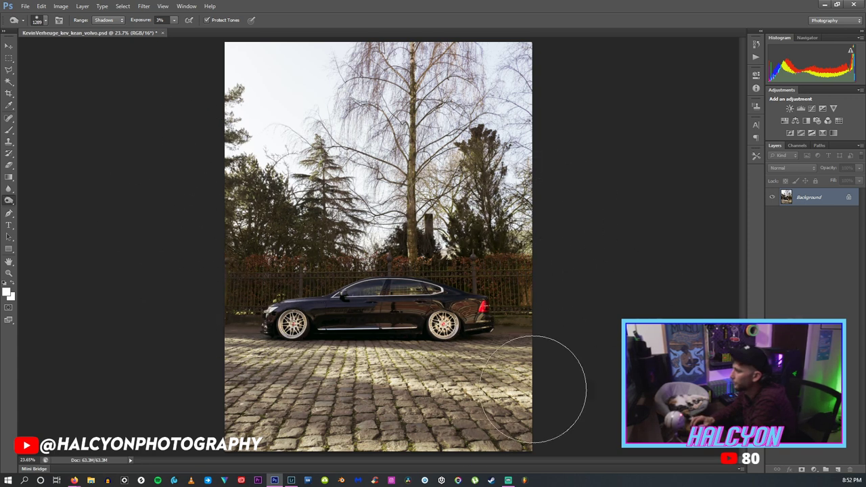
{"action": "left_click", "coordinate": [63, 6]}
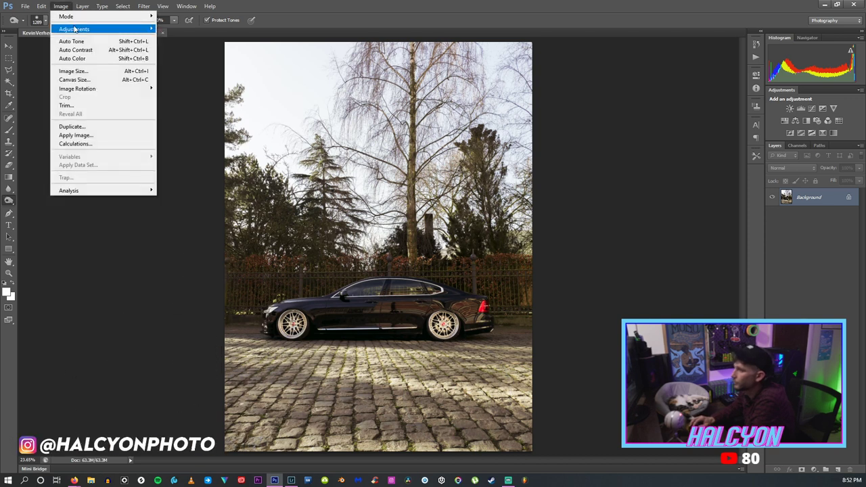
Warm the Volvo photo with a red-yellow Color Balance adjustment, then reselect the Burn tool.
{"action": "mouse_move", "coordinate": [77, 28]}
{"action": "left_click", "coordinate": [179, 83]}
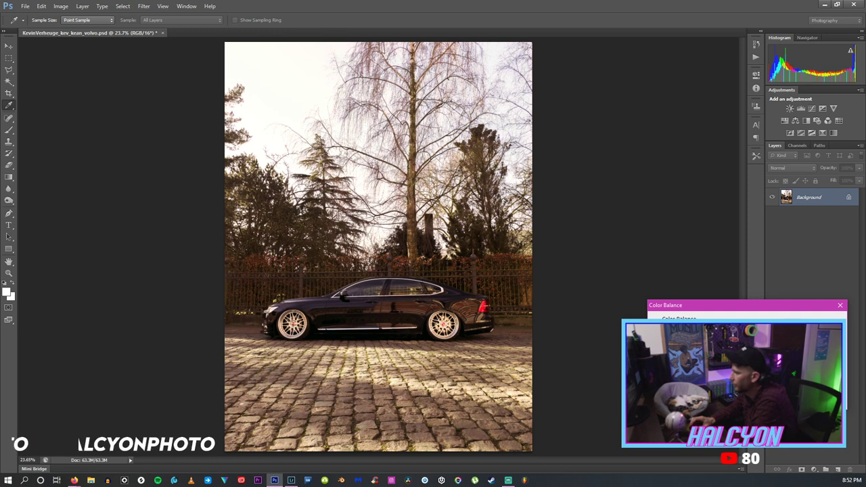
{"action": "key", "text": "Return"}
{"action": "key", "text": "o"}
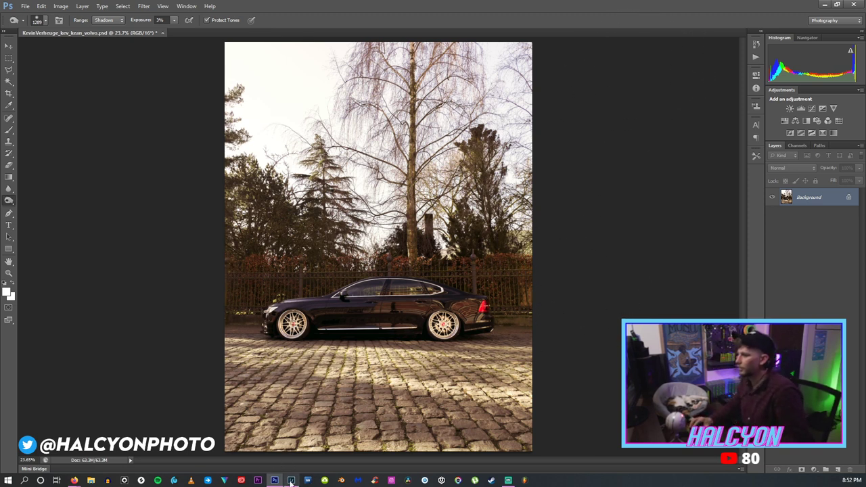
{"action": "mouse_move", "coordinate": [290, 482]}
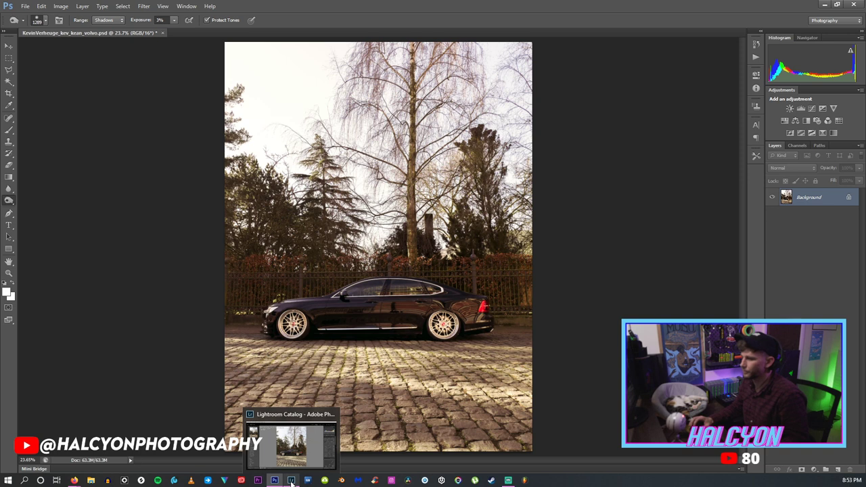
{"action": "left_click", "coordinate": [291, 482]}
{"action": "key", "text": "shift+y"}
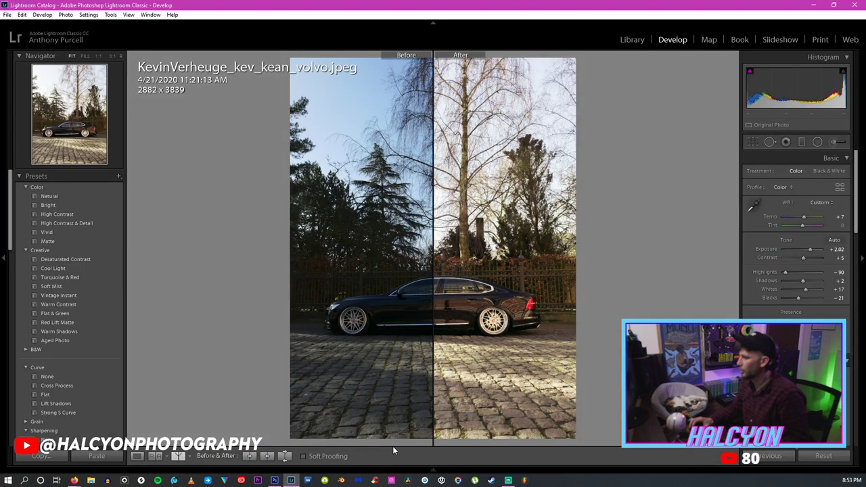
{"action": "key", "text": "shift+y"}
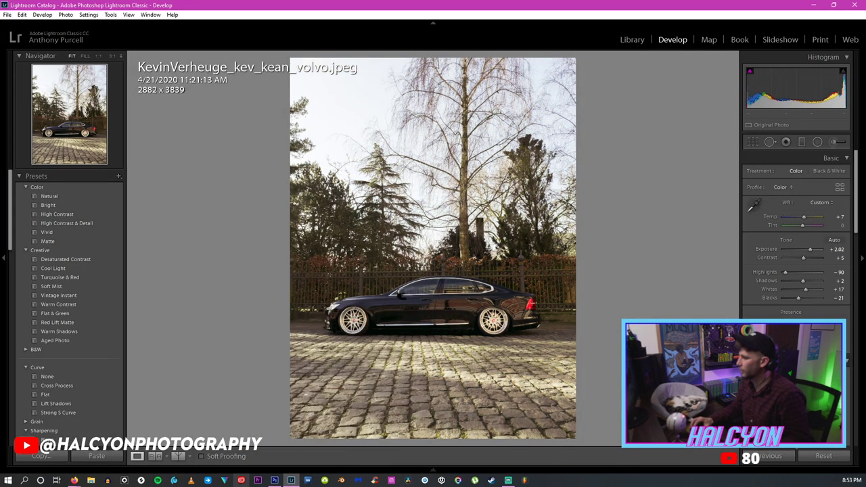
{"action": "left_click", "coordinate": [274, 480]}
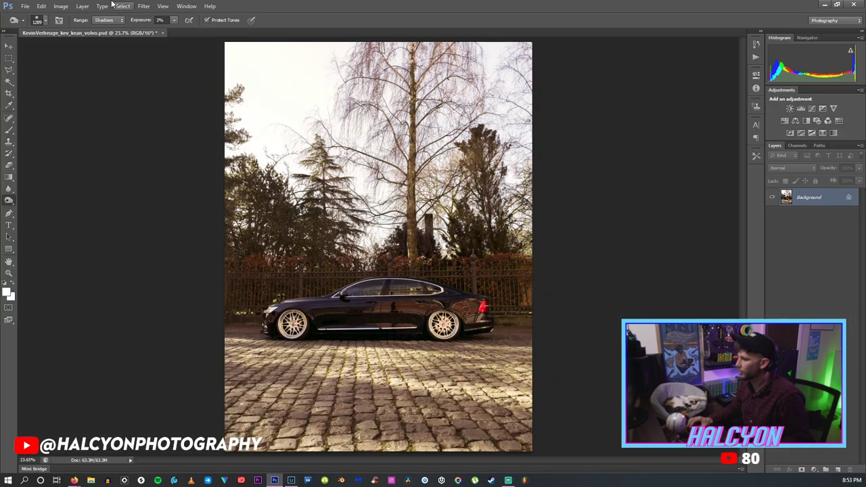
Save the finished Volvo image over the existing Volvo PSD, then switch back to Lightroom Classic.
{"action": "left_click", "coordinate": [24, 7]}
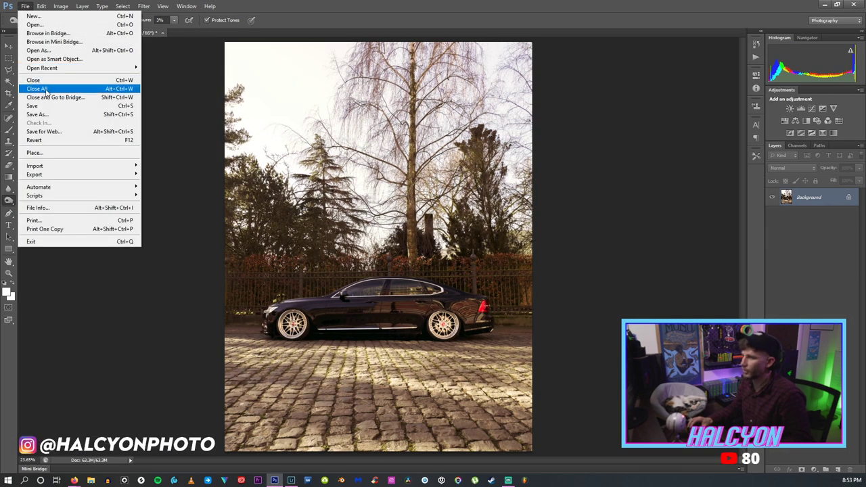
{"action": "left_click", "coordinate": [47, 112]}
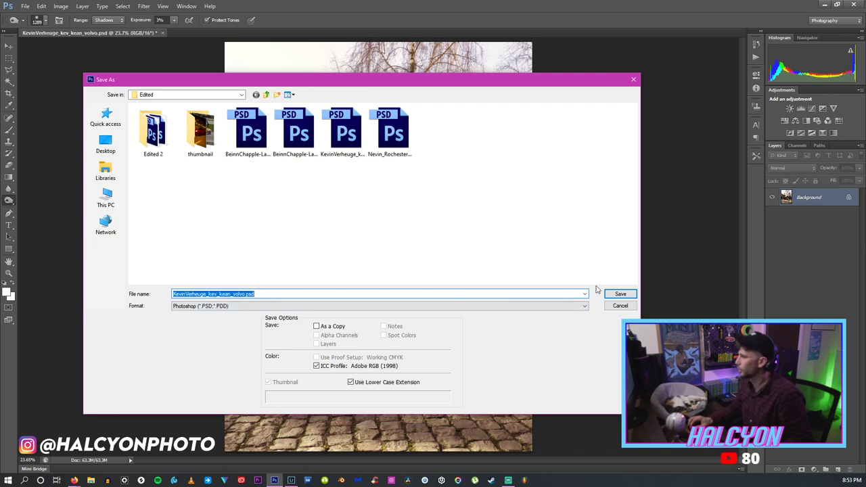
{"action": "left_click", "coordinate": [615, 294]}
{"action": "left_click", "coordinate": [410, 181]}
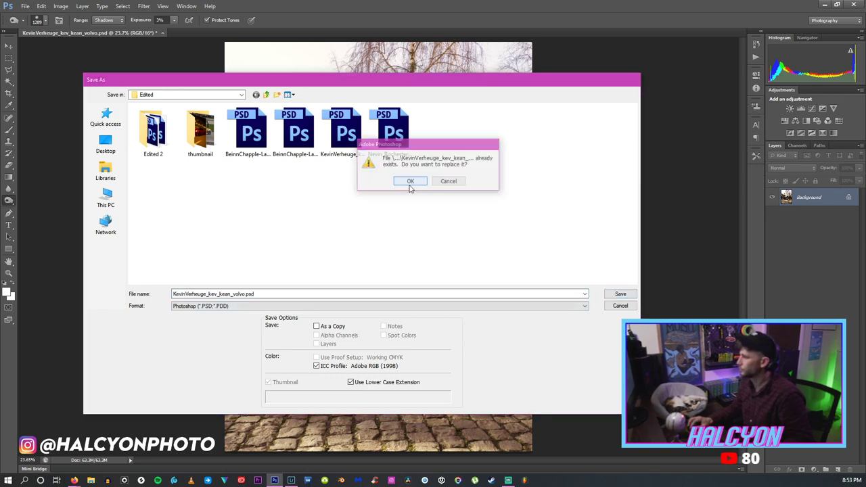
{"action": "left_click", "coordinate": [291, 480]}
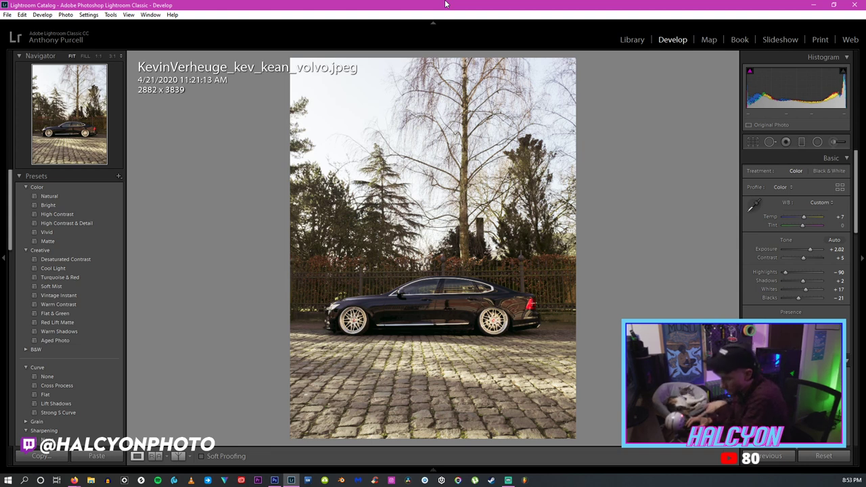
Open the aerial city photo in Develop and brighten its exposure.
{"action": "key", "text": "ctrl+e"}
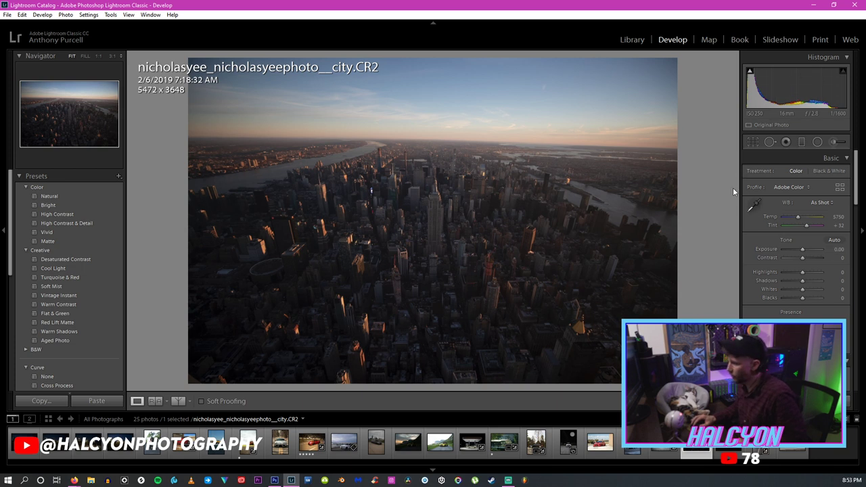
{"action": "left_click_drag", "start_coordinate": [802, 250], "coordinate": [804, 252]}
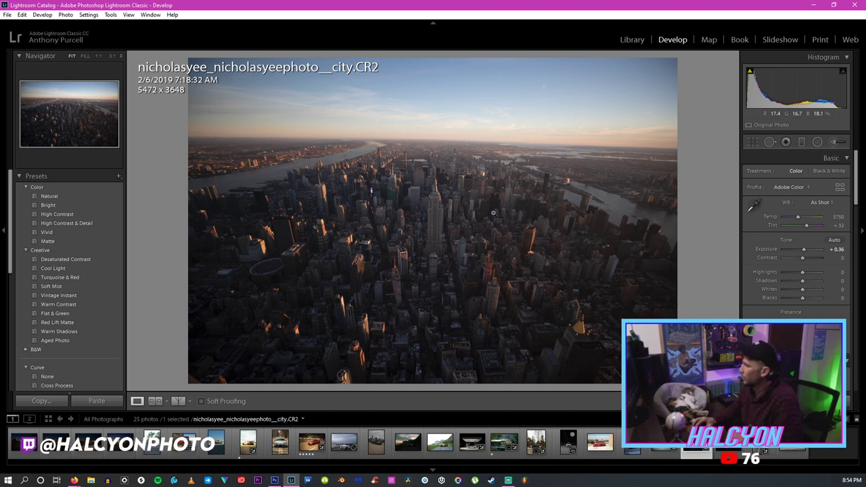
{"action": "left_click_drag", "start_coordinate": [430, 208], "coordinate": [443, 184]}
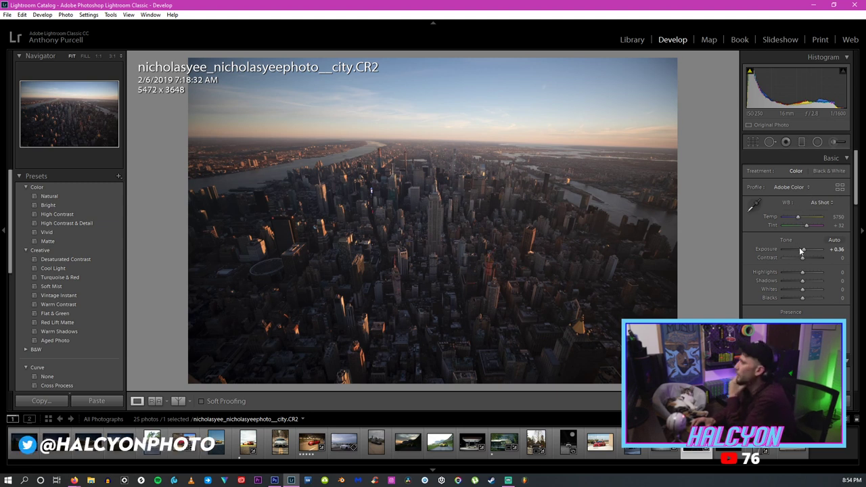
Straighten the horizon with Crop & Straighten, settling on a -0.81° rotation.
{"action": "left_click", "coordinate": [752, 141]}
{"action": "left_click_drag", "start_coordinate": [710, 148], "coordinate": [718, 148]}
{"action": "key", "text": "Return"}
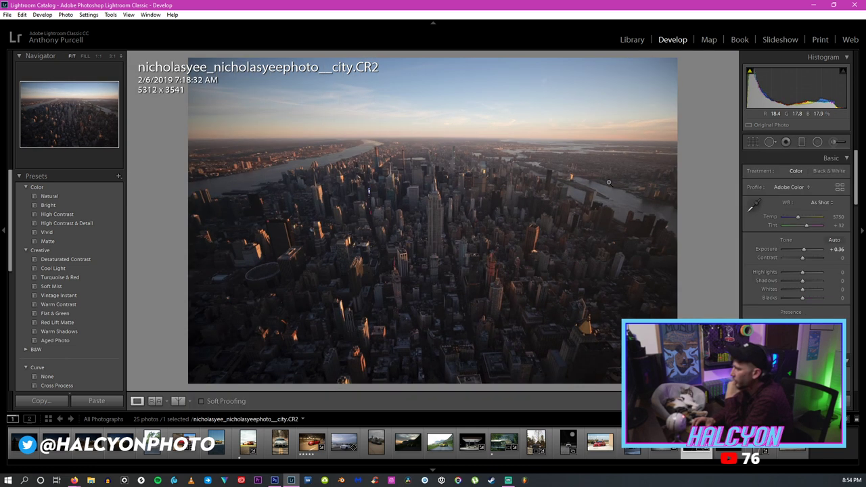
{"action": "key", "text": "r"}
{"action": "left_click_drag", "start_coordinate": [714, 149], "coordinate": [715, 147]}
{"action": "key", "text": "Return"}
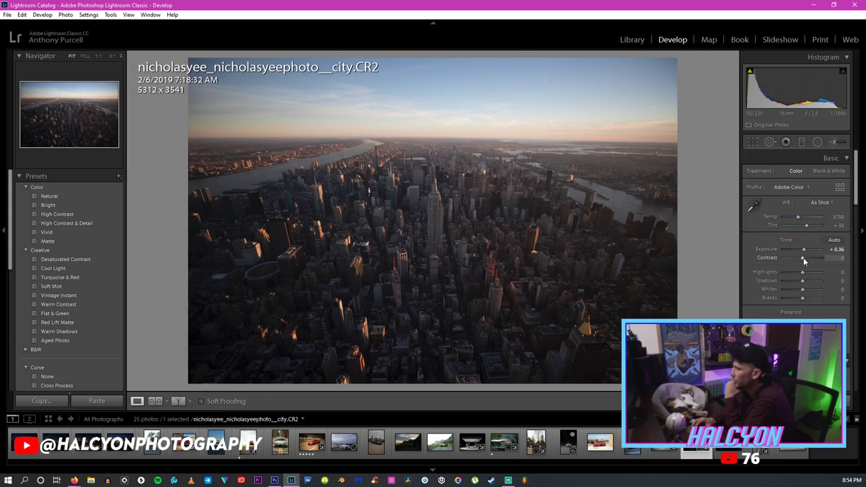
Cool Temp to 5095, add Contrast +12 and raise Exposure to +0.60.
{"action": "left_click_drag", "start_coordinate": [797, 217], "coordinate": [795, 220]}
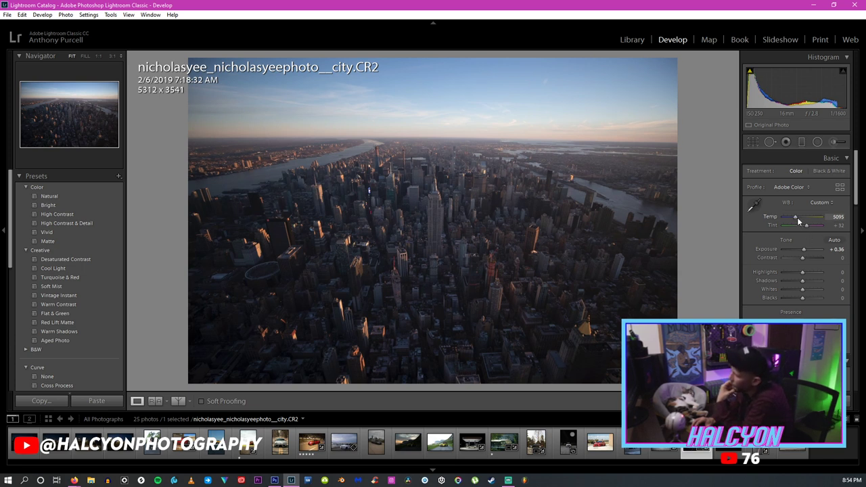
{"action": "left_click_drag", "start_coordinate": [802, 257], "coordinate": [804, 258]}
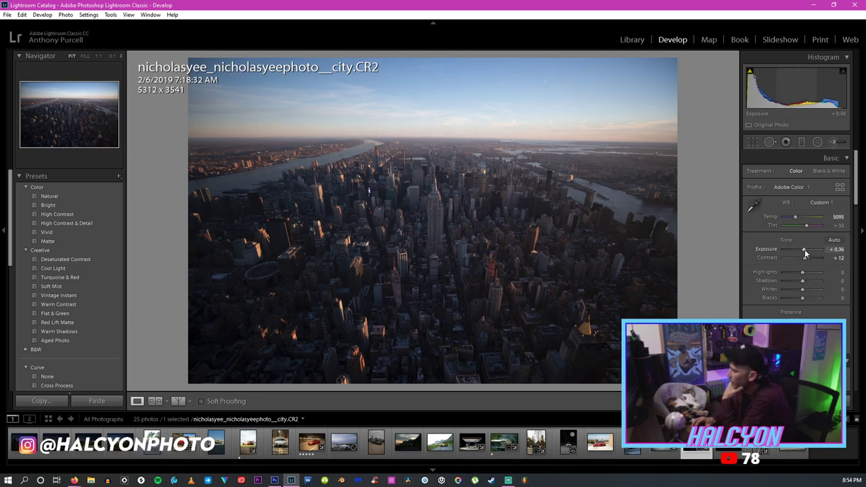
{"action": "left_click_drag", "start_coordinate": [804, 250], "coordinate": [803, 250]}
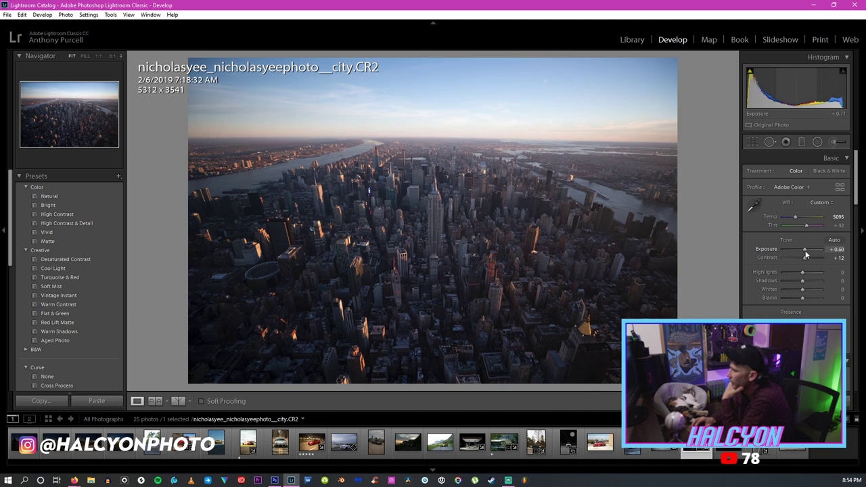
Add a graduated filter over the sky with negative Exposure to darken it.
{"action": "left_click", "coordinate": [802, 142]}
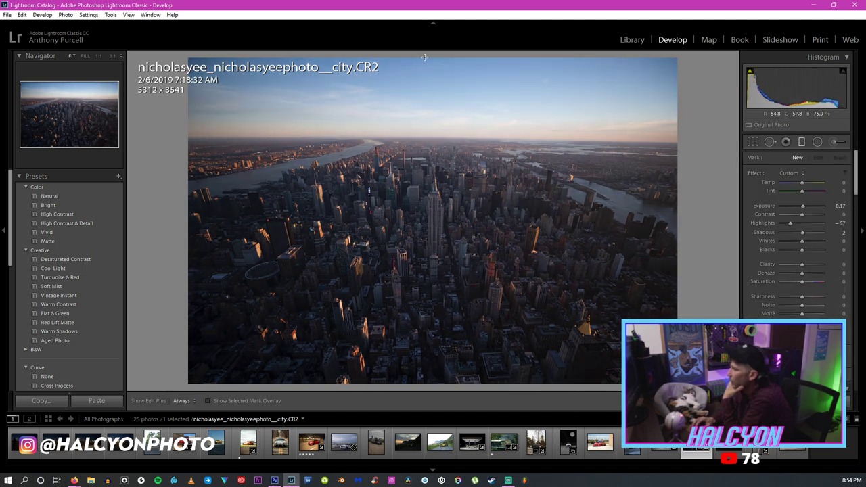
{"action": "left_click_drag", "start_coordinate": [425, 54], "coordinate": [428, 223]}
{"action": "left_click_drag", "start_coordinate": [433, 112], "coordinate": [433, 172]}
{"action": "left_click_drag", "start_coordinate": [801, 206], "coordinate": [795, 205]}
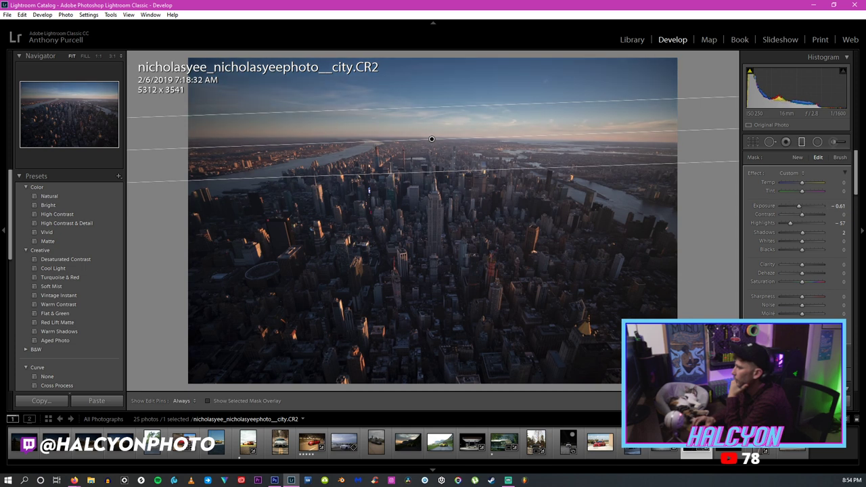
{"action": "key", "text": "m"}
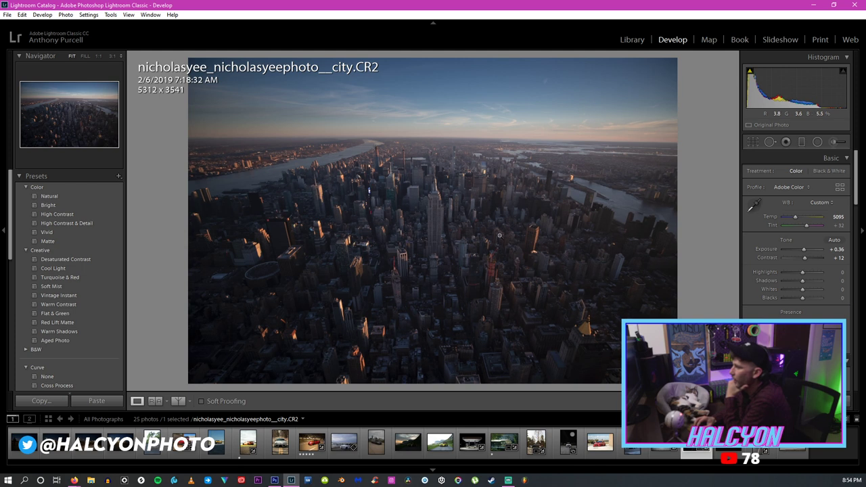
Add a second graduated filter from the bottom with Exposure 1.04 and Shadows 35.
{"action": "left_click", "coordinate": [801, 141]}
{"action": "left_click_drag", "start_coordinate": [413, 384], "coordinate": [417, 208]}
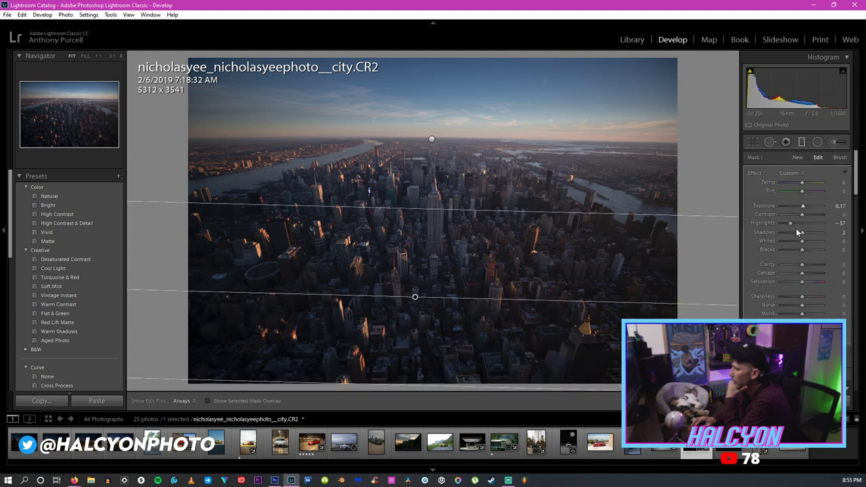
{"action": "left_click_drag", "start_coordinate": [802, 210], "coordinate": [807, 210]}
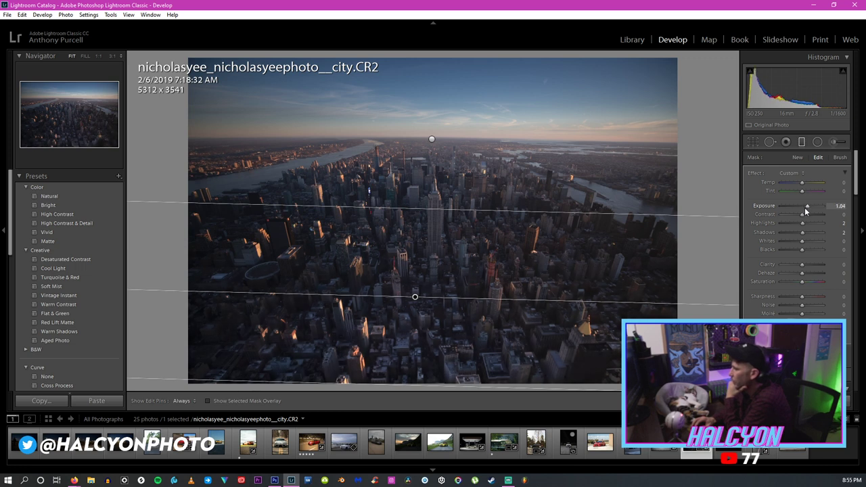
{"action": "left_click_drag", "start_coordinate": [804, 232], "coordinate": [809, 234]}
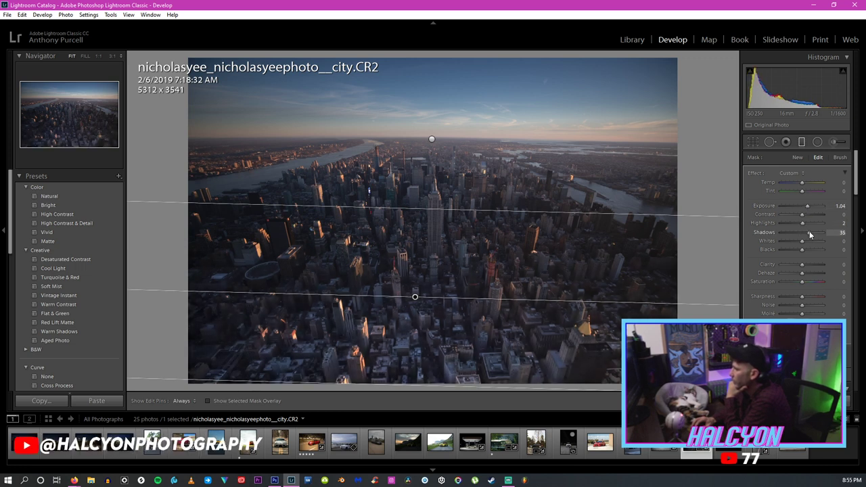
{"action": "left_click_drag", "start_coordinate": [414, 296], "coordinate": [416, 246]}
{"action": "left_click_drag", "start_coordinate": [443, 154], "coordinate": [441, 232]}
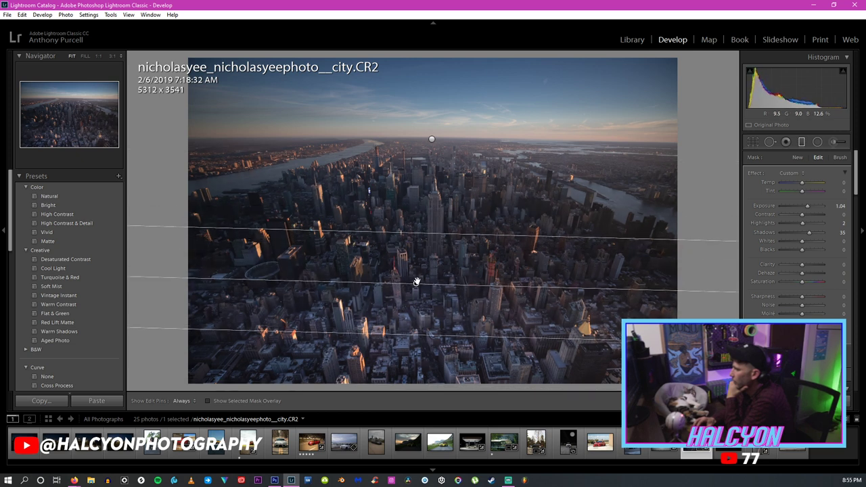
{"action": "left_click_drag", "start_coordinate": [417, 281], "coordinate": [419, 252]}
{"action": "left_click_drag", "start_coordinate": [426, 204], "coordinate": [411, 254]}
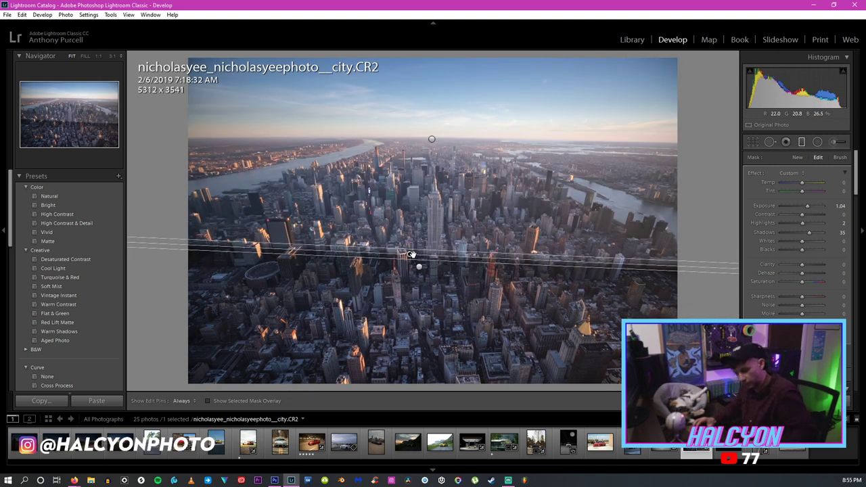
Lengthen the lower-city filter's transition and tilt it to slope down to the right.
{"action": "key", "text": "ctrl+z"}
{"action": "key", "text": "ctrl+y"}
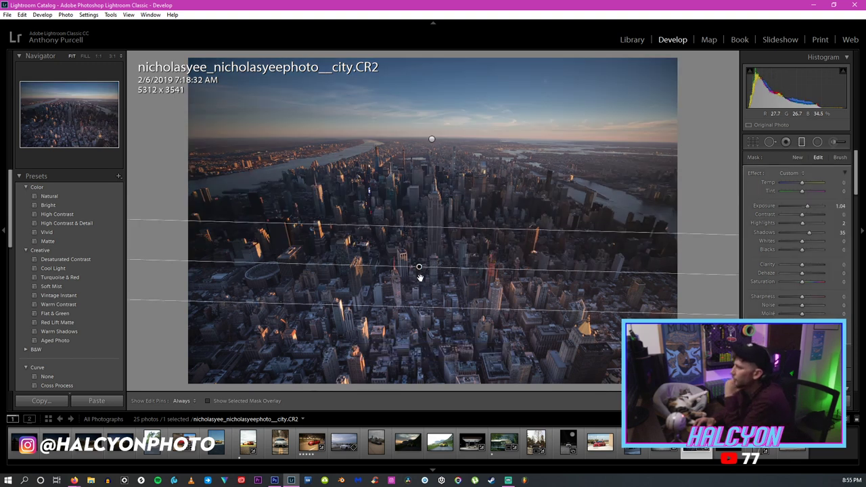
{"action": "left_click", "coordinate": [418, 265]}
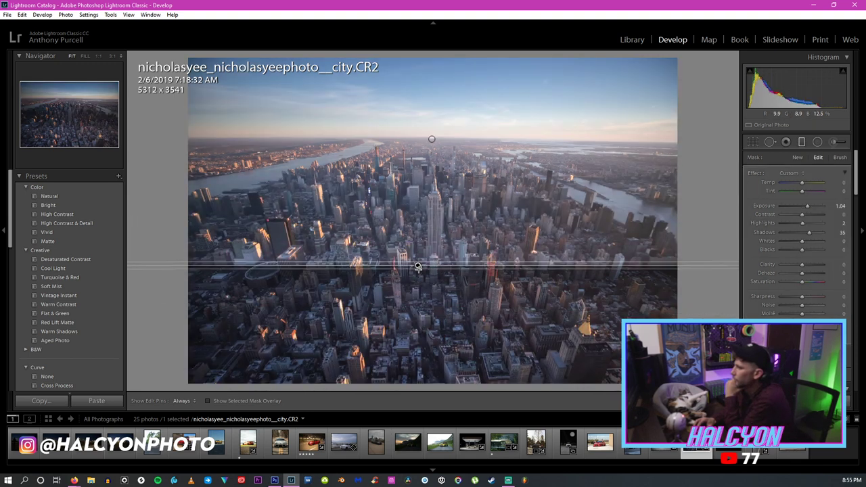
{"action": "key", "text": "ctrl+z"}
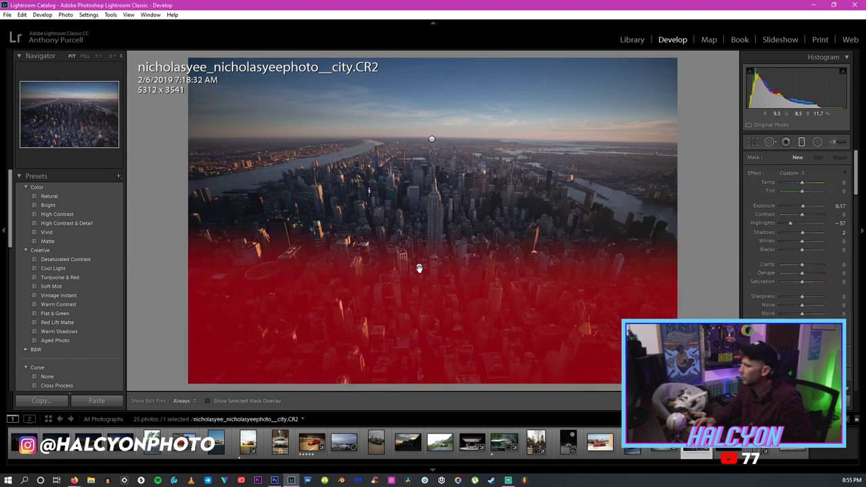
{"action": "left_click", "coordinate": [418, 268]}
{"action": "left_click_drag", "start_coordinate": [413, 308], "coordinate": [413, 346]}
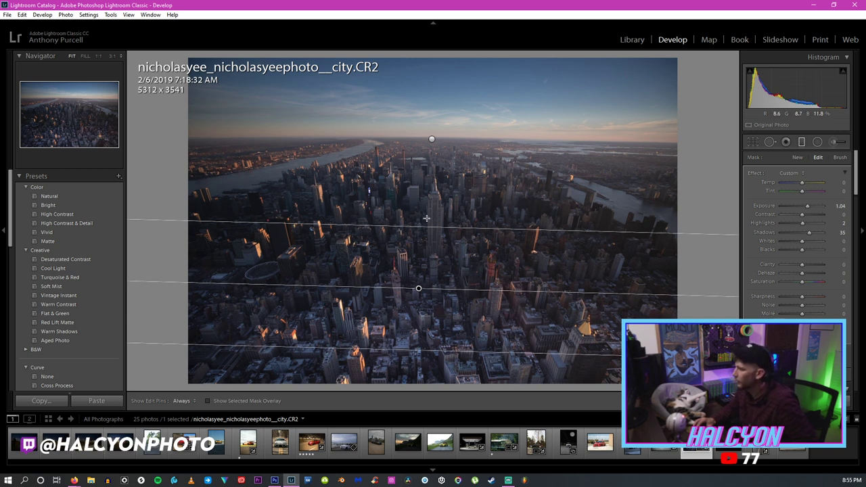
{"action": "left_click_drag", "start_coordinate": [421, 288], "coordinate": [435, 285]}
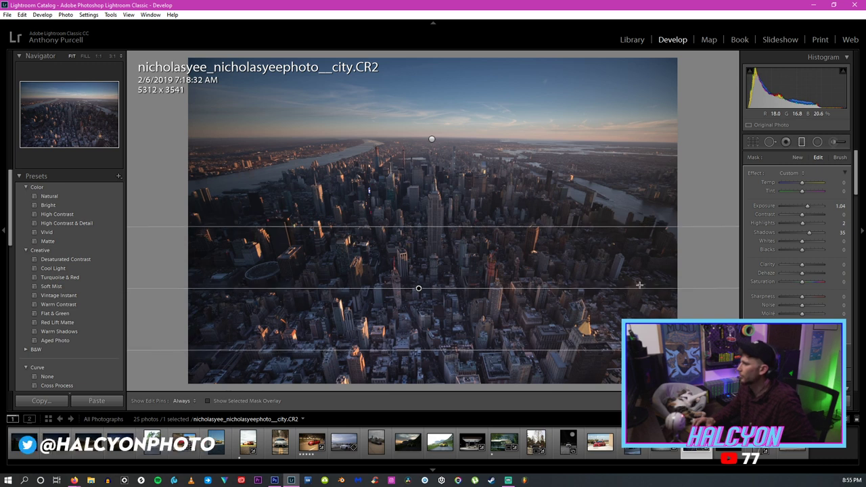
{"action": "key", "text": "m"}
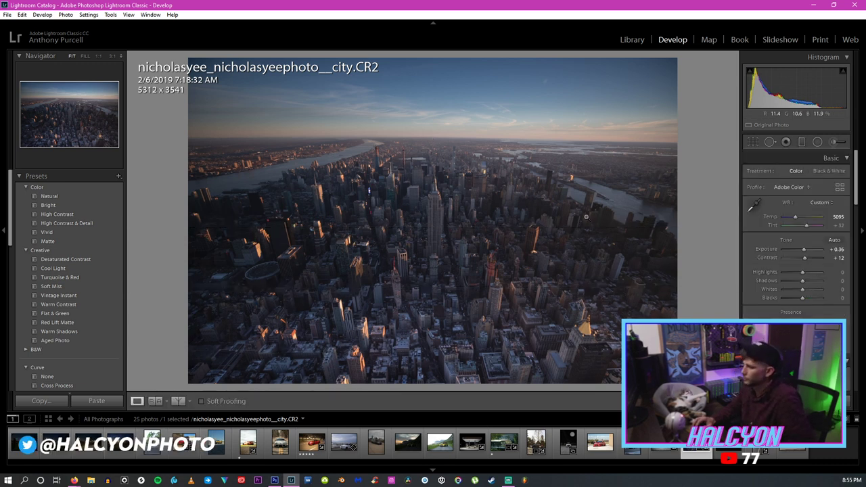
Set Highlights -58, Shadows +12, Whites +10 and Blacks -10 in the Basic panel.
{"action": "left_click_drag", "start_coordinate": [794, 220], "coordinate": [797, 220]}
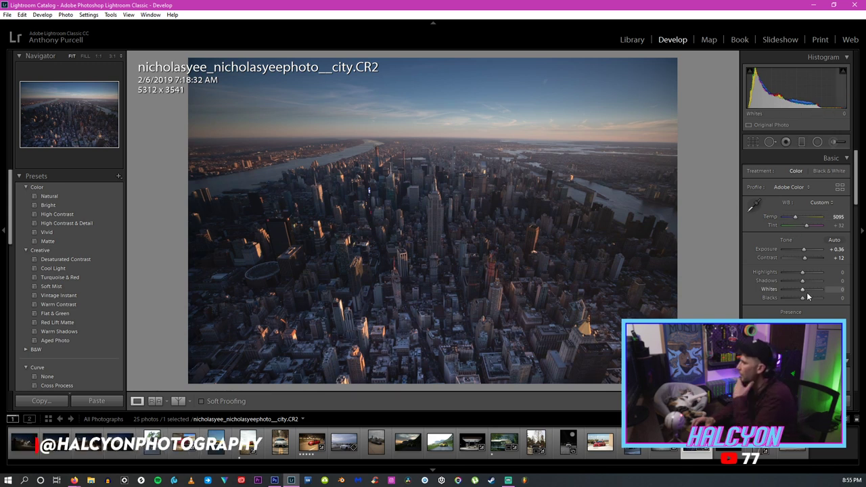
{"action": "left_click_drag", "start_coordinate": [802, 271], "coordinate": [813, 286]}
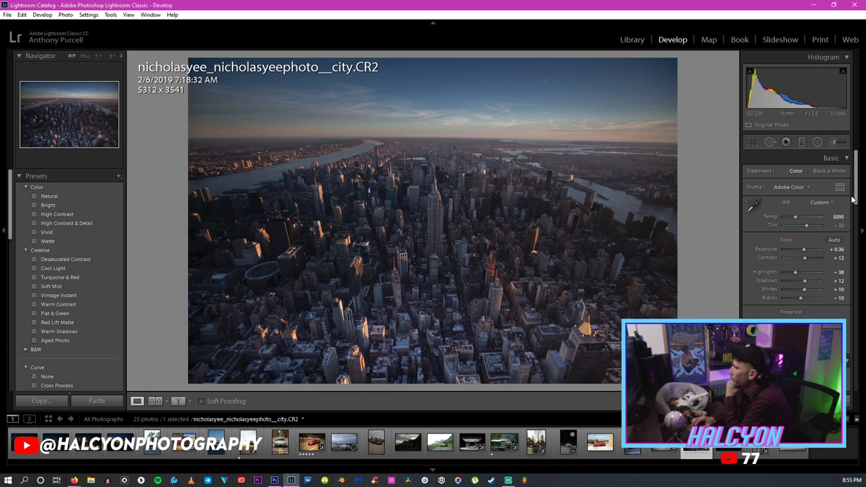
{"action": "left_click_drag", "start_coordinate": [854, 195], "coordinate": [850, 261]}
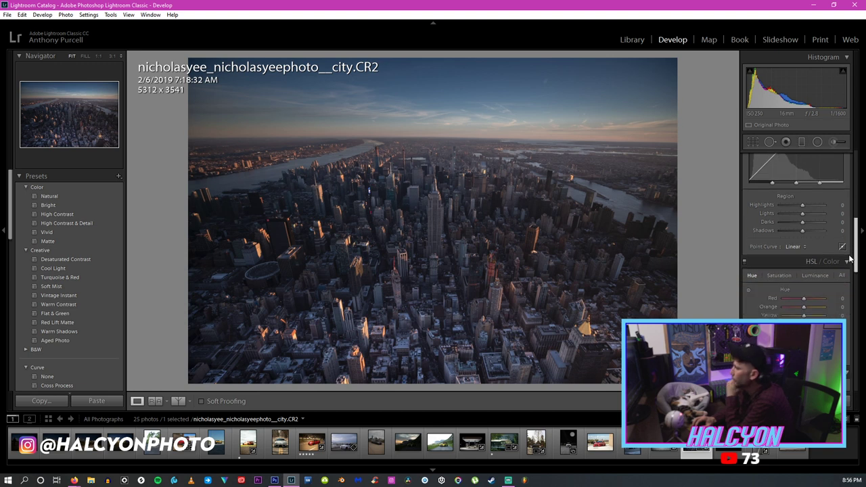
Try Red and Orange hue shifts (-40, -31), reset both to 0, and rate the photo 2 stars.
{"action": "left_click_drag", "start_coordinate": [800, 298], "coordinate": [796, 298]}
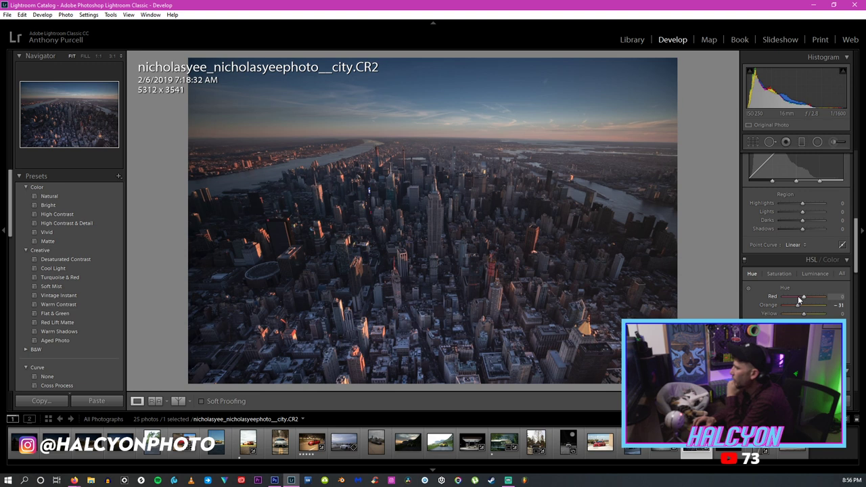
{"action": "left_click_drag", "start_coordinate": [797, 298], "coordinate": [796, 315]}
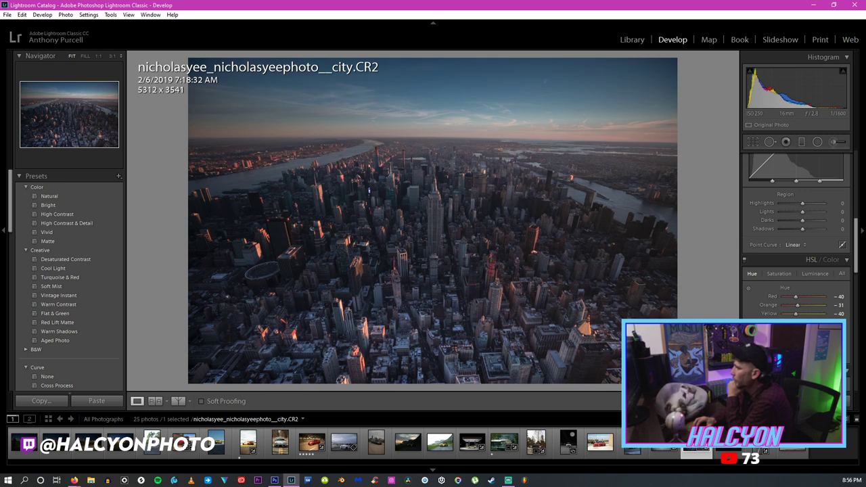
{"action": "double_click", "coordinate": [798, 297]}
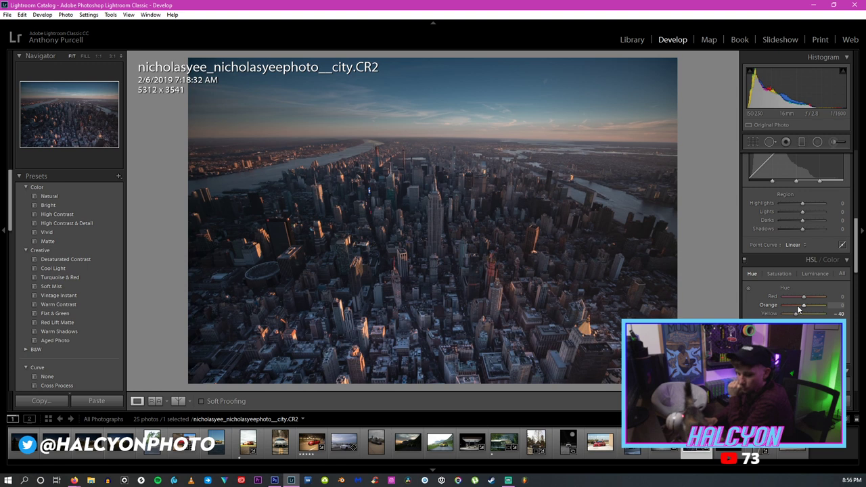
{"action": "double_click", "coordinate": [799, 314]}
{"action": "key", "text": "2"}
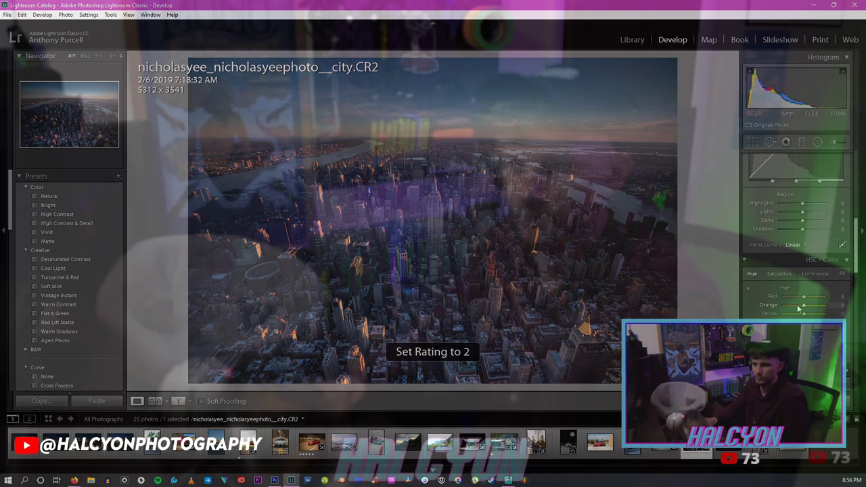
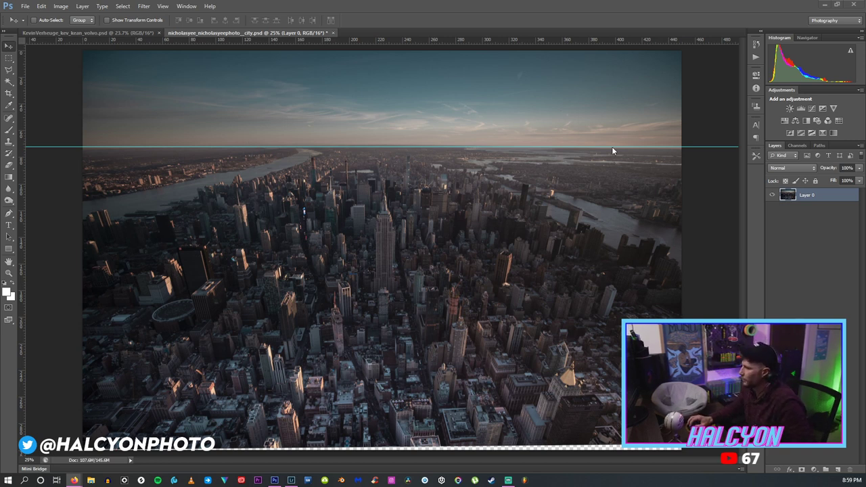
Drag the horizontal guide off the city photo to remove it.
{"action": "left_click", "coordinate": [41, 6]}
{"action": "mouse_move", "coordinate": [128, 182]}
{"action": "left_click", "coordinate": [750, 213]}
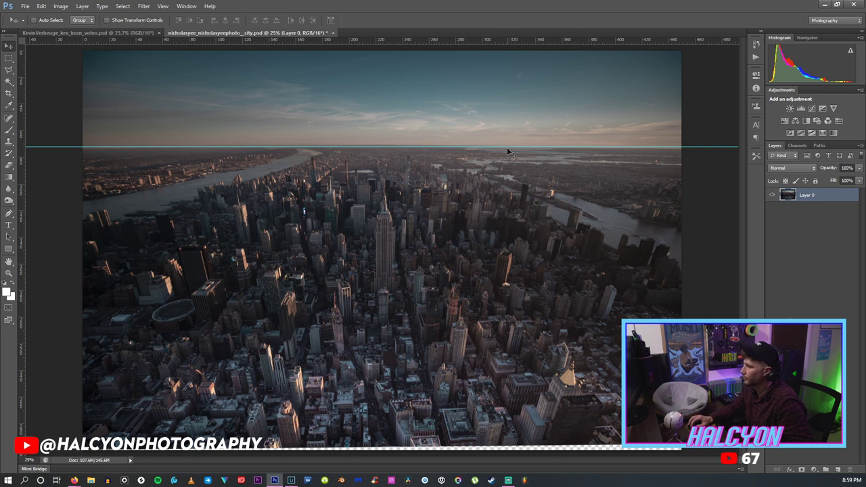
{"action": "left_click_drag", "start_coordinate": [134, 147], "coordinate": [264, 8]}
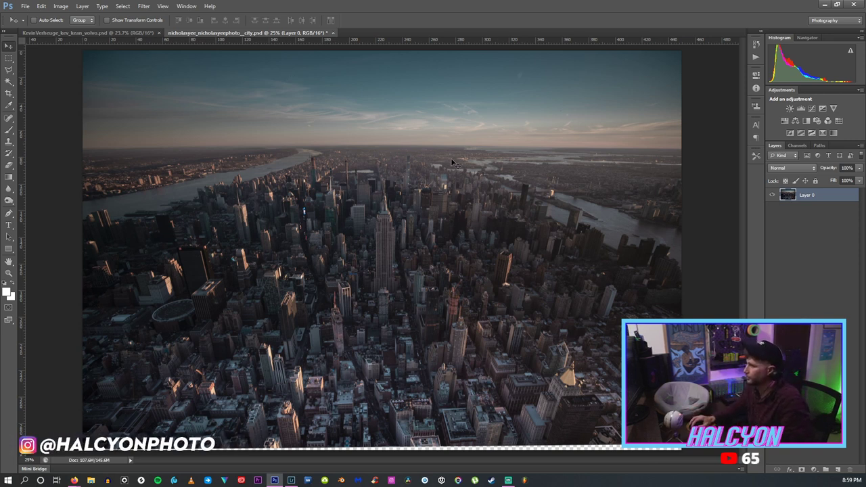
Open the Color Balance adjustment from Image > Adjustments.
{"action": "left_click", "coordinate": [60, 7]}
{"action": "mouse_move", "coordinate": [77, 30]}
{"action": "left_click", "coordinate": [184, 84]}
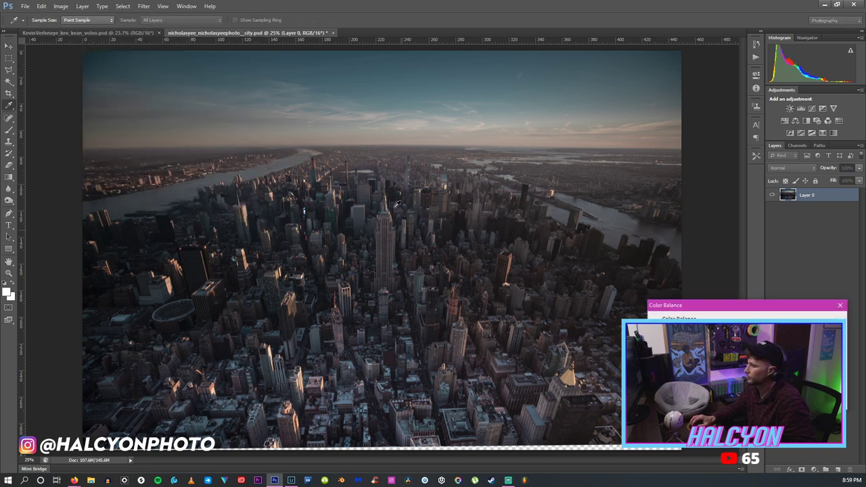
Set Color Balance Cyan/Red to -7, nudge Yellow/Blue toward yellow, and apply.
{"action": "left_click_drag", "start_coordinate": [726, 313], "coordinate": [692, 269]}
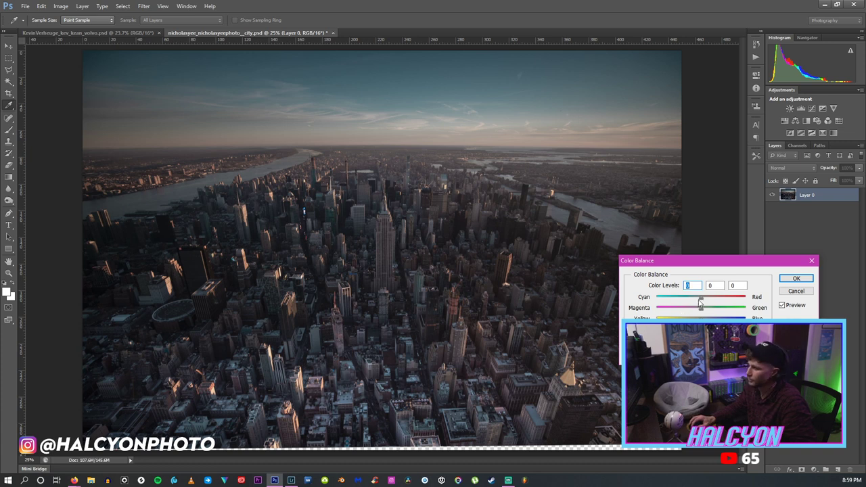
{"action": "type", "text": "-4"}
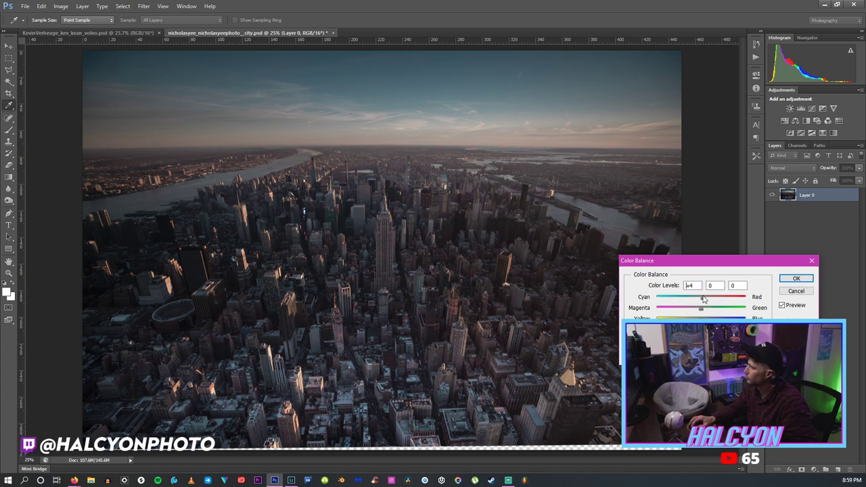
{"action": "left_click_drag", "start_coordinate": [699, 300], "coordinate": [698, 300]}
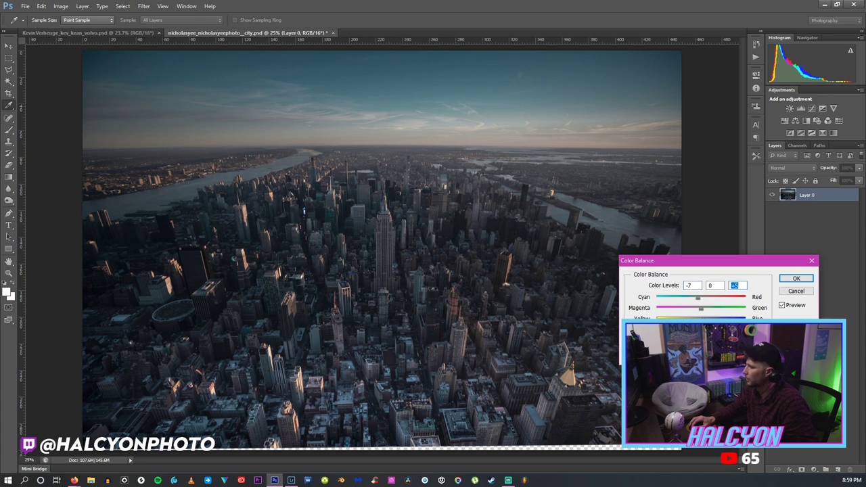
{"action": "key", "text": "Down"}
{"action": "key", "text": "Down"}
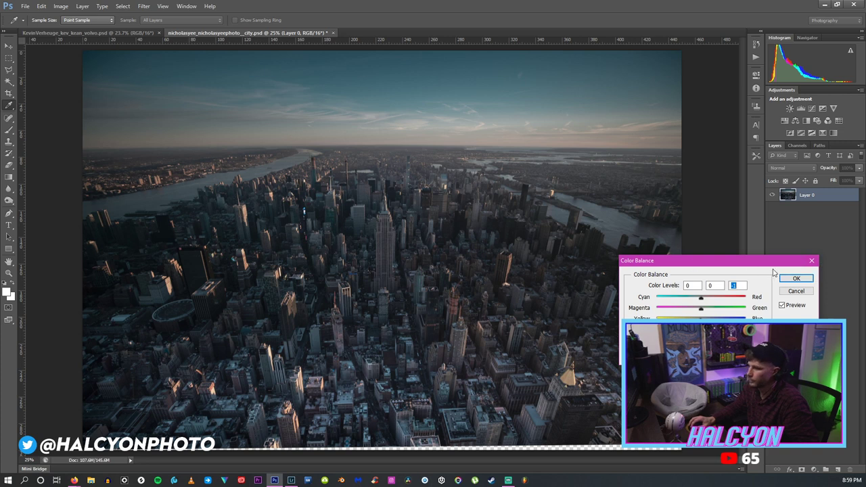
{"action": "left_click", "coordinate": [795, 278]}
{"action": "key", "text": "v"}
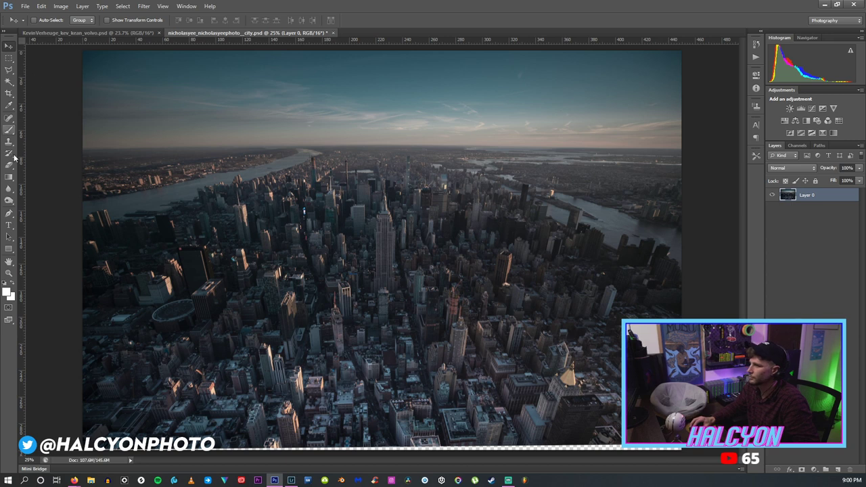
{"action": "left_click", "coordinate": [9, 200]}
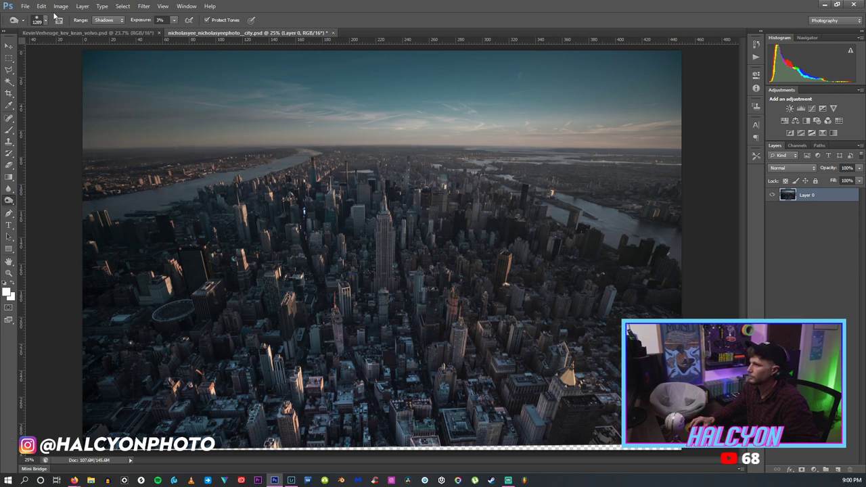
Switch to the Rectangular Marquee and bring up its Style choices.
{"action": "key", "text": "m"}
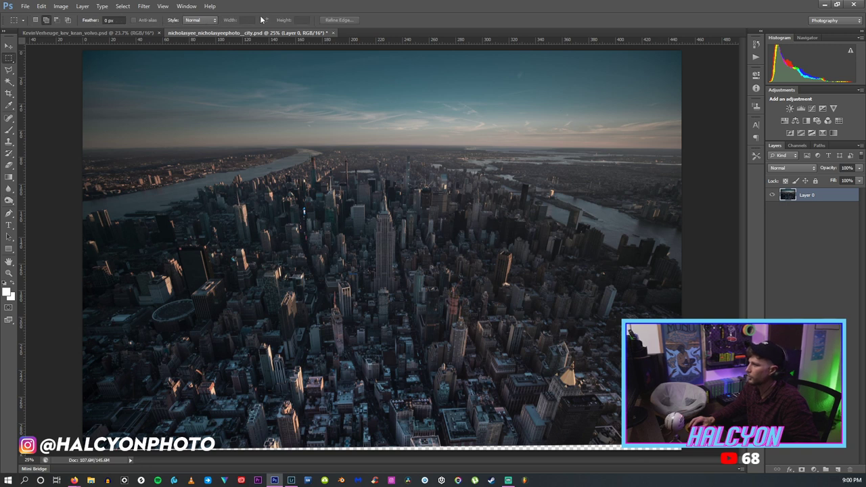
{"action": "left_click", "coordinate": [211, 24]}
Make a Fixed Ratio 3:2 marquee selection covering most of the city photo.
{"action": "left_click", "coordinate": [198, 37]}
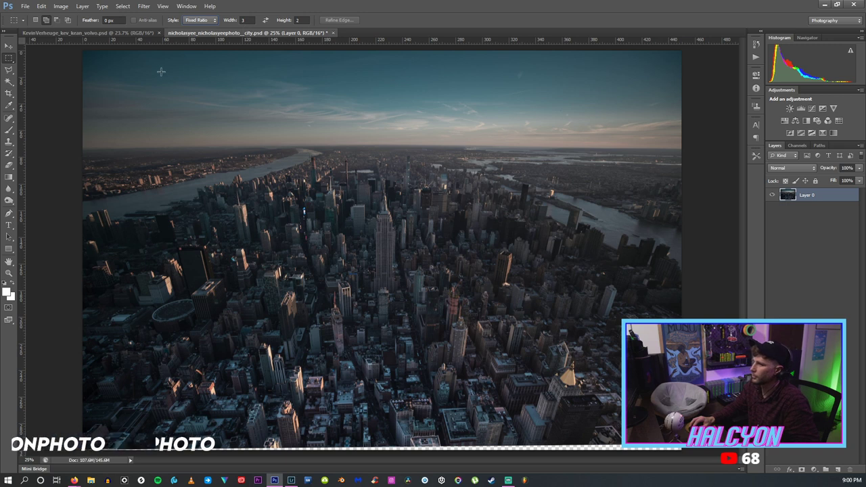
{"action": "left_click_drag", "start_coordinate": [91, 65], "coordinate": [641, 433]}
{"action": "left_click", "coordinate": [371, 176]}
{"action": "left_click_drag", "start_coordinate": [94, 59], "coordinate": [850, 426]}
{"action": "right_click", "coordinate": [397, 231]}
{"action": "left_click", "coordinate": [440, 248]}
{"action": "right_click", "coordinate": [154, 99]}
{"action": "left_click", "coordinate": [183, 108]}
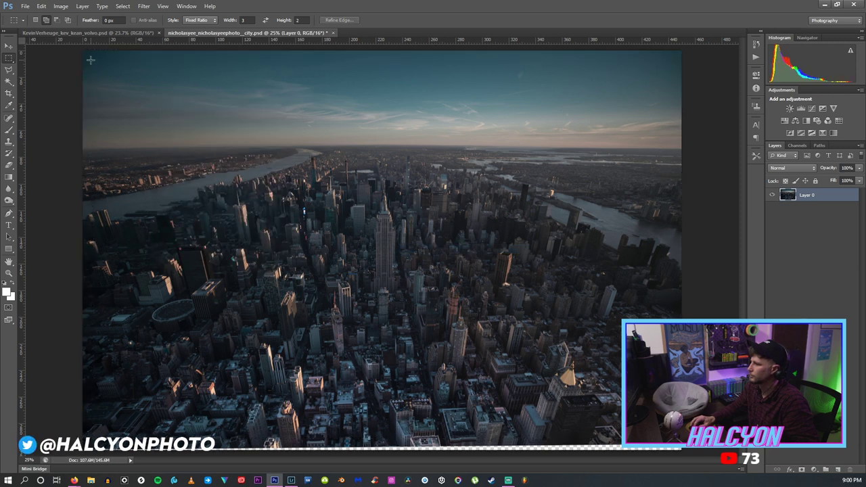
{"action": "left_click_drag", "start_coordinate": [100, 61], "coordinate": [860, 434]}
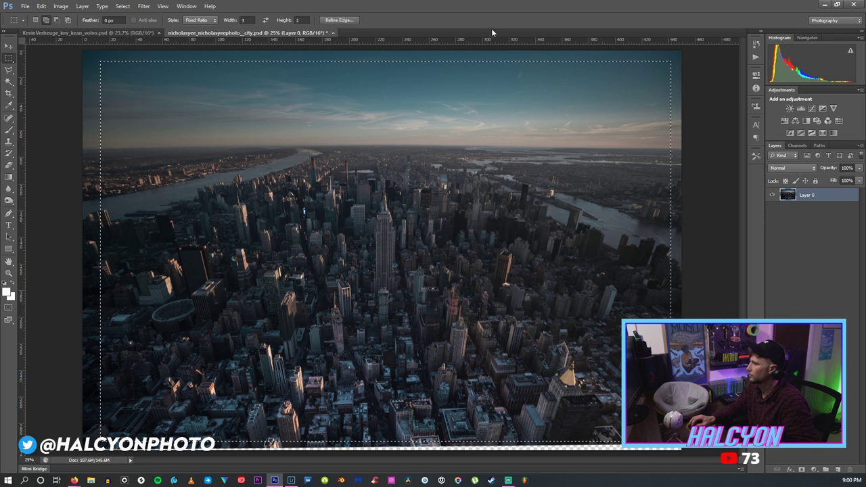
Paste the 3:2 selection into a new untitled document as Layer 1.
{"action": "right_click", "coordinate": [464, 33]}
{"action": "left_click", "coordinate": [499, 72]}
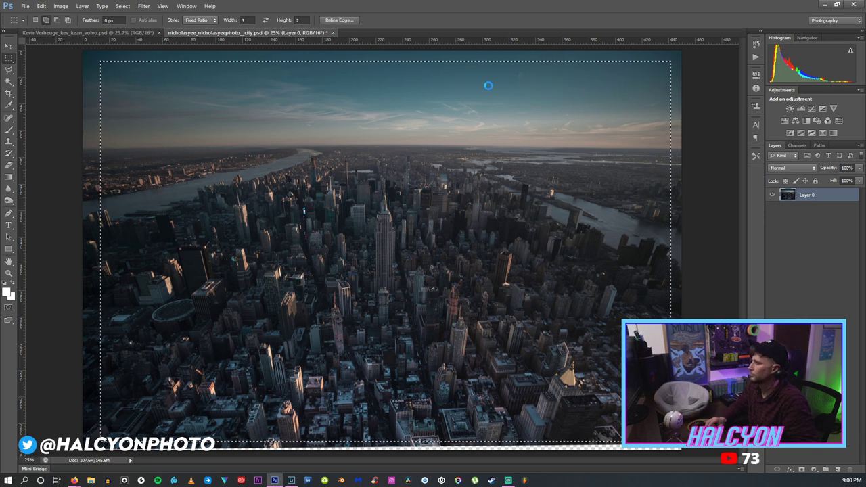
{"action": "key", "text": "ctrl+v"}
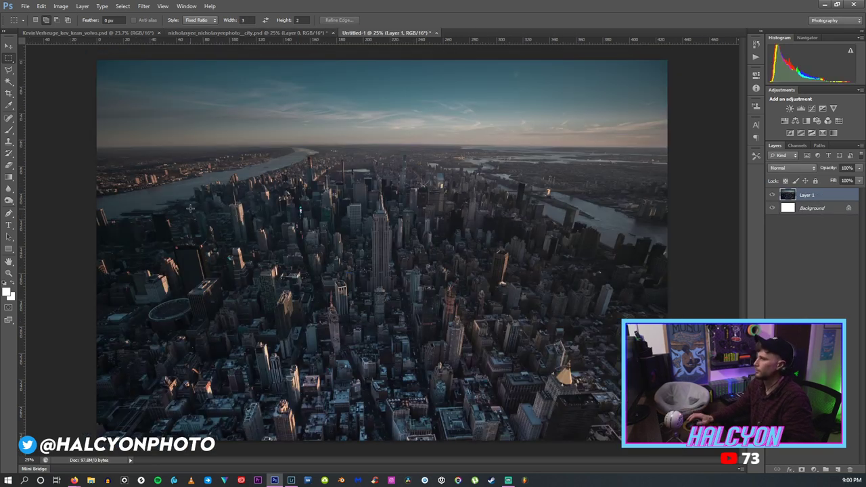
In Lightroom, toggle the city photo's Before/After view on and off.
{"action": "mouse_move", "coordinate": [291, 480]}
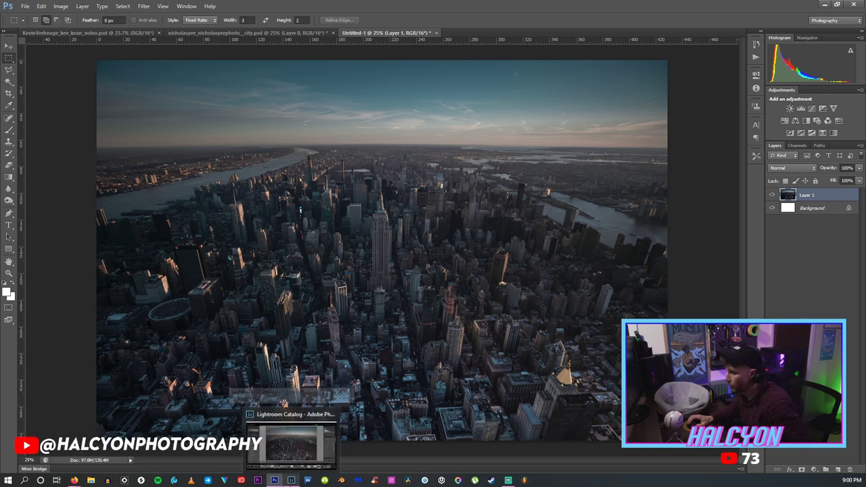
{"action": "left_click", "coordinate": [293, 429]}
{"action": "key", "text": "y"}
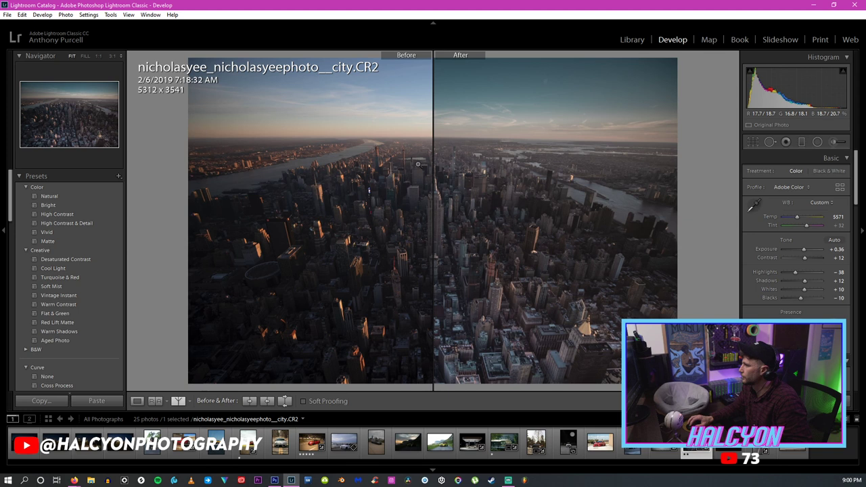
{"action": "key", "text": "y"}
Reset the city photo's develop settings and return to the Photoshop document.
{"action": "right_click", "coordinate": [690, 175]}
{"action": "mouse_move", "coordinate": [731, 342]}
{"action": "left_click", "coordinate": [575, 342]}
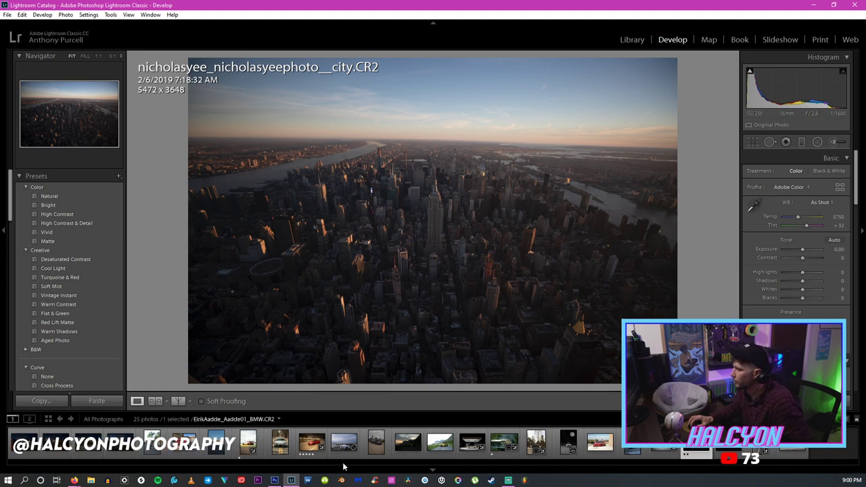
{"action": "mouse_move", "coordinate": [275, 480]}
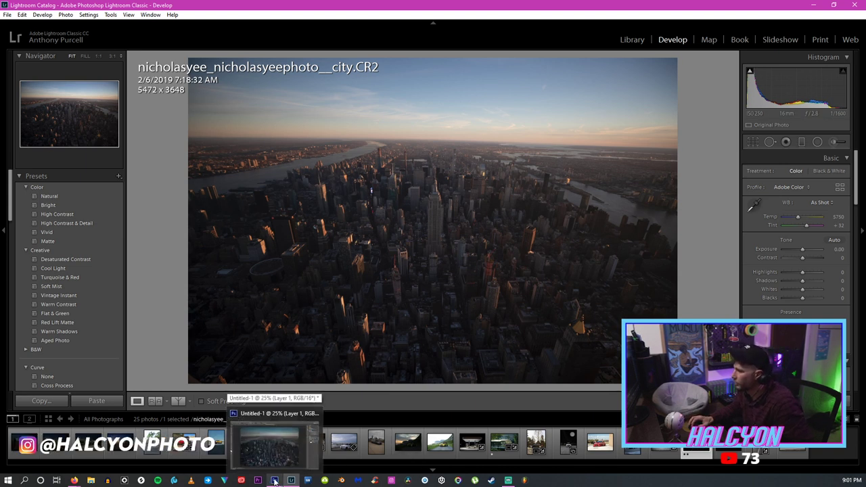
{"action": "left_click", "coordinate": [278, 462]}
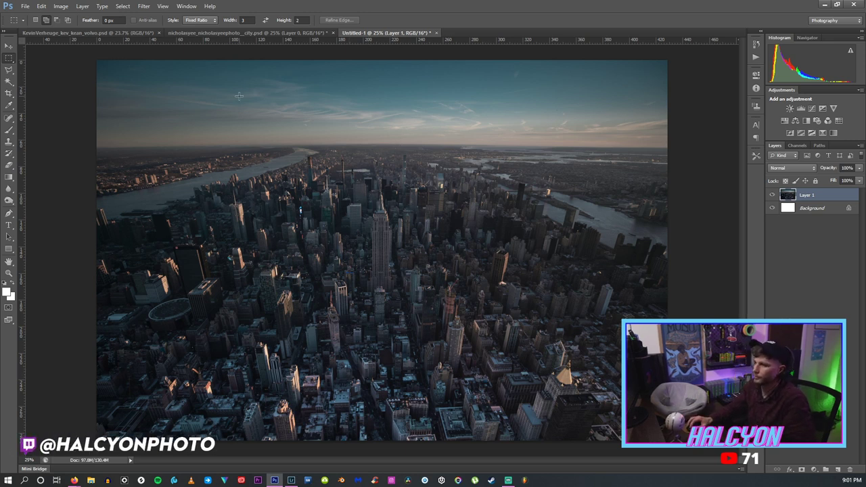
Save As under the existing city photo's .psd name, confirming replace and dismissing the error.
{"action": "left_click", "coordinate": [25, 6]}
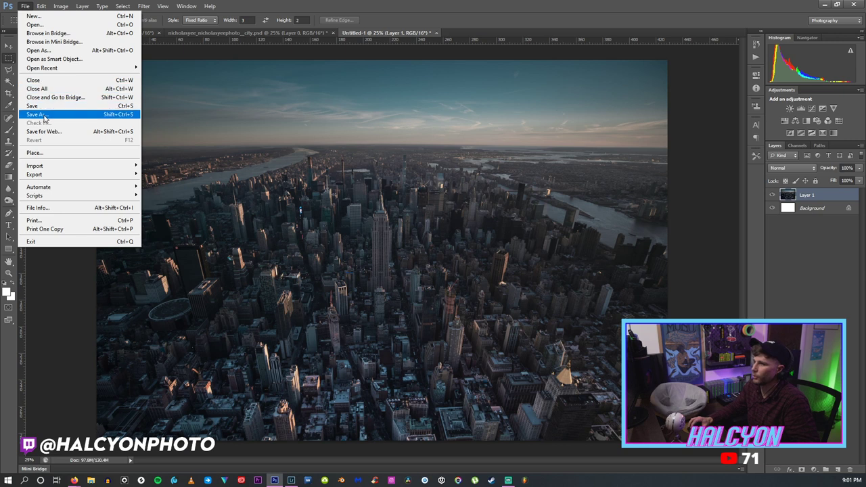
{"action": "left_click", "coordinate": [42, 112]}
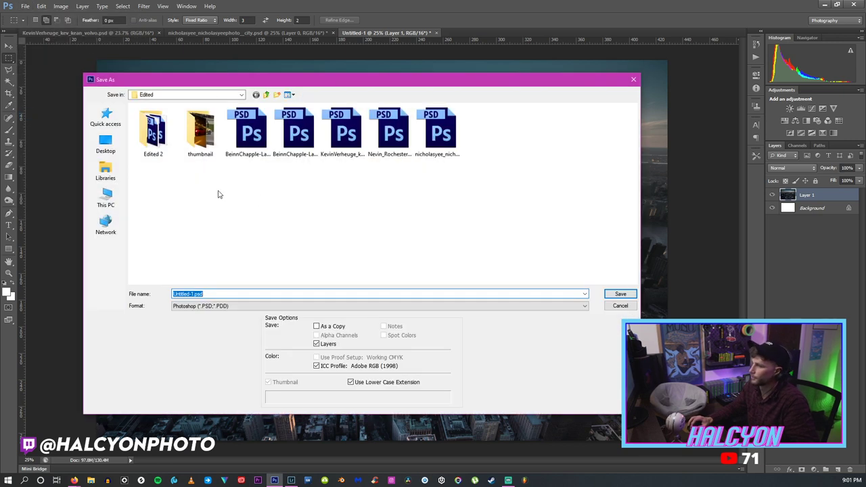
{"action": "type", "text": "Nichol"}
{"action": "left_click", "coordinate": [499, 302]}
{"action": "key", "text": "Return"}
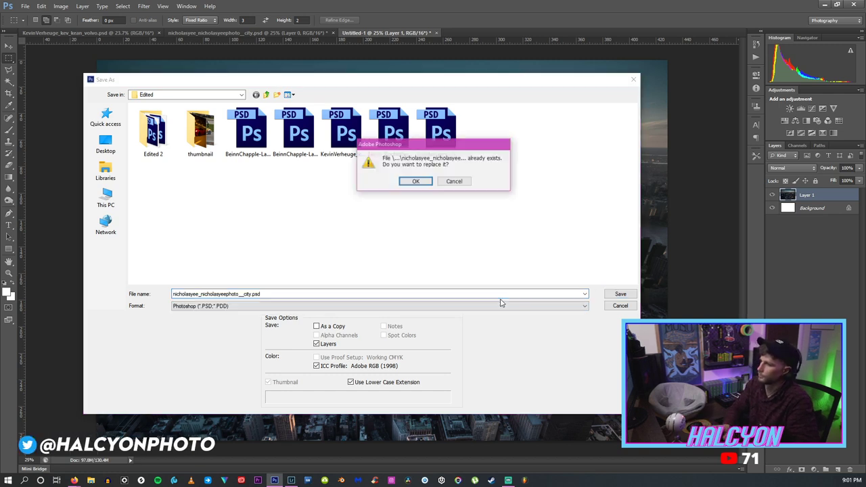
{"action": "left_click", "coordinate": [424, 178]}
{"action": "left_click", "coordinate": [440, 186]}
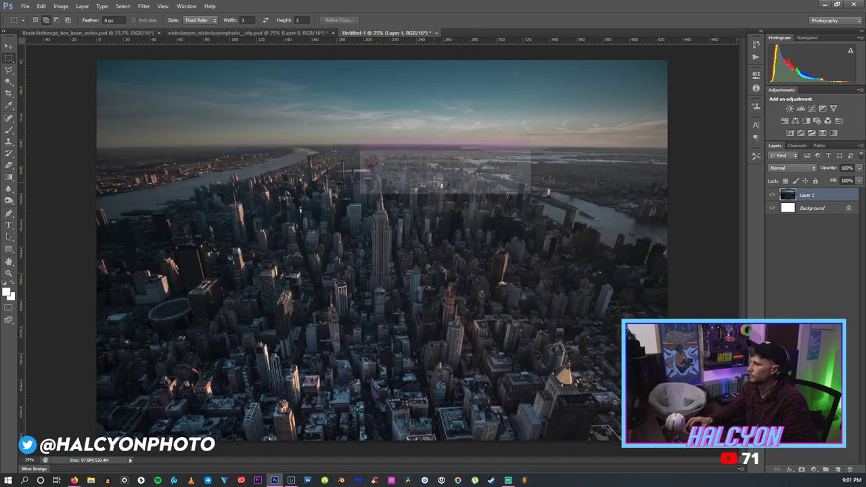
Reopen Save As and pick the suggested city .psd file name again.
{"action": "left_click", "coordinate": [25, 6]}
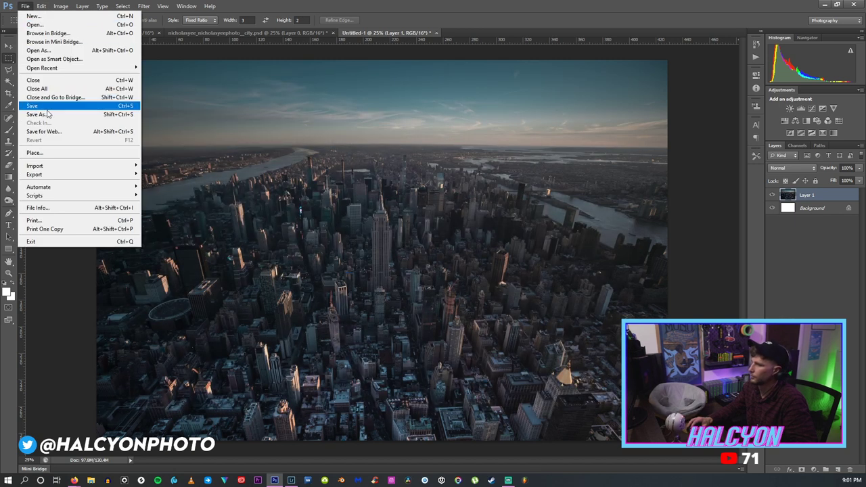
{"action": "left_click", "coordinate": [48, 114]}
{"action": "type", "text": "n"}
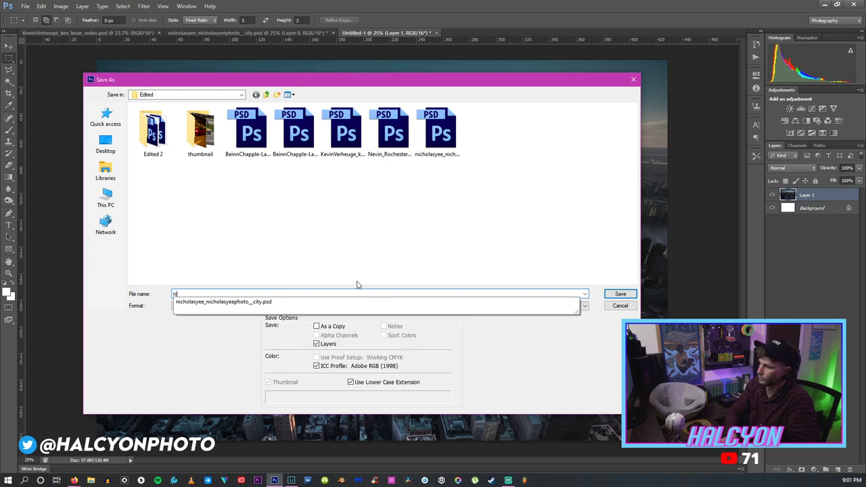
{"action": "key", "text": "Down"}
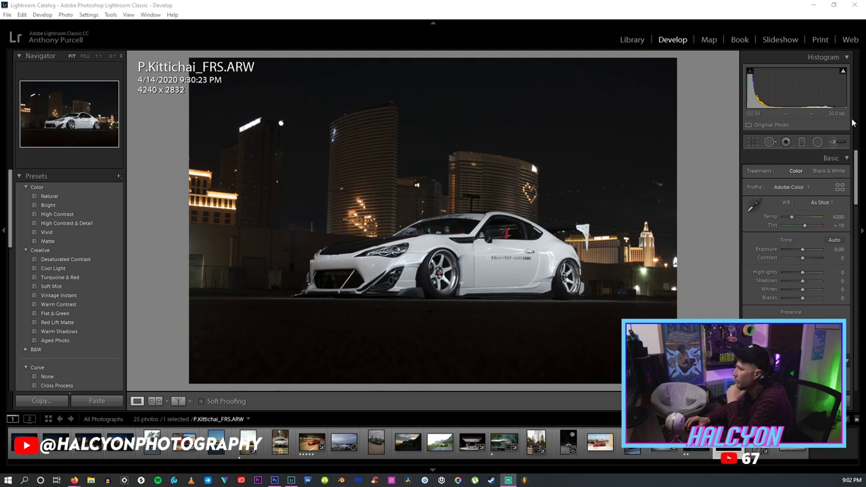
Set the car photo's exposure to +0.83, highlights -24, shadows +57 and whites +19.
{"action": "left_click", "coordinate": [801, 250]}
{"action": "left_click_drag", "start_coordinate": [802, 249], "coordinate": [805, 259]}
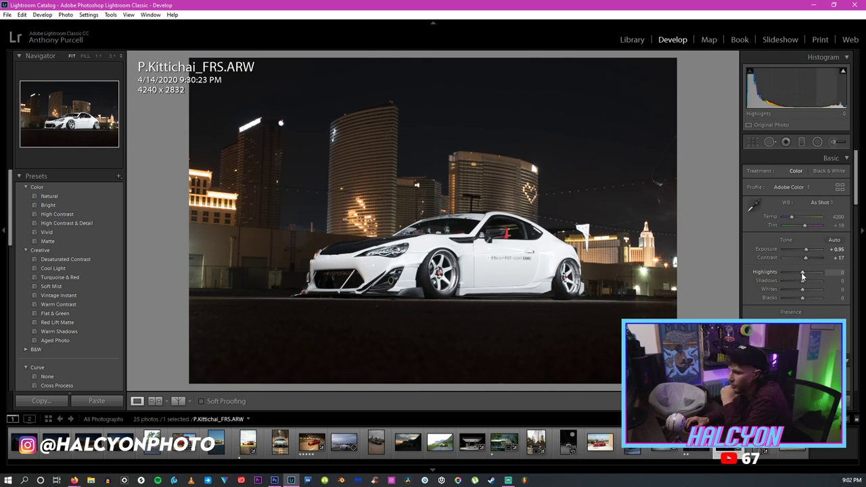
{"action": "left_click_drag", "start_coordinate": [802, 275], "coordinate": [797, 275]}
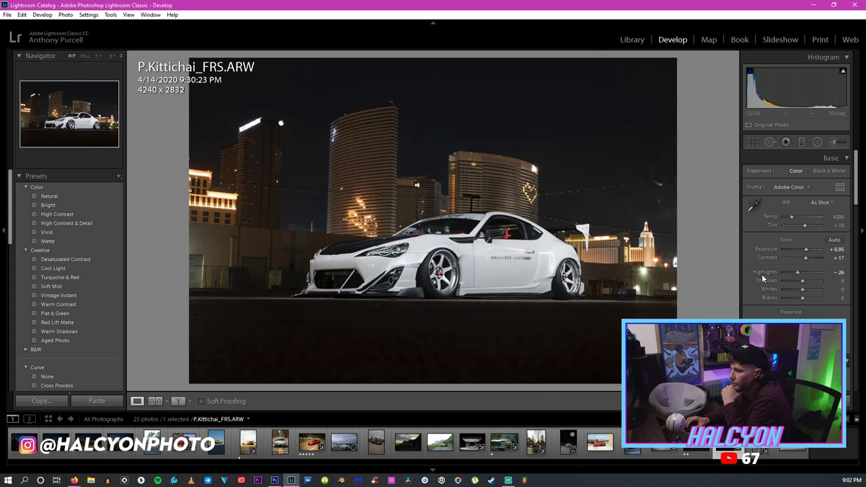
{"action": "left_click_drag", "start_coordinate": [802, 281], "coordinate": [810, 289]}
{"action": "left_click_drag", "start_coordinate": [802, 289], "coordinate": [801, 298]}
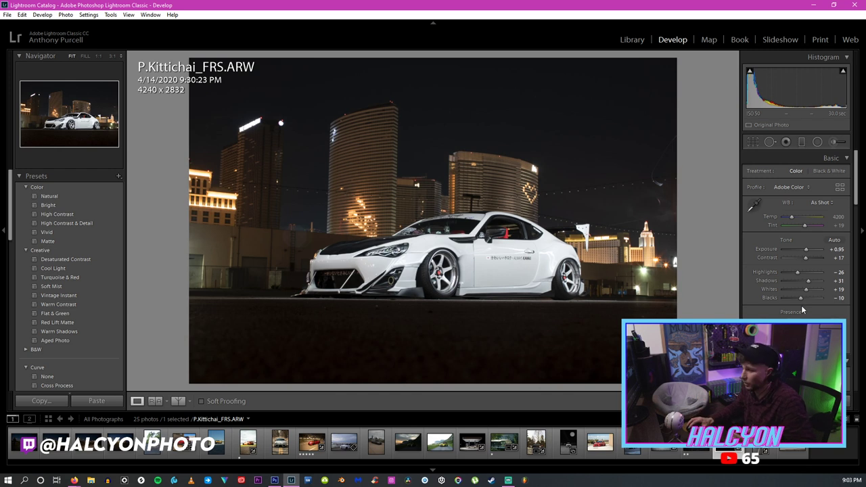
{"action": "left_click_drag", "start_coordinate": [807, 280], "coordinate": [815, 283]}
{"action": "mouse_move", "coordinate": [805, 250]}
{"action": "left_mouse_down"}
{"action": "mouse_move", "coordinate": [790, 272]}
{"action": "mouse_move", "coordinate": [799, 272]}
{"action": "mouse_move", "coordinate": [805, 251]}
{"action": "left_mouse_up"}
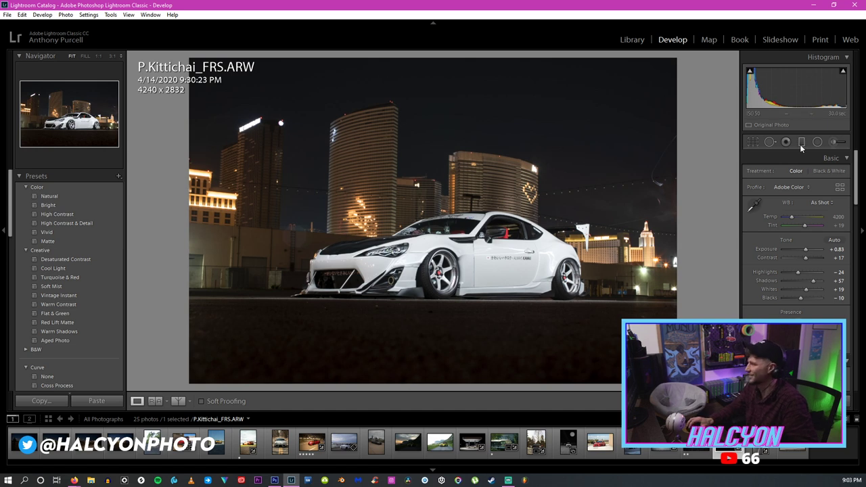
Straighten the car photo by -0.74° with Crop & Straighten and commit.
{"action": "left_click", "coordinate": [767, 142]}
{"action": "left_click", "coordinate": [752, 142]}
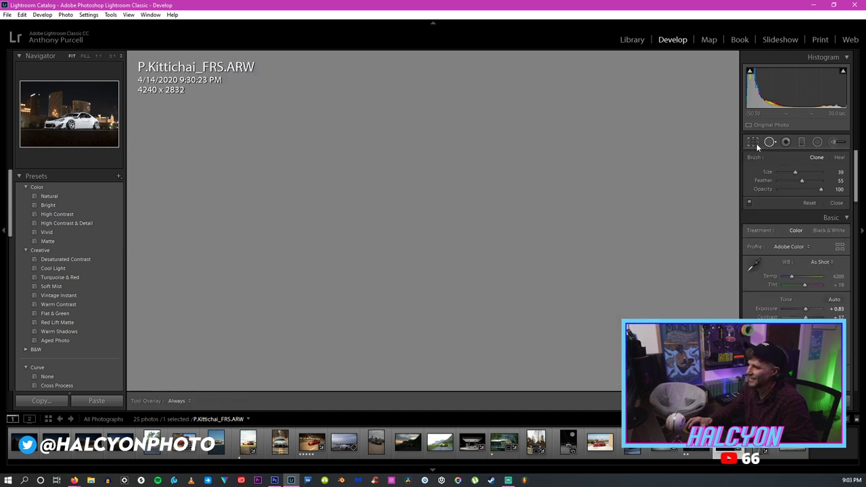
{"action": "left_click_drag", "start_coordinate": [694, 147], "coordinate": [694, 151]}
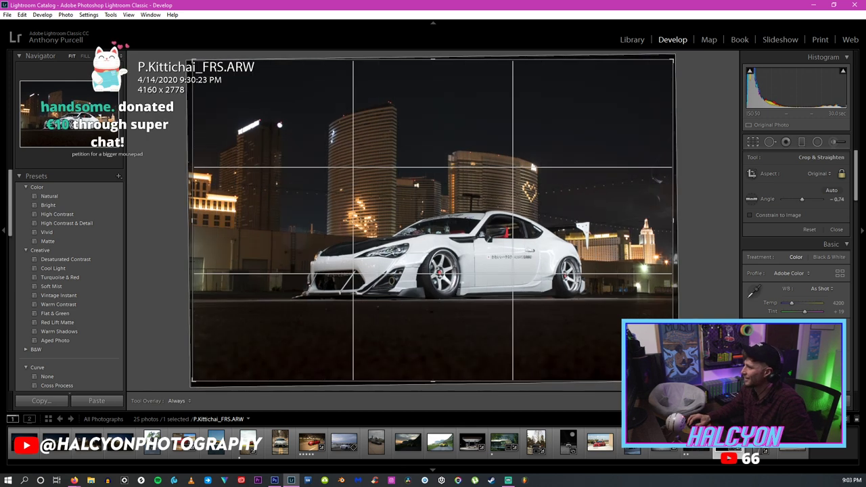
{"action": "key", "text": "Return"}
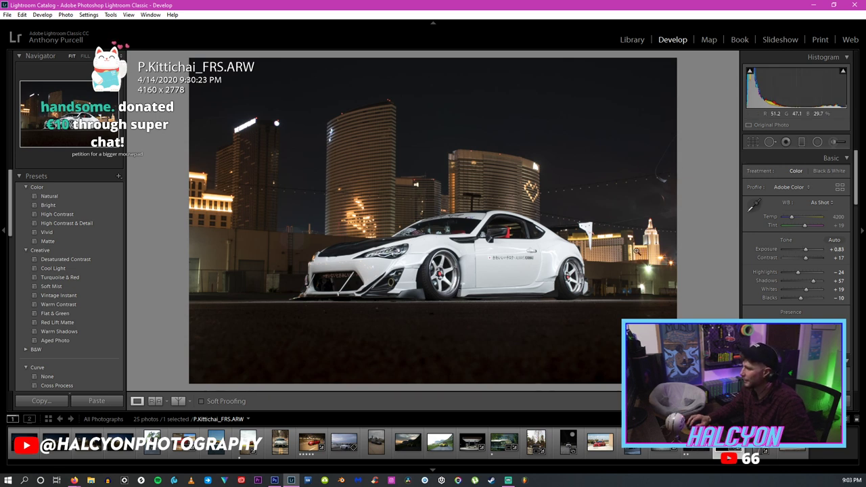
Inspect the car's door, front bumper and headlight at 1:1, then fit the view.
{"action": "left_click", "coordinate": [429, 250]}
{"action": "left_click_drag", "start_coordinate": [541, 245], "coordinate": [447, 253]}
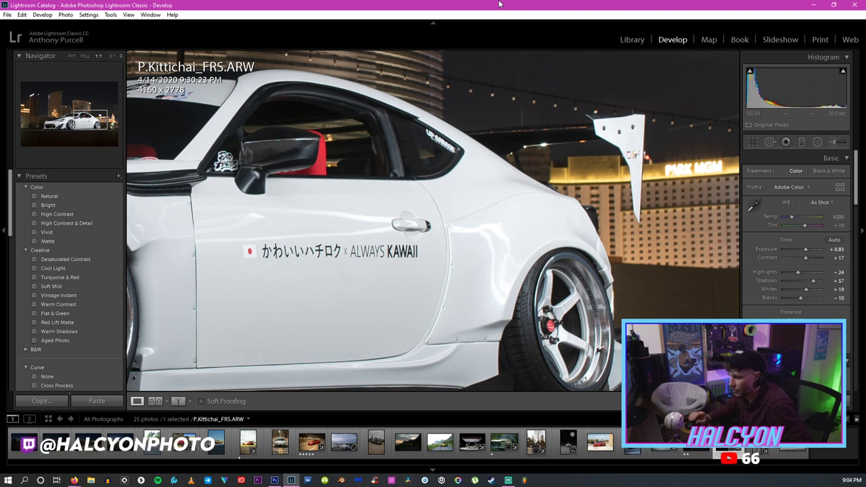
{"action": "left_click_drag", "start_coordinate": [284, 171], "coordinate": [409, 171]}
{"action": "left_click", "coordinate": [409, 170]}
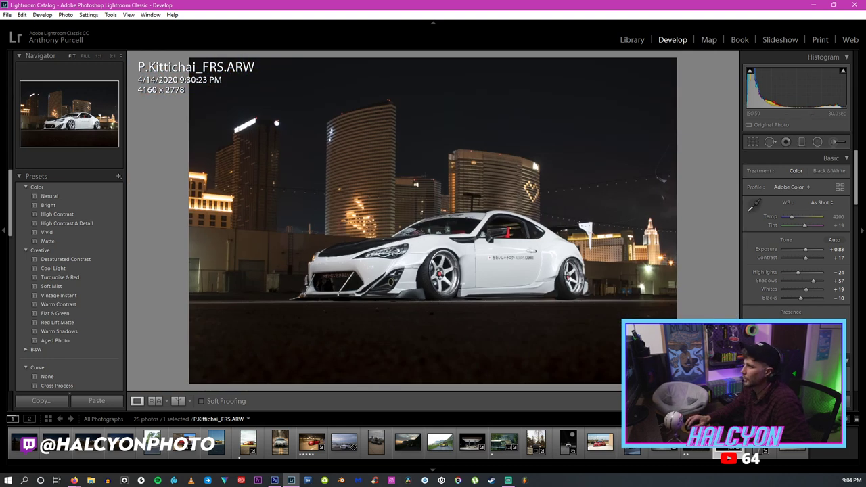
Export the car photo as a PSD into the Edited folder.
{"action": "left_click", "coordinate": [7, 14]}
{"action": "left_click", "coordinate": [60, 148]}
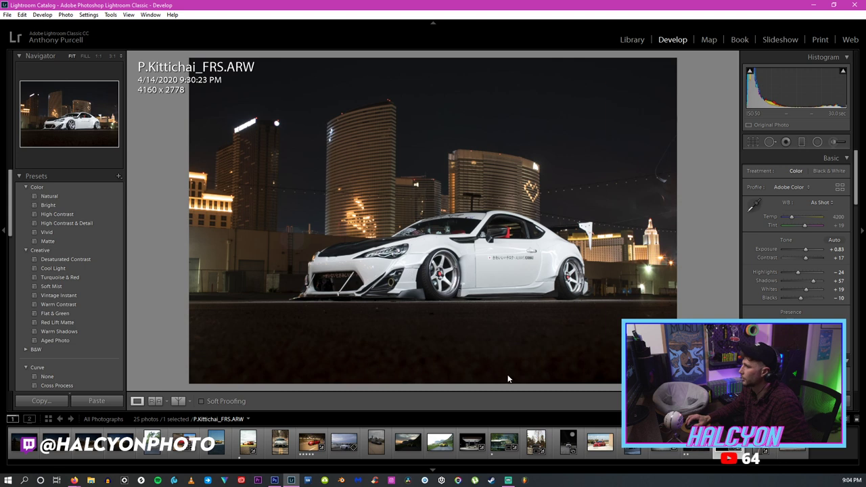
{"action": "left_click", "coordinate": [539, 324]}
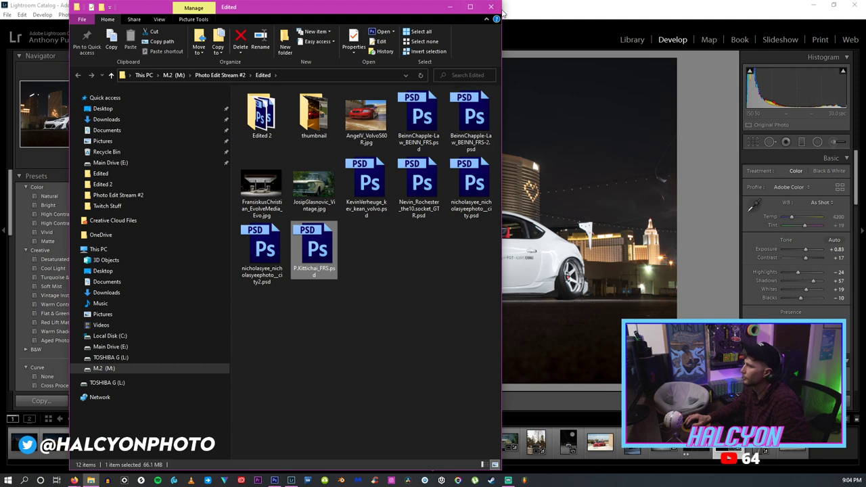
Back in Lightroom, raise exposure to +2.38 and pull highlights down to -48.
{"action": "left_click", "coordinate": [491, 7]}
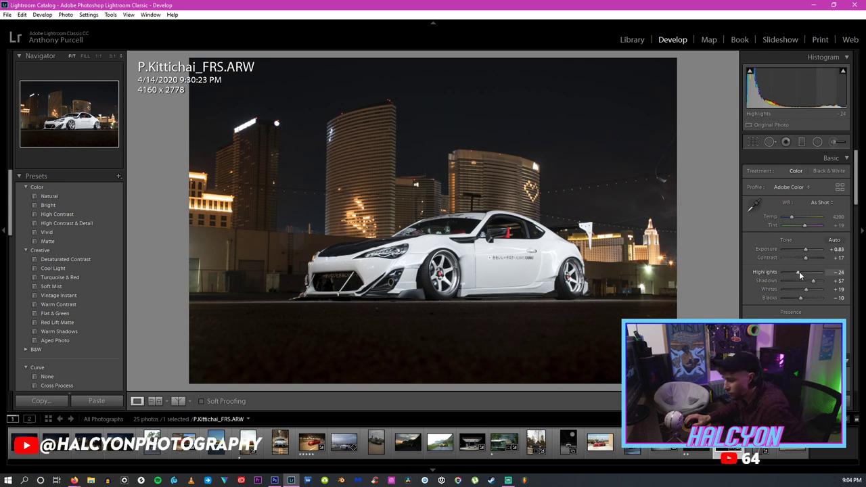
{"action": "left_click_drag", "start_coordinate": [799, 271], "coordinate": [811, 252]}
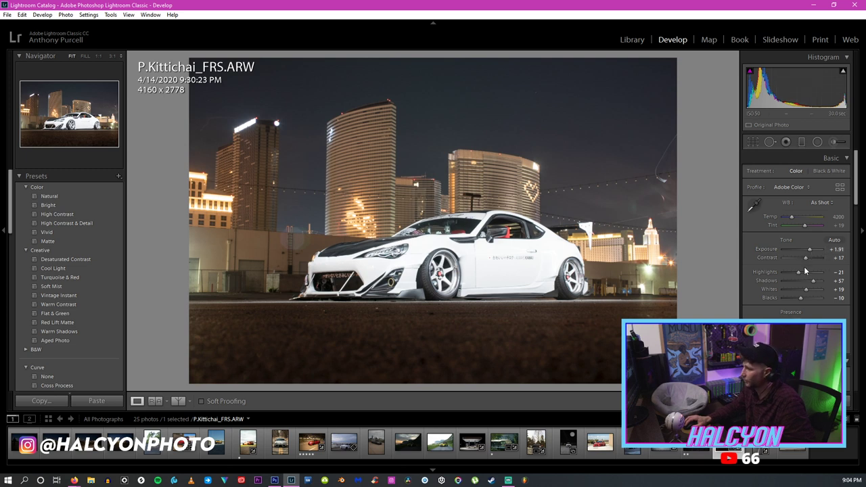
{"action": "left_click_drag", "start_coordinate": [799, 271], "coordinate": [810, 251]}
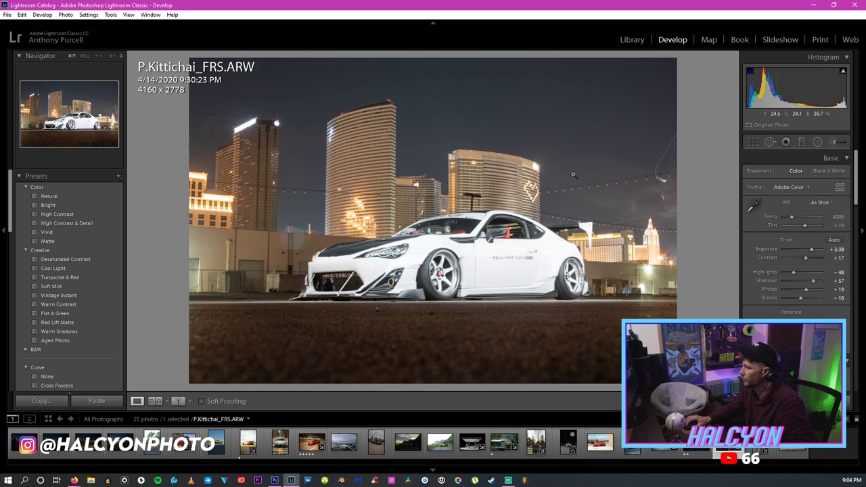
Check the photo's right edge at 1:1, then return to the fitted view.
{"action": "left_click", "coordinate": [655, 192]}
{"action": "left_click_drag", "start_coordinate": [624, 195], "coordinate": [493, 201]}
{"action": "left_click", "coordinate": [493, 201]}
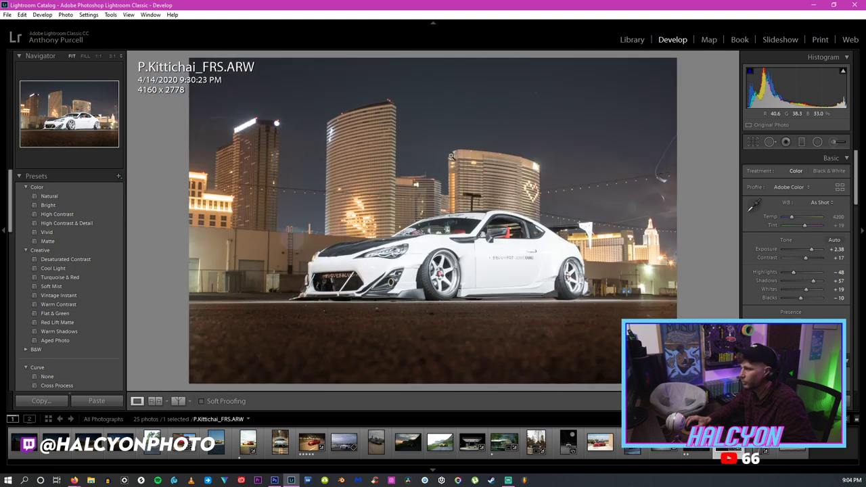
{"action": "left_click", "coordinate": [8, 14]}
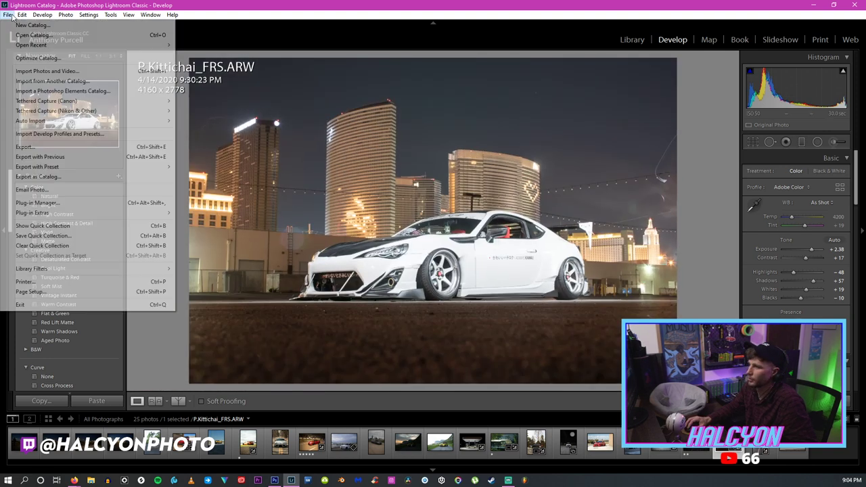
Re-export the brightened photo as a second PSD with a unique -2 suffixed name.
{"action": "left_click", "coordinate": [54, 144]}
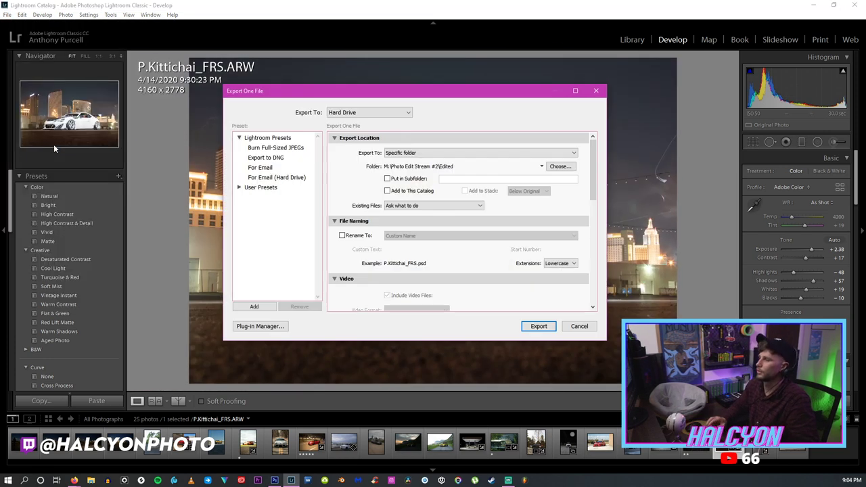
{"action": "key", "text": "Return"}
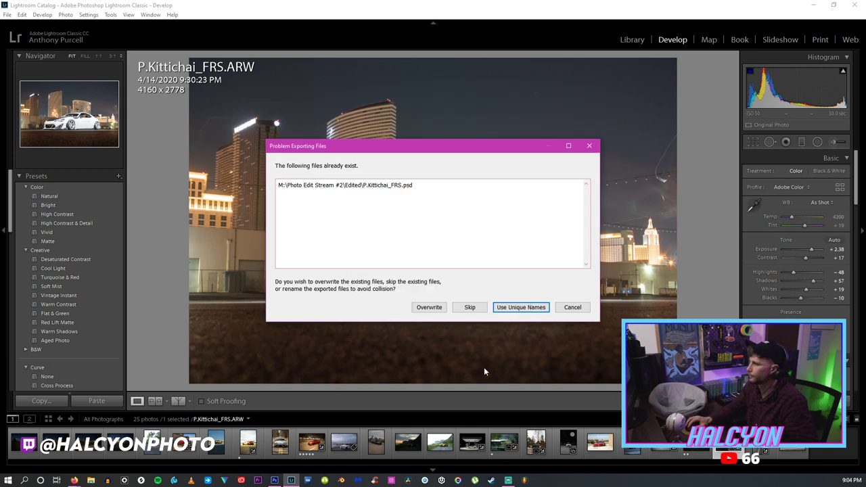
{"action": "left_click", "coordinate": [518, 308]}
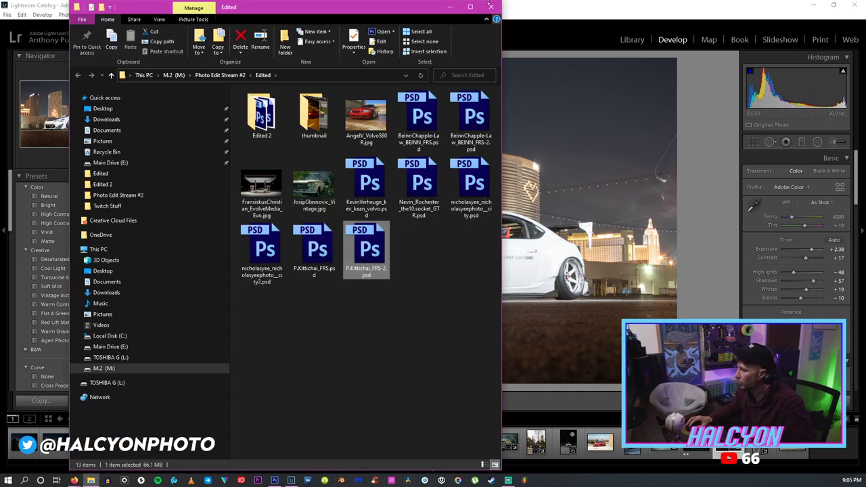
{"action": "left_click", "coordinate": [490, 6]}
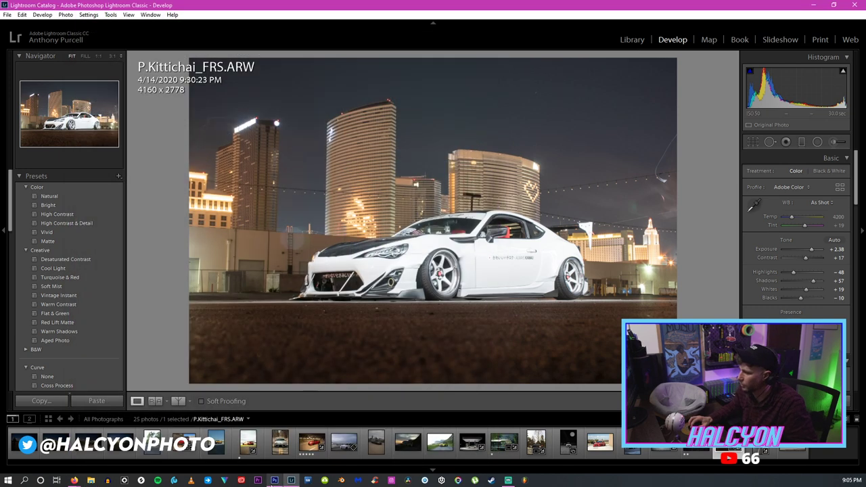
Close the Volvo and both city documents in Photoshop without saving changes.
{"action": "left_click", "coordinate": [274, 480]}
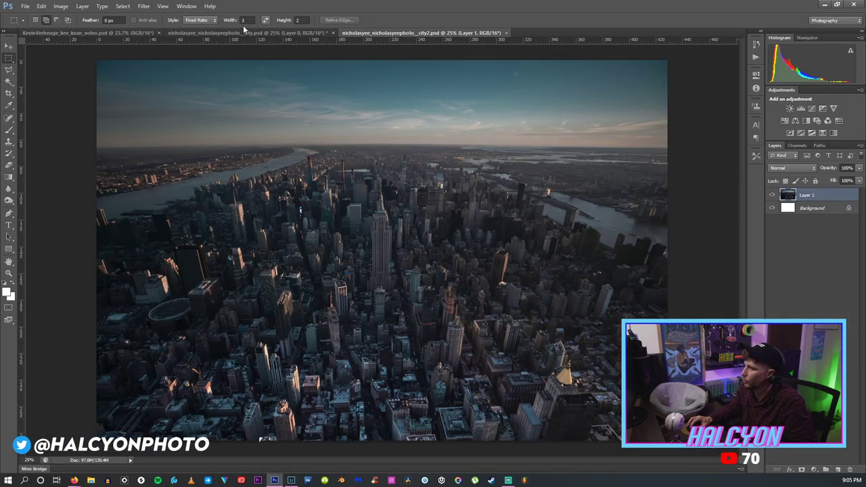
{"action": "left_click", "coordinate": [159, 32]}
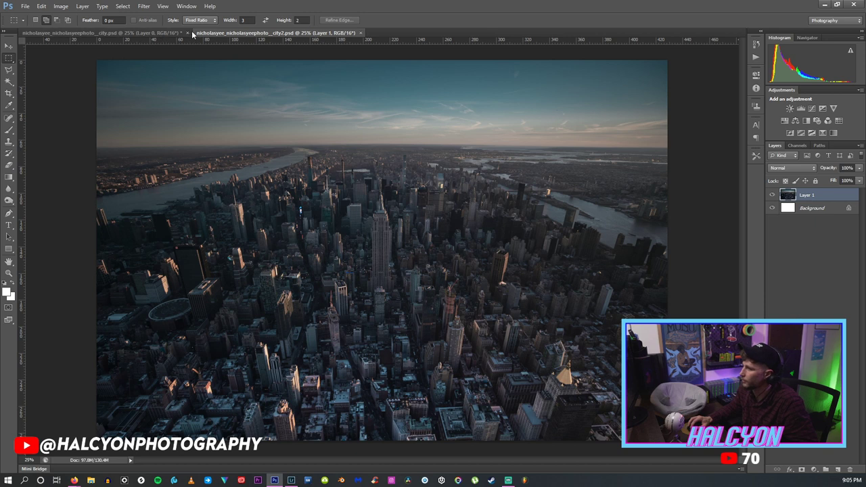
{"action": "left_click", "coordinate": [188, 33]}
{"action": "key", "text": "n"}
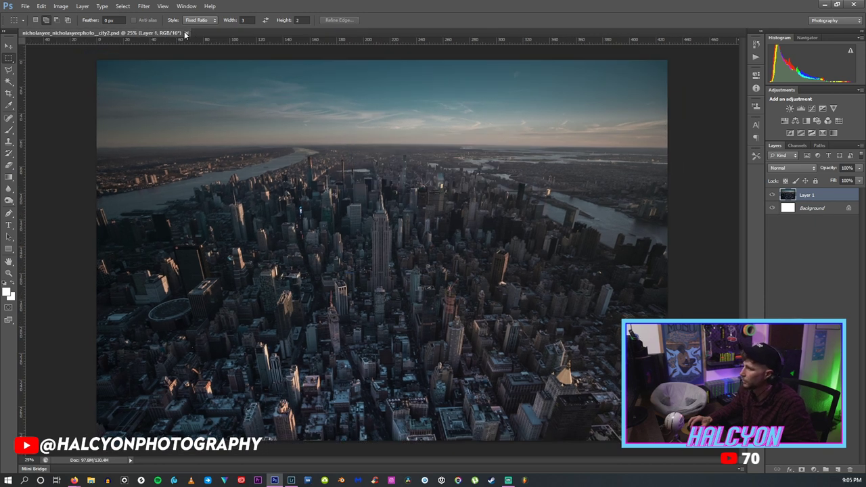
{"action": "left_click", "coordinate": [186, 33]}
Open both exported FRS car PSDs from the Edited folder together via File > Open.
{"action": "left_click", "coordinate": [38, 7]}
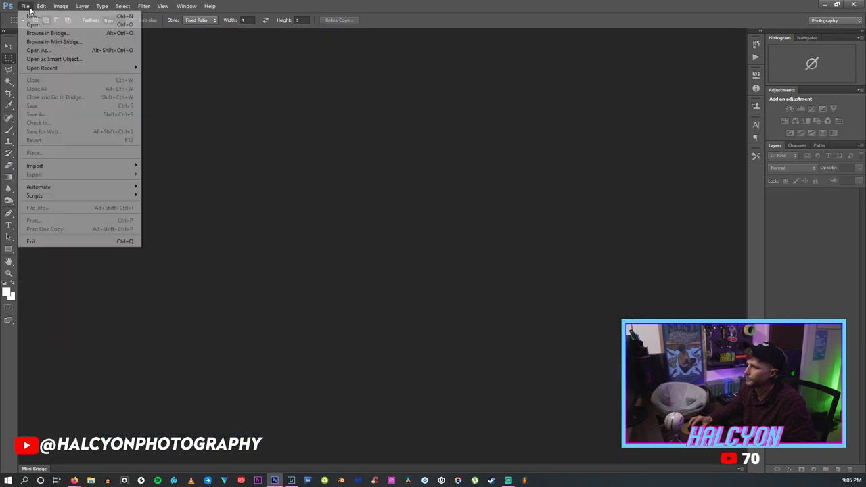
{"action": "left_click", "coordinate": [30, 23]}
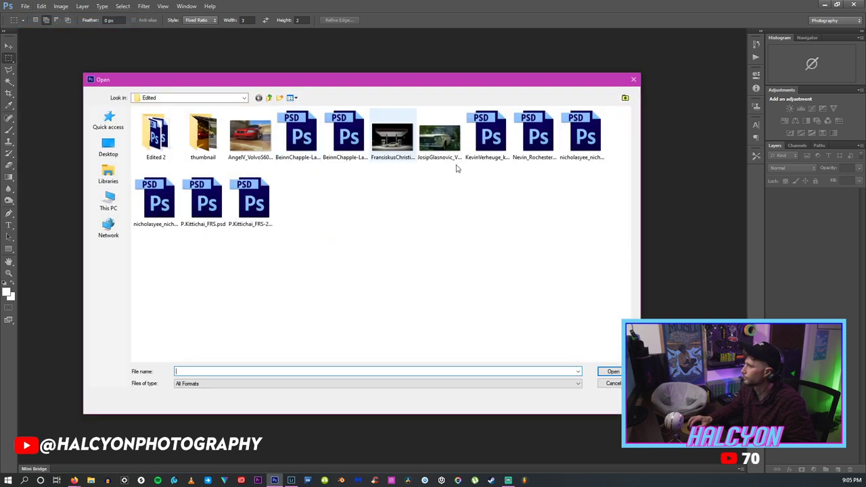
{"action": "left_click", "coordinate": [203, 202]}
{"action": "left_click", "coordinate": [247, 212], "text": "ctrl"}
{"action": "key", "text": "Return"}
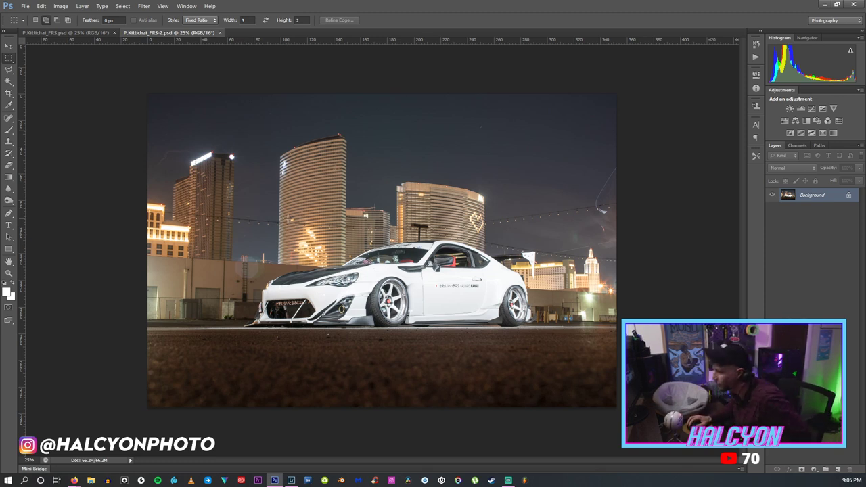
Bring the darker FRS export forward, zoom in on the front wheel, then fit it on screen.
{"action": "left_click", "coordinate": [61, 34]}
{"action": "key", "text": "z"}
{"action": "left_click_drag", "start_coordinate": [384, 302], "coordinate": [471, 263]}
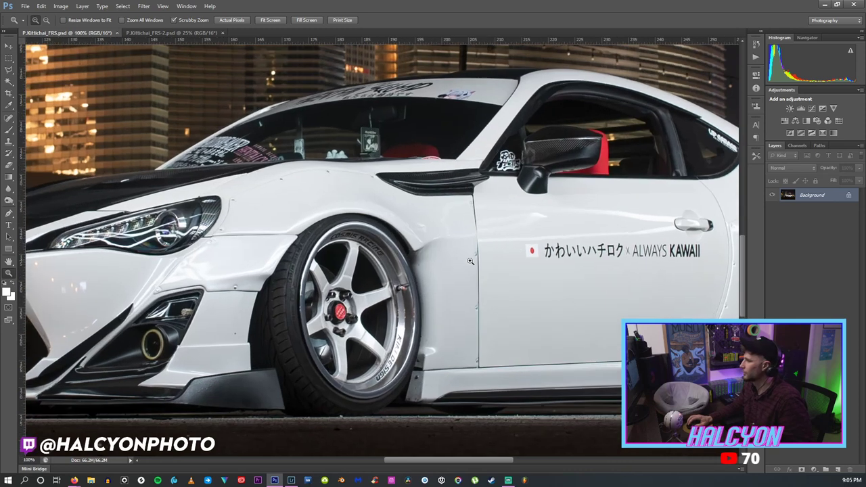
{"action": "right_click", "coordinate": [472, 263]}
{"action": "left_click", "coordinate": [501, 268]}
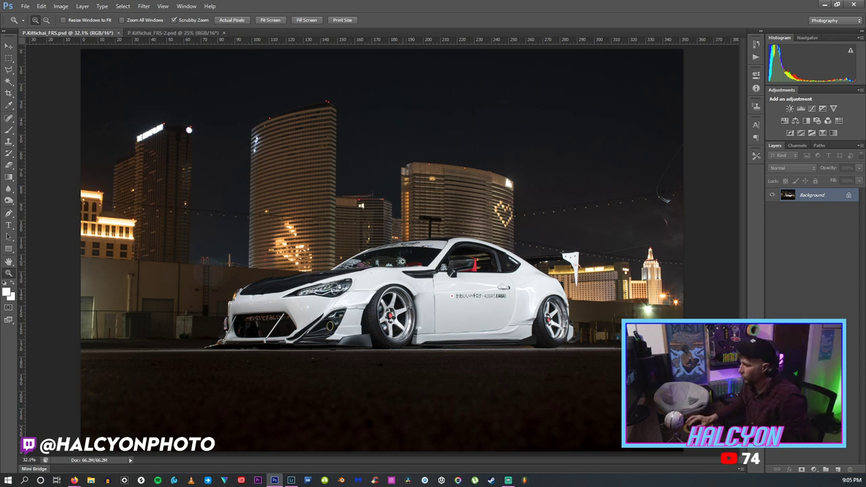
Zoom to 100% and beyond on the door lettering, then fit the photo back on screen.
{"action": "left_click_drag", "start_coordinate": [390, 303], "coordinate": [434, 313]}
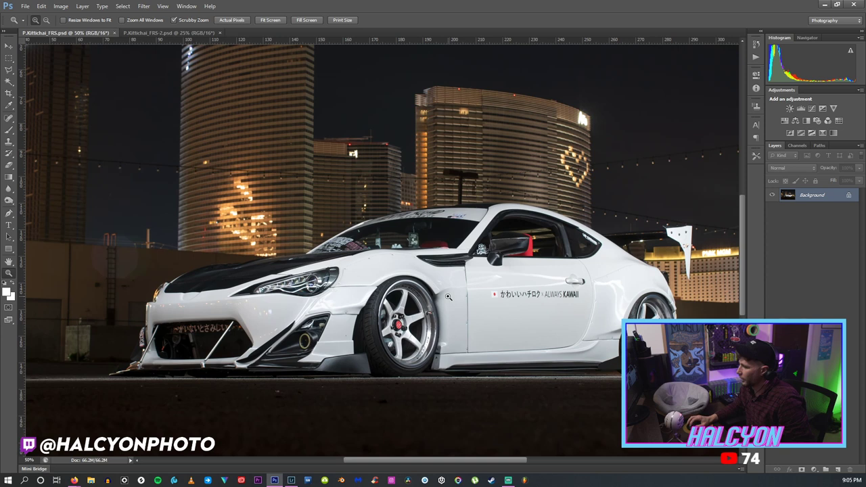
{"action": "left_click", "coordinate": [448, 297]}
{"action": "left_click", "coordinate": [451, 259]}
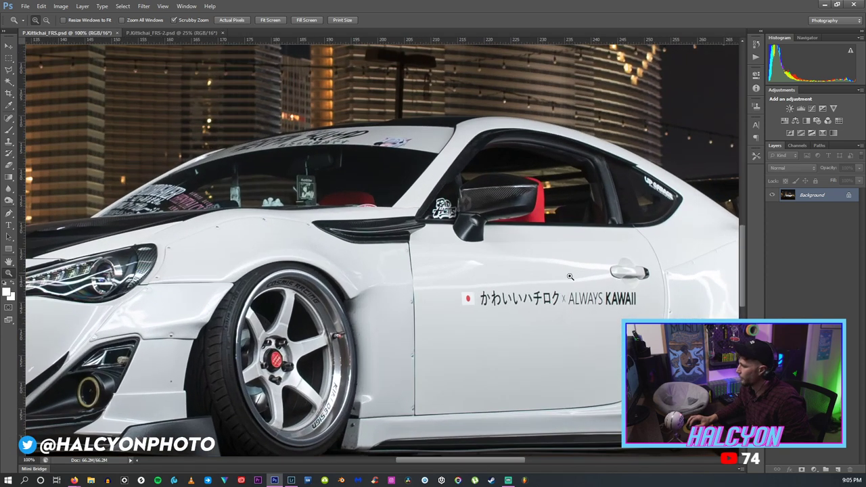
{"action": "left_click_drag", "start_coordinate": [492, 461], "coordinate": [498, 462]}
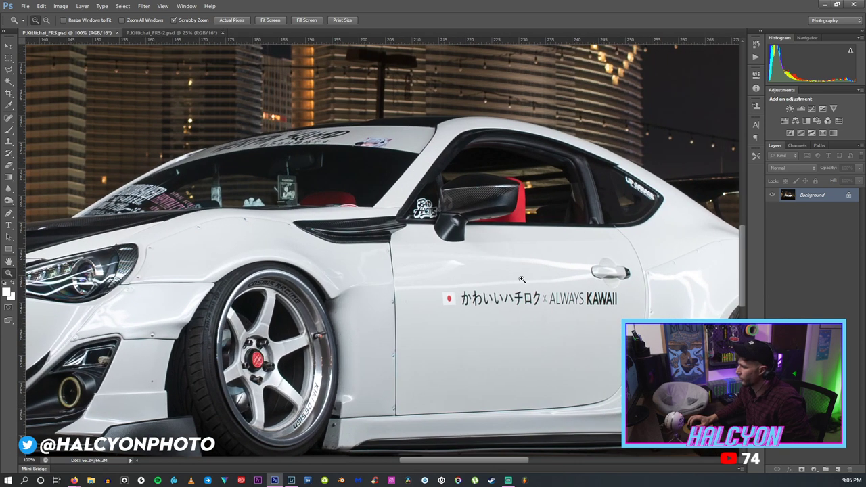
{"action": "left_click", "coordinate": [544, 277]}
{"action": "key", "text": "ctrl+0"}
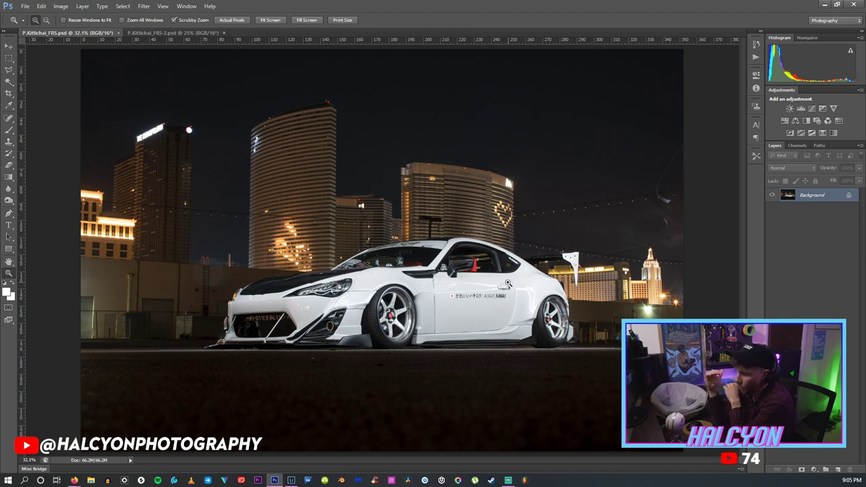
{"action": "left_click", "coordinate": [8, 131]}
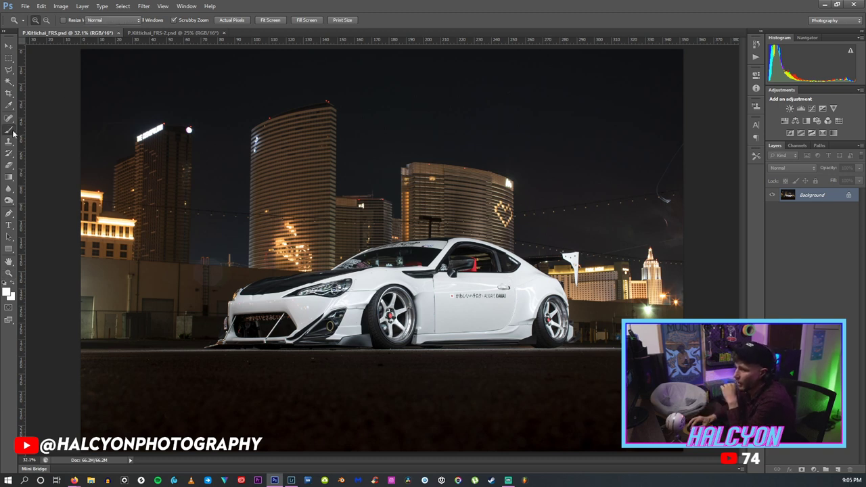
{"action": "left_click", "coordinate": [41, 20]}
{"action": "left_click", "coordinate": [30, 48]}
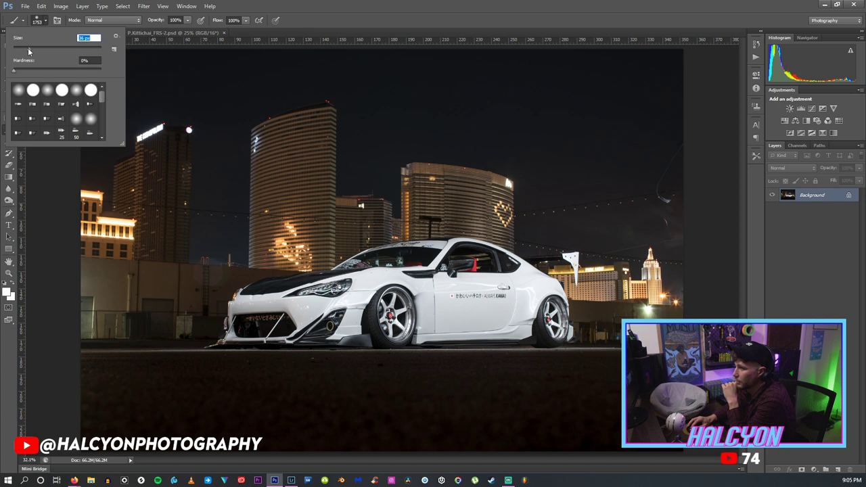
{"action": "key", "text": "Return"}
{"action": "key", "text": "i"}
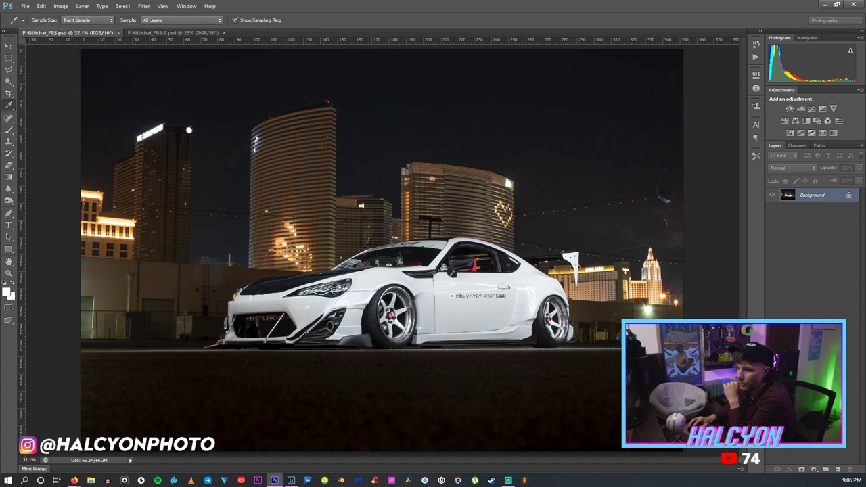
{"action": "left_click", "coordinate": [140, 124]}
{"action": "key", "text": "b"}
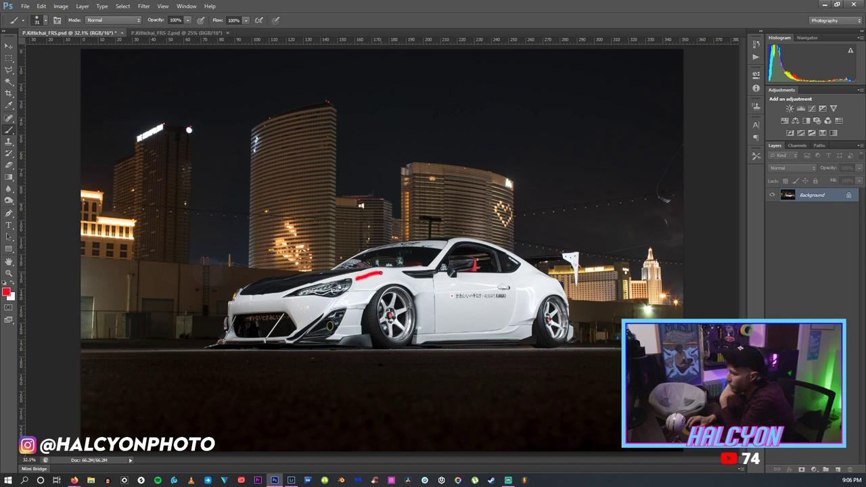
{"action": "left_click_drag", "start_coordinate": [406, 274], "coordinate": [432, 275]}
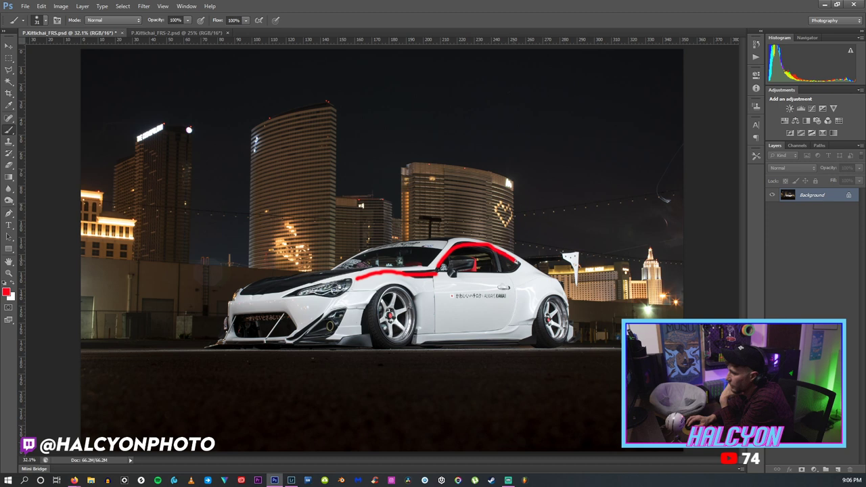
{"action": "left_click_drag", "start_coordinate": [525, 286], "coordinate": [550, 278]}
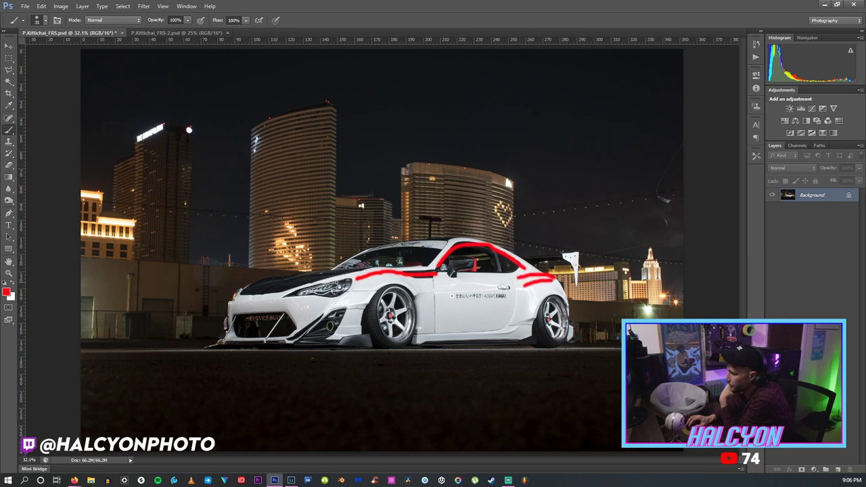
{"action": "key", "text": "ctrl+alt+z"}
{"action": "key", "text": "ctrl+alt+z"}
{"action": "key", "text": "ctrl+alt+z"}
{"action": "key", "text": "ctrl+alt+z"}
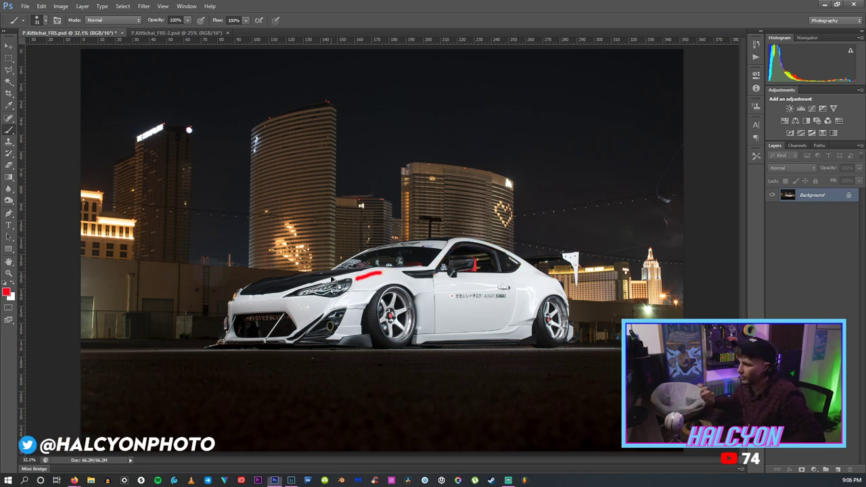
{"action": "key", "text": "ctrl+alt+z"}
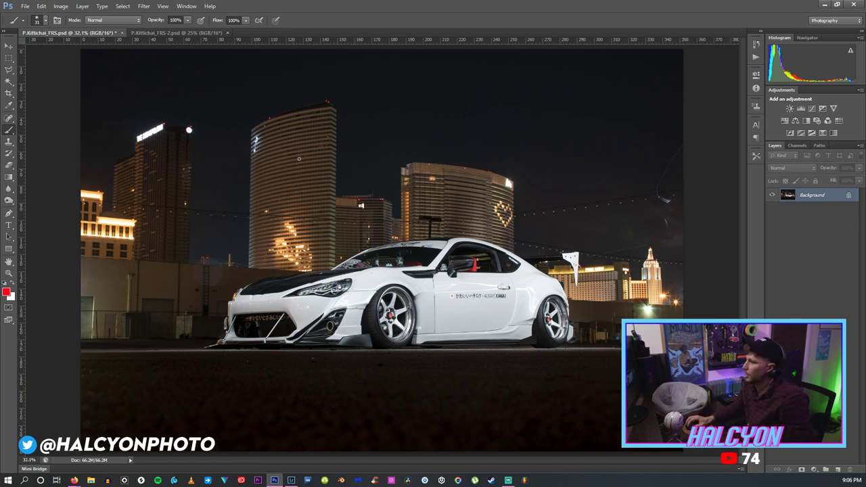
{"action": "key", "text": "z"}
{"action": "left_click", "coordinate": [482, 291]}
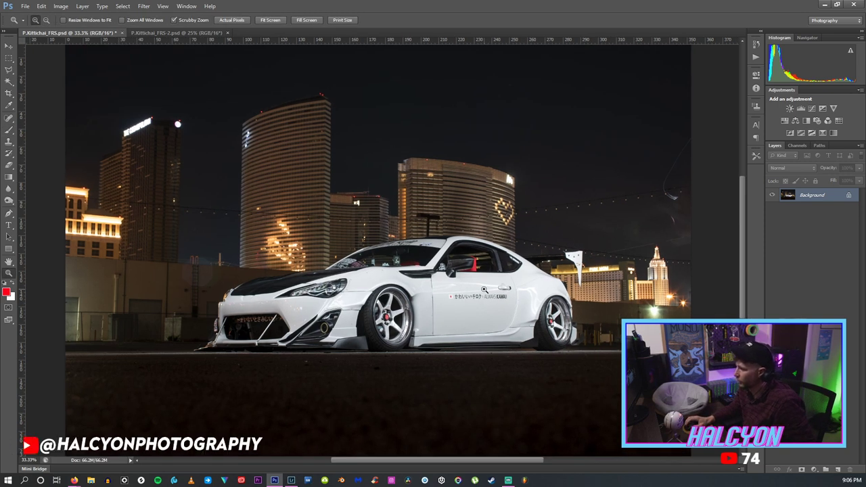
Zoom in to 200% on the car's front end.
{"action": "left_click", "coordinate": [482, 290]}
{"action": "left_click", "coordinate": [324, 308]}
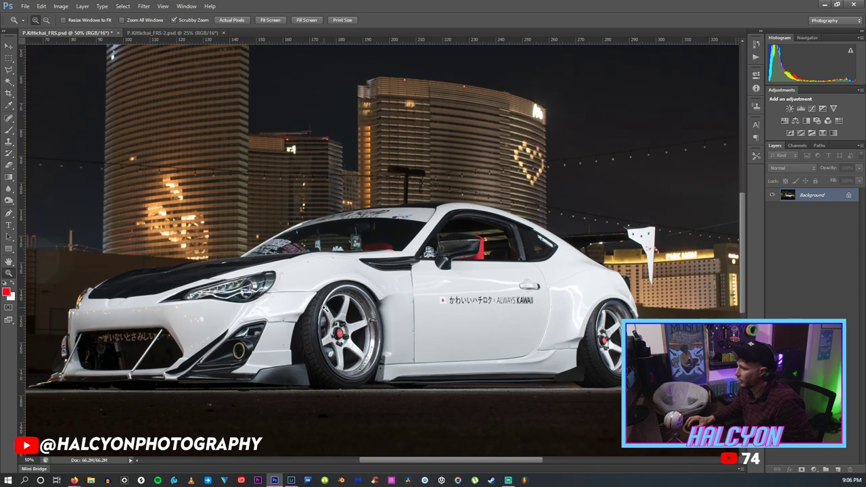
{"action": "left_click", "coordinate": [331, 282]}
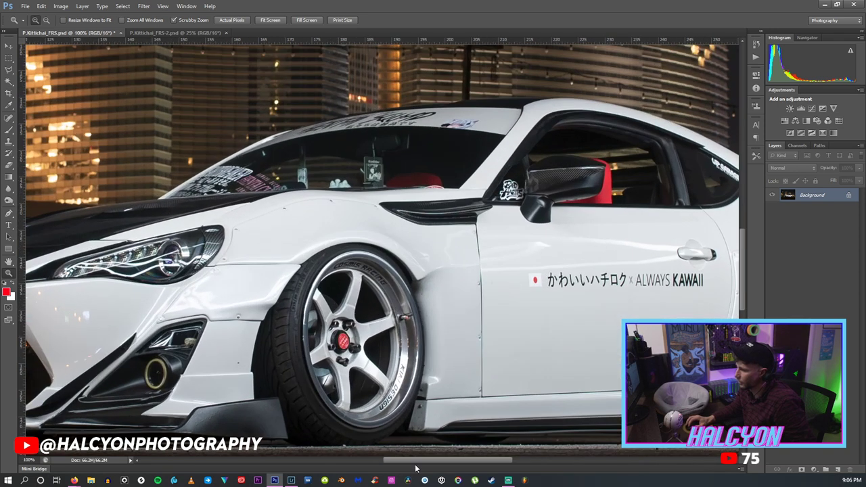
{"action": "left_click_drag", "start_coordinate": [425, 464], "coordinate": [378, 463]}
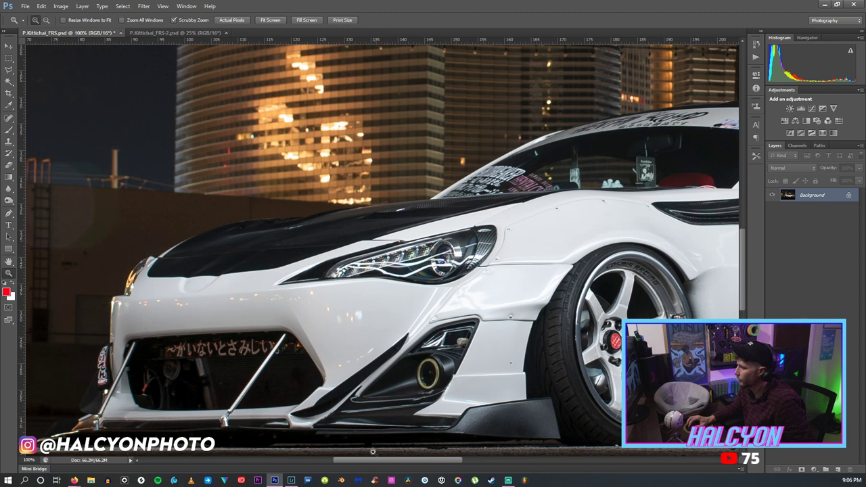
{"action": "left_click", "coordinate": [147, 304]}
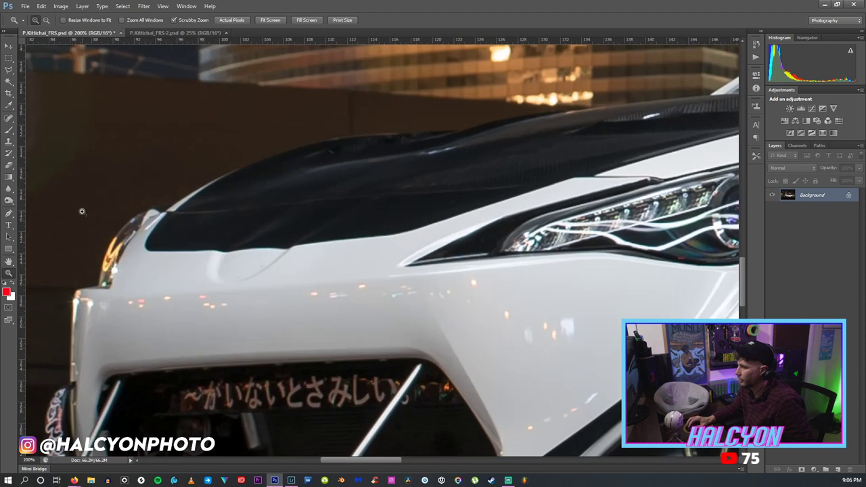
Select the Clone Stamp and reduce its brush size to 16 px.
{"action": "left_click", "coordinate": [9, 142]}
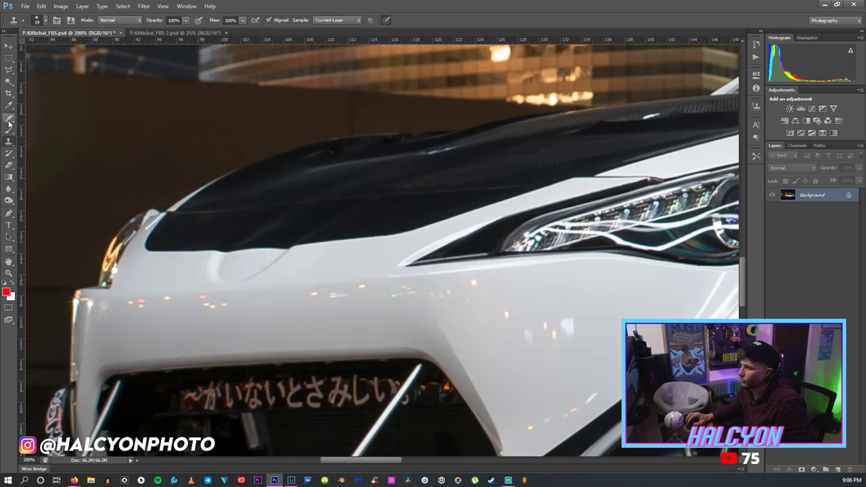
{"action": "left_click", "coordinate": [45, 21]}
{"action": "left_click_drag", "start_coordinate": [21, 51], "coordinate": [20, 59]}
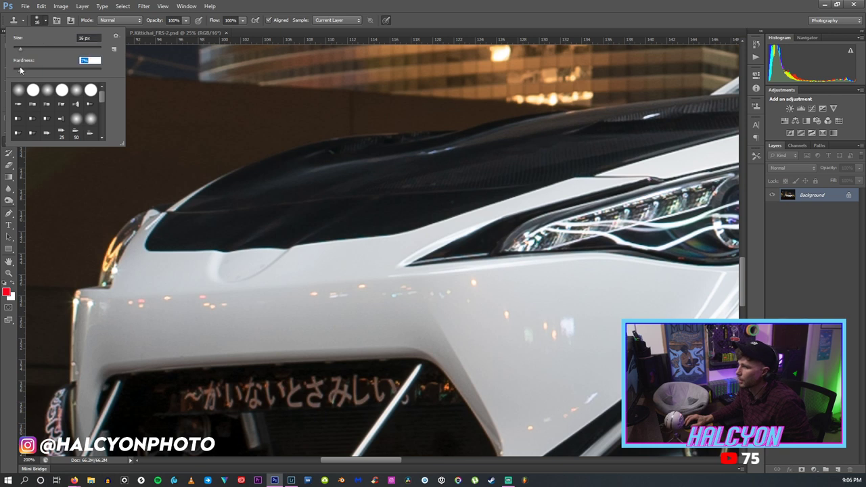
{"action": "key", "text": "Return"}
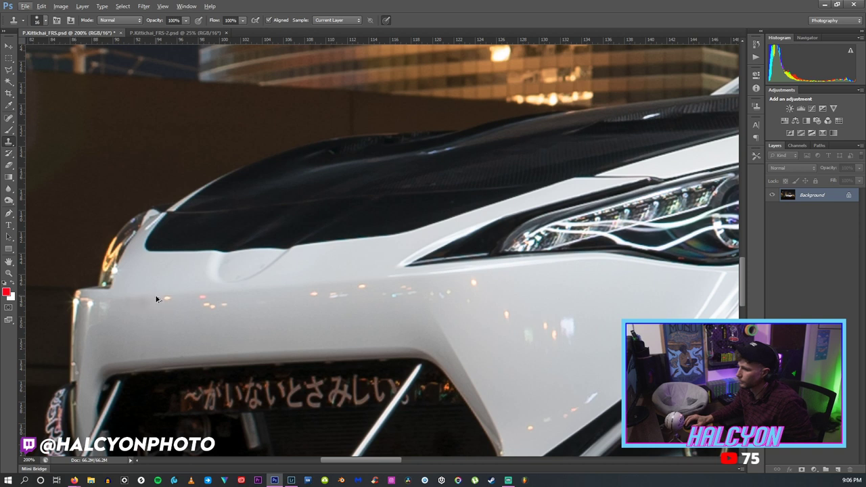
Zoom to 300% on the front bumper and return to the Clone Stamp for retouching.
{"action": "key", "text": "z"}
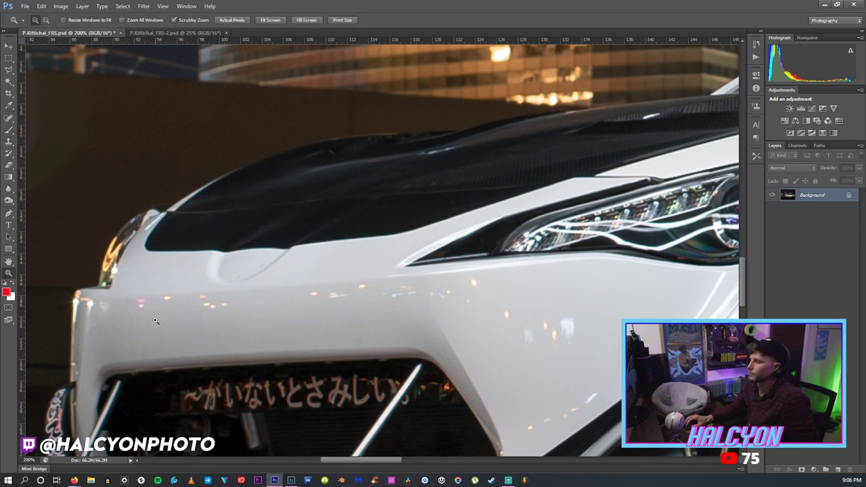
{"action": "left_click", "coordinate": [150, 308]}
{"action": "left_click", "coordinate": [8, 143]}
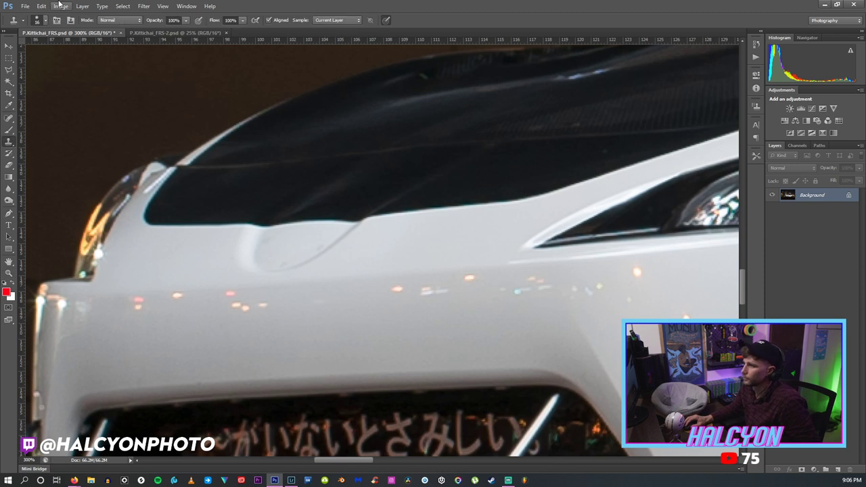
{"action": "left_click", "coordinate": [41, 22]}
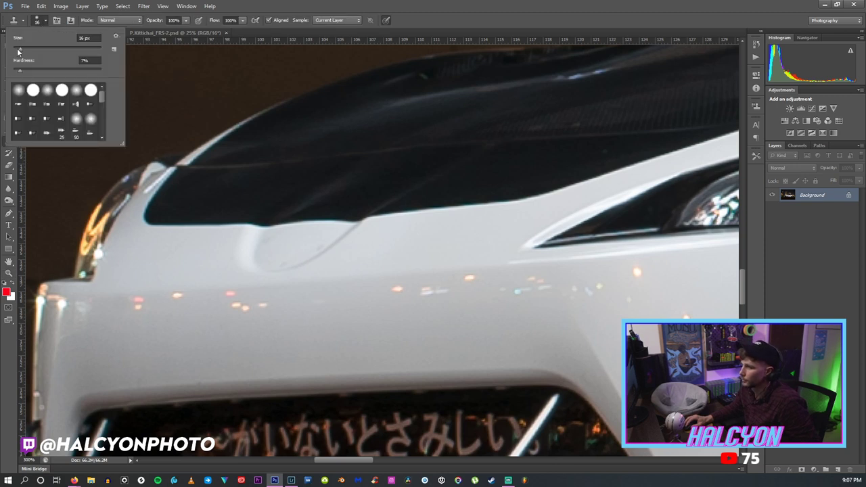
{"action": "left_click", "coordinate": [186, 6]}
{"action": "left_click", "coordinate": [203, 333]}
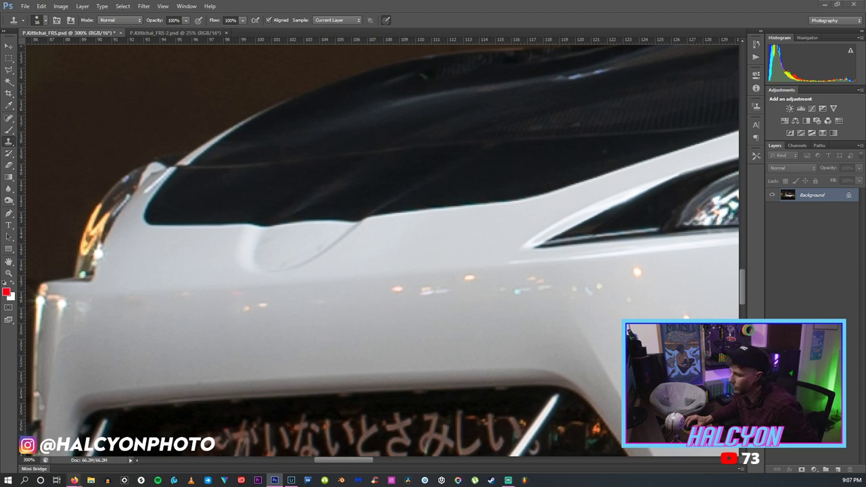
{"action": "left_click", "coordinate": [101, 460]}
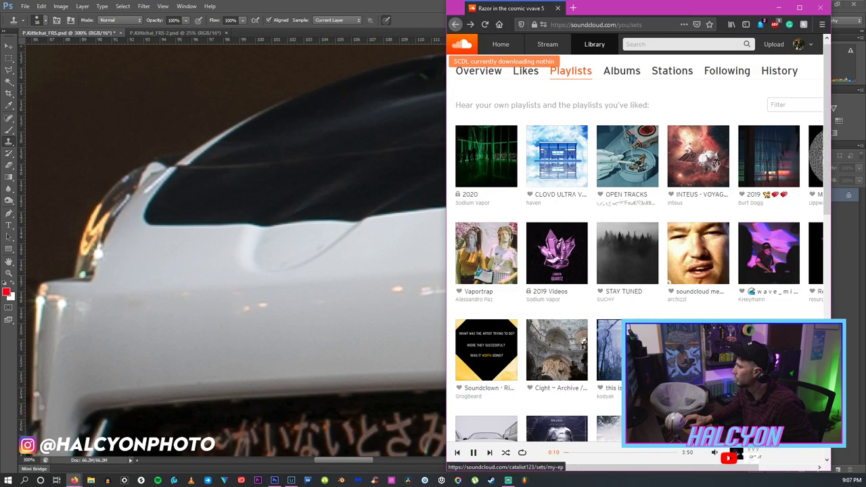
{"action": "left_click", "coordinate": [292, 292]}
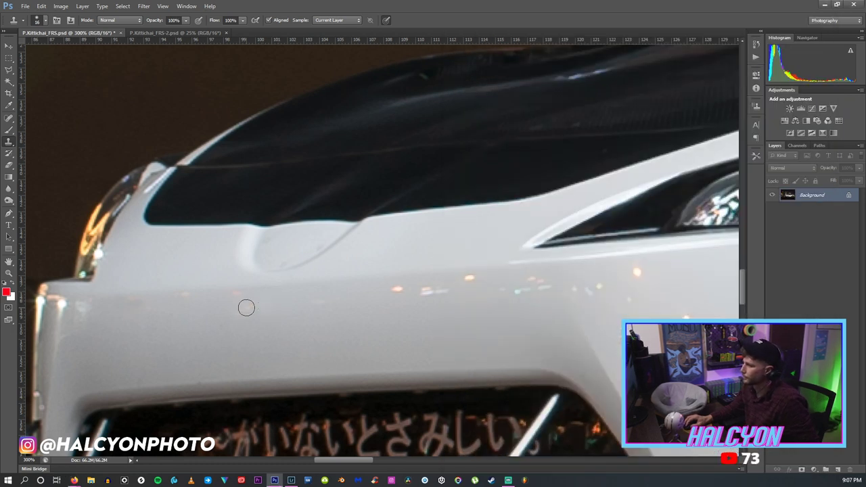
Clone away two small orange light specks on the white front bumper.
{"action": "scroll", "coordinate": [317, 305], "scroll_direction": "right", "scroll_amount": 3}
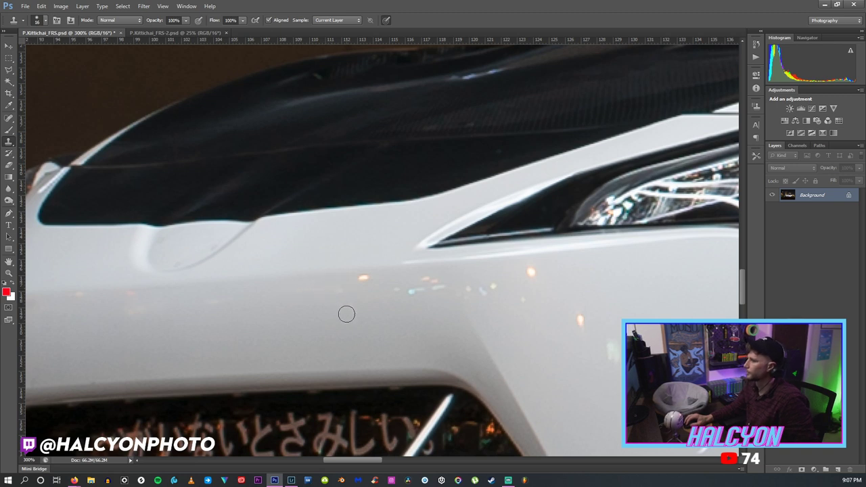
{"action": "left_click_drag", "start_coordinate": [356, 461], "coordinate": [380, 464]}
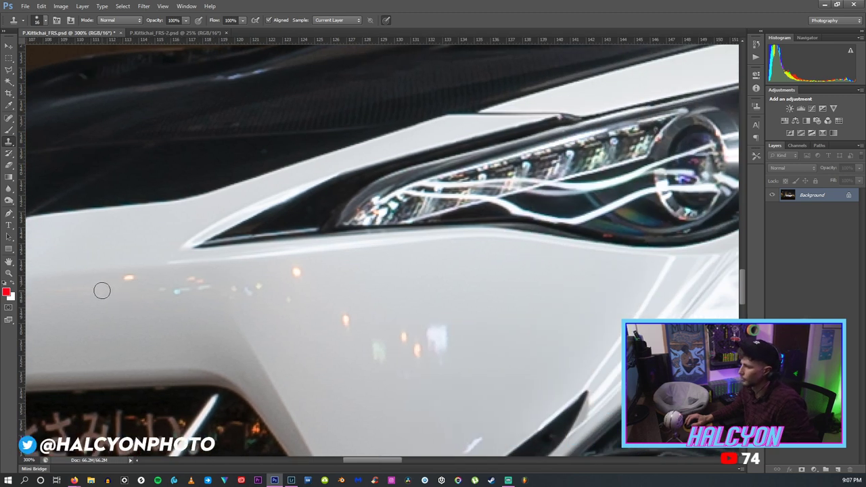
{"action": "left_click", "coordinate": [125, 277]}
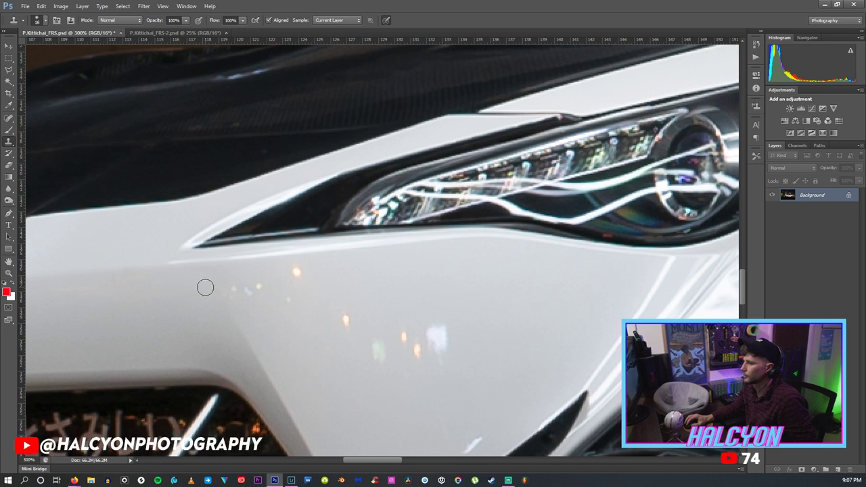
{"action": "left_click", "coordinate": [298, 271]}
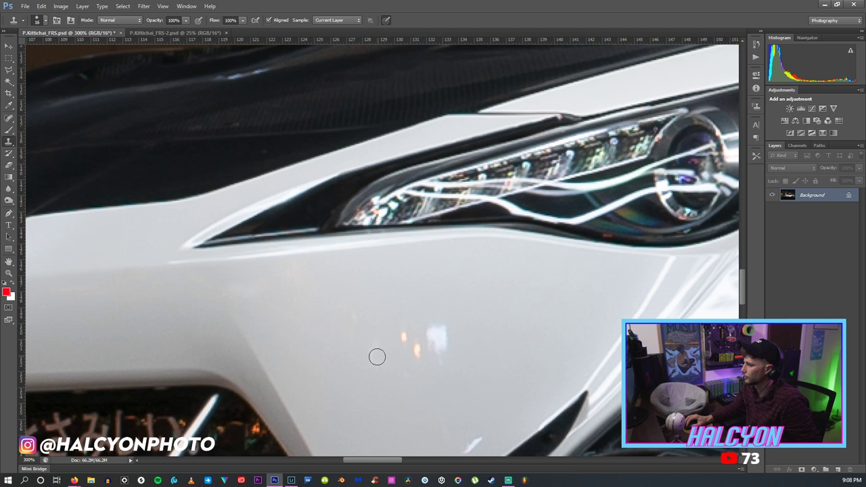
{"action": "mouse_move", "coordinate": [386, 459]}
{"action": "left_mouse_down"}
{"action": "mouse_move", "coordinate": [410, 458]}
{"action": "mouse_move", "coordinate": [402, 459]}
{"action": "left_mouse_up"}
{"action": "scroll", "coordinate": [195, 253], "scroll_direction": "down", "scroll_amount": 3}
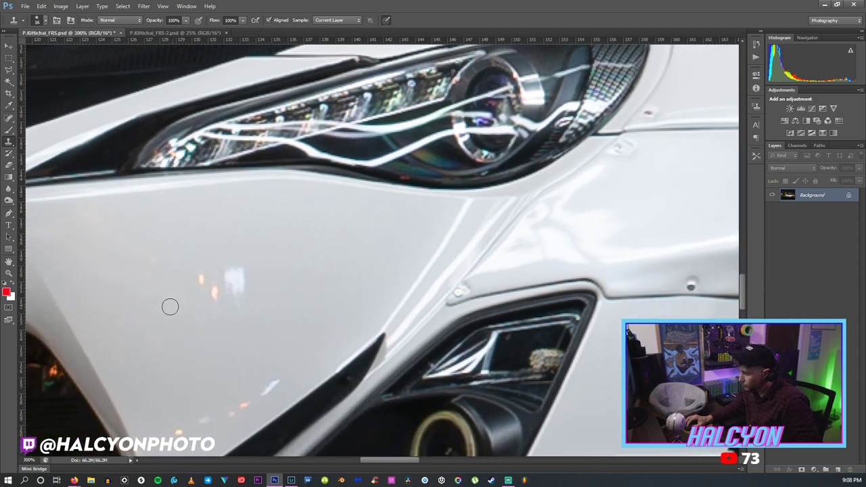
Clone out the last orange speck and the white smudge on the panel with clean paint.
{"action": "left_click", "coordinate": [186, 278], "text": "alt"}
{"action": "left_click", "coordinate": [197, 276]}
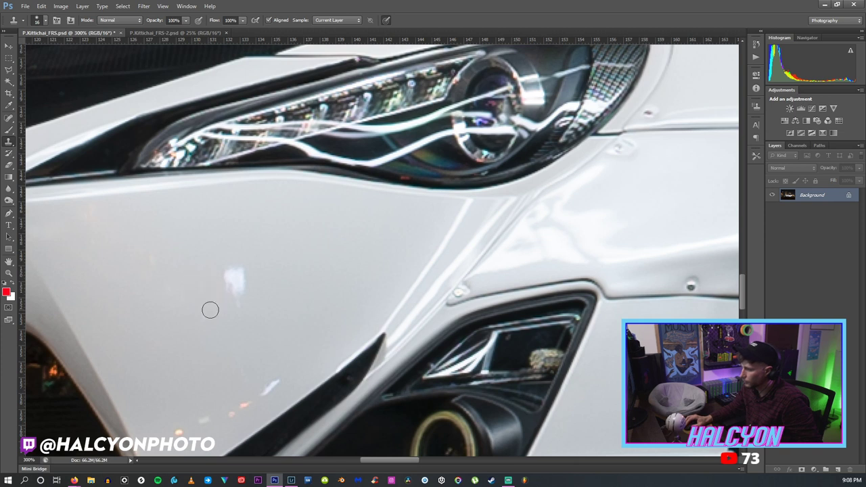
{"action": "scroll", "coordinate": [205, 284], "scroll_direction": "down", "scroll_amount": 1}
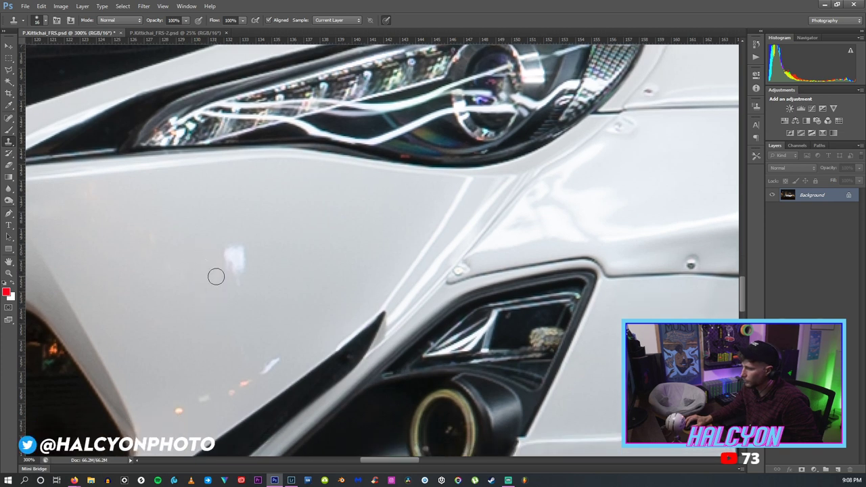
{"action": "scroll", "coordinate": [193, 290], "scroll_direction": "down", "scroll_amount": 2}
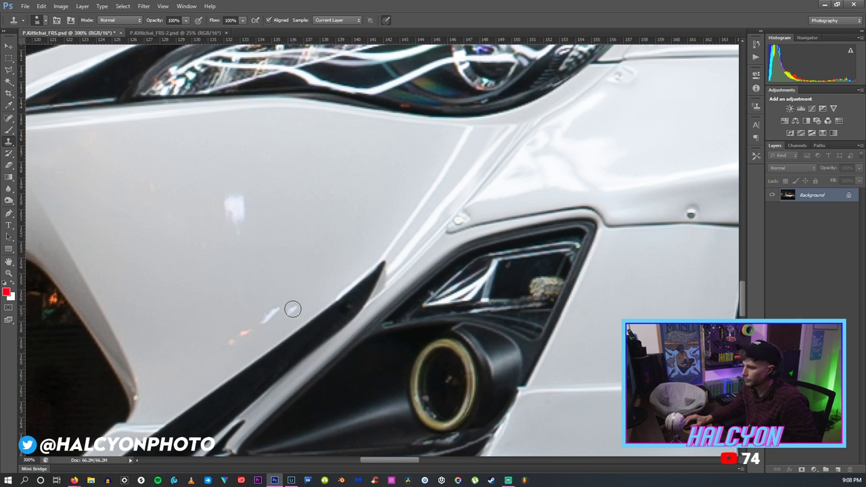
{"action": "left_click", "coordinate": [242, 318], "text": "alt"}
{"action": "left_click_drag", "start_coordinate": [261, 313], "coordinate": [275, 312]}
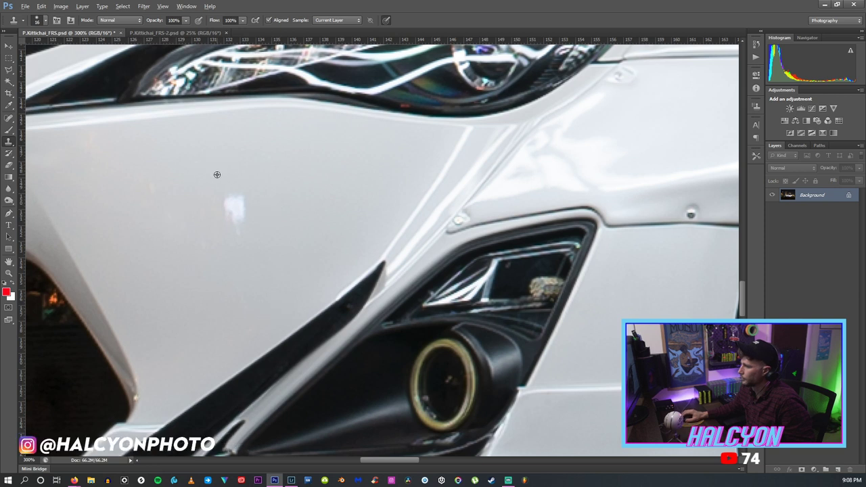
{"action": "scroll", "coordinate": [217, 175], "scroll_direction": "up", "scroll_amount": 3}
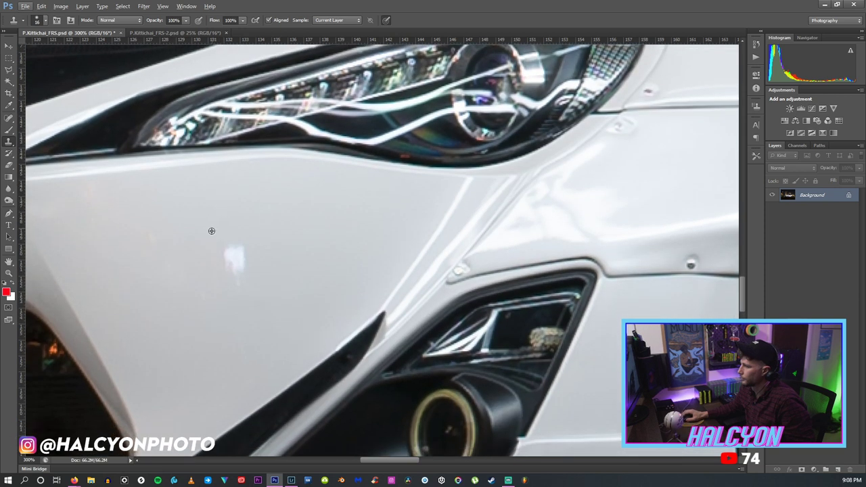
Clone away the white reflection blob above the vent, then fit the photo on screen.
{"action": "left_click", "coordinate": [211, 231], "text": "alt"}
{"action": "mouse_move", "coordinate": [232, 257]}
{"action": "left_mouse_down"}
{"action": "mouse_move", "coordinate": [210, 265]}
{"action": "mouse_move", "coordinate": [227, 265]}
{"action": "mouse_move", "coordinate": [245, 243]}
{"action": "mouse_move", "coordinate": [243, 272]}
{"action": "mouse_move", "coordinate": [259, 267]}
{"action": "mouse_move", "coordinate": [240, 279]}
{"action": "mouse_move", "coordinate": [230, 245]}
{"action": "left_mouse_up"}
{"action": "left_click", "coordinate": [218, 245], "text": "alt"}
{"action": "left_click", "coordinate": [247, 268], "text": "alt"}
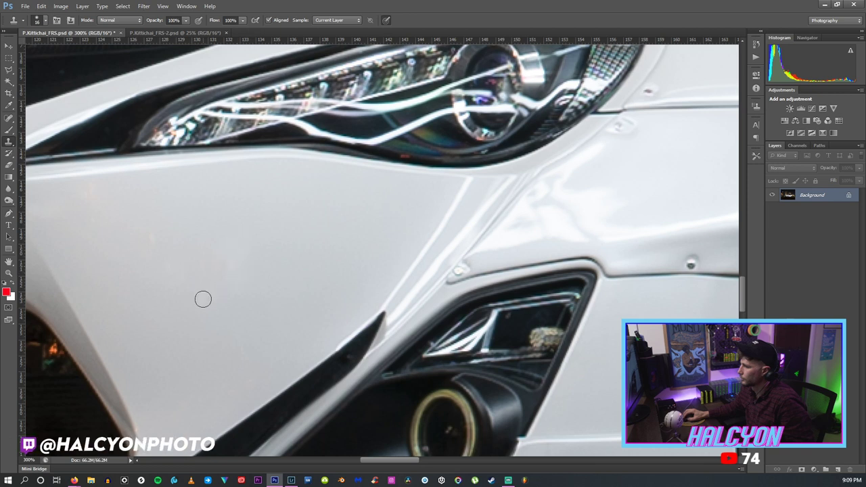
{"action": "key", "text": "z"}
{"action": "key", "text": "ctrl+0"}
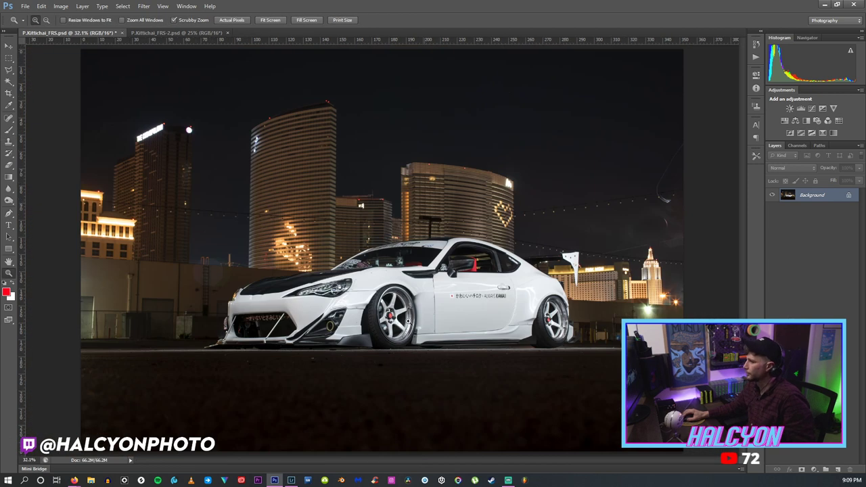
Zoom in on the car's front and select the Dodge tool for gentle shadow lightening.
{"action": "left_click_drag", "start_coordinate": [334, 313], "coordinate": [238, 269]}
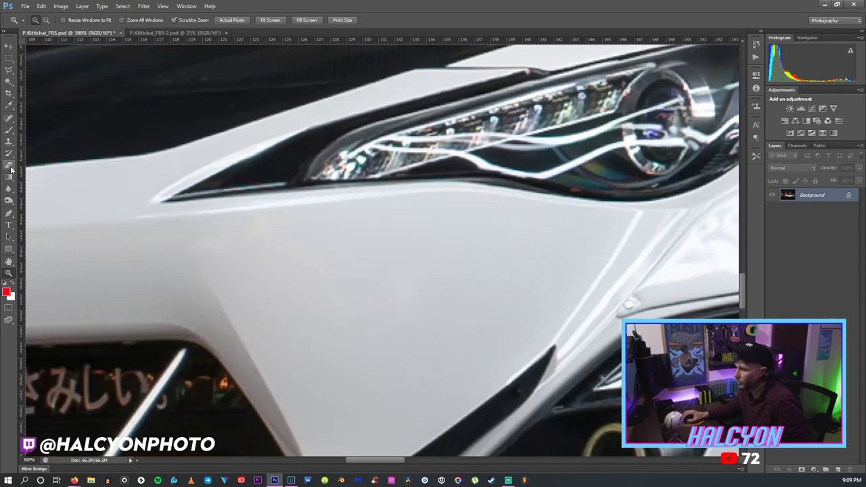
{"action": "left_click", "coordinate": [8, 200]}
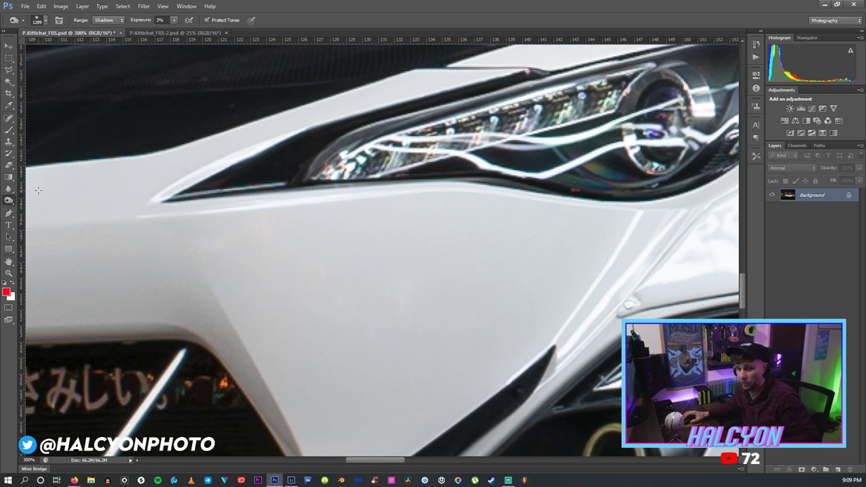
Reselect the Clone Stamp, view the photo at actual pixels, then fit it on screen.
{"action": "left_click", "coordinate": [9, 142]}
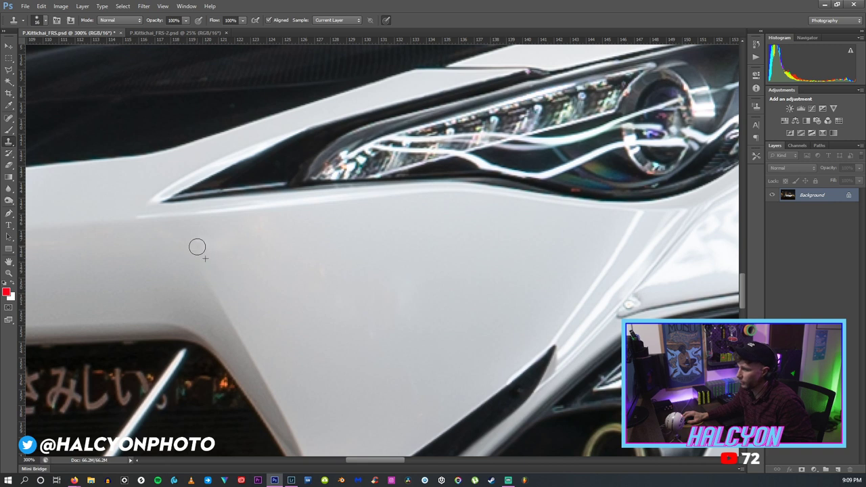
{"action": "key", "text": "z"}
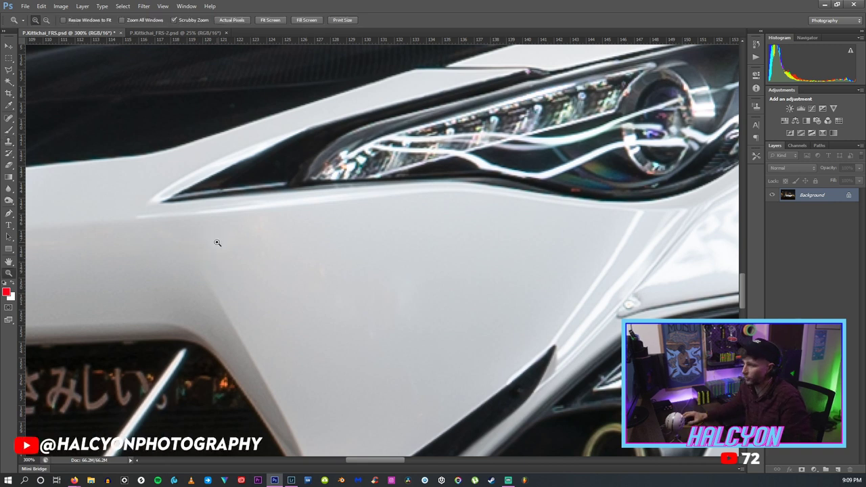
{"action": "right_click", "coordinate": [244, 235]}
{"action": "left_click", "coordinate": [264, 251]}
{"action": "right_click", "coordinate": [294, 230]}
{"action": "left_click", "coordinate": [315, 240]}
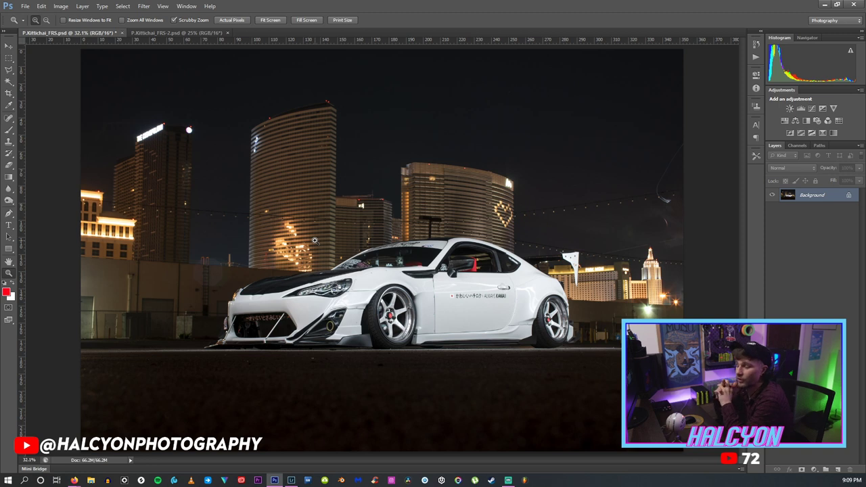
Zoom in to 200% on the car door, then fit the whole image back on screen.
{"action": "left_click", "coordinate": [463, 284]}
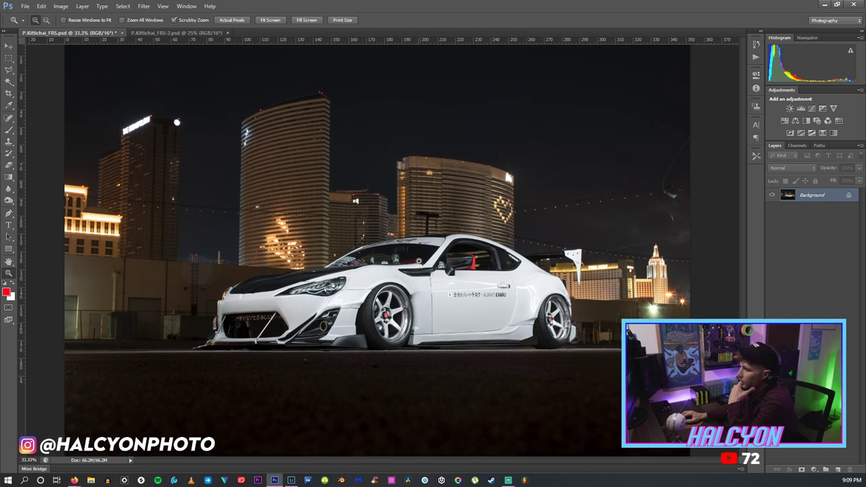
{"action": "left_click", "coordinate": [463, 283]}
{"action": "left_click", "coordinate": [474, 287]}
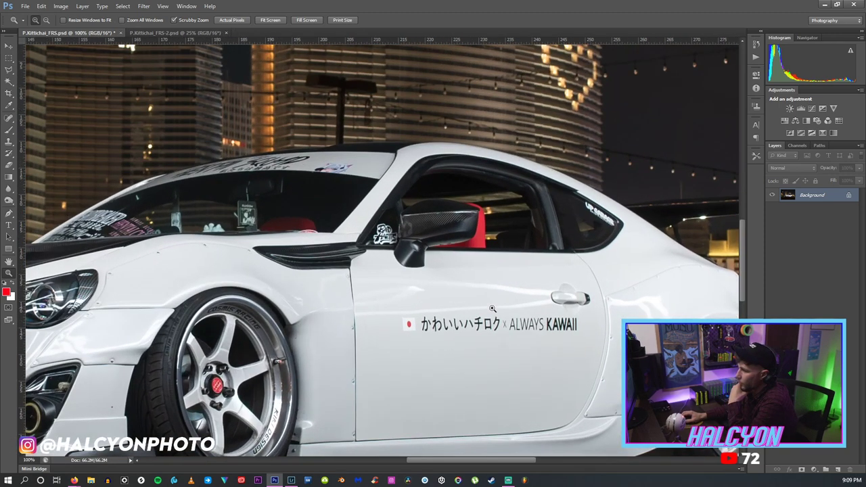
{"action": "left_click", "coordinate": [491, 308]}
{"action": "left_click_drag", "start_coordinate": [508, 462], "coordinate": [566, 463]}
{"action": "scroll", "coordinate": [549, 277], "scroll_direction": "down", "scroll_amount": 2}
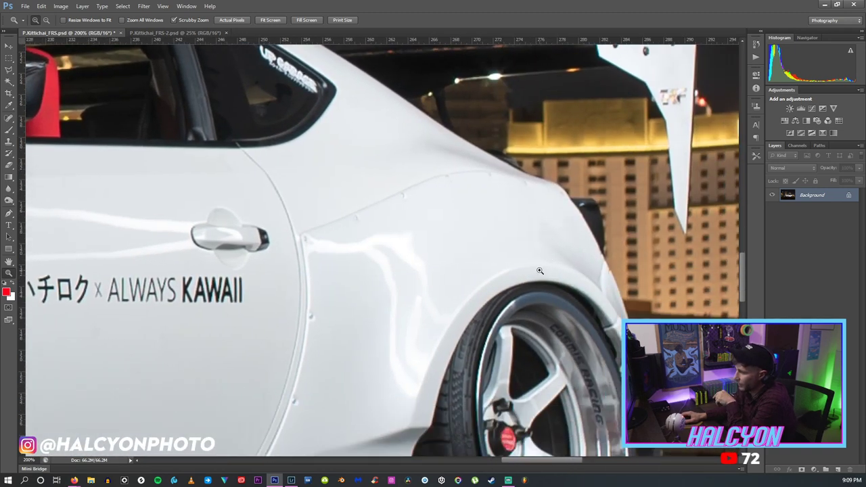
{"action": "right_click", "coordinate": [498, 226]}
{"action": "left_click", "coordinate": [516, 232]}
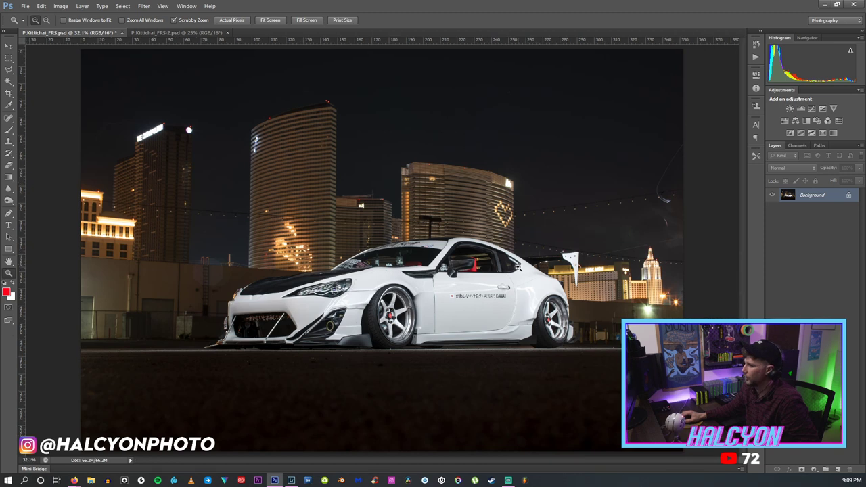
Zoom in on the ALWAYS KAWAII door decal and pick the Polygonal Lasso tool.
{"action": "left_click", "coordinate": [486, 295]}
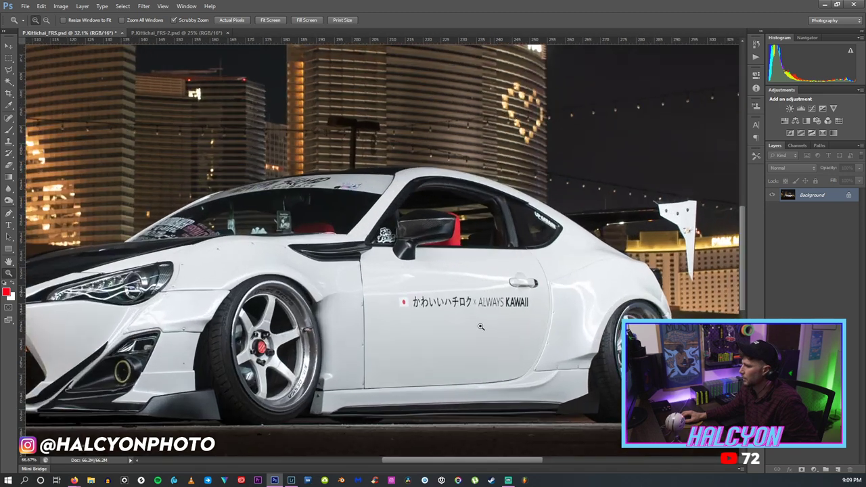
{"action": "key", "text": "l"}
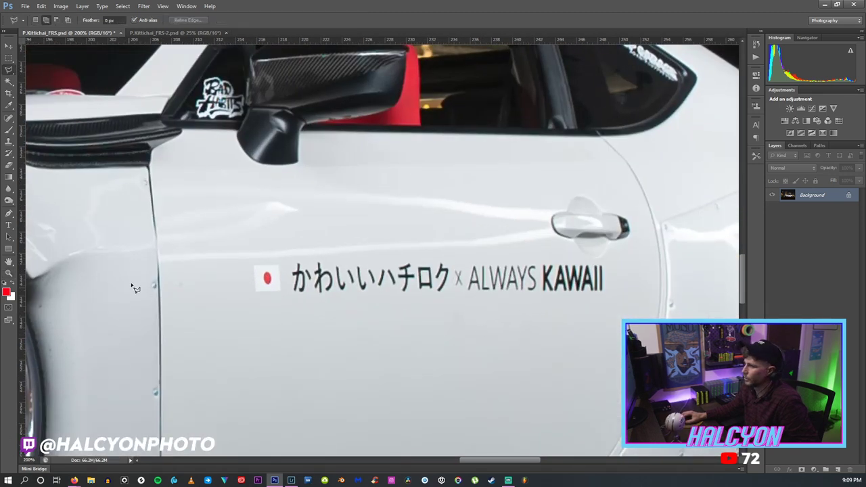
{"action": "scroll", "coordinate": [166, 303], "scroll_direction": "down", "scroll_amount": 1}
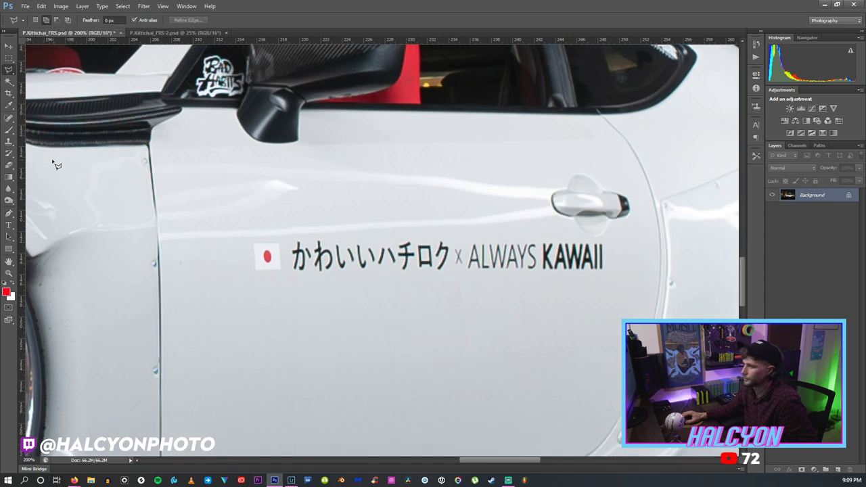
{"action": "left_click", "coordinate": [9, 140]}
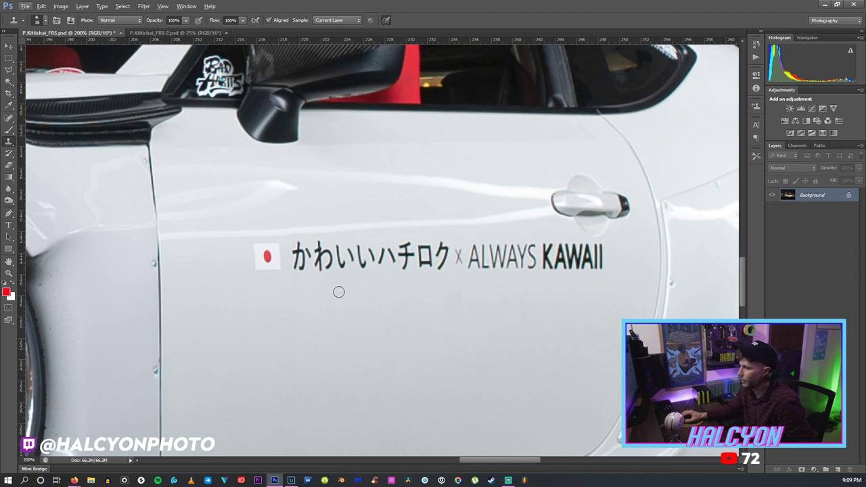
{"action": "scroll", "coordinate": [342, 299], "scroll_direction": "down", "scroll_amount": 3}
{"action": "left_click", "coordinate": [9, 72]}
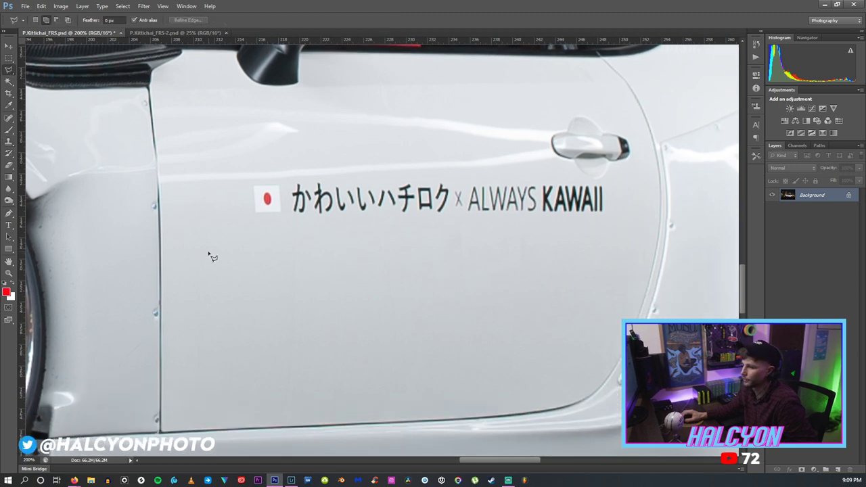
Outline the lower door panel beneath the decal with a four-corner polygonal selection.
{"action": "left_click", "coordinate": [166, 221]}
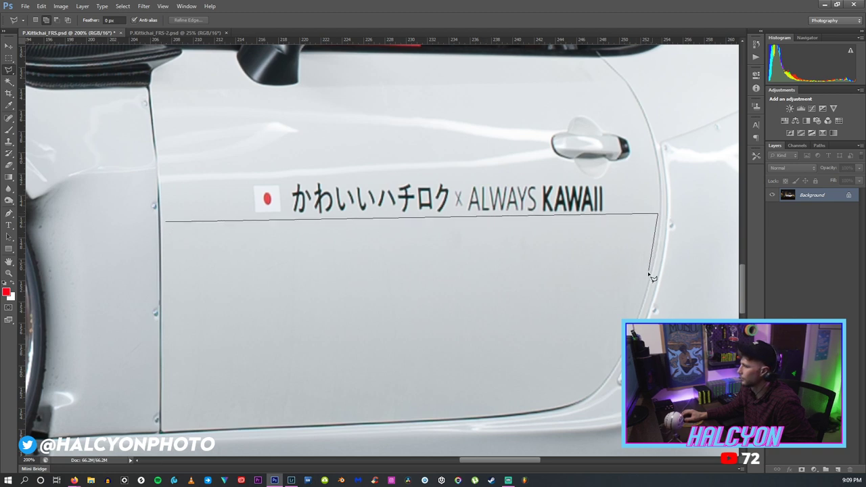
{"action": "left_click", "coordinate": [617, 356]}
{"action": "left_click", "coordinate": [168, 368]}
{"action": "left_click", "coordinate": [169, 224]}
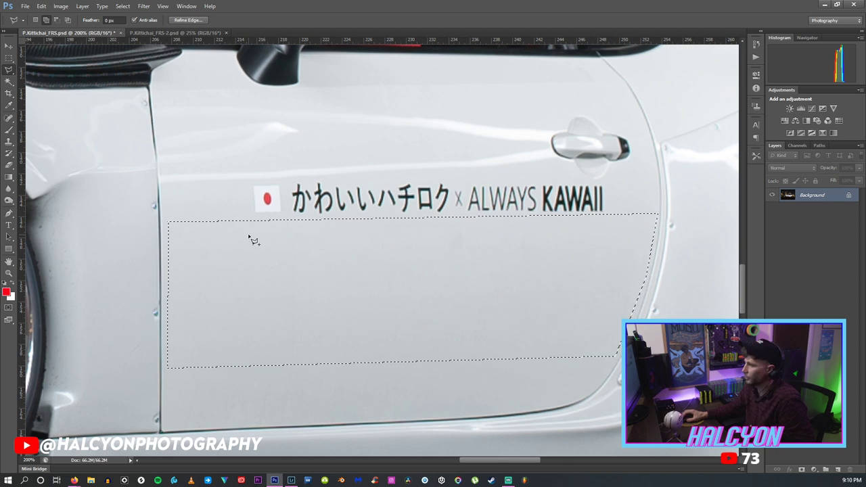
{"action": "right_click", "coordinate": [263, 291]}
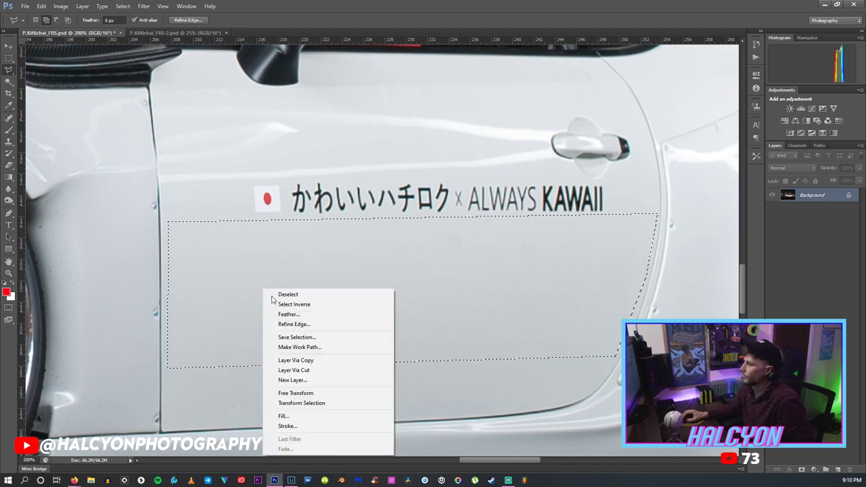
Copy the selected panel to Layer 1, rotate it about 180° and place it above the decal.
{"action": "left_click", "coordinate": [303, 360]}
{"action": "key", "text": "ctrl+t"}
{"action": "left_click_drag", "start_coordinate": [217, 152], "coordinate": [558, 376]}
{"action": "left_click_drag", "start_coordinate": [535, 286], "coordinate": [498, 95]}
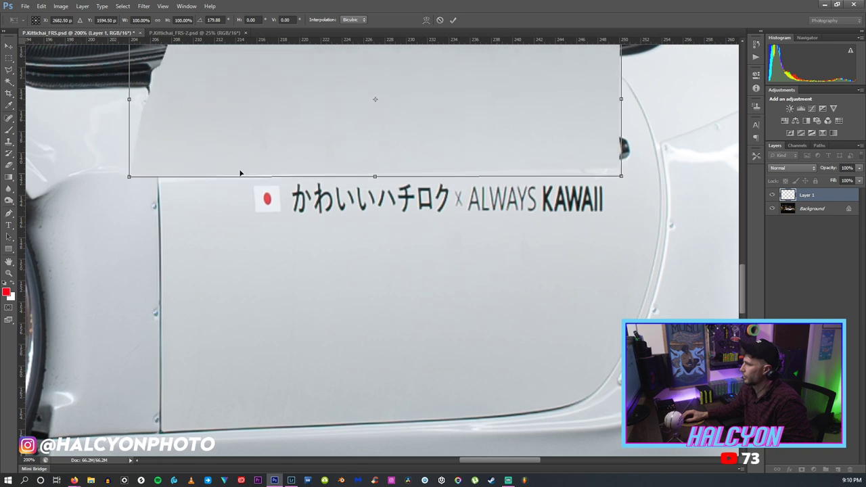
{"action": "left_click_drag", "start_coordinate": [106, 116], "coordinate": [107, 122]}
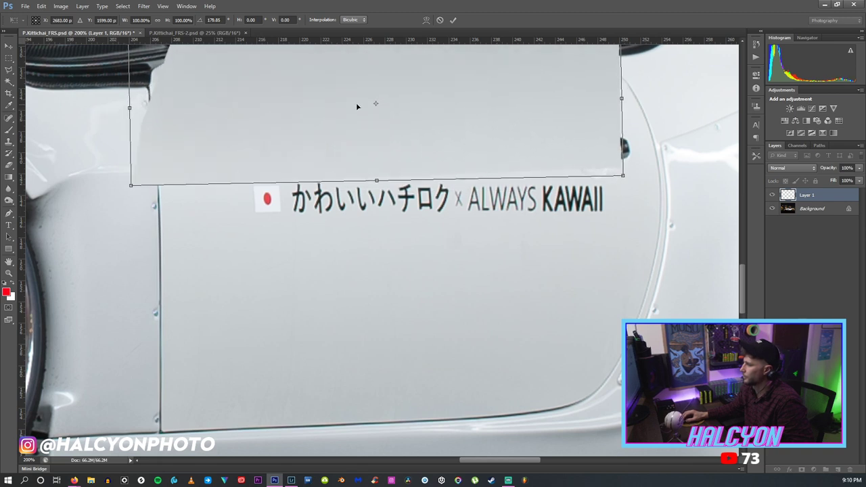
{"action": "left_click", "coordinate": [5, 46]}
Toggle Layer 1's visibility off and on to compare the patch with the original door.
{"action": "scroll", "coordinate": [243, 122], "scroll_direction": "up", "scroll_amount": 1}
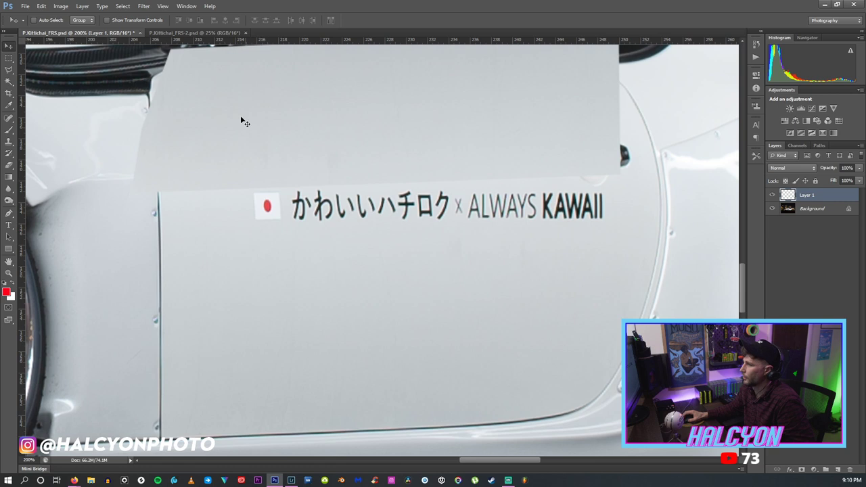
{"action": "left_click", "coordinate": [773, 196]}
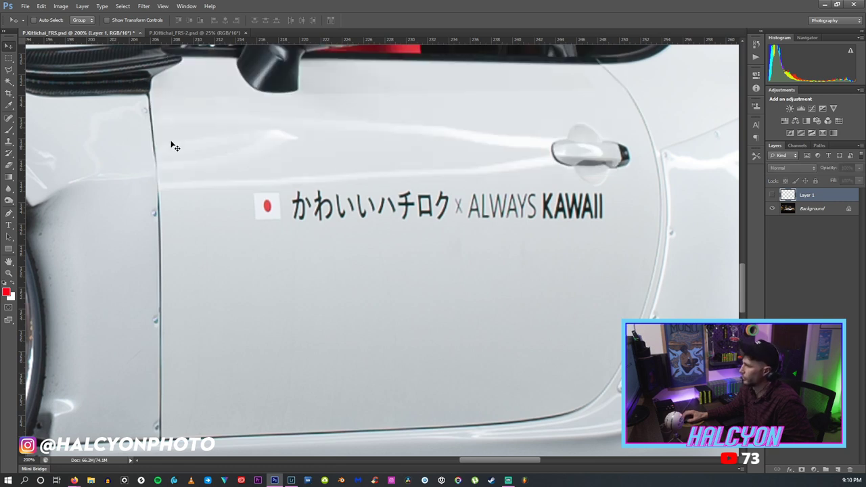
{"action": "left_click", "coordinate": [773, 195]}
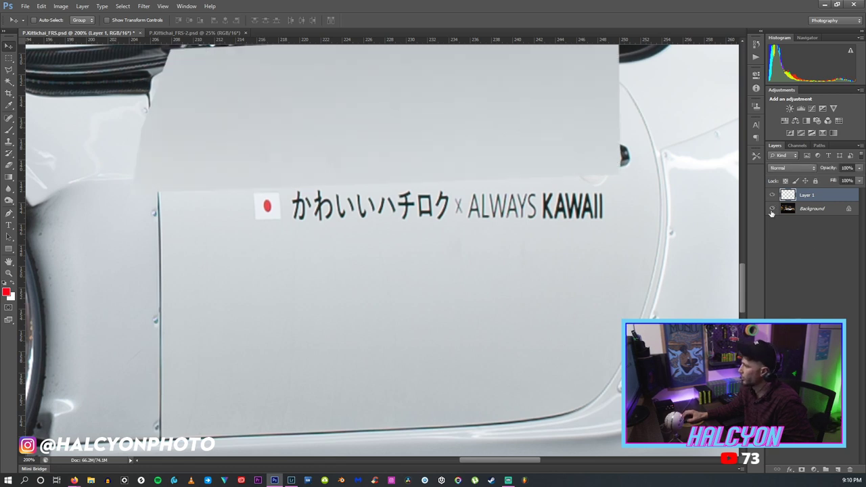
{"action": "left_click", "coordinate": [61, 6]}
Apply Image > Adjustments > Levels to the Layer 1 door patch, adjusting its input sliders.
{"action": "mouse_move", "coordinate": [89, 30]}
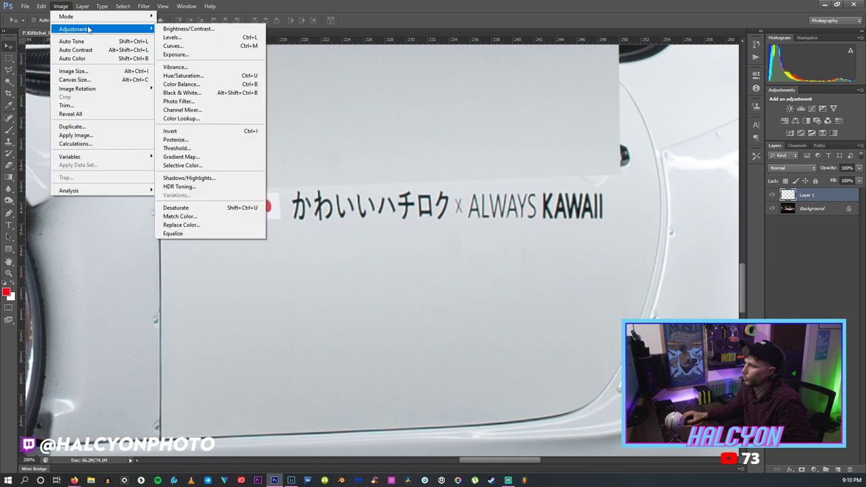
{"action": "left_click", "coordinate": [172, 38]}
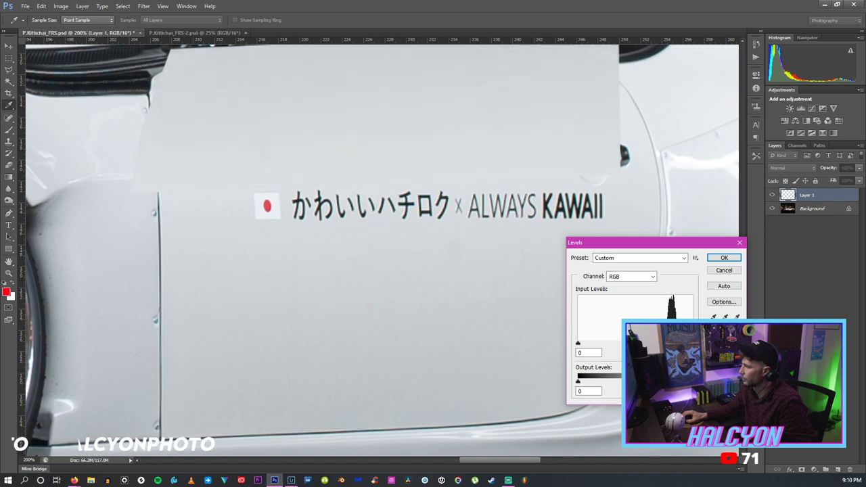
{"action": "left_click", "coordinate": [725, 270]}
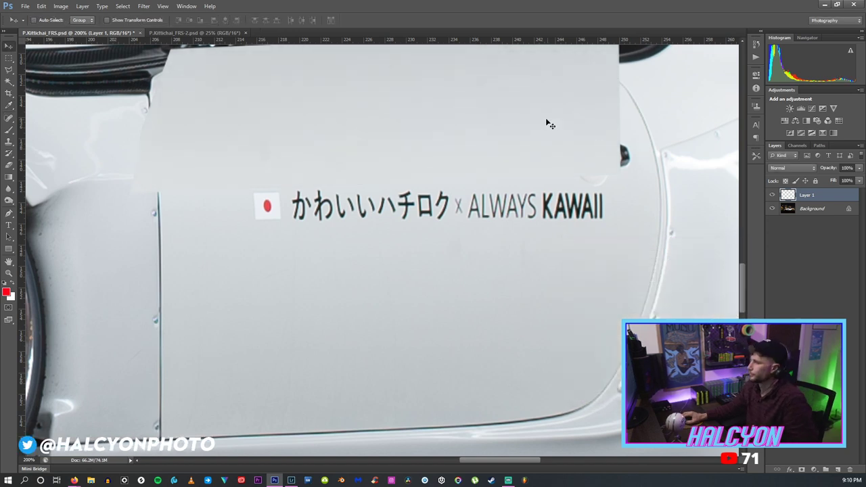
{"action": "scroll", "coordinate": [330, 155], "scroll_direction": "up", "scroll_amount": 3}
{"action": "scroll", "coordinate": [306, 186], "scroll_direction": "up", "scroll_amount": 1}
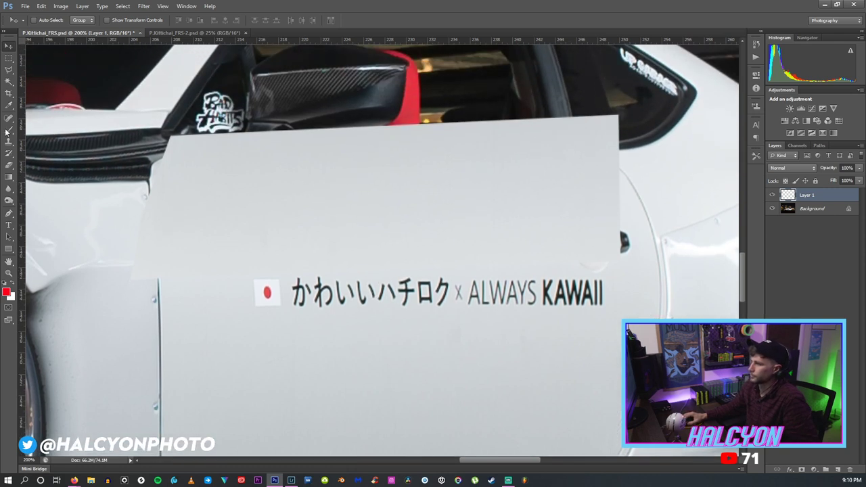
Delete the patch pixels covering the mirror and window strip with a polygonal selection.
{"action": "left_click", "coordinate": [772, 195]}
{"action": "key", "text": "l"}
{"action": "left_click", "coordinate": [153, 185]}
{"action": "left_click", "coordinate": [629, 176]}
{"action": "left_click", "coordinate": [621, 137]}
{"action": "double_click", "coordinate": [155, 97]}
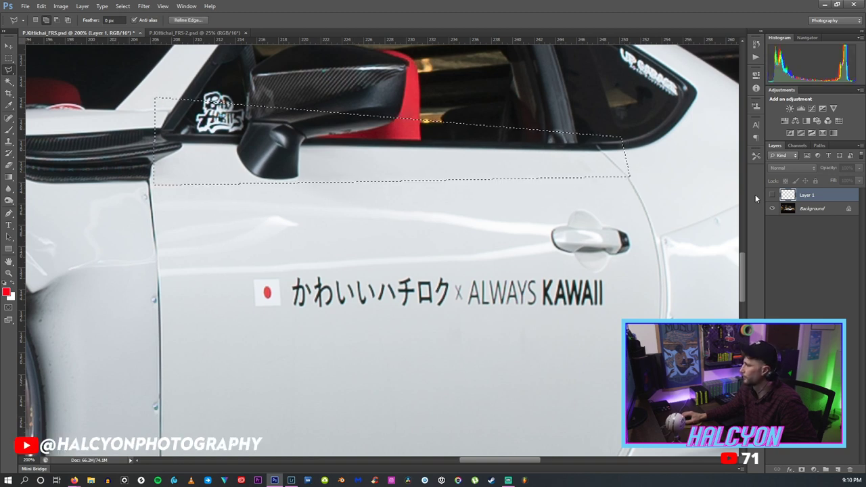
{"action": "left_click", "coordinate": [772, 195]}
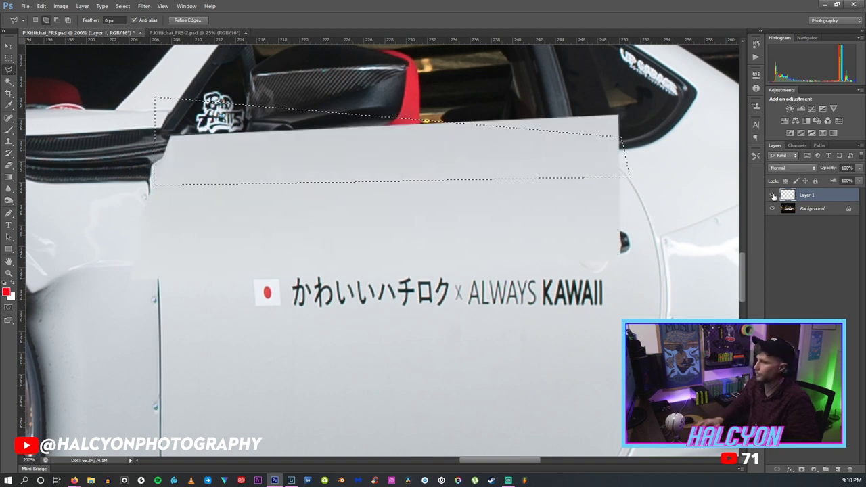
{"action": "key", "text": "Delete"}
{"action": "right_click", "coordinate": [367, 153]}
{"action": "left_click", "coordinate": [376, 157]}
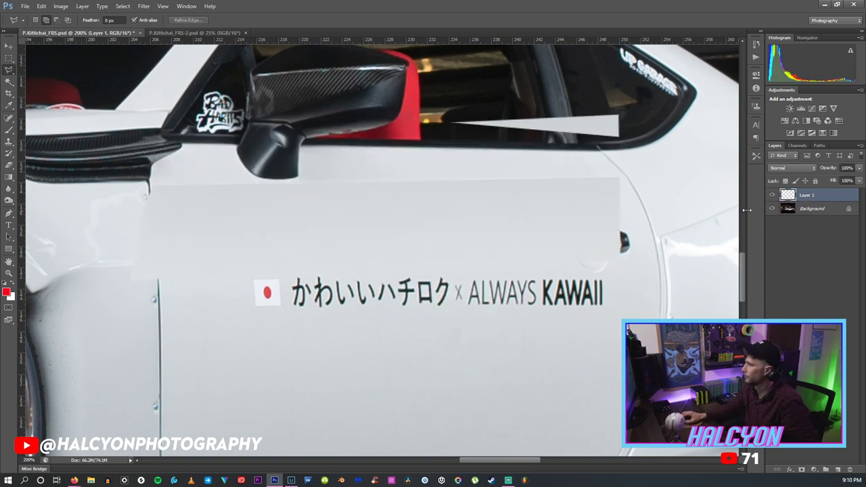
Trace a selection down the door seam with the patch hidden, then deselect it.
{"action": "left_click", "coordinate": [772, 195]}
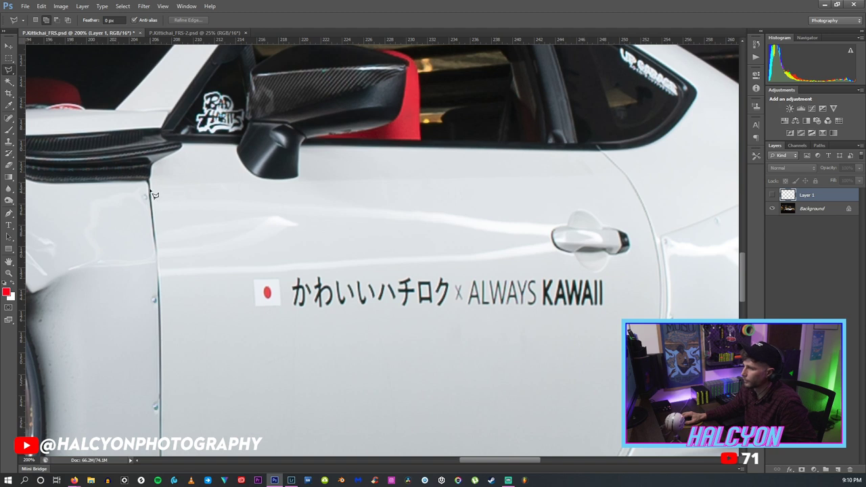
{"action": "left_click_drag", "start_coordinate": [157, 252], "coordinate": [161, 277]}
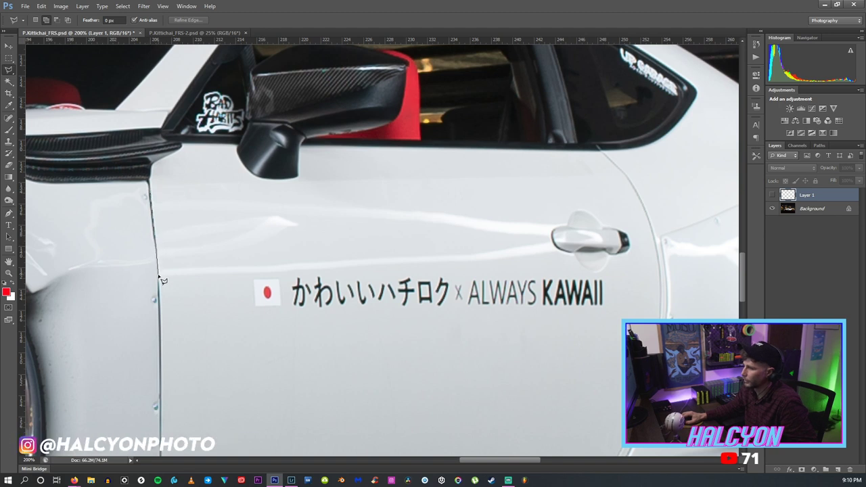
{"action": "mouse_move", "coordinate": [161, 346]}
{"action": "left_mouse_down"}
{"action": "mouse_move", "coordinate": [94, 354]}
{"action": "mouse_move", "coordinate": [91, 168]}
{"action": "left_mouse_up"}
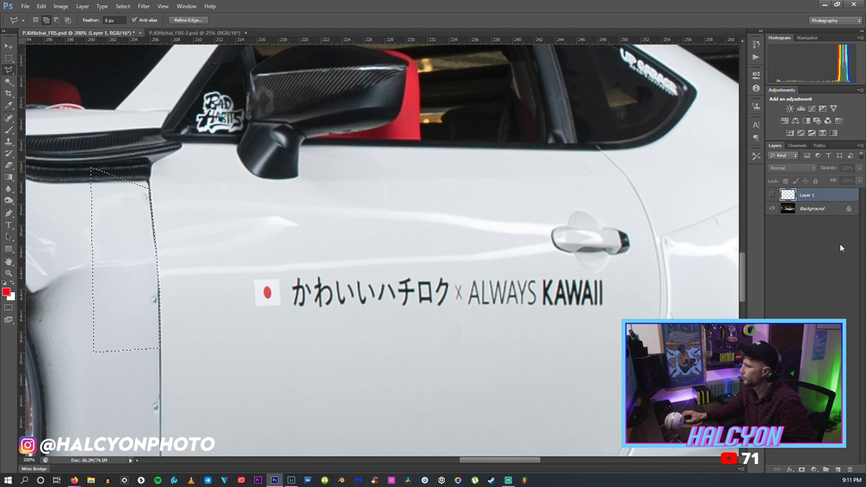
{"action": "left_click", "coordinate": [772, 194]}
{"action": "right_click", "coordinate": [380, 216]}
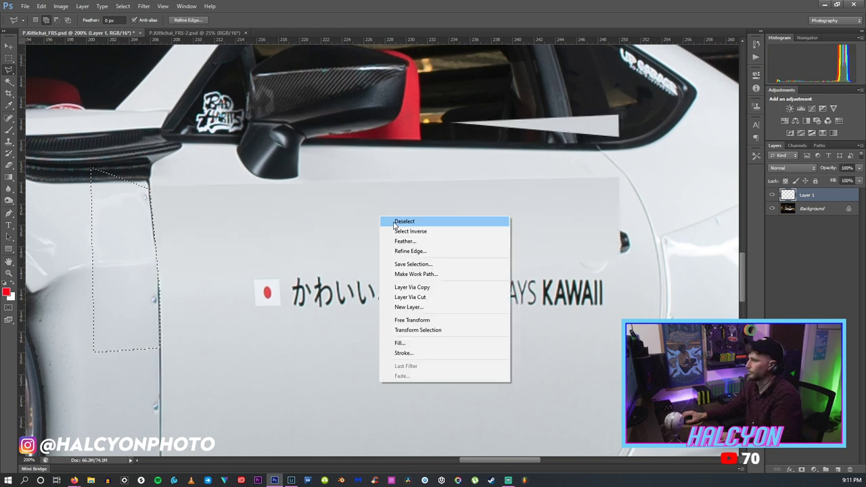
{"action": "left_click", "coordinate": [403, 220]}
Outline the door handle and clear it from the patch layer.
{"action": "left_click", "coordinate": [772, 195]}
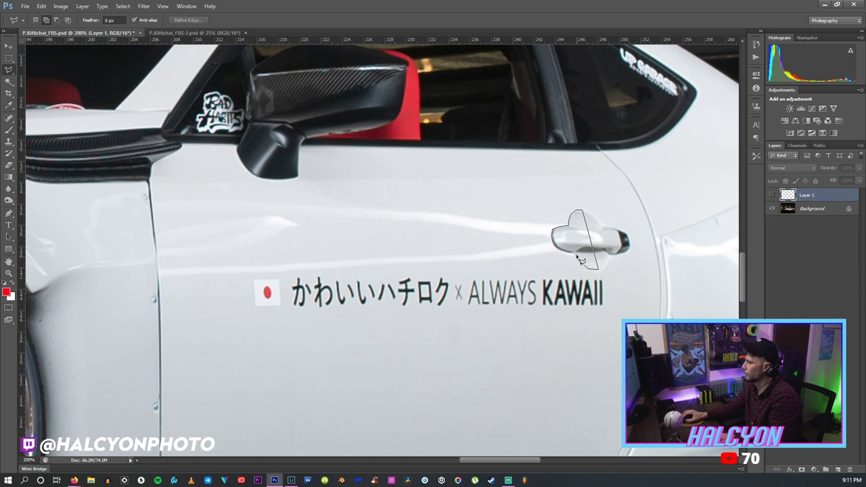
{"action": "double_click", "coordinate": [580, 261]}
{"action": "left_click", "coordinate": [771, 194]}
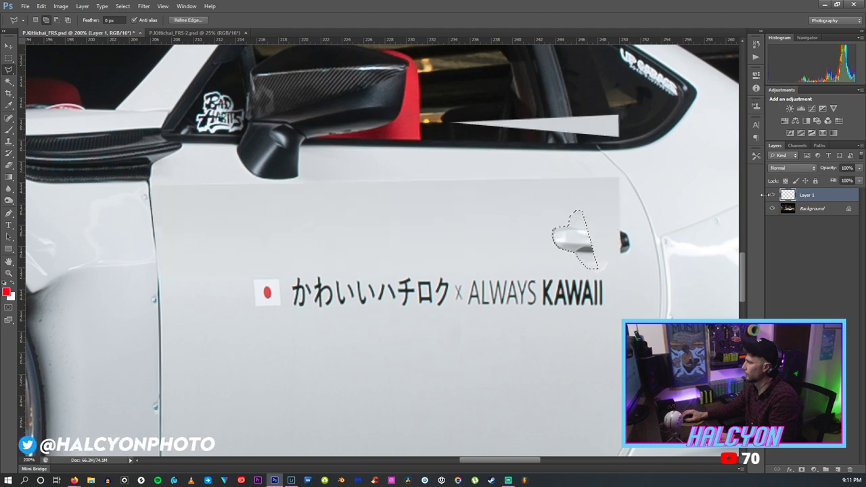
{"action": "right_click", "coordinate": [586, 197]}
{"action": "left_click", "coordinate": [603, 201]}
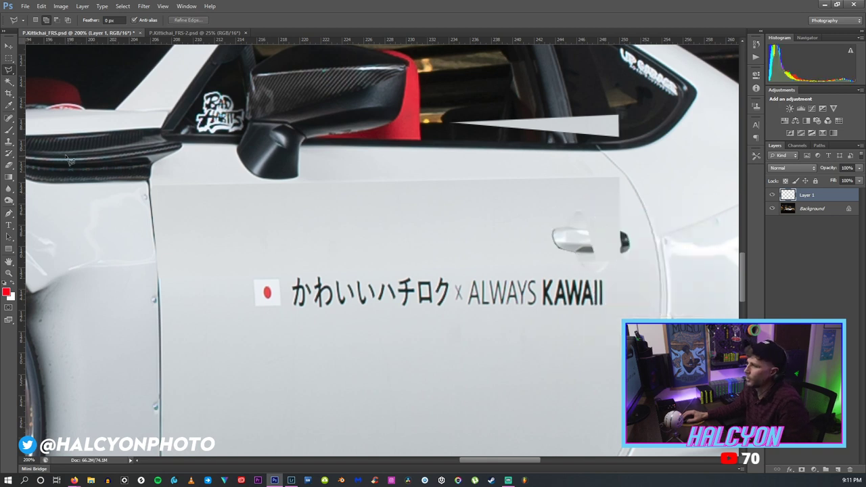
Switch to the Eraser and resize it from 226 px down to 156 px.
{"action": "key", "text": "e"}
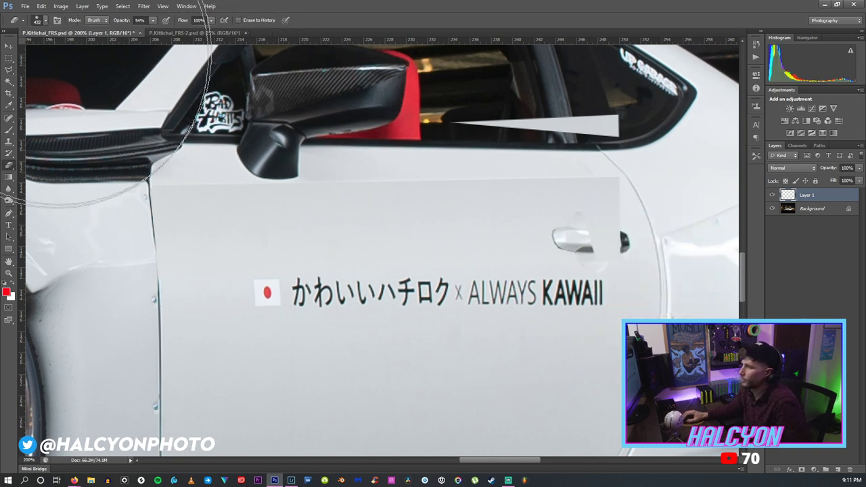
{"action": "left_click", "coordinate": [45, 19]}
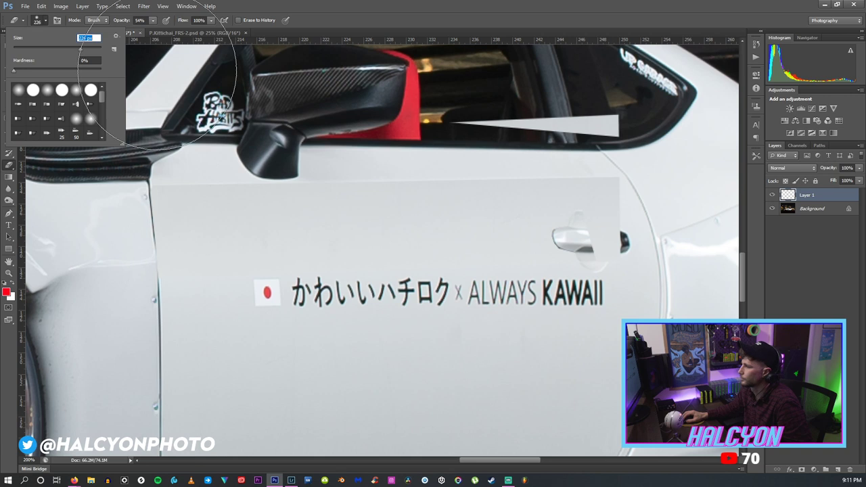
{"action": "type", "text": "226"}
{"action": "key", "text": "Return"}
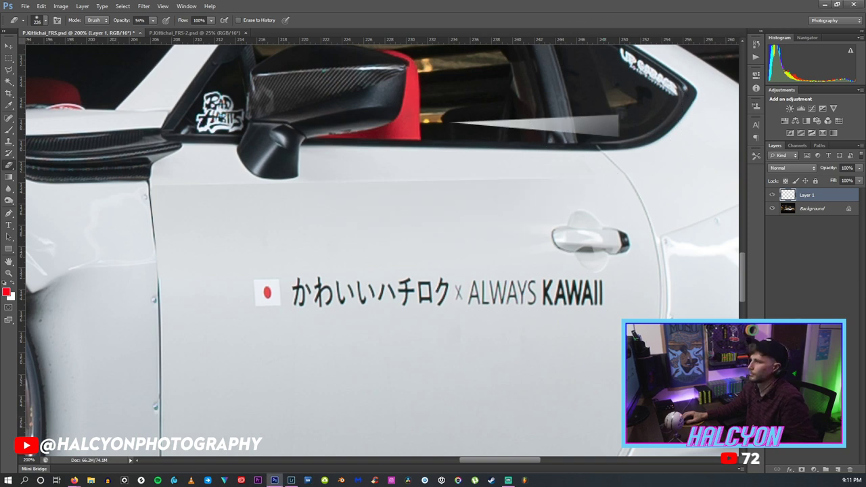
{"action": "left_click", "coordinate": [39, 20]}
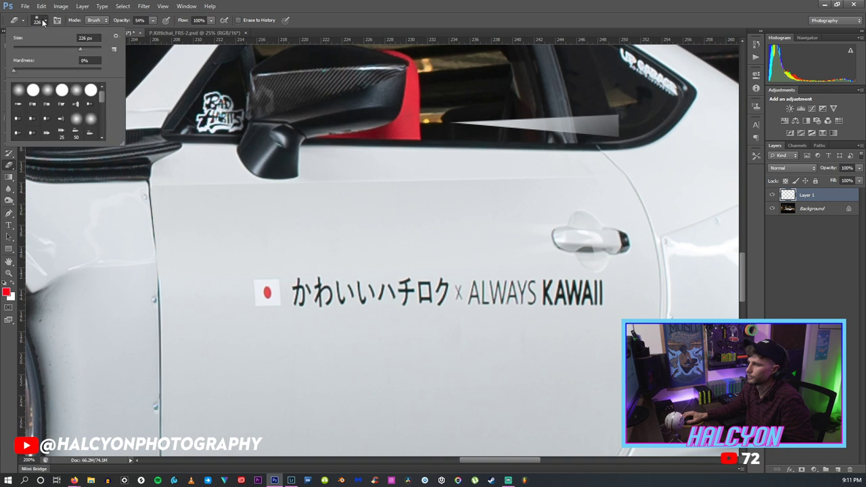
{"action": "left_click_drag", "start_coordinate": [78, 46], "coordinate": [77, 46]}
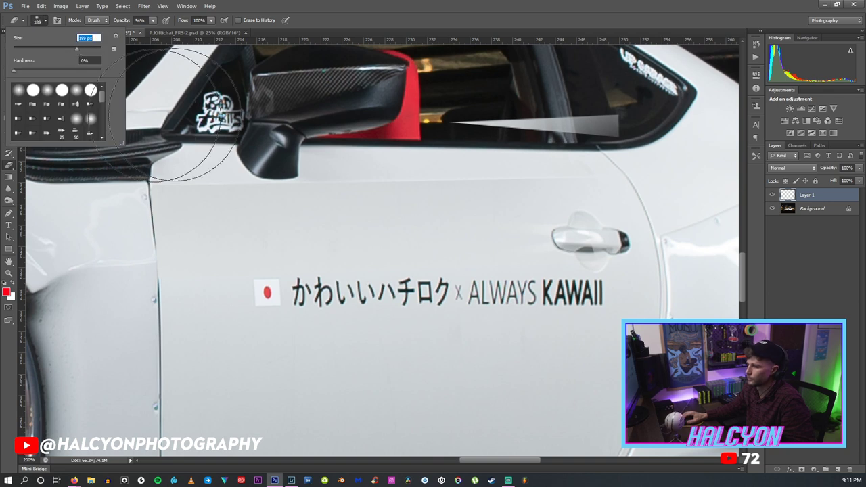
{"action": "left_click", "coordinate": [69, 46]}
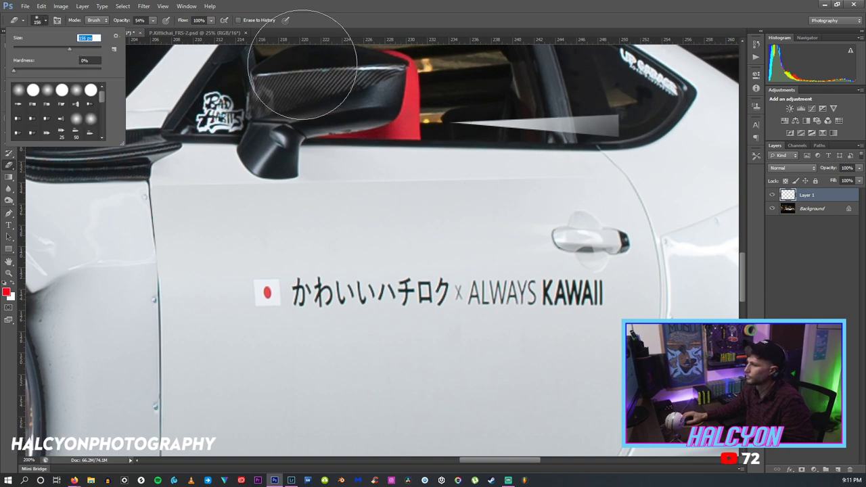
{"action": "key", "text": "Return"}
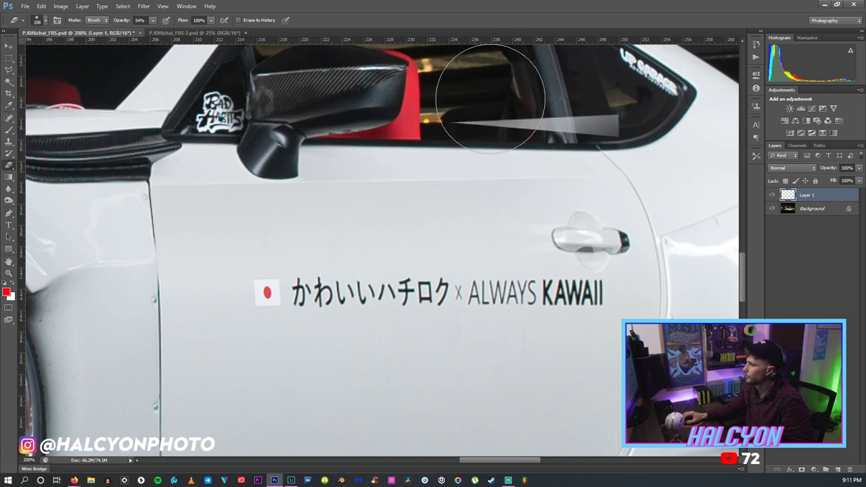
Erase the grey wedge from the window at 100% opacity, then fit the photo on screen.
{"action": "left_click", "coordinate": [154, 22]}
{"action": "left_click_drag", "start_coordinate": [154, 32], "coordinate": [177, 32]}
{"action": "mouse_move", "coordinate": [467, 146]}
{"action": "left_mouse_down"}
{"action": "mouse_move", "coordinate": [533, 105]}
{"action": "mouse_move", "coordinate": [625, 105]}
{"action": "mouse_move", "coordinate": [431, 99]}
{"action": "mouse_move", "coordinate": [528, 133]}
{"action": "left_mouse_up"}
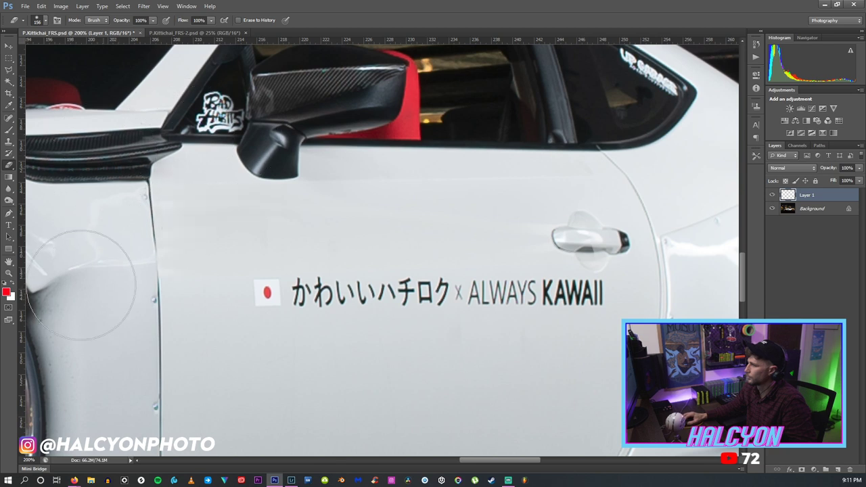
{"action": "key", "text": "z"}
{"action": "right_click", "coordinate": [404, 209]}
{"action": "left_click", "coordinate": [409, 212]}
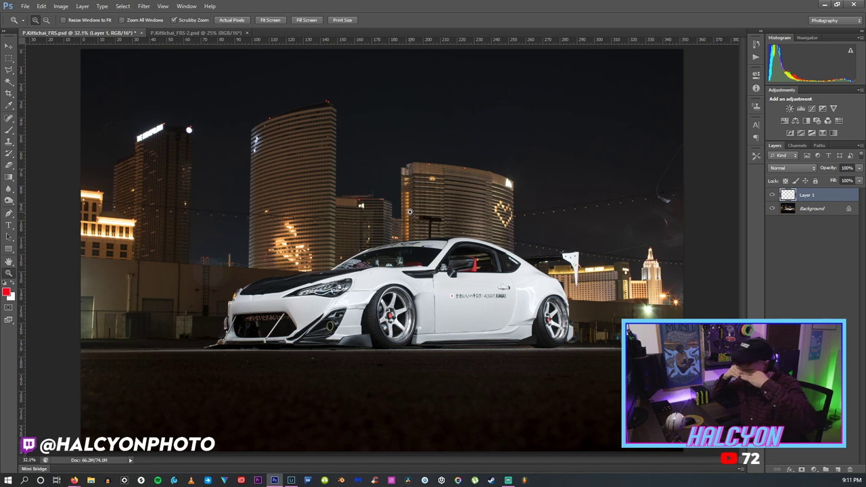
Zoom in on the door and toggle the patch layer to compare with and without it.
{"action": "left_click_drag", "start_coordinate": [447, 257], "coordinate": [534, 264]}
{"action": "left_click", "coordinate": [770, 195]}
{"action": "left_click", "coordinate": [770, 196]}
{"action": "left_click", "coordinate": [771, 195]}
{"action": "left_click", "coordinate": [771, 196]}
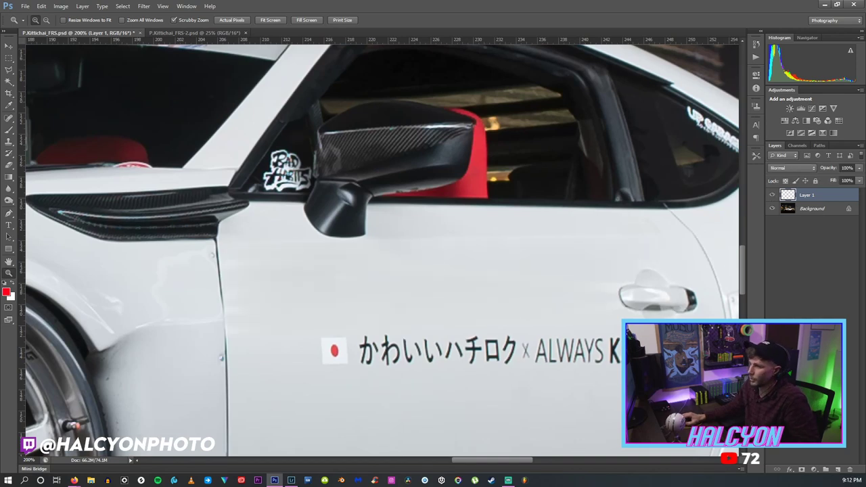
Set the Eraser to 145 px, then fit the whole photo on screen.
{"action": "left_click", "coordinate": [8, 164]}
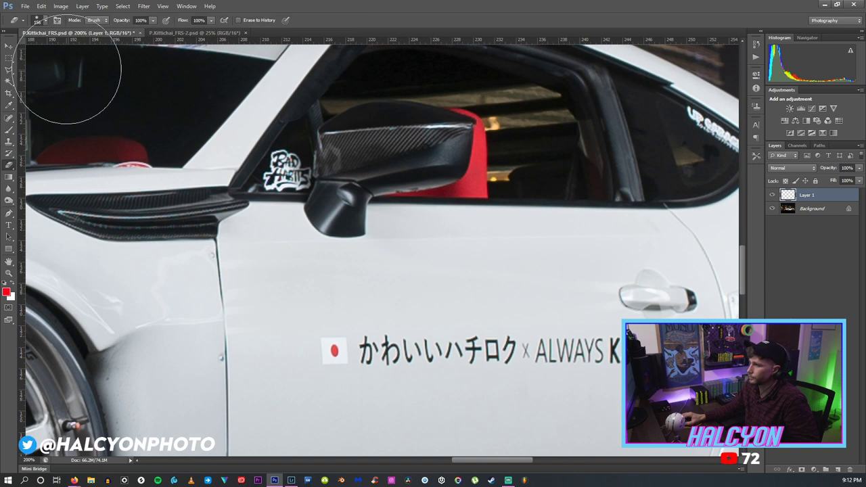
{"action": "left_click", "coordinate": [40, 21]}
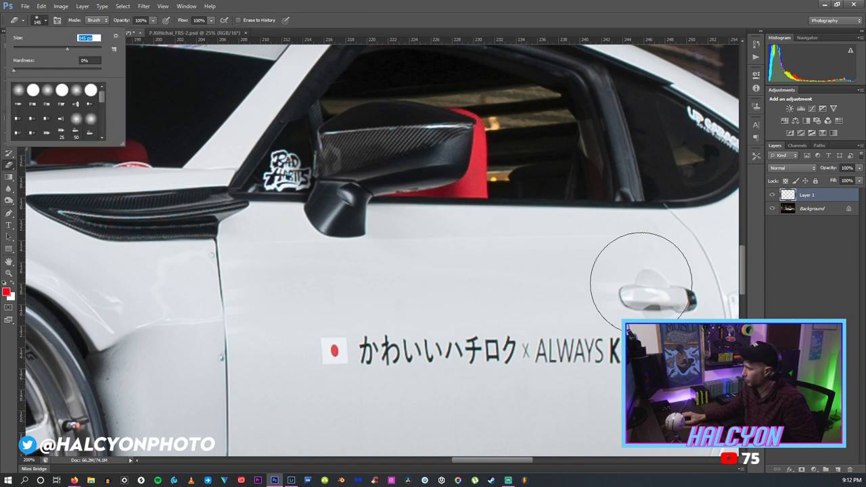
{"action": "left_click", "coordinate": [680, 266]}
{"action": "right_click", "coordinate": [683, 279]}
{"action": "key", "text": "Escape"}
{"action": "key", "text": "z"}
{"action": "right_click", "coordinate": [441, 258]}
{"action": "left_click", "coordinate": [443, 257]}
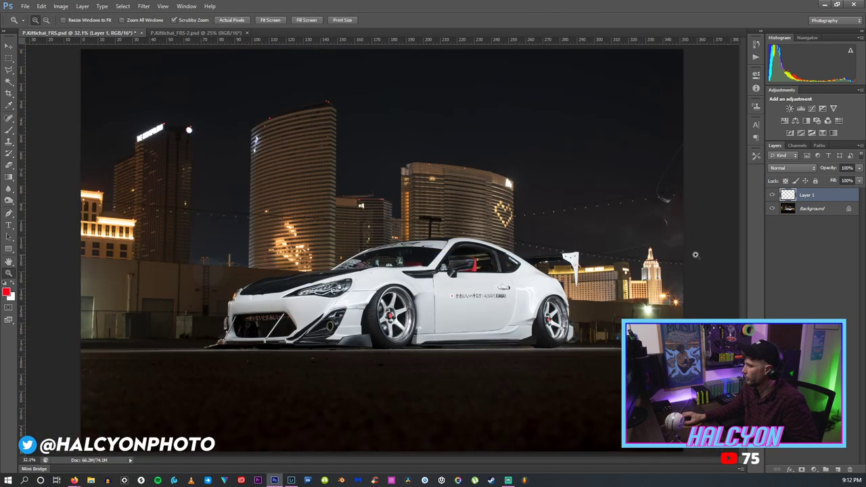
Zoom in on the door decal and merge the patch layer down into Background.
{"action": "left_click_drag", "start_coordinate": [495, 280], "coordinate": [424, 282]}
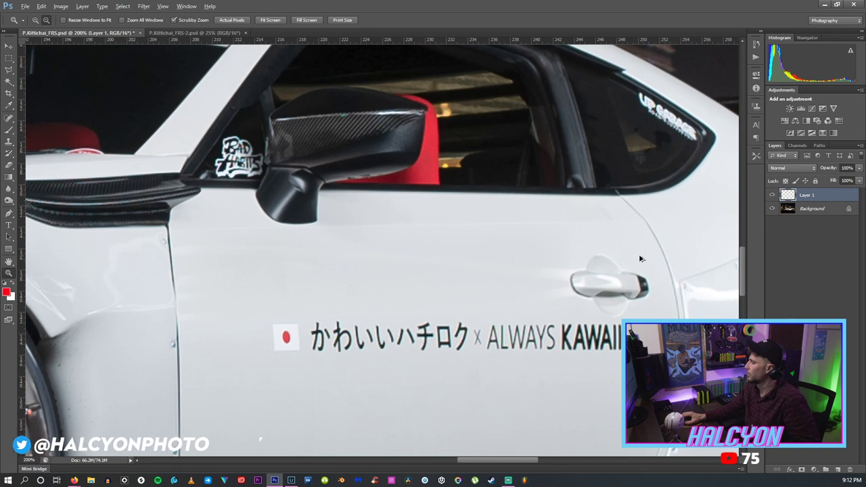
{"action": "right_click", "coordinate": [805, 195]}
{"action": "left_click", "coordinate": [704, 204]}
{"action": "key", "text": "s"}
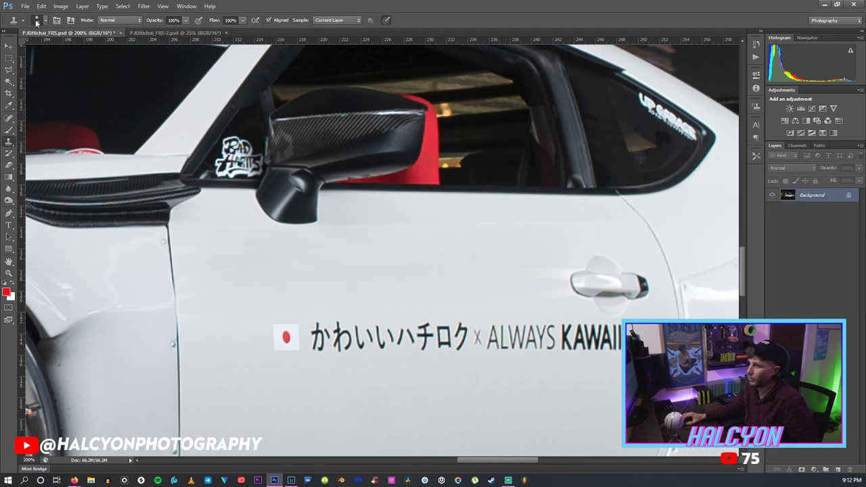
Sample a clean door area with a 54 px clone brush and clone along the seam.
{"action": "left_click", "coordinate": [36, 21]}
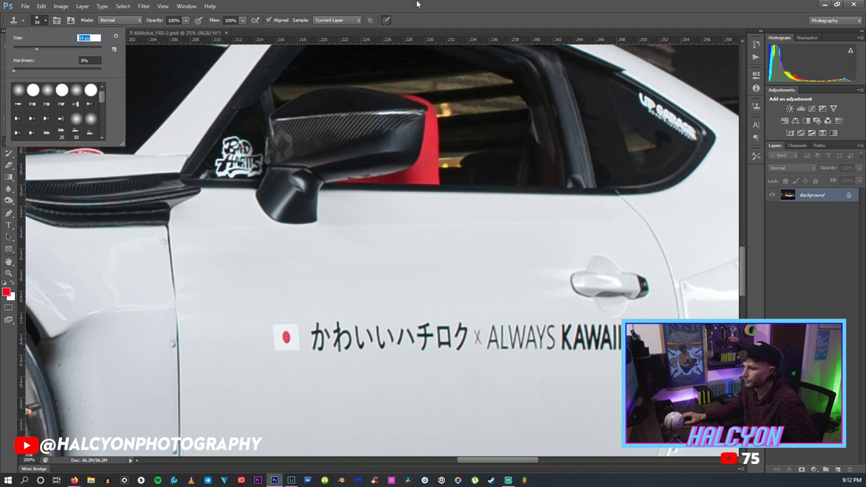
{"action": "key", "text": "Return"}
{"action": "left_click", "coordinate": [551, 271], "text": "alt"}
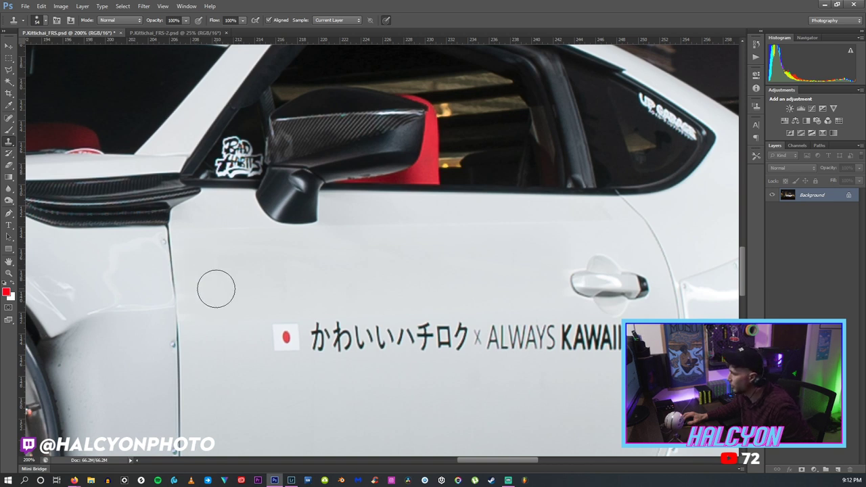
{"action": "scroll", "coordinate": [239, 282], "scroll_direction": "down", "scroll_amount": 2}
{"action": "left_click_drag", "start_coordinate": [521, 464], "coordinate": [543, 464]}
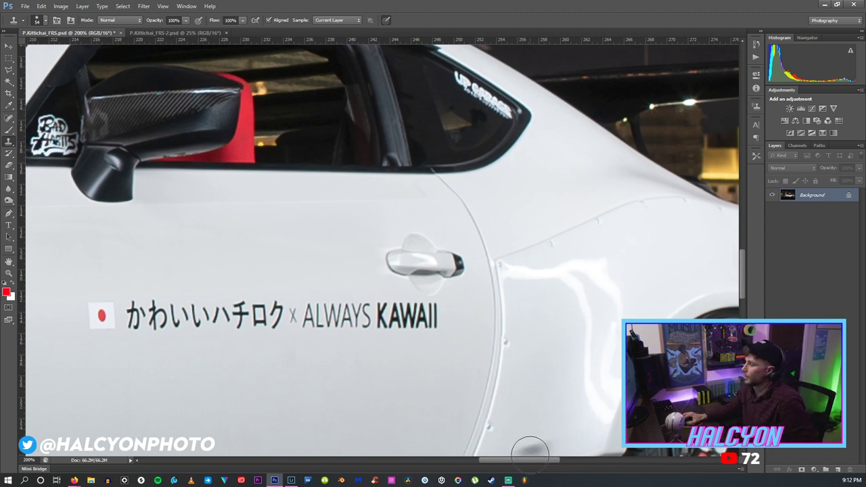
{"action": "left_click_drag", "start_coordinate": [529, 463], "coordinate": [497, 461]}
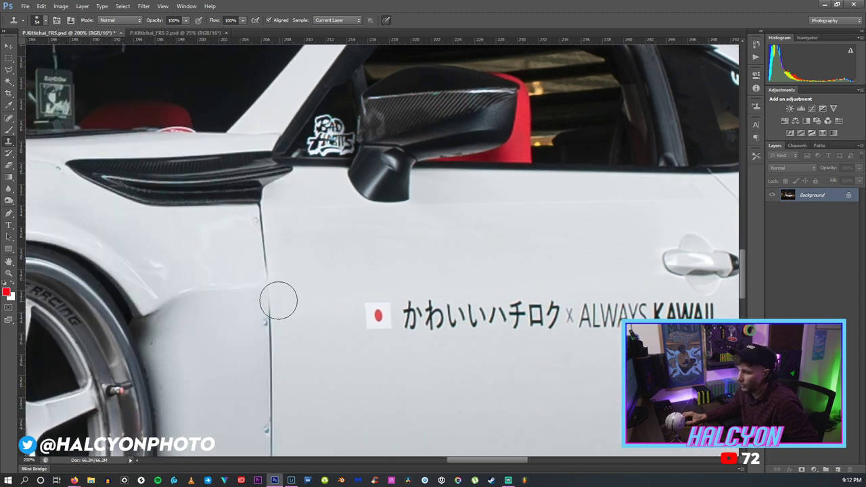
Shrink the clone brush to about 44 px and clone along the seam again.
{"action": "left_click", "coordinate": [42, 22]}
{"action": "left_click_drag", "start_coordinate": [35, 48], "coordinate": [31, 46]}
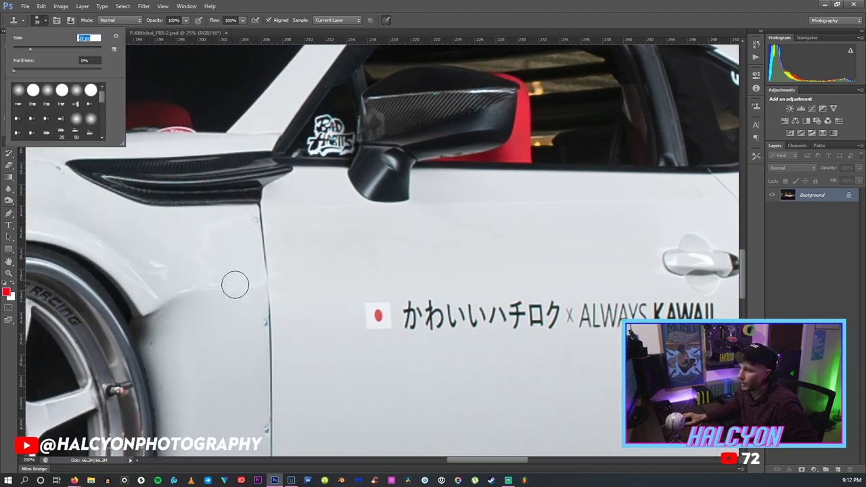
{"action": "left_click", "coordinate": [180, 229]}
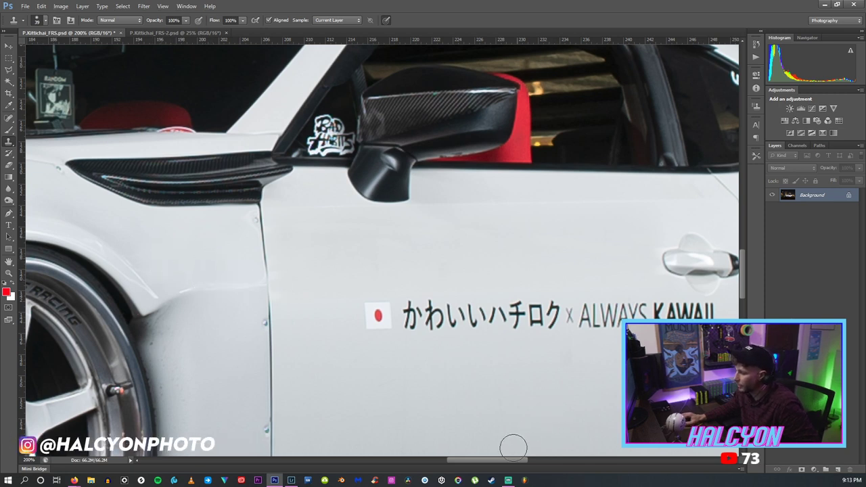
{"action": "left_click_drag", "start_coordinate": [497, 463], "coordinate": [545, 461]}
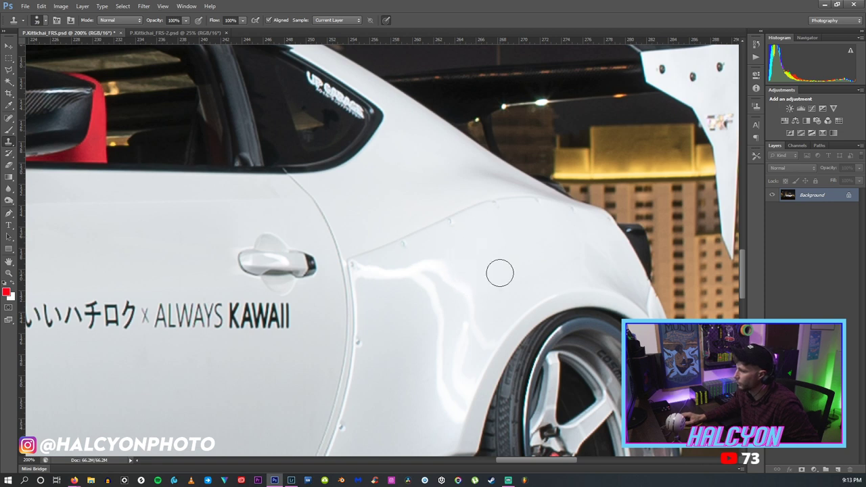
{"action": "scroll", "coordinate": [477, 267], "scroll_direction": "down", "scroll_amount": 2}
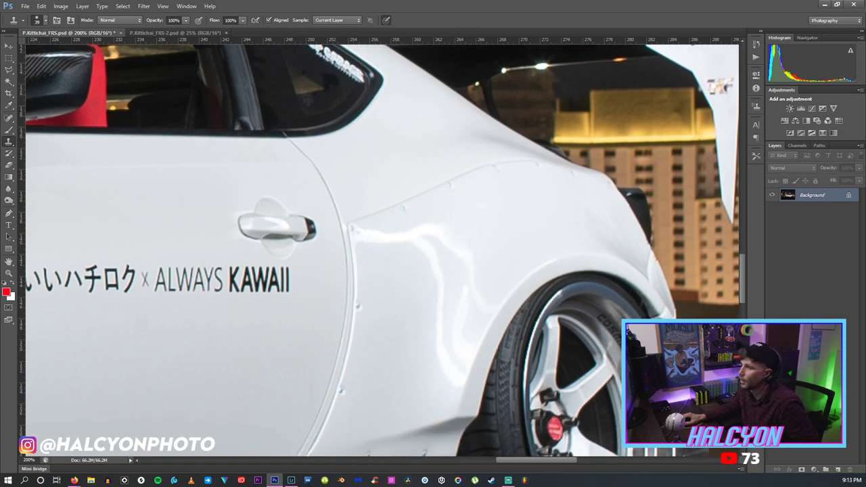
{"action": "left_click", "coordinate": [9, 70]}
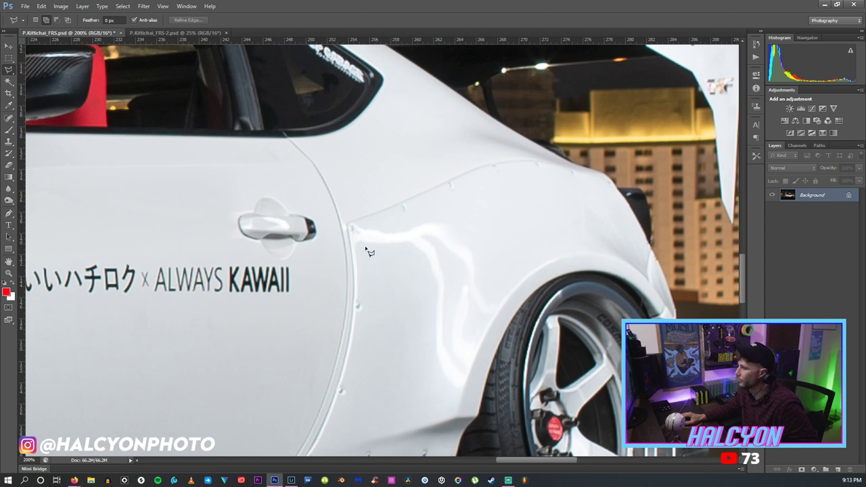
Outline the rear fender area near the wheel and cut it onto a new Layer 1.
{"action": "left_click", "coordinate": [426, 256]}
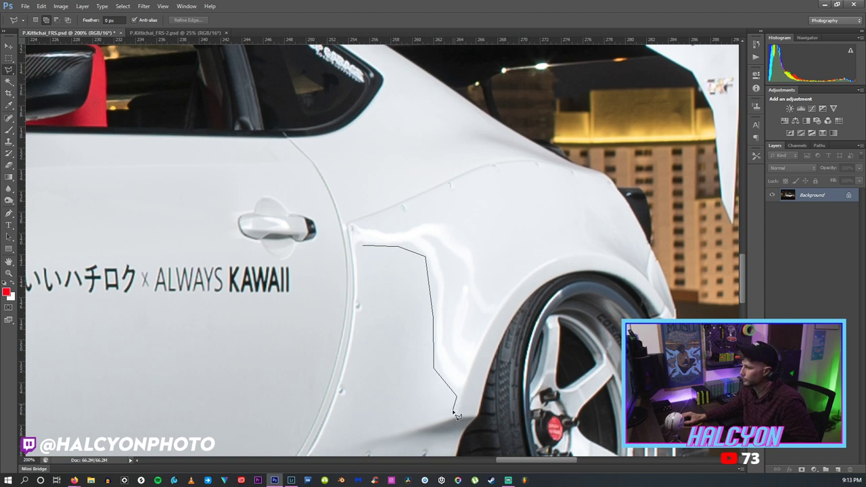
{"action": "left_click", "coordinate": [329, 438]}
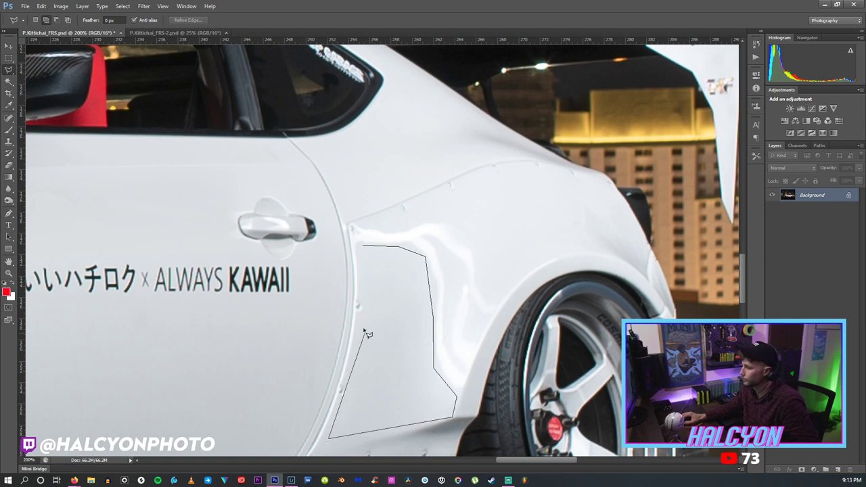
{"action": "double_click", "coordinate": [366, 264]}
{"action": "right_click", "coordinate": [410, 318]}
{"action": "key", "text": "Escape"}
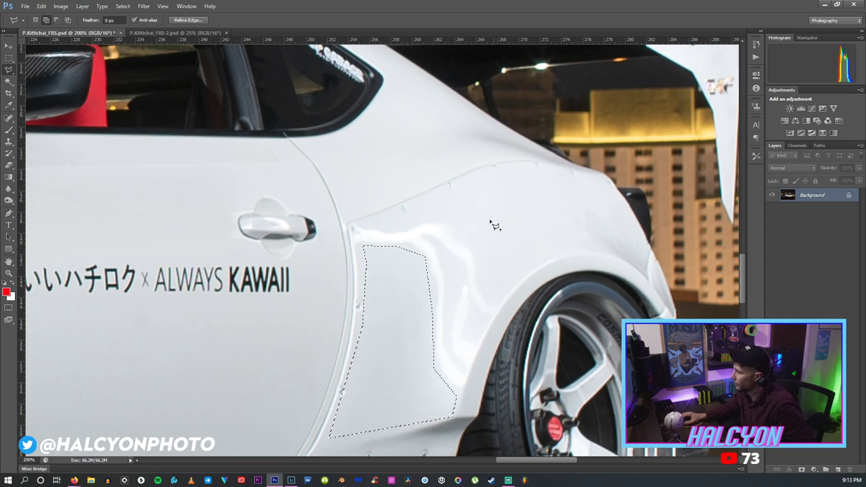
{"action": "right_click", "coordinate": [408, 309]}
{"action": "left_click", "coordinate": [446, 228]}
{"action": "key", "text": "ctrl+t"}
Rotate and shift the cut fender patch up-right into place and commit it.
{"action": "left_click_drag", "start_coordinate": [400, 287], "coordinate": [407, 309]}
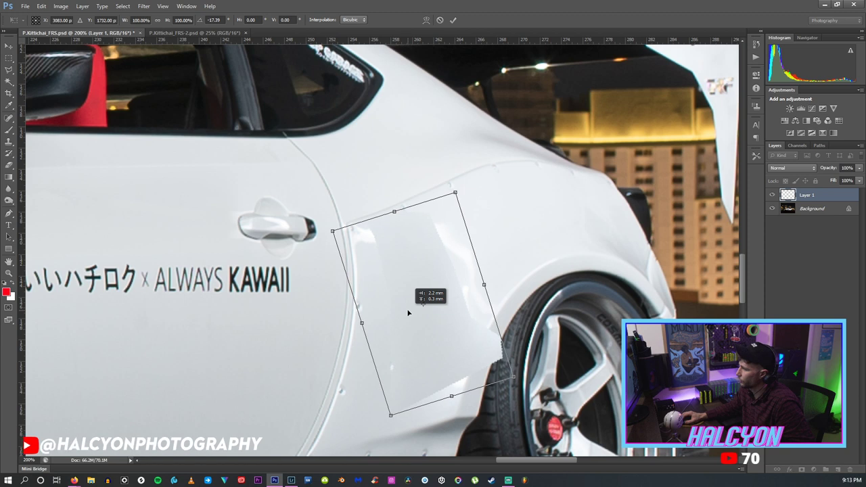
{"action": "key", "text": "v"}
{"action": "key", "text": "Return"}
Copy another fender area from Background to Layer 2 and move it down-left.
{"action": "left_click", "coordinate": [802, 212]}
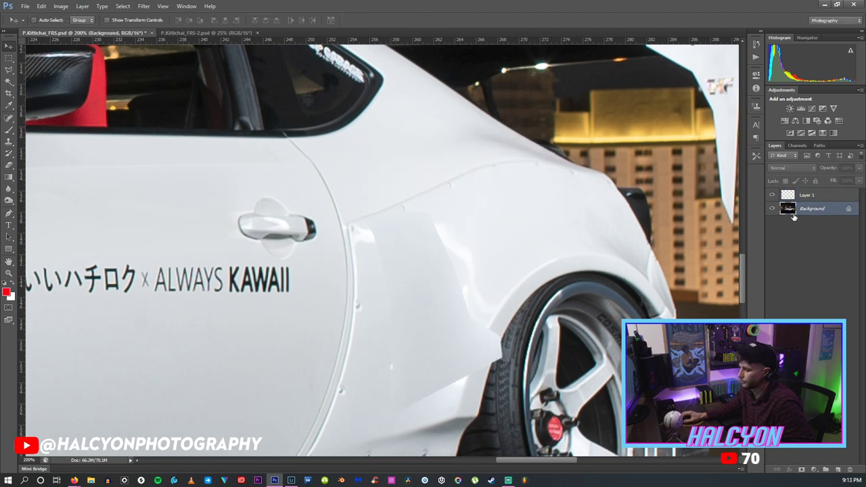
{"action": "left_click", "coordinate": [11, 71]}
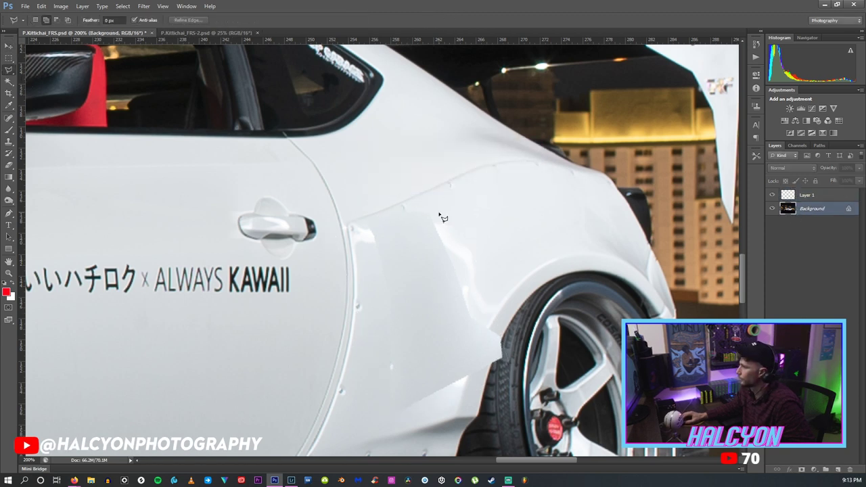
{"action": "left_click", "coordinate": [501, 287]}
{"action": "left_click", "coordinate": [501, 180]}
{"action": "right_click", "coordinate": [502, 209]}
{"action": "left_click", "coordinate": [558, 279]}
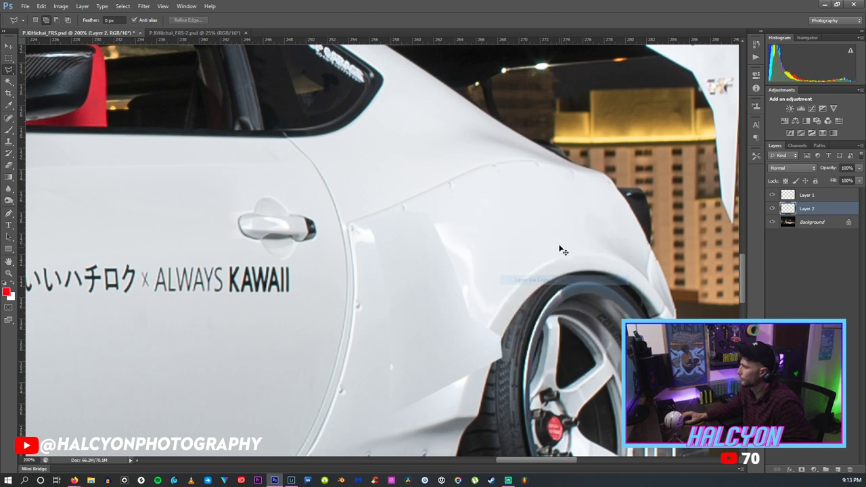
{"action": "key", "text": "ctrl+t"}
{"action": "left_click_drag", "start_coordinate": [544, 206], "coordinate": [494, 218]}
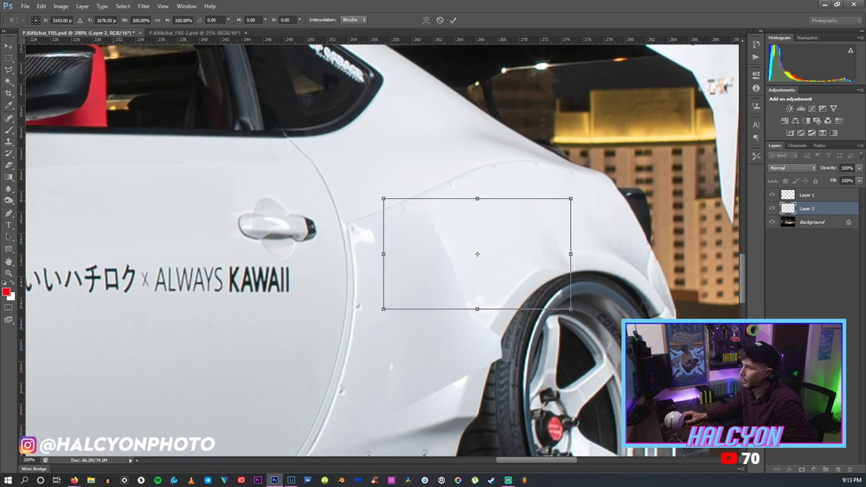
{"action": "key", "text": "Return"}
Pick a soft Eraser and make Layer 1 the active layer.
{"action": "left_click", "coordinate": [9, 165]}
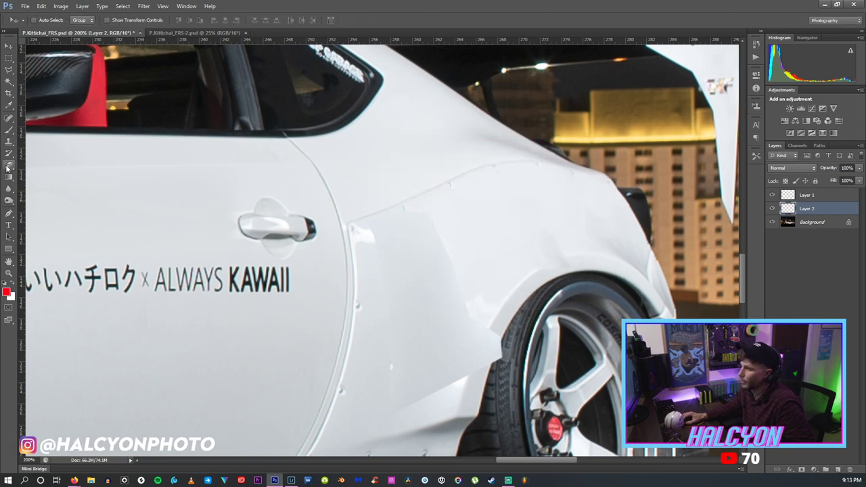
{"action": "left_click", "coordinate": [37, 24]}
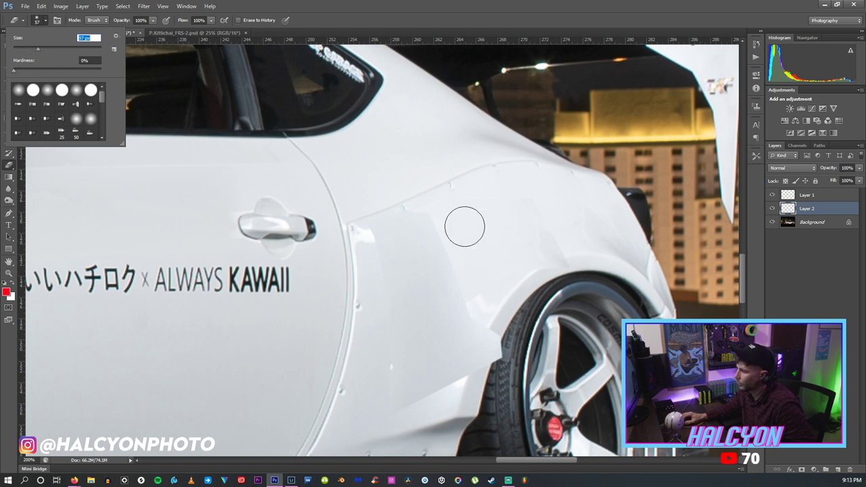
{"action": "left_click", "coordinate": [456, 228]}
{"action": "left_click", "coordinate": [816, 198]}
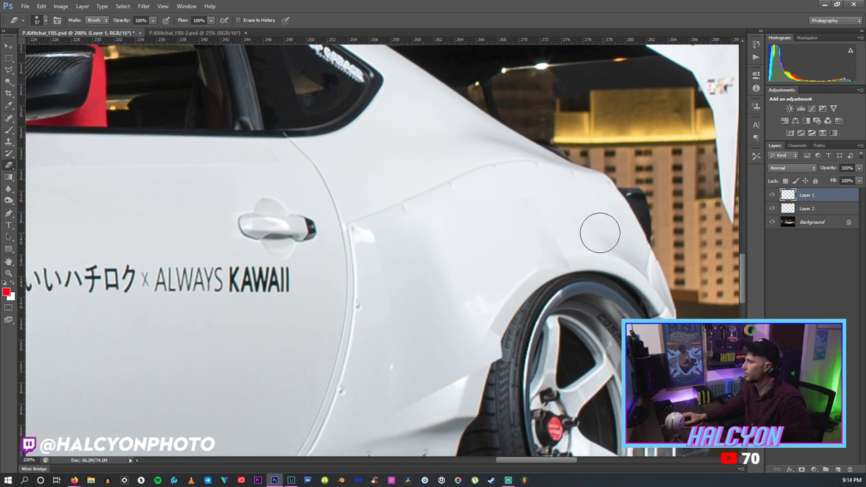
{"action": "left_click", "coordinate": [61, 7]}
Brighten the Layer 1 fender patch with a Levels adjustment.
{"action": "mouse_move", "coordinate": [81, 29]}
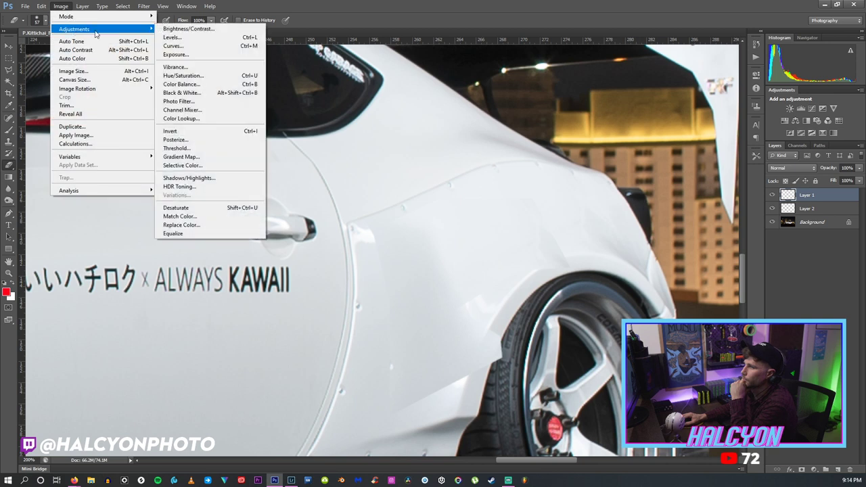
{"action": "left_click", "coordinate": [237, 38]}
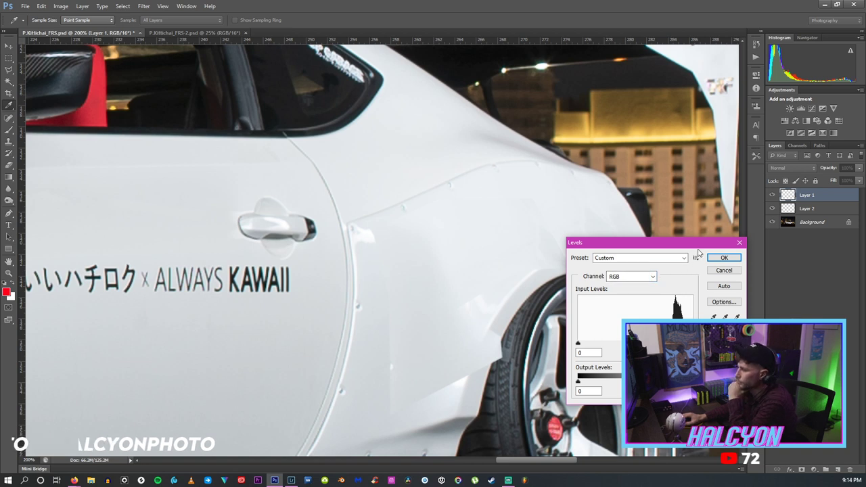
{"action": "left_click", "coordinate": [722, 258]}
Erase Layer 1's lower edge near the wheel arch, then select Layer 2.
{"action": "key", "text": "b"}
{"action": "mouse_move", "coordinate": [368, 259]}
{"action": "left_mouse_down"}
{"action": "mouse_move", "coordinate": [383, 295]}
{"action": "mouse_move", "coordinate": [386, 361]}
{"action": "mouse_move", "coordinate": [506, 332]}
{"action": "mouse_move", "coordinate": [426, 433]}
{"action": "left_mouse_up"}
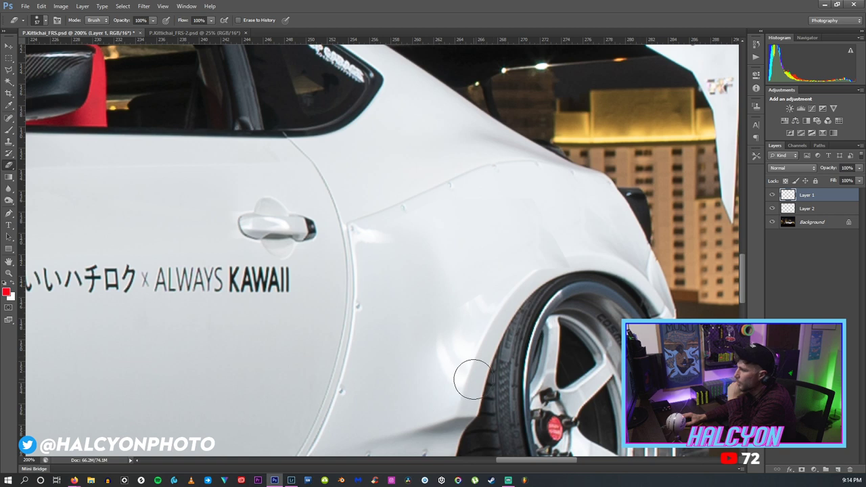
{"action": "left_click", "coordinate": [803, 209]}
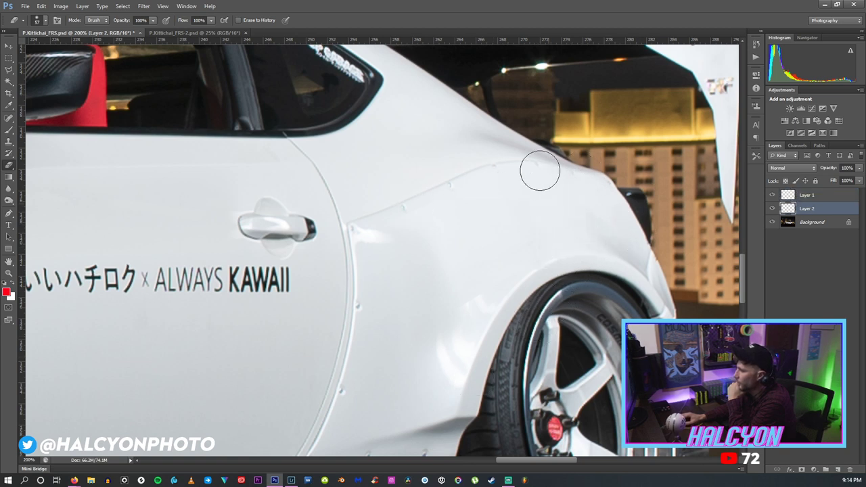
{"action": "left_click", "coordinate": [8, 272]}
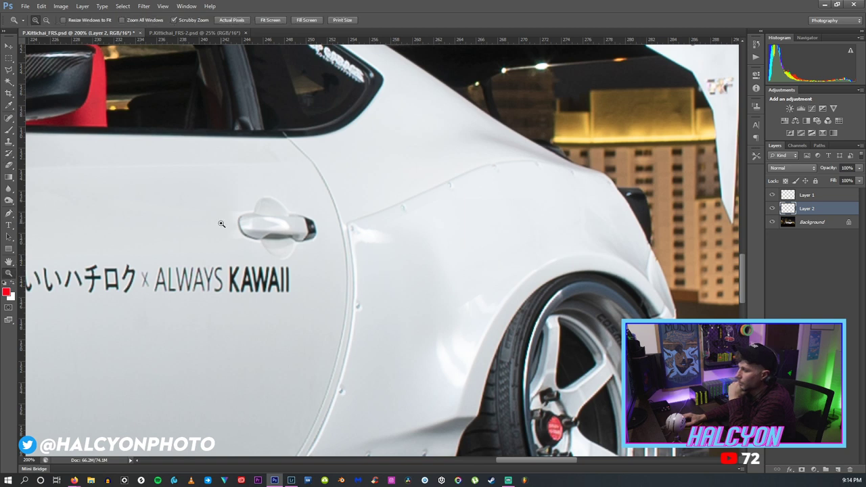
Zoom in on the rear wheel arch and flatten all layers into Background.
{"action": "key", "text": "ctrl+0"}
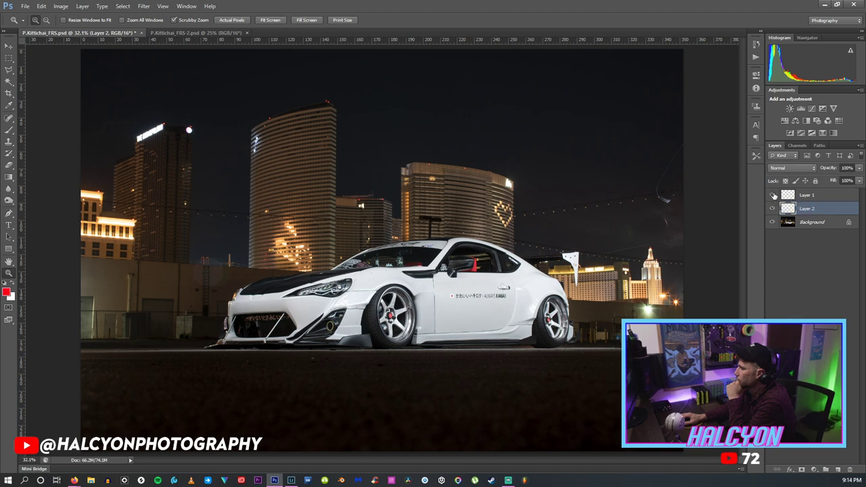
{"action": "left_click_drag", "start_coordinate": [539, 293], "coordinate": [541, 306]}
{"action": "left_click", "coordinate": [535, 309]}
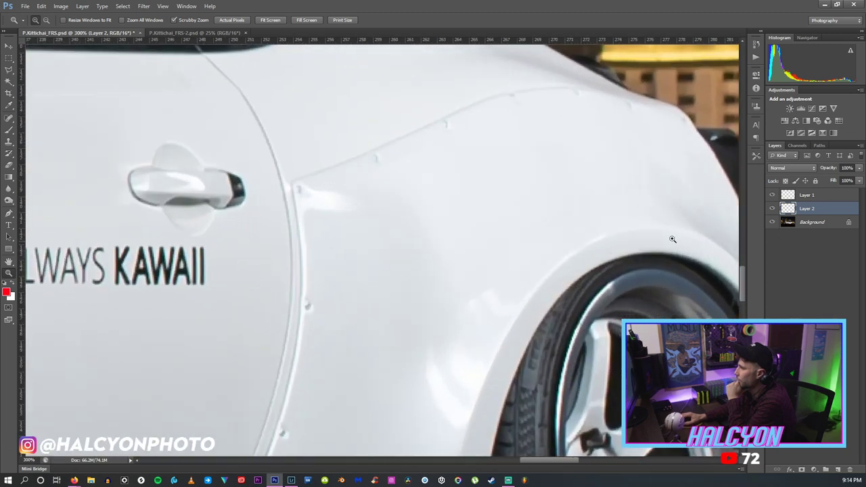
{"action": "right_click", "coordinate": [803, 211]}
{"action": "left_click", "coordinate": [704, 386]}
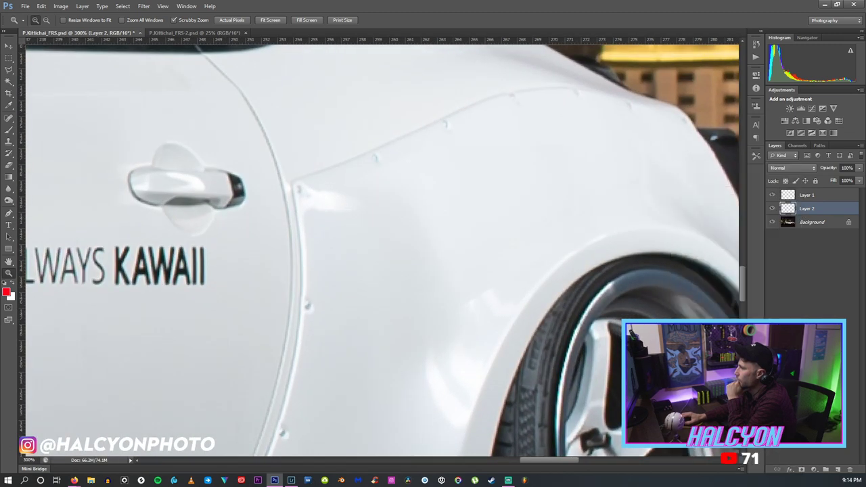
Clone over the seam on the rear fender, then fit the photo and zoom toward the car.
{"action": "left_click", "coordinate": [9, 142]}
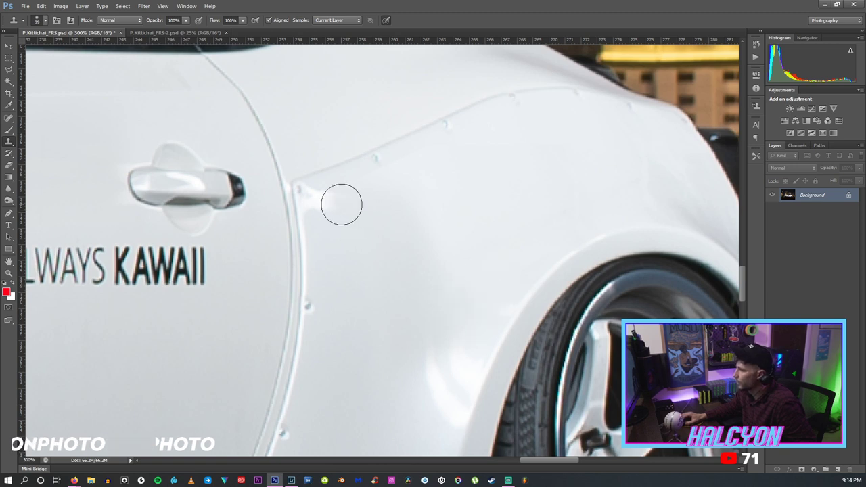
{"action": "left_click_drag", "start_coordinate": [328, 206], "coordinate": [323, 204]}
{"action": "scroll", "coordinate": [433, 298], "scroll_direction": "down", "scroll_amount": 3}
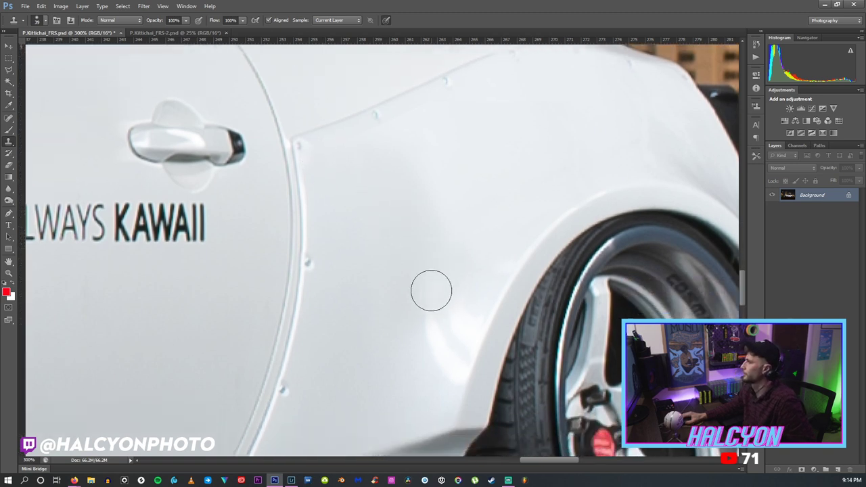
{"action": "left_click", "coordinate": [414, 284], "text": "alt"}
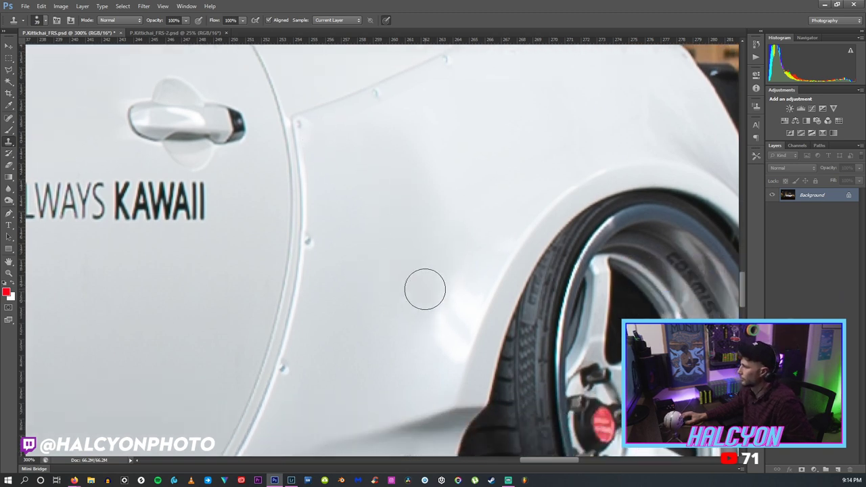
{"action": "key", "text": "z"}
{"action": "key", "text": "ctrl+0"}
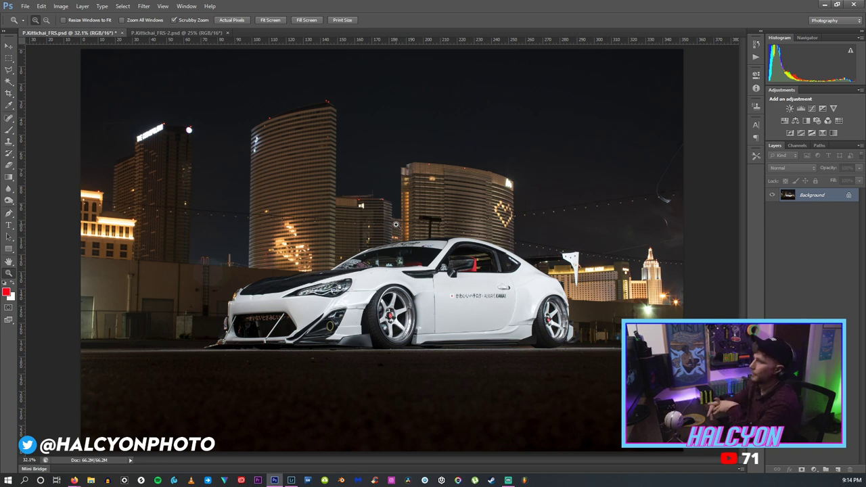
{"action": "left_click_drag", "start_coordinate": [398, 265], "coordinate": [595, 302]}
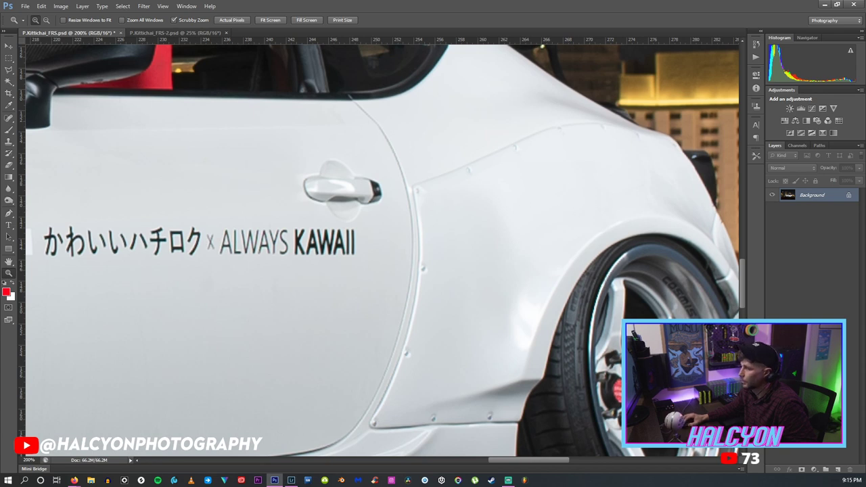
Clone down along the rear fender crease at about 26% opacity.
{"action": "left_click", "coordinate": [14, 138]}
{"action": "left_click", "coordinate": [44, 21]}
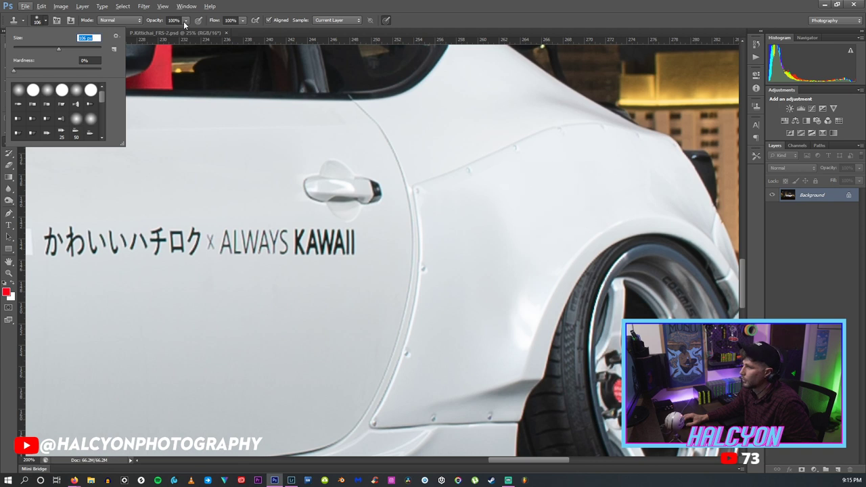
{"action": "left_click_drag", "start_coordinate": [177, 32], "coordinate": [170, 32]}
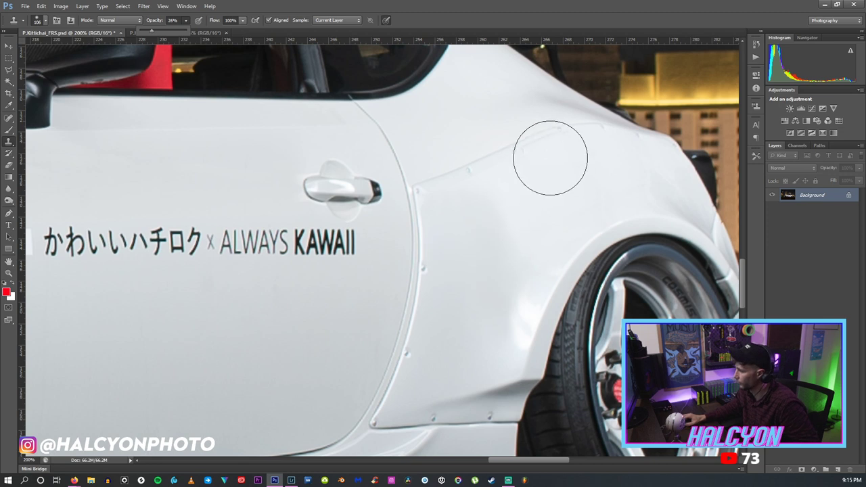
{"action": "left_click", "coordinate": [573, 191], "text": "alt"}
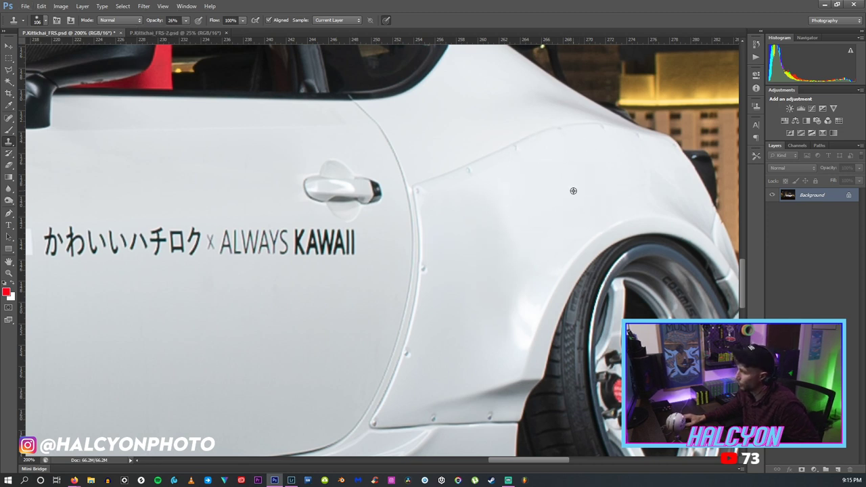
{"action": "left_click", "coordinate": [185, 21]}
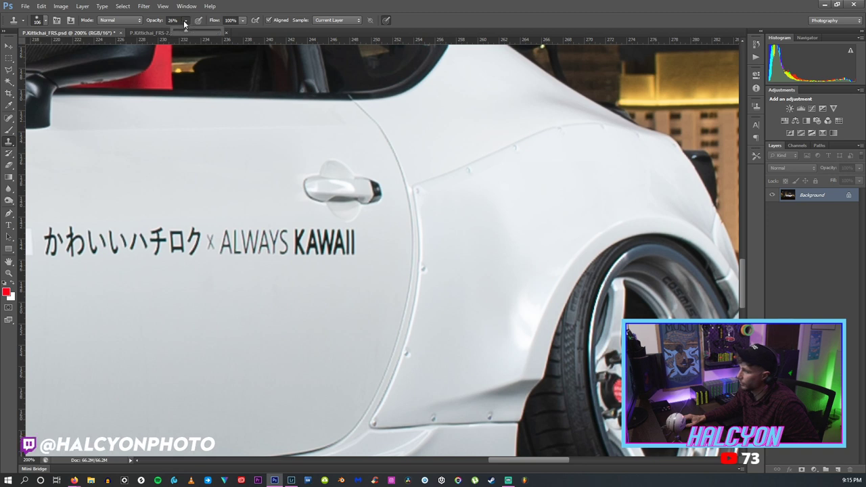
{"action": "left_click", "coordinate": [544, 277]}
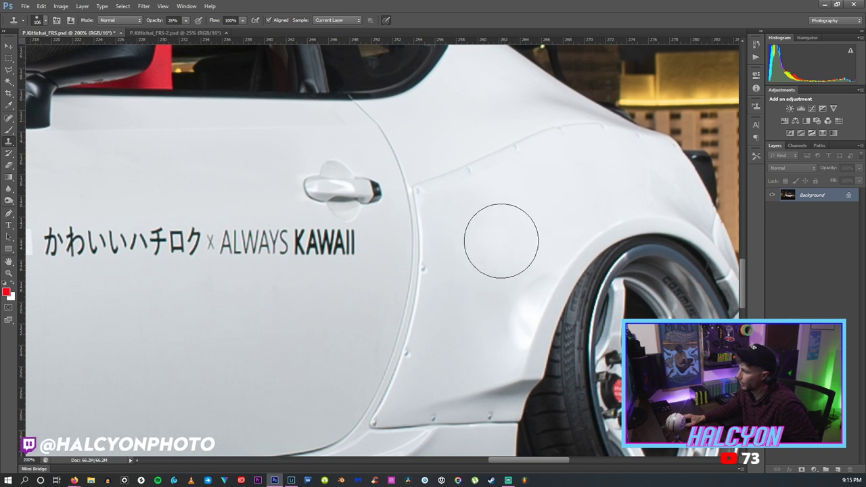
{"action": "left_click", "coordinate": [539, 198], "text": "alt"}
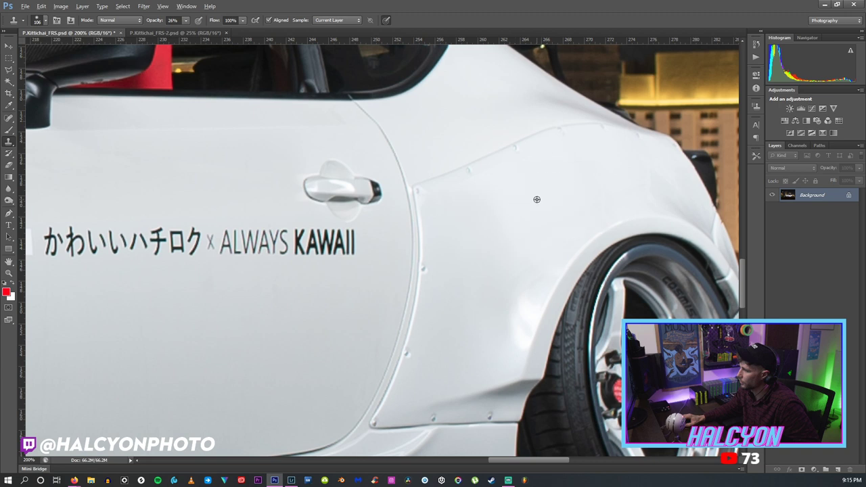
{"action": "left_click", "coordinate": [561, 200], "text": "alt"}
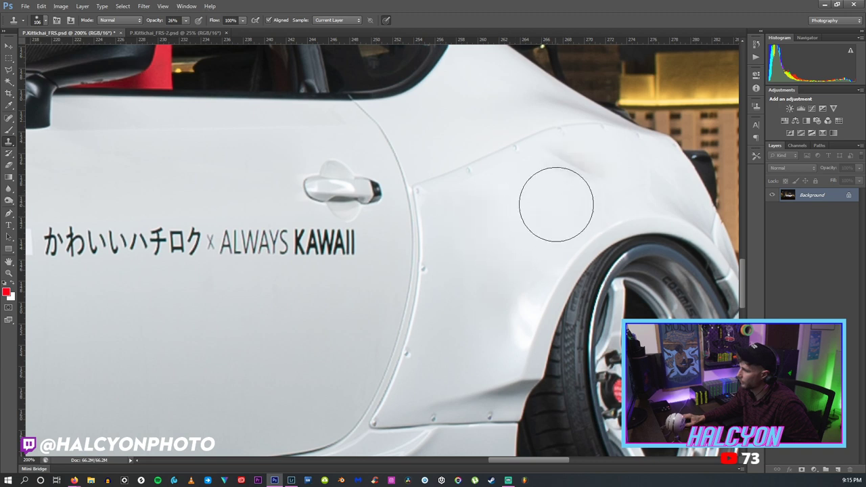
{"action": "left_click", "coordinate": [558, 201], "text": "alt"}
{"action": "left_click_drag", "start_coordinate": [512, 255], "coordinate": [497, 286]}
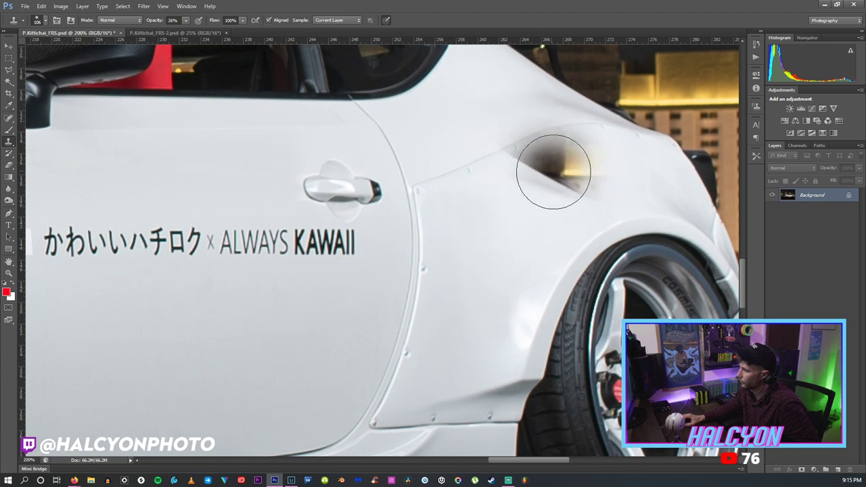
Fit the photo on screen, then zoom back in on the rear fender.
{"action": "right_click", "coordinate": [539, 144]}
{"action": "key", "text": "Return"}
{"action": "key", "text": "z"}
{"action": "right_click", "coordinate": [484, 191]}
{"action": "left_click", "coordinate": [504, 194]}
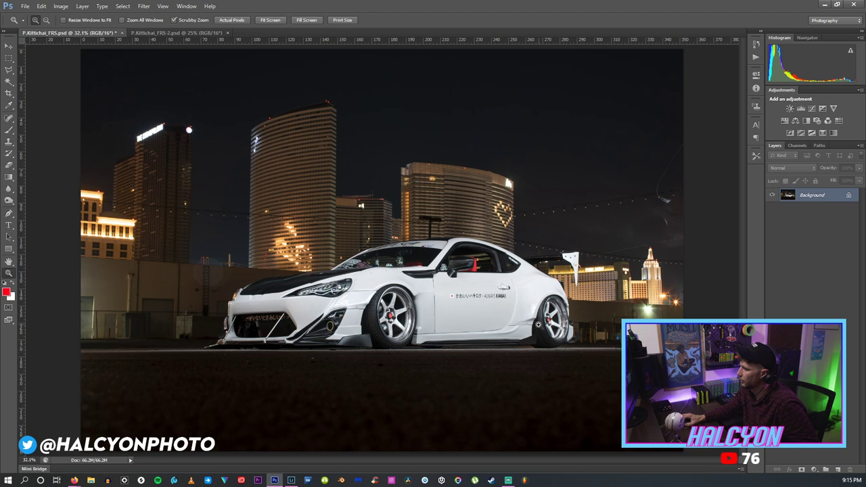
{"action": "left_click_drag", "start_coordinate": [510, 299], "coordinate": [530, 312]}
{"action": "left_click", "coordinate": [530, 312]}
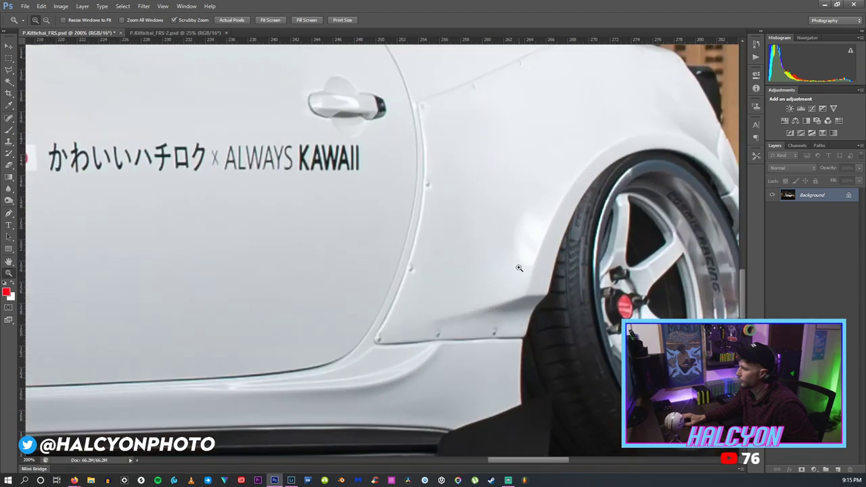
Shrink the clone brush to 27 px, sample a fender source, then enlarge it to 56 px.
{"action": "left_click", "coordinate": [9, 141]}
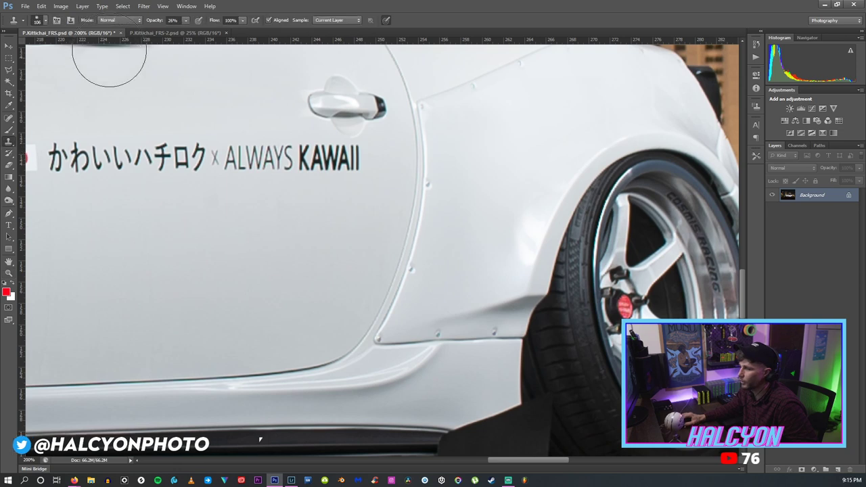
{"action": "left_click", "coordinate": [183, 21]}
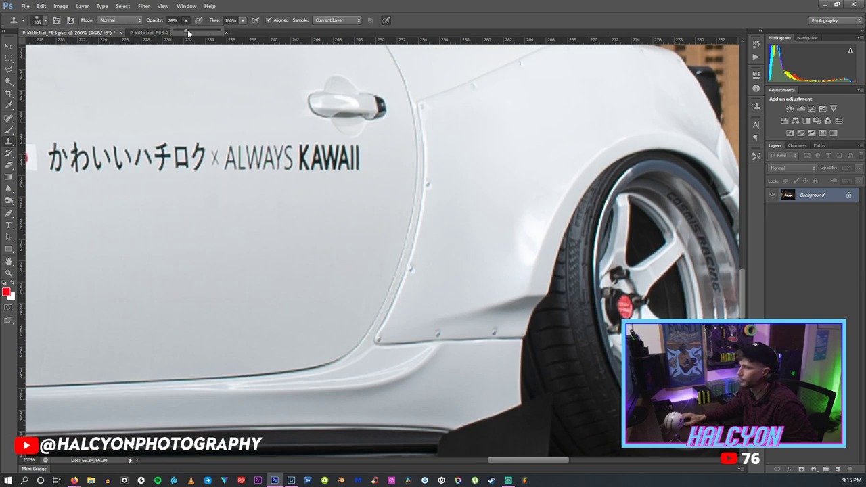
{"action": "left_click", "coordinate": [37, 20]}
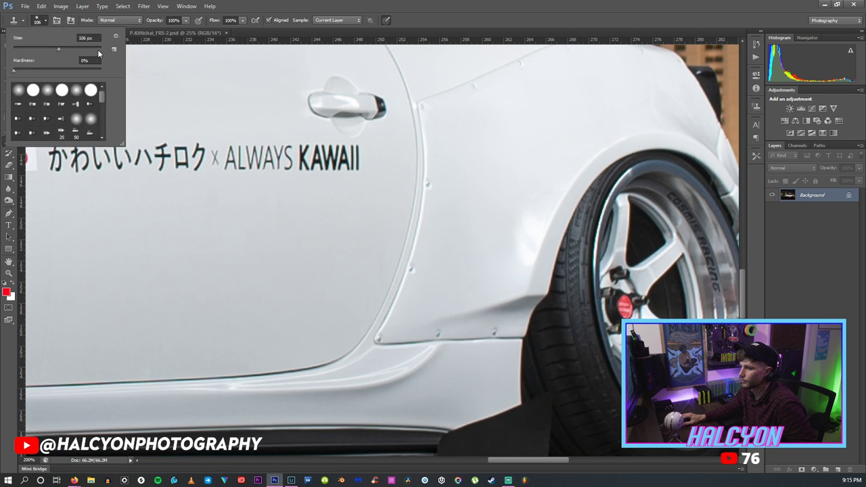
{"action": "left_click_drag", "start_coordinate": [58, 49], "coordinate": [25, 51]}
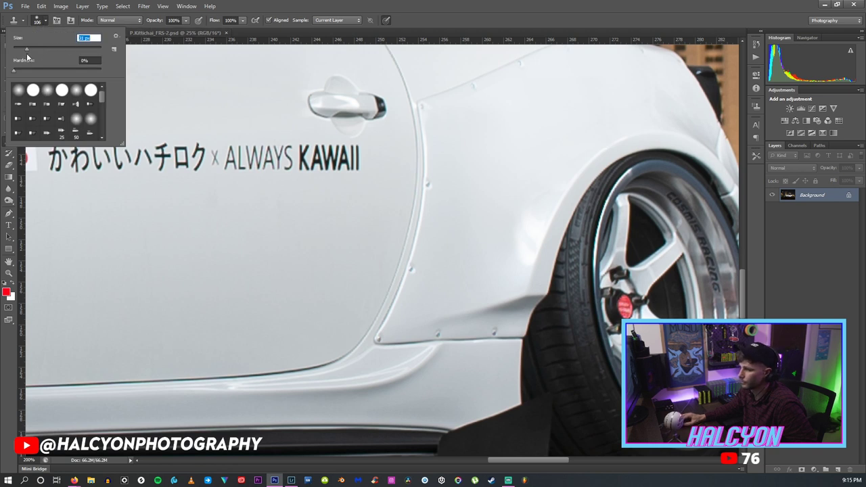
{"action": "left_click", "coordinate": [511, 226], "text": "alt"}
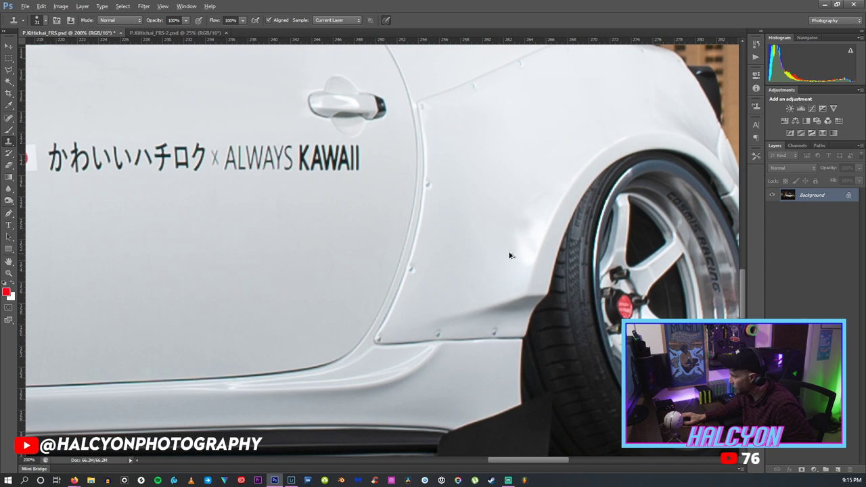
{"action": "left_click", "coordinate": [39, 20]}
{"action": "left_click_drag", "start_coordinate": [37, 52], "coordinate": [41, 51]}
{"action": "key", "text": "Return"}
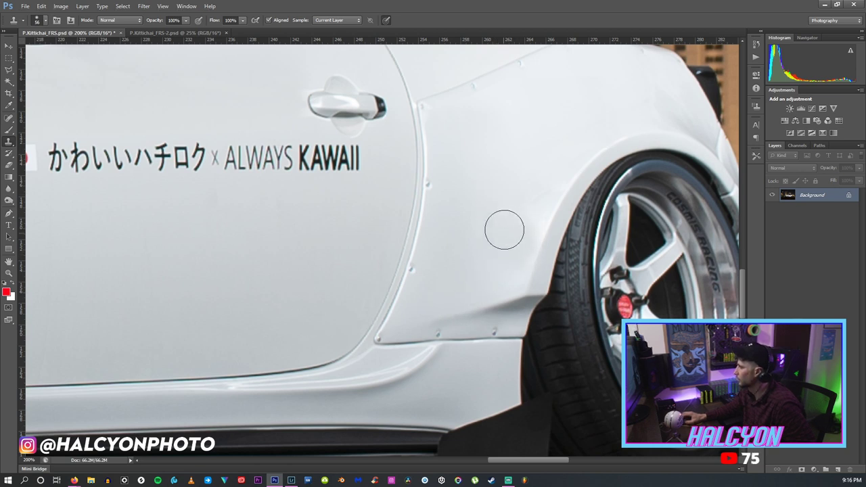
Set the clone opacity to 27% and fit the whole photo on screen.
{"action": "left_click", "coordinate": [43, 22]}
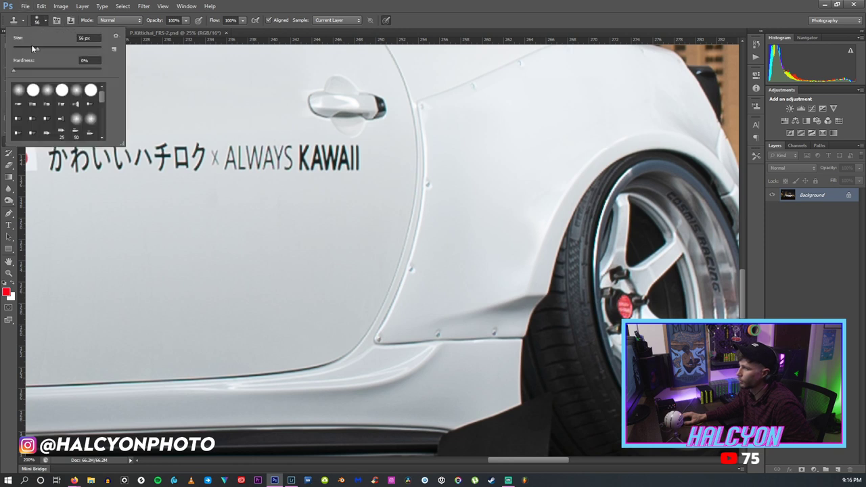
{"action": "left_click", "coordinate": [185, 20]}
{"action": "left_click", "coordinate": [537, 177]}
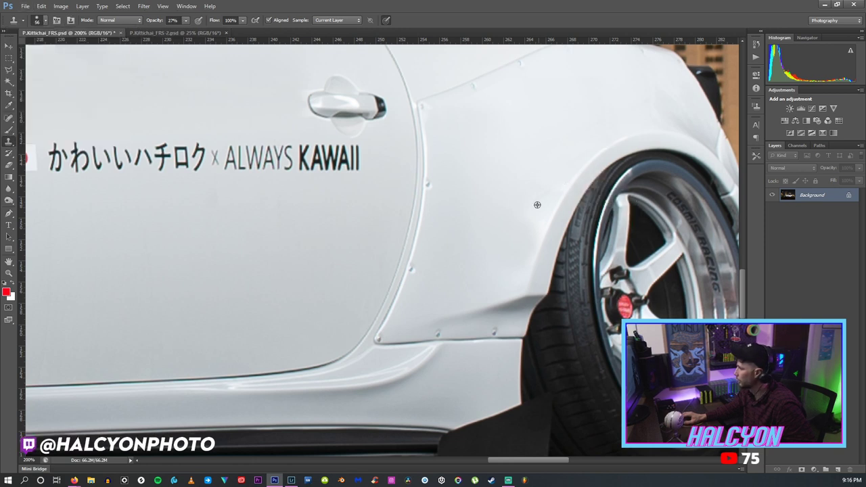
{"action": "key", "text": "z"}
{"action": "key", "text": "ctrl+0"}
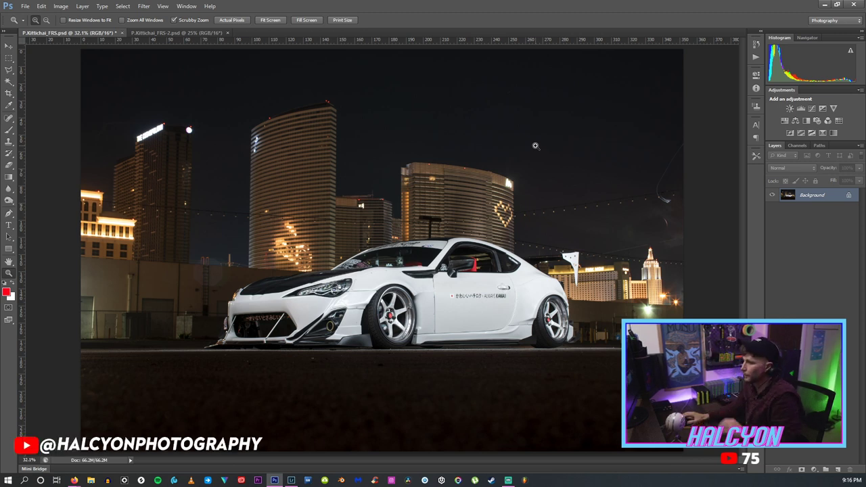
Zoom in on the car, then fit the whole photo on screen.
{"action": "left_click", "coordinate": [444, 282]}
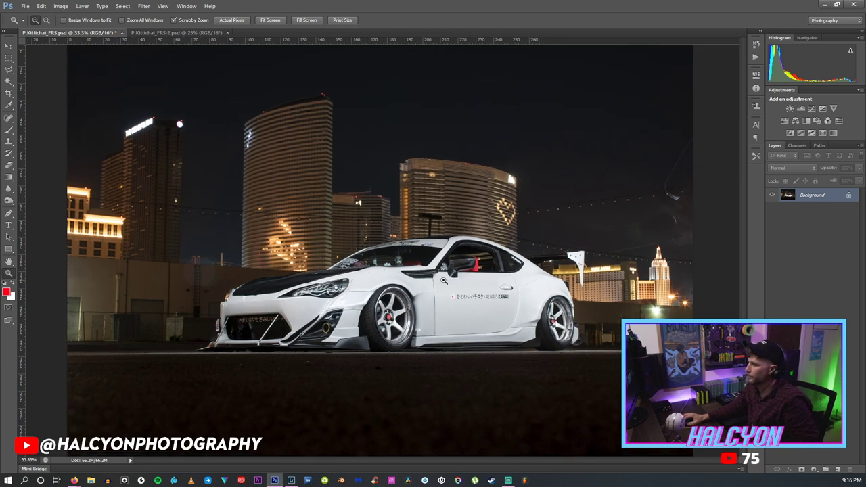
{"action": "left_click", "coordinate": [433, 283]}
{"action": "left_click", "coordinate": [433, 283]}
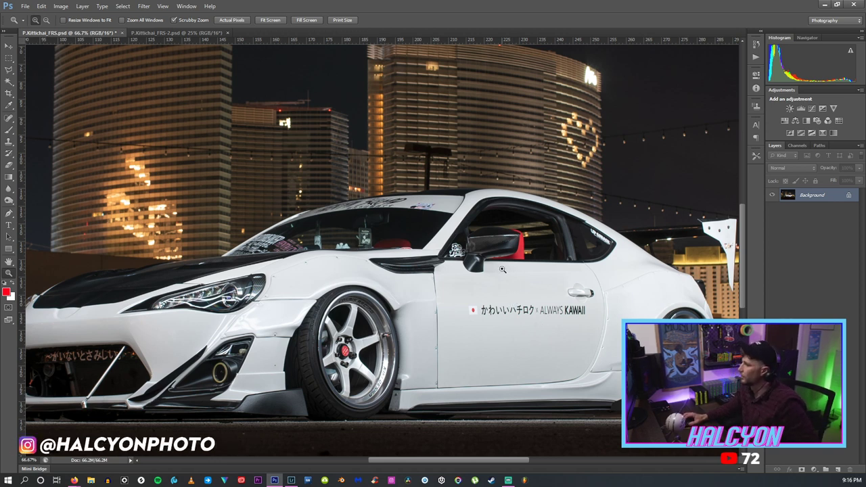
{"action": "key", "text": "ctrl+0"}
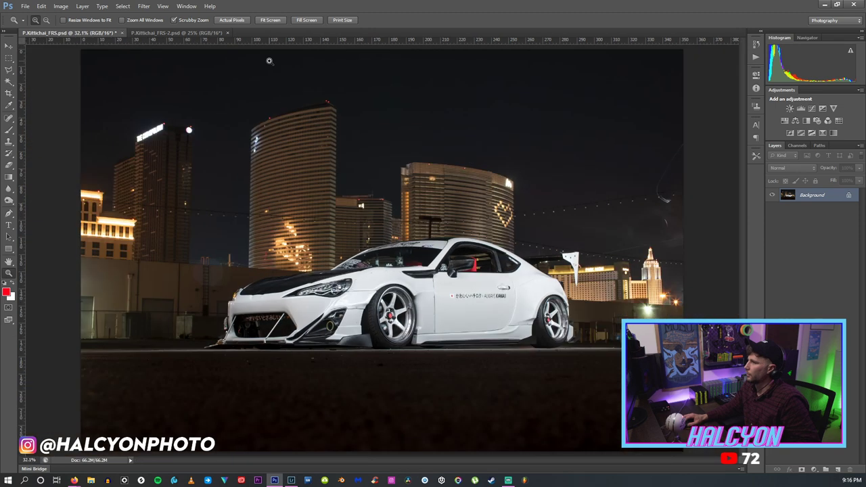
In the FRS-2 photo, dismiss the empty-selection warning and zoom out to 25%.
{"action": "left_click", "coordinate": [183, 32]}
{"action": "left_click", "coordinate": [318, 186]}
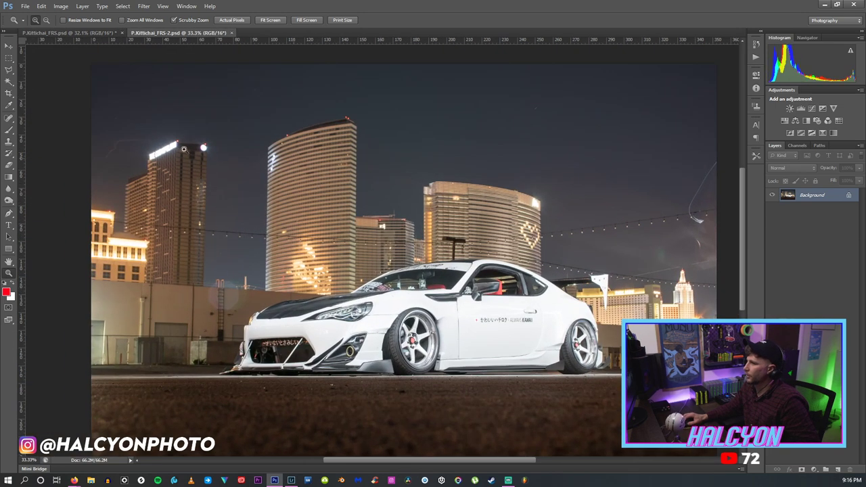
{"action": "left_click", "coordinate": [9, 58]}
{"action": "left_click_drag", "start_coordinate": [92, 64], "coordinate": [30, 180]}
{"action": "left_click", "coordinate": [415, 179]}
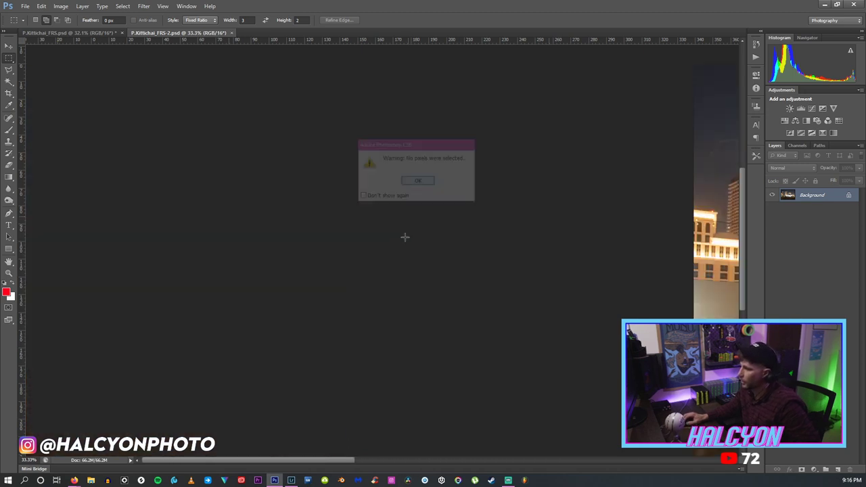
{"action": "key", "text": "z"}
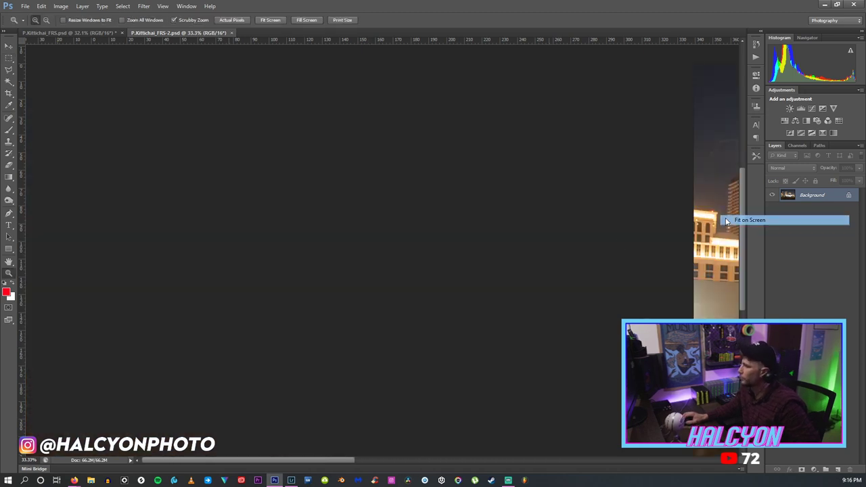
{"action": "key", "text": "ctrl+0"}
{"action": "right_click", "coordinate": [232, 167]}
{"action": "left_click", "coordinate": [260, 223]}
{"action": "right_click", "coordinate": [260, 214]}
{"action": "left_click", "coordinate": [284, 264]}
Select the FRS-2 sky down to the wall line with a free-proportion rectangle.
{"action": "key", "text": "m"}
{"action": "left_click_drag", "start_coordinate": [122, 68], "coordinate": [257, 131]}
{"action": "right_click", "coordinate": [257, 131]}
{"action": "left_click", "coordinate": [265, 138]}
{"action": "left_click", "coordinate": [198, 20]}
{"action": "left_click", "coordinate": [202, 29]}
{"action": "left_click_drag", "start_coordinate": [147, 73], "coordinate": [762, 269]}
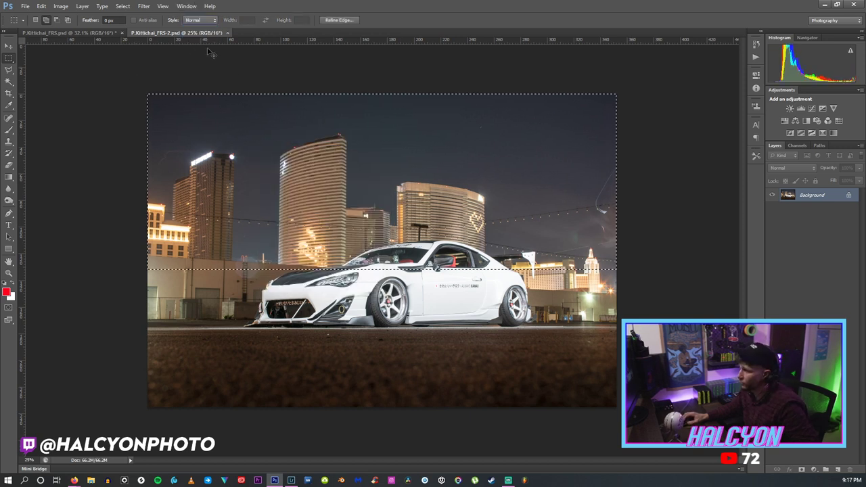
Paste the sky into the FRS photo as Layer 1, moved up to the image top.
{"action": "left_click", "coordinate": [71, 32]}
{"action": "key", "text": "ctrl+v"}
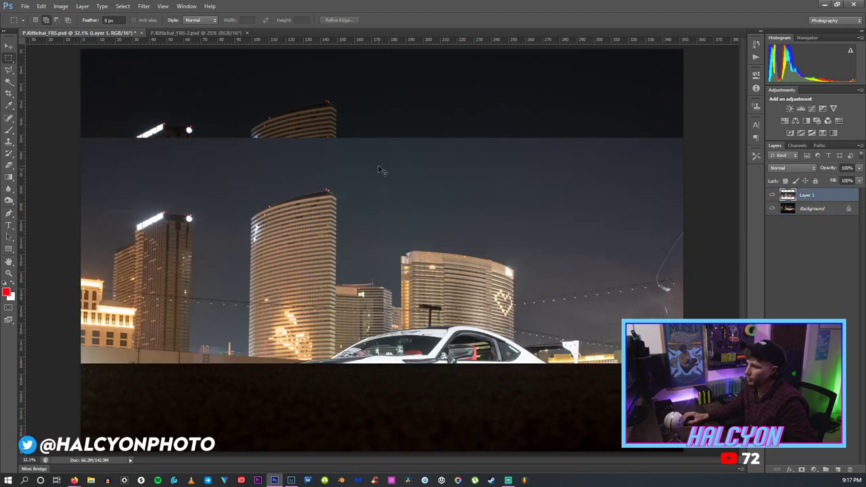
{"action": "key", "text": "ctrl+t"}
{"action": "left_click_drag", "start_coordinate": [264, 173], "coordinate": [259, 81]}
{"action": "left_click", "coordinate": [9, 43]}
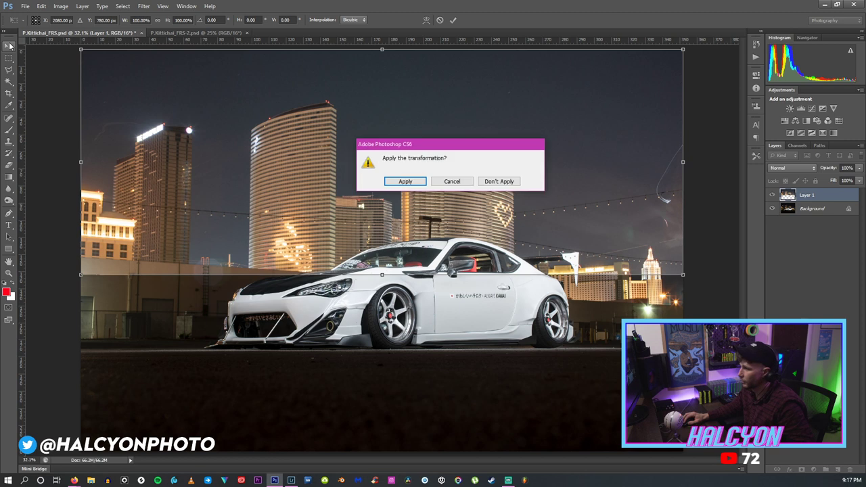
{"action": "key", "text": "Return"}
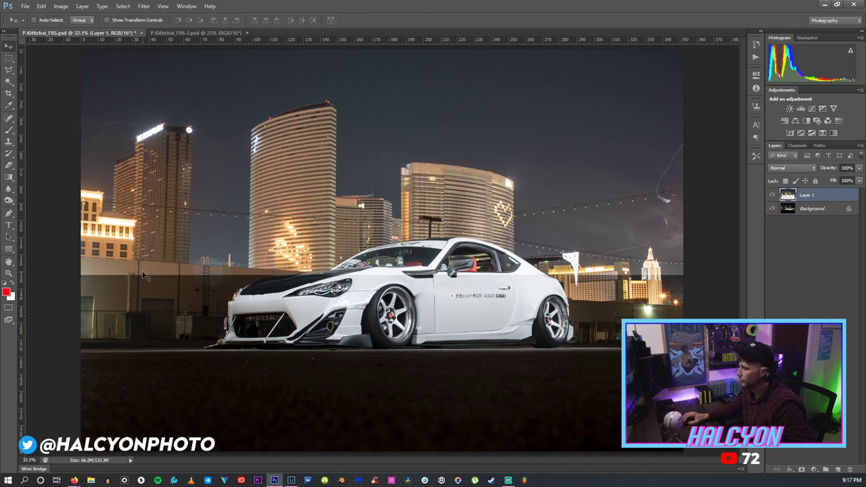
{"action": "left_click", "coordinate": [8, 164]}
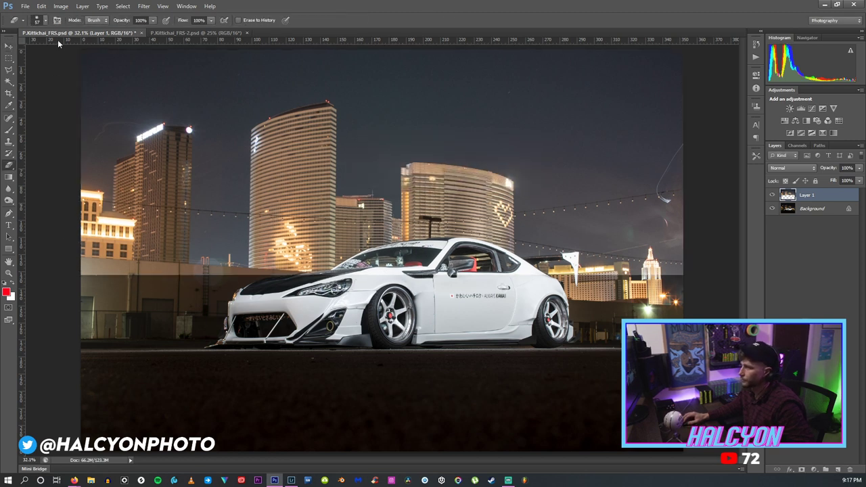
Set the eraser to about 104 px at 13% hardness and erase Layer 1's edge along the wall and hood.
{"action": "left_click", "coordinate": [44, 20]}
{"action": "left_click_drag", "start_coordinate": [52, 48], "coordinate": [58, 50]}
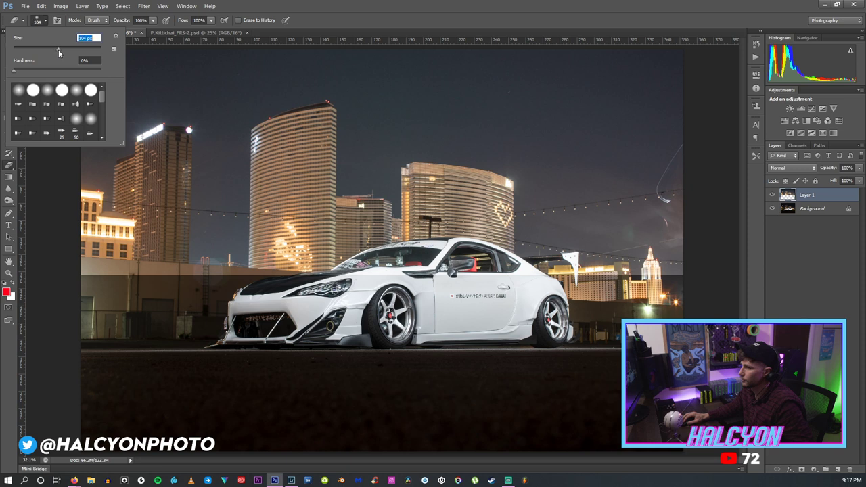
{"action": "left_click", "coordinate": [18, 72]}
{"action": "left_click", "coordinate": [382, 5]}
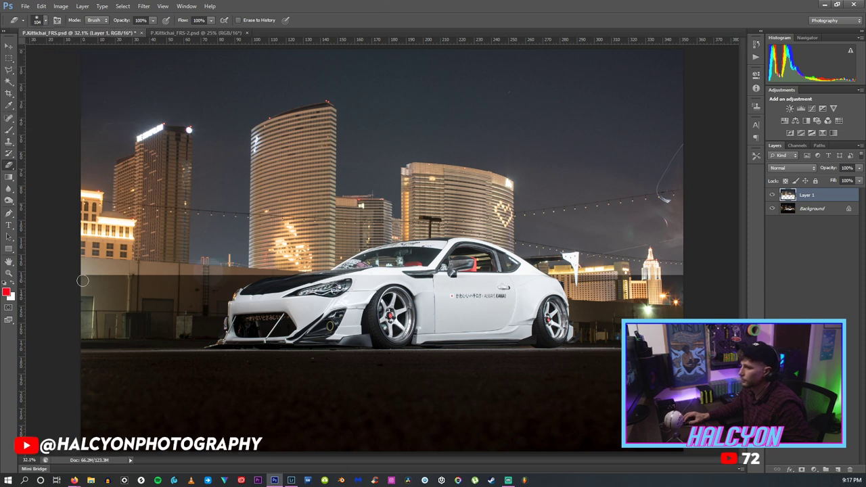
{"action": "left_click", "coordinate": [43, 20]}
{"action": "left_click", "coordinate": [26, 72]}
{"action": "left_click", "coordinate": [82, 274]}
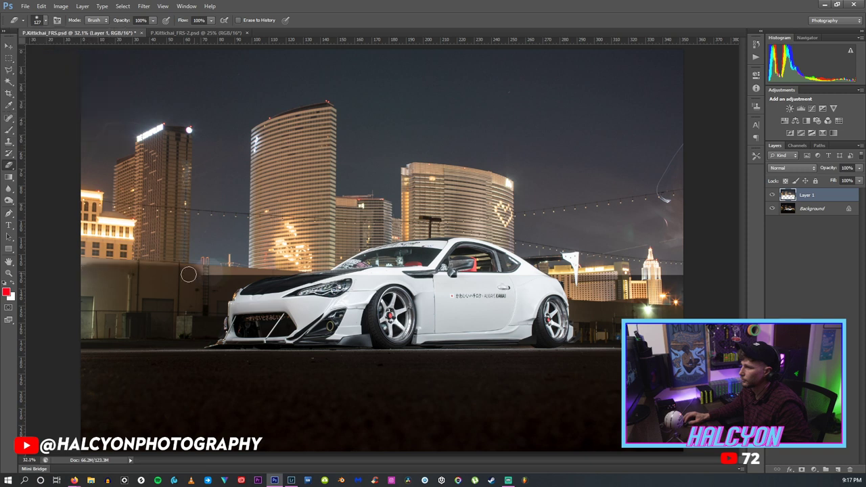
{"action": "mouse_move", "coordinate": [122, 268]}
{"action": "left_mouse_down"}
{"action": "mouse_move", "coordinate": [244, 280]}
{"action": "mouse_move", "coordinate": [198, 281]}
{"action": "mouse_move", "coordinate": [184, 279]}
{"action": "mouse_move", "coordinate": [259, 278]}
{"action": "mouse_move", "coordinate": [198, 280]}
{"action": "left_mouse_up"}
{"action": "mouse_move", "coordinate": [271, 282]}
{"action": "left_mouse_down"}
{"action": "mouse_move", "coordinate": [357, 278]}
{"action": "mouse_move", "coordinate": [332, 271]}
{"action": "mouse_move", "coordinate": [376, 268]}
{"action": "mouse_move", "coordinate": [350, 259]}
{"action": "mouse_move", "coordinate": [424, 251]}
{"action": "mouse_move", "coordinate": [434, 272]}
{"action": "mouse_move", "coordinate": [529, 278]}
{"action": "mouse_move", "coordinate": [496, 276]}
{"action": "mouse_move", "coordinate": [516, 292]}
{"action": "left_mouse_up"}
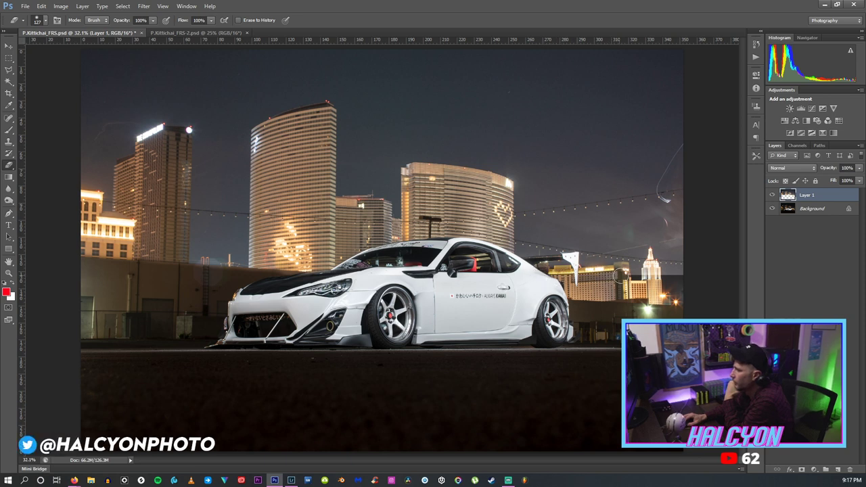
Shrink the eraser brush to 85 px.
{"action": "left_click", "coordinate": [37, 21]}
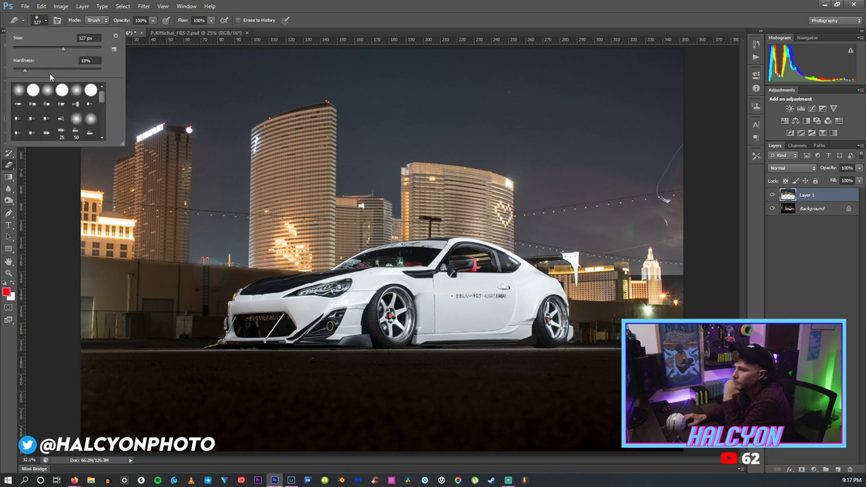
{"action": "left_click", "coordinate": [50, 48]}
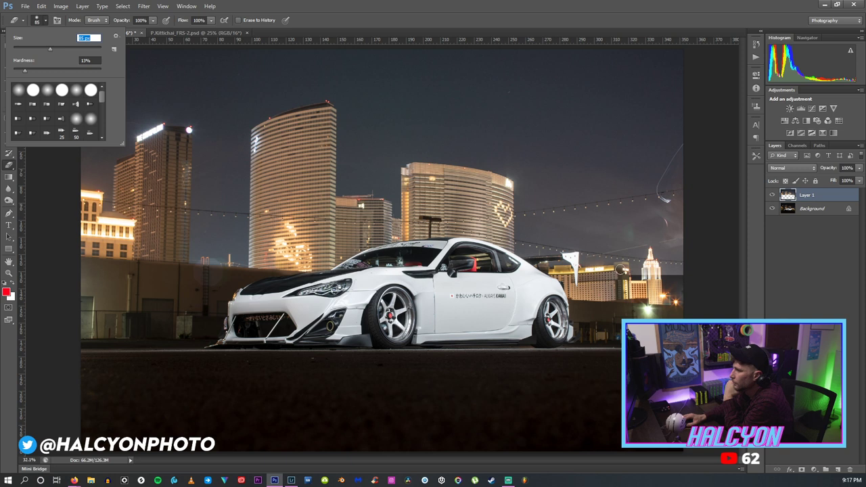
{"action": "key", "text": "Return"}
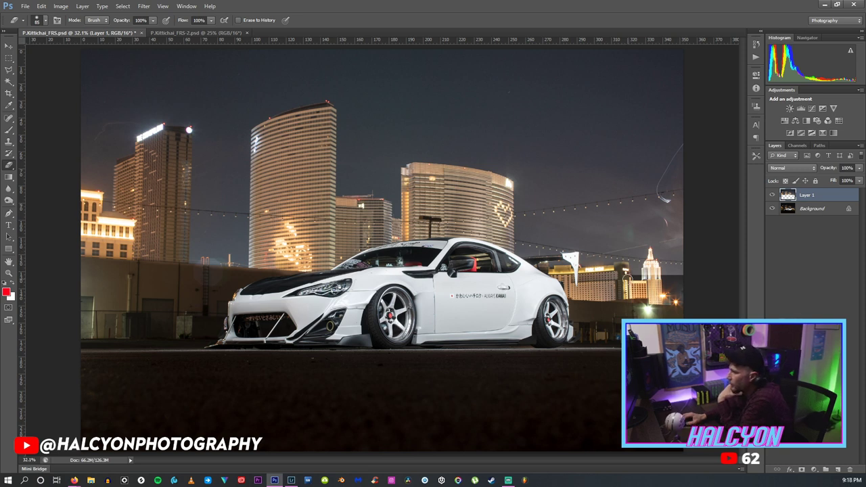
{"action": "left_click", "coordinate": [45, 21]}
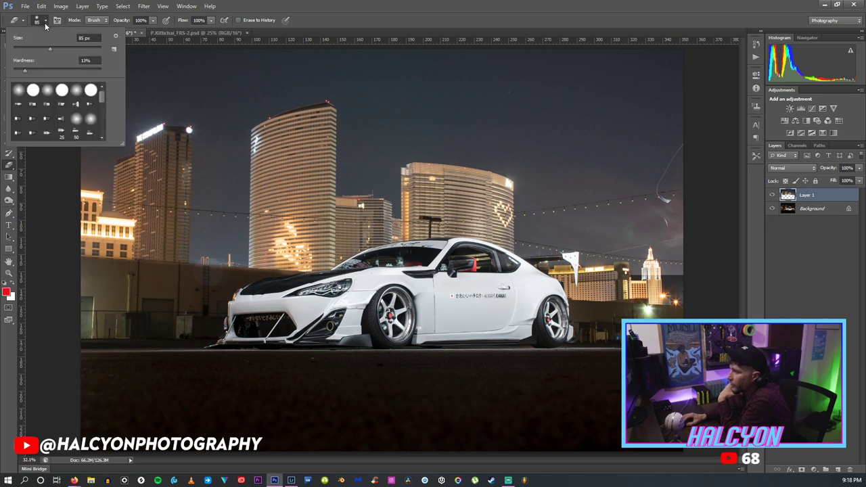
{"action": "left_click_drag", "start_coordinate": [54, 48], "coordinate": [58, 49]}
{"action": "key", "text": "Return"}
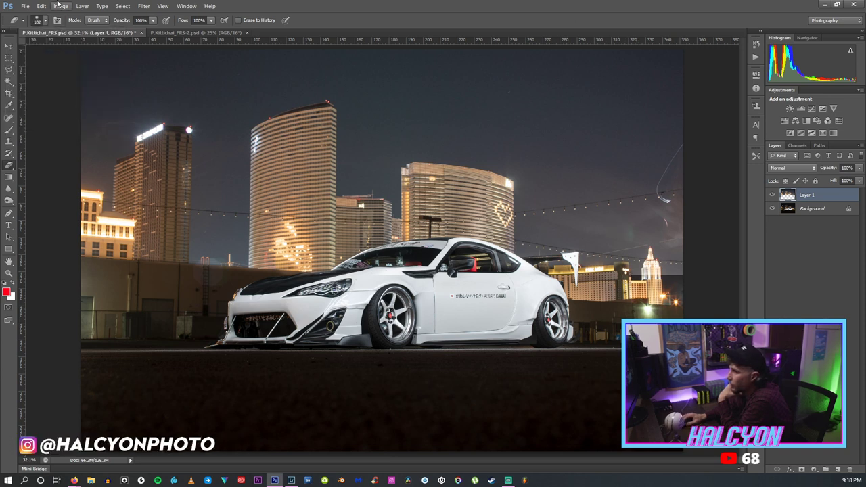
{"action": "left_click", "coordinate": [44, 22]}
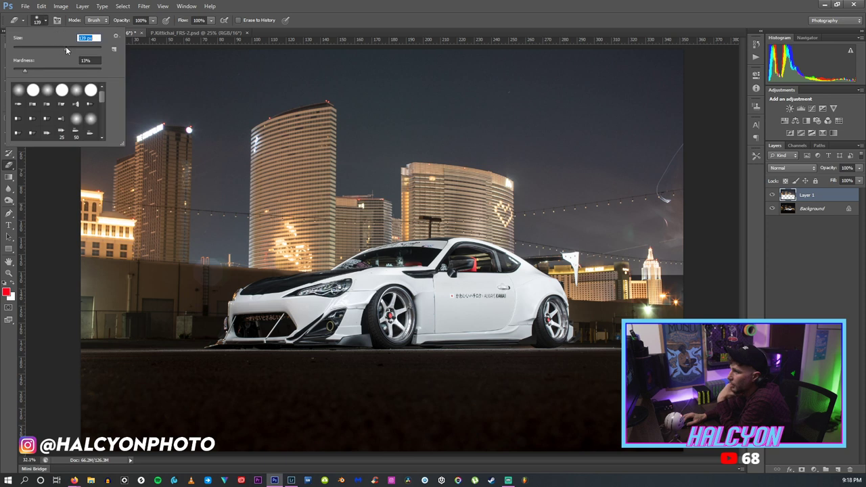
{"action": "key", "text": "Return"}
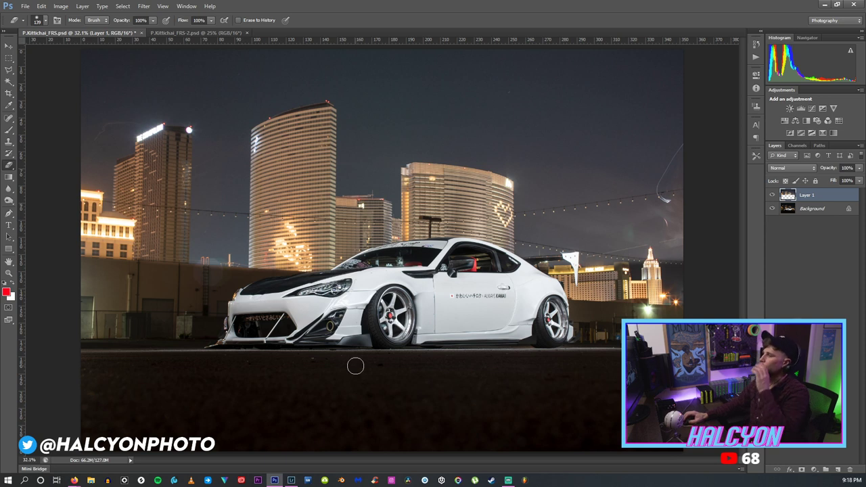
{"action": "left_click", "coordinate": [772, 196]}
{"action": "left_click", "coordinate": [772, 196]}
{"action": "left_click", "coordinate": [772, 196]}
{"action": "left_click", "coordinate": [772, 196]}
{"action": "left_click", "coordinate": [771, 196]}
{"action": "left_click", "coordinate": [772, 195]}
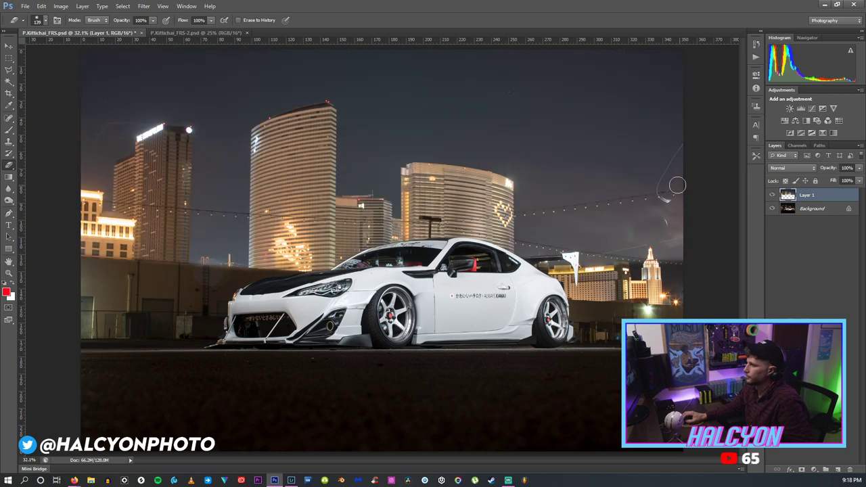
{"action": "key", "text": "z"}
{"action": "left_click_drag", "start_coordinate": [498, 211], "coordinate": [491, 217]}
{"action": "right_click", "coordinate": [497, 184]}
{"action": "left_click", "coordinate": [521, 190]}
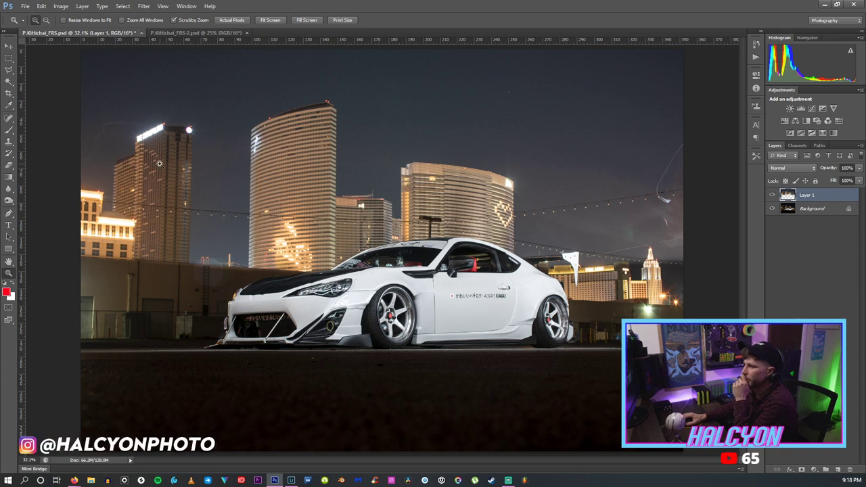
Pull a vertical guide onto the photo and zoom in toward the lamp post.
{"action": "left_click_drag", "start_coordinate": [22, 188], "coordinate": [188, 198]}
{"action": "left_click", "coordinate": [436, 227]}
{"action": "left_click", "coordinate": [436, 228]}
{"action": "left_click", "coordinate": [436, 227]}
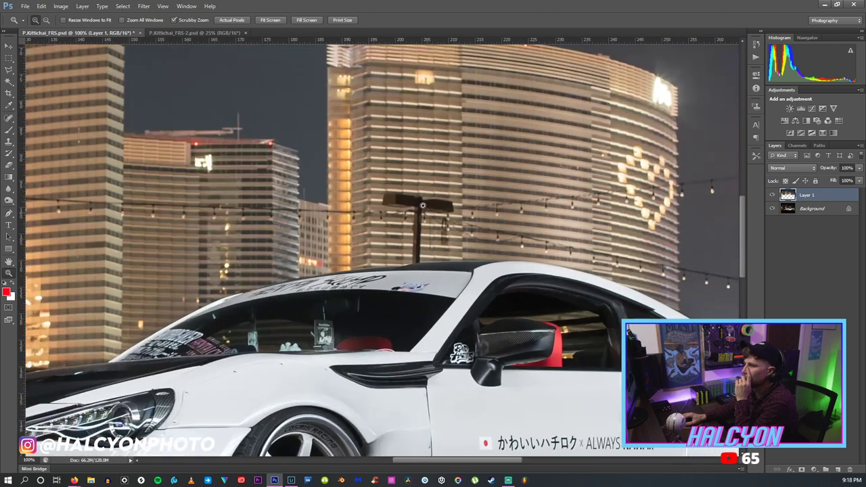
{"action": "left_click", "coordinate": [445, 231]}
{"action": "scroll", "coordinate": [448, 235], "scroll_direction": "up", "scroll_amount": 3}
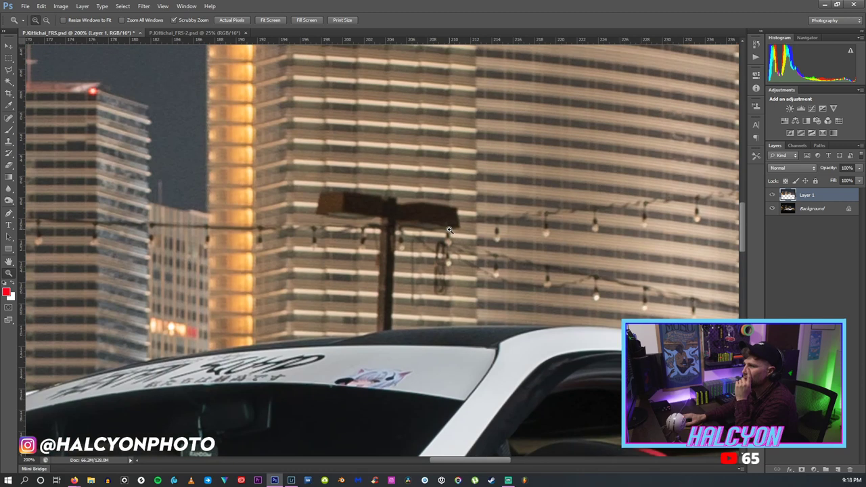
{"action": "left_click_drag", "start_coordinate": [743, 218], "coordinate": [744, 214]}
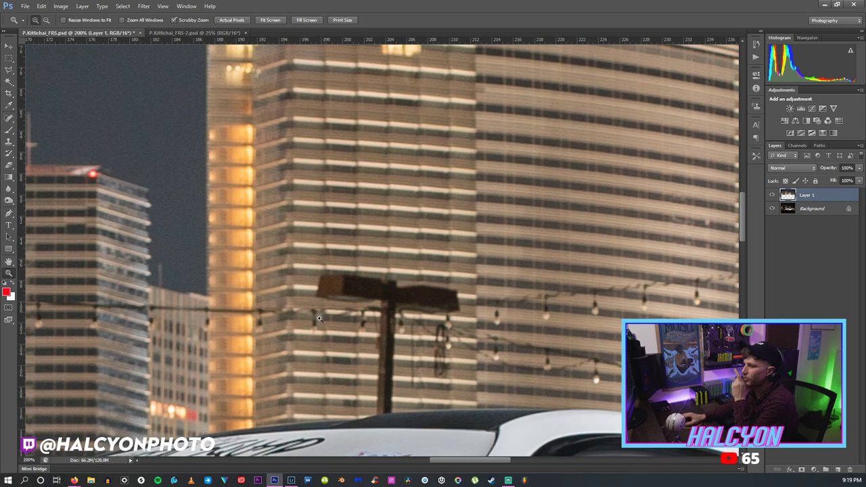
Refit the photo, zoom steadily onto the lamp post, and pick the Lasso tool.
{"action": "right_click", "coordinate": [446, 298]}
{"action": "left_click", "coordinate": [473, 268]}
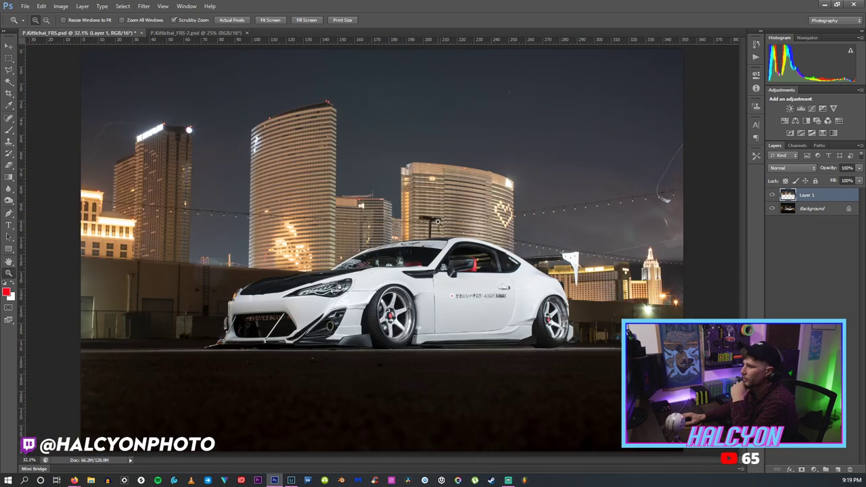
{"action": "left_click_drag", "start_coordinate": [435, 224], "coordinate": [435, 220]}
{"action": "scroll", "coordinate": [414, 220], "scroll_direction": "up", "scroll_amount": 1}
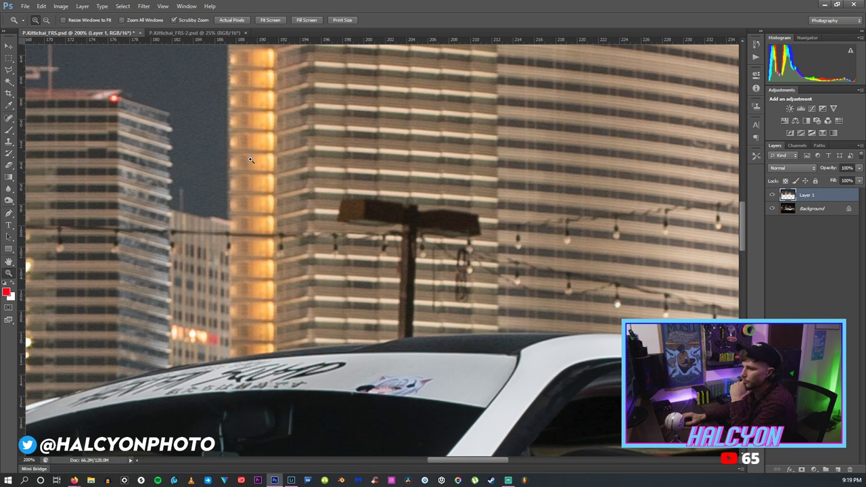
{"action": "right_click", "coordinate": [255, 161]}
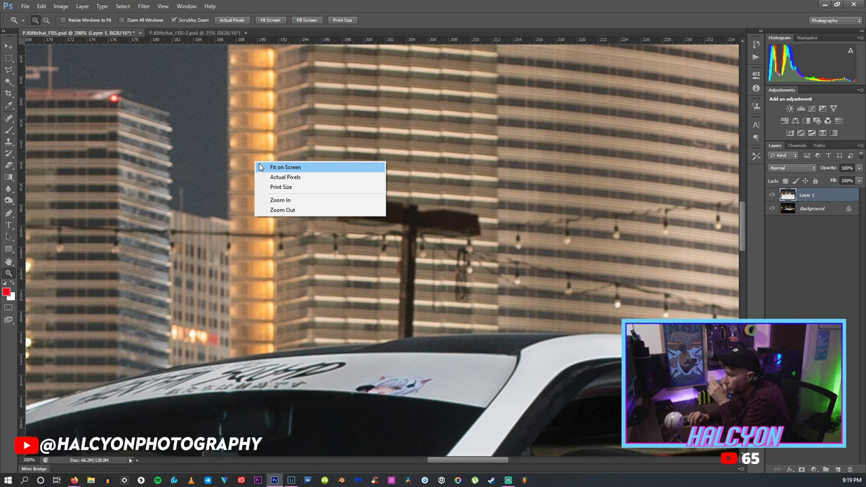
{"action": "left_click", "coordinate": [380, 5]}
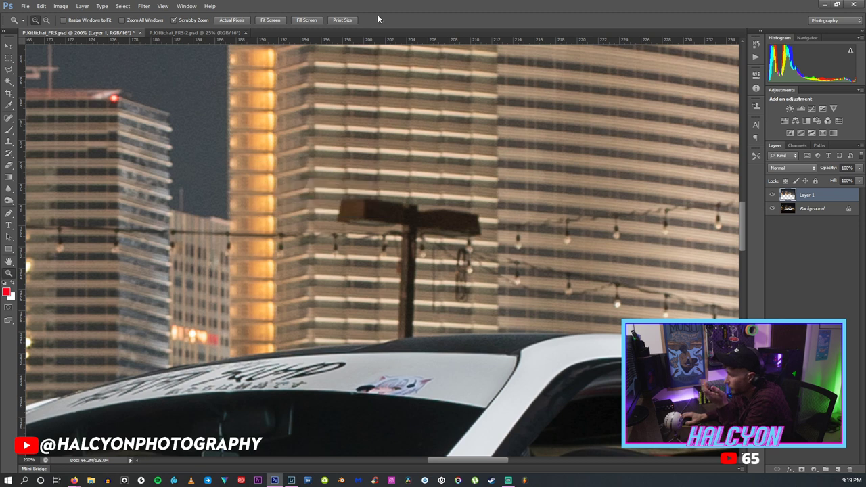
{"action": "scroll", "coordinate": [345, 168], "scroll_direction": "up", "scroll_amount": 4}
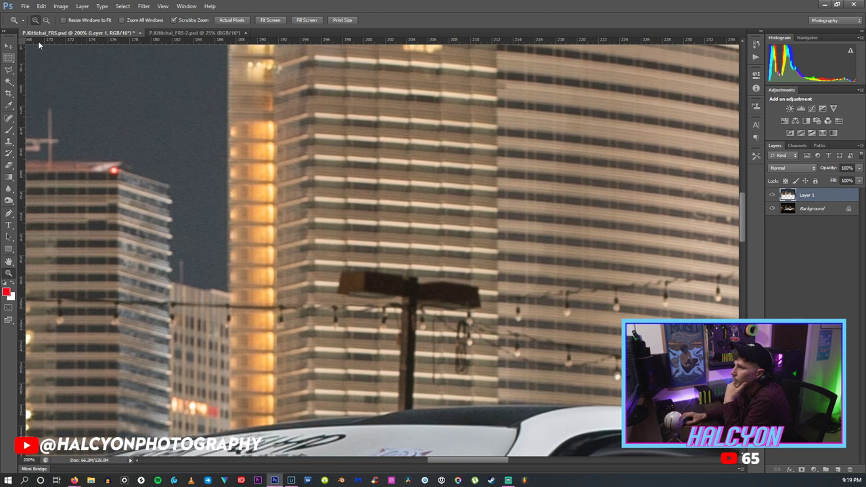
{"action": "left_click", "coordinate": [9, 69]}
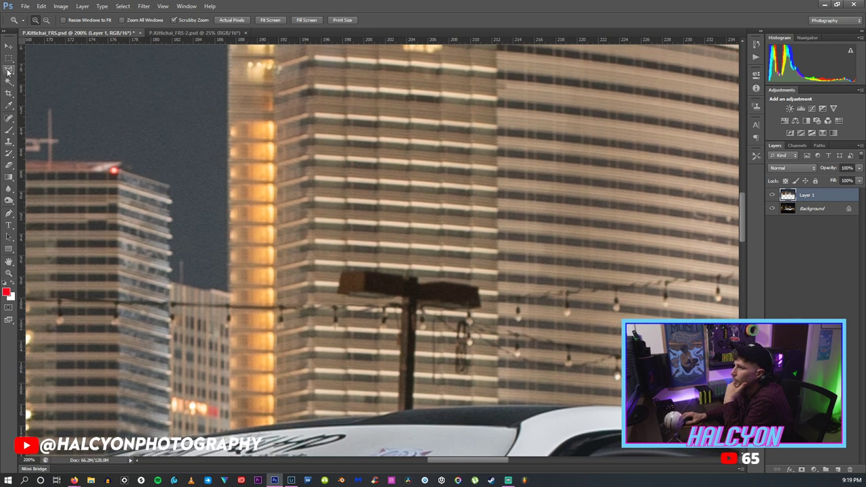
{"action": "scroll", "coordinate": [511, 227], "scroll_direction": "up", "scroll_amount": 2}
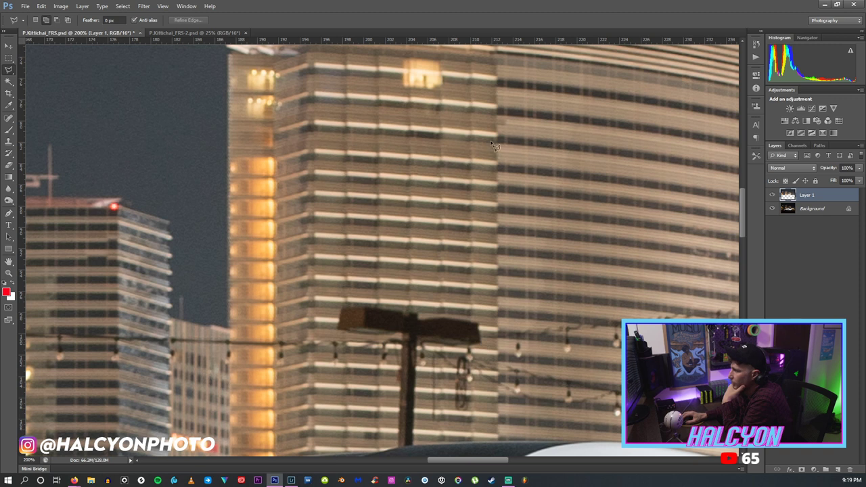
Copy the facade above the pole onto Layer 2 and move it down over the lamp post.
{"action": "mouse_move", "coordinate": [495, 213]}
{"action": "left_mouse_down"}
{"action": "mouse_move", "coordinate": [497, 309]}
{"action": "mouse_move", "coordinate": [316, 309]}
{"action": "mouse_move", "coordinate": [307, 299]}
{"action": "mouse_move", "coordinate": [310, 91]}
{"action": "left_mouse_up"}
{"action": "left_click_drag", "start_coordinate": [435, 93], "coordinate": [494, 91]}
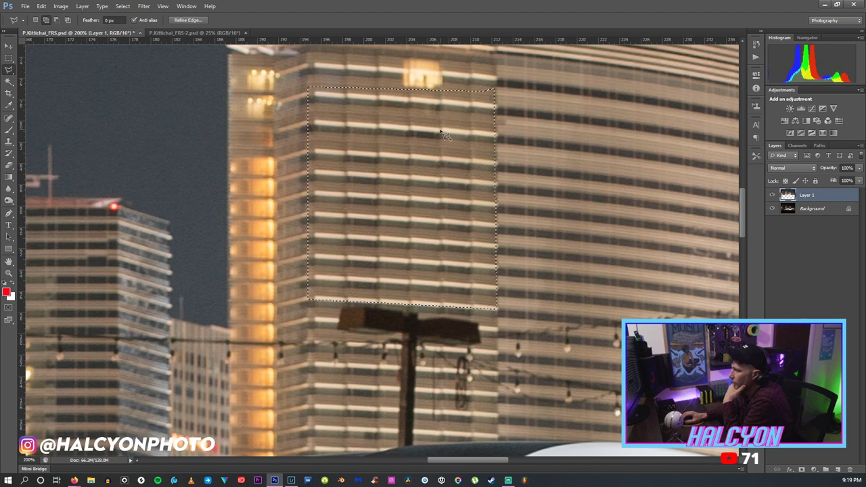
{"action": "right_click", "coordinate": [440, 133]}
{"action": "left_click", "coordinate": [466, 204]}
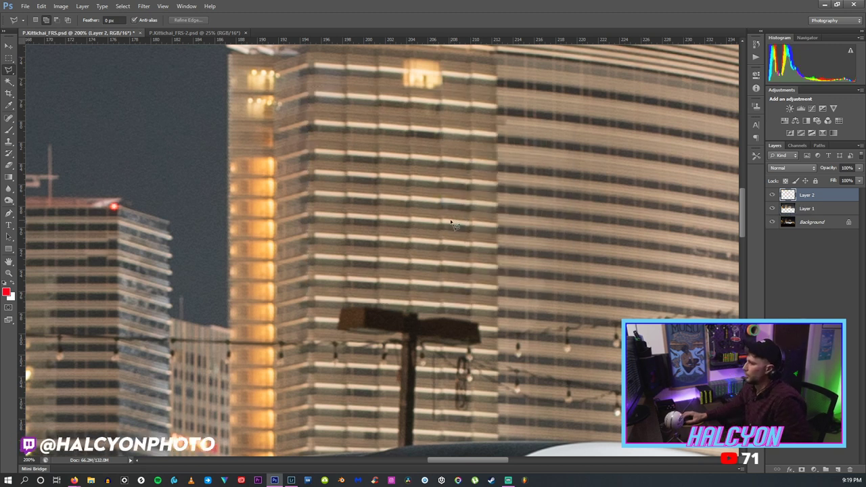
{"action": "key", "text": "ctrl+t"}
{"action": "left_click_drag", "start_coordinate": [435, 182], "coordinate": [434, 312]}
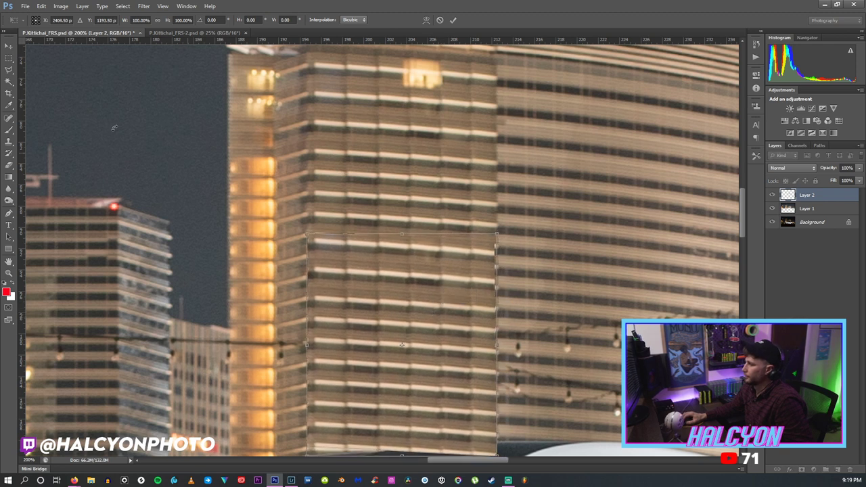
{"action": "key", "text": "z"}
{"action": "key", "text": "Return"}
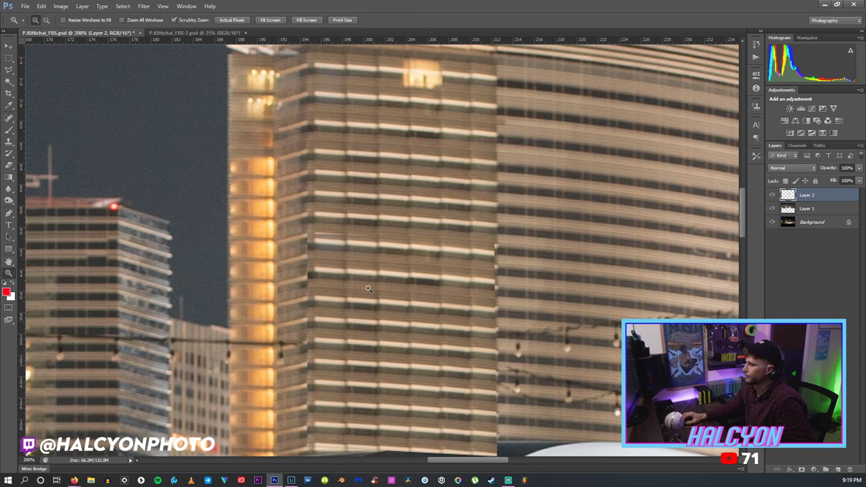
Nudge the facade patch slightly up to line up the window stripes.
{"action": "key", "text": "e"}
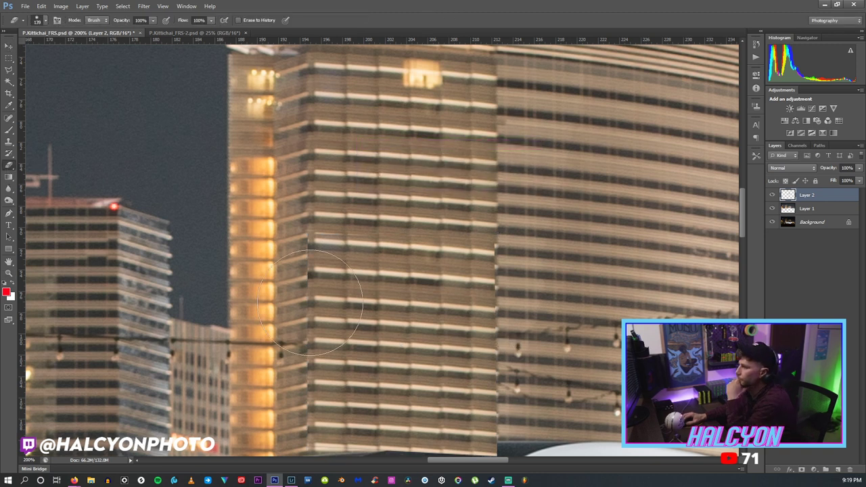
{"action": "left_click", "coordinate": [45, 20]}
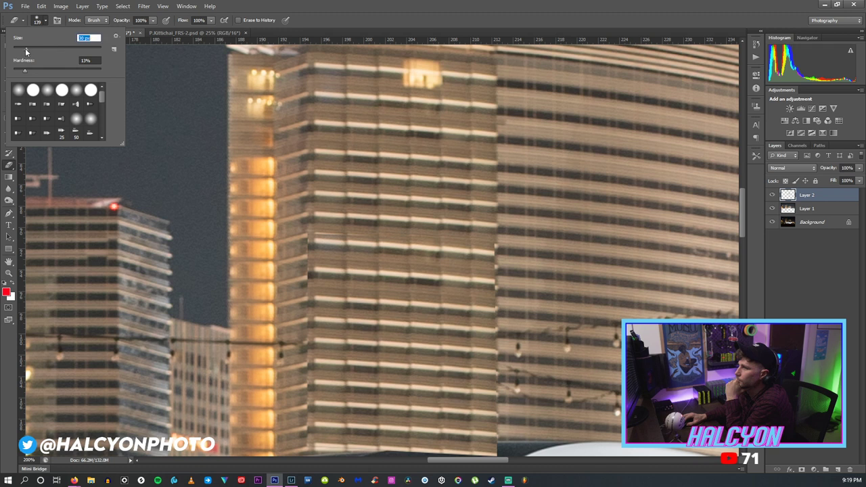
{"action": "left_click", "coordinate": [300, 283]}
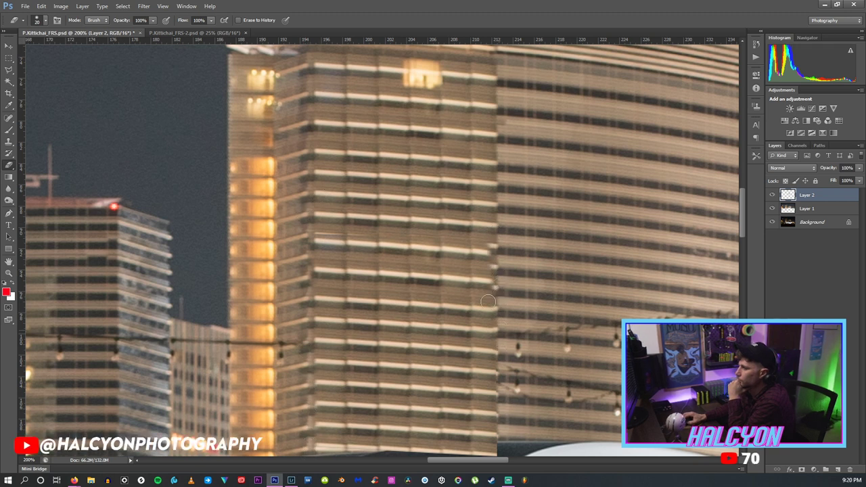
{"action": "left_click", "coordinate": [8, 48]}
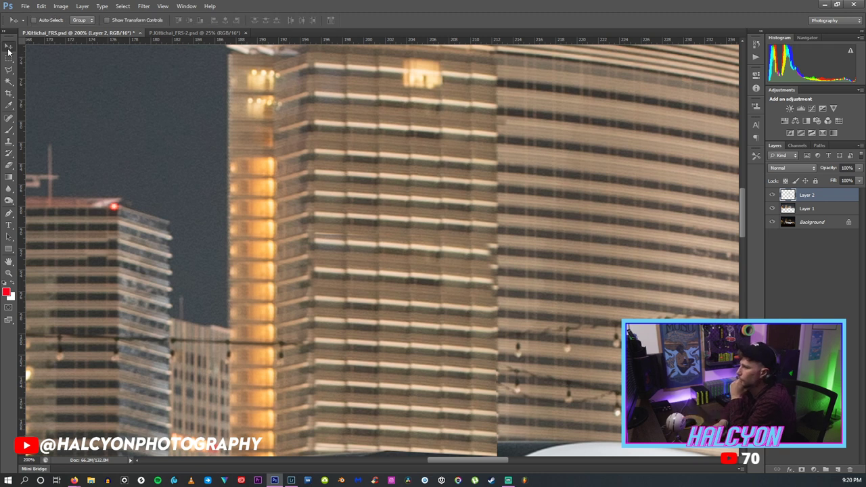
{"action": "left_click_drag", "start_coordinate": [327, 358], "coordinate": [327, 360]}
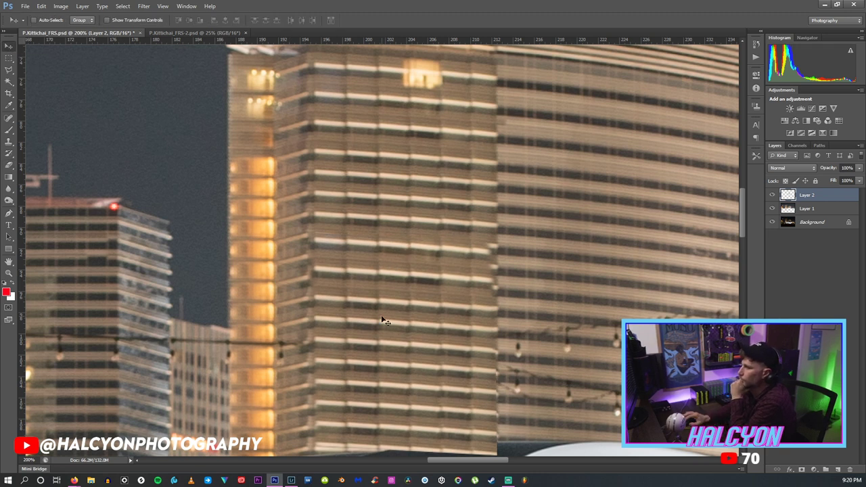
{"action": "key", "text": "Up"}
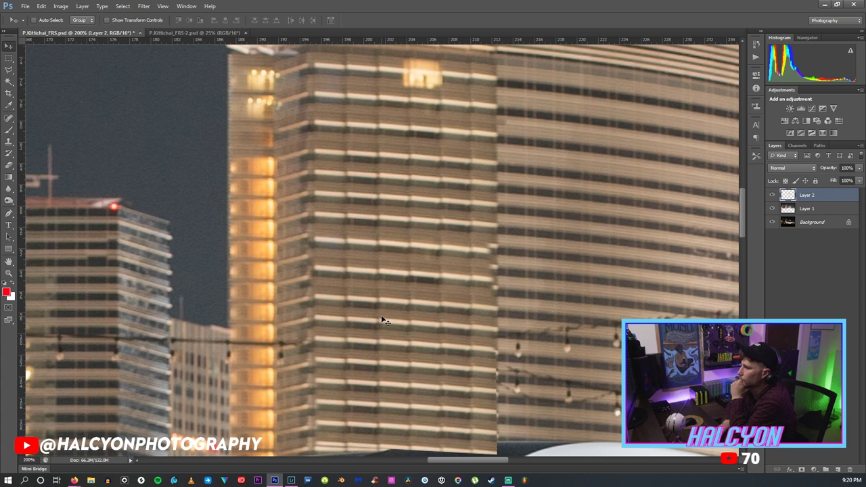
Like the playing track in the music browser, then return to Photoshop.
{"action": "mouse_move", "coordinate": [74, 479]}
{"action": "left_click", "coordinate": [103, 467]}
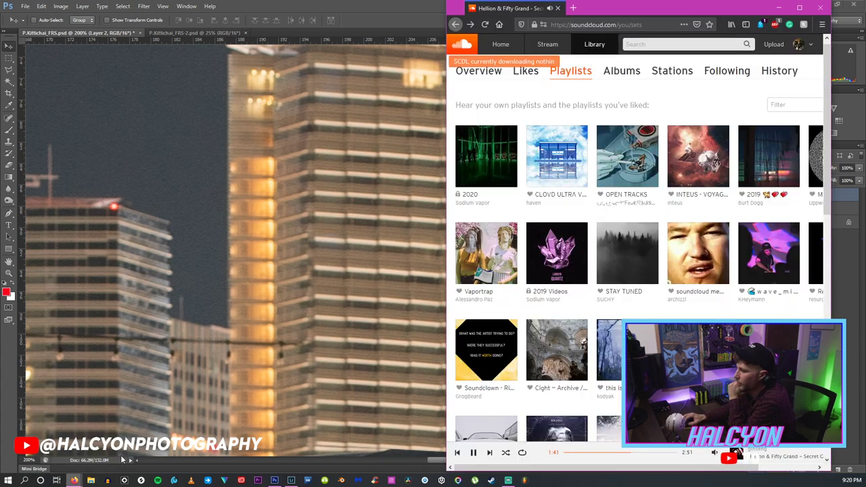
{"action": "left_click", "coordinate": [777, 456]}
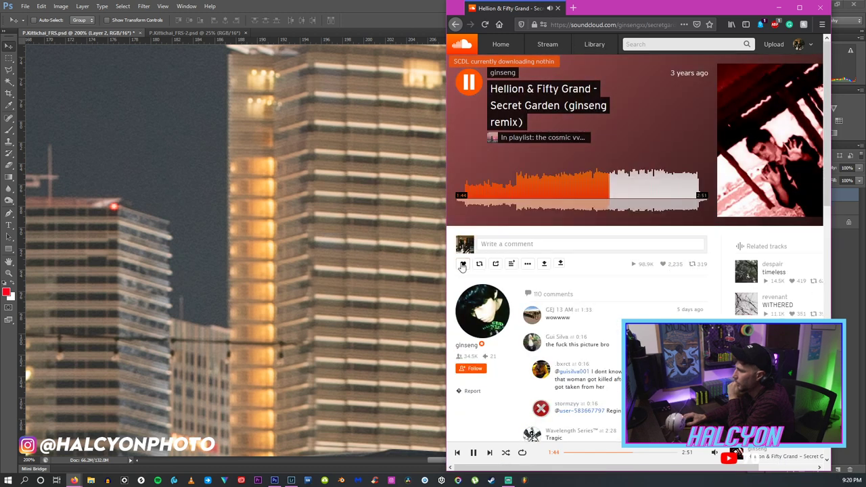
{"action": "left_click", "coordinate": [463, 263]}
{"action": "left_click", "coordinate": [359, 94]}
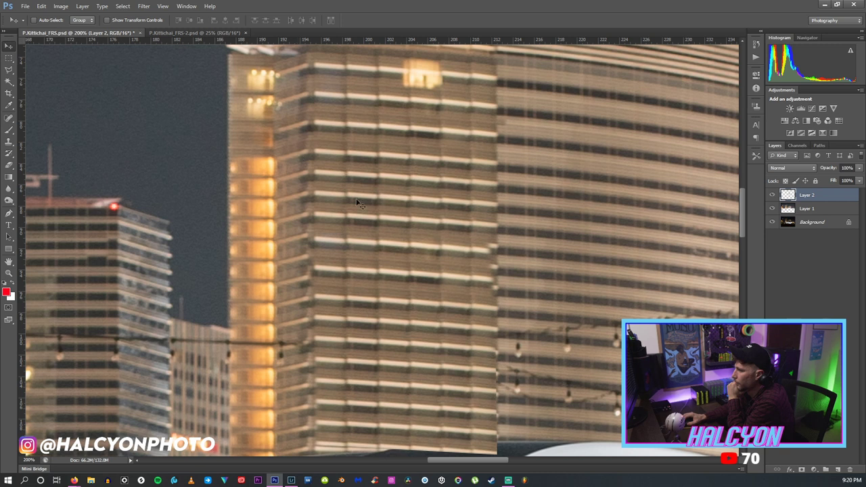
{"action": "left_click", "coordinate": [772, 195]}
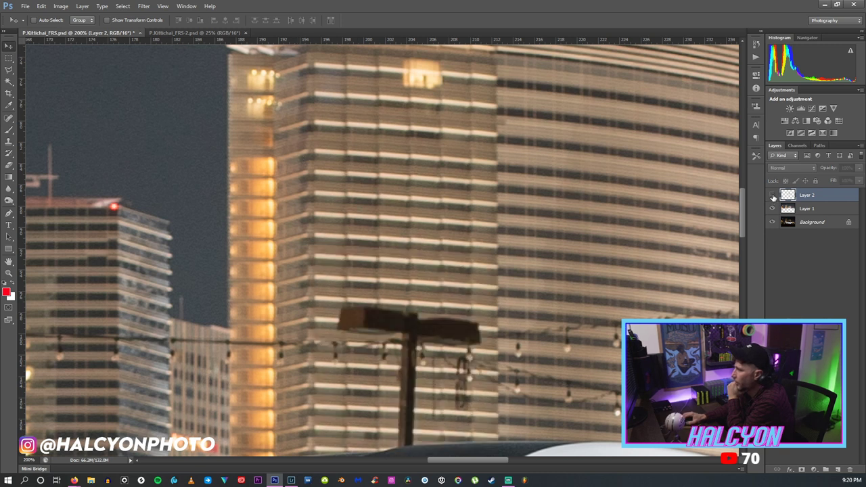
{"action": "left_click", "coordinate": [772, 195]}
{"action": "left_click", "coordinate": [772, 195]}
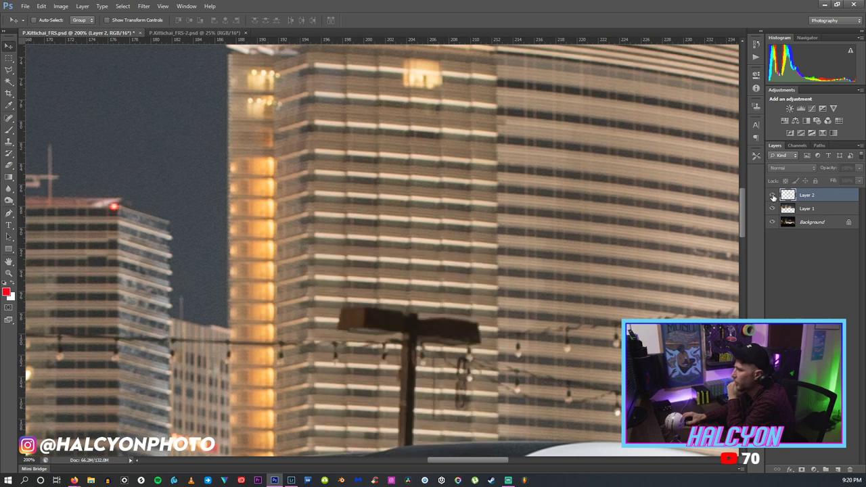
{"action": "left_click", "coordinate": [771, 196]}
{"action": "left_click", "coordinate": [771, 195]}
{"action": "scroll", "coordinate": [444, 188], "scroll_direction": "up", "scroll_amount": 2}
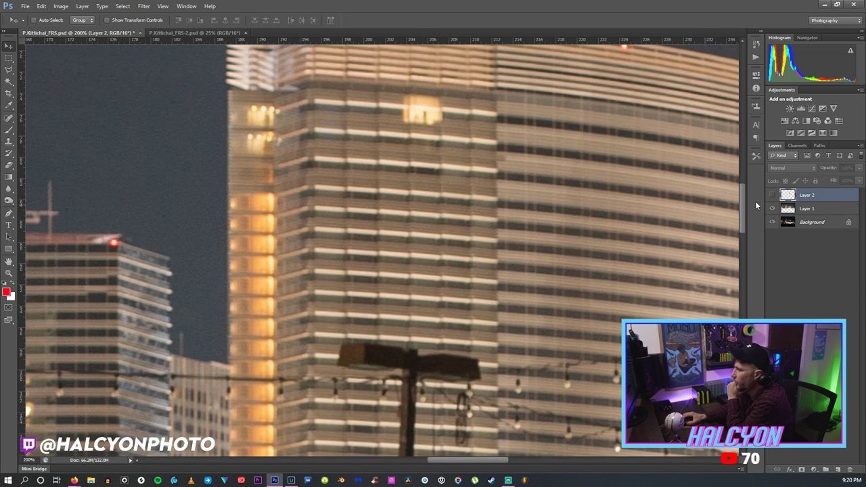
{"action": "left_click", "coordinate": [772, 196]}
{"action": "left_click", "coordinate": [772, 195]}
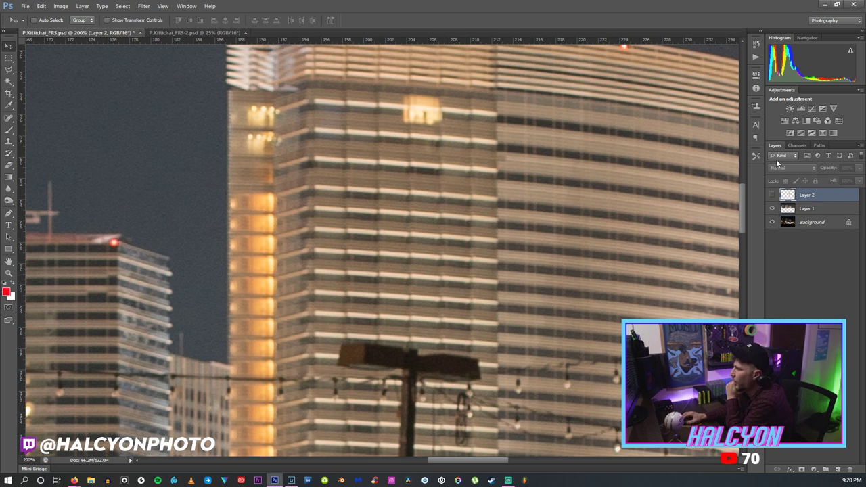
{"action": "left_click", "coordinate": [772, 195]}
{"action": "scroll", "coordinate": [481, 203], "scroll_direction": "down", "scroll_amount": 3}
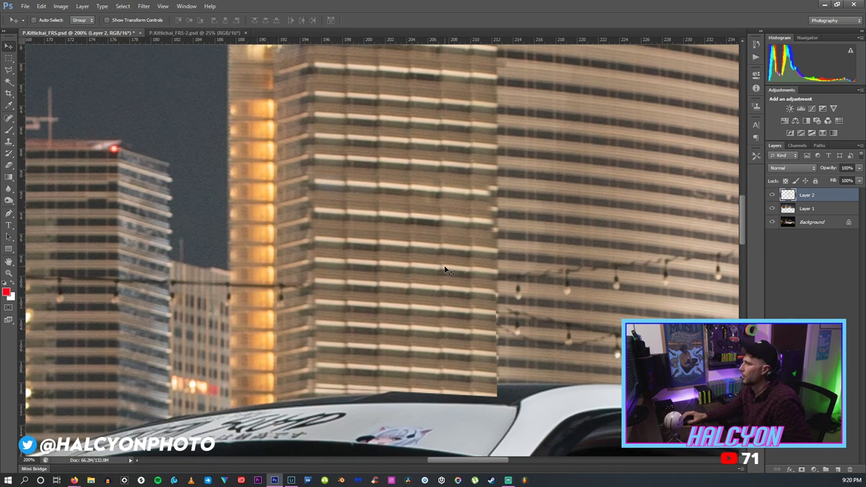
{"action": "key", "text": "ctrl+t"}
Stretch the facade patch slightly taller over the pole and apply it.
{"action": "left_click_drag", "start_coordinate": [446, 275], "coordinate": [421, 306]}
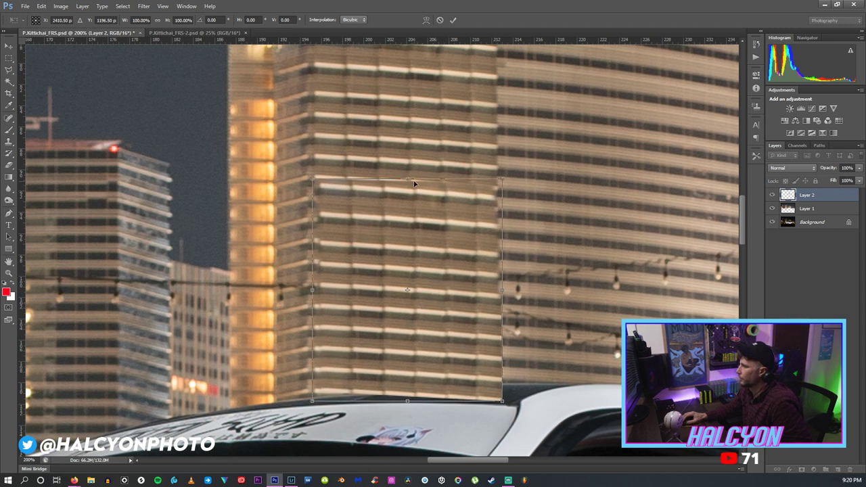
{"action": "left_click_drag", "start_coordinate": [407, 178], "coordinate": [407, 174]}
{"action": "left_click", "coordinate": [7, 46]}
{"action": "key", "text": "Return"}
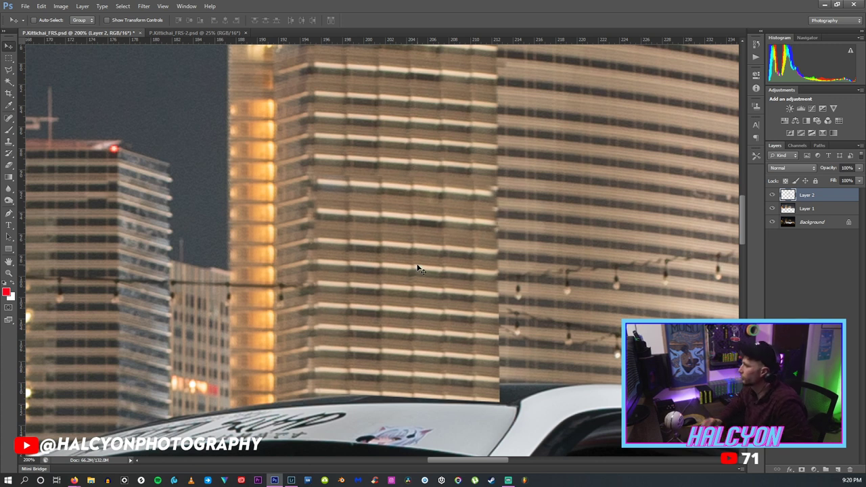
Trim the patch edge and trace the car-roof edge with Layer 2 hidden, then deselect.
{"action": "left_click", "coordinate": [9, 164]}
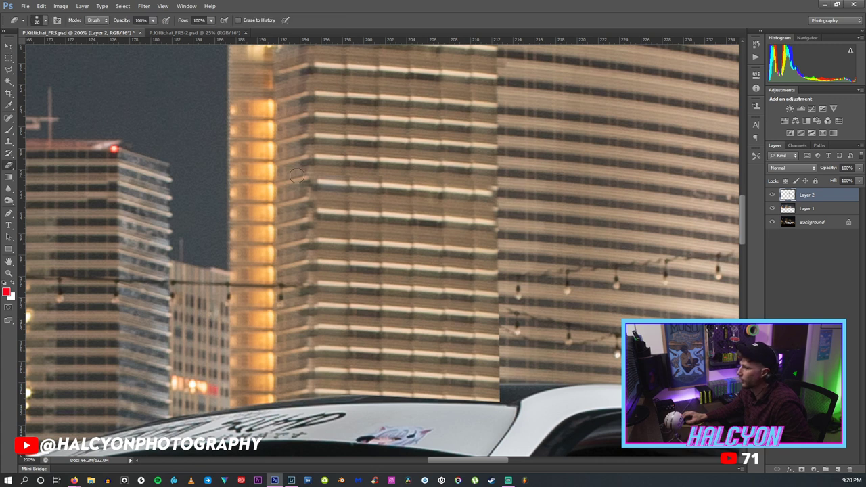
{"action": "left_click_drag", "start_coordinate": [303, 194], "coordinate": [303, 192]}
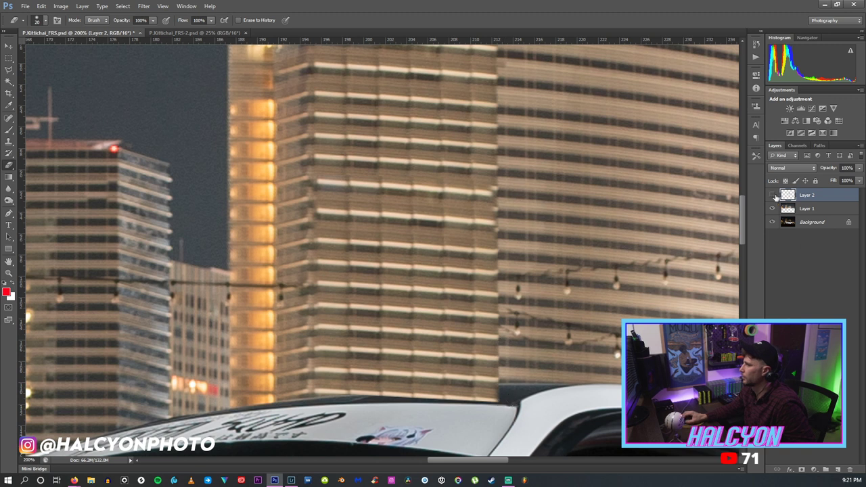
{"action": "left_click", "coordinate": [773, 195]}
{"action": "left_click", "coordinate": [9, 69]}
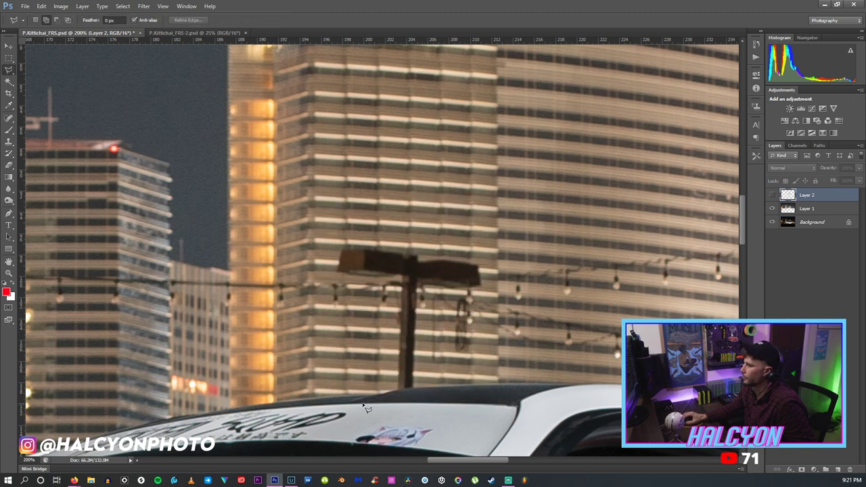
{"action": "mouse_move", "coordinate": [404, 394]}
{"action": "left_mouse_down"}
{"action": "mouse_move", "coordinate": [378, 393]}
{"action": "mouse_move", "coordinate": [488, 388]}
{"action": "left_mouse_up"}
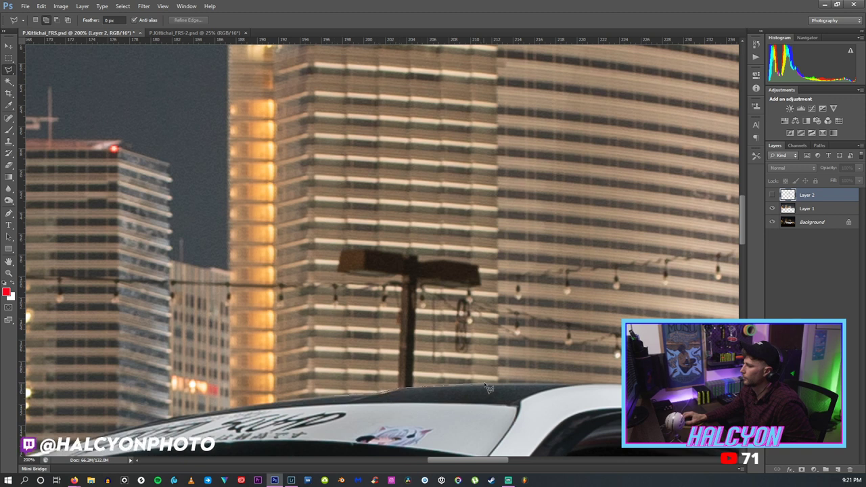
{"action": "mouse_move", "coordinate": [544, 424]}
{"action": "left_mouse_down"}
{"action": "mouse_move", "coordinate": [533, 409]}
{"action": "mouse_move", "coordinate": [306, 415]}
{"action": "left_mouse_up"}
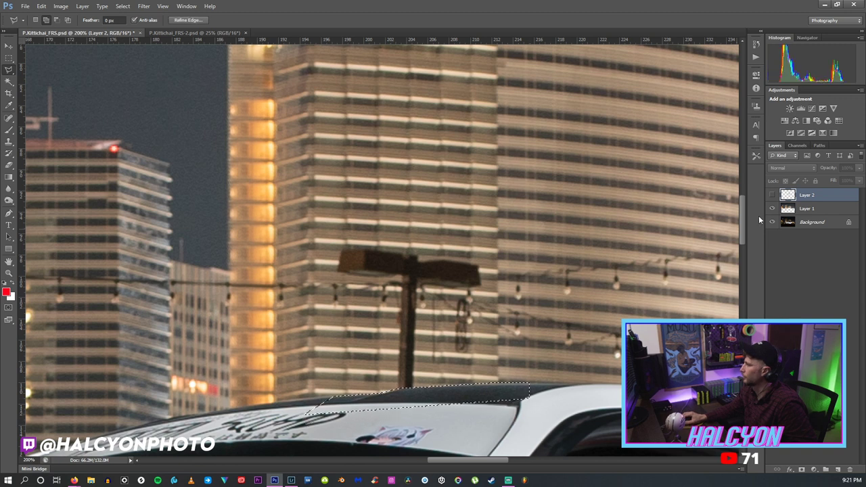
{"action": "left_click", "coordinate": [772, 196]}
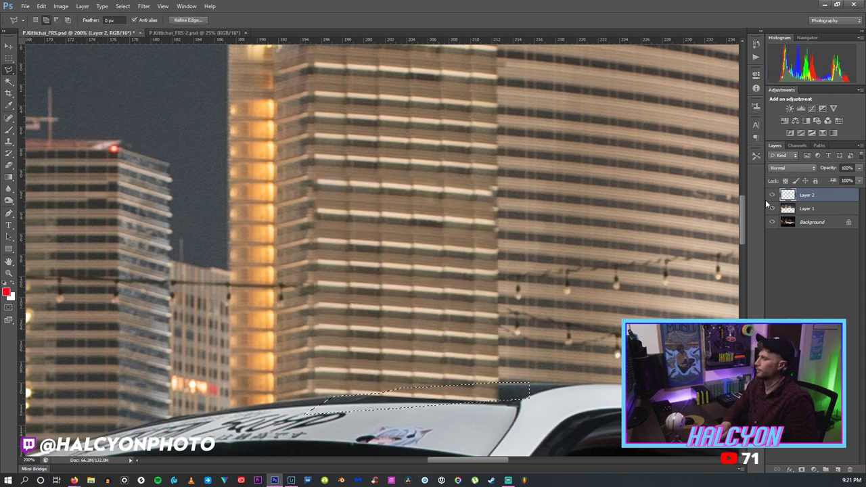
{"action": "right_click", "coordinate": [555, 282]}
{"action": "left_click", "coordinate": [575, 290]}
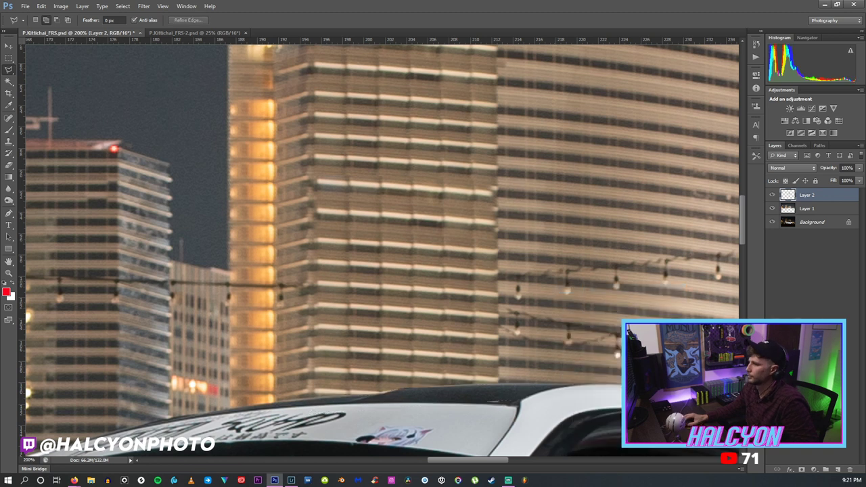
Toggle Layer 2 off and on to compare the patch with the lamp post.
{"action": "left_click", "coordinate": [5, 167]}
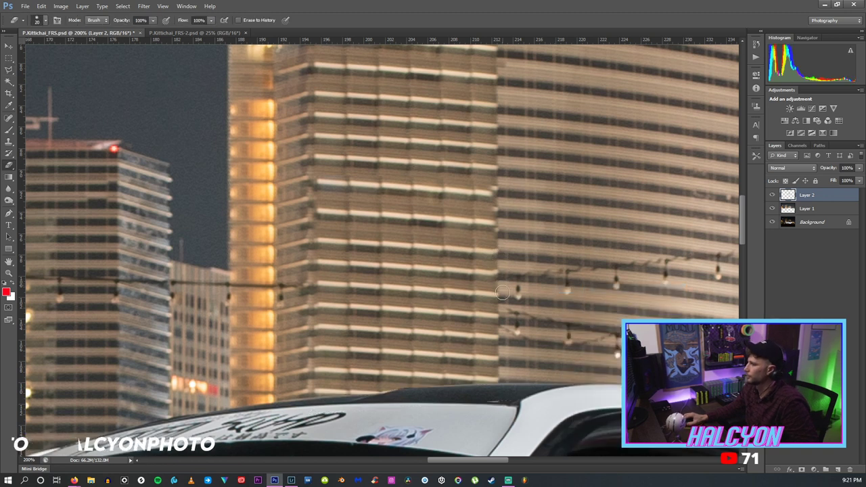
{"action": "left_click", "coordinate": [771, 195]}
{"action": "left_click", "coordinate": [771, 195]}
{"action": "key", "text": "z"}
{"action": "right_click", "coordinate": [499, 245]}
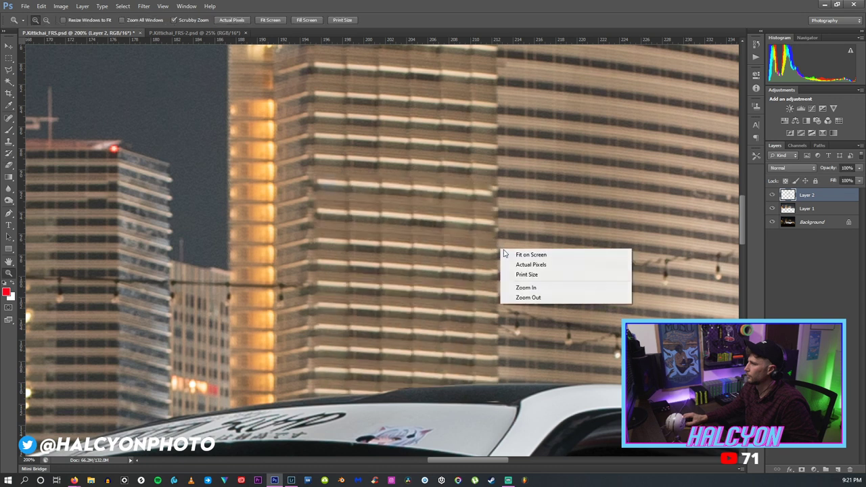
Zoom to 200% on the facade behind the roof and toggle Layer 2 to compare.
{"action": "left_click", "coordinate": [558, 255]}
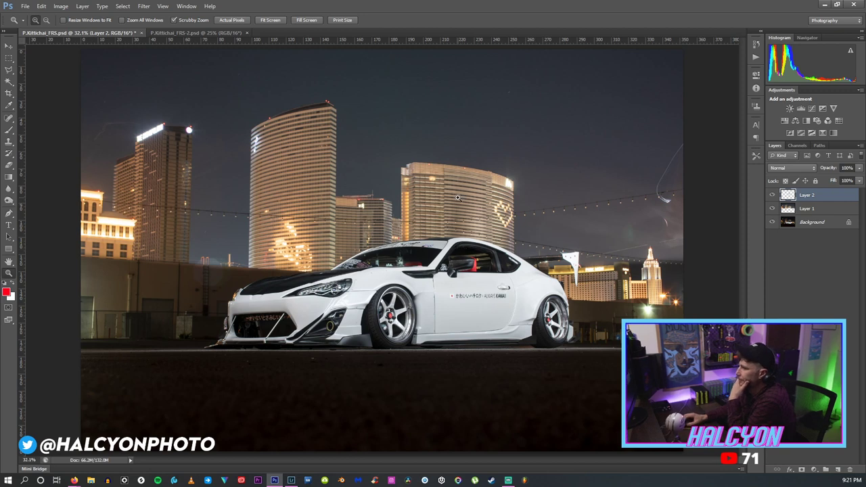
{"action": "left_click", "coordinate": [445, 227]}
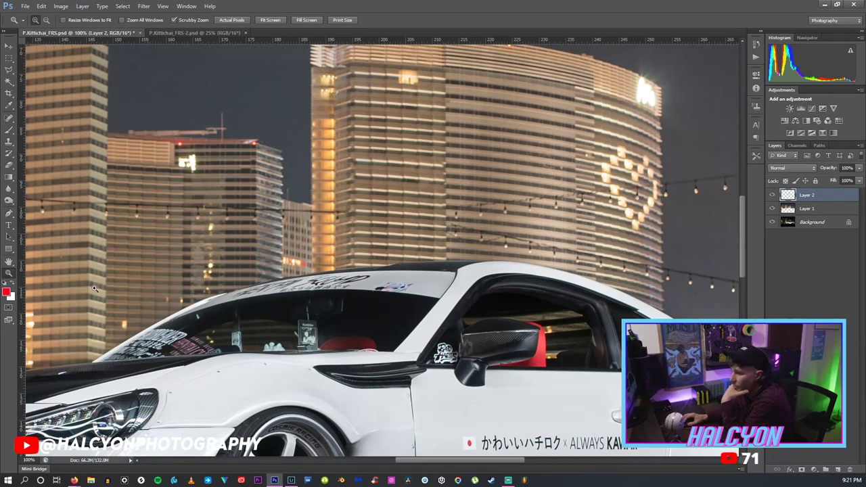
{"action": "right_click", "coordinate": [408, 241]}
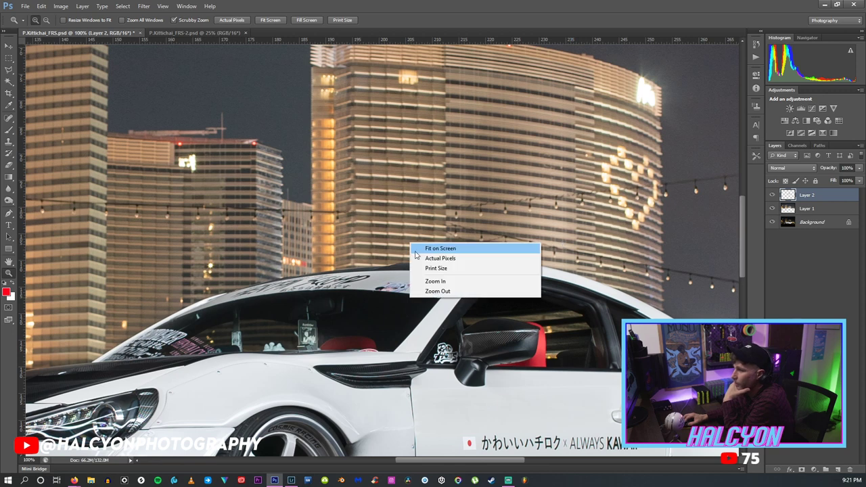
{"action": "left_click", "coordinate": [415, 248]}
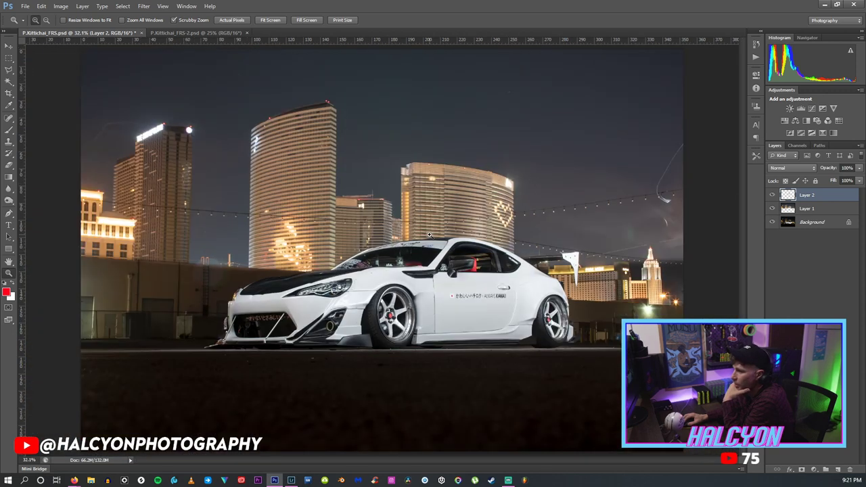
{"action": "left_click", "coordinate": [429, 234]}
{"action": "left_click", "coordinate": [441, 214]}
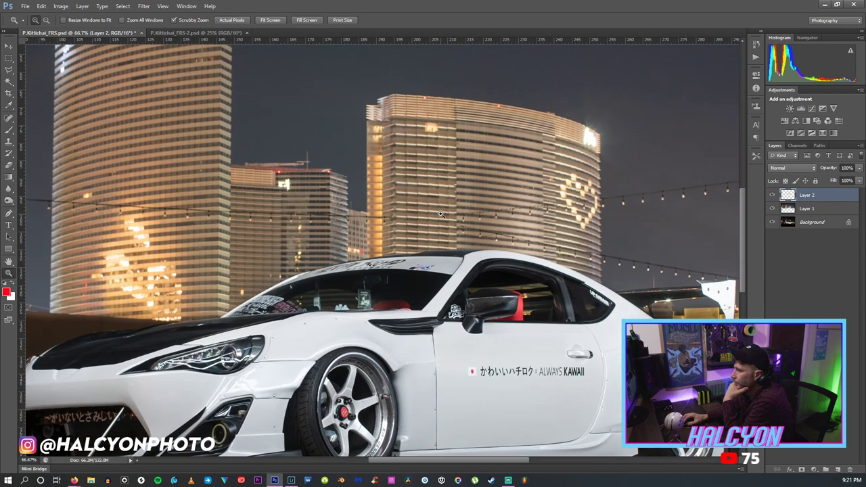
{"action": "left_click", "coordinate": [441, 214]}
{"action": "left_click", "coordinate": [639, 236]}
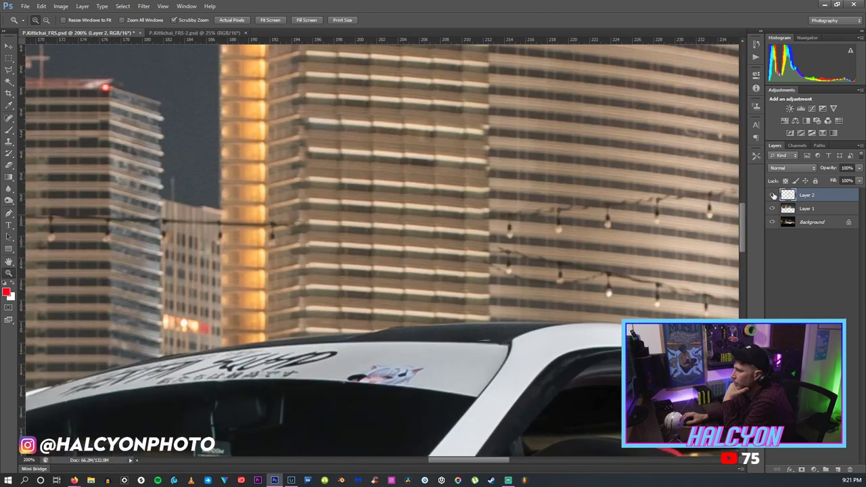
{"action": "left_click", "coordinate": [772, 194]}
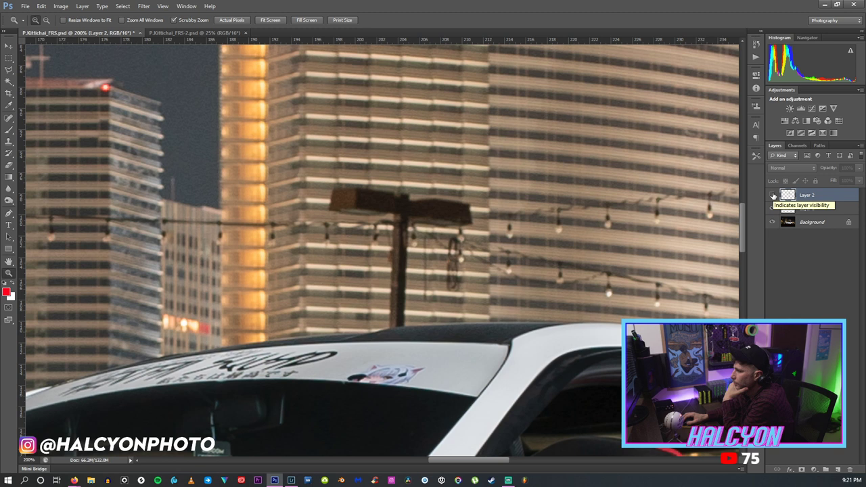
{"action": "left_click", "coordinate": [772, 195]}
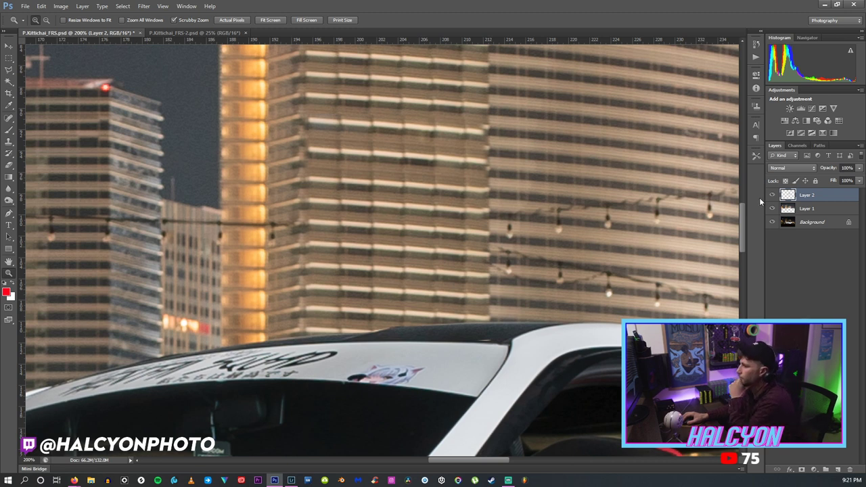
Fit the image on screen, then zoom in toward the sky above the left towers.
{"action": "right_click", "coordinate": [390, 178]}
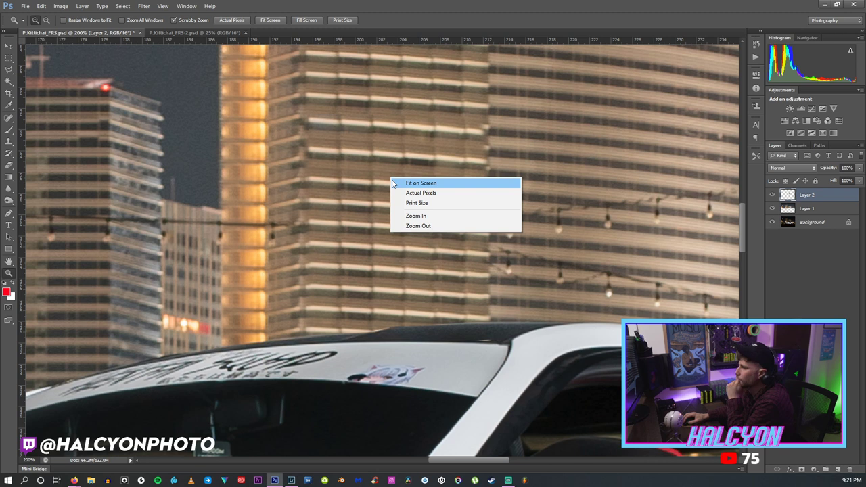
{"action": "left_click", "coordinate": [394, 183]}
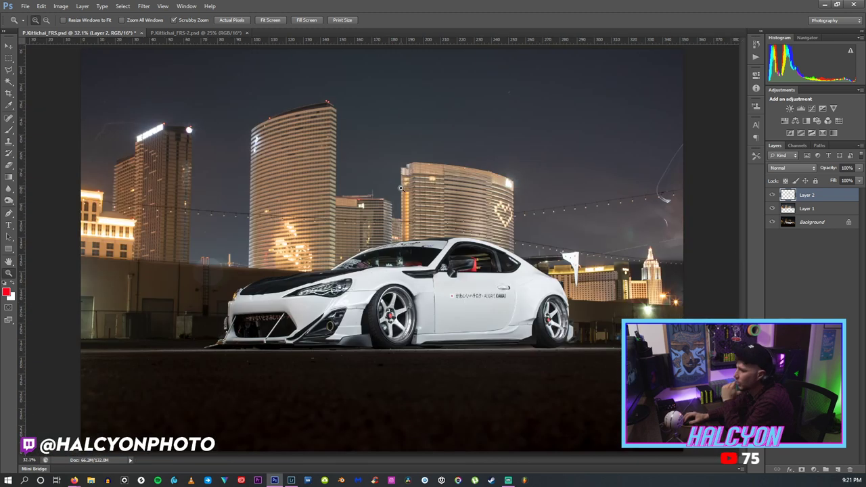
{"action": "left_click_drag", "start_coordinate": [76, 111], "coordinate": [180, 153]}
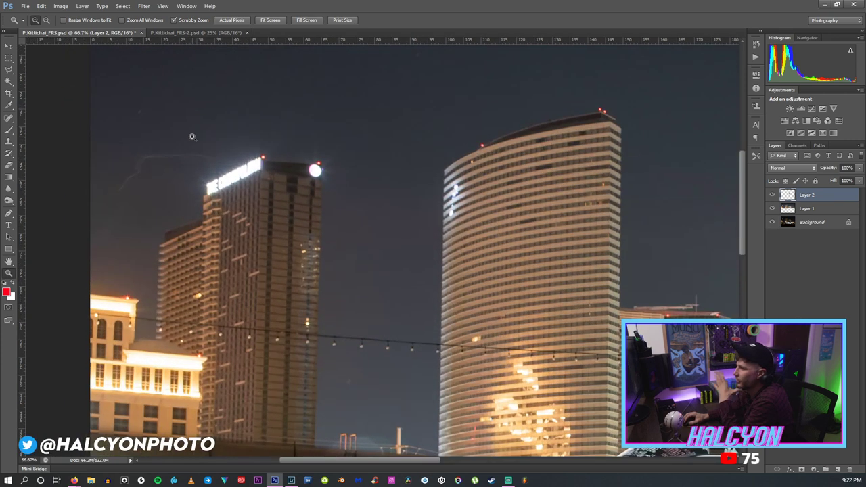
Set up the Clone Stamp at size 127 on Layer 1, zoomed in on the streaks.
{"action": "left_click", "coordinate": [190, 157]}
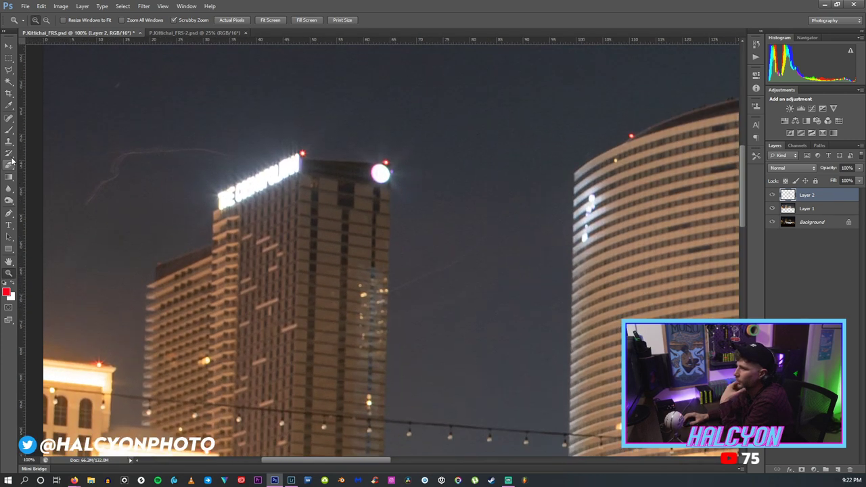
{"action": "left_click", "coordinate": [12, 146]}
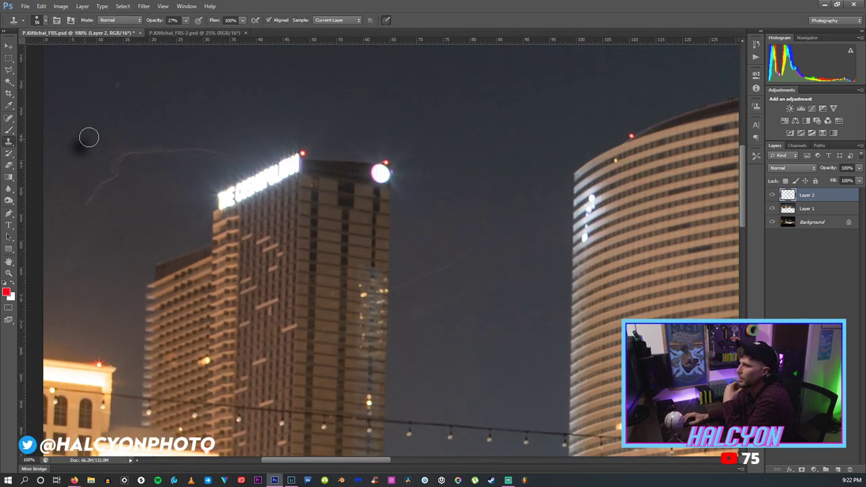
{"action": "left_click", "coordinate": [46, 22]}
{"action": "key", "text": "Return"}
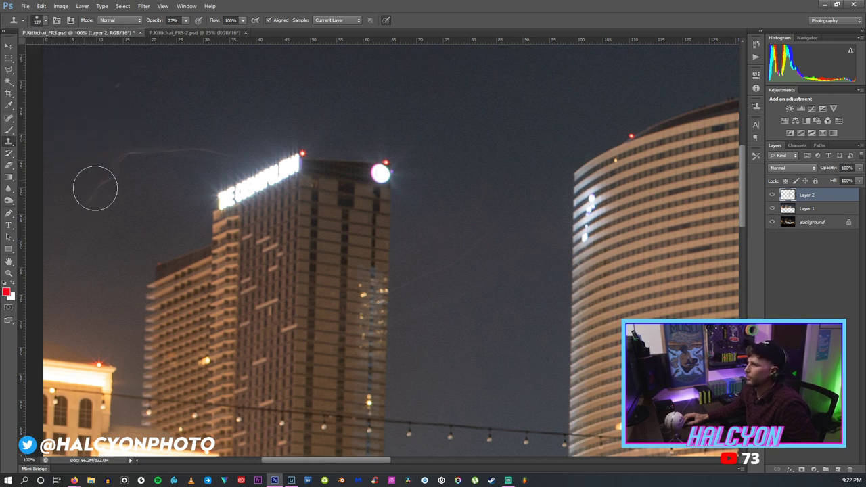
{"action": "key", "text": "alt+bracketleft"}
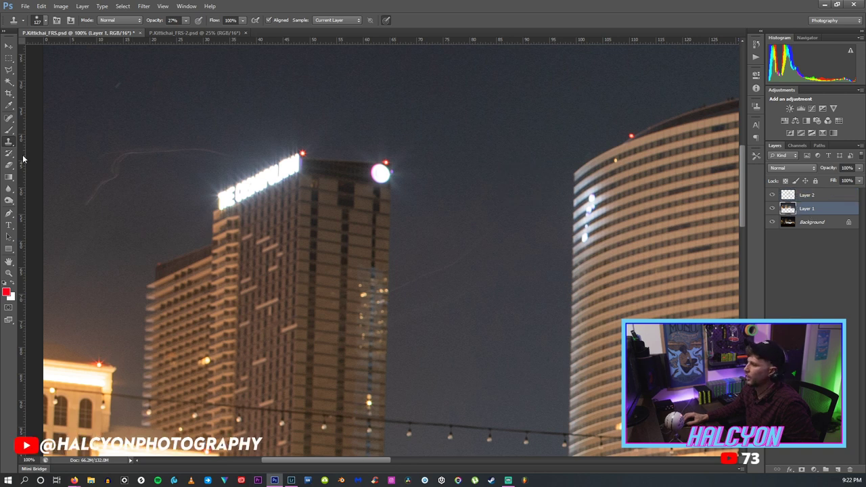
Clone away the curved and diagonal sky streaks at 100% opacity, then fit the image on screen.
{"action": "mouse_move", "coordinate": [88, 186]}
{"action": "left_mouse_down"}
{"action": "mouse_move", "coordinate": [111, 176]}
{"action": "mouse_move", "coordinate": [119, 145]}
{"action": "left_mouse_up"}
{"action": "left_click_drag", "start_coordinate": [186, 23], "coordinate": [215, 33]}
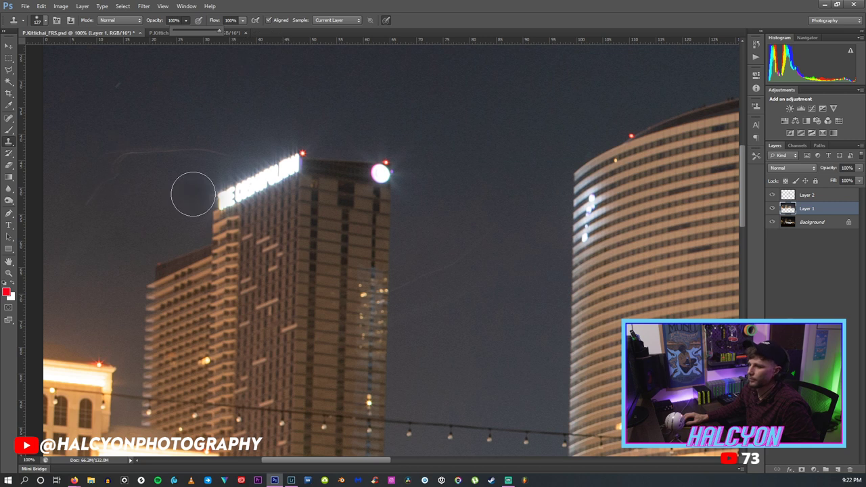
{"action": "mouse_move", "coordinate": [93, 198]}
{"action": "left_mouse_down"}
{"action": "mouse_move", "coordinate": [119, 163]}
{"action": "mouse_move", "coordinate": [136, 169]}
{"action": "mouse_move", "coordinate": [136, 148]}
{"action": "mouse_move", "coordinate": [209, 152]}
{"action": "left_mouse_up"}
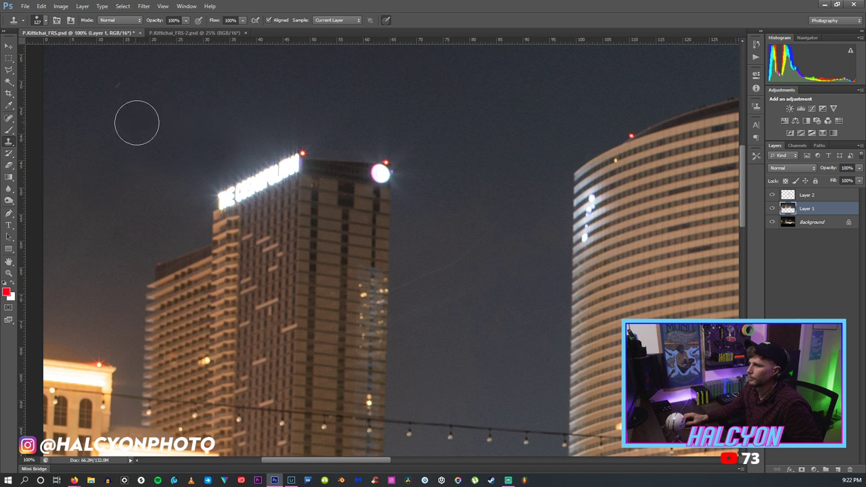
{"action": "key", "text": "z"}
{"action": "right_click", "coordinate": [261, 158]}
{"action": "left_click", "coordinate": [271, 158]}
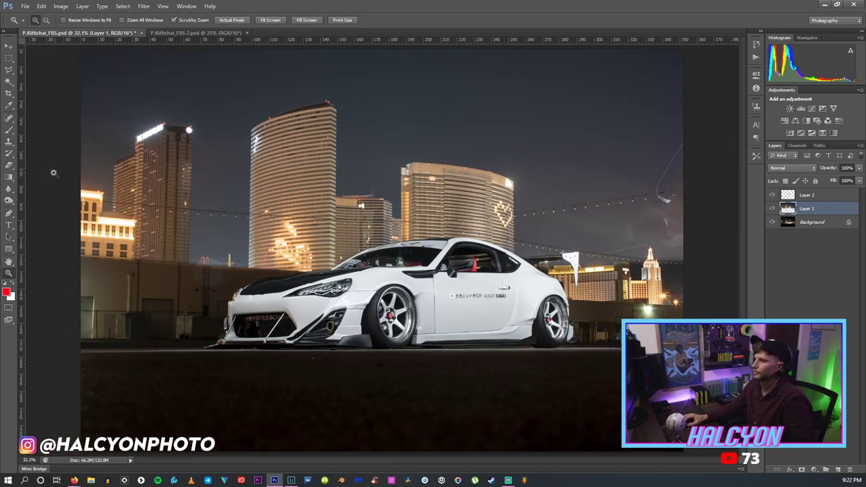
{"action": "key", "text": "o"}
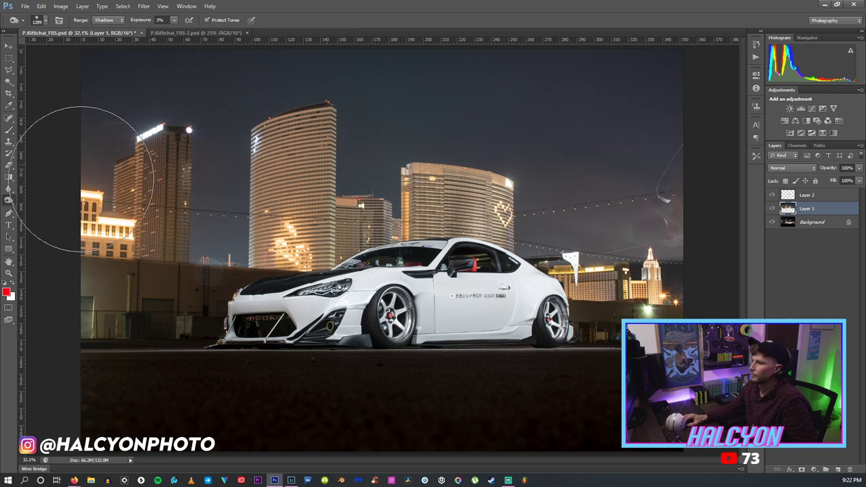
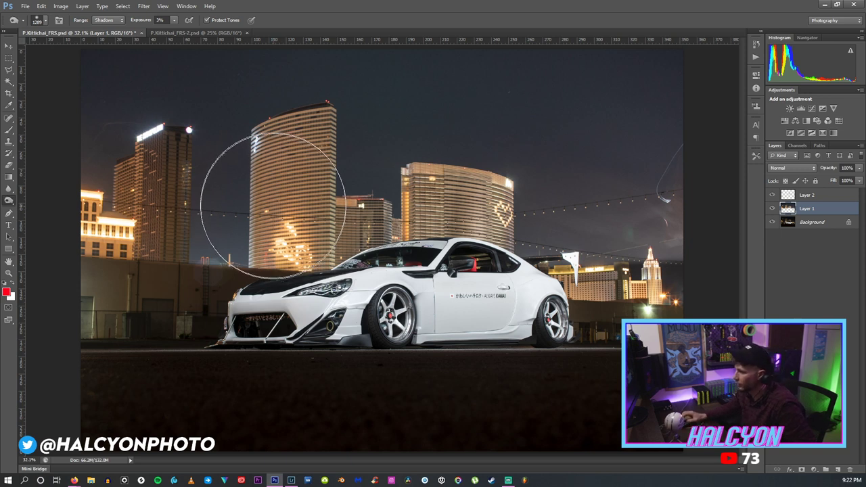
With the whole photo in view, start a Distort transformation on Layer 1.
{"action": "key", "text": "z"}
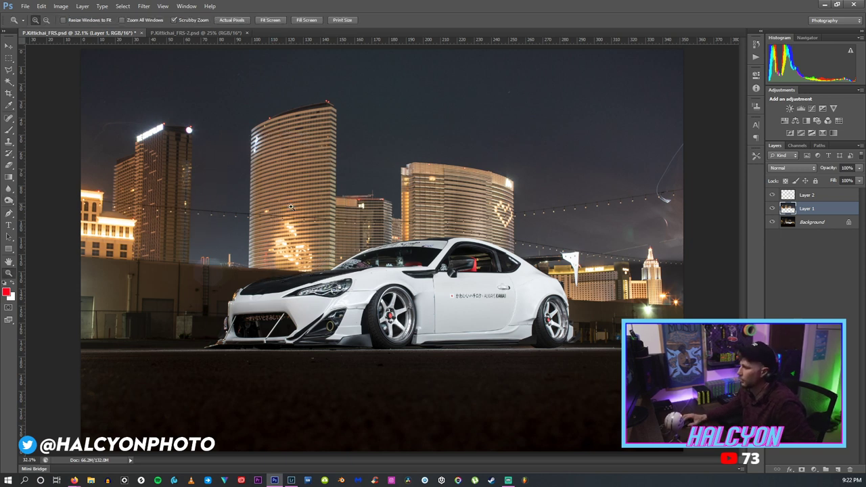
{"action": "left_click", "coordinate": [74, 481]}
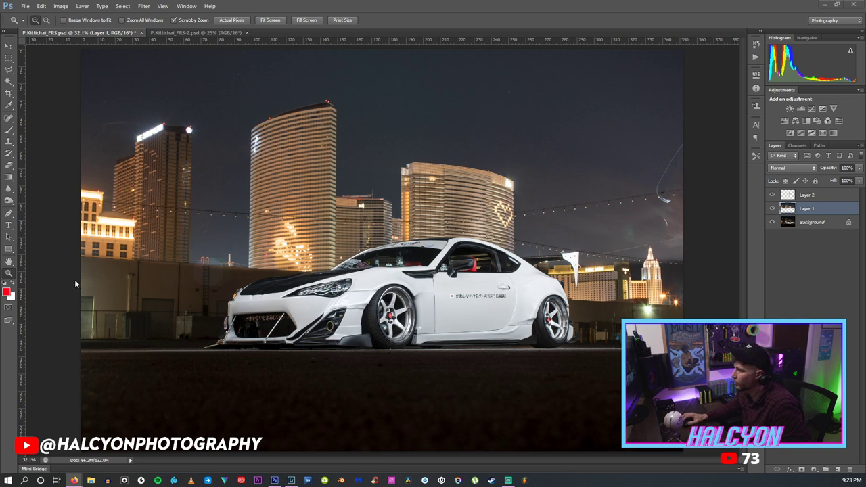
{"action": "left_click", "coordinate": [396, 183]}
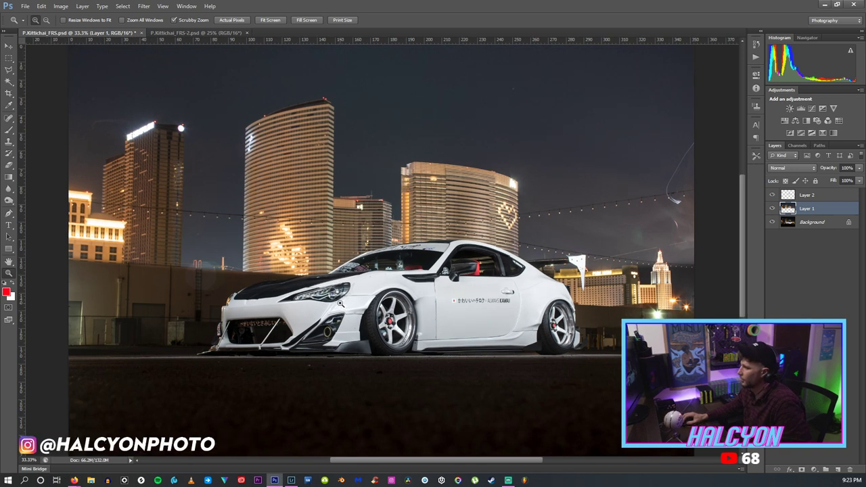
{"action": "right_click", "coordinate": [340, 304]}
{"action": "left_click", "coordinate": [345, 287]}
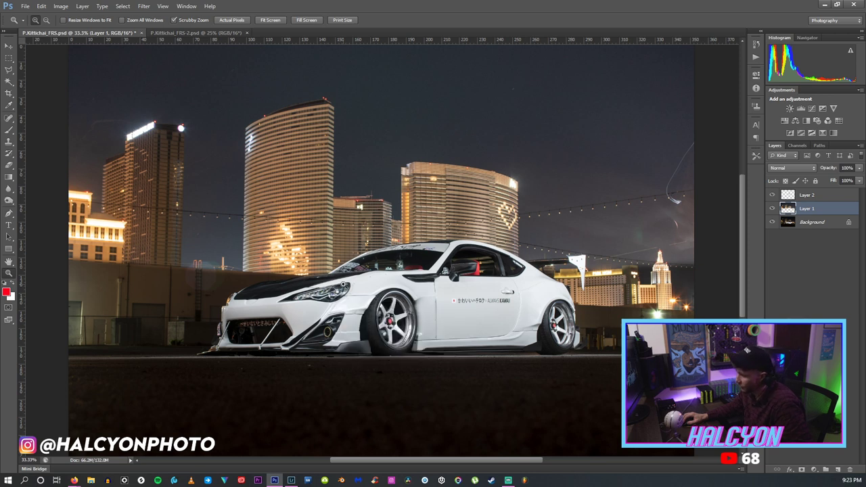
{"action": "left_click", "coordinate": [294, 198]}
{"action": "right_click", "coordinate": [292, 191]}
{"action": "left_click", "coordinate": [325, 197]}
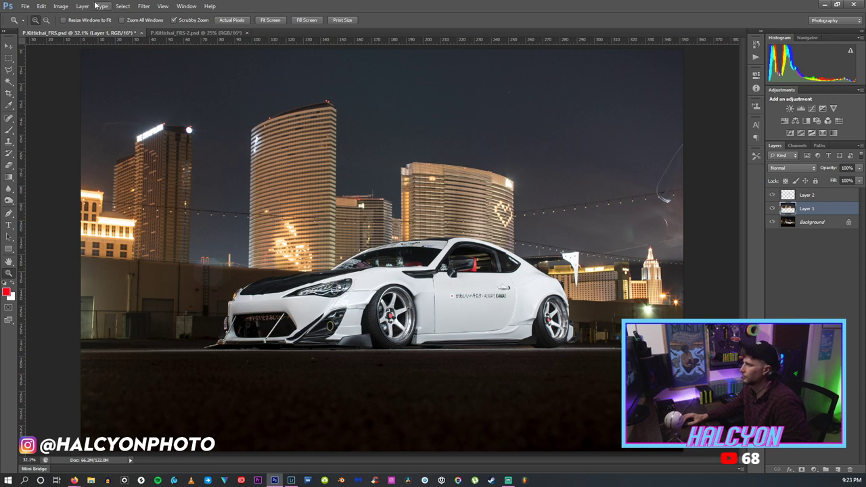
{"action": "left_click", "coordinate": [61, 6]}
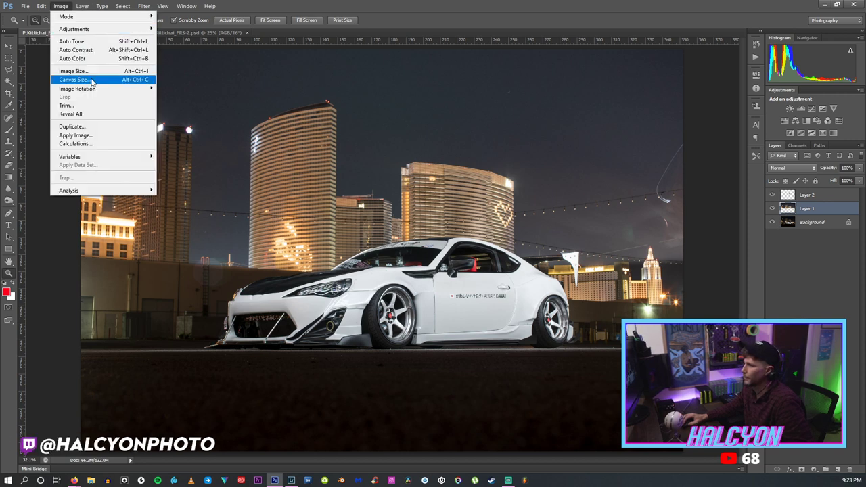
{"action": "mouse_move", "coordinate": [94, 89]}
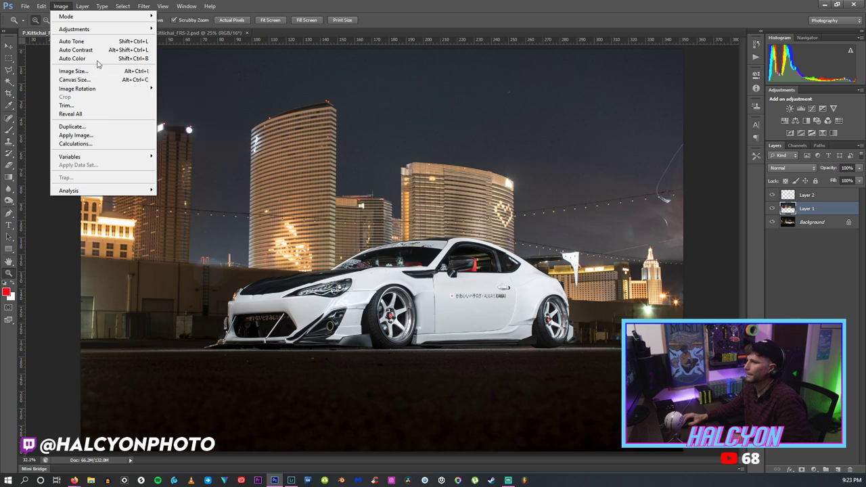
{"action": "mouse_move", "coordinate": [42, 6]}
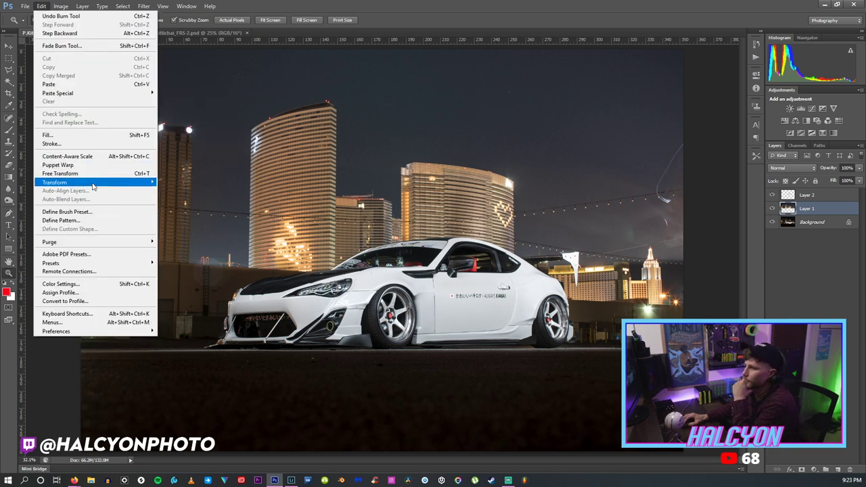
{"action": "mouse_move", "coordinate": [102, 182]}
{"action": "left_click", "coordinate": [185, 222]}
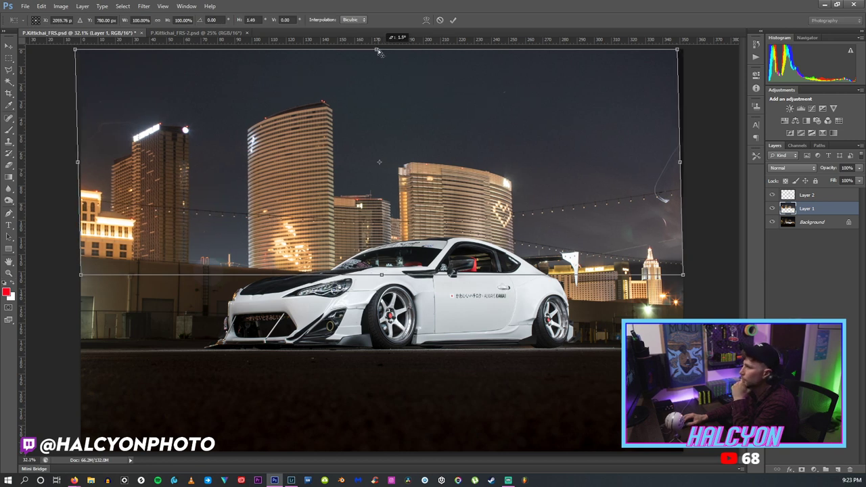
Skew the top edge against a vertical ruler guide so the skyline buildings stand straight, then apply.
{"action": "left_click_drag", "start_coordinate": [382, 51], "coordinate": [379, 54]}
{"action": "left_click_drag", "start_coordinate": [21, 194], "coordinate": [335, 241]}
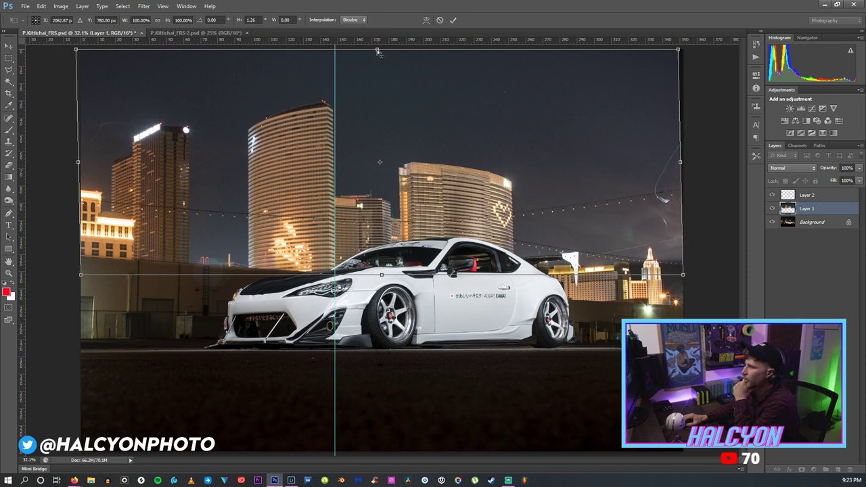
{"action": "mouse_move", "coordinate": [378, 51]}
{"action": "left_mouse_down"}
{"action": "mouse_move", "coordinate": [387, 51]}
{"action": "mouse_move", "coordinate": [377, 54]}
{"action": "left_mouse_up"}
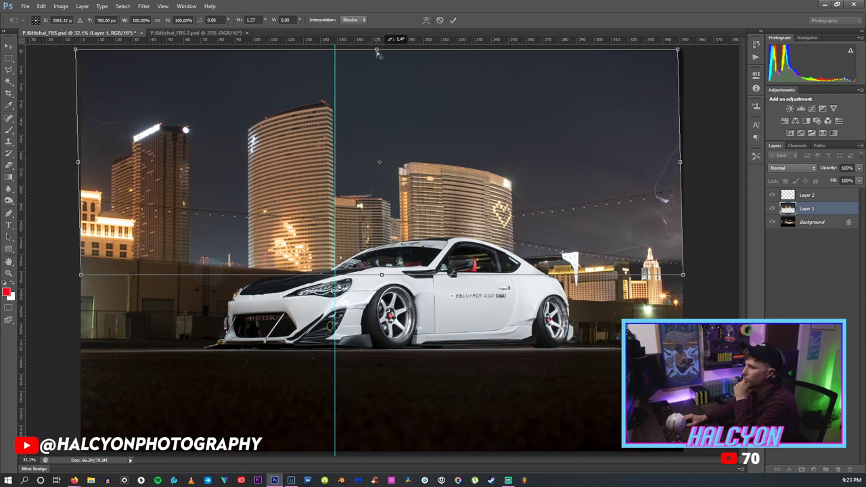
{"action": "left_click", "coordinate": [10, 45]}
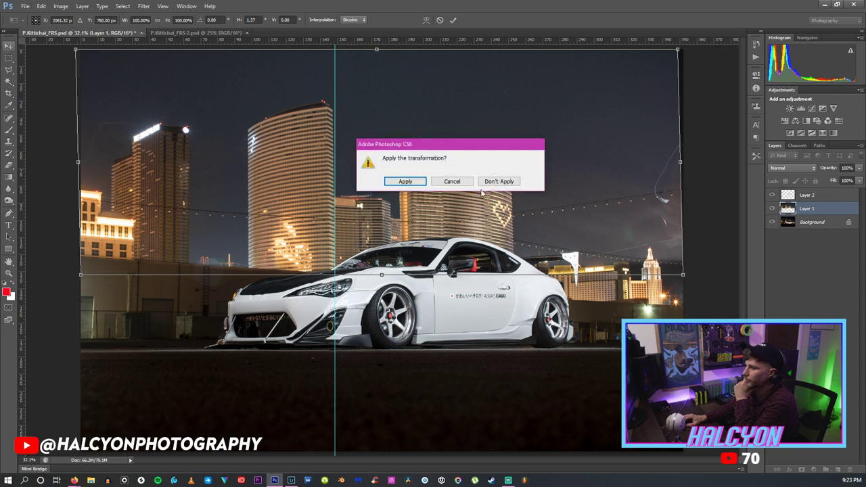
{"action": "left_click", "coordinate": [406, 181]}
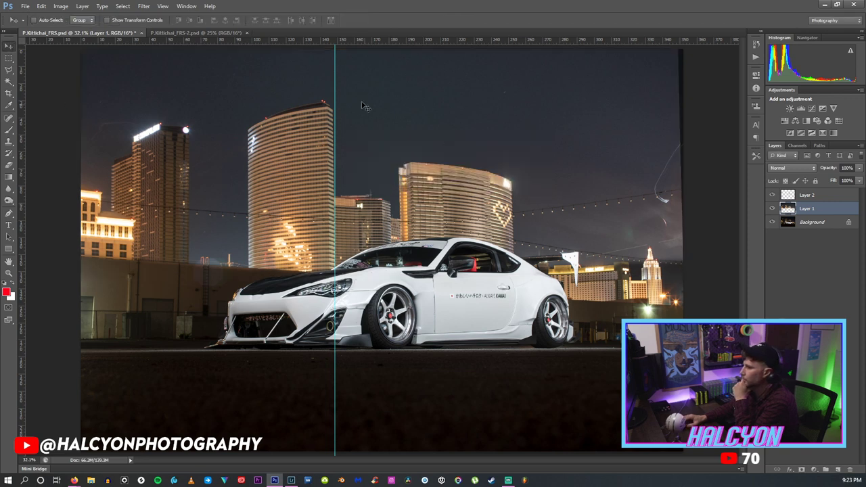
Remove the vertical guide and move Layer 1 about 5 px to the right.
{"action": "left_click_drag", "start_coordinate": [335, 67], "coordinate": [822, 71]}
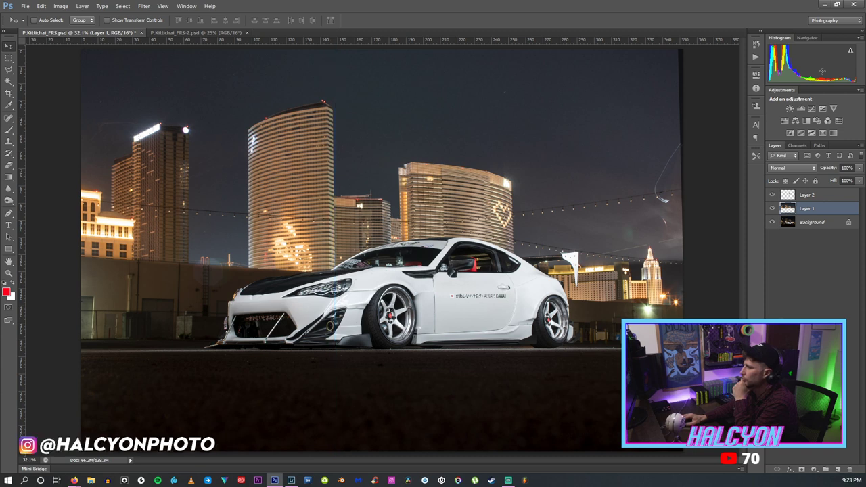
{"action": "right_click", "coordinate": [818, 215]}
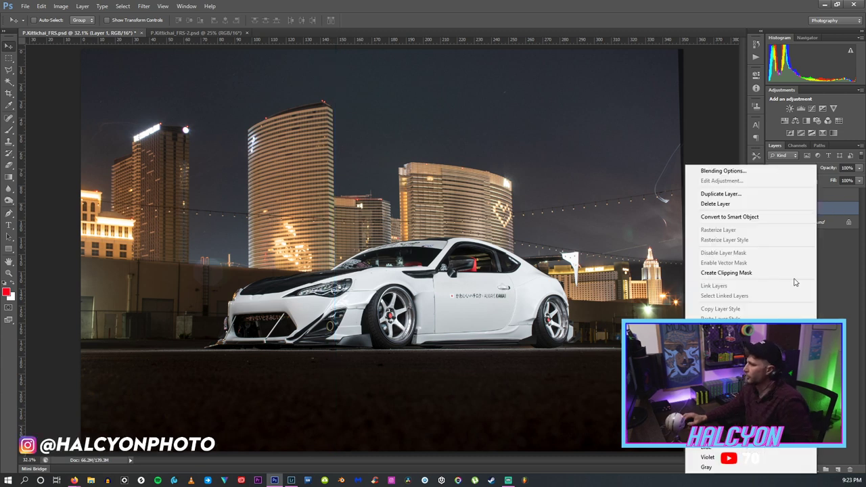
{"action": "left_click", "coordinate": [562, 4]}
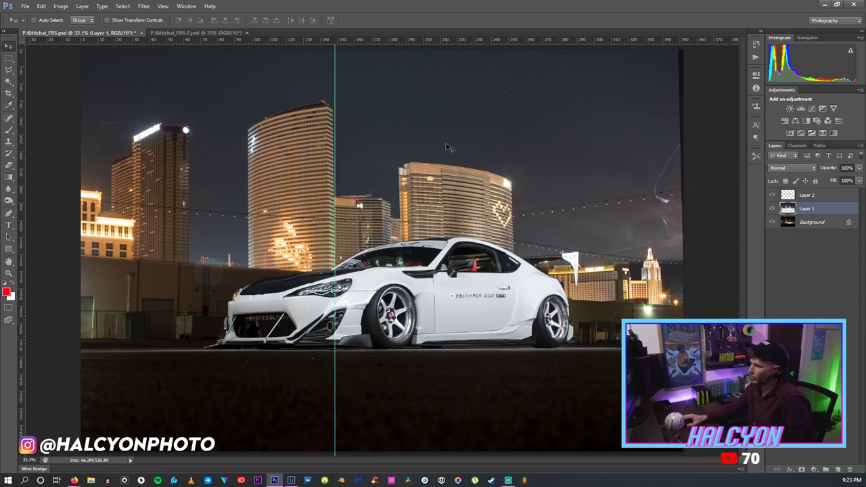
{"action": "left_click_drag", "start_coordinate": [106, 76], "coordinate": [110, 76]}
Distort Layer 1 again, tilting its top edge slightly left, apply it and remove the guide.
{"action": "left_click", "coordinate": [41, 7]}
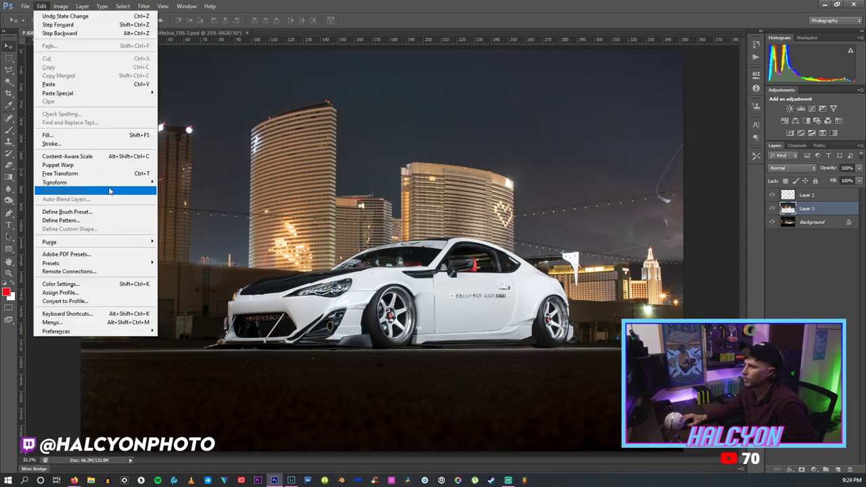
{"action": "mouse_move", "coordinate": [112, 183]}
{"action": "left_click", "coordinate": [181, 221]}
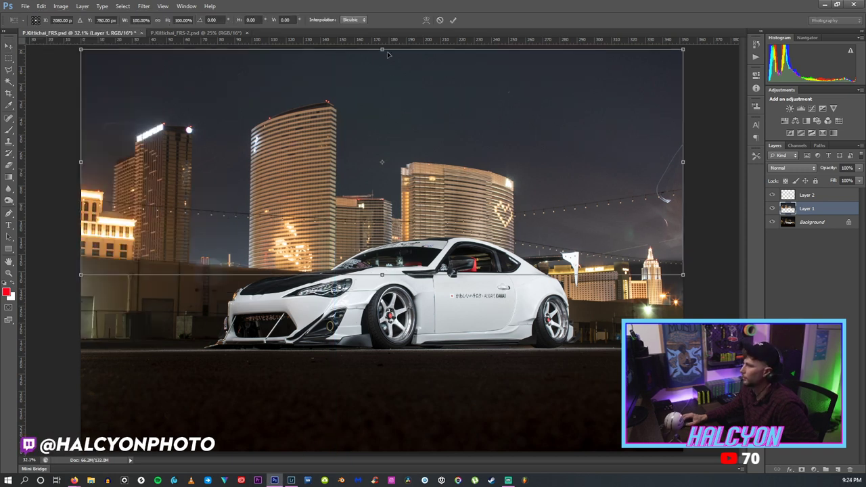
{"action": "left_click_drag", "start_coordinate": [333, 201], "coordinate": [338, 222]}
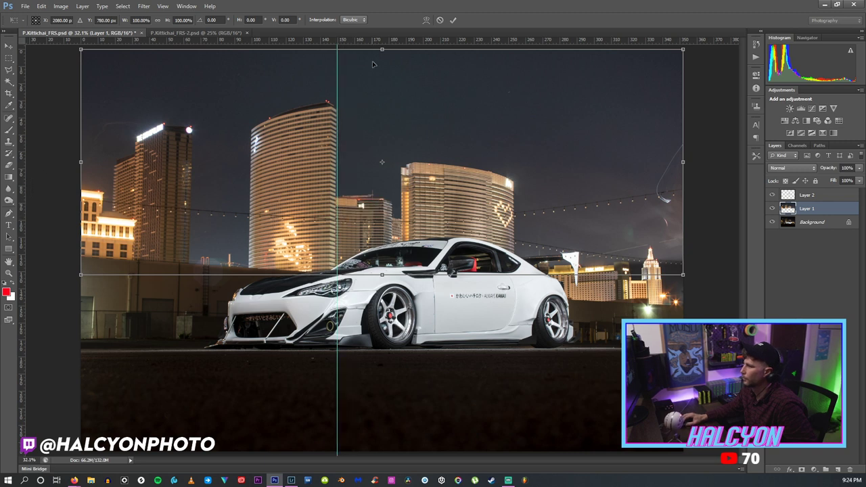
{"action": "left_click_drag", "start_coordinate": [383, 51], "coordinate": [381, 51]}
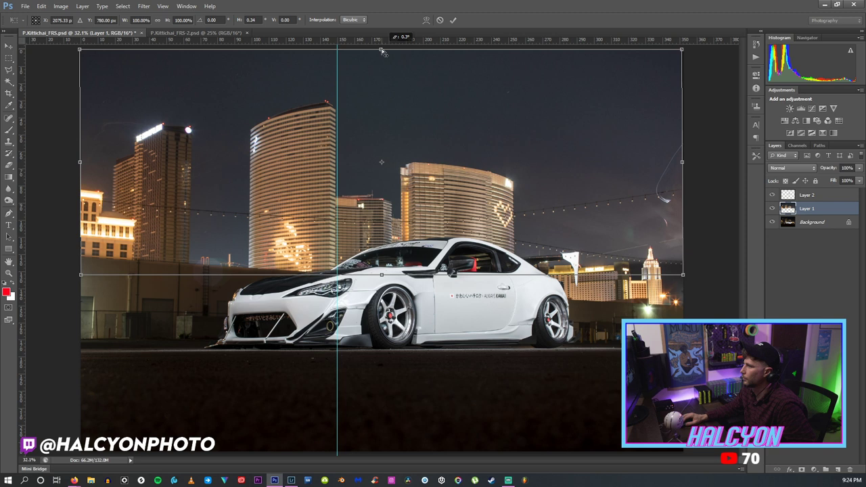
{"action": "left_click", "coordinate": [9, 45]}
{"action": "key", "text": "Return"}
{"action": "left_click_drag", "start_coordinate": [337, 91], "coordinate": [337, 40]}
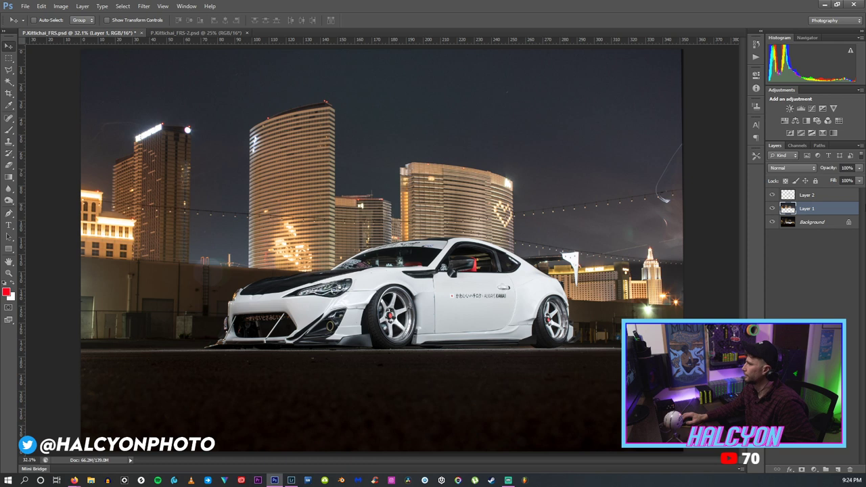
Flatten the image and draw a fixed 3:2 ratio rectangular selection across the photo.
{"action": "right_click", "coordinate": [806, 206]}
{"action": "left_click", "coordinate": [778, 288]}
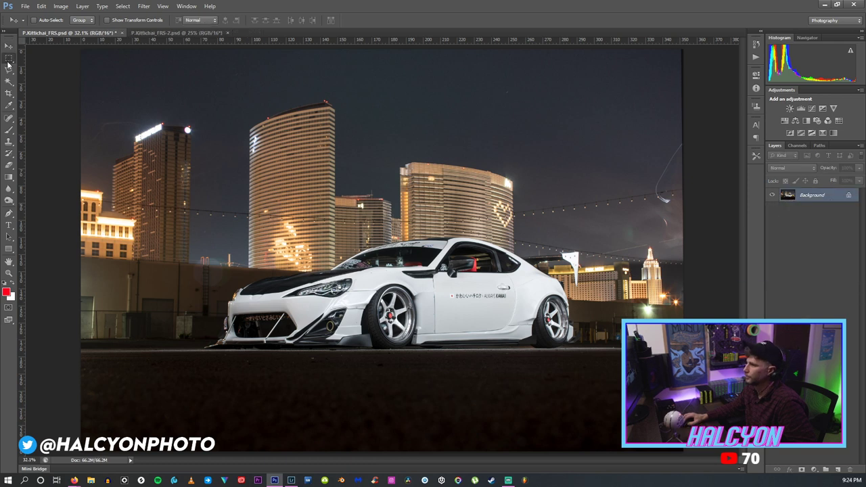
{"action": "left_click", "coordinate": [9, 59]}
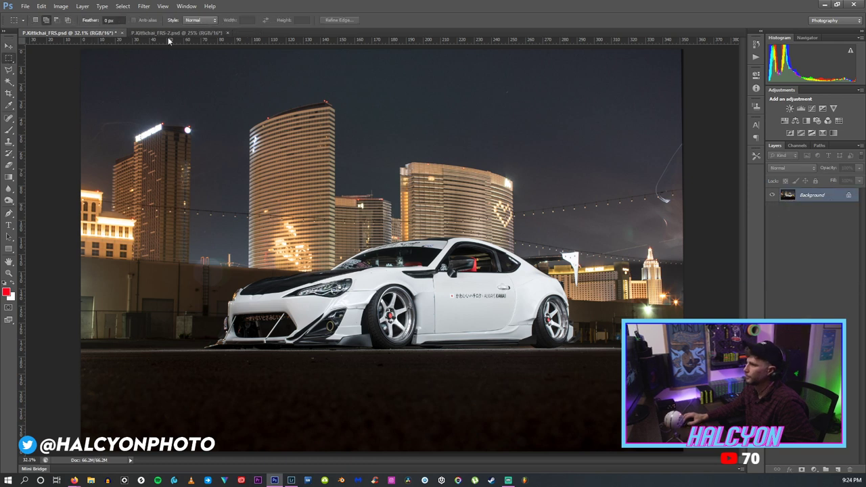
{"action": "left_click", "coordinate": [196, 20]}
{"action": "left_click", "coordinate": [196, 34]}
{"action": "left_click_drag", "start_coordinate": [96, 65], "coordinate": [853, 432]}
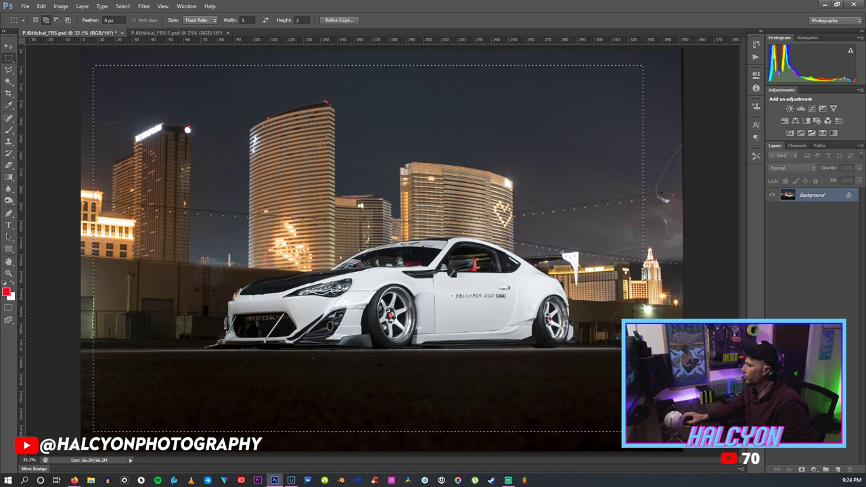
Copy the 3:2 selection and paste it into a new Untitled-1 document as Layer 1.
{"action": "right_click", "coordinate": [465, 30]}
{"action": "left_click", "coordinate": [497, 67]}
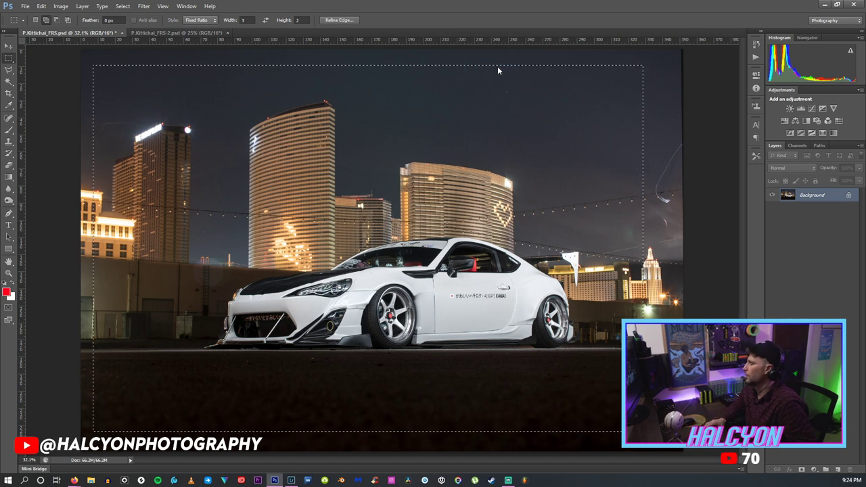
{"action": "key", "text": "ctrl+n"}
{"action": "key", "text": "Return"}
{"action": "key", "text": "ctrl+v"}
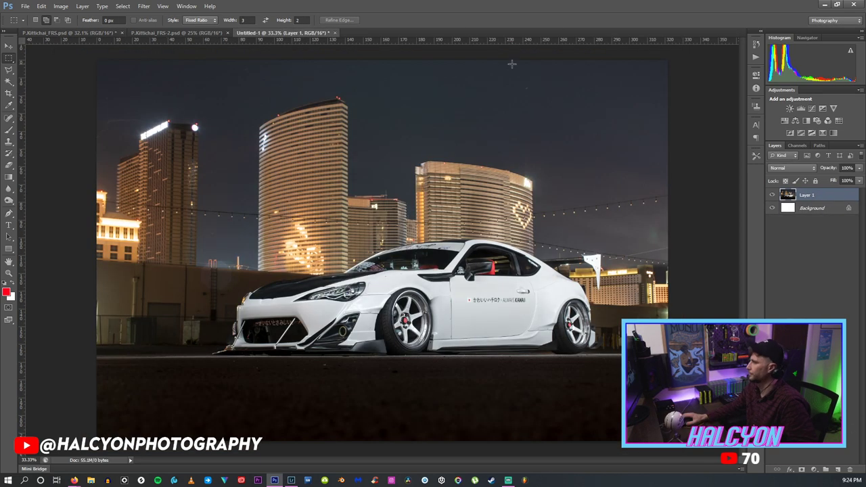
{"action": "key", "text": "z"}
{"action": "left_click_drag", "start_coordinate": [582, 284], "coordinate": [596, 409]}
Select the Clone Stamp tool with a 47 px brush.
{"action": "left_click_drag", "start_coordinate": [512, 461], "coordinate": [625, 461]}
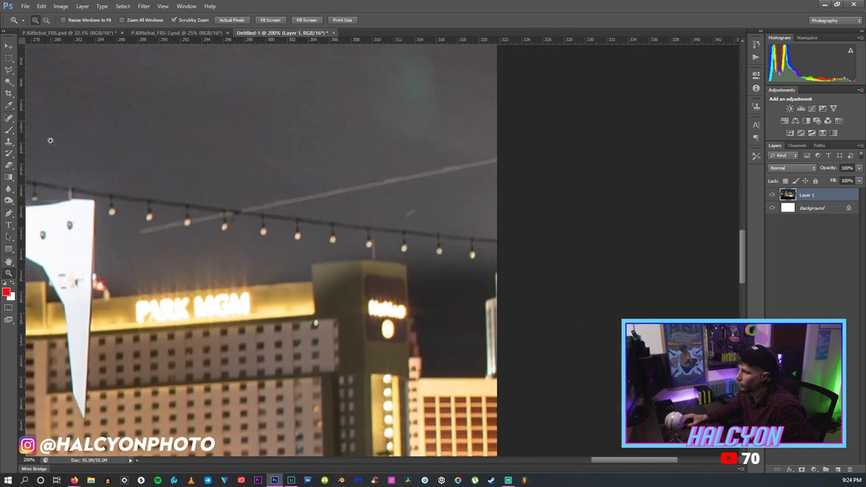
{"action": "left_click", "coordinate": [10, 142]}
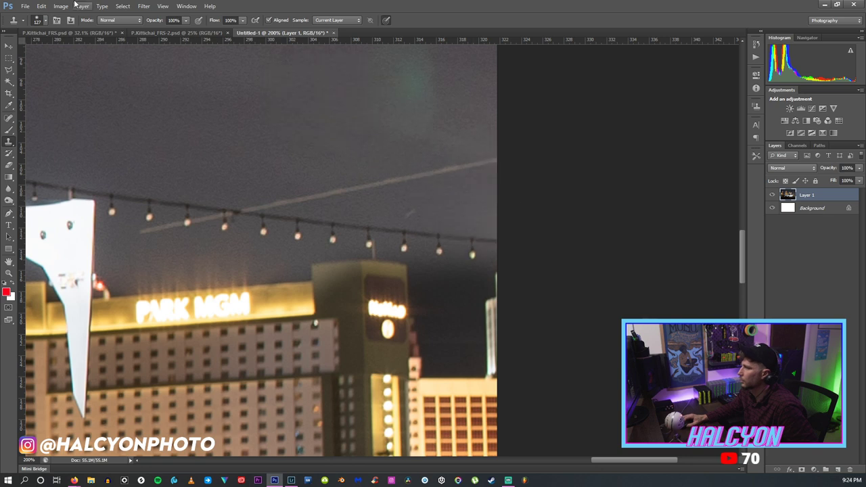
{"action": "left_click", "coordinate": [45, 21]}
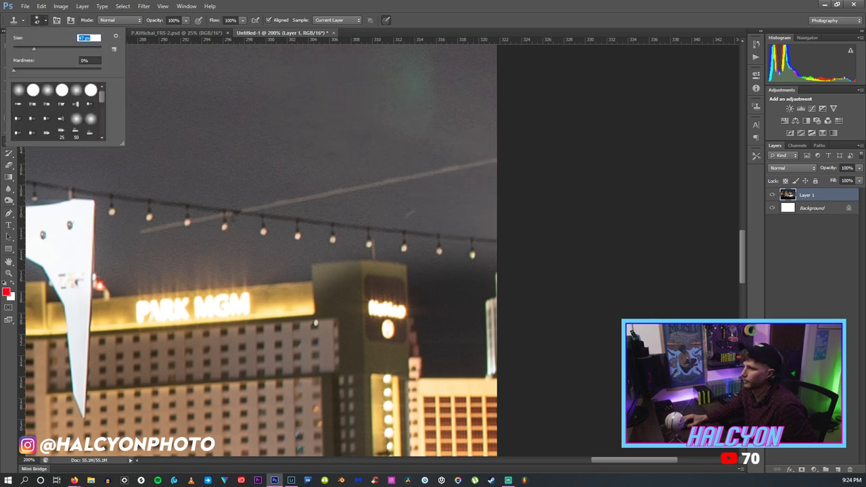
{"action": "key", "text": "Return"}
Clone clean sky over the dark patch and stray building edge beside the Park MGM tower.
{"action": "mouse_move", "coordinate": [422, 279]}
{"action": "left_mouse_down"}
{"action": "mouse_move", "coordinate": [451, 280]}
{"action": "mouse_move", "coordinate": [459, 241]}
{"action": "mouse_move", "coordinate": [472, 276]}
{"action": "mouse_move", "coordinate": [493, 305]}
{"action": "left_mouse_up"}
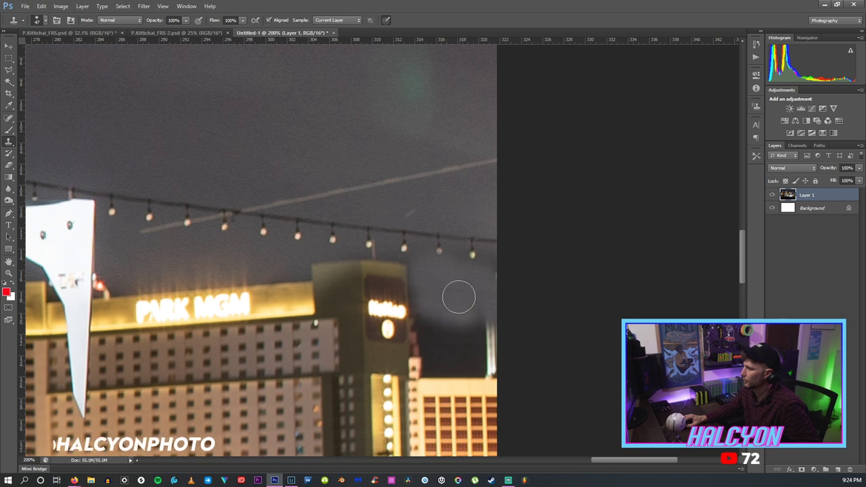
{"action": "mouse_move", "coordinate": [435, 301]}
{"action": "left_mouse_down"}
{"action": "mouse_move", "coordinate": [436, 358]}
{"action": "mouse_move", "coordinate": [444, 316]}
{"action": "mouse_move", "coordinate": [438, 356]}
{"action": "mouse_move", "coordinate": [446, 360]}
{"action": "mouse_move", "coordinate": [459, 334]}
{"action": "mouse_move", "coordinate": [481, 337]}
{"action": "mouse_move", "coordinate": [460, 358]}
{"action": "mouse_move", "coordinate": [481, 359]}
{"action": "mouse_move", "coordinate": [451, 352]}
{"action": "left_mouse_up"}
{"action": "left_click", "coordinate": [439, 304], "text": "alt"}
{"action": "left_click", "coordinate": [473, 313], "text": "alt"}
{"action": "left_click", "coordinate": [453, 337], "text": "alt"}
{"action": "left_click", "coordinate": [491, 359]}
{"action": "left_click", "coordinate": [462, 309], "text": "alt"}
{"action": "key", "text": "z"}
{"action": "left_click_drag", "start_coordinate": [459, 203], "coordinate": [229, 187]}
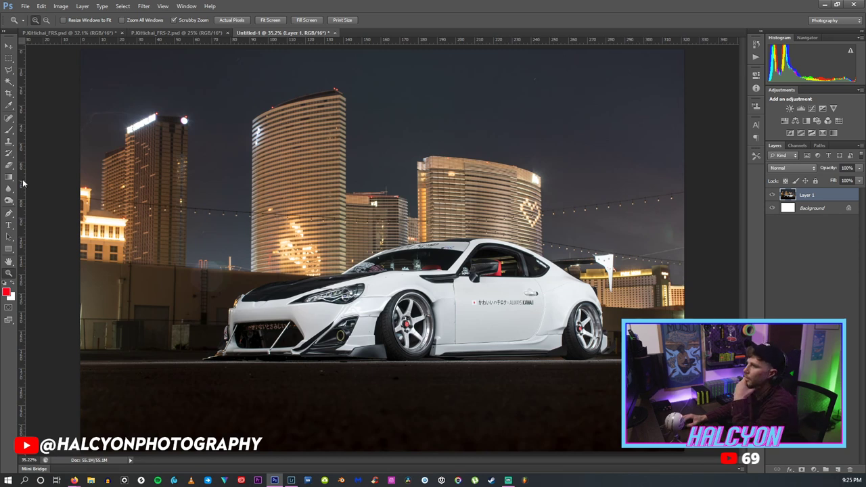
{"action": "key", "text": "o"}
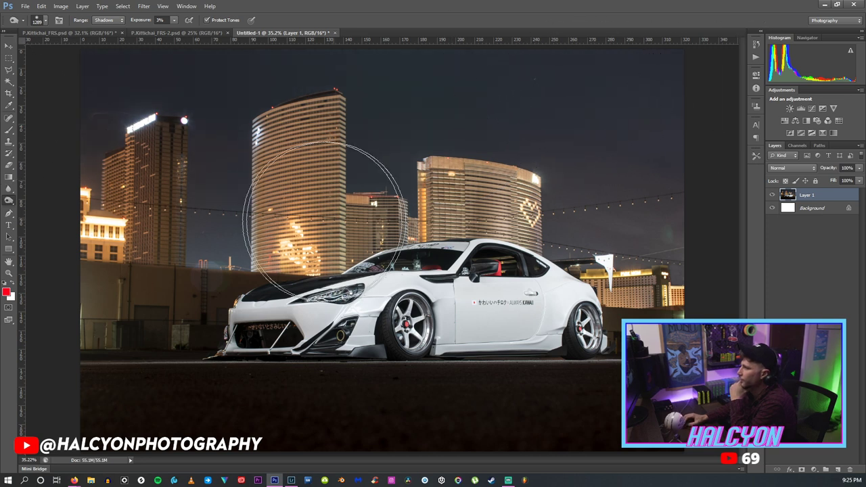
{"action": "left_click", "coordinate": [67, 5]}
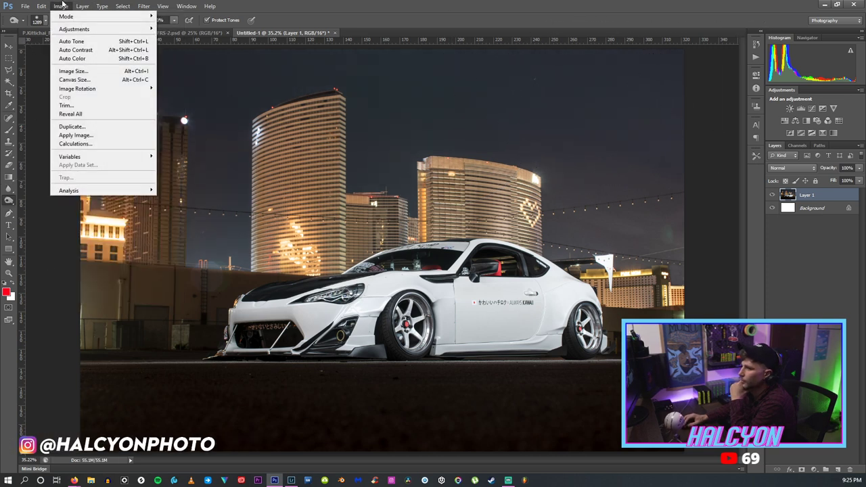
{"action": "mouse_move", "coordinate": [73, 28]}
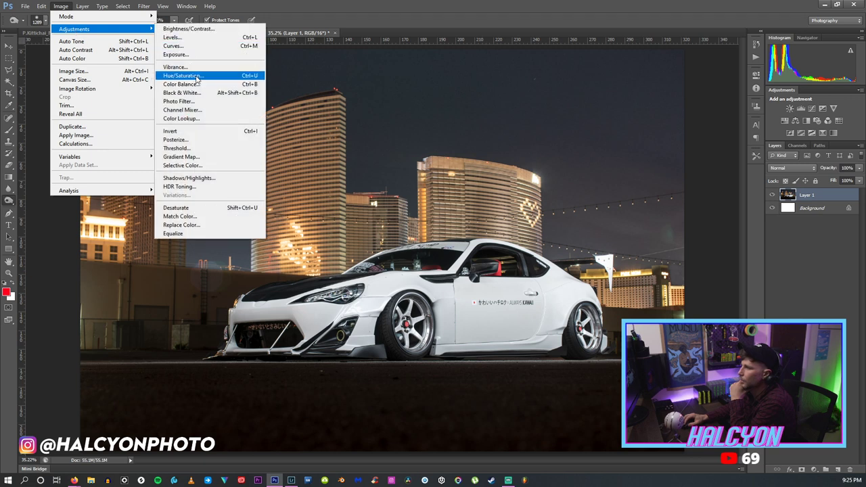
{"action": "left_click", "coordinate": [197, 77]}
{"action": "left_click", "coordinate": [59, 318]}
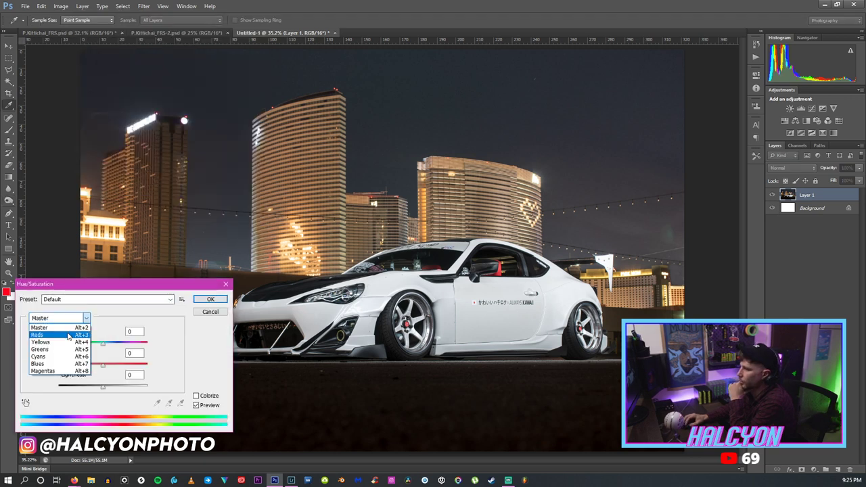
{"action": "left_click", "coordinate": [40, 334]}
{"action": "left_click_drag", "start_coordinate": [103, 365], "coordinate": [69, 370]}
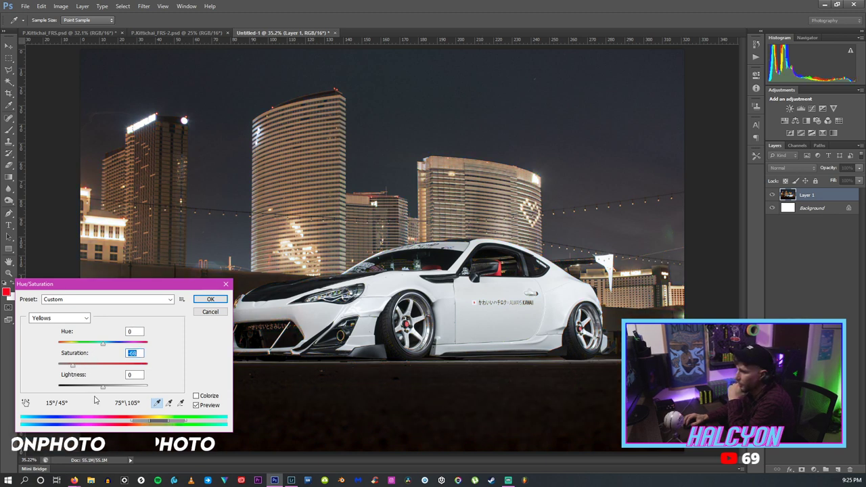
{"action": "left_click_drag", "start_coordinate": [103, 343], "coordinate": [61, 354]}
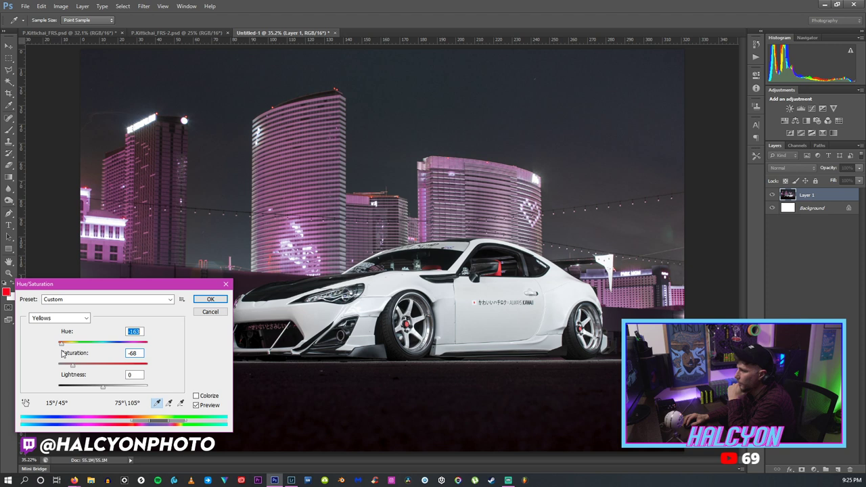
{"action": "left_click_drag", "start_coordinate": [61, 353], "coordinate": [142, 357]}
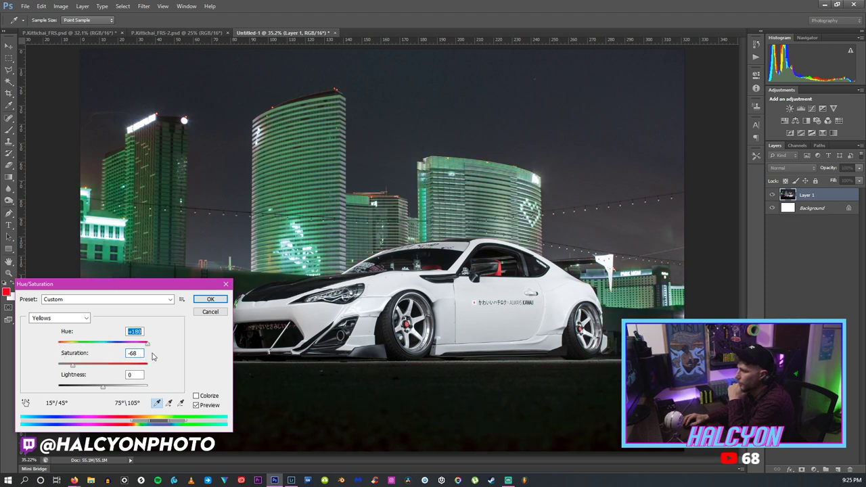
{"action": "left_click_drag", "start_coordinate": [141, 353], "coordinate": [125, 356]}
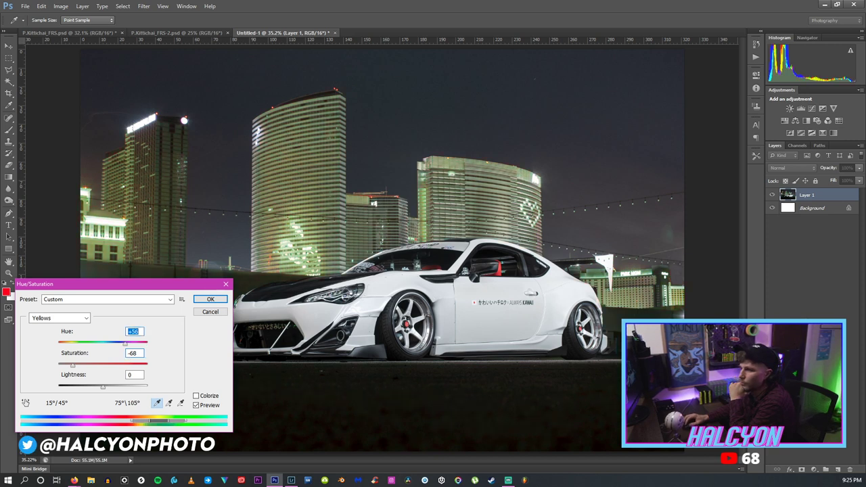
{"action": "key", "text": "alt+Tab"}
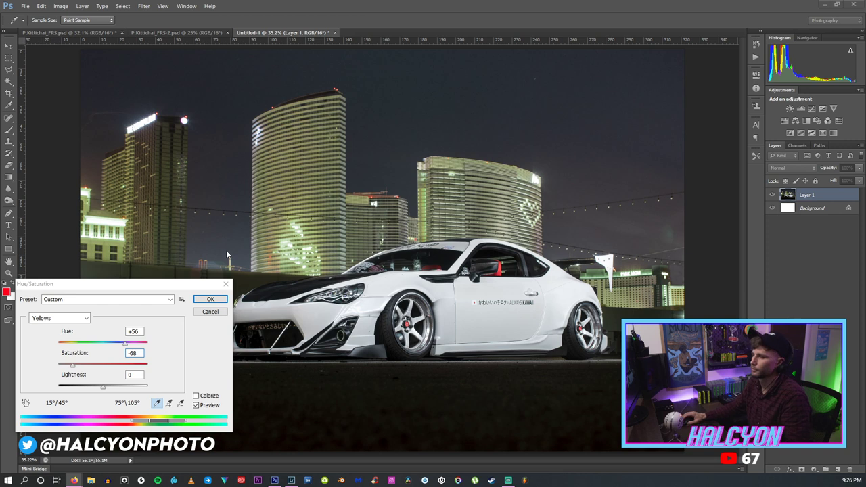
{"action": "left_click", "coordinate": [225, 284]}
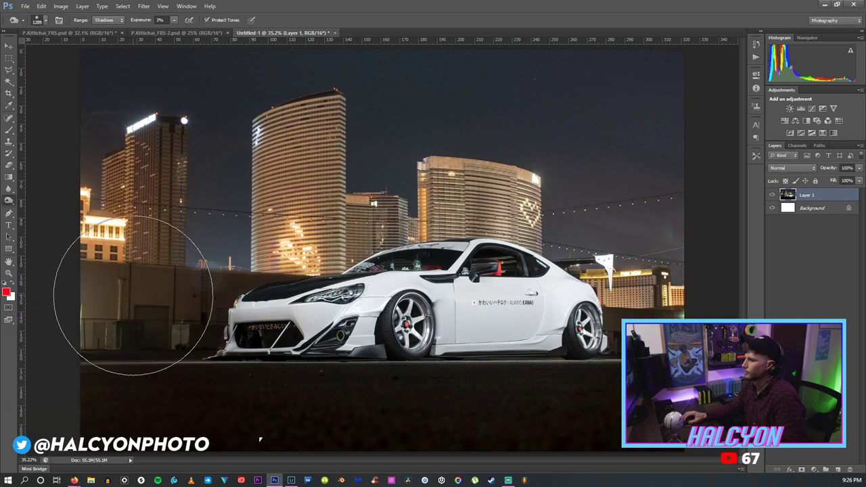
{"action": "left_click", "coordinate": [60, 6]}
{"action": "mouse_move", "coordinate": [74, 27]}
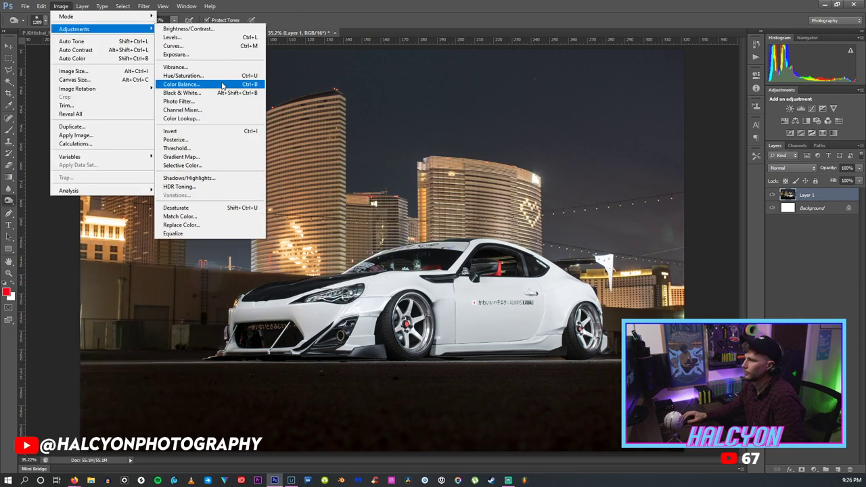
{"action": "left_click", "coordinate": [197, 75]}
{"action": "mouse_move", "coordinate": [98, 346]}
{"action": "left_mouse_down"}
{"action": "mouse_move", "coordinate": [64, 346]}
{"action": "mouse_move", "coordinate": [102, 348]}
{"action": "left_mouse_up"}
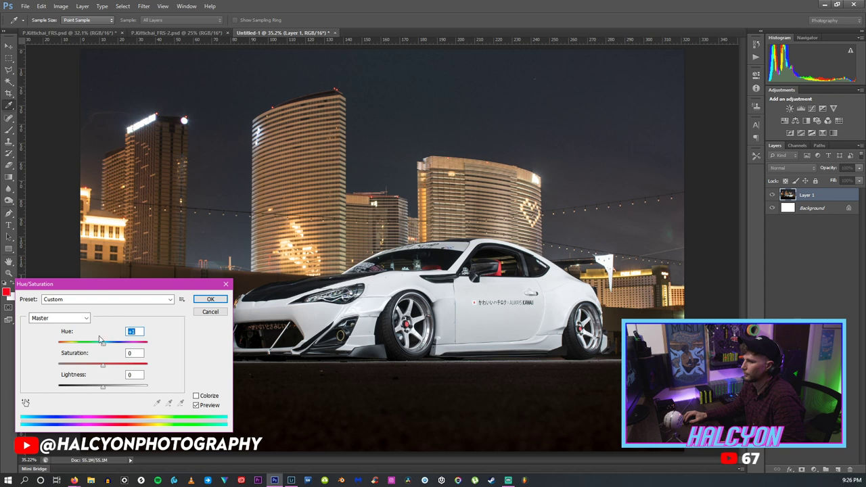
{"action": "left_click", "coordinate": [59, 318]}
{"action": "left_click", "coordinate": [47, 336]}
{"action": "left_click_drag", "start_coordinate": [103, 346], "coordinate": [68, 368]}
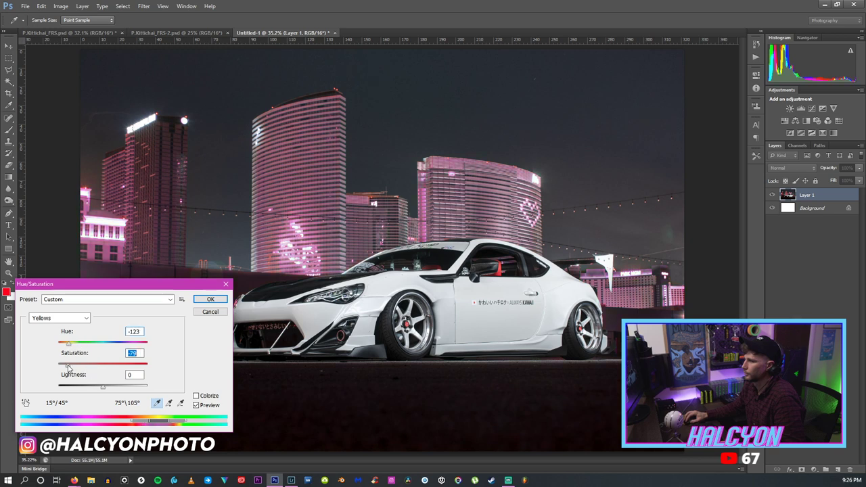
{"action": "left_click", "coordinate": [59, 318]}
{"action": "left_click", "coordinate": [54, 326]}
{"action": "mouse_move", "coordinate": [102, 344]}
{"action": "left_mouse_down"}
{"action": "mouse_move", "coordinate": [68, 347]}
{"action": "mouse_move", "coordinate": [85, 347]}
{"action": "left_mouse_up"}
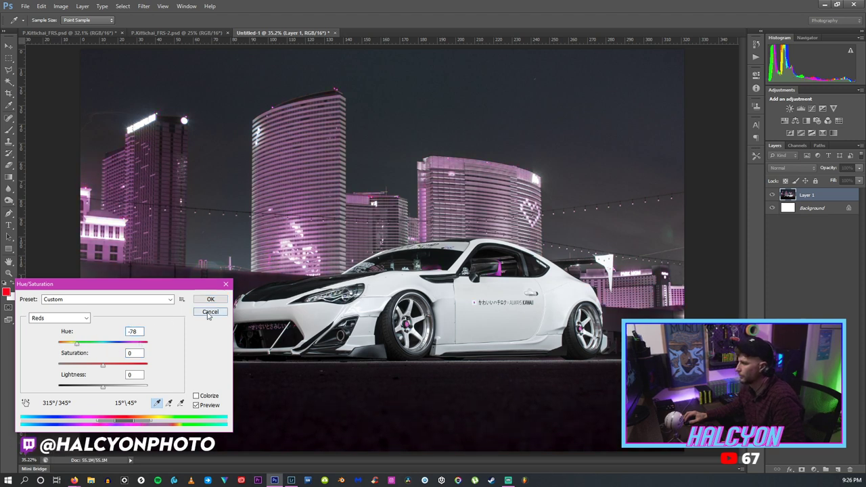
{"action": "key", "text": "Escape"}
{"action": "left_click", "coordinate": [9, 70]}
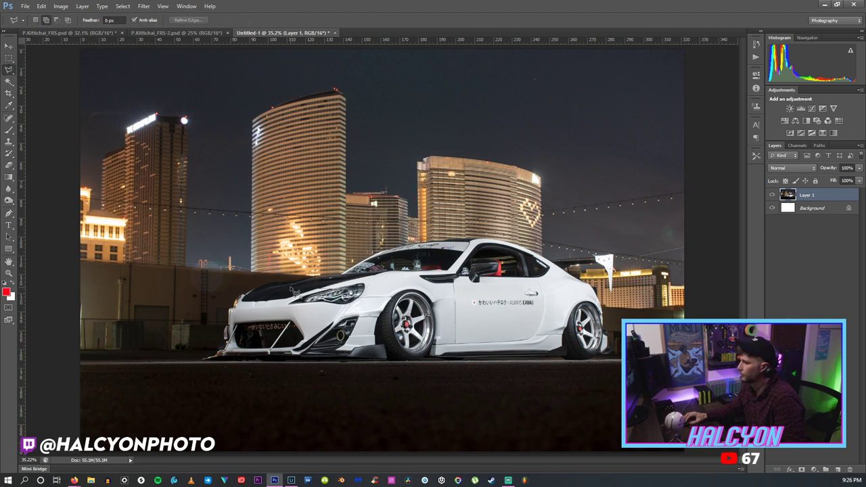
Outline the car with a polygonal selection, copy it to its own layer, and reselect Layer 1.
{"action": "left_click", "coordinate": [389, 252]}
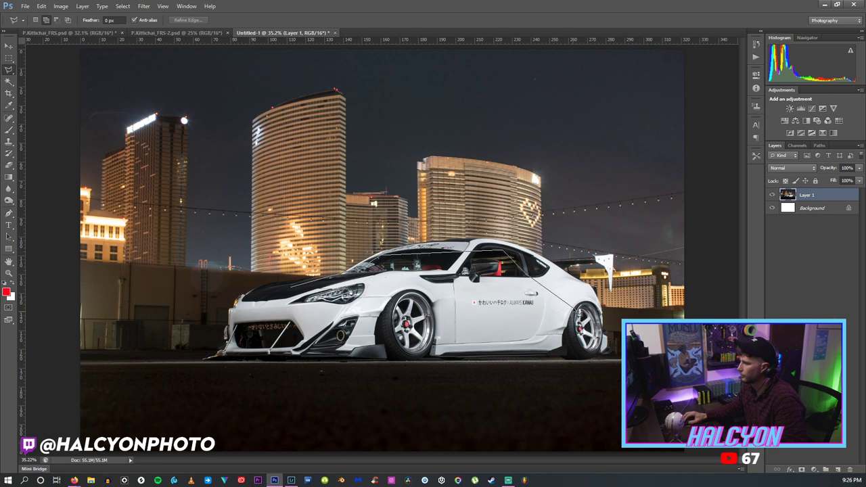
{"action": "left_click", "coordinate": [581, 348]}
{"action": "left_click", "coordinate": [356, 346]}
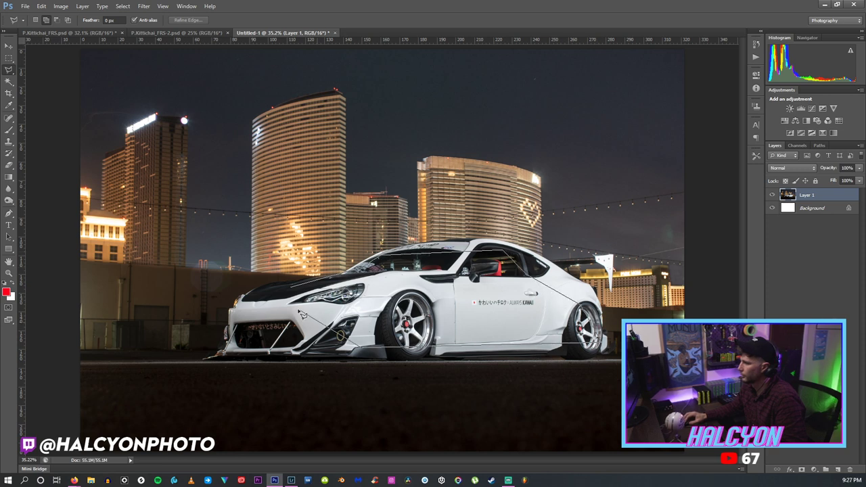
{"action": "double_click", "coordinate": [274, 305]}
{"action": "right_click", "coordinate": [372, 295]}
{"action": "left_click", "coordinate": [410, 352]}
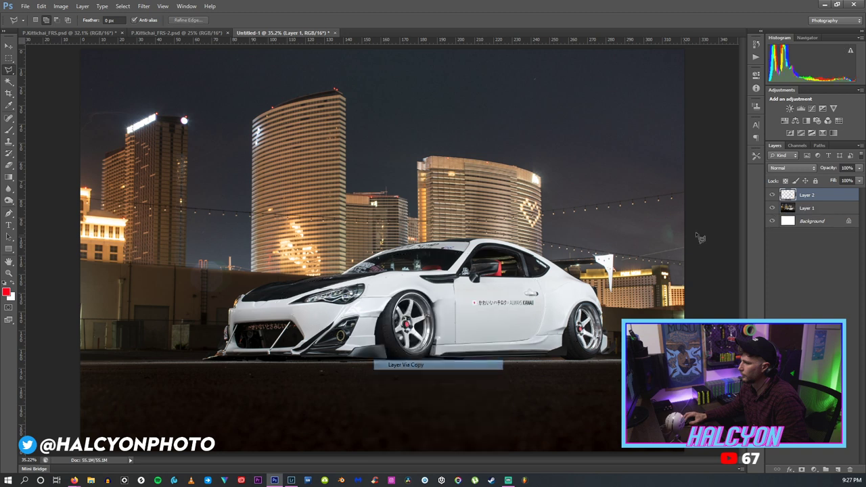
{"action": "left_click", "coordinate": [805, 208]}
Open Hue/Saturation on Layer 1, then cancel it without changes and switch to the Lasso tool.
{"action": "left_click", "coordinate": [41, 6]}
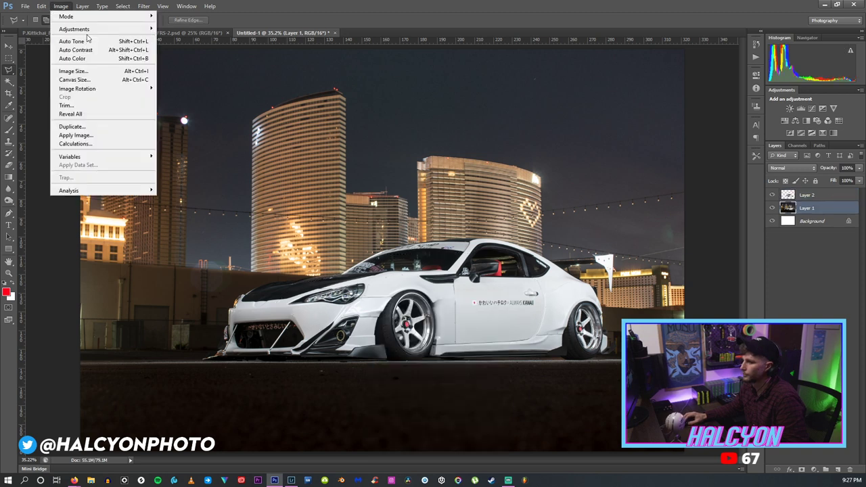
{"action": "mouse_move", "coordinate": [135, 29]}
{"action": "left_click", "coordinate": [203, 78]}
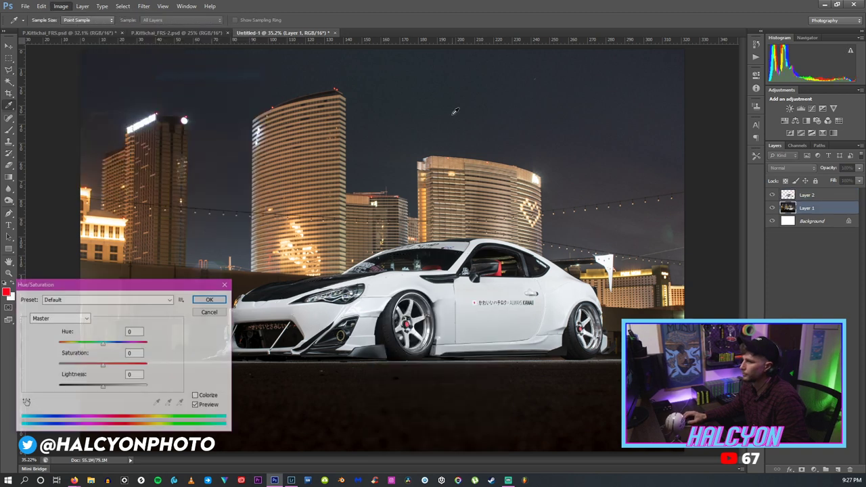
{"action": "left_click", "coordinate": [75, 321]}
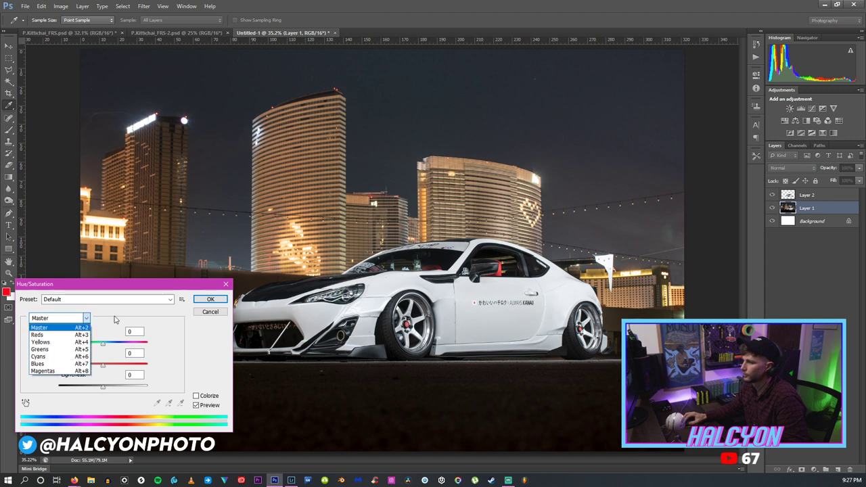
{"action": "key", "text": "Escape"}
{"action": "left_click", "coordinate": [210, 299]}
{"action": "key", "text": "l"}
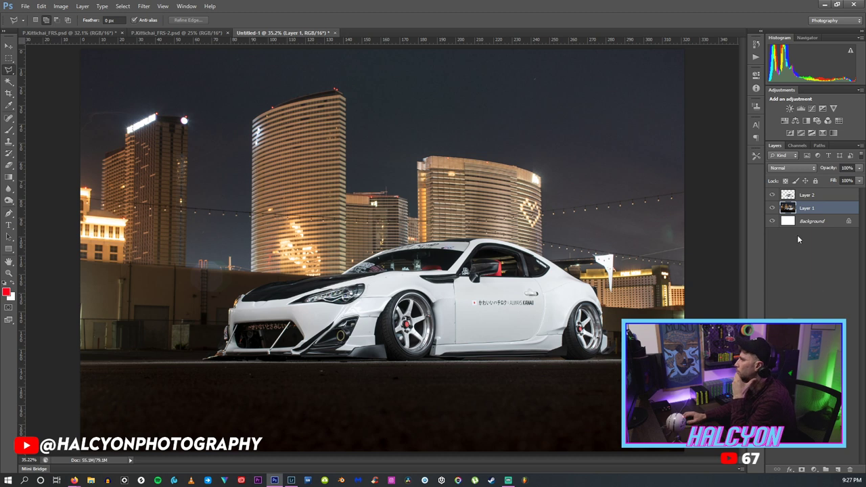
Reopen Hue/Saturation and shift the Yellows hue toward pink with saturation -36.
{"action": "left_click", "coordinate": [60, 6]}
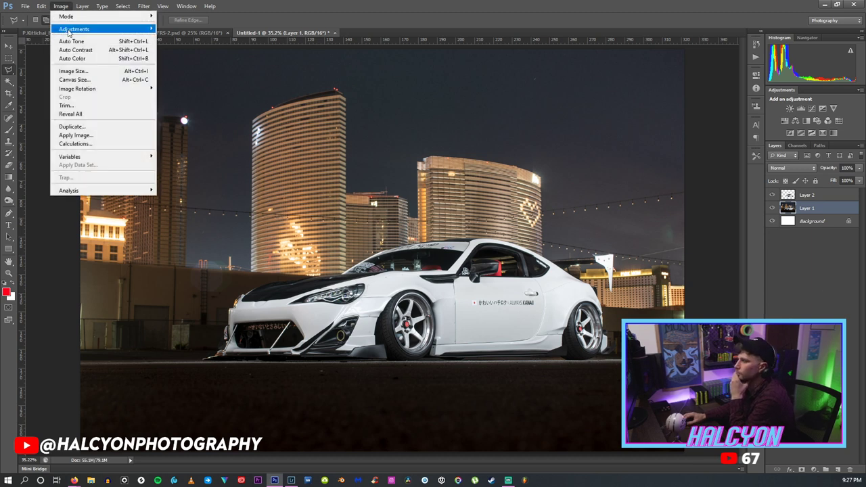
{"action": "mouse_move", "coordinate": [101, 29]}
{"action": "left_click", "coordinate": [196, 75]}
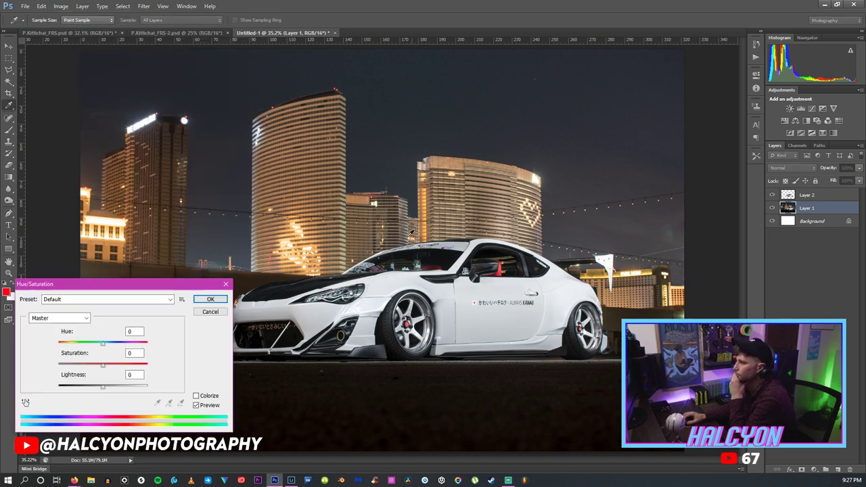
{"action": "left_click", "coordinate": [60, 319]}
{"action": "left_click", "coordinate": [59, 342]}
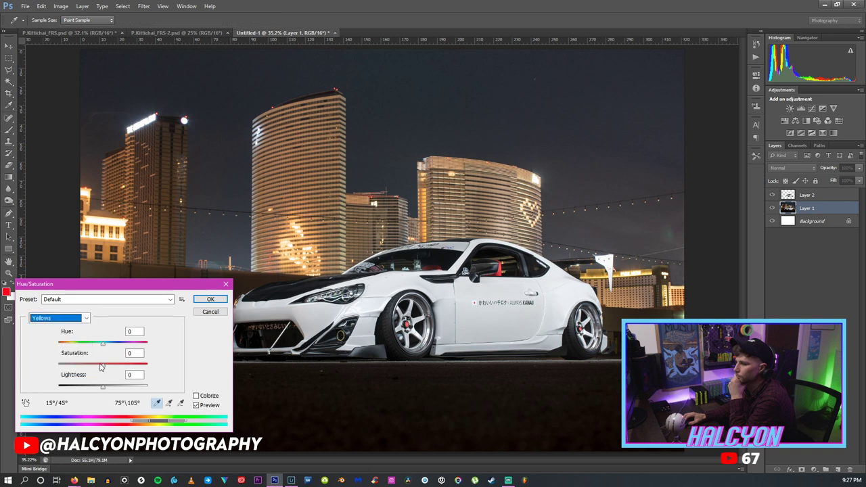
{"action": "left_click_drag", "start_coordinate": [100, 345], "coordinate": [66, 346]}
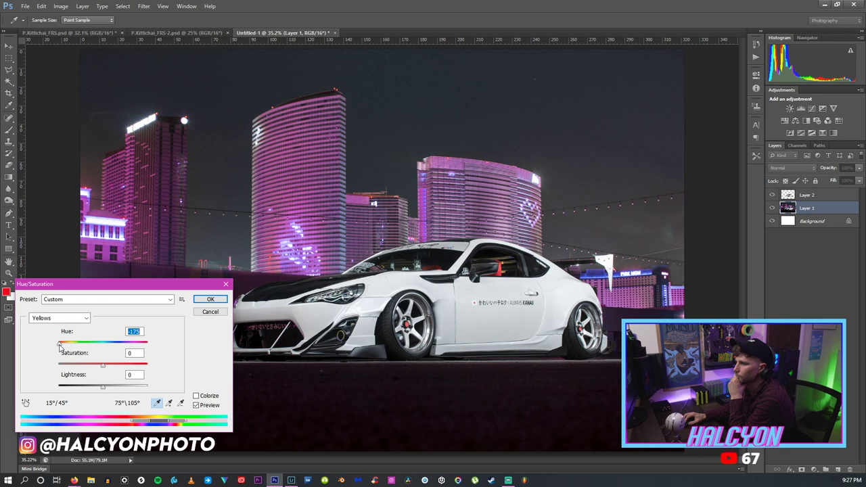
{"action": "left_click_drag", "start_coordinate": [81, 366], "coordinate": [86, 366]}
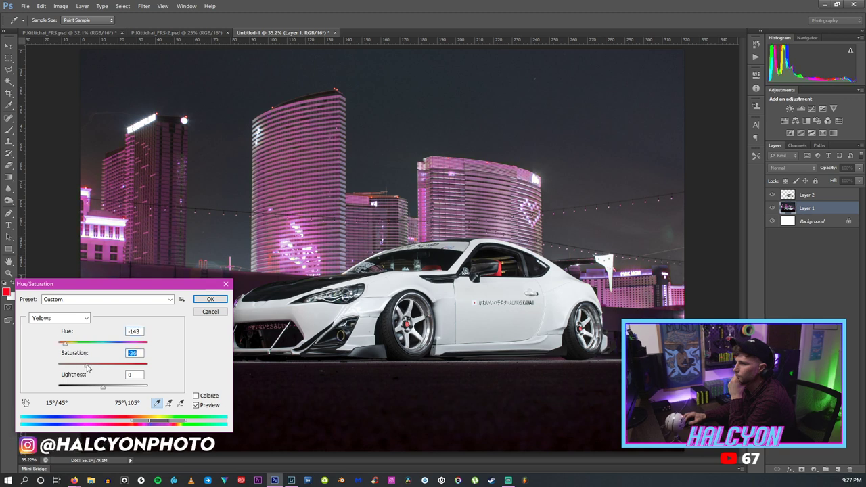
Shift the Reds hue to -34 with saturation -62 for pink-lavender lights, and apply.
{"action": "left_click", "coordinate": [76, 323]}
{"action": "left_click", "coordinate": [75, 332]}
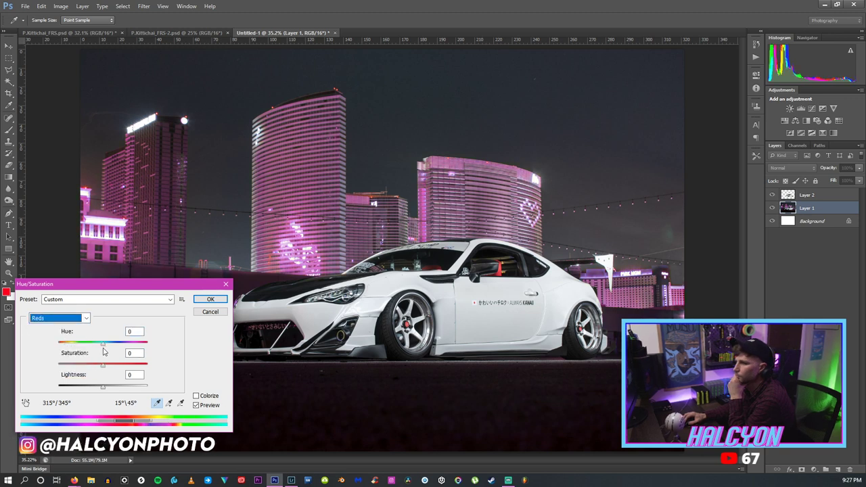
{"action": "left_click_drag", "start_coordinate": [103, 343], "coordinate": [76, 343]}
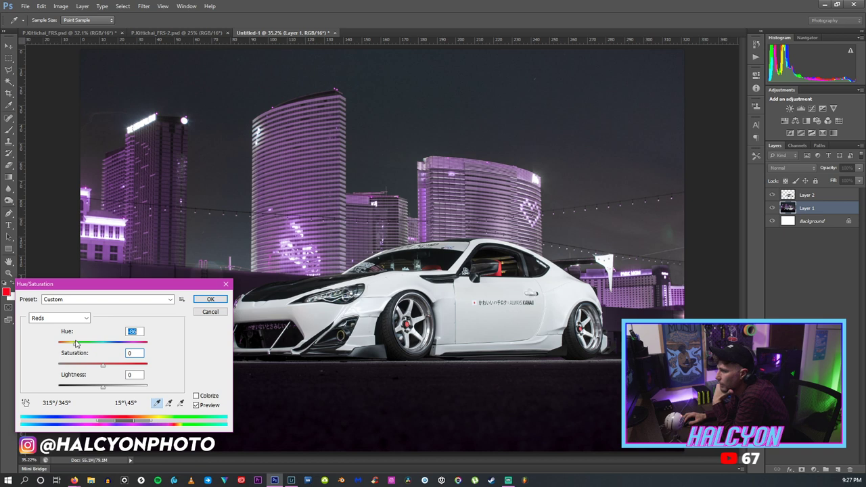
{"action": "left_click_drag", "start_coordinate": [76, 344], "coordinate": [47, 347]}
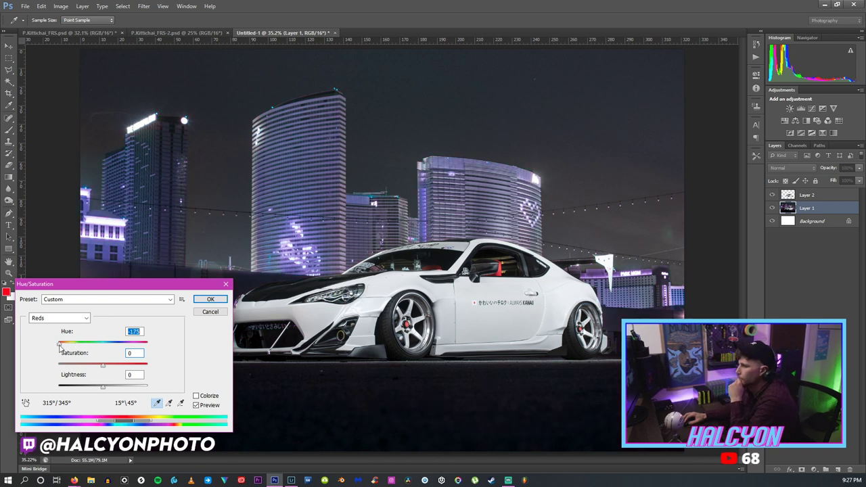
{"action": "left_click_drag", "start_coordinate": [102, 368], "coordinate": [83, 368]}
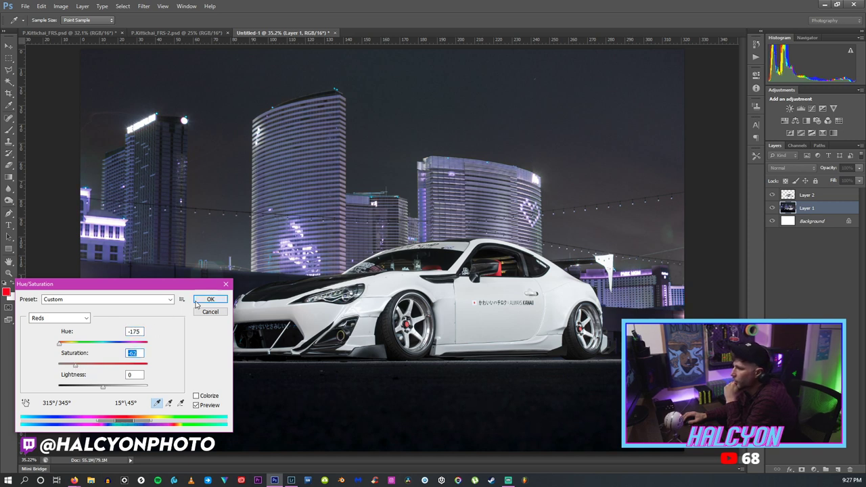
{"action": "left_click_drag", "start_coordinate": [63, 346], "coordinate": [95, 347]}
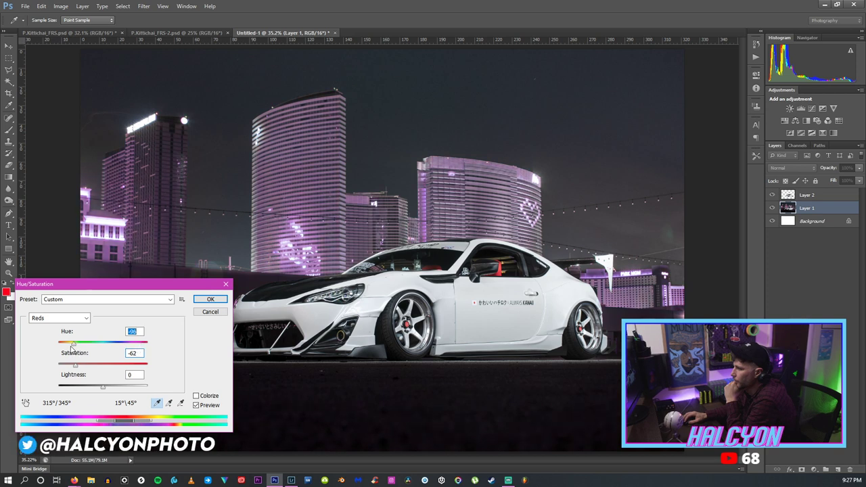
{"action": "left_click", "coordinate": [210, 299]}
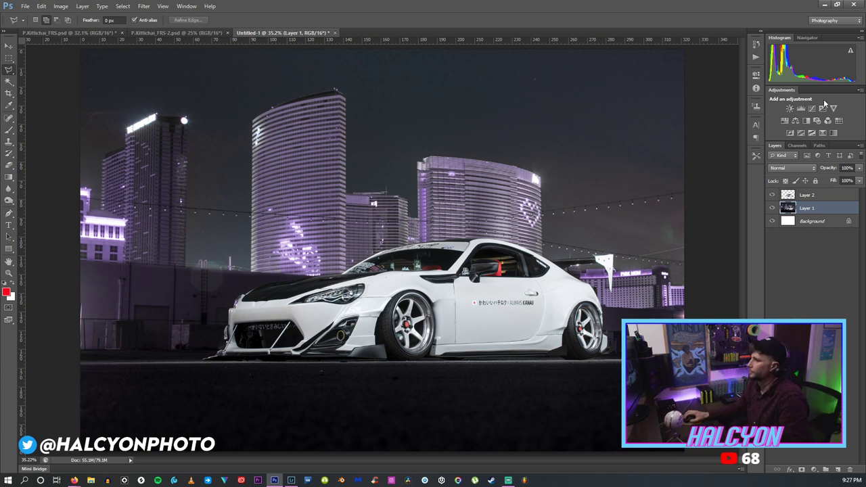
{"action": "left_click", "coordinate": [25, 6]}
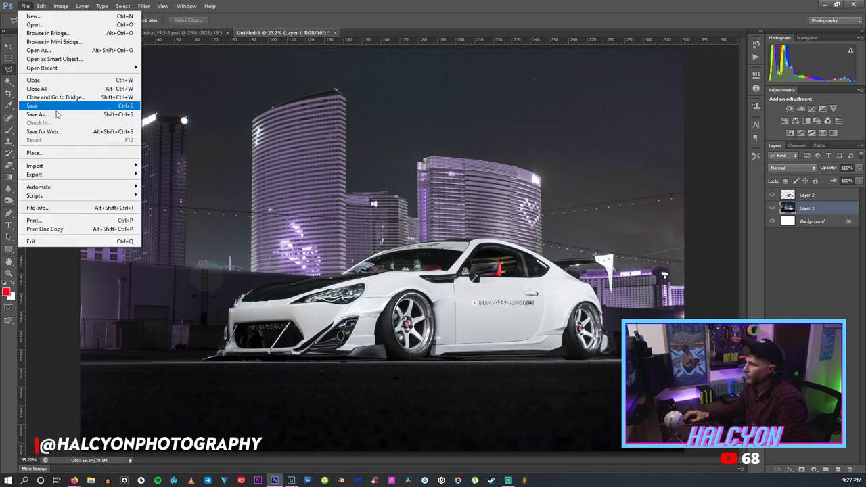
{"action": "left_click", "coordinate": [57, 115]}
{"action": "double_click", "coordinate": [153, 130]}
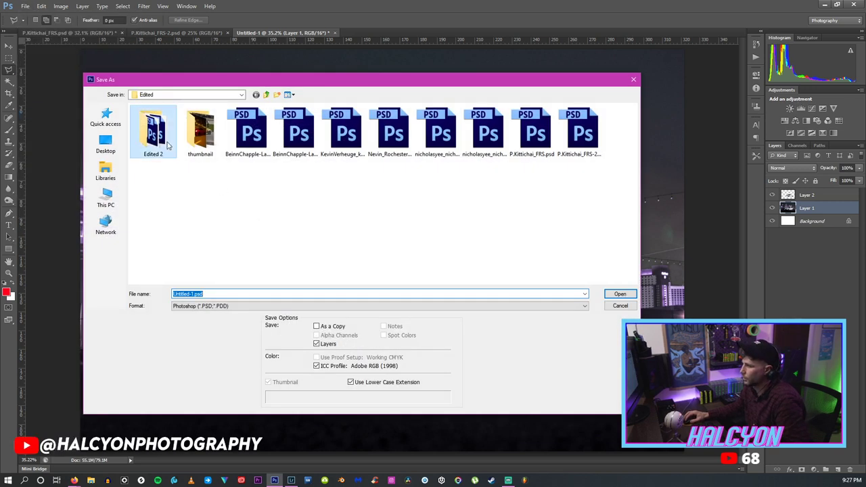
{"action": "left_click", "coordinate": [284, 306]}
{"action": "left_click", "coordinate": [285, 306]}
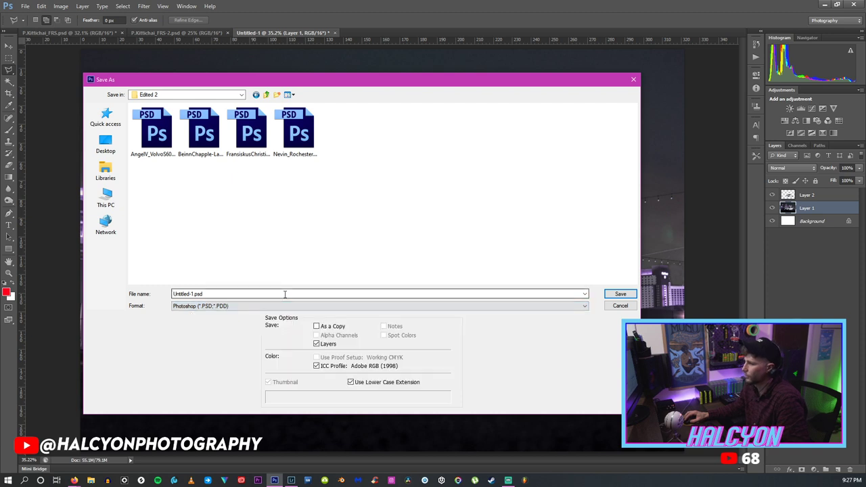
{"action": "left_click", "coordinate": [285, 294]}
{"action": "type", "text": "P"}
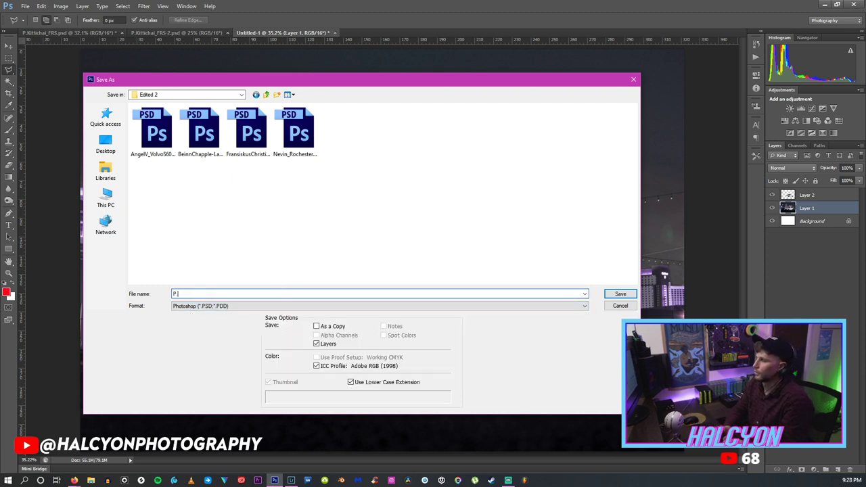
{"action": "type", "text": ".Kittichai_FRS"}
{"action": "key", "text": "Return"}
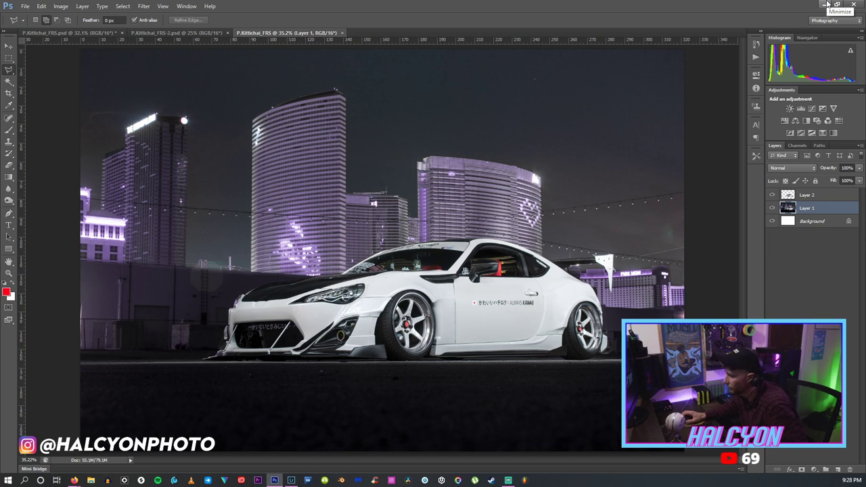
{"action": "left_click", "coordinate": [826, 4]}
Switch to Lightroom and pick YSK_Drifting.dng from the filmstrip for editing.
{"action": "key", "text": "alt+Tab"}
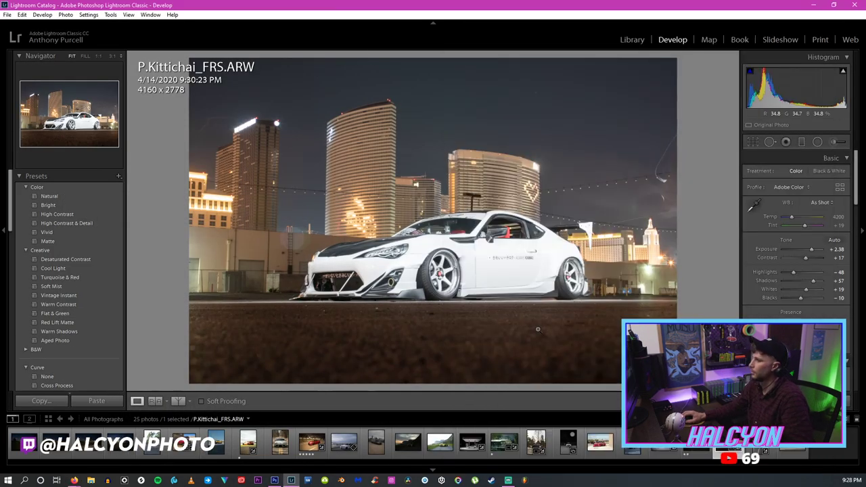
{"action": "left_click", "coordinate": [408, 445]}
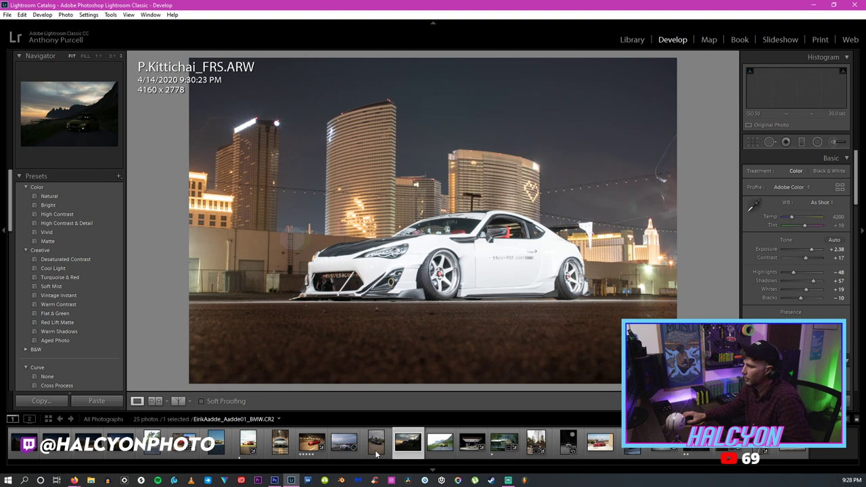
{"action": "left_click", "coordinate": [225, 452]}
{"action": "key", "text": "f"}
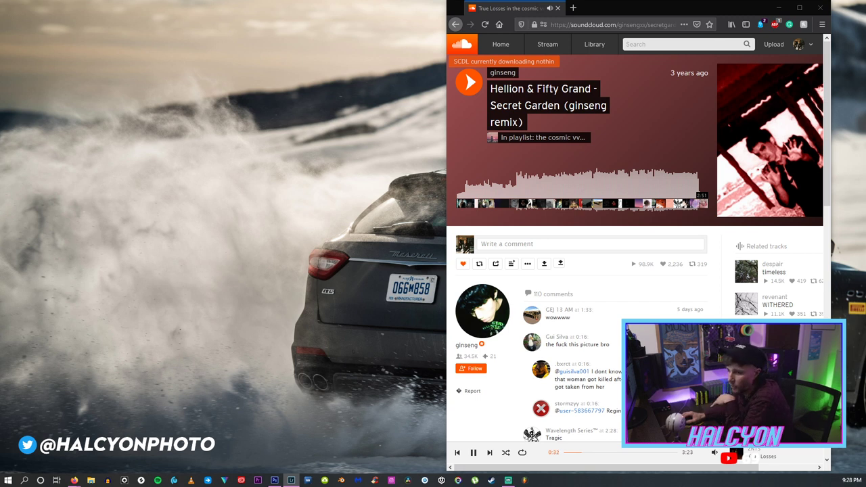
{"action": "left_click", "coordinate": [777, 8]}
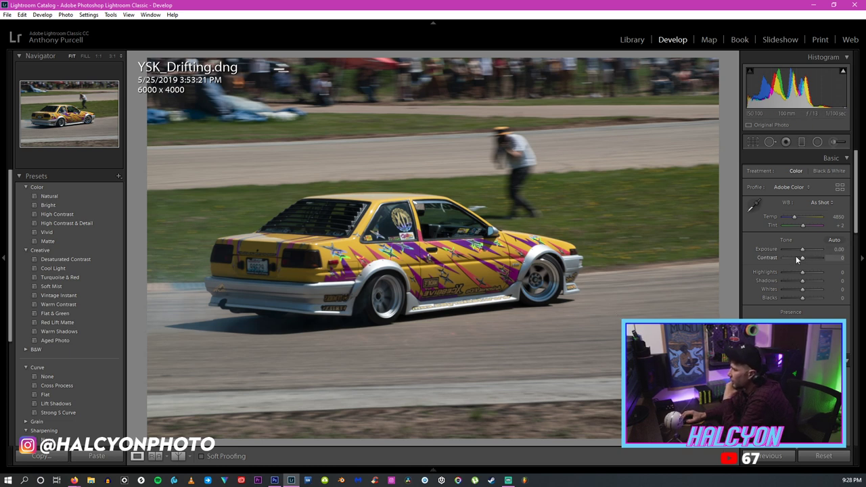
Raise Exposure to +0.36, then straighten the photo to about -2.4° and commit the crop.
{"action": "left_click_drag", "start_coordinate": [801, 249], "coordinate": [799, 298]}
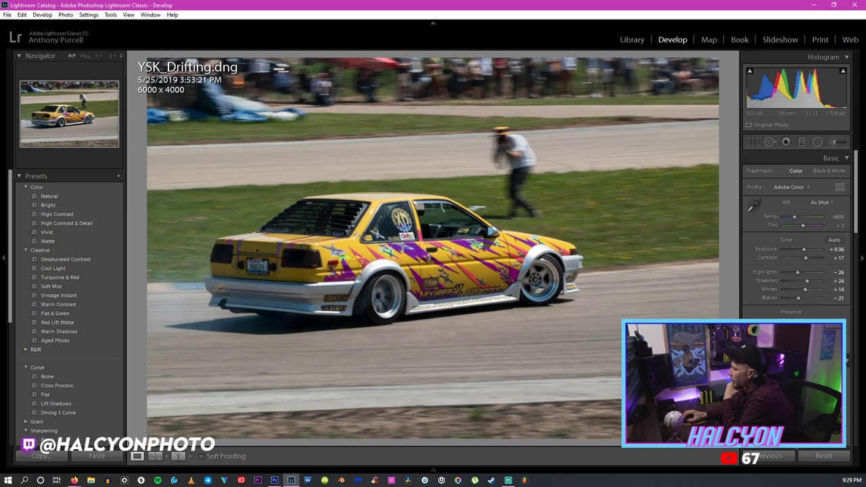
{"action": "left_click", "coordinate": [752, 142]}
{"action": "mouse_move", "coordinate": [721, 168]}
{"action": "left_mouse_down"}
{"action": "mouse_move", "coordinate": [732, 174]}
{"action": "mouse_move", "coordinate": [732, 154]}
{"action": "left_mouse_up"}
{"action": "left_click", "coordinate": [752, 142]}
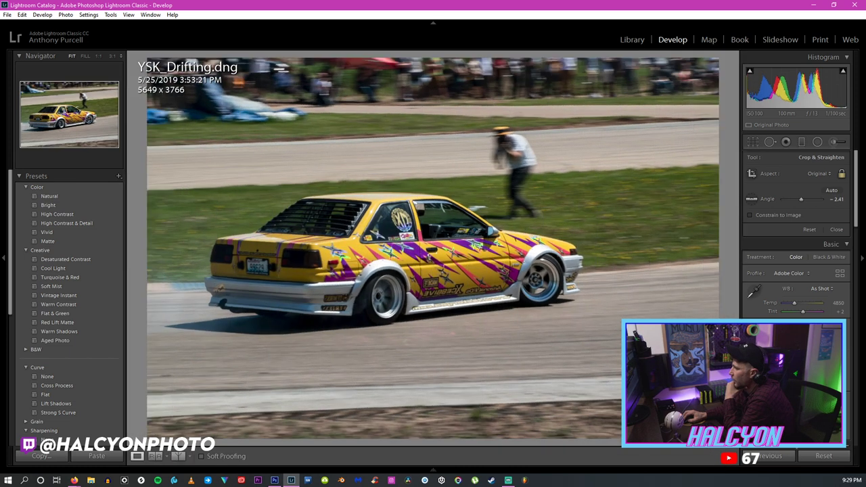
{"action": "left_click", "coordinate": [752, 142]}
{"action": "left_click_drag", "start_coordinate": [730, 203], "coordinate": [732, 287]}
{"action": "left_click", "coordinate": [722, 457]}
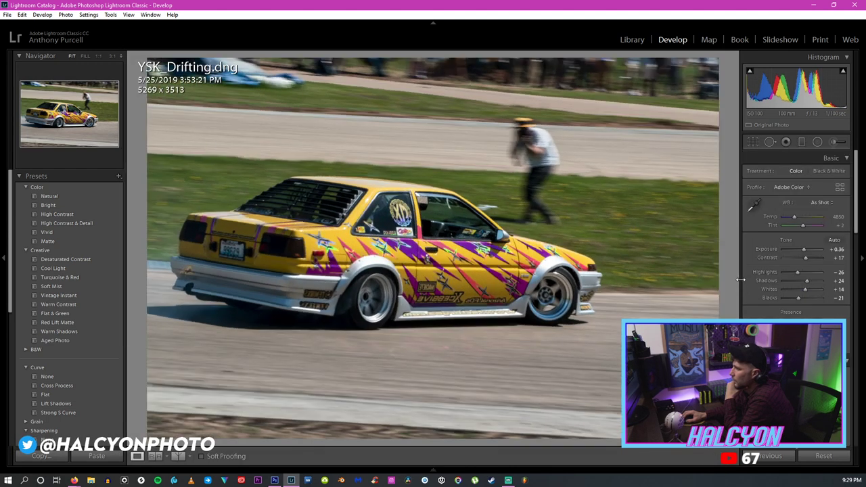
{"action": "left_click", "coordinate": [752, 142]}
{"action": "left_click_drag", "start_coordinate": [736, 271], "coordinate": [734, 247]}
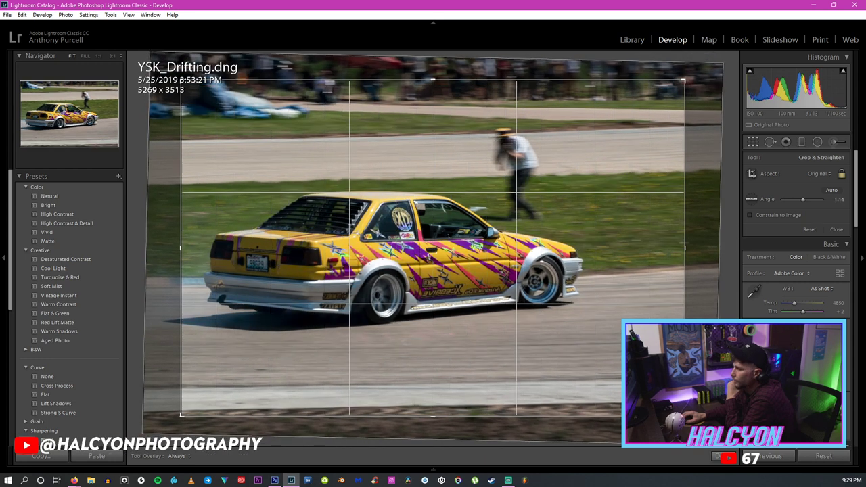
{"action": "key", "text": "Return"}
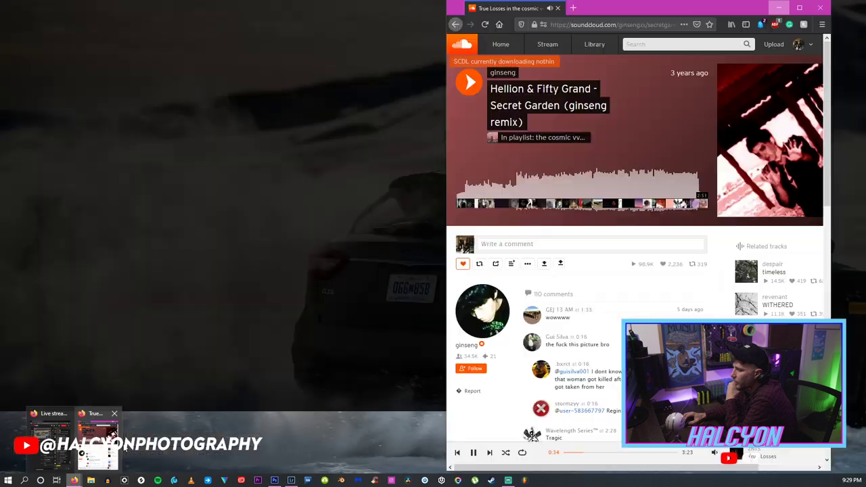
Like the True Losses track in the music browser, then return to Lightroom.
{"action": "left_click", "coordinate": [61, 433]}
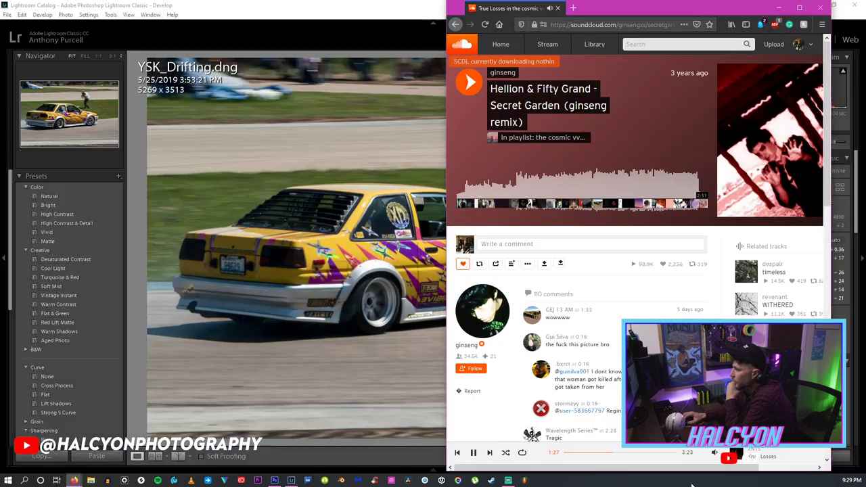
{"action": "left_click", "coordinate": [768, 457]}
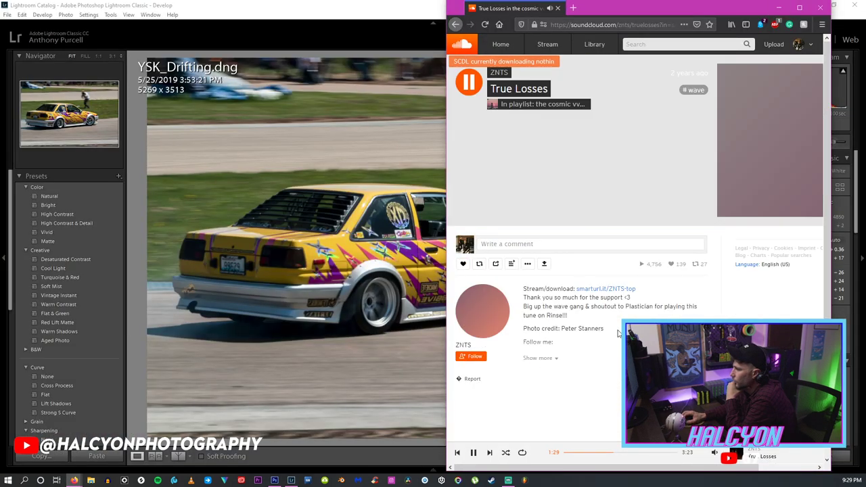
{"action": "left_click", "coordinate": [462, 264]}
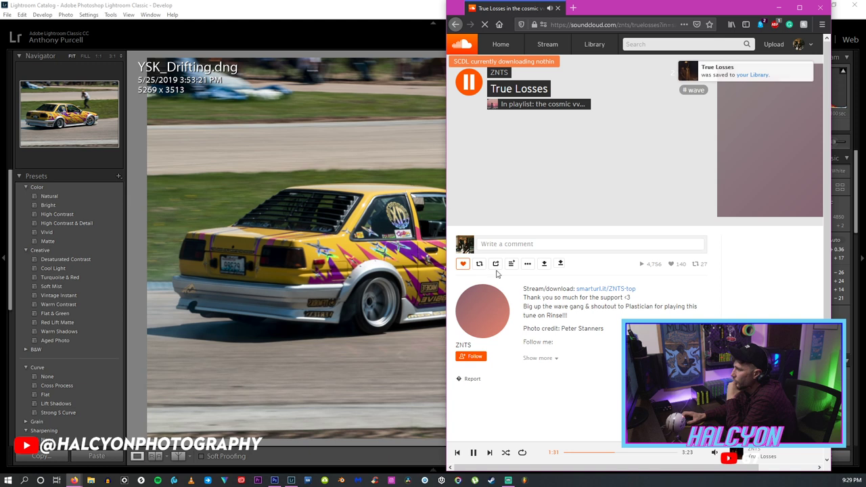
{"action": "left_click", "coordinate": [336, 5]}
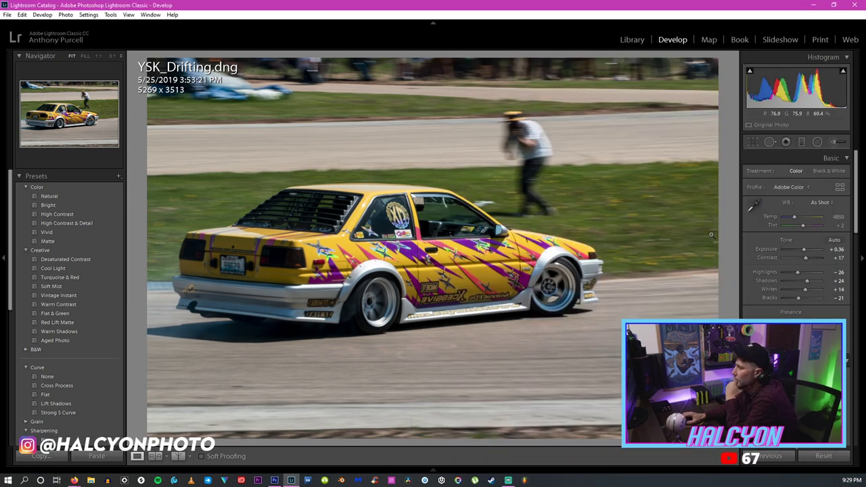
Auto-straighten the drifting photo's crop to a 1.14° angle and commit it.
{"action": "left_click", "coordinate": [752, 143]}
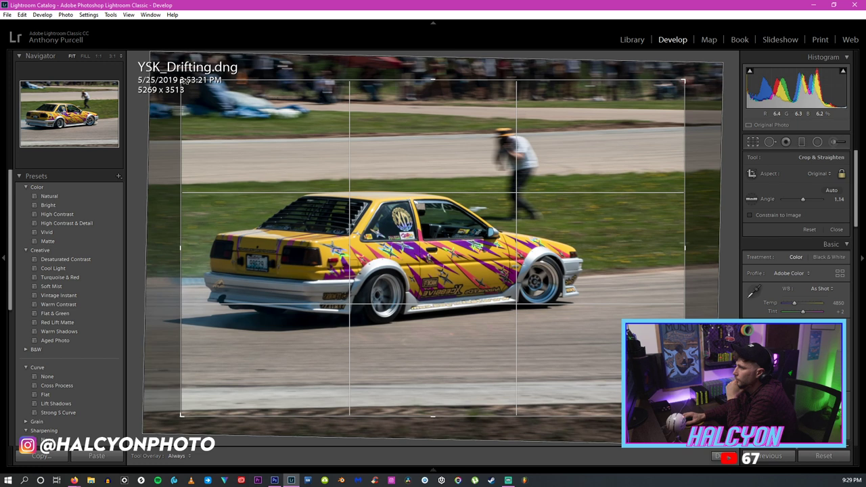
{"action": "left_click", "coordinate": [831, 190]}
{"action": "left_click", "coordinate": [717, 455]}
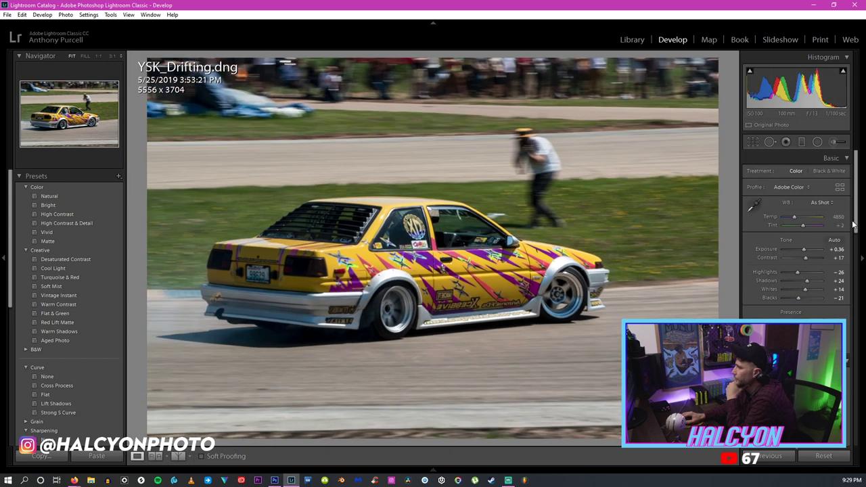
Scroll down the Develop panels to Tone Curve, then switch back to Photoshop.
{"action": "scroll", "coordinate": [852, 223], "scroll_direction": "down", "scroll_amount": 3}
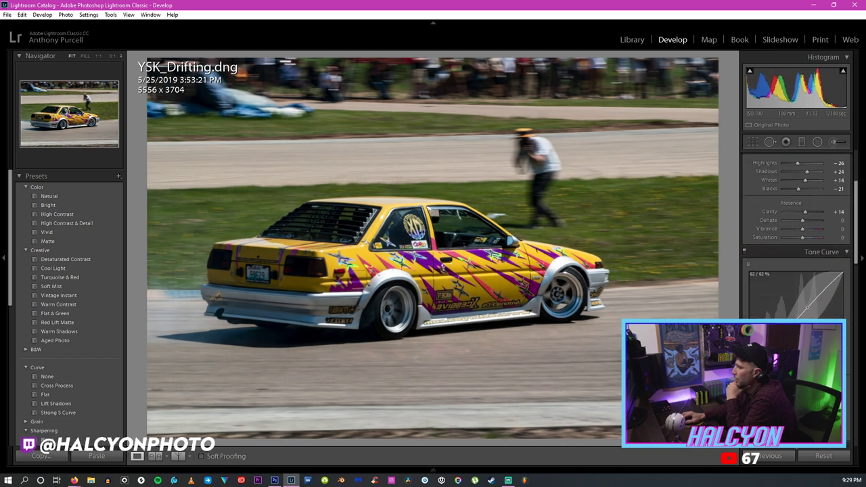
{"action": "left_click_drag", "start_coordinate": [856, 251], "coordinate": [858, 286]}
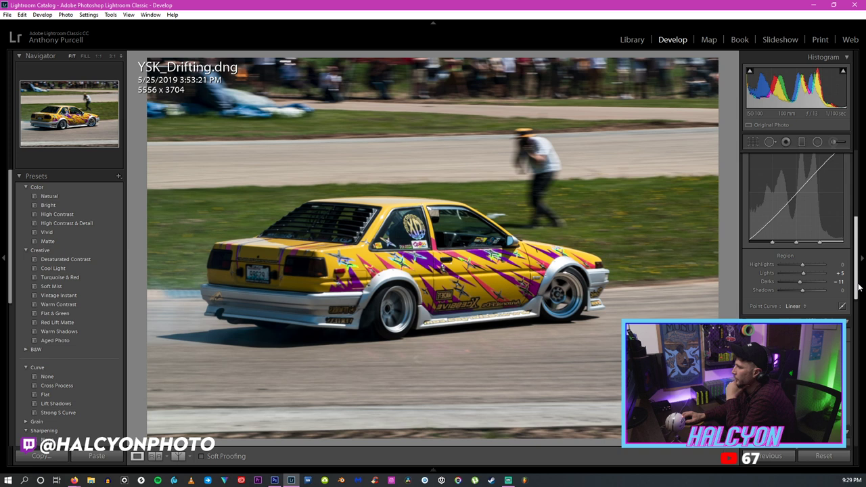
{"action": "scroll", "coordinate": [858, 287], "scroll_direction": "down", "scroll_amount": 1}
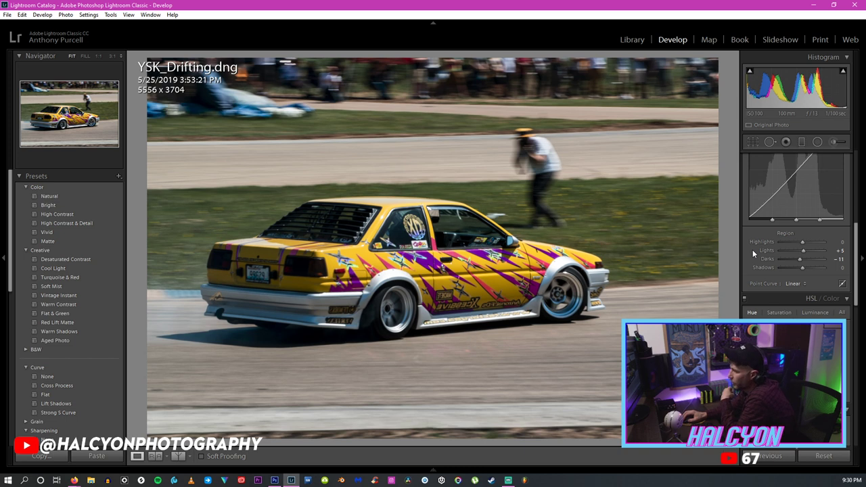
{"action": "left_click", "coordinate": [276, 480]}
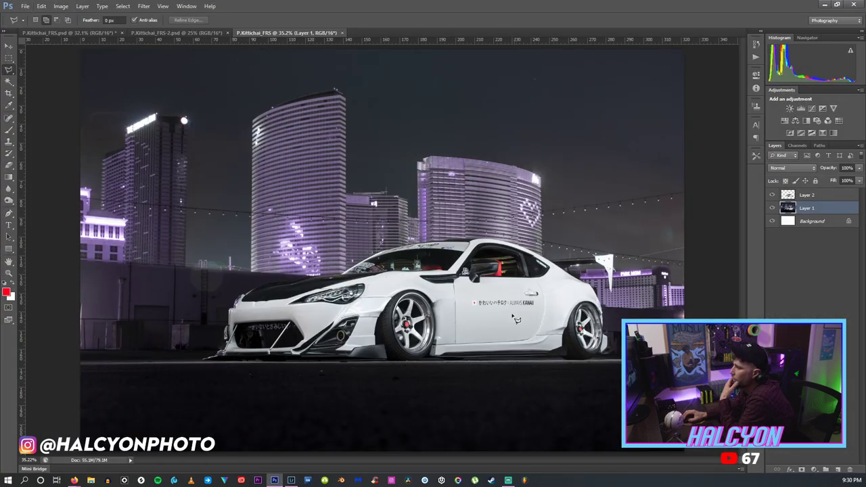
Zoom in to inspect the car door, check its layers, then fit the image on screen.
{"action": "left_click", "coordinate": [9, 271]}
{"action": "left_click", "coordinate": [531, 310]}
{"action": "left_click", "coordinate": [455, 312]}
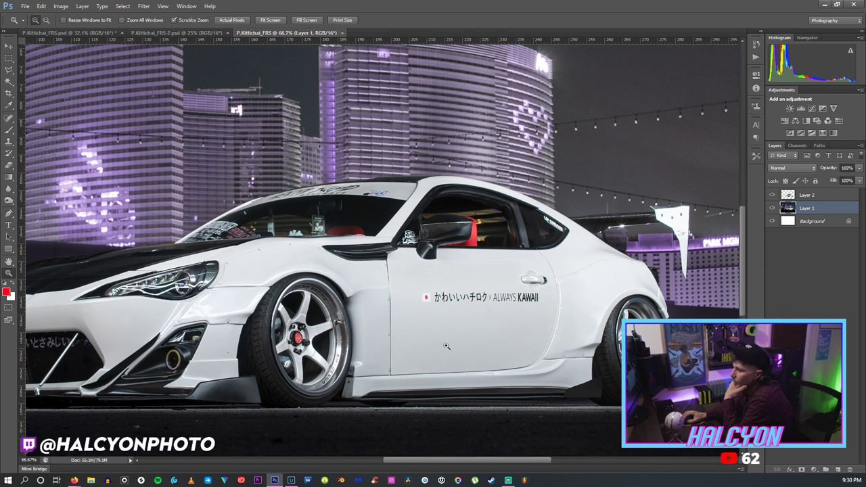
{"action": "left_click", "coordinate": [9, 48]}
{"action": "right_click", "coordinate": [196, 144]}
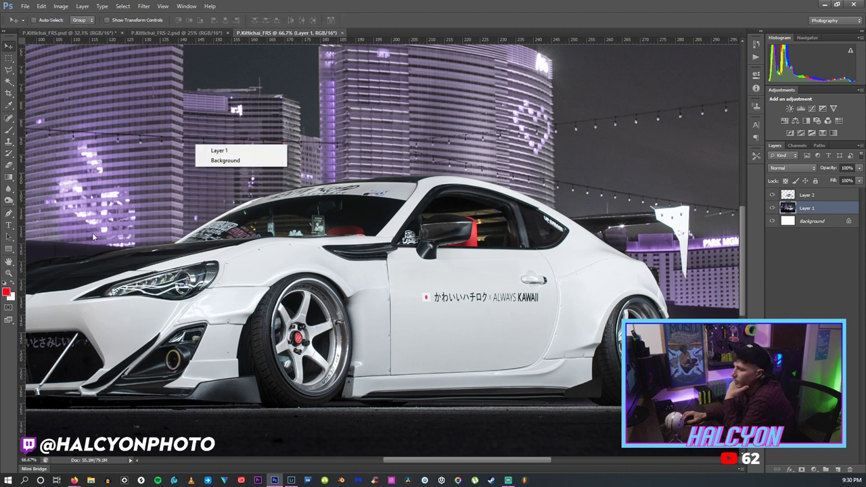
{"action": "left_click", "coordinate": [9, 273]}
{"action": "key", "text": "ctrl+0"}
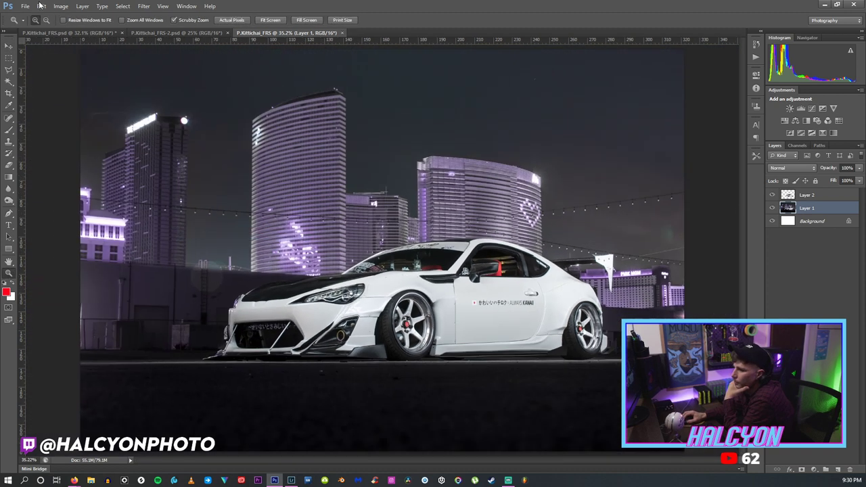
{"action": "left_click", "coordinate": [27, 6]}
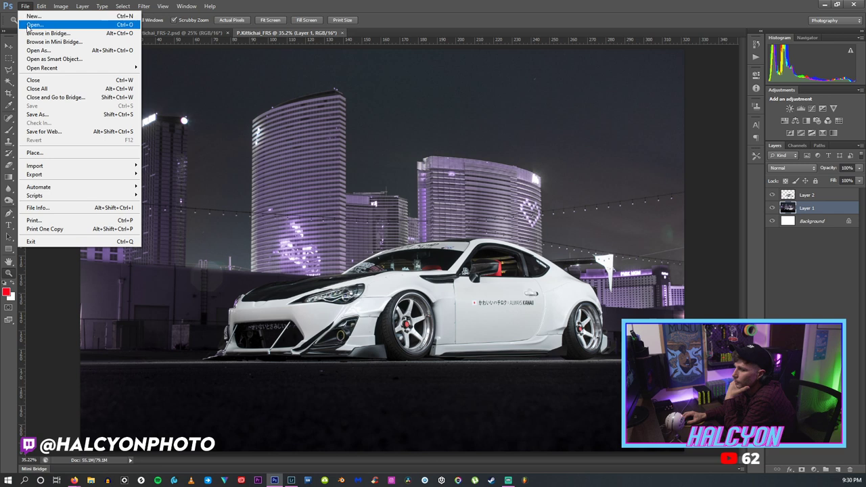
Export YSK_Drifting from Lightroom as a 16-bit AdobeRGB PSD and open it in Photoshop.
{"action": "left_click", "coordinate": [33, 25]}
{"action": "left_click", "coordinate": [269, 98]}
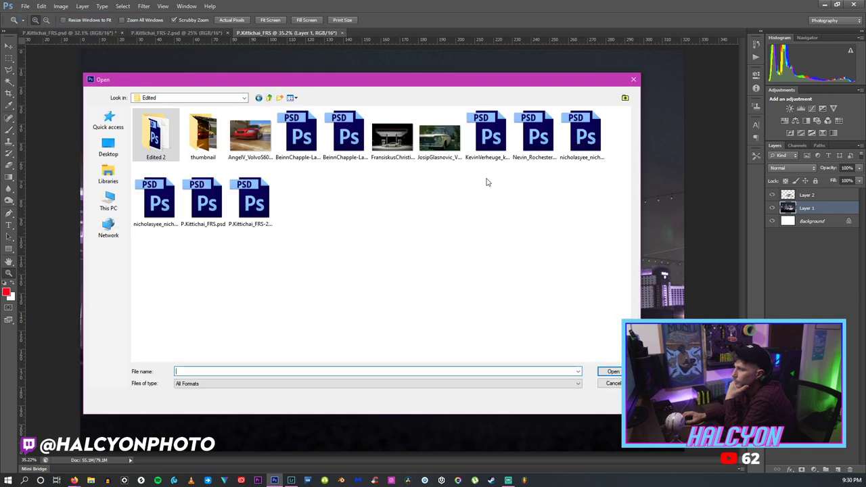
{"action": "left_click", "coordinate": [291, 479]}
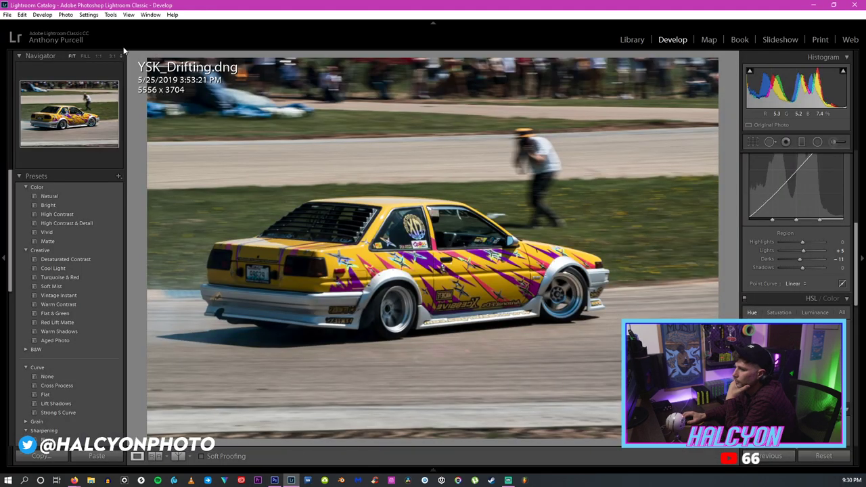
{"action": "left_click", "coordinate": [7, 14]}
{"action": "left_click", "coordinate": [25, 146]}
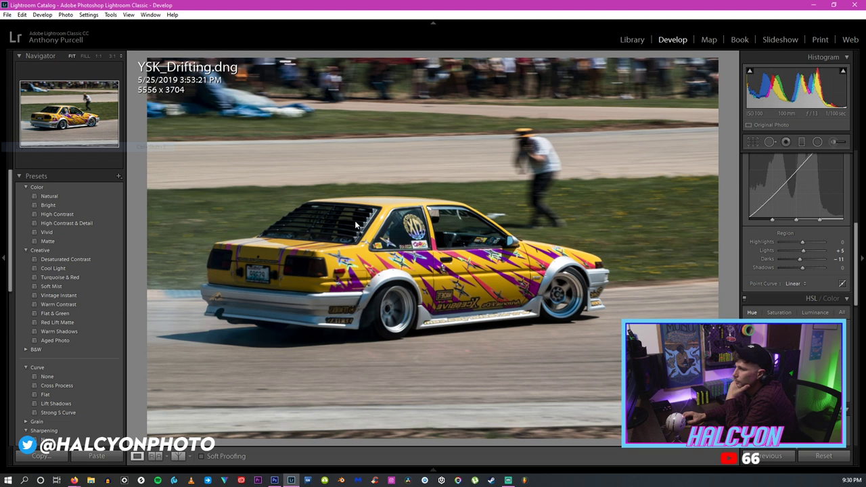
{"action": "left_click_drag", "start_coordinate": [592, 199], "coordinate": [591, 298]}
{"action": "left_click", "coordinate": [539, 326]}
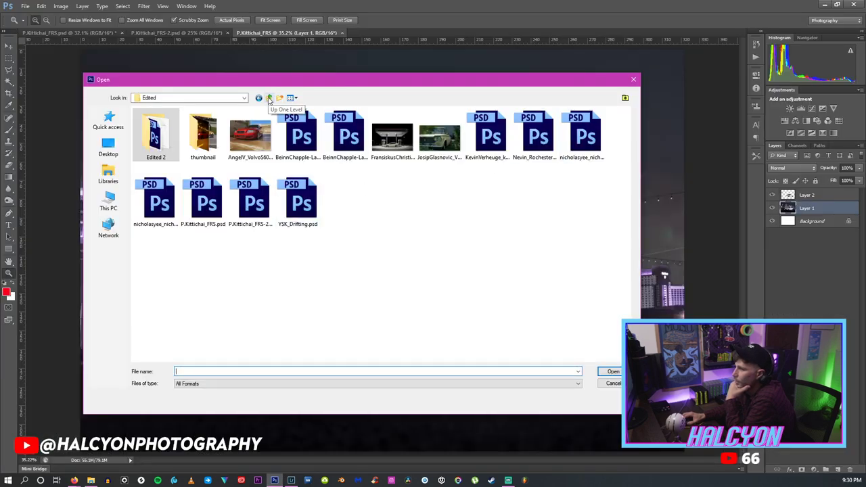
{"action": "double_click", "coordinate": [297, 201]}
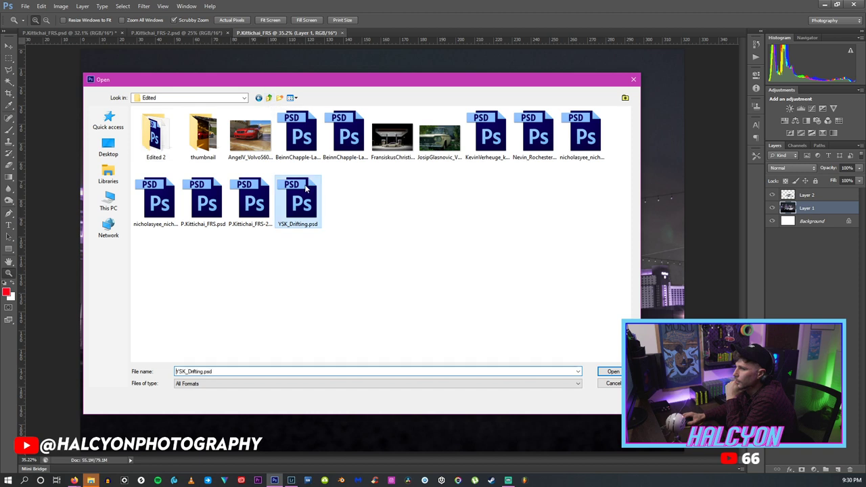
{"action": "right_click", "coordinate": [285, 226]}
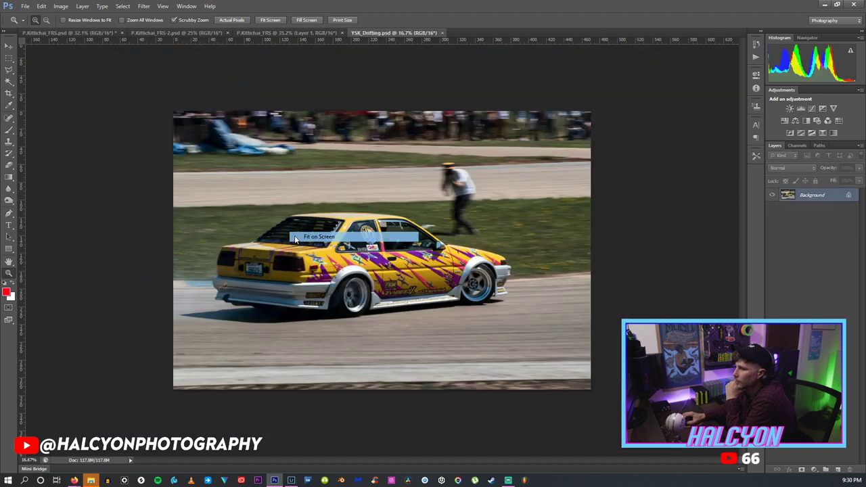
Apply a Color Balance adjustment of -2, 0, -2 to the YSK_Drifting photo.
{"action": "left_click", "coordinate": [301, 233]}
{"action": "left_click", "coordinate": [60, 6]}
{"action": "mouse_move", "coordinate": [102, 29]}
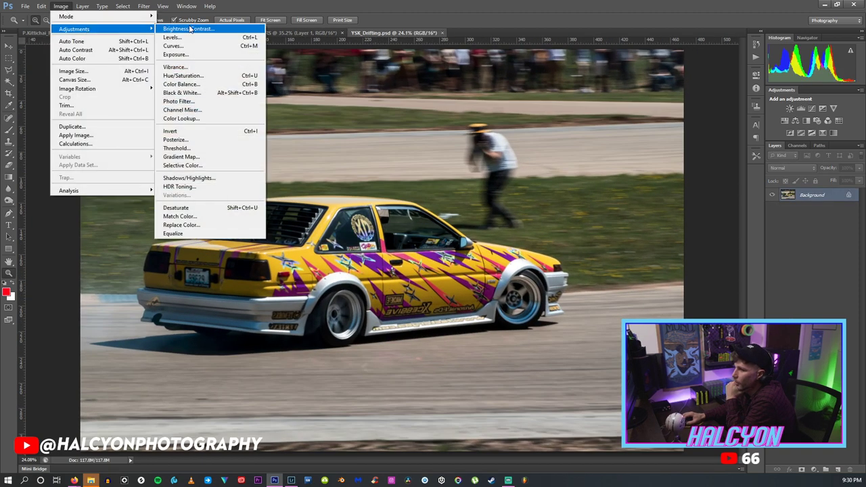
{"action": "left_click", "coordinate": [198, 84]}
{"action": "left_click_drag", "start_coordinate": [700, 318], "coordinate": [702, 301]}
{"action": "key", "text": "Tab"}
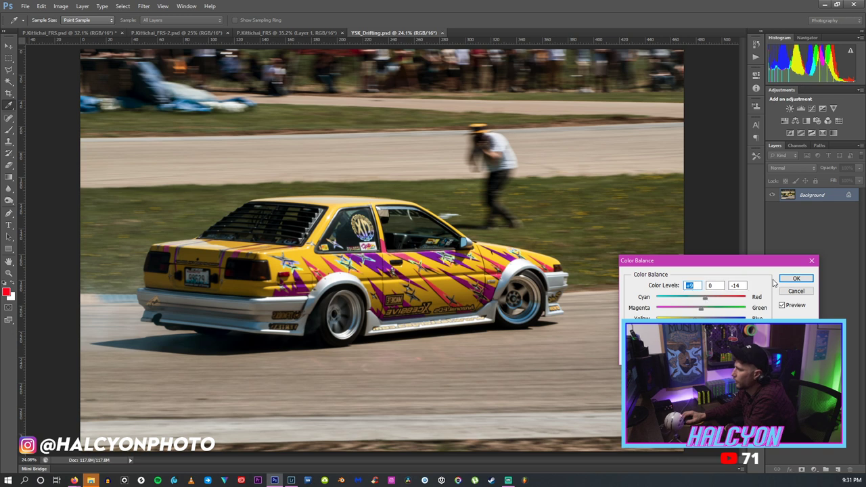
{"action": "left_click", "coordinate": [690, 285]}
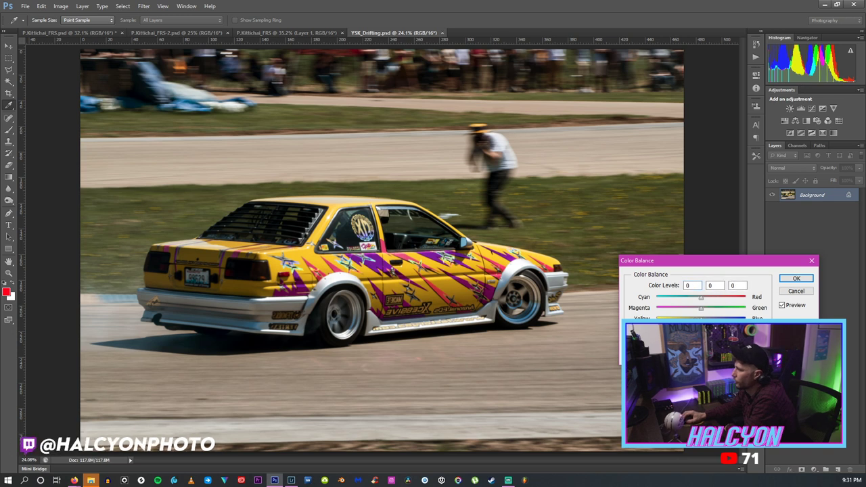
{"action": "key", "text": "shift+Tab"}
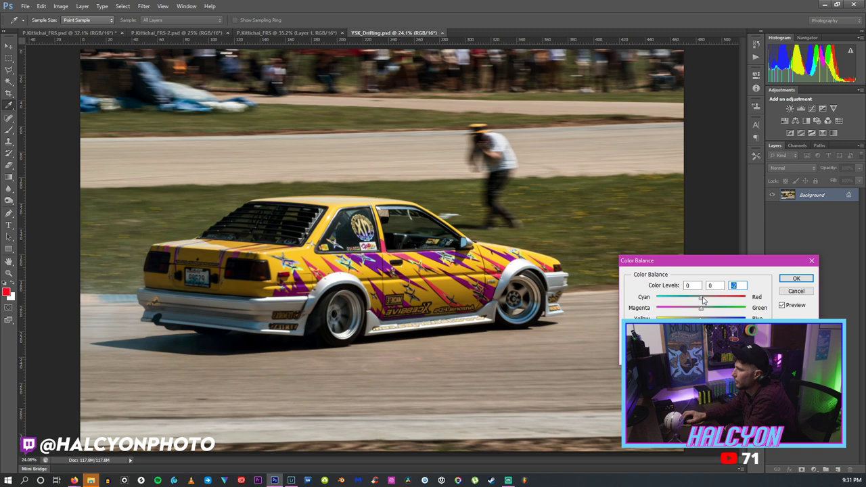
{"action": "left_click", "coordinate": [796, 278]}
{"action": "key", "text": "z"}
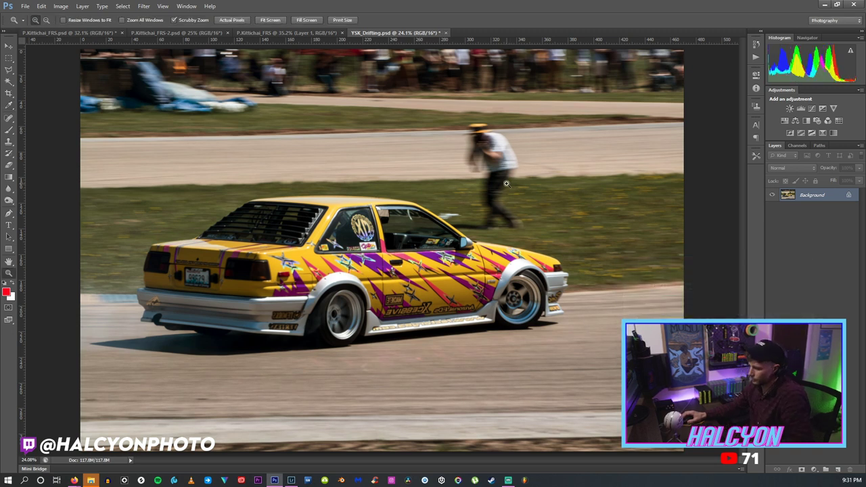
Lasso the car's side window and copy it to a new Layer 1.
{"action": "left_click", "coordinate": [467, 201]}
{"action": "left_click", "coordinate": [479, 200]}
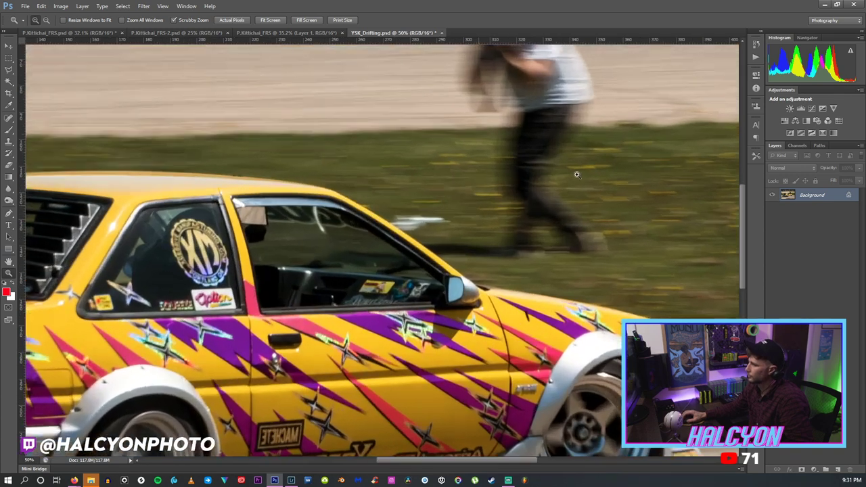
{"action": "left_click", "coordinate": [424, 220]}
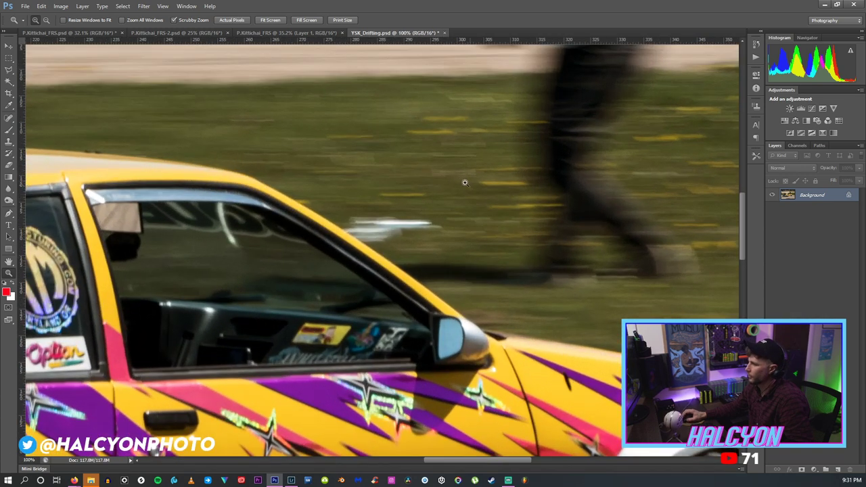
{"action": "key", "text": "l"}
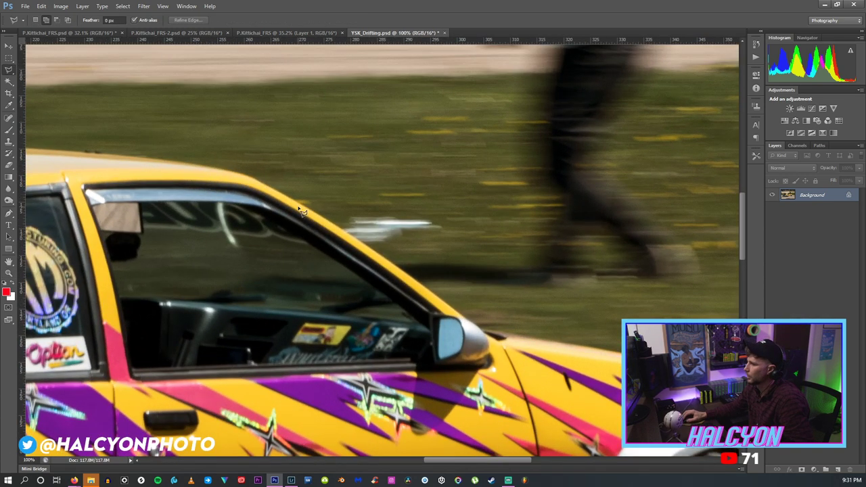
{"action": "mouse_move", "coordinate": [300, 205]}
{"action": "left_mouse_down"}
{"action": "mouse_move", "coordinate": [437, 282]}
{"action": "mouse_move", "coordinate": [449, 307]}
{"action": "left_mouse_up"}
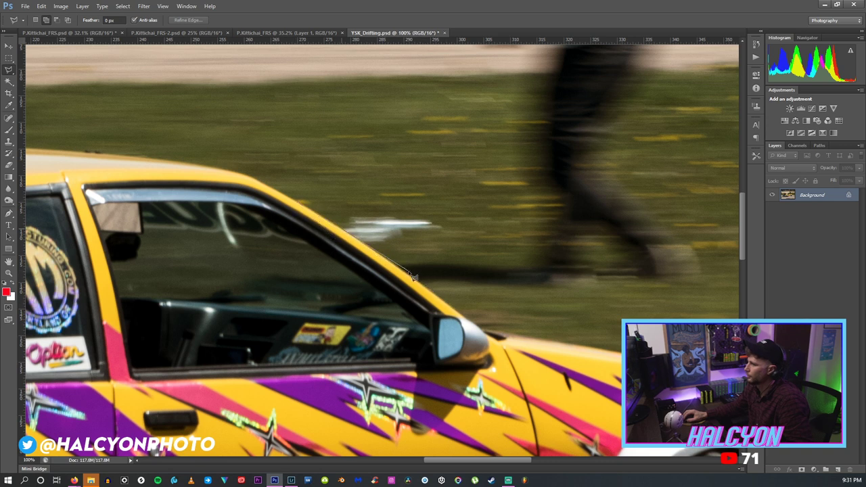
{"action": "mouse_move", "coordinate": [478, 349]}
{"action": "left_mouse_down"}
{"action": "mouse_move", "coordinate": [440, 365]}
{"action": "mouse_move", "coordinate": [259, 374]}
{"action": "mouse_move", "coordinate": [176, 210]}
{"action": "mouse_move", "coordinate": [235, 175]}
{"action": "left_mouse_up"}
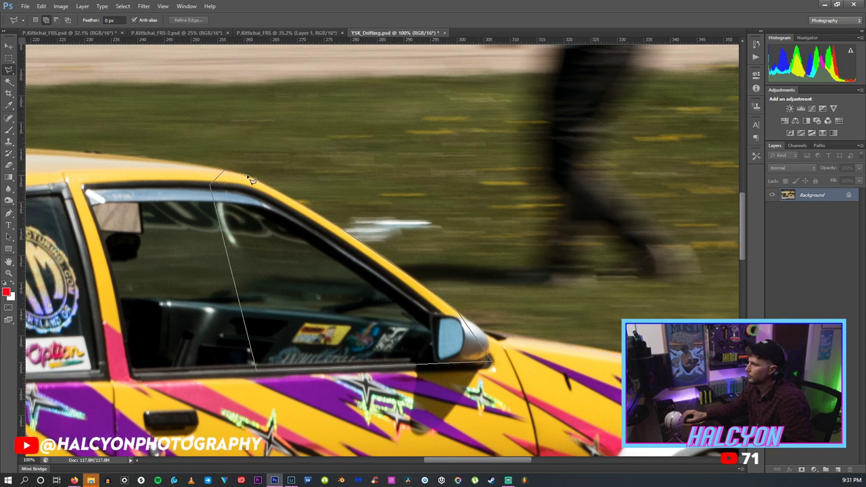
{"action": "double_click", "coordinate": [285, 197]}
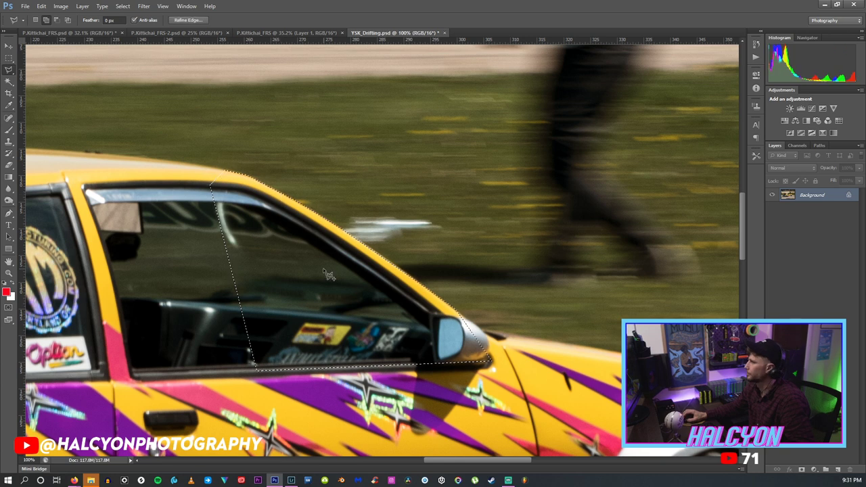
{"action": "right_click", "coordinate": [326, 274]}
{"action": "left_click", "coordinate": [368, 344]}
Spot-heal the white streak beside the windshield on the Background layer.
{"action": "left_click", "coordinate": [7, 119]}
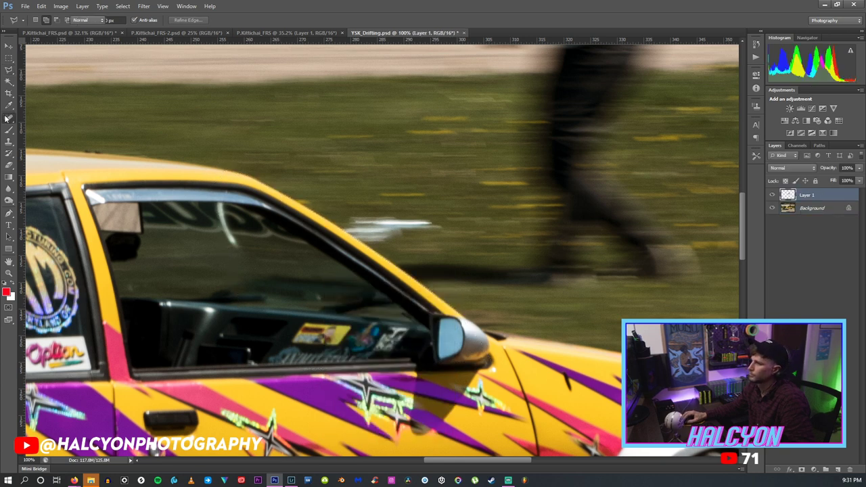
{"action": "left_click_drag", "start_coordinate": [430, 226], "coordinate": [336, 229]}
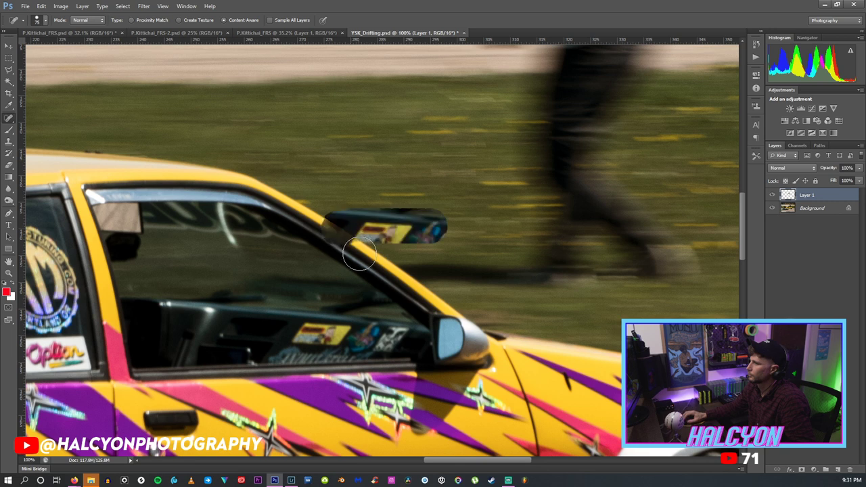
{"action": "key", "text": "ctrl+z"}
{"action": "left_click", "coordinate": [828, 209]}
{"action": "mouse_move", "coordinate": [430, 226]}
{"action": "left_mouse_down"}
{"action": "mouse_move", "coordinate": [345, 227]}
{"action": "mouse_move", "coordinate": [349, 219]}
{"action": "left_mouse_up"}
{"action": "key", "text": "z"}
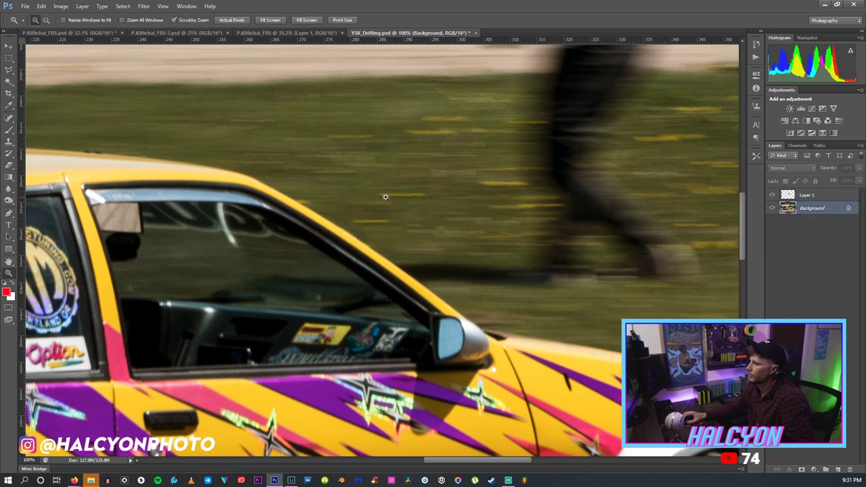
{"action": "key", "text": "ctrl+0"}
{"action": "left_click_drag", "start_coordinate": [557, 161], "coordinate": [631, 190]}
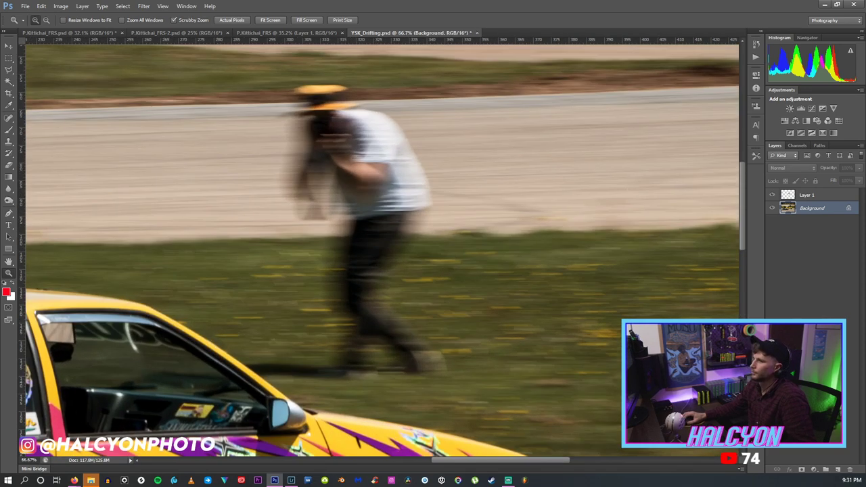
Select a patch of track with the Polygonal Lasso and copy it to Layer 2.
{"action": "left_click", "coordinate": [8, 68]}
{"action": "left_click", "coordinate": [402, 79]}
{"action": "left_click", "coordinate": [454, 258]}
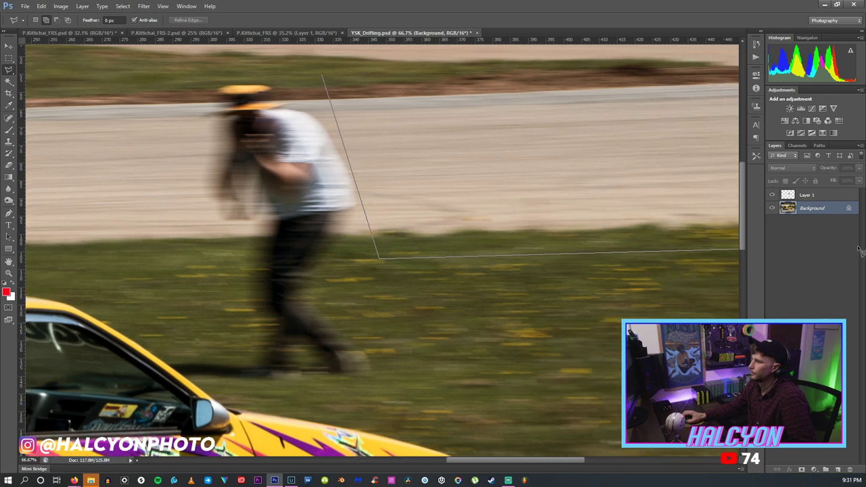
{"action": "left_click", "coordinate": [600, 252]}
{"action": "left_click", "coordinate": [552, 68]}
{"action": "double_click", "coordinate": [251, 65]}
{"action": "right_click", "coordinate": [332, 203]}
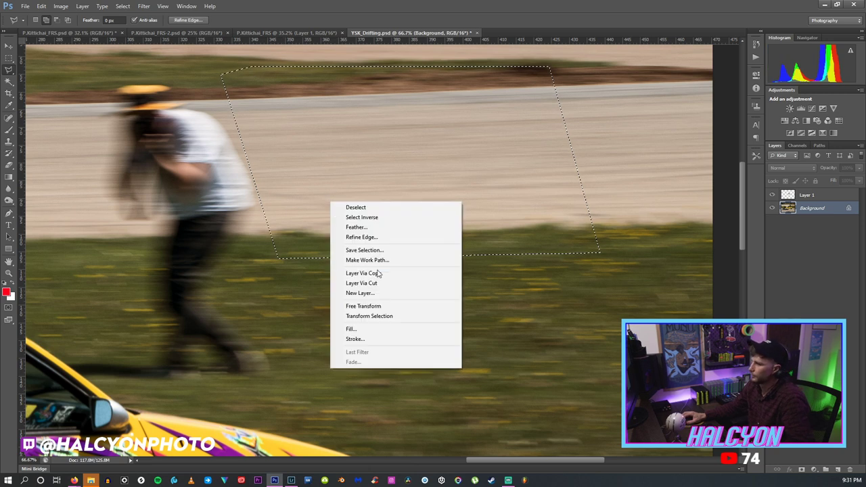
{"action": "left_click", "coordinate": [378, 273]}
Move the track patch over the photographer and stretch it slightly taller.
{"action": "key", "text": "ctrl+t"}
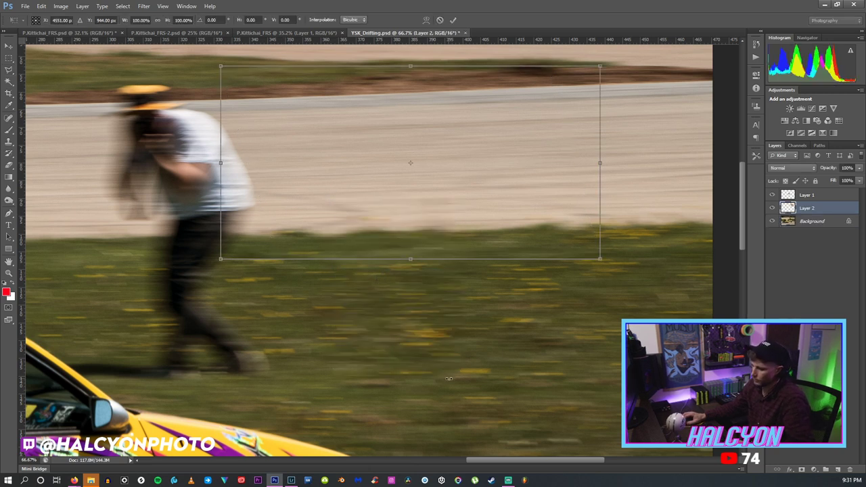
{"action": "left_click_drag", "start_coordinate": [488, 457], "coordinate": [448, 457]}
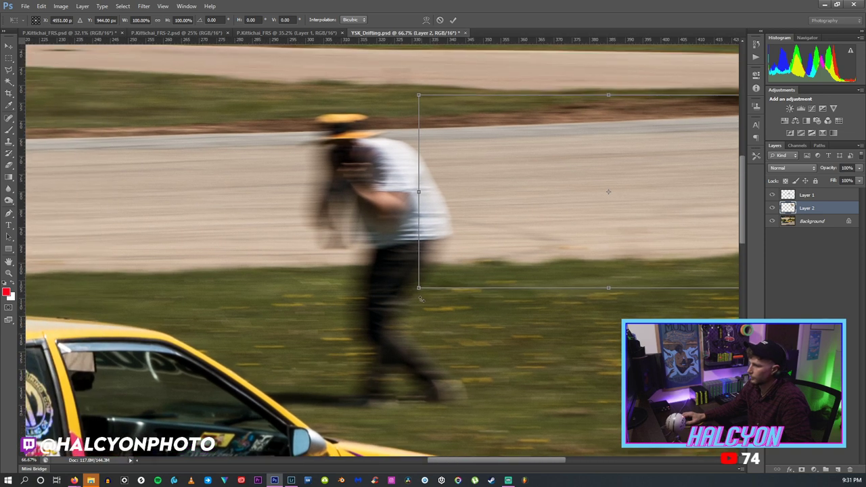
{"action": "left_click_drag", "start_coordinate": [441, 215], "coordinate": [257, 221]}
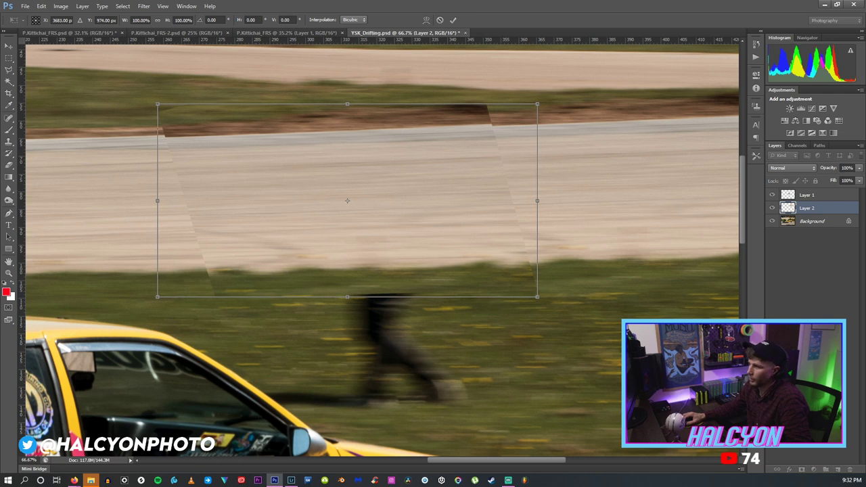
{"action": "left_click", "coordinate": [8, 167]}
{"action": "key", "text": "Return"}
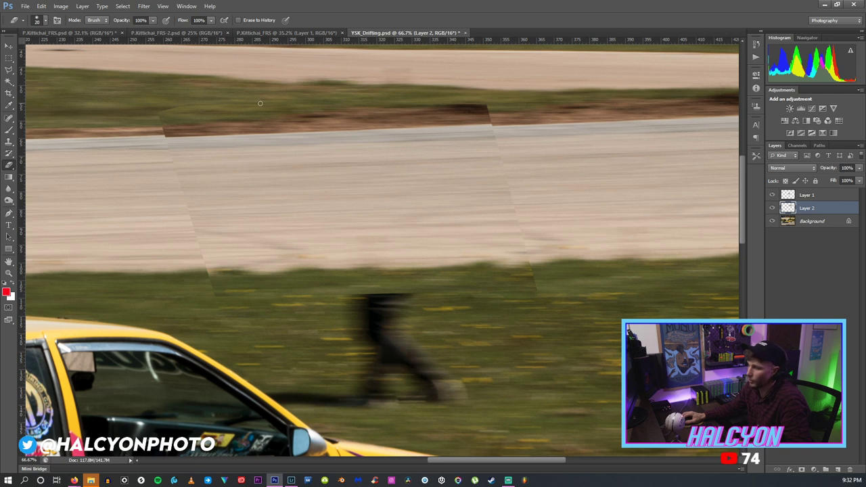
{"action": "key", "text": "ctrl+t"}
{"action": "left_click_drag", "start_coordinate": [307, 100], "coordinate": [309, 97]}
{"action": "left_click", "coordinate": [8, 48]}
{"action": "key", "text": "Return"}
Erase the patch's seams with a 360 px eraser where it meets the track.
{"action": "left_click", "coordinate": [8, 164]}
{"action": "left_click", "coordinate": [39, 20]}
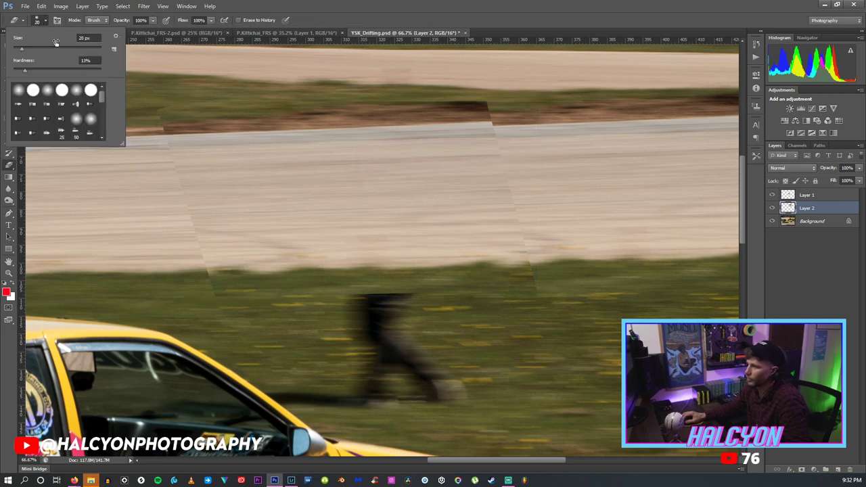
{"action": "left_click_drag", "start_coordinate": [59, 52], "coordinate": [61, 52]}
{"action": "key", "text": "Return"}
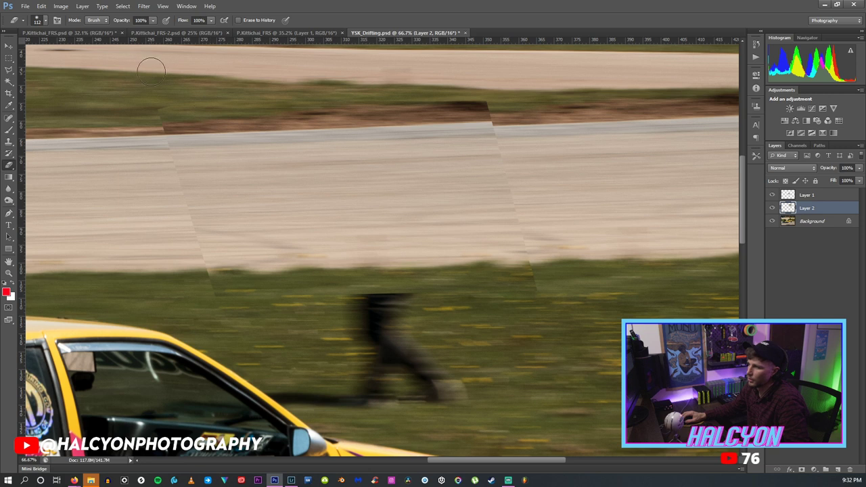
{"action": "left_click", "coordinate": [35, 20]}
{"action": "left_click_drag", "start_coordinate": [61, 48], "coordinate": [77, 49]}
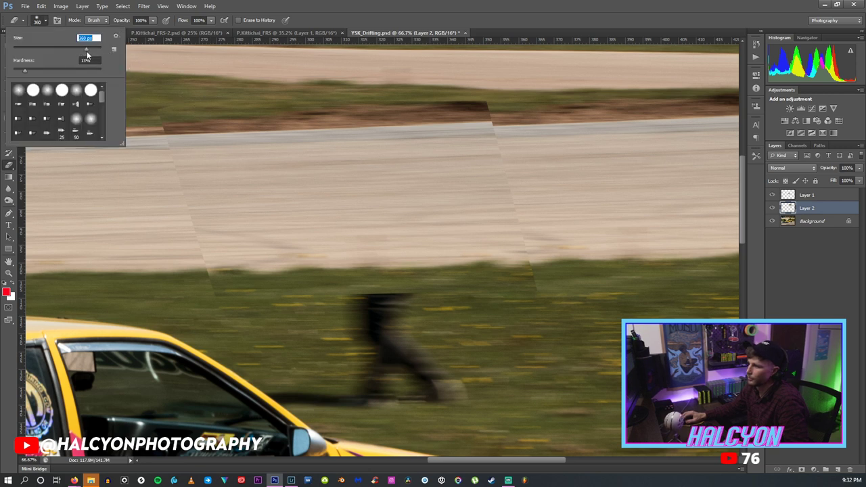
{"action": "key", "text": "Return"}
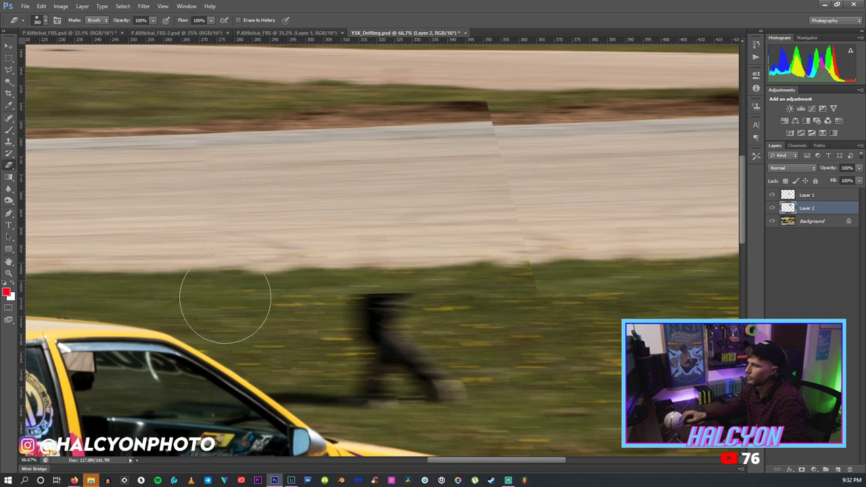
{"action": "left_click_drag", "start_coordinate": [325, 308], "coordinate": [466, 324]}
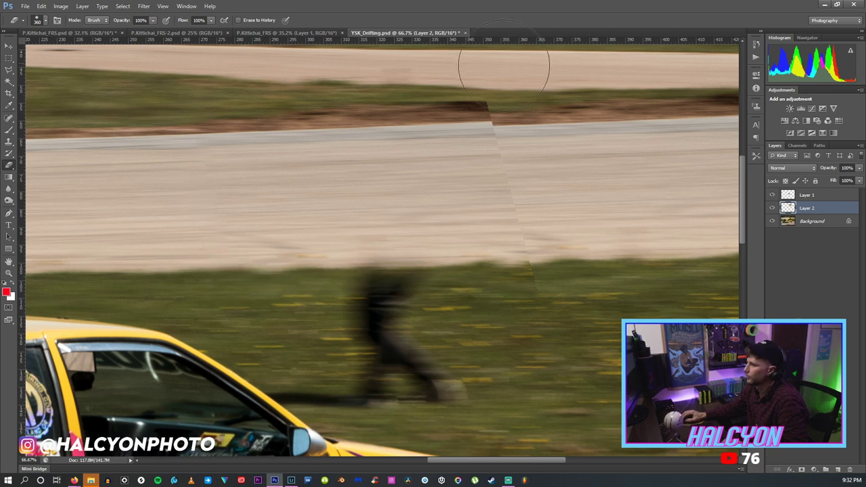
{"action": "mouse_move", "coordinate": [511, 65]}
{"action": "left_mouse_down"}
{"action": "mouse_move", "coordinate": [495, 98]}
{"action": "mouse_move", "coordinate": [583, 245]}
{"action": "left_mouse_up"}
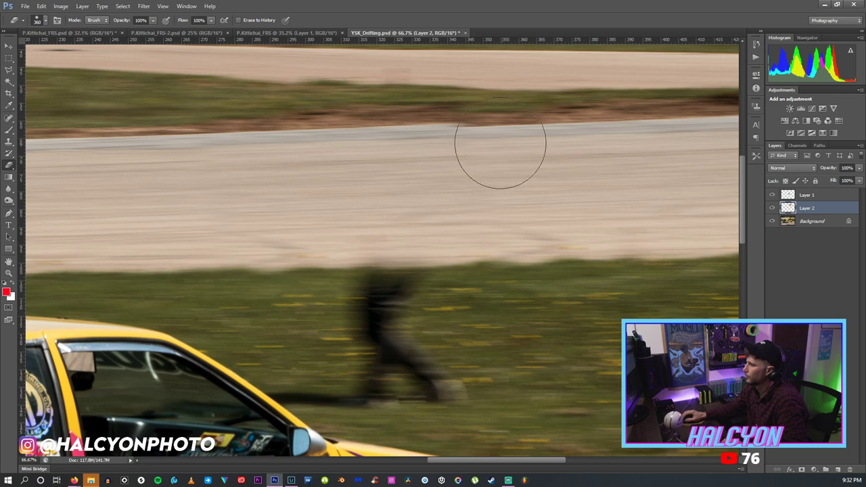
Squash the Layer 2 track patch slightly in height with Free Transform.
{"action": "key", "text": "z"}
{"action": "right_click", "coordinate": [489, 181]}
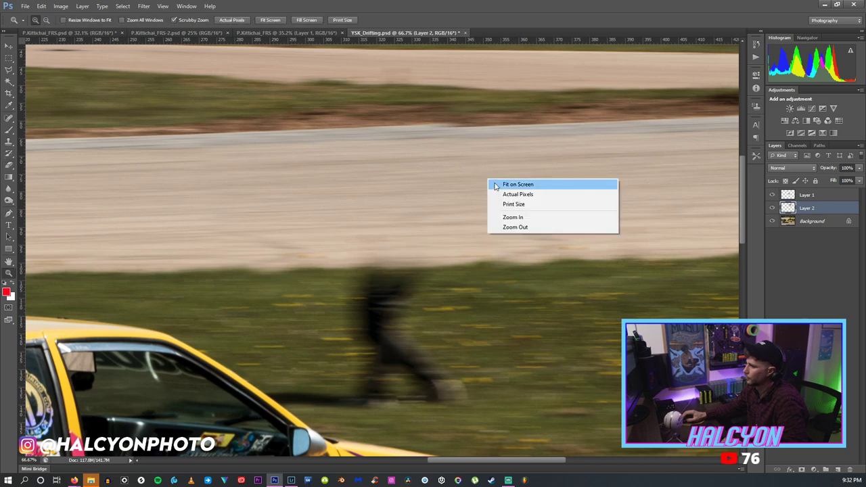
{"action": "left_click", "coordinate": [504, 185]}
{"action": "left_click", "coordinate": [585, 145]}
{"action": "left_click", "coordinate": [585, 145]}
{"action": "left_click", "coordinate": [585, 145]}
{"action": "left_click", "coordinate": [585, 145]}
{"action": "key", "text": "ctrl+t"}
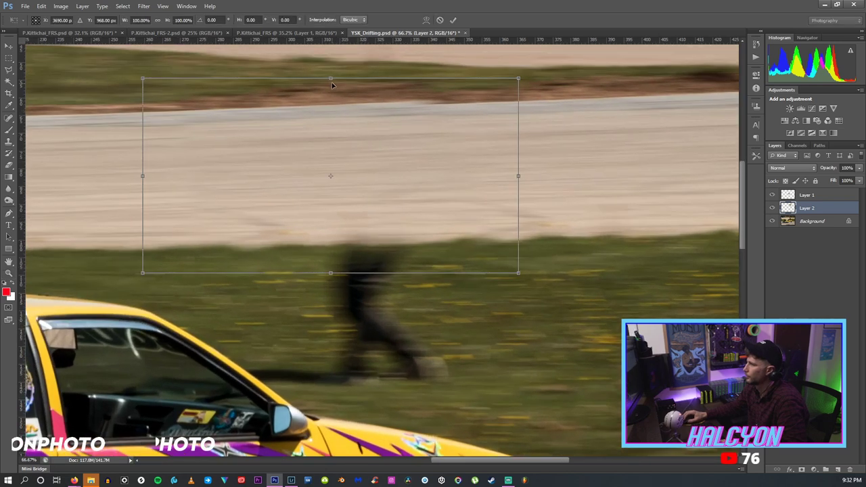
{"action": "left_click_drag", "start_coordinate": [331, 77], "coordinate": [340, 71]}
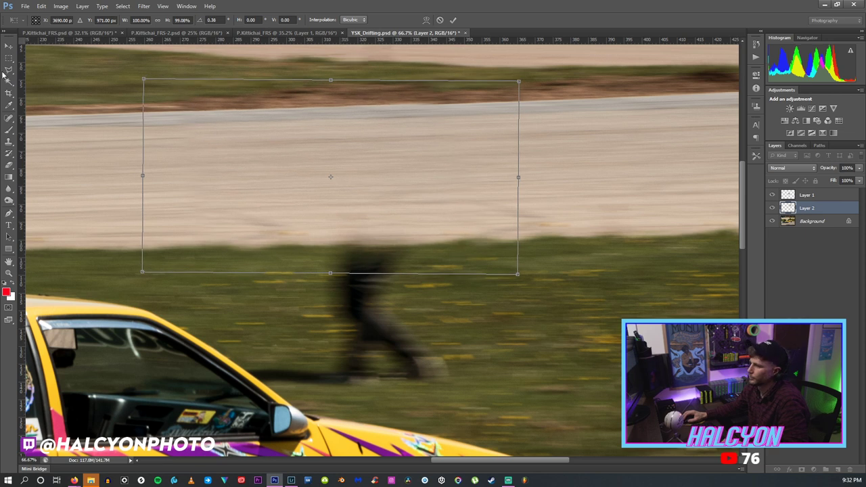
{"action": "key", "text": "z"}
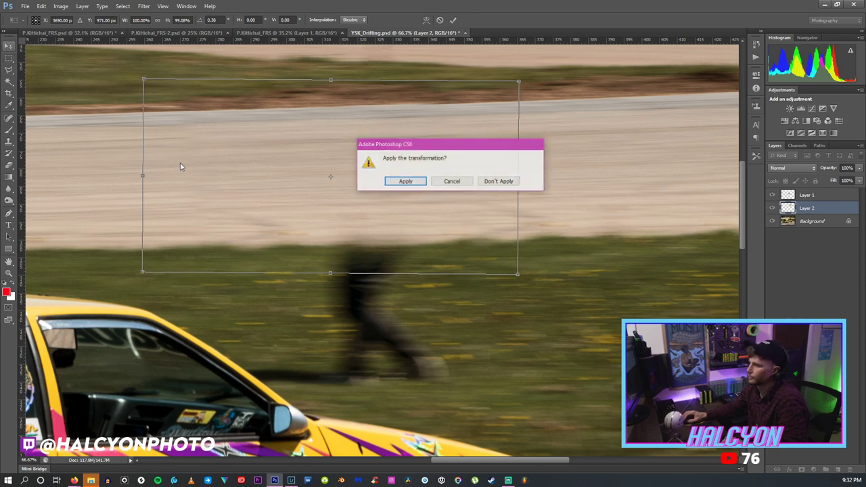
{"action": "key", "text": "Return"}
{"action": "left_click", "coordinate": [464, 284]}
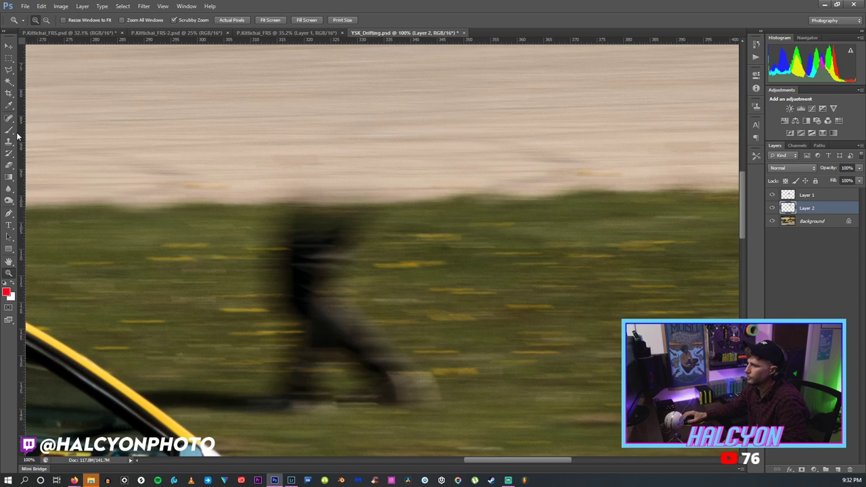
Try spot-healing the runner on the grass, then undo the unsatisfying result.
{"action": "key", "text": "j"}
{"action": "left_click_drag", "start_coordinate": [388, 220], "coordinate": [266, 225]}
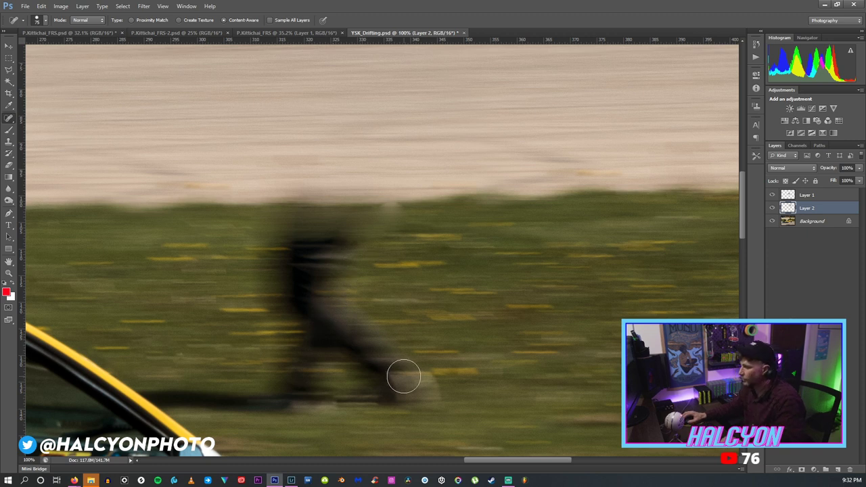
{"action": "left_click_drag", "start_coordinate": [434, 396], "coordinate": [352, 396]}
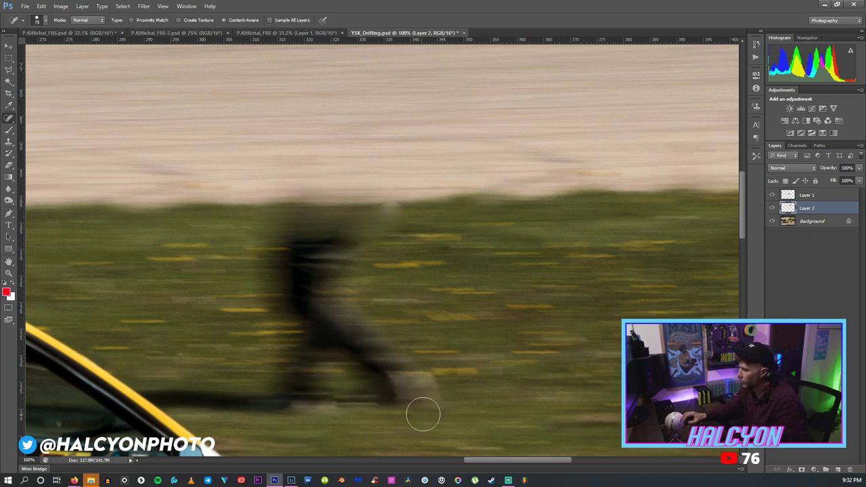
{"action": "key", "text": "alt+bracketleft"}
{"action": "left_click_drag", "start_coordinate": [458, 401], "coordinate": [352, 402]}
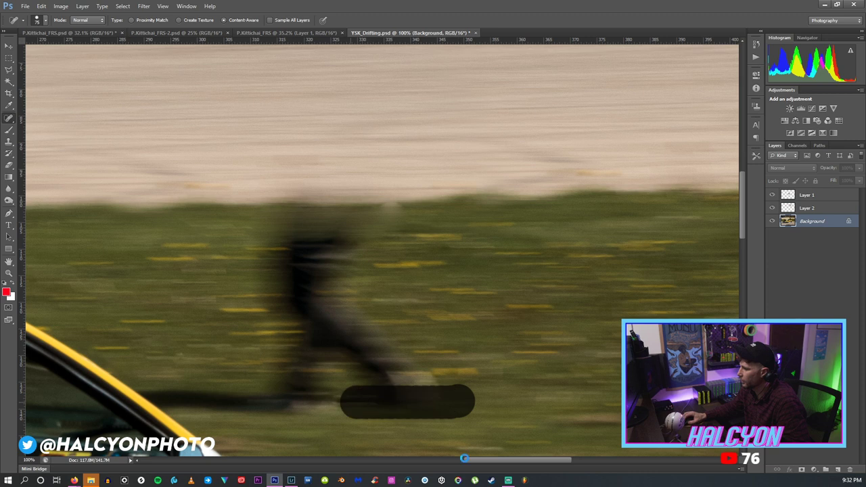
{"action": "left_click_drag", "start_coordinate": [426, 386], "coordinate": [311, 391]}
{"action": "left_click_drag", "start_coordinate": [414, 376], "coordinate": [360, 373]}
{"action": "mouse_move", "coordinate": [405, 350]}
{"action": "left_mouse_down"}
{"action": "mouse_move", "coordinate": [333, 365]}
{"action": "mouse_move", "coordinate": [292, 247]}
{"action": "left_mouse_up"}
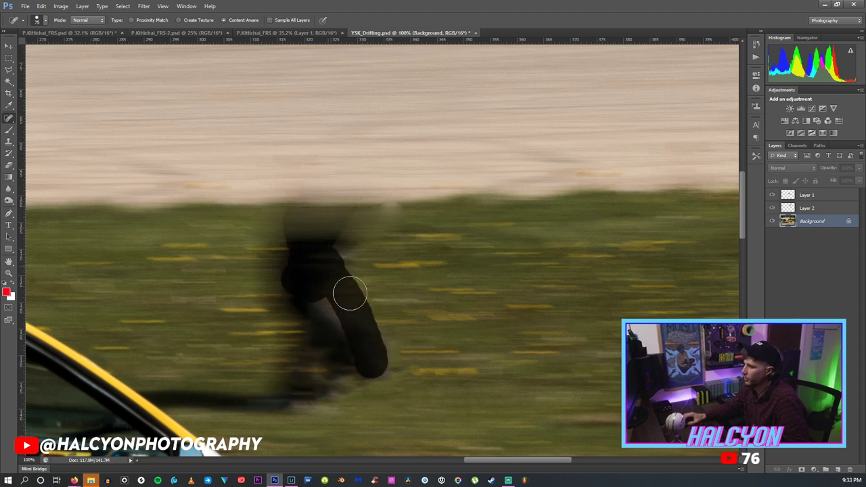
{"action": "key", "text": "z"}
{"action": "key", "text": "ctrl+z"}
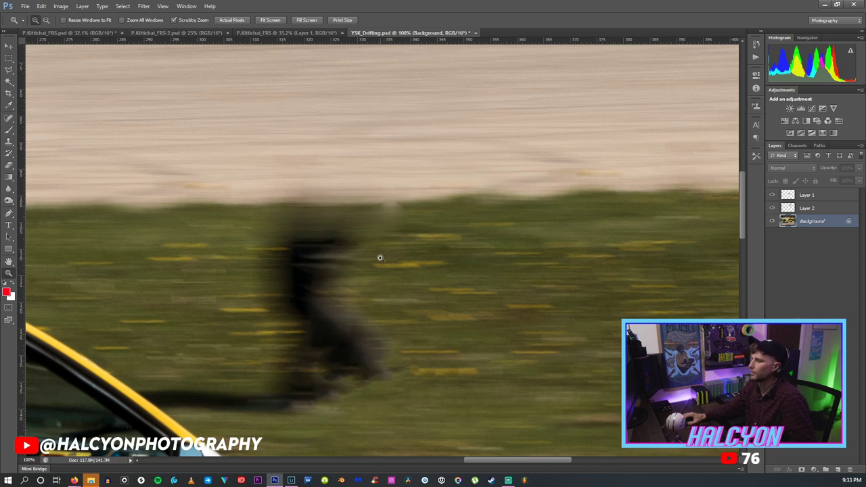
Select clean grass right of the runner and copy it to a new layer.
{"action": "left_click", "coordinate": [8, 70]}
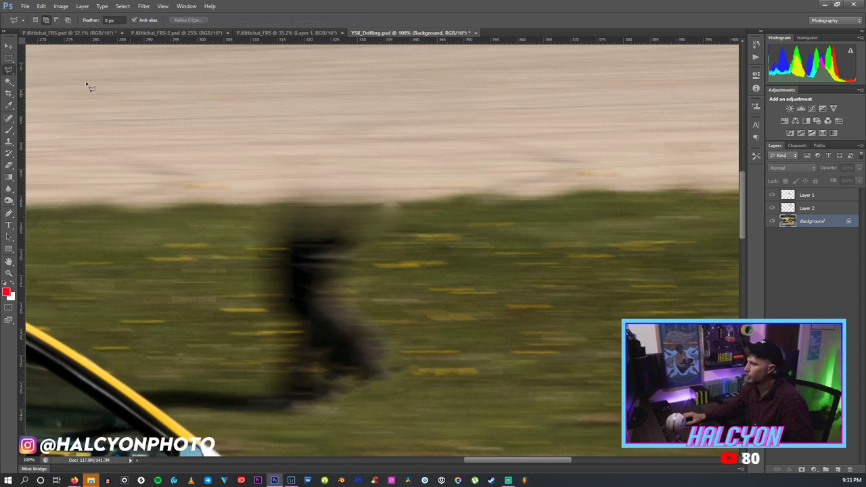
{"action": "left_click", "coordinate": [421, 209]}
{"action": "left_click", "coordinate": [428, 431]}
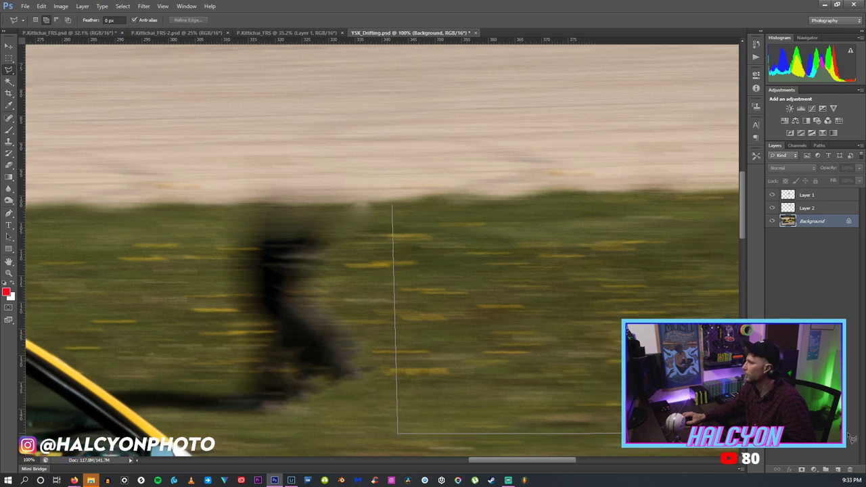
{"action": "left_click", "coordinate": [621, 425]}
{"action": "double_click", "coordinate": [599, 204]}
{"action": "right_click", "coordinate": [433, 278]}
{"action": "left_click", "coordinate": [471, 348]}
Slide the copied grass patch left to cover the runner.
{"action": "key", "text": "ctrl+t"}
{"action": "left_click_drag", "start_coordinate": [452, 243], "coordinate": [200, 246]}
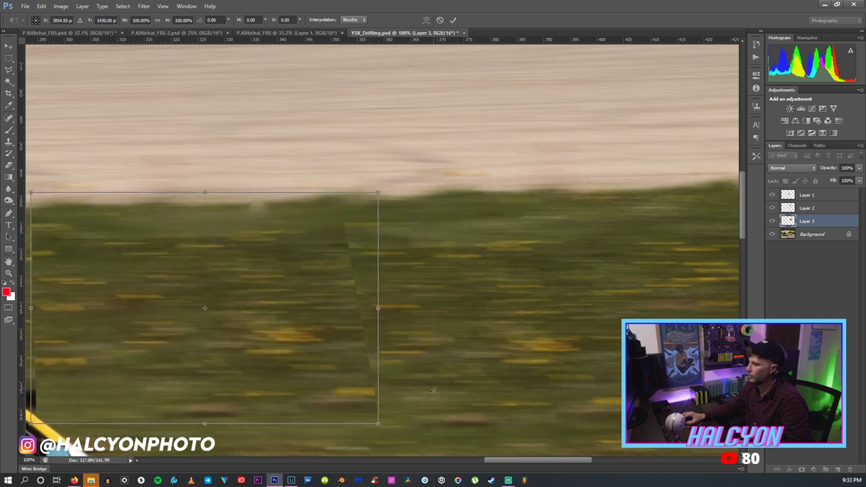
{"action": "left_click_drag", "start_coordinate": [506, 461], "coordinate": [485, 460]}
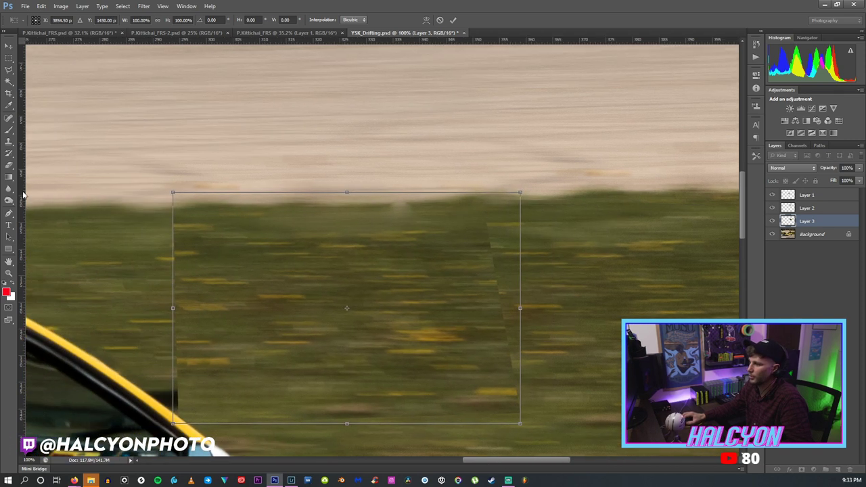
{"action": "left_click", "coordinate": [8, 45]}
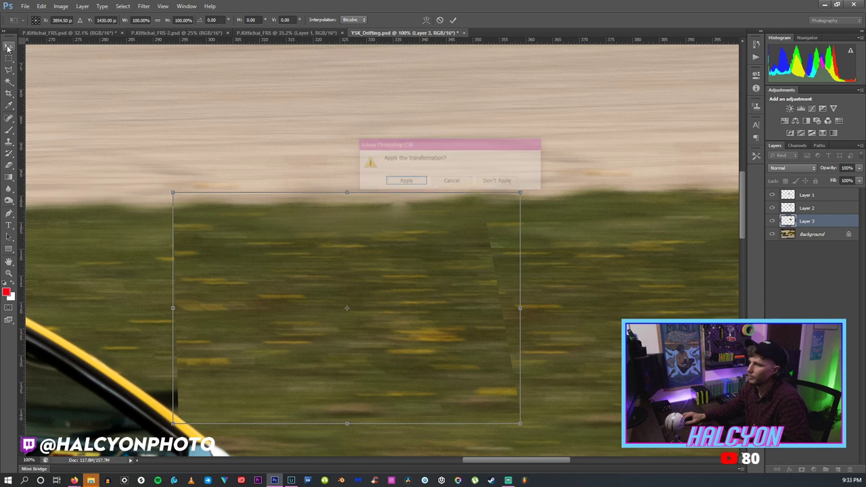
{"action": "key", "text": "Return"}
Erase the grass patch's hard edges and fit the photo on screen.
{"action": "left_click", "coordinate": [9, 165]}
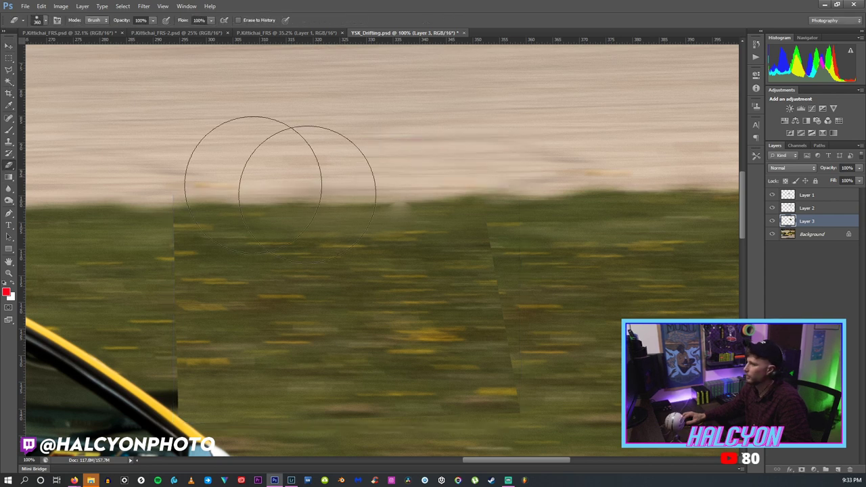
{"action": "mouse_move", "coordinate": [559, 302]}
{"action": "left_mouse_down"}
{"action": "mouse_move", "coordinate": [579, 452]}
{"action": "mouse_move", "coordinate": [236, 455]}
{"action": "mouse_move", "coordinate": [204, 409]}
{"action": "mouse_move", "coordinate": [179, 399]}
{"action": "left_mouse_up"}
{"action": "mouse_move", "coordinate": [166, 240]}
{"action": "left_mouse_down"}
{"action": "mouse_move", "coordinate": [151, 67]}
{"action": "mouse_move", "coordinate": [145, 280]}
{"action": "mouse_move", "coordinate": [224, 139]}
{"action": "left_mouse_up"}
{"action": "key", "text": "z"}
{"action": "right_click", "coordinate": [257, 187]}
{"action": "left_click", "coordinate": [274, 193]}
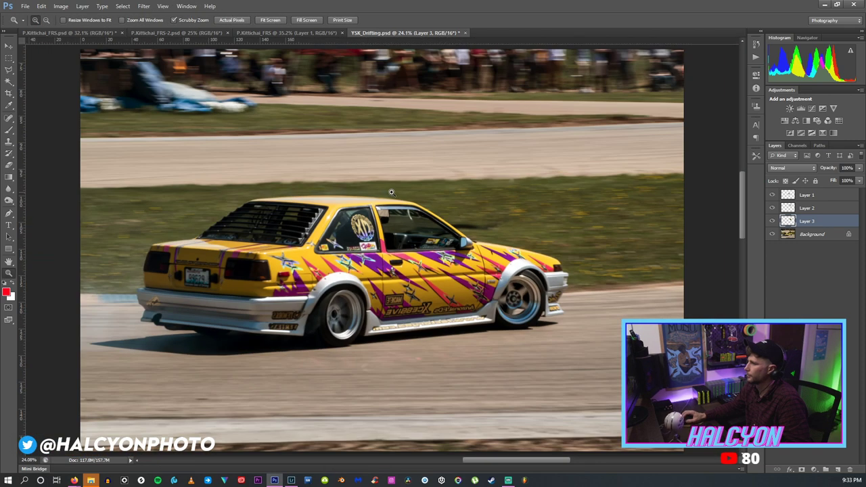
{"action": "left_click", "coordinate": [60, 7]}
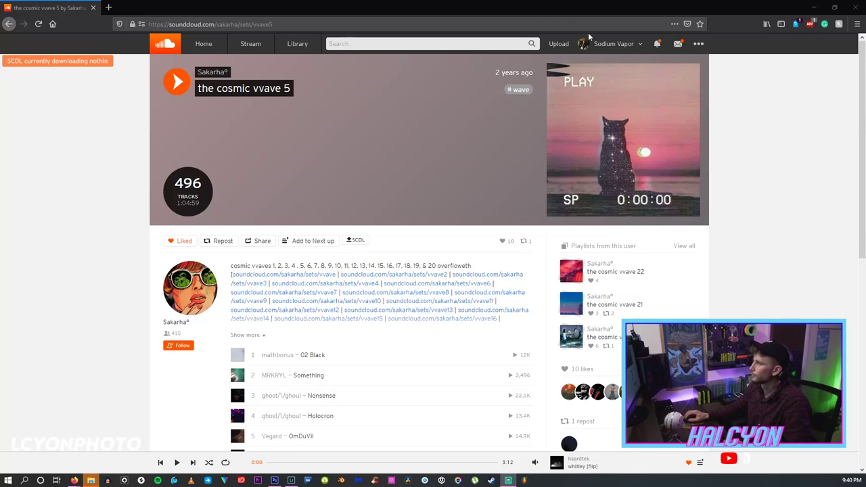
Check the SoundCloud notifications, then minimize the browser to return to Photoshop.
{"action": "left_click", "coordinate": [658, 44]}
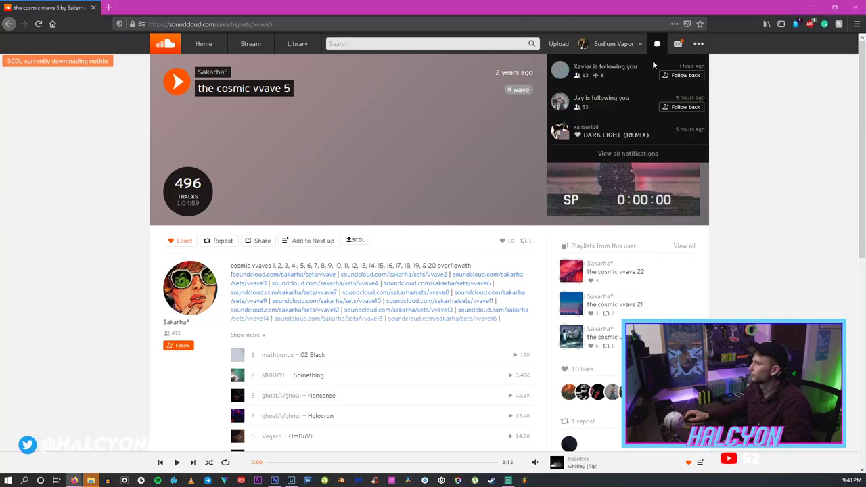
{"action": "left_click", "coordinate": [418, 120]}
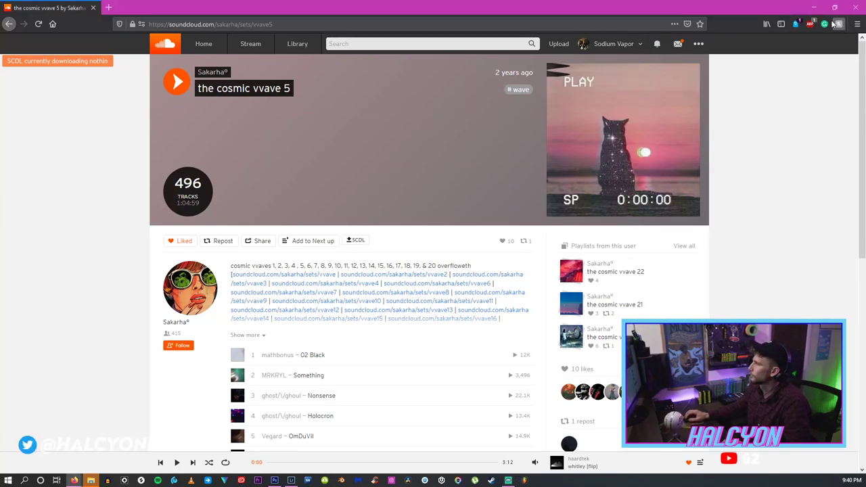
{"action": "left_click", "coordinate": [814, 7]}
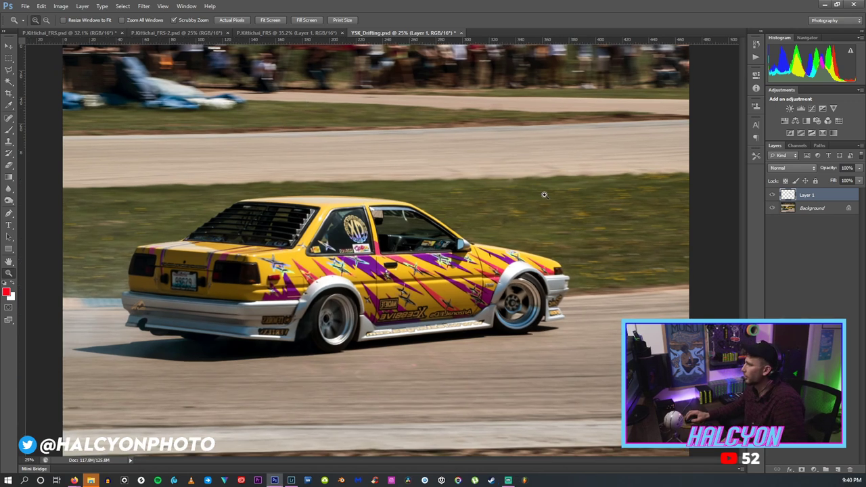
Fit the photo, activate the Background layer and zoom to 100% under the car's rear.
{"action": "left_click", "coordinate": [544, 195]}
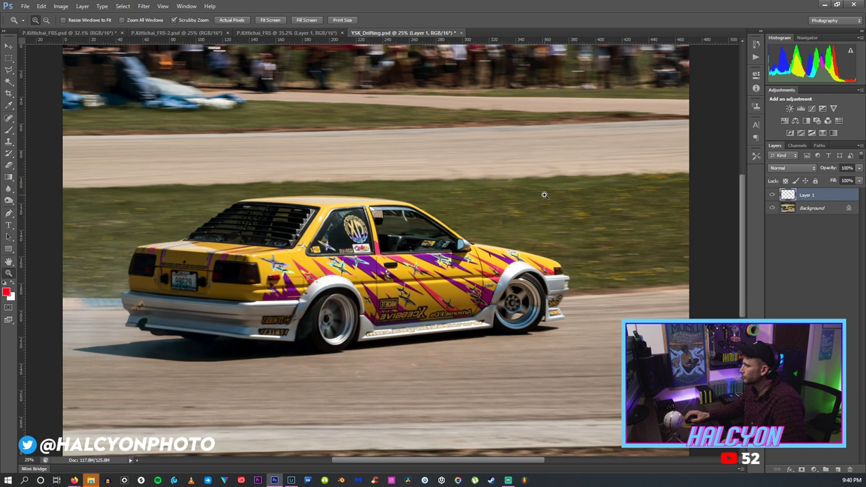
{"action": "left_click", "coordinate": [544, 195]}
{"action": "right_click", "coordinate": [545, 195]}
{"action": "left_click", "coordinate": [561, 199]}
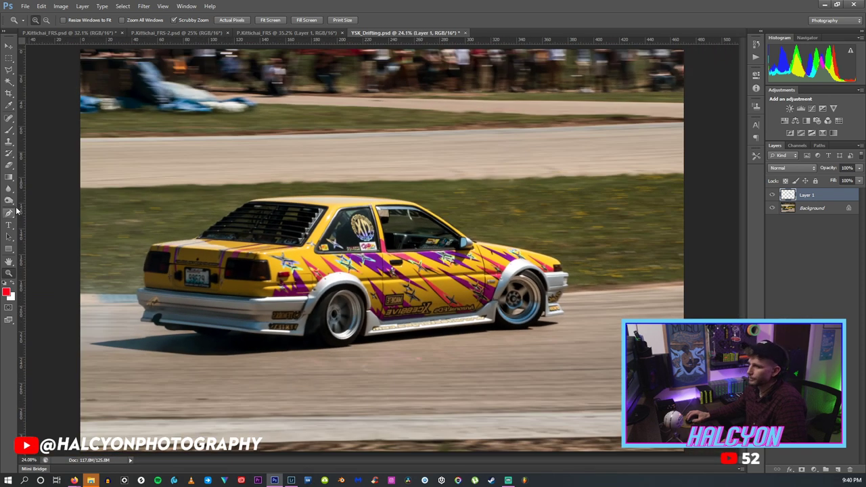
{"action": "left_click", "coordinate": [9, 201]}
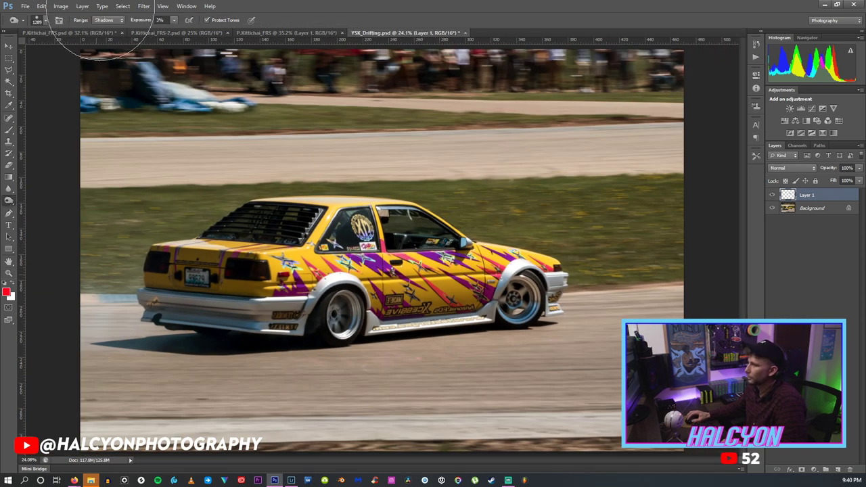
{"action": "left_click", "coordinate": [831, 208]}
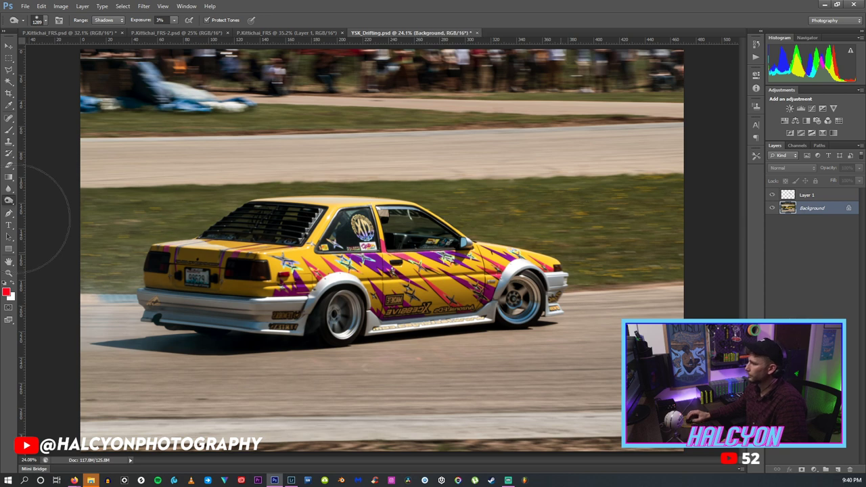
{"action": "key", "text": "z"}
{"action": "left_click", "coordinate": [195, 391]}
{"action": "left_click", "coordinate": [195, 391]}
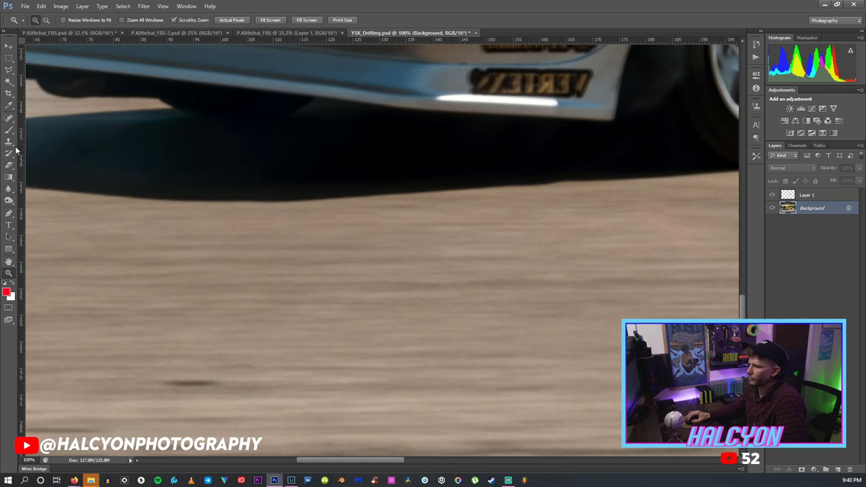
Set the Clone Stamp brush size to 81 px and zoom out to the whole car.
{"action": "key", "text": "s"}
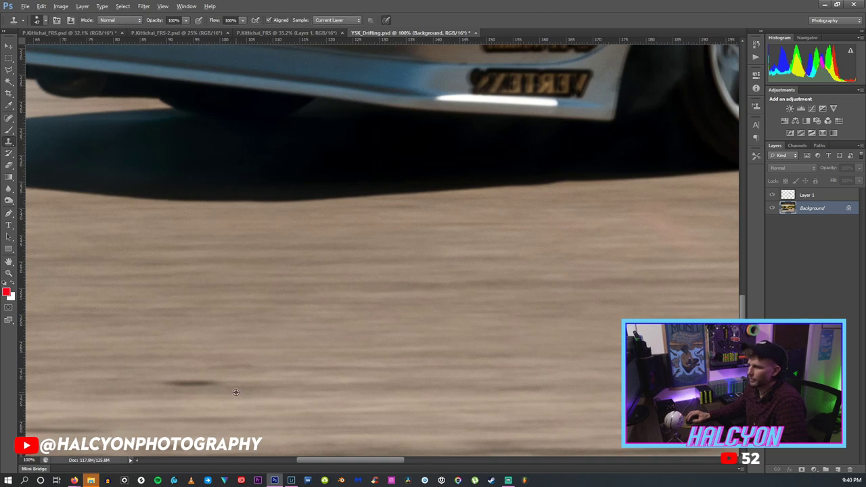
{"action": "left_click", "coordinate": [37, 20]}
{"action": "type", "text": "81"}
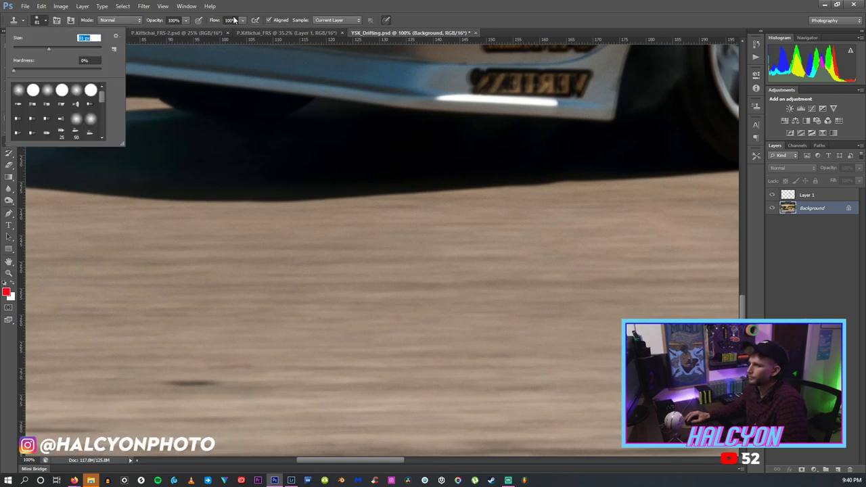
{"action": "key", "text": "Return"}
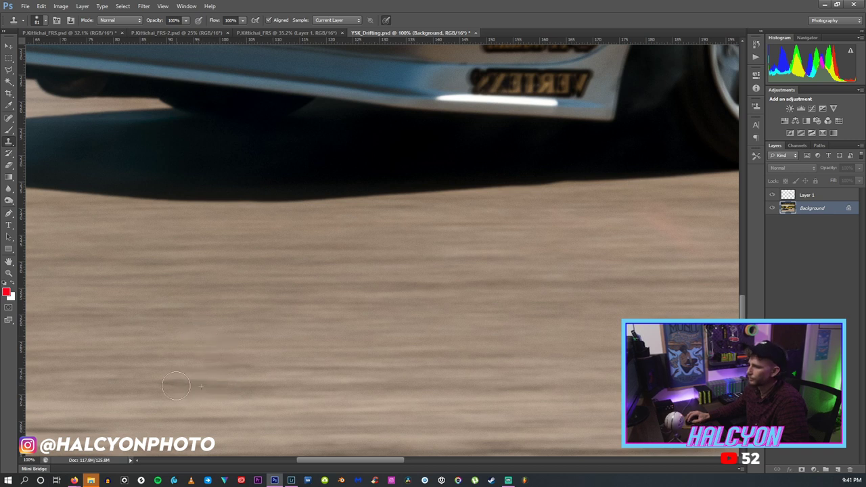
{"action": "key", "text": "z"}
{"action": "key", "text": "ctrl+0"}
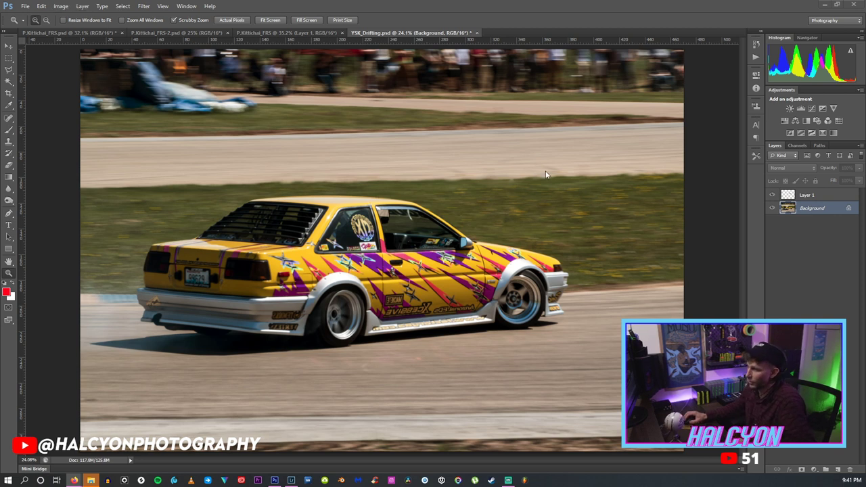
Inspect the car's side bodywork with the Clone Stamp ready, then fit the photo.
{"action": "left_click_drag", "start_coordinate": [529, 173], "coordinate": [528, 169]}
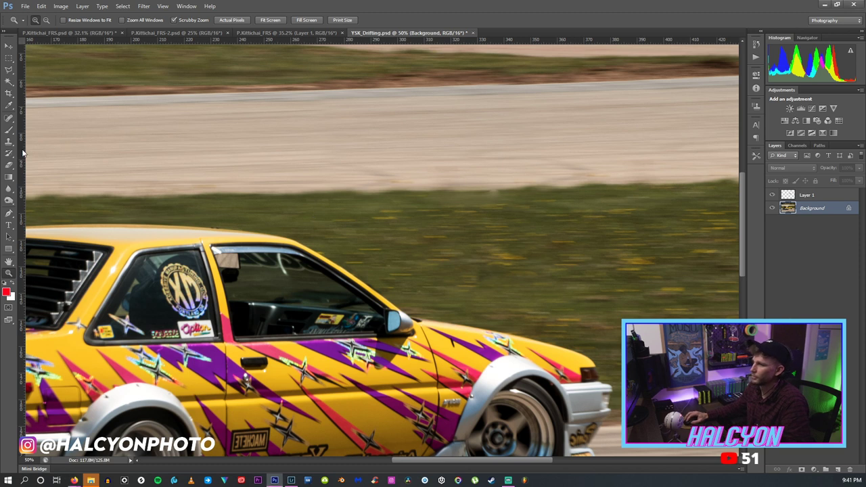
{"action": "key", "text": "s"}
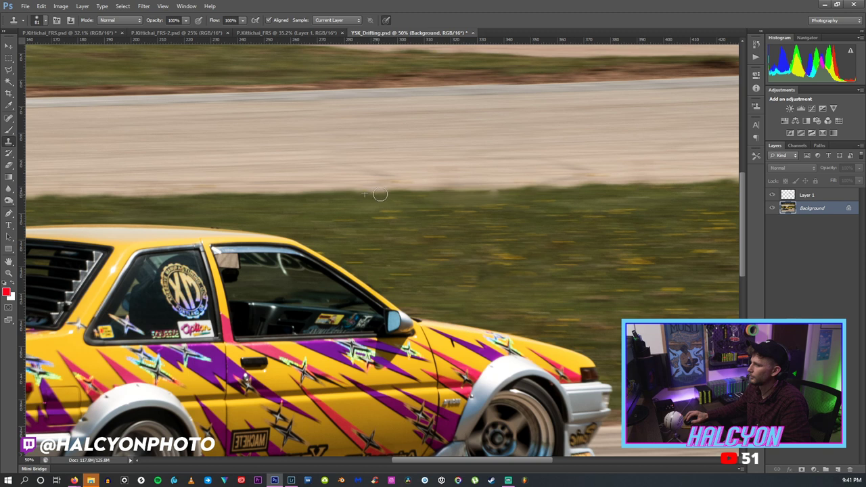
{"action": "key", "text": "z"}
{"action": "key", "text": "ctrl+0"}
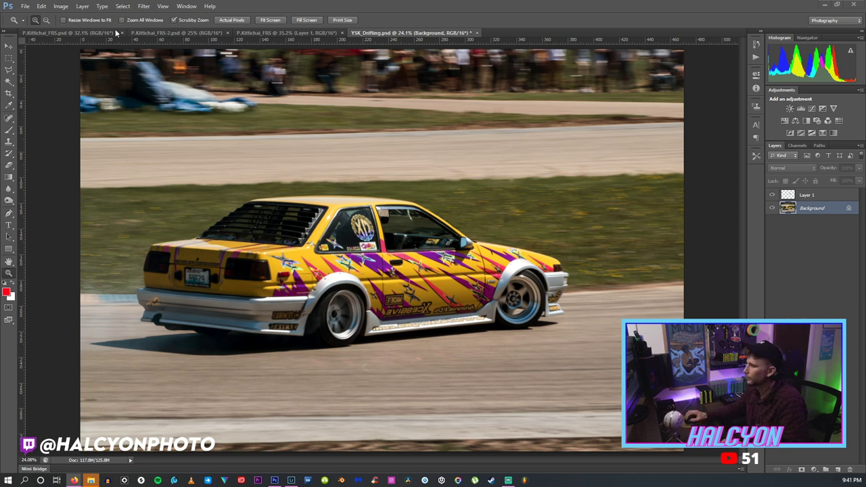
Save the document as YSK_Drifting.psd, replacing the existing file.
{"action": "left_click", "coordinate": [25, 7]}
{"action": "left_click", "coordinate": [40, 120]}
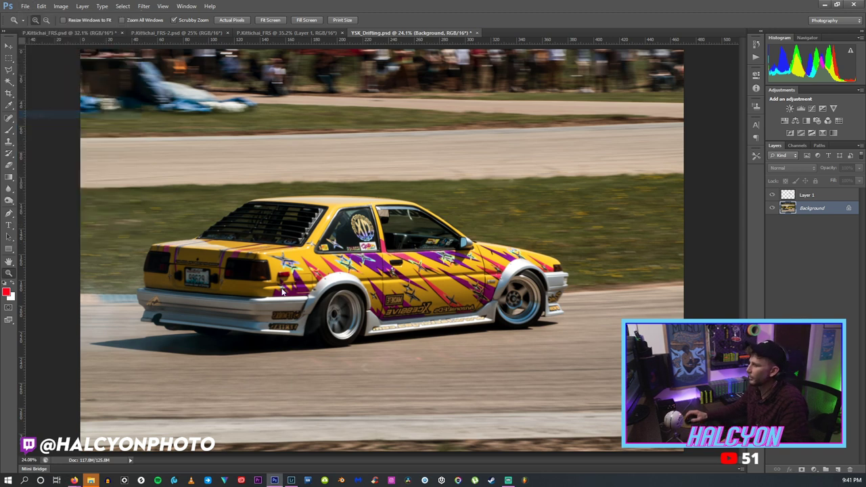
{"action": "key", "text": "Return"}
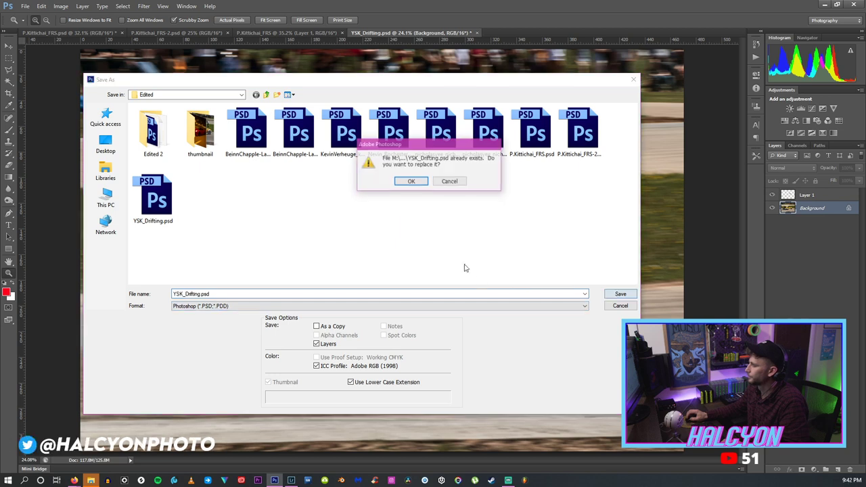
{"action": "left_click", "coordinate": [410, 180]}
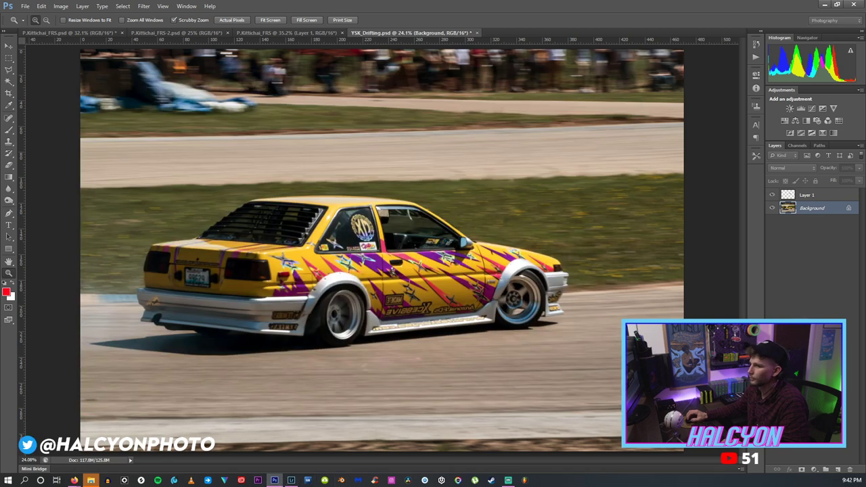
{"action": "left_click", "coordinate": [291, 479]}
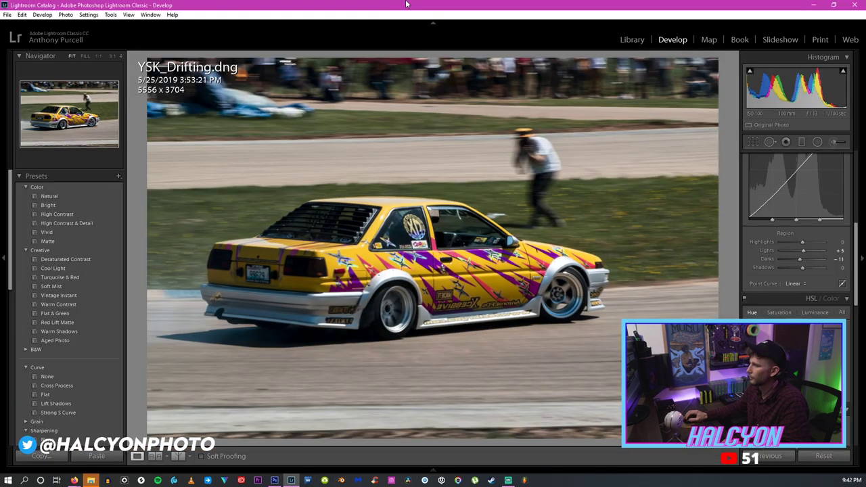
{"action": "key", "text": "alt+Tab"}
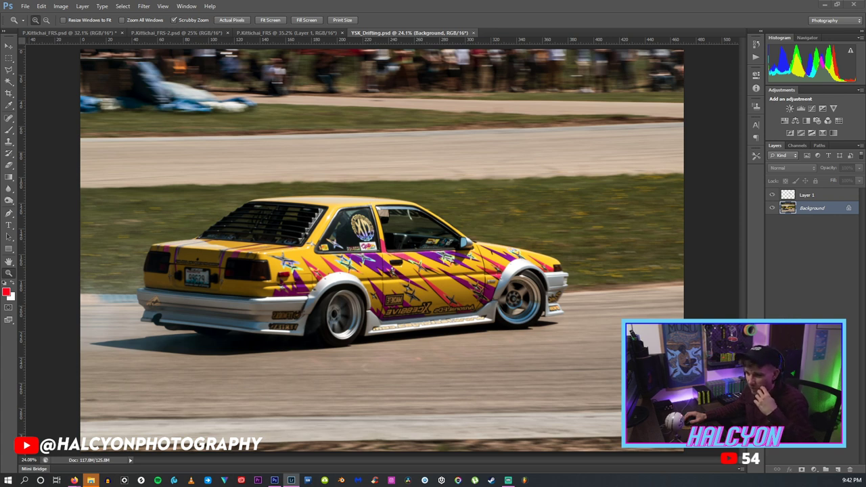
Close the three FRS documents and YSK_Drifting, discarding the FRS changes.
{"action": "left_click", "coordinate": [123, 32]}
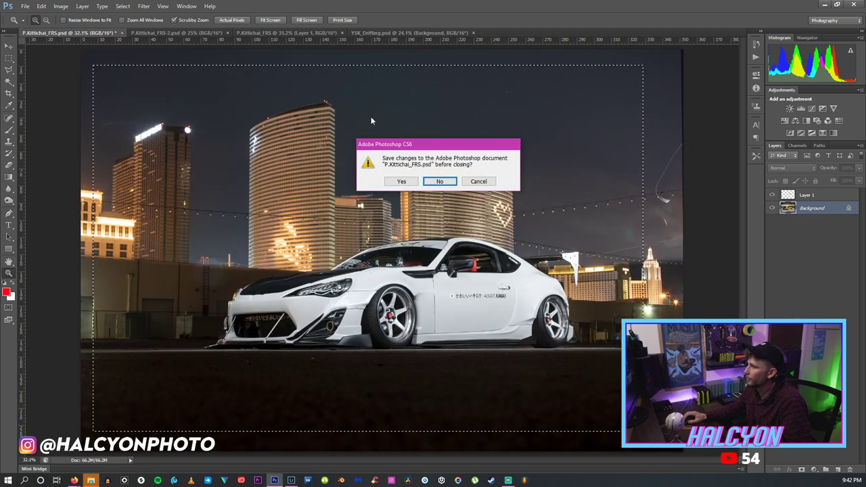
{"action": "key", "text": "Return"}
{"action": "left_click", "coordinate": [118, 32]}
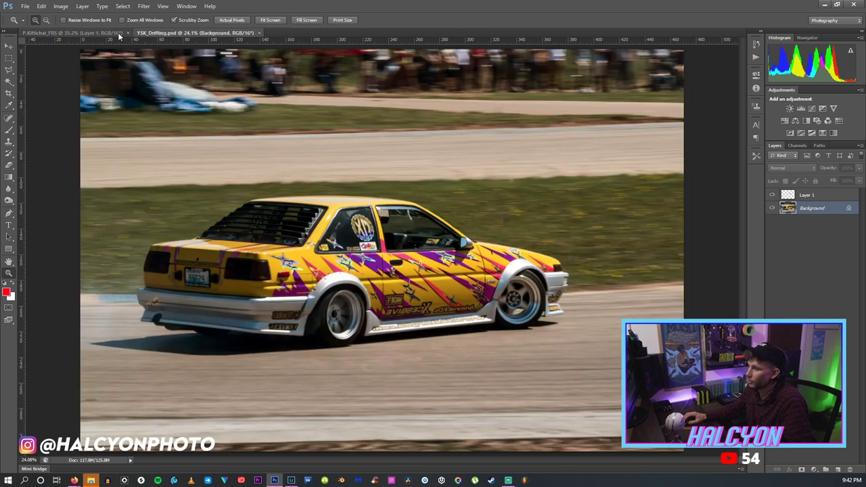
{"action": "left_click", "coordinate": [126, 33]}
{"action": "left_click", "coordinate": [143, 32]}
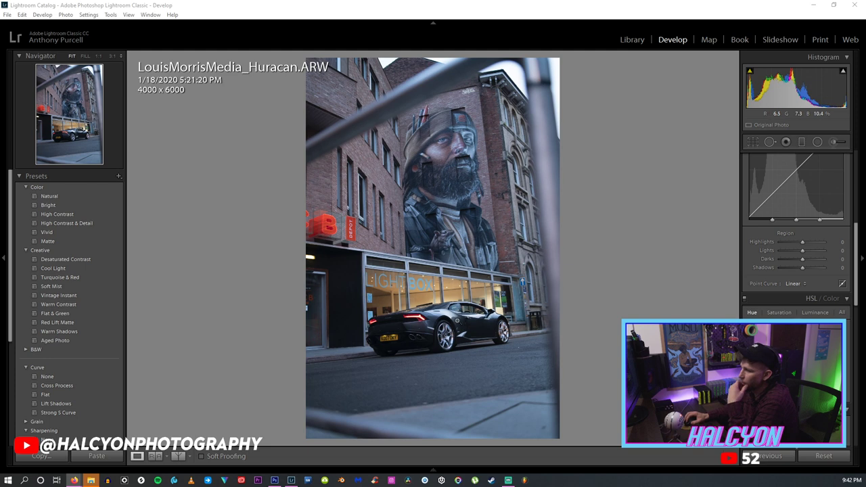
Check the Huracan photo at 1:1, return to Fit, toggle the right panels, then bring up SoundCloud.
{"action": "left_click", "coordinate": [453, 323]}
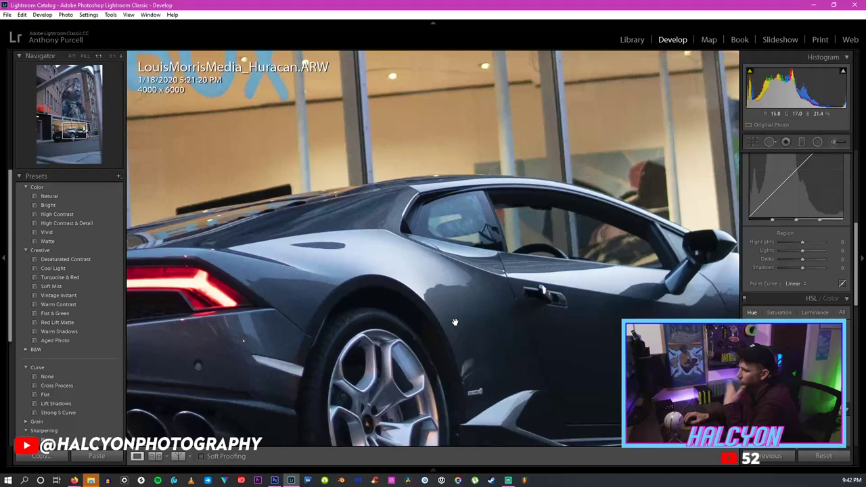
{"action": "left_click", "coordinate": [454, 324]}
{"action": "left_click", "coordinate": [858, 283]}
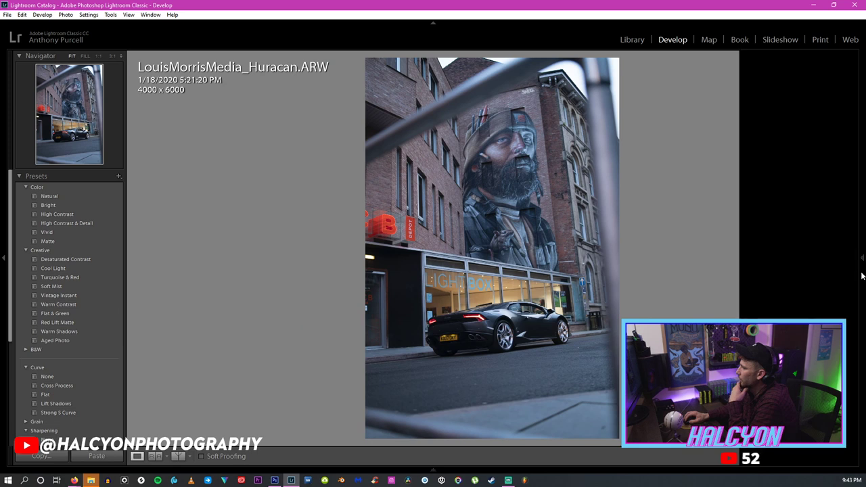
{"action": "left_click", "coordinate": [861, 276]}
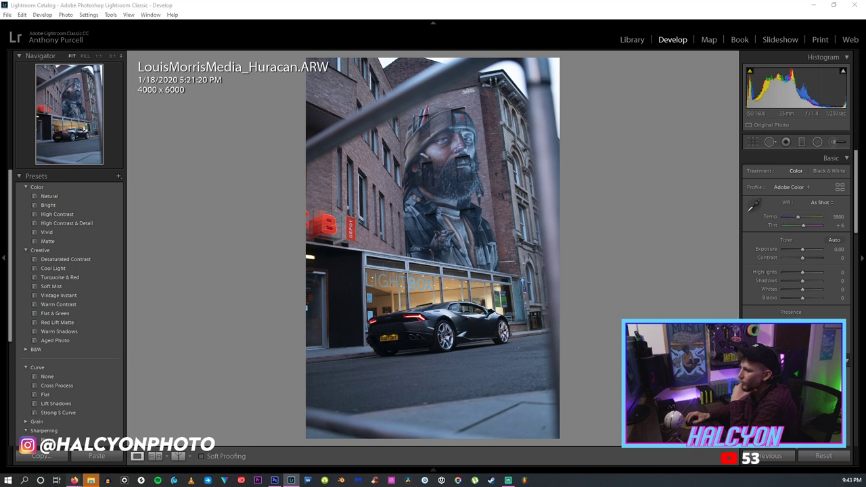
{"action": "mouse_move", "coordinate": [74, 479]}
{"action": "left_click", "coordinate": [122, 454]}
Play 'Resonata – City Of Roses (yasu Remix)', track 44 of 'the cosmic vvave 5', then minimise Firefox.
{"action": "left_click", "coordinate": [176, 81]}
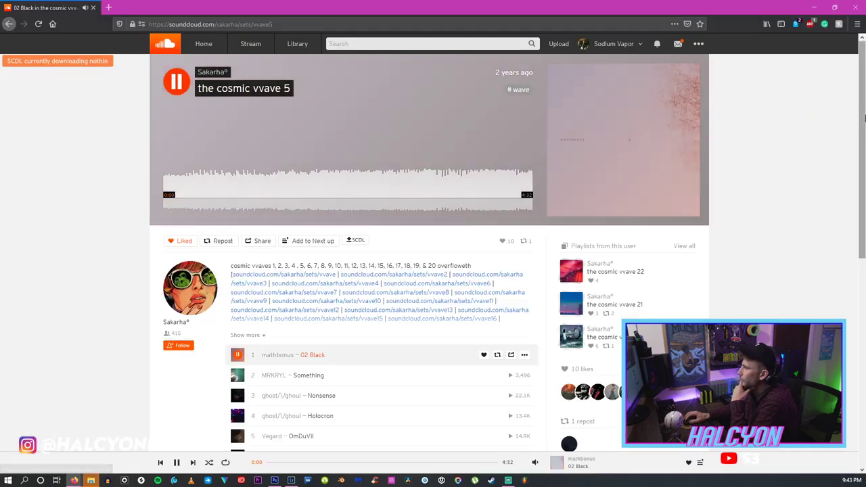
{"action": "scroll", "coordinate": [240, 304], "scroll_direction": "down", "scroll_amount": 5}
{"action": "left_click", "coordinate": [240, 300]}
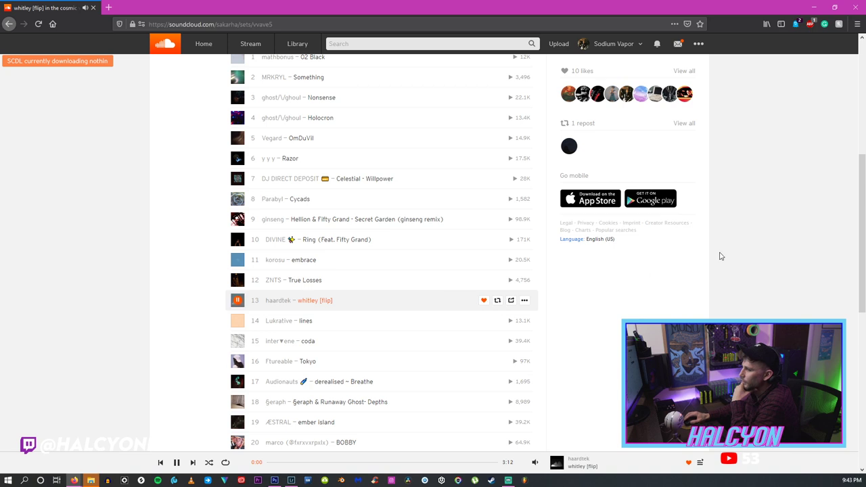
{"action": "scroll", "coordinate": [257, 261], "scroll_direction": "down", "scroll_amount": 3}
{"action": "left_click", "coordinate": [238, 279]}
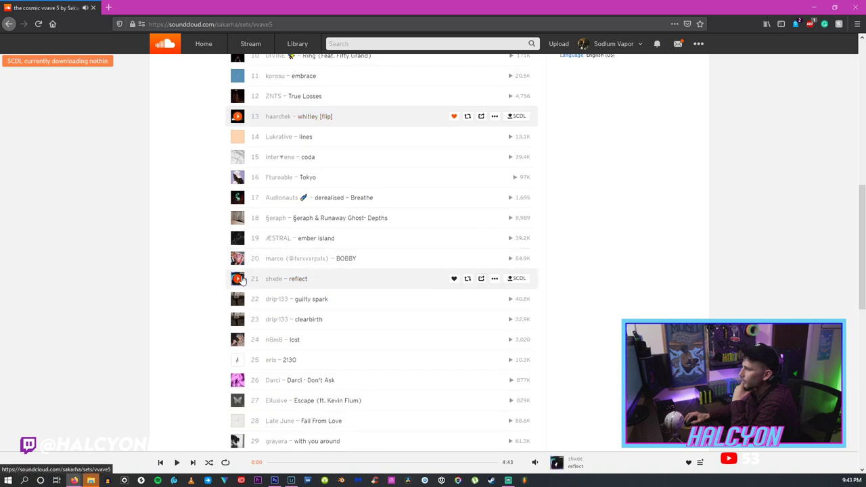
{"action": "scroll", "coordinate": [248, 279], "scroll_direction": "down", "scroll_amount": 4}
{"action": "scroll", "coordinate": [247, 273], "scroll_direction": "down", "scroll_amount": 2}
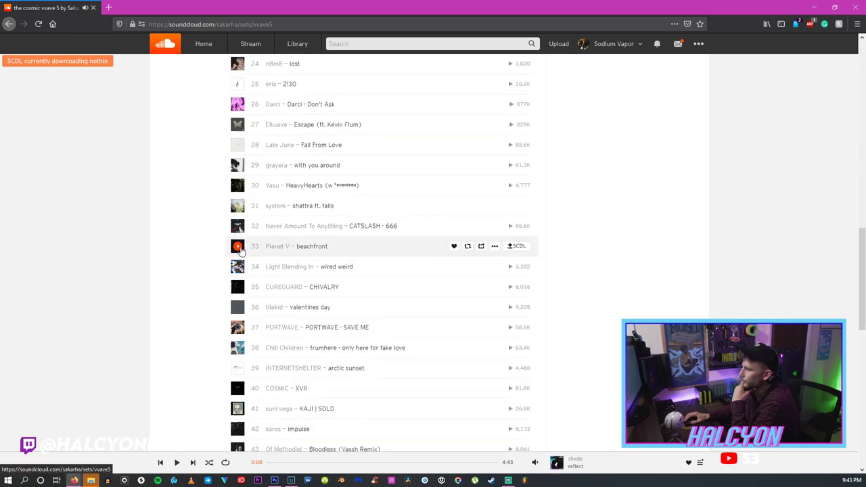
{"action": "scroll", "coordinate": [238, 256], "scroll_direction": "down", "scroll_amount": 4}
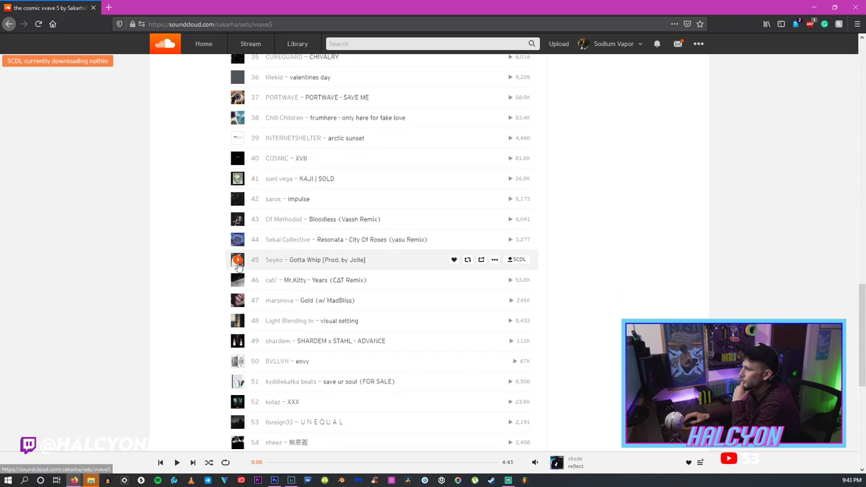
{"action": "scroll", "coordinate": [237, 229], "scroll_direction": "up", "scroll_amount": 1}
{"action": "left_click", "coordinate": [237, 147]}
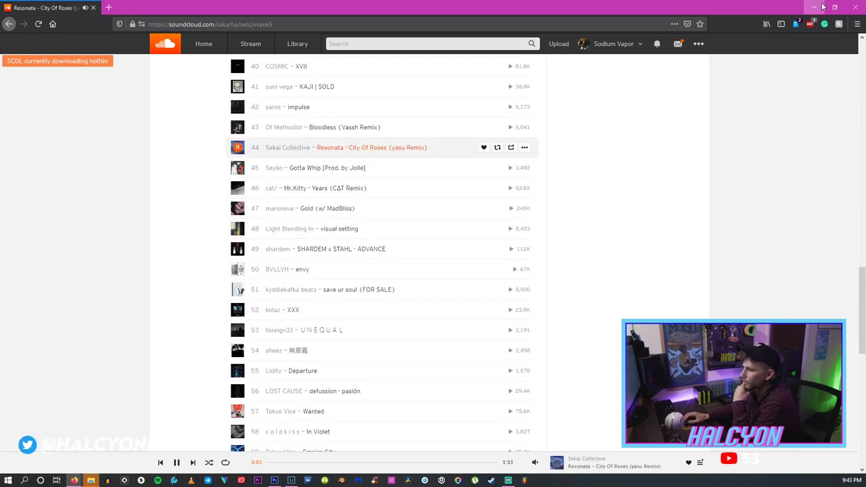
{"action": "left_click", "coordinate": [815, 7]}
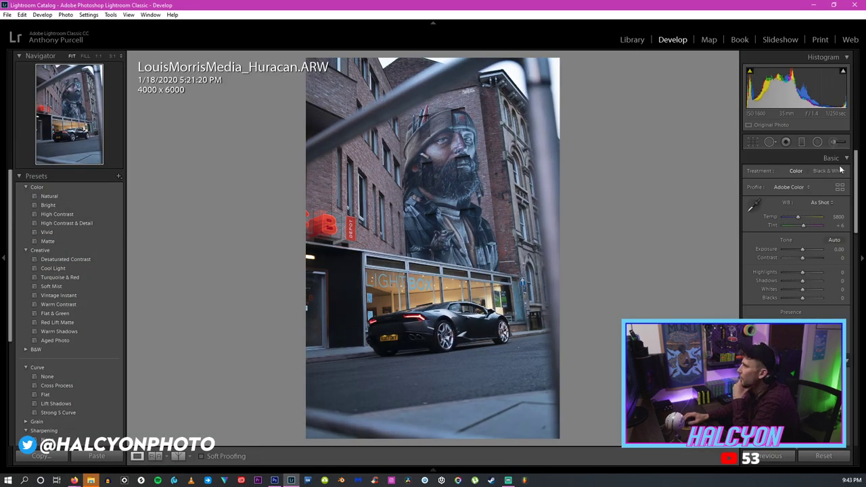
Rotate the Huracan photo about 4.70° to level the building, cropping to 3573 x 5360.
{"action": "left_click", "coordinate": [753, 141]}
{"action": "left_click_drag", "start_coordinate": [594, 203], "coordinate": [587, 230]}
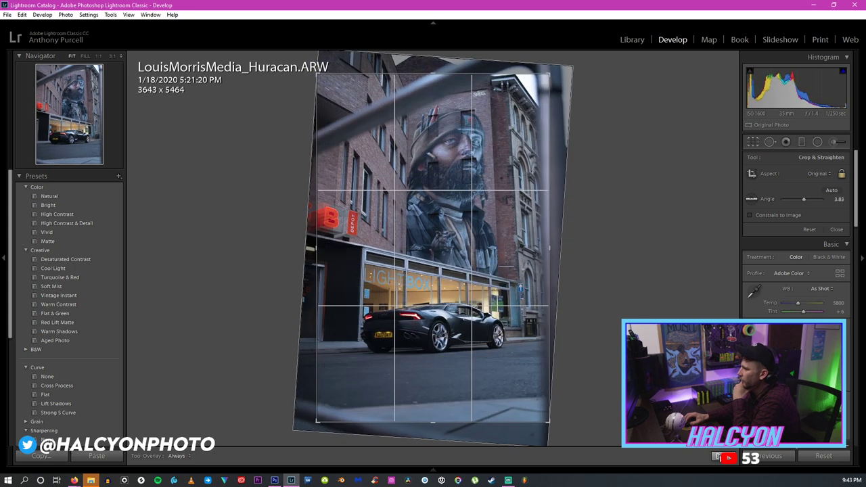
{"action": "left_click", "coordinate": [705, 453]}
{"action": "key", "text": "r"}
{"action": "left_click_drag", "start_coordinate": [572, 203], "coordinate": [575, 208]}
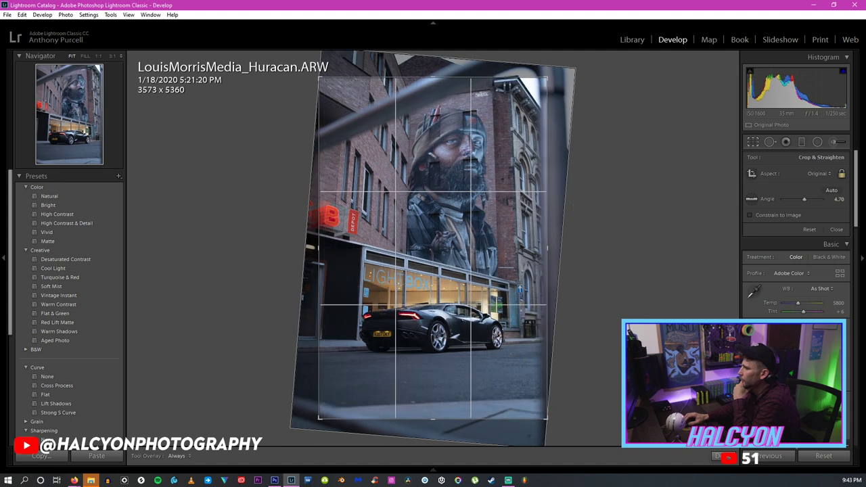
{"action": "left_click", "coordinate": [716, 458]}
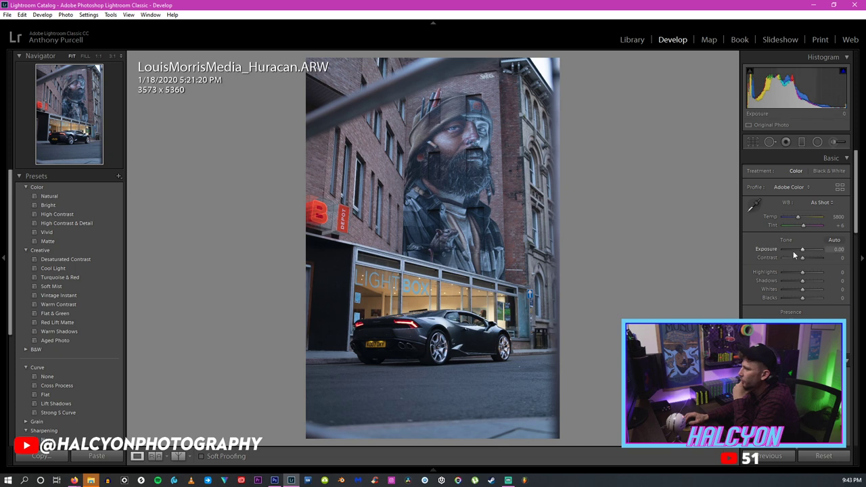
Set Exposure to +0.48, Temp to 6881 and Contrast to +10 in the Basic panel.
{"action": "left_click_drag", "start_coordinate": [802, 252], "coordinate": [804, 253]}
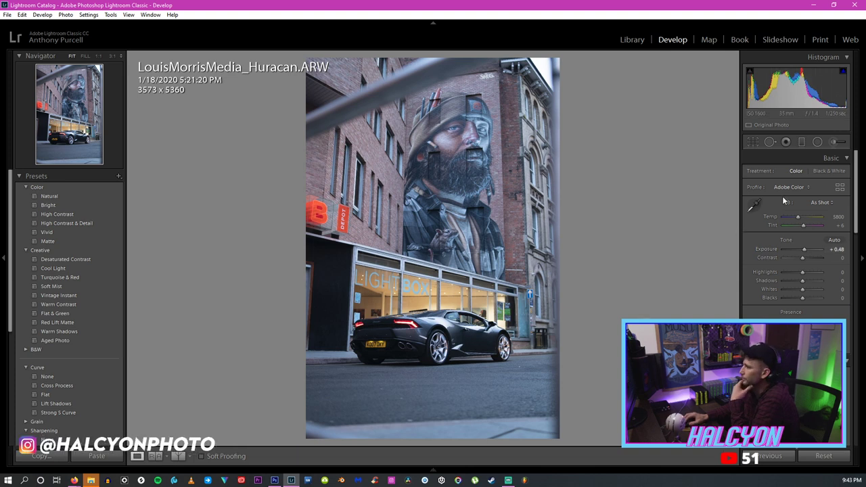
{"action": "left_click_drag", "start_coordinate": [798, 216], "coordinate": [803, 225]}
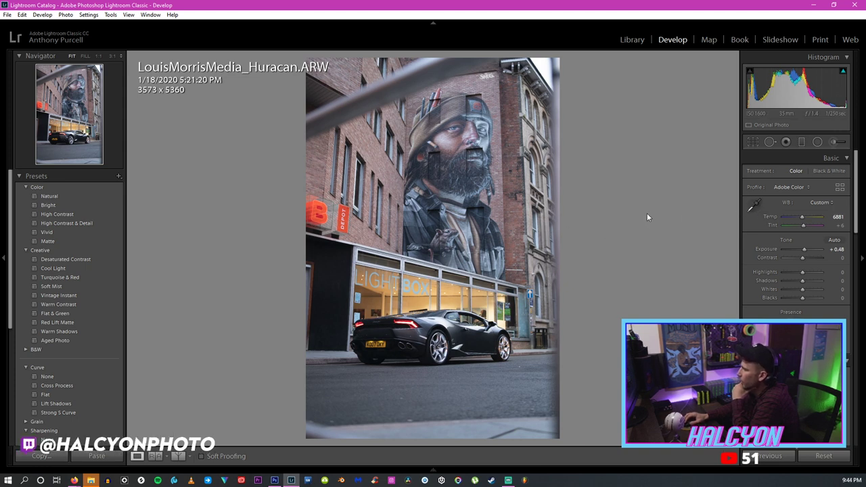
{"action": "left_click_drag", "start_coordinate": [427, 341], "coordinate": [609, 136]}
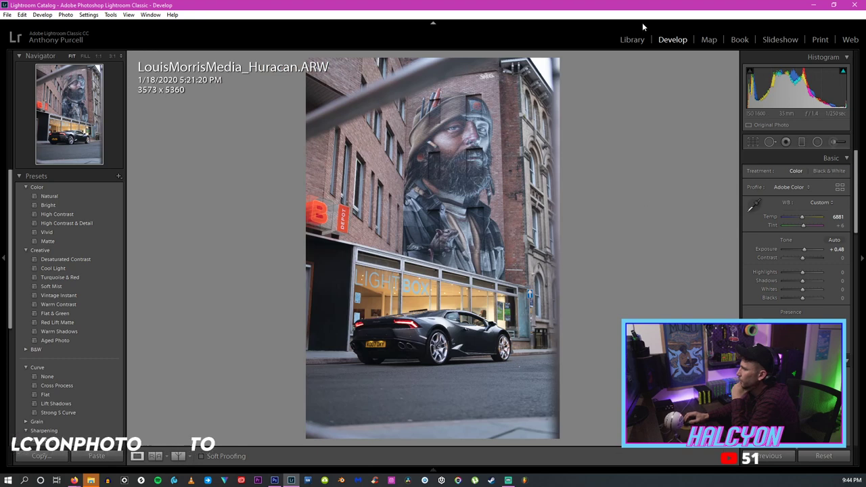
{"action": "left_click_drag", "start_coordinate": [803, 257], "coordinate": [801, 298]}
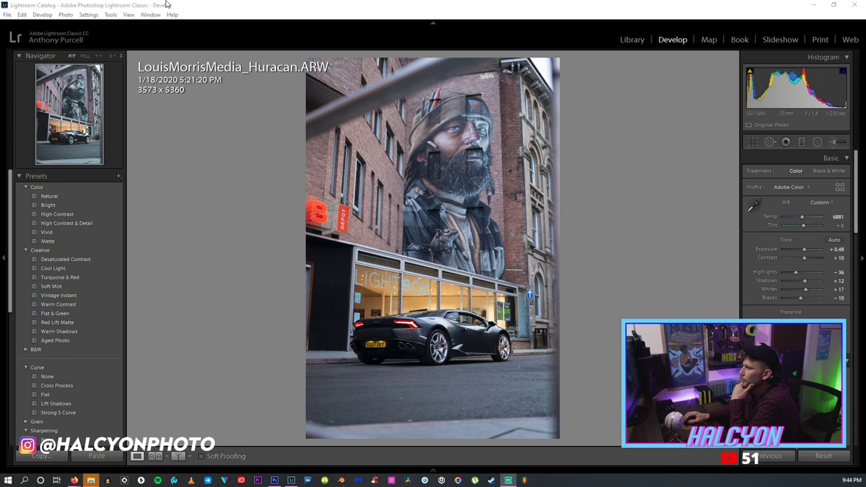
{"action": "left_click", "coordinate": [235, 453]}
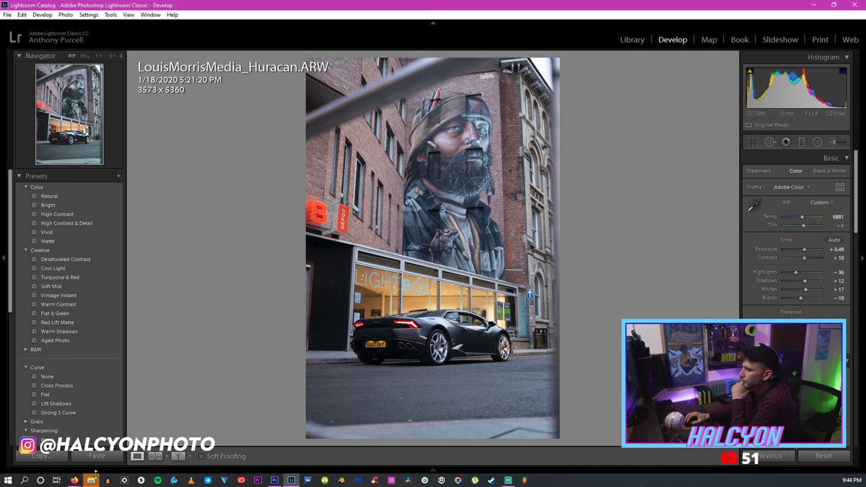
Bring the SoundCloud Firefox window forward, then minimise it to reveal Lightroom's Develop view.
{"action": "mouse_move", "coordinate": [74, 480]}
{"action": "left_click", "coordinate": [98, 440]}
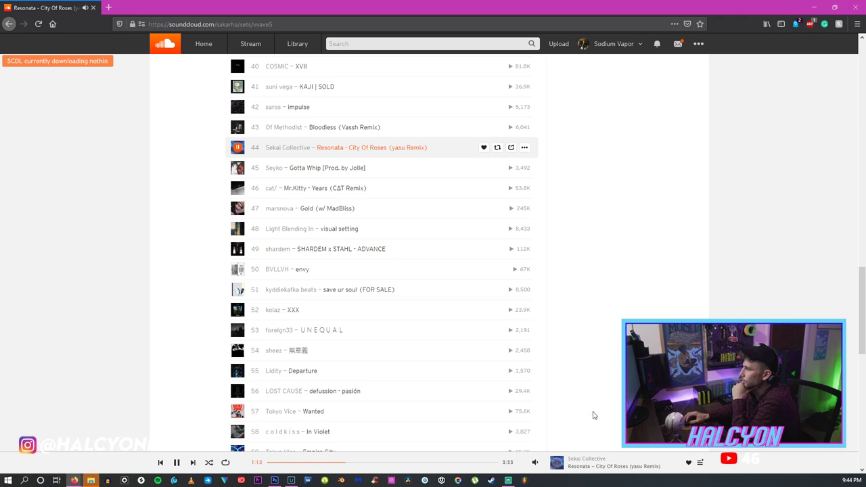
{"action": "mouse_move", "coordinate": [535, 464]}
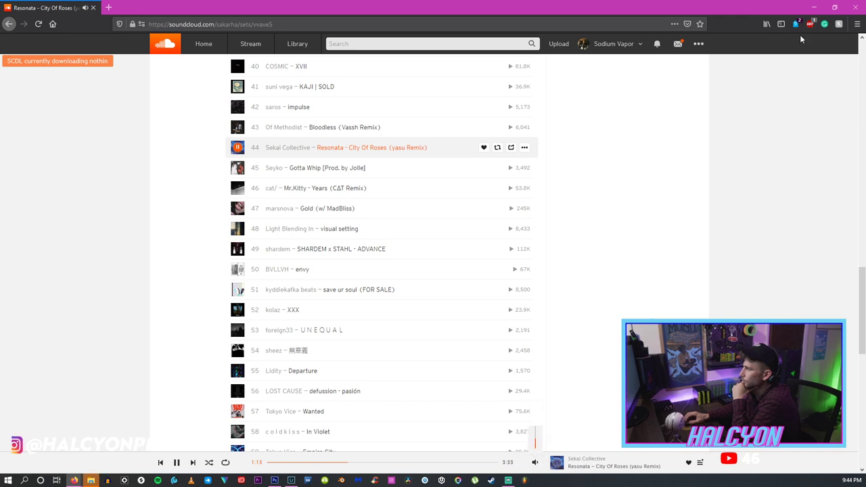
{"action": "left_click", "coordinate": [814, 7]}
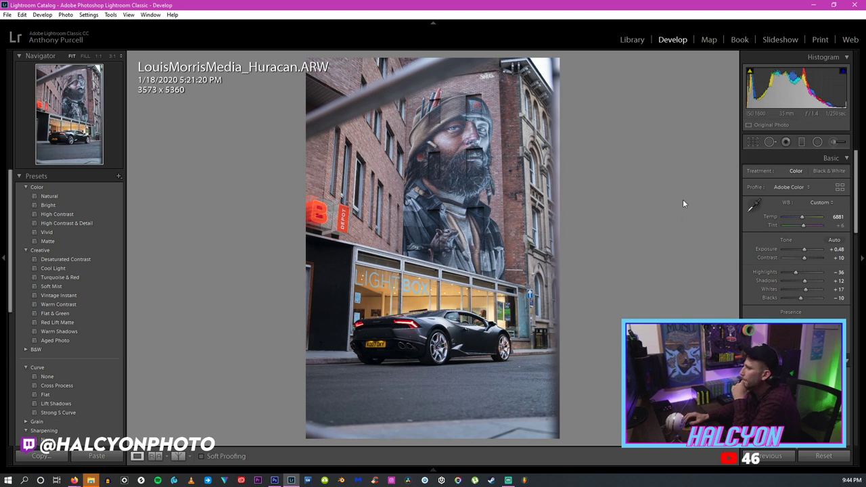
Re-straighten the photo by 4.70° and crop it to 3526 x 5289.
{"action": "left_click", "coordinate": [753, 142]}
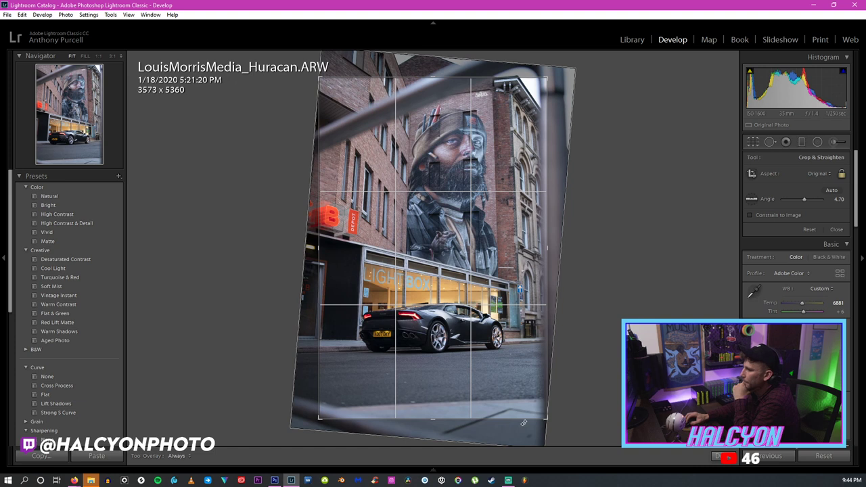
{"action": "left_click_drag", "start_coordinate": [545, 418], "coordinate": [545, 416]}
{"action": "left_click_drag", "start_coordinate": [503, 381], "coordinate": [503, 375]}
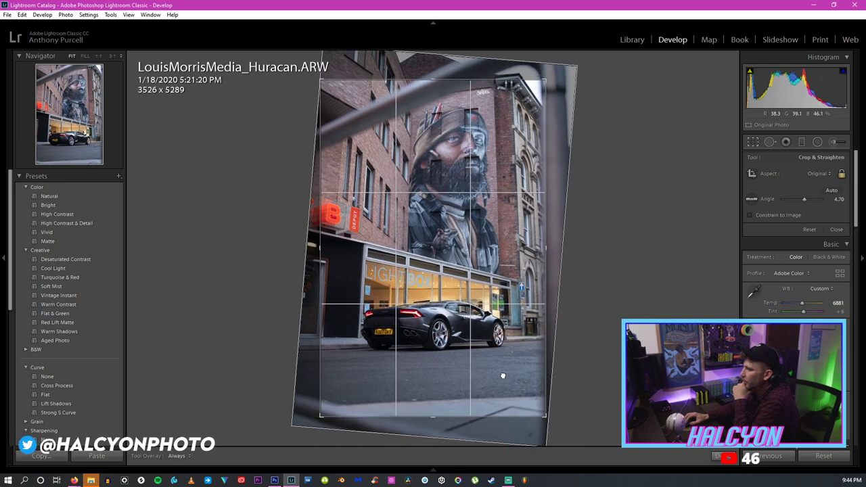
{"action": "key", "text": "Return"}
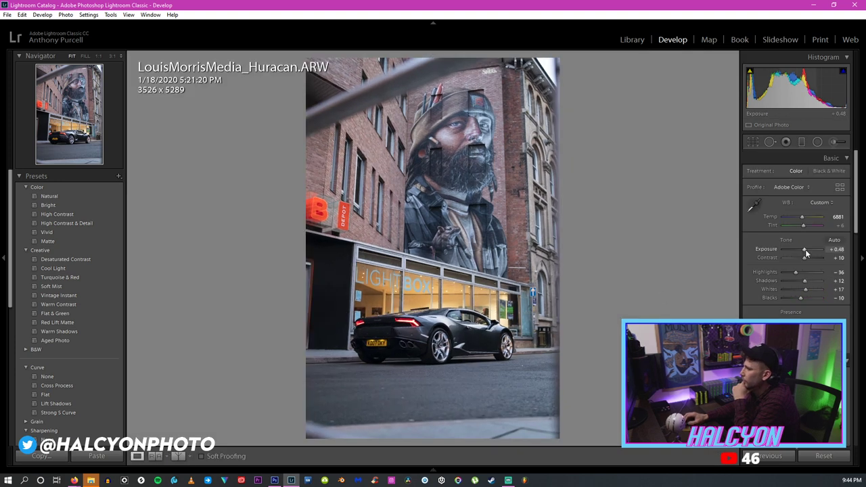
Lift Shadows to +55 and warm Temp to 7595.
{"action": "left_click", "coordinate": [387, 332]}
{"action": "left_click_drag", "start_coordinate": [804, 280], "coordinate": [815, 283]}
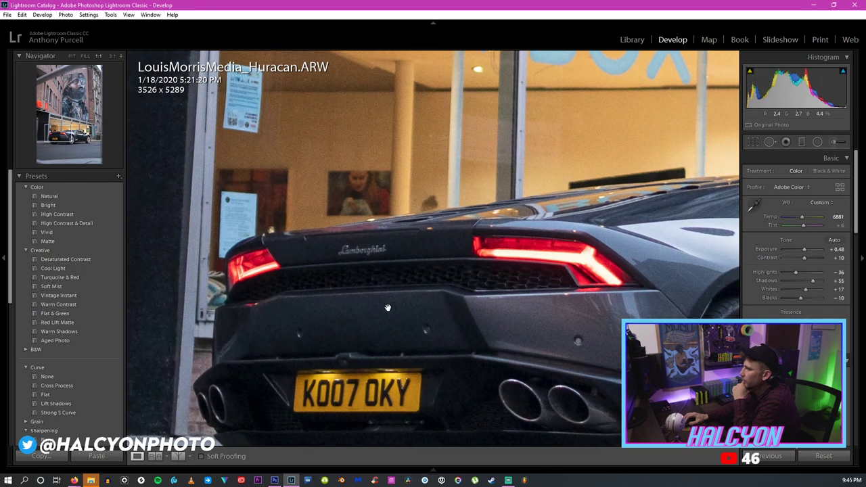
{"action": "left_click", "coordinate": [411, 275]}
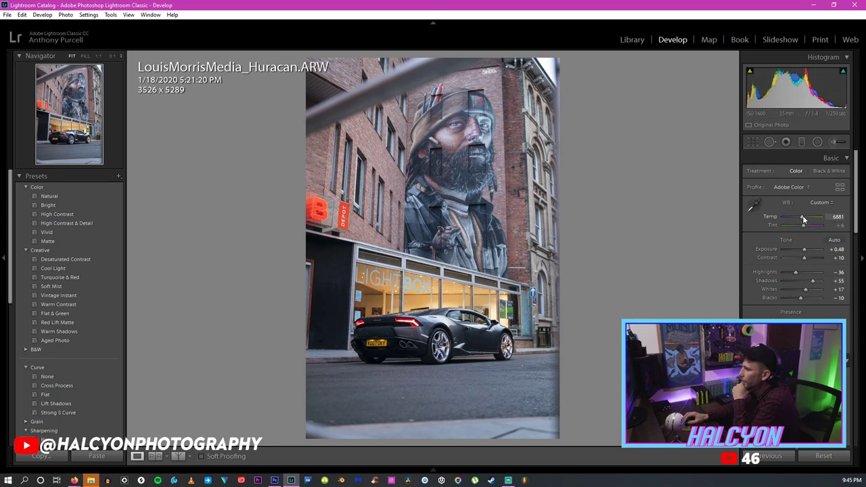
{"action": "left_click_drag", "start_coordinate": [805, 221], "coordinate": [806, 222]}
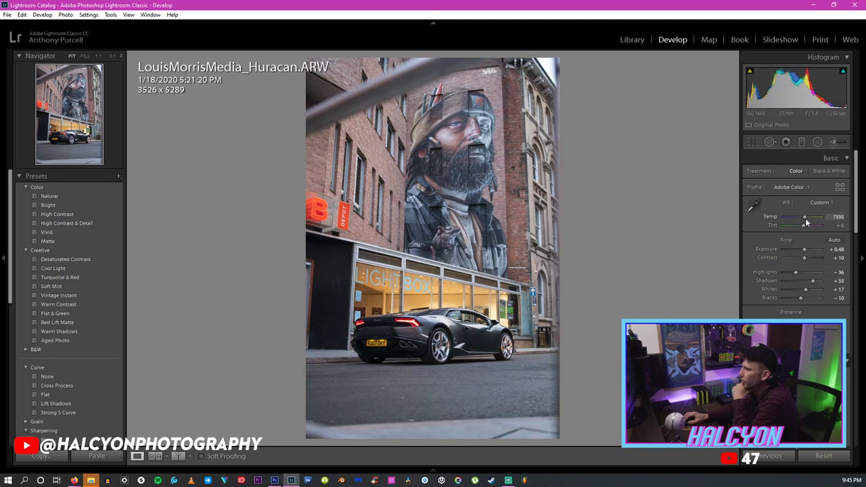
{"action": "scroll", "coordinate": [855, 268], "scroll_direction": "down", "scroll_amount": 5}
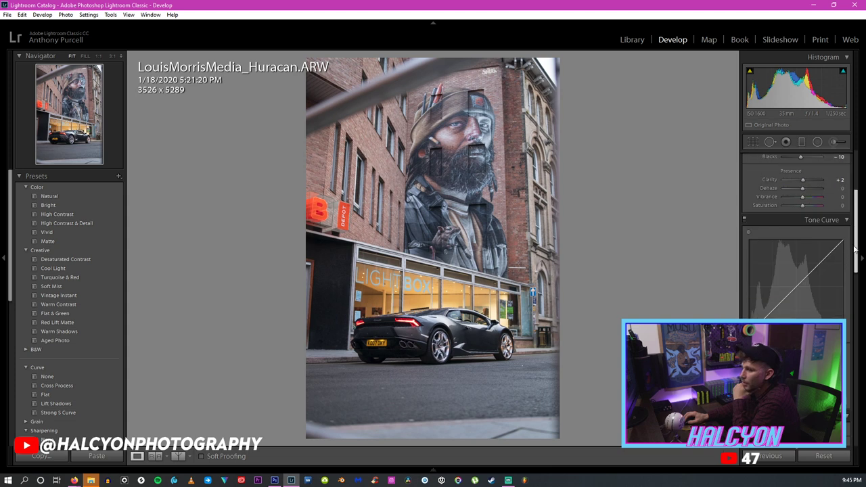
Export the edited Huracan photo via File > Export, then switch to Photoshop.
{"action": "left_click_drag", "start_coordinate": [855, 267], "coordinate": [850, 423]}
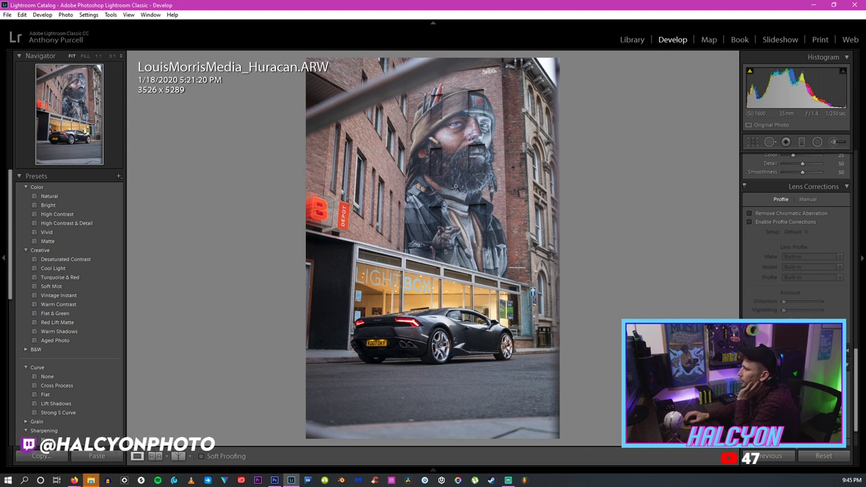
{"action": "left_click", "coordinate": [6, 14]}
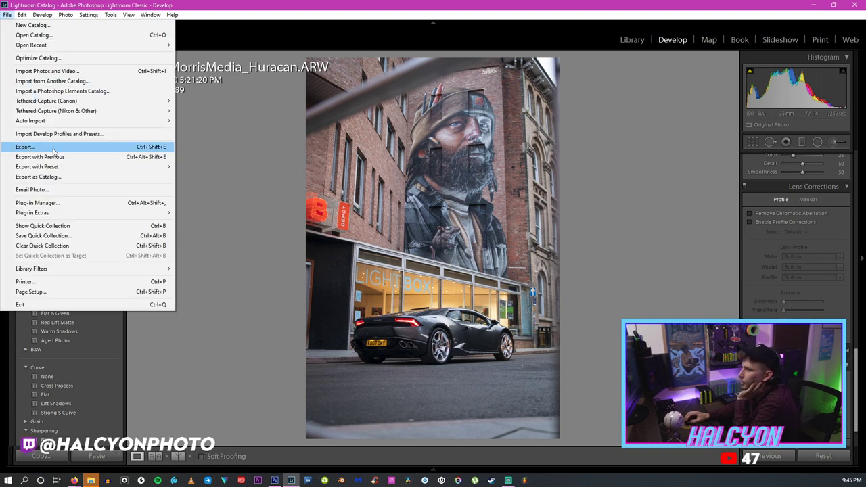
{"action": "left_click", "coordinate": [53, 148]}
{"action": "key", "text": "Return"}
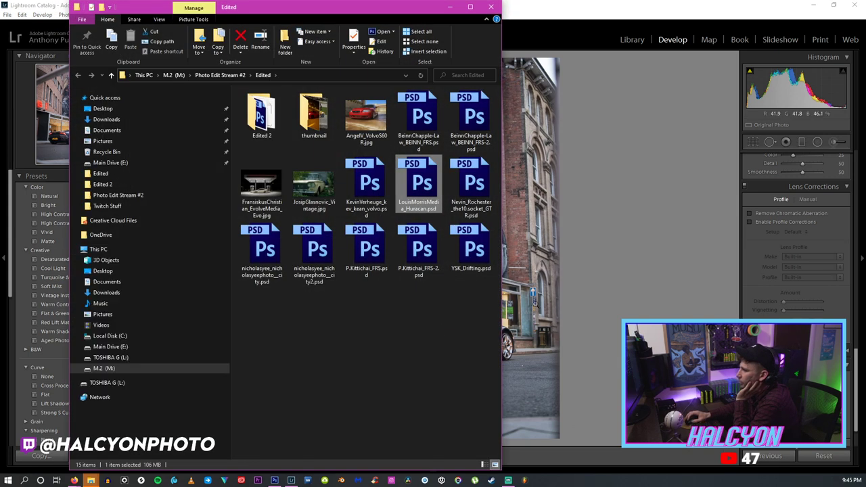
{"action": "left_click", "coordinate": [534, 306]}
{"action": "left_click", "coordinate": [550, 190]}
{"action": "left_click", "coordinate": [277, 481]}
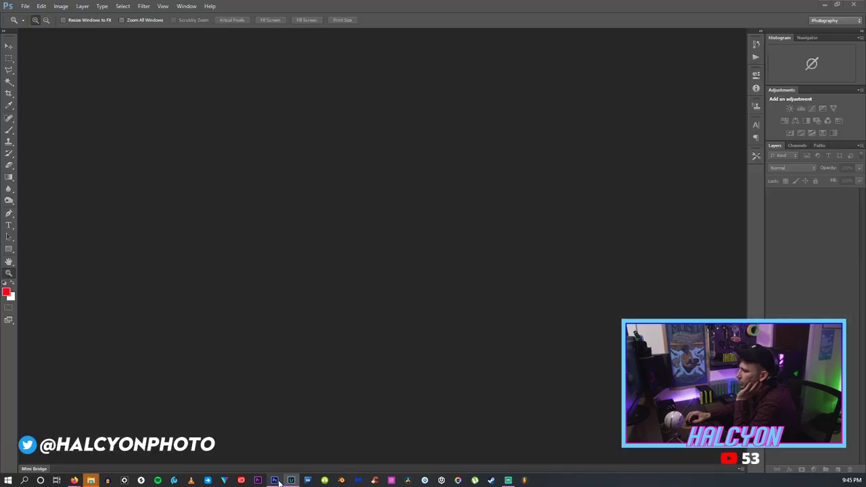
Open LouisMorrisMedia_Huracan.psd in Photoshop.
{"action": "left_click", "coordinate": [25, 6]}
{"action": "left_click", "coordinate": [37, 25]}
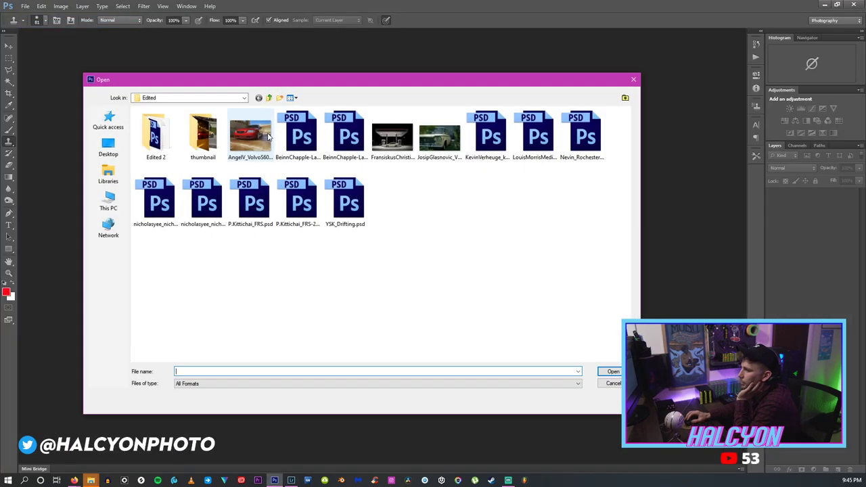
{"action": "double_click", "coordinate": [551, 156]}
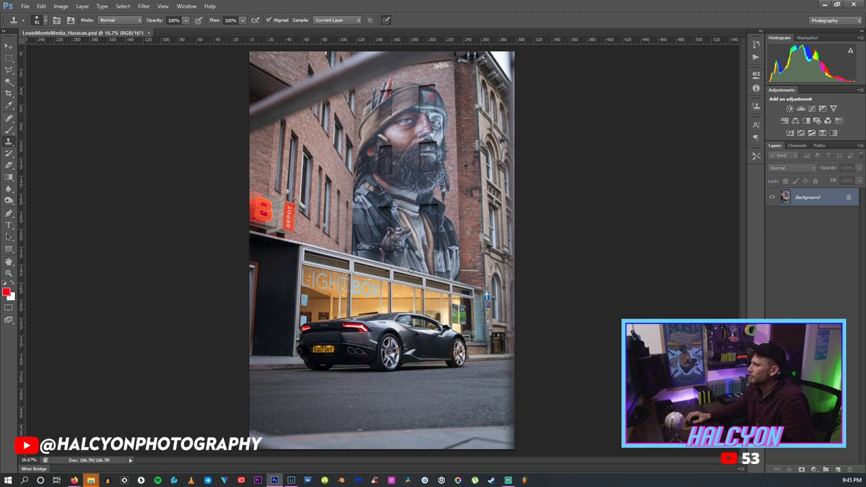
Zoom to 50% on the LIGHTBOX storefront and select the Lasso tool.
{"action": "key", "text": "z"}
{"action": "left_click", "coordinate": [352, 314]}
{"action": "left_click", "coordinate": [351, 314]}
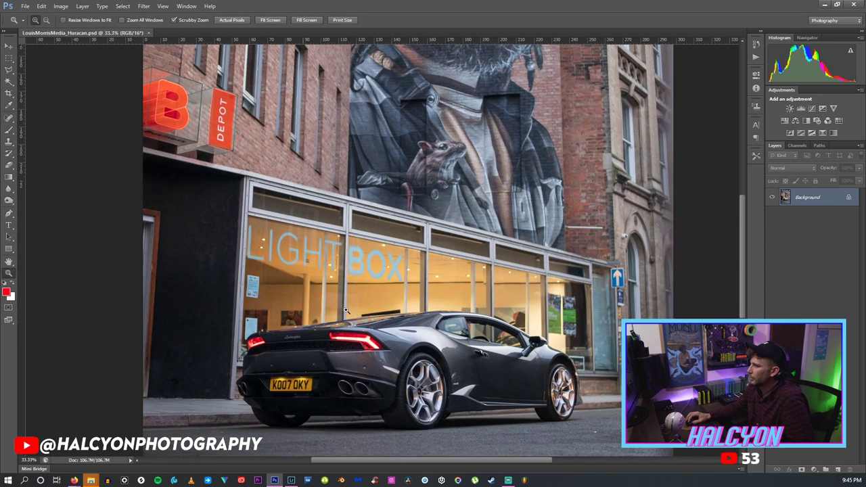
{"action": "left_click", "coordinate": [352, 314]}
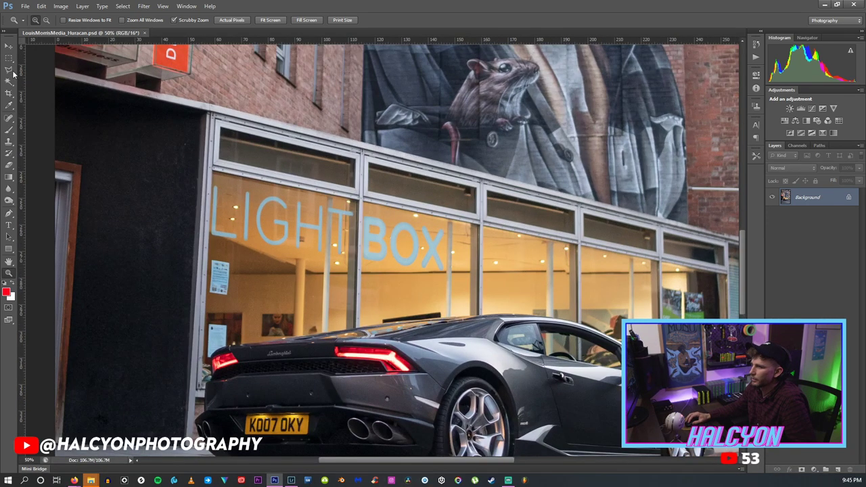
{"action": "left_click", "coordinate": [11, 70]}
{"action": "double_click", "coordinate": [119, 20]}
Set a 15 px Lasso feather and trace a selection around the LIGHTBOX shop windows.
{"action": "type", "text": "15"}
{"action": "key", "text": "Return"}
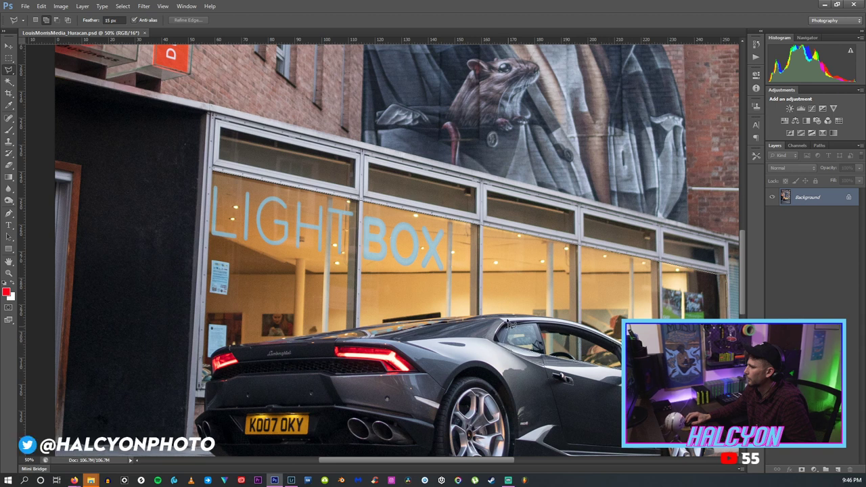
{"action": "mouse_move", "coordinate": [370, 343]}
{"action": "left_mouse_down"}
{"action": "mouse_move", "coordinate": [331, 338]}
{"action": "mouse_move", "coordinate": [262, 348]}
{"action": "left_mouse_up"}
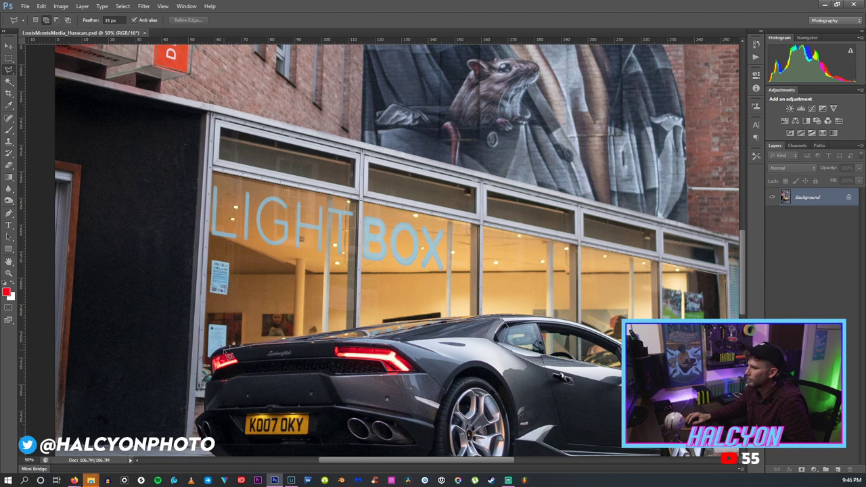
{"action": "mouse_move", "coordinate": [203, 385]}
{"action": "left_mouse_down"}
{"action": "mouse_move", "coordinate": [236, 154]}
{"action": "mouse_move", "coordinate": [216, 177]}
{"action": "left_mouse_up"}
{"action": "left_click", "coordinate": [60, 6]}
{"action": "mouse_move", "coordinate": [98, 29]}
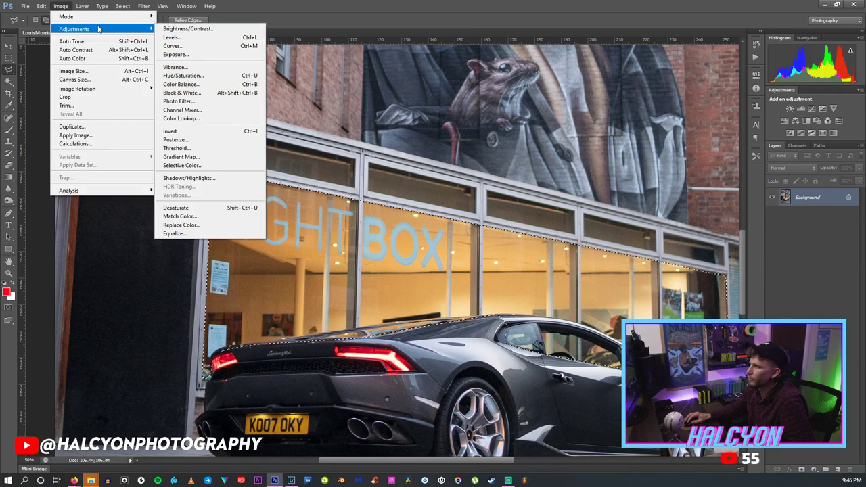
In Hue/Saturation, set the Yellows to Hue −54 and Saturation −49.
{"action": "left_click", "coordinate": [218, 77]}
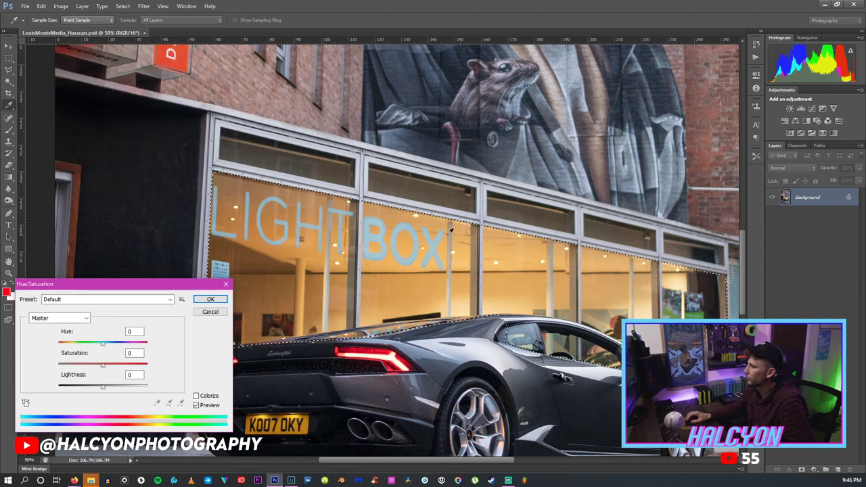
{"action": "left_click", "coordinate": [195, 395]}
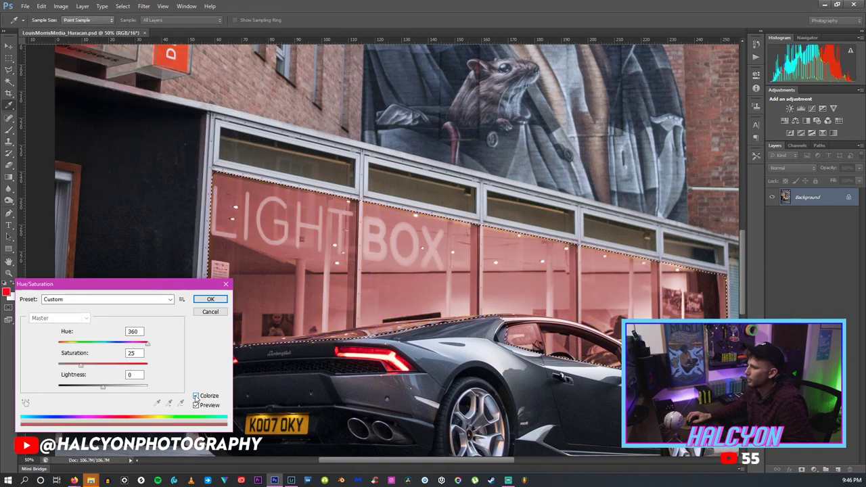
{"action": "left_click", "coordinate": [196, 396]}
{"action": "left_click", "coordinate": [60, 318]}
{"action": "left_click", "coordinate": [57, 338]}
{"action": "left_click_drag", "start_coordinate": [108, 364], "coordinate": [61, 369]}
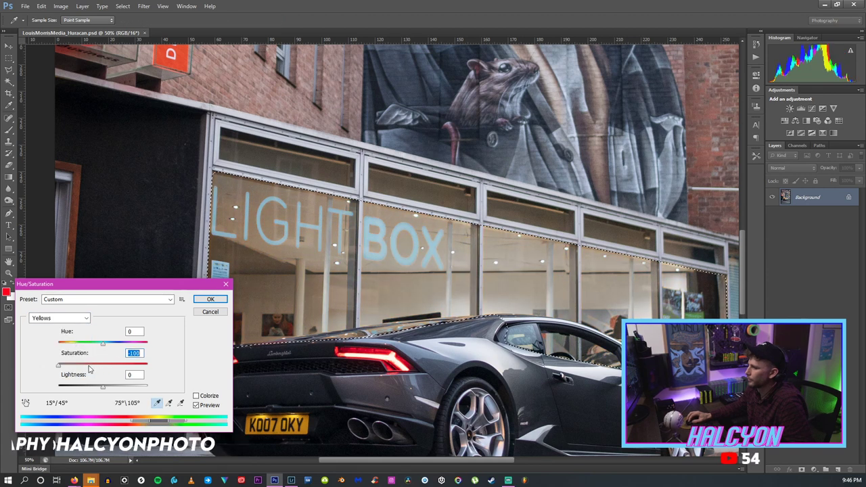
{"action": "left_click_drag", "start_coordinate": [93, 368], "coordinate": [85, 366]}
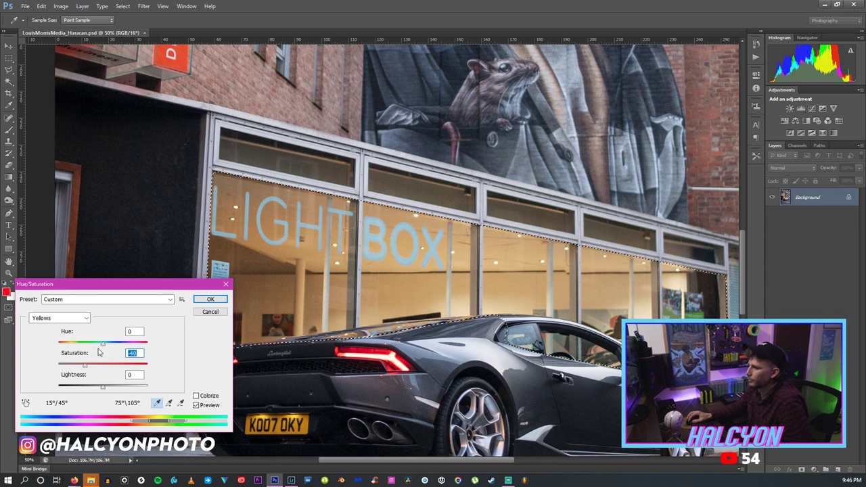
{"action": "mouse_move", "coordinate": [102, 346]}
{"action": "left_mouse_down"}
{"action": "mouse_move", "coordinate": [84, 346]}
{"action": "mouse_move", "coordinate": [144, 346]}
{"action": "mouse_move", "coordinate": [85, 346]}
{"action": "left_mouse_up"}
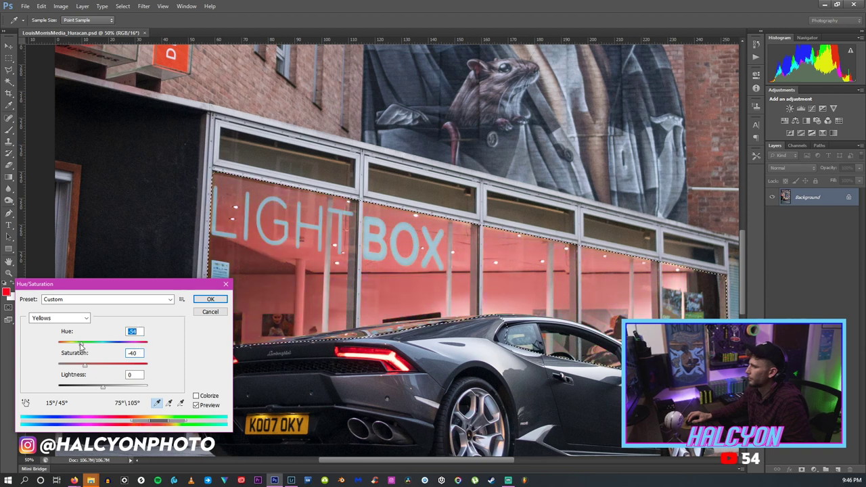
{"action": "left_click_drag", "start_coordinate": [85, 365], "coordinate": [99, 386]}
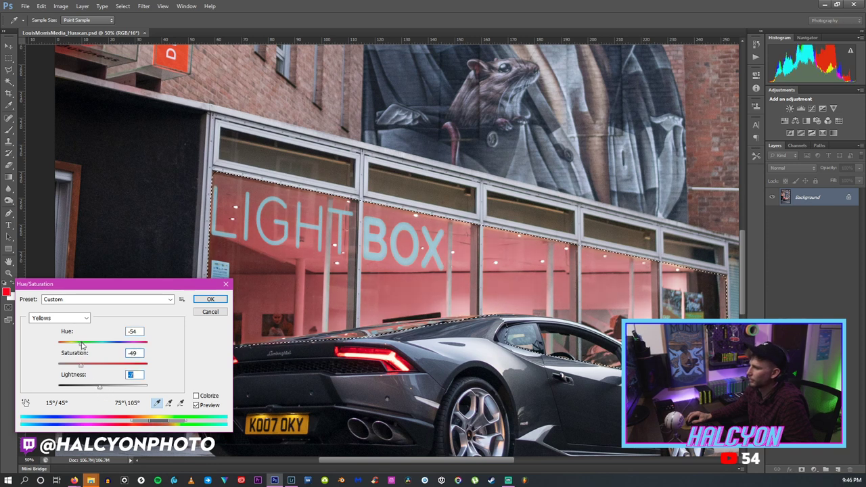
Shift the Reds hue to −28 and apply the Hue/Saturation change.
{"action": "left_click", "coordinate": [60, 318]}
{"action": "left_click", "coordinate": [67, 335]}
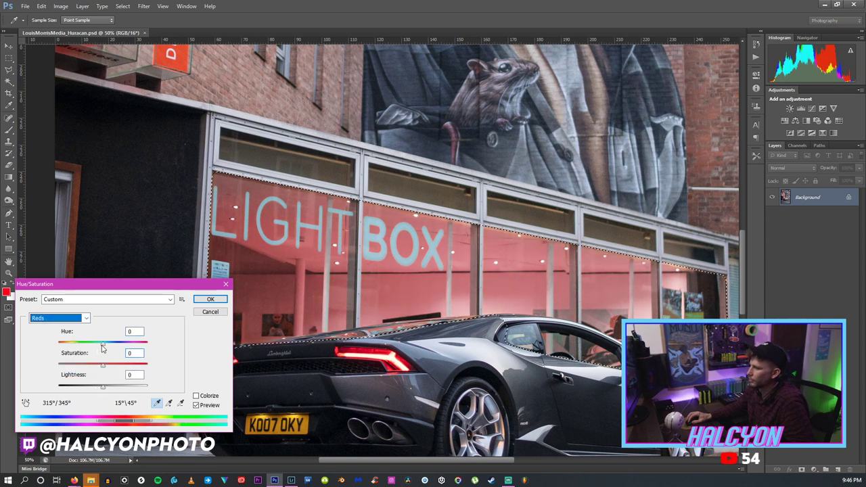
{"action": "left_click_drag", "start_coordinate": [100, 349], "coordinate": [89, 366]}
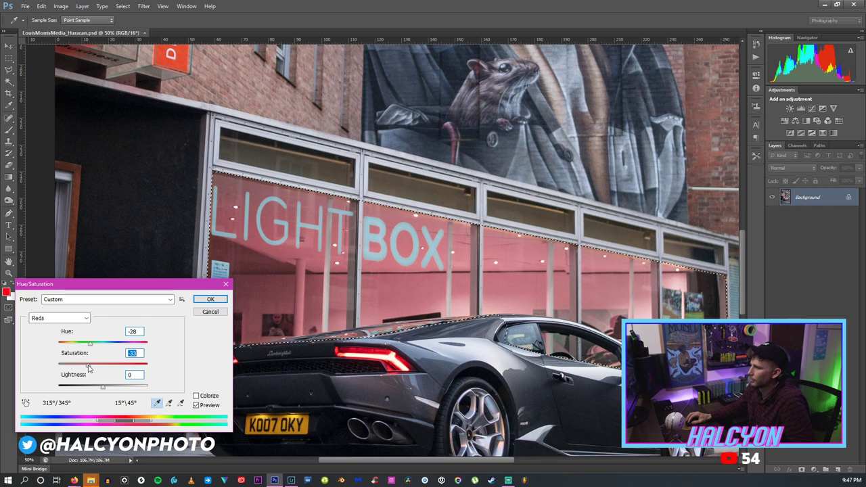
{"action": "left_click", "coordinate": [210, 299]}
{"action": "key", "text": "z"}
{"action": "right_click", "coordinate": [342, 253]}
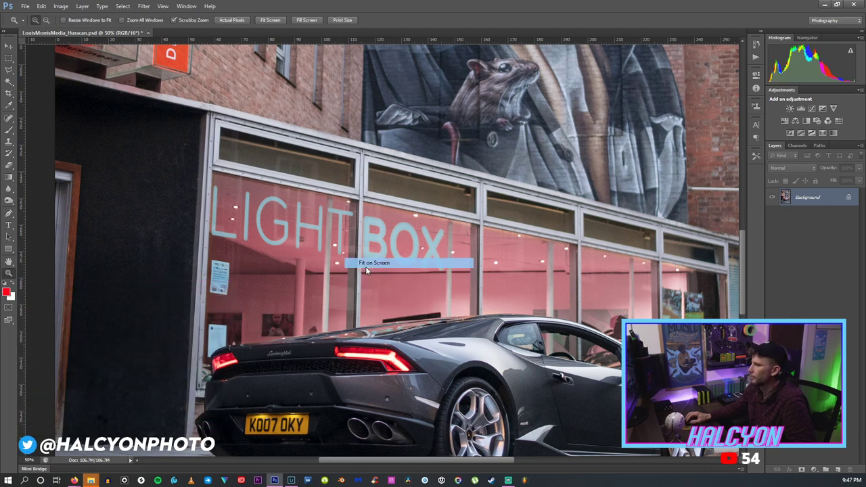
Check the red B sign up close, then dodge the mural's shadows at 9% exposure.
{"action": "left_click", "coordinate": [368, 259]}
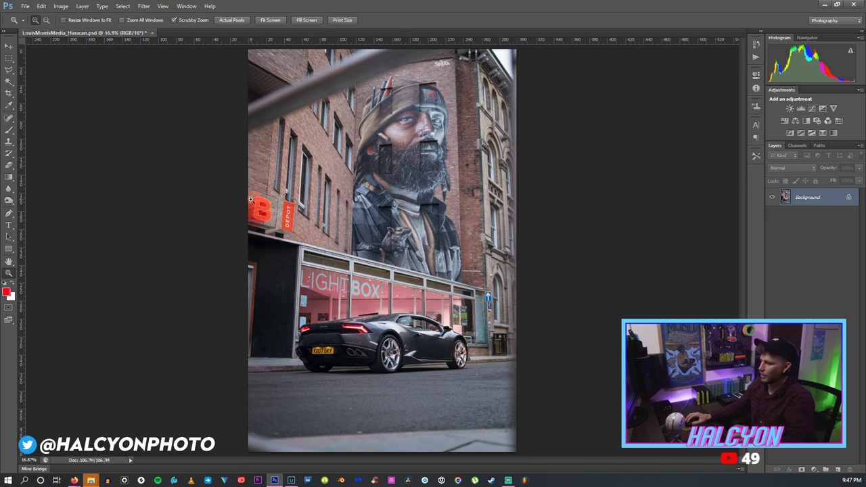
{"action": "left_click_drag", "start_coordinate": [257, 195], "coordinate": [360, 230]}
{"action": "right_click", "coordinate": [360, 230]}
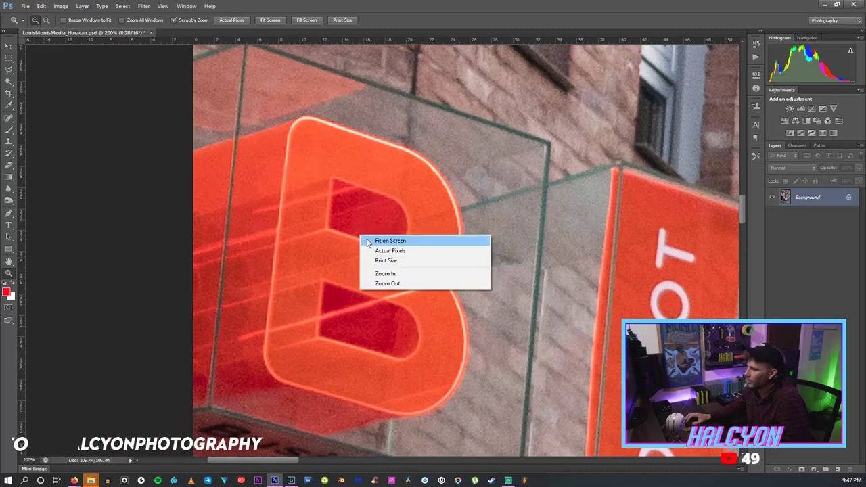
{"action": "left_click", "coordinate": [369, 238]}
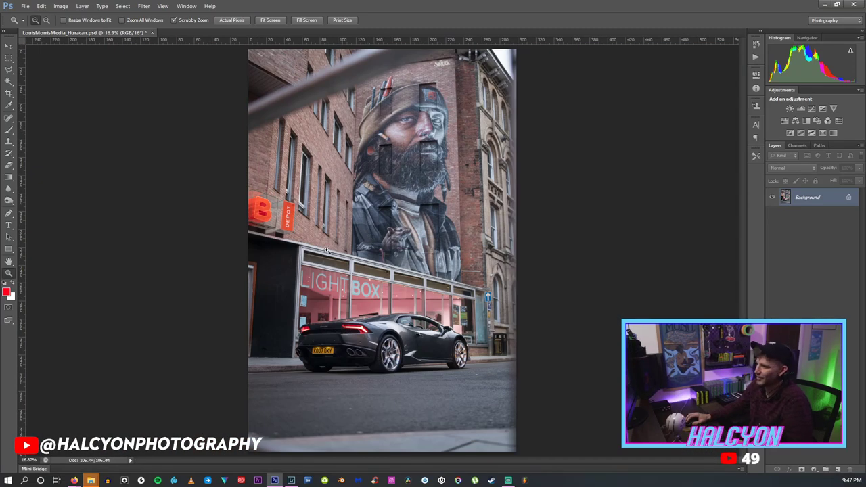
{"action": "left_click", "coordinate": [10, 199]}
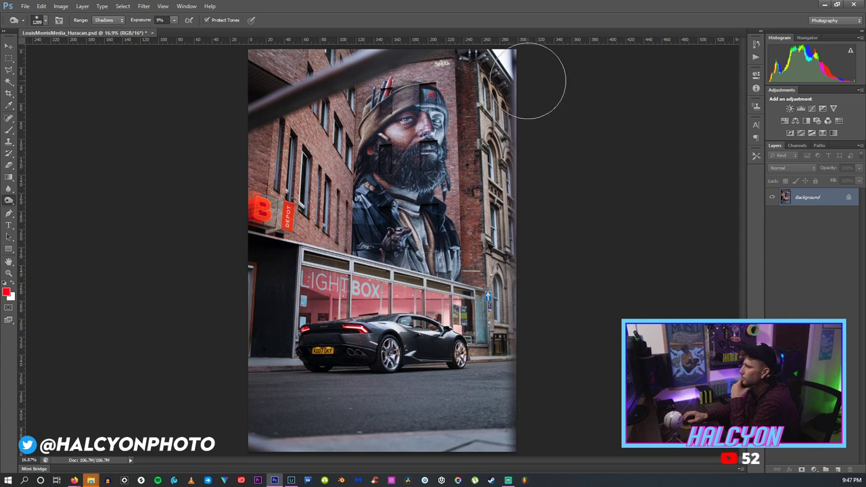
{"action": "left_click", "coordinate": [8, 174]}
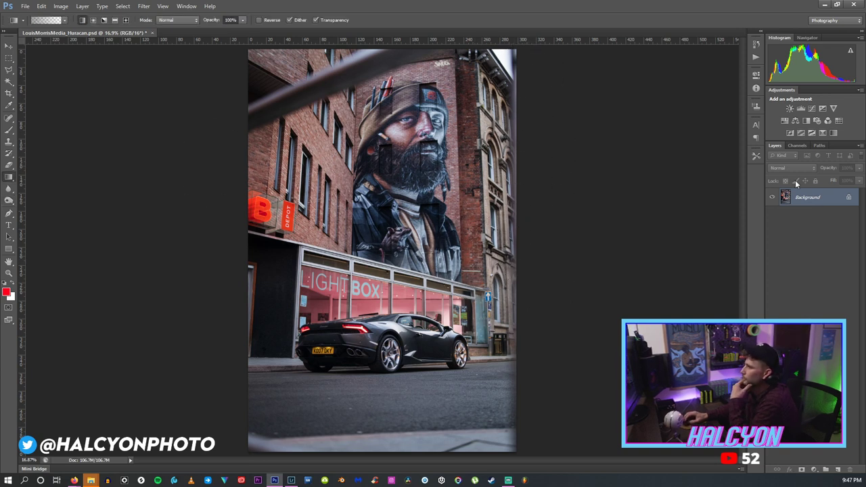
Add a new layer with a dark gradient from the top to the mural's hand at 24% opacity.
{"action": "left_click", "coordinate": [838, 468]}
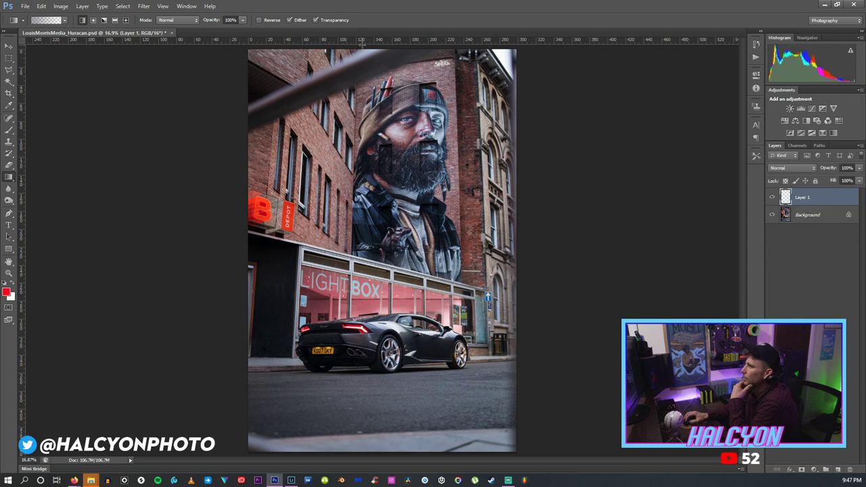
{"action": "left_click_drag", "start_coordinate": [361, 46], "coordinate": [364, 276]}
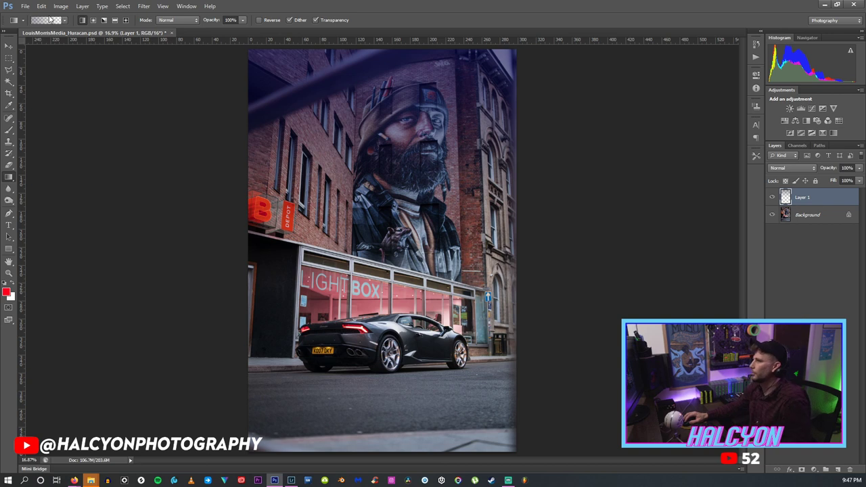
{"action": "key", "text": "ctrl+z"}
{"action": "key", "text": "i"}
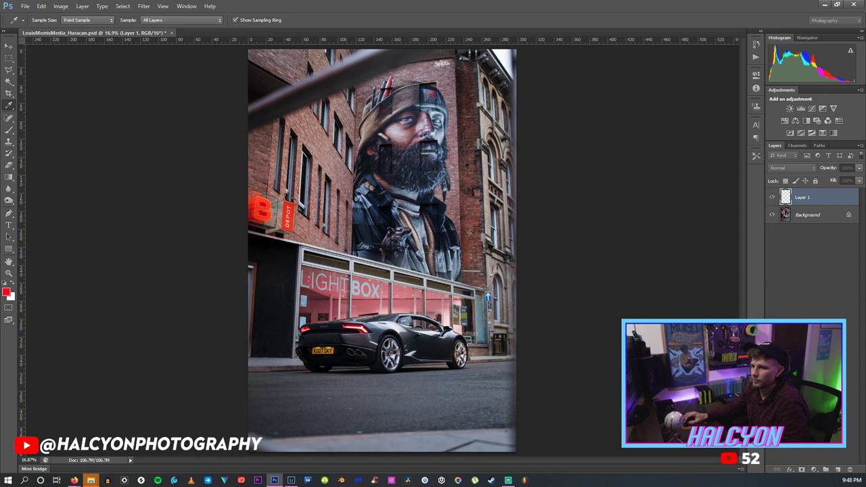
{"action": "key", "text": "g"}
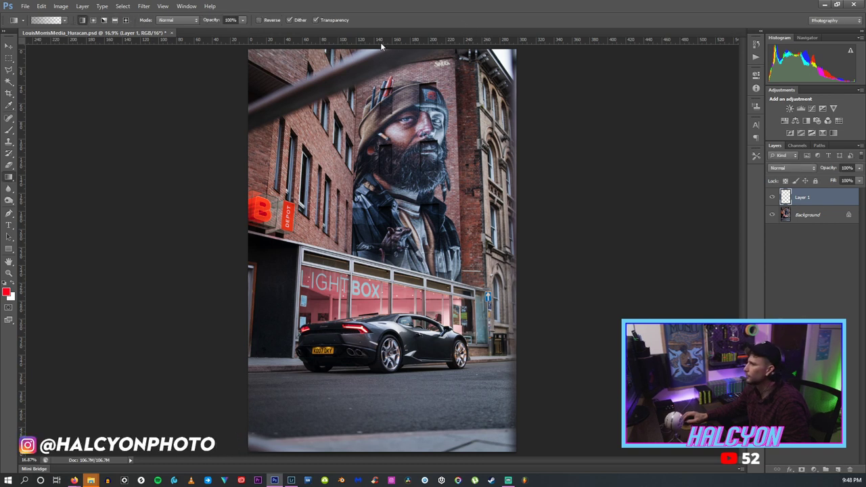
{"action": "left_click_drag", "start_coordinate": [379, 45], "coordinate": [380, 252]}
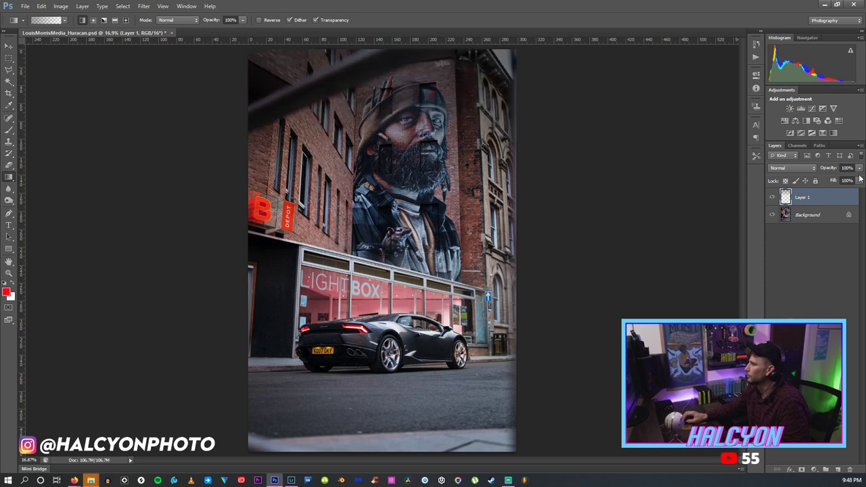
{"action": "left_click_drag", "start_coordinate": [855, 168], "coordinate": [825, 180]}
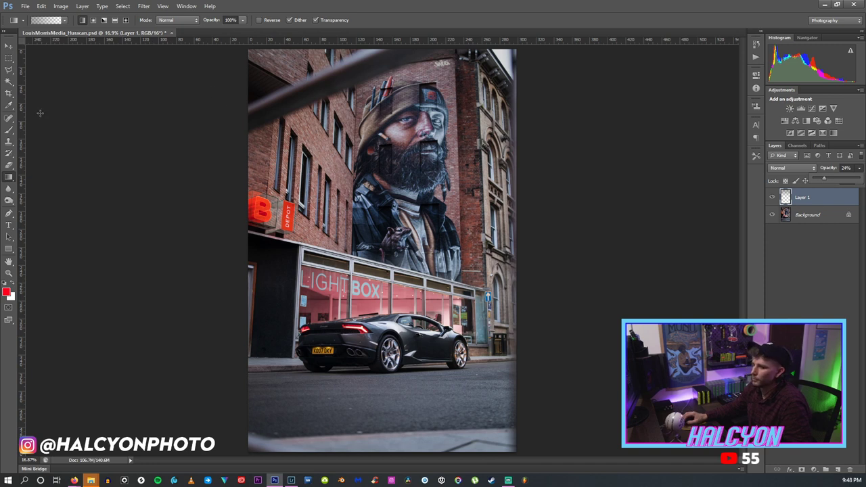
Zoom in close on the side of the Huracan.
{"action": "key", "text": "z"}
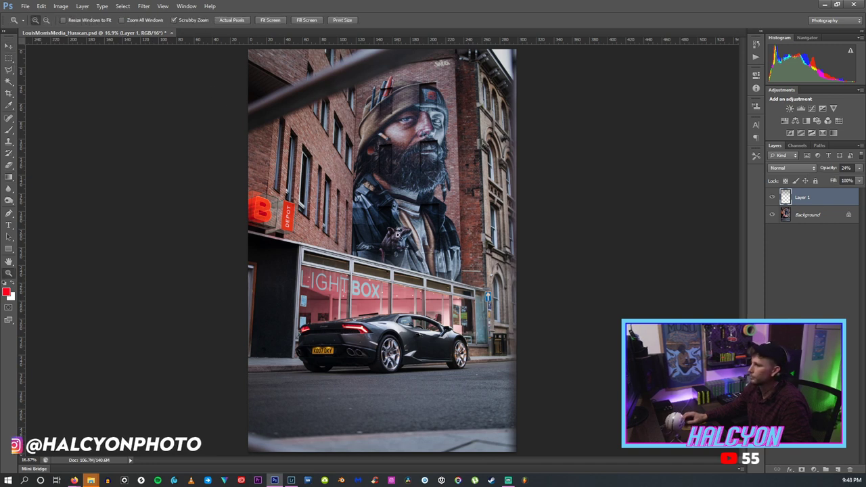
{"action": "left_click", "coordinate": [399, 222]}
{"action": "scroll", "coordinate": [360, 327], "scroll_direction": "down", "scroll_amount": 3}
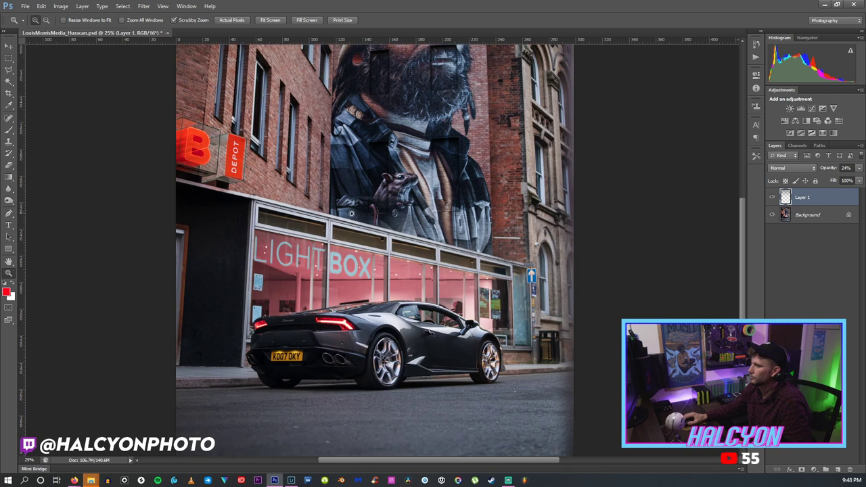
{"action": "scroll", "coordinate": [351, 213], "scroll_direction": "down", "scroll_amount": 1}
{"action": "scroll", "coordinate": [343, 206], "scroll_direction": "down", "scroll_amount": 4}
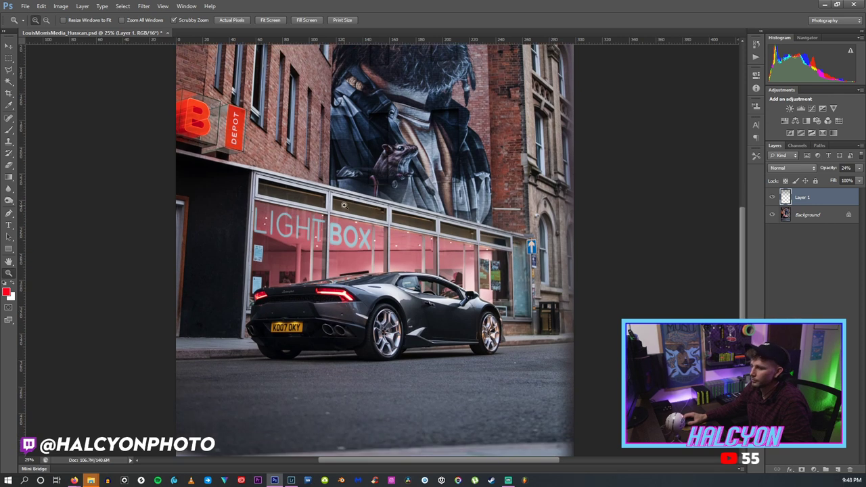
{"action": "left_click", "coordinate": [439, 297]}
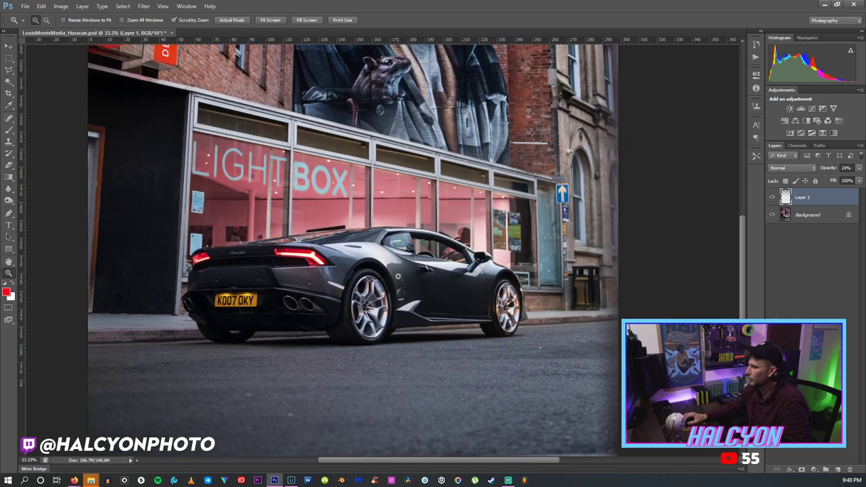
{"action": "left_click", "coordinate": [406, 284]}
{"action": "left_click", "coordinate": [321, 253]}
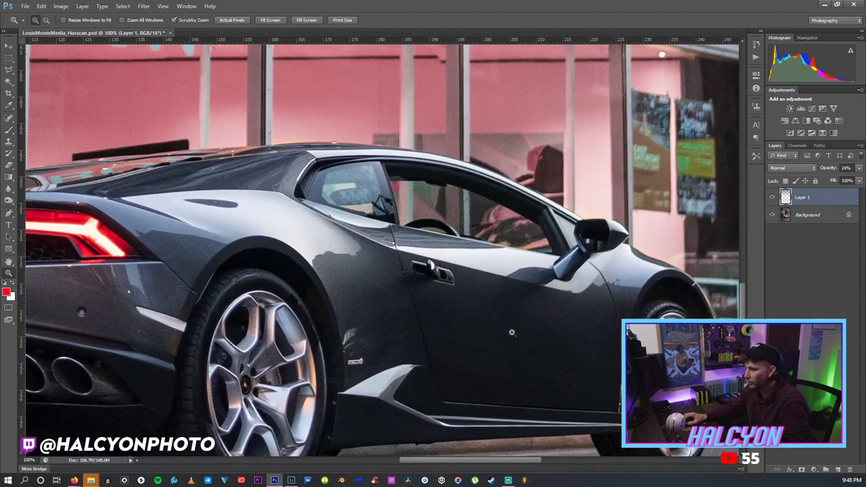
Clone out the dark spot on the fender with a 21 px Clone Stamp on the Background layer.
{"action": "left_click_drag", "start_coordinate": [507, 460], "coordinate": [539, 460]}
{"action": "left_click", "coordinate": [379, 304]}
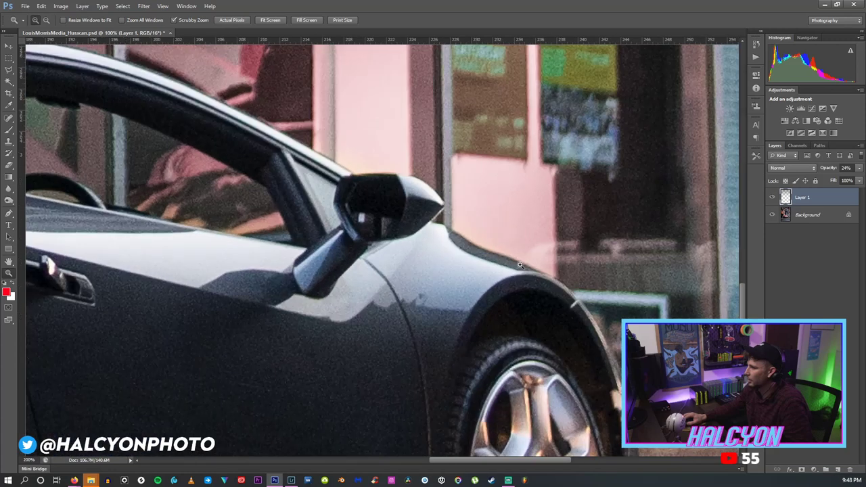
{"action": "left_click", "coordinate": [365, 311]}
{"action": "left_click", "coordinate": [9, 140]}
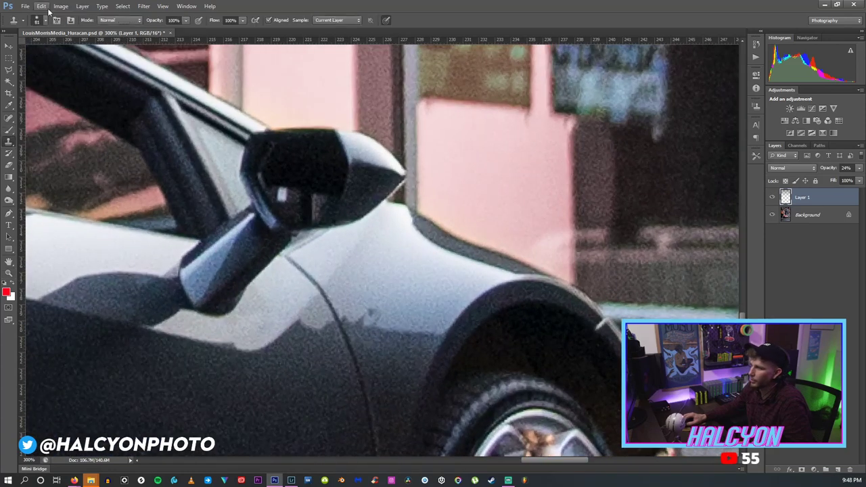
{"action": "left_click", "coordinate": [42, 21]}
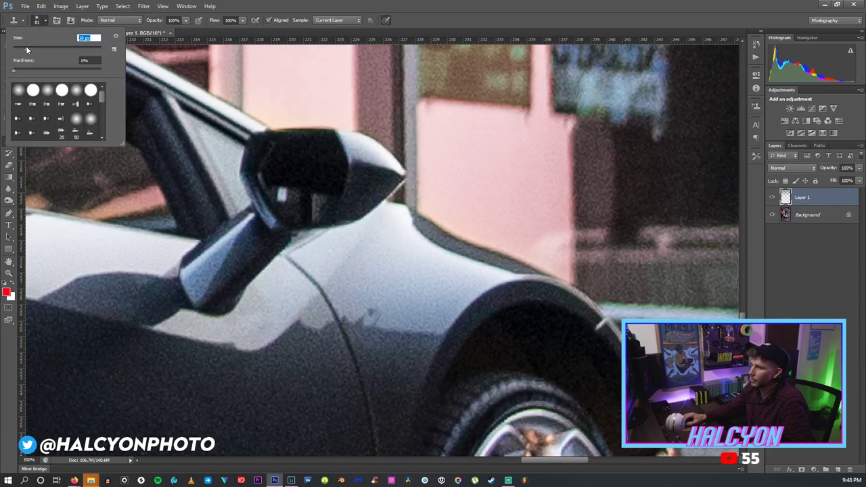
{"action": "type", "text": "21"}
{"action": "key", "text": "Return"}
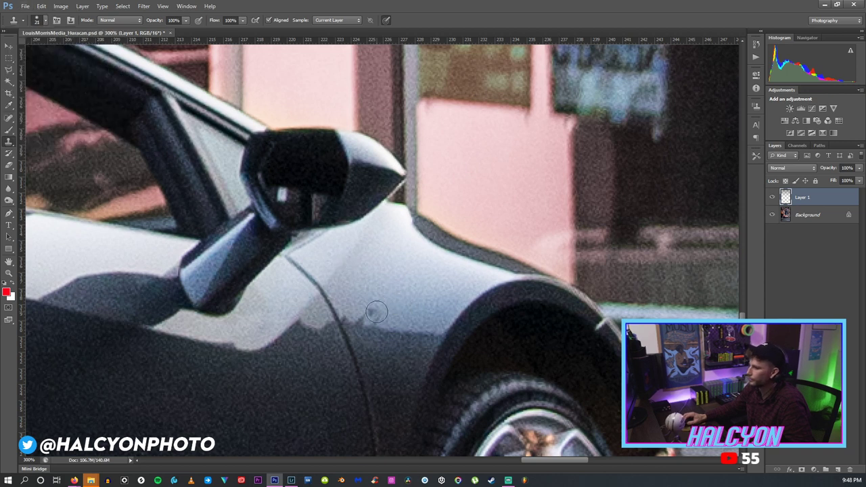
{"action": "left_click", "coordinate": [797, 215]}
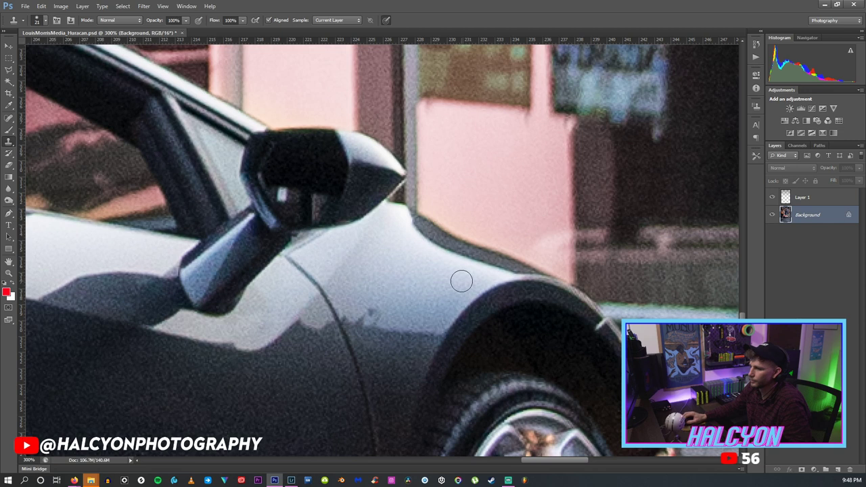
{"action": "left_click", "coordinate": [395, 310], "text": "alt"}
{"action": "left_click", "coordinate": [373, 312]}
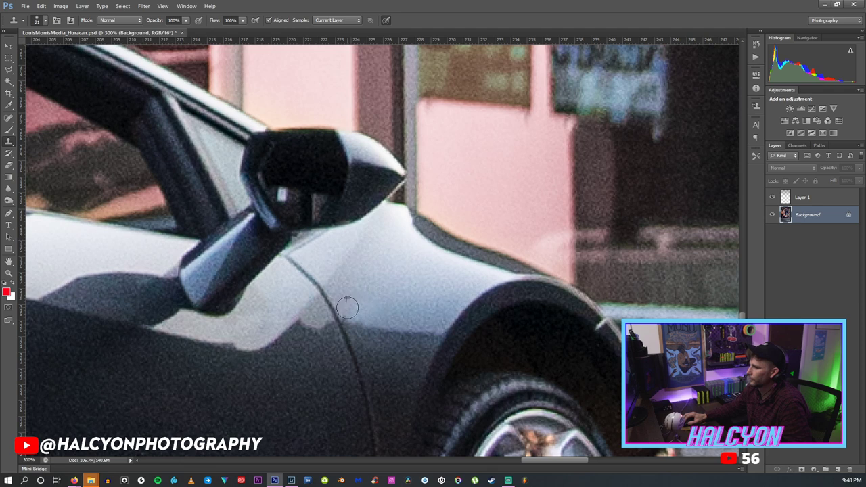
Reframe on the car and storefront, then clone over the shadow notch on the body edge.
{"action": "key", "text": "z"}
{"action": "key", "text": "ctrl+0"}
{"action": "left_click_drag", "start_coordinate": [339, 318], "coordinate": [699, 317]}
{"action": "scroll", "coordinate": [33, 169], "scroll_direction": "down", "scroll_amount": 1}
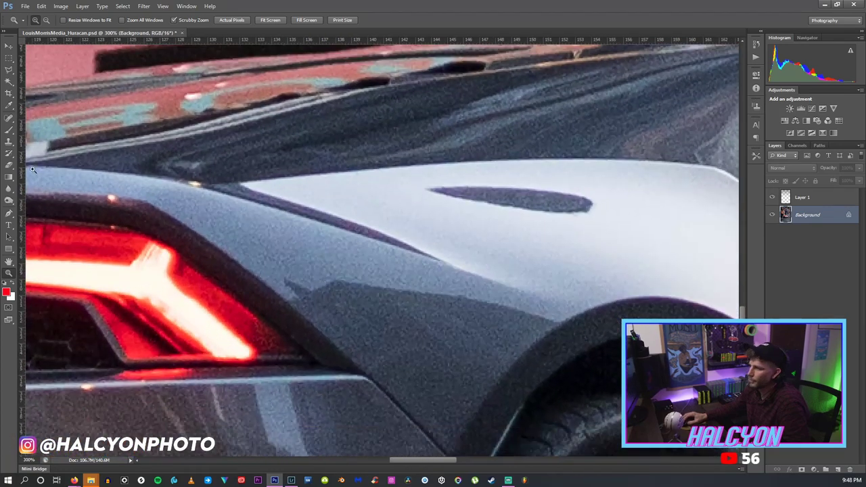
{"action": "left_click", "coordinate": [9, 140]}
{"action": "mouse_move", "coordinate": [293, 268]}
{"action": "left_mouse_down"}
{"action": "mouse_move", "coordinate": [289, 281]}
{"action": "mouse_move", "coordinate": [312, 274]}
{"action": "left_mouse_up"}
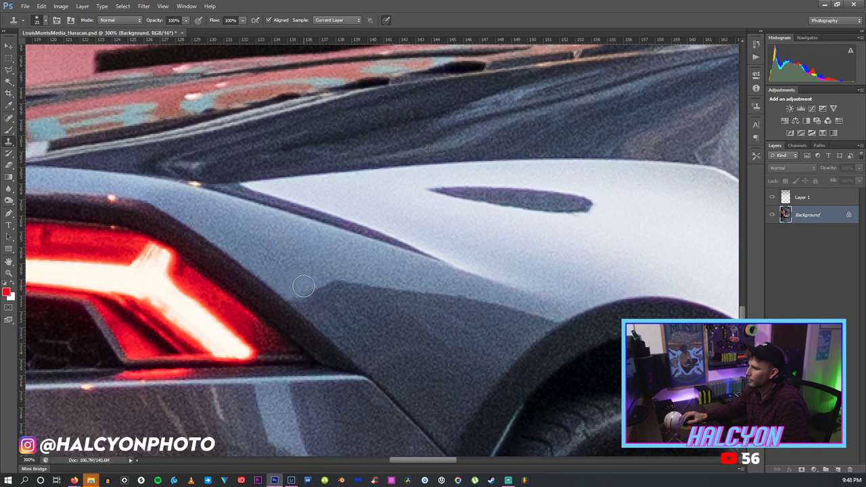
{"action": "left_click_drag", "start_coordinate": [423, 460], "coordinate": [467, 464]}
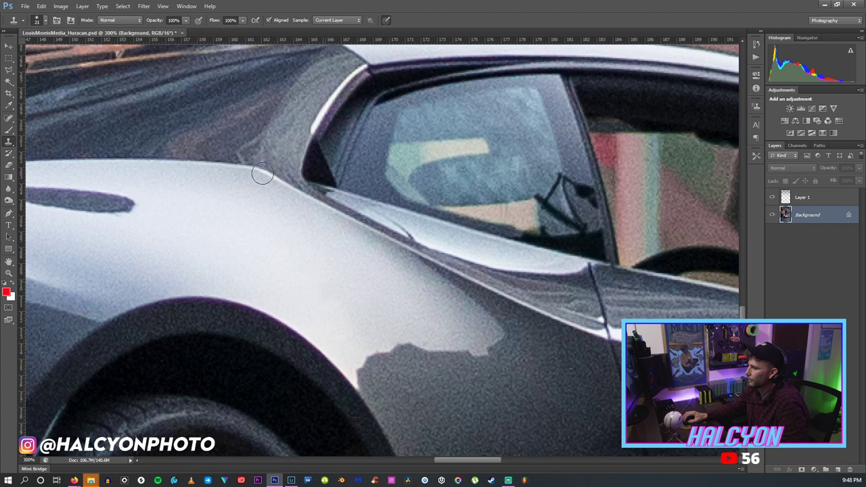
Soften the fender's light-to-dark shadow edge with a 16 px clone brush, then fit the photo on screen.
{"action": "left_click", "coordinate": [45, 21]}
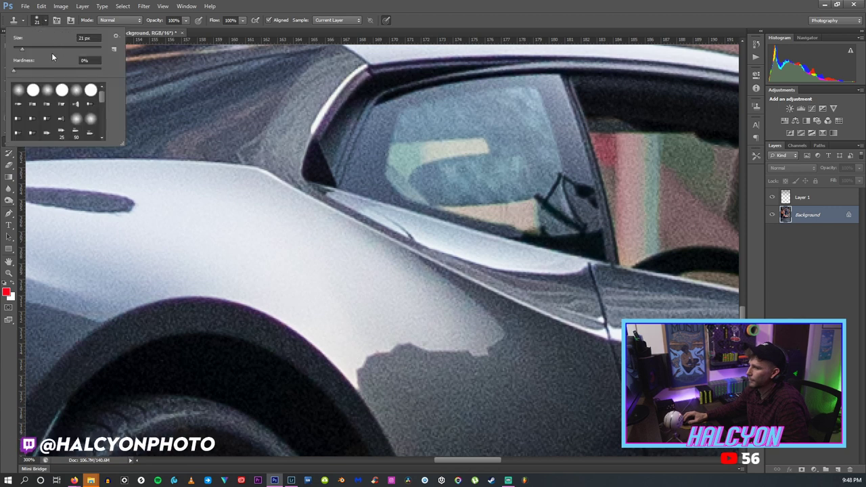
{"action": "left_click_drag", "start_coordinate": [23, 50], "coordinate": [20, 52]}
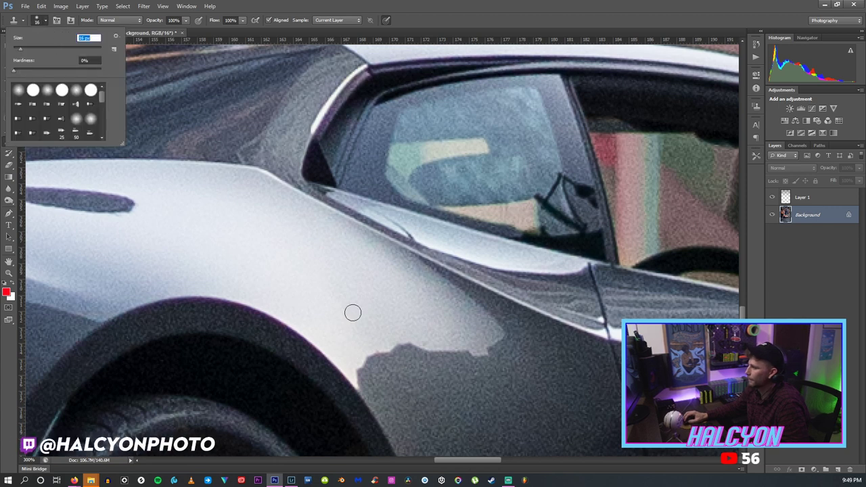
{"action": "left_click", "coordinate": [351, 366]}
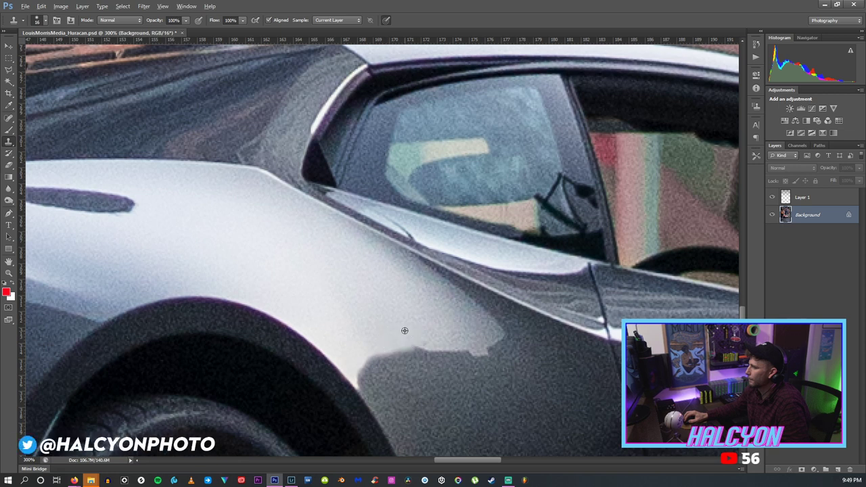
{"action": "left_click_drag", "start_coordinate": [379, 346], "coordinate": [428, 343]}
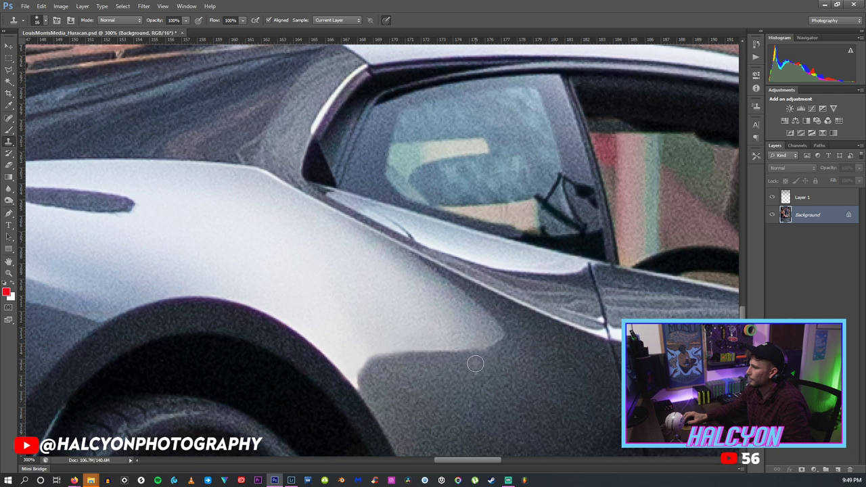
{"action": "right_click", "coordinate": [433, 289]}
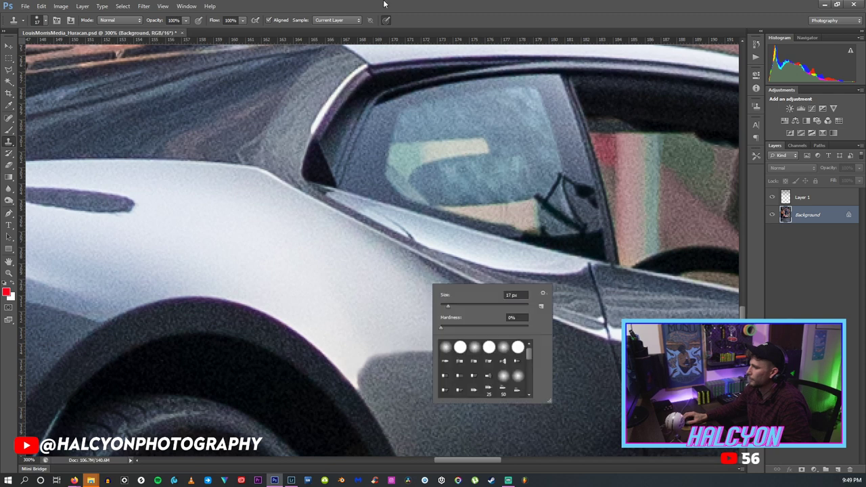
{"action": "key", "text": "Escape"}
{"action": "key", "text": "z"}
{"action": "key", "text": "ctrl+0"}
{"action": "key", "text": "ctrl+0"}
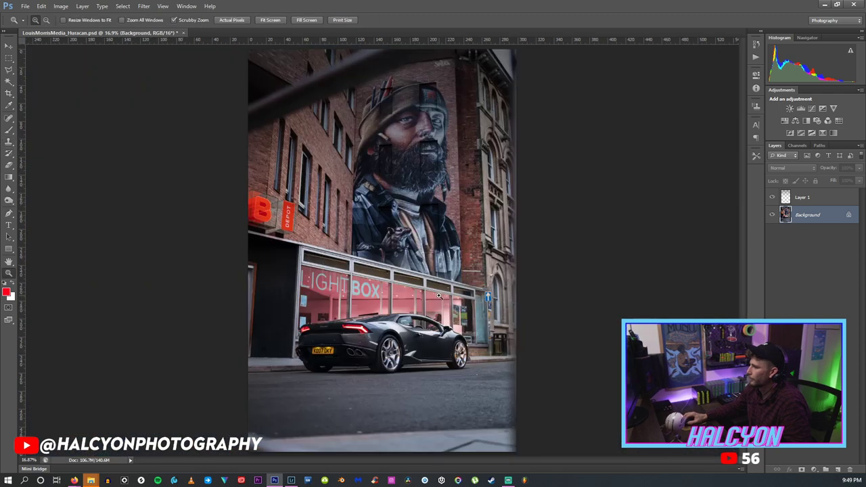
Shrink the Clone Stamp brush to 9 px and zoom out to view the car's side.
{"action": "left_click_drag", "start_coordinate": [395, 337], "coordinate": [343, 308]}
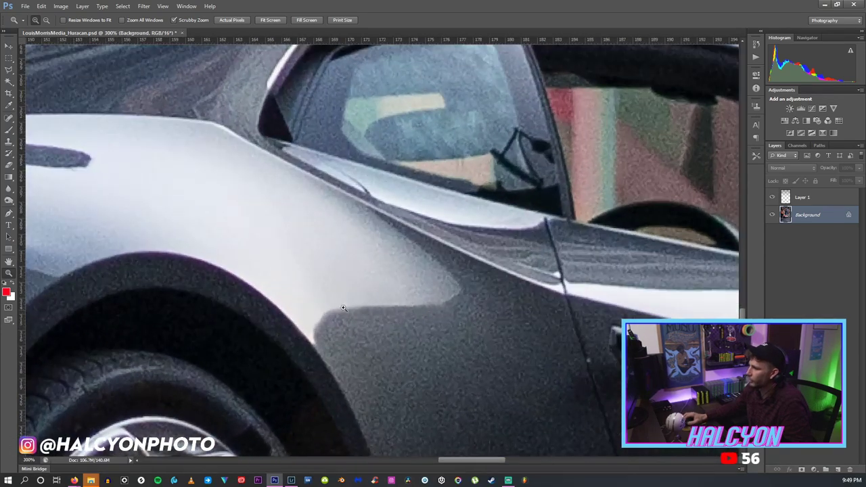
{"action": "left_click", "coordinate": [9, 141]}
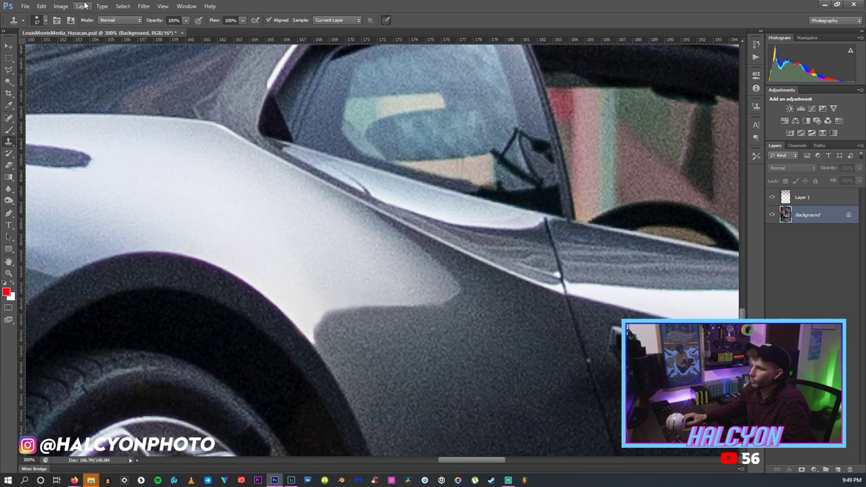
{"action": "left_click", "coordinate": [42, 21]}
{"action": "left_click_drag", "start_coordinate": [18, 51], "coordinate": [15, 50]}
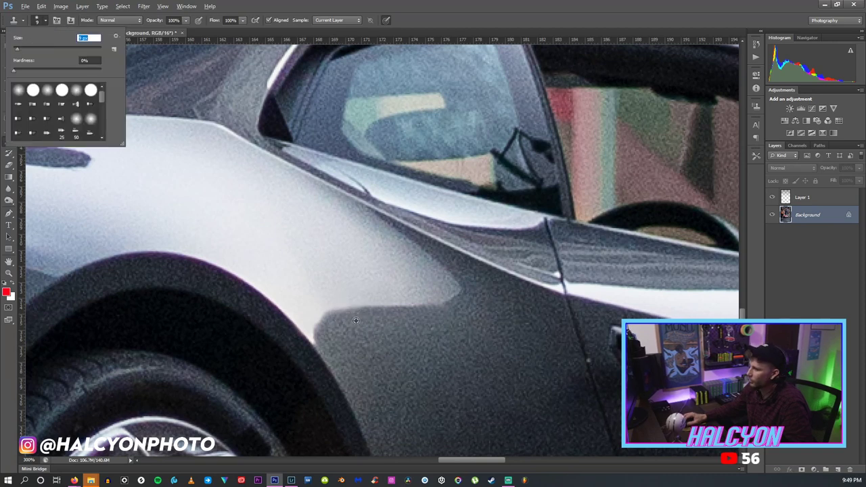
{"action": "left_click", "coordinate": [333, 213]}
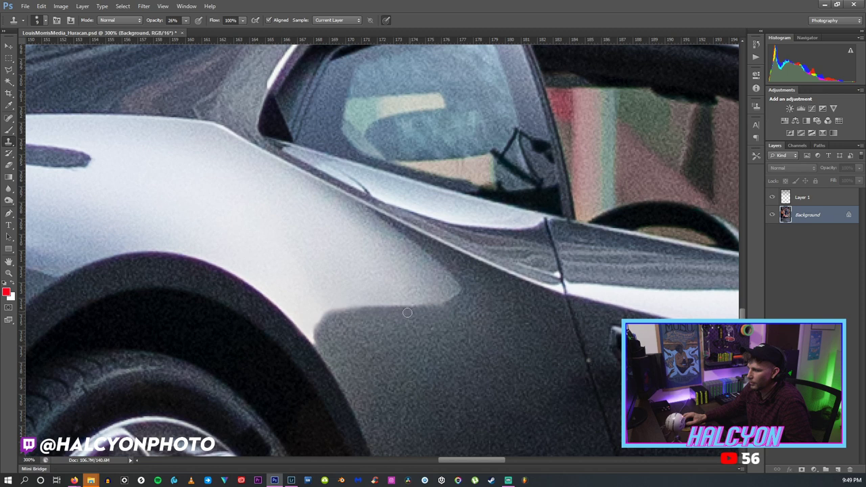
{"action": "key", "text": "z"}
{"action": "left_click", "coordinate": [425, 346], "text": "alt"}
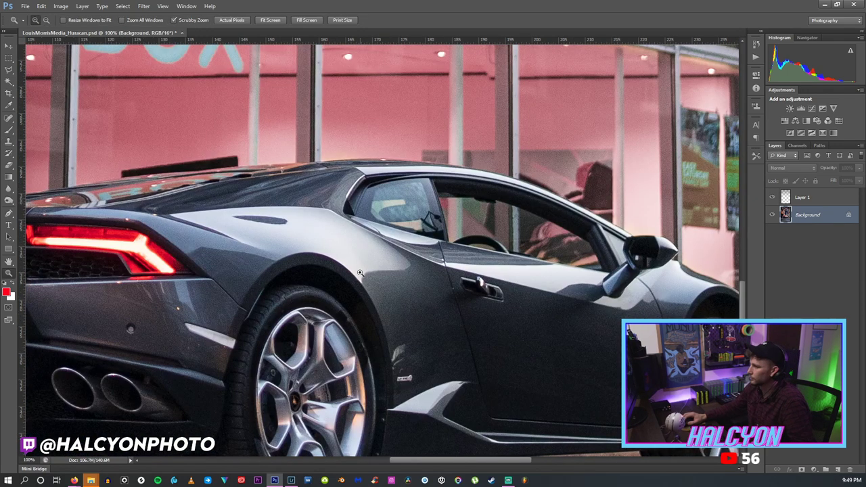
{"action": "left_click_drag", "start_coordinate": [372, 265], "coordinate": [356, 287]}
Zoom into the rear quarter panel, set the clone brush to 17 px, then fit the photo on screen.
{"action": "left_click_drag", "start_coordinate": [377, 342], "coordinate": [377, 319]}
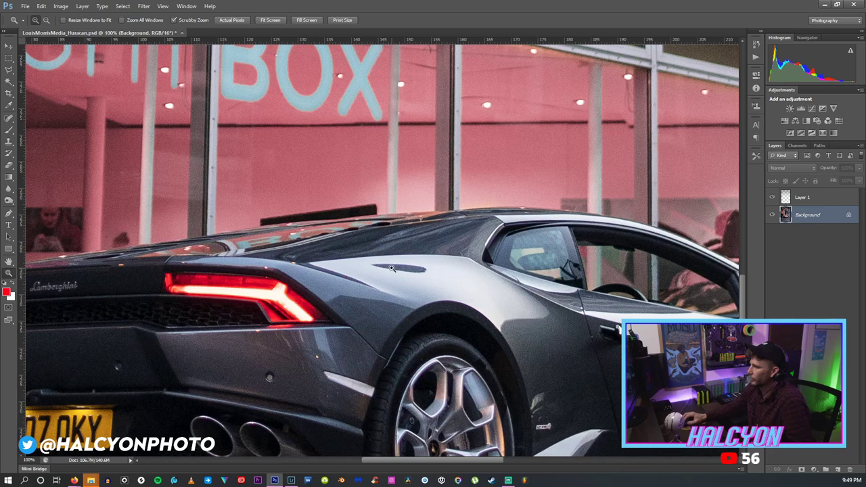
{"action": "left_click", "coordinate": [370, 399]}
{"action": "left_click", "coordinate": [370, 399]}
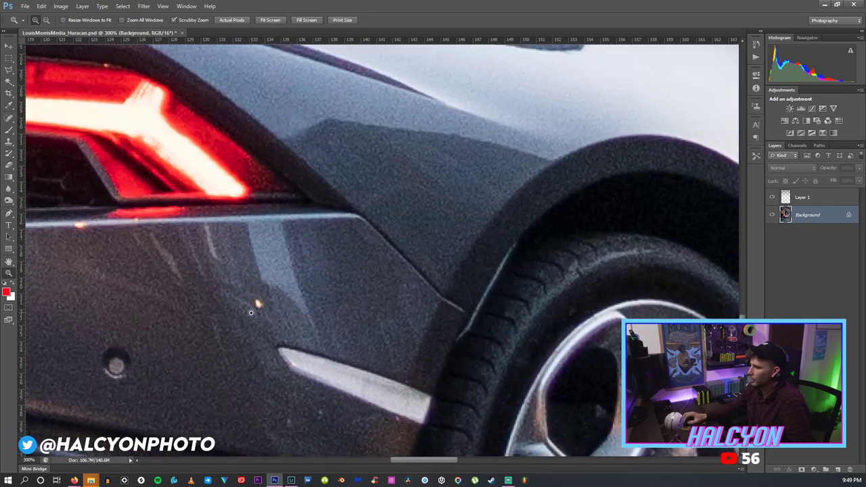
{"action": "left_click", "coordinate": [7, 146]}
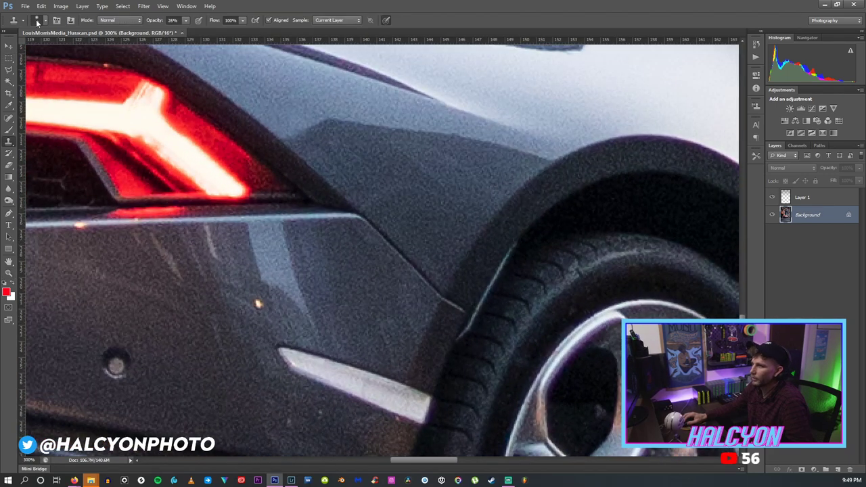
{"action": "left_click", "coordinate": [39, 21]}
{"action": "left_click_drag", "start_coordinate": [21, 52], "coordinate": [25, 51]}
{"action": "left_click", "coordinate": [243, 303]}
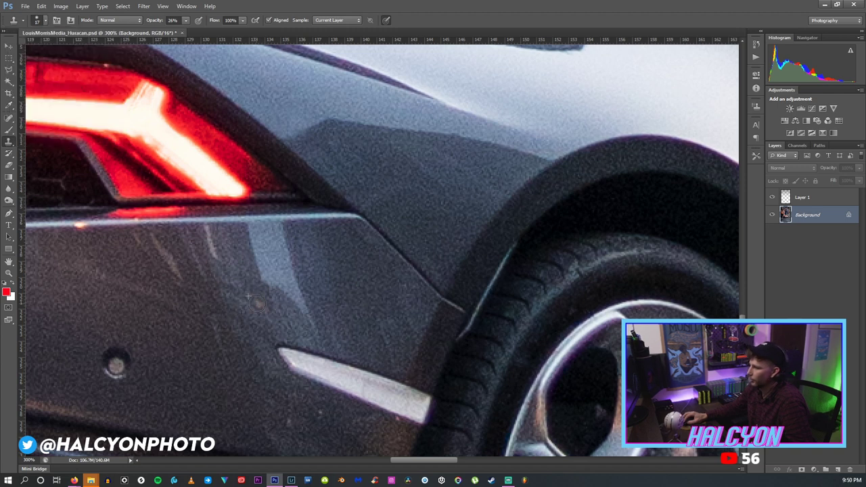
{"action": "key", "text": "z"}
{"action": "key", "text": "ctrl+0"}
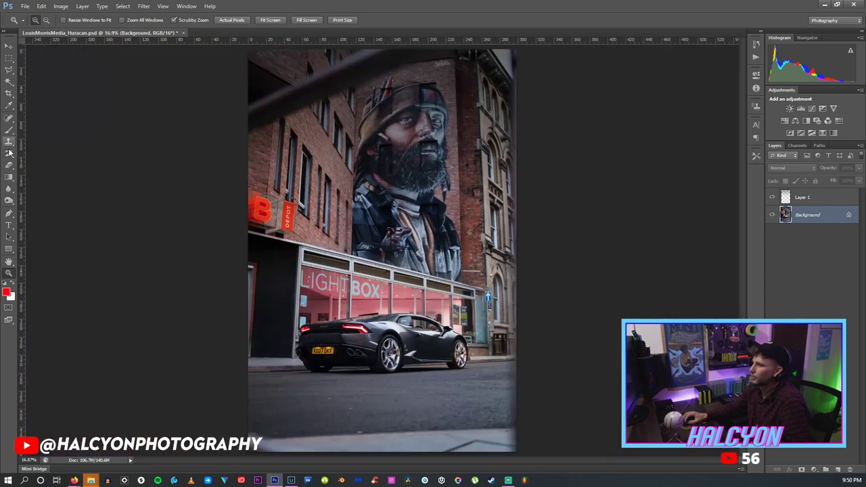
{"action": "left_click", "coordinate": [8, 144]}
{"action": "left_click", "coordinate": [185, 21]}
{"action": "key", "text": "z"}
{"action": "left_click", "coordinate": [464, 340]}
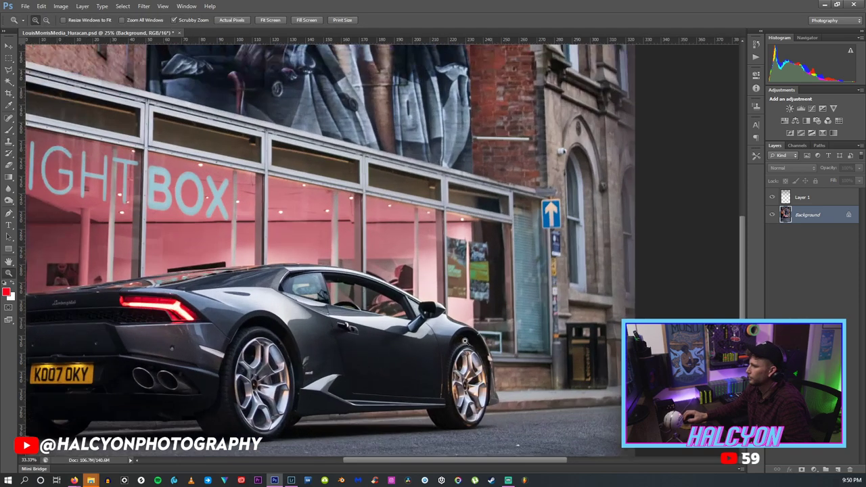
{"action": "left_click", "coordinate": [465, 341]}
{"action": "left_click", "coordinate": [451, 342]}
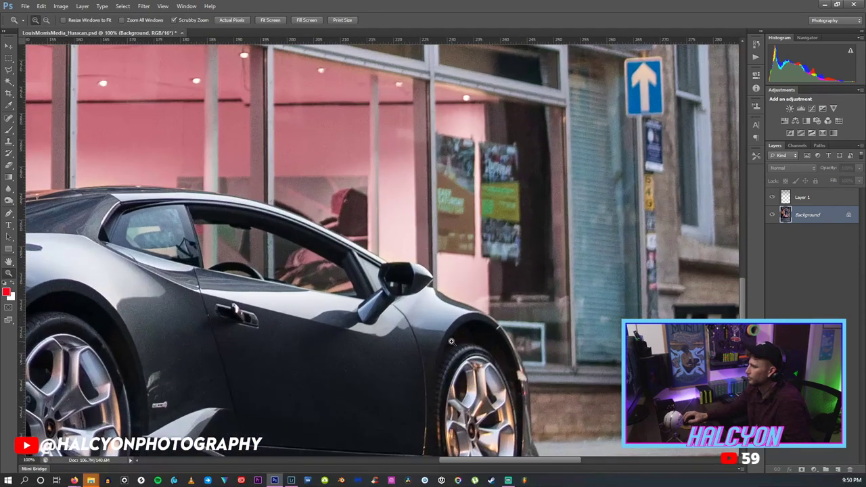
{"action": "scroll", "coordinate": [488, 376], "scroll_direction": "down", "scroll_amount": 3}
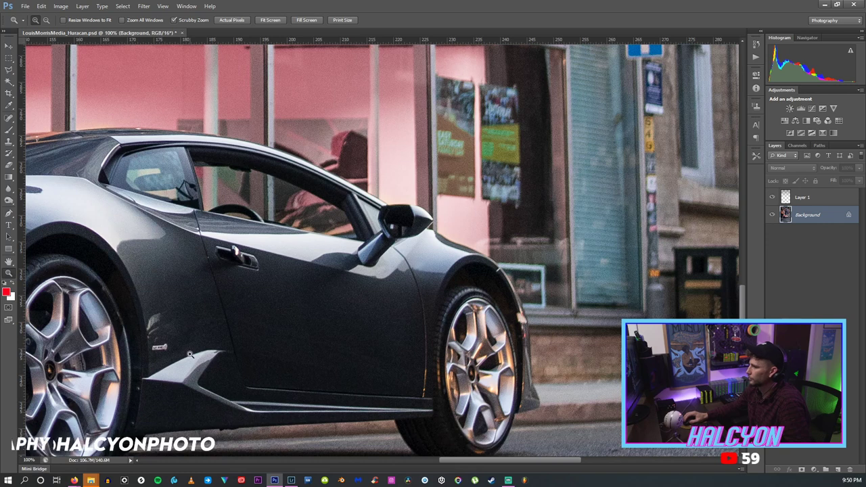
{"action": "left_click_drag", "start_coordinate": [497, 463], "coordinate": [387, 460]}
{"action": "key", "text": "ctrl+0"}
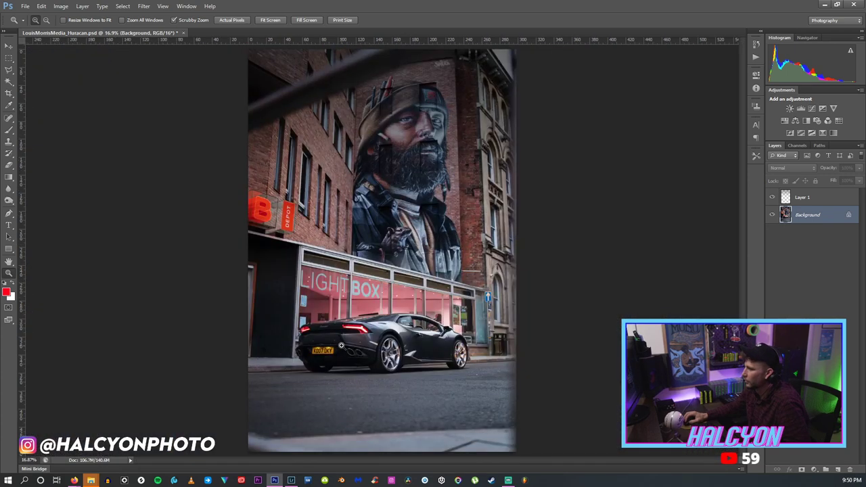
{"action": "left_click", "coordinate": [341, 345]}
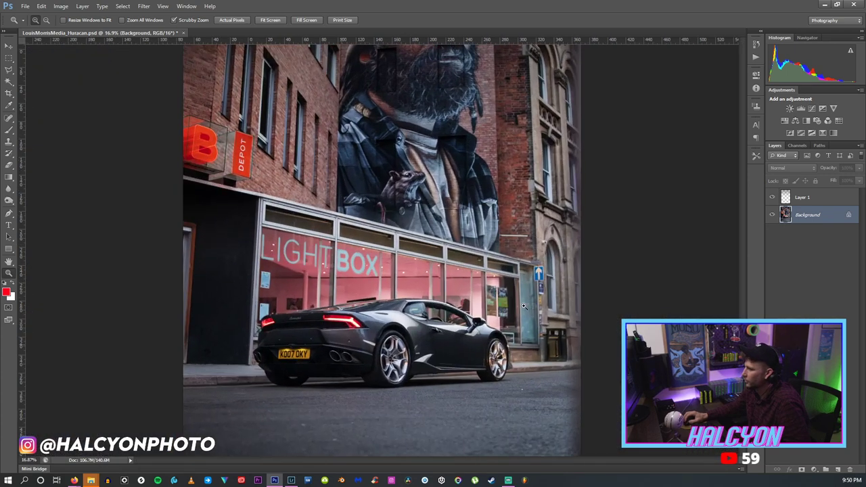
{"action": "left_click", "coordinate": [569, 230]}
{"action": "scroll", "coordinate": [324, 373], "scroll_direction": "down", "scroll_amount": 1}
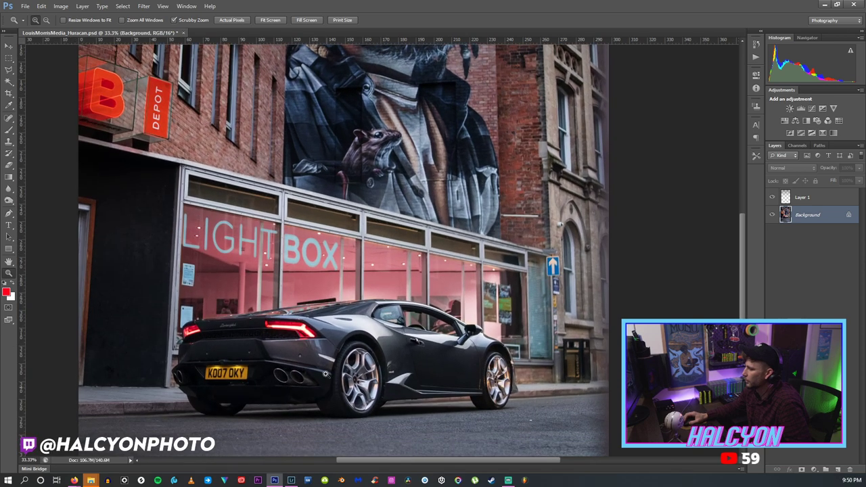
{"action": "left_click", "coordinate": [324, 334]}
{"action": "left_click", "coordinate": [318, 337]}
{"action": "left_click", "coordinate": [304, 342]}
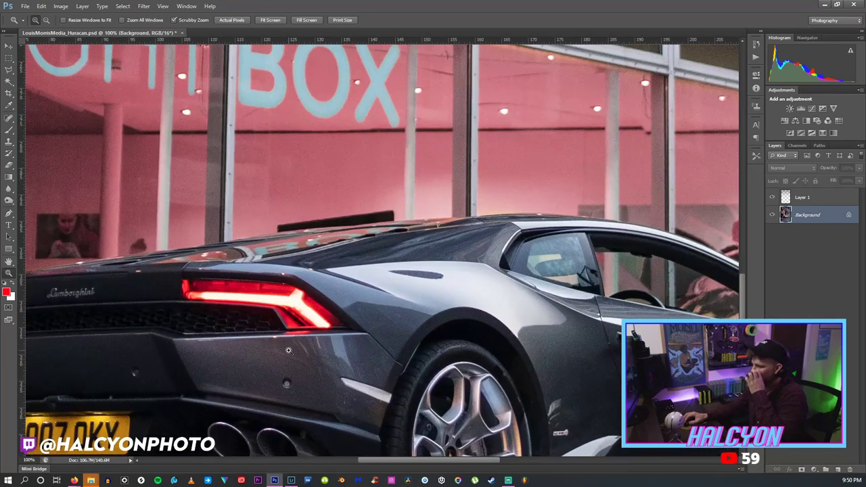
{"action": "left_click", "coordinate": [296, 345]}
{"action": "scroll", "coordinate": [267, 311], "scroll_direction": "down", "scroll_amount": 1}
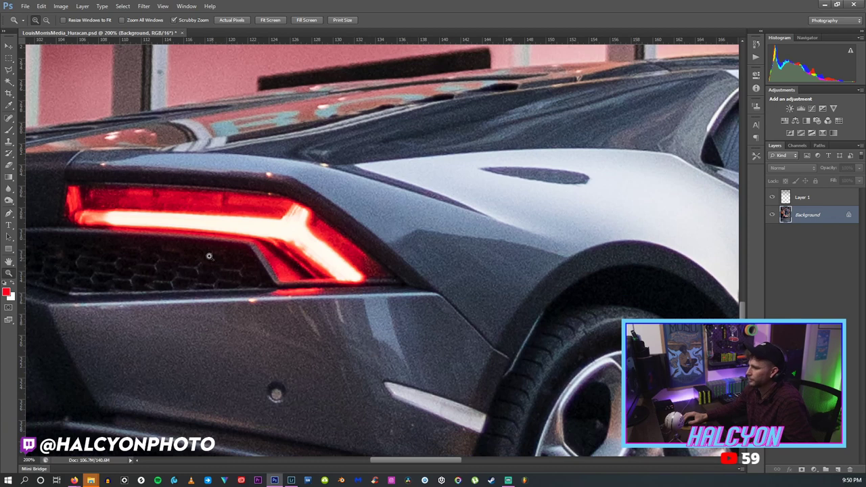
{"action": "left_click", "coordinate": [9, 141]}
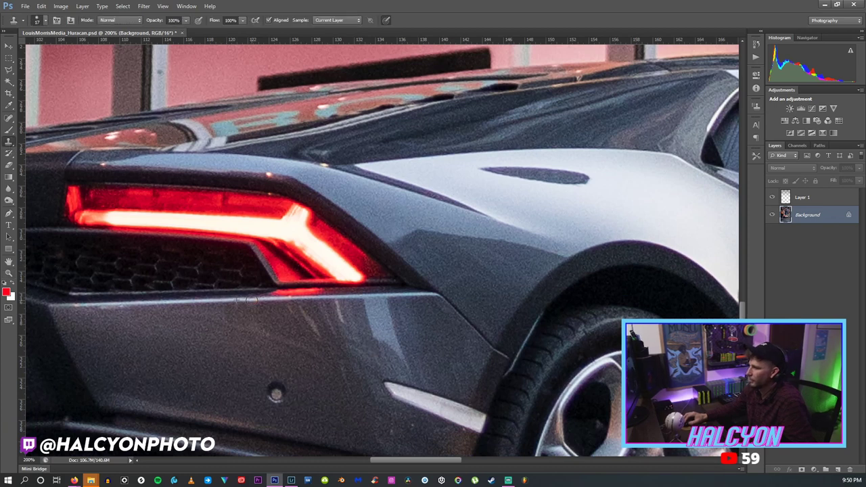
{"action": "key", "text": "z"}
{"action": "key", "text": "ctrl+0"}
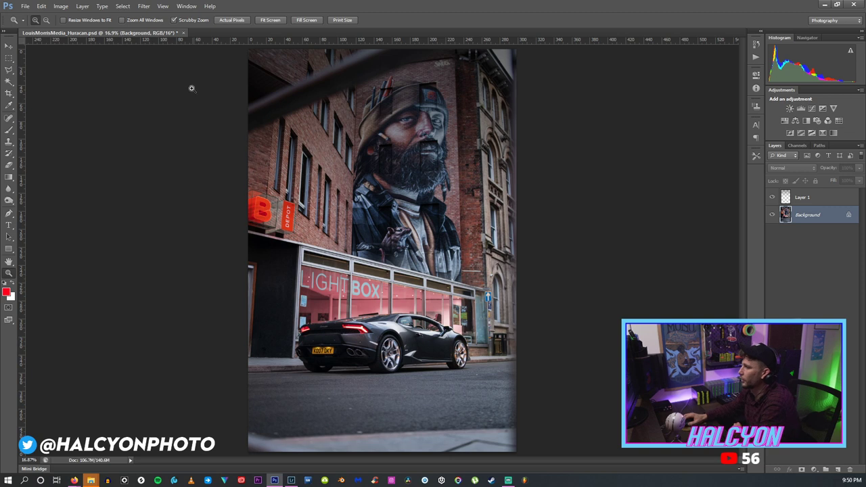
{"action": "left_click", "coordinate": [25, 6]}
Save over LouisMorrisMedia_Huracan.psd, then show the photo's before/after comparison in Lightroom.
{"action": "left_click", "coordinate": [72, 113]}
{"action": "left_click", "coordinate": [620, 294]}
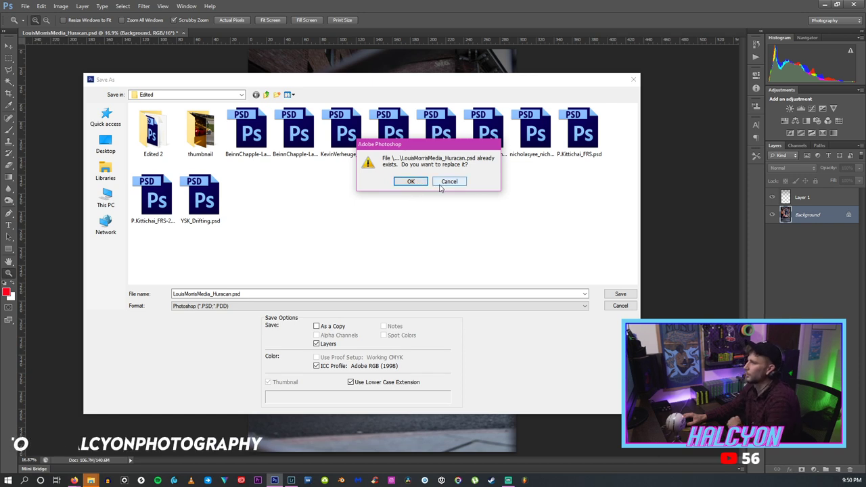
{"action": "left_click", "coordinate": [413, 182]}
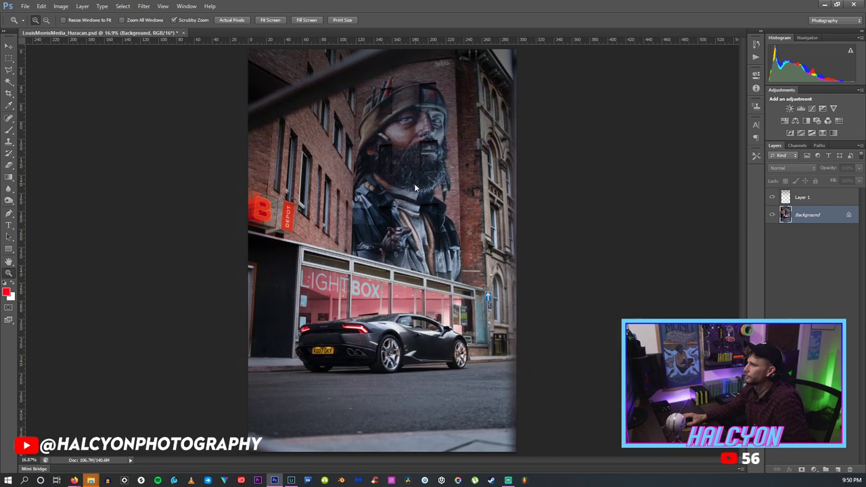
{"action": "left_click", "coordinate": [290, 481]}
{"action": "key", "text": "shift+y"}
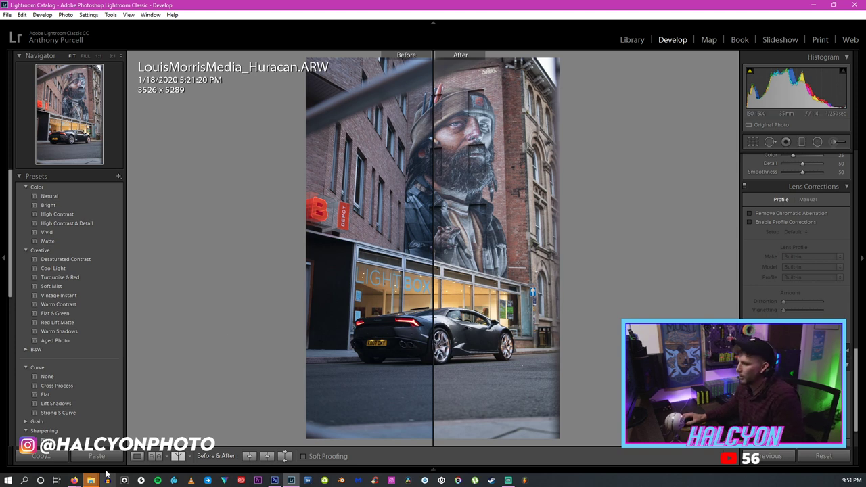
In Photoshop, zoom in on the LIGHT BOX windows, fit the photo on screen, then return to Lightroom.
{"action": "left_click", "coordinate": [274, 480]}
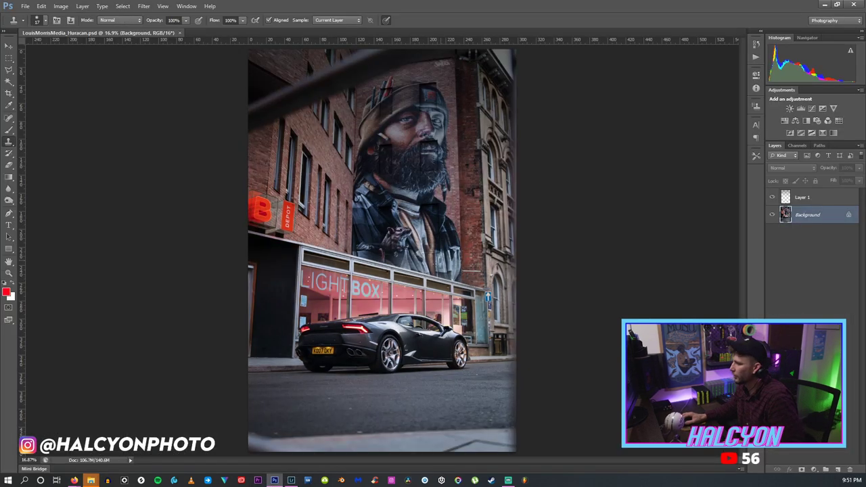
{"action": "key", "text": "z"}
{"action": "left_click", "coordinate": [371, 285]}
{"action": "left_click", "coordinate": [374, 288]}
{"action": "left_click", "coordinate": [377, 291]}
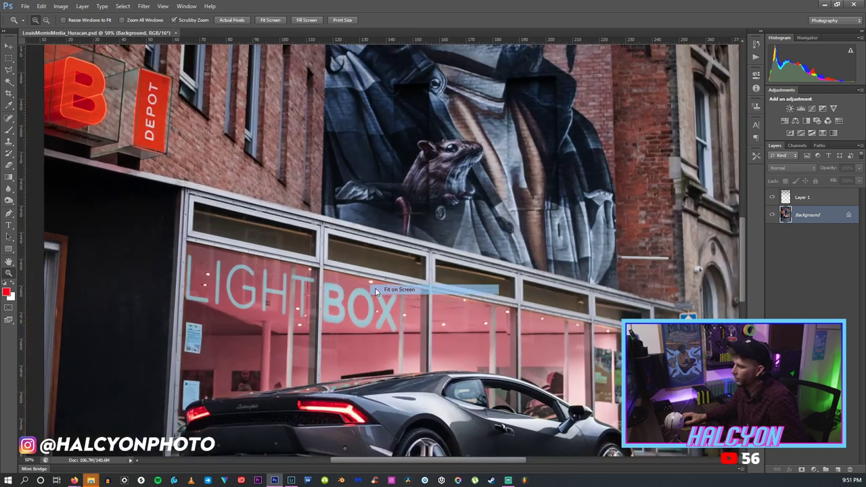
{"action": "left_click", "coordinate": [380, 290]}
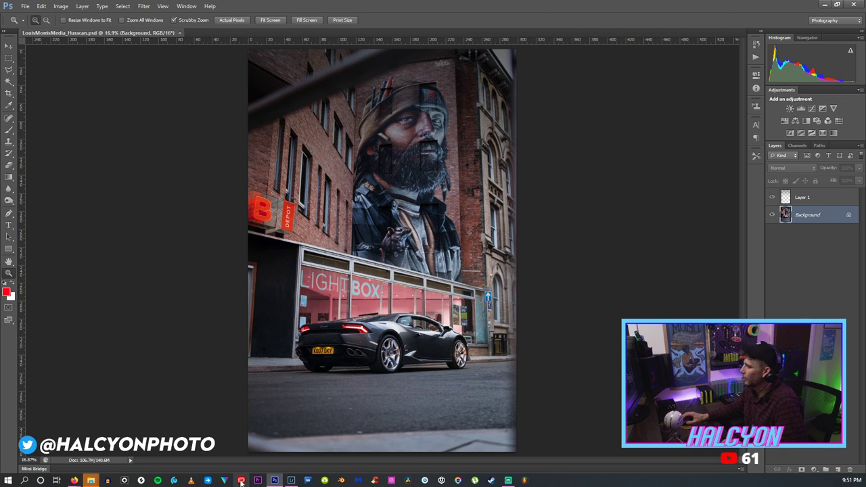
{"action": "left_click", "coordinate": [291, 480]}
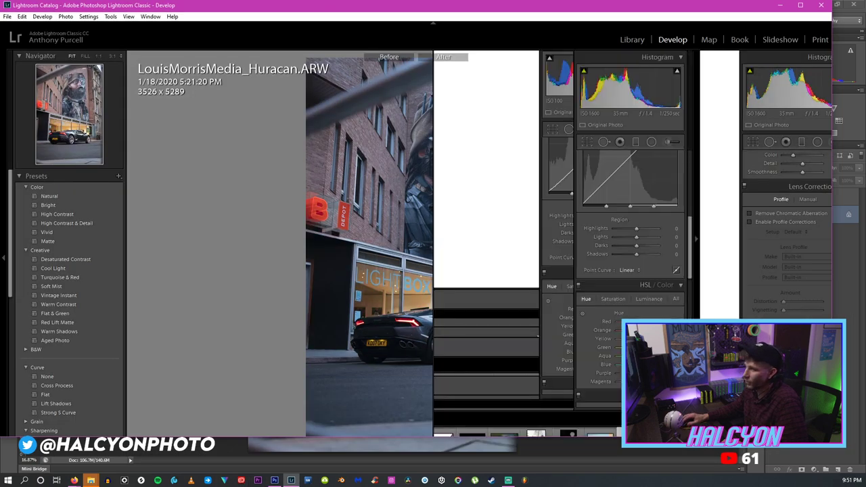
{"action": "key", "text": "alt+Tab"}
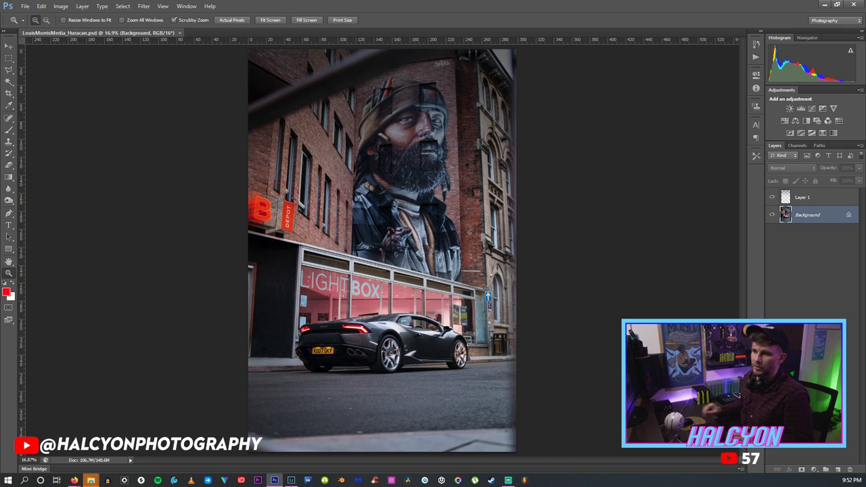
{"action": "key", "text": "alt+Tab"}
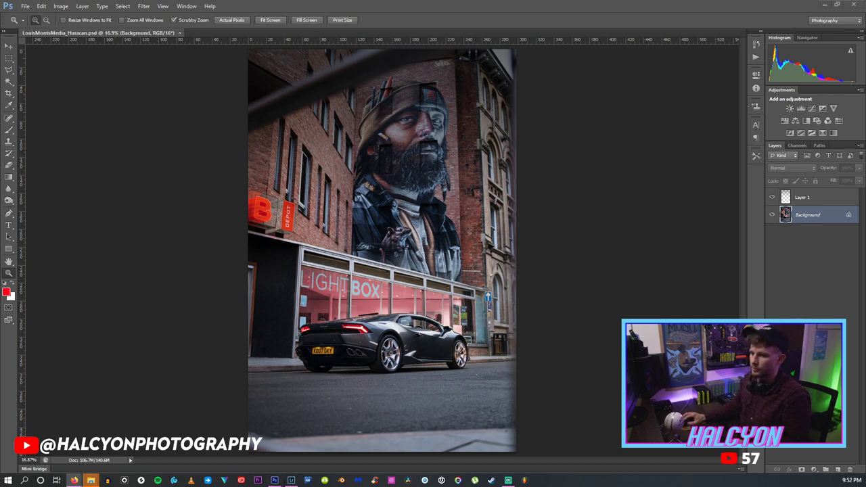
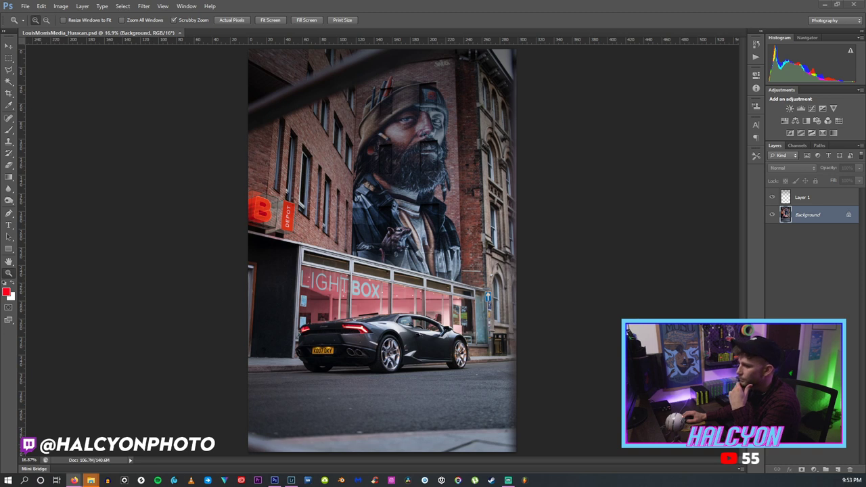
Switch from the Huracan edit in Photoshop to the Zonda photo in Lightroom Classic's Develop module.
{"action": "mouse_move", "coordinate": [289, 481]}
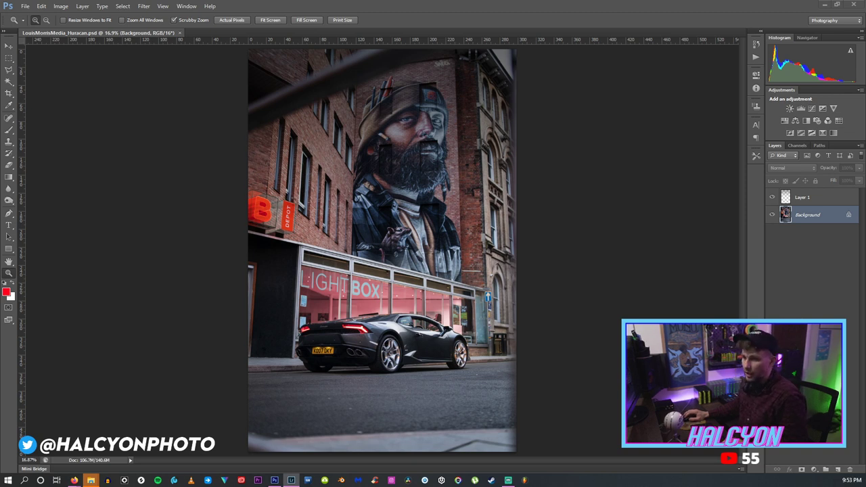
{"action": "key", "text": "alt+Tab"}
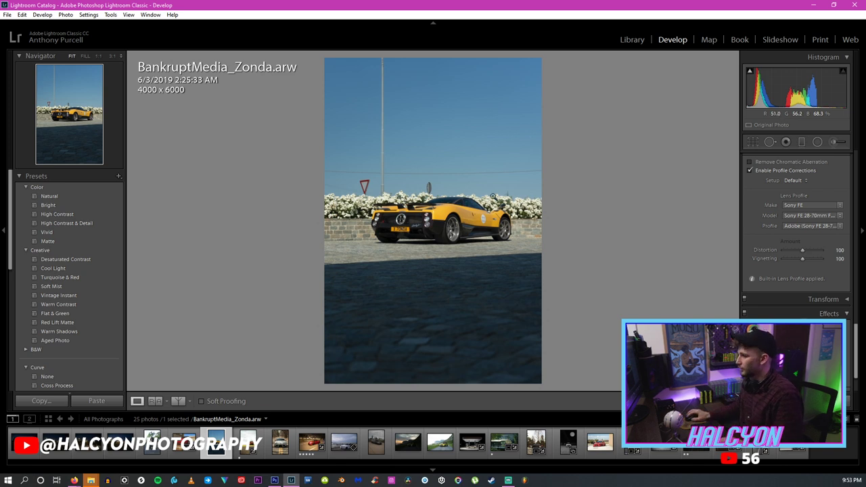
Zoom to 1:1 and pan along the Zonda to inspect the car's detail and rear.
{"action": "left_click_drag", "start_coordinate": [383, 212], "coordinate": [369, 198]}
{"action": "left_click_drag", "start_coordinate": [444, 211], "coordinate": [476, 222]}
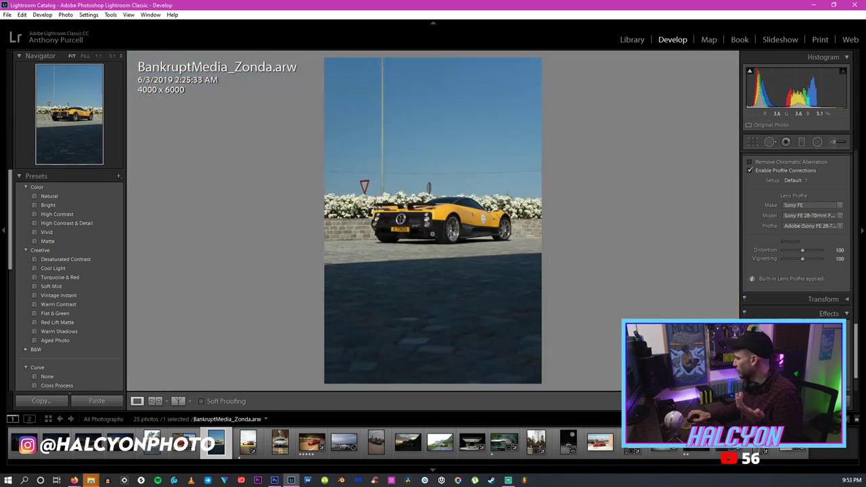
{"action": "left_click_drag", "start_coordinate": [457, 223], "coordinate": [430, 233]}
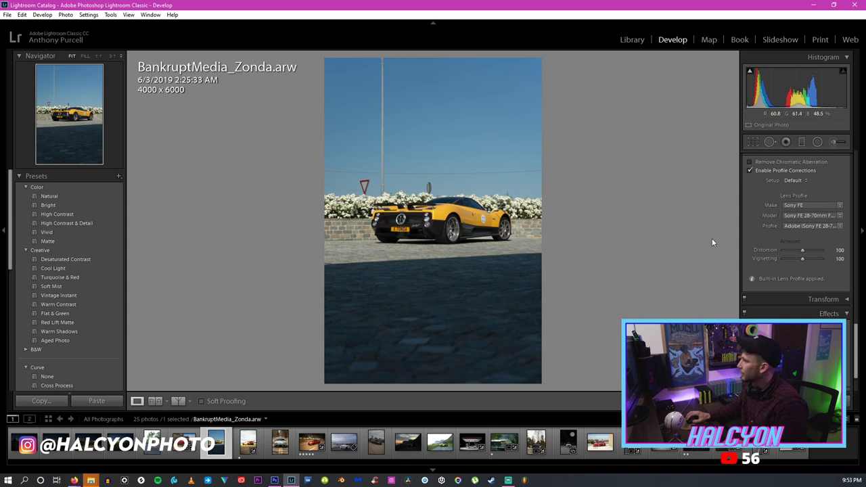
Check the lens model list without changing it, and hide the filmstrip to enlarge the photo.
{"action": "left_click", "coordinate": [811, 215]}
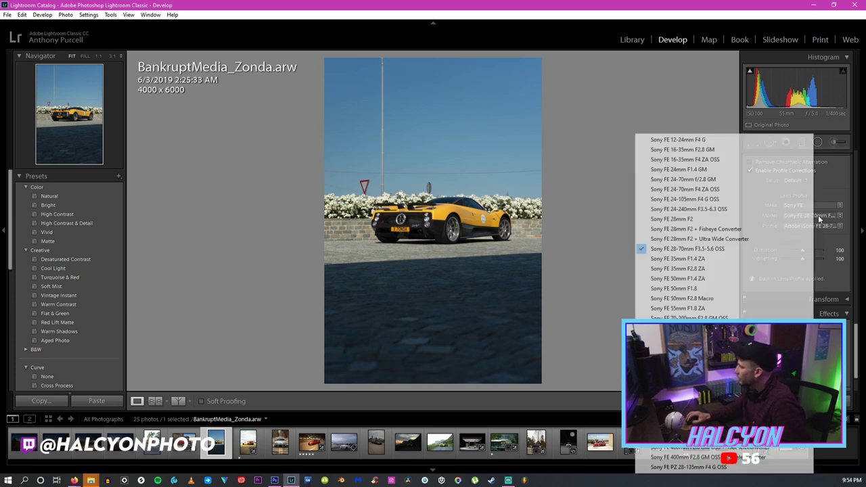
{"action": "left_click", "coordinate": [831, 206]}
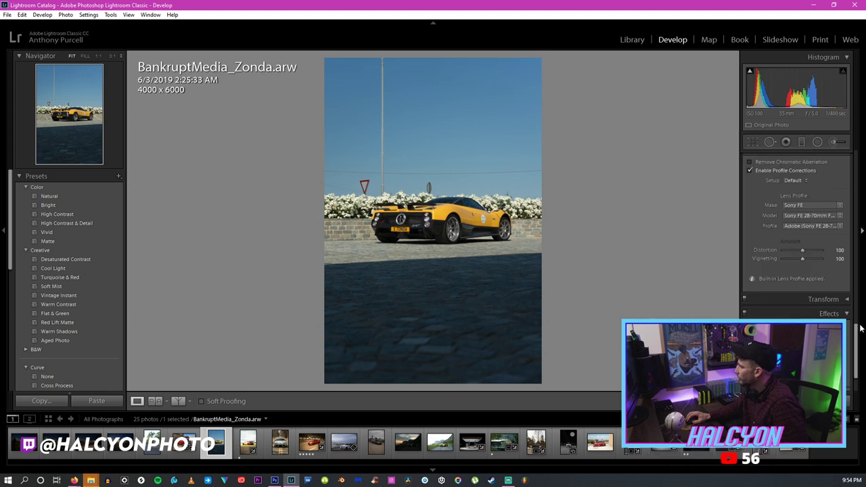
{"action": "left_click_drag", "start_coordinate": [859, 344], "coordinate": [856, 170]}
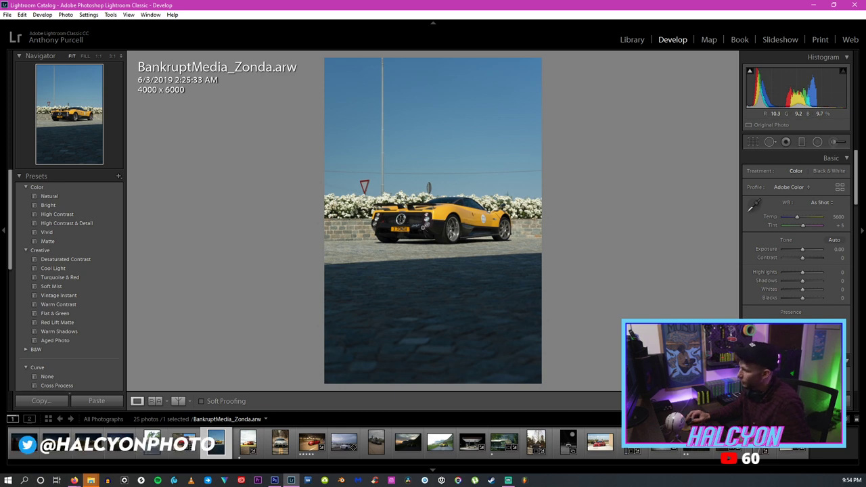
{"action": "left_click", "coordinate": [433, 469]}
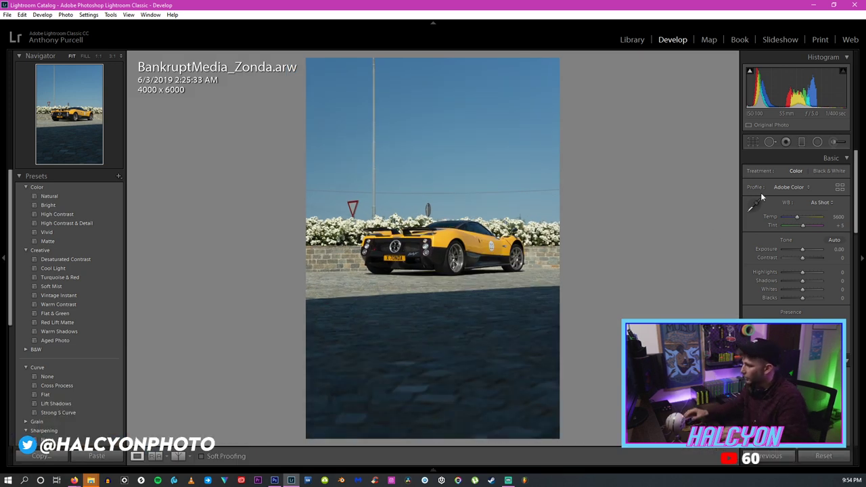
Crop the Zonda photo tighter around the car and reposition it within the frame.
{"action": "left_click", "coordinate": [753, 143]}
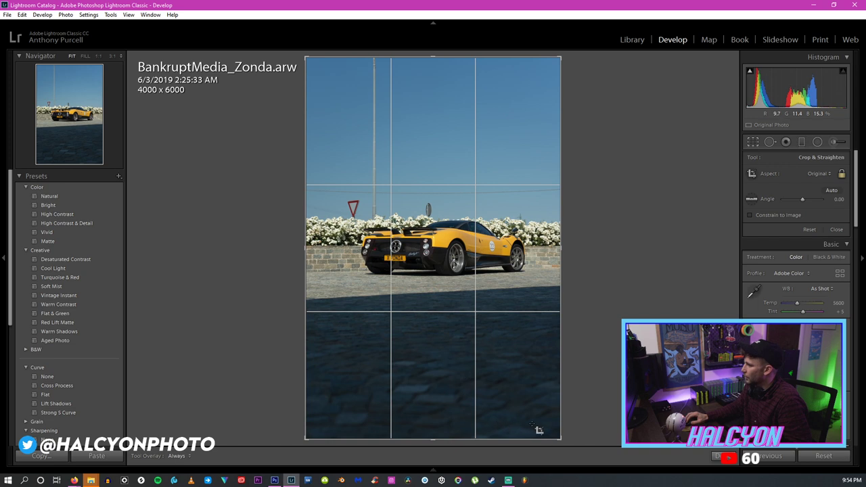
{"action": "left_click_drag", "start_coordinate": [556, 437], "coordinate": [554, 417]}
{"action": "left_click_drag", "start_coordinate": [491, 341], "coordinate": [463, 345]}
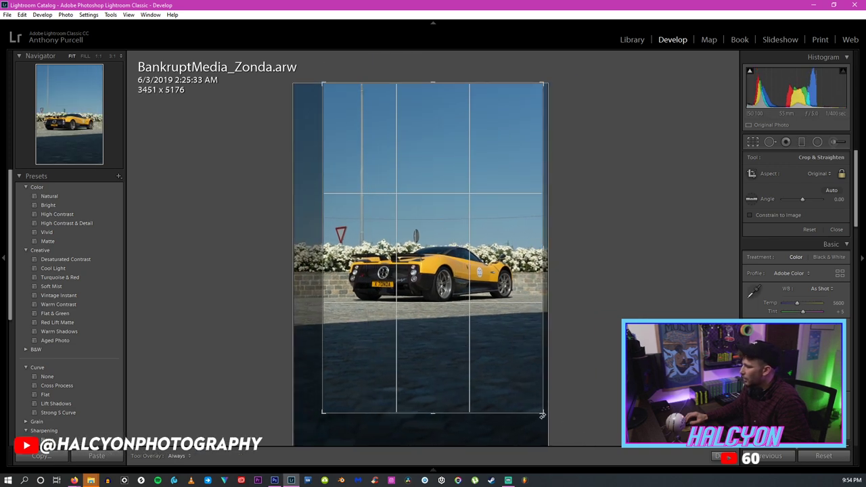
{"action": "mouse_move", "coordinate": [543, 413]}
{"action": "left_mouse_down"}
{"action": "mouse_move", "coordinate": [505, 357]}
{"action": "mouse_move", "coordinate": [556, 404]}
{"action": "mouse_move", "coordinate": [541, 408]}
{"action": "left_mouse_up"}
{"action": "left_click_drag", "start_coordinate": [321, 415], "coordinate": [298, 443]}
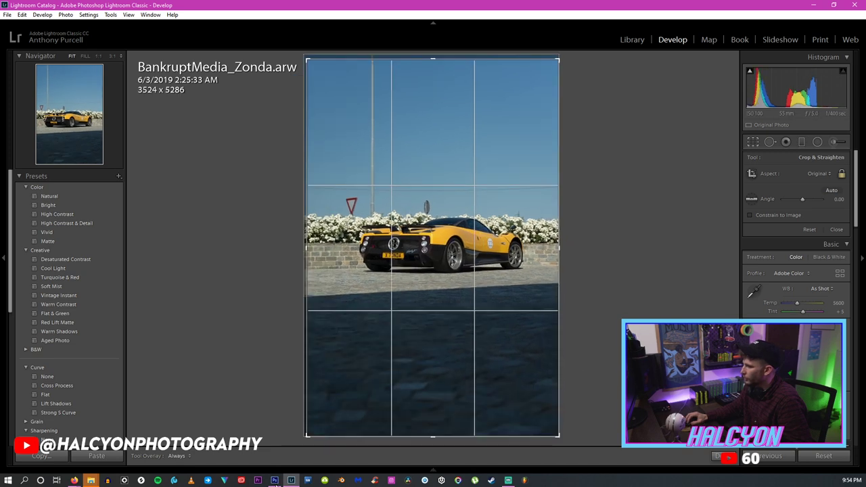
{"action": "left_click_drag", "start_coordinate": [559, 436], "coordinate": [530, 389]}
{"action": "left_click_drag", "start_coordinate": [484, 317], "coordinate": [451, 317]}
{"action": "key", "text": "Return"}
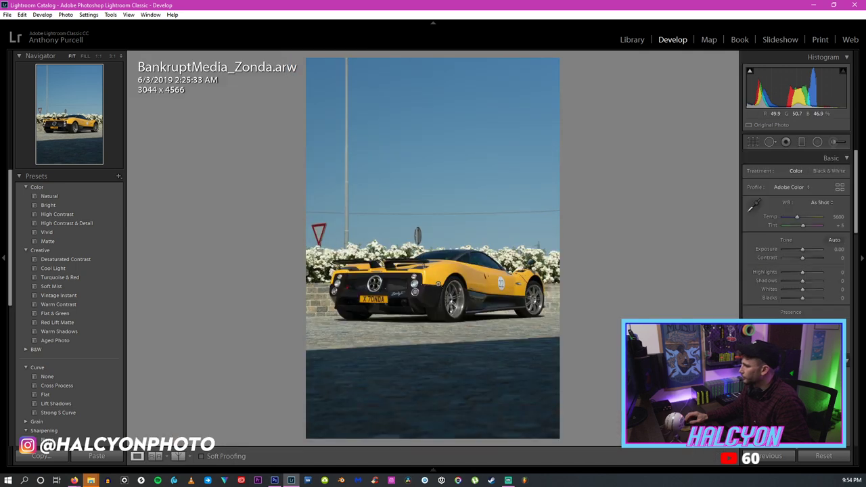
Refine the crop, slightly enlarging and shifting it, to finish at 3243 x 4864.
{"action": "left_click", "coordinate": [752, 142]}
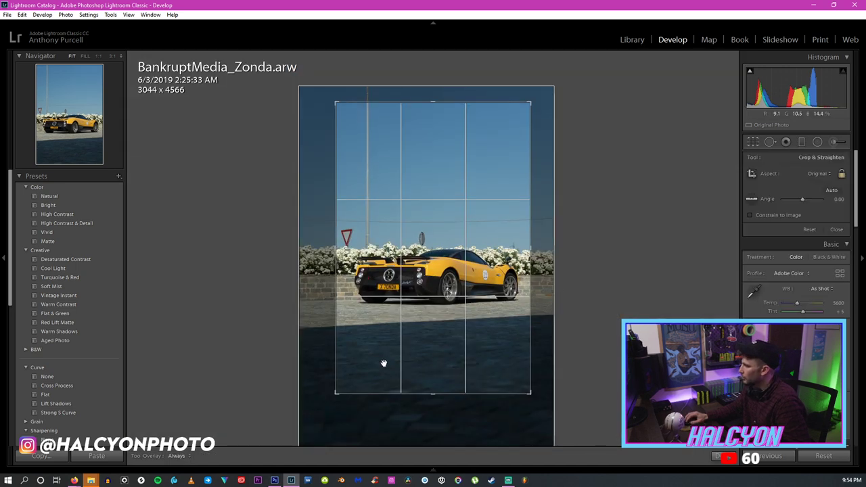
{"action": "left_click_drag", "start_coordinate": [334, 396], "coordinate": [307, 403]}
{"action": "left_click_drag", "start_coordinate": [433, 332], "coordinate": [418, 340]}
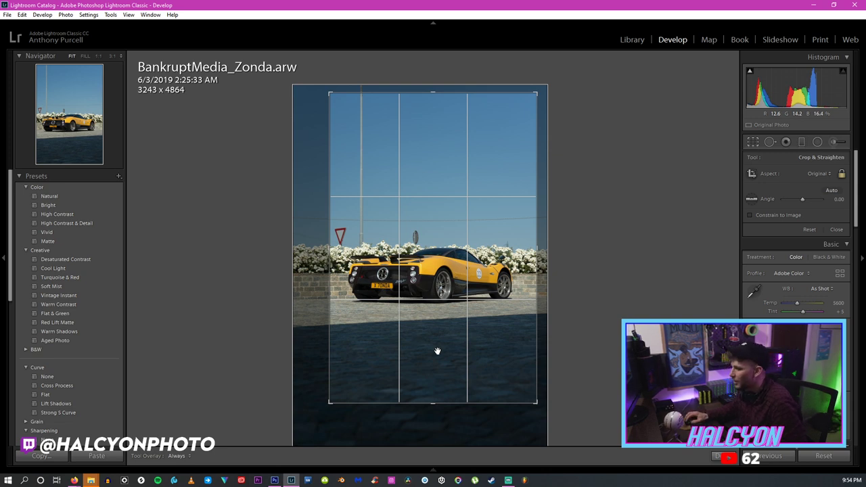
{"action": "key", "text": "Return"}
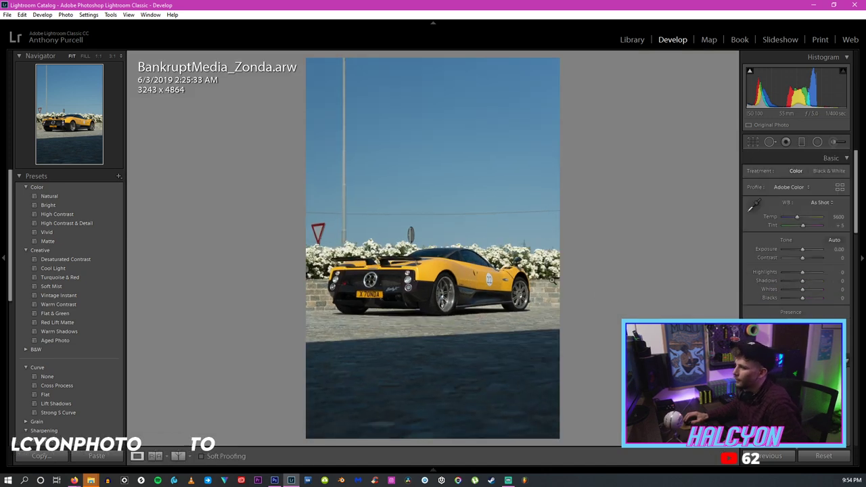
Set exposure +0.24, warm the temperature, tint +10, highlights -17 and lift the shadows.
{"action": "left_click_drag", "start_coordinate": [802, 250], "coordinate": [805, 263]}
{"action": "left_click_drag", "start_coordinate": [797, 217], "coordinate": [798, 230]}
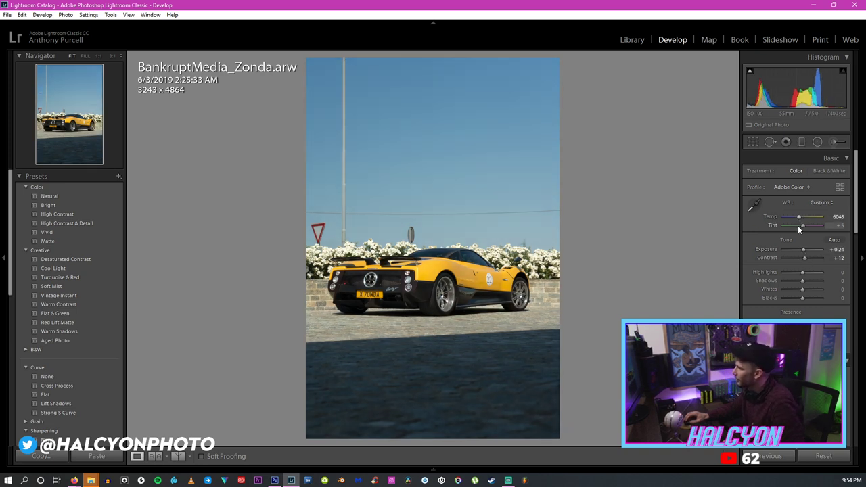
{"action": "left_click", "coordinate": [838, 225]}
{"action": "type", "text": "10"}
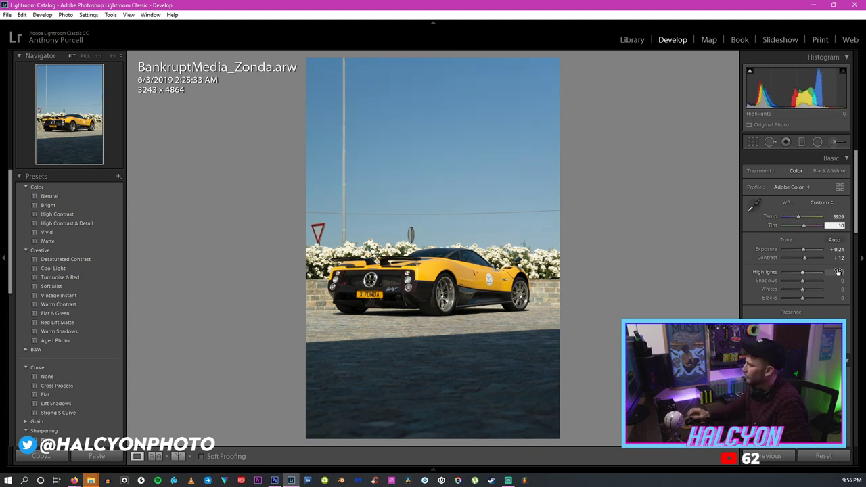
{"action": "left_click_drag", "start_coordinate": [803, 271], "coordinate": [801, 273]}
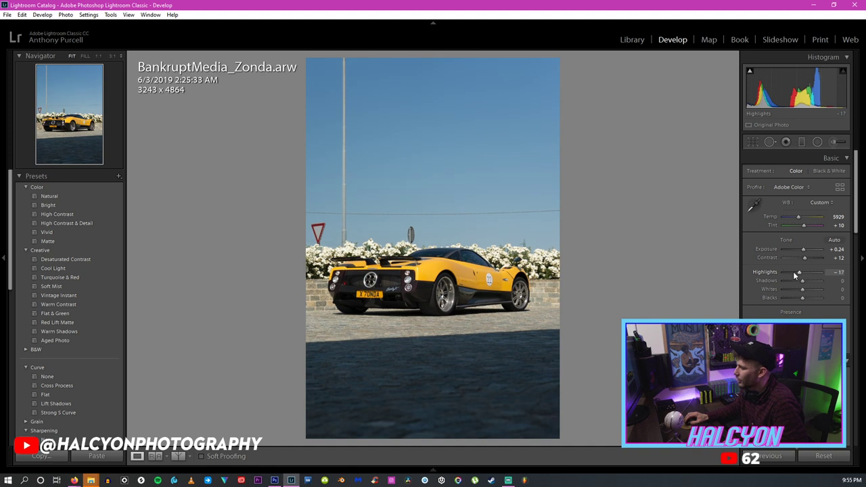
{"action": "left_click_drag", "start_coordinate": [803, 280], "coordinate": [800, 300]}
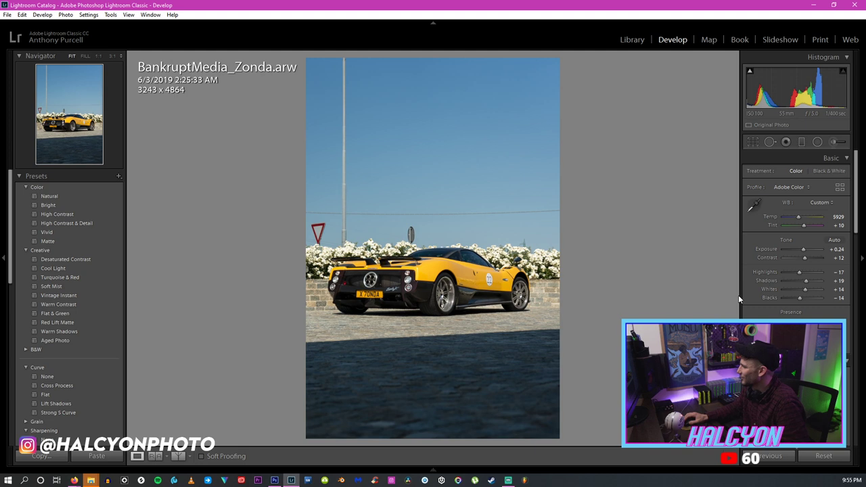
Add a tone-curve point that darkens the Zonda photo slightly.
{"action": "scroll", "coordinate": [764, 298], "scroll_direction": "down", "scroll_amount": 3}
{"action": "left_click_drag", "start_coordinate": [770, 310], "coordinate": [770, 312]}
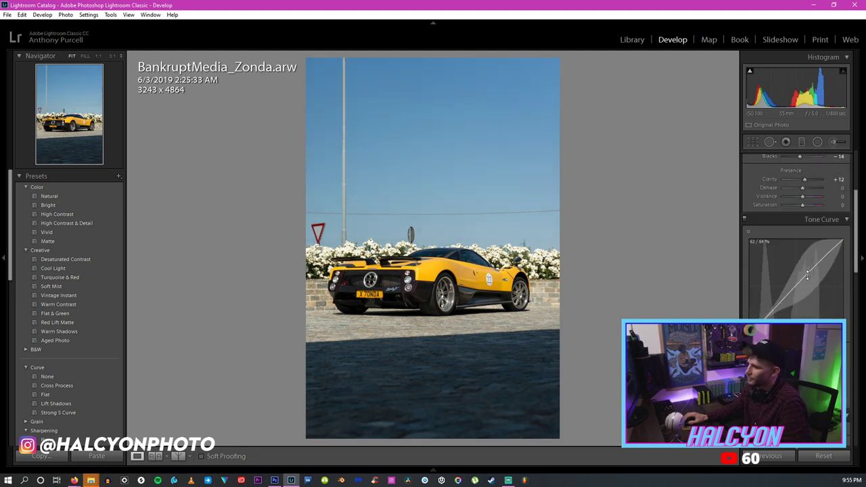
{"action": "scroll", "coordinate": [856, 266], "scroll_direction": "down", "scroll_amount": 2}
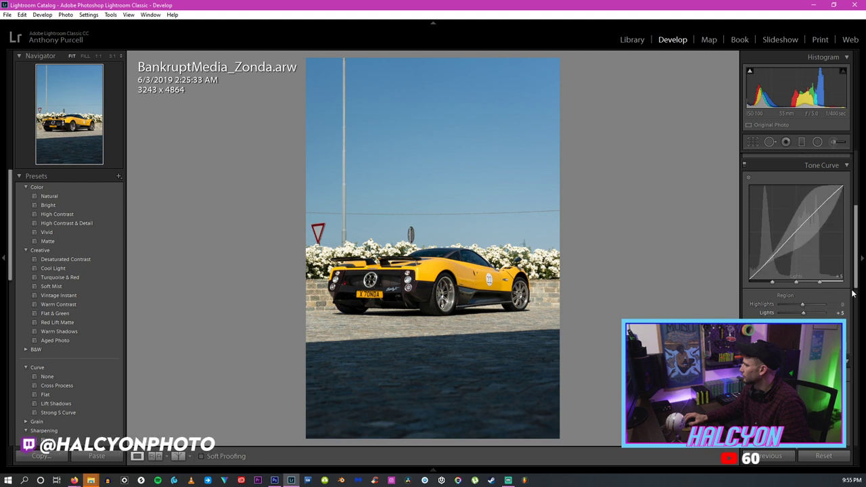
{"action": "scroll", "coordinate": [853, 301], "scroll_direction": "down", "scroll_amount": 3}
Give the highlights a warm split tone at hue 45 with reduced saturation 17.
{"action": "left_click_drag", "start_coordinate": [854, 306], "coordinate": [853, 350]}
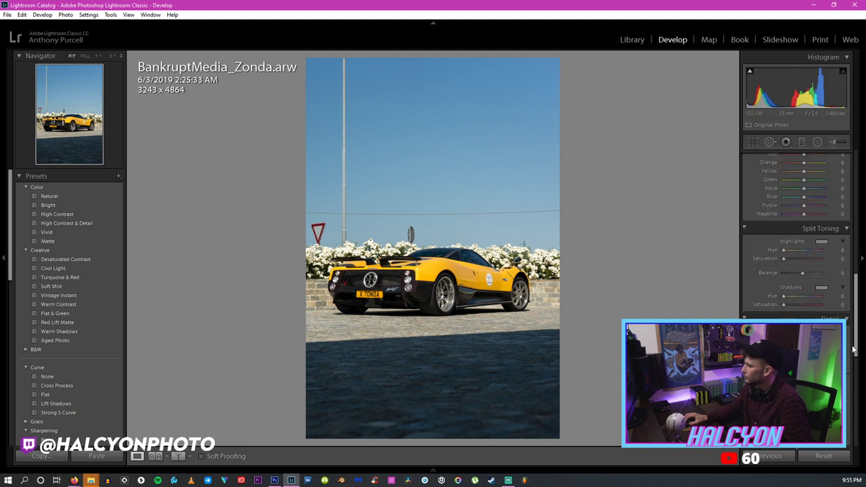
{"action": "left_click", "coordinate": [822, 241]}
{"action": "left_click", "coordinate": [658, 270]}
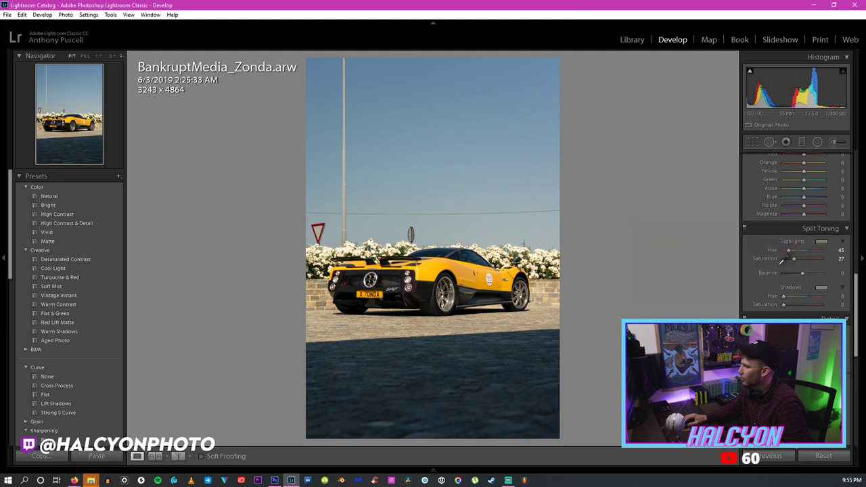
{"action": "mouse_move", "coordinate": [793, 259]}
{"action": "left_mouse_down"}
{"action": "mouse_move", "coordinate": [781, 261]}
{"action": "mouse_move", "coordinate": [790, 262]}
{"action": "left_mouse_up"}
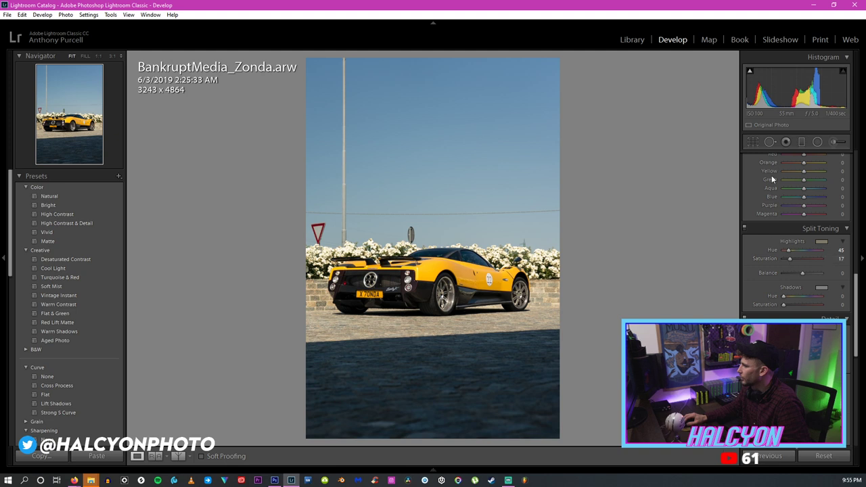
Loosen the crop to 3385 x 5077 and nudge the photo within it.
{"action": "left_click", "coordinate": [752, 141]}
{"action": "left_click_drag", "start_coordinate": [318, 404], "coordinate": [315, 408]}
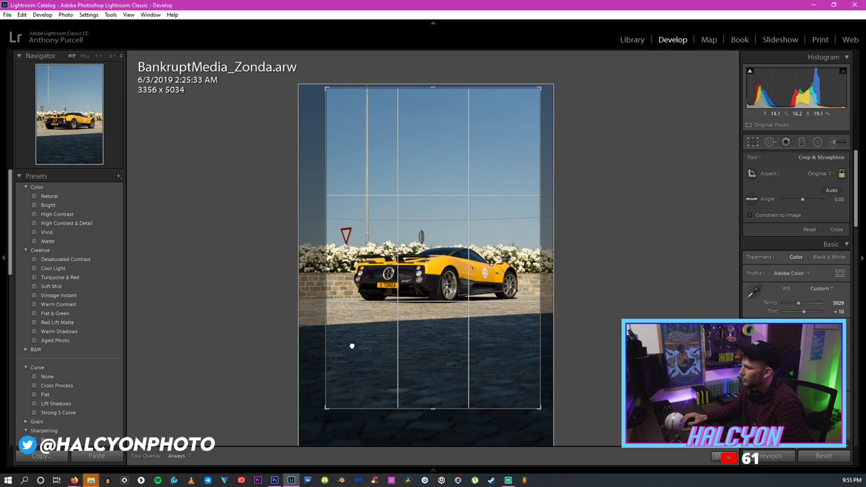
{"action": "left_click_drag", "start_coordinate": [325, 408], "coordinate": [322, 411]}
{"action": "left_click_drag", "start_coordinate": [371, 368], "coordinate": [375, 367]}
{"action": "left_click_drag", "start_coordinate": [458, 354], "coordinate": [455, 352]}
{"action": "key", "text": "Return"}
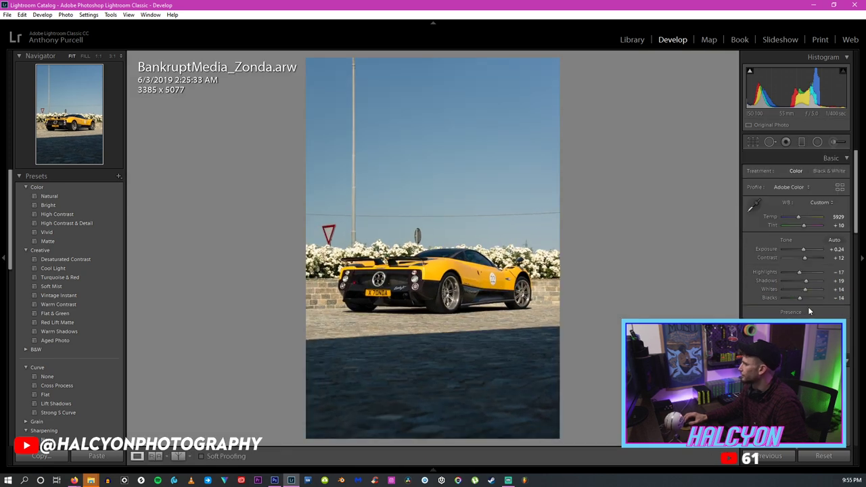
Tint the shadows orange at hue 12 with saturation lowered to 11.
{"action": "left_click_drag", "start_coordinate": [857, 223], "coordinate": [862, 352]}
{"action": "left_click", "coordinate": [821, 299]}
{"action": "left_click_drag", "start_coordinate": [700, 309], "coordinate": [655, 316]}
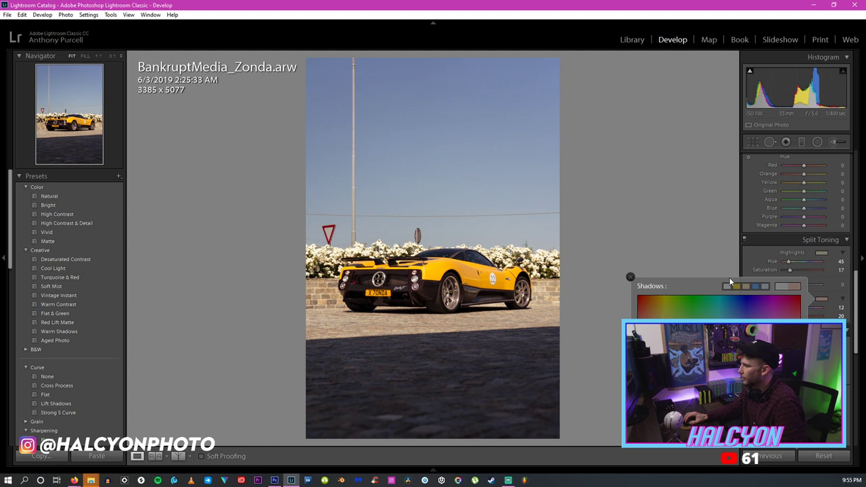
{"action": "left_click", "coordinate": [781, 289]}
{"action": "left_click_drag", "start_coordinate": [790, 315], "coordinate": [786, 316]}
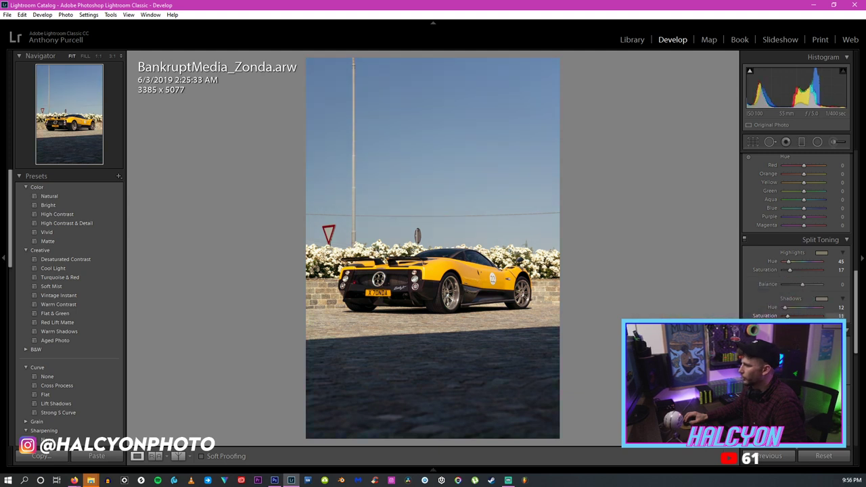
Zoom to 1:1 on the car's side, pan toward the front, then fit the photo.
{"action": "left_click", "coordinate": [515, 253]}
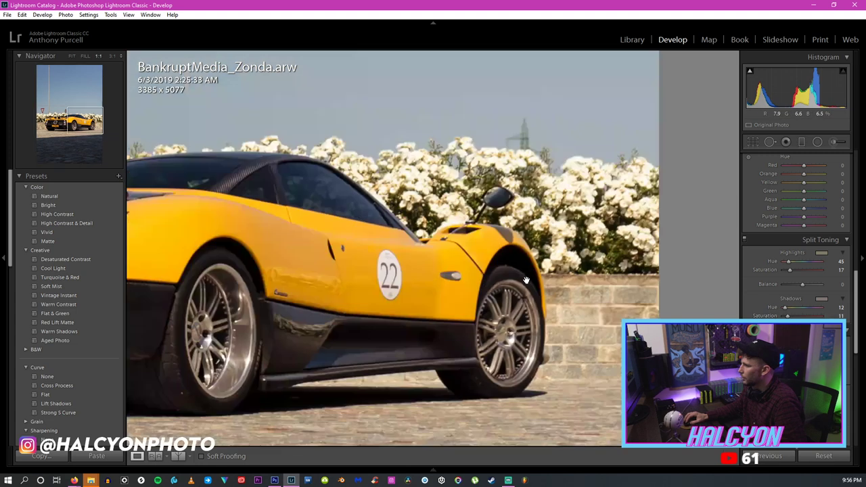
{"action": "left_click_drag", "start_coordinate": [514, 253], "coordinate": [559, 234]}
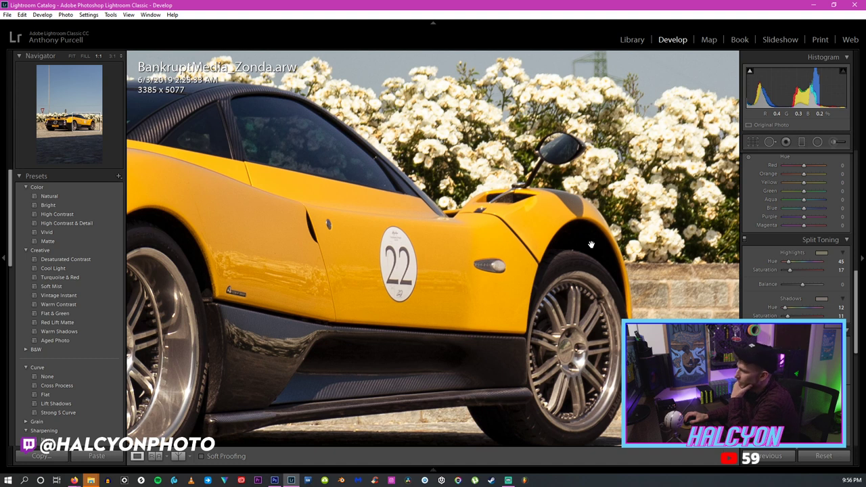
{"action": "left_click", "coordinate": [573, 254]}
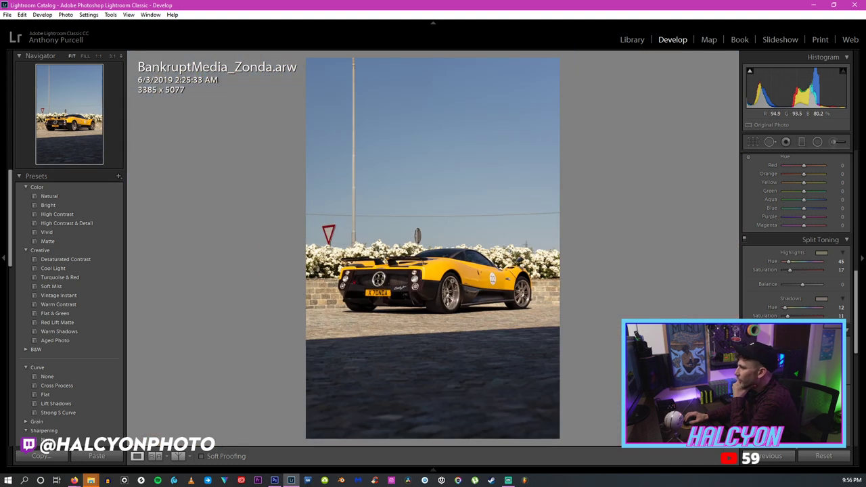
Lower the shadow split-tone saturation from 11 to 5, recheck at full size, and start exporting.
{"action": "left_click_drag", "start_coordinate": [787, 316], "coordinate": [783, 316]}
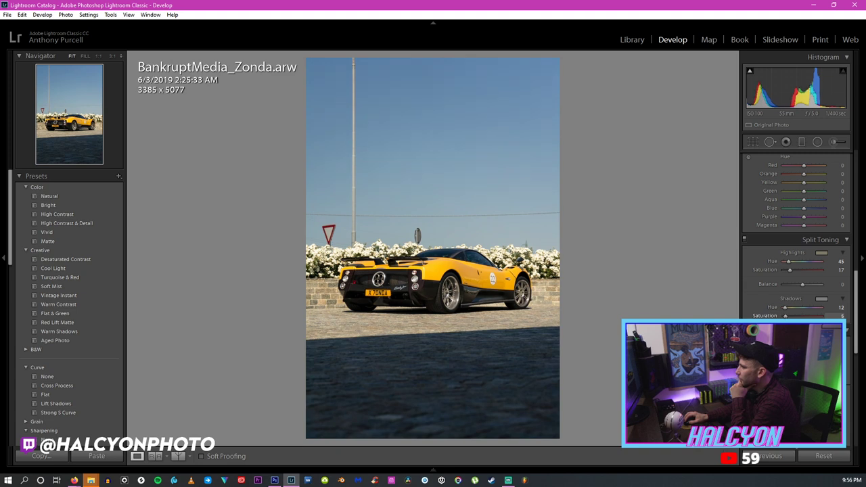
{"action": "left_click", "coordinate": [517, 271]}
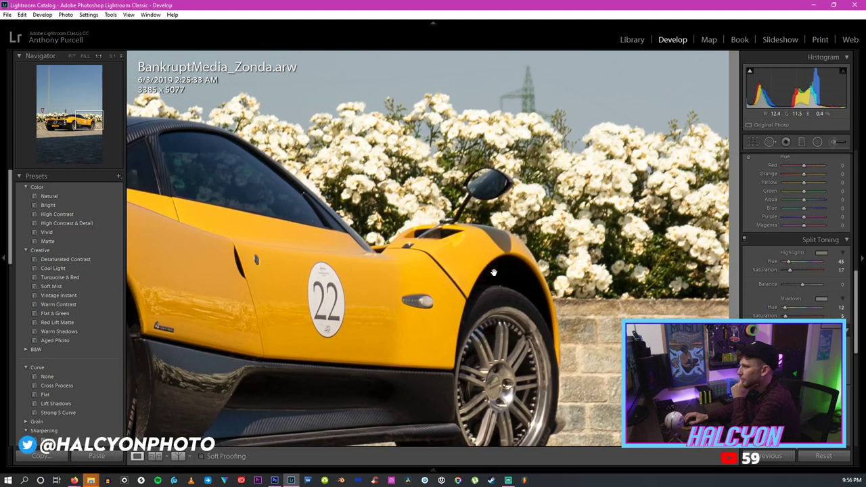
{"action": "left_click", "coordinate": [498, 206]}
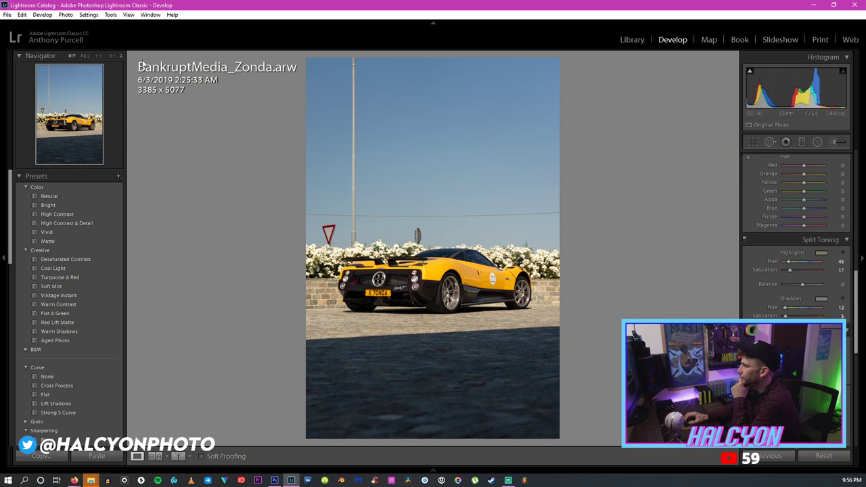
{"action": "left_click", "coordinate": [7, 14]}
{"action": "left_click", "coordinate": [54, 148]}
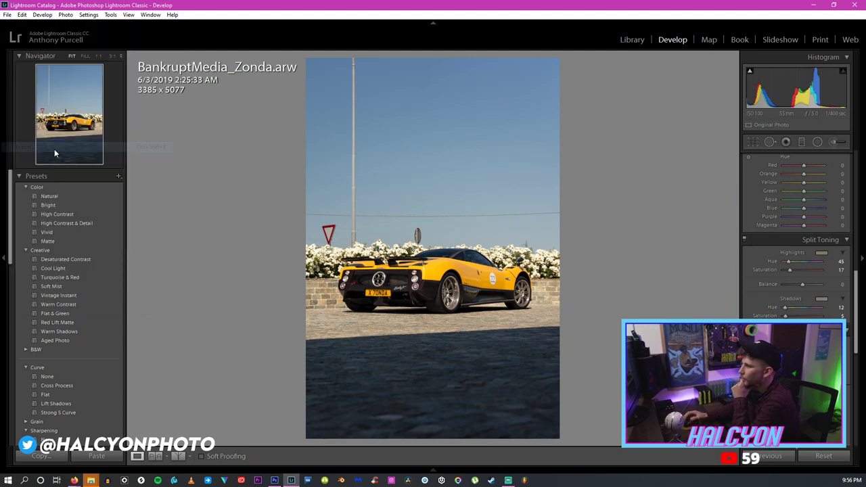
Export the Zonda photo to the Edited folder, then open BankruptMedia_Zonda.psd in Photoshop.
{"action": "key", "text": "Return"}
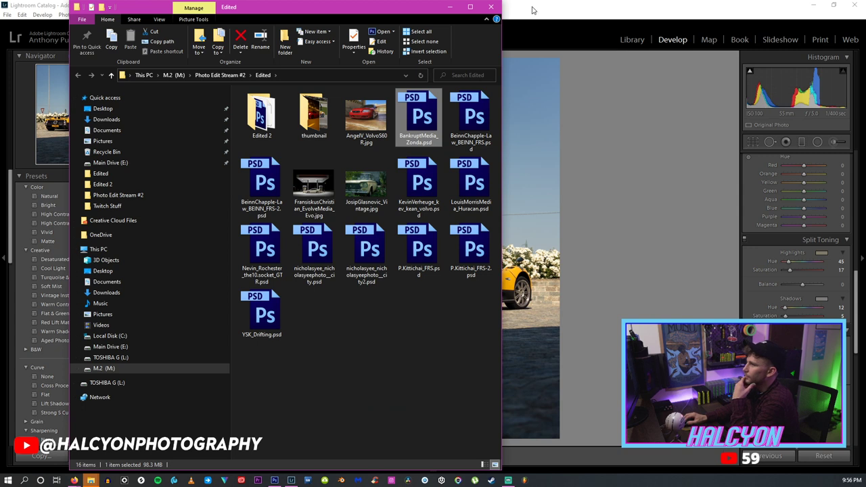
{"action": "left_click", "coordinate": [491, 7]}
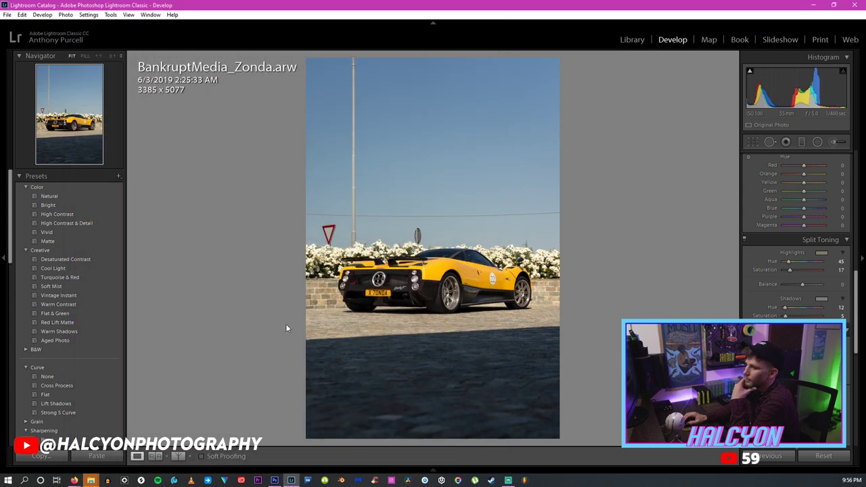
{"action": "left_click", "coordinate": [274, 480]}
{"action": "left_click", "coordinate": [25, 6]}
{"action": "left_click", "coordinate": [34, 22]}
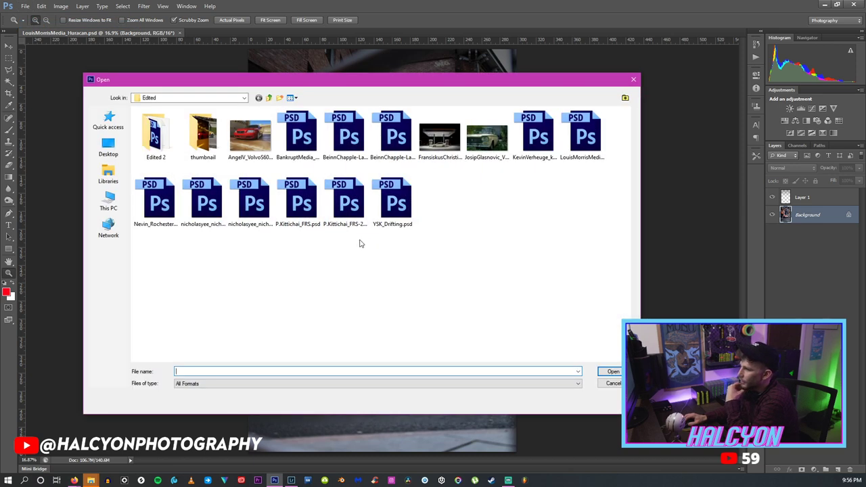
{"action": "double_click", "coordinate": [298, 136]}
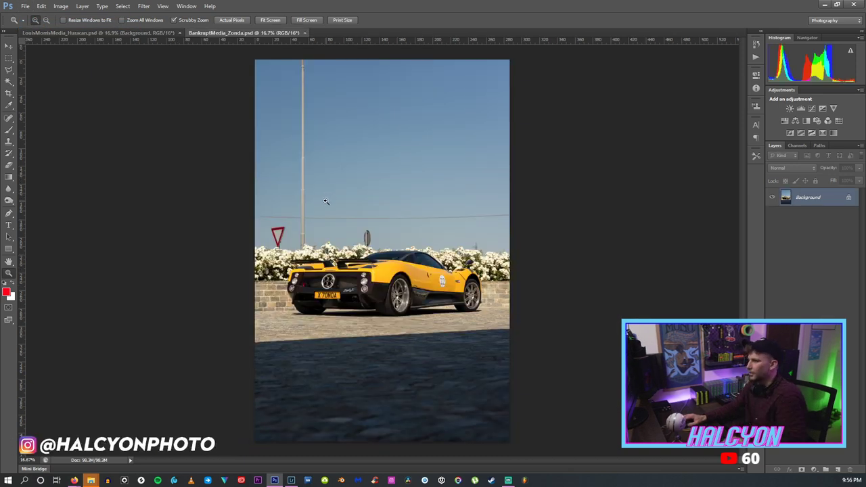
Zoom in, try and clear a rectangular selection, then spot-heal the tall lamp pole.
{"action": "left_click", "coordinate": [449, 179]}
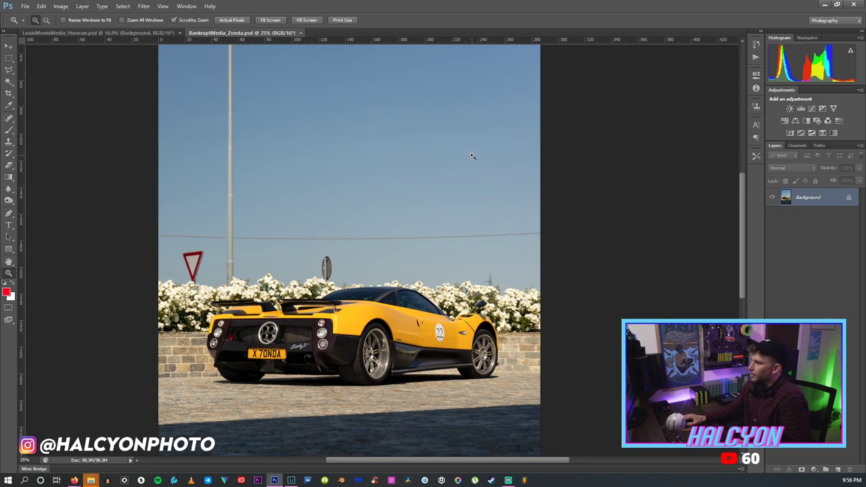
{"action": "scroll", "coordinate": [77, 95], "scroll_direction": "up", "scroll_amount": 1}
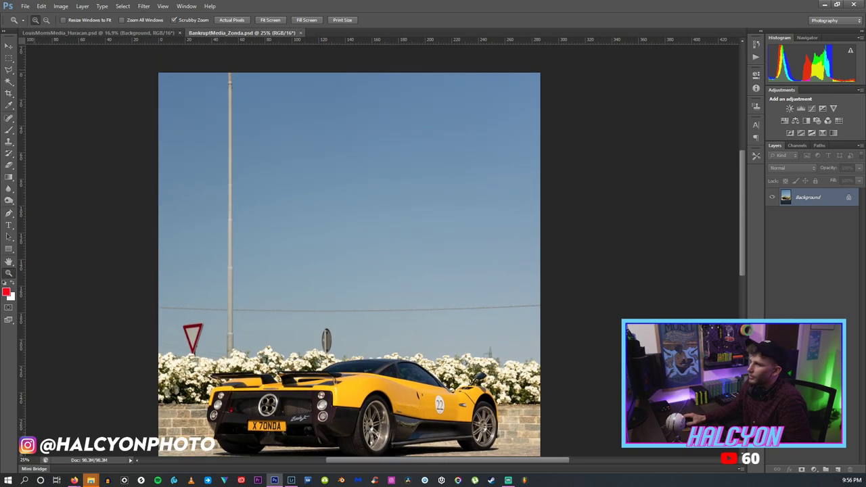
{"action": "left_click", "coordinate": [9, 57]}
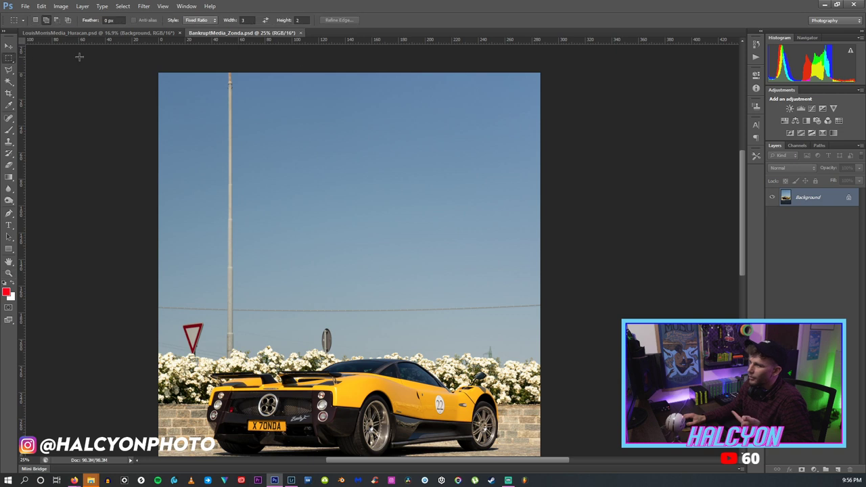
{"action": "left_click_drag", "start_coordinate": [332, 64], "coordinate": [552, 331]}
{"action": "right_click", "coordinate": [430, 187]}
{"action": "left_click", "coordinate": [433, 171]}
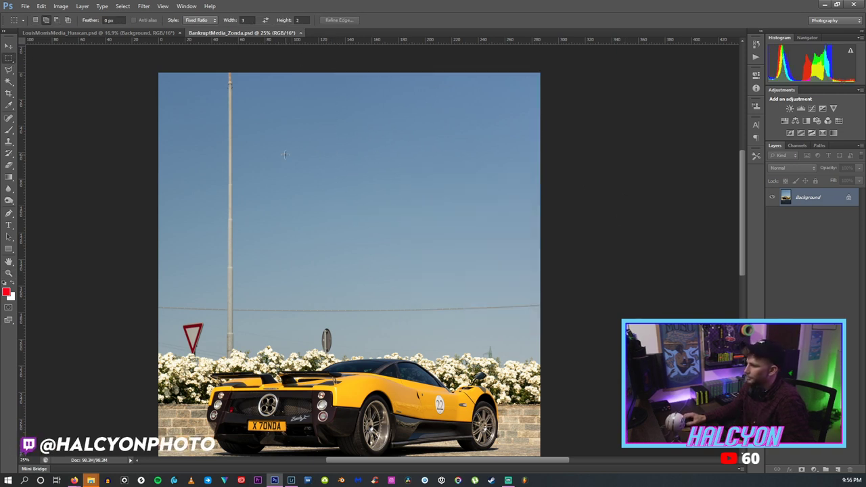
{"action": "left_click", "coordinate": [9, 118]}
{"action": "left_click_drag", "start_coordinate": [230, 74], "coordinate": [228, 320]}
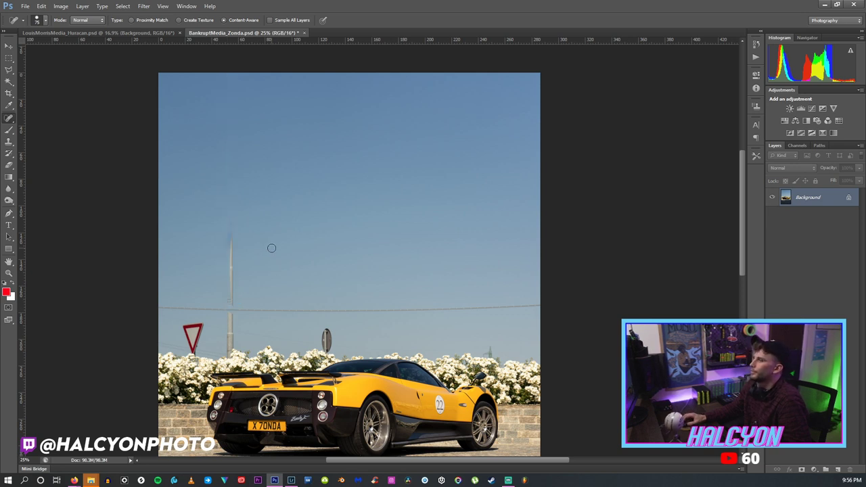
Undo the first stroke and heal the lamp pole again with a 181 px Spot Healing Brush.
{"action": "key", "text": "ctrl+z"}
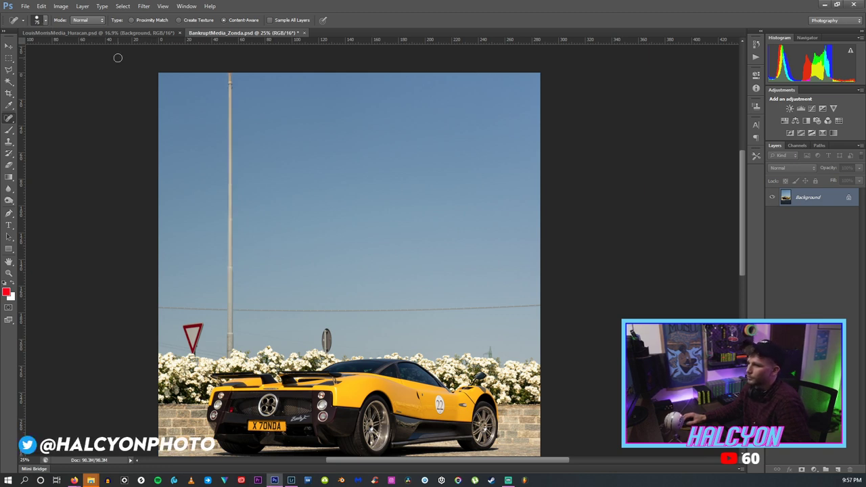
{"action": "left_click", "coordinate": [45, 21]}
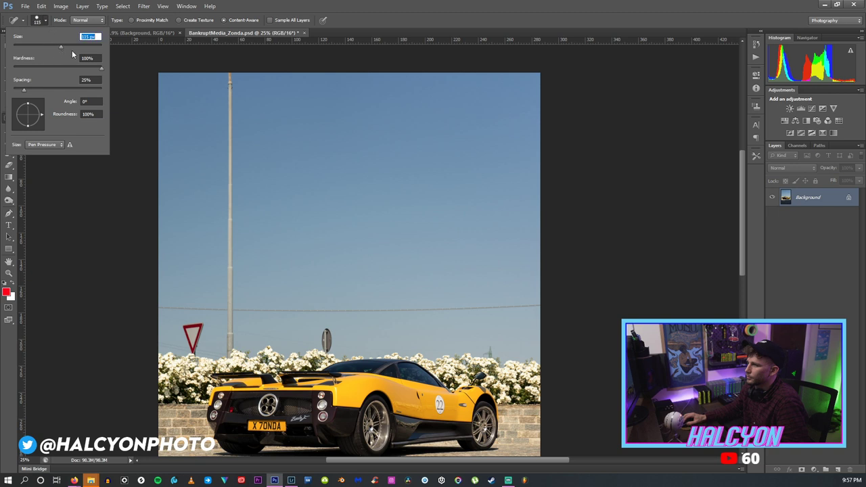
{"action": "left_click_drag", "start_coordinate": [61, 46], "coordinate": [71, 46]}
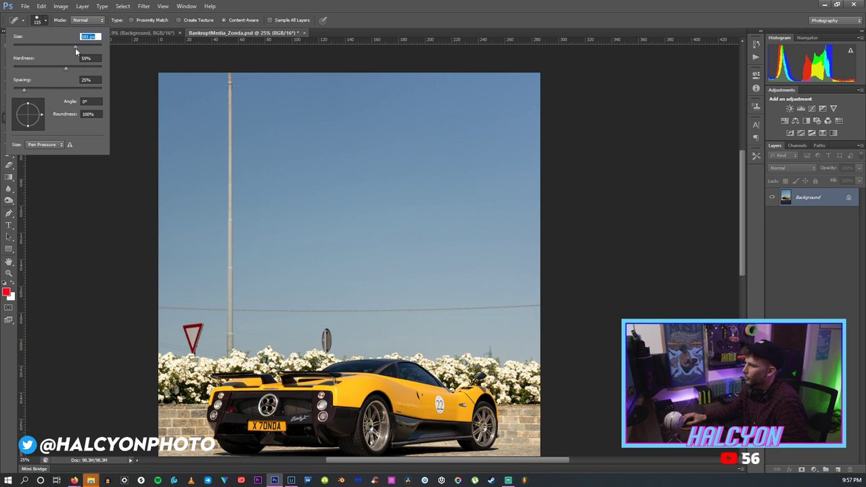
{"action": "left_click_drag", "start_coordinate": [232, 68], "coordinate": [231, 333]}
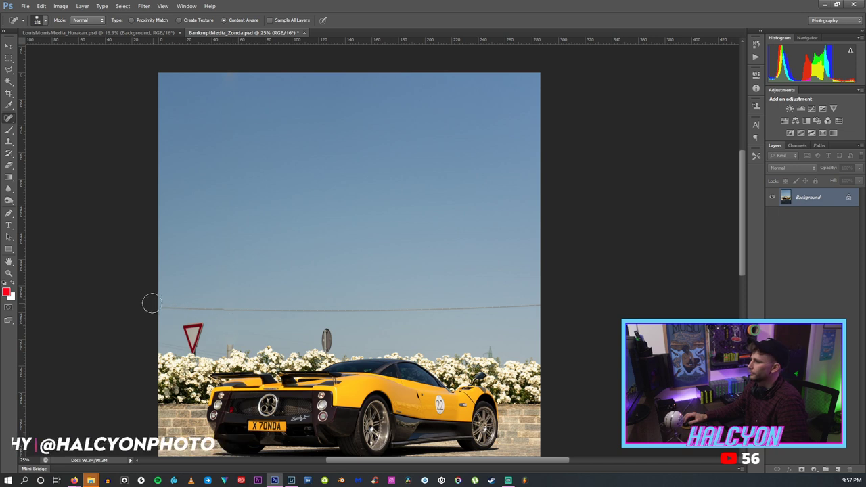
Heal along the overhead wire across the sky.
{"action": "left_click_drag", "start_coordinate": [149, 303], "coordinate": [575, 306]}
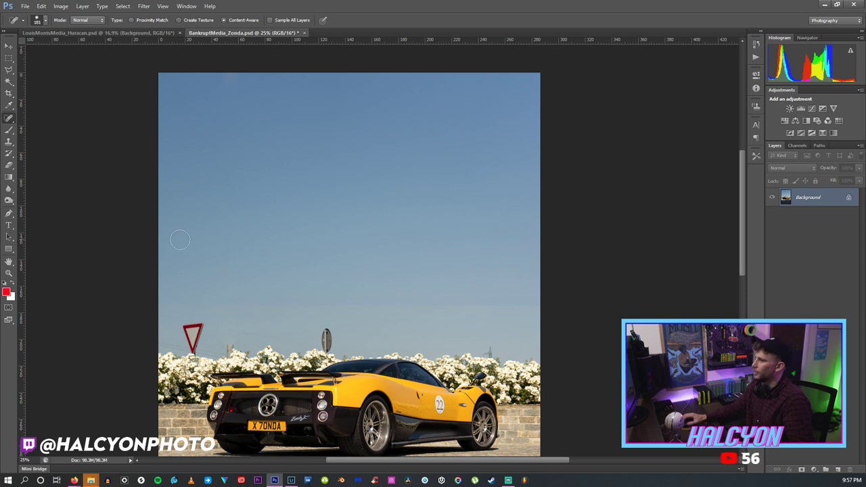
{"action": "key", "text": "z"}
{"action": "scroll", "coordinate": [331, 309], "scroll_direction": "down", "scroll_amount": 3}
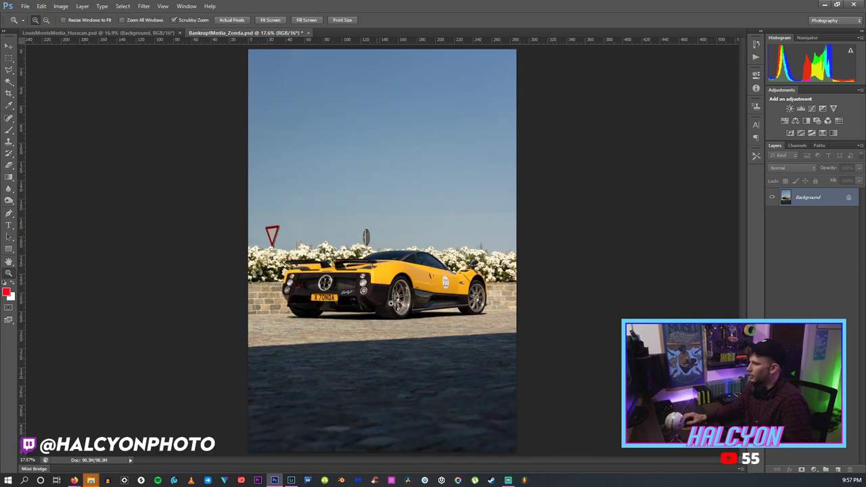
Zoom in to 100% on the sky near the distant power tower.
{"action": "scroll", "coordinate": [481, 196], "scroll_direction": "up", "scroll_amount": 5}
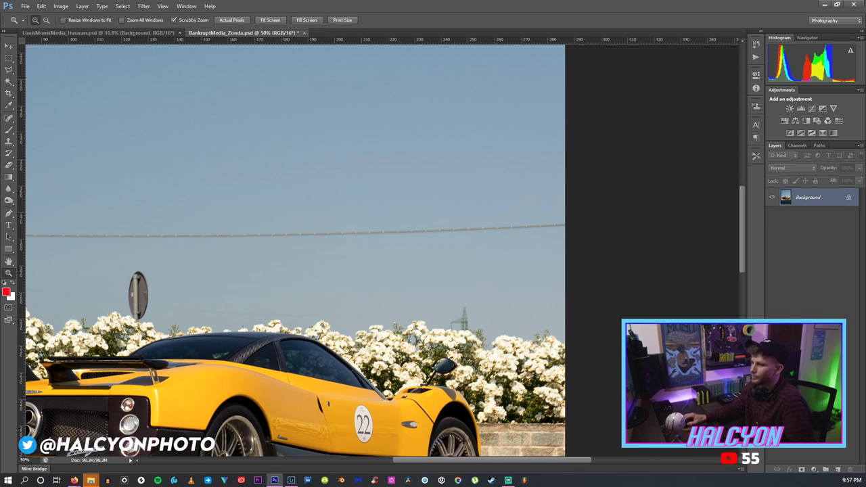
{"action": "left_click_drag", "start_coordinate": [493, 465], "coordinate": [416, 466]}
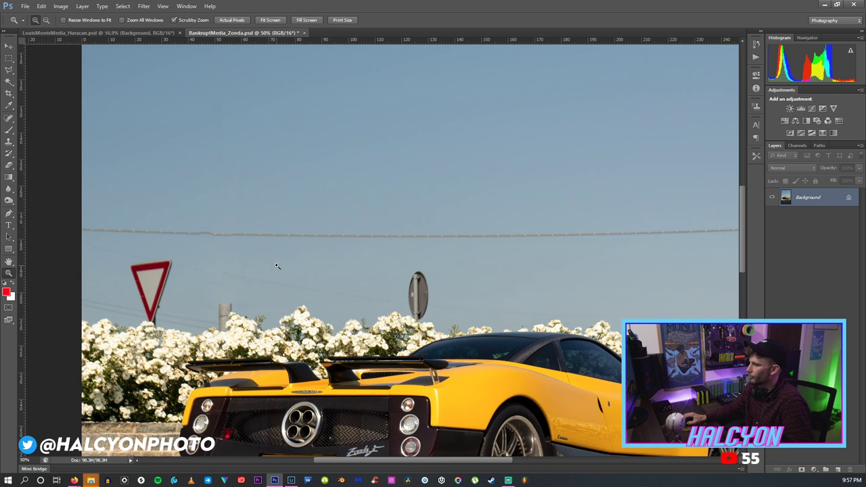
{"action": "left_click_drag", "start_coordinate": [418, 465], "coordinate": [440, 466]}
{"action": "left_click", "coordinate": [474, 302]}
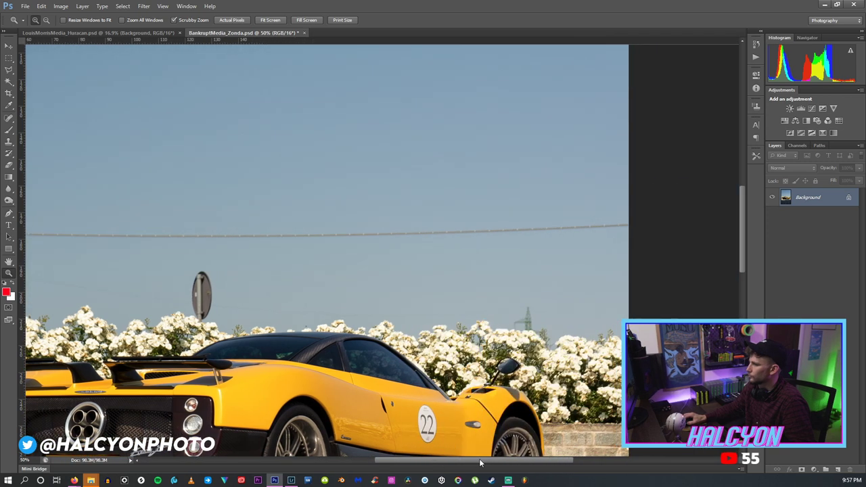
{"action": "left_click", "coordinate": [474, 302]}
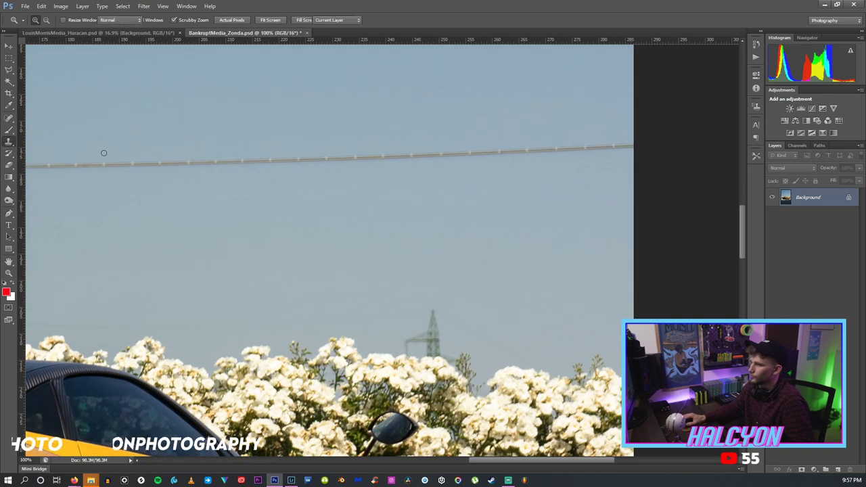
Clone-stamp clean sky over the distant power tower above the flowers.
{"action": "left_click", "coordinate": [9, 141]}
{"action": "left_click", "coordinate": [44, 21]}
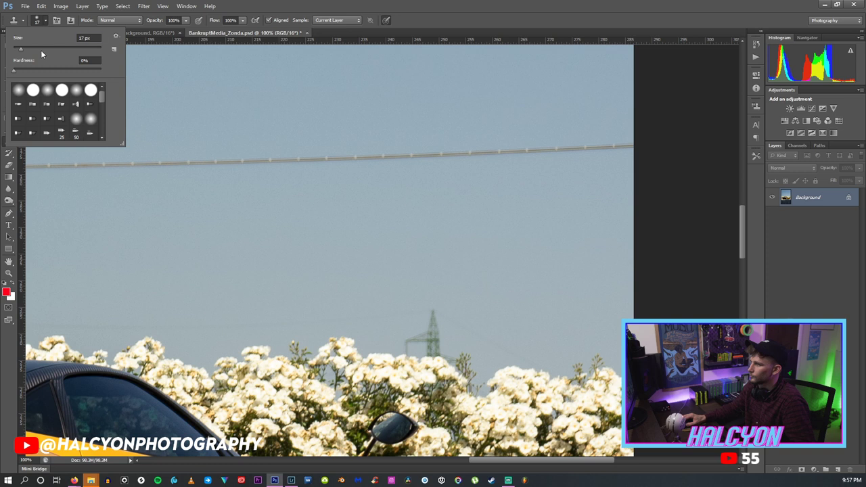
{"action": "left_click", "coordinate": [431, 319]}
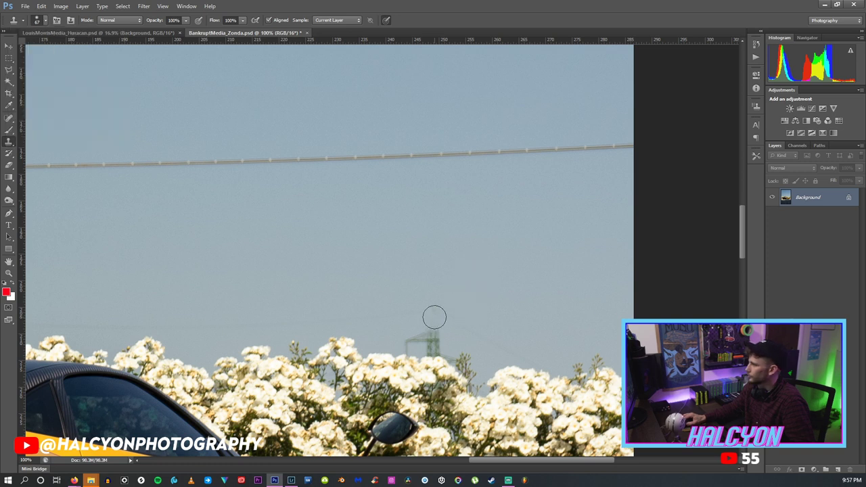
{"action": "left_click", "coordinate": [401, 329], "text": "alt"}
{"action": "mouse_move", "coordinate": [403, 338]}
{"action": "left_mouse_down"}
{"action": "mouse_move", "coordinate": [428, 336]}
{"action": "mouse_move", "coordinate": [458, 350]}
{"action": "left_mouse_up"}
{"action": "left_click", "coordinate": [404, 334], "text": "alt"}
{"action": "left_click", "coordinate": [453, 331], "text": "alt"}
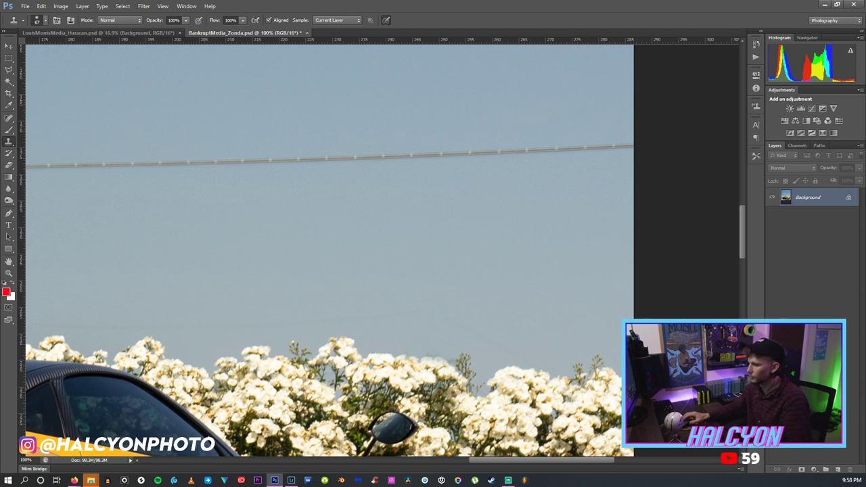
{"action": "mouse_move", "coordinate": [75, 480]}
{"action": "left_click", "coordinate": [101, 465]}
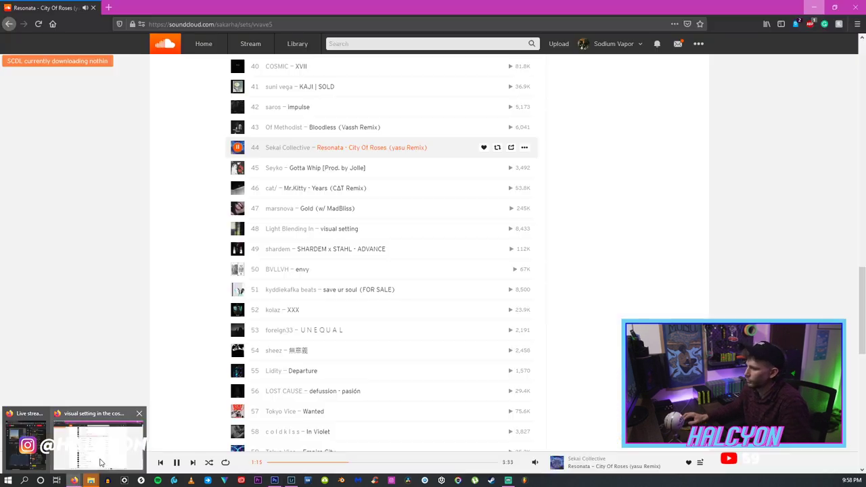
{"action": "mouse_move", "coordinate": [537, 463]}
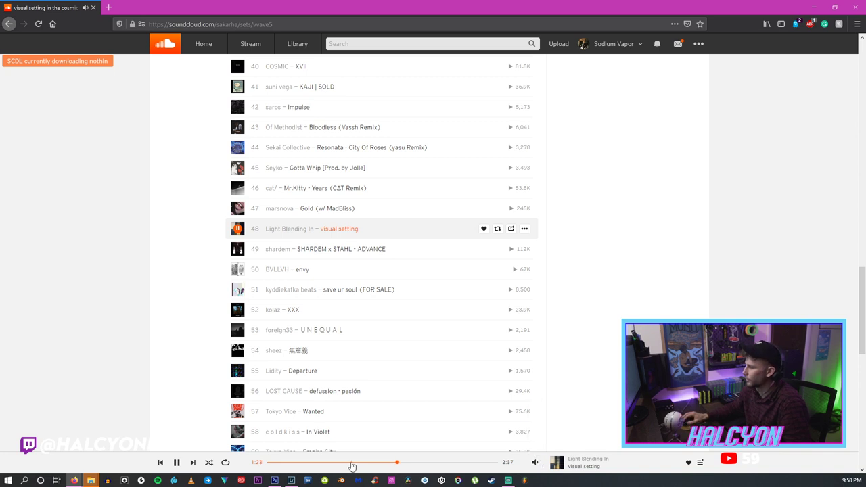
{"action": "left_click", "coordinate": [814, 7]}
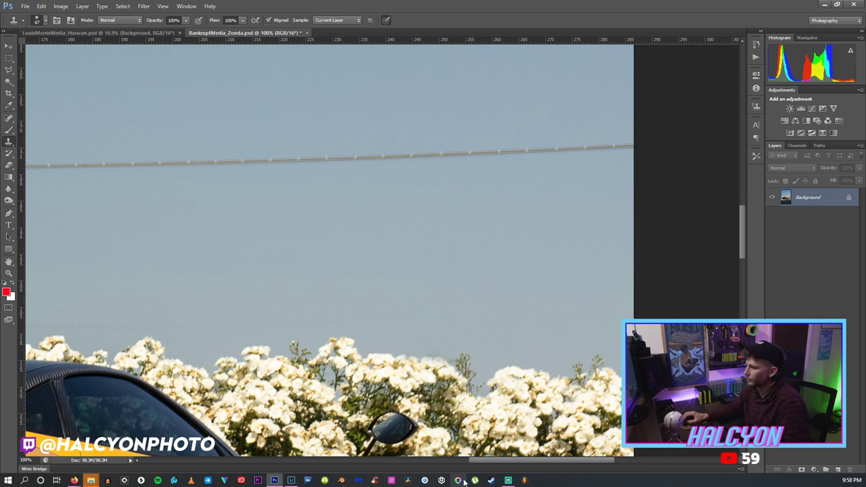
Clone clean sky over the left stretch of the power line.
{"action": "left_click_drag", "start_coordinate": [507, 463], "coordinate": [308, 463]}
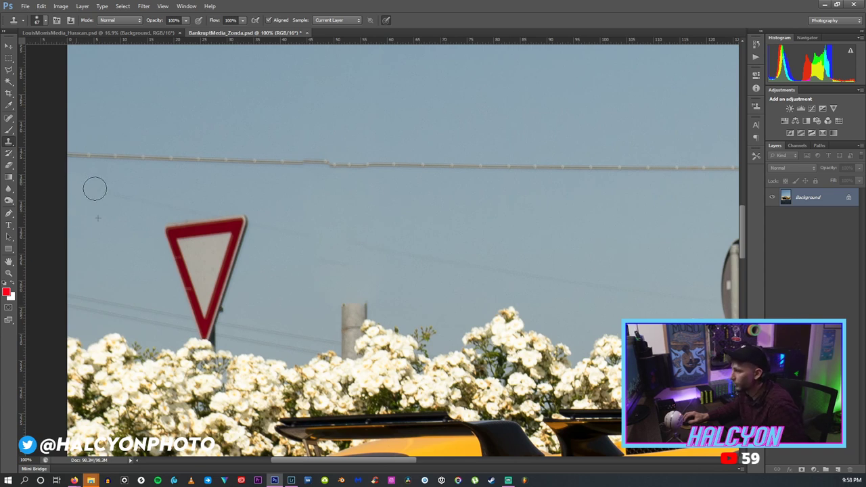
{"action": "left_click_drag", "start_coordinate": [107, 192], "coordinate": [119, 190]}
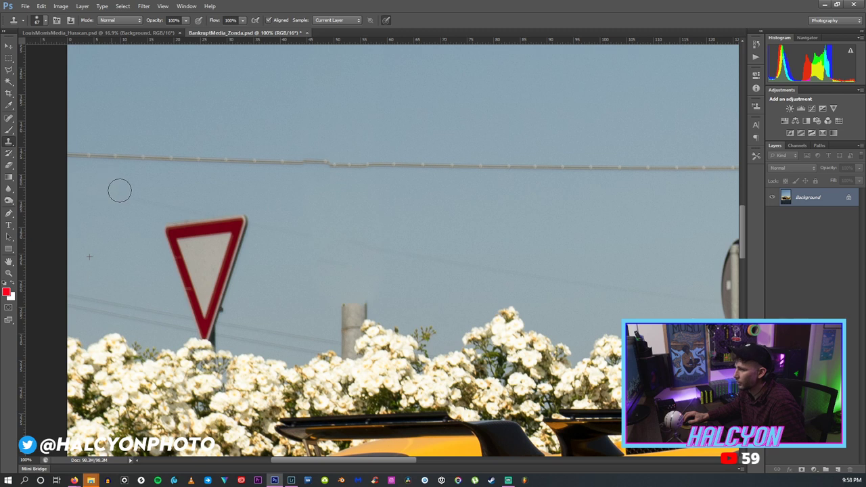
{"action": "left_click_drag", "start_coordinate": [209, 157], "coordinate": [61, 149]}
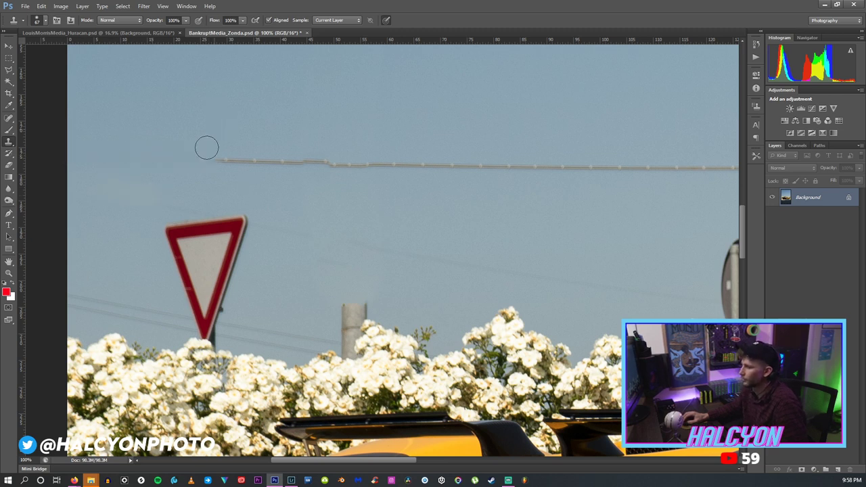
Fit the whole Zonda image in the window, then zoom to 50% on the sky.
{"action": "key", "text": "z"}
{"action": "right_click", "coordinate": [217, 128]}
{"action": "left_click", "coordinate": [236, 135]}
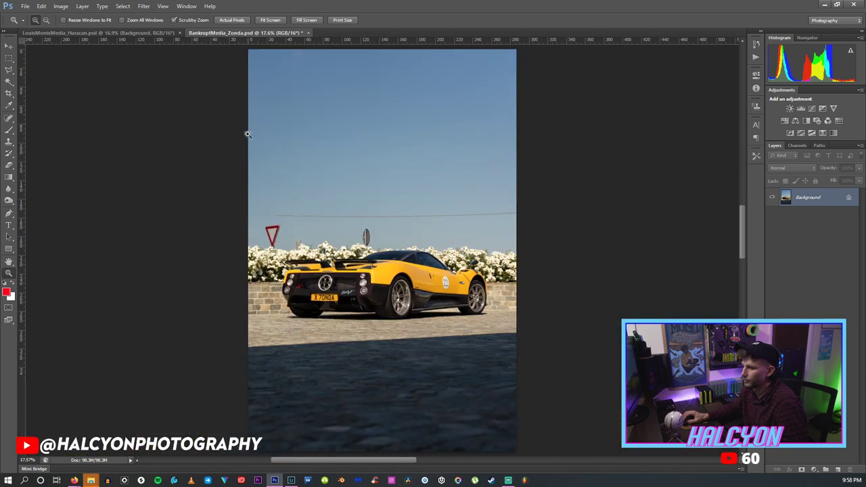
{"action": "left_click", "coordinate": [377, 122]}
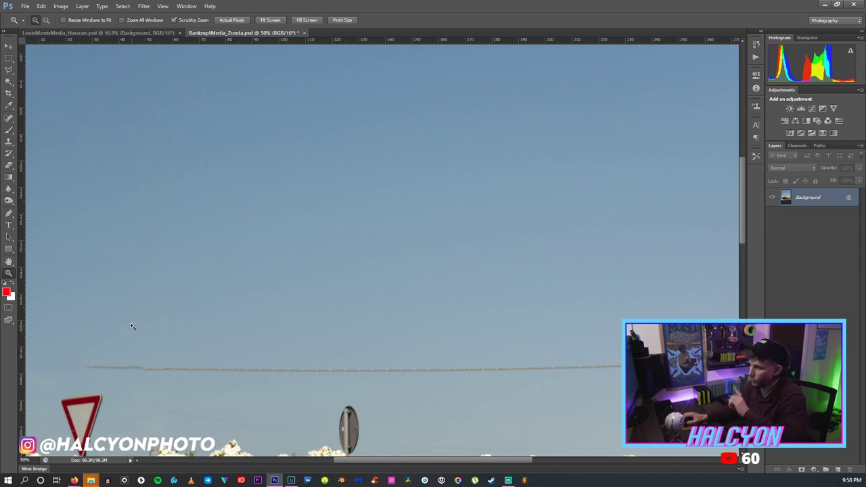
Set the Clone Stamp to sample pixels with a 76 px brush.
{"action": "left_click", "coordinate": [8, 141]}
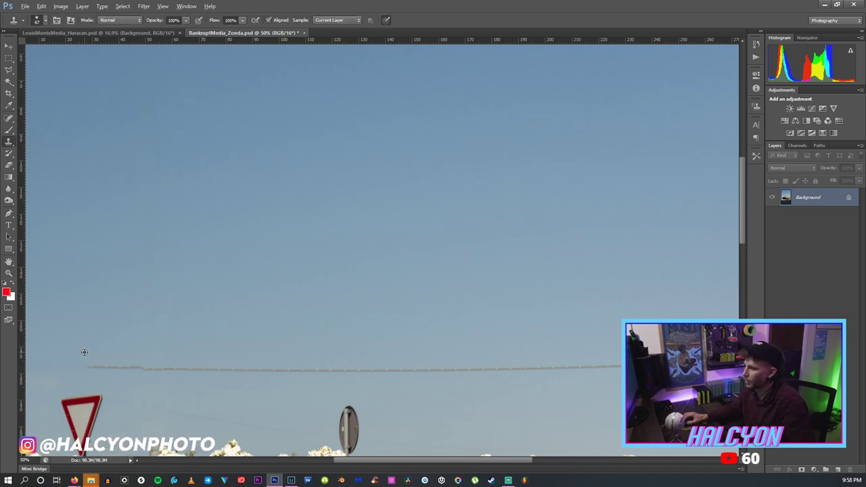
{"action": "left_click", "coordinate": [37, 19]}
{"action": "left_click_drag", "start_coordinate": [43, 47], "coordinate": [48, 49]}
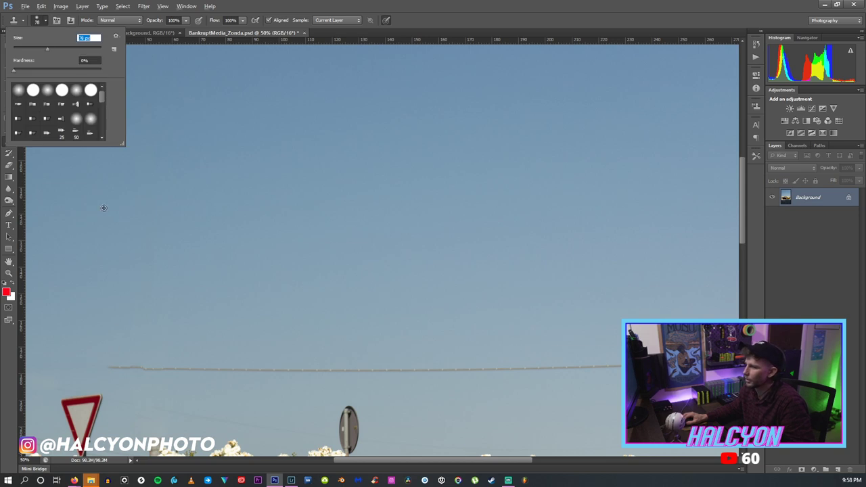
{"action": "key", "text": "Return"}
Clone over two more stretches of the line, then undo both strokes.
{"action": "left_click_drag", "start_coordinate": [108, 367], "coordinate": [216, 366]}
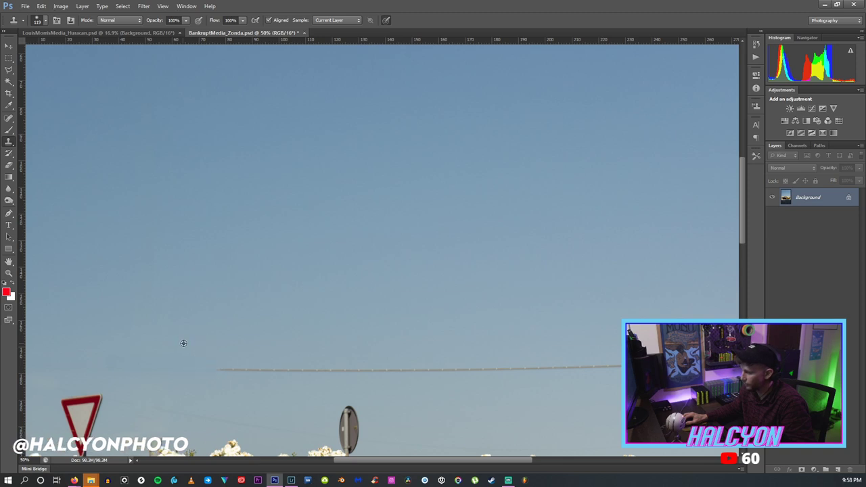
{"action": "left_click_drag", "start_coordinate": [203, 374], "coordinate": [354, 366]}
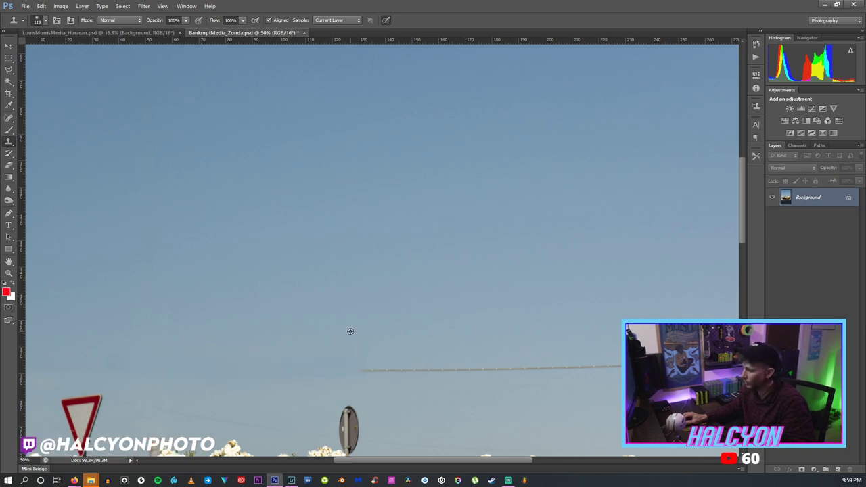
{"action": "key", "text": "ctrl+alt+z"}
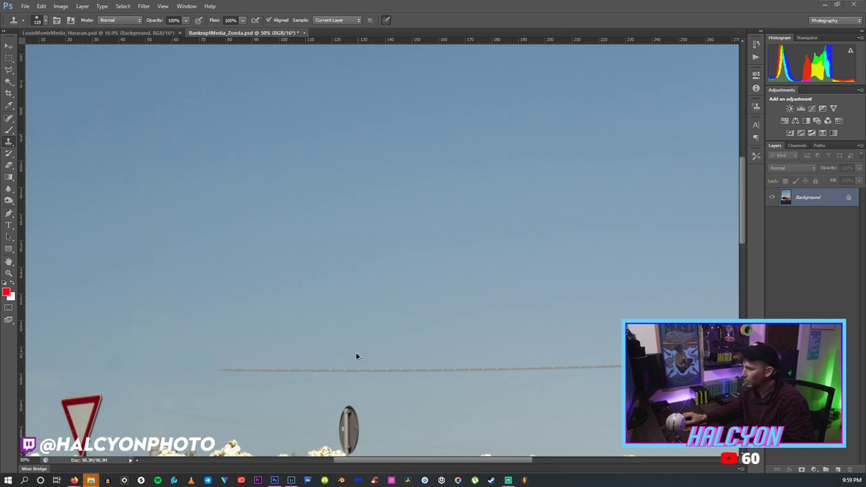
{"action": "key", "text": "ctrl+alt+z"}
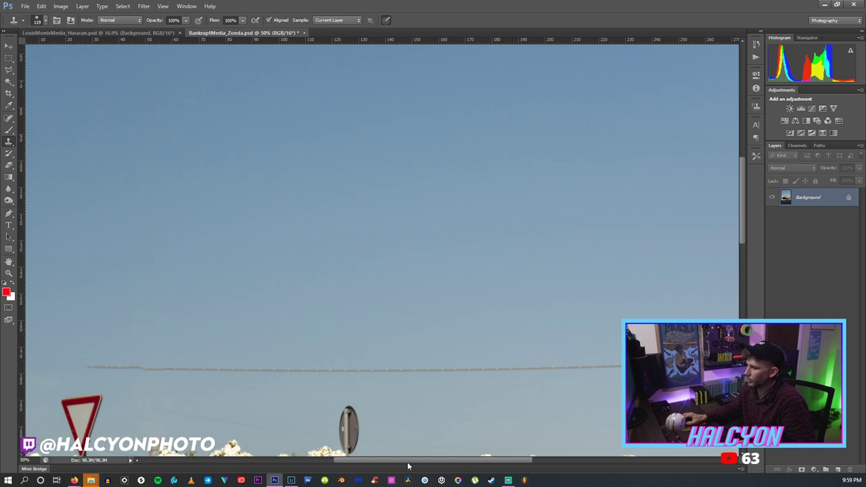
{"action": "left_click_drag", "start_coordinate": [408, 461], "coordinate": [367, 462]}
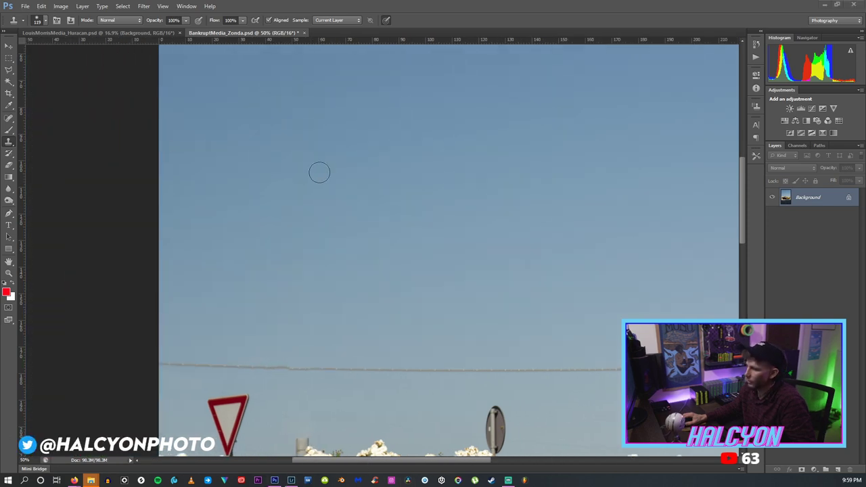
Zoom out to the whole image and bring the yellow car into view.
{"action": "key", "text": "z"}
{"action": "key", "text": "h"}
{"action": "left_click_drag", "start_coordinate": [307, 204], "coordinate": [206, 201]}
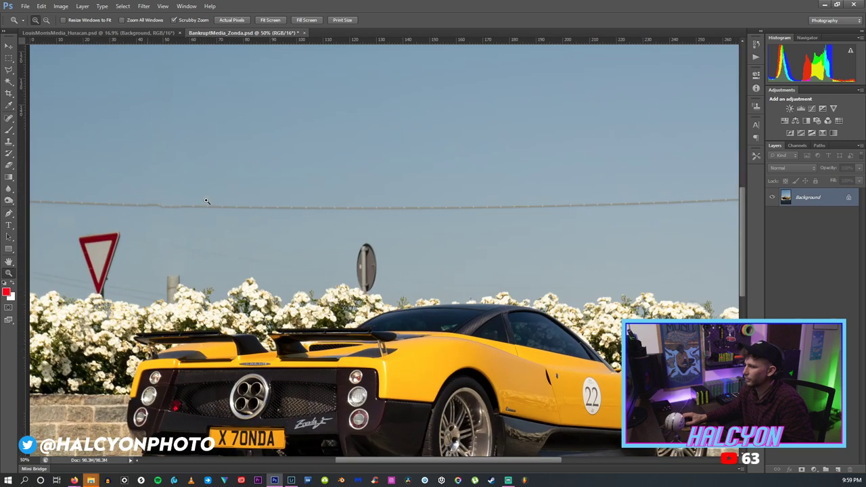
Select a wide strip of clean sky with the rectangular marquee in Normal style.
{"action": "key", "text": "m"}
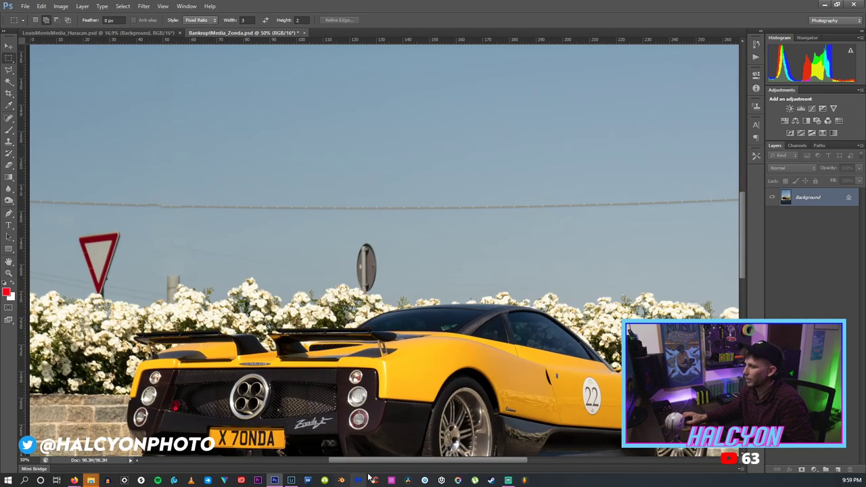
{"action": "left_click_drag", "start_coordinate": [381, 462], "coordinate": [366, 465]}
{"action": "mouse_move", "coordinate": [55, 82]}
{"action": "left_mouse_down"}
{"action": "mouse_move", "coordinate": [703, 175]}
{"action": "mouse_move", "coordinate": [238, 188]}
{"action": "left_mouse_up"}
{"action": "right_click", "coordinate": [189, 144]}
{"action": "left_click", "coordinate": [203, 148]}
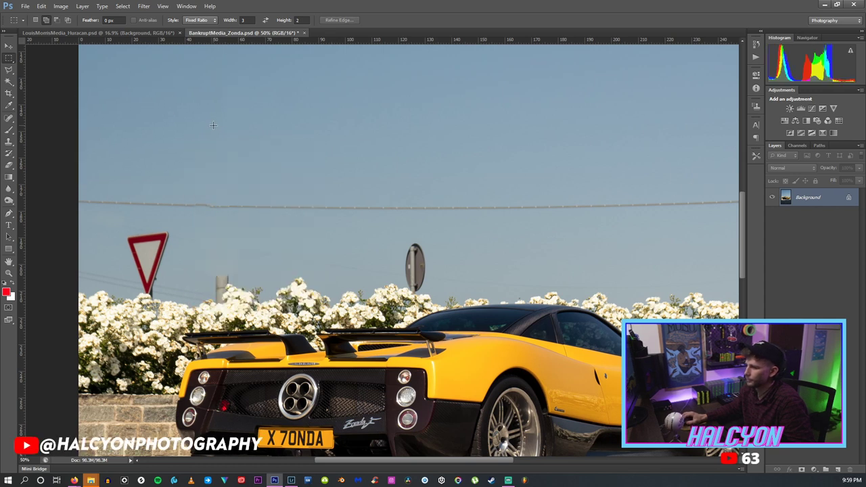
{"action": "left_click", "coordinate": [203, 21]}
{"action": "left_click", "coordinate": [202, 31]}
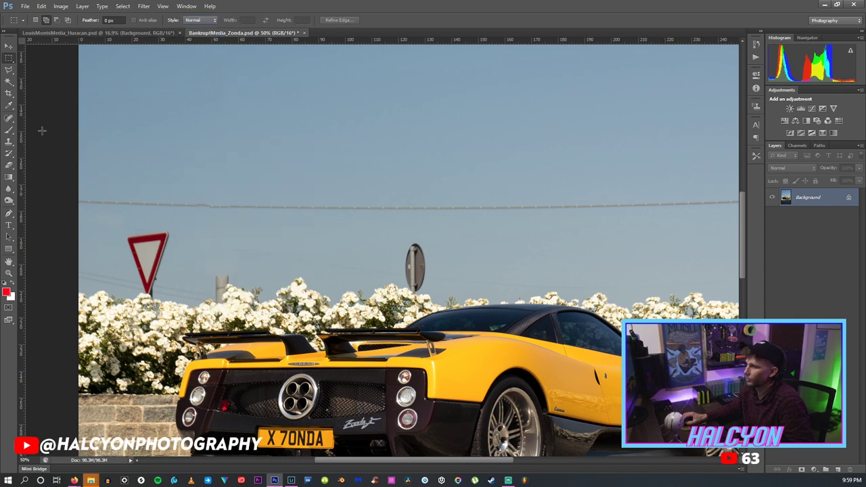
{"action": "left_click_drag", "start_coordinate": [65, 97], "coordinate": [491, 178]}
Copy the sky strip onto a new Layer 1 and transform it up over the wire.
{"action": "right_click", "coordinate": [142, 166]}
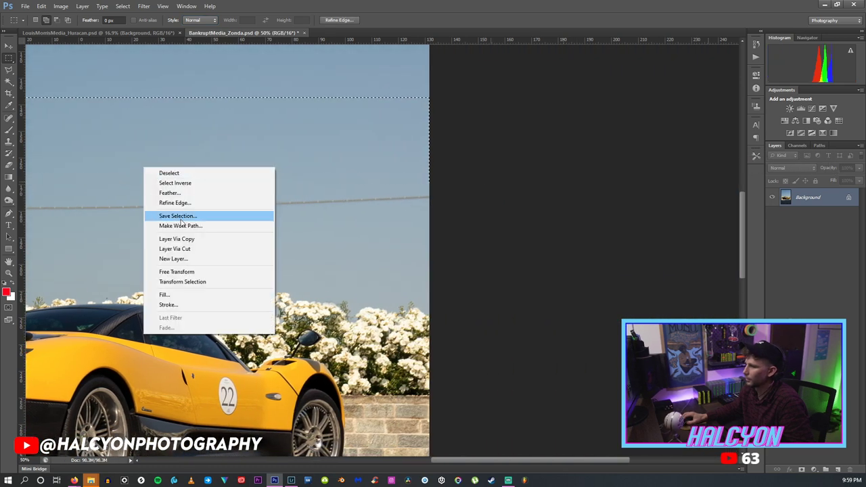
{"action": "left_click", "coordinate": [181, 239]}
{"action": "key", "text": "ctrl+t"}
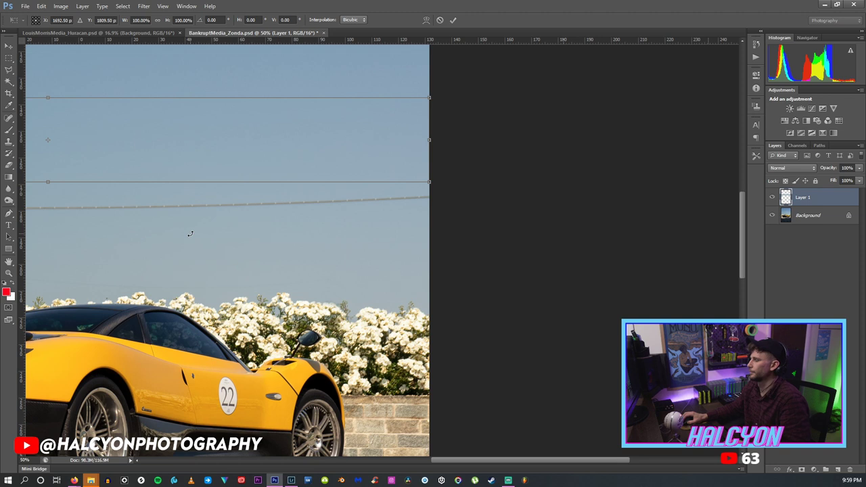
{"action": "left_click_drag", "start_coordinate": [215, 120], "coordinate": [215, 169]}
{"action": "left_click_drag", "start_coordinate": [554, 460], "coordinate": [439, 459]}
{"action": "left_click_drag", "start_coordinate": [338, 198], "coordinate": [337, 191]}
{"action": "left_click", "coordinate": [61, 6]}
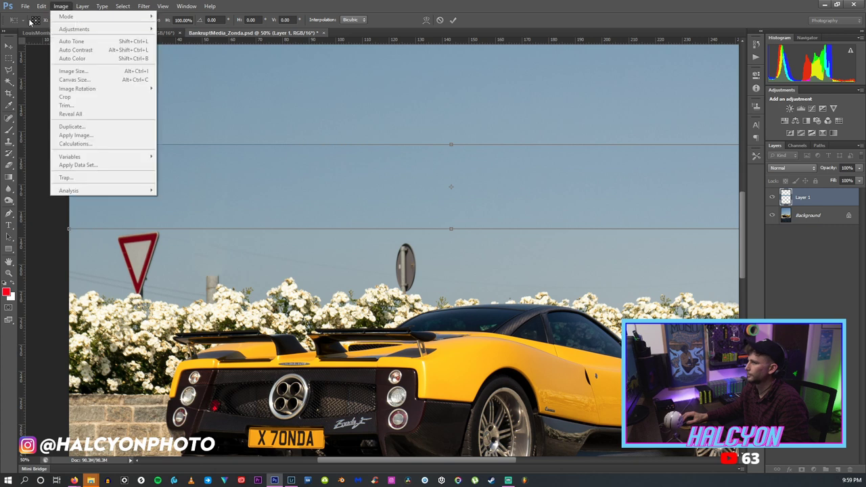
{"action": "left_click", "coordinate": [65, 28]}
{"action": "key", "text": "Return"}
Open the Levels adjustment and cancel it without changes.
{"action": "left_click", "coordinate": [61, 6]}
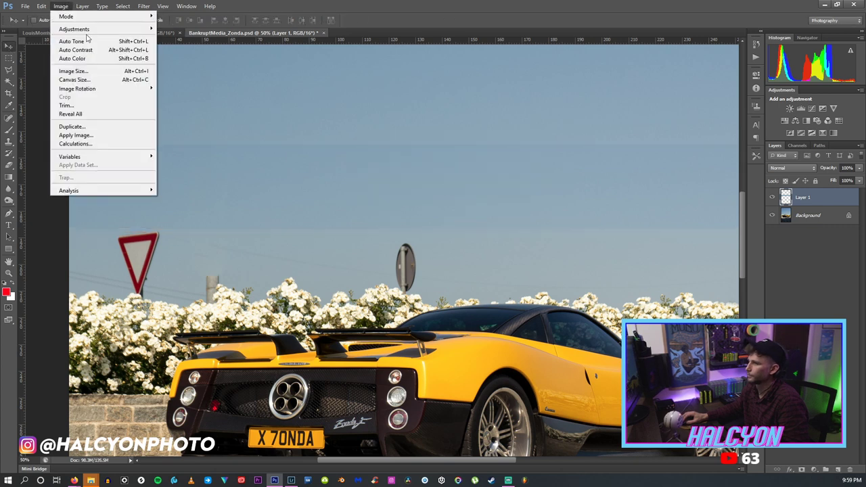
{"action": "mouse_move", "coordinate": [88, 29]}
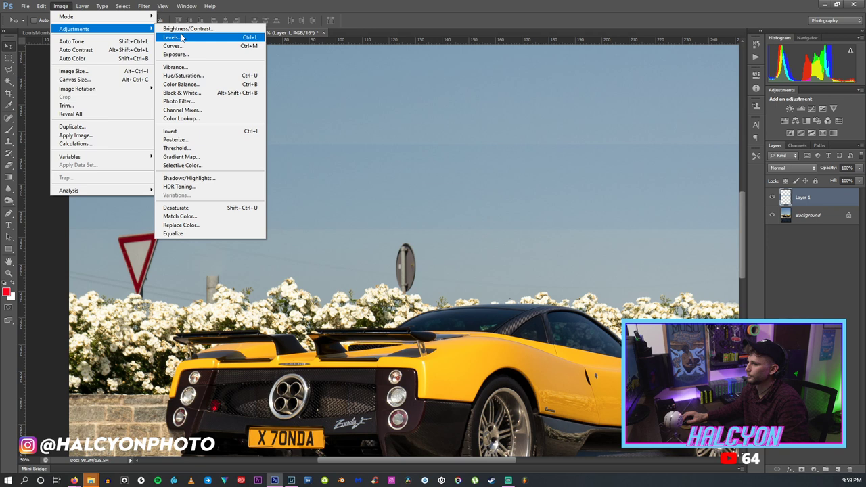
{"action": "left_click", "coordinate": [181, 38]}
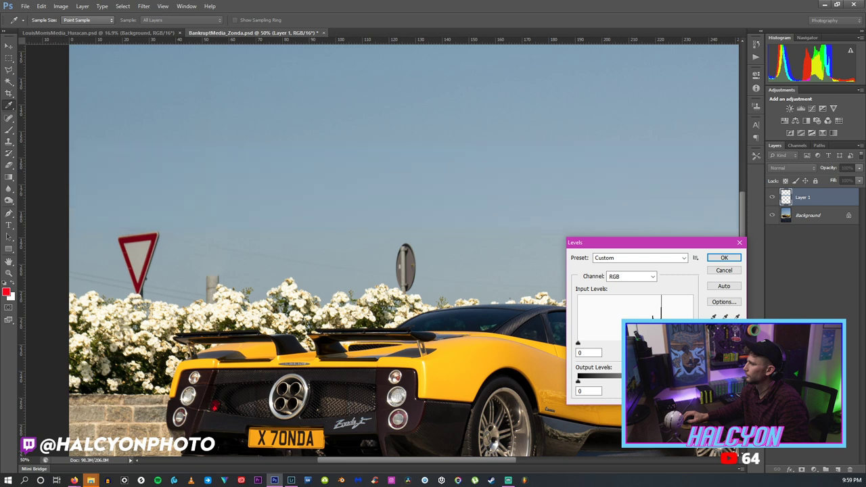
{"action": "left_click", "coordinate": [714, 261]}
Toggle Layer 1's visibility off and on to compare the sky patch.
{"action": "key", "text": "v"}
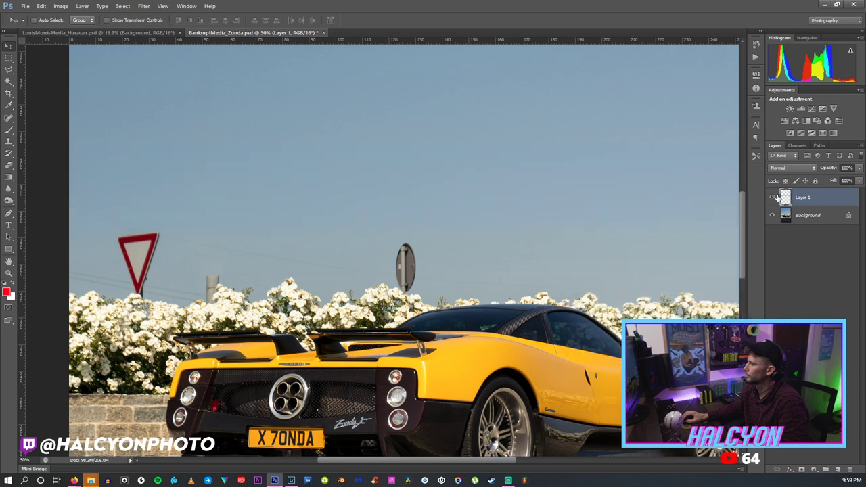
{"action": "left_click", "coordinate": [773, 197]}
{"action": "left_click", "coordinate": [773, 196]}
Set the Eraser brush size to 288 px.
{"action": "left_click", "coordinate": [8, 170]}
{"action": "left_click", "coordinate": [45, 21]}
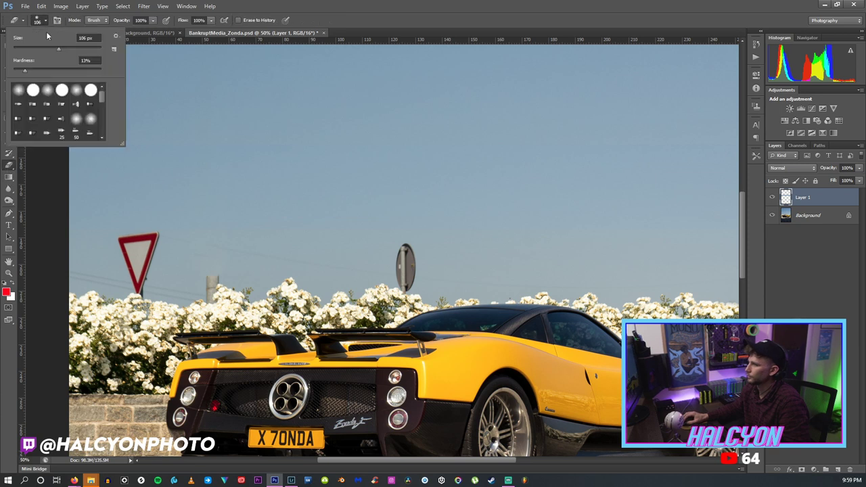
{"action": "left_click_drag", "start_coordinate": [59, 49], "coordinate": [77, 49]}
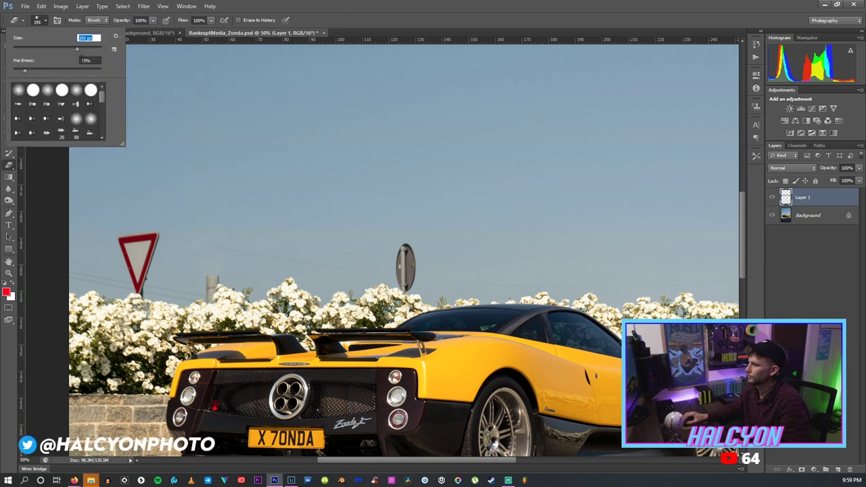
{"action": "key", "text": "Return"}
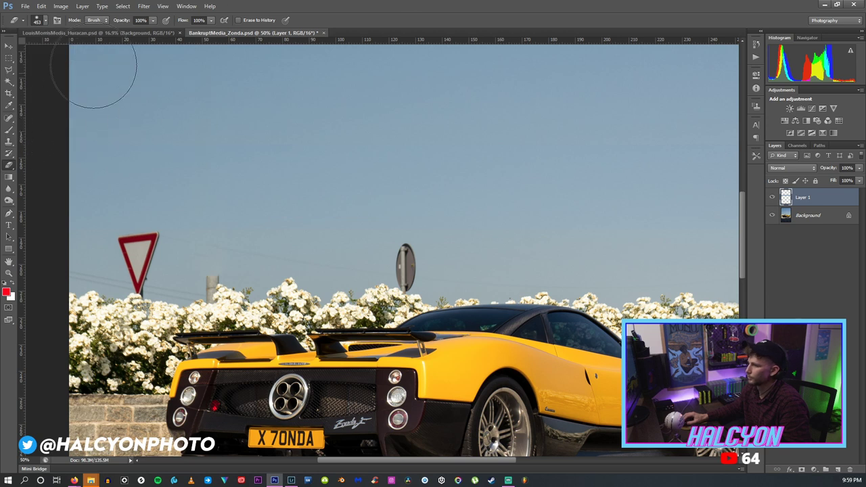
{"action": "left_click", "coordinate": [45, 21]}
{"action": "left_click_drag", "start_coordinate": [98, 52], "coordinate": [84, 53]}
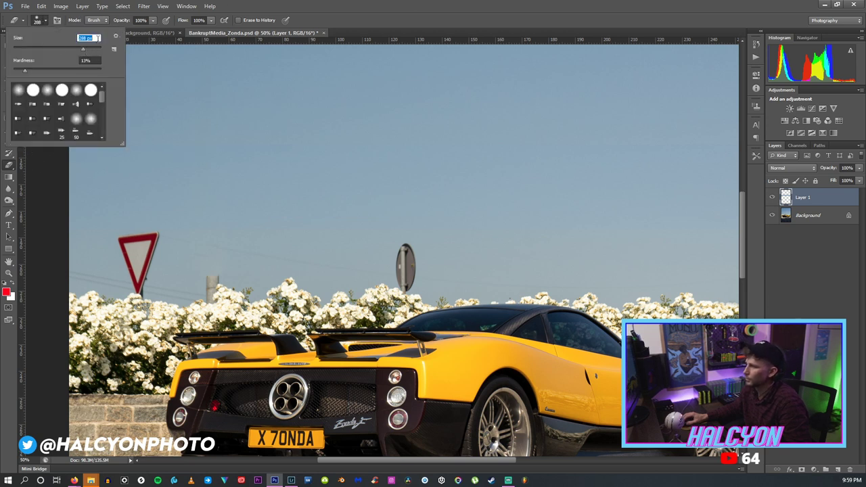
{"action": "key", "text": "Return"}
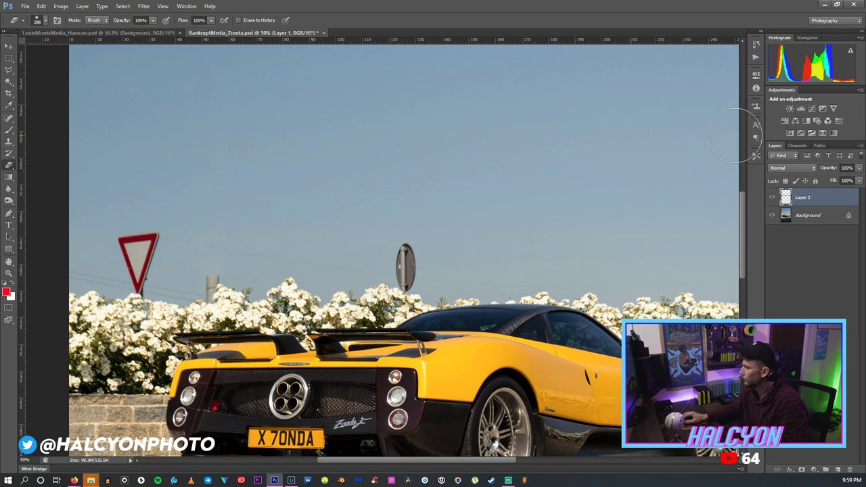
{"action": "scroll", "coordinate": [453, 416], "scroll_direction": "right", "scroll_amount": 5}
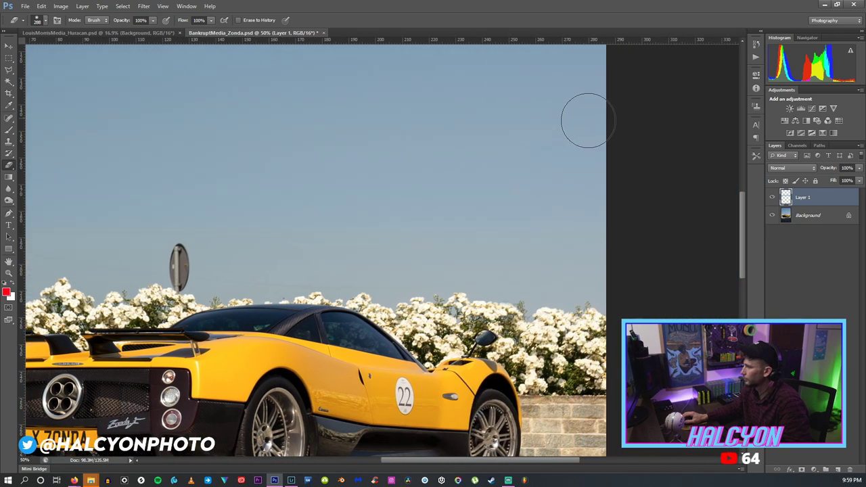
Briefly check the Clone Stamp brush settings, then return to the Eraser.
{"action": "key", "text": "s"}
{"action": "right_click", "coordinate": [466, 148]}
{"action": "key", "text": "Return"}
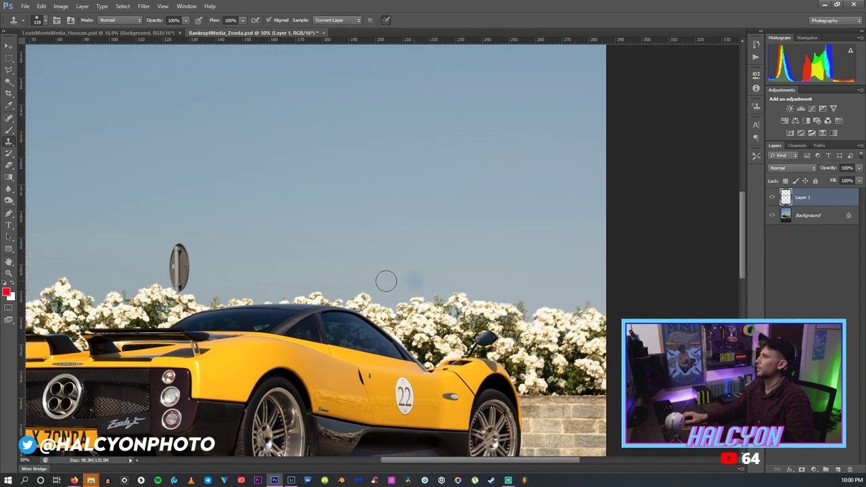
{"action": "left_click", "coordinate": [9, 164]}
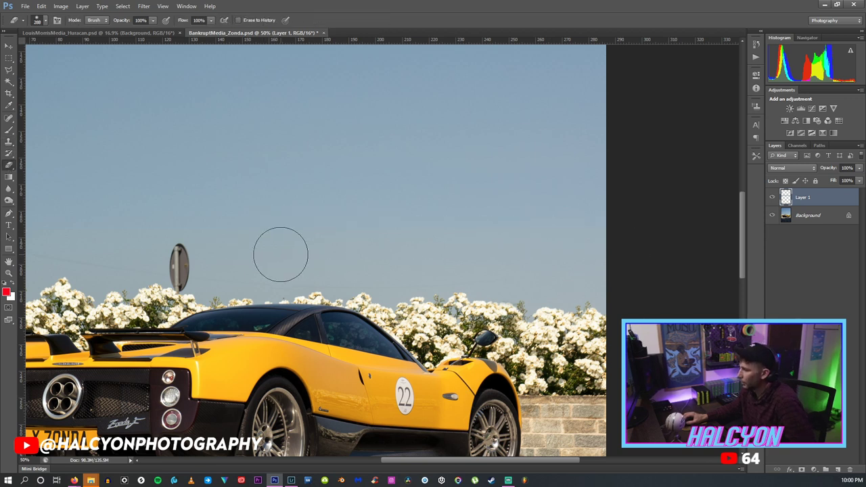
Fit the whole Zonda photo in the window.
{"action": "key", "text": "z"}
{"action": "right_click", "coordinate": [304, 254]}
{"action": "left_click", "coordinate": [318, 261]}
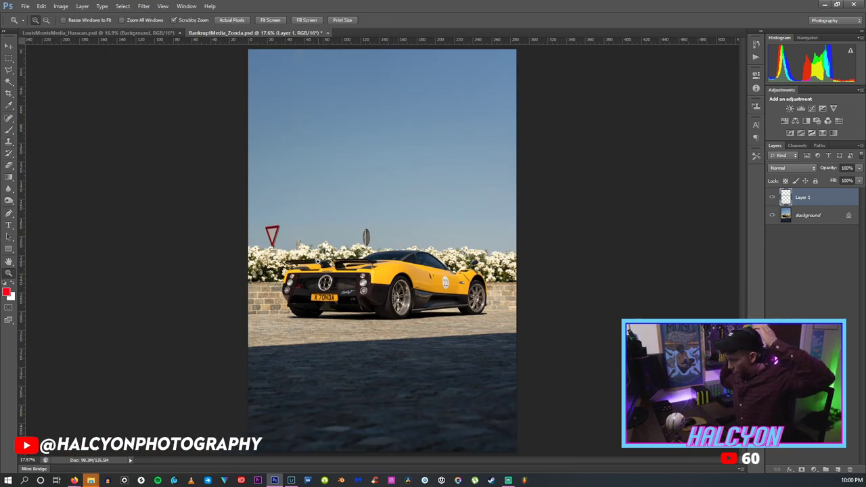
Merge Layer 1 into the Background and zoom in on the wire above the car.
{"action": "key", "text": "ctrl+e"}
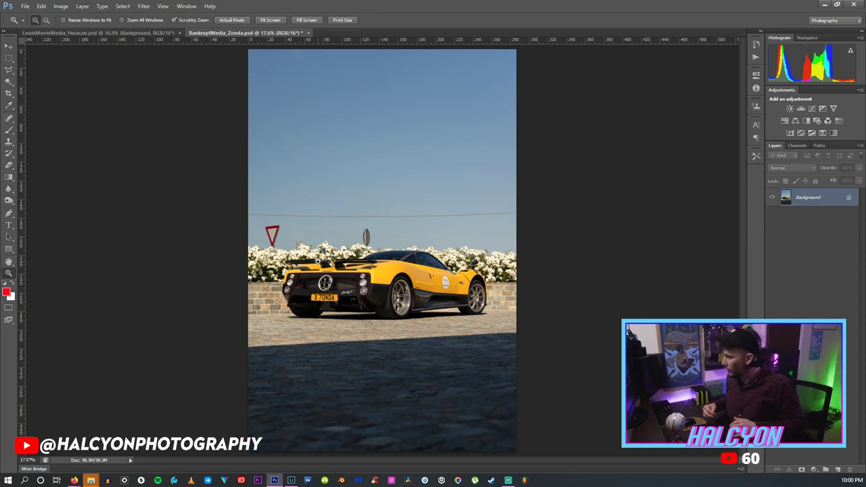
{"action": "left_click", "coordinate": [443, 219]}
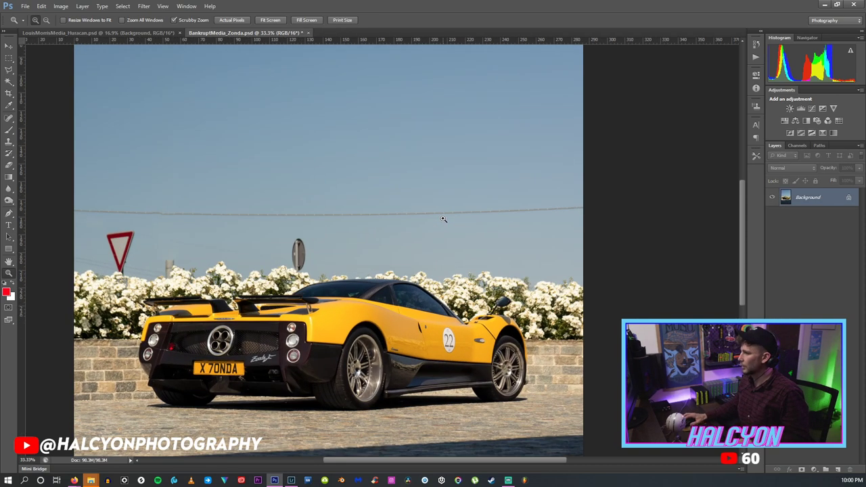
{"action": "left_click", "coordinate": [443, 219]}
{"action": "left_click", "coordinate": [14, 144]}
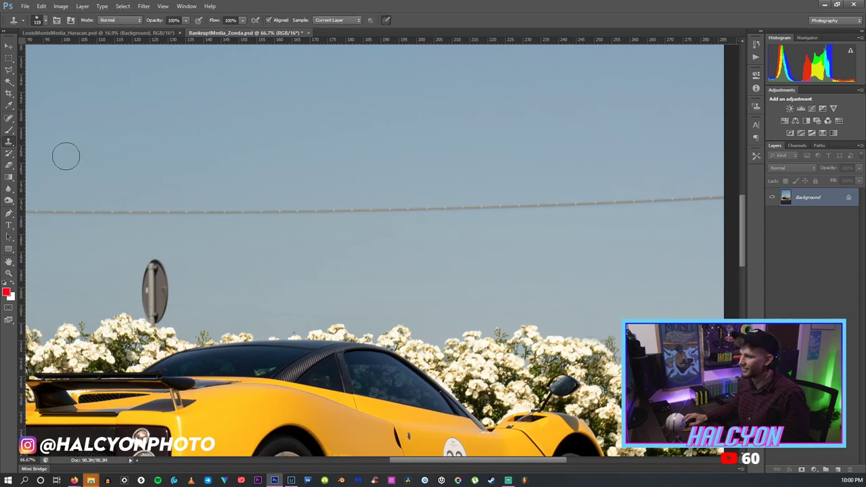
Clone over the right-hand wire, undo, resample clean sky, then fit the photo and zoom in.
{"action": "mouse_move", "coordinate": [283, 219]}
{"action": "left_mouse_down"}
{"action": "mouse_move", "coordinate": [504, 204]}
{"action": "mouse_move", "coordinate": [540, 211]}
{"action": "mouse_move", "coordinate": [643, 203]}
{"action": "mouse_move", "coordinate": [643, 212]}
{"action": "mouse_move", "coordinate": [704, 197]}
{"action": "left_mouse_up"}
{"action": "key", "text": "ctrl+alt+z"}
{"action": "left_click", "coordinate": [278, 241], "text": "alt"}
{"action": "key", "text": "z"}
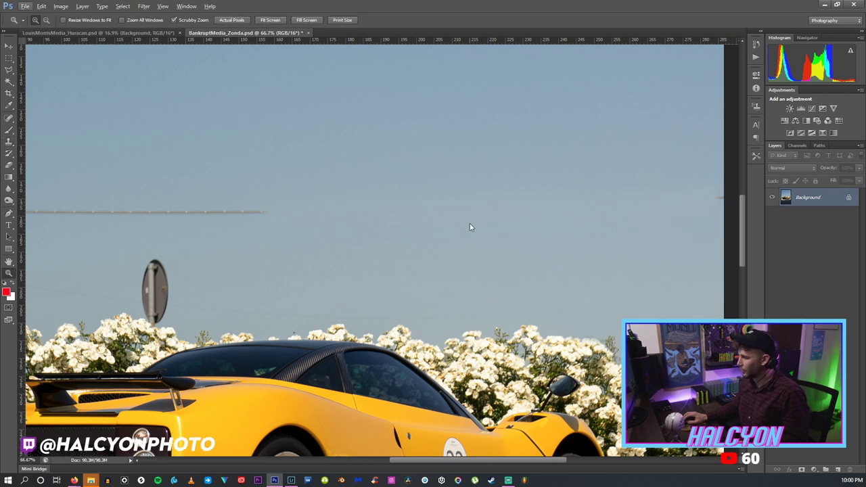
{"action": "key", "text": "ctrl+0"}
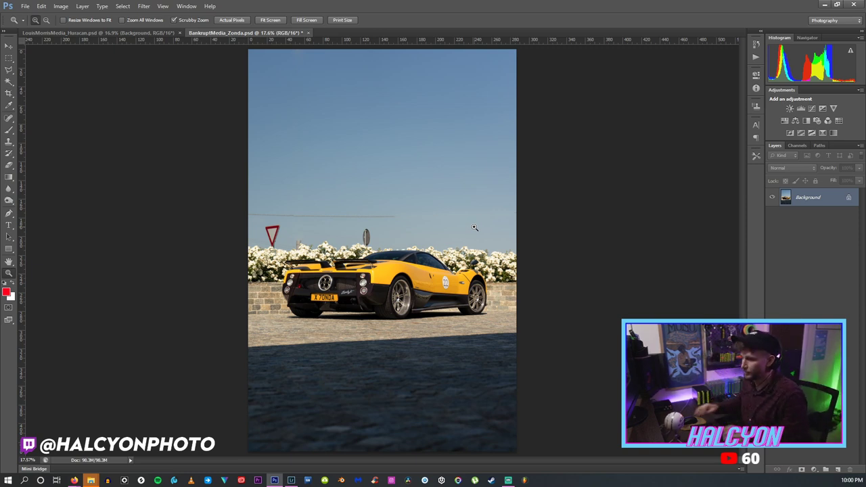
{"action": "left_click_drag", "start_coordinate": [427, 230], "coordinate": [463, 211]}
Add a new layer, undo it, and fit the whole Zonda photo on screen.
{"action": "key", "text": "ctrl+shift+alt+n"}
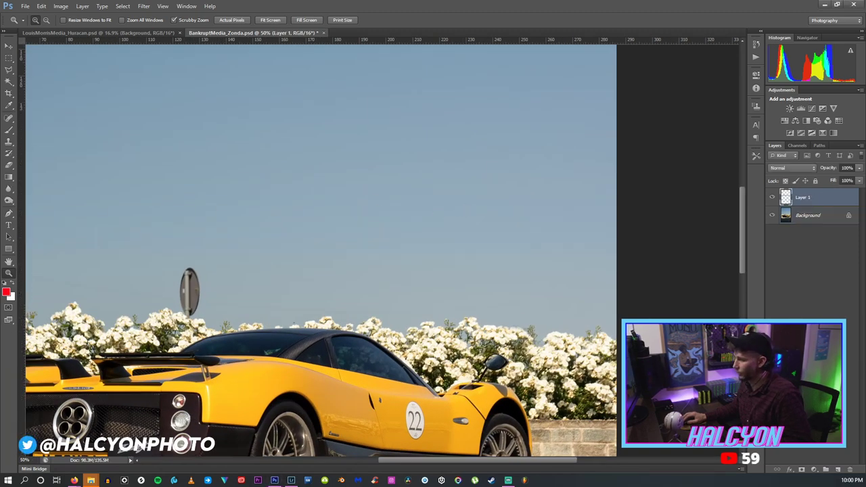
{"action": "key", "text": "ctrl+alt+z"}
{"action": "key", "text": "ctrl+alt+z"}
{"action": "right_click", "coordinate": [456, 190]}
{"action": "left_click", "coordinate": [462, 202]}
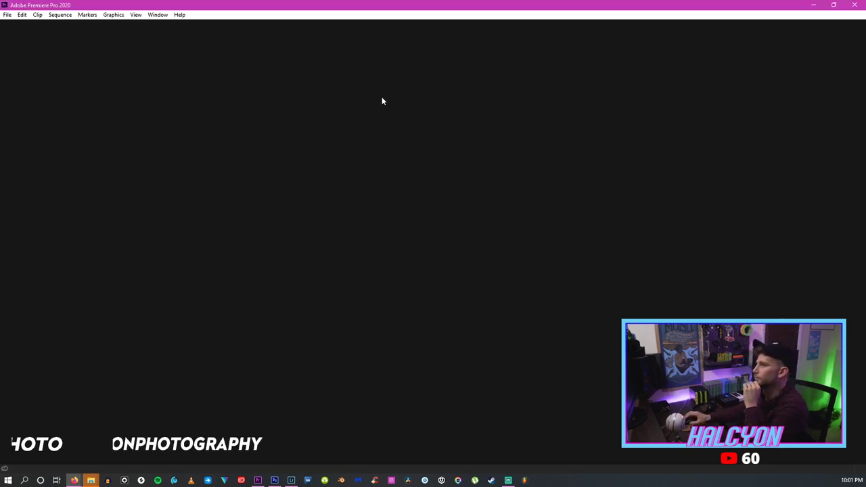
Delete the stream-intro clips from the build sequence.
{"action": "left_click", "coordinate": [7, 14]}
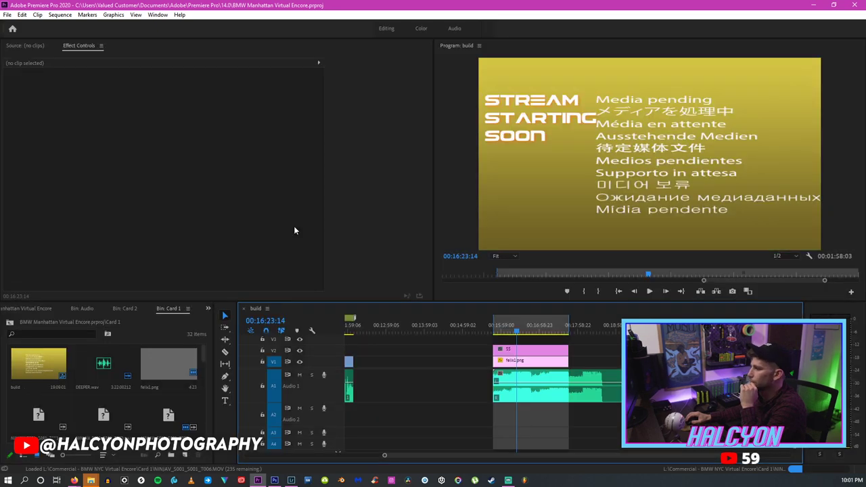
{"action": "left_click", "coordinate": [546, 360]}
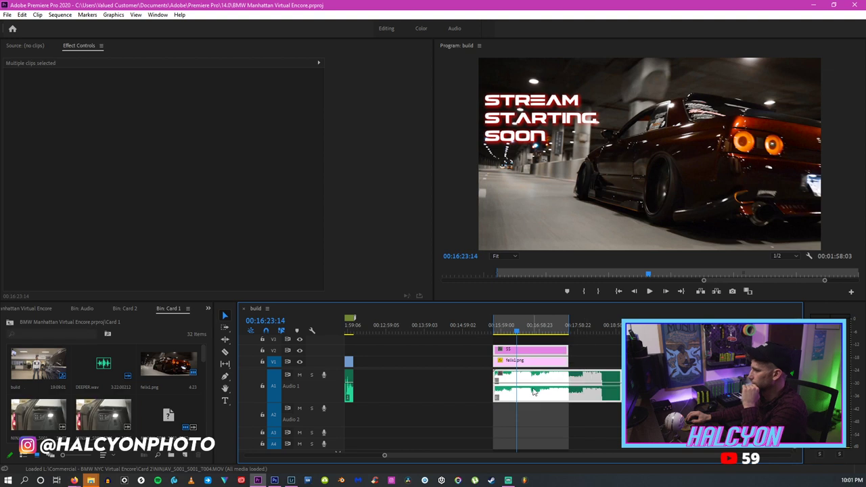
{"action": "key", "text": "Delete"}
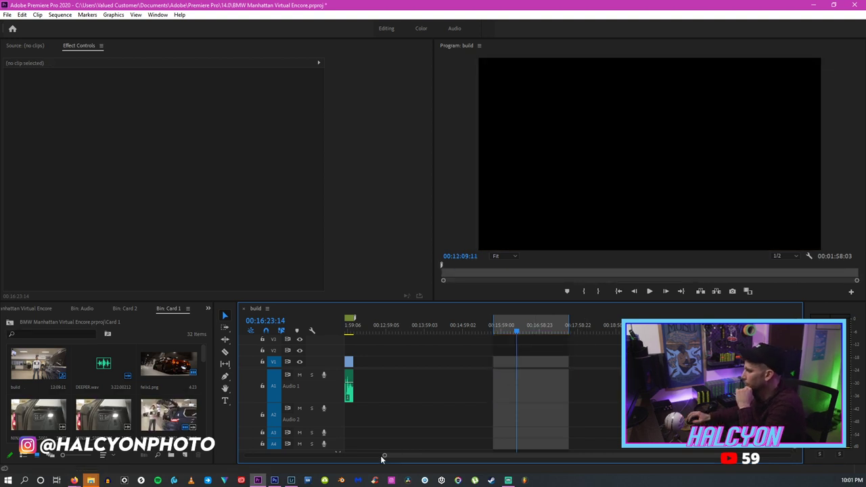
Scrub through the BMW footage at several points between 42 seconds and ten minutes.
{"action": "left_click", "coordinate": [358, 460]}
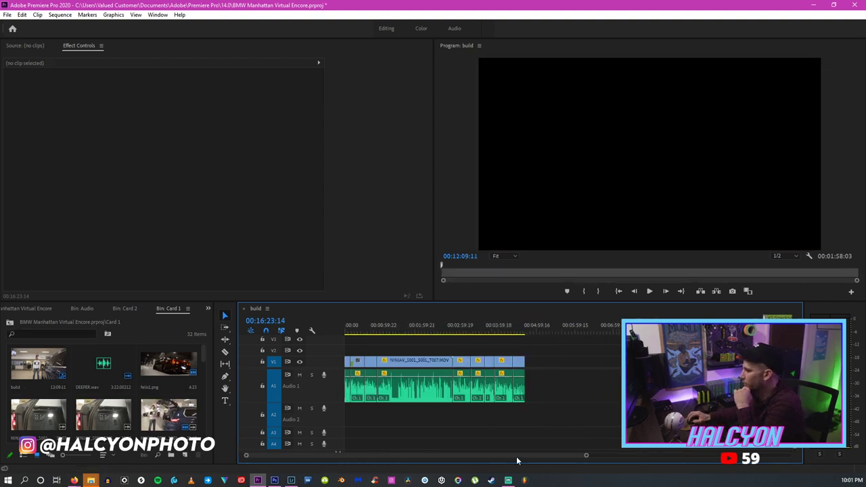
{"action": "left_click_drag", "start_coordinate": [588, 455], "coordinate": [667, 448]}
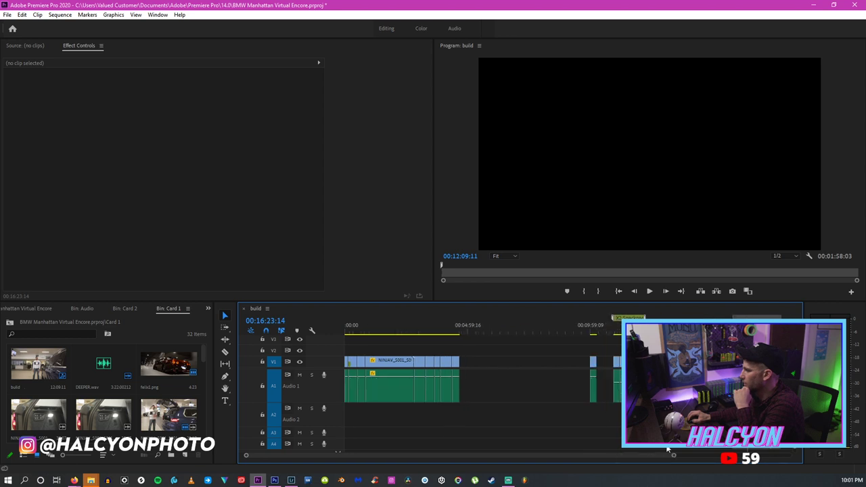
{"action": "left_click", "coordinate": [398, 331]}
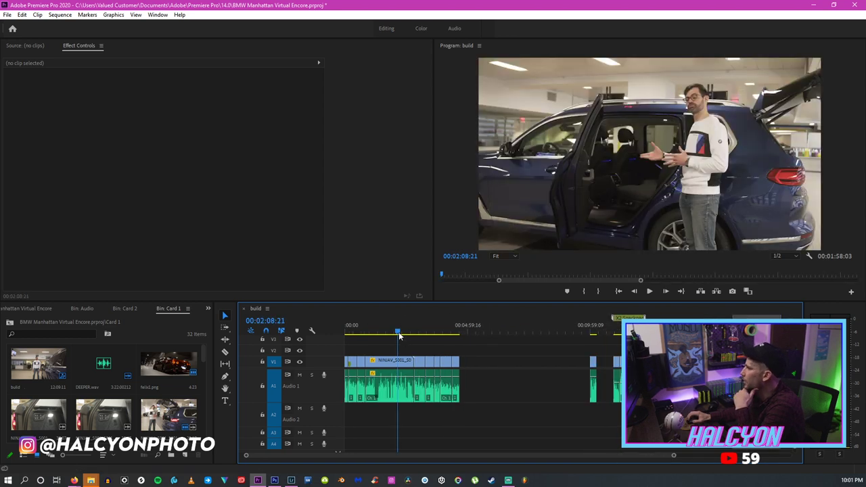
{"action": "left_click", "coordinate": [351, 331]}
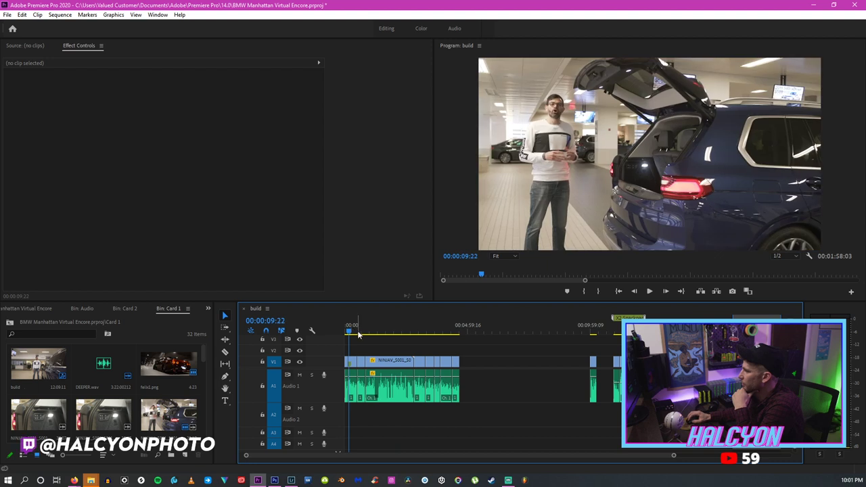
{"action": "left_click", "coordinate": [363, 332]}
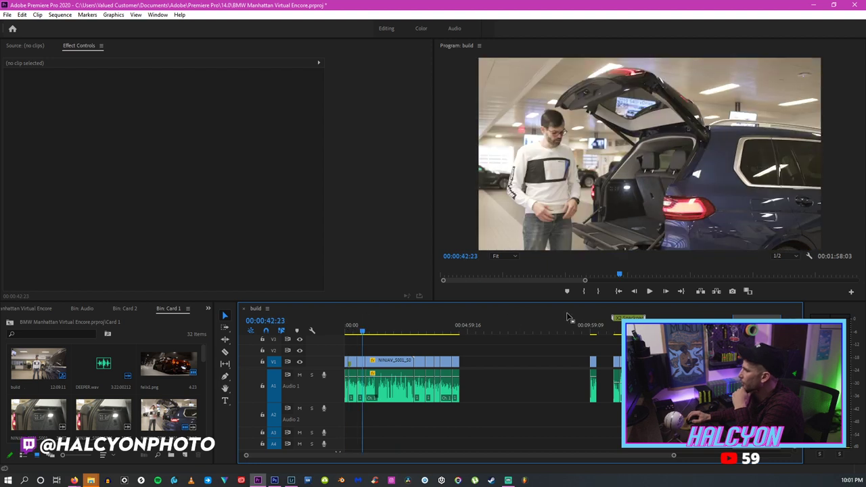
{"action": "left_click", "coordinate": [594, 330]}
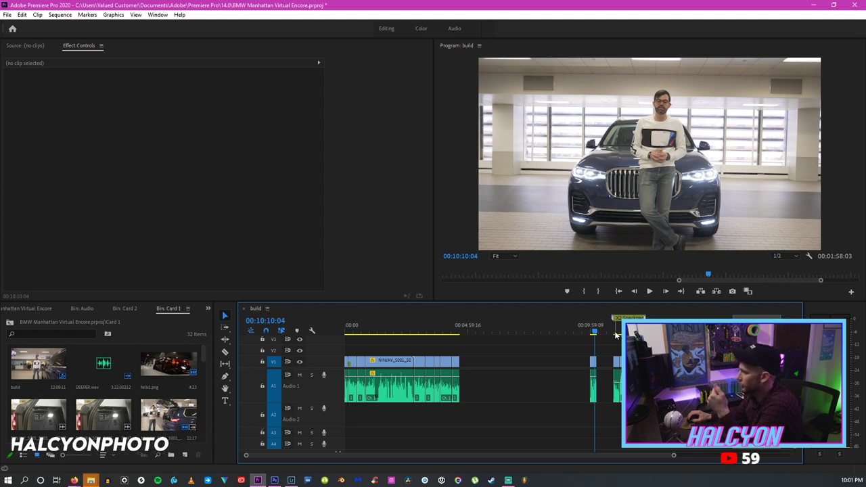
{"action": "left_click", "coordinate": [458, 329]}
{"action": "left_click", "coordinate": [360, 330]}
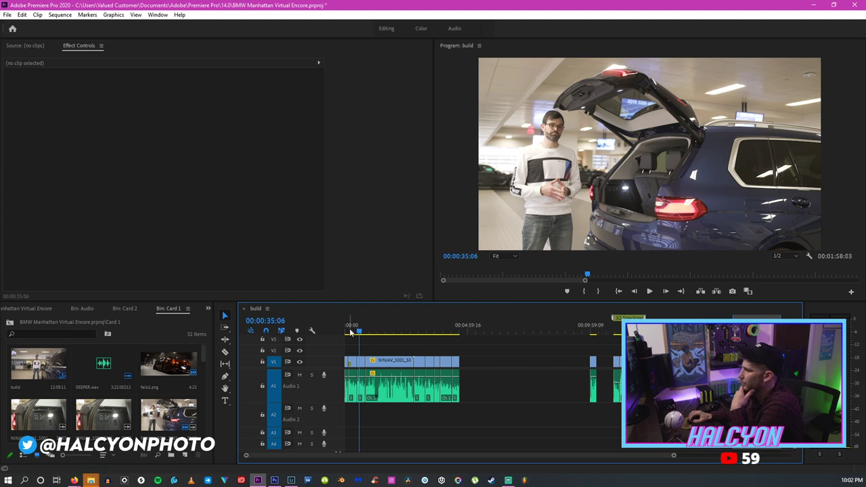
{"action": "left_click", "coordinate": [396, 331]}
{"action": "left_click_drag", "start_coordinate": [201, 350], "coordinate": [192, 425]}
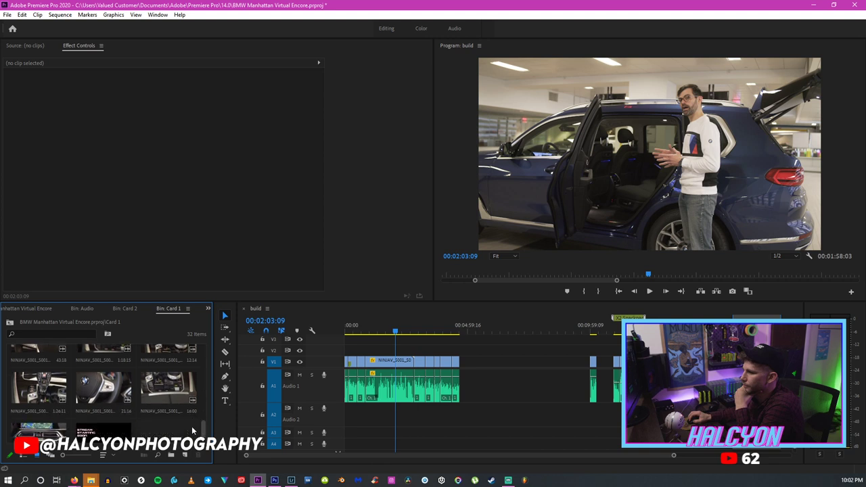
Preview shifter clips in the Card 2 bin, settling on T006.
{"action": "left_click", "coordinate": [125, 309]}
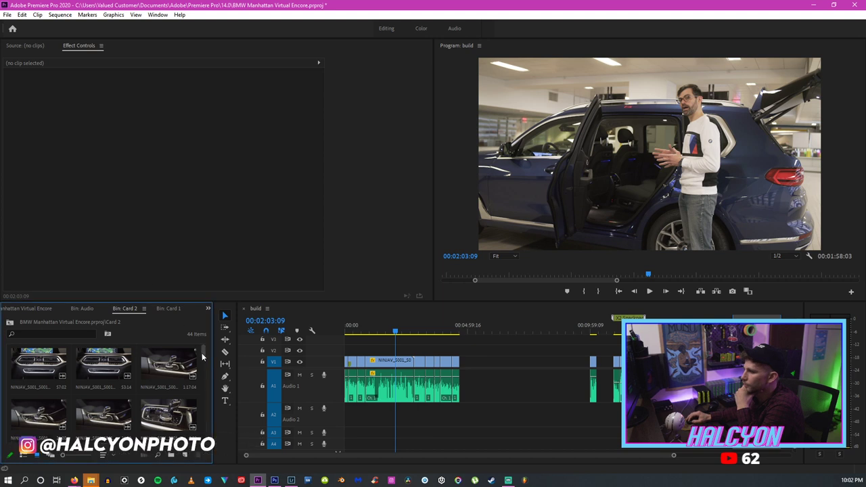
{"action": "scroll", "coordinate": [202, 350], "scroll_direction": "down", "scroll_amount": 1}
{"action": "double_click", "coordinate": [168, 375]}
{"action": "left_click_drag", "start_coordinate": [87, 278], "coordinate": [249, 276]}
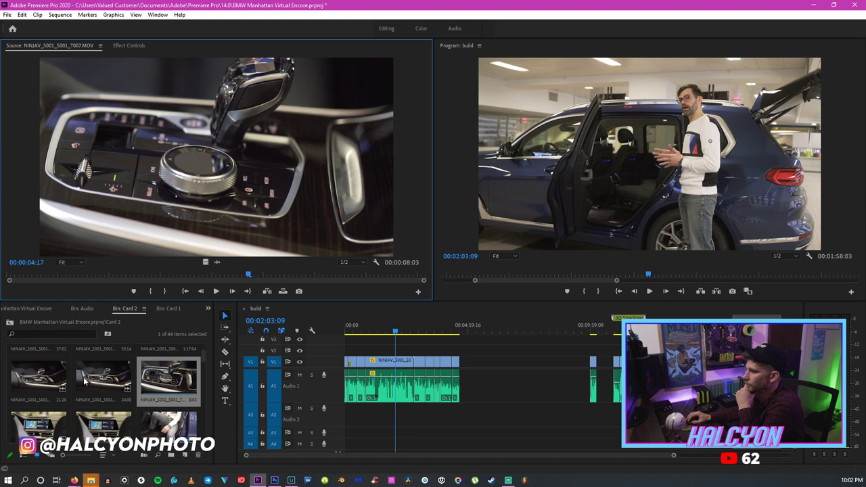
{"action": "double_click", "coordinate": [83, 377]}
{"action": "left_click_drag", "start_coordinate": [55, 275], "coordinate": [341, 275]}
Mark In and Out on T006 and place it in the sequence at 06:12:06.
{"action": "left_click", "coordinate": [159, 292]}
{"action": "left_click", "coordinate": [170, 290]}
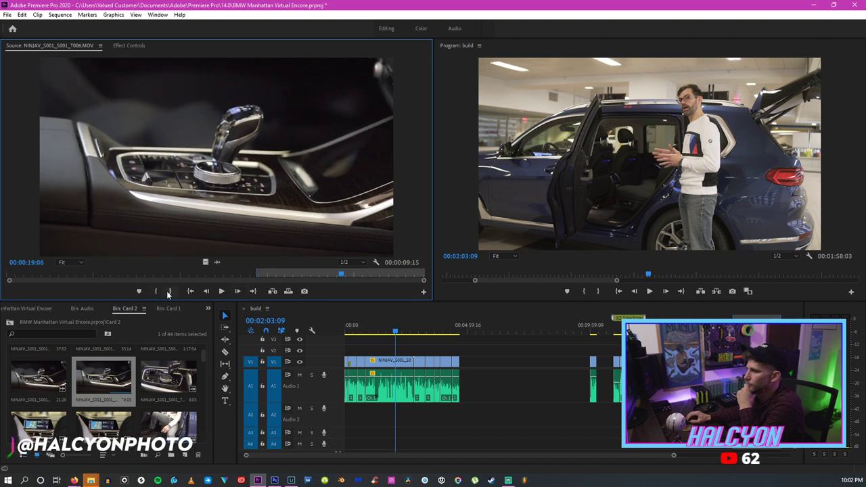
{"action": "left_click_drag", "start_coordinate": [203, 262], "coordinate": [498, 361]}
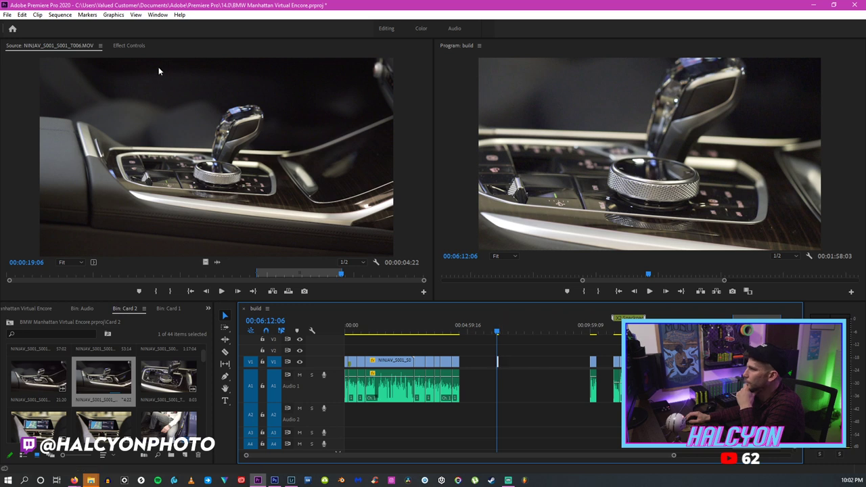
Set the new shifter clip's Scale to 50.
{"action": "left_click", "coordinate": [143, 48]}
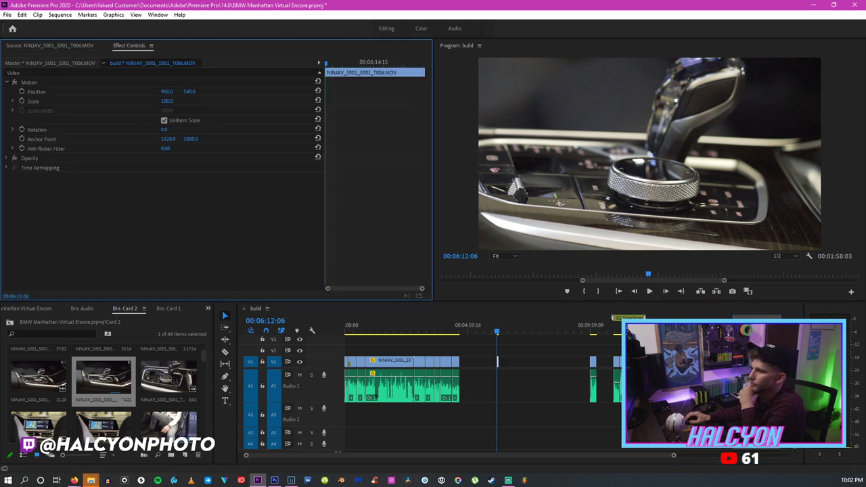
{"action": "left_click", "coordinate": [171, 100]}
{"action": "type", "text": "50"}
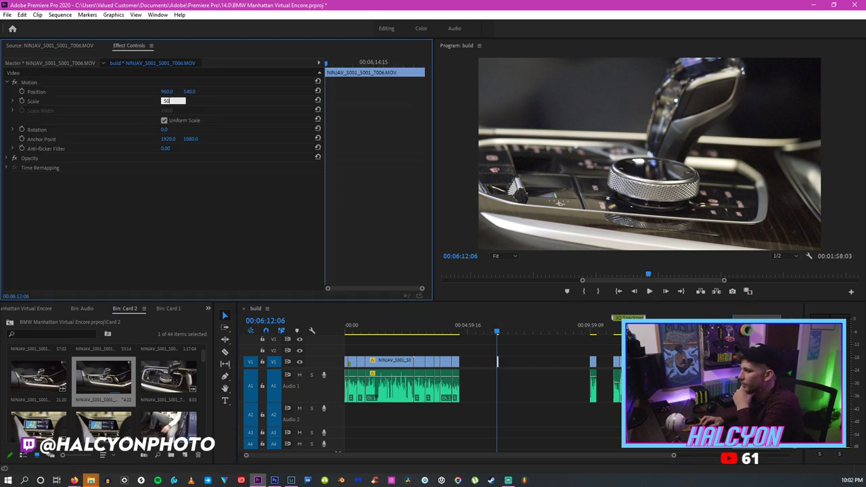
{"action": "key", "text": "Return"}
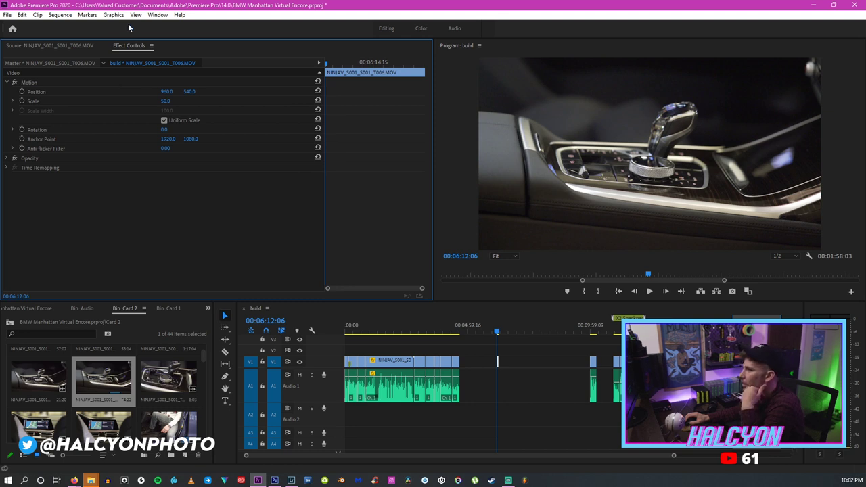
Open the Lumetri Color panel, widening it and enlarging the program preview.
{"action": "left_click", "coordinate": [157, 15]}
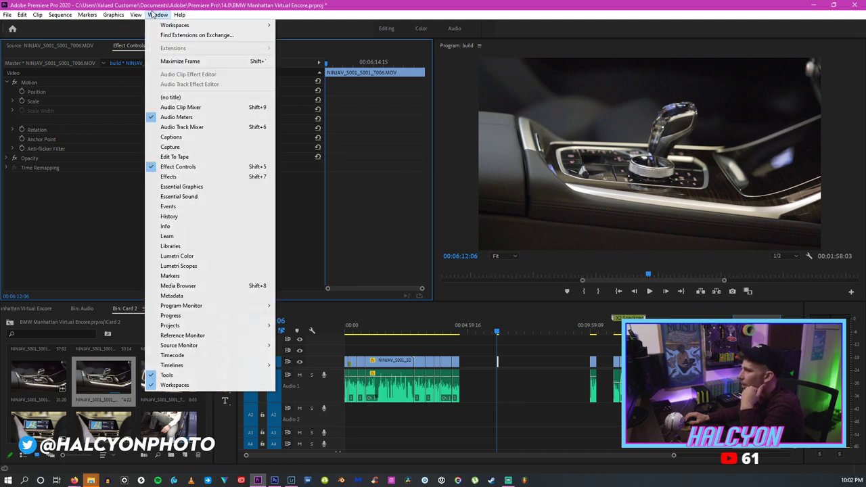
{"action": "mouse_move", "coordinate": [180, 15]}
{"action": "left_click", "coordinate": [200, 4]}
{"action": "left_click", "coordinate": [156, 15]}
{"action": "left_click", "coordinate": [193, 4]}
{"action": "left_click", "coordinate": [159, 15]}
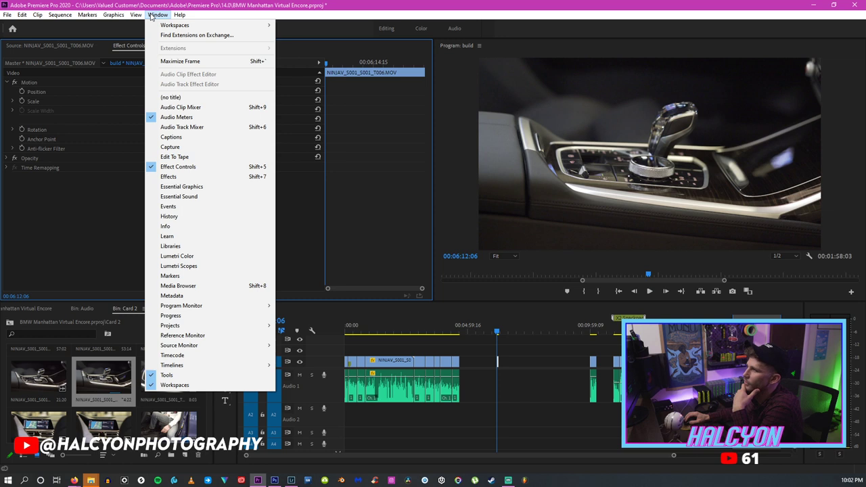
{"action": "left_click", "coordinate": [211, 258]}
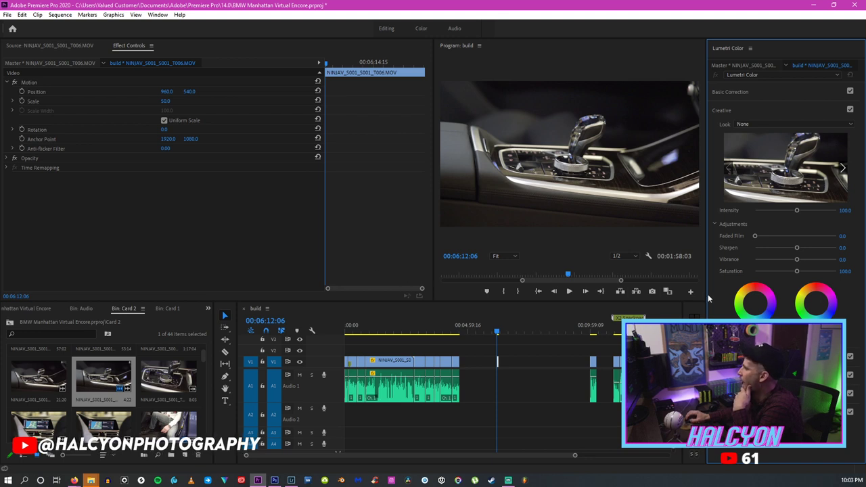
{"action": "left_click_drag", "start_coordinate": [706, 295], "coordinate": [618, 294]}
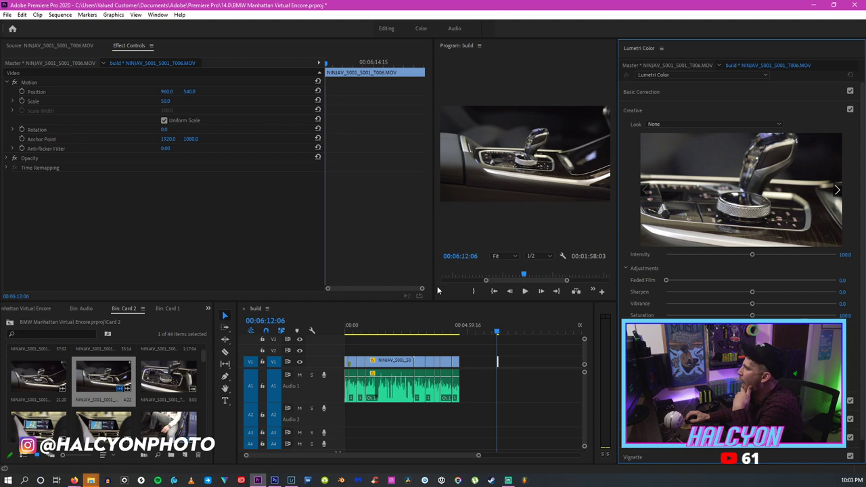
{"action": "left_click_drag", "start_coordinate": [436, 286], "coordinate": [238, 286]}
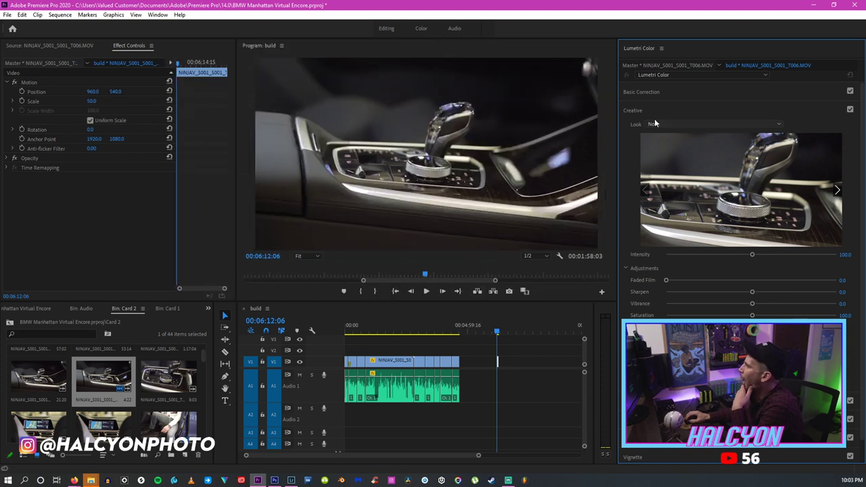
Raise the clip's contrast and cool its temperature to -2.6 in Basic Correction.
{"action": "left_click", "coordinate": [676, 92]}
{"action": "left_click_drag", "start_coordinate": [752, 204], "coordinate": [744, 251]}
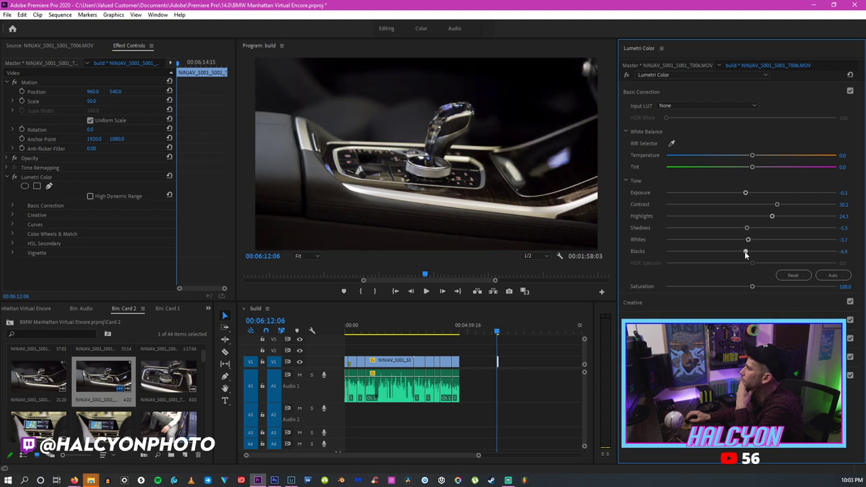
{"action": "left_click_drag", "start_coordinate": [750, 156], "coordinate": [748, 156]}
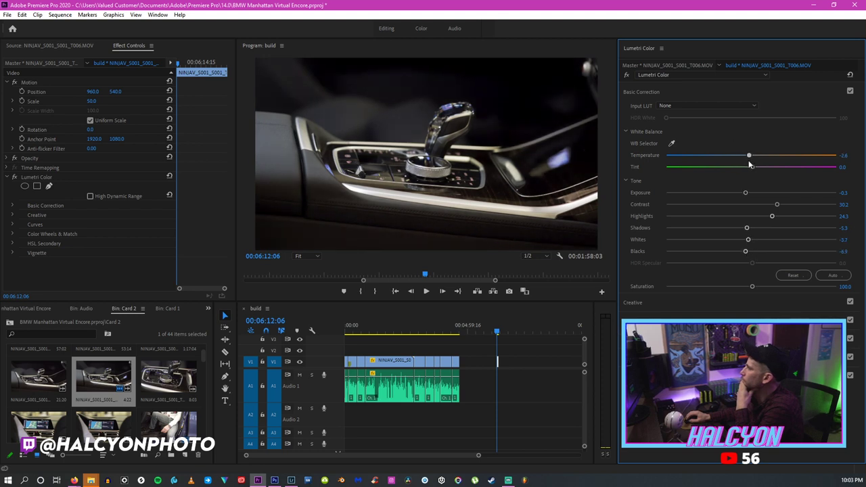
Add an S-shaped RGB curve with a lowered shadow point and raised highlight point.
{"action": "left_click", "coordinate": [699, 319]}
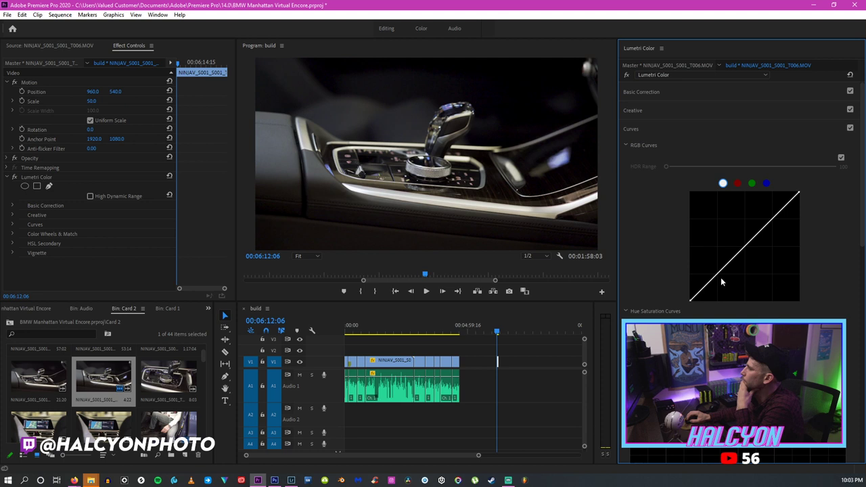
{"action": "left_click", "coordinate": [719, 278]}
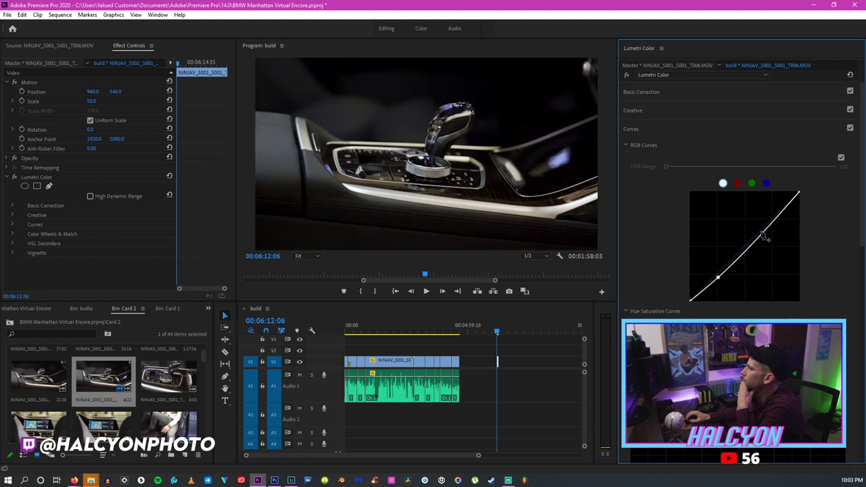
{"action": "left_click_drag", "start_coordinate": [758, 232], "coordinate": [763, 224]}
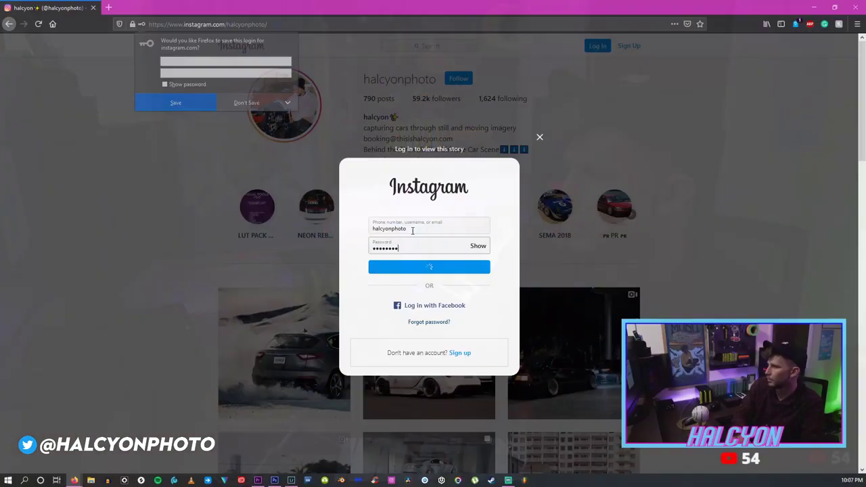
Retype the account password in the login field, then open File Explorer's Quick access.
{"action": "left_click", "coordinate": [236, 102]}
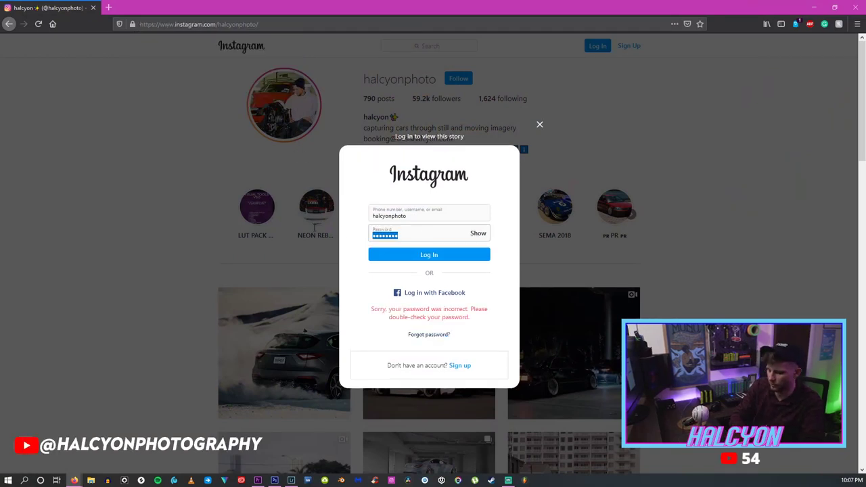
{"action": "type", "text": "••••••••"}
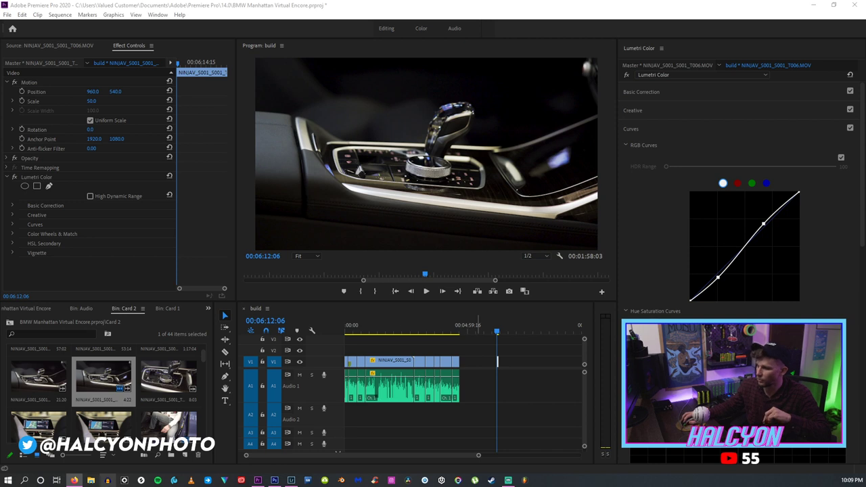
{"action": "left_click", "coordinate": [90, 479]}
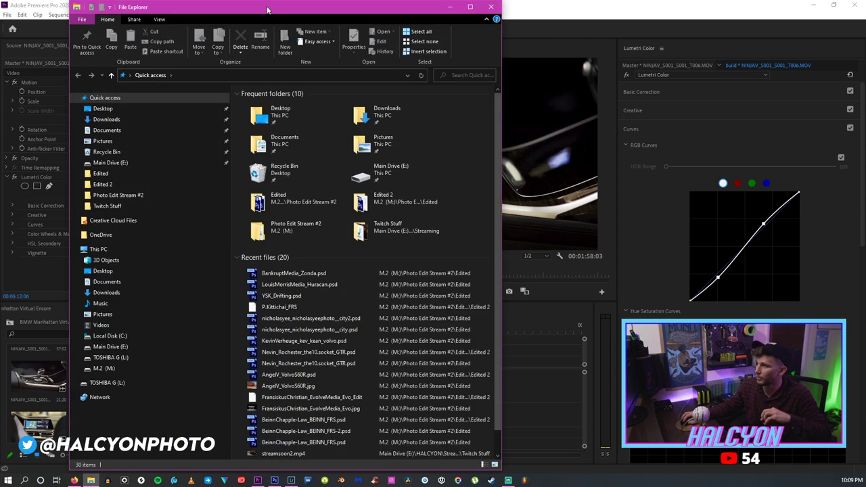
Move the Explorer window aside and switch to Lightroom Classic's Develop view.
{"action": "left_click_drag", "start_coordinate": [267, 9], "coordinate": [267, 0]}
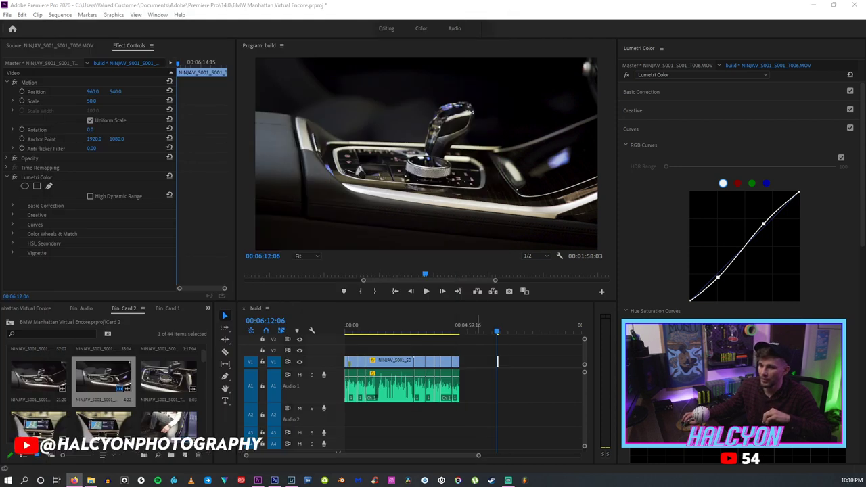
{"action": "key", "text": "alt+Tab"}
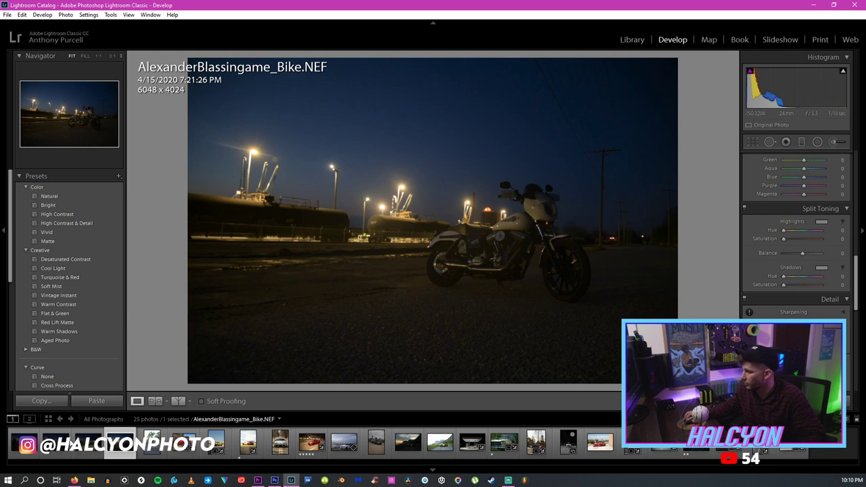
Preview the night motorbike, riders, white Supra, 1 Series, red NSX and grey Accord photos.
{"action": "left_click", "coordinate": [76, 440]}
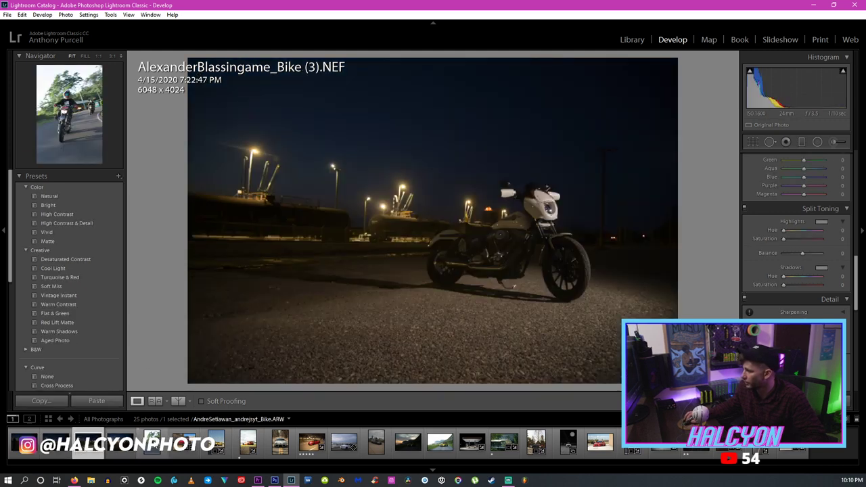
{"action": "left_click", "coordinate": [156, 447]}
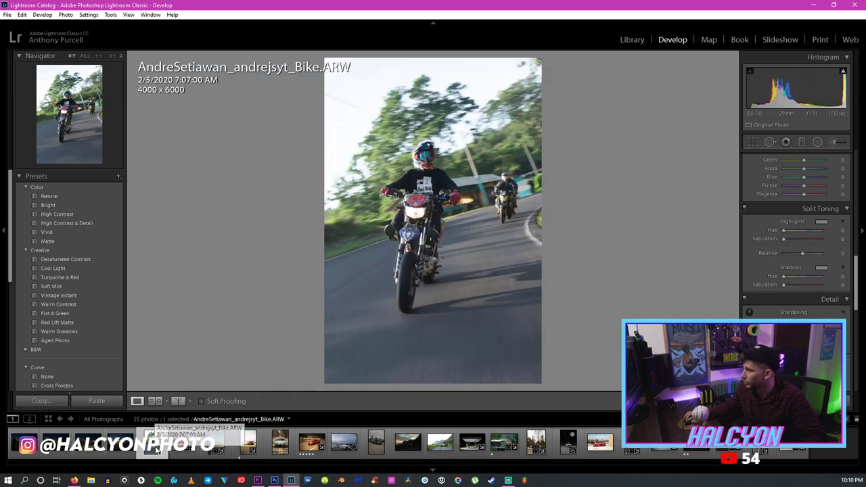
{"action": "left_click", "coordinate": [276, 451]}
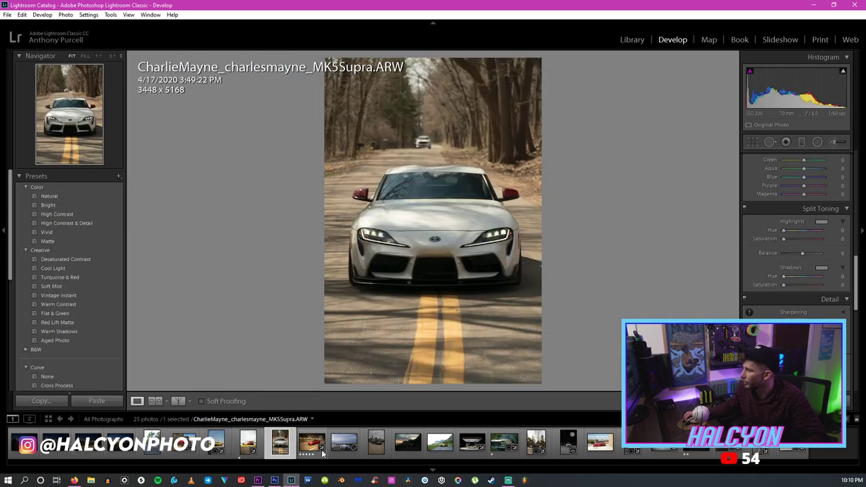
{"action": "left_click", "coordinate": [338, 454]}
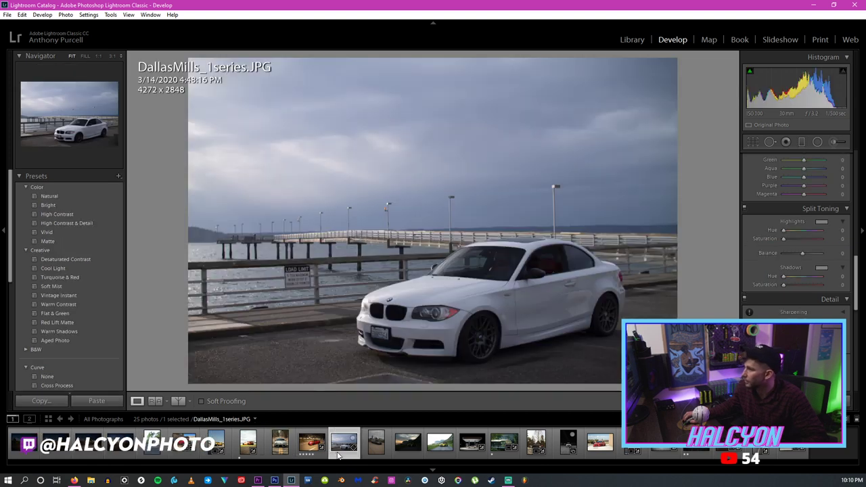
{"action": "left_click", "coordinate": [303, 454]}
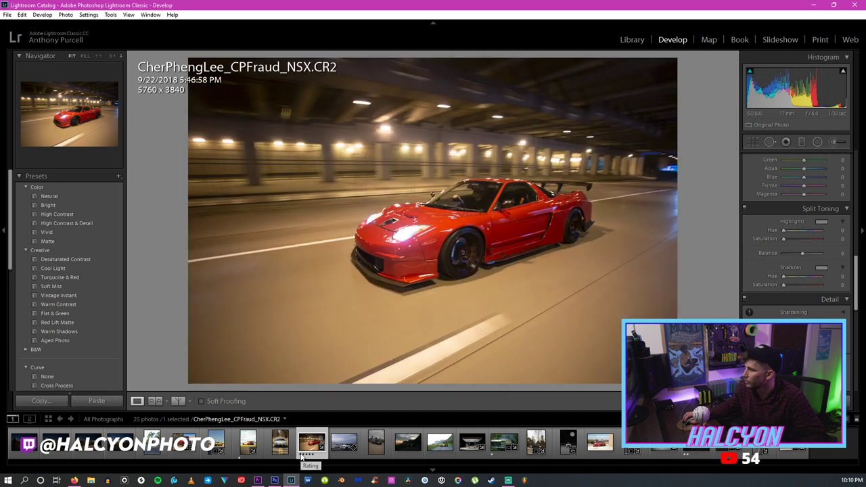
{"action": "left_click", "coordinate": [378, 445]}
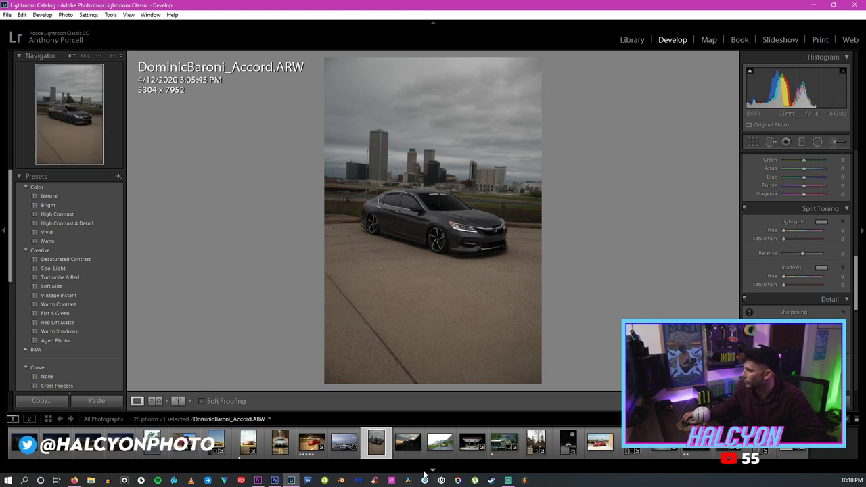
Preview the BMW, red WRX and E30 shots, ending on the white Civic Type R, then check the File menu.
{"action": "left_click", "coordinate": [407, 447]}
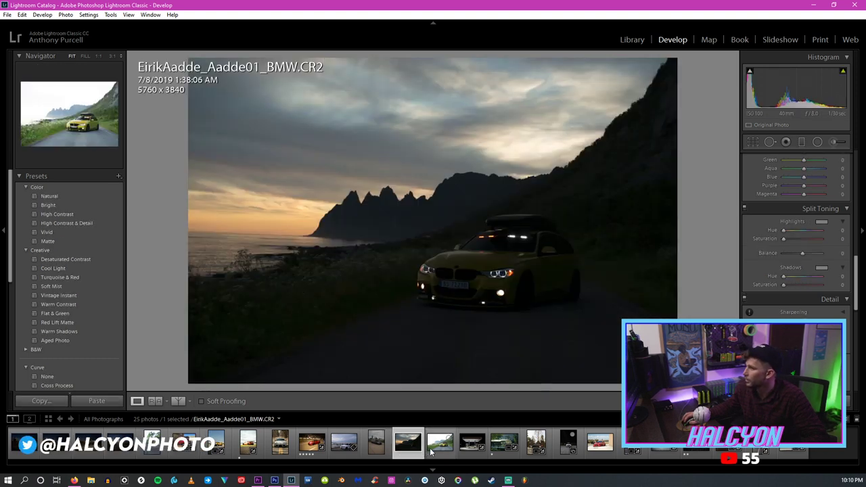
{"action": "left_click", "coordinate": [430, 451]}
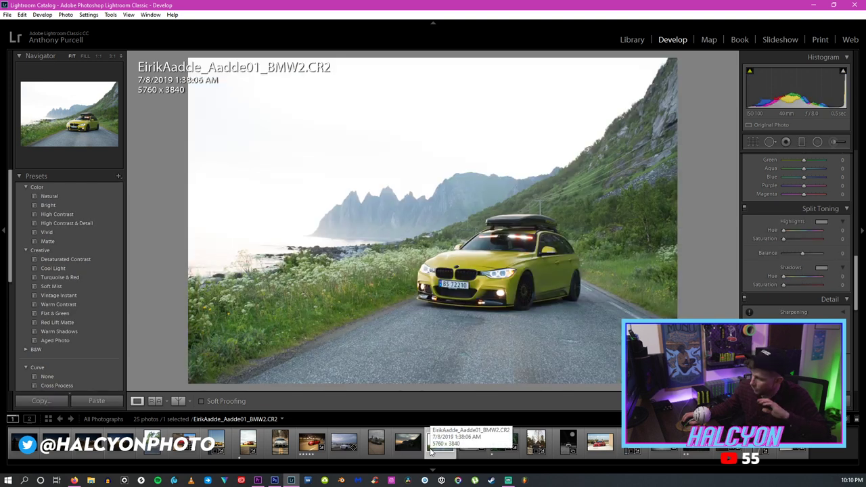
{"action": "left_click", "coordinate": [601, 449]}
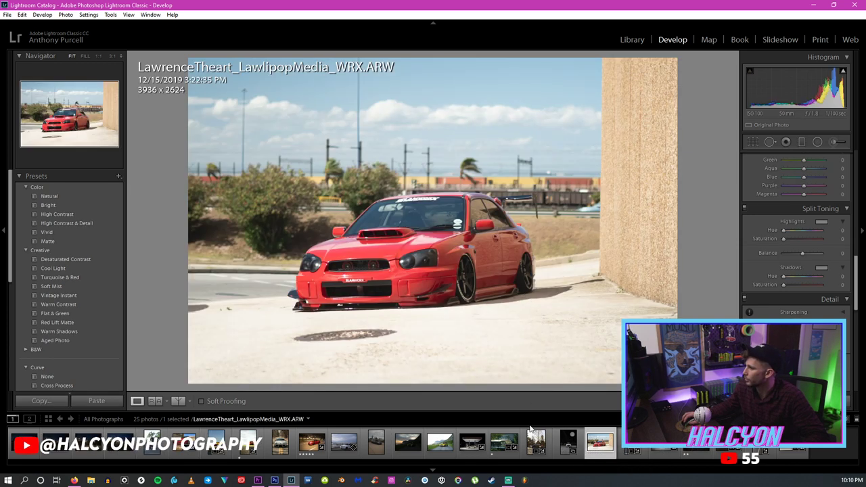
{"action": "left_click", "coordinate": [560, 445]}
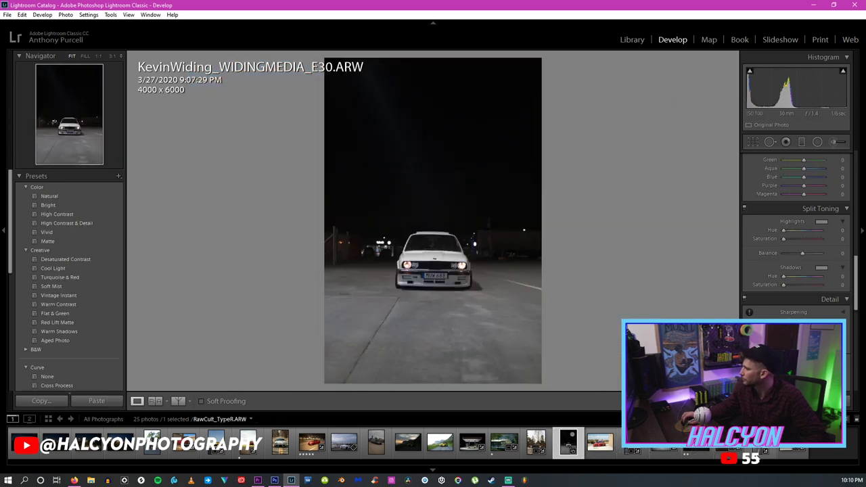
{"action": "left_click", "coordinate": [704, 446]}
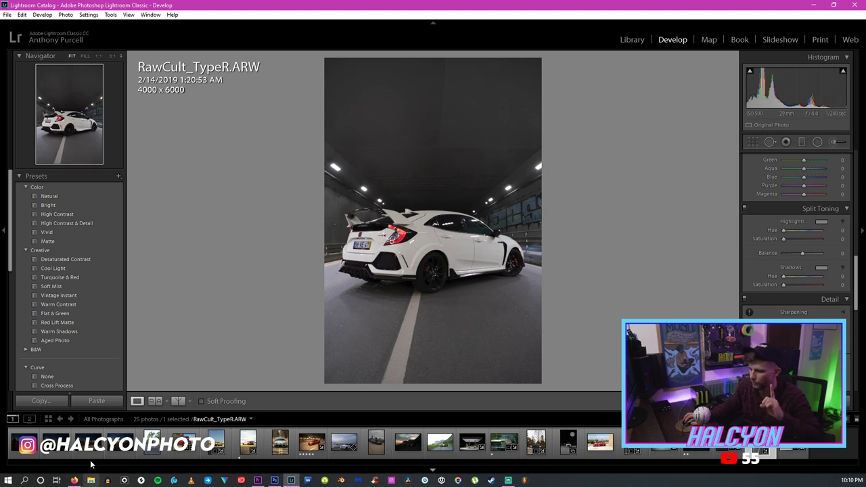
{"action": "left_click", "coordinate": [6, 14]}
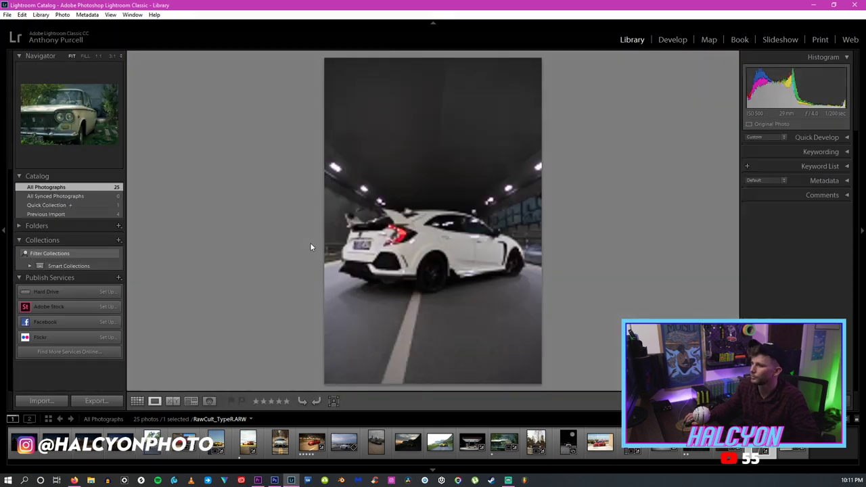
Use the Ctrl+Shift+I import window to choose the M.2 Set 1 folder as source and import its photos.
{"action": "key", "text": "ctrl+shift+i"}
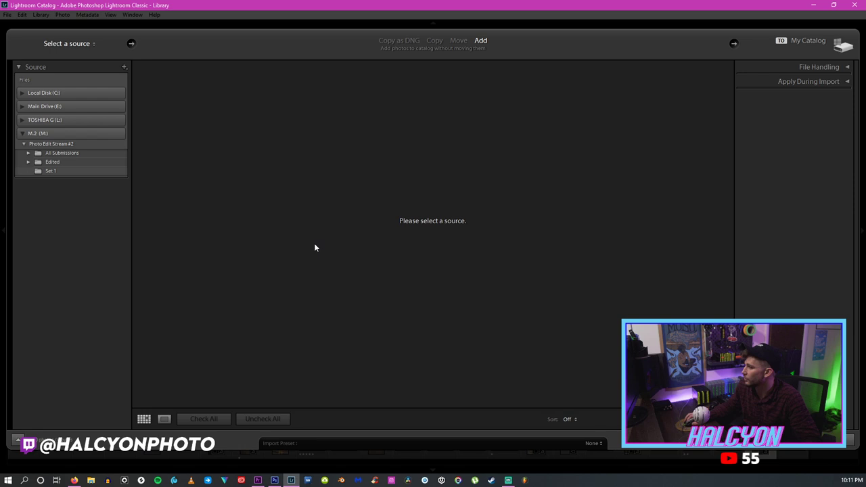
{"action": "left_click", "coordinate": [61, 156]}
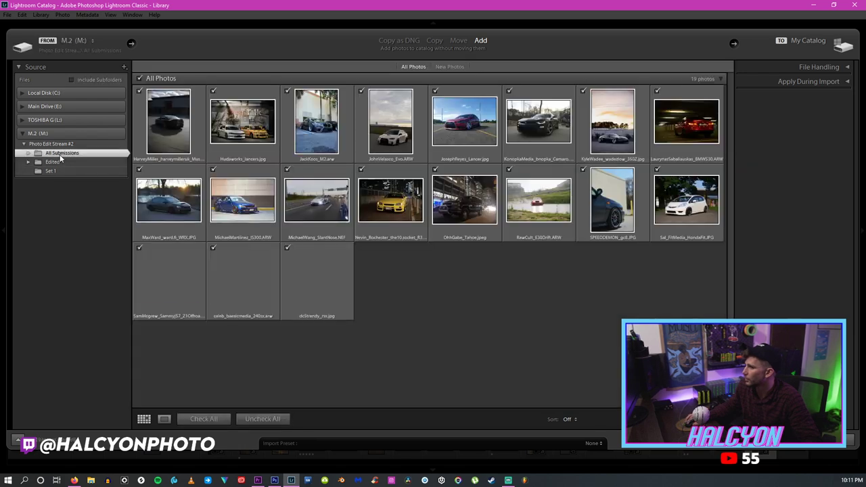
{"action": "left_click", "coordinate": [60, 163]}
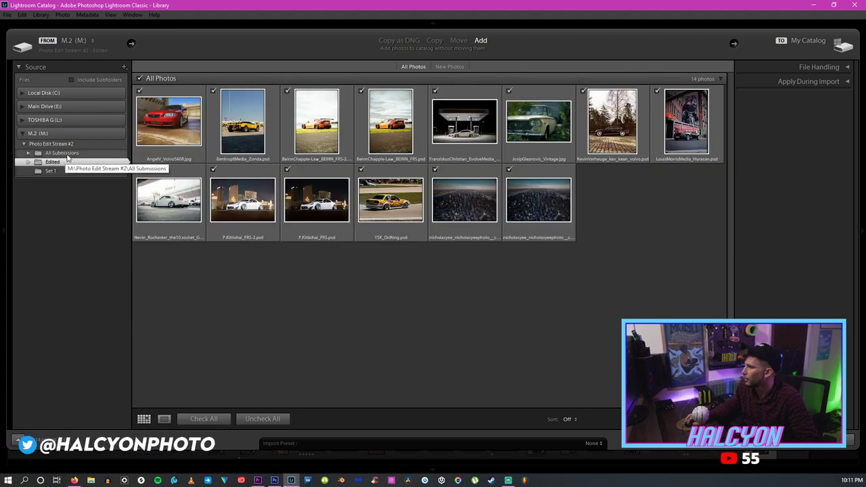
{"action": "left_click", "coordinate": [67, 154]}
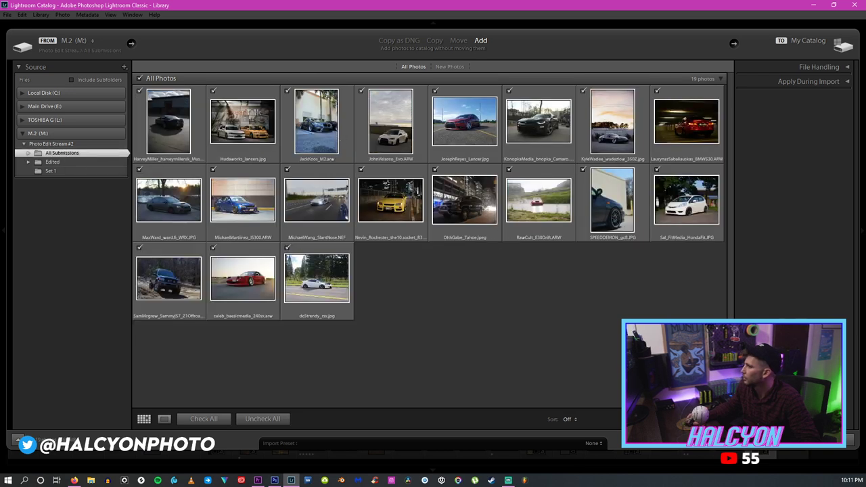
{"action": "left_click", "coordinate": [50, 163]}
{"action": "left_click", "coordinate": [50, 170]}
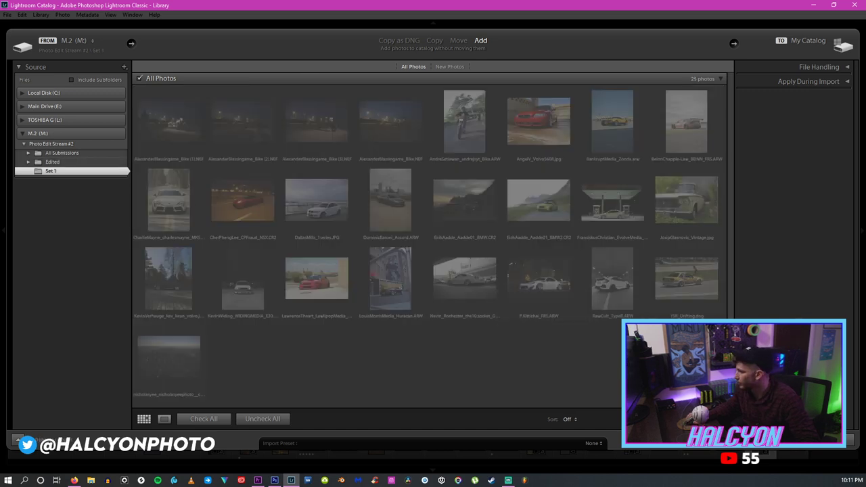
{"action": "left_click", "coordinate": [850, 440]}
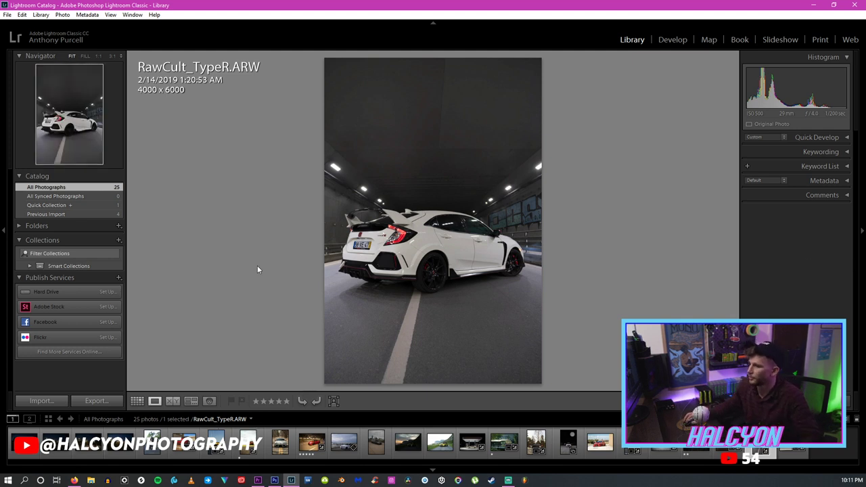
Quit Lightroom Classic and move the Premiere playhead to 00:01:45:18 on the blue BMW SUV shot.
{"action": "left_click", "coordinate": [855, 4]}
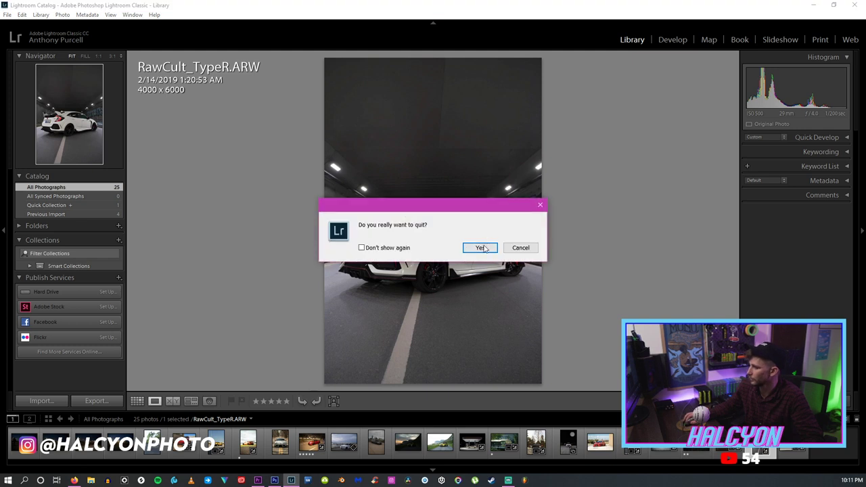
{"action": "left_click", "coordinate": [479, 248]}
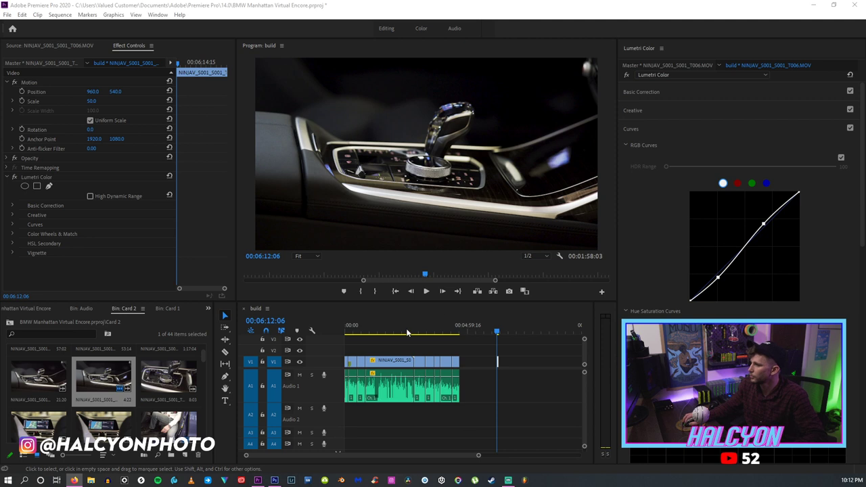
{"action": "left_click", "coordinate": [457, 291]}
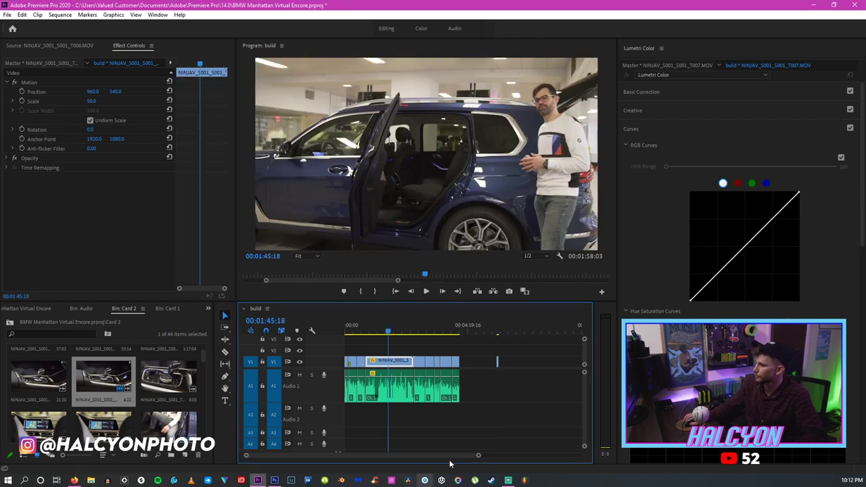